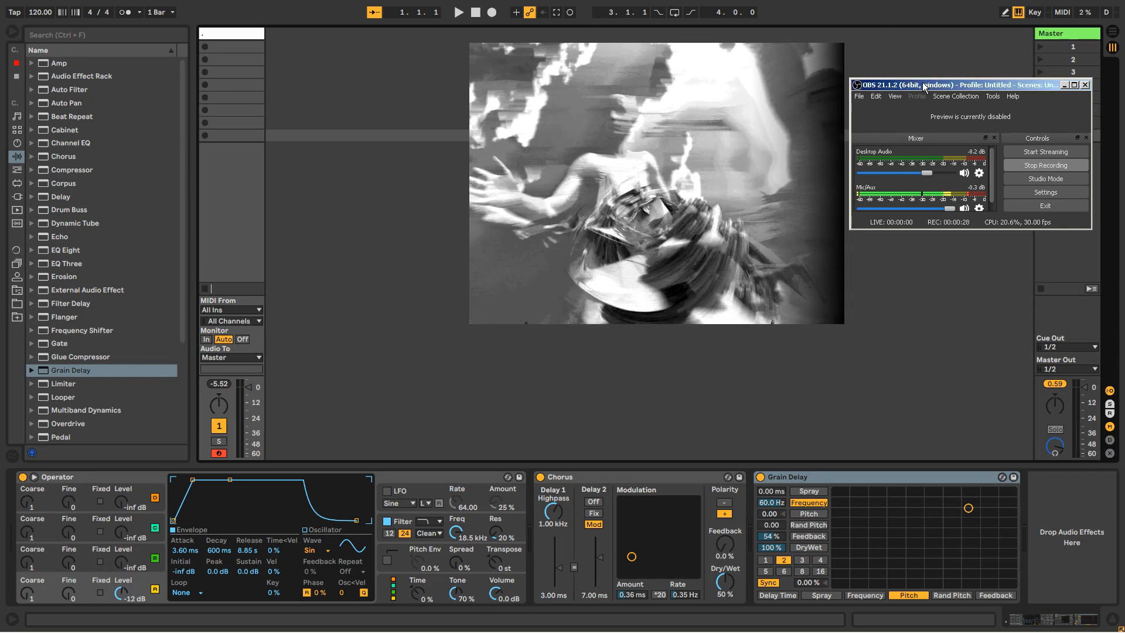
drag(922, 82, 927, 82)
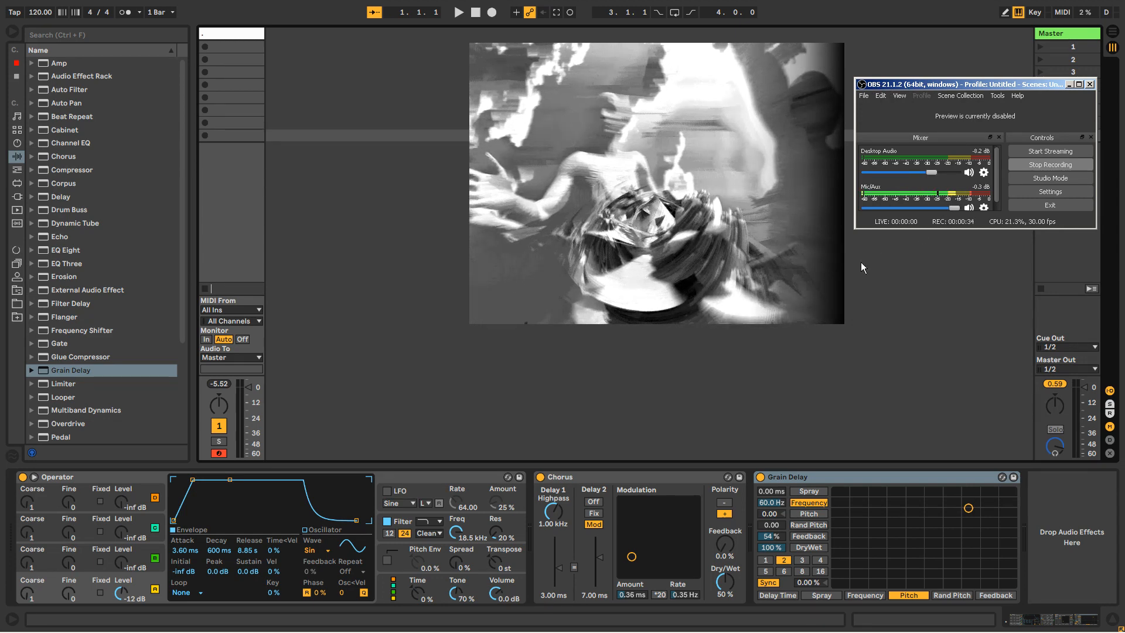
click(316, 305)
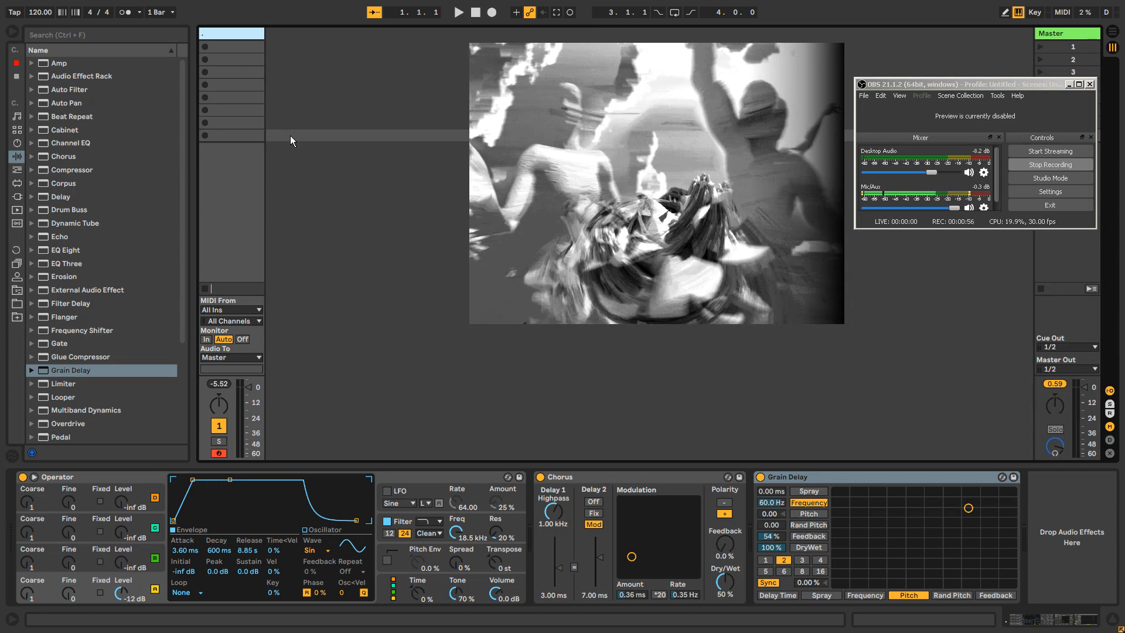
click(223, 35)
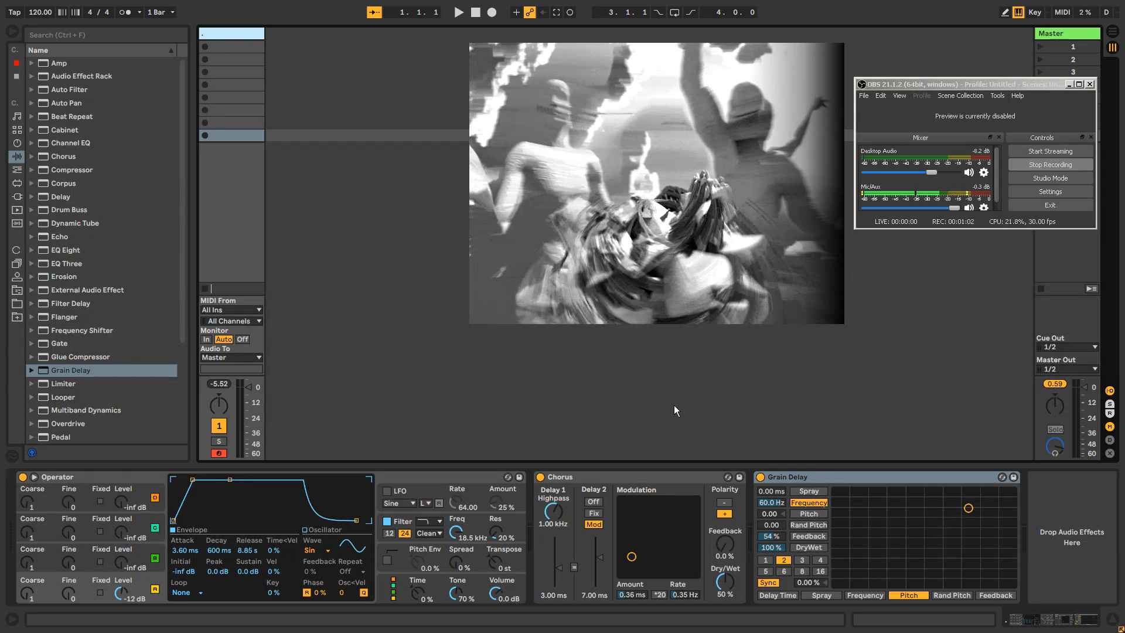
Step: Collapse the Chorus device in the track's device chain and select the Operator device
double_click(642, 477)
right_click(642, 476)
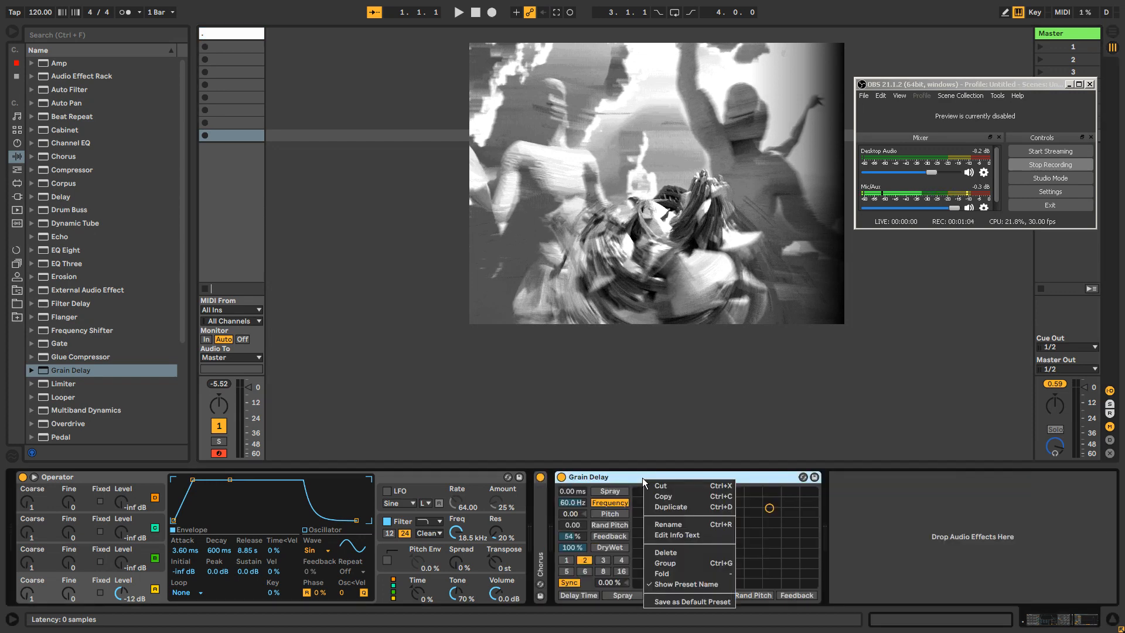
click(428, 471)
click(427, 476)
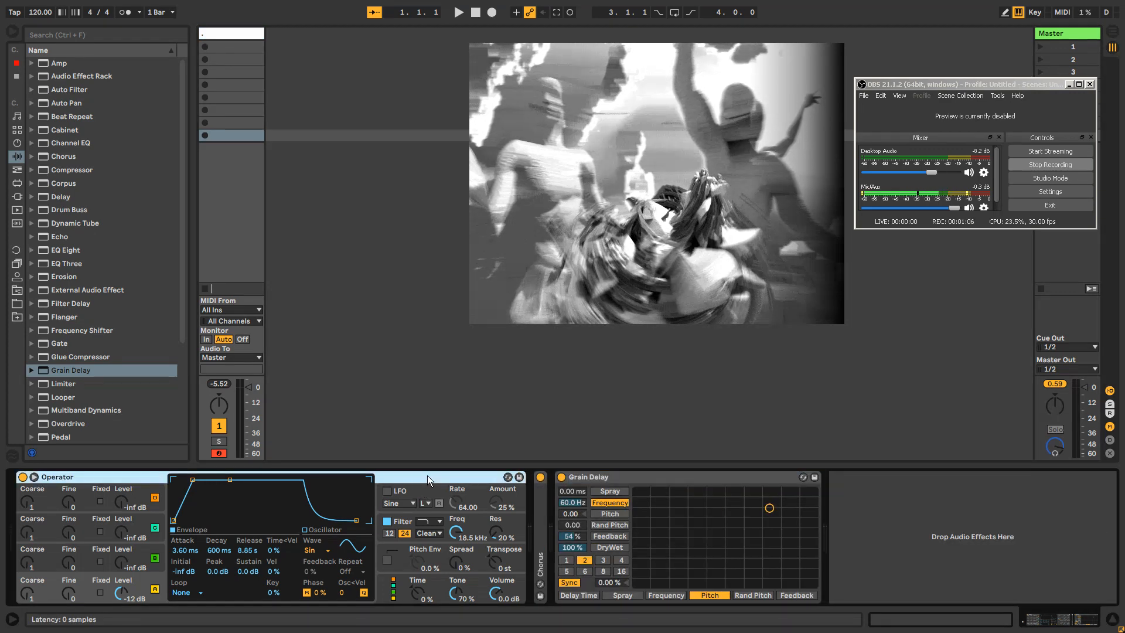
Step: Create a MIDI clip in the track's first slot with sixteenth-length C3 notes at 1.1.1, 1.1.3, 1.1.4, 1.2 and 1.2.2
double_click(224, 48)
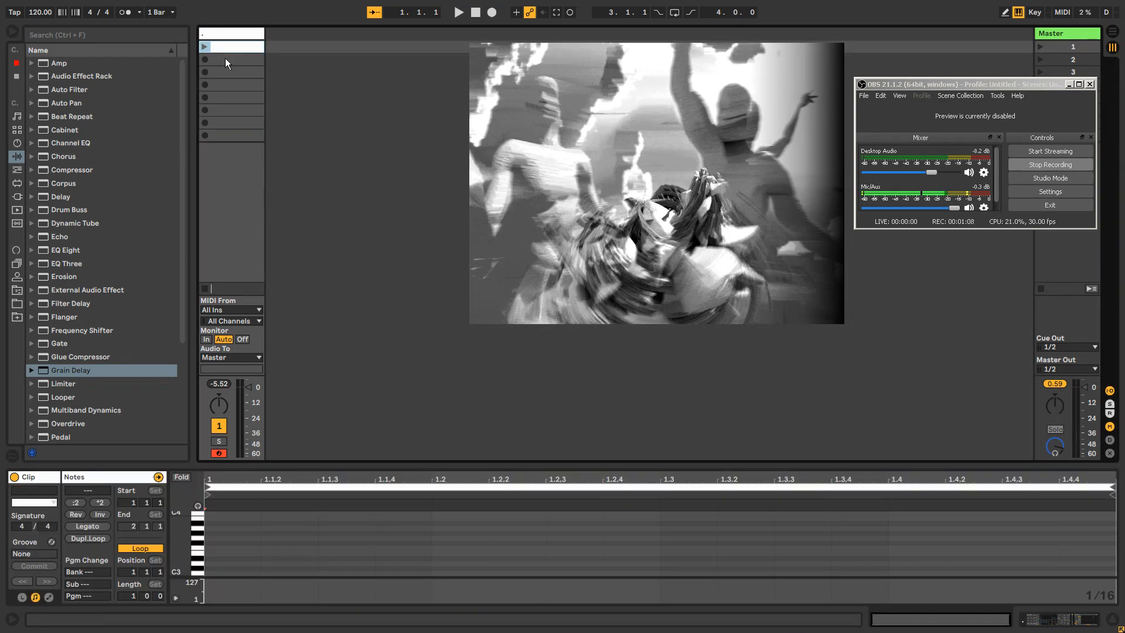
double_click(219, 570)
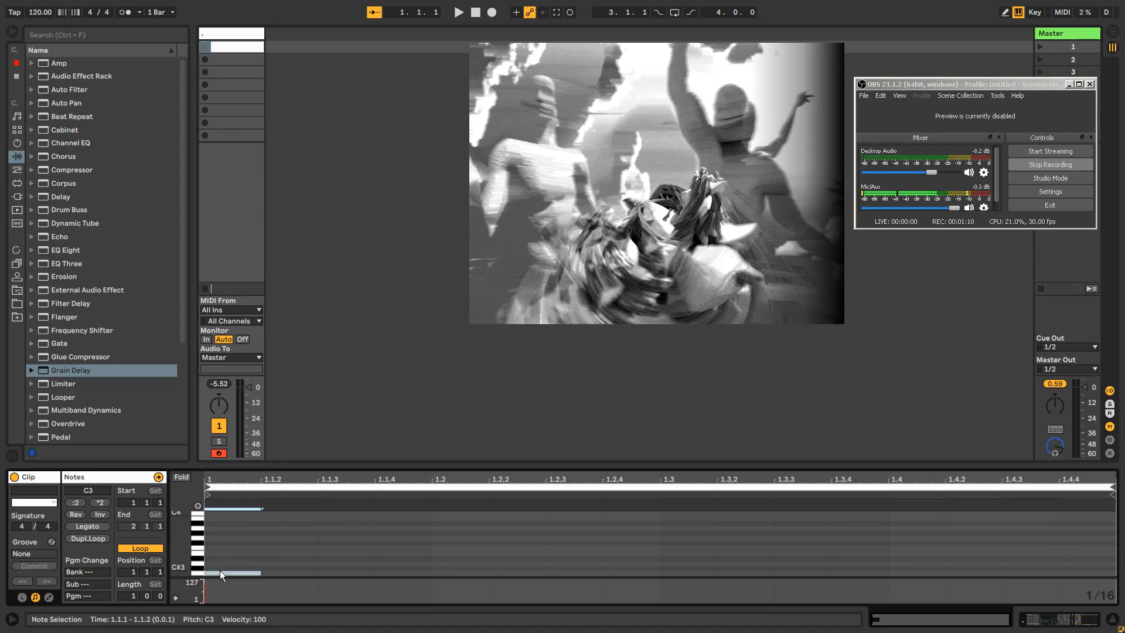
drag(305, 548, 239, 584)
key(ctrl+d)
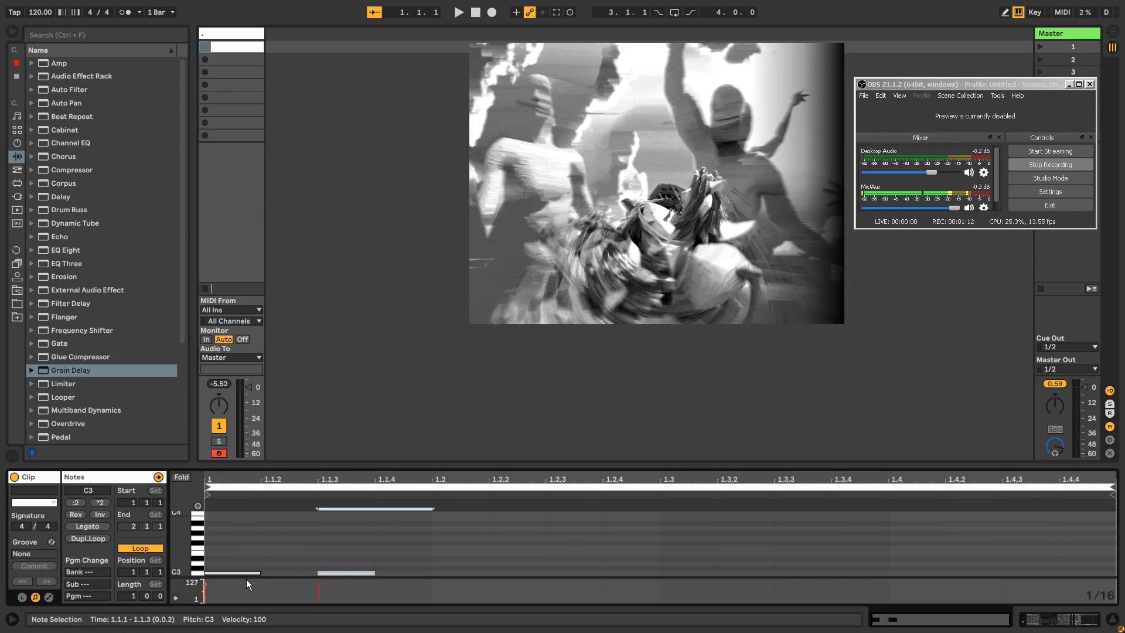
key(ctrl+d)
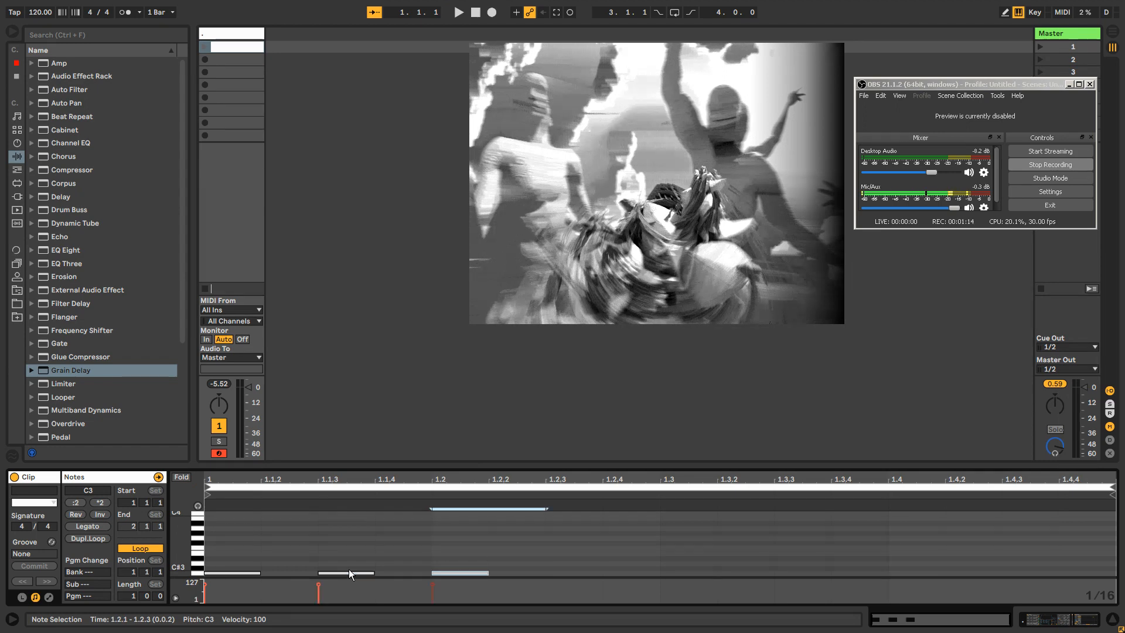
click(350, 571)
key(ctrl+d)
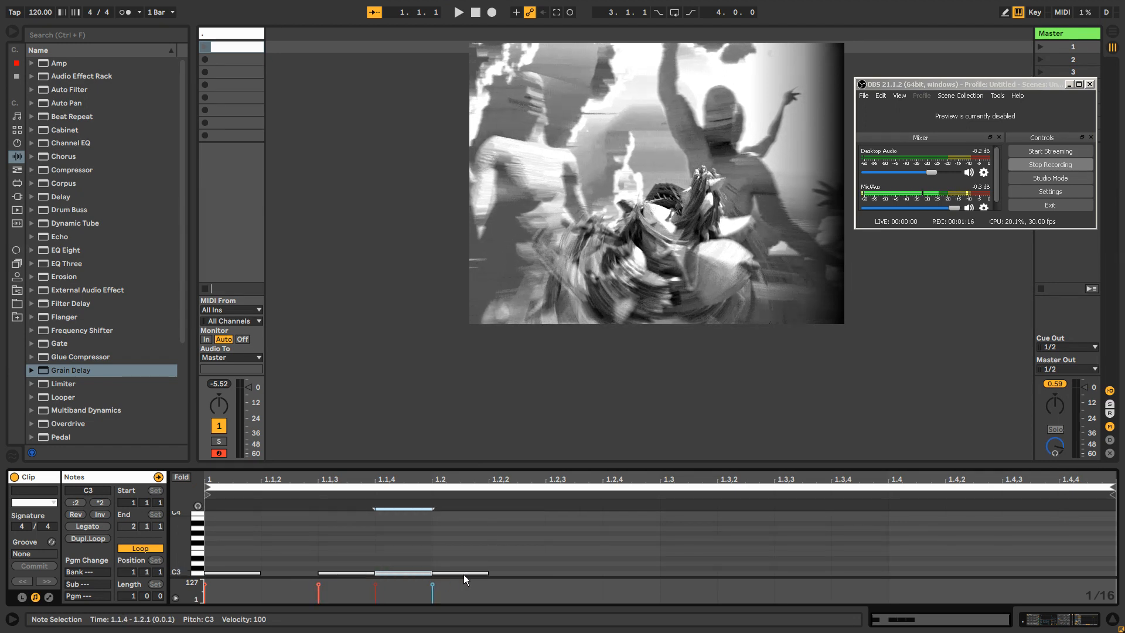
key(ctrl+d)
key(ctrl+d)
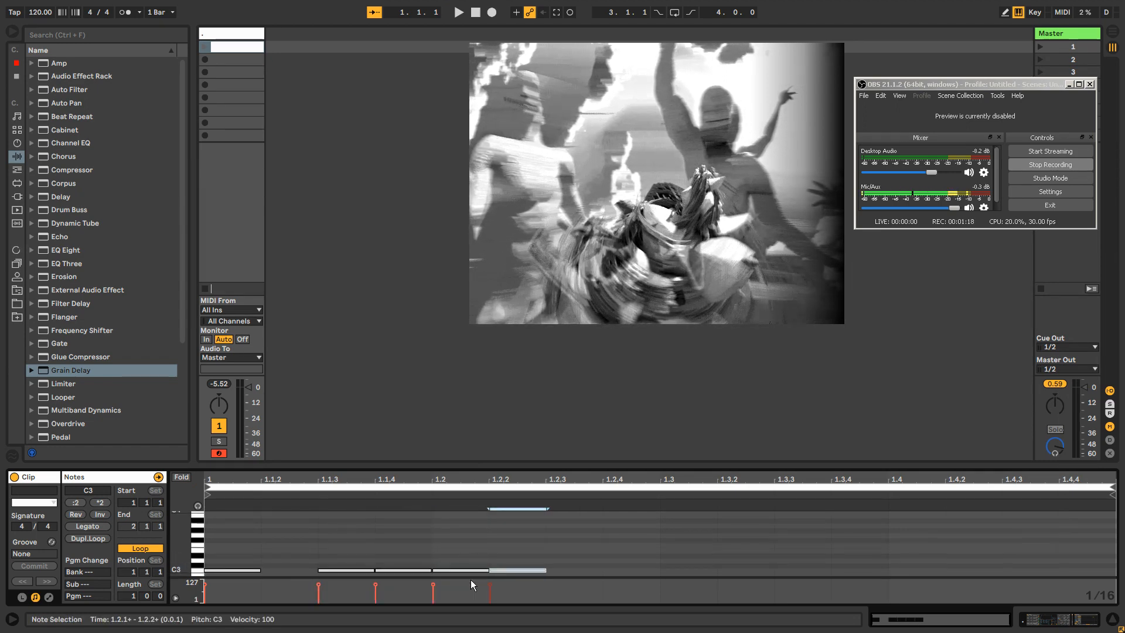
Step: Duplicate the C3 notes across the rest of the bar, at 1.2.4, 1.3, 1.3.2, 1.3.4, 1.4.2 and 1.4.3
drag(390, 555, 622, 581)
key(ctrl+d)
drag(744, 551, 811, 571)
key(ctrl+d)
key(ctrl+d)
key(ctrl+d)
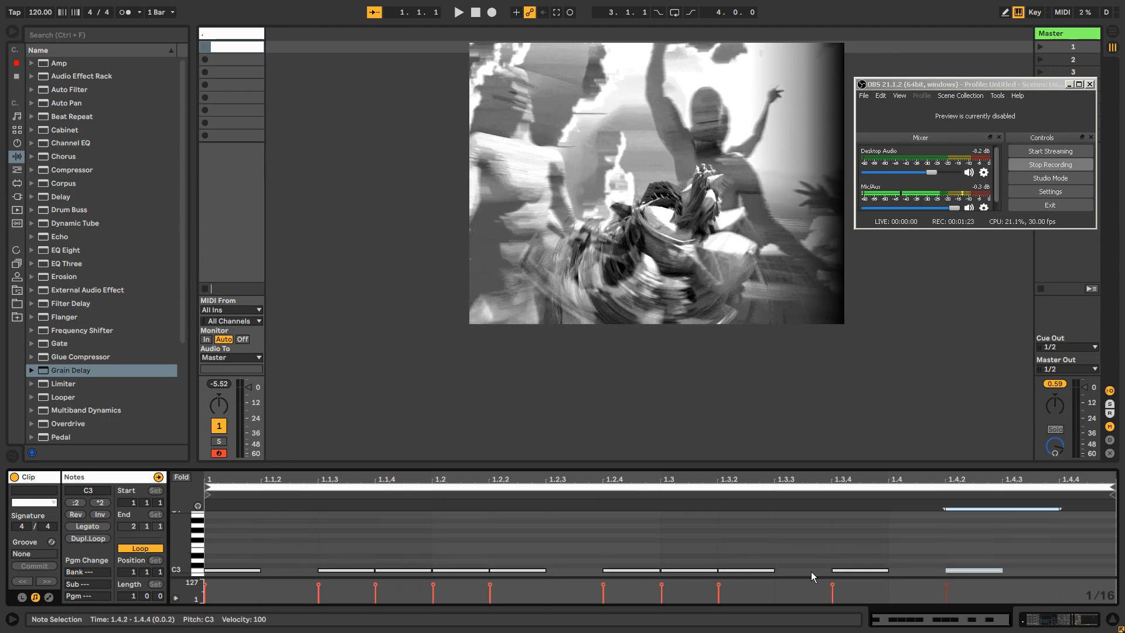
click(952, 563)
click(954, 568)
key(ctrl+d)
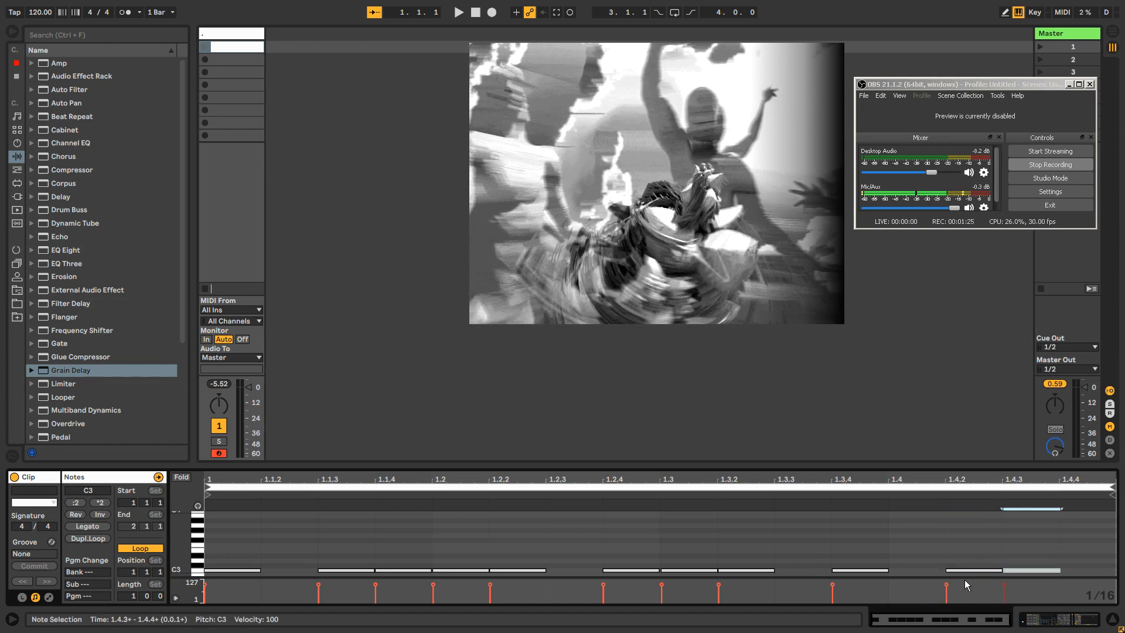
Step: Shape Operator's amplitude envelope to a 0.33 ms attack, 19.9 ms decay and -inf dB sustain, and launch the clip
click(220, 37)
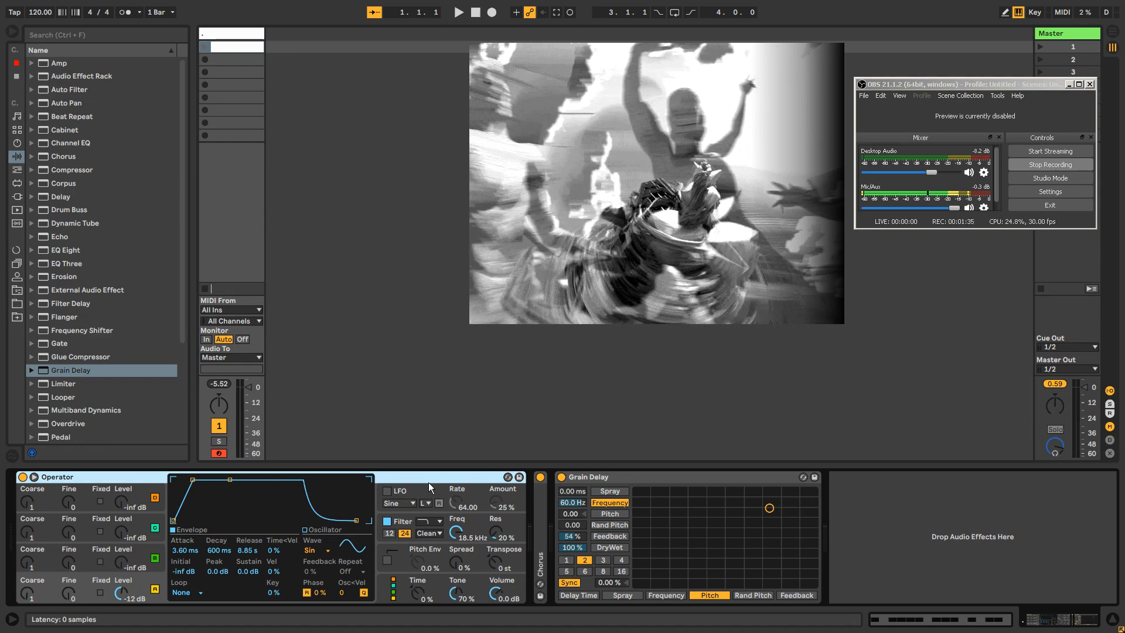
click(234, 31)
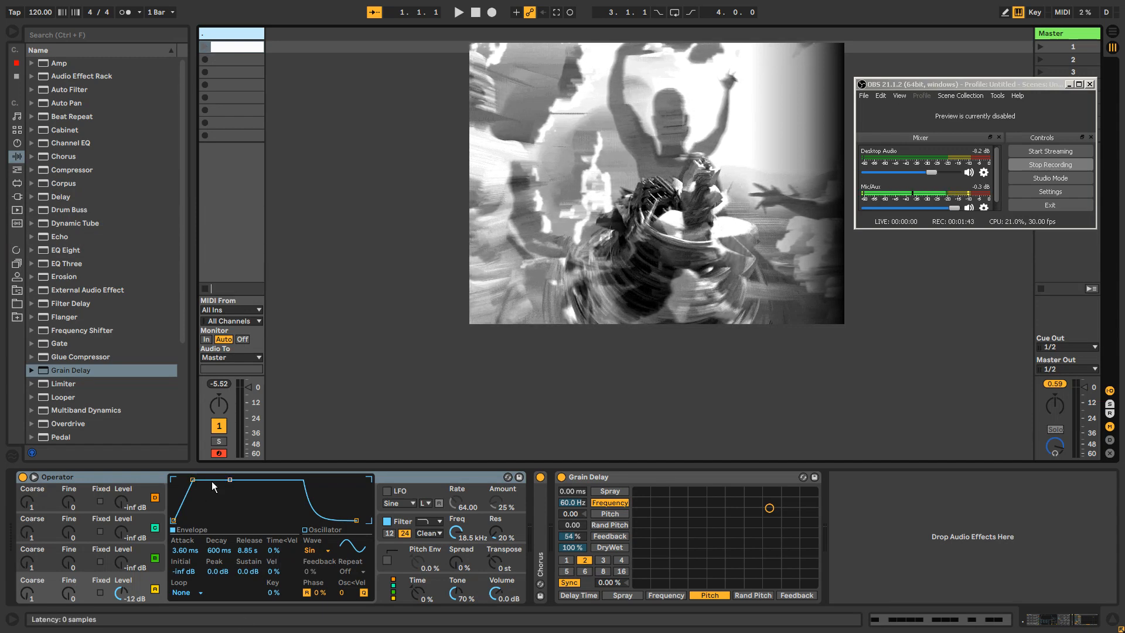
drag(230, 480, 210, 519)
drag(191, 479, 180, 479)
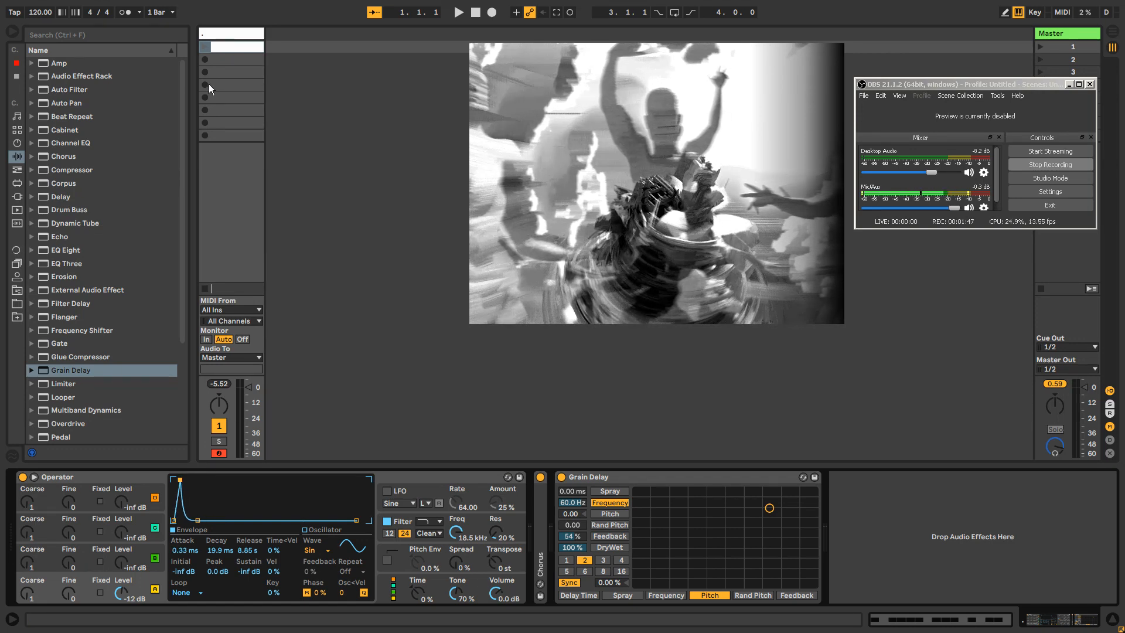
click(203, 47)
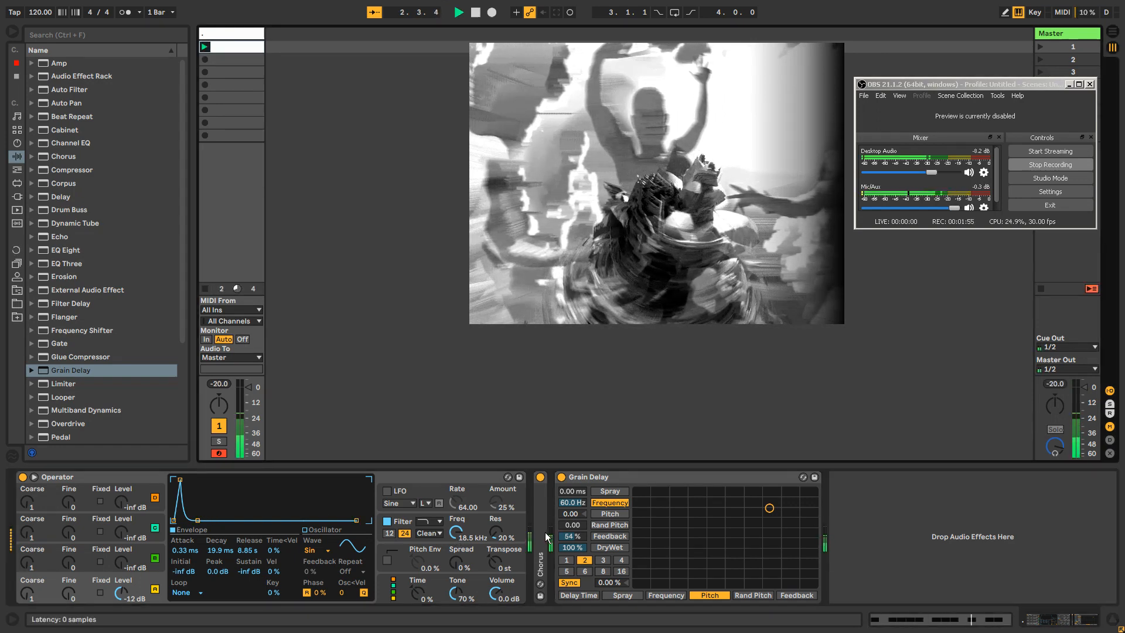
Step: Delete the Chorus device and set the Grain Delay's Pitch to -9.00
right_click(540, 511)
click(566, 469)
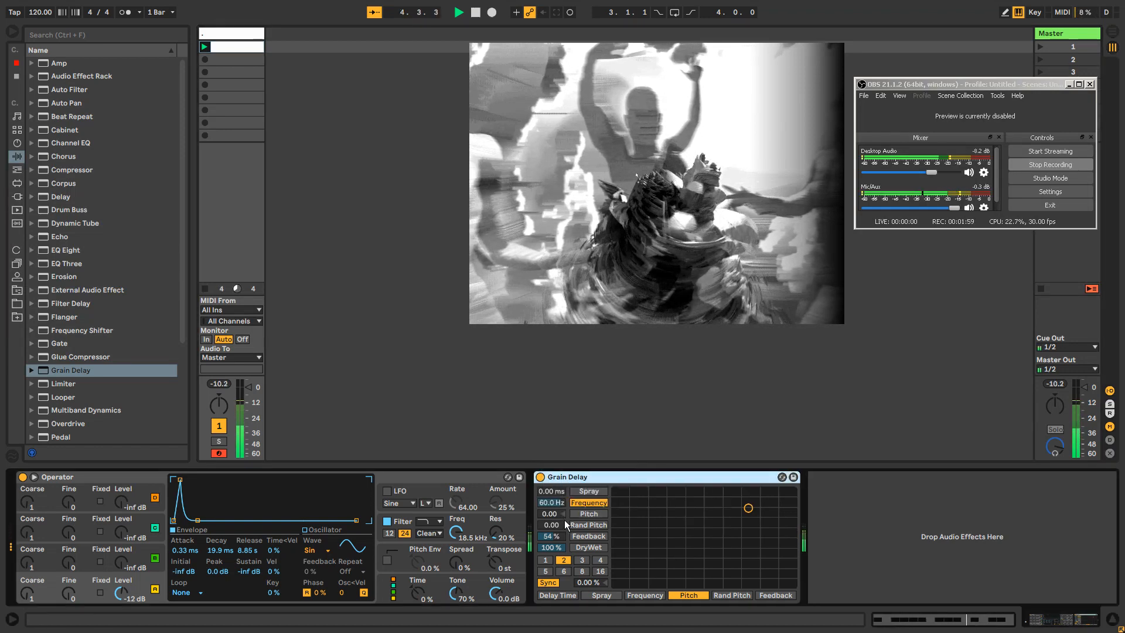
drag(564, 520, 565, 544)
Step: Unlink the clip's Grain Delay Pitch envelope from the clip loop and set its loop length to 5.1.2
right_click(553, 514)
click(557, 522)
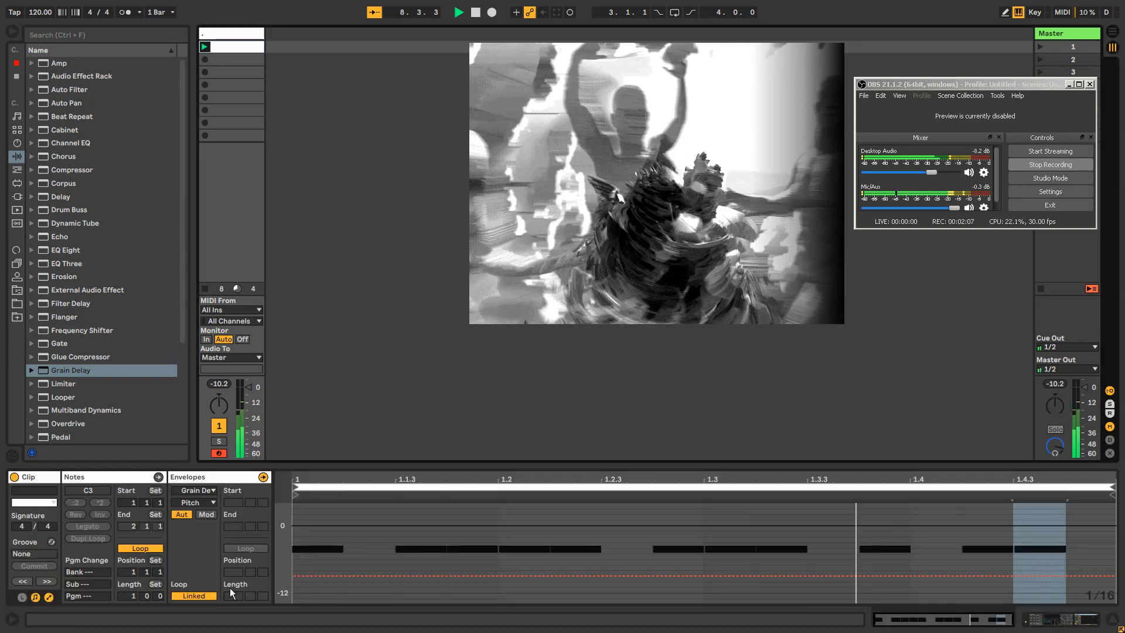
click(190, 595)
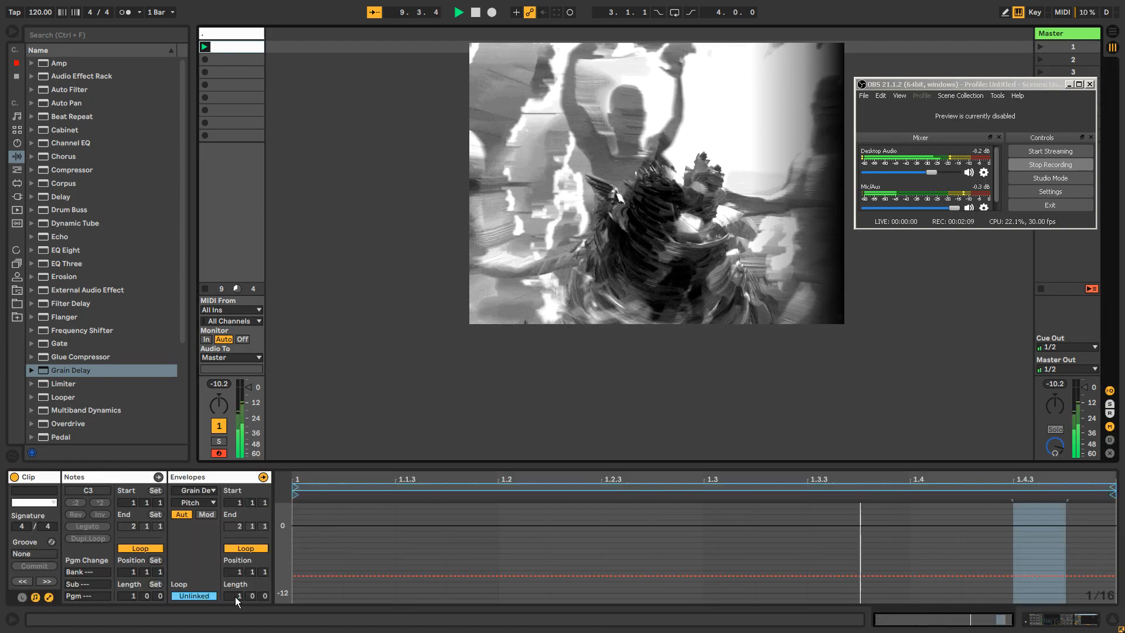
drag(1113, 487, 1118, 489)
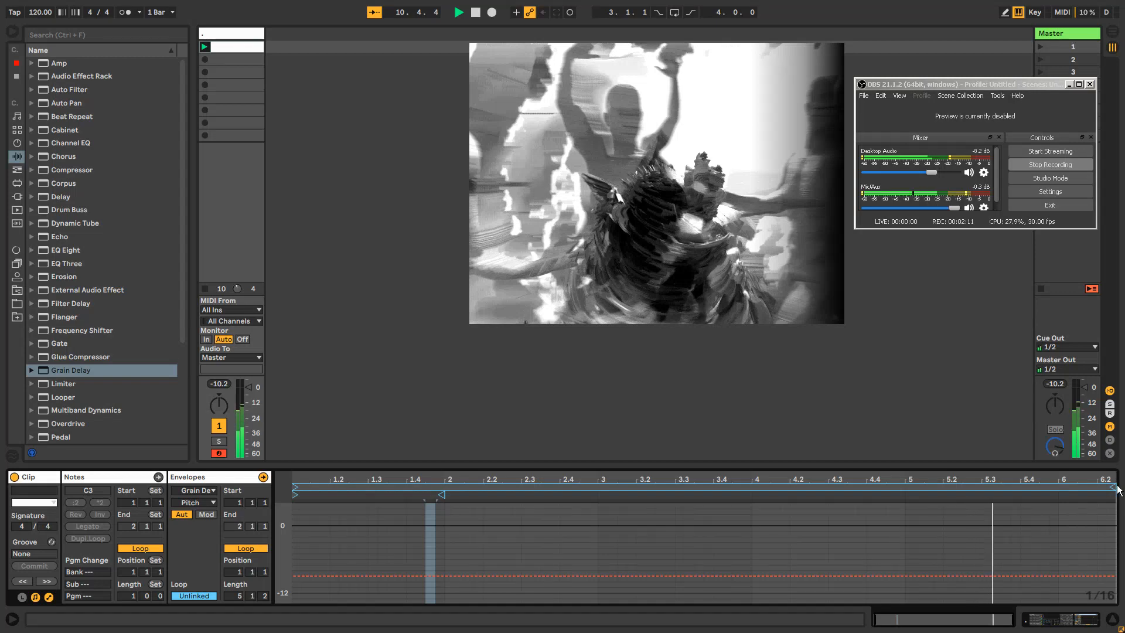
Step: Map the Session Record control to the backtick (`) key
click(244, 37)
click(420, 347)
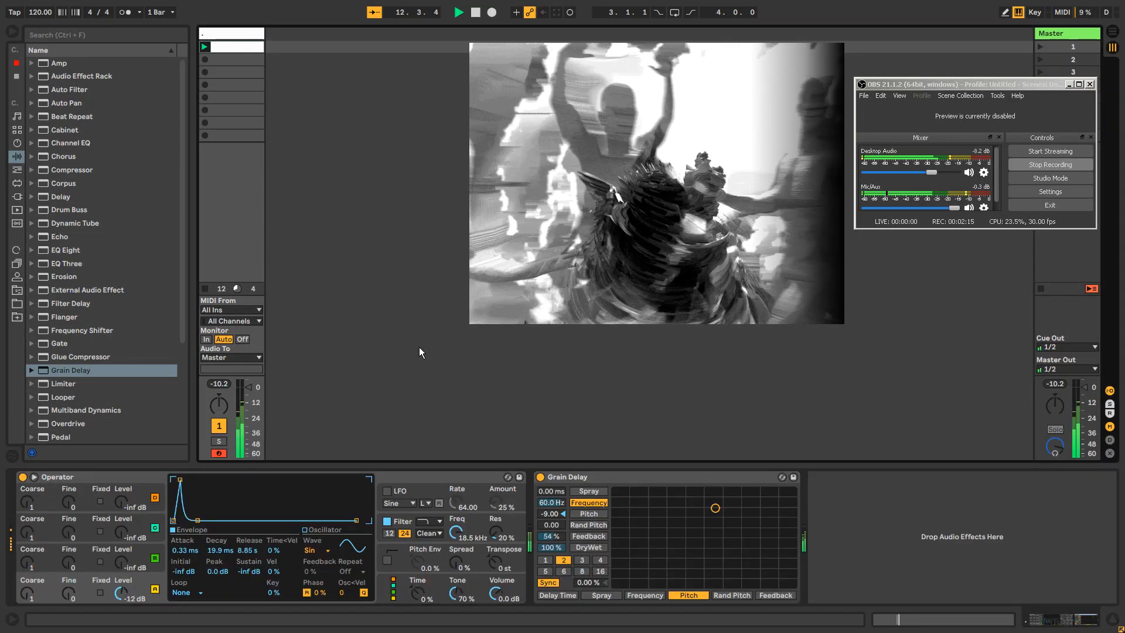
key(ctrl+k)
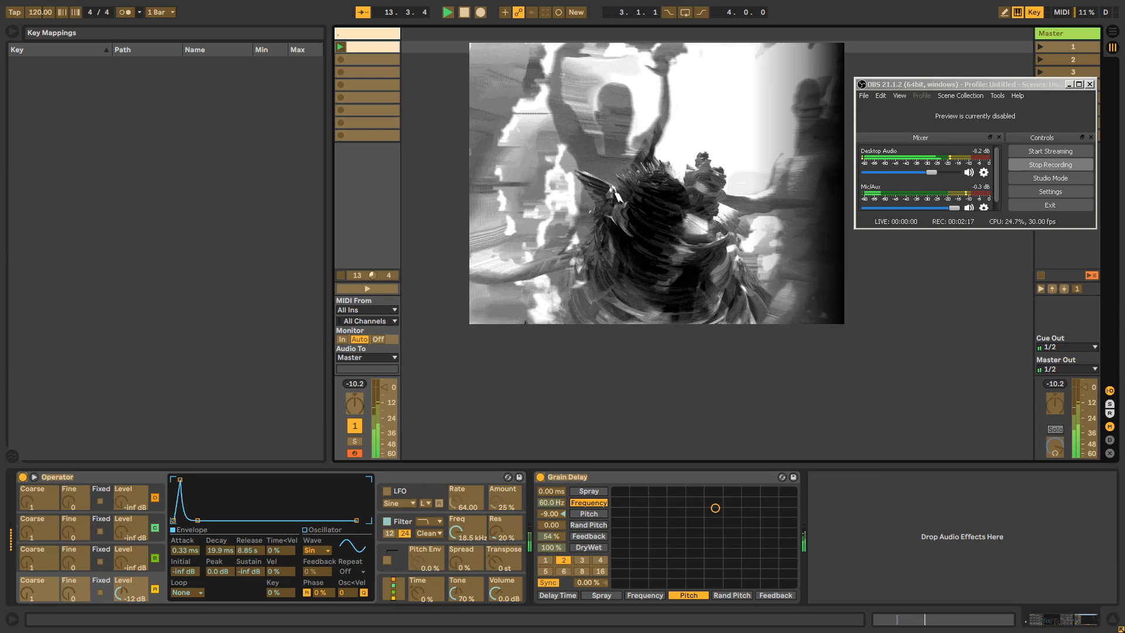
click(560, 12)
key(grave)
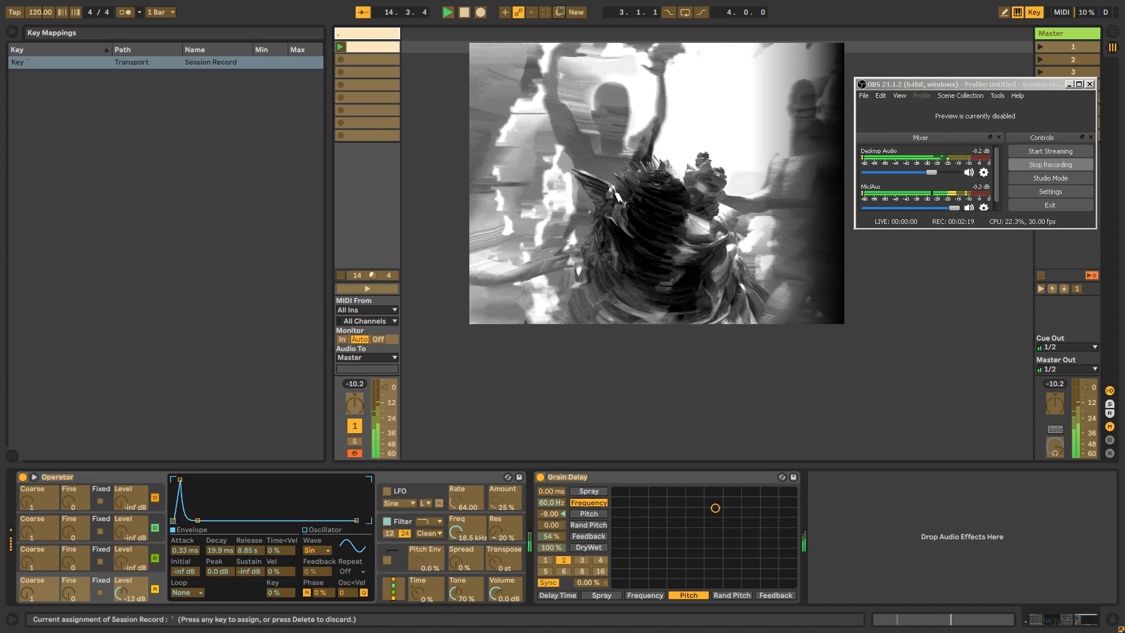
key(ctrl+k)
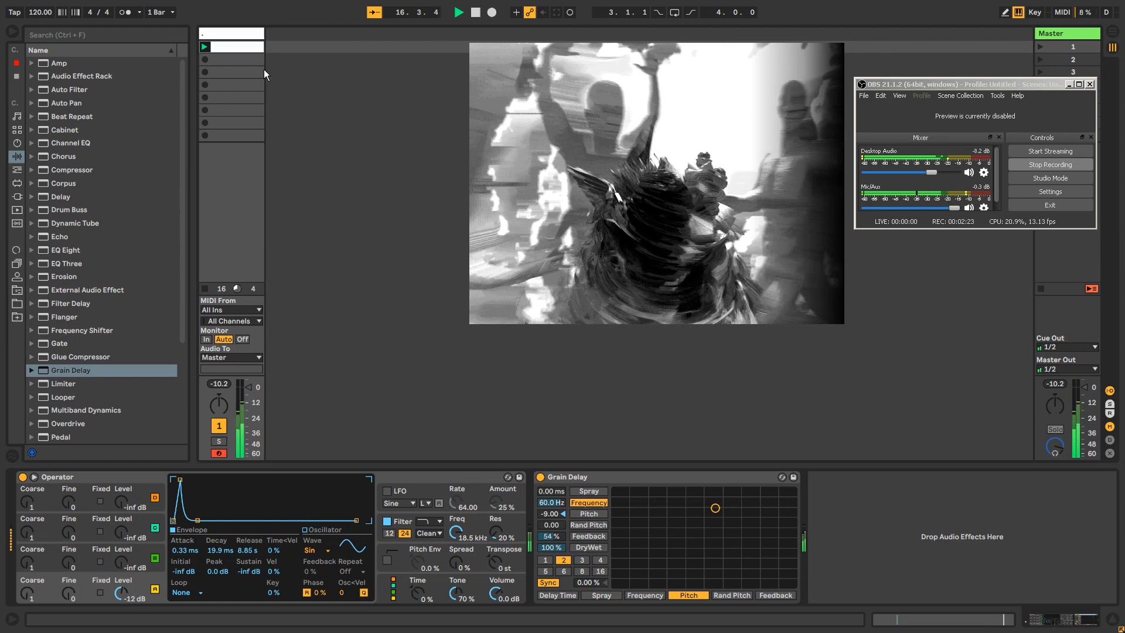
Step: Record clip automation for the Grain Delay's Pitch by sweeping its value up and down during playback
drag(551, 513, 551, 469)
mouse_move(550, 513)
mouse_down()
mouse_move(556, 503)
mouse_move(551, 527)
mouse_move(551, 490)
mouse_move(549, 523)
mouse_up()
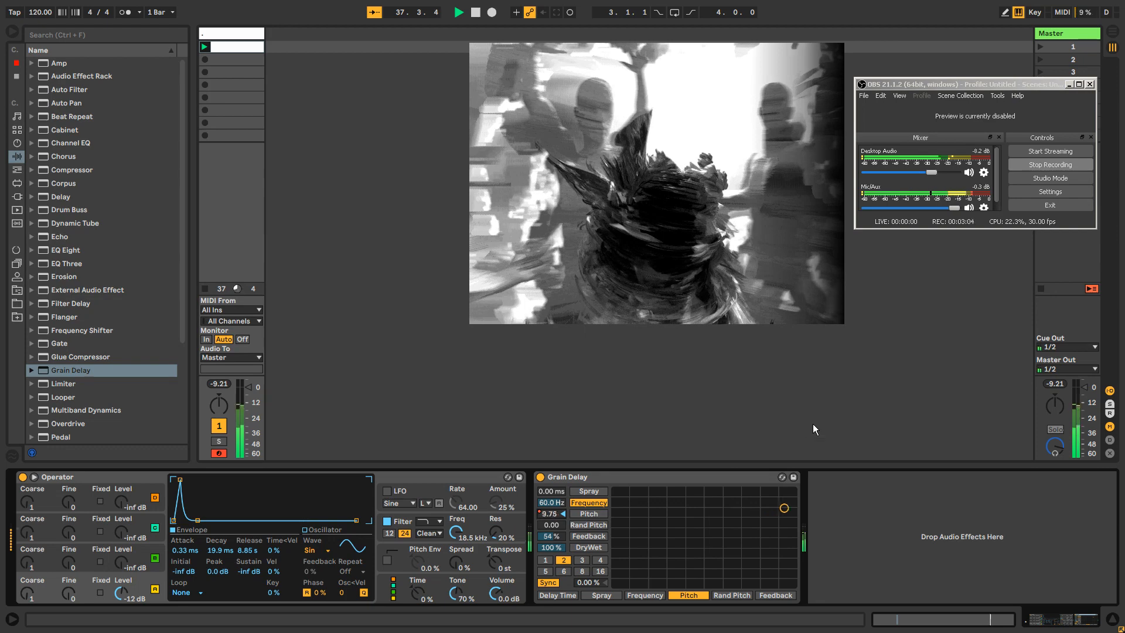
key(super)
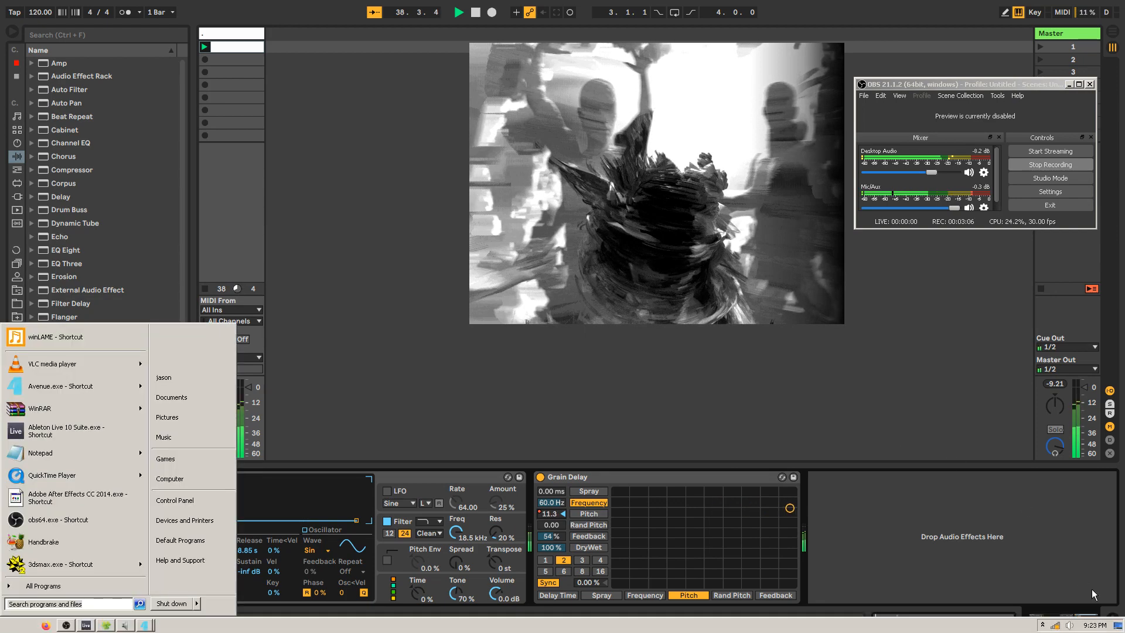
click(1041, 625)
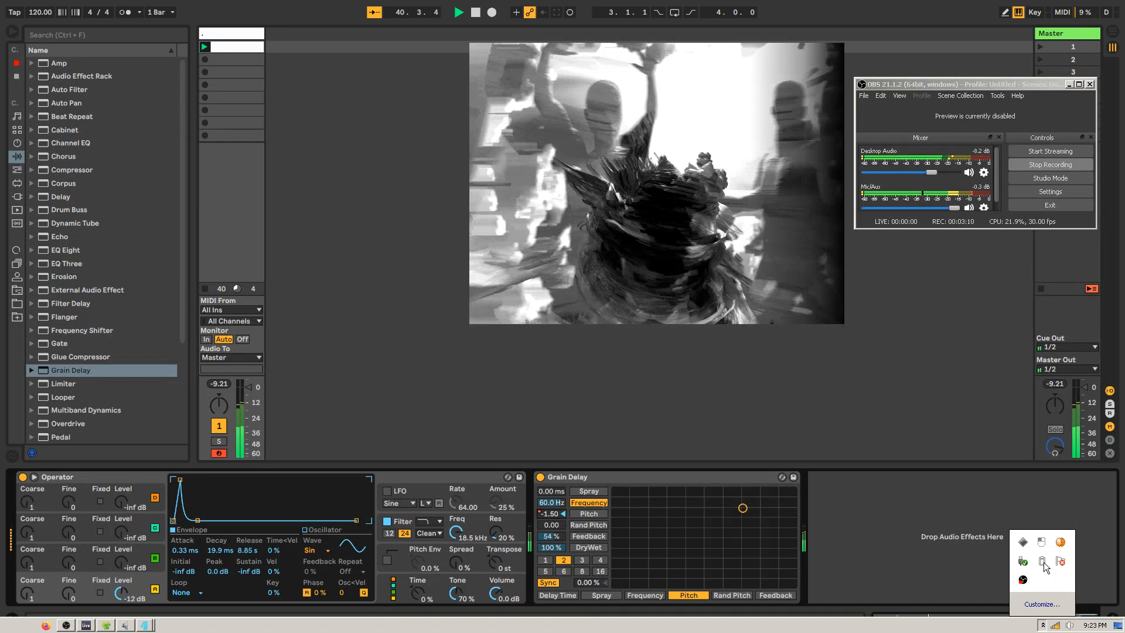
click(856, 495)
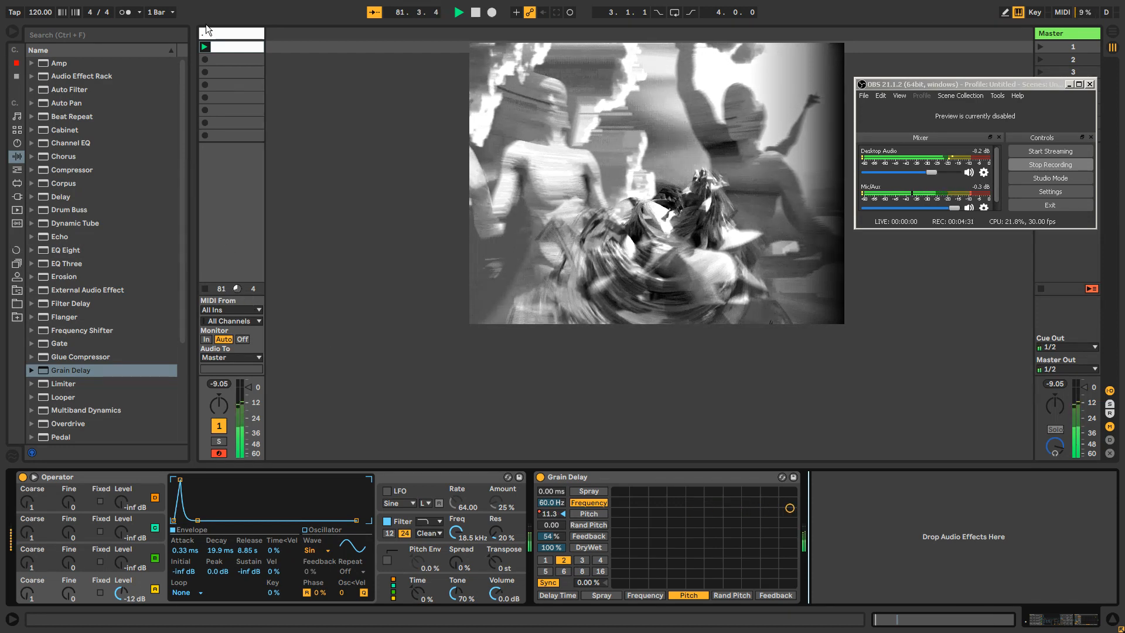
Step: Lengthen the attack of Operator's amplitude envelope to 2.76 ms
mouse_move(176, 481)
mouse_down()
mouse_move(205, 479)
mouse_move(181, 479)
mouse_up()
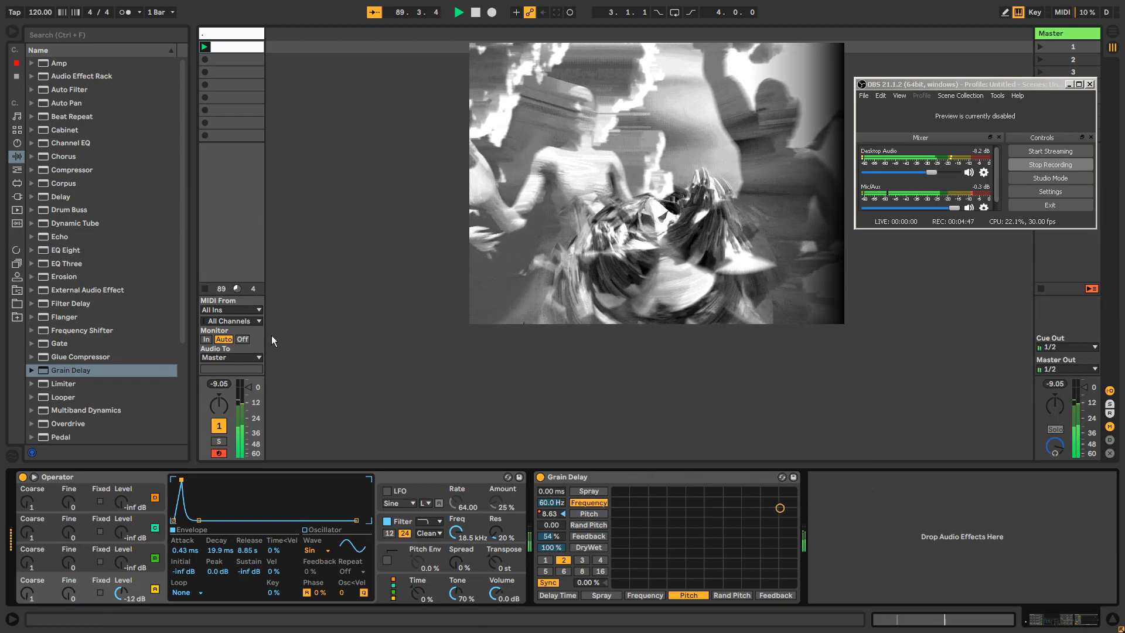
click(227, 33)
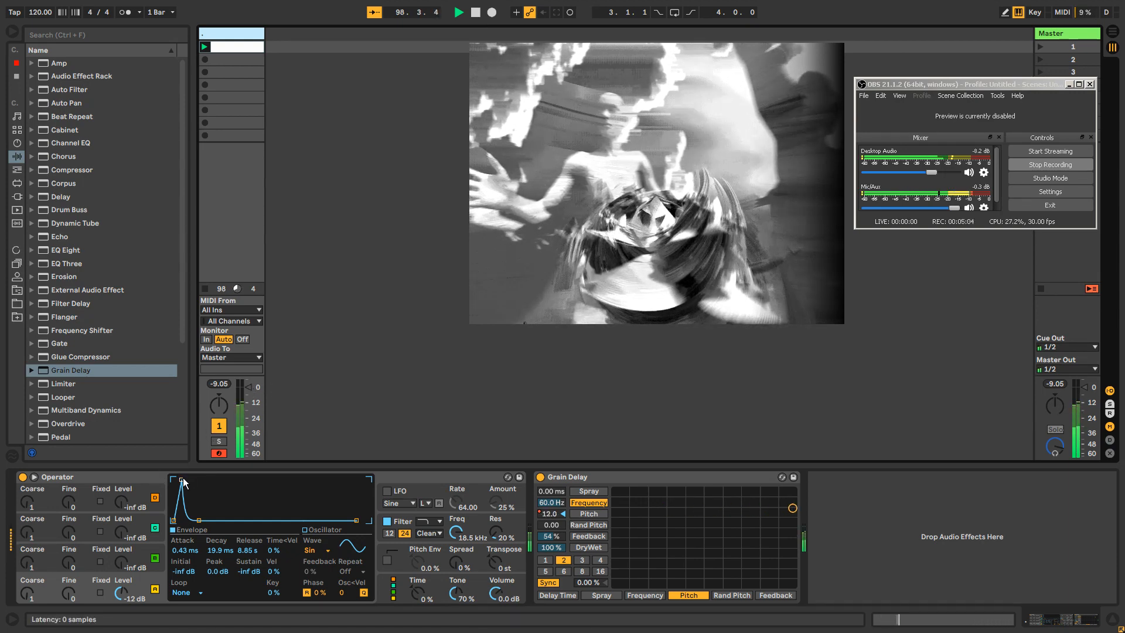
mouse_move(181, 479)
mouse_down()
mouse_move(221, 479)
mouse_move(176, 479)
mouse_move(191, 479)
mouse_up()
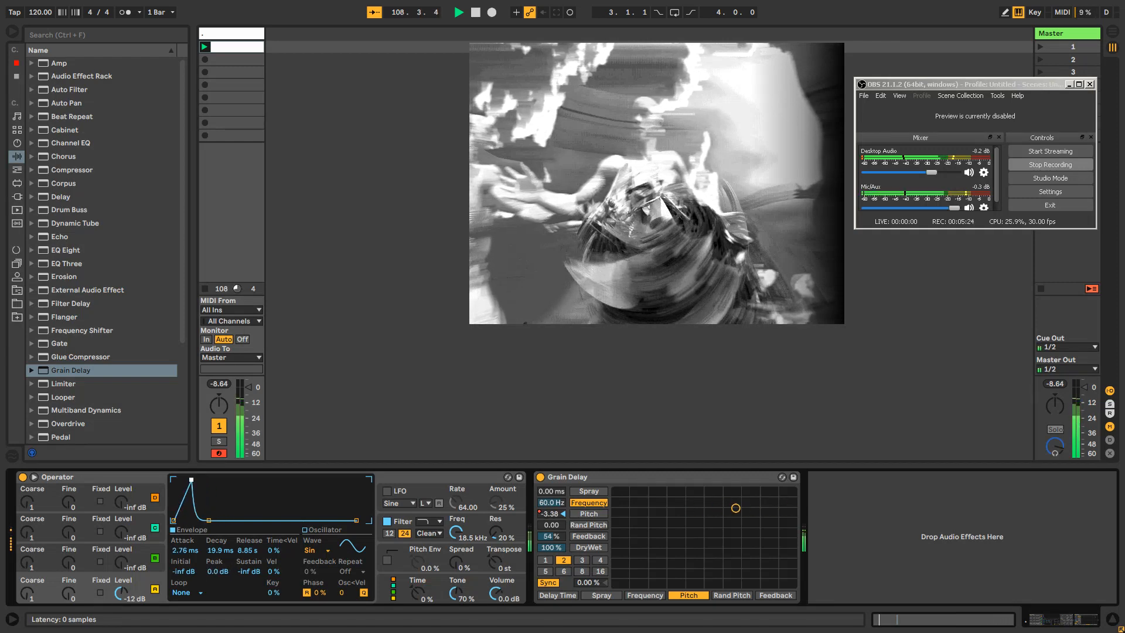
Step: Unlink the clip's Operator attack envelope from the clip loop and set its loop length to 6.1.1
right_click(181, 548)
click(201, 556)
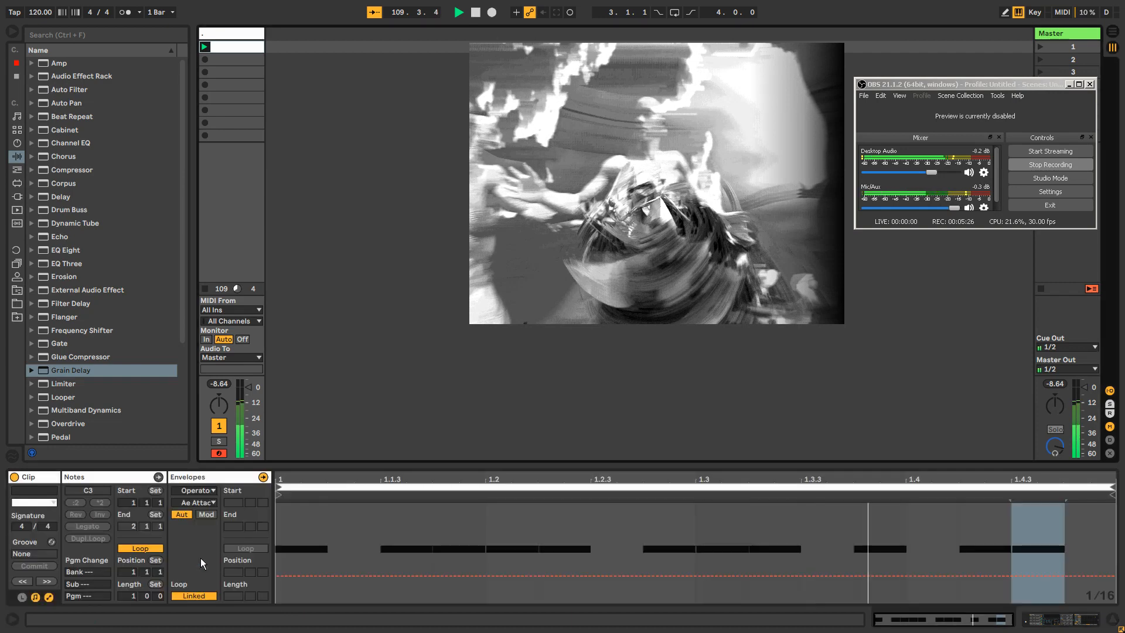
click(201, 597)
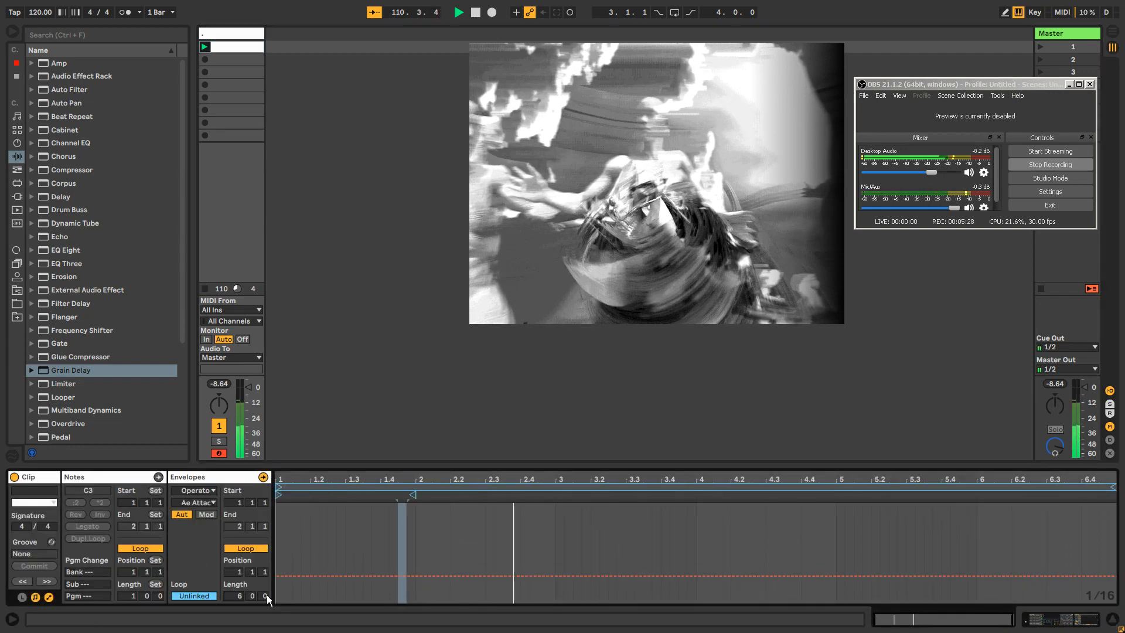
drag(1111, 486, 1107, 485)
click(1111, 484)
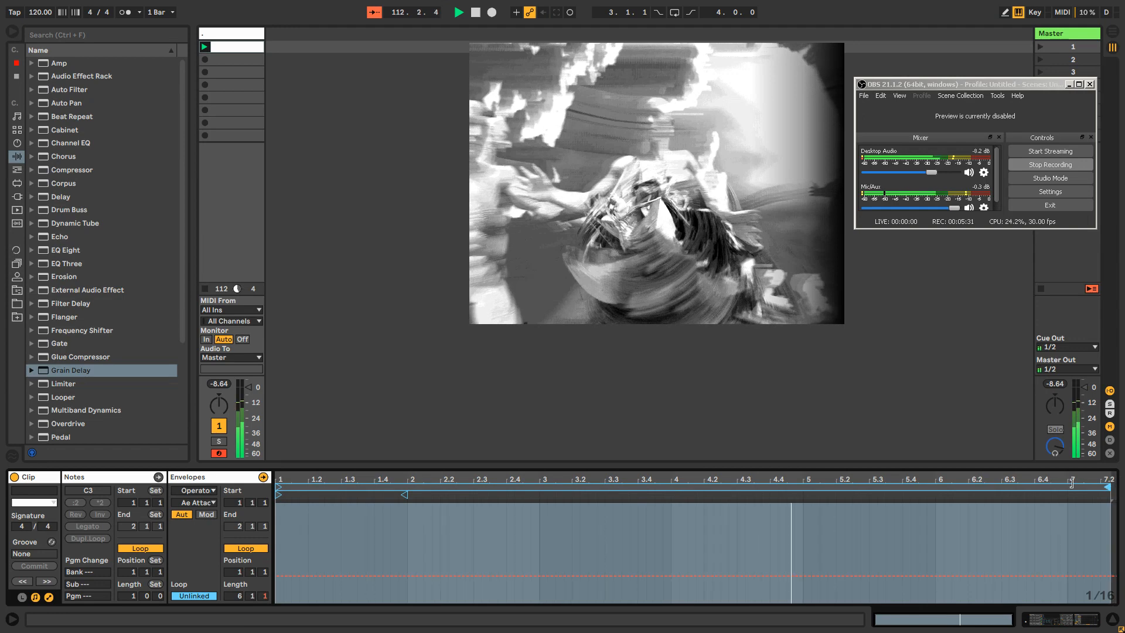
Step: Record clip automation for the Attack of Operator's amplitude envelope by varying its value during playback
click(227, 33)
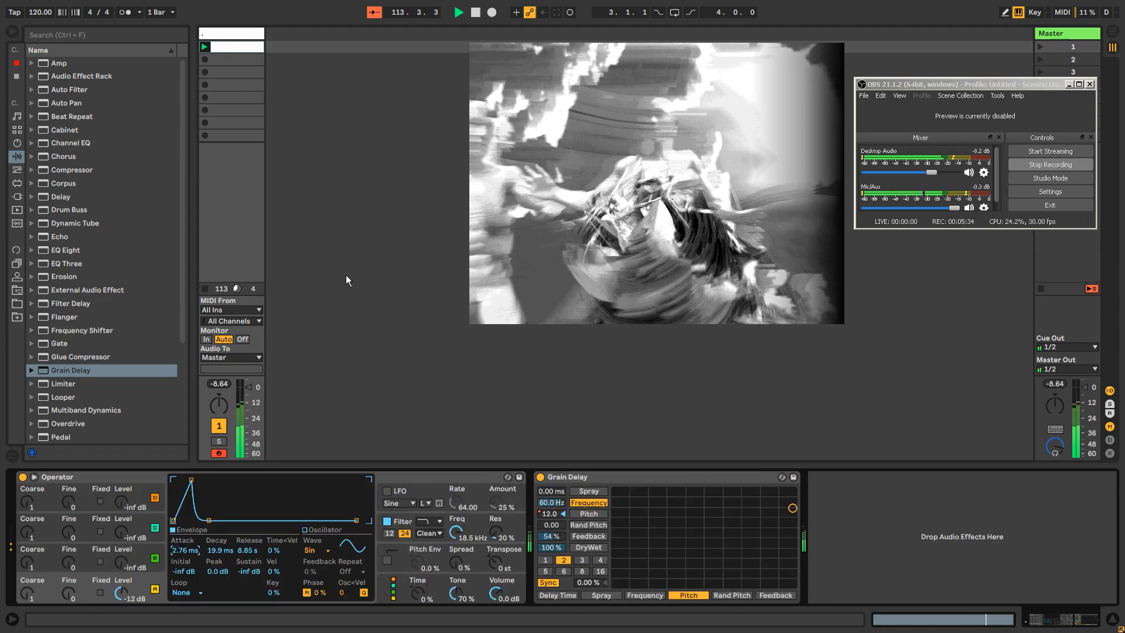
mouse_move(190, 551)
mouse_down()
mouse_move(190, 507)
mouse_move(189, 554)
mouse_up()
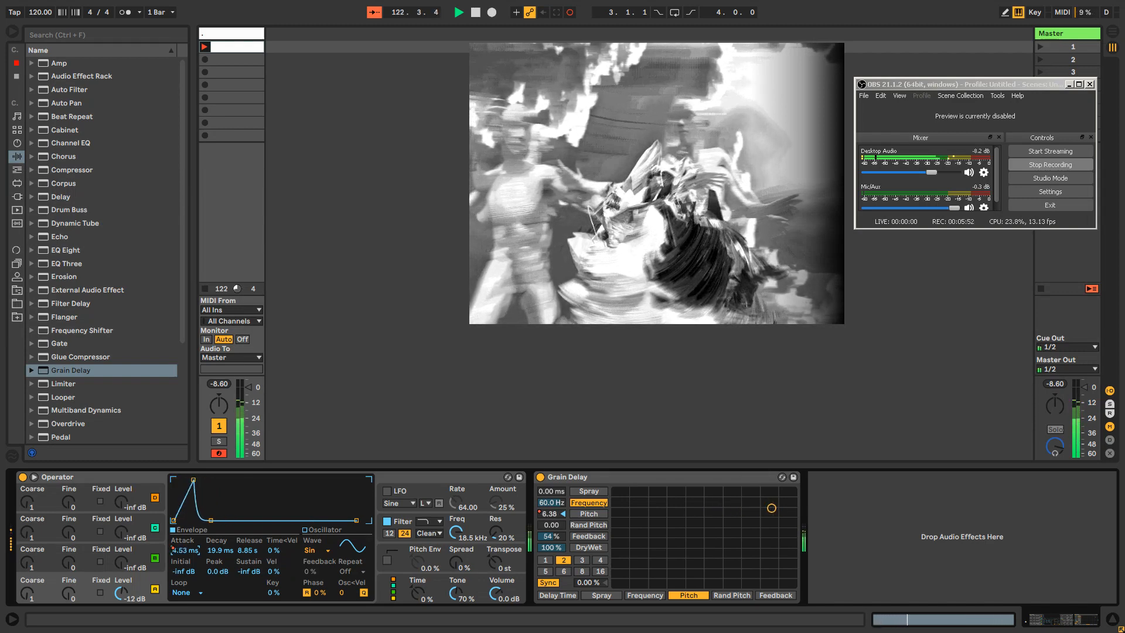
key(ctrl+shift+F9)
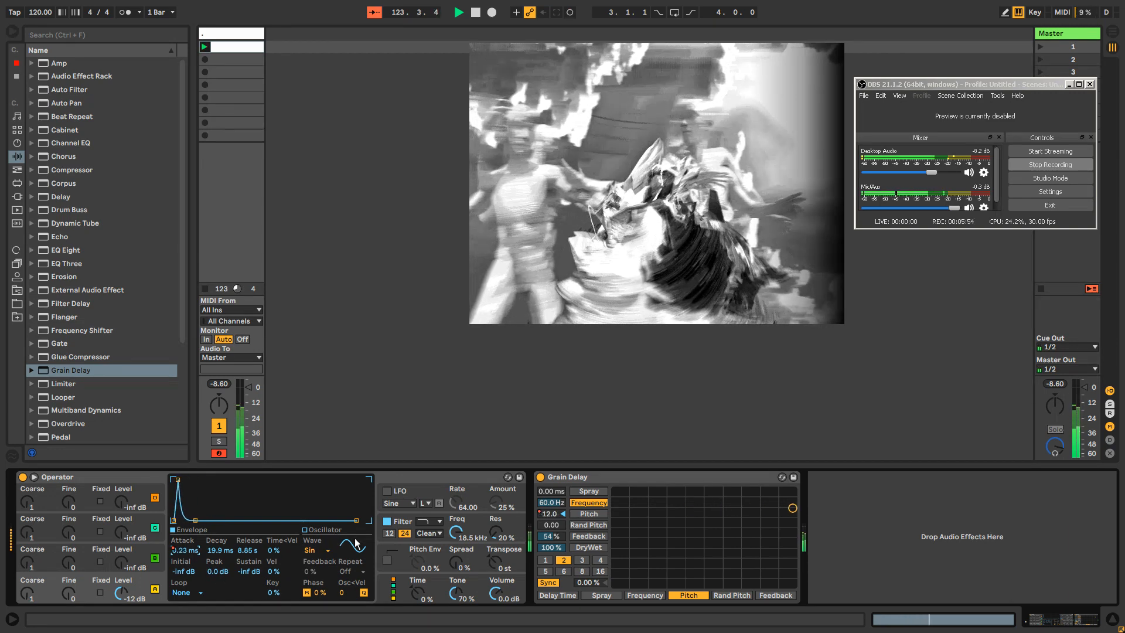
Step: Raise Operator's filter resonance to 110 % and lower its filter frequency to about 5.73 kHz
drag(495, 532, 496, 492)
drag(456, 531, 456, 574)
mouse_move(455, 532)
mouse_down()
mouse_move(495, 523)
mouse_move(455, 518)
mouse_move(455, 534)
mouse_move(455, 521)
mouse_up()
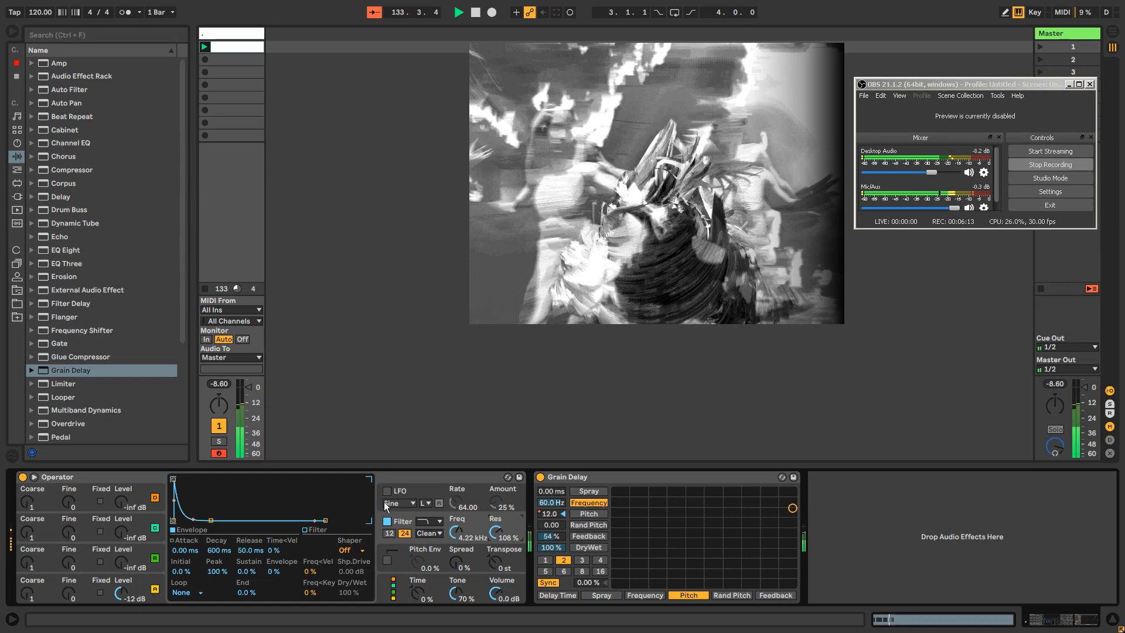
mouse_move(455, 531)
mouse_down()
mouse_move(455, 507)
mouse_move(455, 529)
mouse_up()
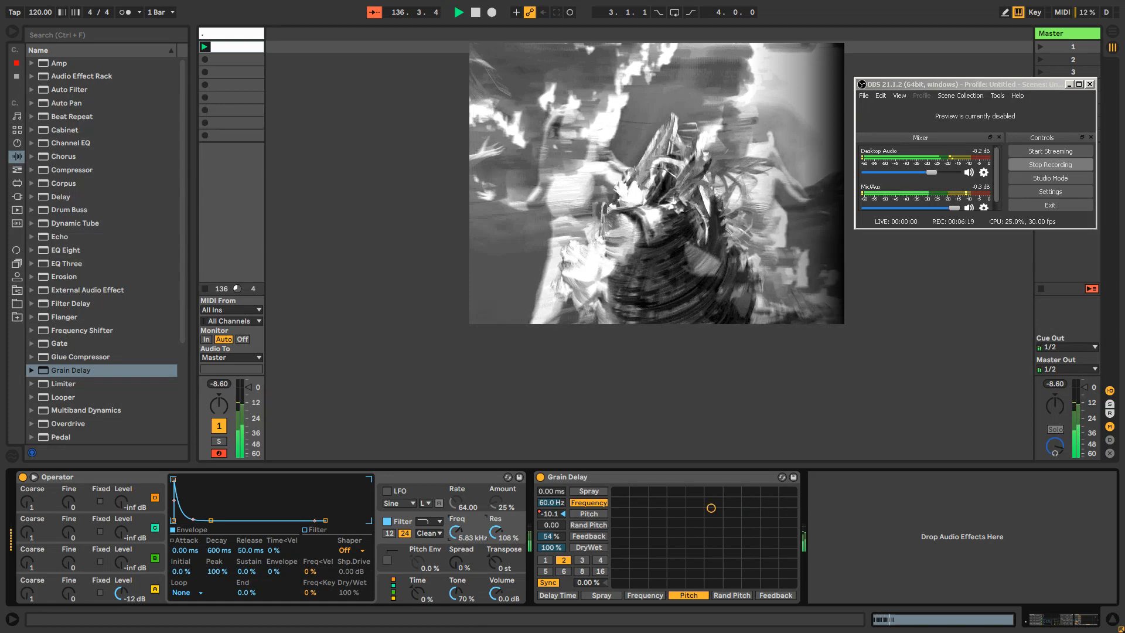
drag(455, 531, 492, 531)
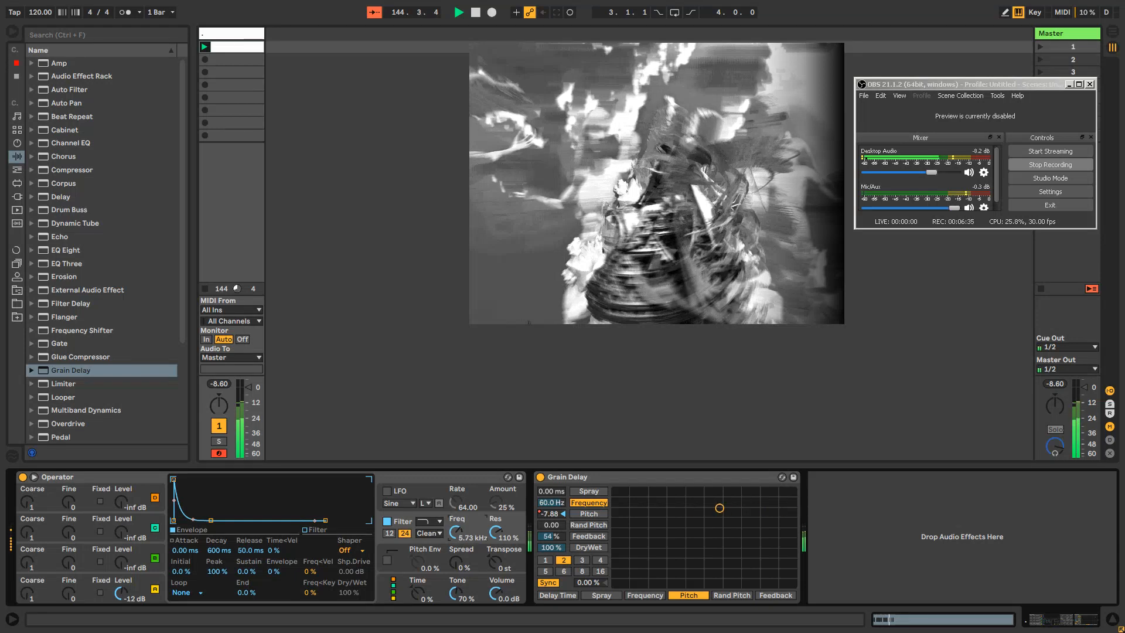
Step: Unlink the clip's Operator Filter Freq automation envelope from the clip loop and change the envelope's loop length
right_click(456, 531)
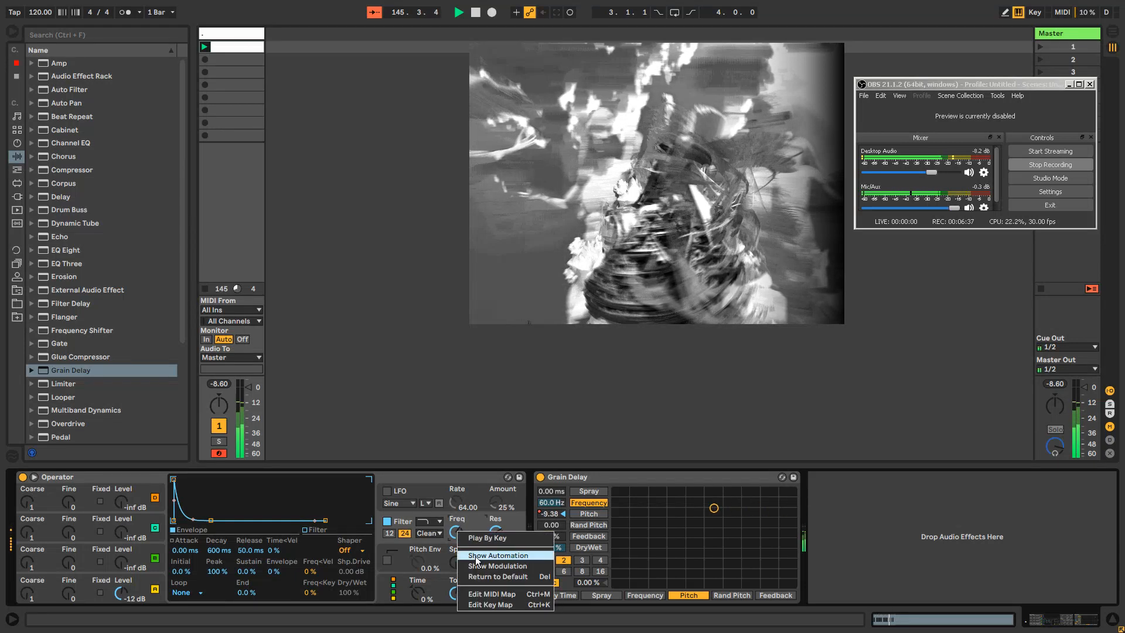
click(492, 558)
click(210, 594)
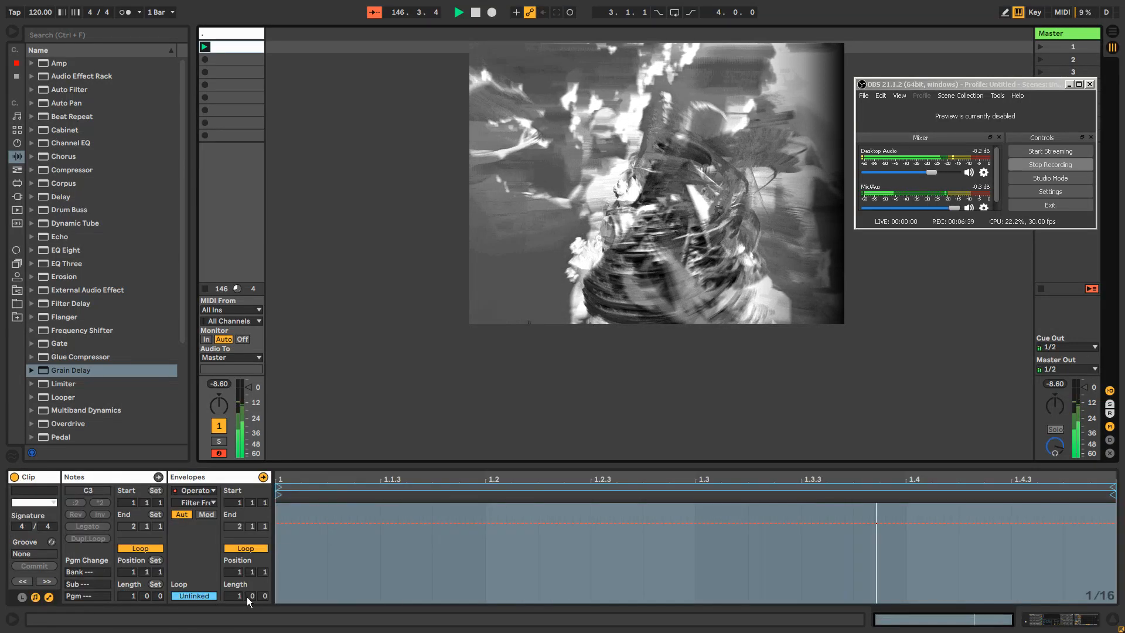
drag(1112, 486, 1103, 486)
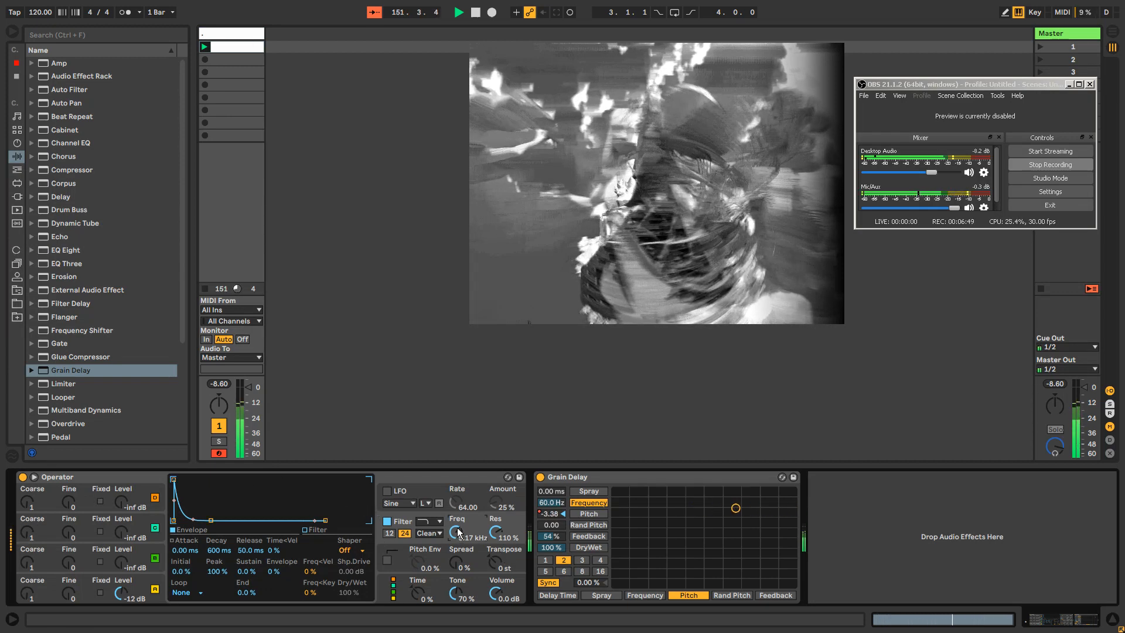
Step: Record clip automation for Operator's filter frequency by sweeping it up and down during playback
key(ctrl+shift+F9)
drag(457, 532, 457, 532)
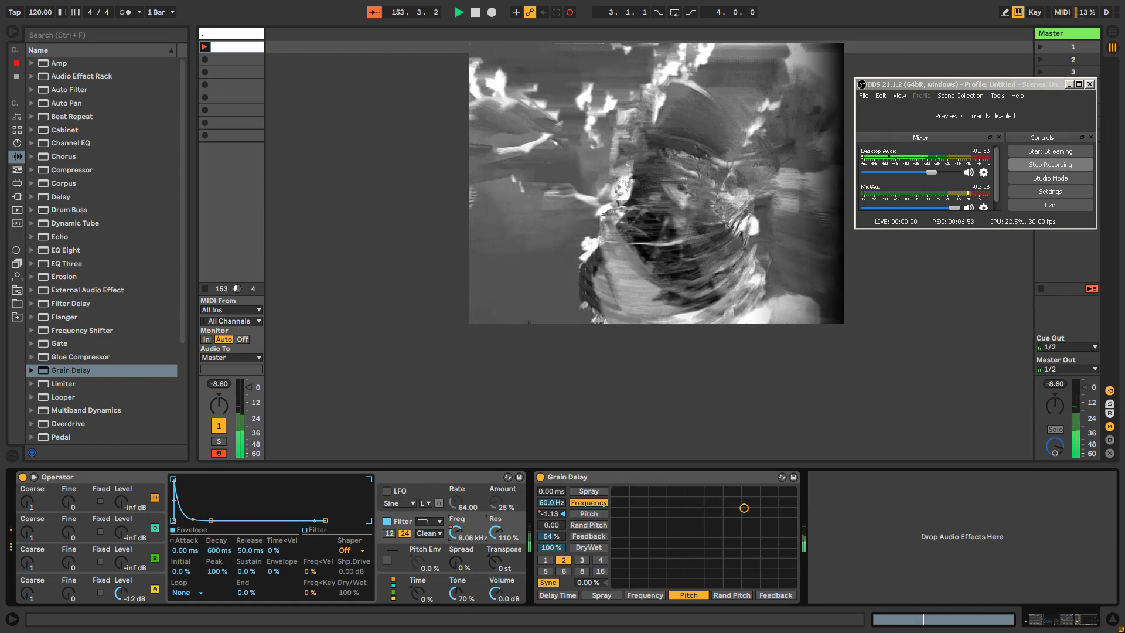
drag(457, 532, 457, 544)
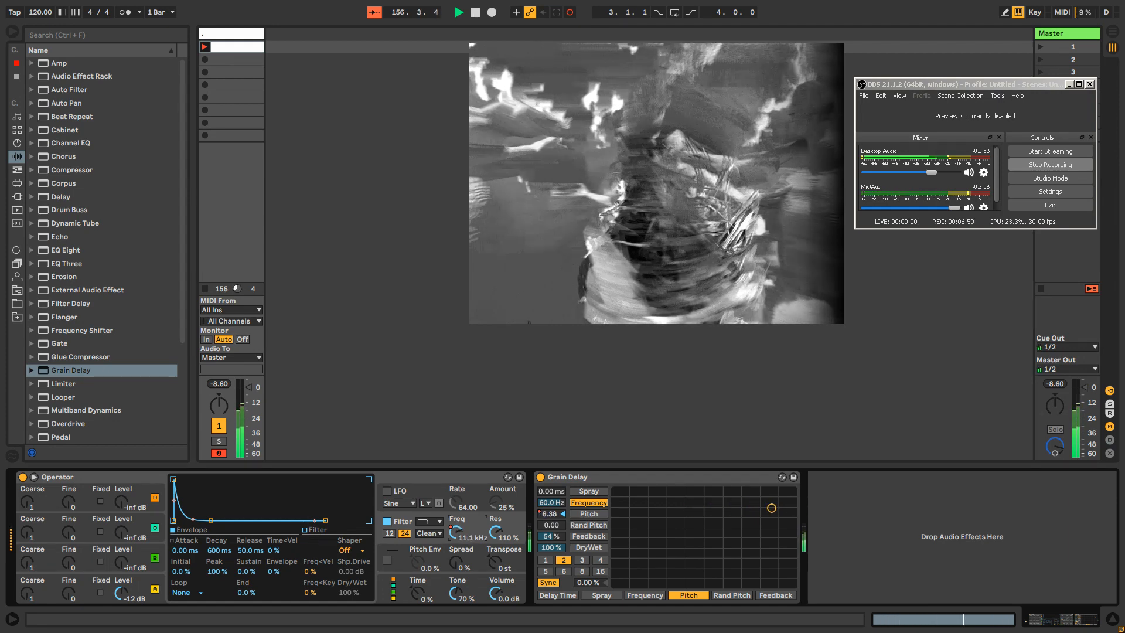
click(569, 12)
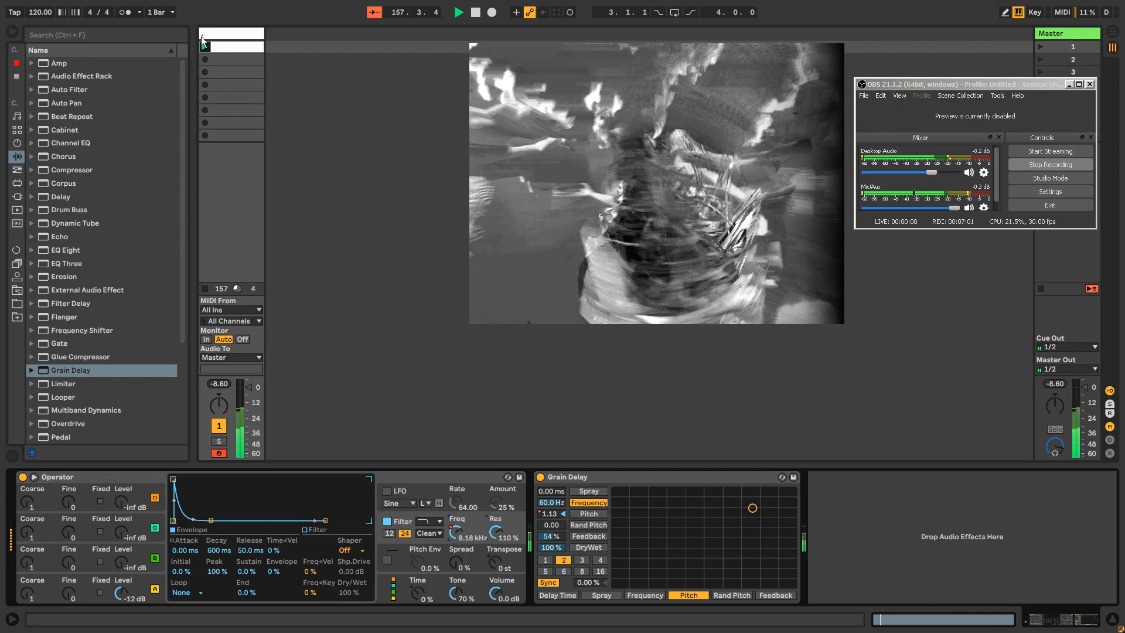
Step: Insert an Arpeggiator ahead of Operator and toggle it on and off to compare the sound, leaving it switched off
click(17, 171)
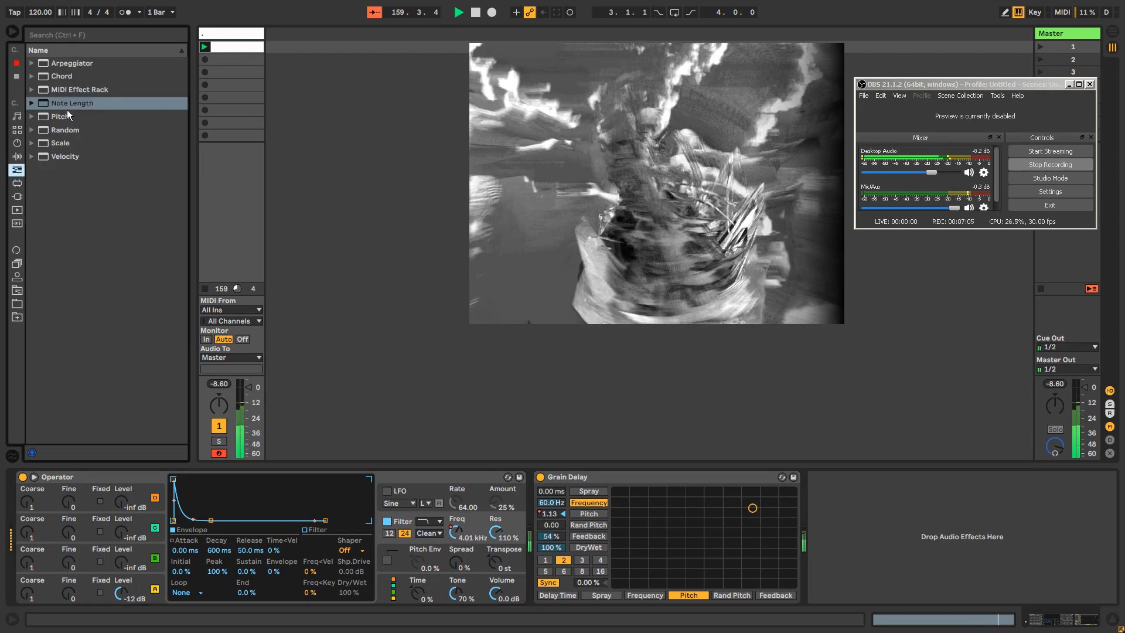
drag(65, 63, 70, 566)
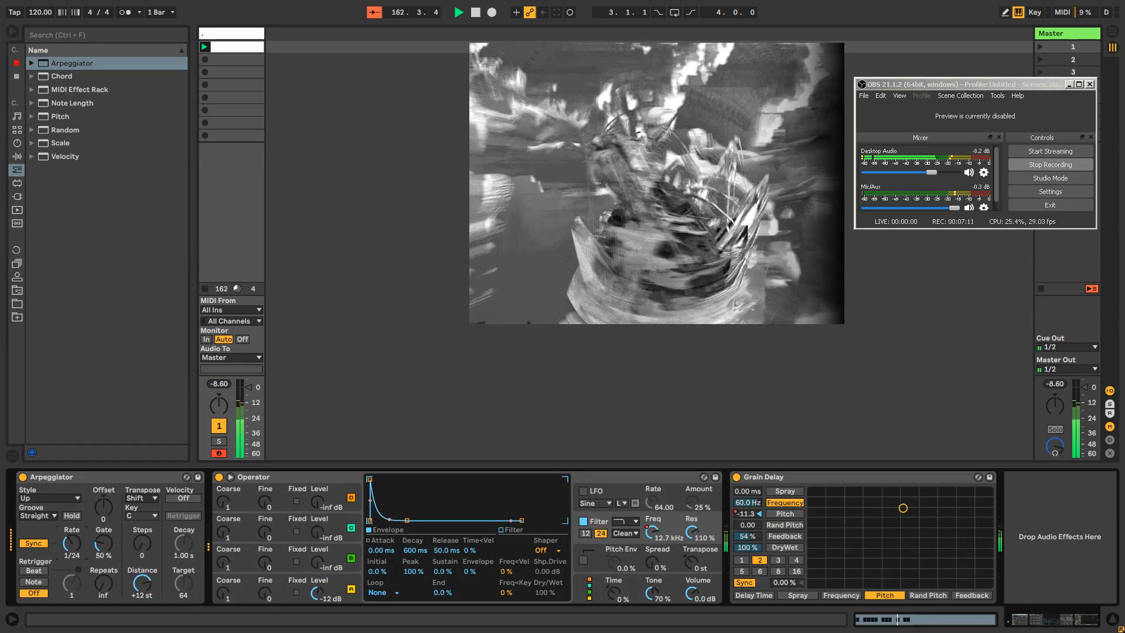
click(22, 477)
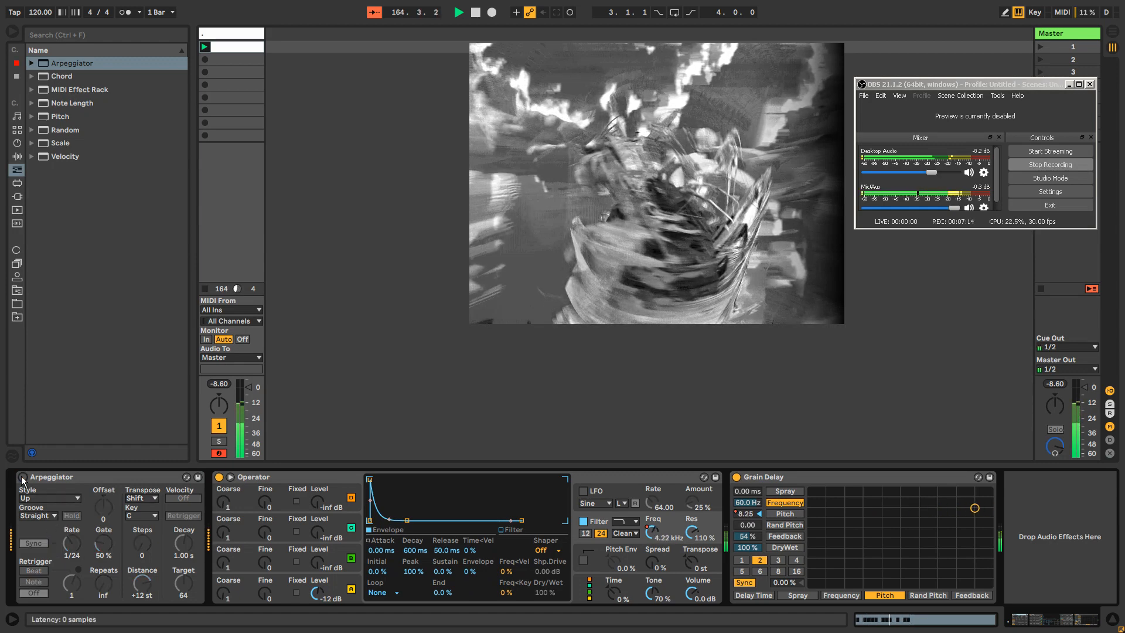
click(23, 477)
click(22, 477)
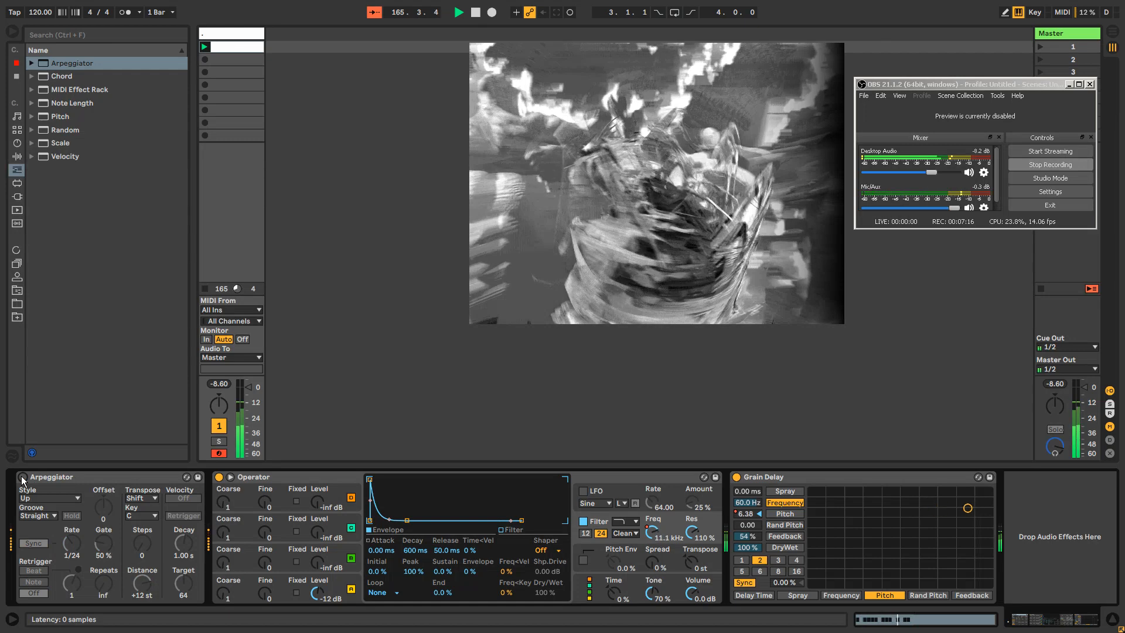
click(23, 477)
click(23, 477)
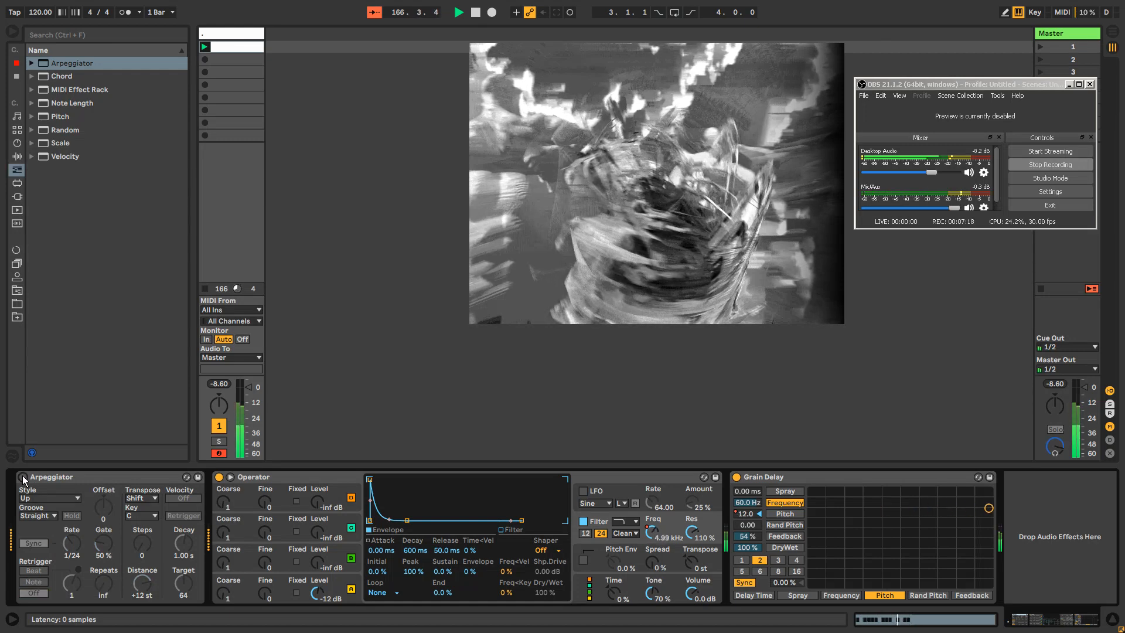
click(24, 477)
click(22, 477)
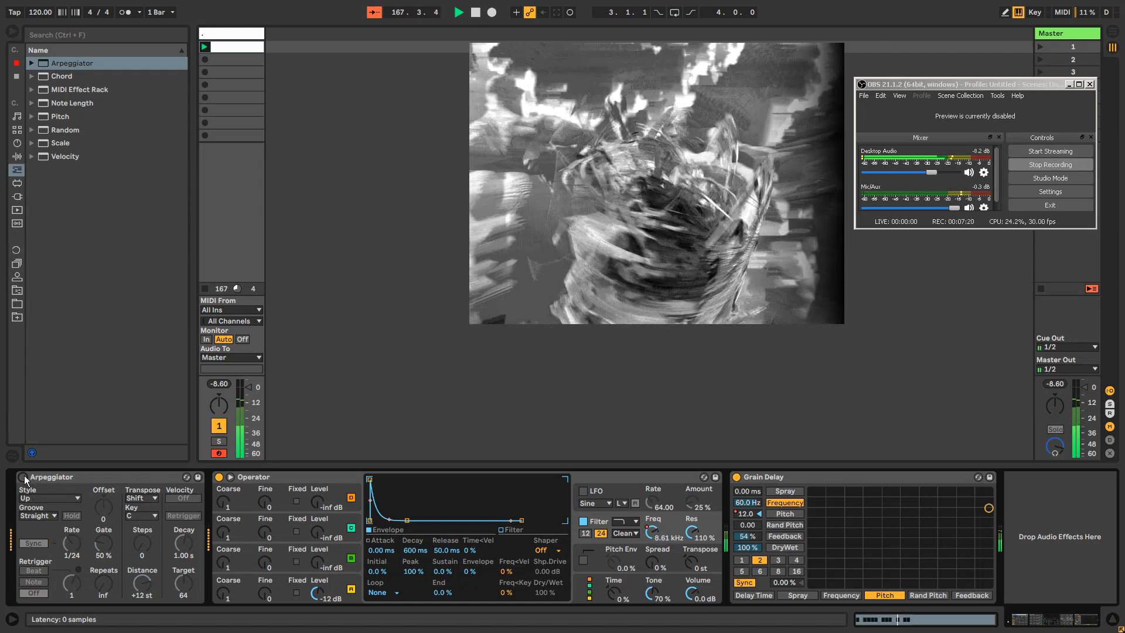
Step: Group the Arpeggiator into a MIDI Effect Rack and show the rack's macro controls
click(42, 478)
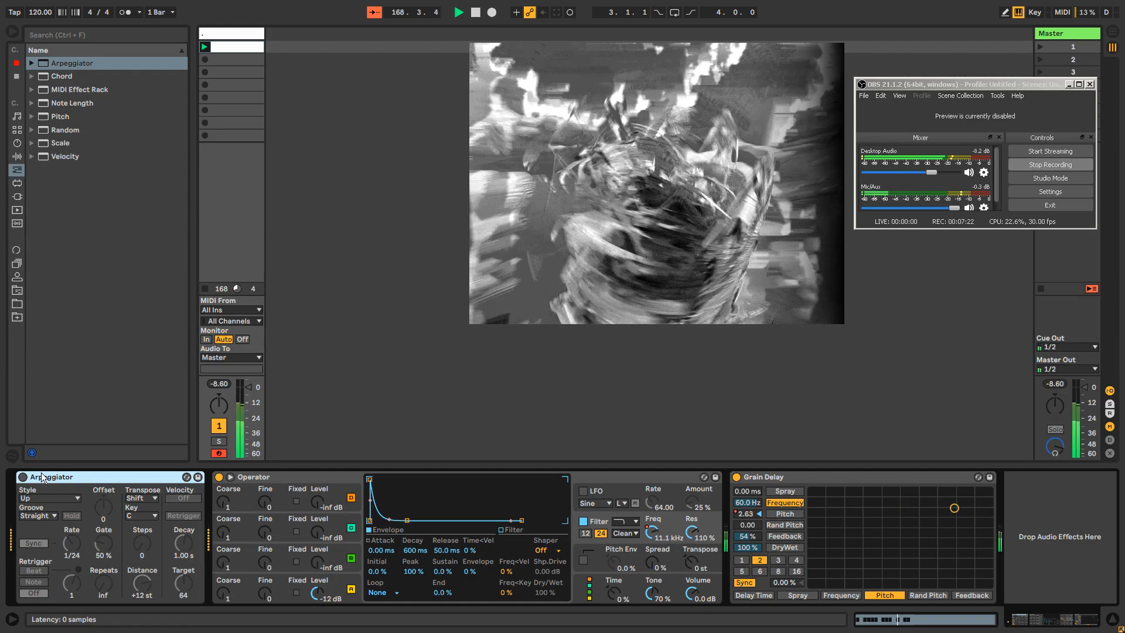
key(ctrl+g)
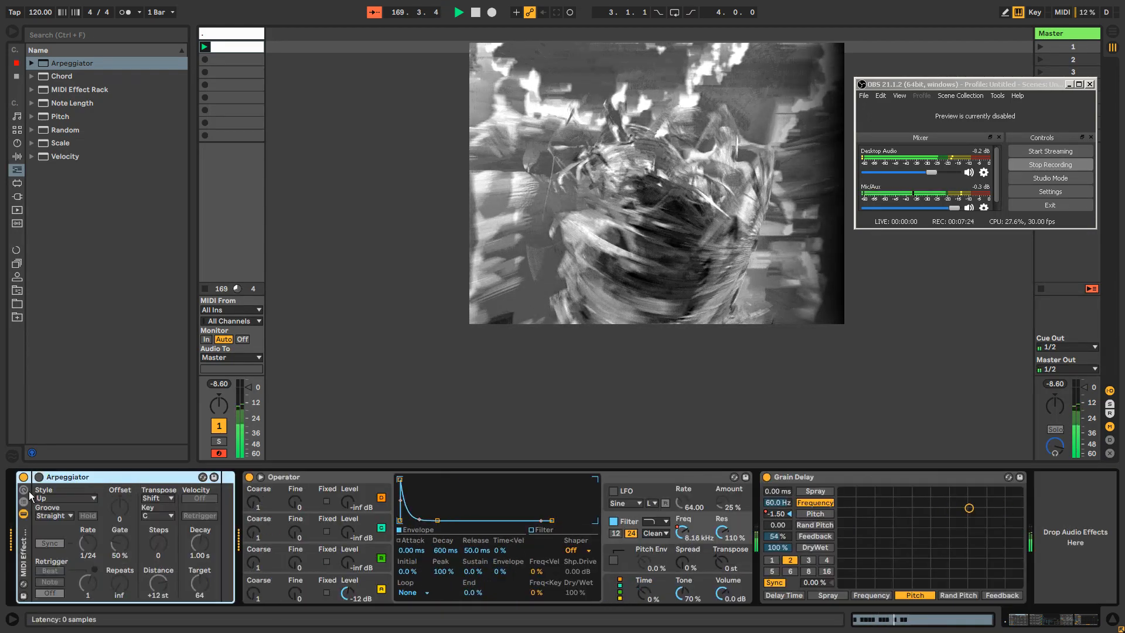
click(25, 489)
Step: Map the Arpeggiator's on/off switch to the rack's first macro and set that macro to 127
click(142, 477)
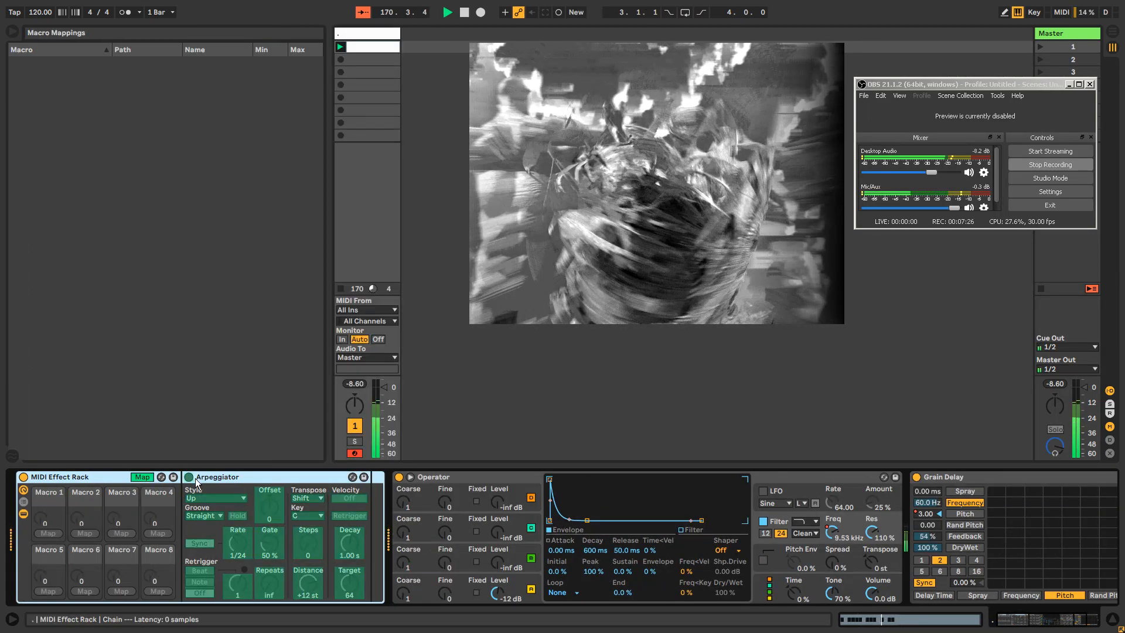
click(48, 533)
click(189, 477)
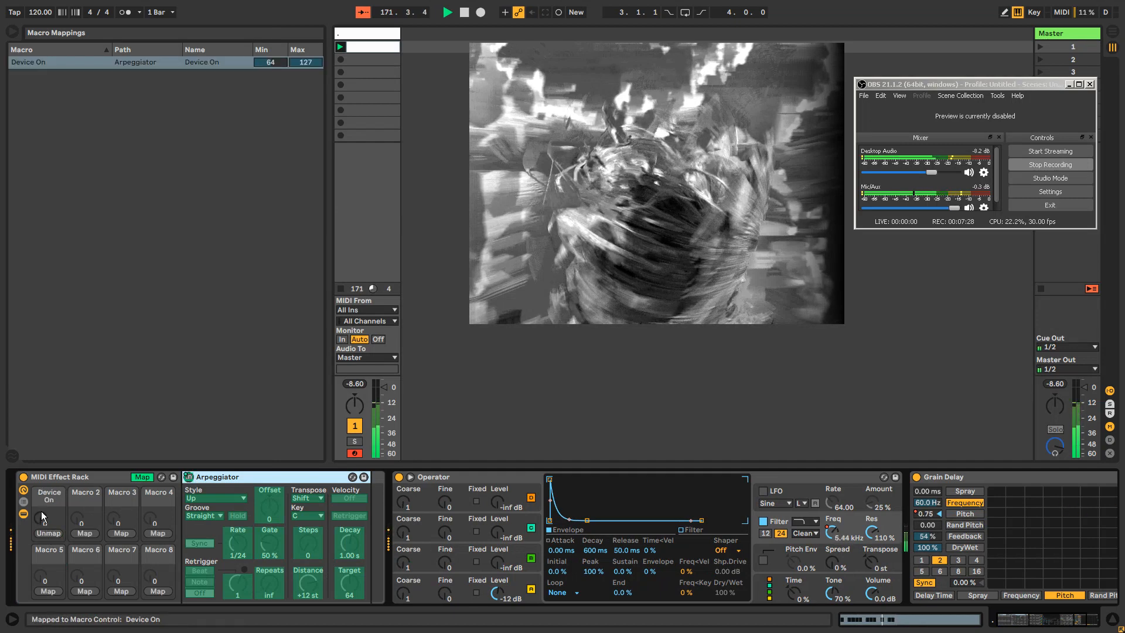
click(142, 477)
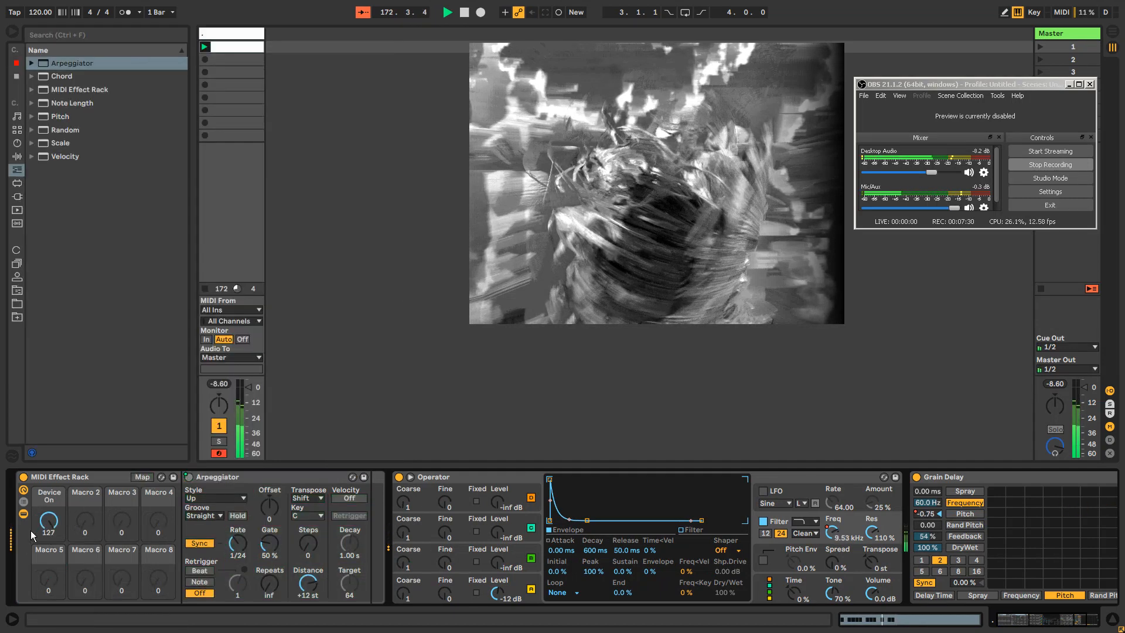
Step: Draw a modulation envelope for the Device On macro that is on only for the first sixteenth and for two sixteenths from 1.3
right_click(50, 521)
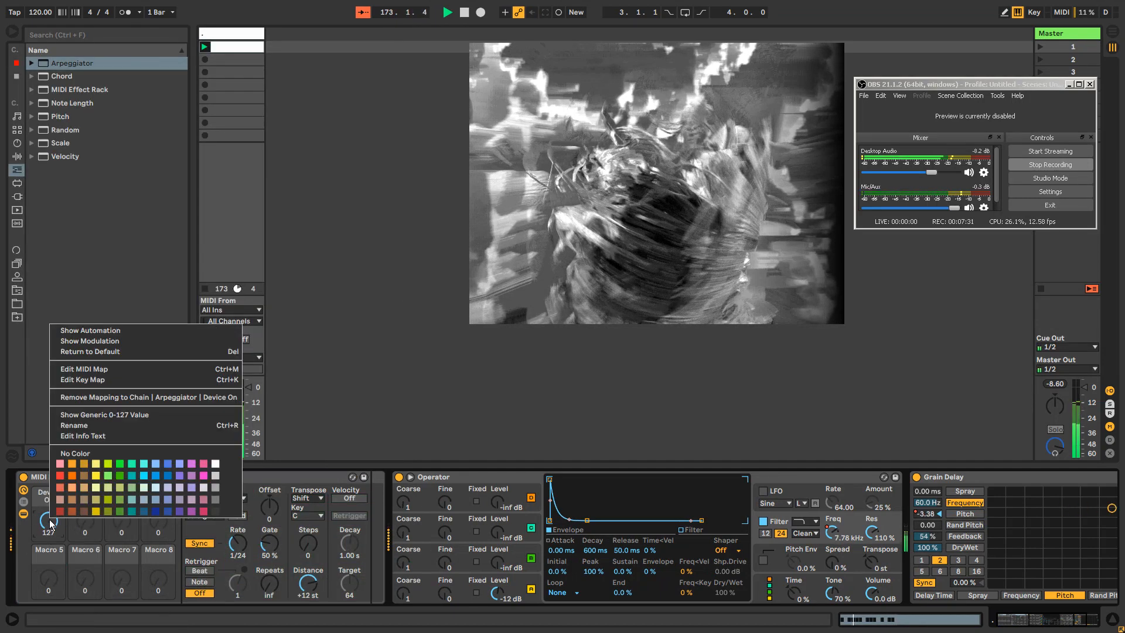
click(88, 340)
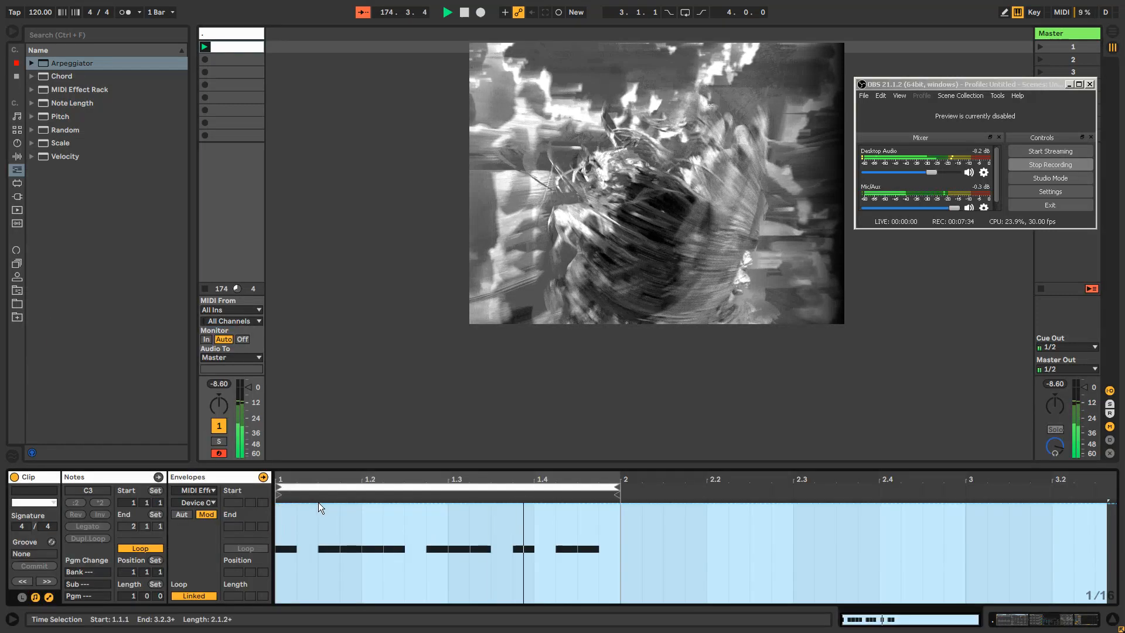
key(b)
mouse_move(305, 545)
mouse_down()
mouse_move(322, 491)
mouse_move(684, 615)
mouse_up()
key(b)
drag(448, 513, 491, 513)
Step: Unlink the Device On modulation envelope, extend its loop length to 1.3.1 and draw the added section at zero
click(203, 595)
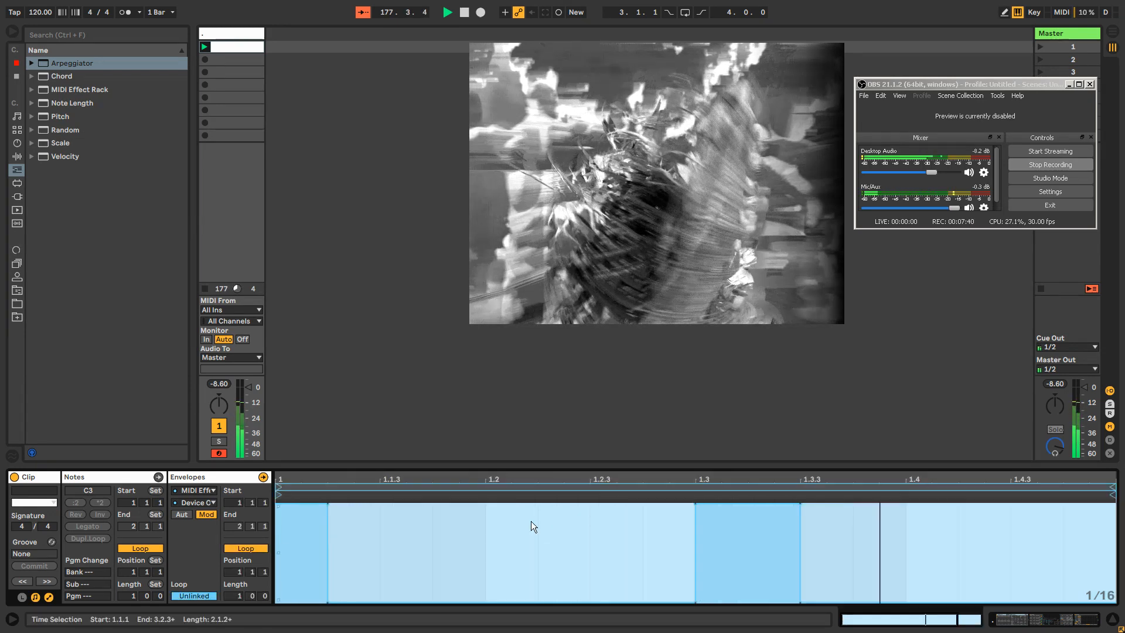
click(779, 486)
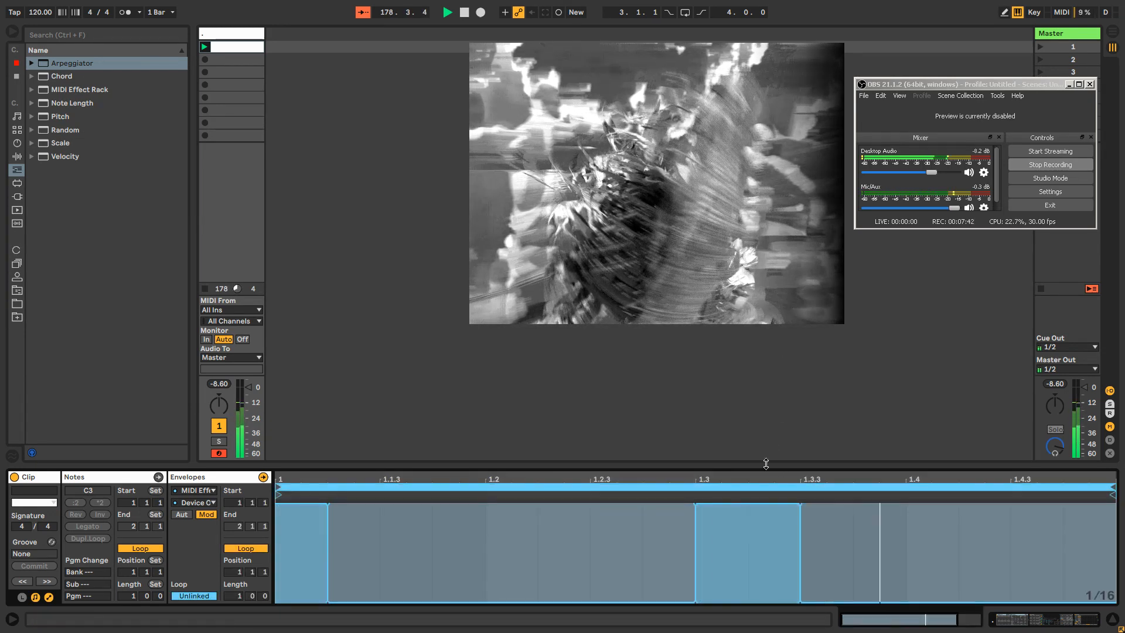
drag(766, 476, 765, 445)
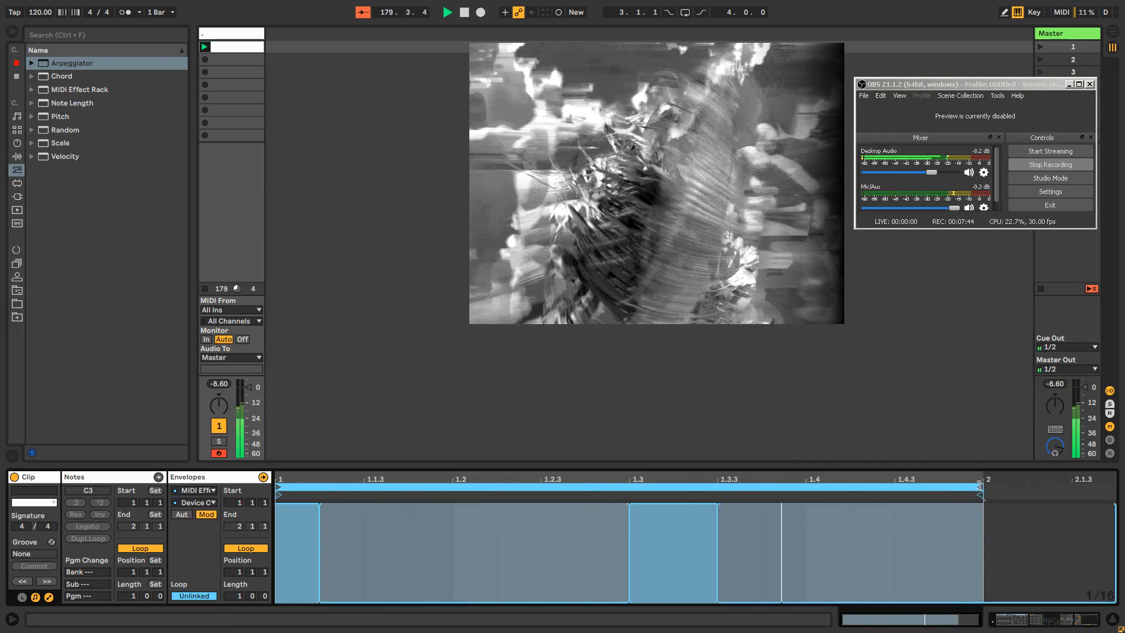
drag(980, 487, 1123, 489)
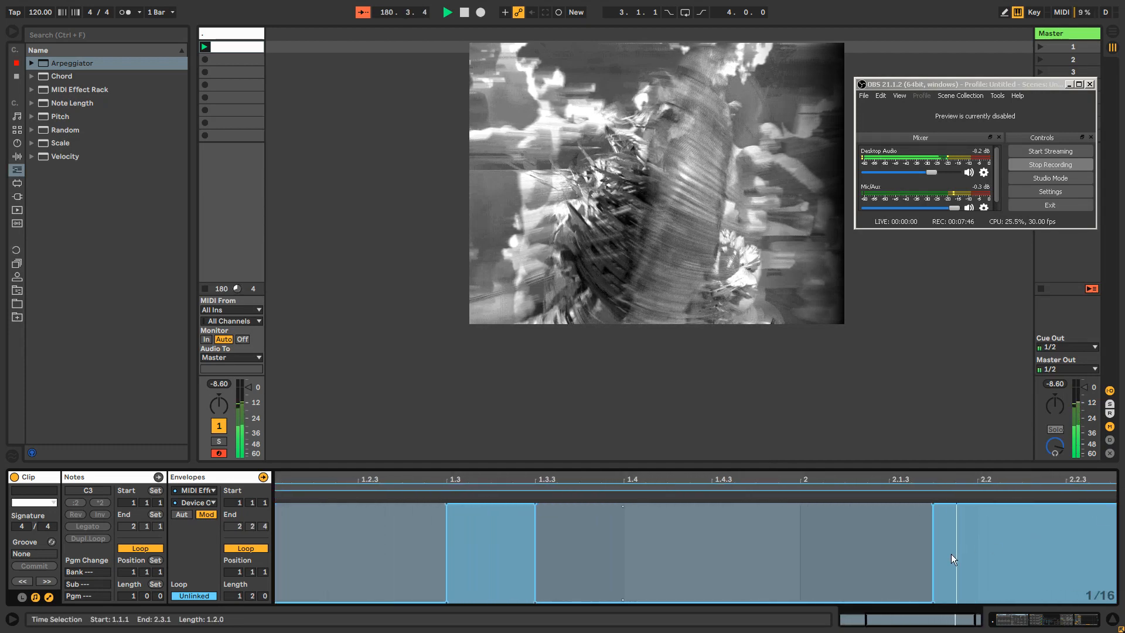
key(b)
mouse_move(955, 585)
mouse_down()
mouse_move(959, 625)
mouse_move(1107, 615)
mouse_up()
double_click(1049, 480)
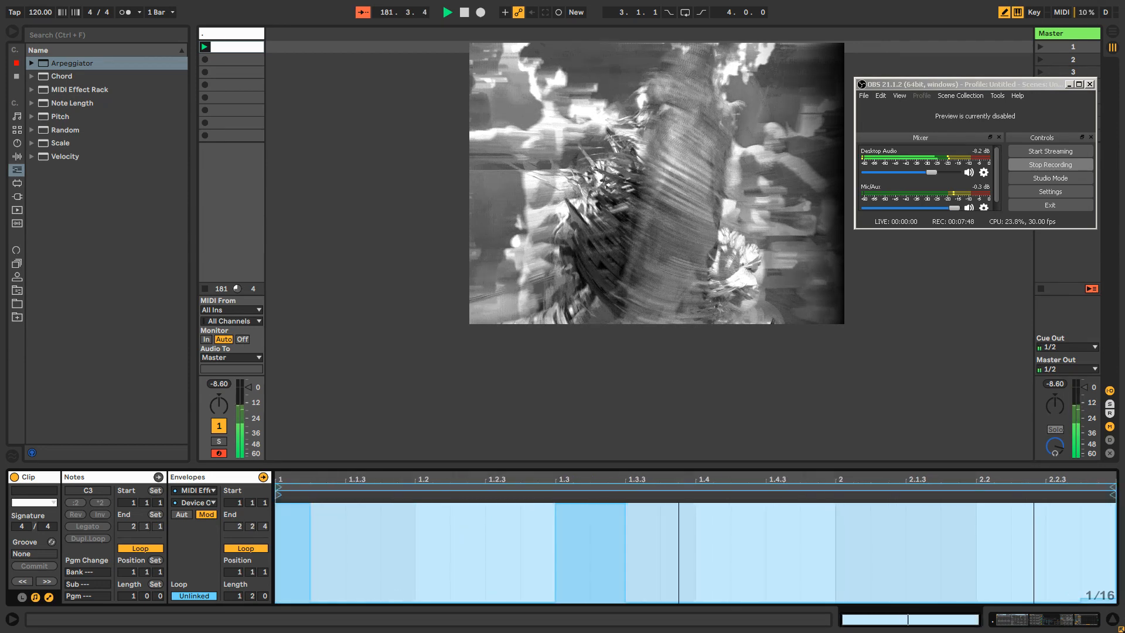
drag(1108, 486, 1124, 482)
mouse_move(979, 555)
mouse_down()
mouse_move(843, 601)
mouse_move(1113, 603)
mouse_up()
key(b)
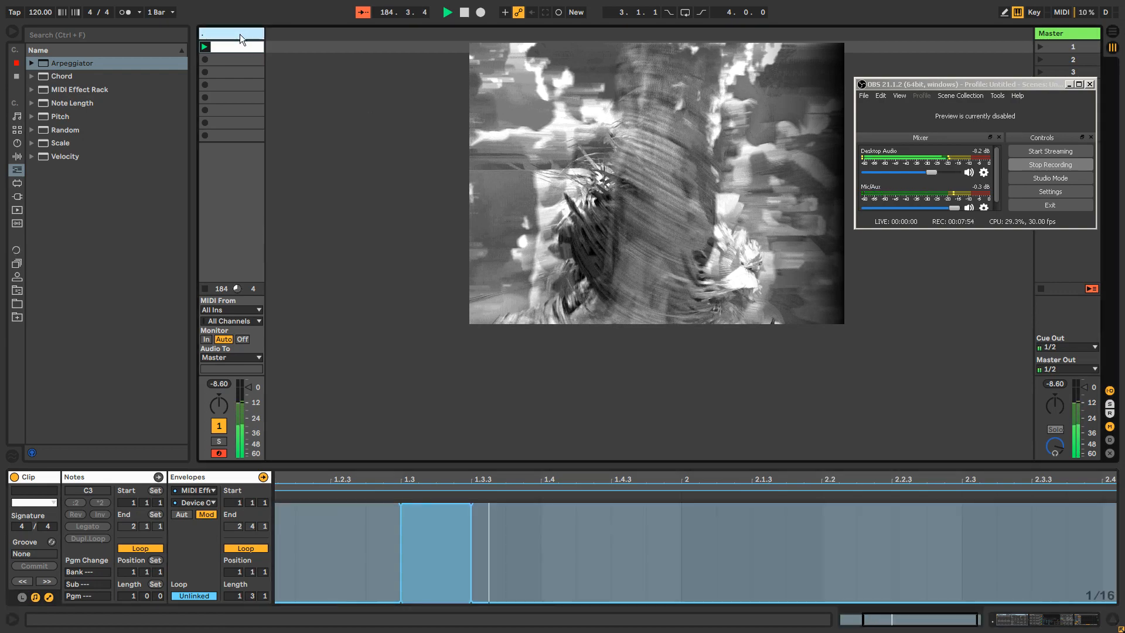
Step: Bring in Operator's oscillator B and adjust its level to -27 dB
click(240, 34)
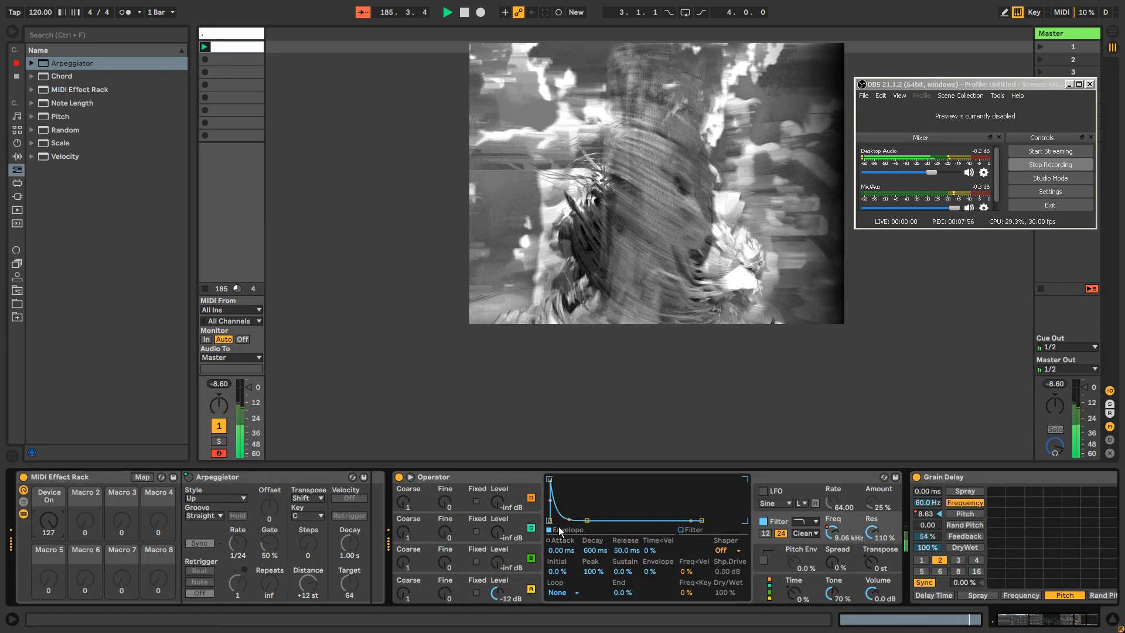
drag(494, 549, 494, 516)
mouse_move(497, 562)
mouse_down()
mouse_move(496, 597)
mouse_move(496, 566)
mouse_move(497, 579)
mouse_up()
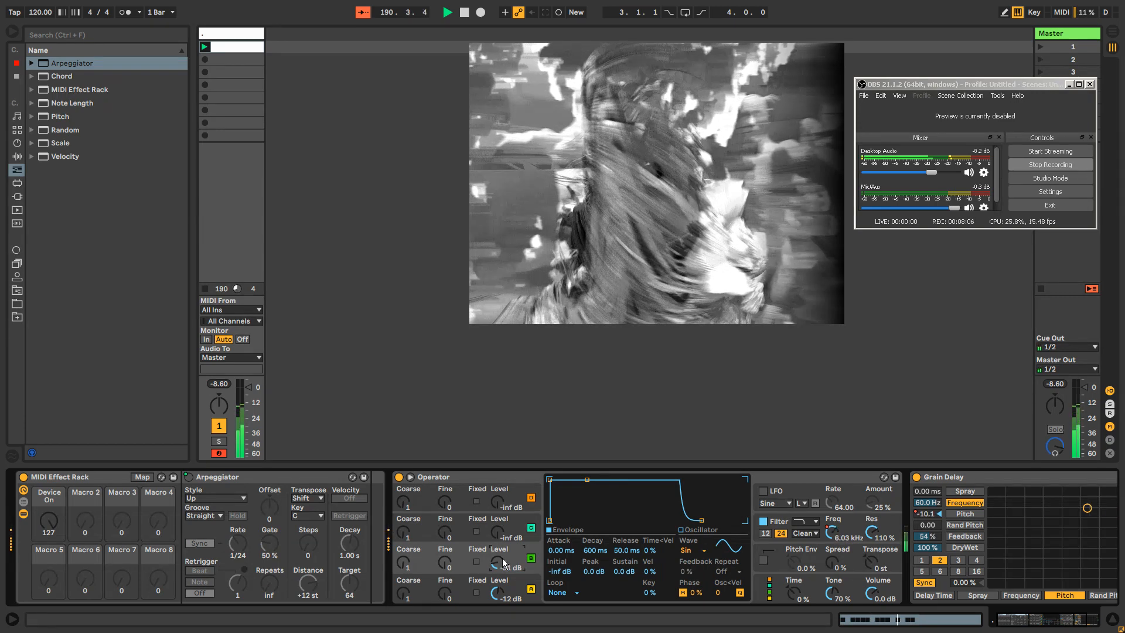
click(1072, 620)
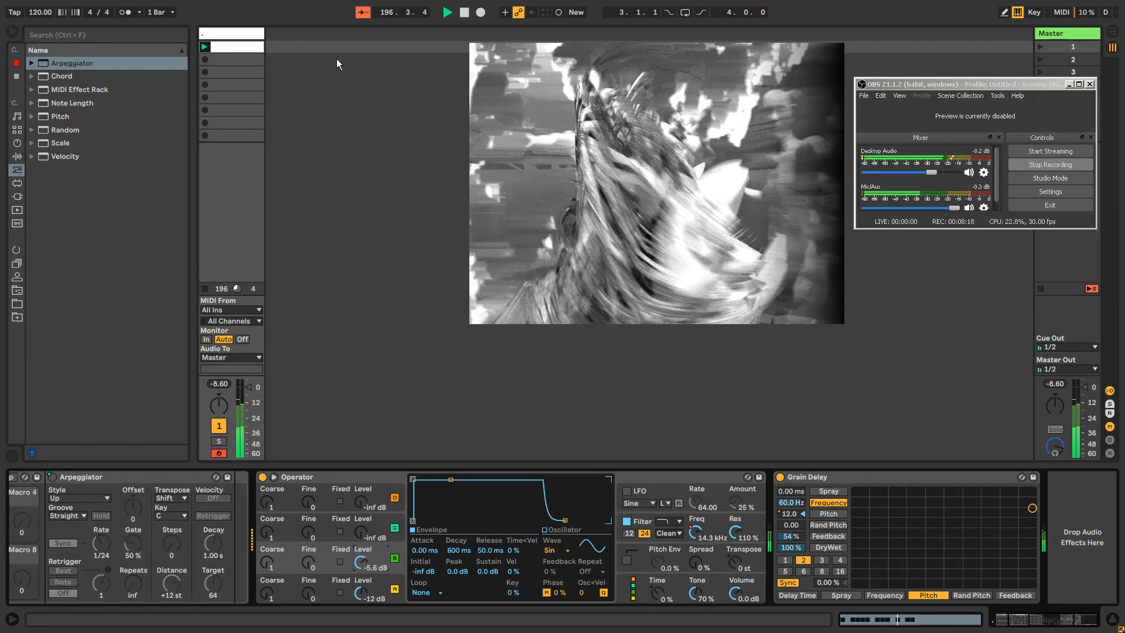
drag(375, 565, 375, 585)
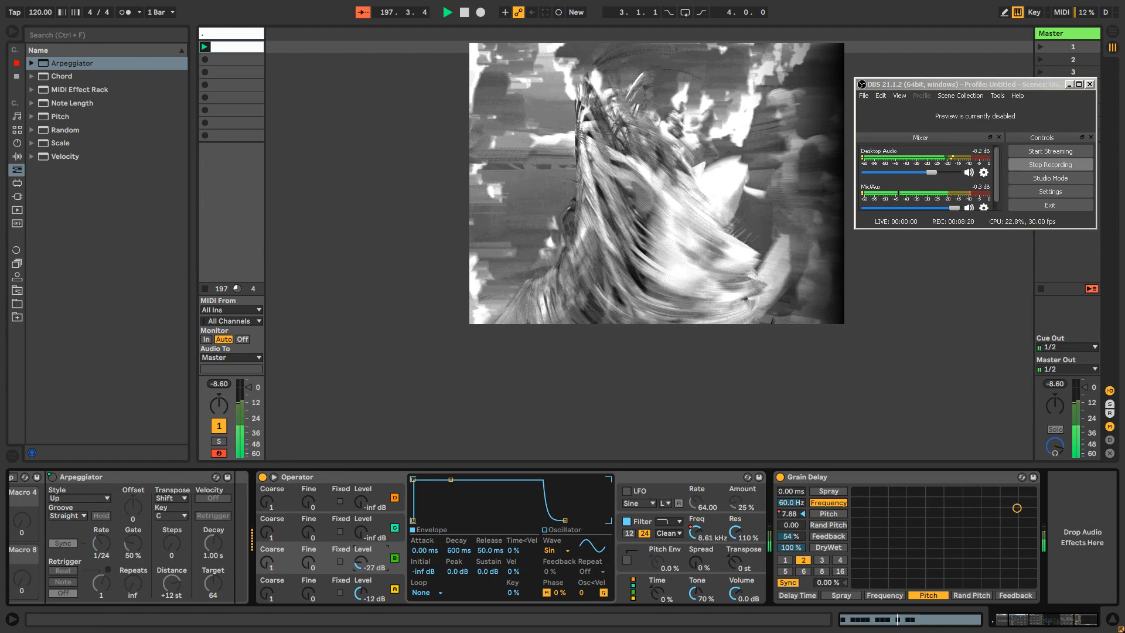
Step: Add a new audio track and load the Vocoder audio effect onto it
click(232, 31)
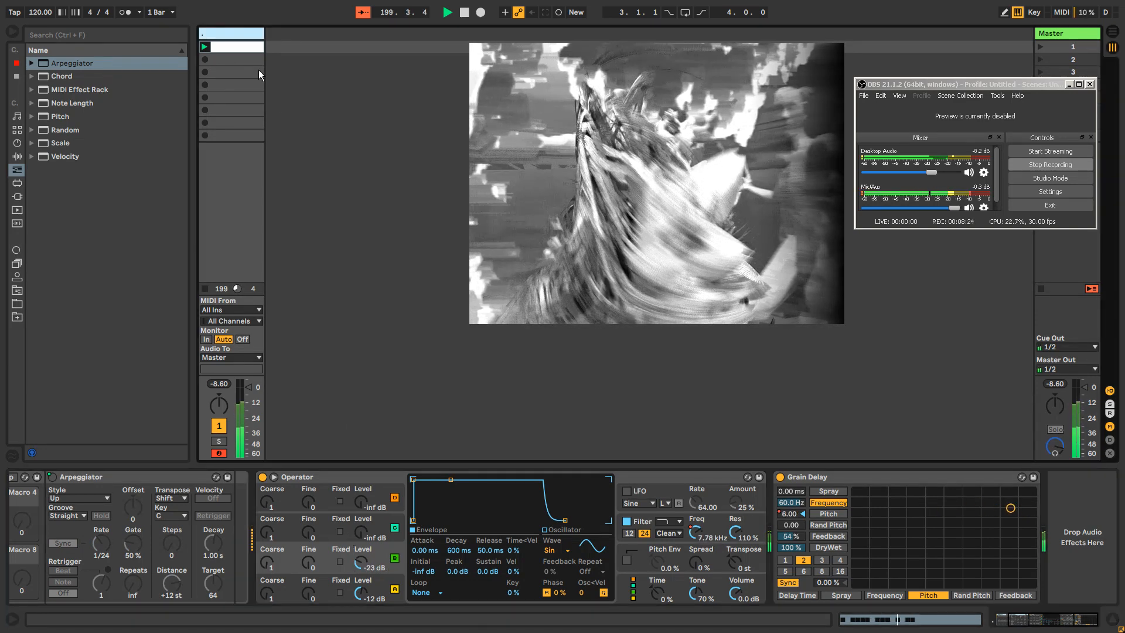
key(ctrl+t)
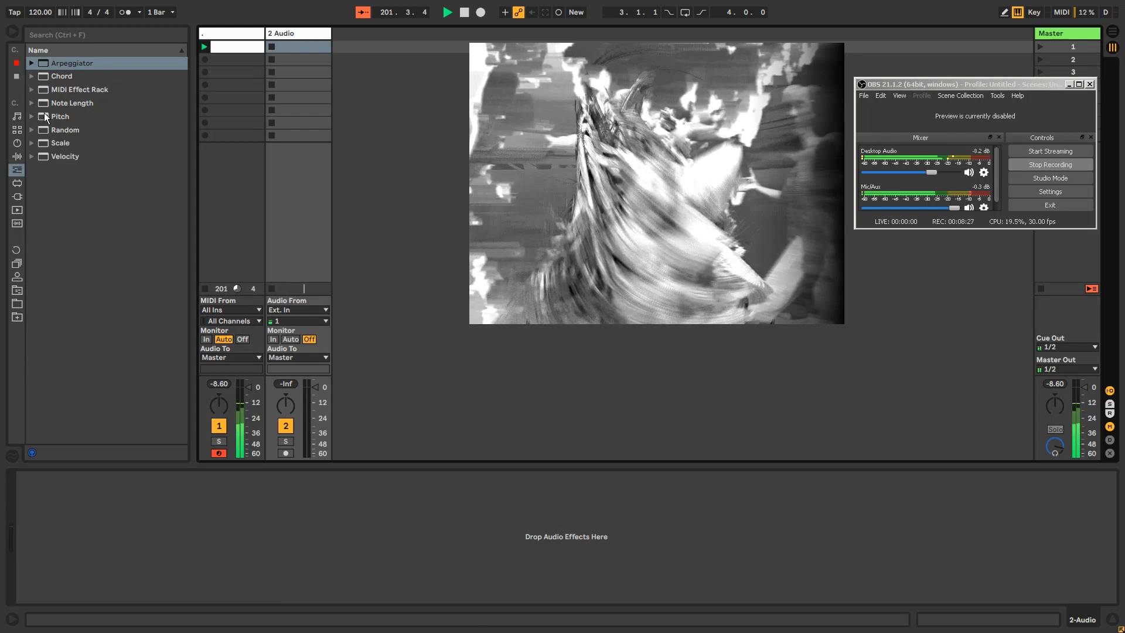
click(17, 144)
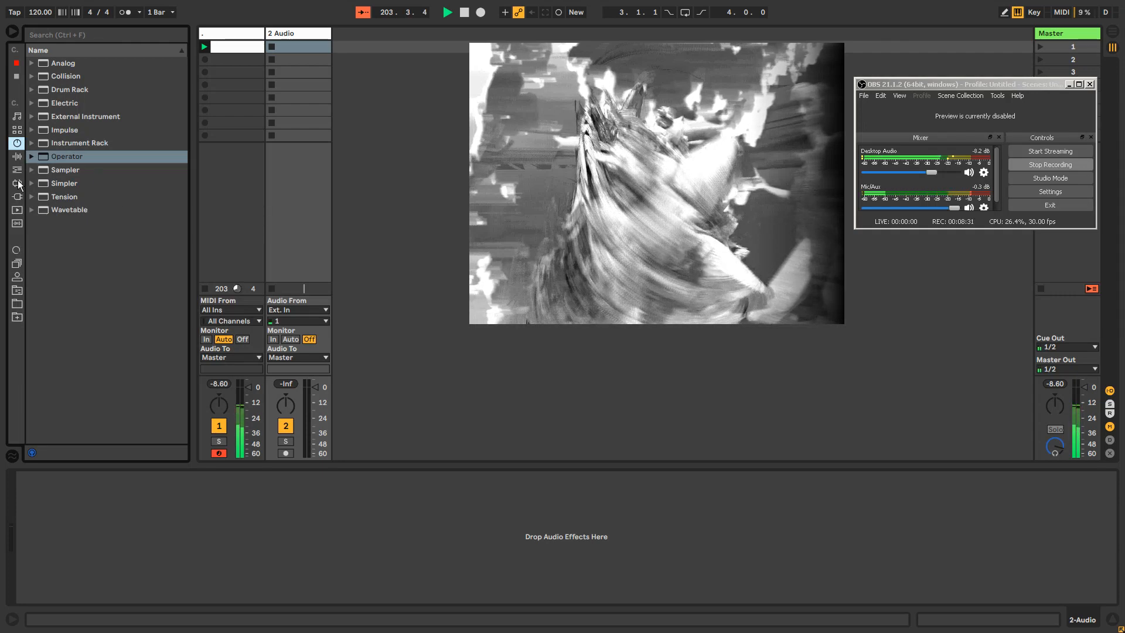
click(17, 157)
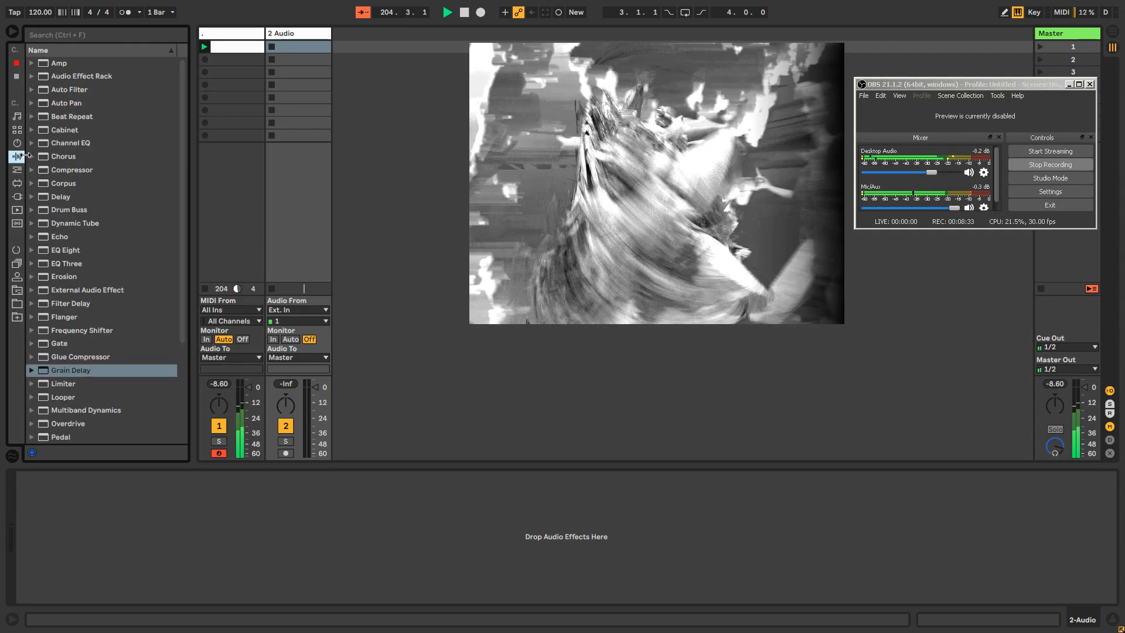
scroll(78, 434, down, 5)
drag(61, 434, 311, 175)
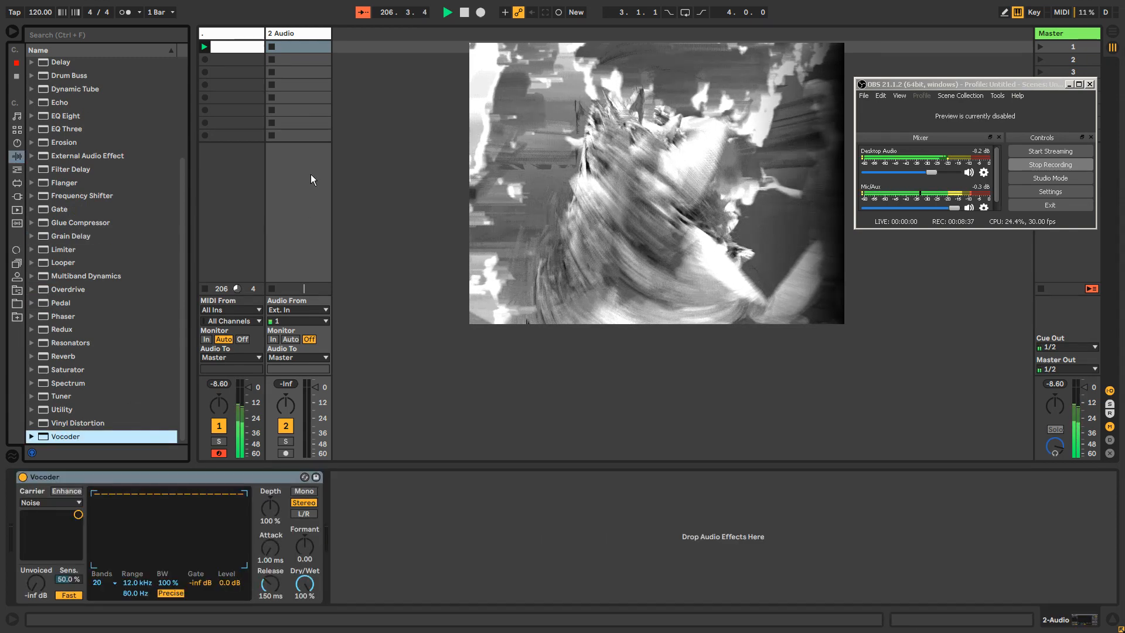
click(183, 477)
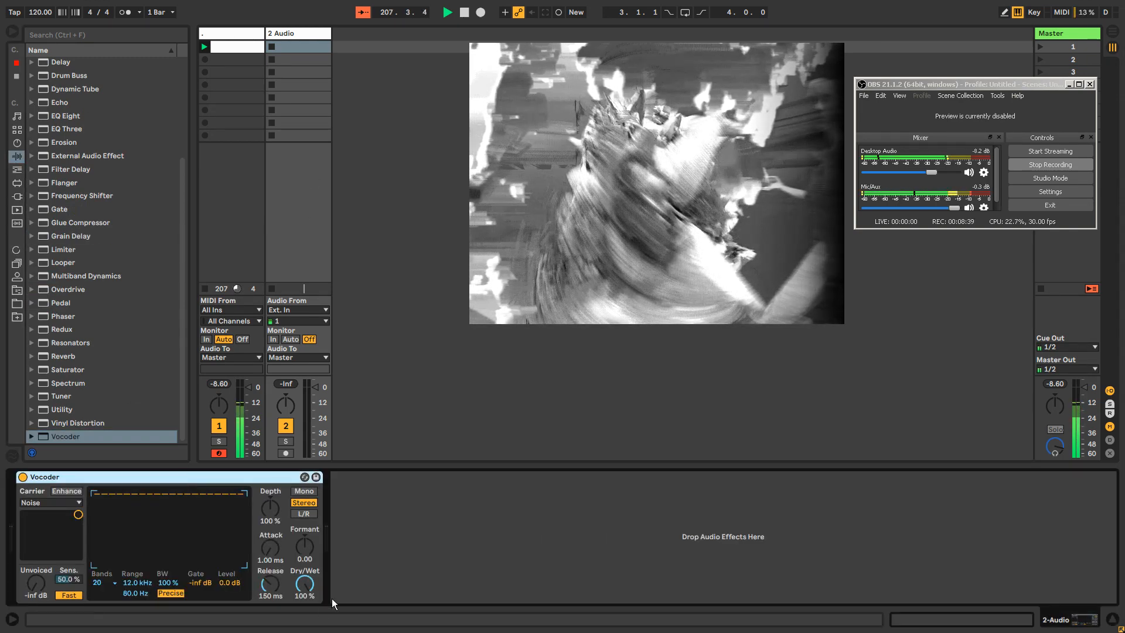
Step: Set the Vocoder range to 20.0 Hz–11.4 kHz, choose the External carrier and draw an uneven curve across the filter bands
drag(132, 585, 132, 551)
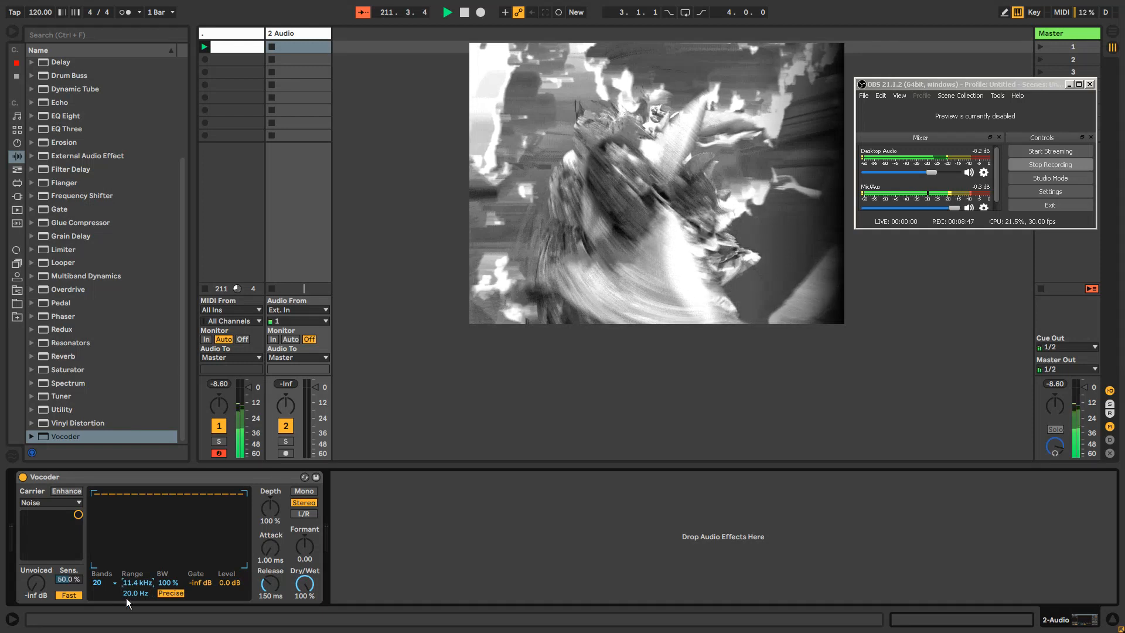
click(34, 500)
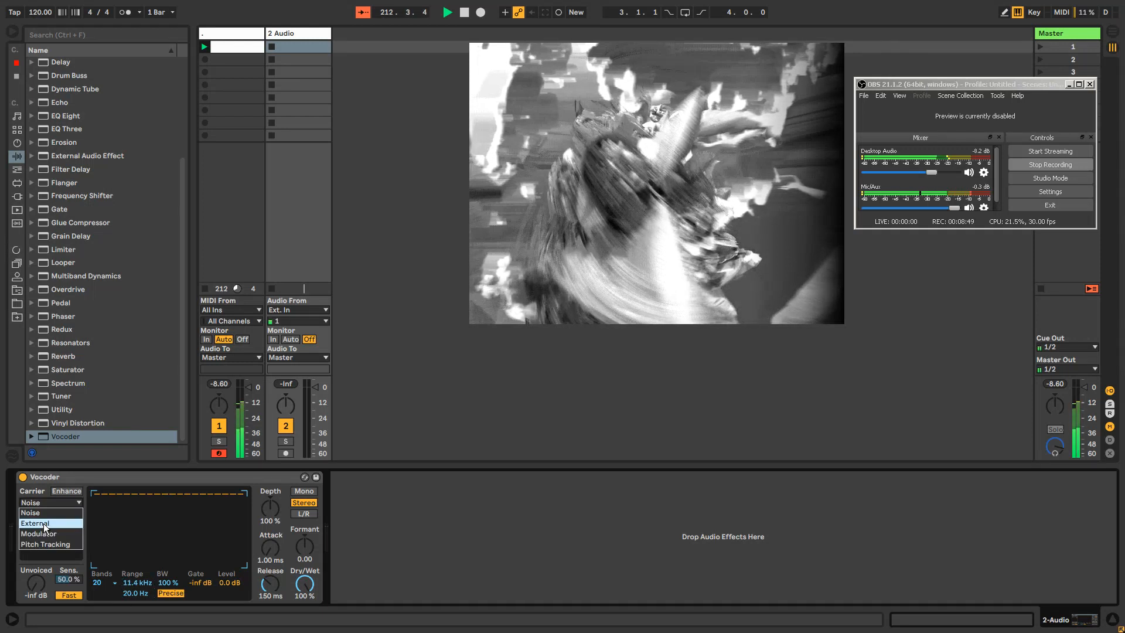
click(76, 526)
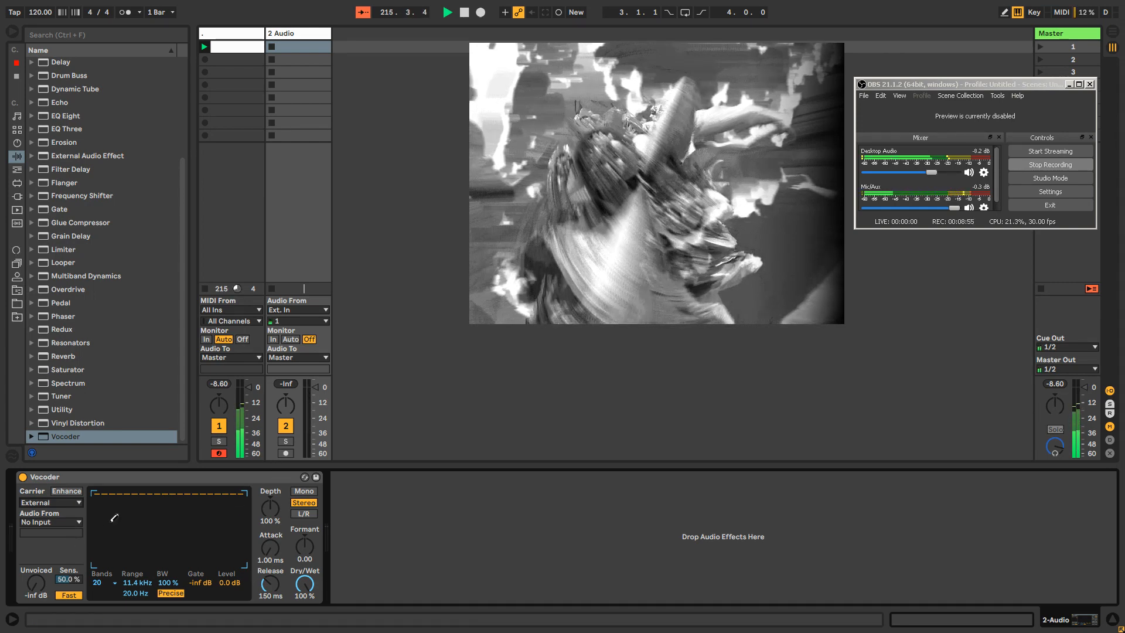
drag(125, 508, 239, 494)
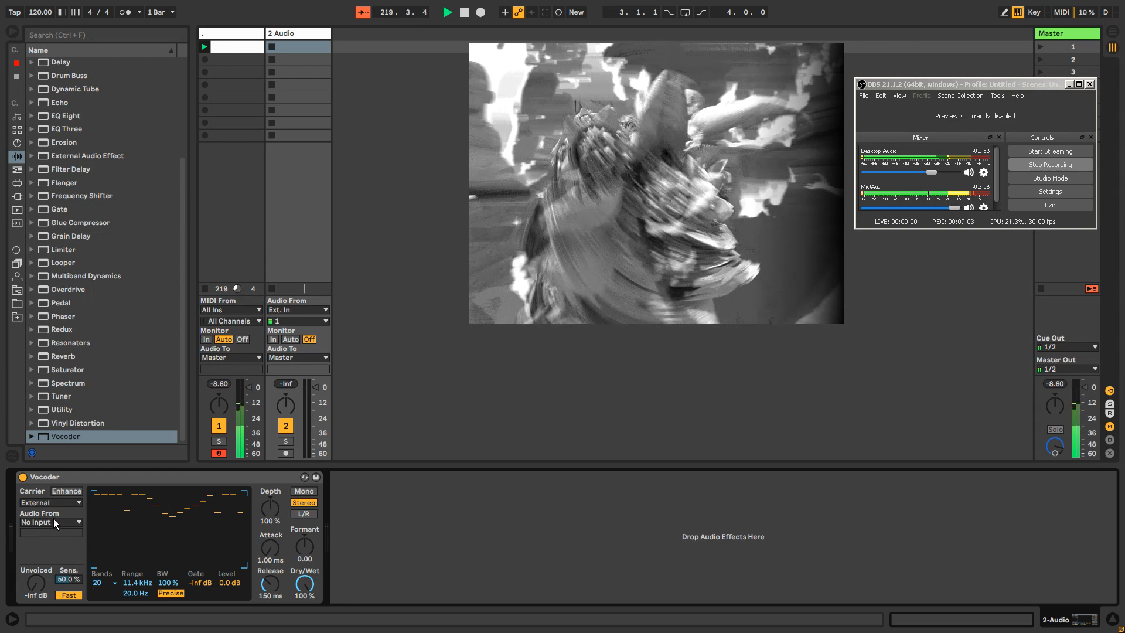
Step: Monitor the audio track's input, raise the Vocoder depth to 141% and feed its external carrier from the first track
click(273, 340)
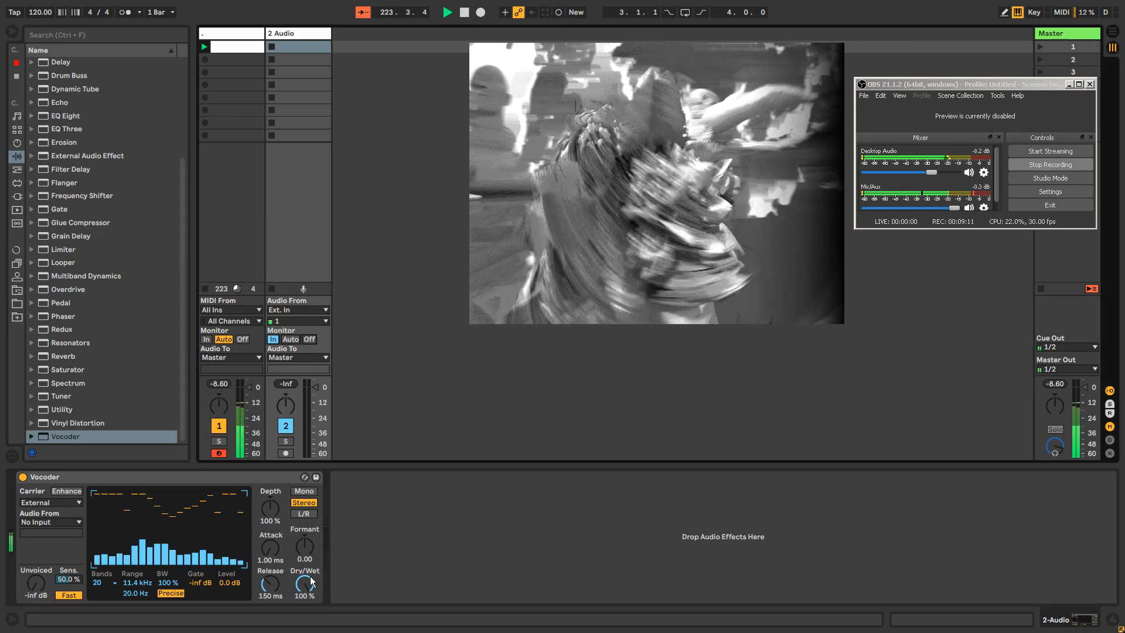
drag(269, 507, 270, 484)
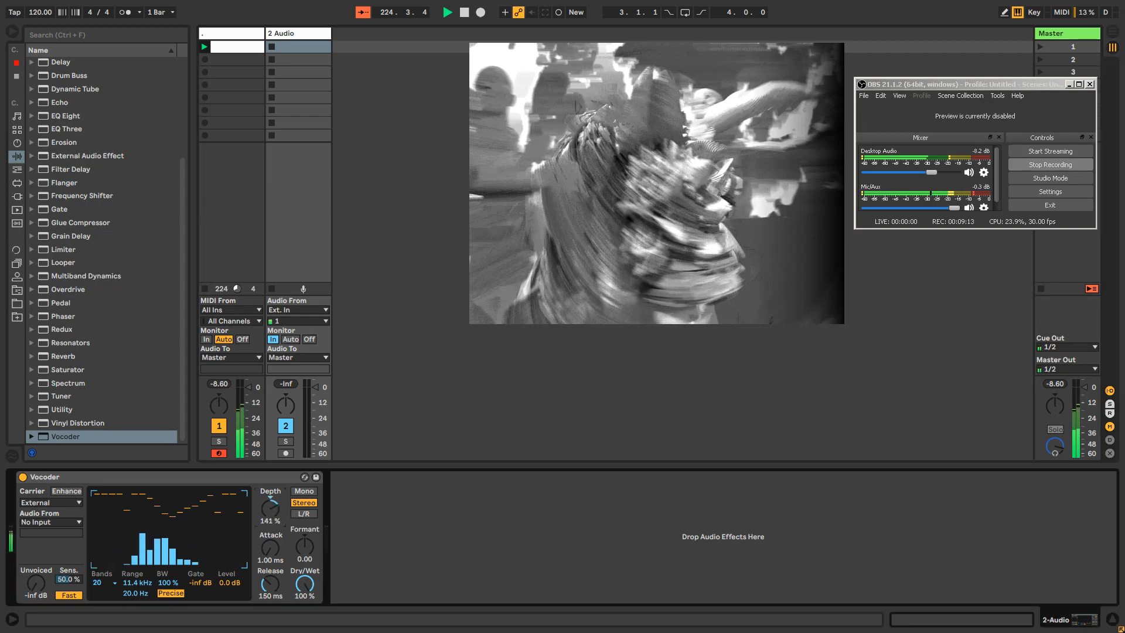
click(48, 523)
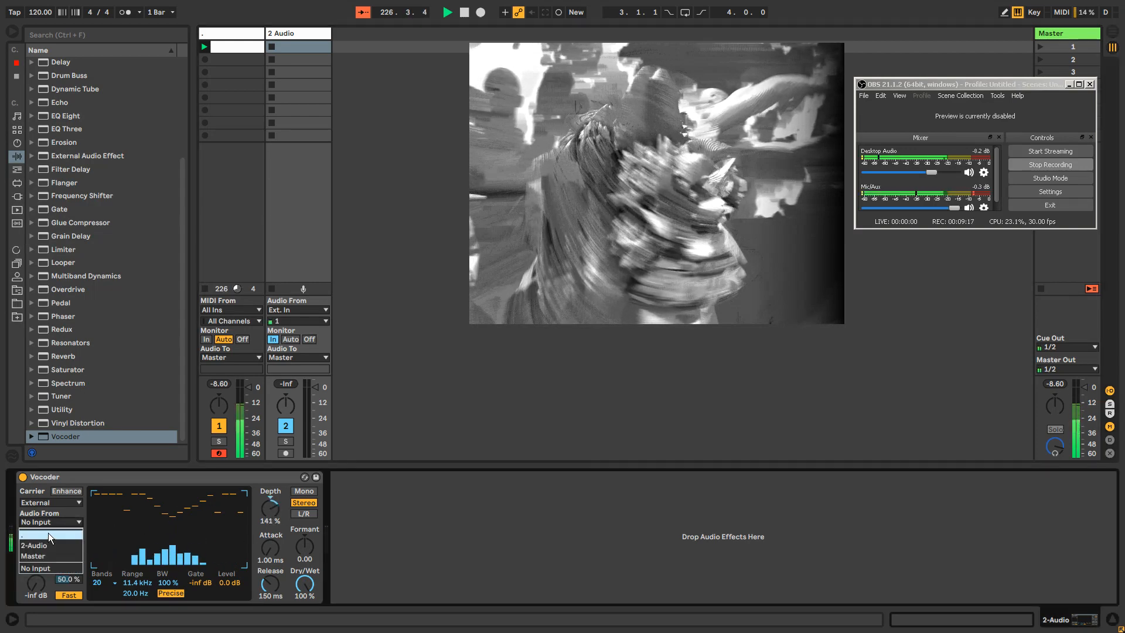
click(48, 534)
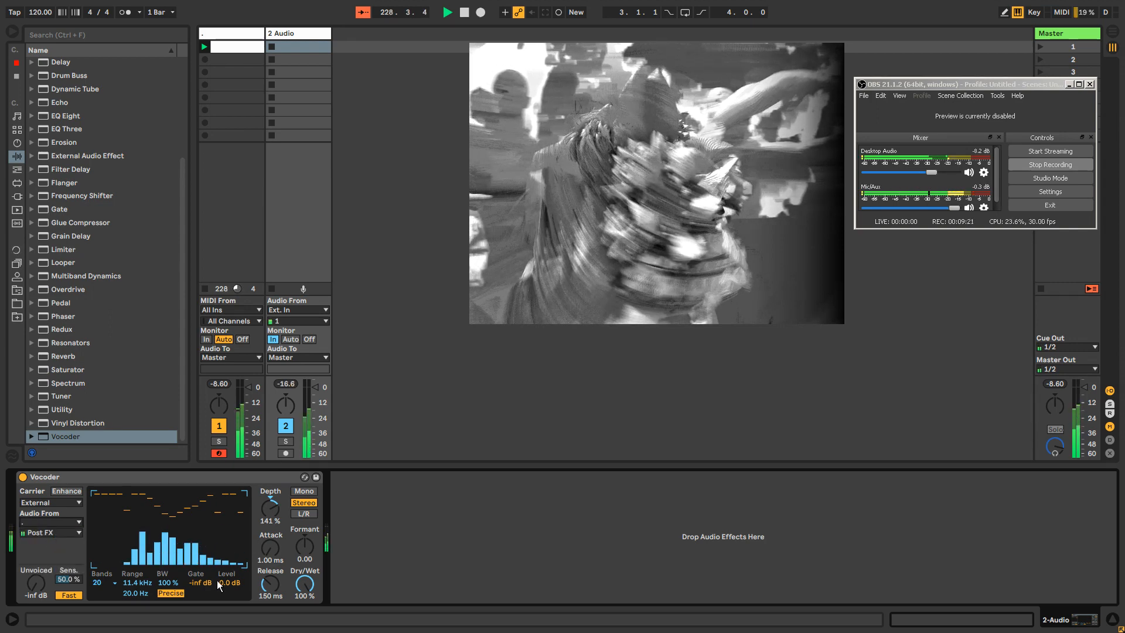
Step: Set the Vocoder's level to 24 dB, formant to 28.6, depth to 53%, attack to about 6 ms and release to 514 ms
drag(220, 584, 220, 533)
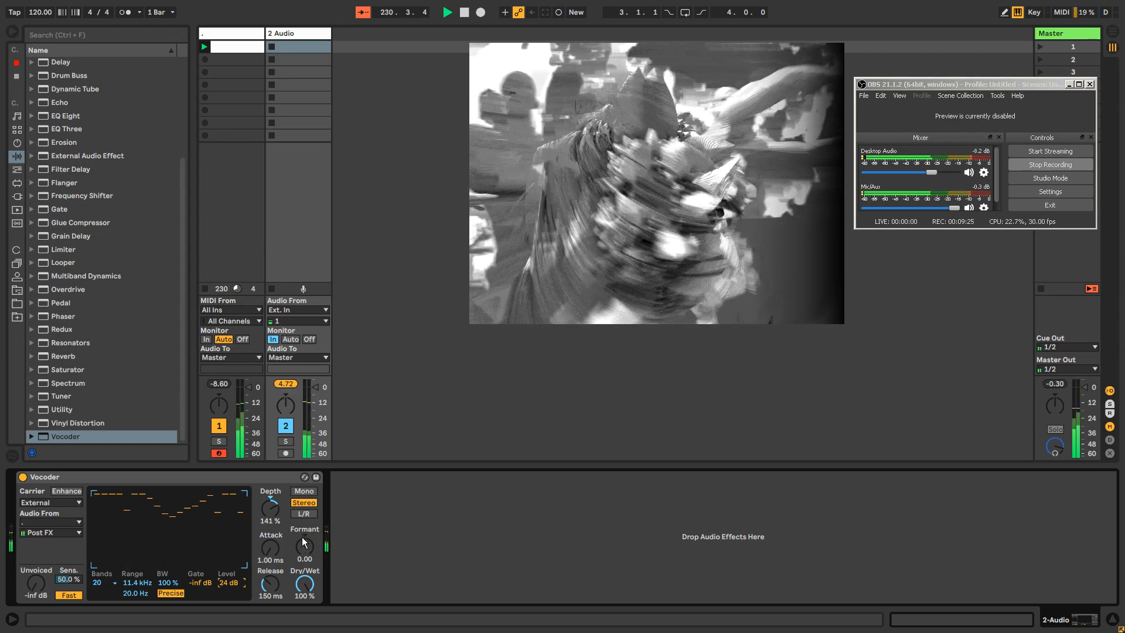
drag(305, 546, 270, 522)
mouse_move(270, 584)
mouse_down()
mouse_move(270, 554)
mouse_move(270, 593)
mouse_up()
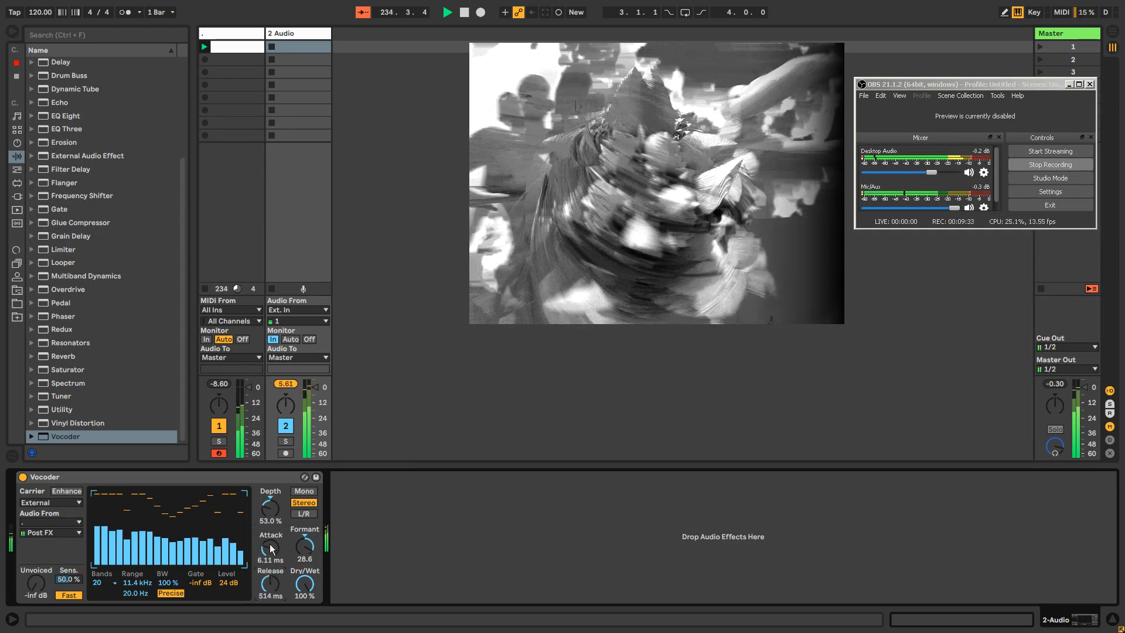
drag(269, 545, 269, 542)
Step: Redraw the Vocoder's middle bands and set bandwidth to 10%, attack to 394 ms, release to 9.56 s and formant to 3.60
drag(195, 507, 180, 504)
mouse_move(169, 583)
mouse_down()
mouse_move(169, 621)
mouse_move(161, 603)
mouse_up()
drag(272, 547, 272, 511)
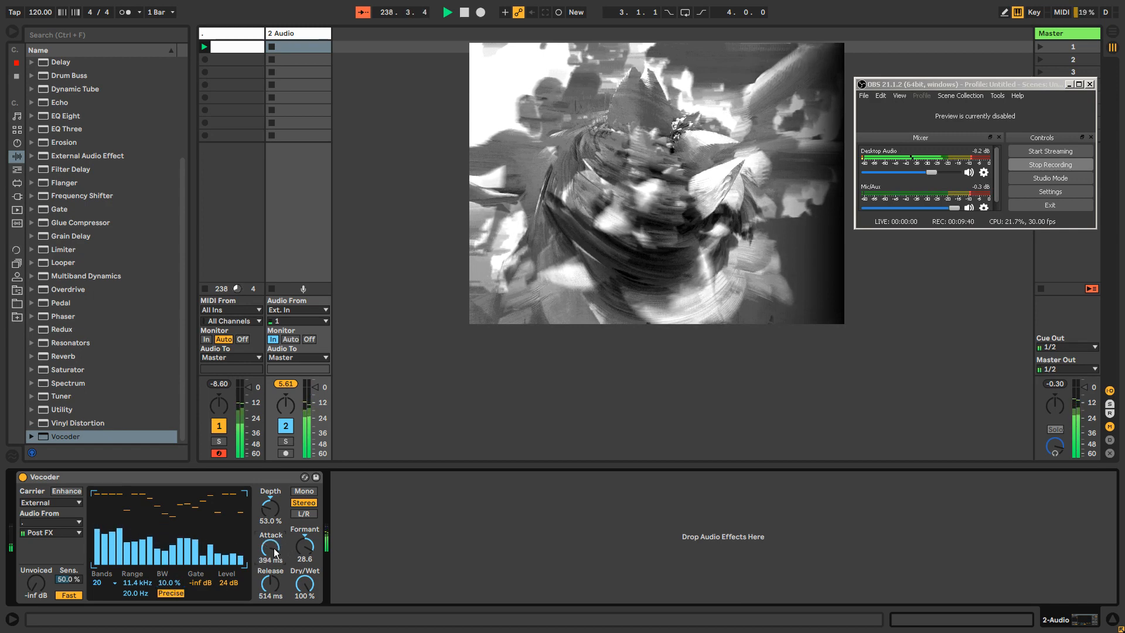
drag(271, 583, 304, 560)
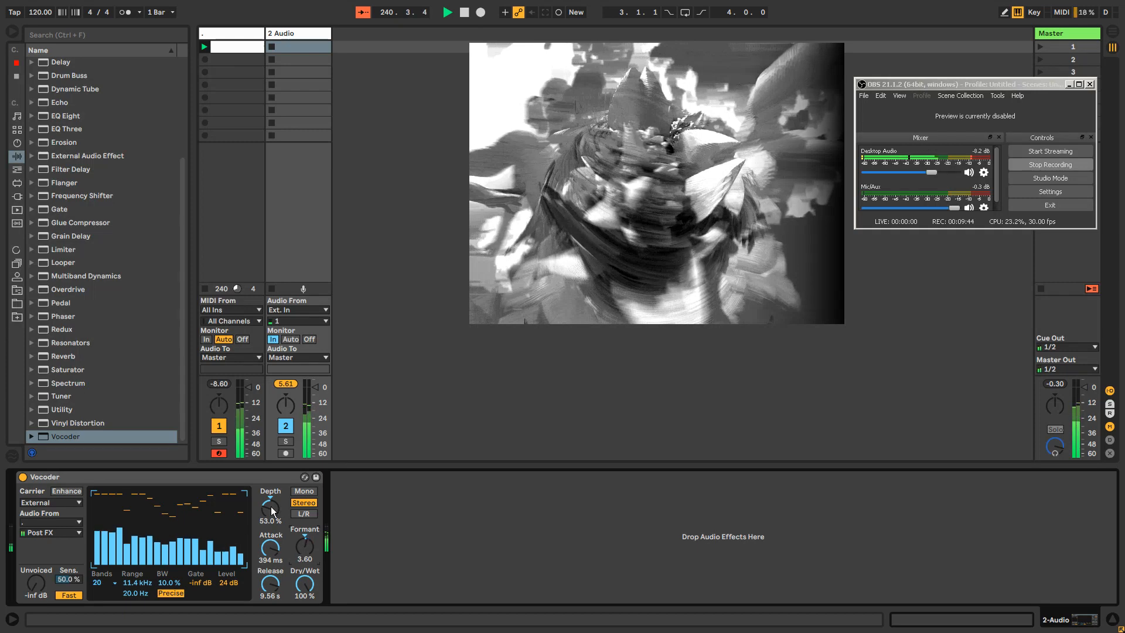
Step: Set the Vocoder's range to 36.9–316 Hz, bandwidth to 14.5%, formant to 8.80 and depth to 128%
drag(270, 509, 270, 497)
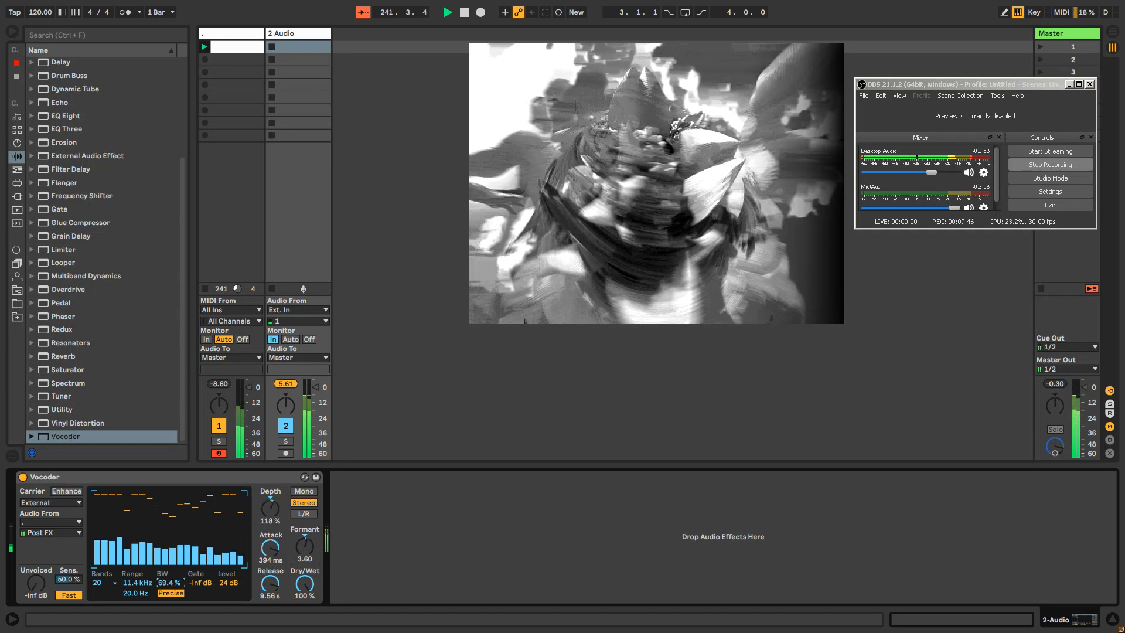
drag(137, 582, 170, 572)
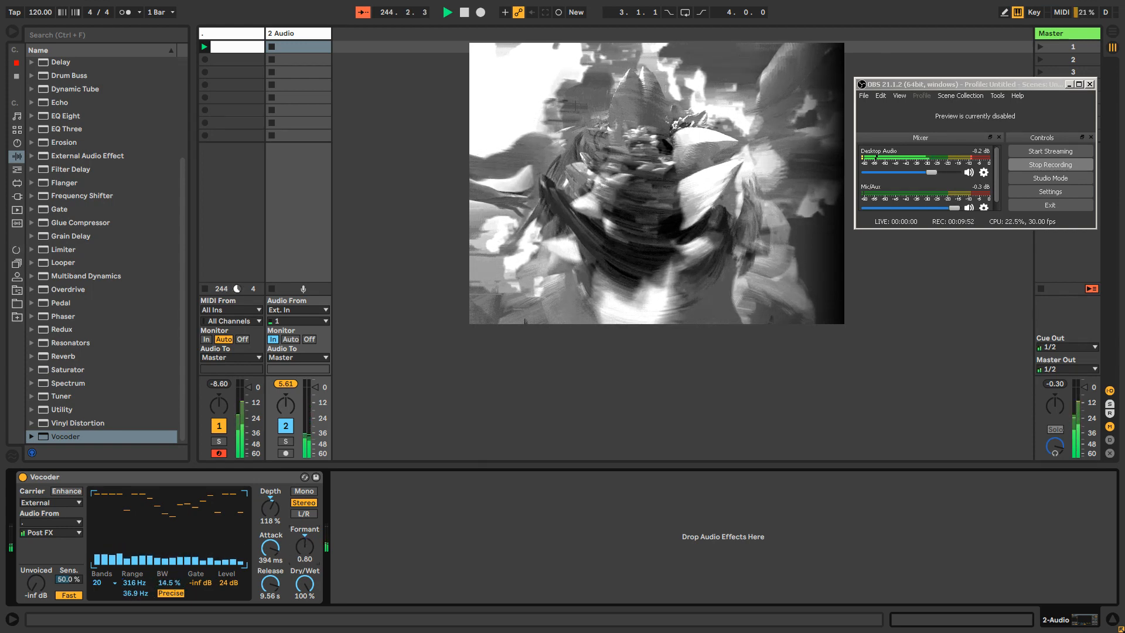
drag(304, 558, 305, 549)
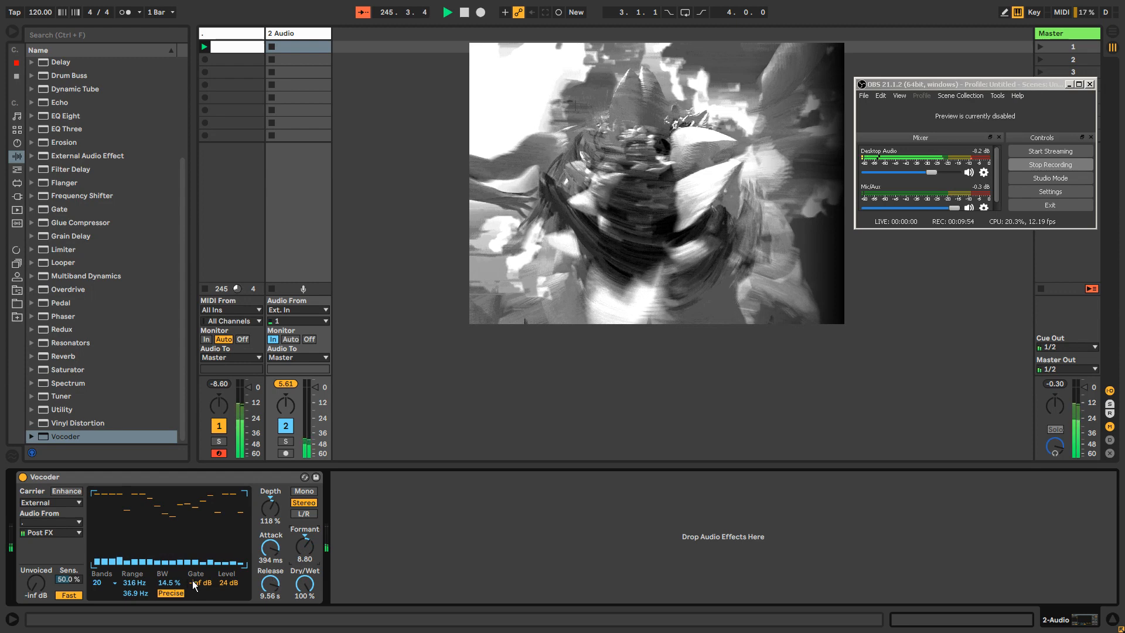
drag(270, 507, 270, 501)
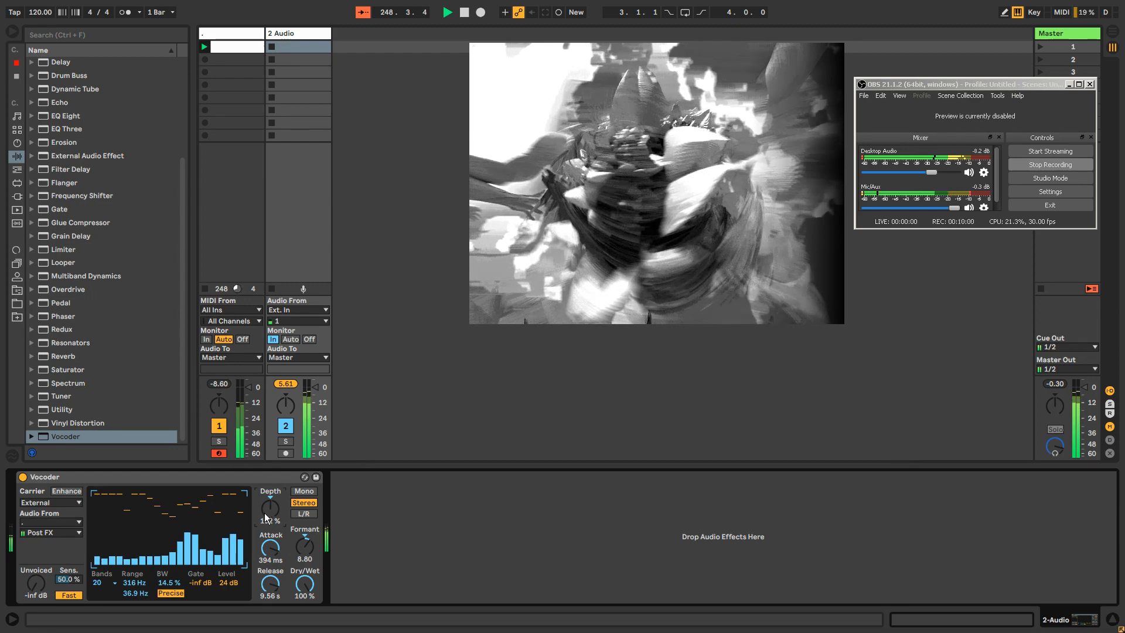
drag(264, 514, 274, 517)
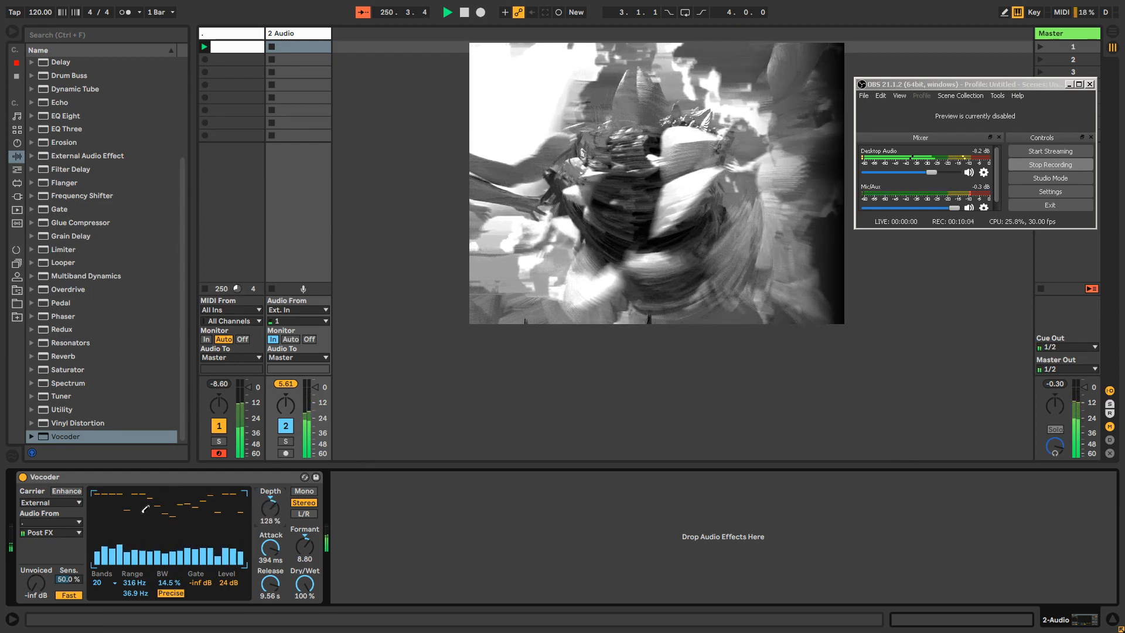
Step: Add Reverb after the Vocoder with decay time 7.48 s, density 39%, size 33.75 and dry/wet 70%
double_click(62, 355)
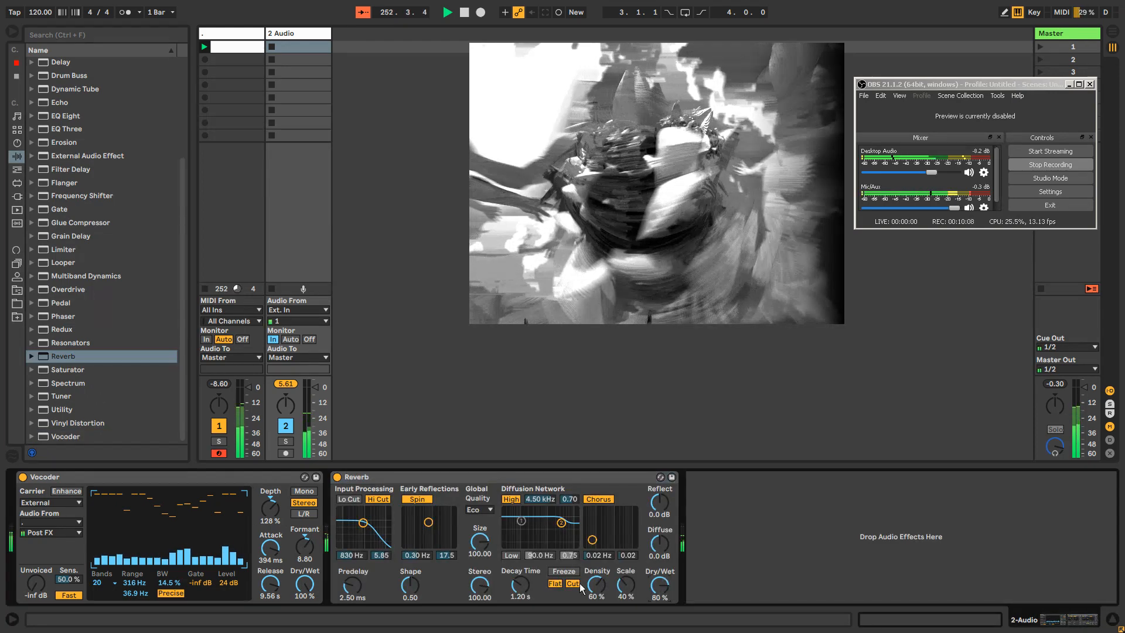
mouse_move(514, 584)
mouse_down()
mouse_move(515, 548)
mouse_move(513, 597)
mouse_up()
drag(652, 586, 651, 595)
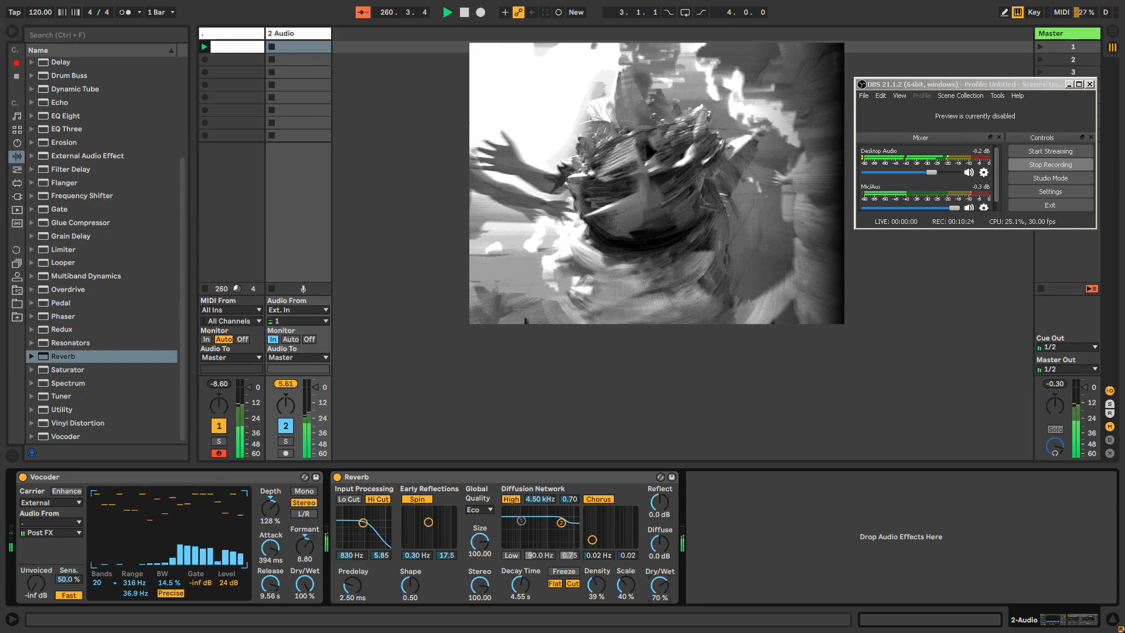
drag(479, 542, 479, 560)
drag(519, 584, 520, 578)
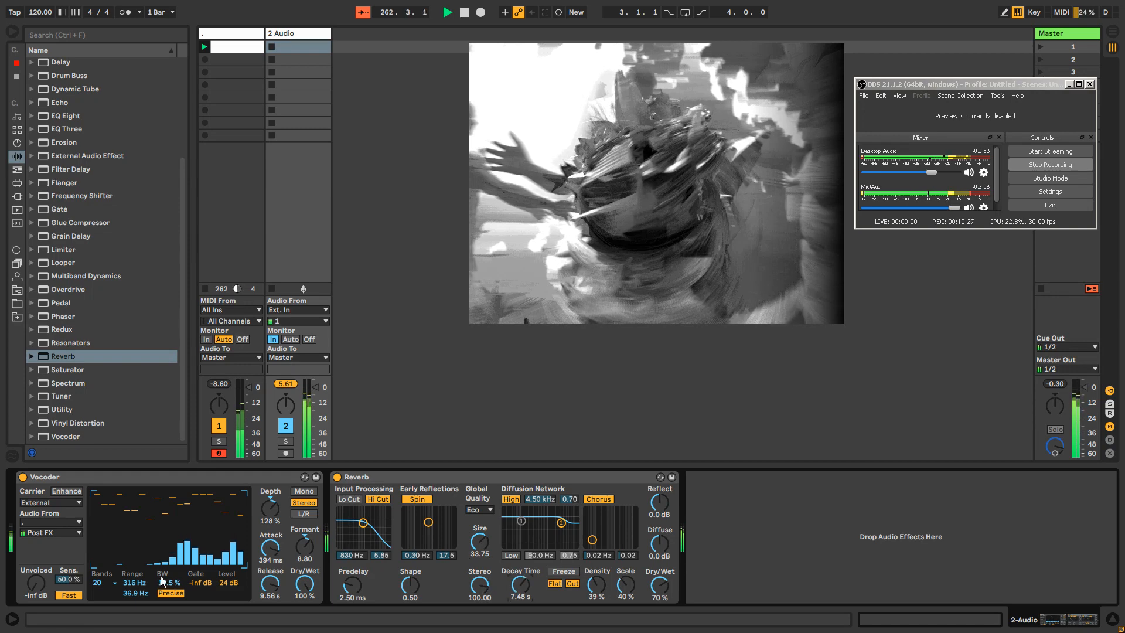
Step: Switch the Vocoder carrier to Noise and set formant to 6.20 and bandwidth to 73.8%
click(35, 501)
click(36, 500)
click(47, 497)
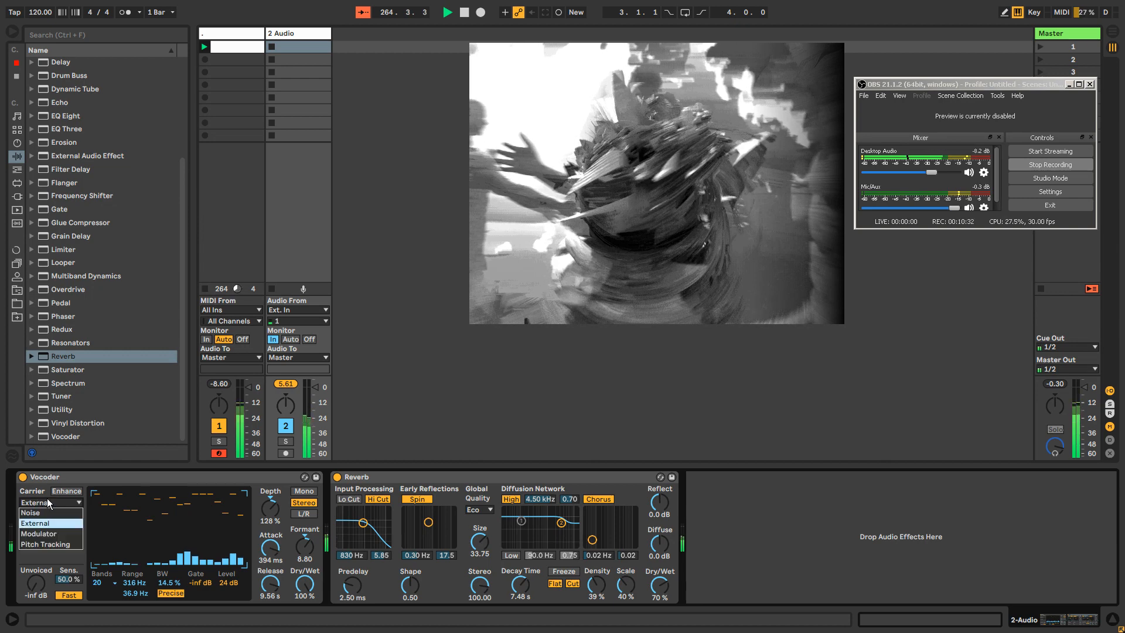
click(51, 511)
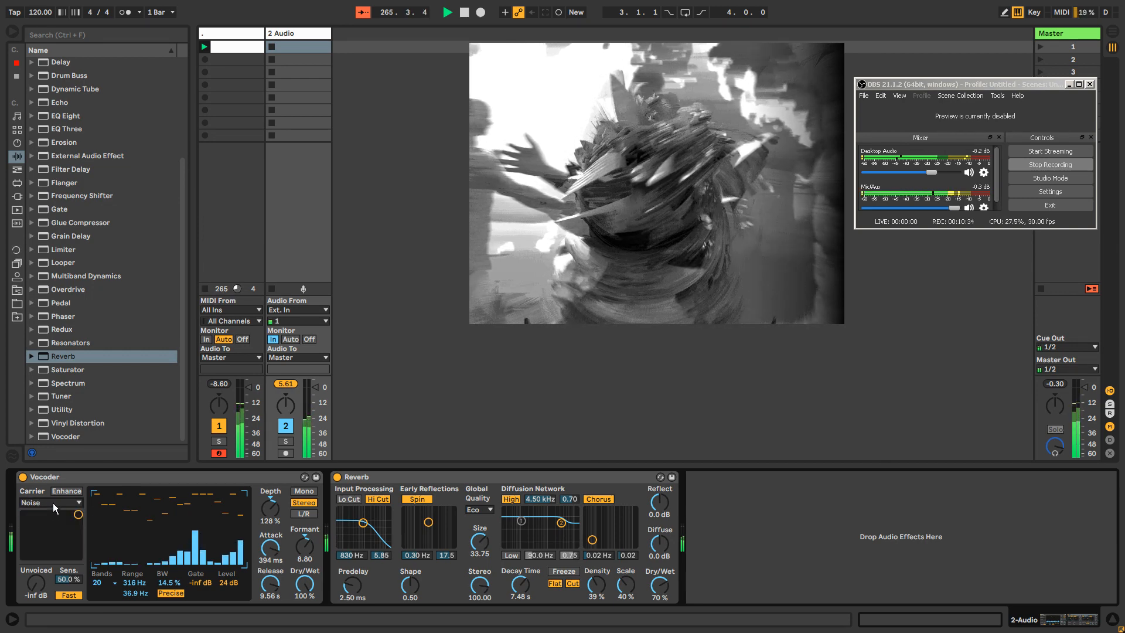
drag(305, 546, 305, 557)
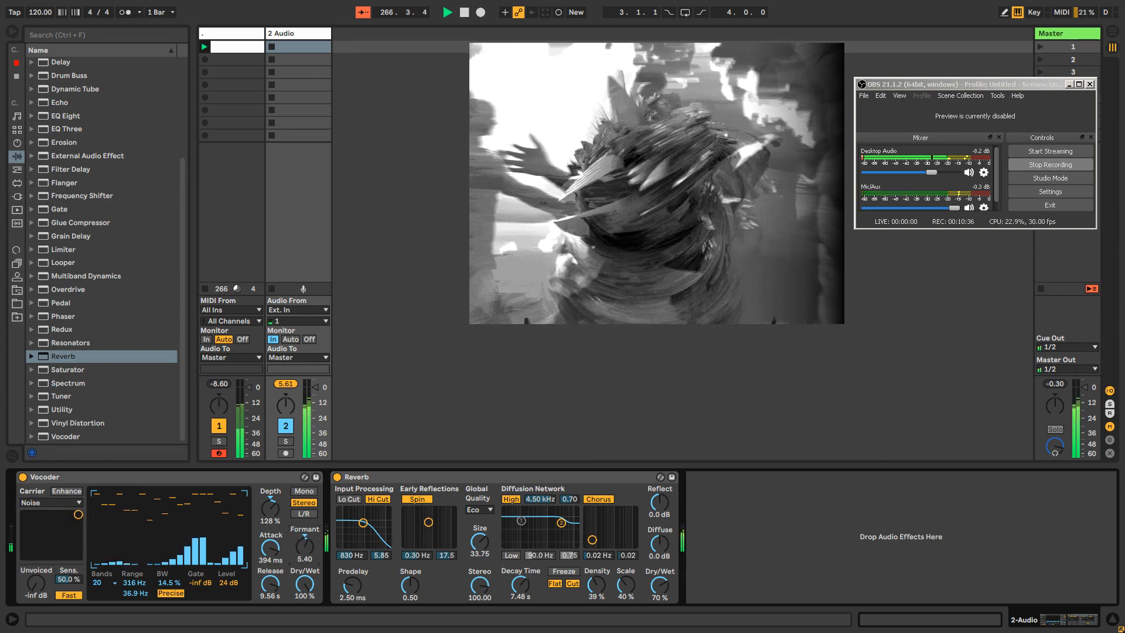
mouse_move(170, 582)
mouse_down()
mouse_move(167, 551)
mouse_move(151, 576)
mouse_up()
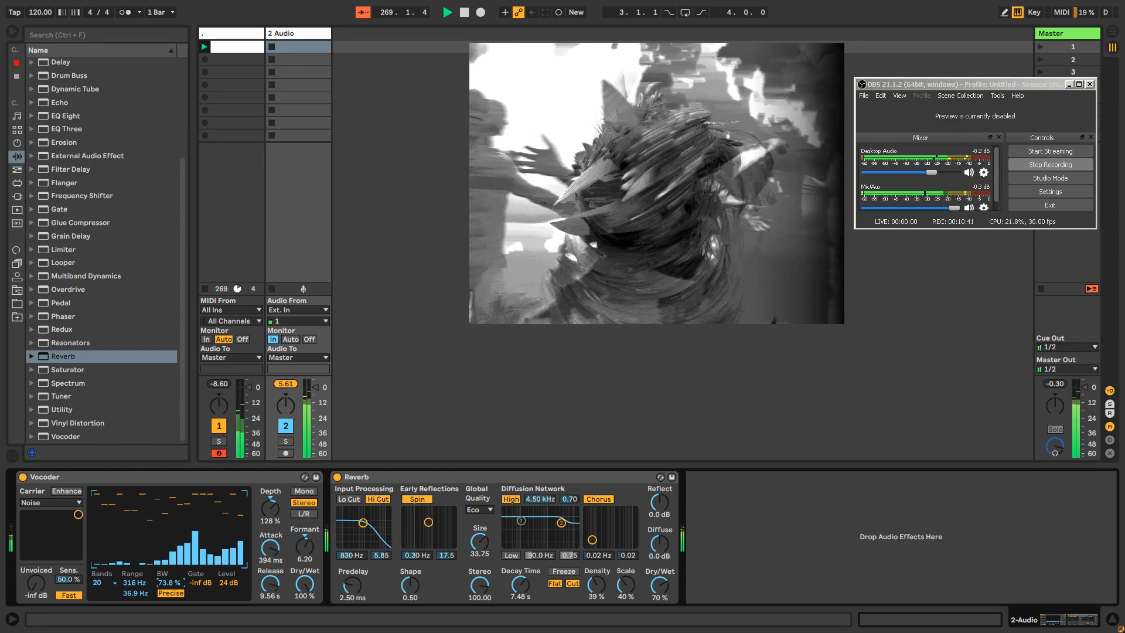
Step: Return the Vocoder carrier to External, set its formant to -4.80 and lower the Reverb dry/wet to 11%
click(56, 503)
click(41, 513)
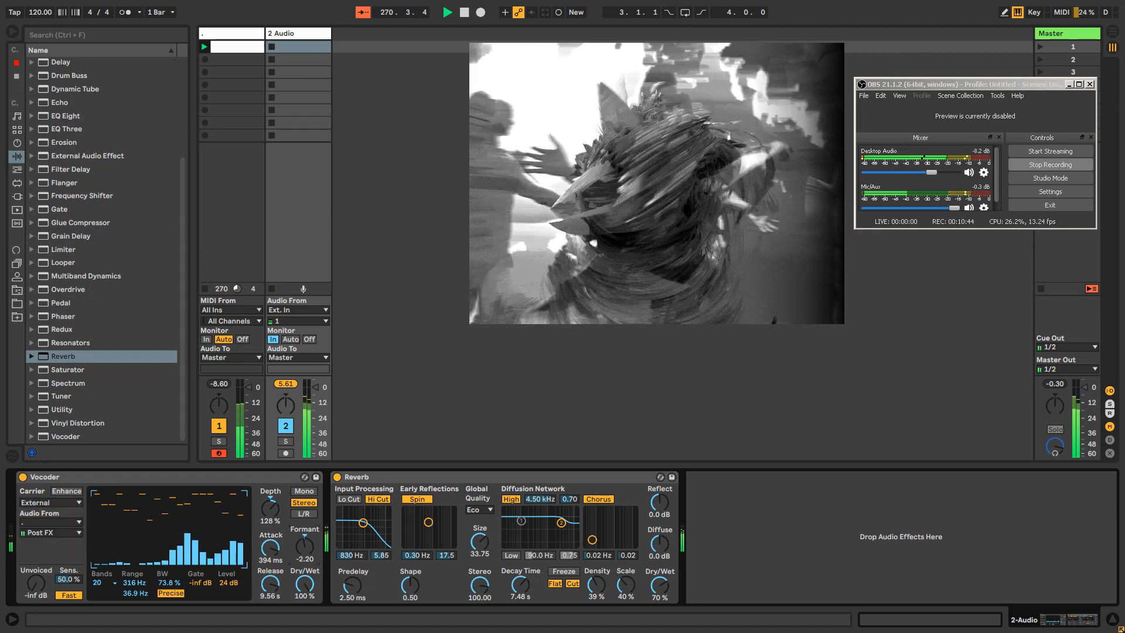
drag(304, 546, 304, 532)
drag(668, 584, 668, 615)
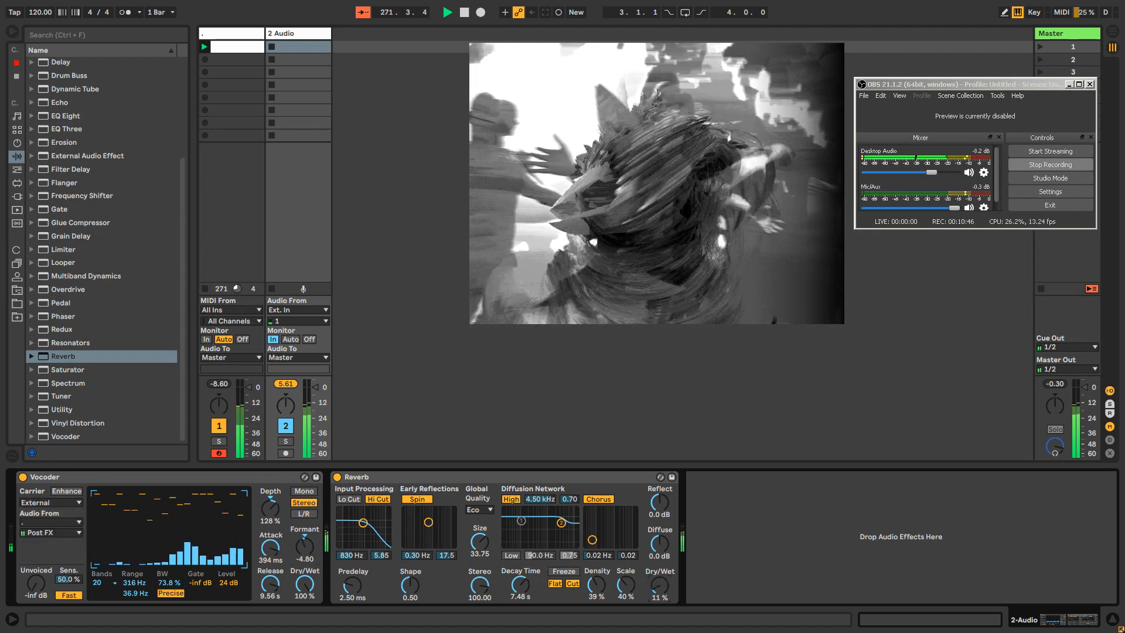
Step: On the first track's Grain Delay, set feedback to 56%, random pitch to 10.1, spray to 11.0 ms and frequency to 105 Hz
click(222, 34)
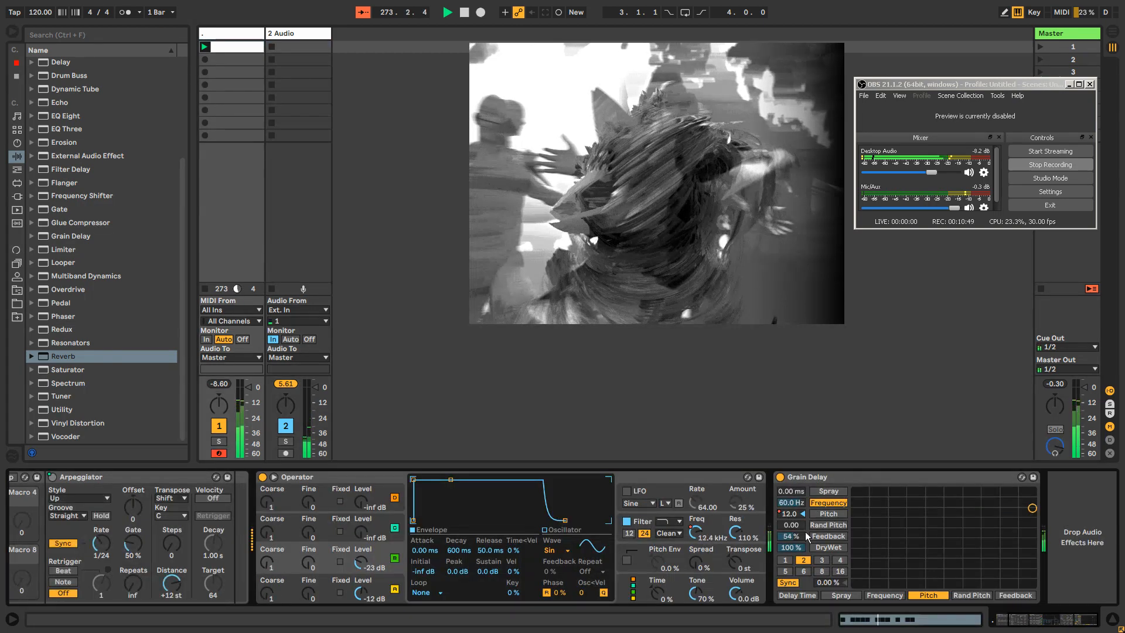
drag(799, 535, 797, 482)
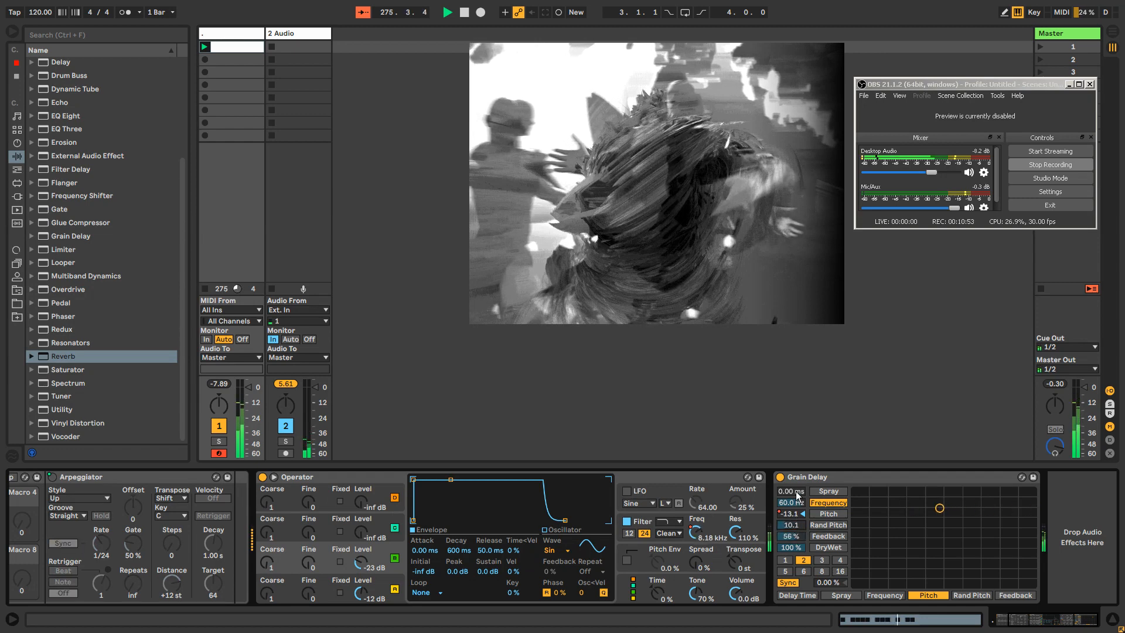
mouse_move(796, 492)
mouse_down()
mouse_move(796, 445)
mouse_move(794, 556)
mouse_up()
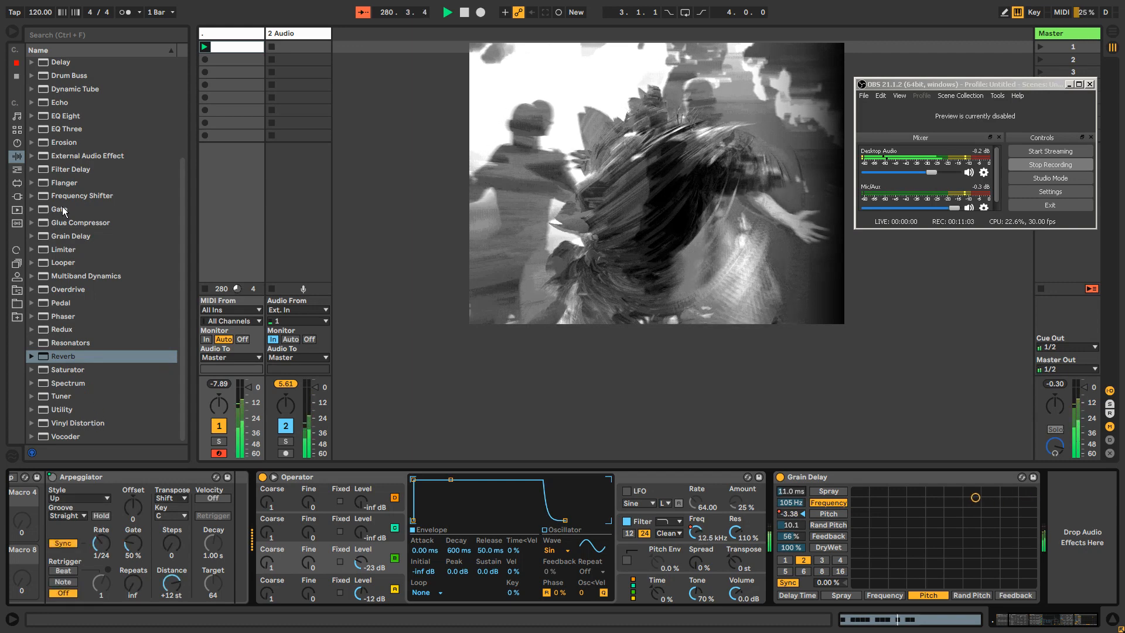
Step: Add EQ Eight after Grain Delay with bands 1 to 3 boosted at 89.9 Hz/15.0 dB, 37.5 Hz/12.8 dB and 36.7 Hz/8.55 dB
click(64, 115)
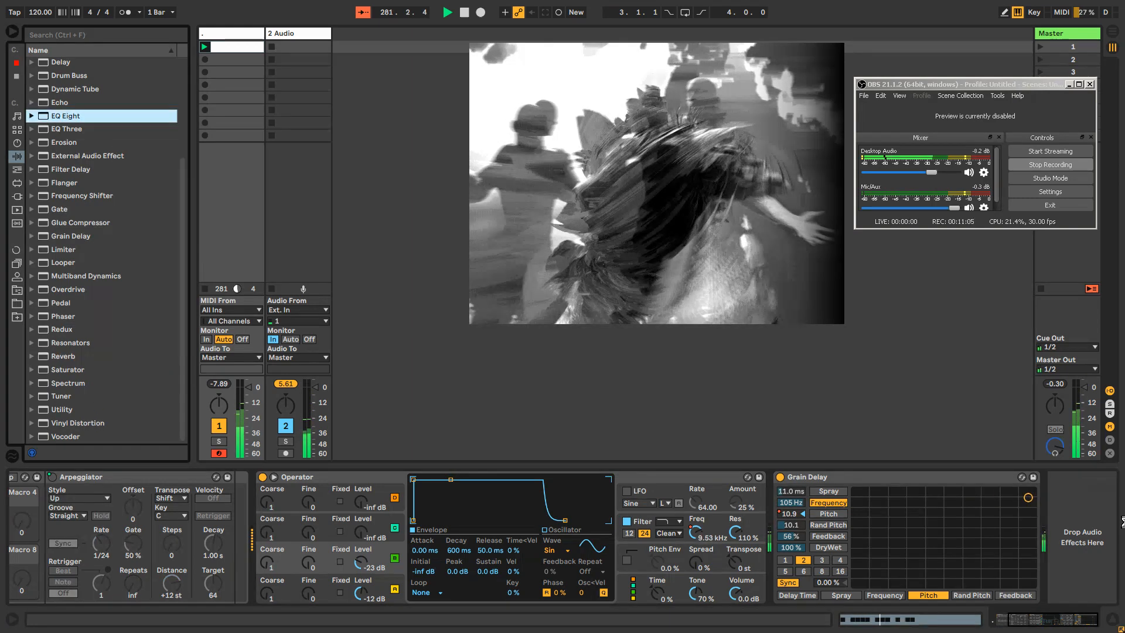
key(Return)
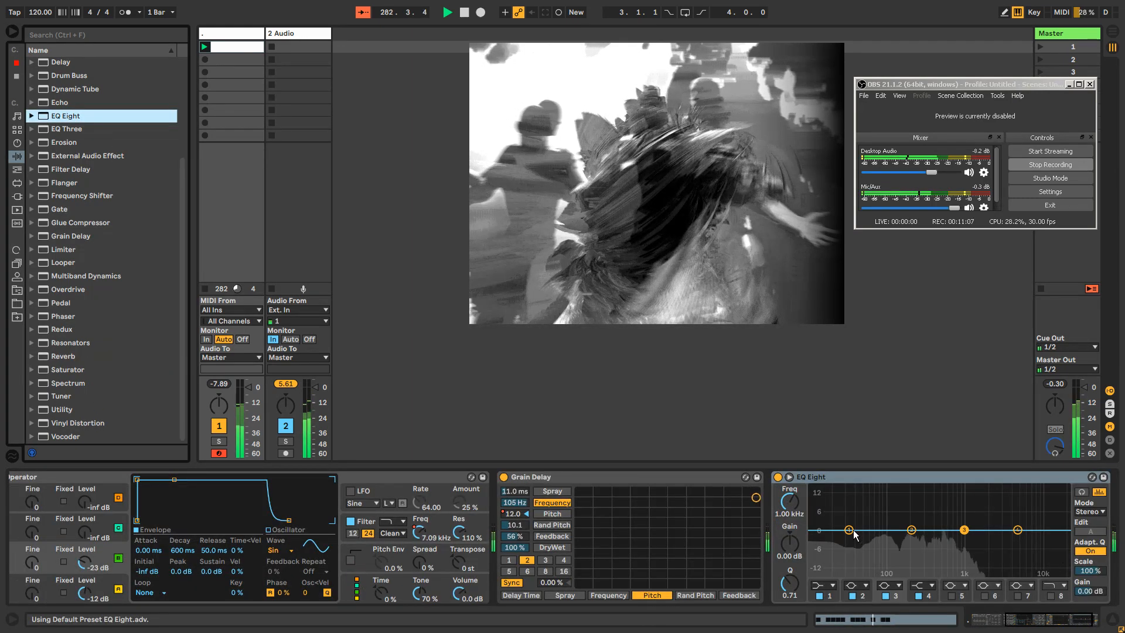
drag(854, 534, 884, 486)
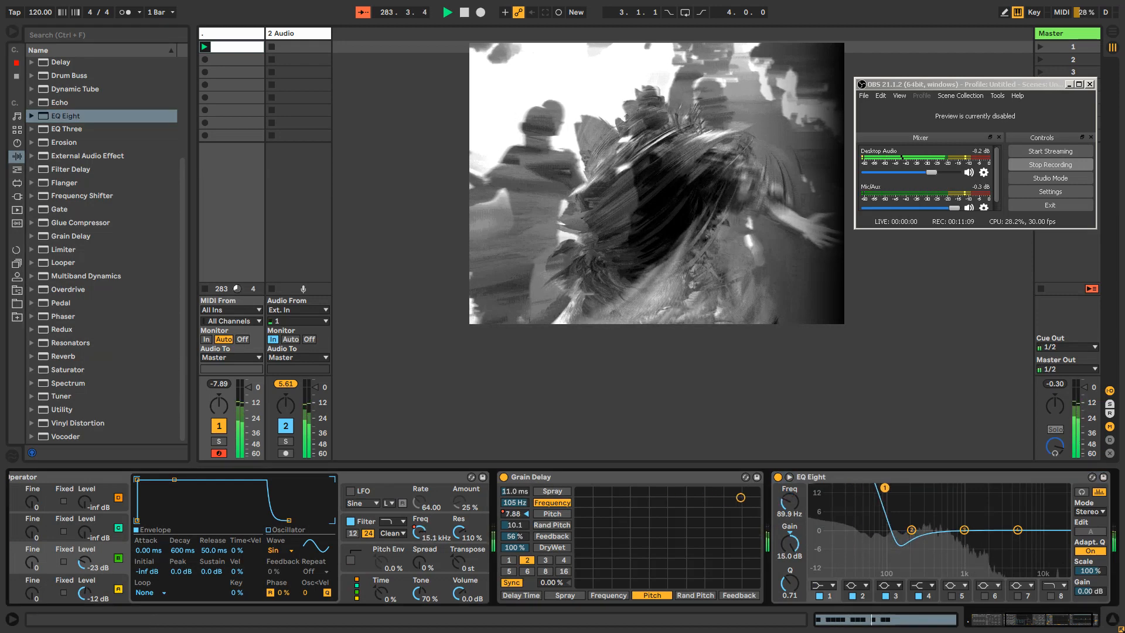
drag(911, 529, 856, 494)
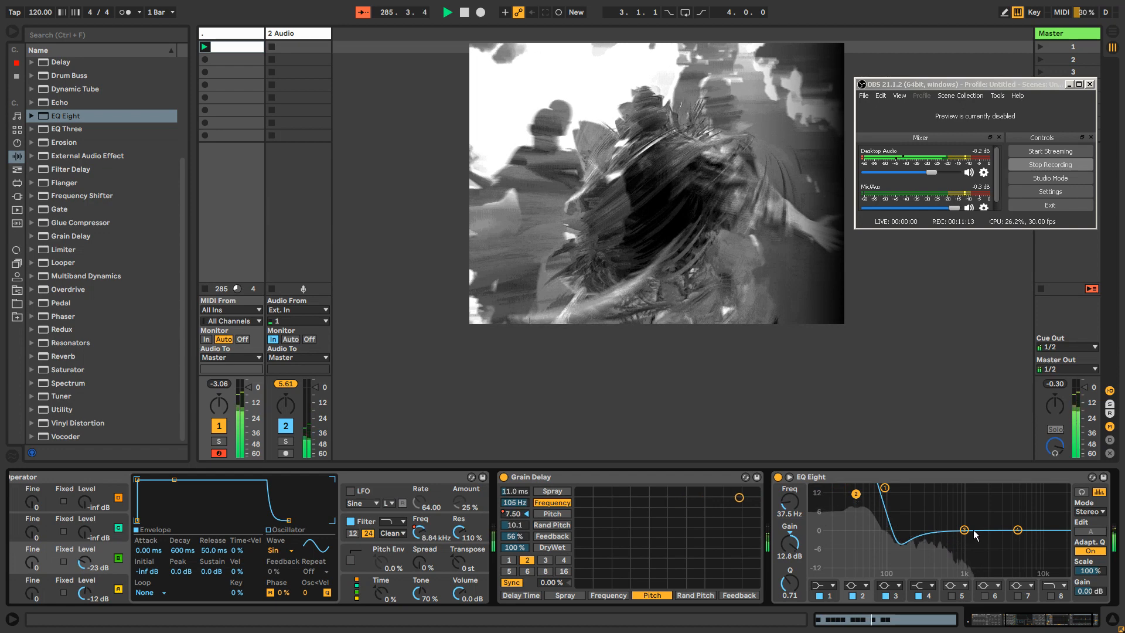
drag(966, 530, 855, 506)
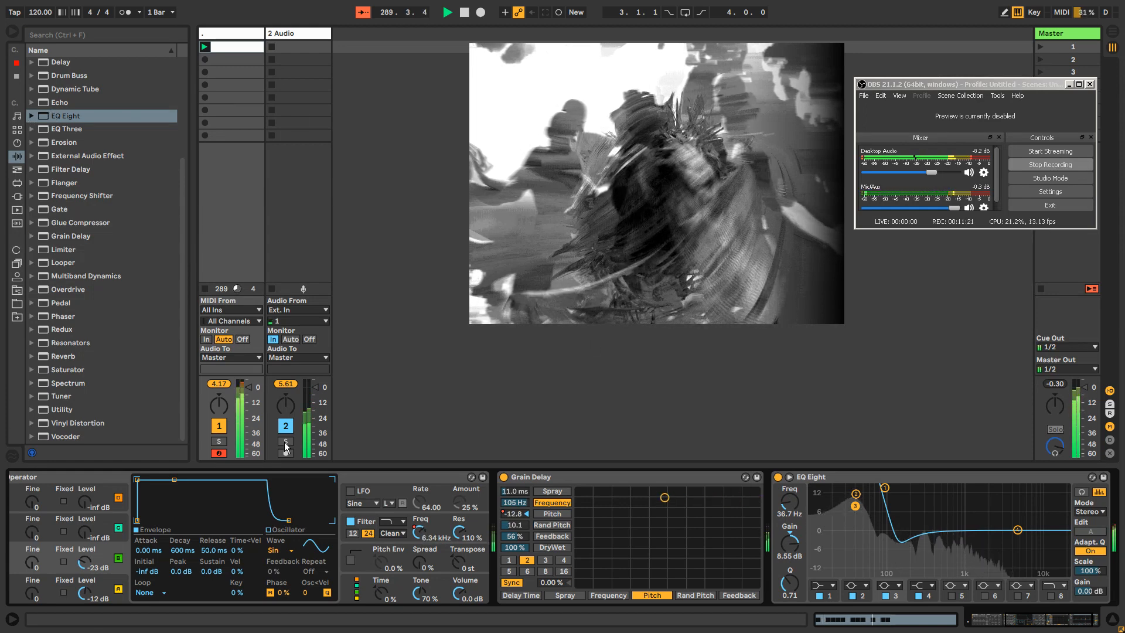
Step: Shorten the attack and adjust the decay time in the envelope of Operator's oscillator A
click(101, 580)
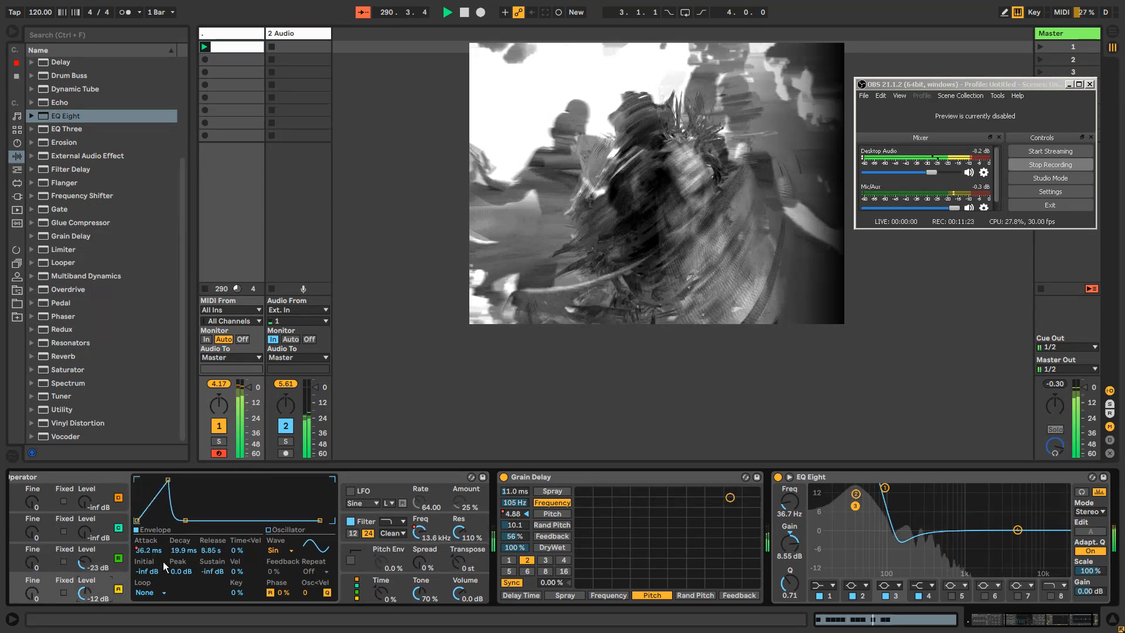
drag(183, 551, 184, 589)
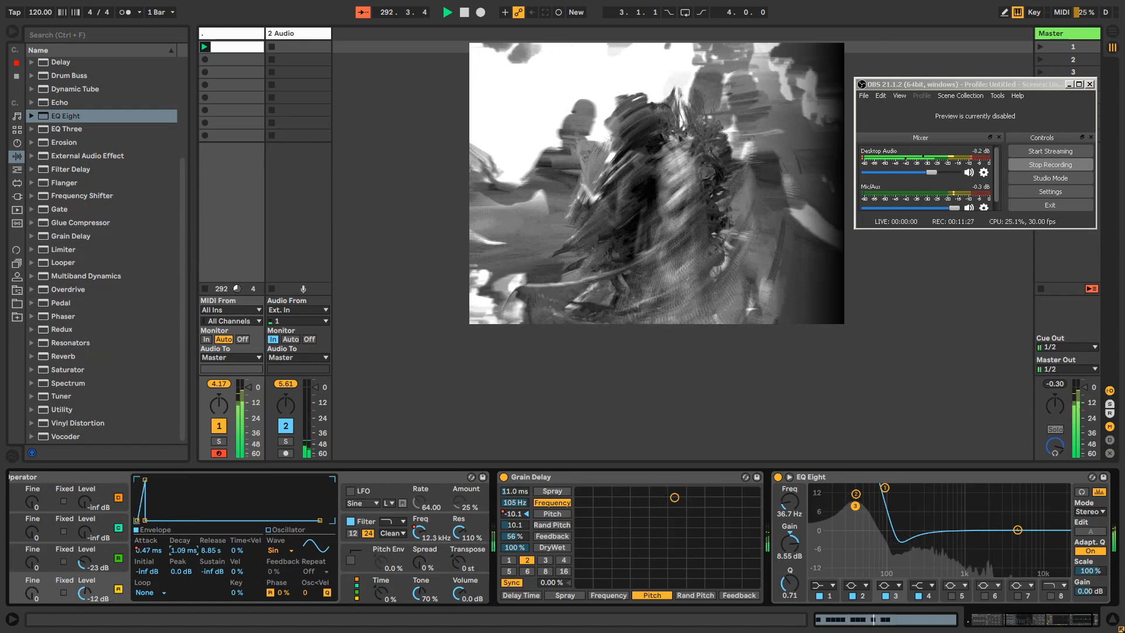
drag(183, 550, 183, 536)
Step: Try Operator's Transpose at +11 st and -15 st, and set it to +16 st
drag(460, 563, 461, 511)
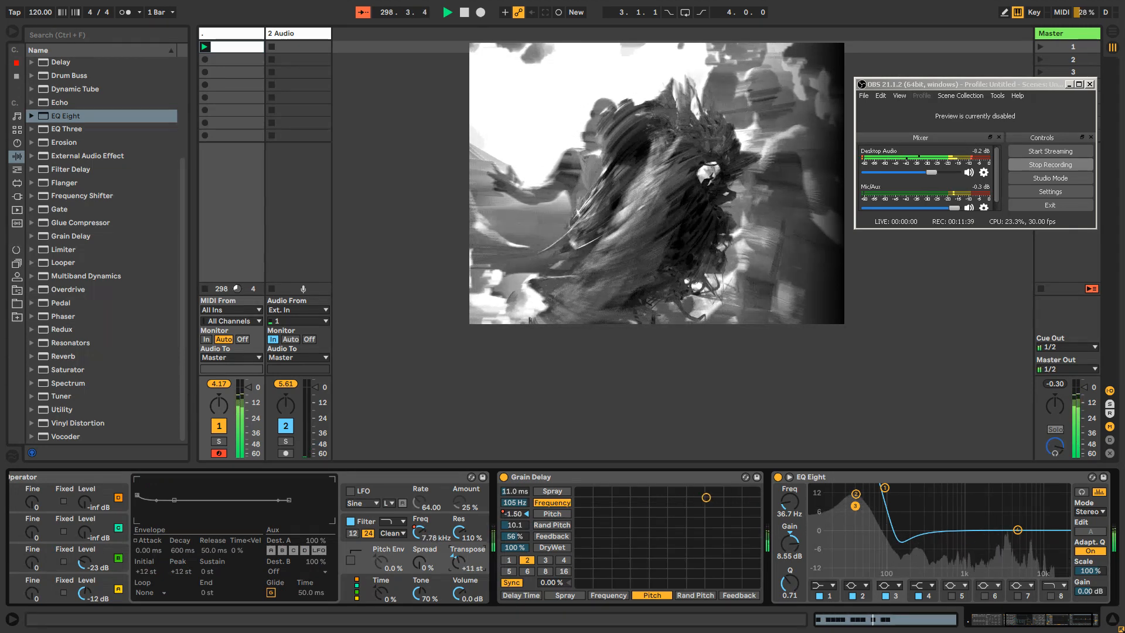
drag(458, 561, 459, 609)
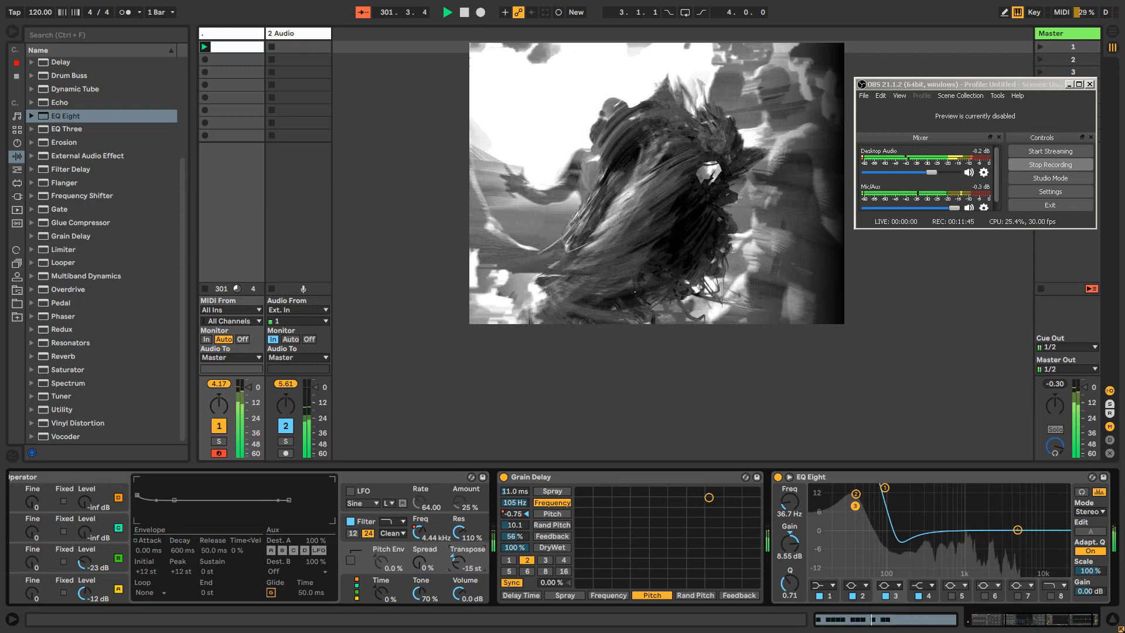
drag(458, 561, 458, 533)
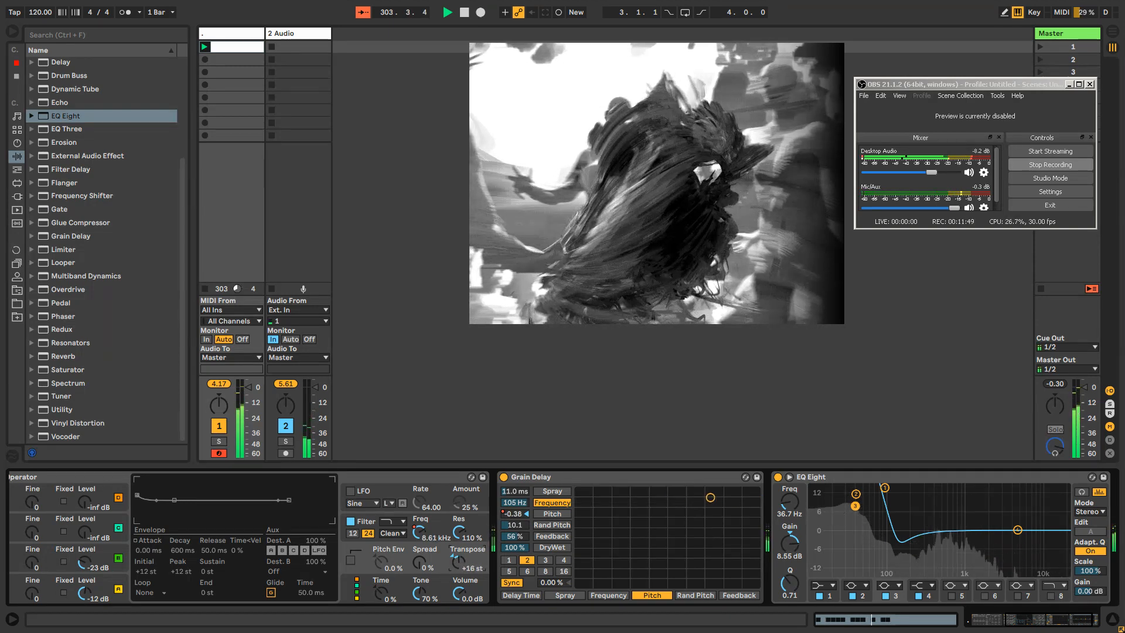
Step: Insert a MIDI track after the first track and copy the first track's clip into its first slot
click(298, 33)
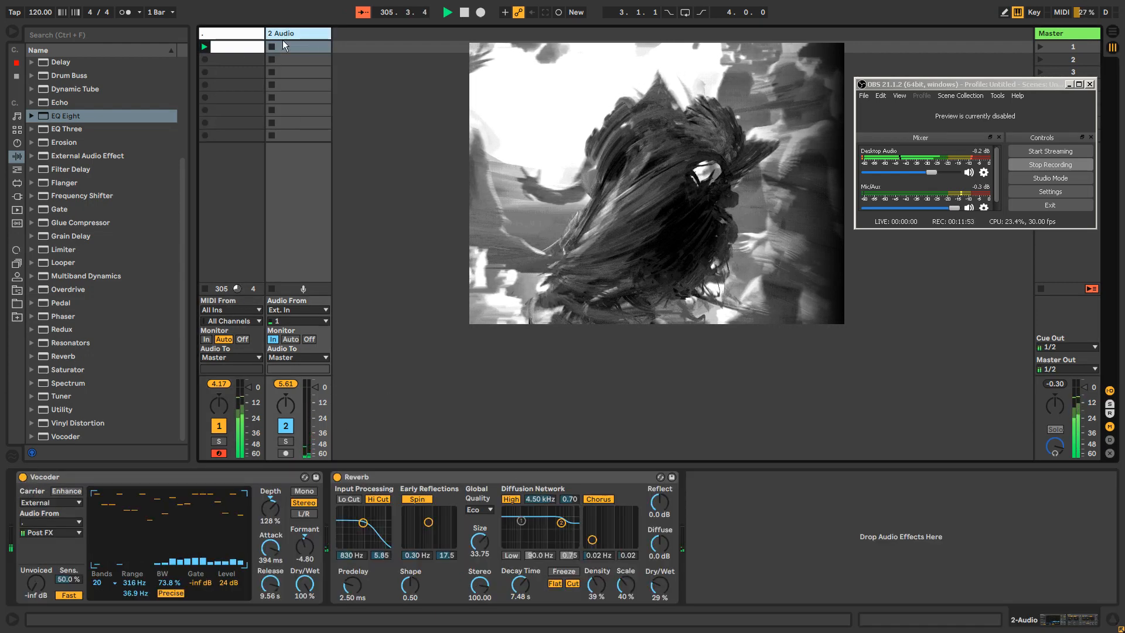
click(247, 36)
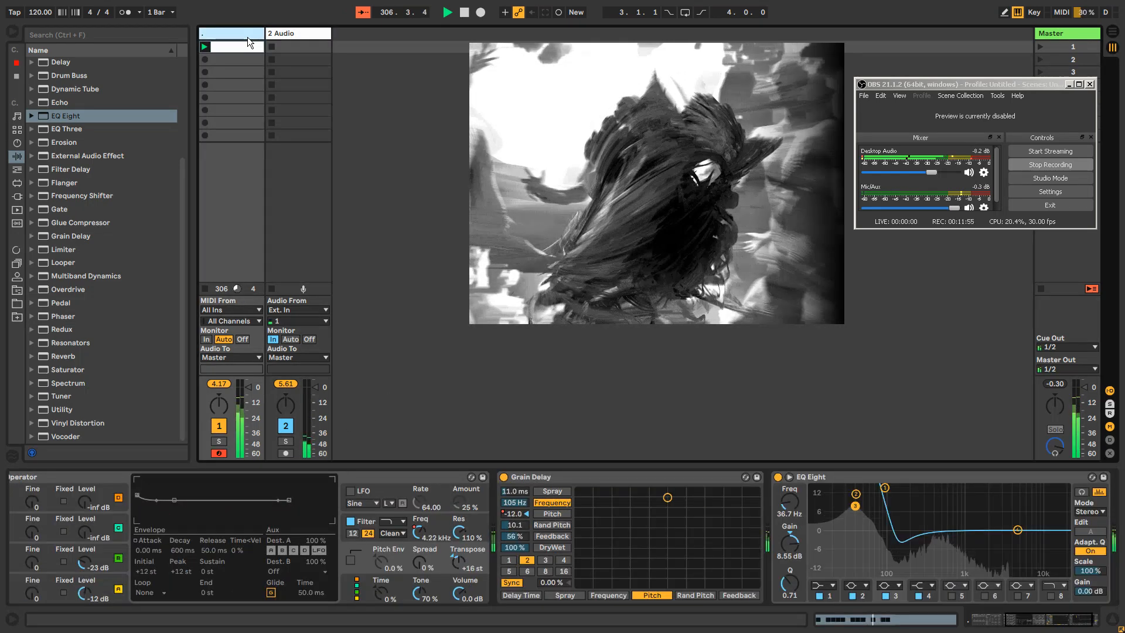
key(ctrl+shift+t)
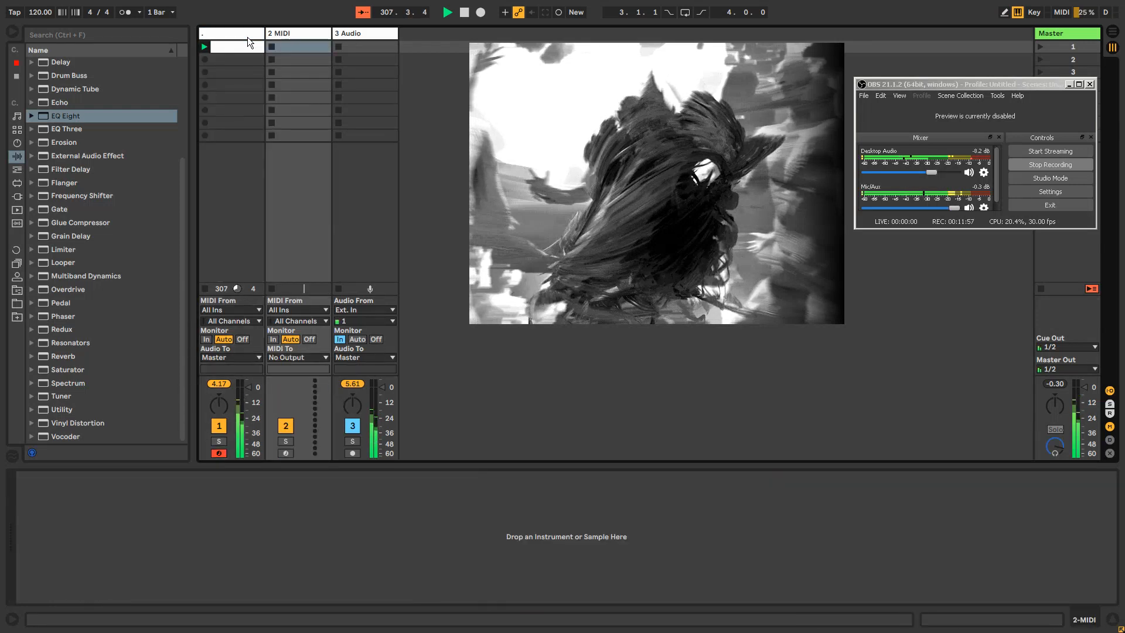
click(182, 82)
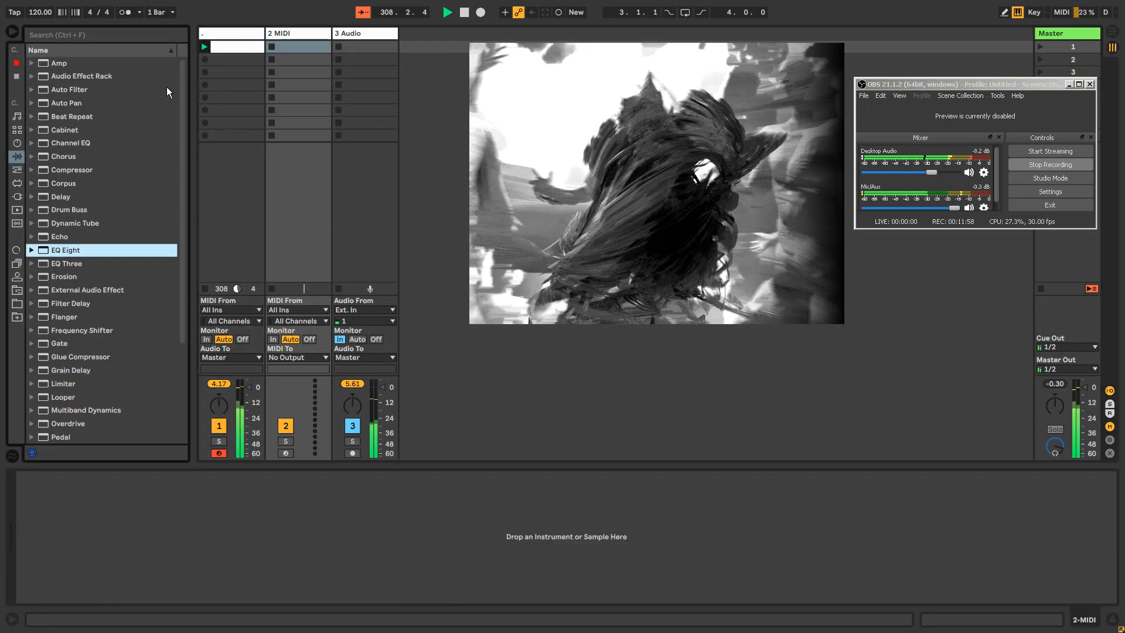
click(33, 75)
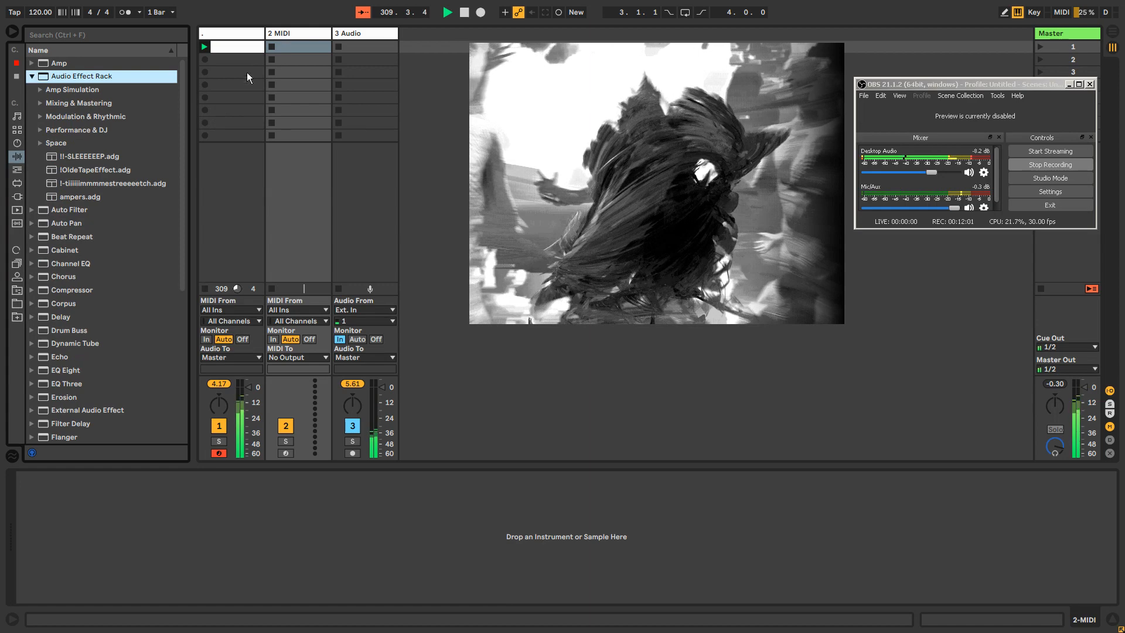
drag(239, 52, 307, 44)
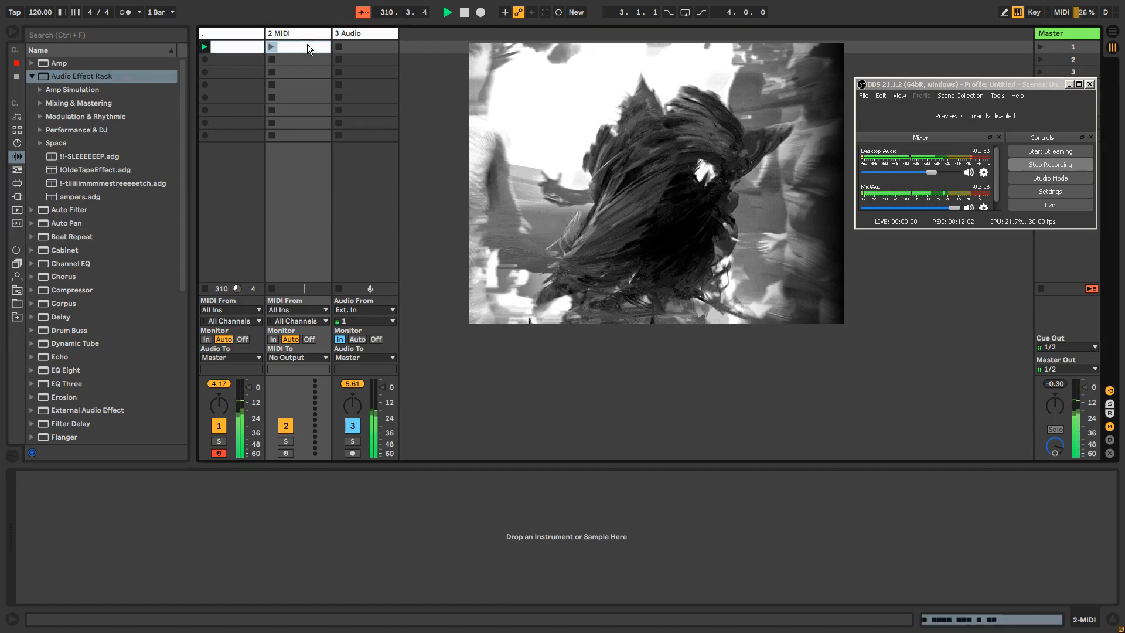
Step: Load the Analog instrument on the new MIDI track and arm the track for recording
click(280, 29)
click(33, 75)
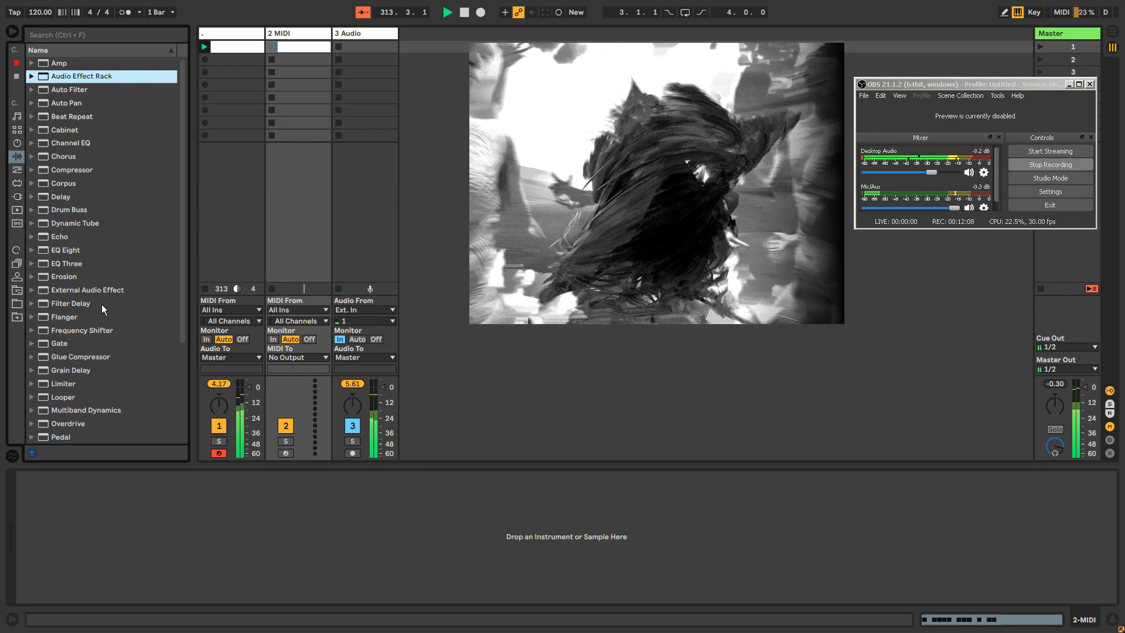
click(17, 143)
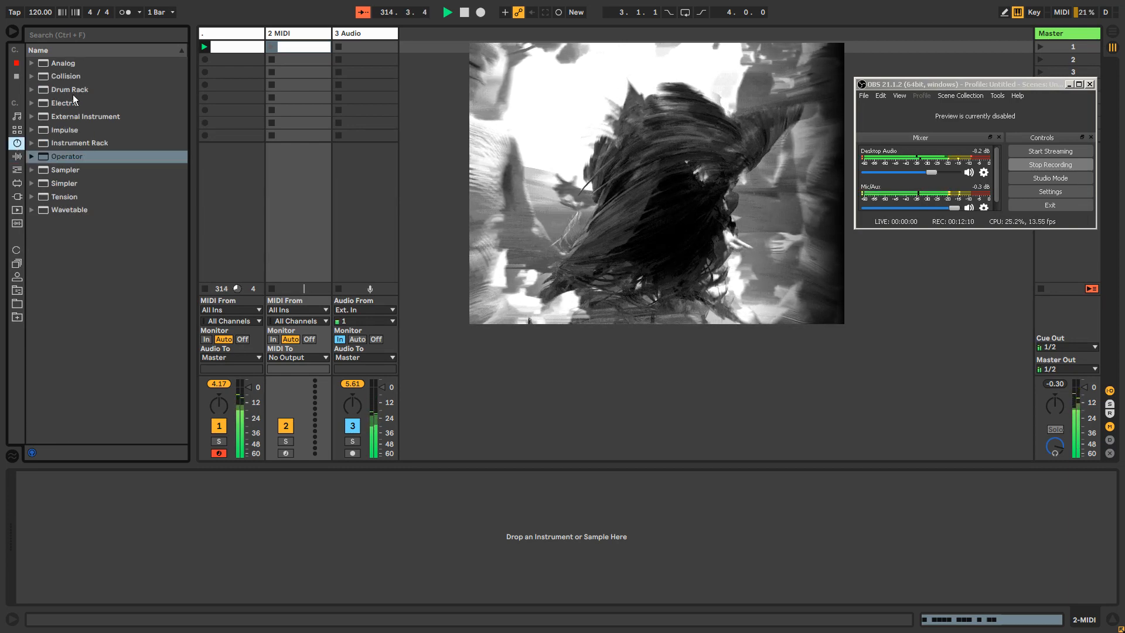
click(57, 63)
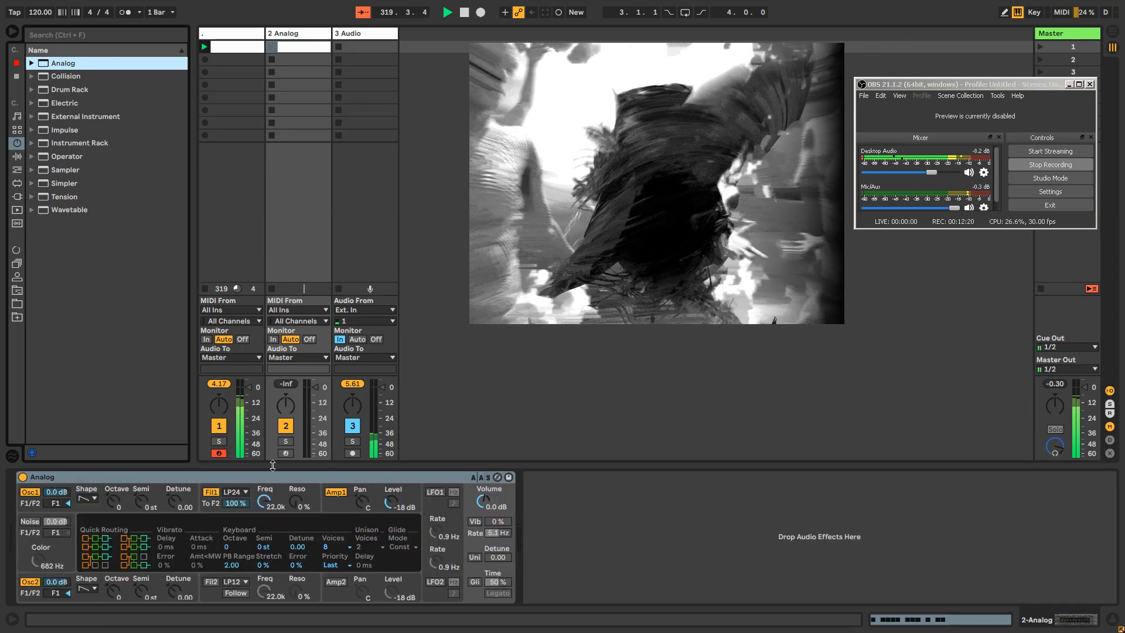
click(285, 453)
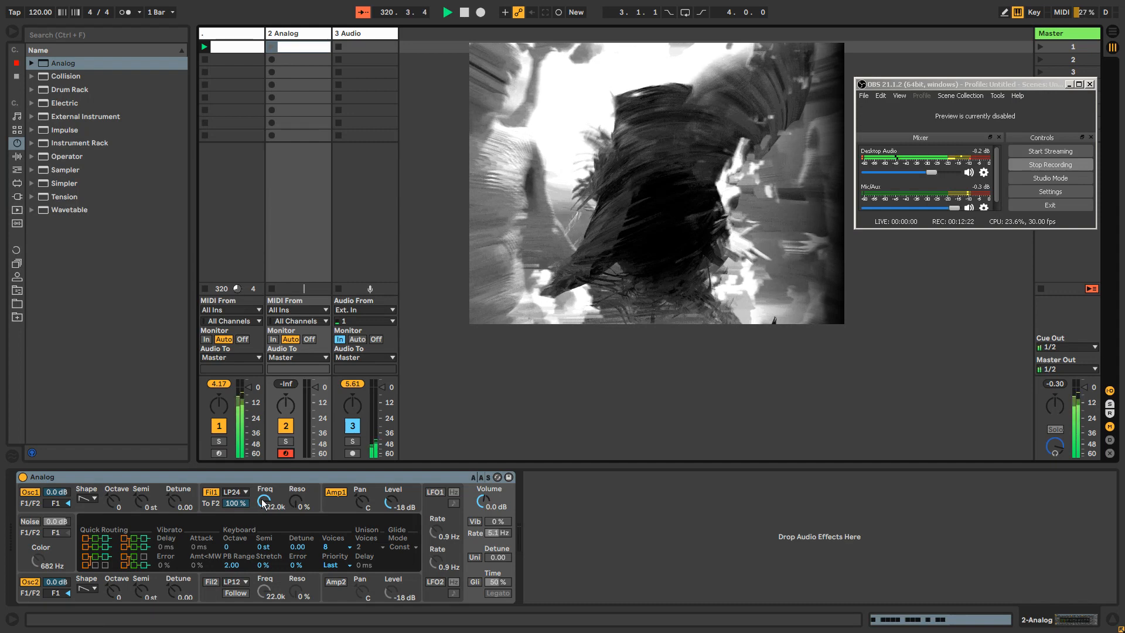
Step: Lower the frequency of Analog's filter 1 to 290 and insert an Arpeggiator before the instrument
drag(265, 494, 265, 527)
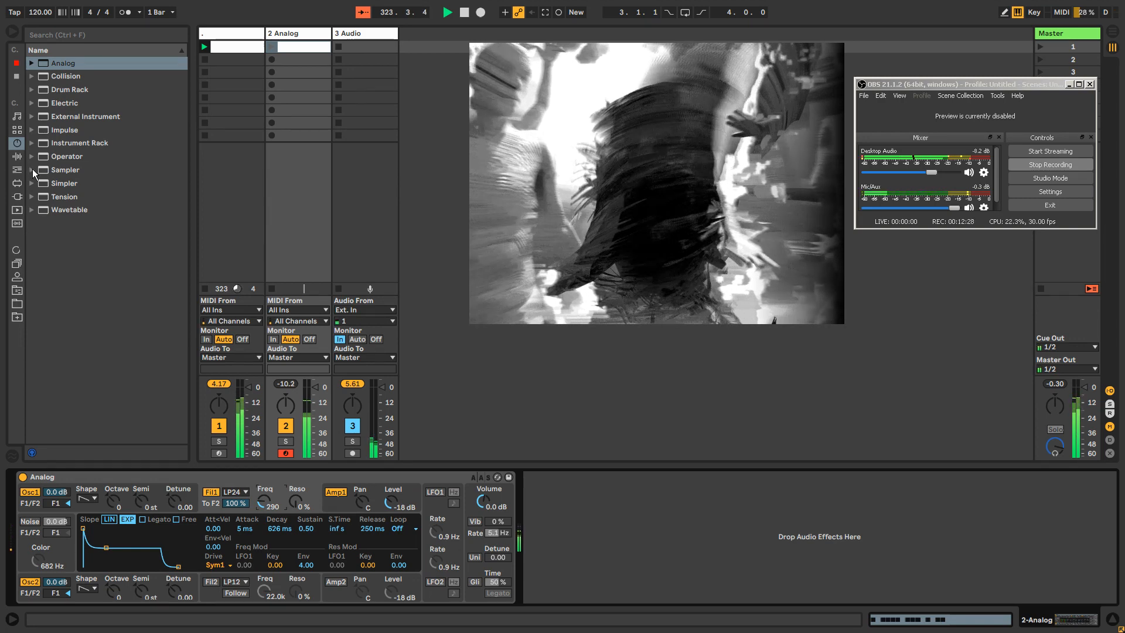
click(17, 155)
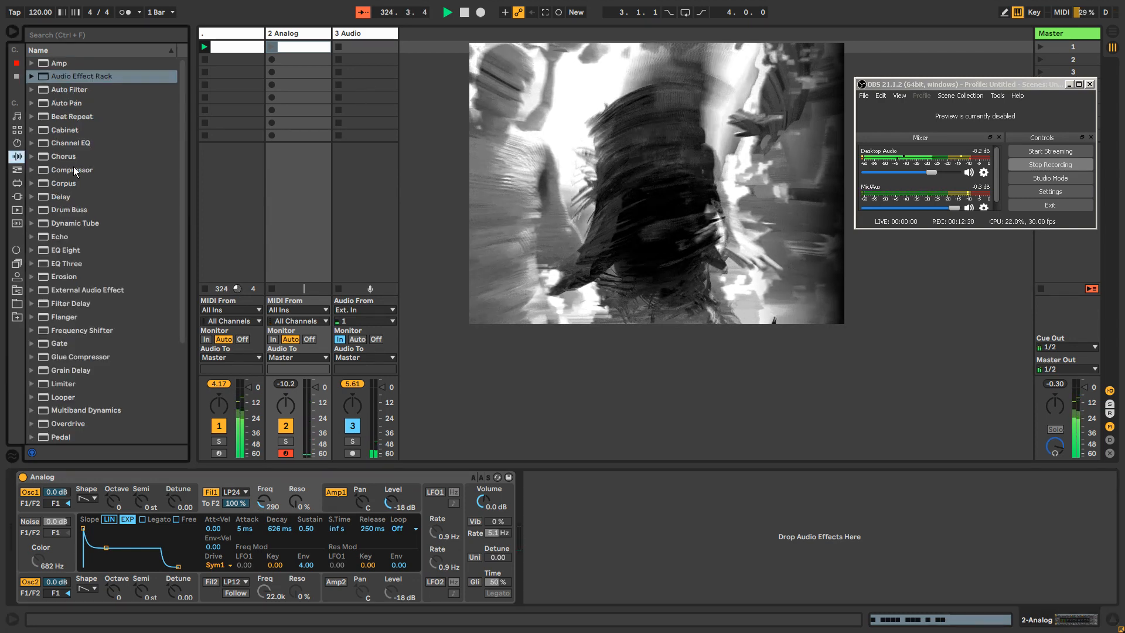
click(18, 170)
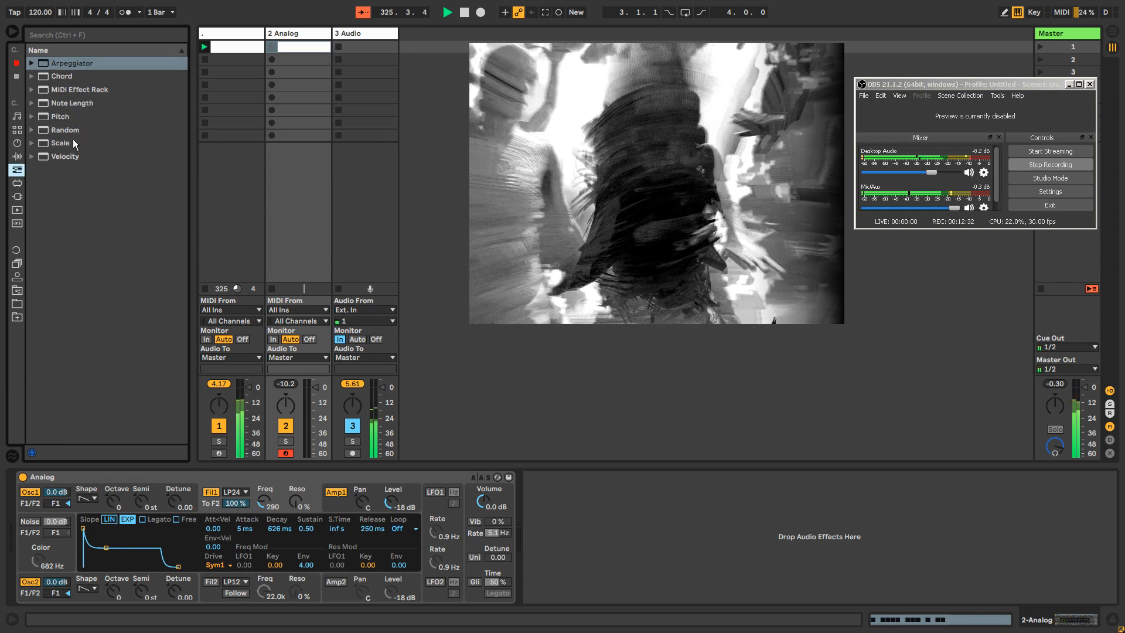
drag(33, 526, 33, 526)
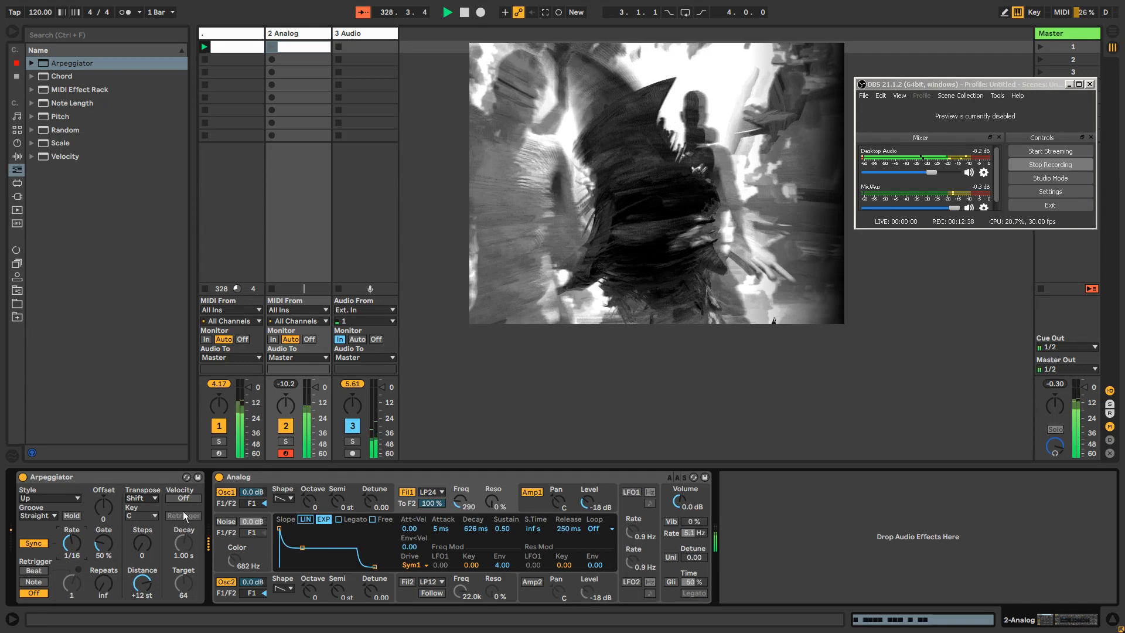
Step: Try the UpDown style on the Analog track's Arpeggiator, and set the style to Down
click(50, 497)
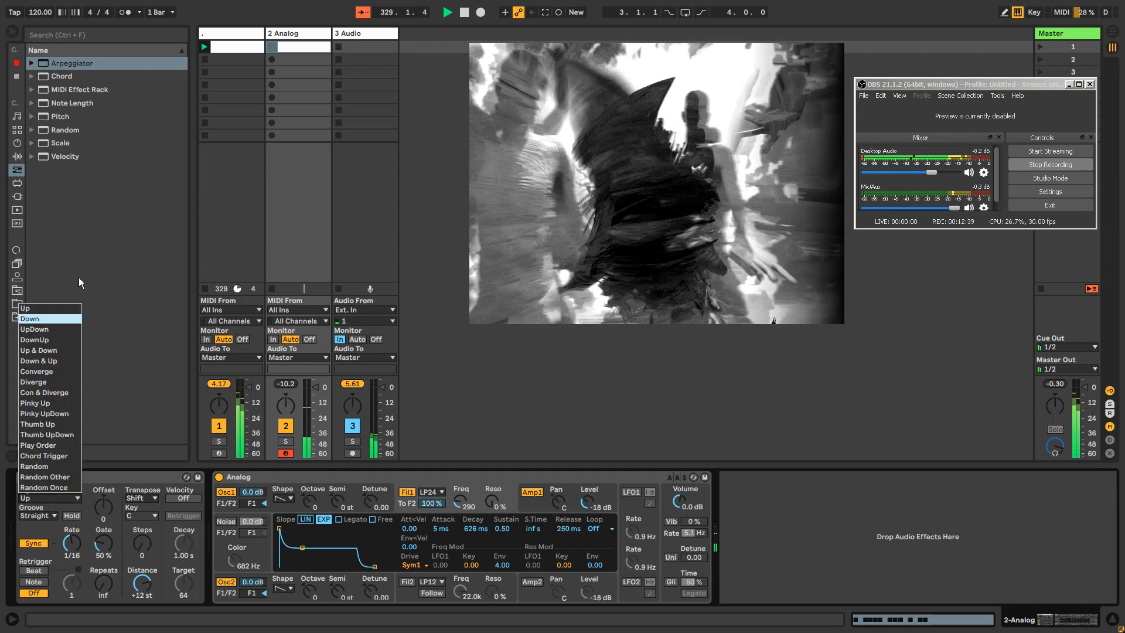
click(59, 328)
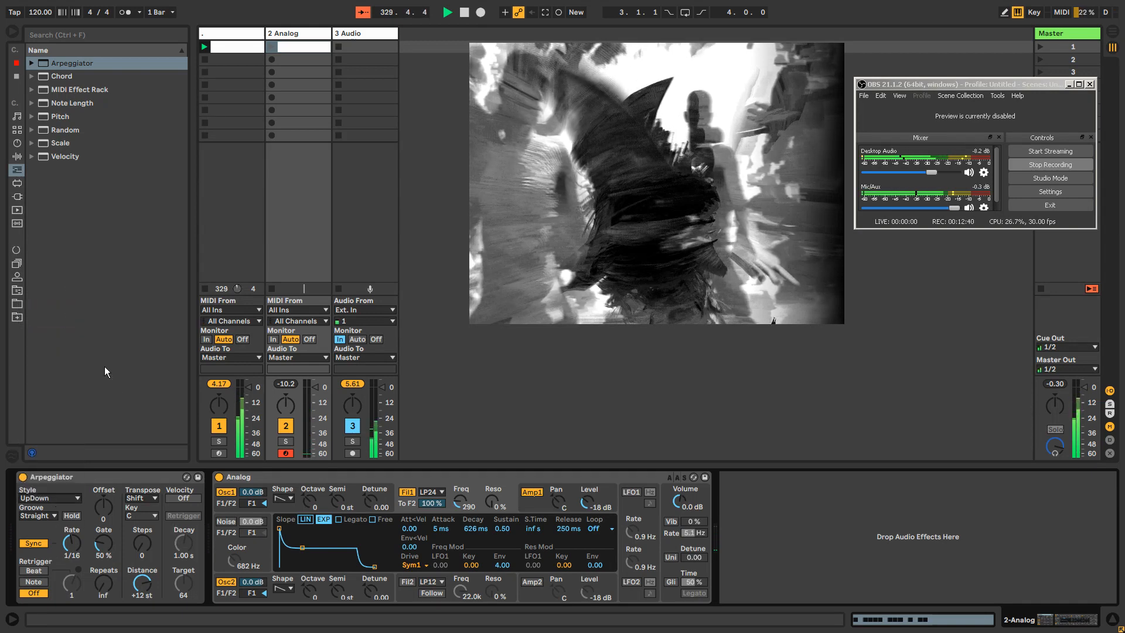
click(61, 497)
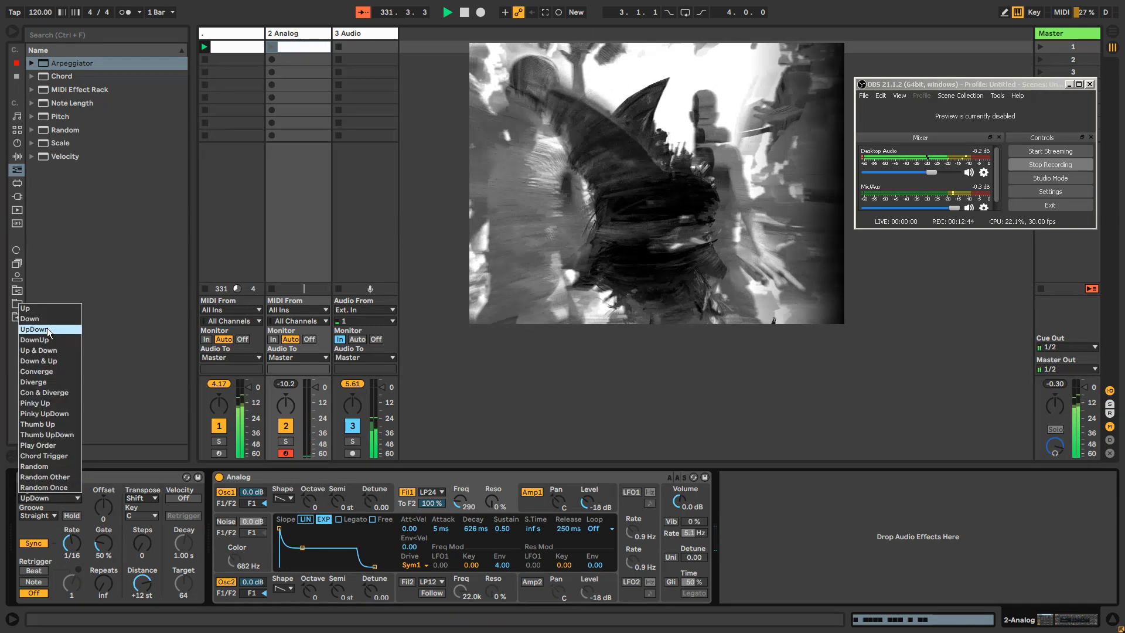
click(32, 318)
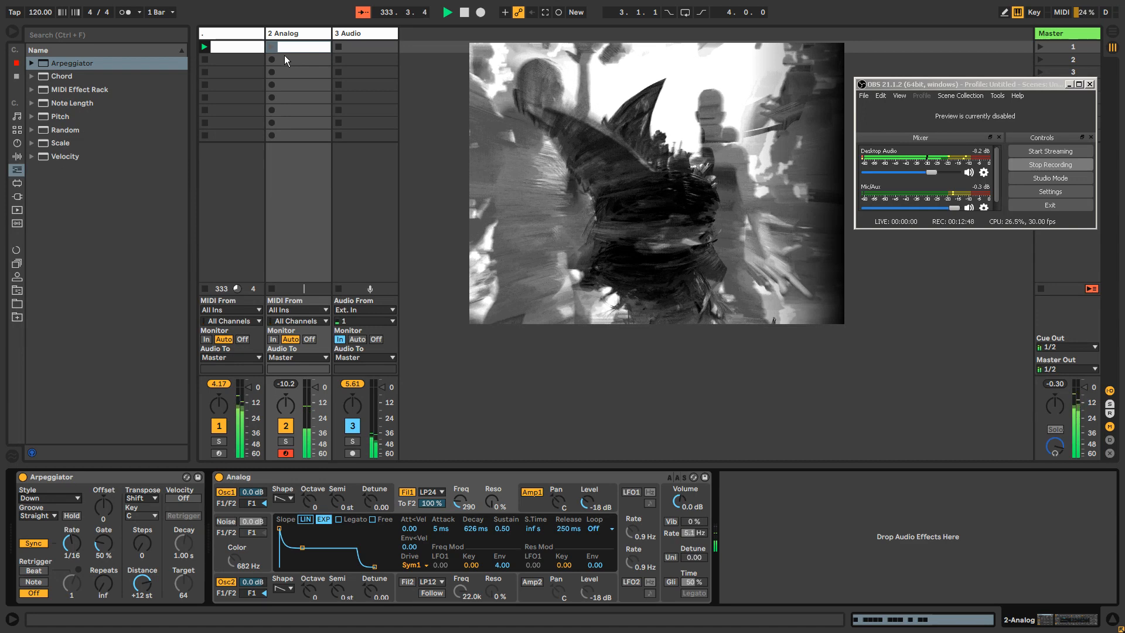
Step: Record a two-bar MIDI clip into the second slot of the Analog track and start it looping
key(q)
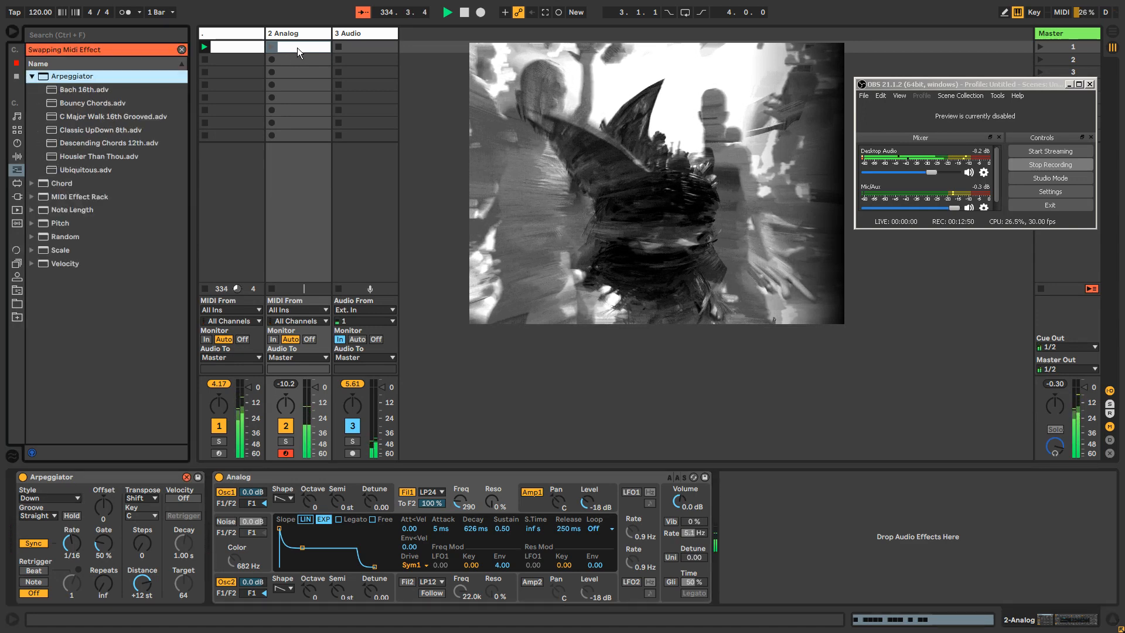
click(296, 48)
click(272, 58)
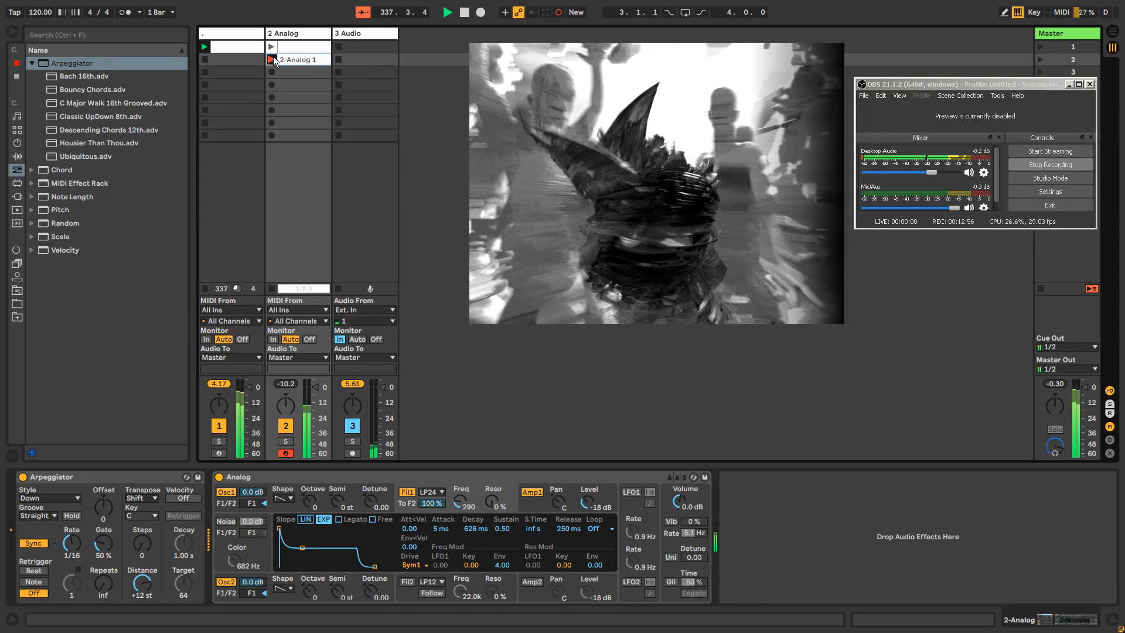
click(272, 60)
Step: In the recorded Analog clip, move the C3 note down to B2 and the E3 note up to F3
double_click(300, 59)
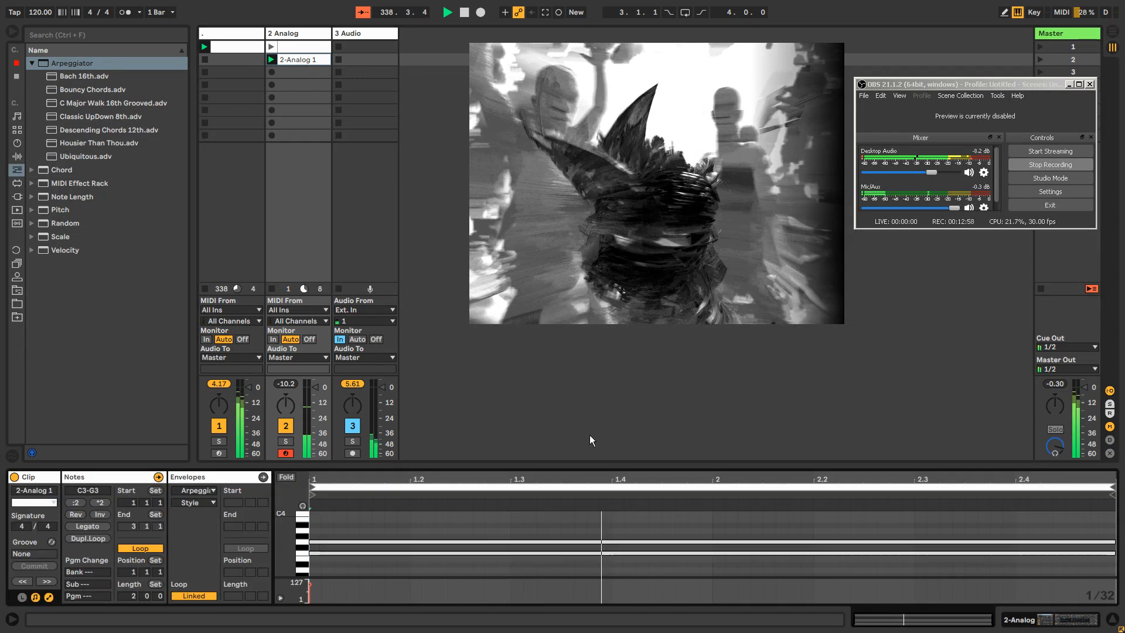
drag(454, 356, 454, 353)
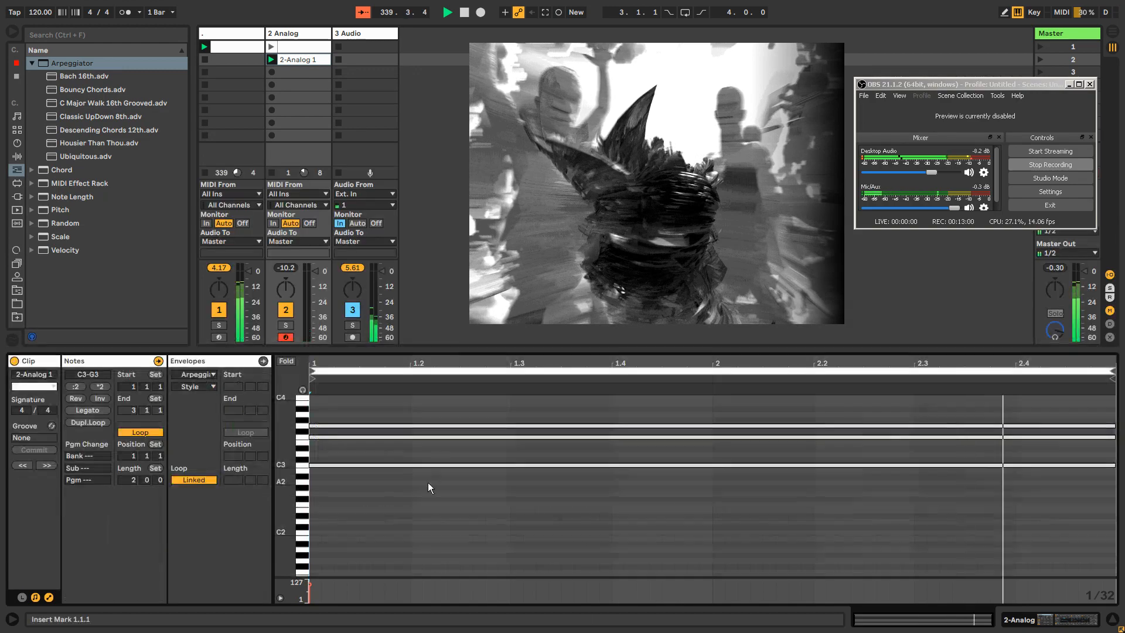
drag(398, 452, 424, 484)
key(Down)
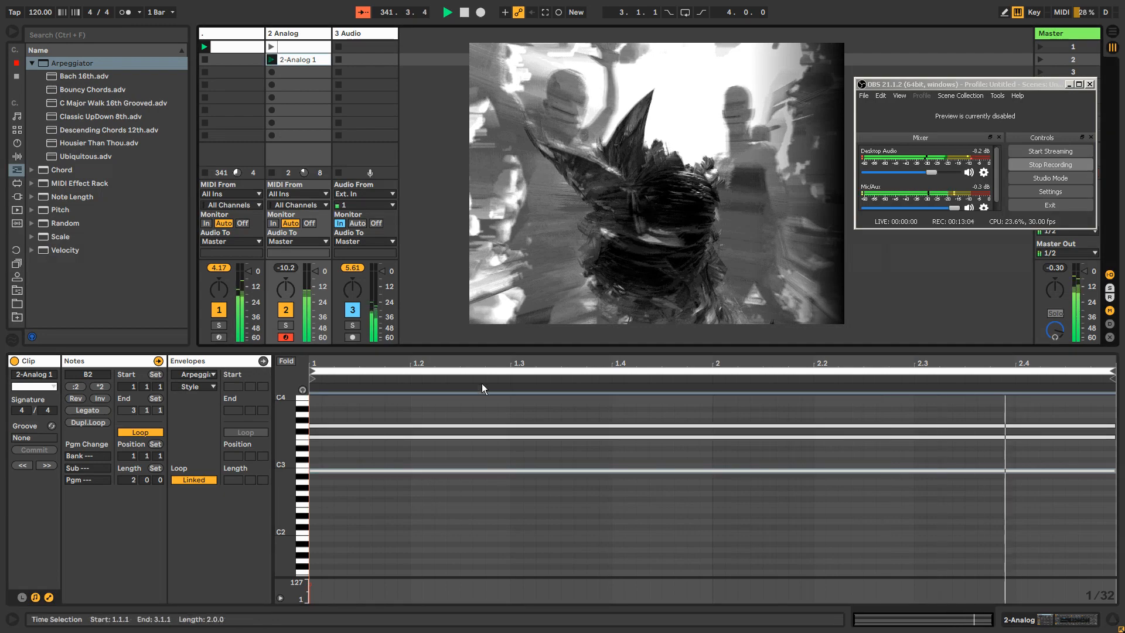
drag(469, 349, 466, 449)
drag(416, 503, 417, 509)
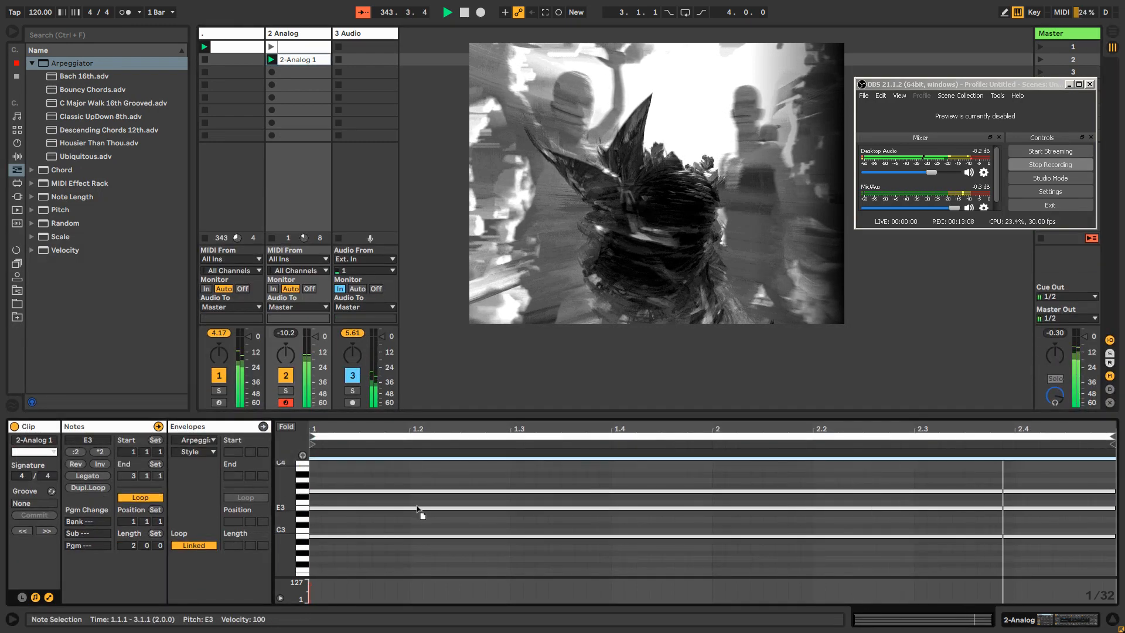
key(Up)
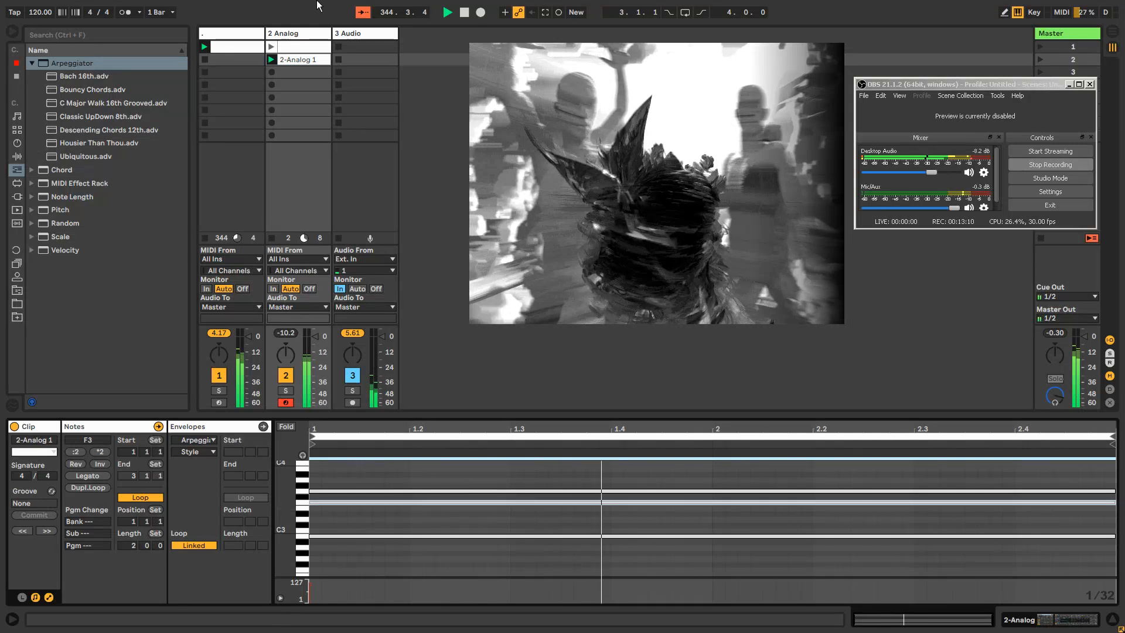
Step: Set the Arpeggiator's rate to 1/24 and its gate to 110%
key(shift+Tab)
drag(72, 542, 71, 547)
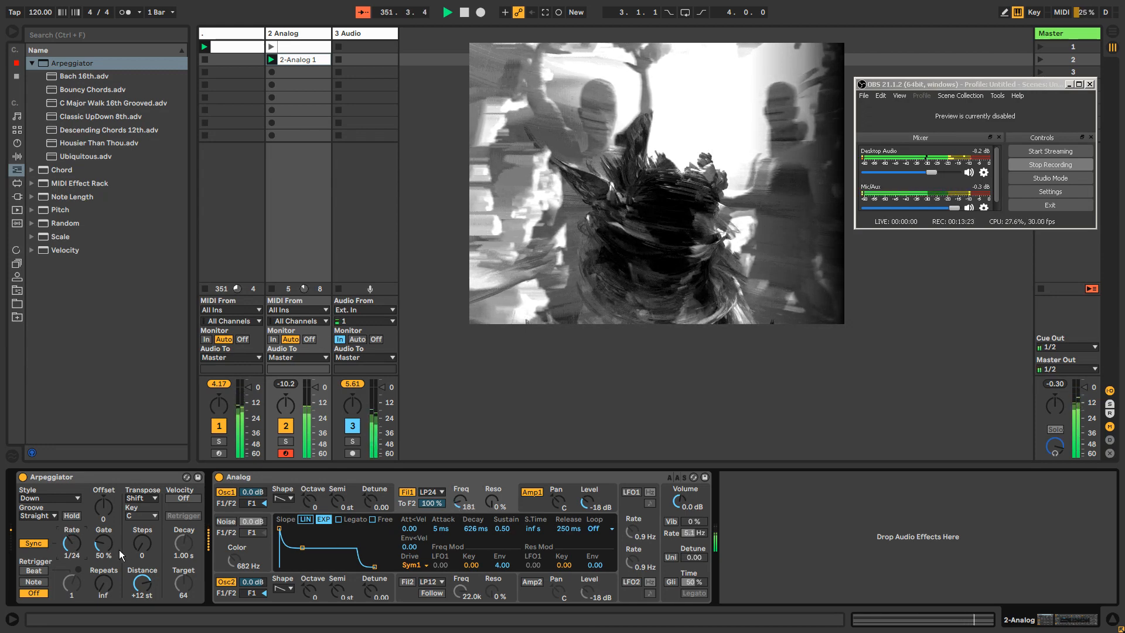
drag(103, 543, 69, 554)
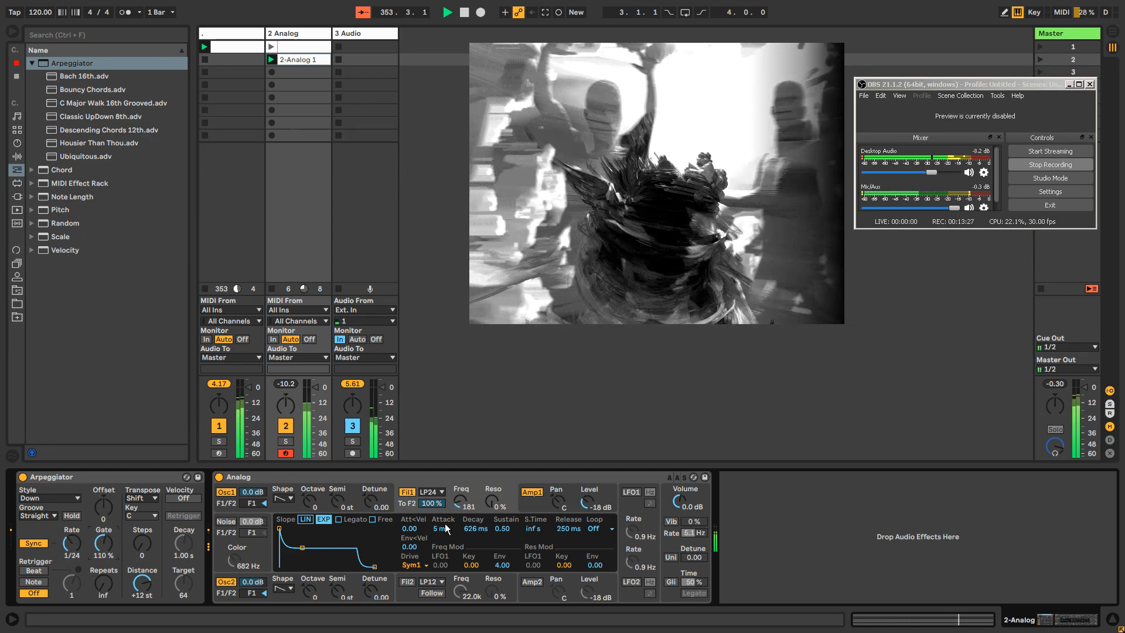
Step: Shorten Analog's filter envelope to a 126 ms decay with zero sustain, and set the Arpeggiator's steps to 1
drag(302, 547, 304, 567)
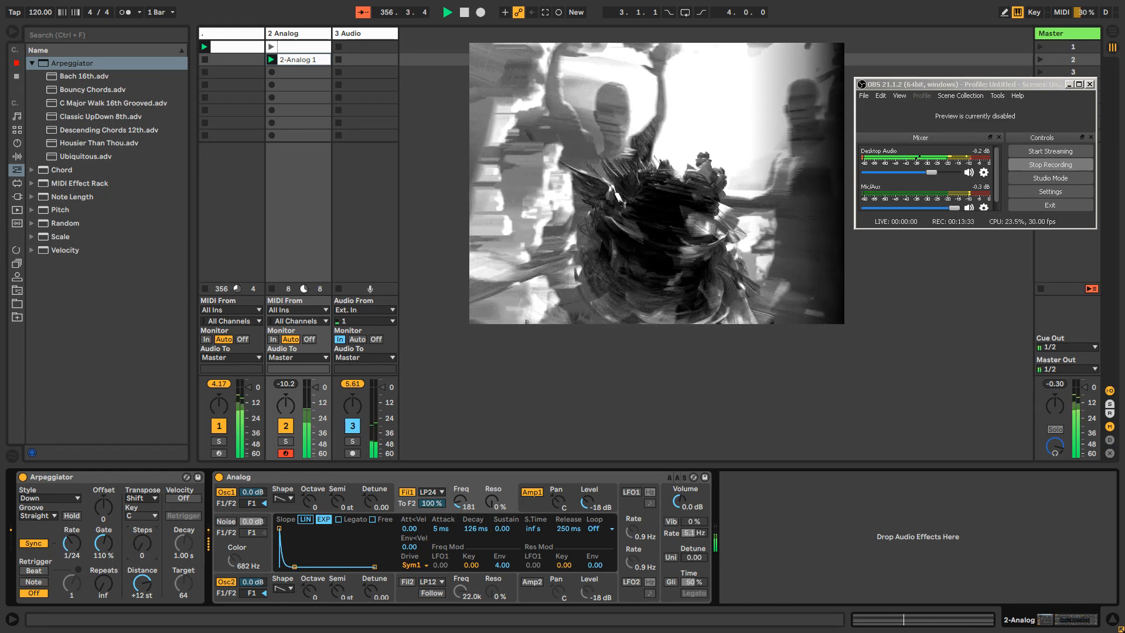
drag(141, 543, 142, 536)
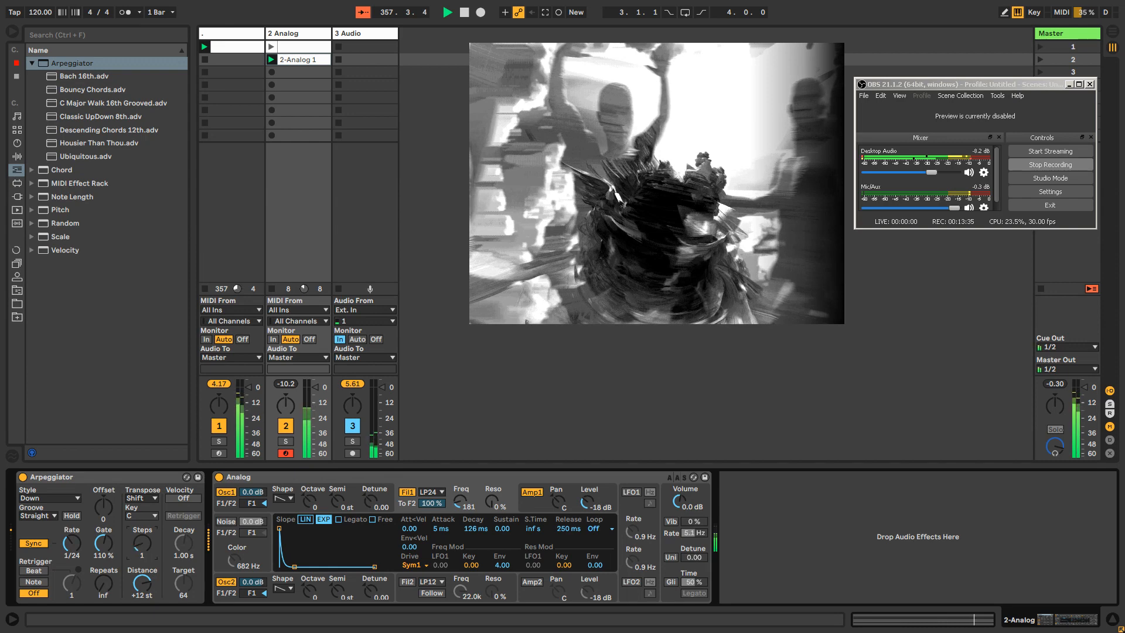
Step: Insert a Scale device between the Arpeggiator and Analog, and remap G to G# in its grid
click(31, 62)
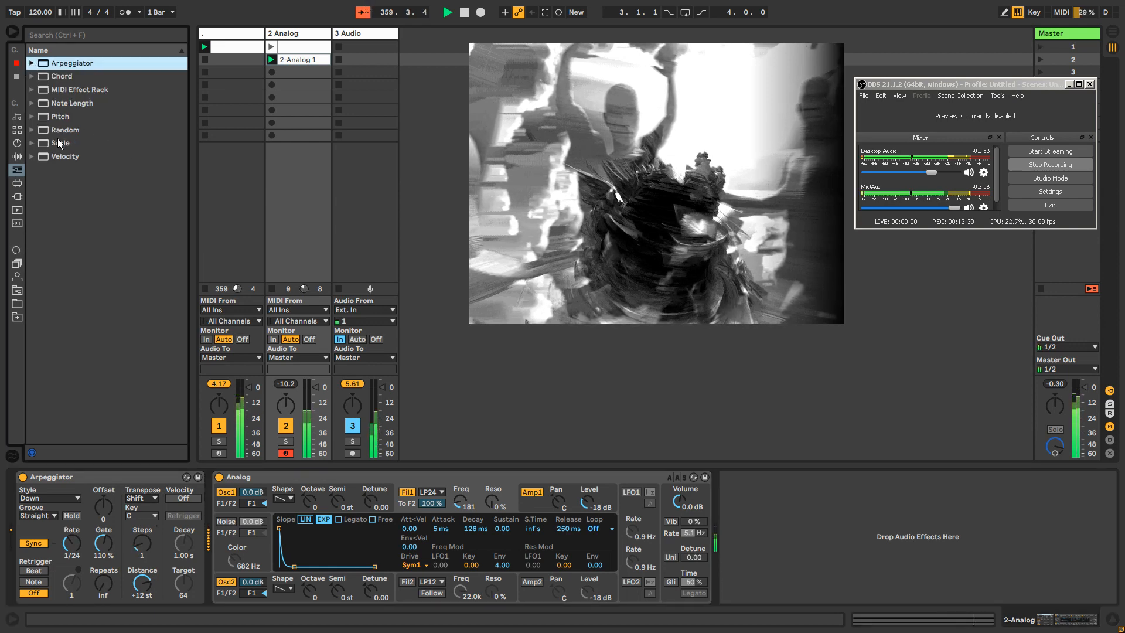
drag(57, 142, 216, 486)
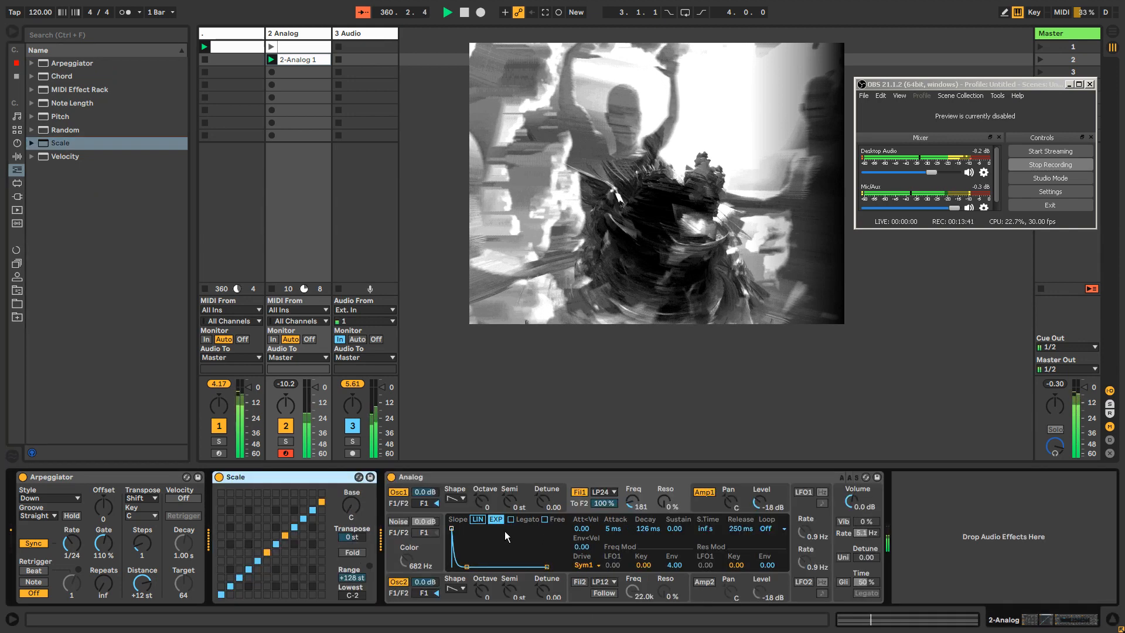
click(285, 544)
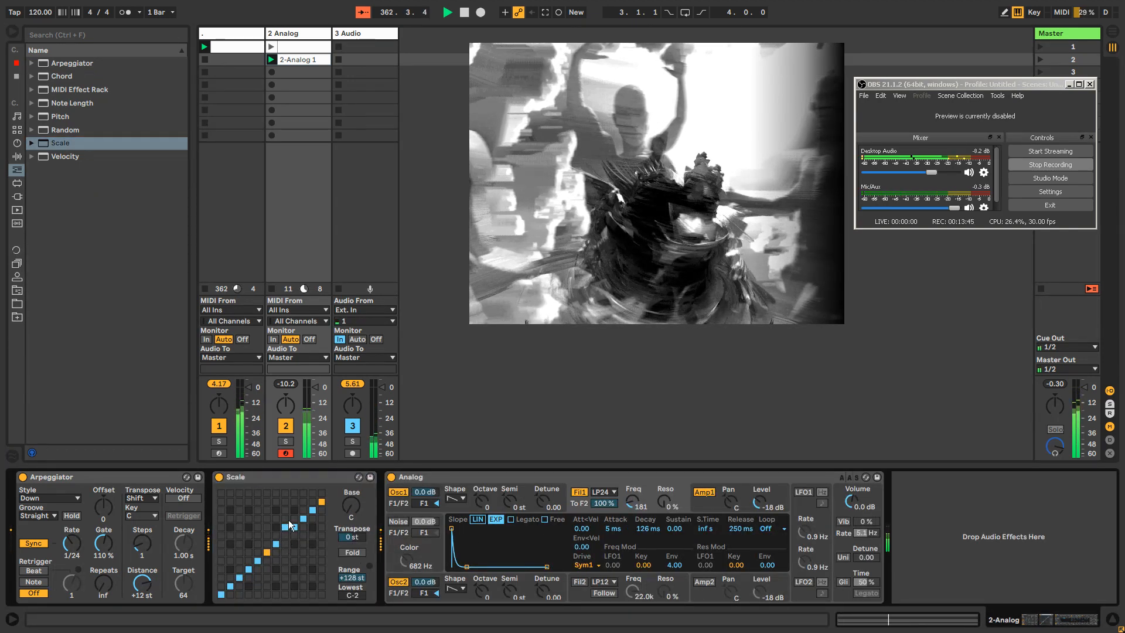
click(285, 518)
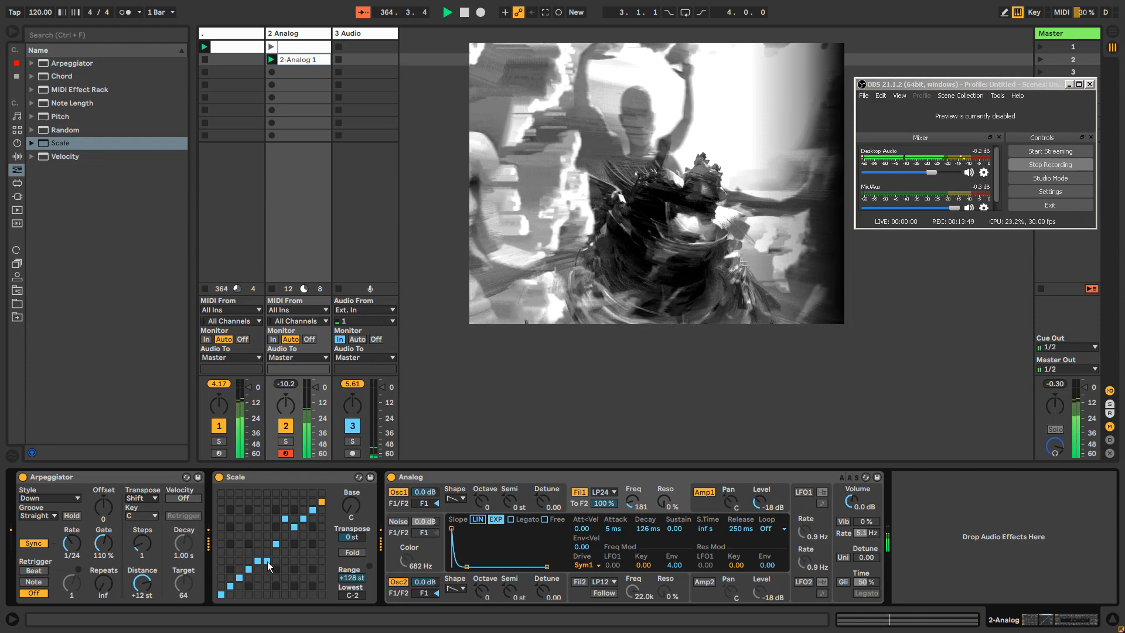
click(322, 509)
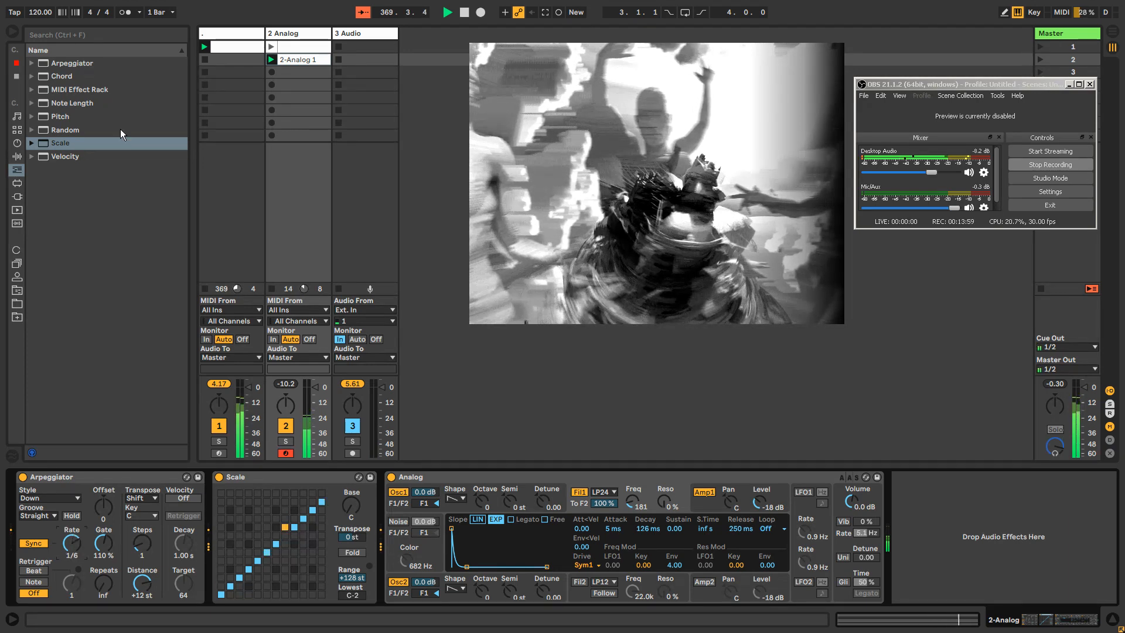
Step: Add a Reverb after Analog with a shape of 0.48, a decay time of 975 ms and dry/wet at 31%
click(17, 156)
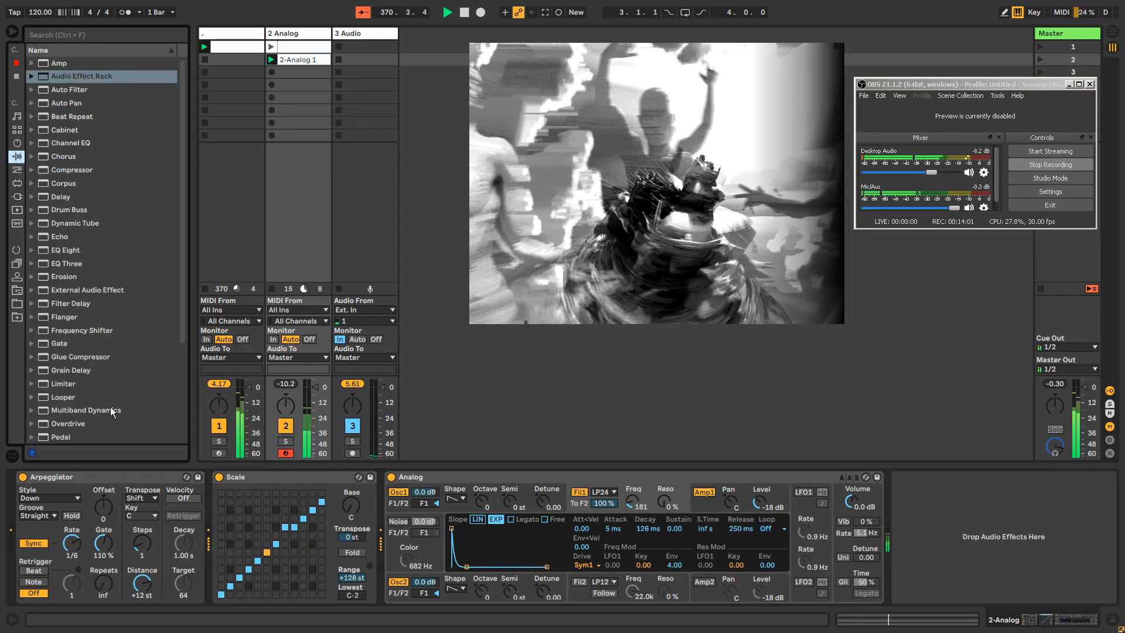
scroll(106, 432, down, 3)
scroll(106, 433, down, 1)
click(60, 357)
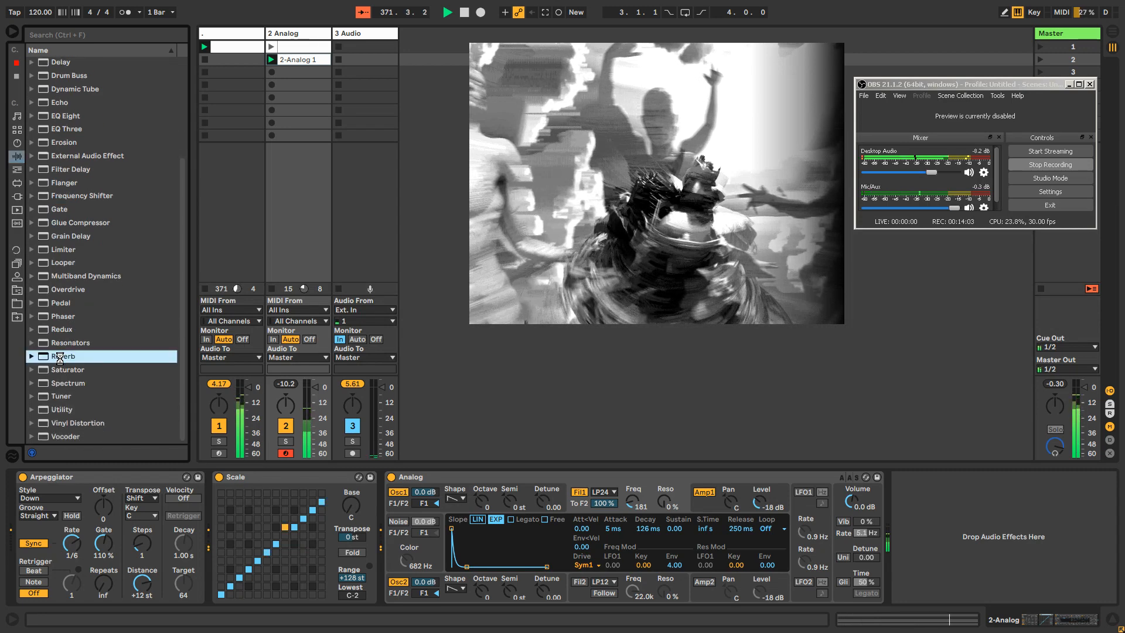
double_click(60, 356)
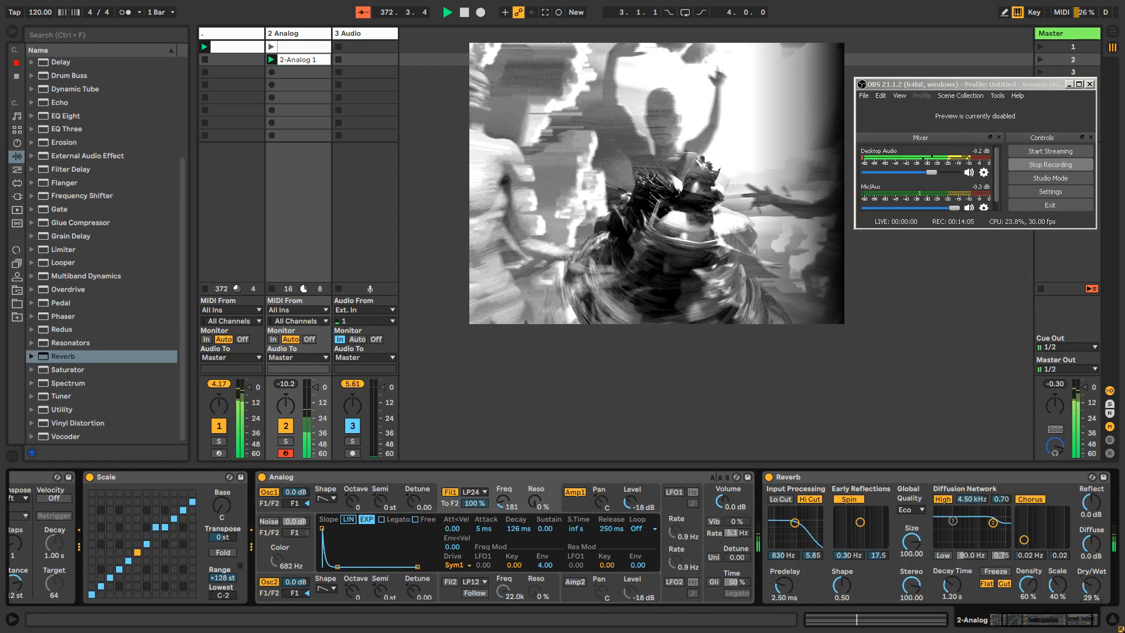
drag(842, 584, 841, 588)
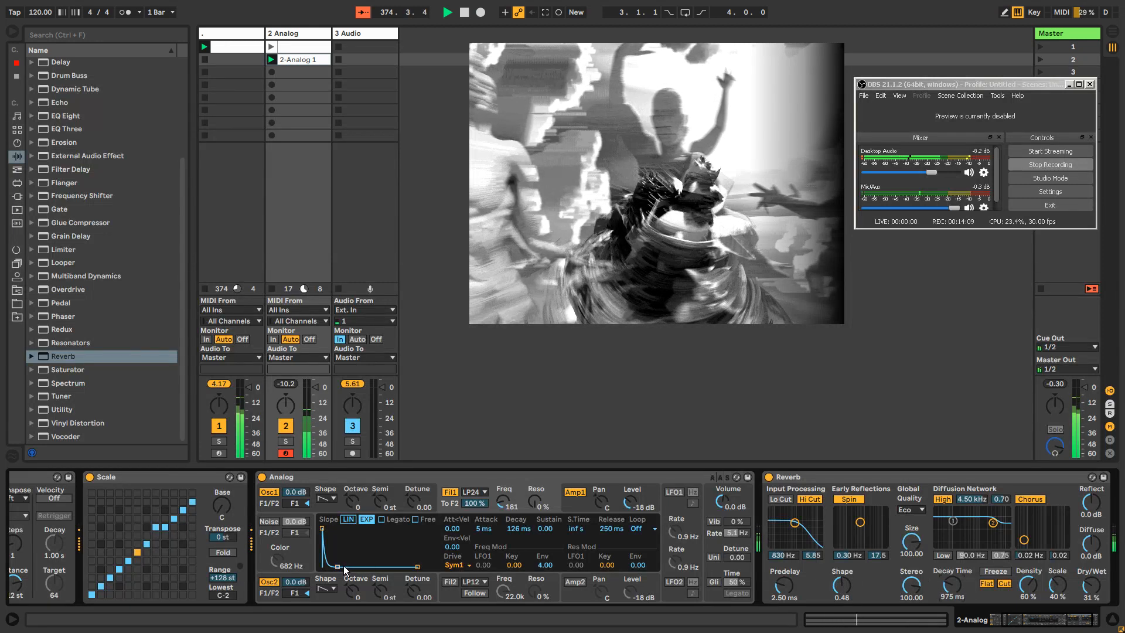
Step: Reshape Analog's filter envelope to a 34 ms attack, 61 ms decay and 0.05 sustain
drag(338, 566, 344, 565)
drag(321, 527, 335, 528)
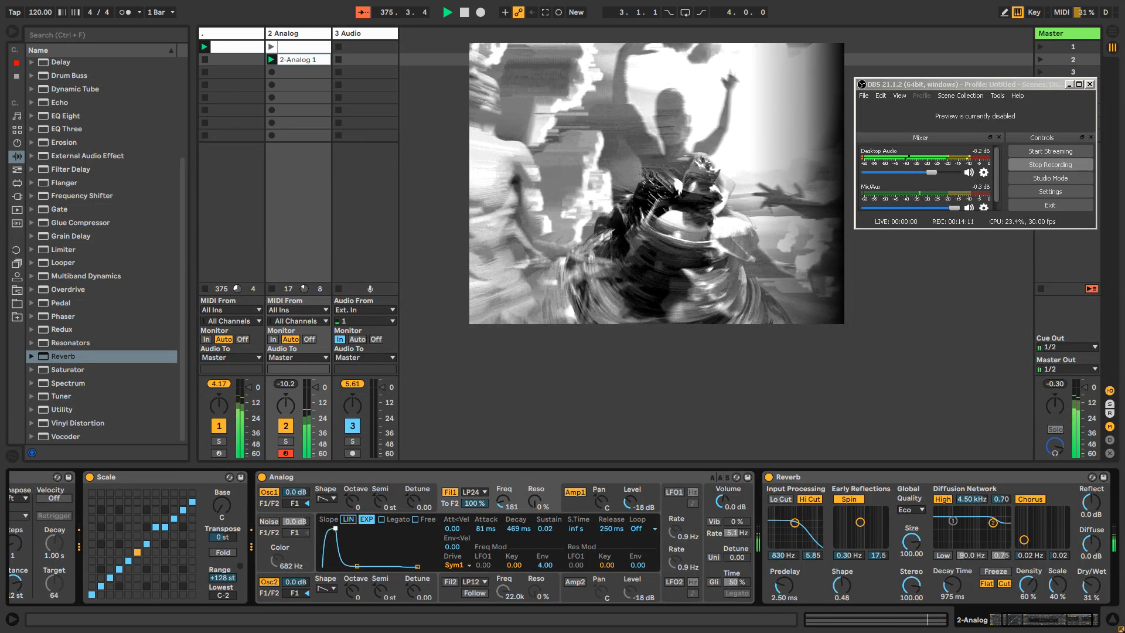
drag(363, 567, 331, 528)
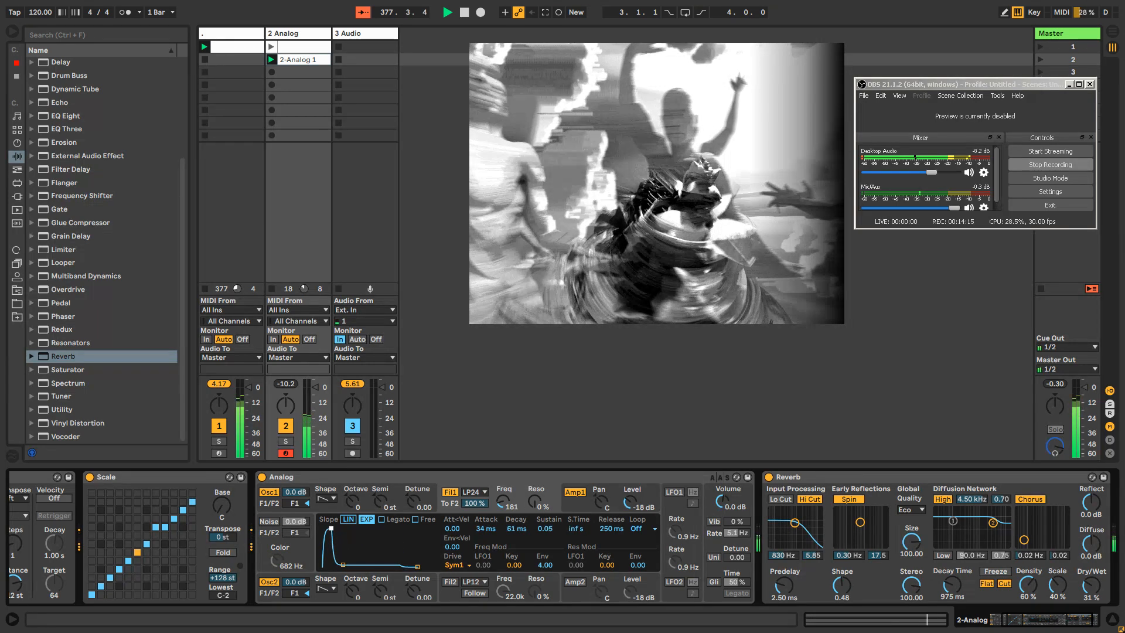
Step: Group the Scale device into a MIDI Effect Rack and duplicate its chain so the rack holds two Scale chains
drag(1055, 617, 1032, 617)
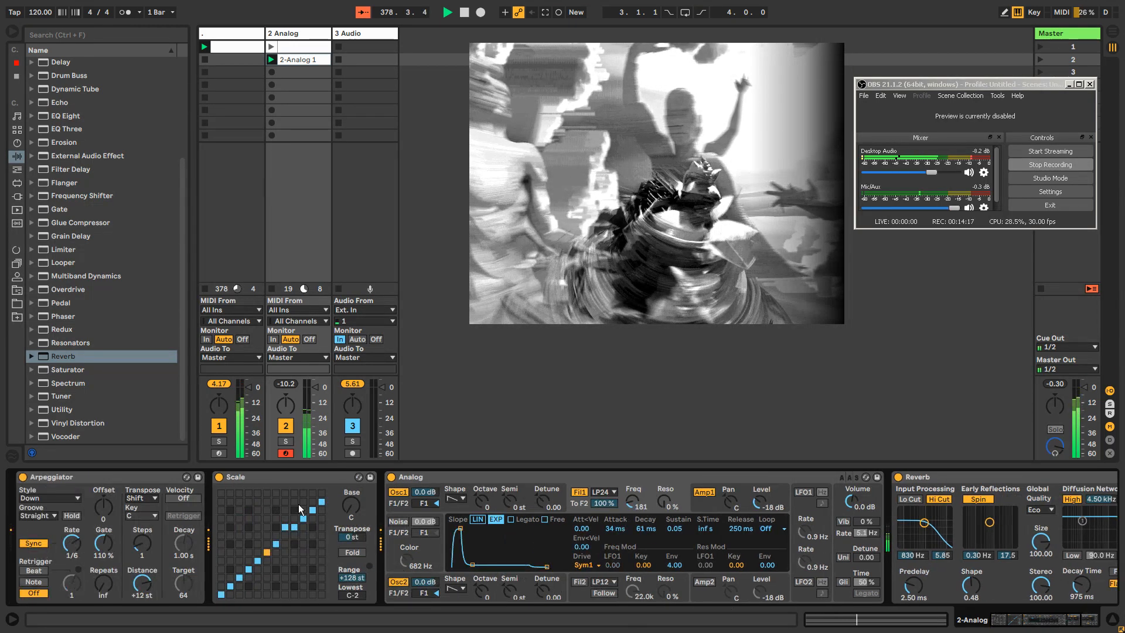
right_click(284, 477)
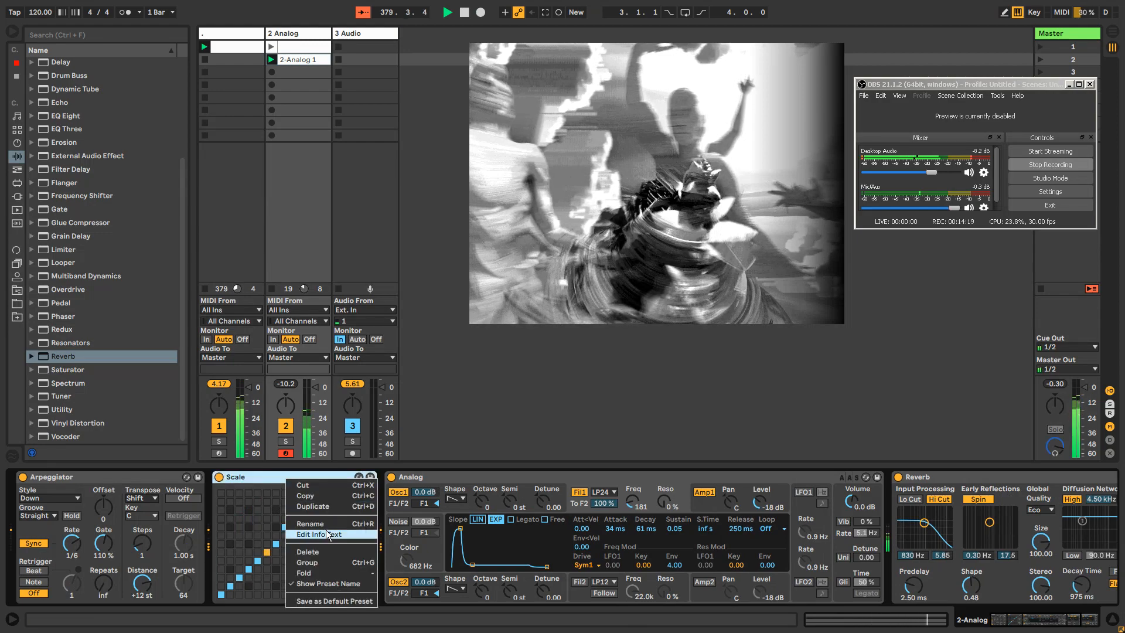
click(321, 561)
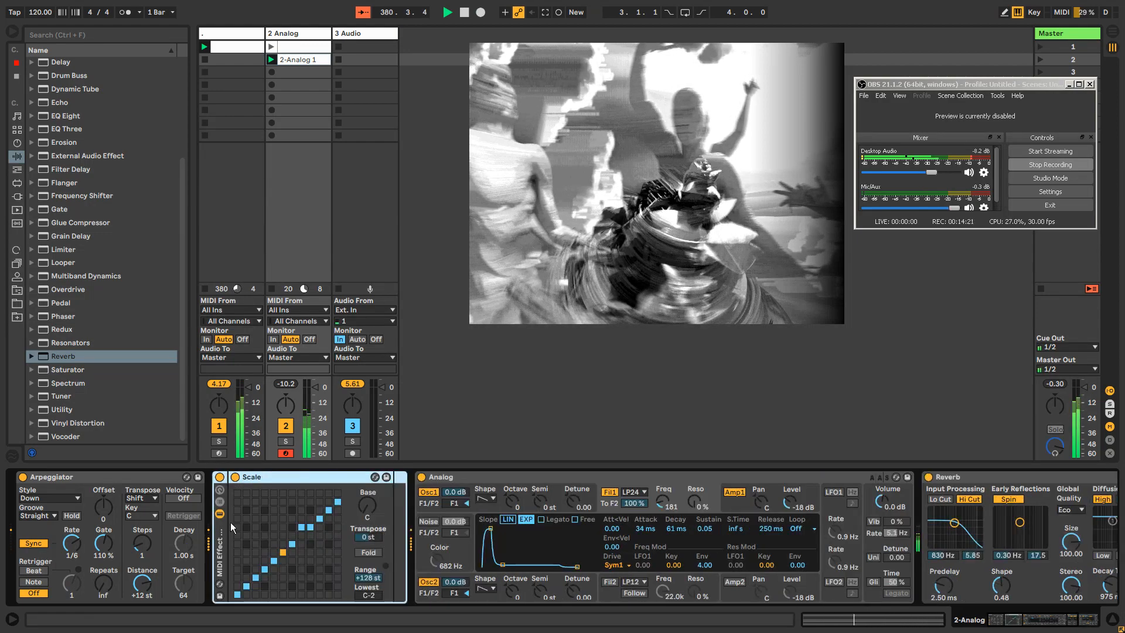
click(223, 503)
click(255, 512)
right_click(255, 512)
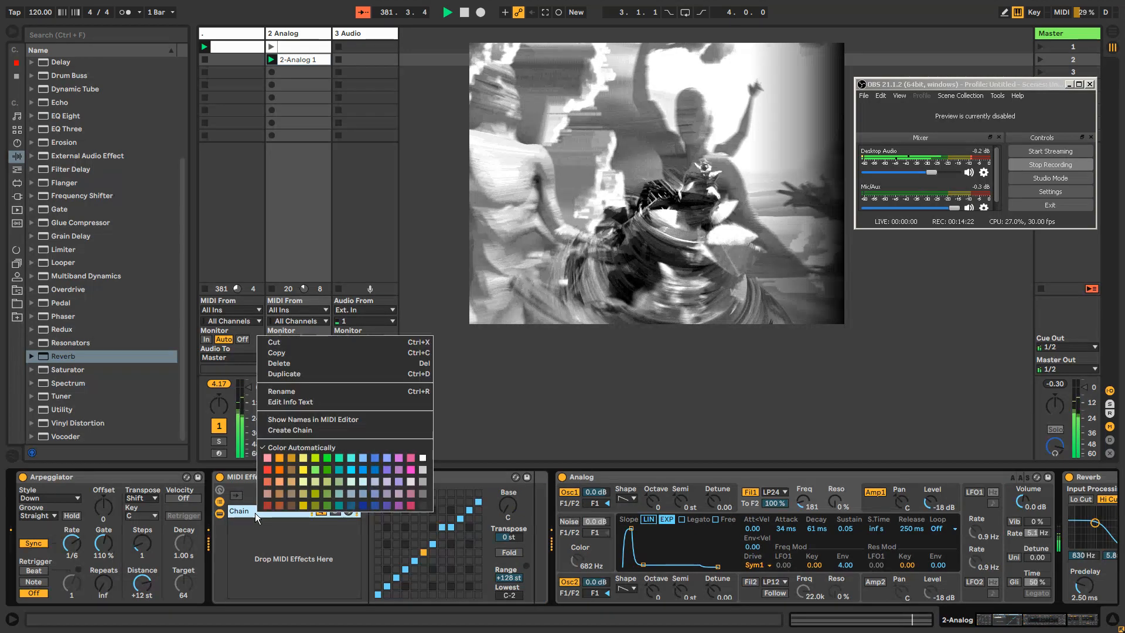
click(321, 430)
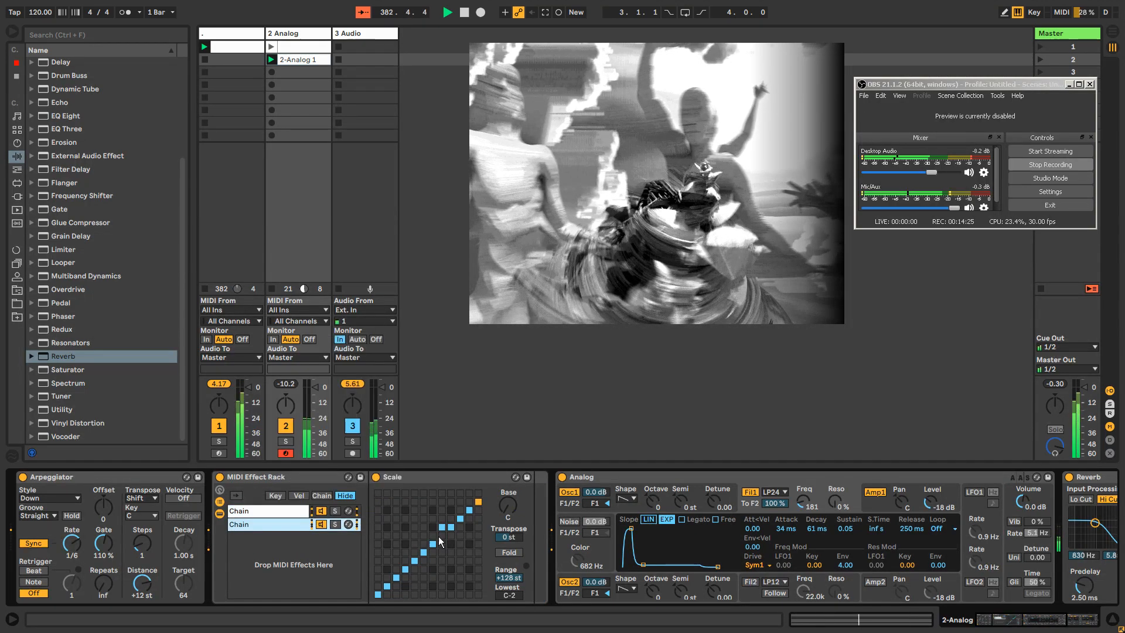
Step: Restore the G to G mapping in the first chain's Scale and solo that chain
click(319, 510)
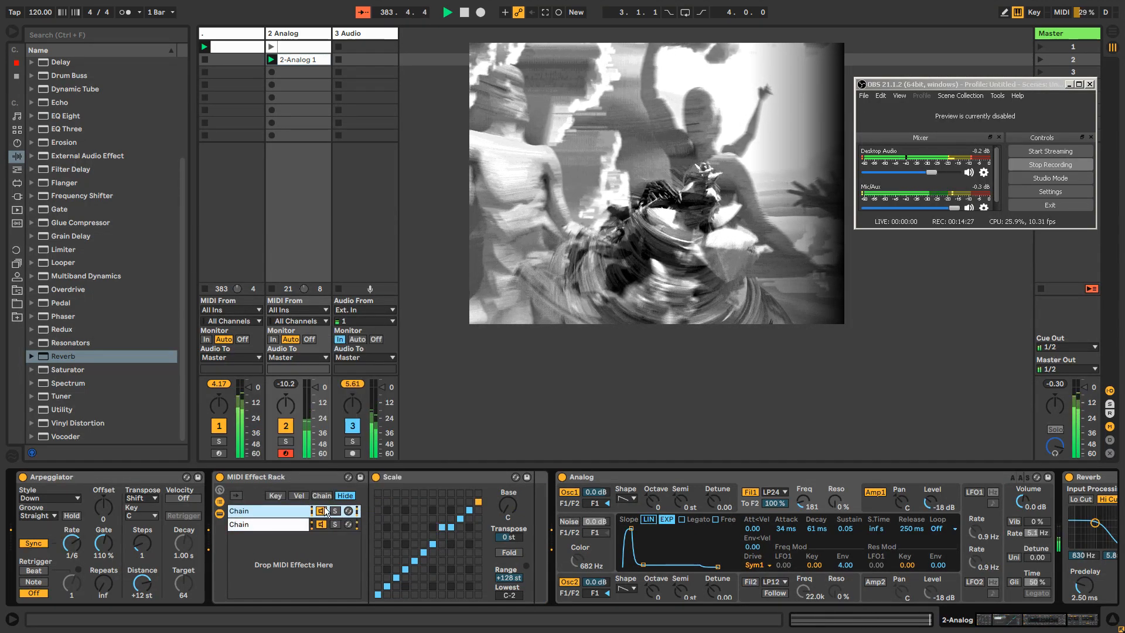
click(443, 536)
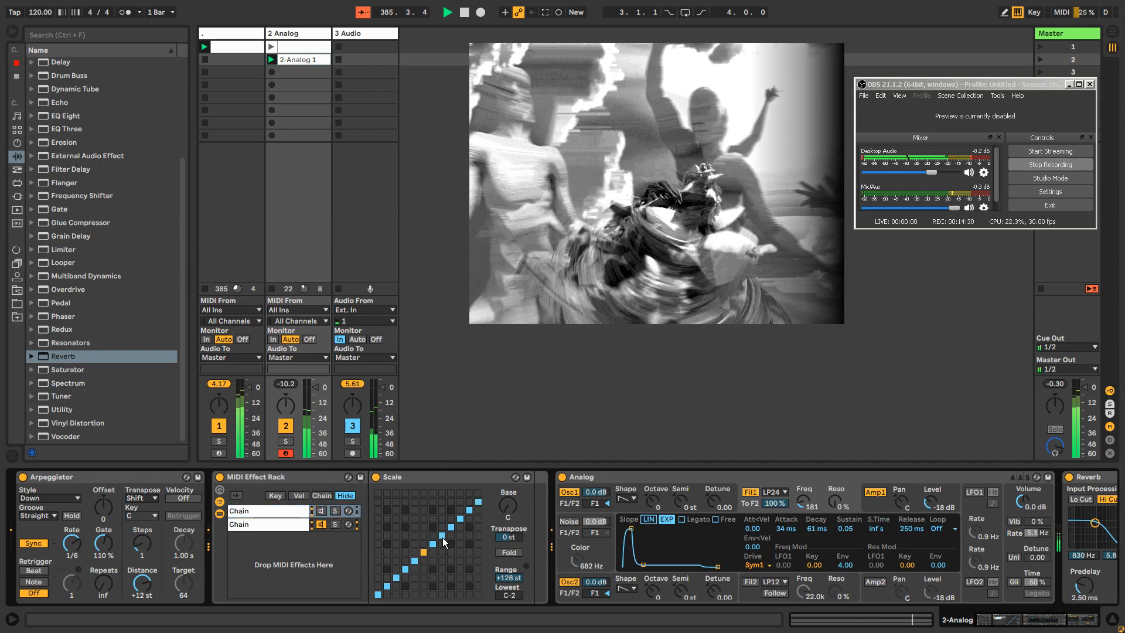
click(306, 509)
click(334, 511)
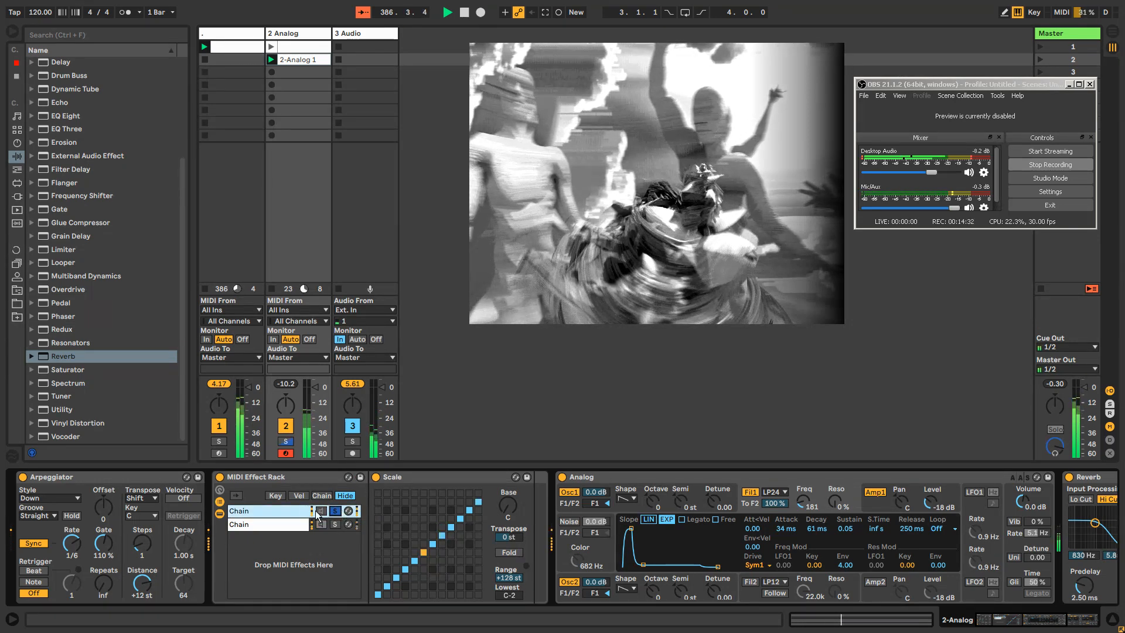
click(478, 511)
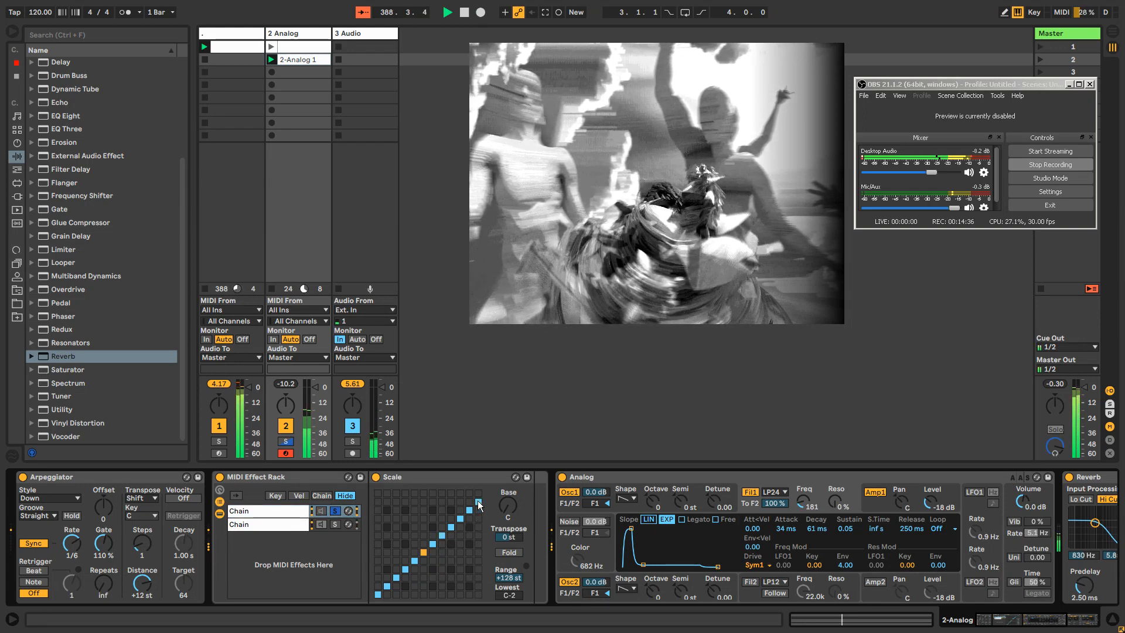
Step: Duplicate the second chain, map B up to C in the copy's Scale, and solo the second chain
click(258, 525)
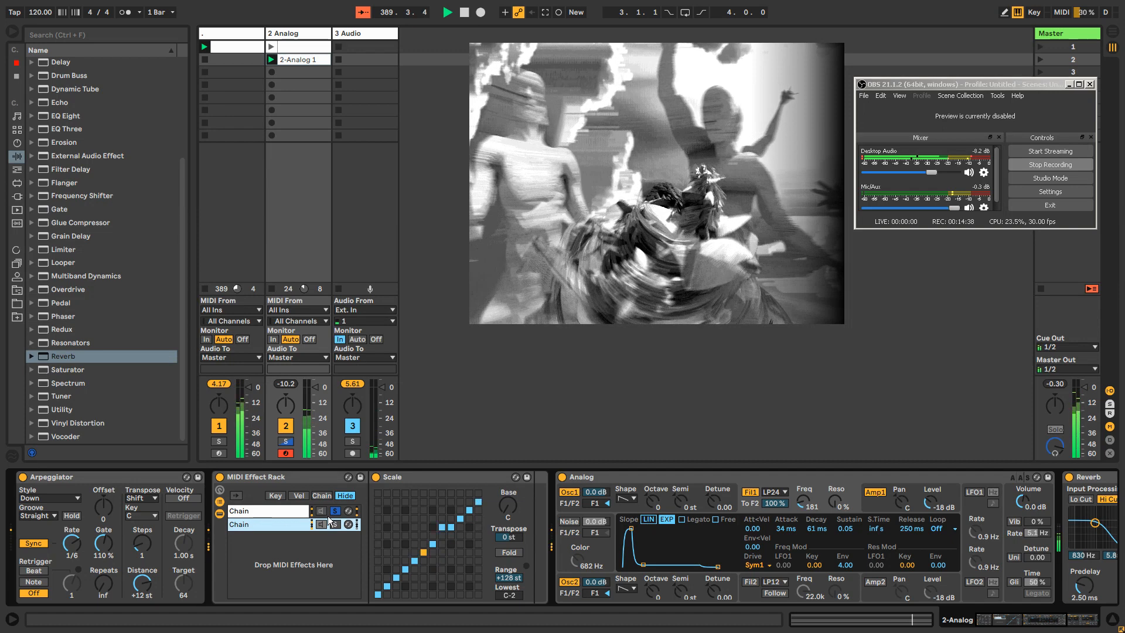
right_click(287, 523)
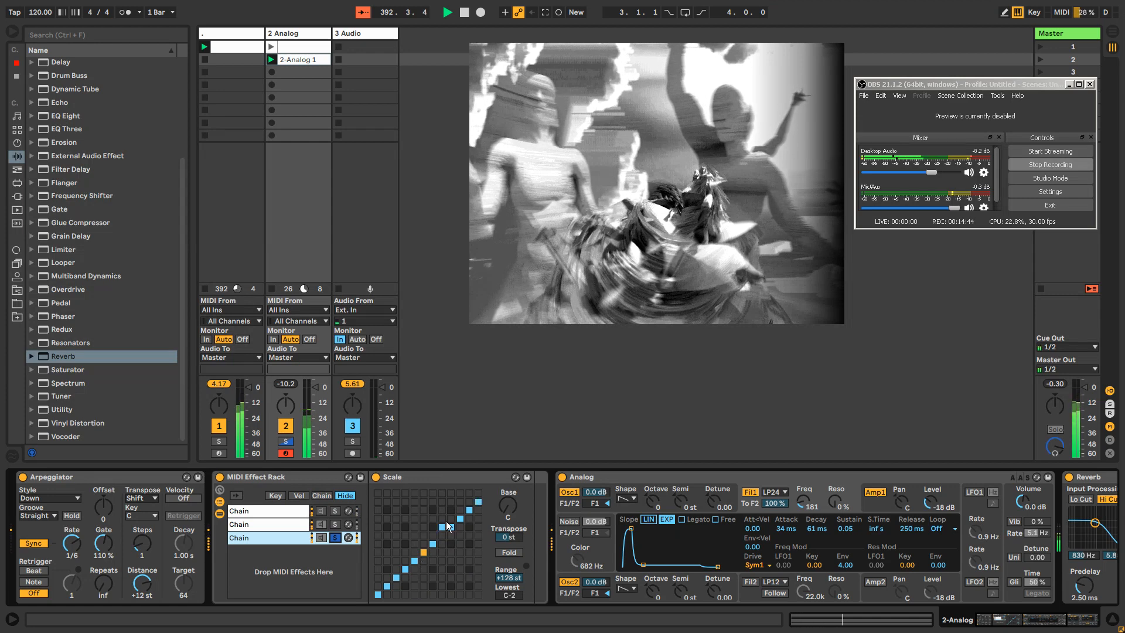
click(479, 493)
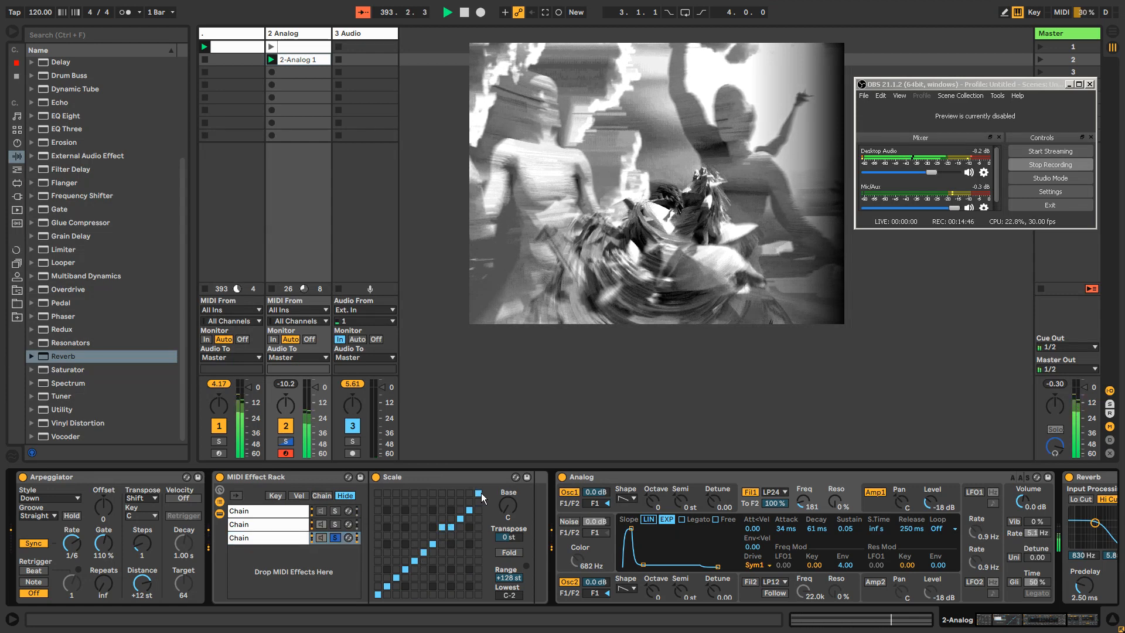
click(335, 523)
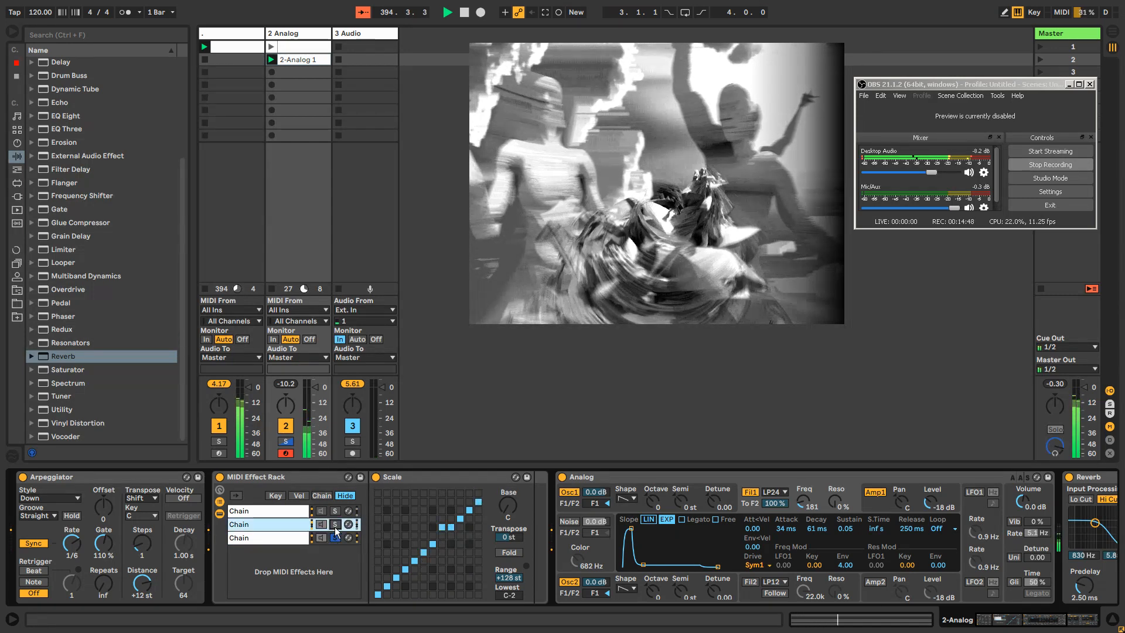
Step: Move the chain select zones of the rack's second and third chains to about 1 and 2
click(323, 496)
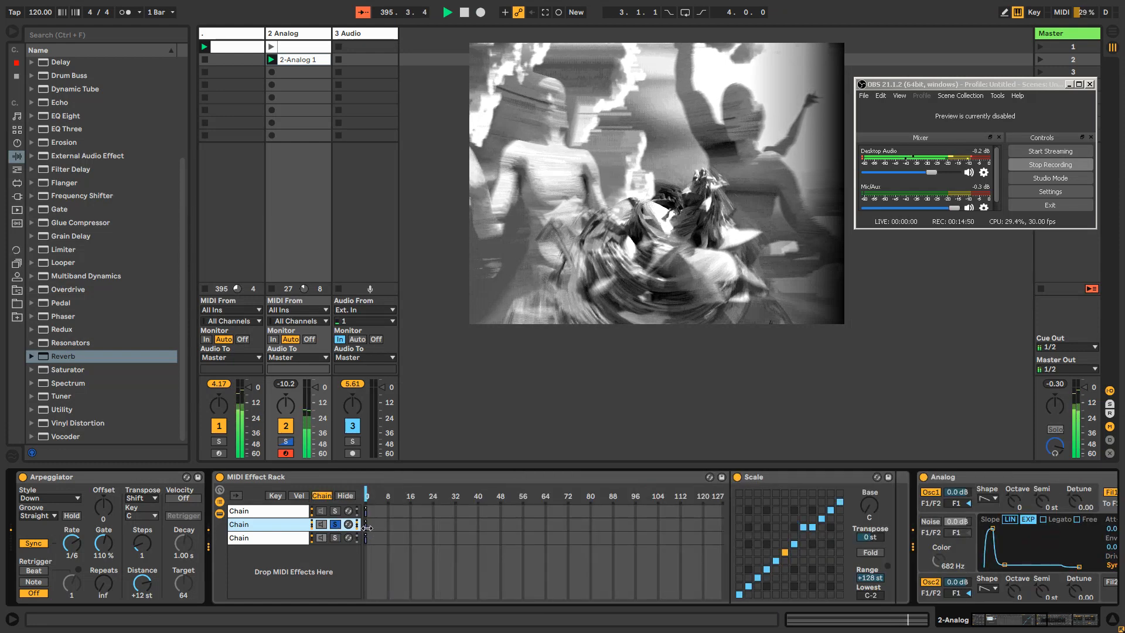
drag(366, 528, 371, 540)
click(385, 543)
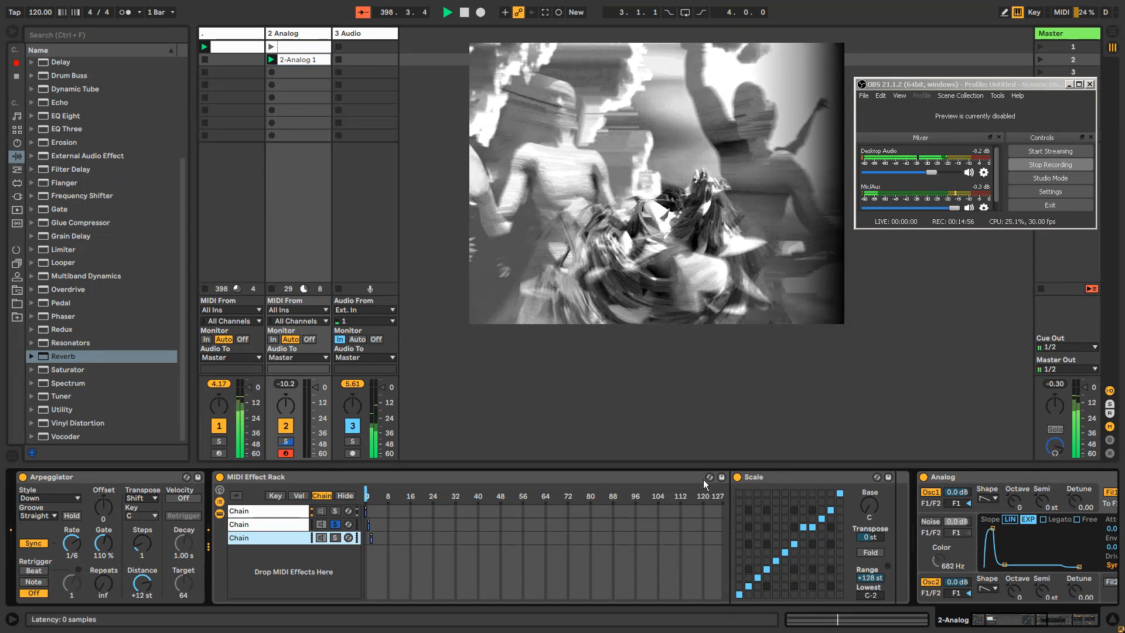
click(452, 483)
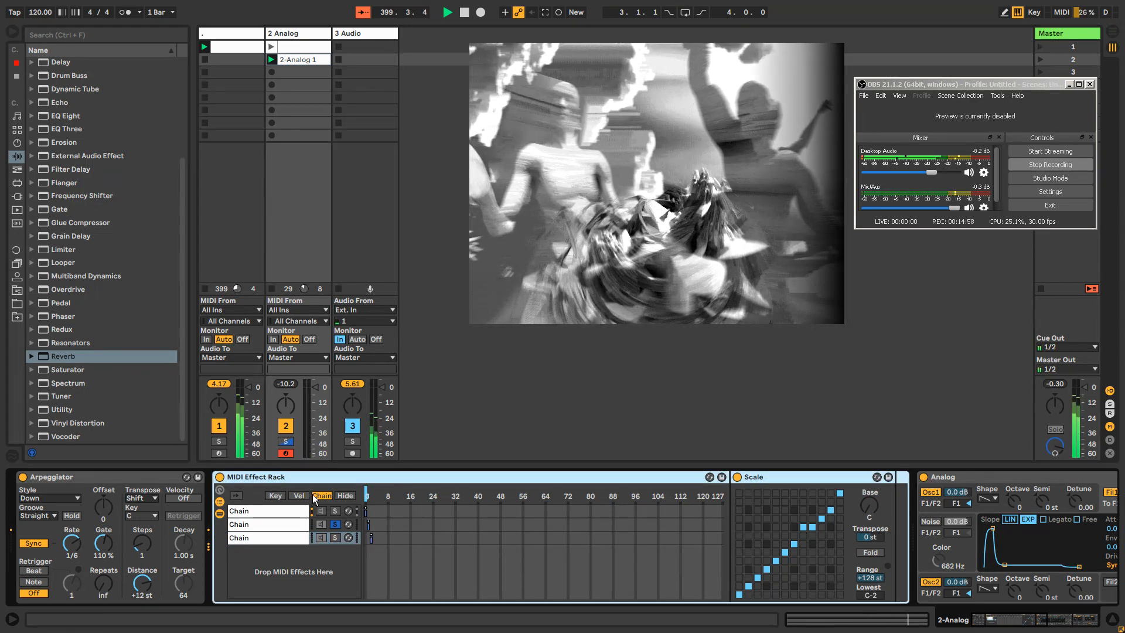
Step: Show the rack's macro controls, unsolo the second chain and reactivate the first one
click(220, 490)
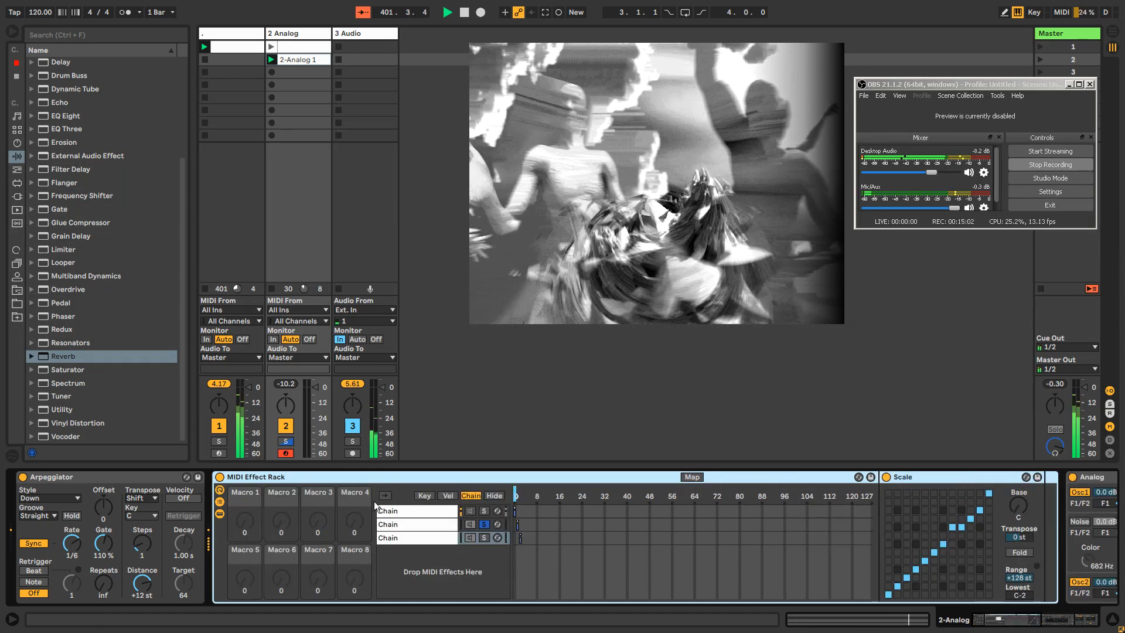
click(484, 524)
click(470, 511)
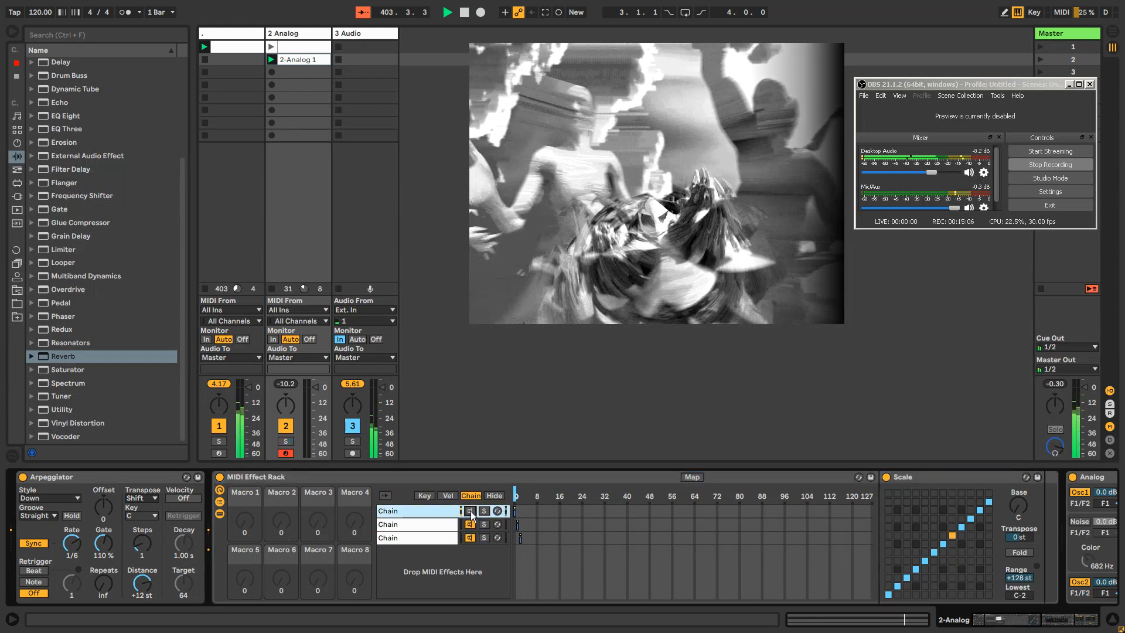
Step: Map the rack's Chain Selector to Macro 1 and turn that macro to 2
click(692, 476)
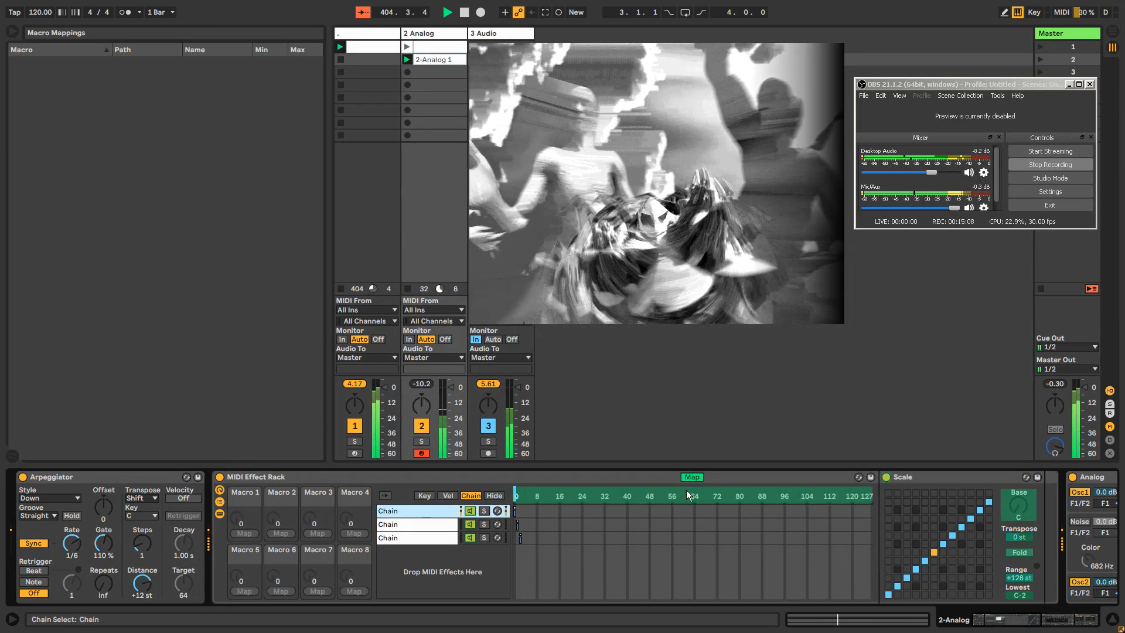
click(242, 532)
drag(238, 519, 239, 518)
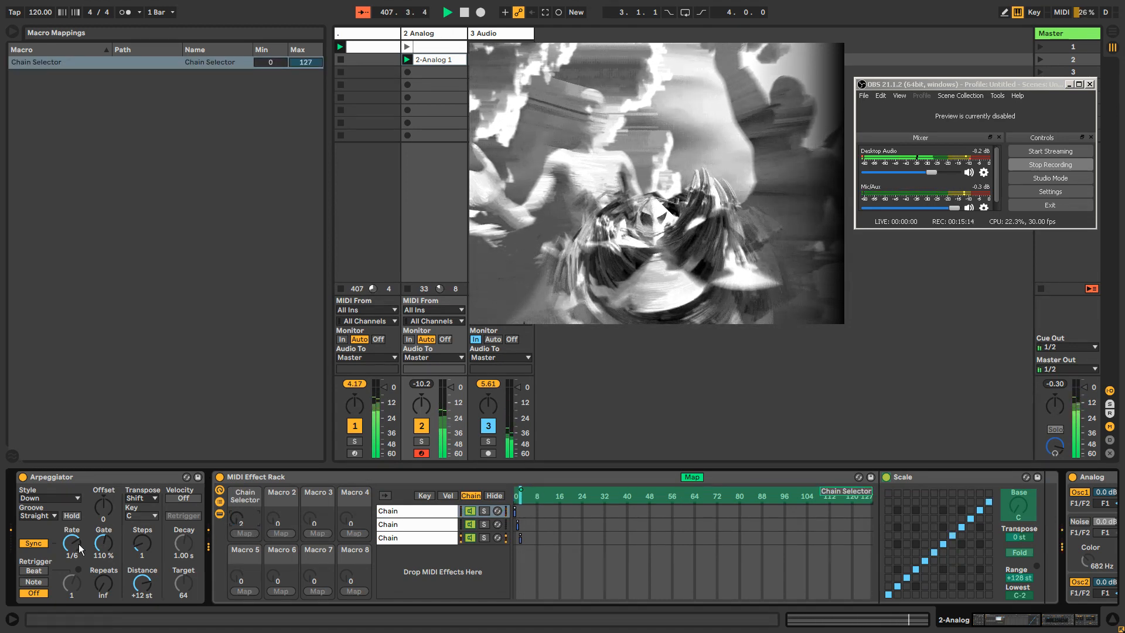
Step: Set the Arpeggiator's Rate to 1/32 and show its modulation envelope in the 2-Analog 1 clip
drag(80, 546, 79, 536)
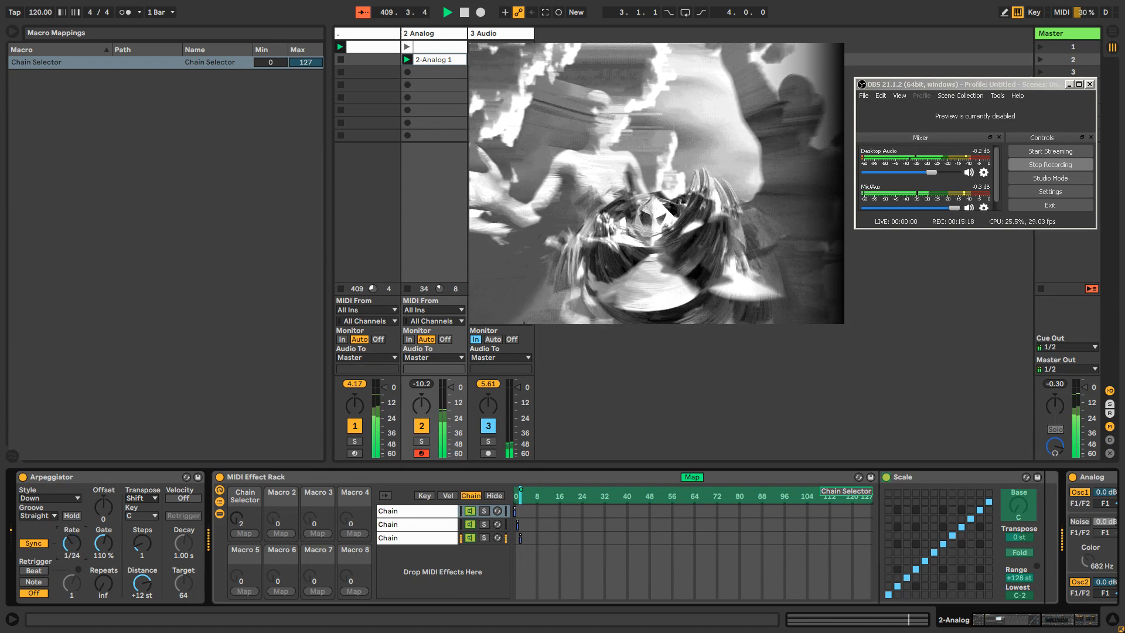
right_click(75, 545)
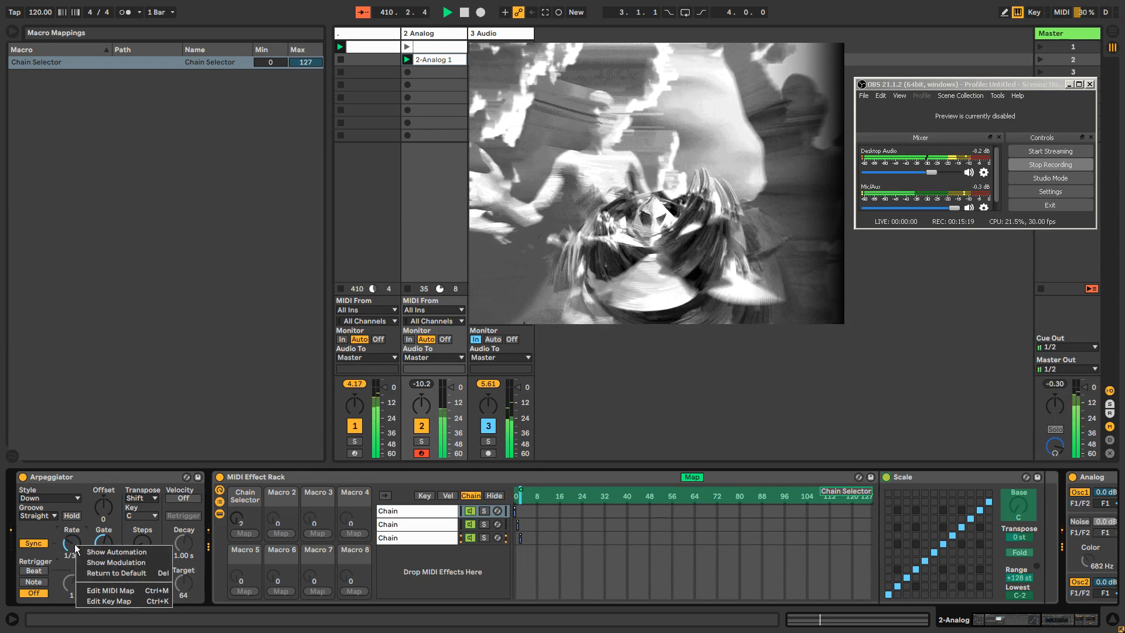
click(116, 562)
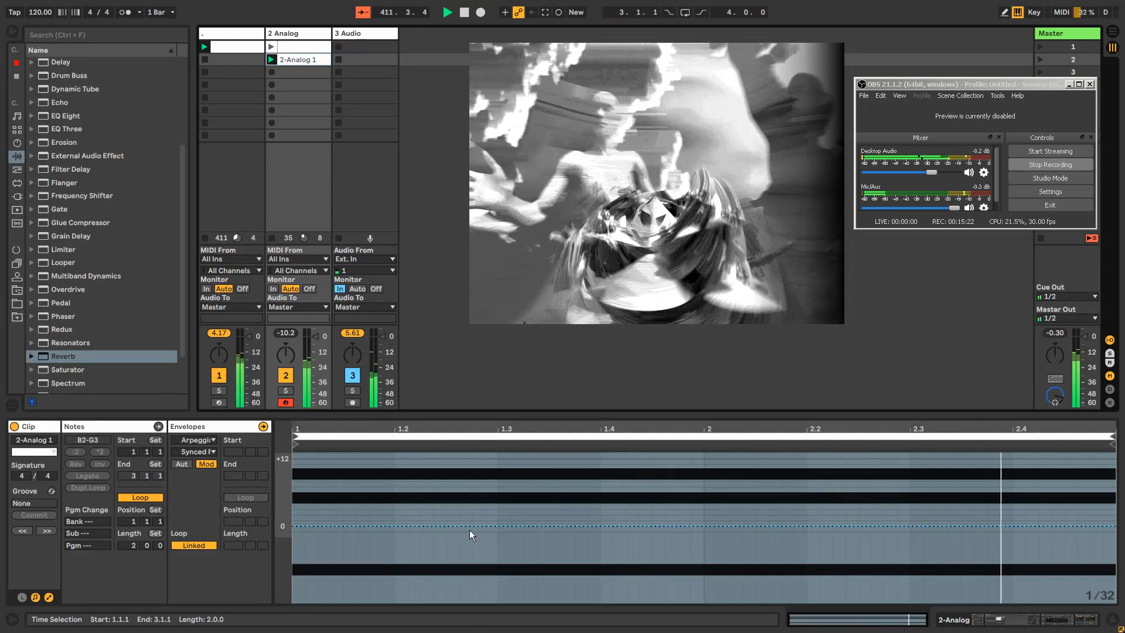
Step: Draw uneven stepped modulation for the arpeggiator rate, unlinking the envelope and extending it to a four-bar loop
key(b)
drag(375, 508, 407, 509)
drag(503, 499, 1103, 509)
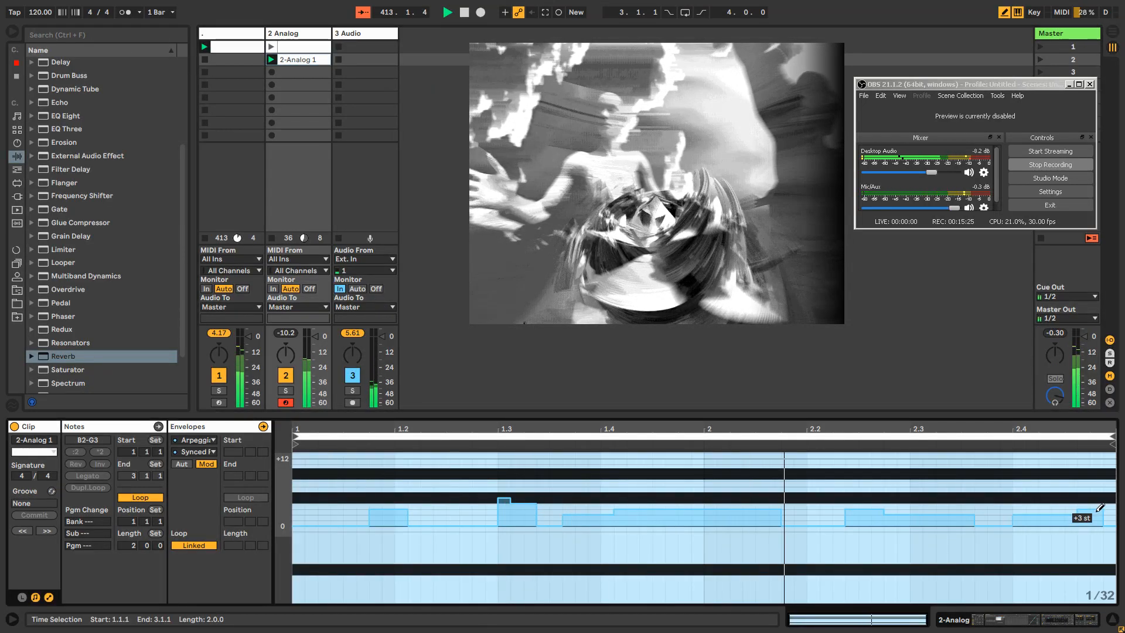
click(304, 510)
click(197, 544)
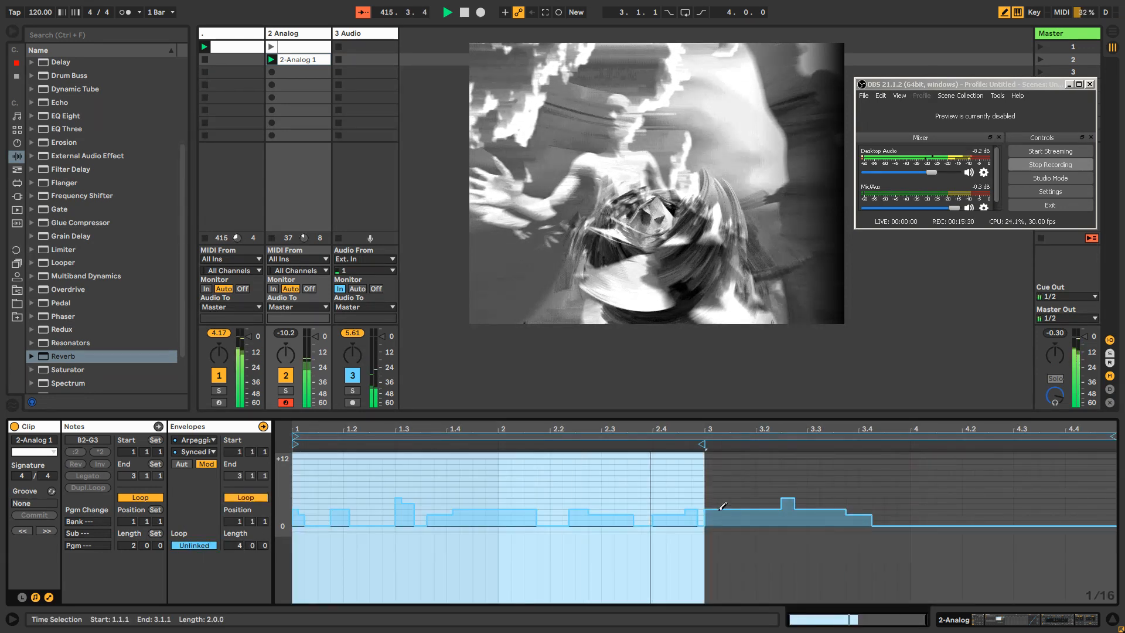
mouse_move(743, 519)
mouse_down()
mouse_move(904, 494)
mouse_move(1112, 498)
mouse_up()
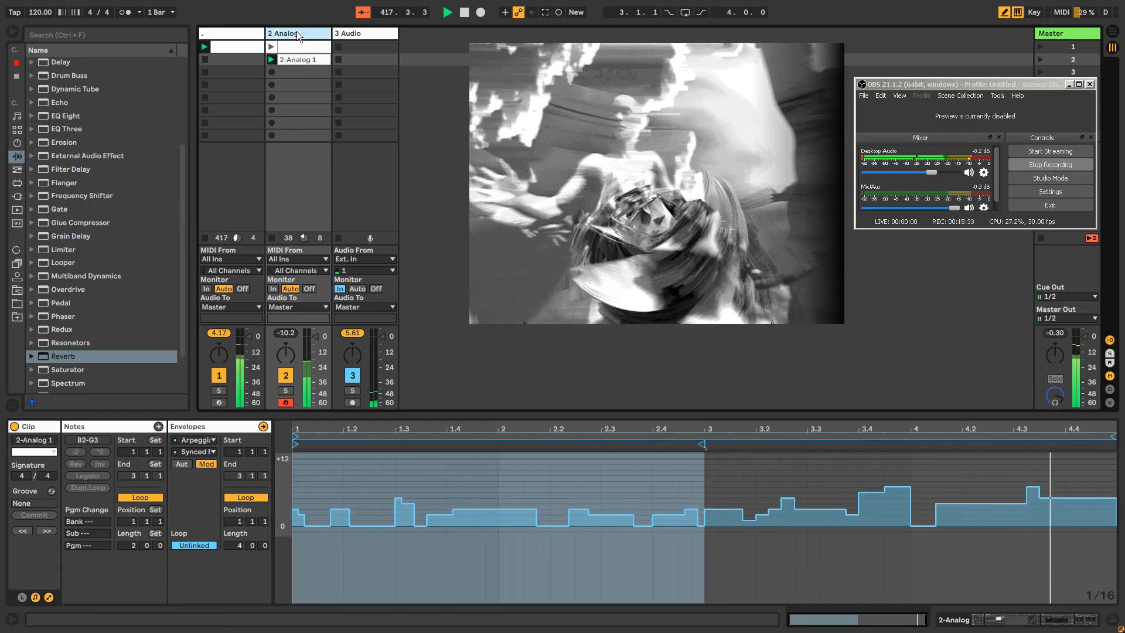
Step: Show the rack's Chain Selector macro modulation in the Analog clip and unlink its envelope with a loop length of 20 bars
double_click(296, 32)
right_click(248, 518)
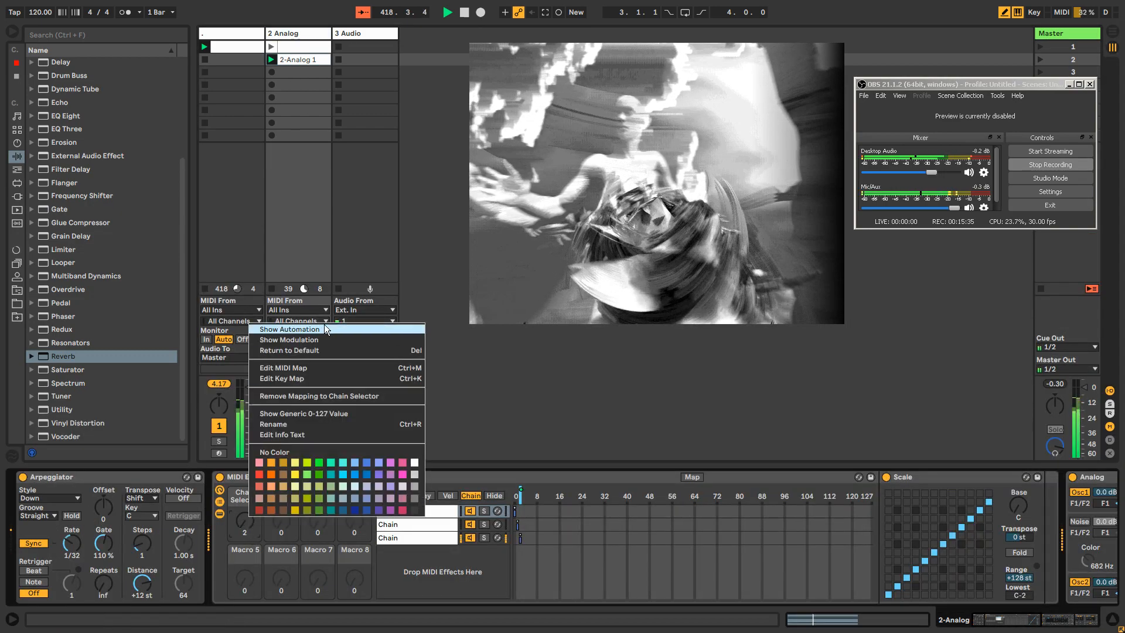
click(251, 519)
right_click(251, 518)
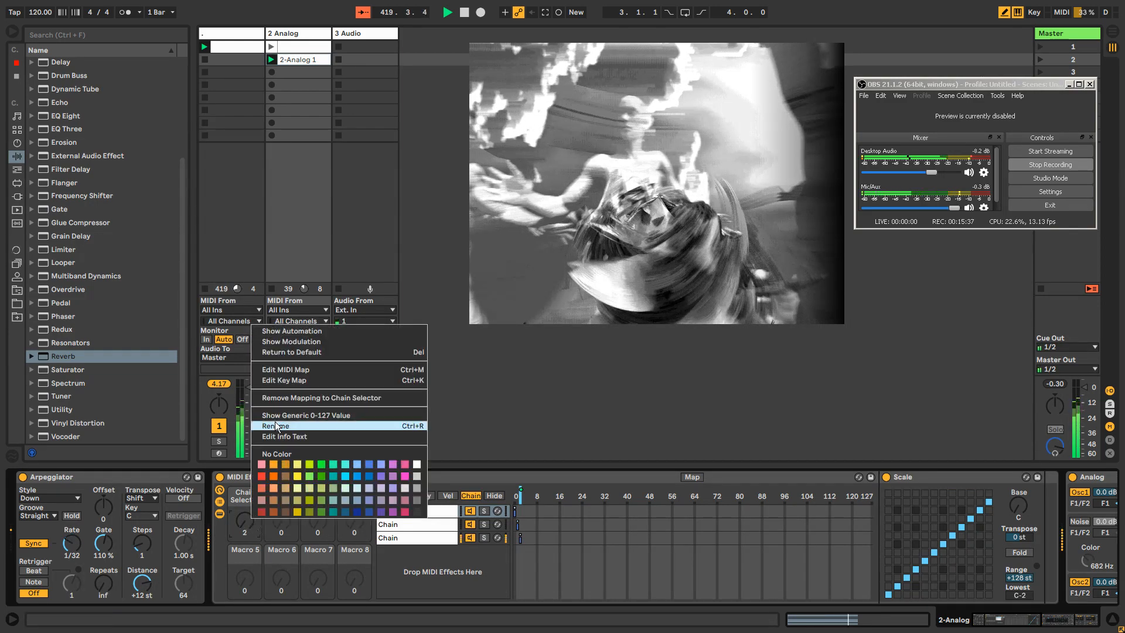
click(291, 340)
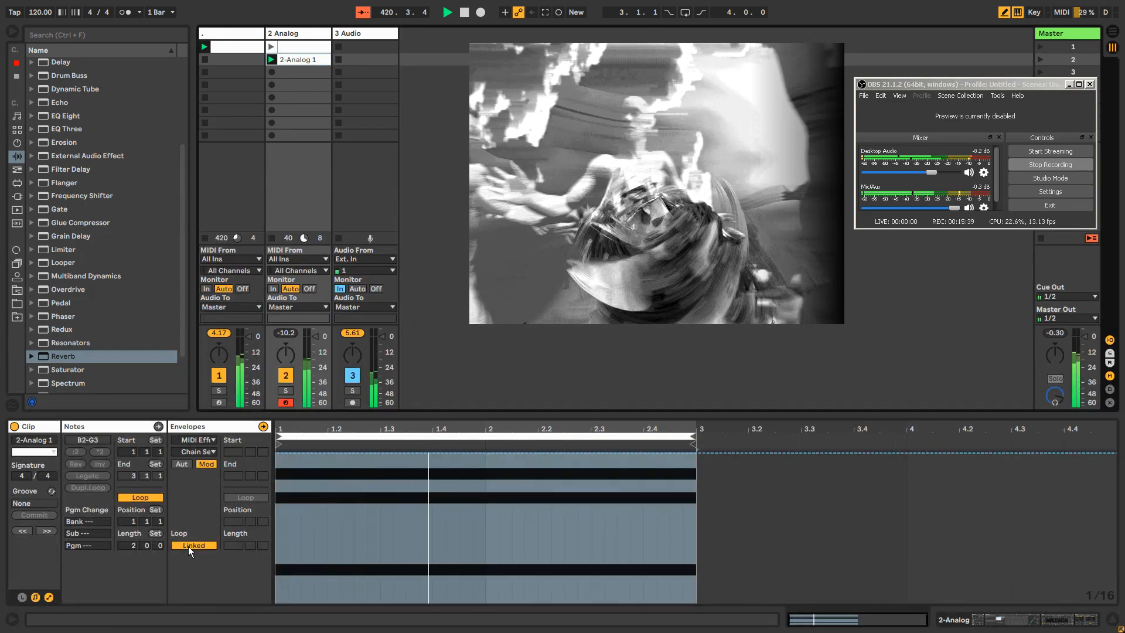
click(188, 546)
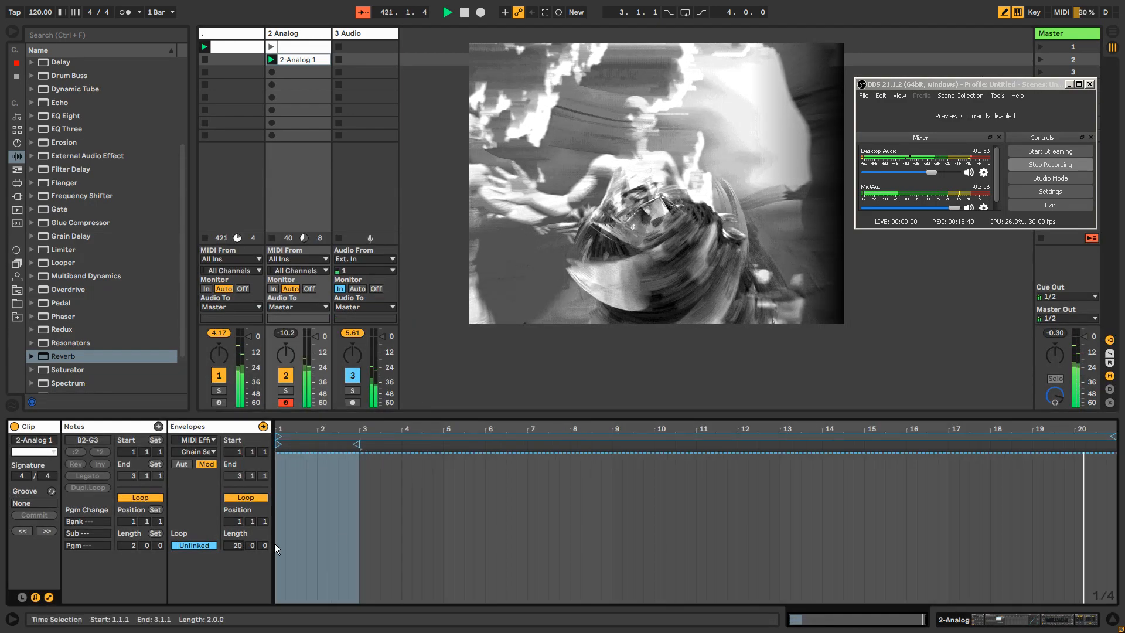
Step: Widen the grid to 2/1 and draw two-bar Chain Selector modulation steps varying between 0%, about 60% and 100% over the 20-bar loop
click(431, 528)
key(ctrl+2)
key(ctrl+2)
click(396, 530)
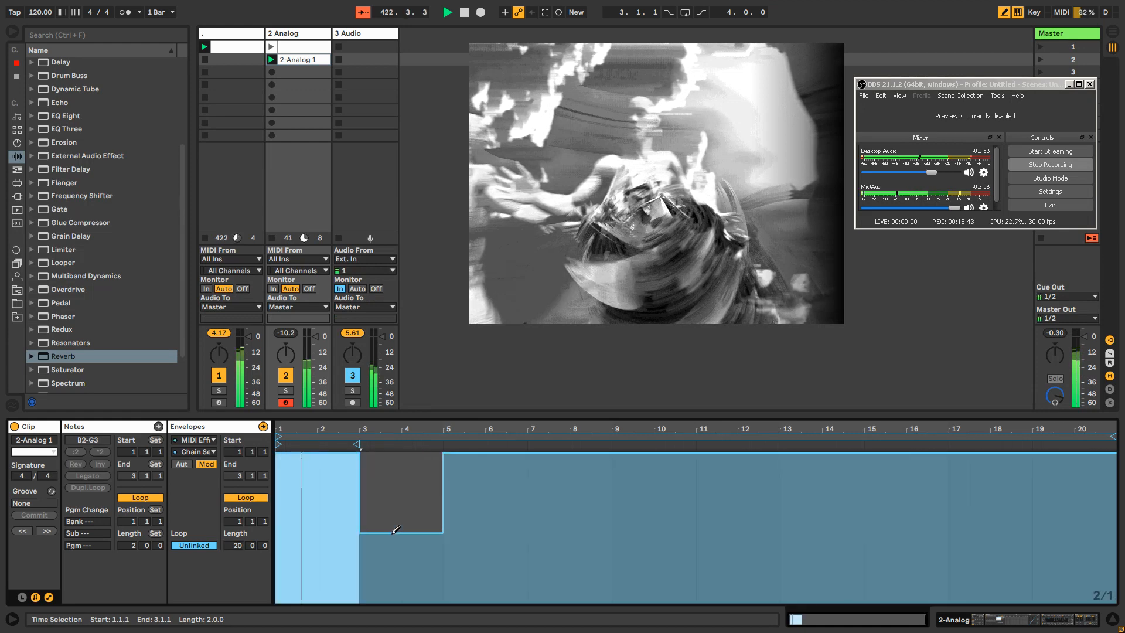
click(402, 562)
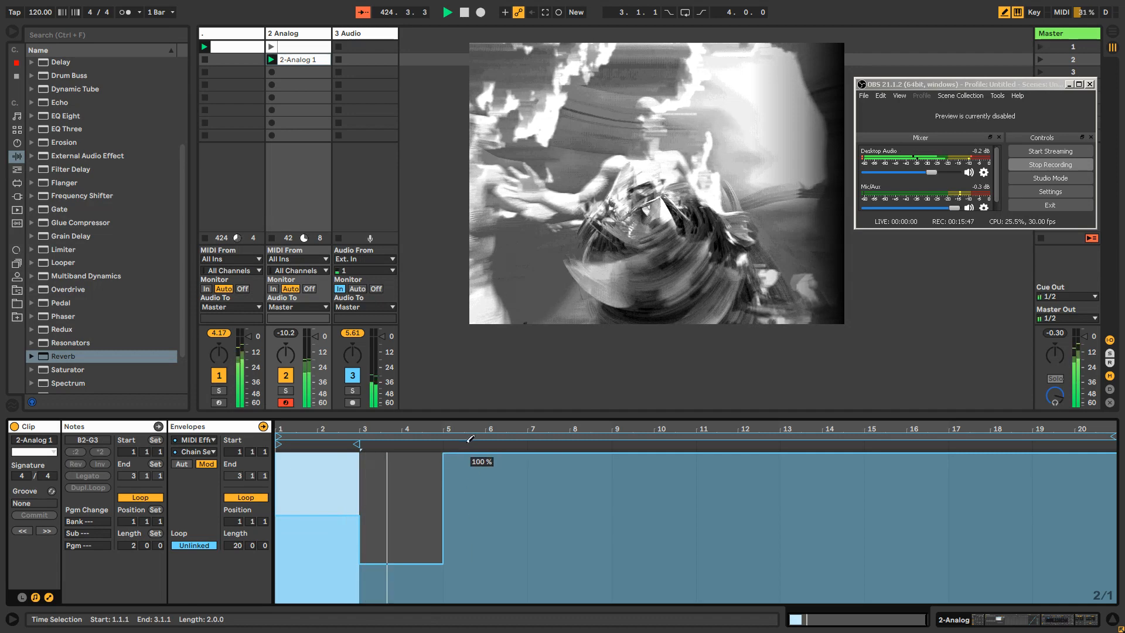
click(389, 596)
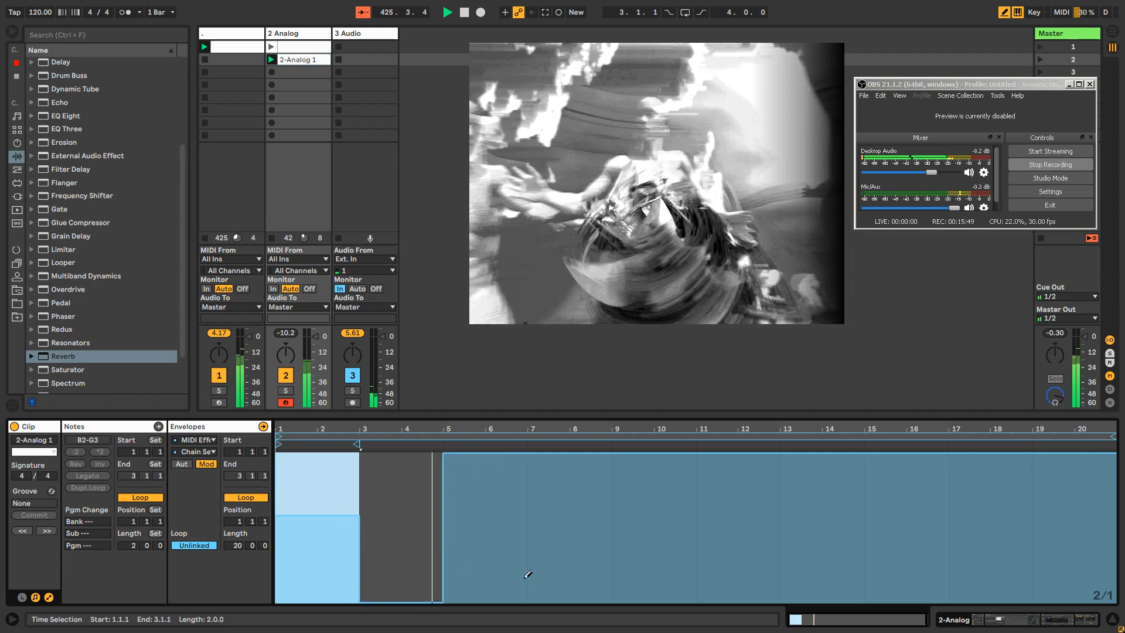
click(525, 513)
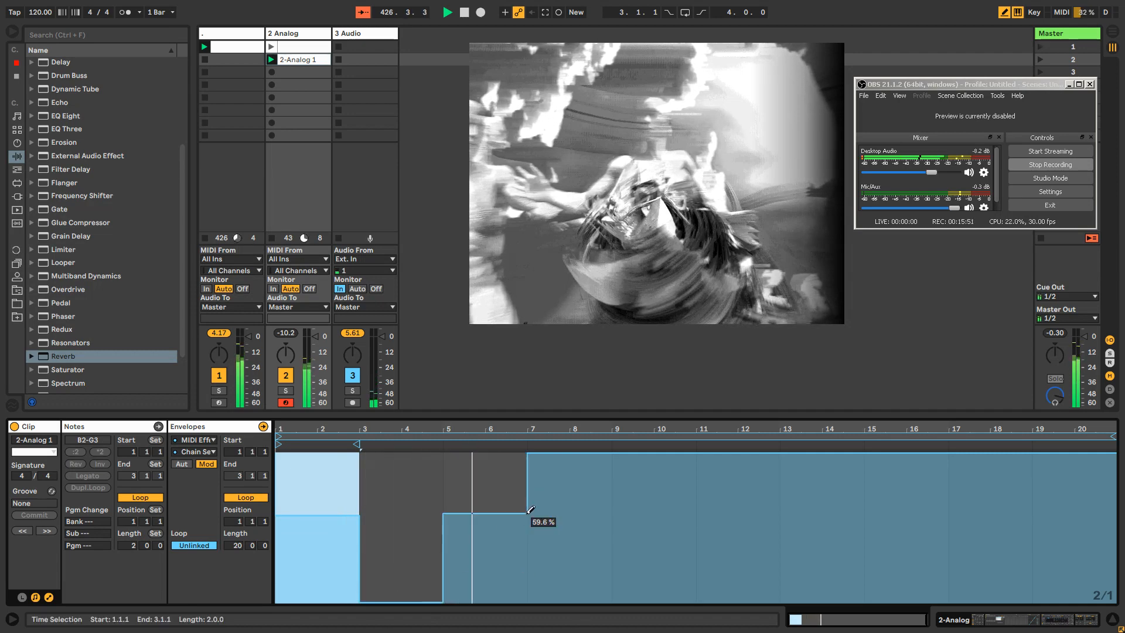
click(653, 521)
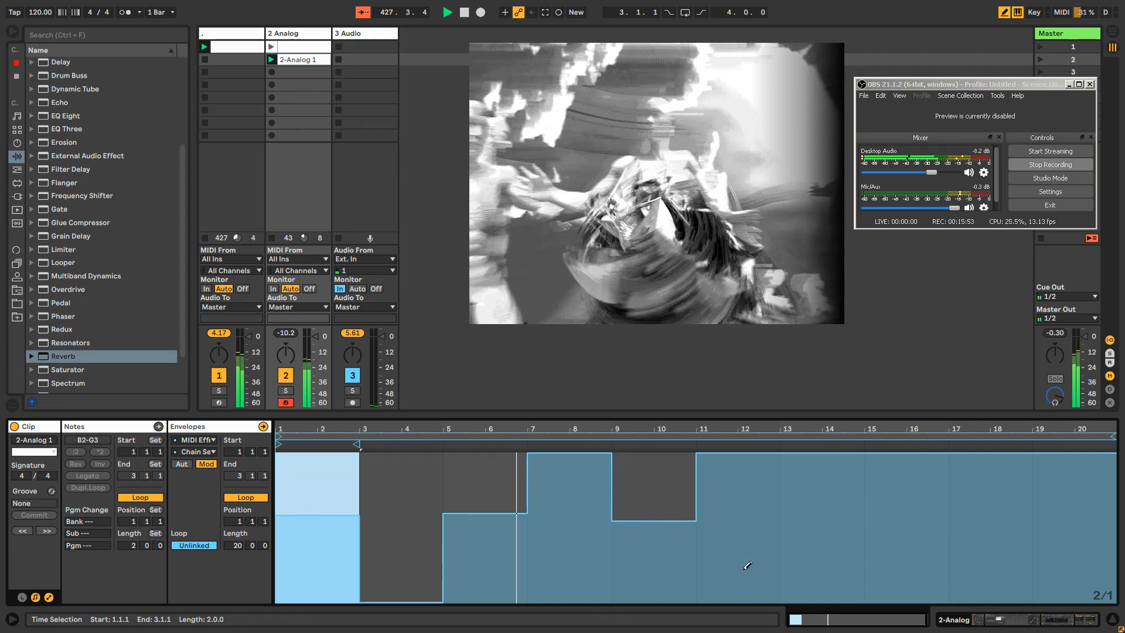
click(737, 597)
click(858, 512)
click(991, 599)
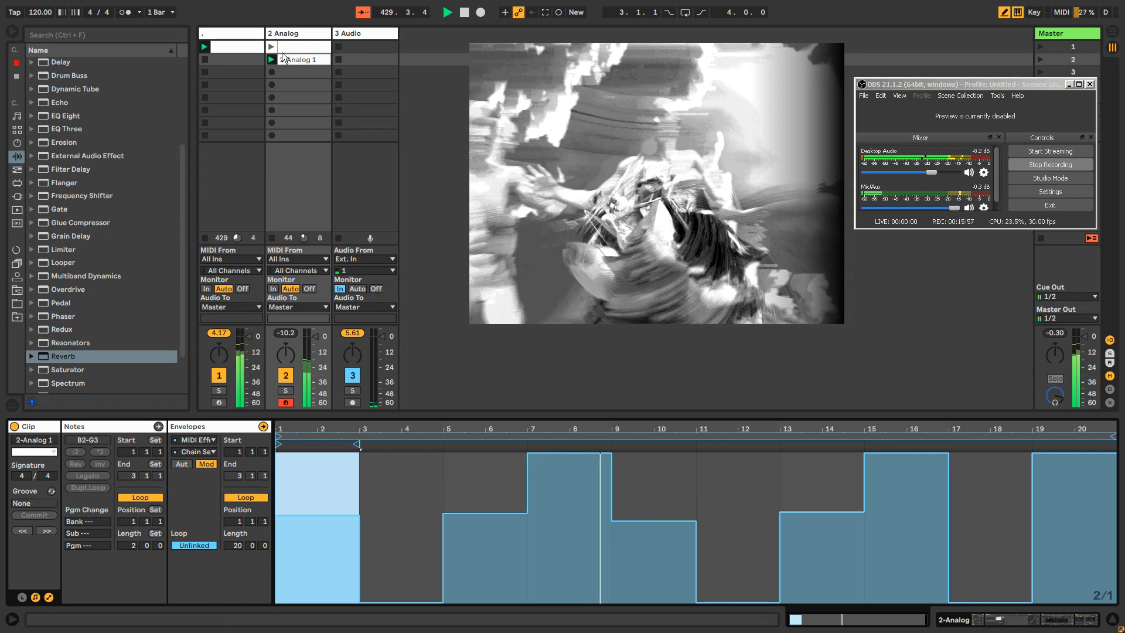
Step: Collapse the MIDI Effect Rack to its macros and set the Analog filter envelope's attack to about 263 ms
double_click(286, 34)
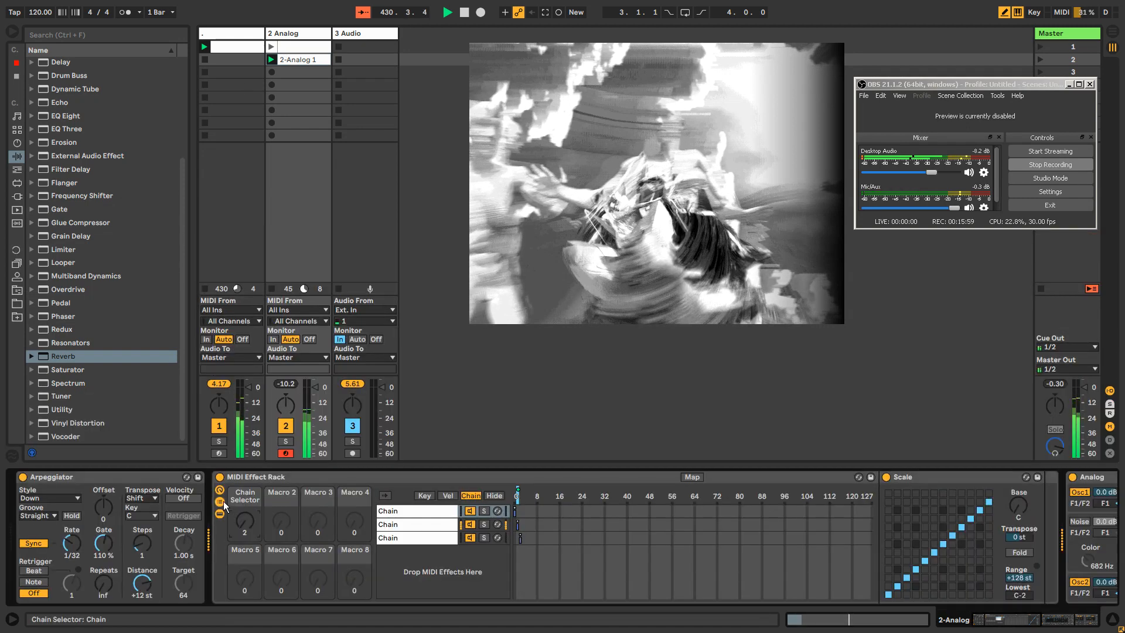
click(223, 501)
mouse_move(470, 531)
mouse_down()
mouse_move(490, 527)
mouse_move(470, 529)
mouse_up()
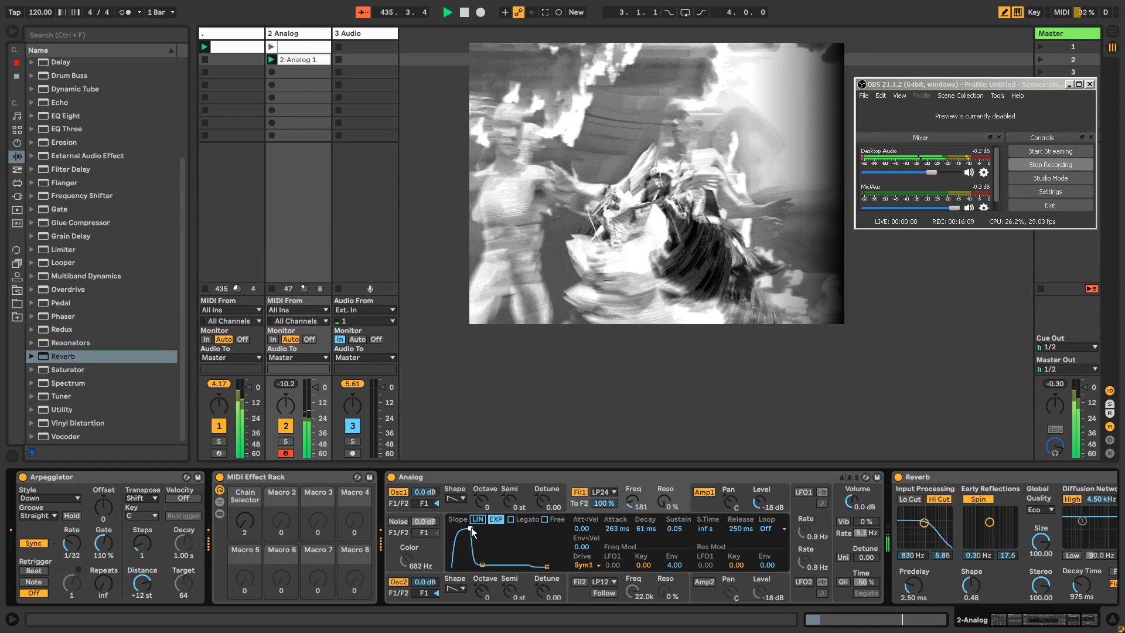
Step: Show the filter envelope attack's automation in the Analog clip and unlink it with a loop length of 10.3.2
right_click(617, 528)
click(638, 534)
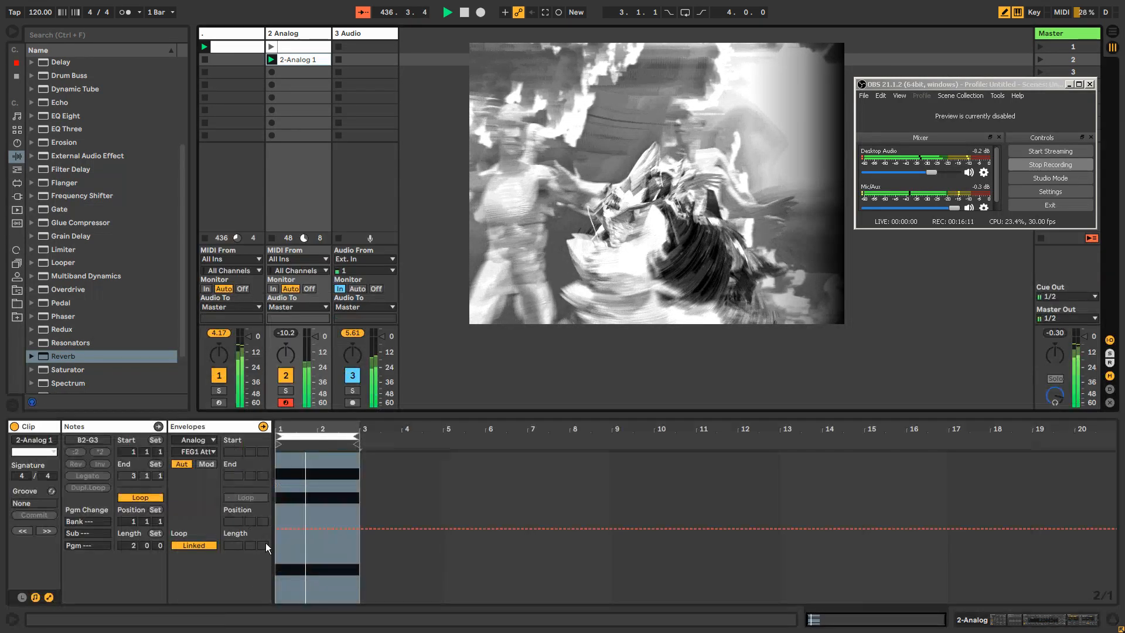
click(180, 546)
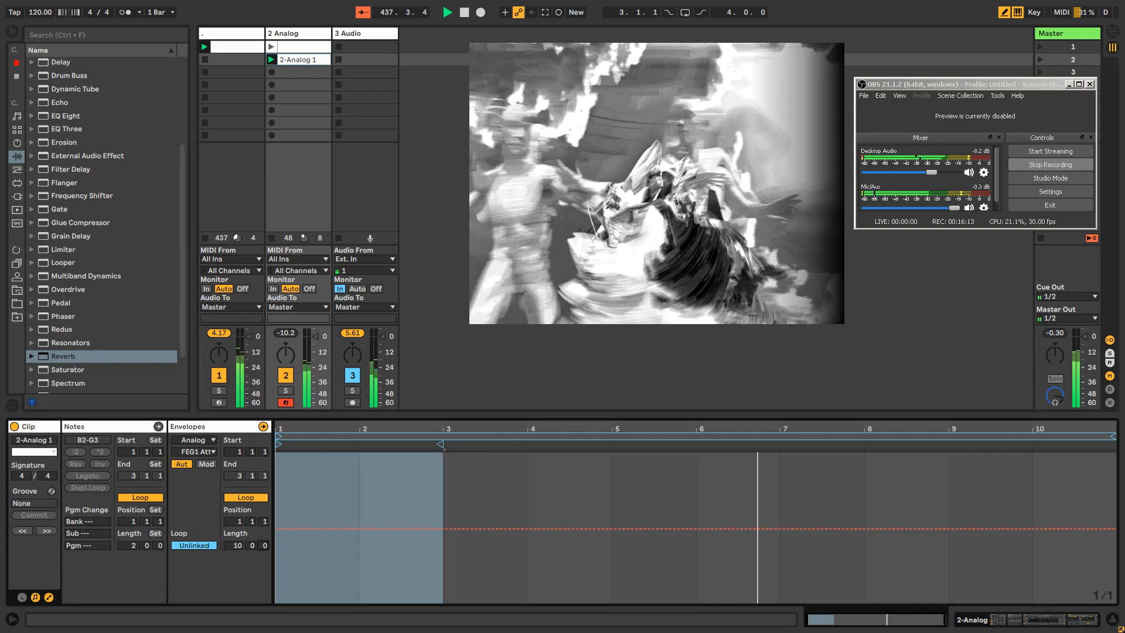
drag(264, 545, 264, 522)
Step: Record continuous up-and-down changes of the Analog filter envelope's attack as automation in the playing clip
click(293, 35)
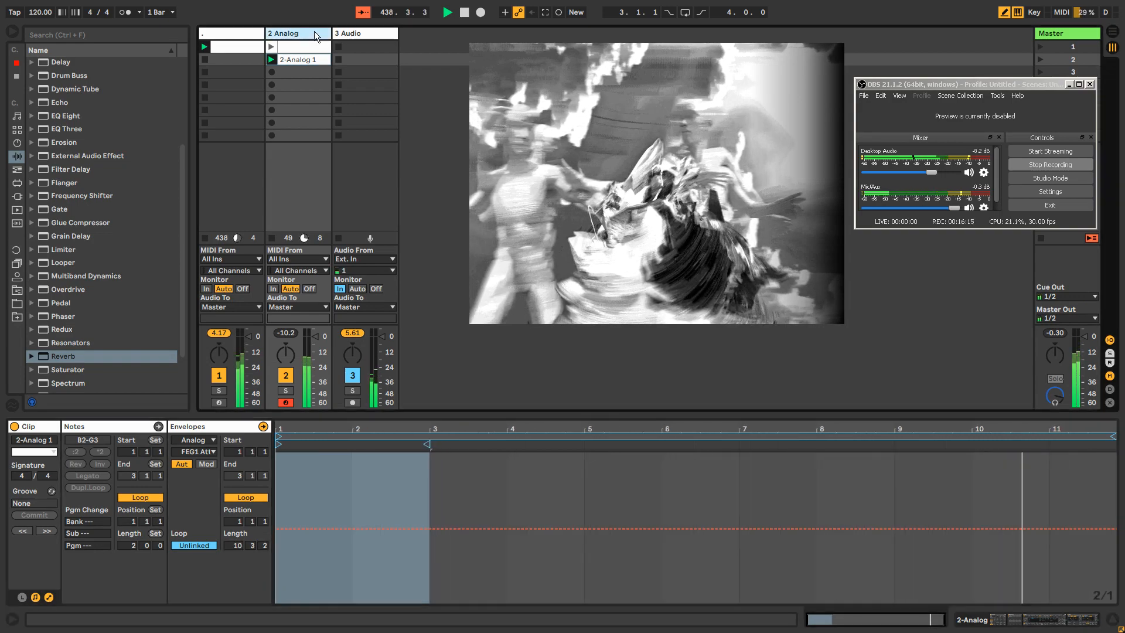
click(559, 12)
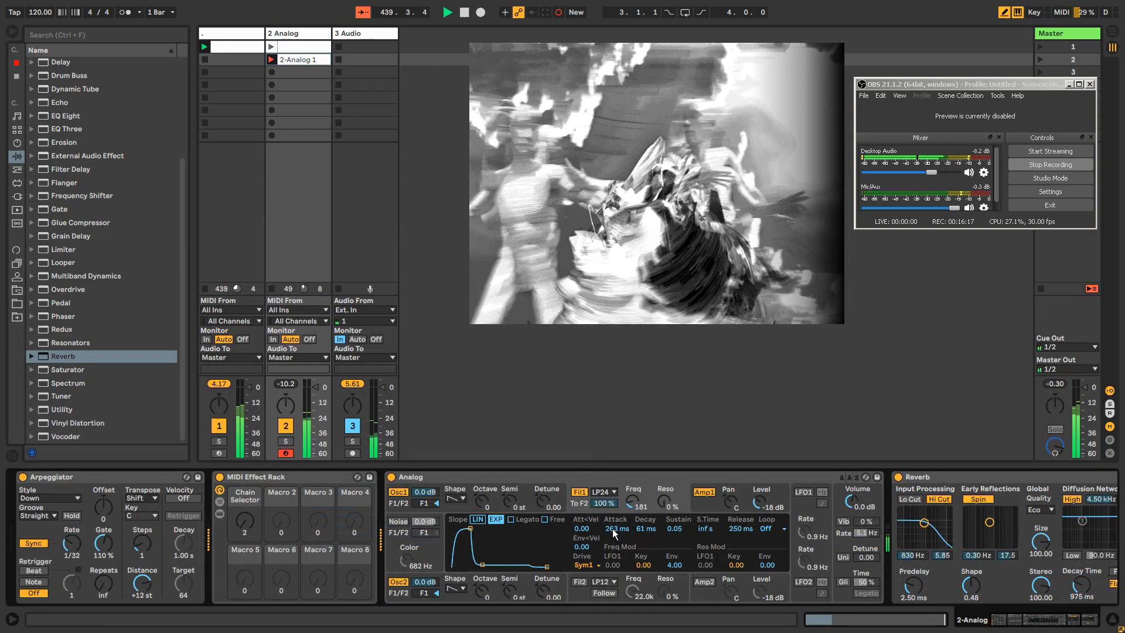
mouse_move(612, 528)
mouse_down()
mouse_move(612, 503)
mouse_move(612, 529)
mouse_up()
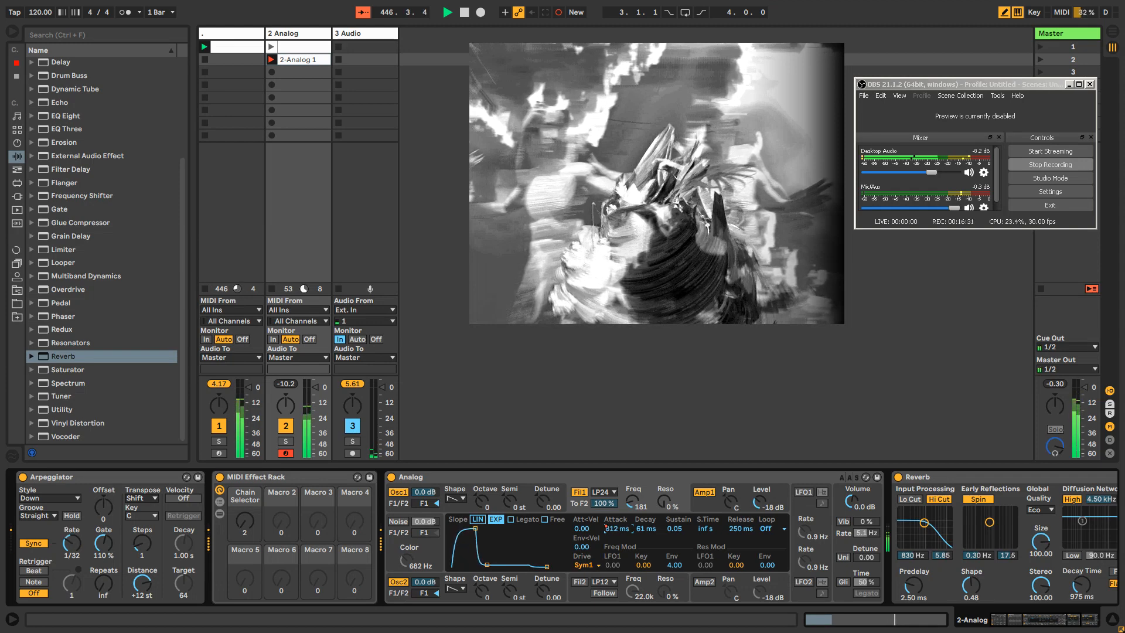
drag(613, 530, 612, 529)
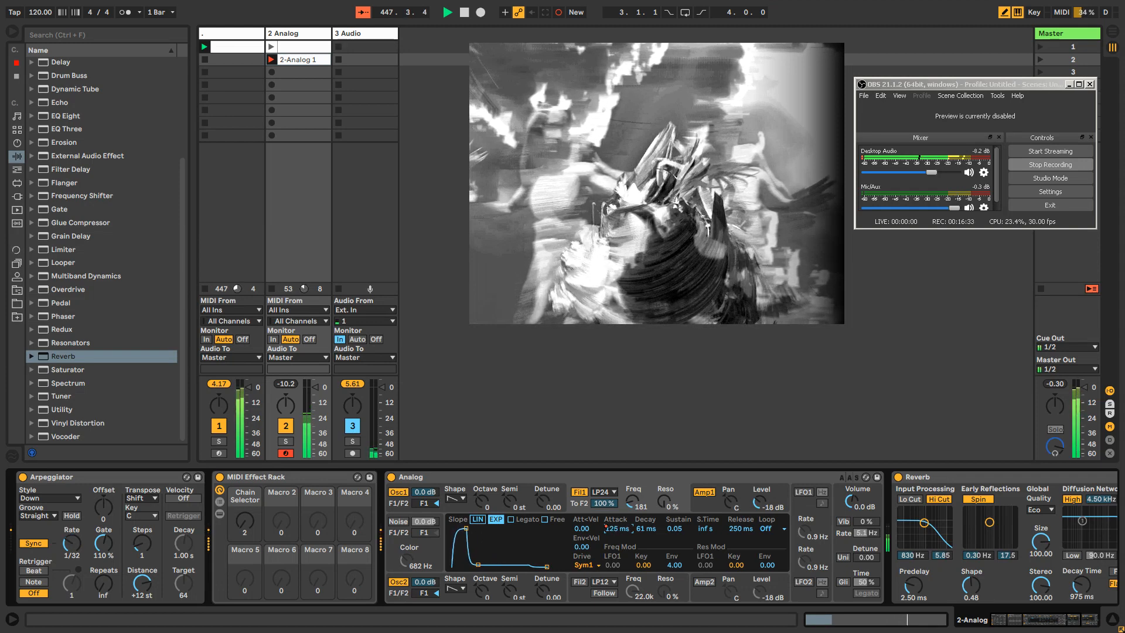
drag(613, 529, 613, 527)
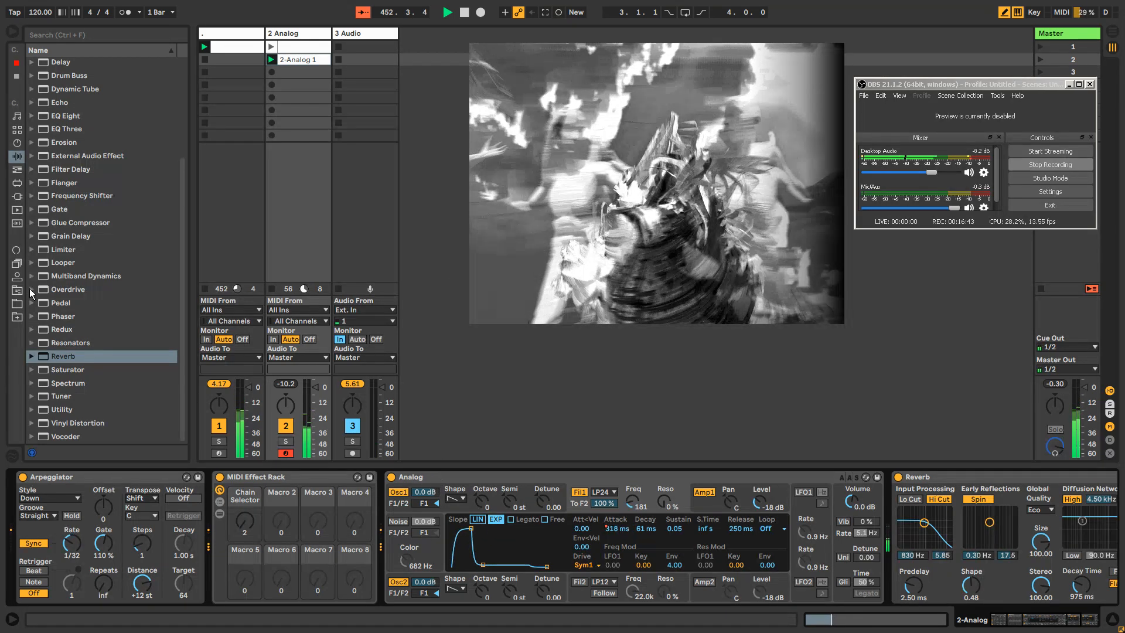
Step: Try the Random Once and Thumb UpDown arpeggiator styles and settle on Converge
drag(124, 537, 124, 516)
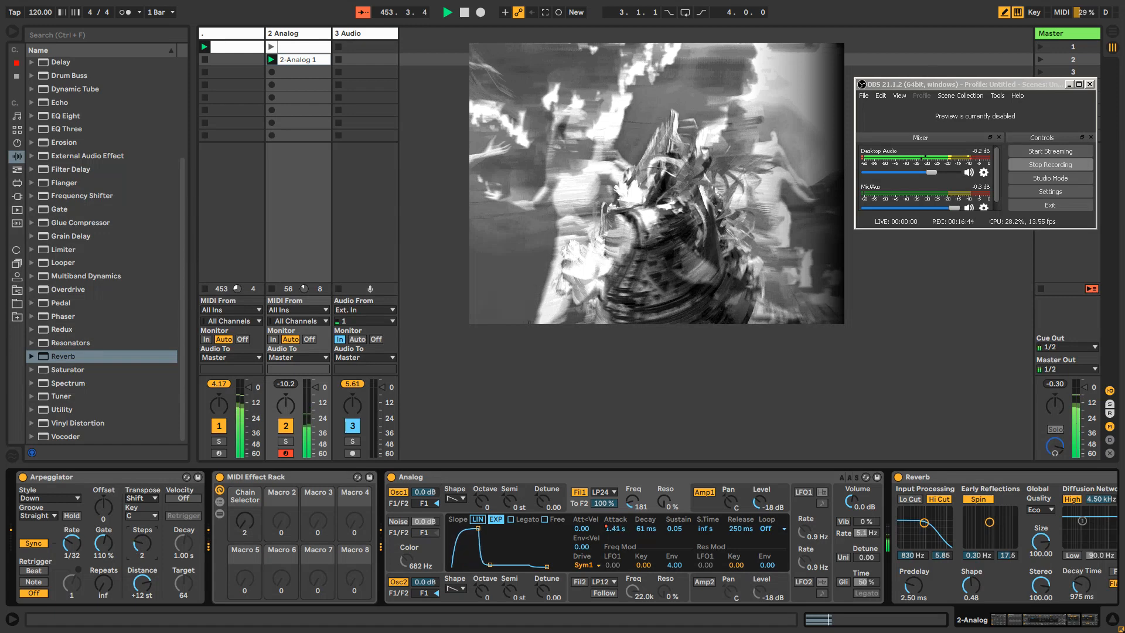
click(52, 498)
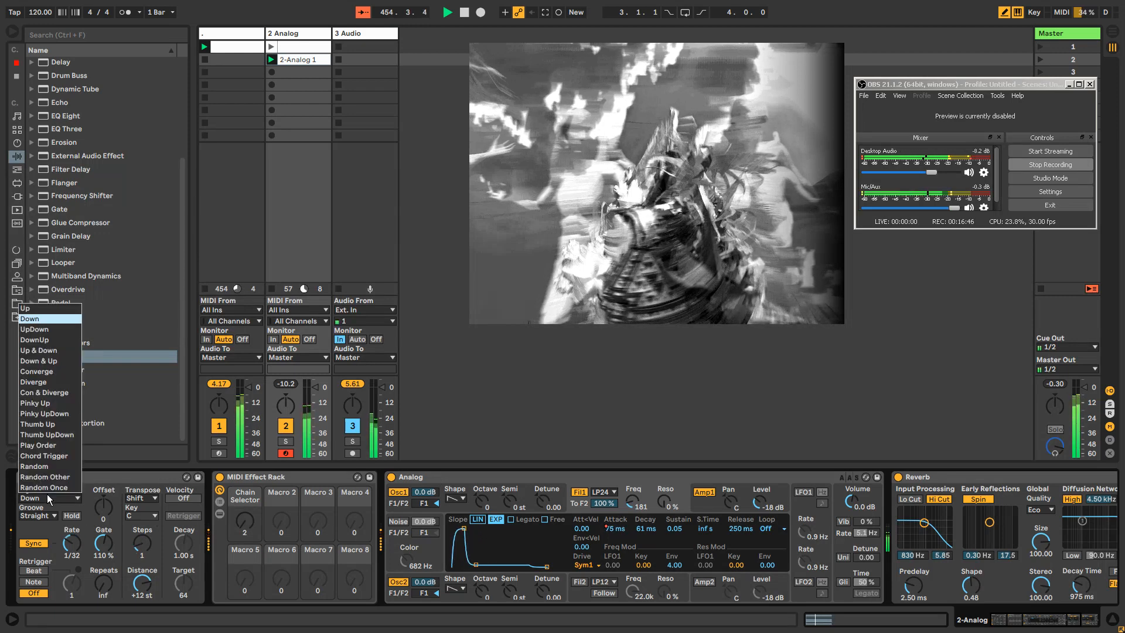
click(56, 501)
click(56, 501)
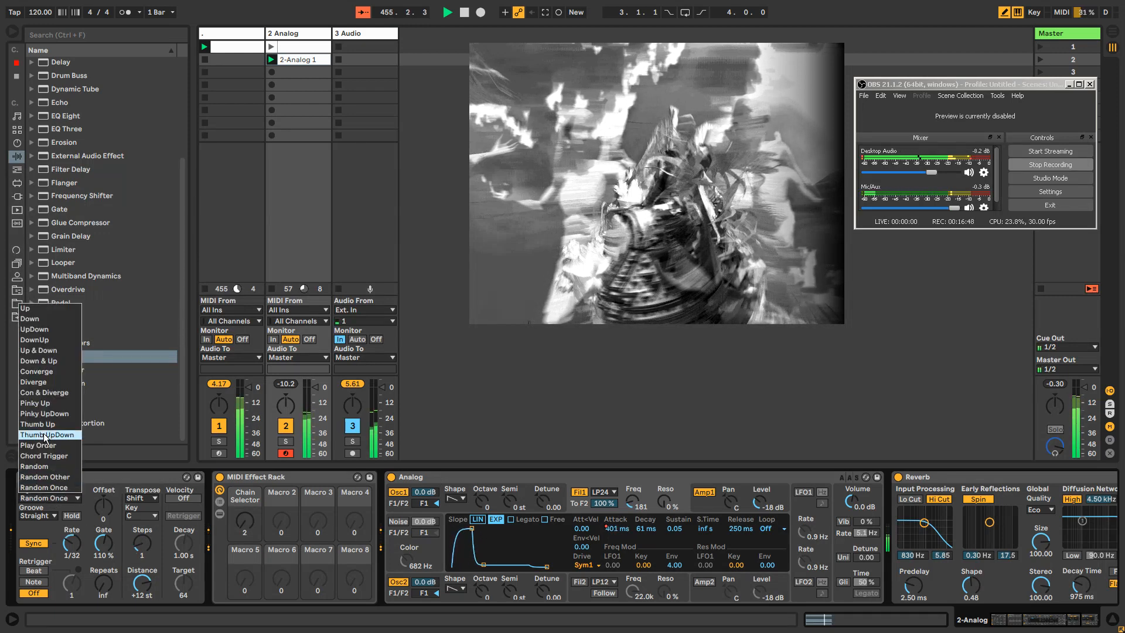
click(45, 434)
click(50, 498)
click(36, 372)
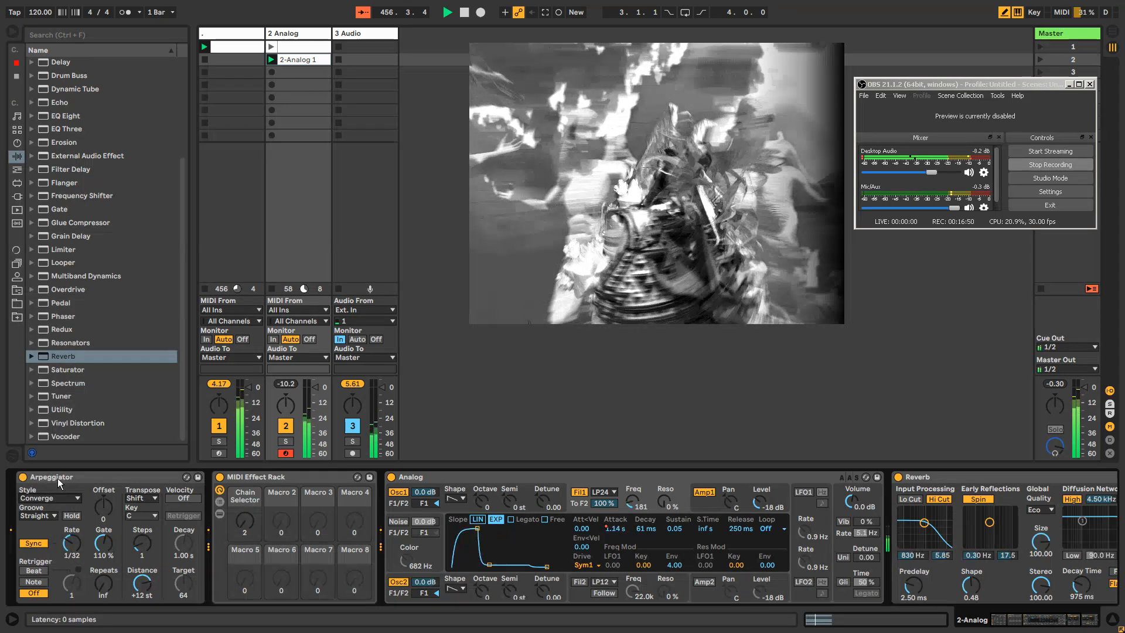
Step: Group the Arpeggiator into its own MIDI Effect Rack and show the rack's macro controls
right_click(58, 482)
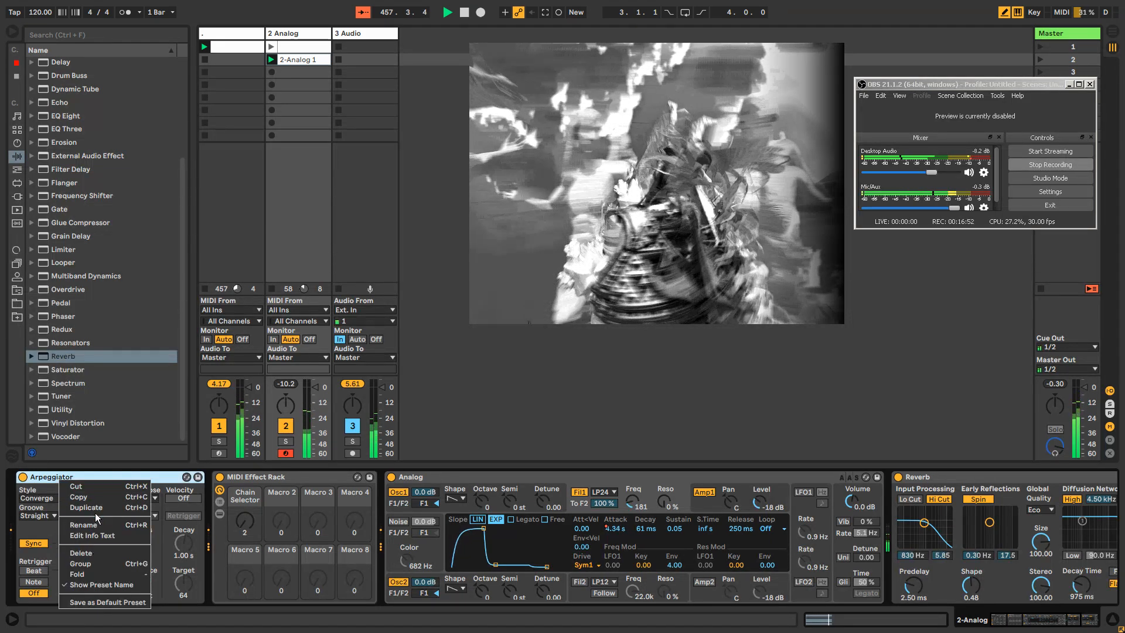
right_click(40, 479)
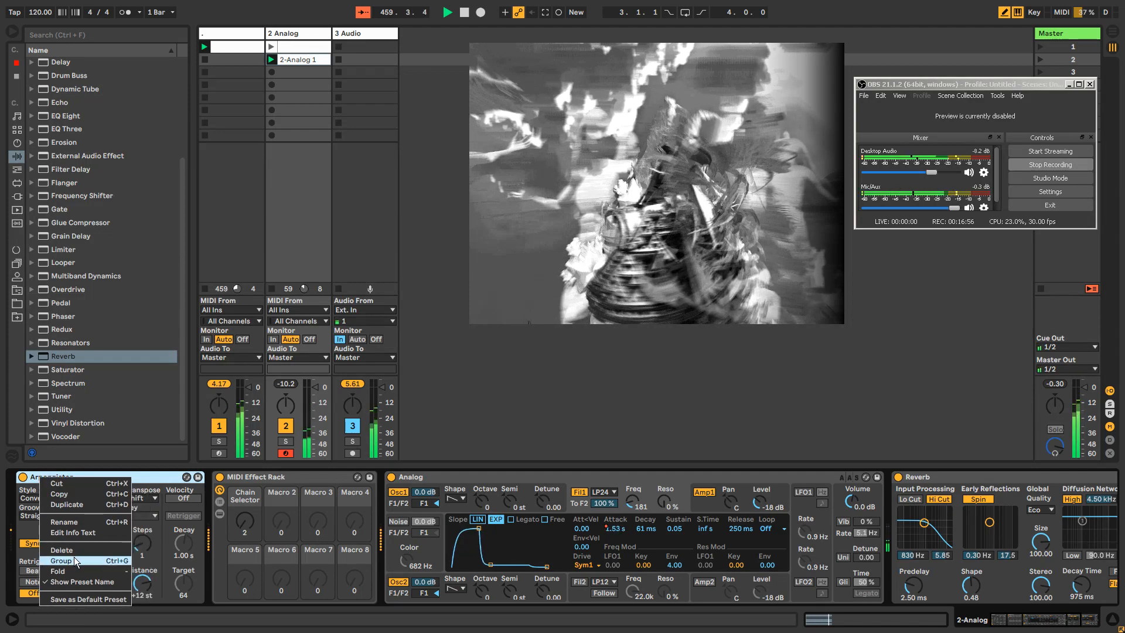
click(76, 561)
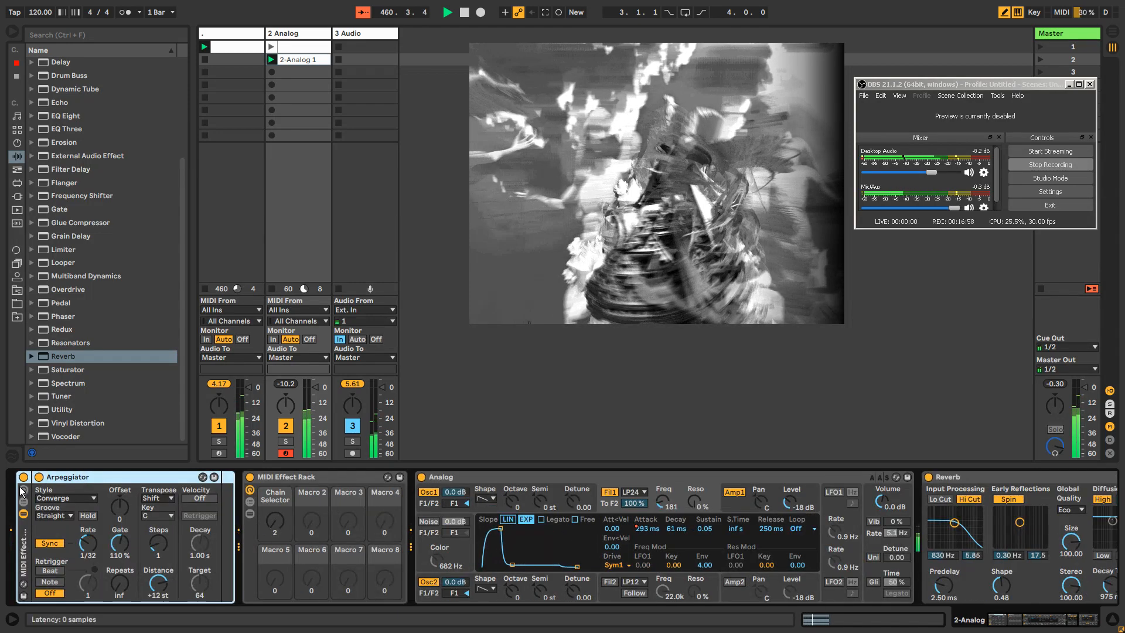
click(143, 477)
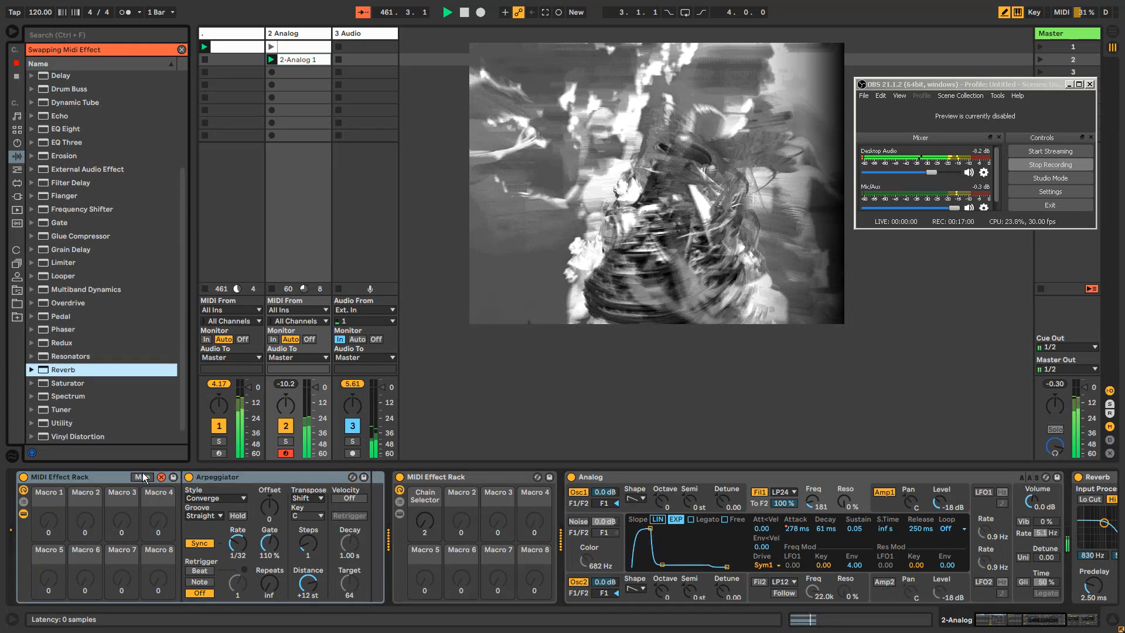
Step: Map the Arpeggiator's Style to Macro 1 of the new rack and leave mapping mode
click(142, 478)
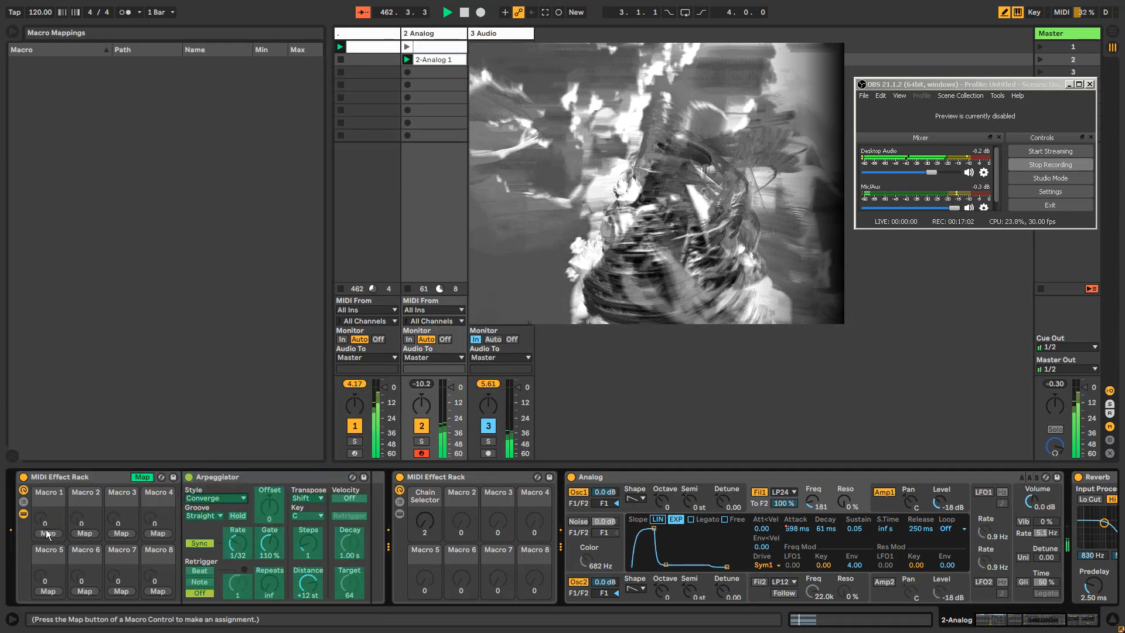
click(47, 533)
click(143, 477)
Step: Turn the Style macro up to 127 and show its modulation envelope in the 2-Analog 1 clip
drag(48, 519, 48, 456)
right_click(48, 519)
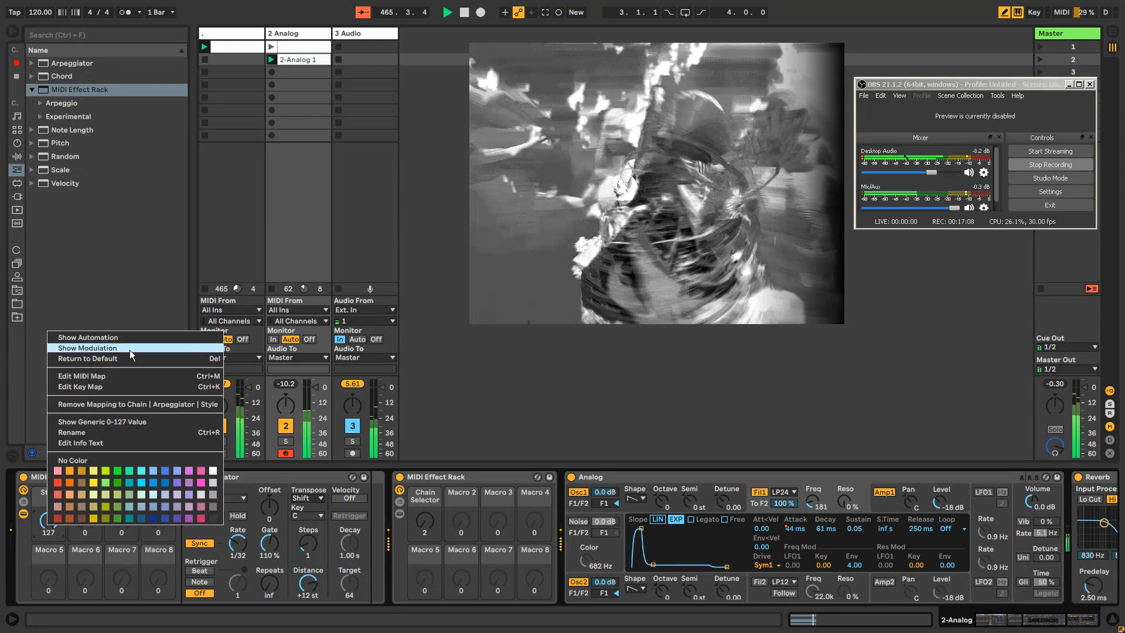
click(129, 349)
Step: Draw a stepped Style modulation pattern of alternating high and low levels across the two-bar clip on a 1/4 grid
click(302, 508)
click(336, 524)
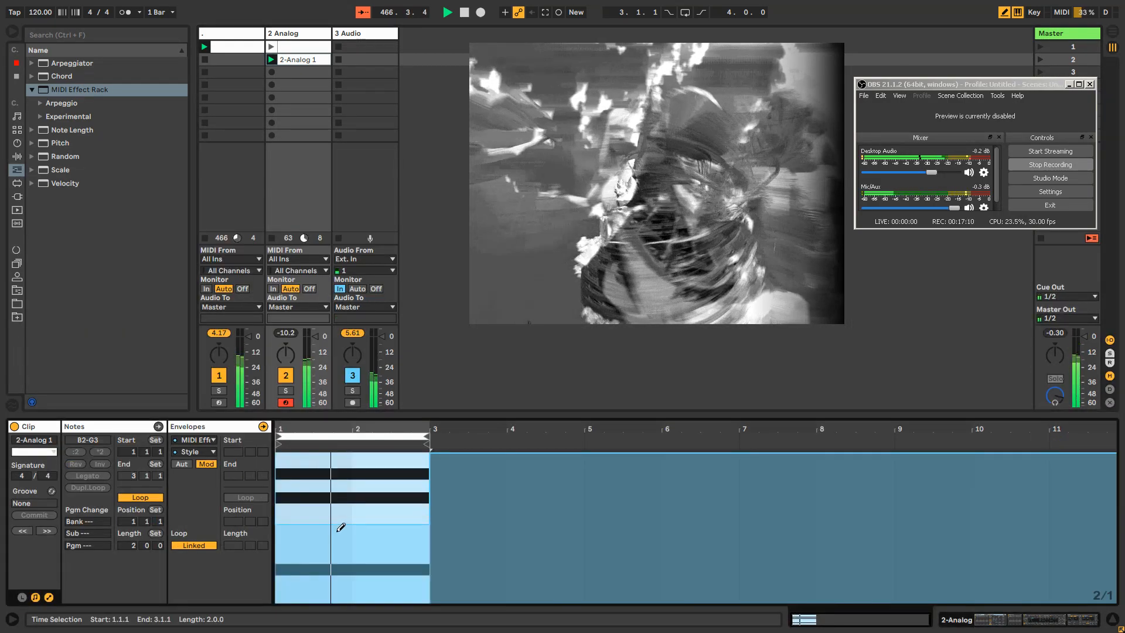
key(ctrl+1)
key(ctrl+1)
key(ctrl+1)
click(322, 561)
mouse_move(384, 585)
mouse_down()
mouse_move(413, 561)
mouse_move(412, 488)
mouse_up()
click(304, 462)
click(285, 577)
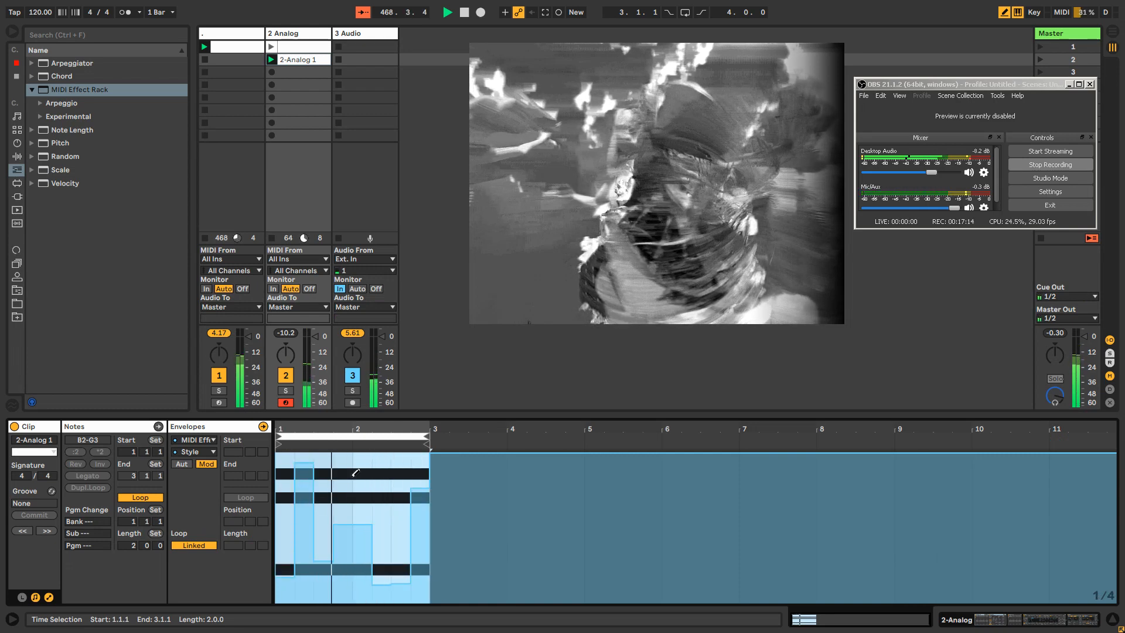
click(338, 475)
Step: Unlink the Style envelope, extend its loop length to 4 bars and draw irregular steps through bars 3 and 4
click(194, 544)
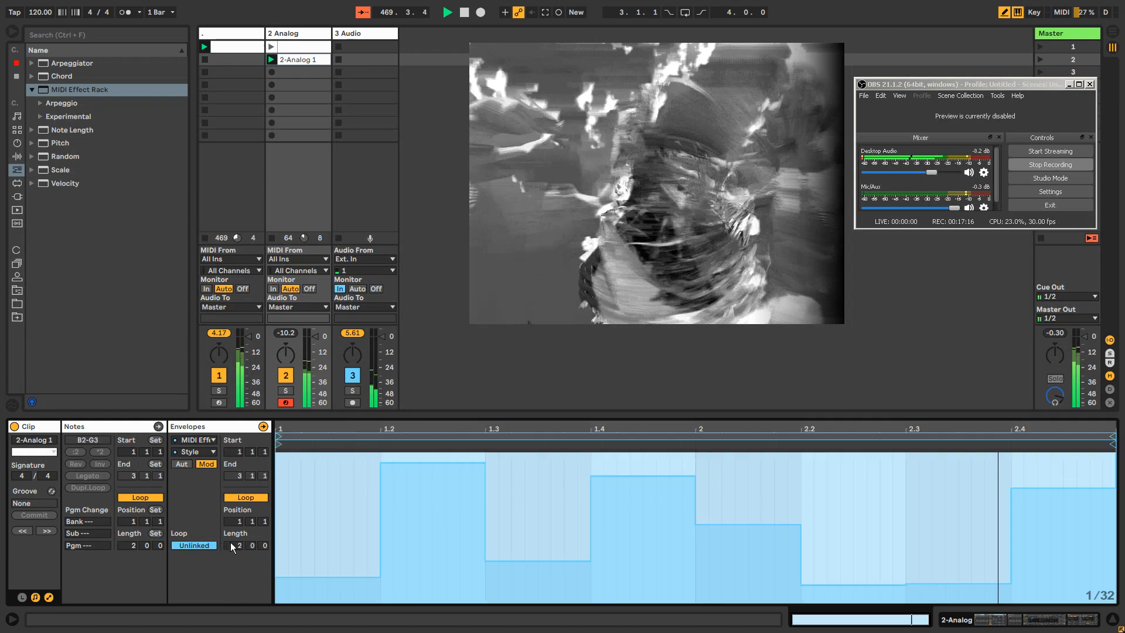
key(Up)
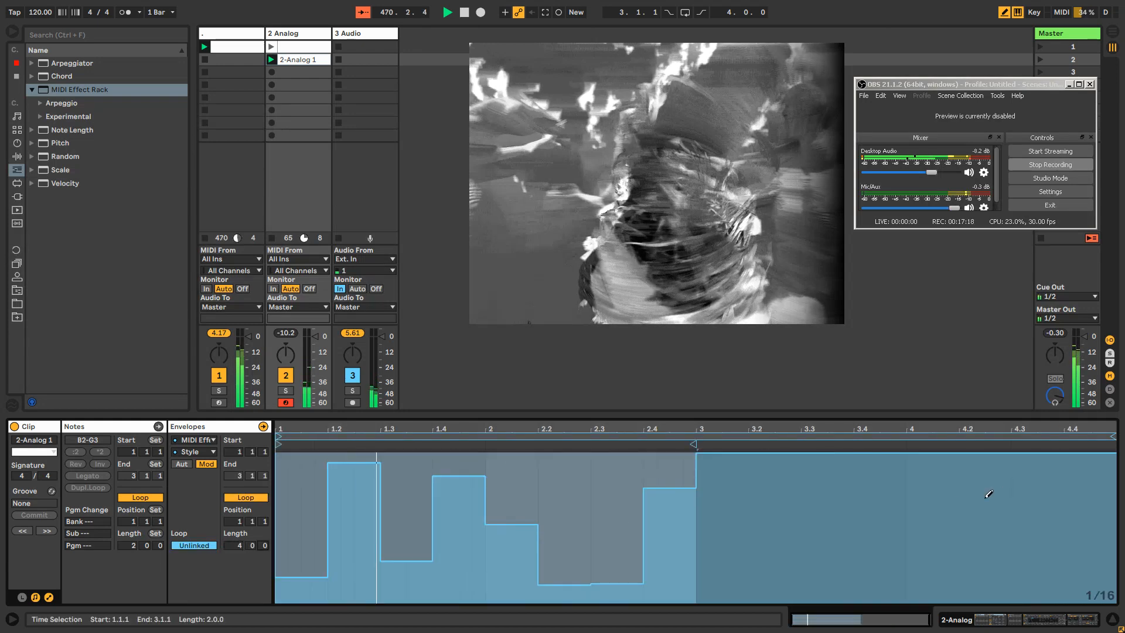
click(741, 564)
drag(779, 576, 1072, 575)
mouse_move(933, 477)
mouse_down()
mouse_move(792, 466)
mouse_move(902, 538)
mouse_move(1027, 467)
mouse_move(1084, 527)
mouse_up()
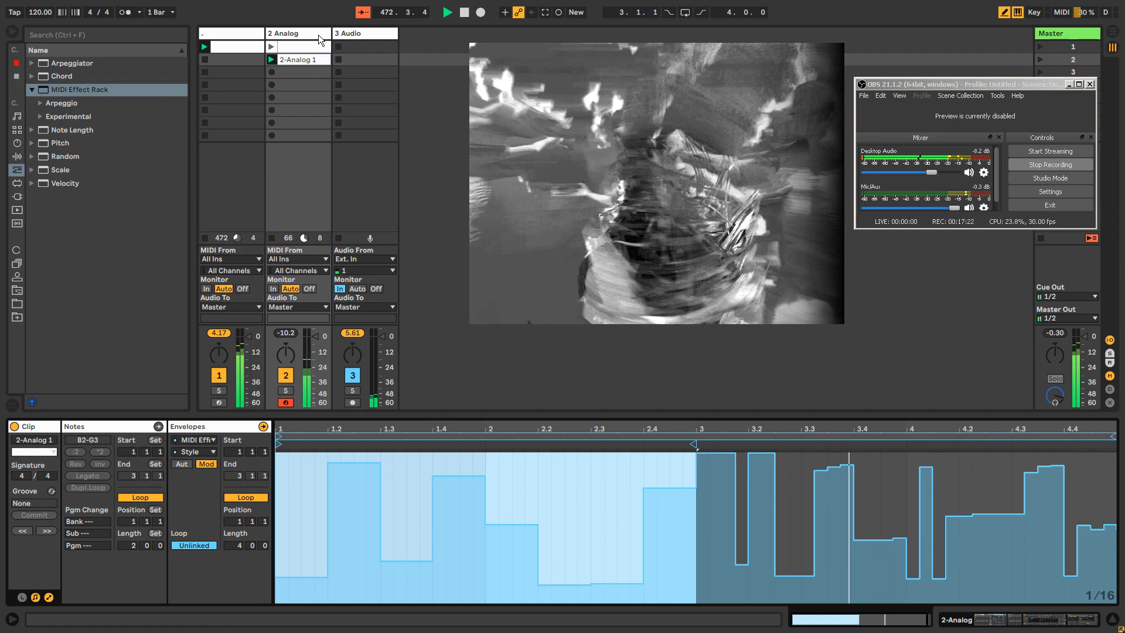
Step: On the 2 Analog track, collapse the Analog device and insert a Pitch MIDI effect after the second MIDI Effect Rack
click(318, 34)
click(252, 34)
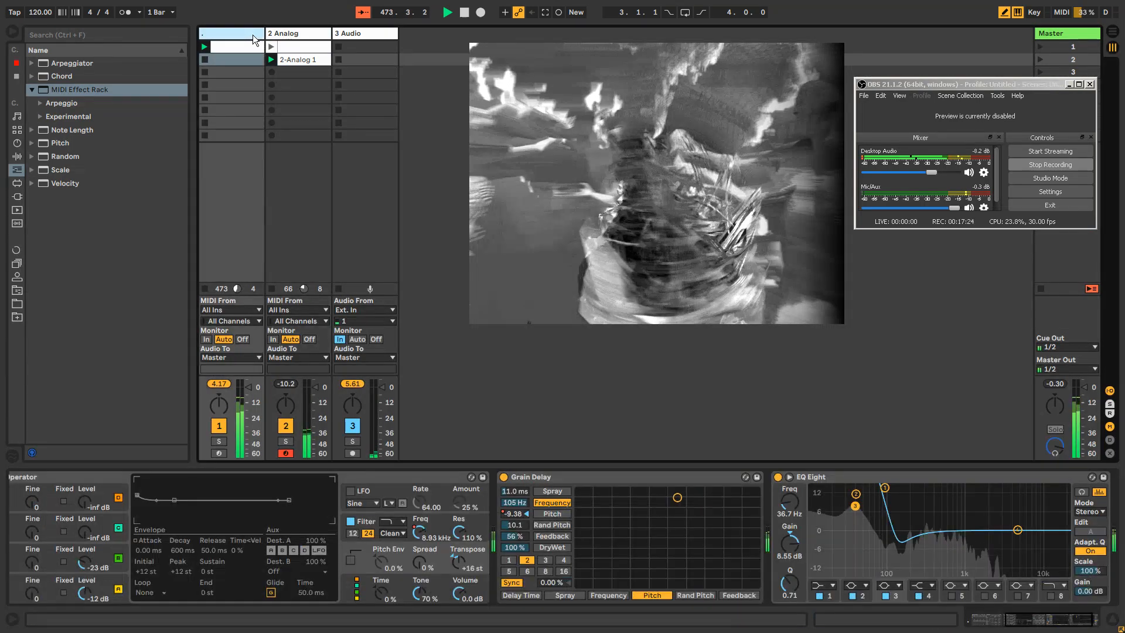
click(274, 34)
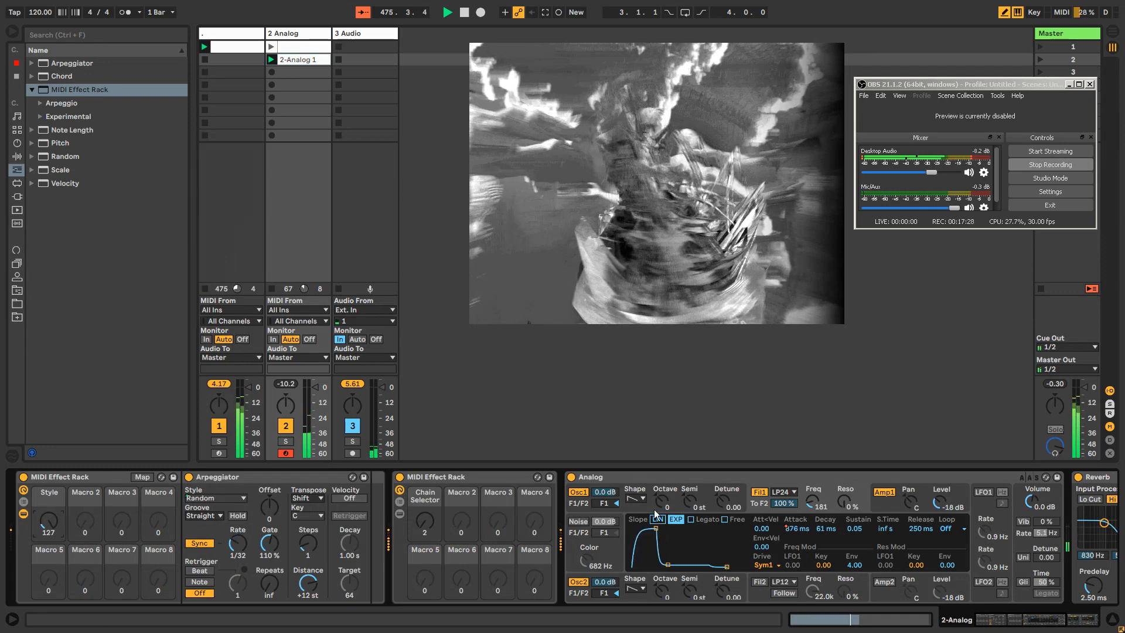
double_click(655, 477)
click(475, 479)
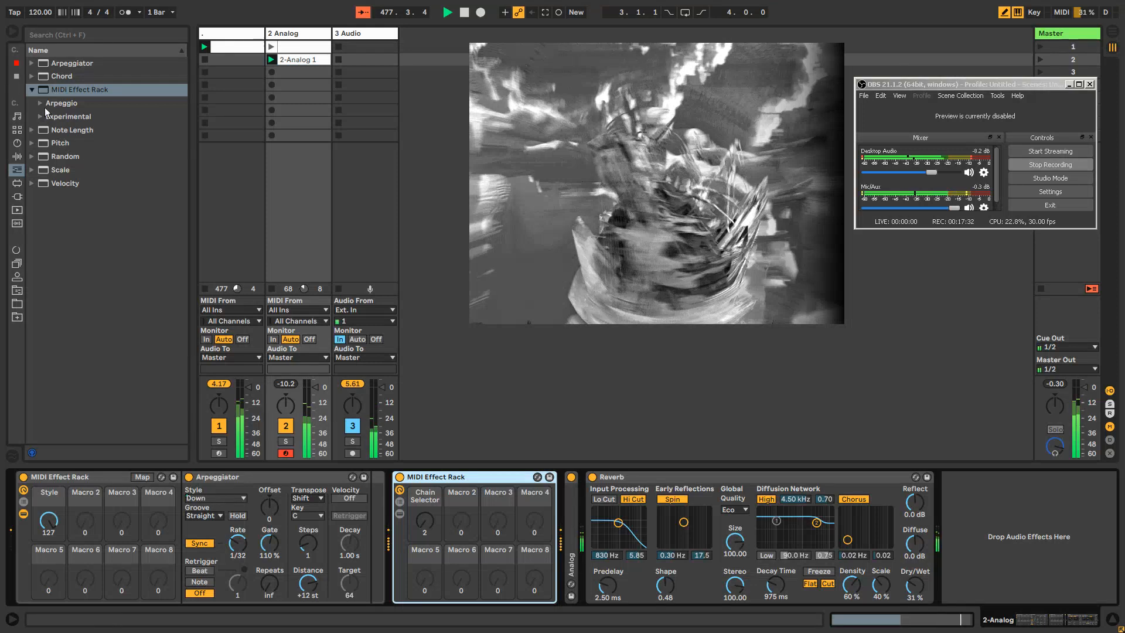
mouse_move(60, 143)
mouse_down()
mouse_move(205, 205)
mouse_move(601, 534)
mouse_move(585, 514)
mouse_move(585, 463)
mouse_up()
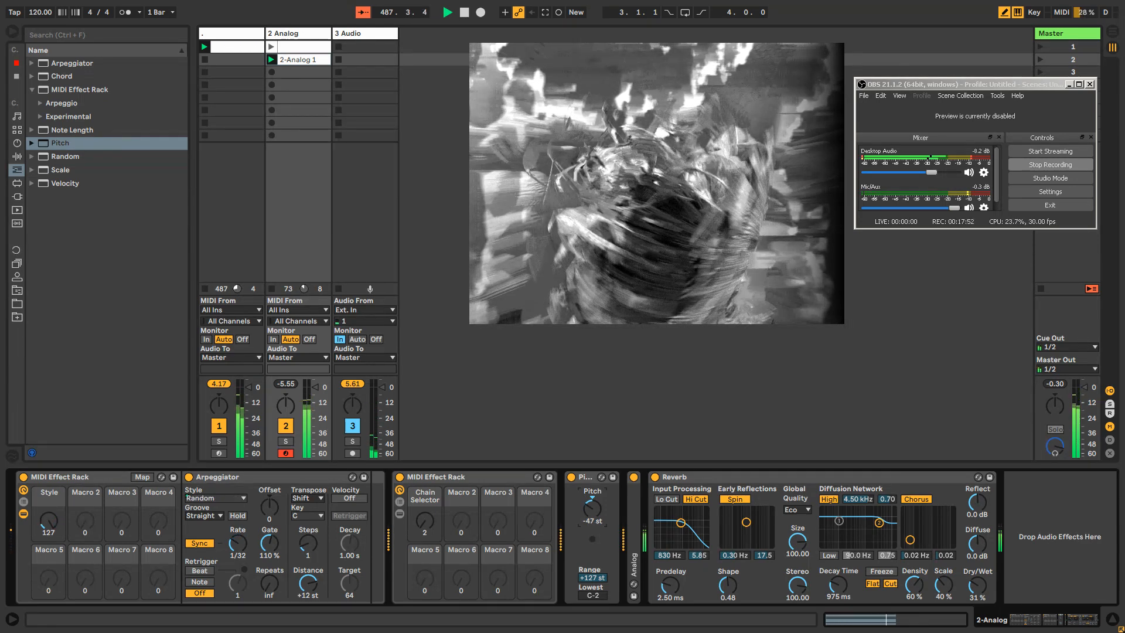
Step: Try an Echo between Operator and Grain Delay on the first track and delete it again
click(223, 59)
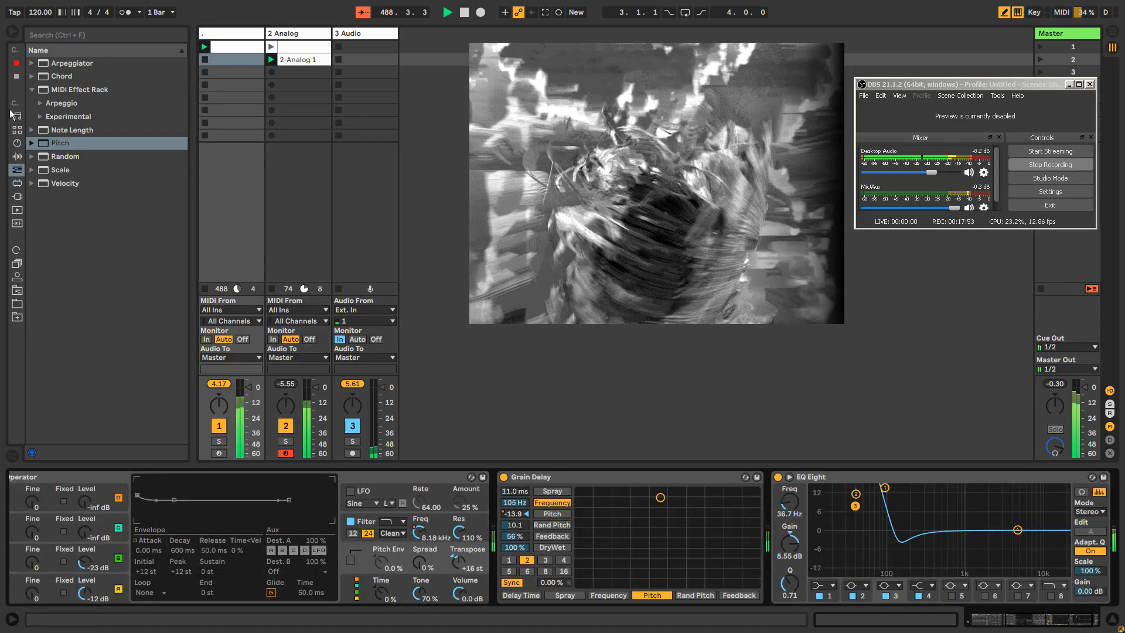
click(32, 90)
click(15, 143)
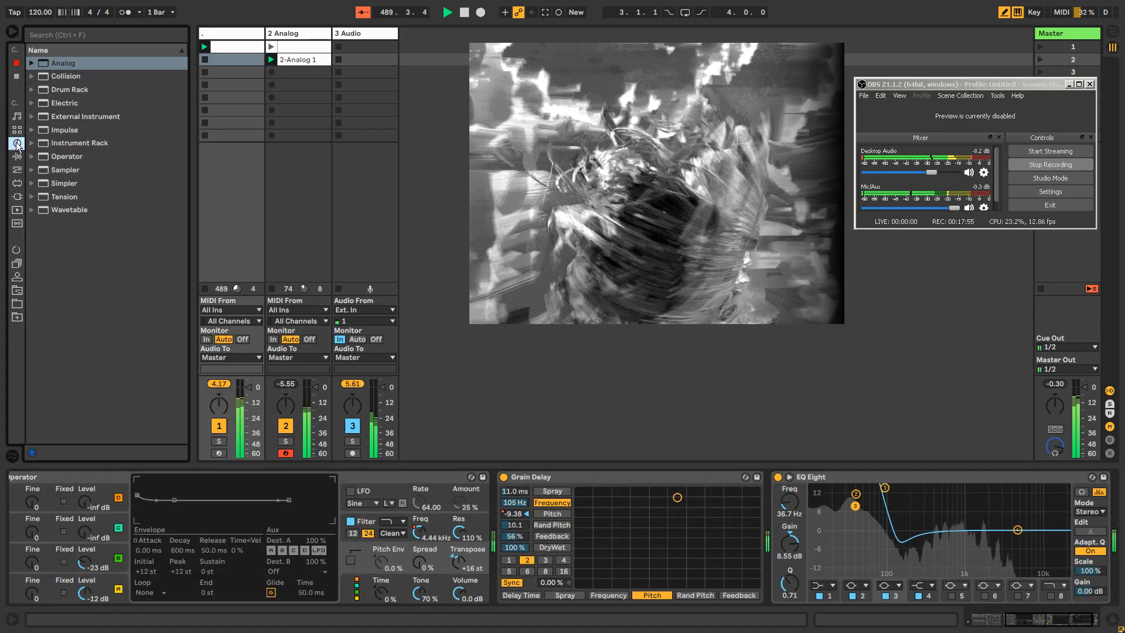
click(17, 157)
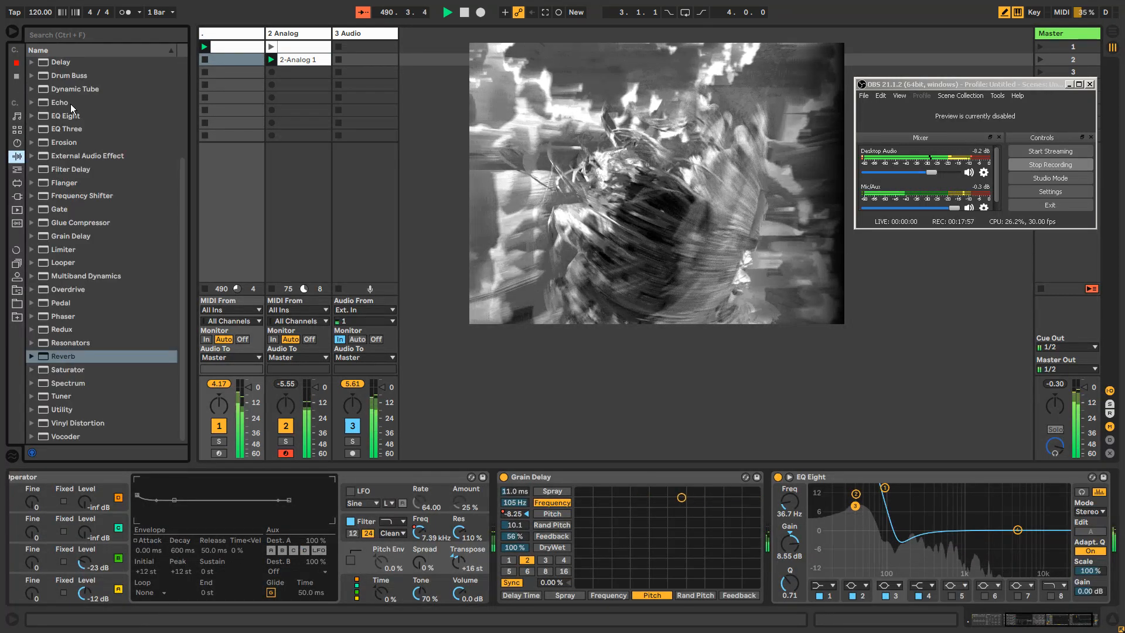
drag(59, 103, 510, 537)
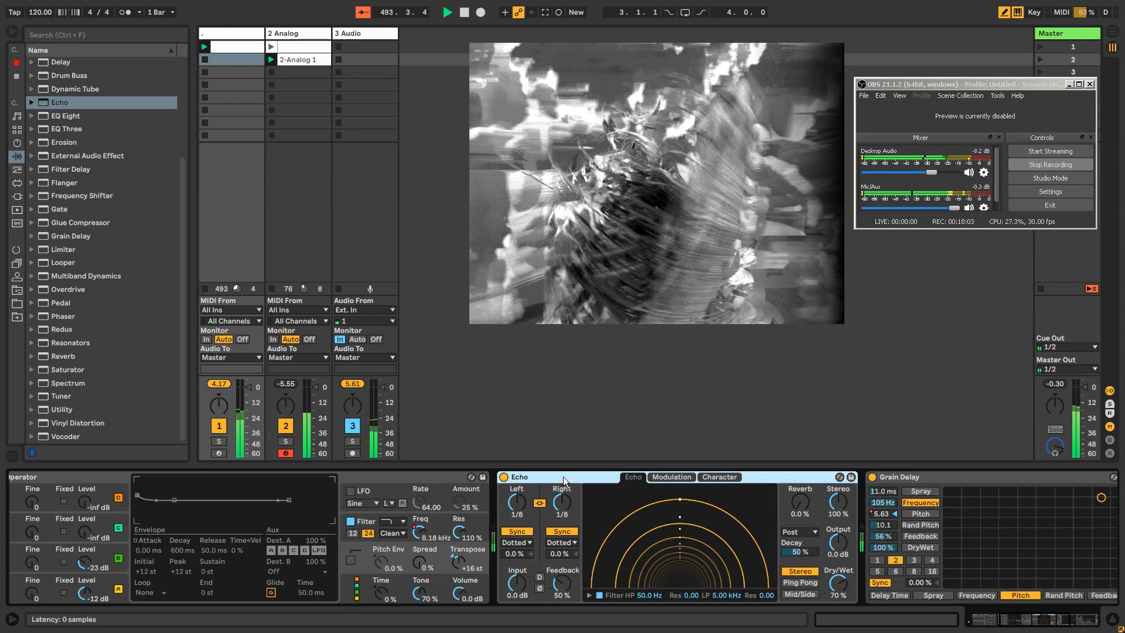
right_click(575, 481)
click(605, 550)
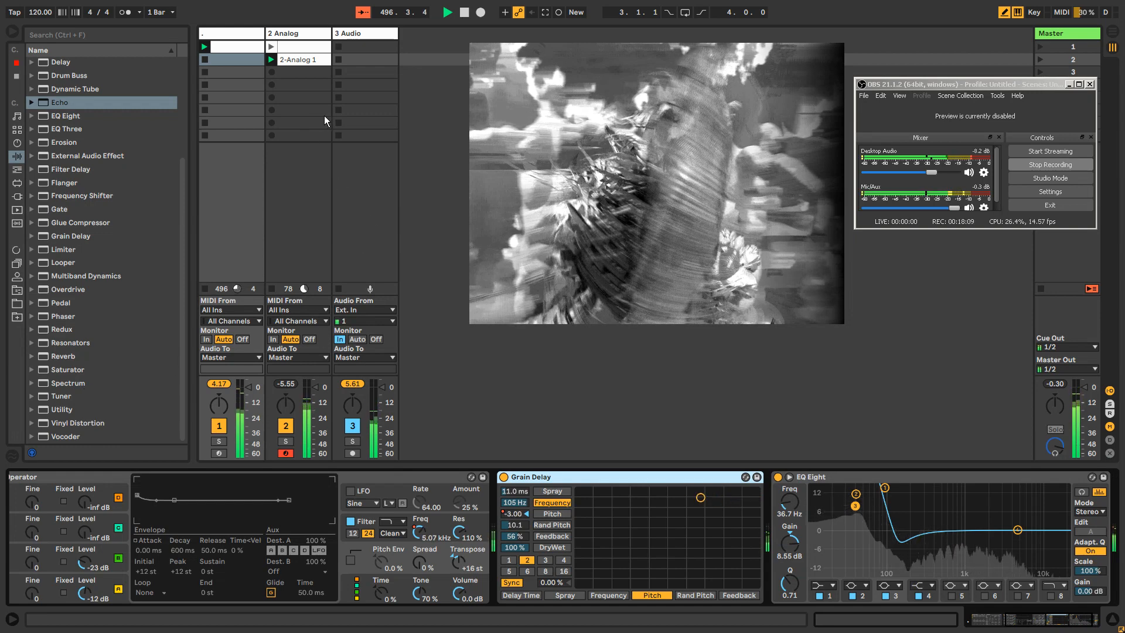
Step: Insert an EQ Eight before Grain Delay on the first track and enable band 8 as a resonant low-pass near 200 Hz
mouse_move(184, 206)
mouse_down()
mouse_move(202, 167)
mouse_move(200, 210)
mouse_up()
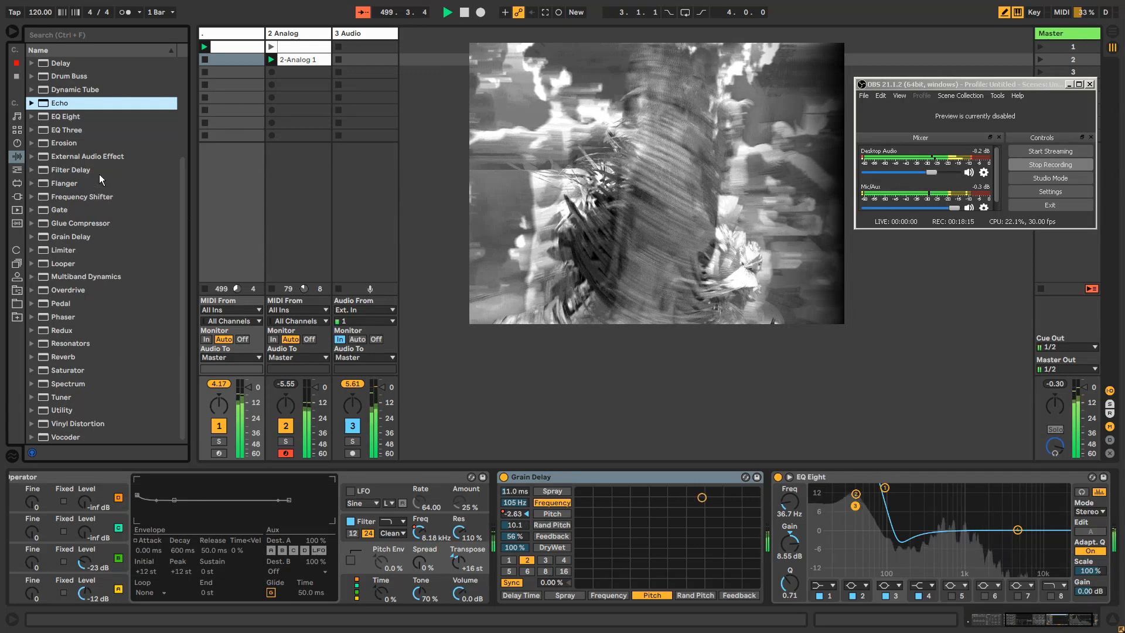
scroll(101, 179, up, 3)
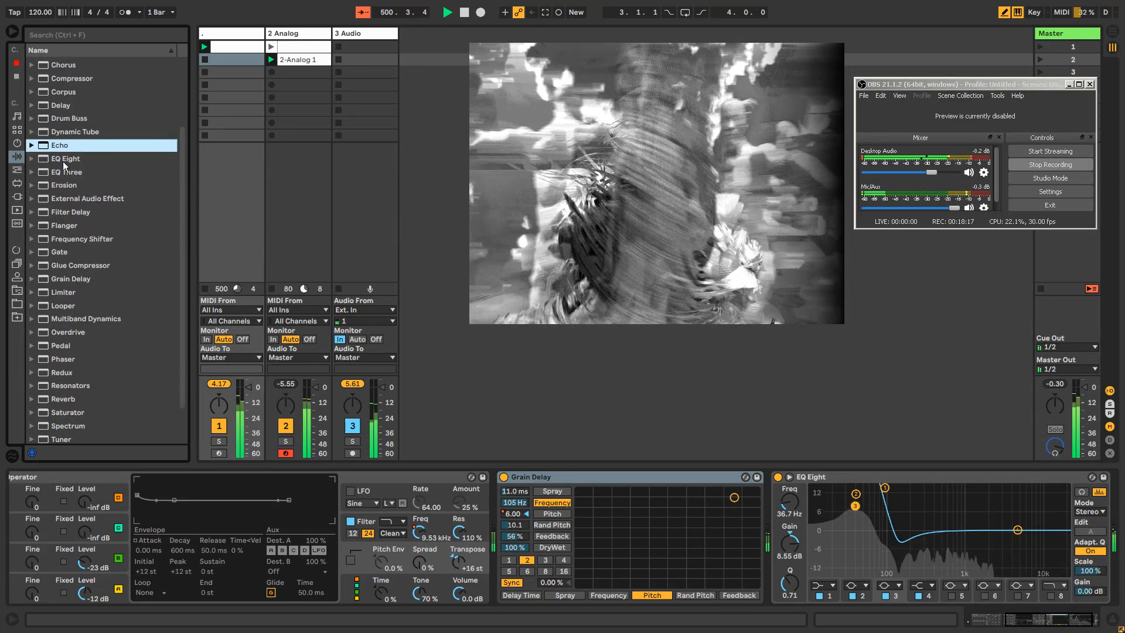
drag(62, 161, 486, 564)
click(776, 596)
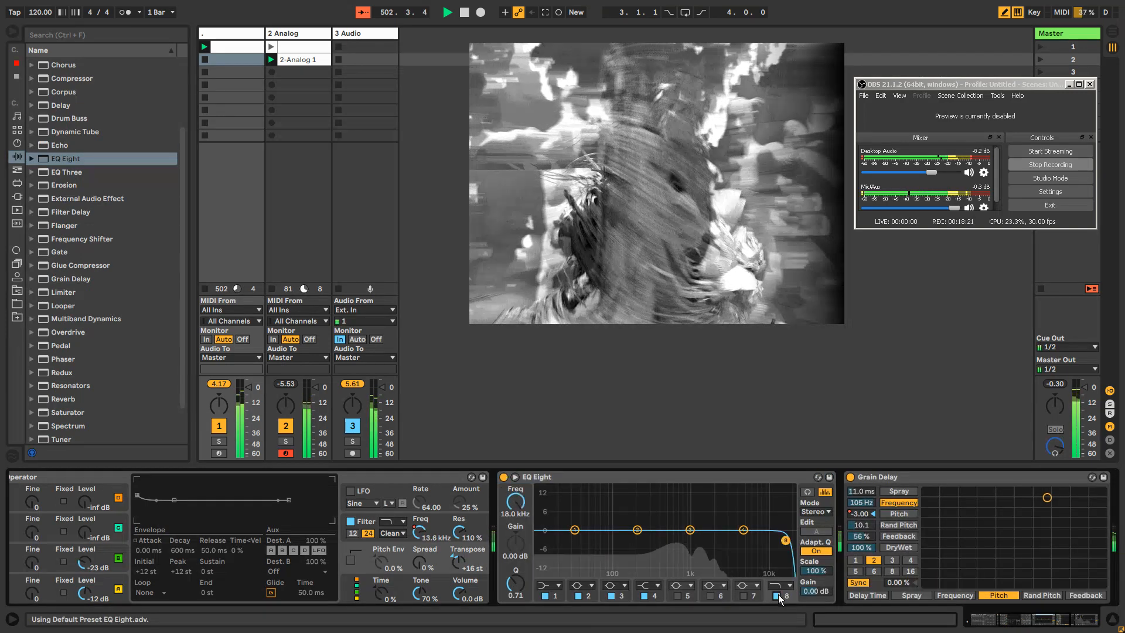
drag(785, 539, 690, 515)
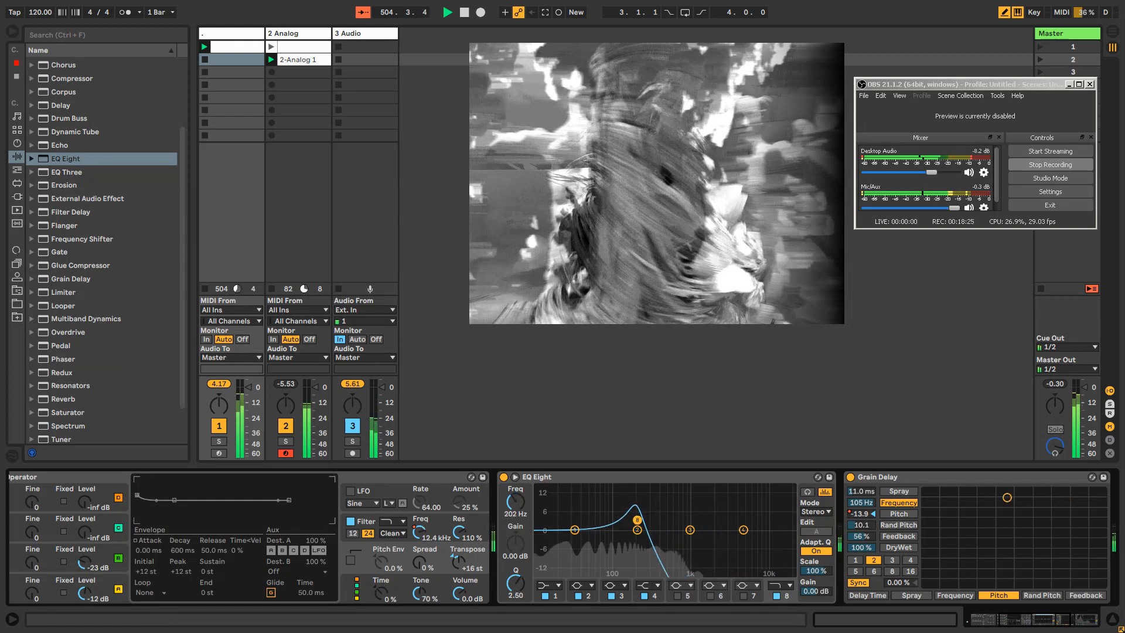
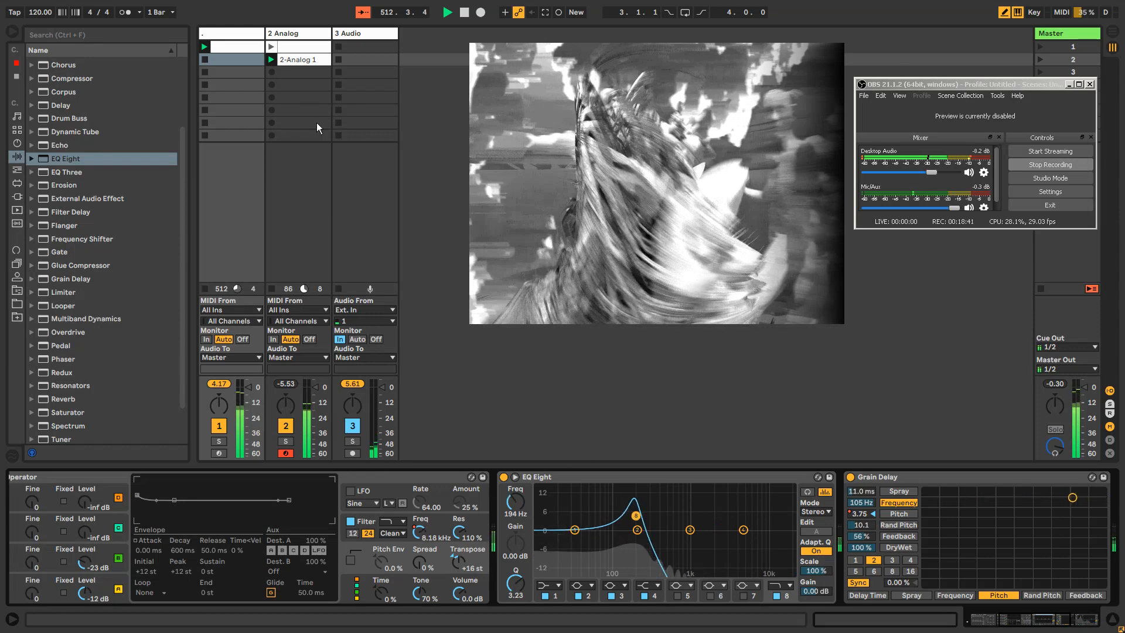
Step: On the 3 Audio track, raise the Reverb's Dry/Wet to 71 % and set the Vocoder's external carrier source to 2-Analog
click(363, 33)
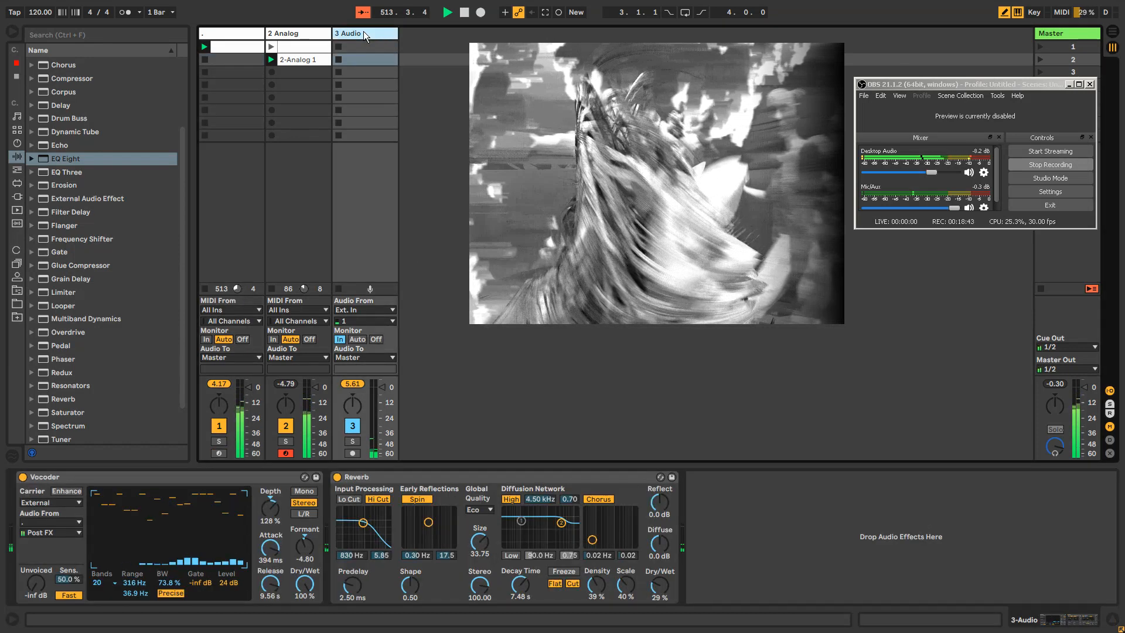
drag(663, 592, 663, 543)
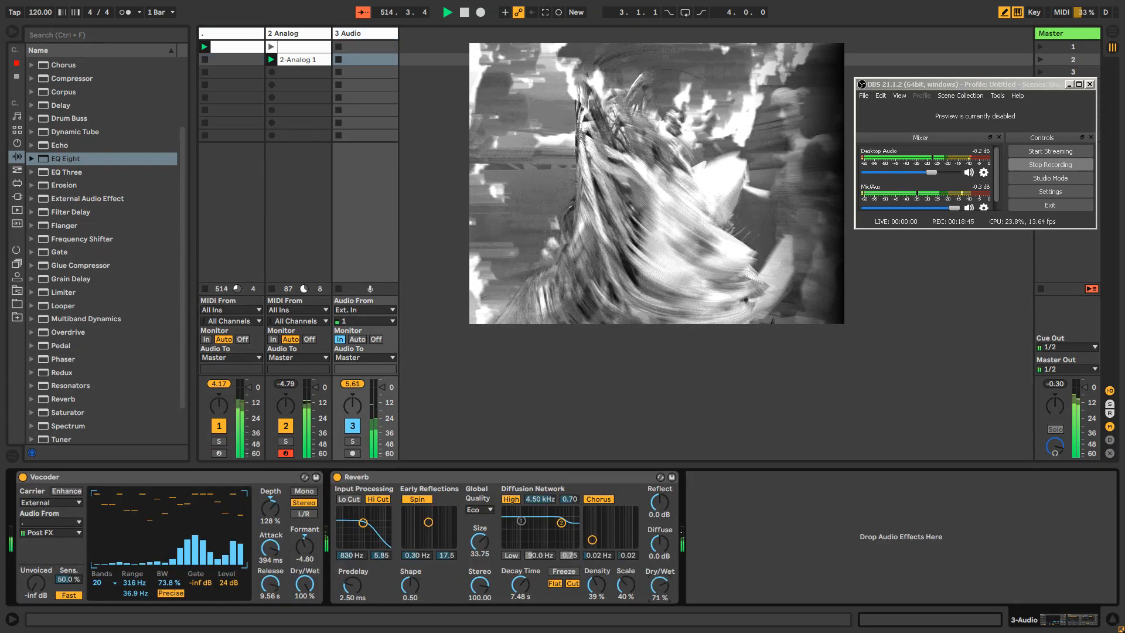
click(46, 521)
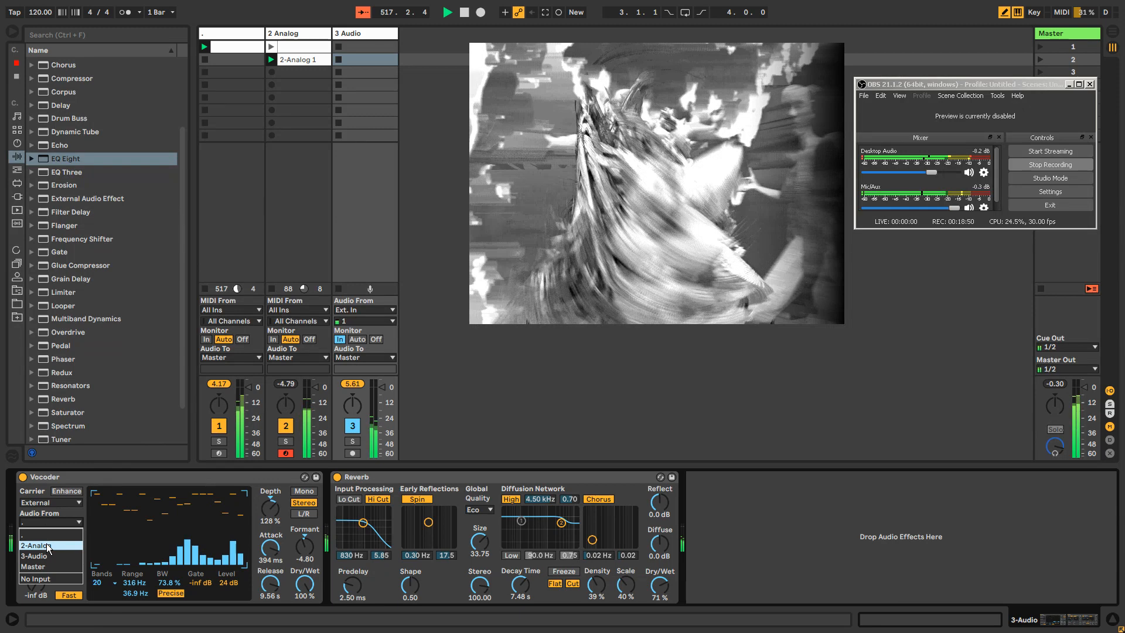
click(47, 544)
Step: Lengthen the decay time of the 3 Audio track's Reverb to 9.38 s
click(310, 32)
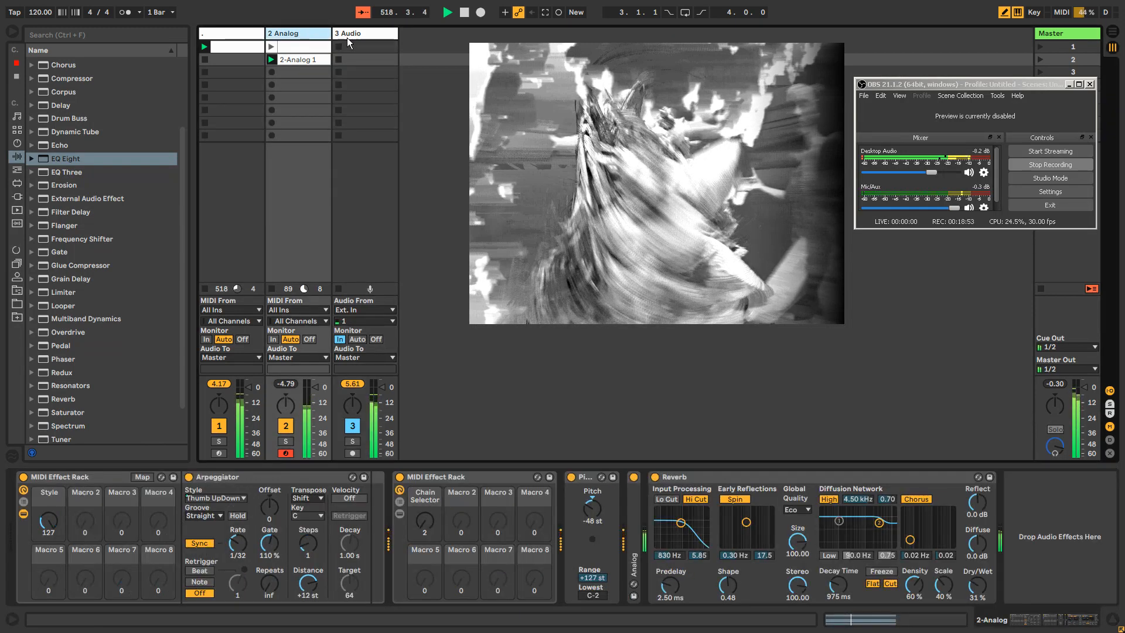
click(348, 37)
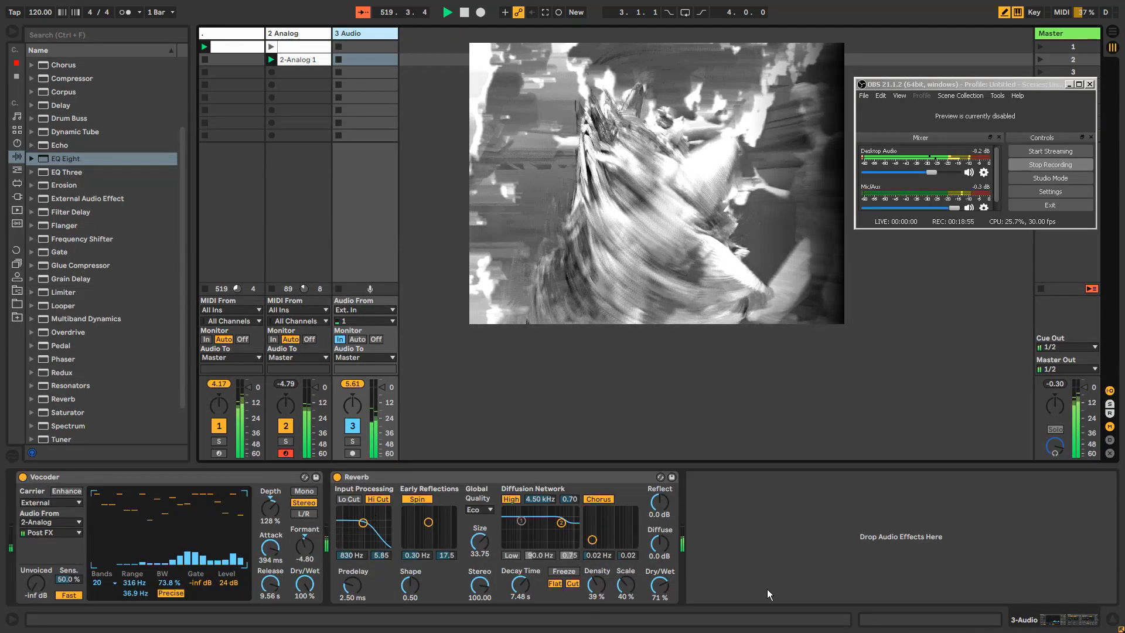
drag(520, 585, 520, 576)
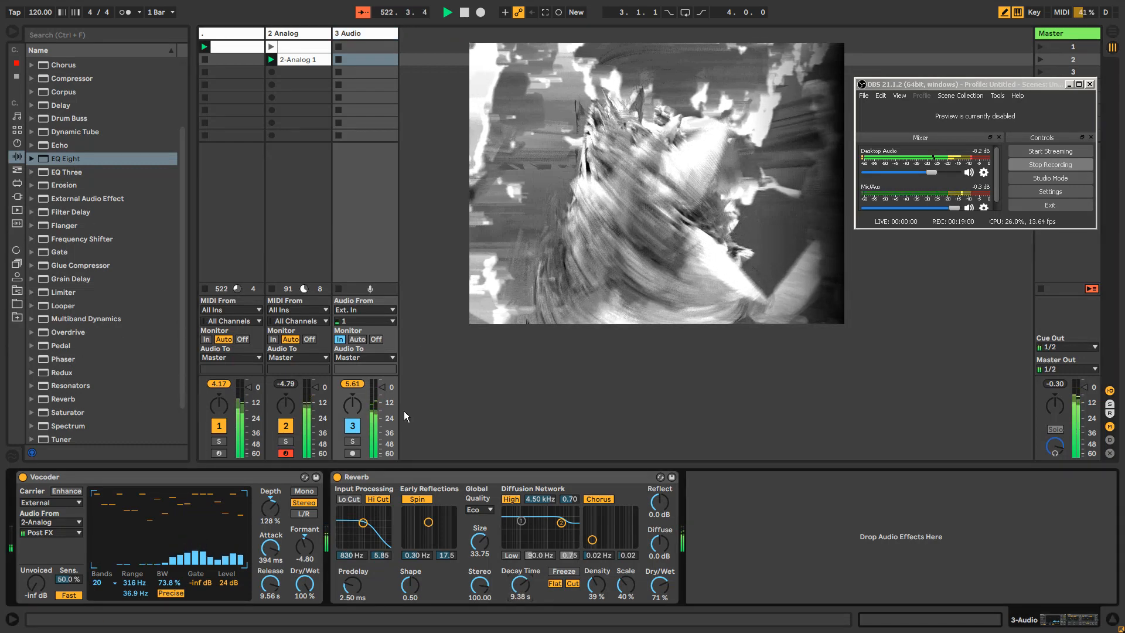
Step: Add a Compressor to the end of the 3 Audio track's device chain
click(303, 34)
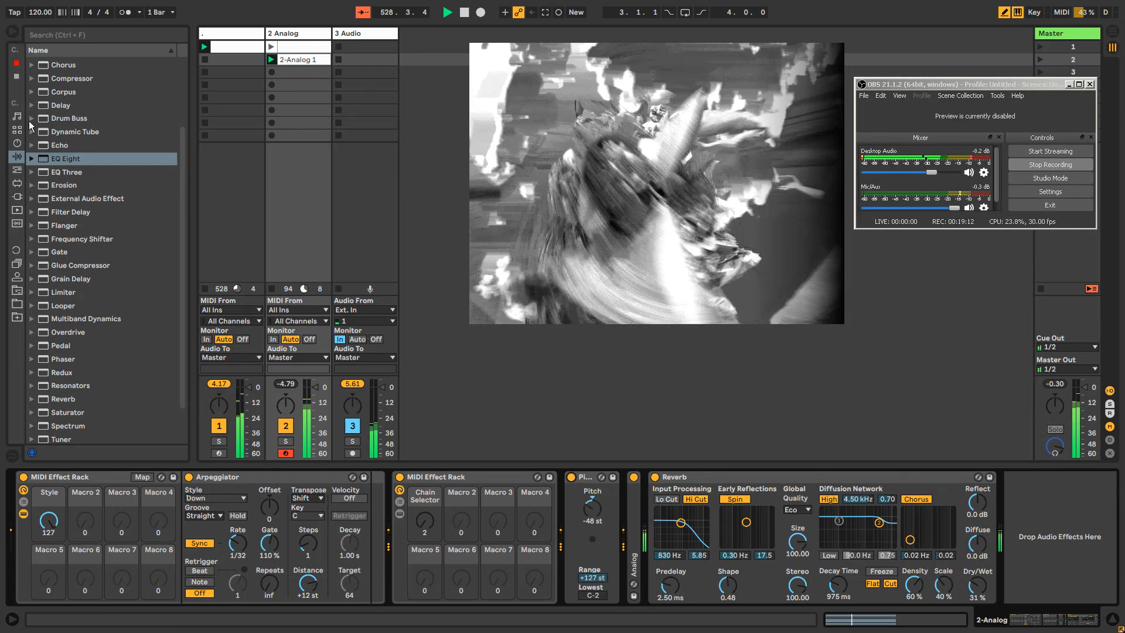
click(22, 169)
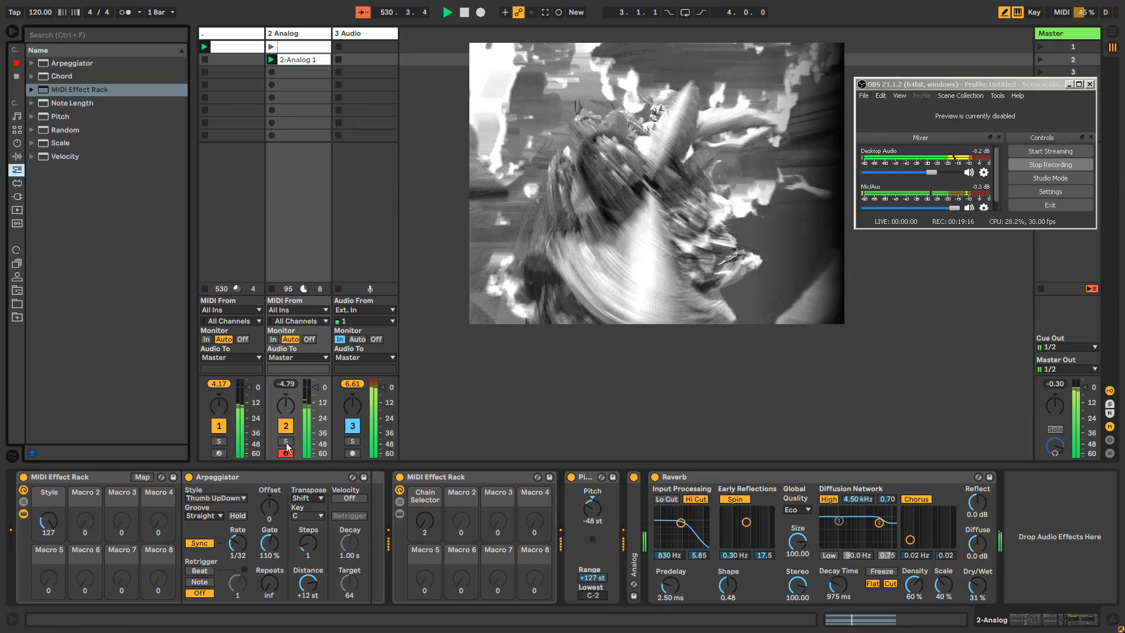
click(358, 33)
click(17, 143)
click(18, 156)
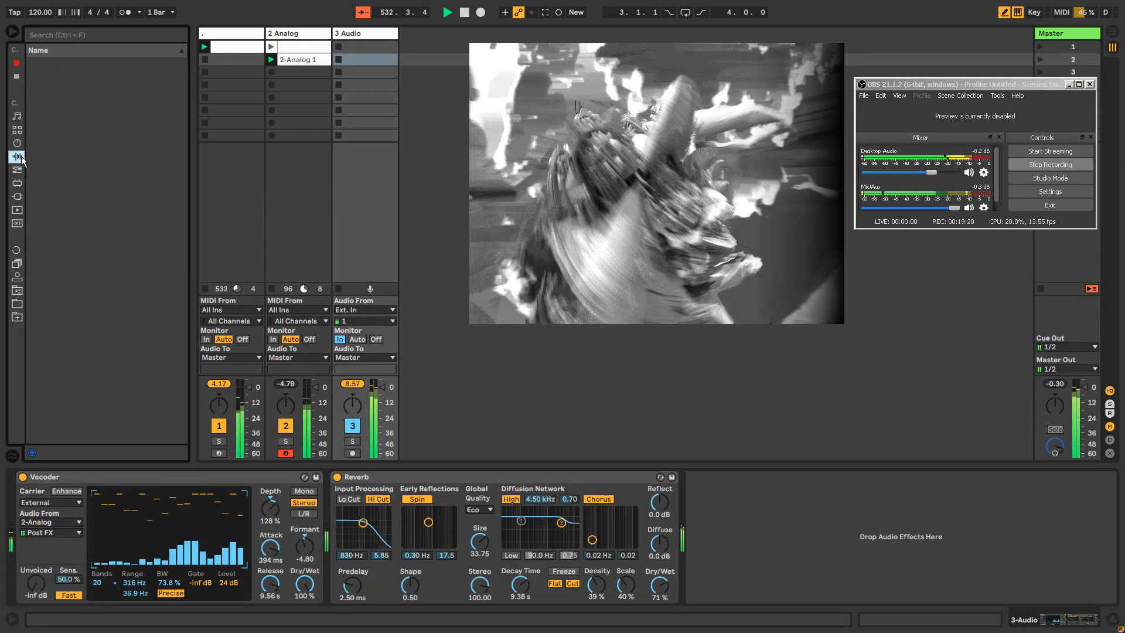
click(69, 79)
double_click(69, 79)
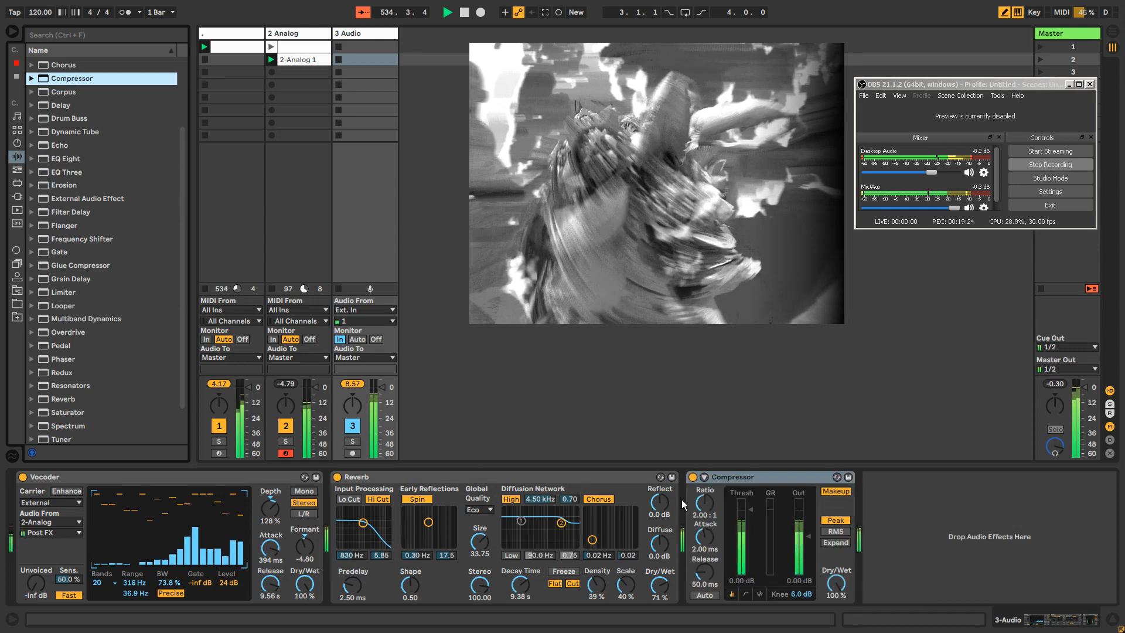
Step: Set the Compressor to an inf:1 ratio, 8.64 ms attack, 676 ms release and -4.64 dB threshold, and move it before the Reverb
drag(750, 509, 709, 516)
drag(706, 572, 706, 545)
drag(748, 478, 352, 495)
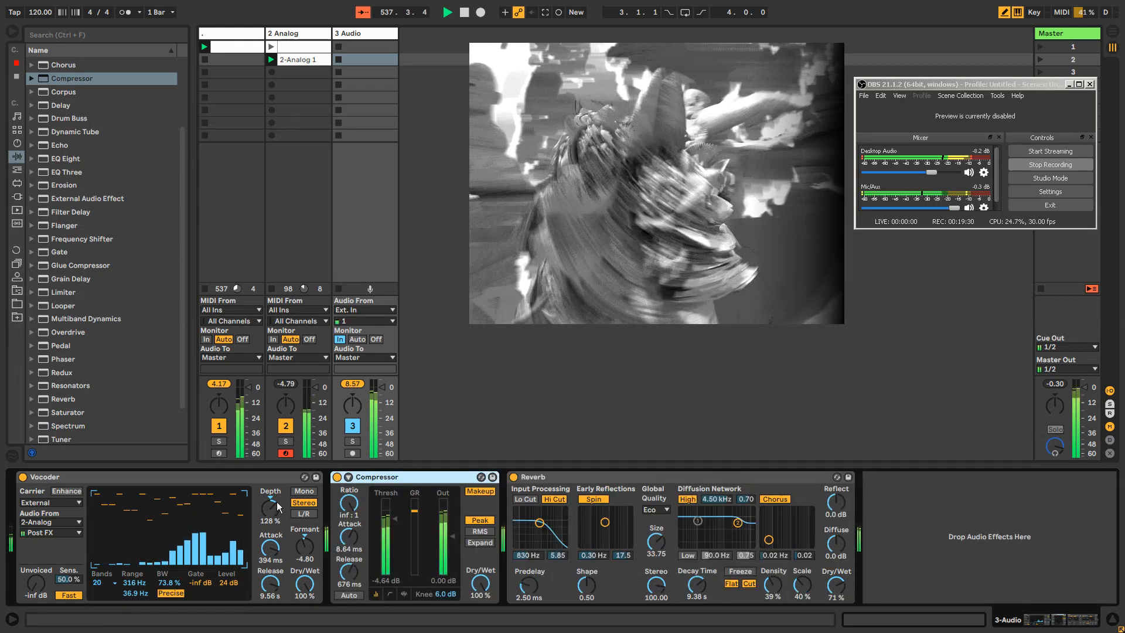
Step: Shift the Vocoder's Formant up to 15.4 and settle it at 10.2
drag(310, 548, 276, 567)
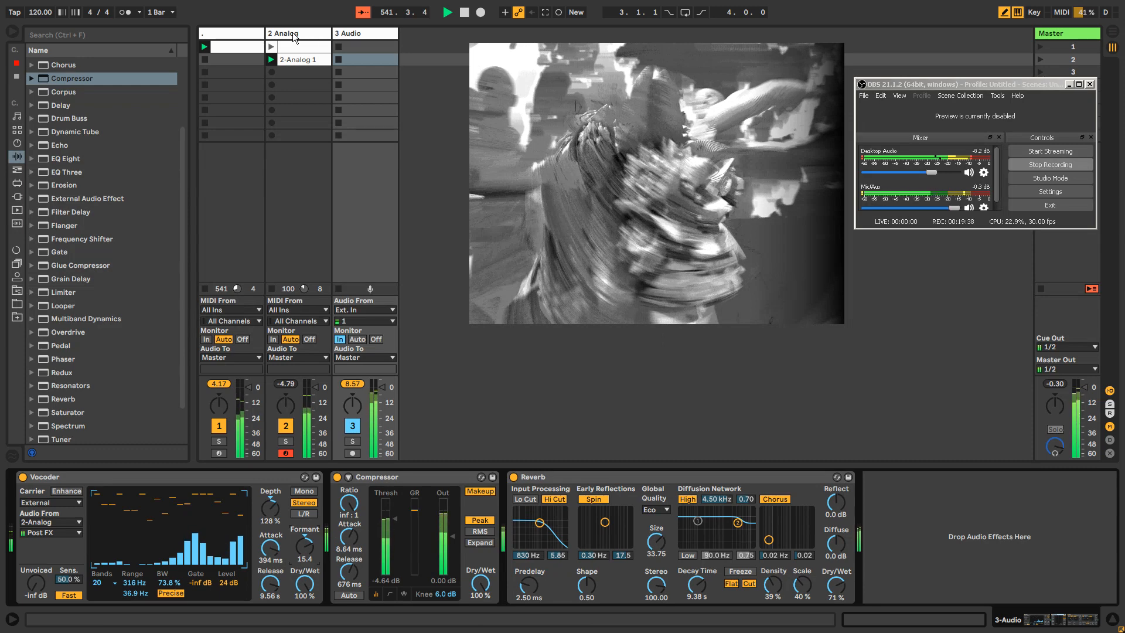
drag(304, 546, 304, 557)
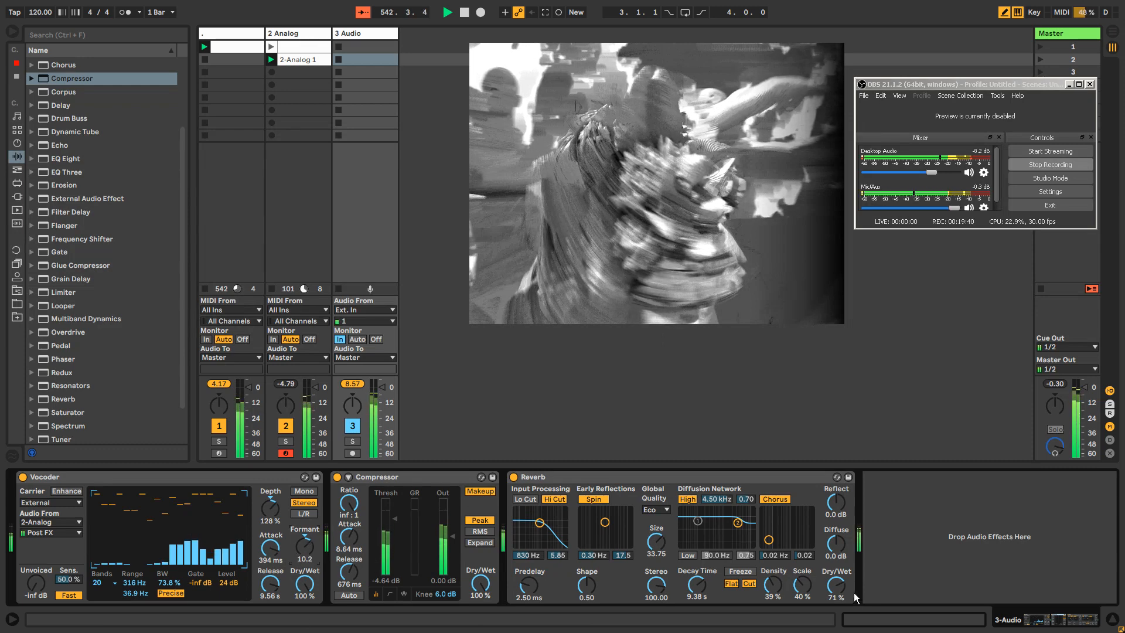
Step: Shorten the Reverb's decay time to 1.84 s and reduce its Dry/Wet to 57 %
drag(697, 584, 697, 615)
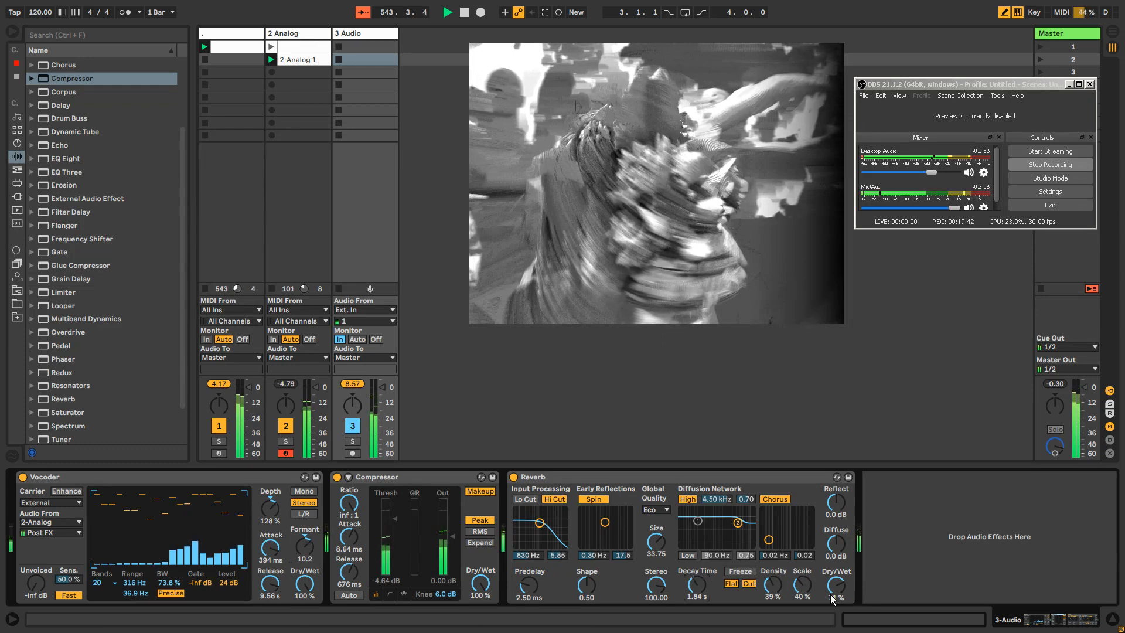
drag(834, 588, 834, 604)
drag(697, 586, 697, 590)
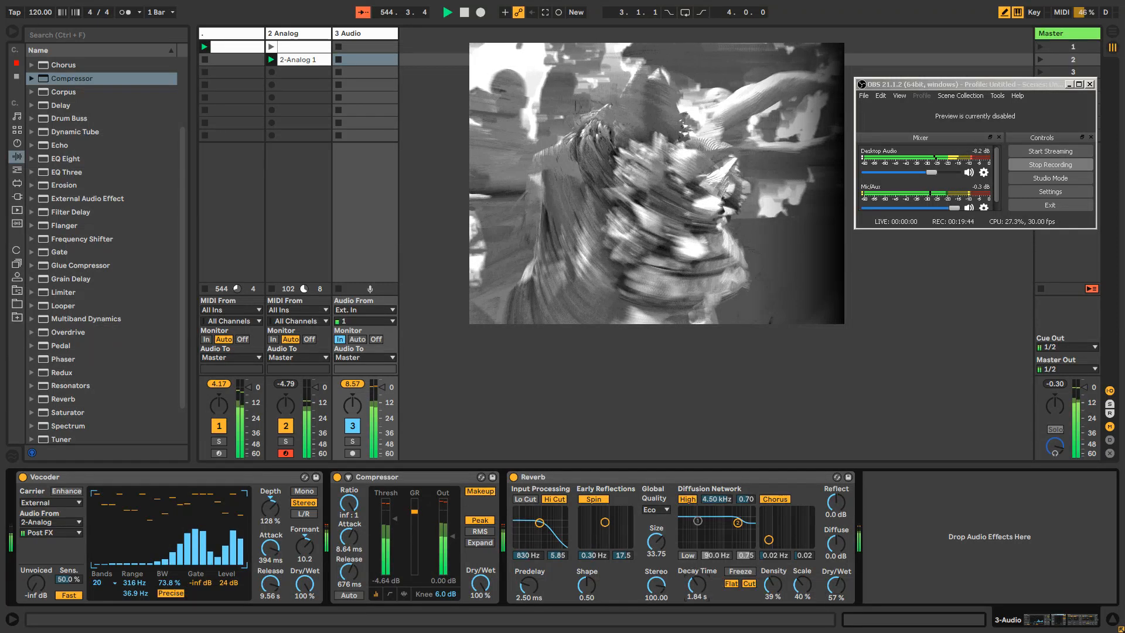
Step: Raise the Vocoder's Formant to 12.0 and insert a new MIDI track after the 3 Audio track
mouse_move(305, 546)
mouse_down()
mouse_move(305, 564)
mouse_move(305, 545)
mouse_up()
click(364, 44)
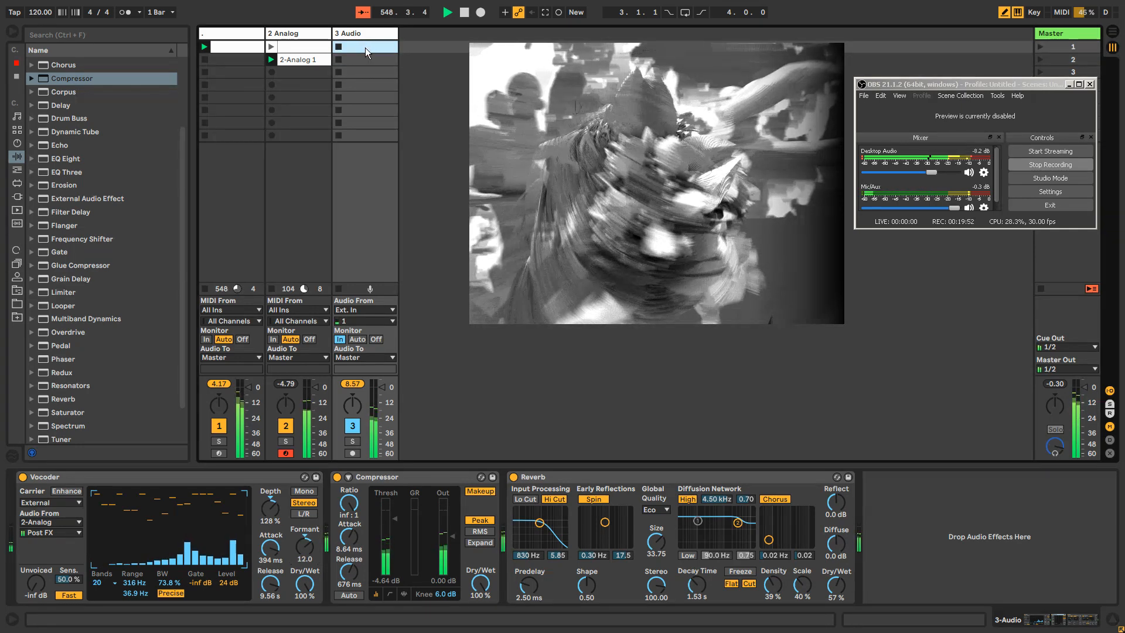
click(367, 34)
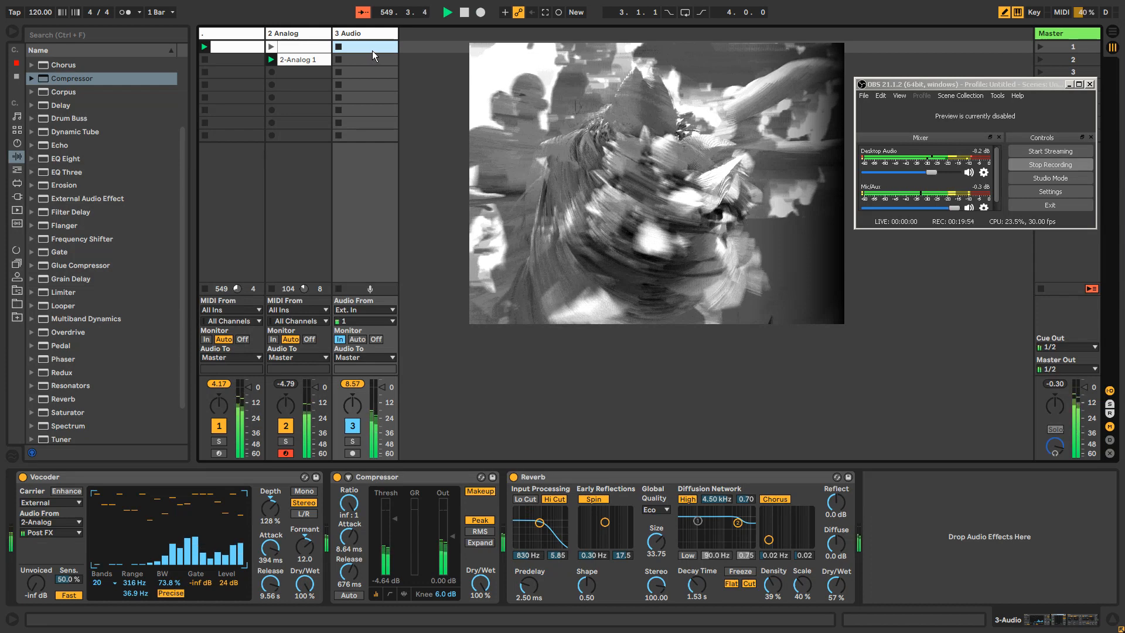
click(372, 59)
click(379, 110)
click(378, 30)
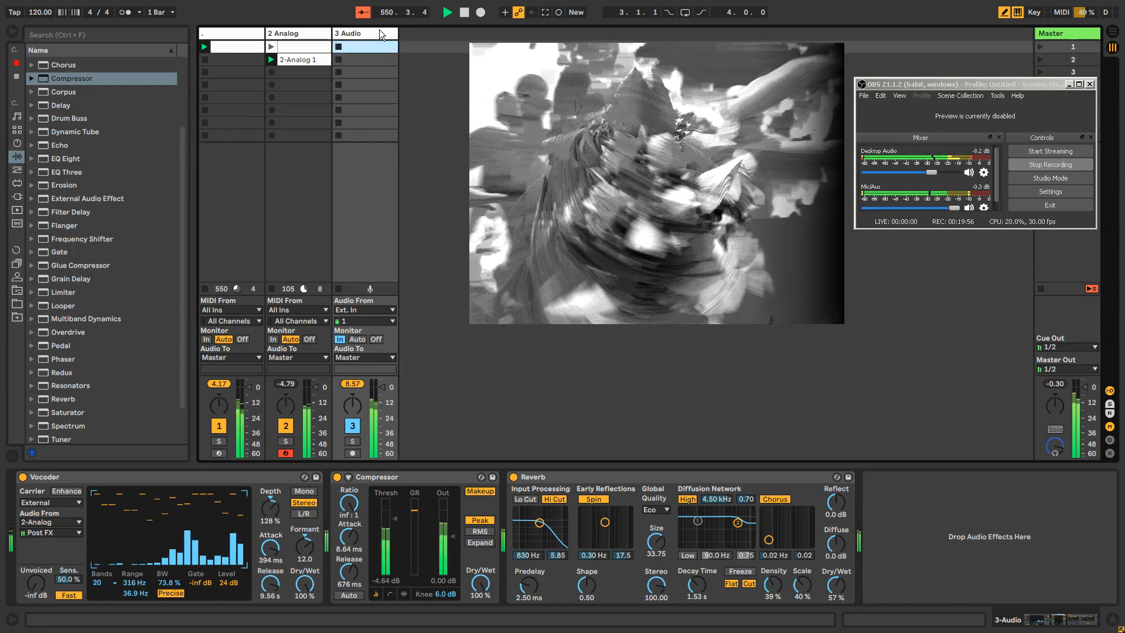
key(ctrl+shift+t)
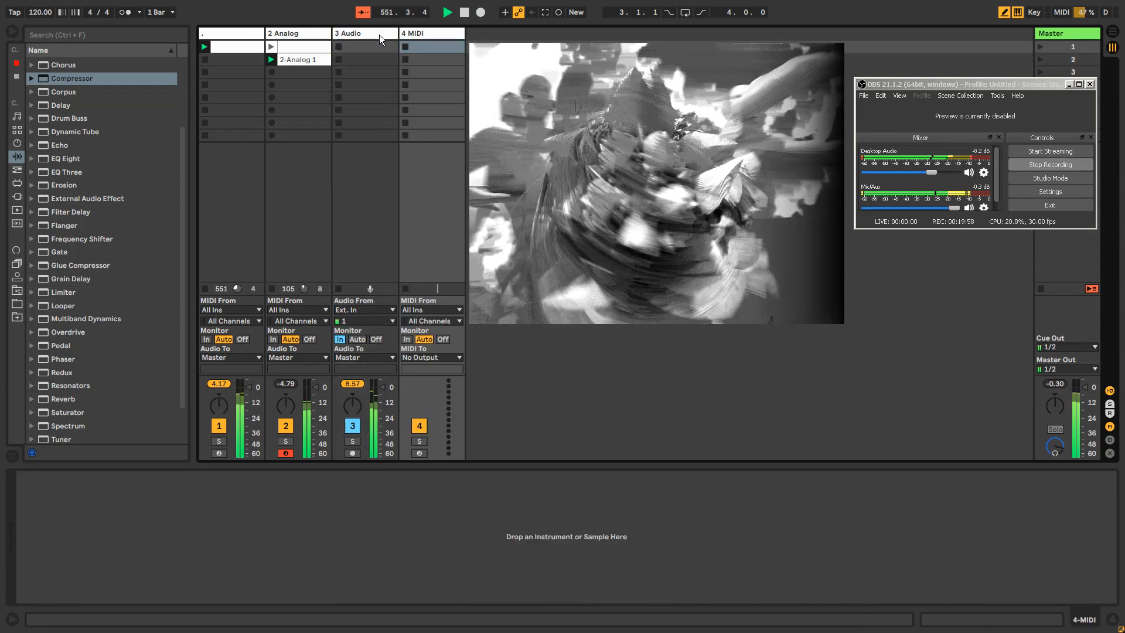
Step: Route the 3 Audio track's output to Sends Only and move its Vocoder, Compressor and Reverb to the 4 MIDI track
click(379, 34)
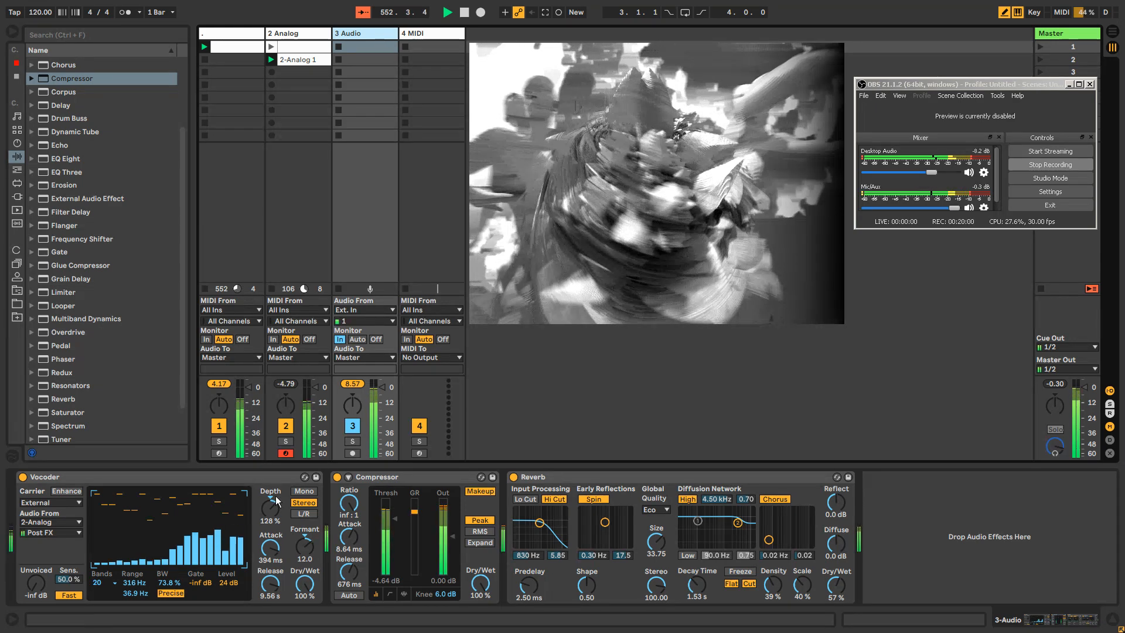
click(350, 357)
click(360, 399)
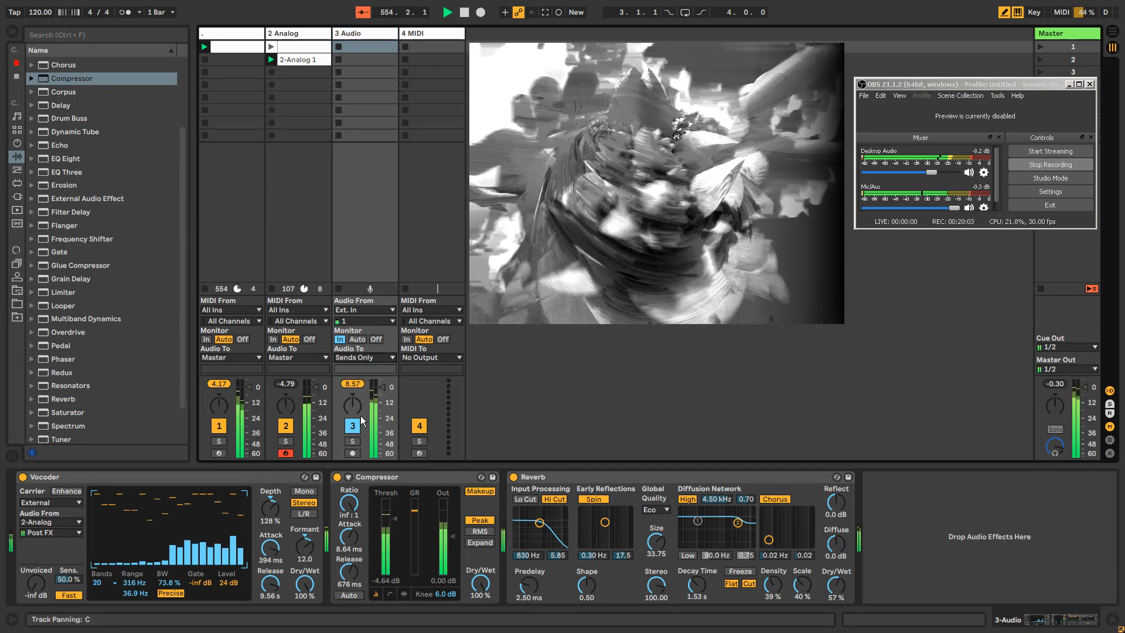
click(247, 476)
shift+click(649, 476)
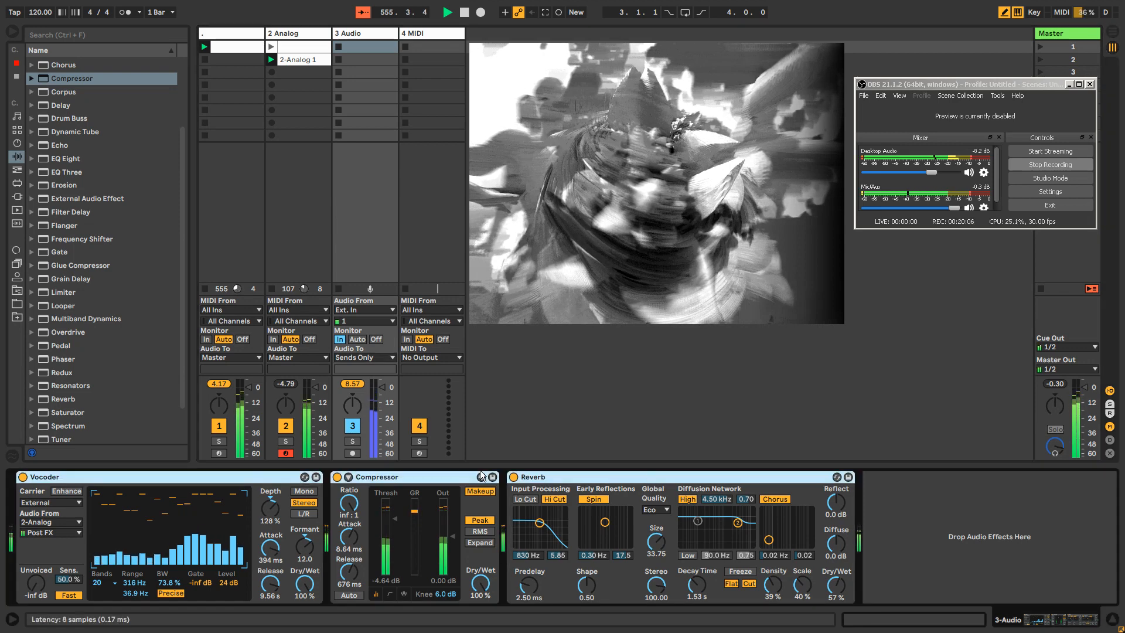
drag(406, 170, 434, 99)
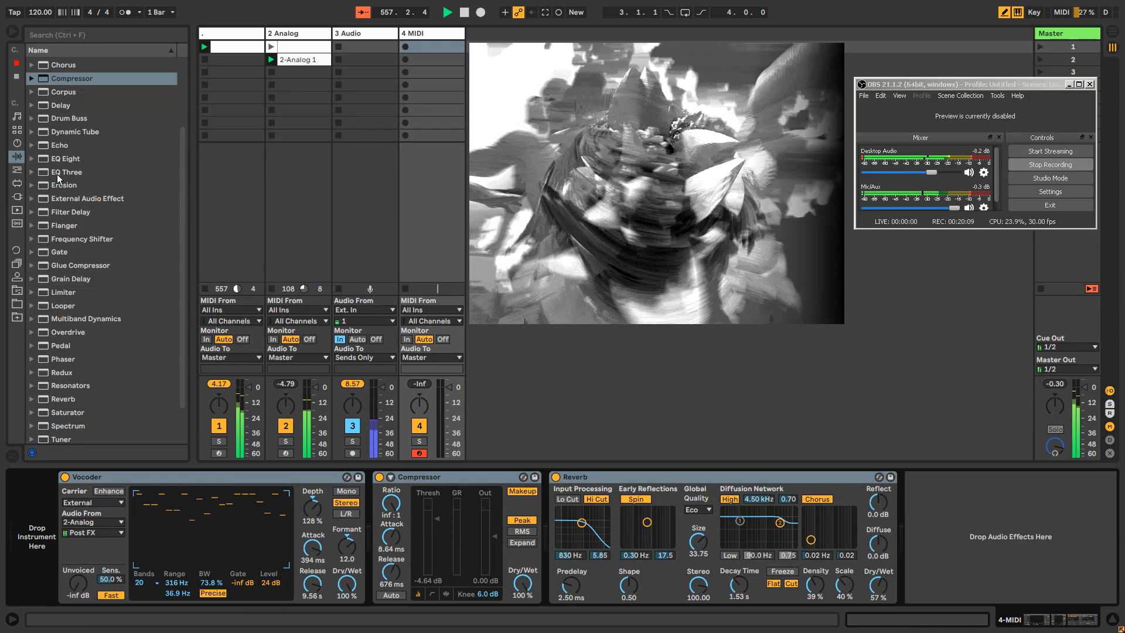
Step: Insert a Gate before the Vocoder on 4 MIDI and sidechain it from 3-Audio Post FX with sidechain listening enabled
mouse_move(59, 252)
mouse_down()
mouse_move(65, 514)
mouse_move(88, 481)
mouse_up()
click(76, 478)
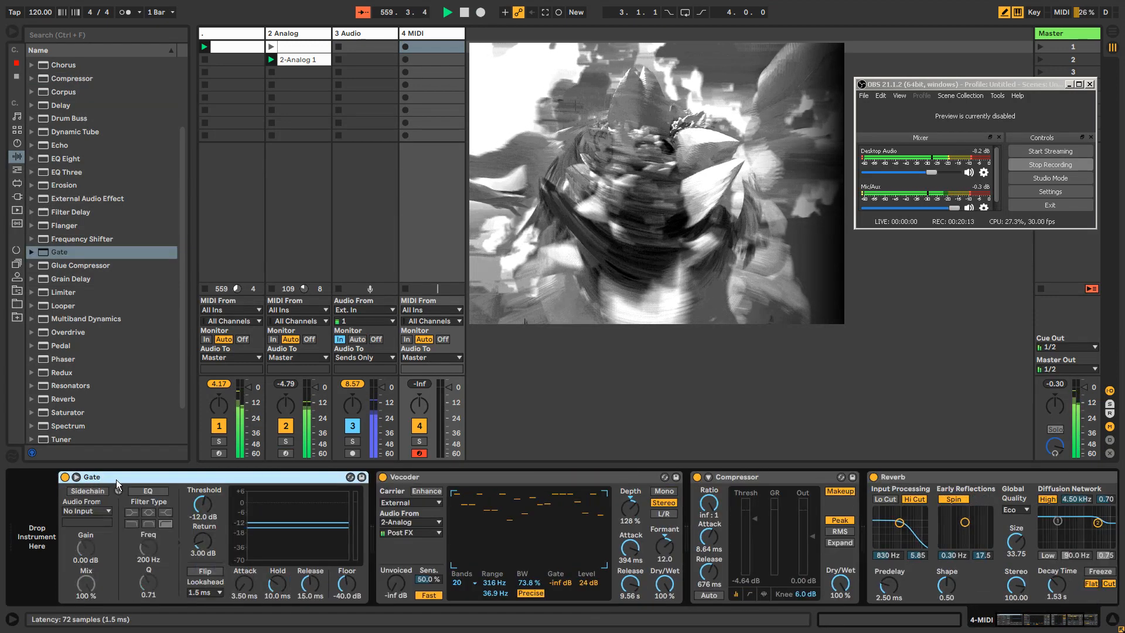
click(93, 513)
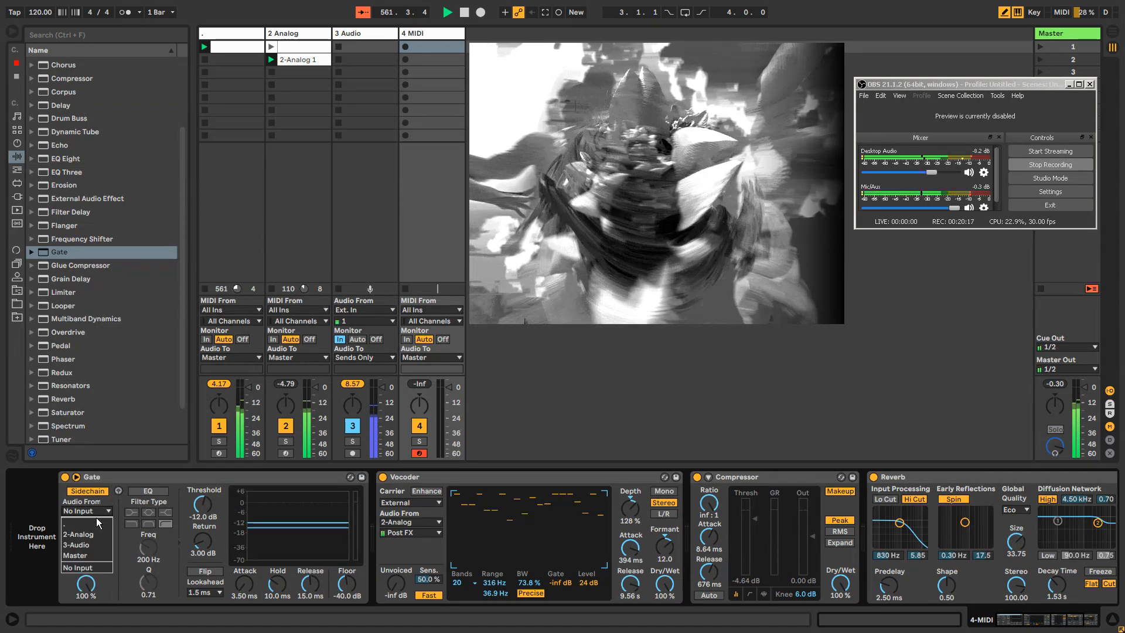
click(96, 544)
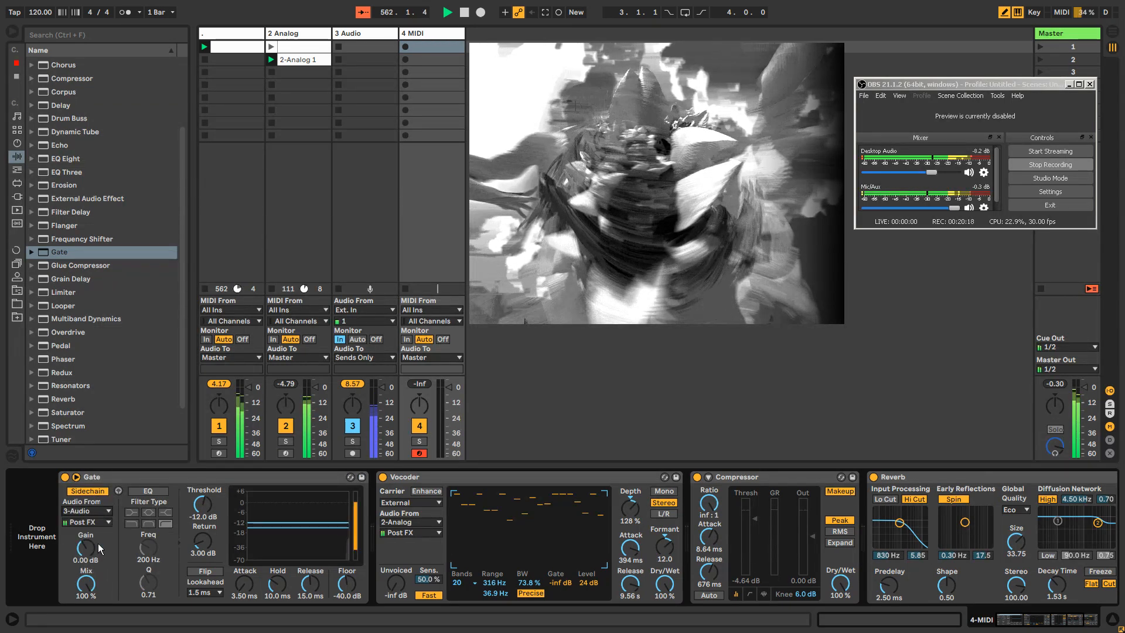
click(118, 491)
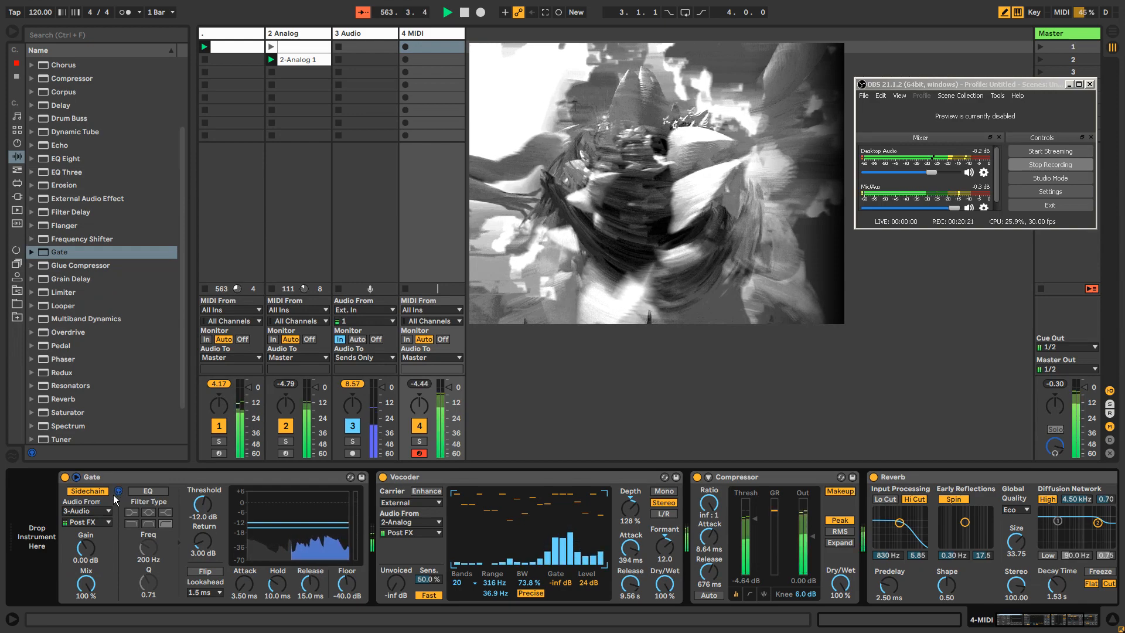
double_click(116, 478)
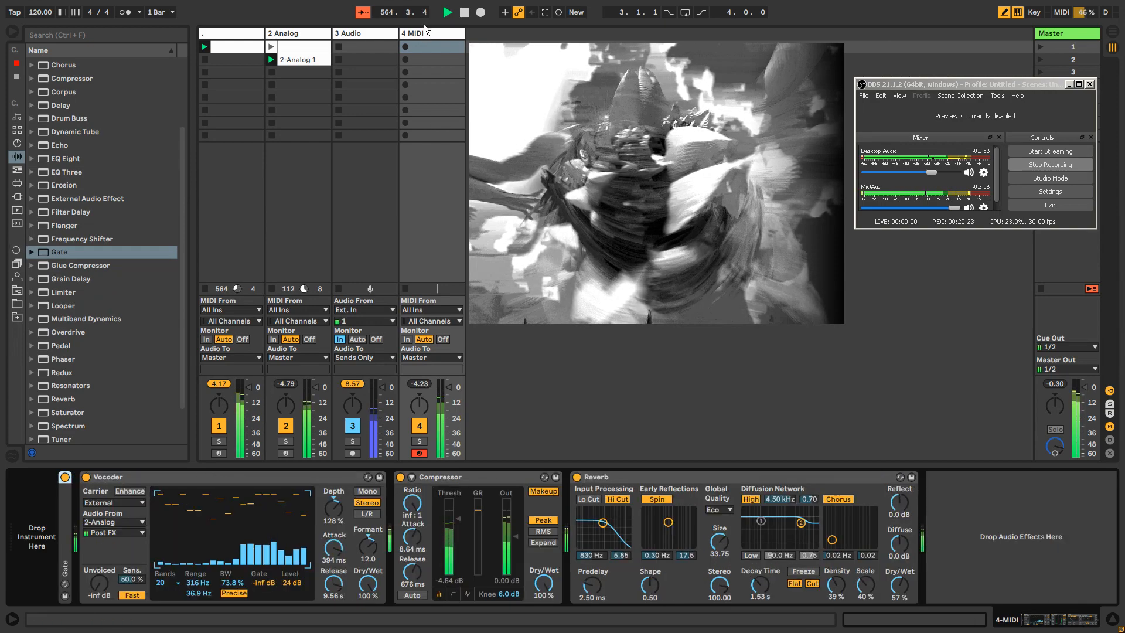
Step: Rename the 3 Audio track as voicrmic
click(372, 33)
key(ctrl+r)
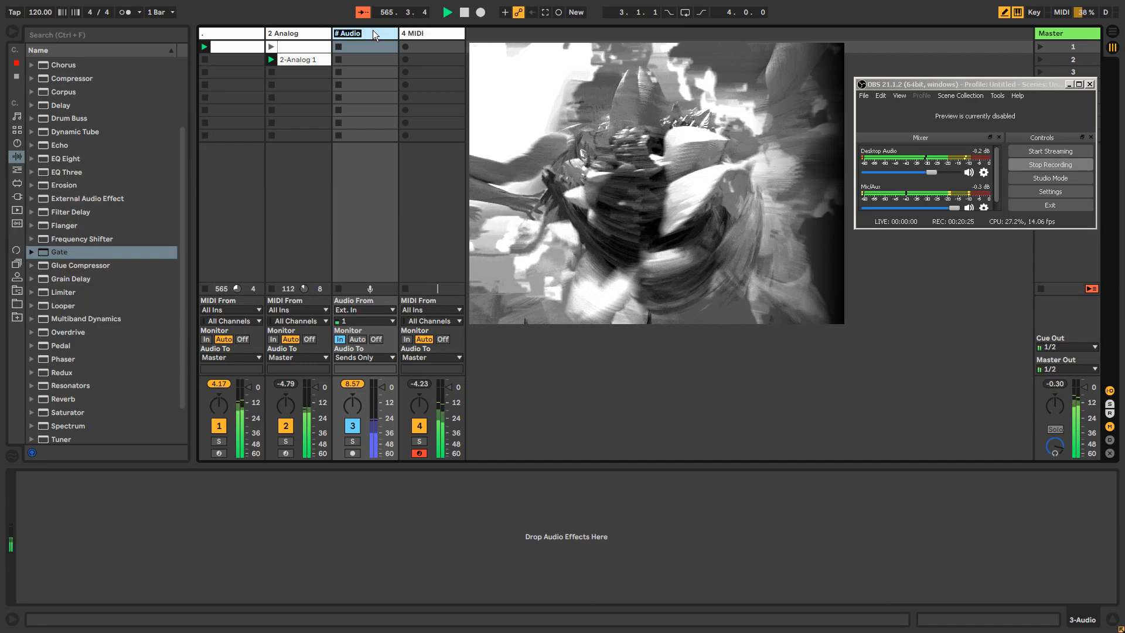
text(voicrmic)
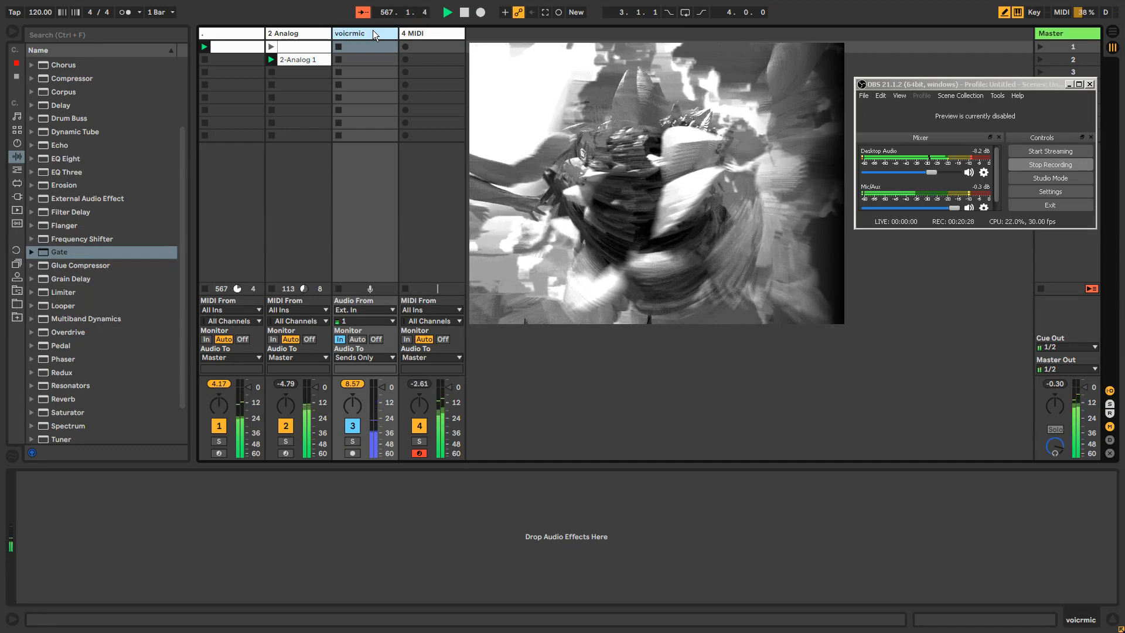
Step: Insert a Delay between the Gate and the Vocoder on 4 MIDI and set its Dry/Wet to 100 %
click(416, 32)
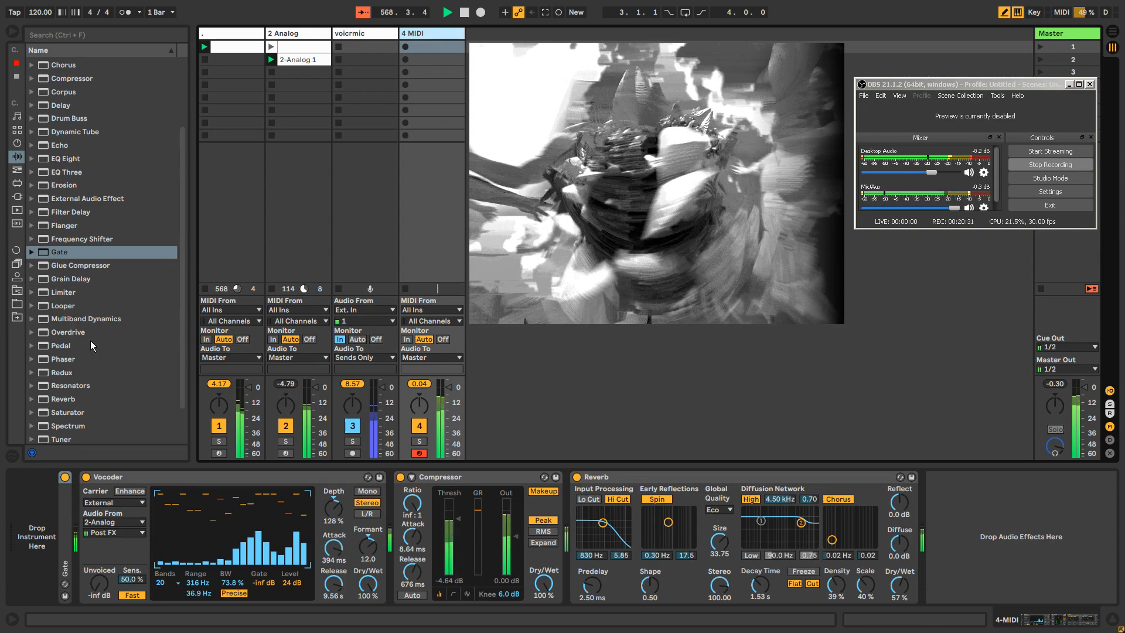
scroll(79, 213, up, 3)
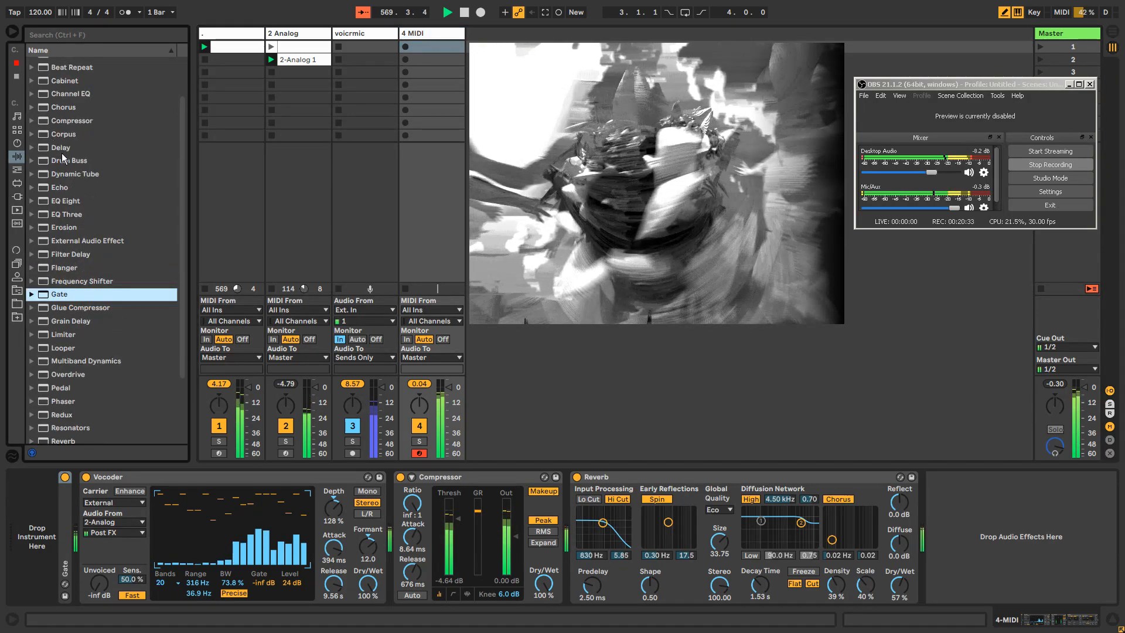
drag(62, 149, 86, 494)
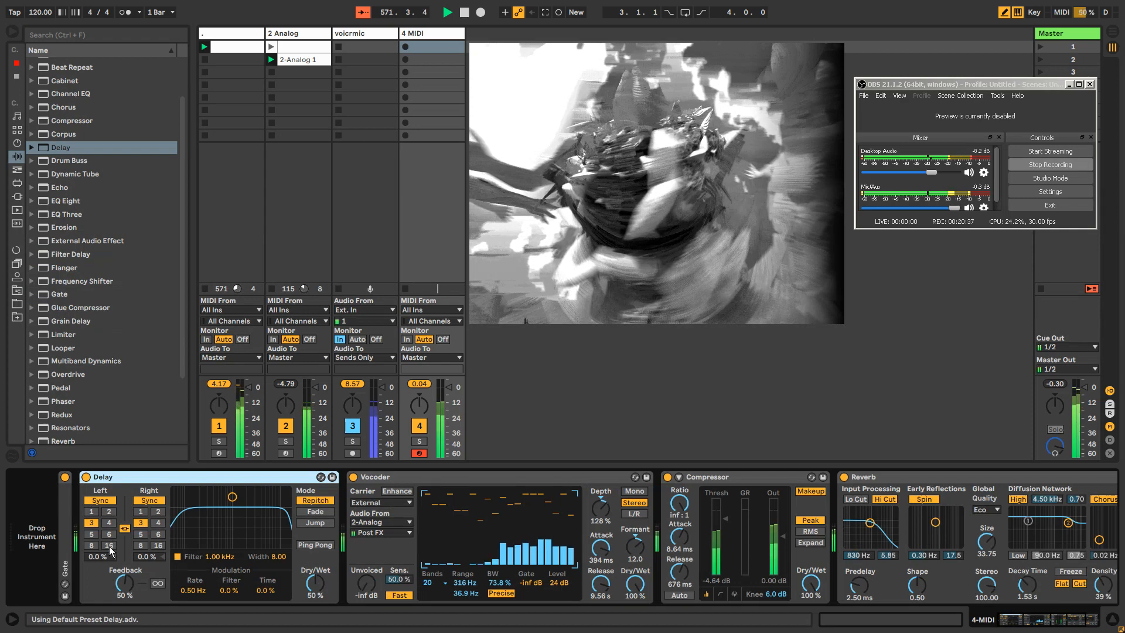
drag(314, 583, 314, 527)
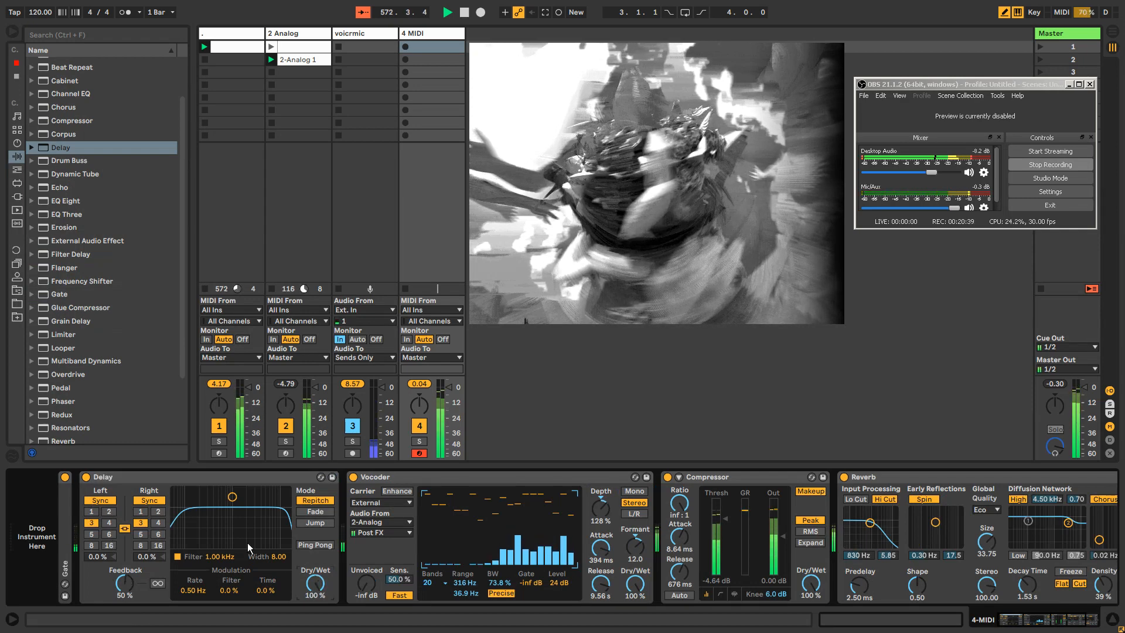
Step: Switch the Delay from synced to free time, with 5.00 s on both channels and 0.0 % feedback
click(112, 502)
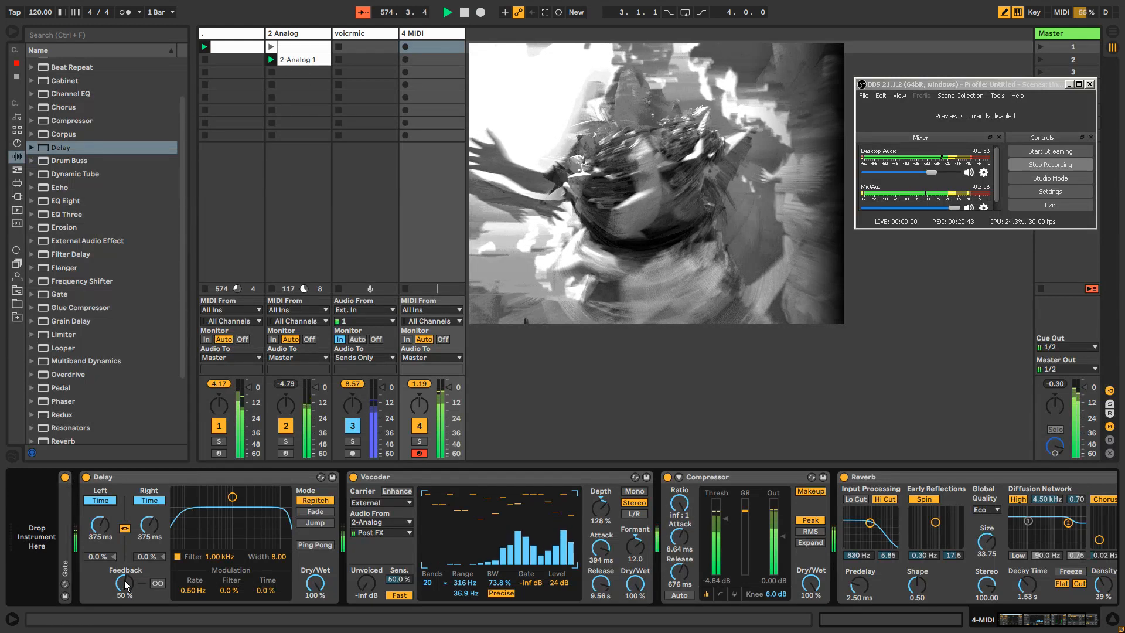
drag(149, 531, 148, 457)
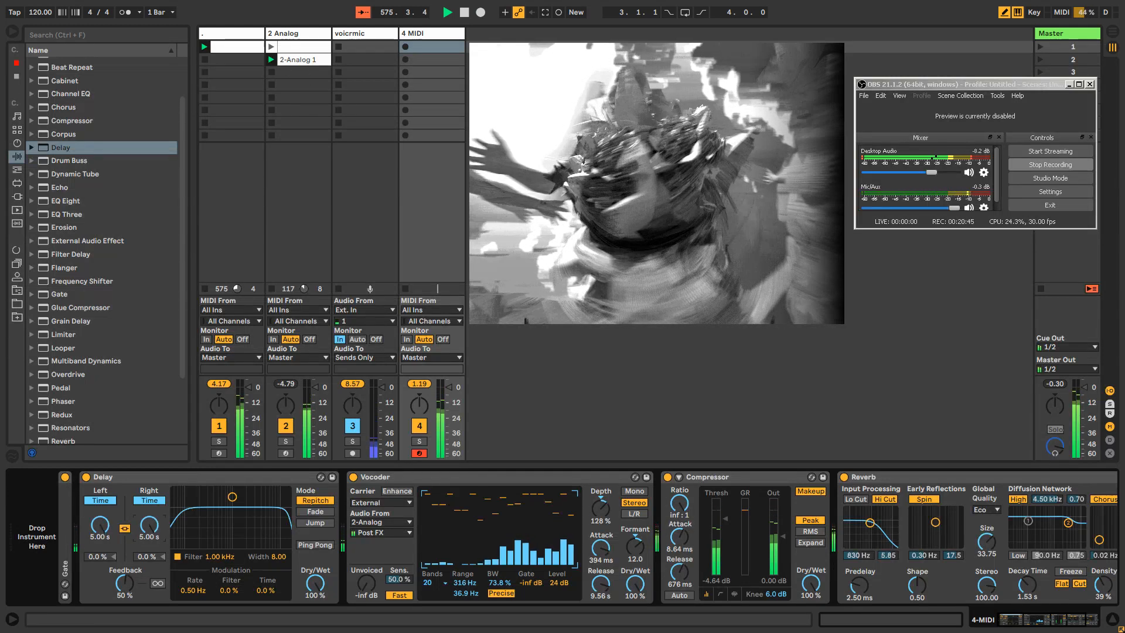
drag(124, 582, 124, 626)
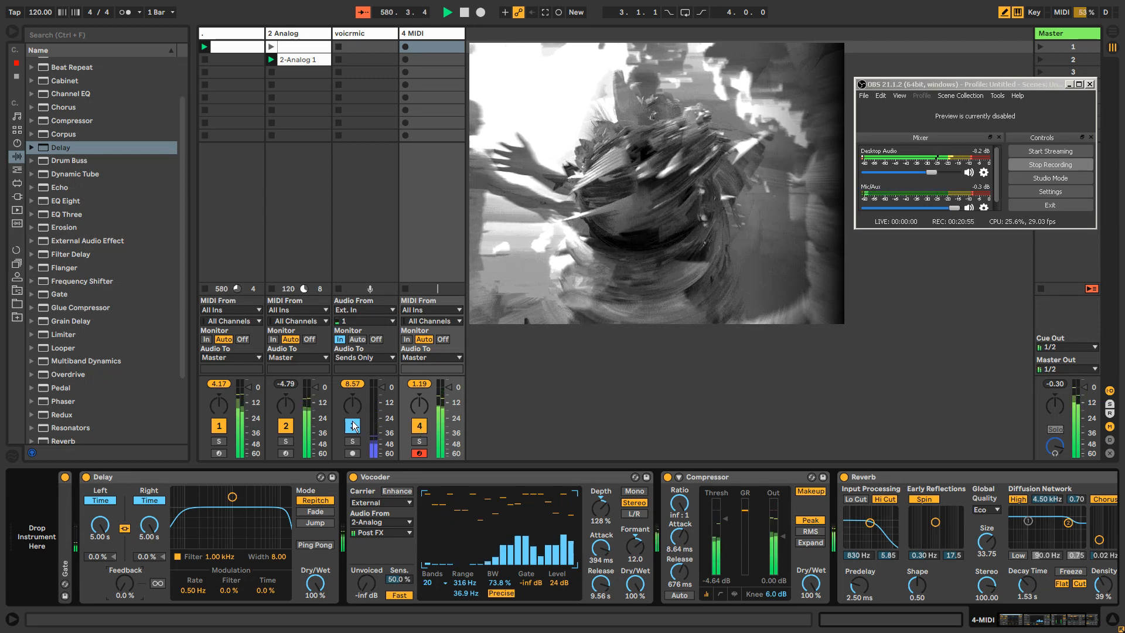
Step: Lower the Vocoder's Formant to 8.00 and create an empty MIDI clip in the first slot of 4 MIDI
mouse_move(641, 543)
mouse_down()
mouse_move(642, 563)
mouse_move(642, 530)
mouse_move(642, 559)
mouse_up()
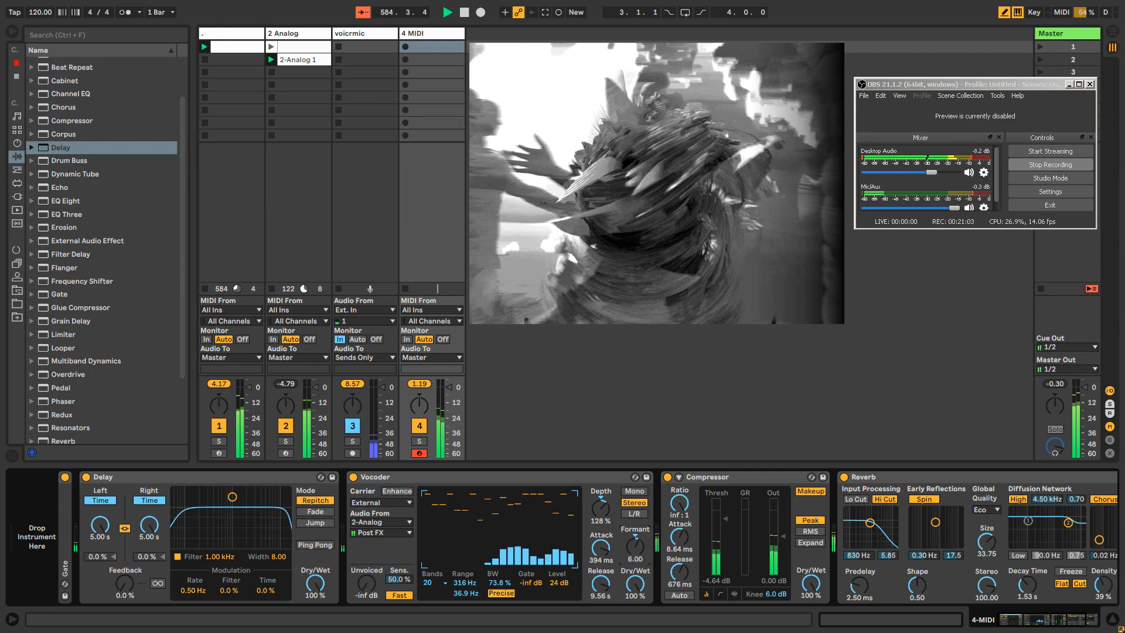
double_click(416, 44)
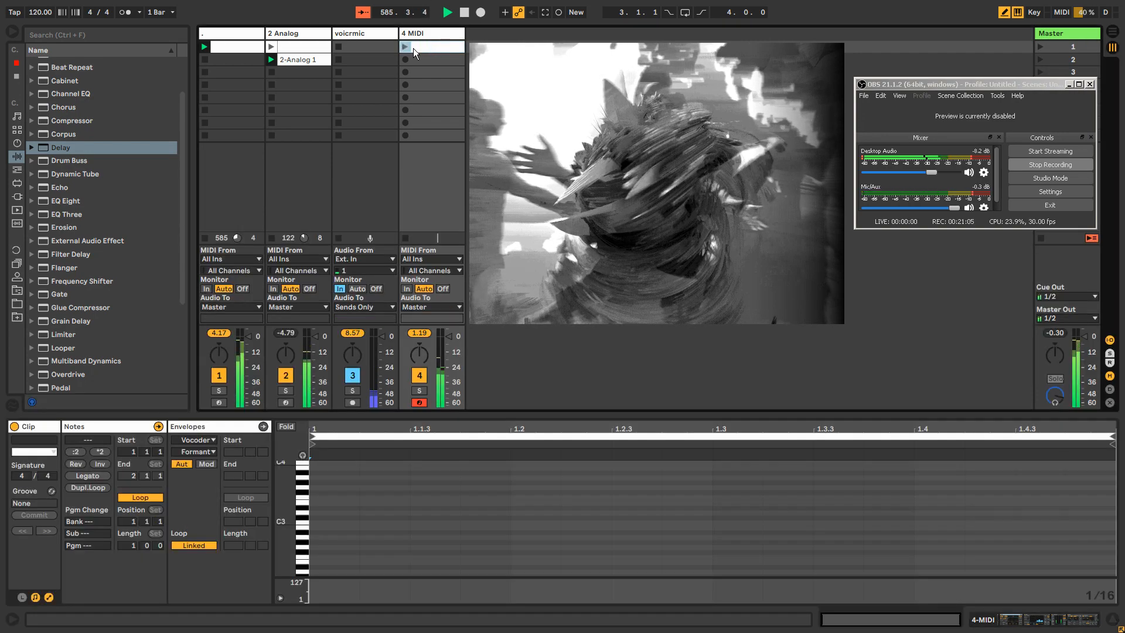
double_click(295, 35)
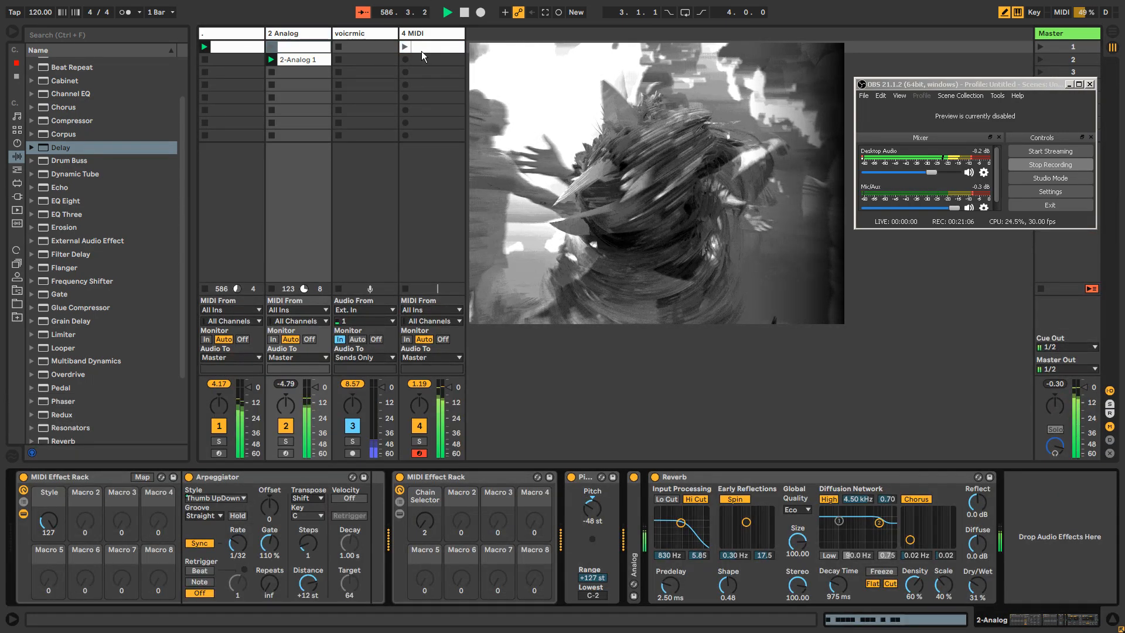
click(421, 50)
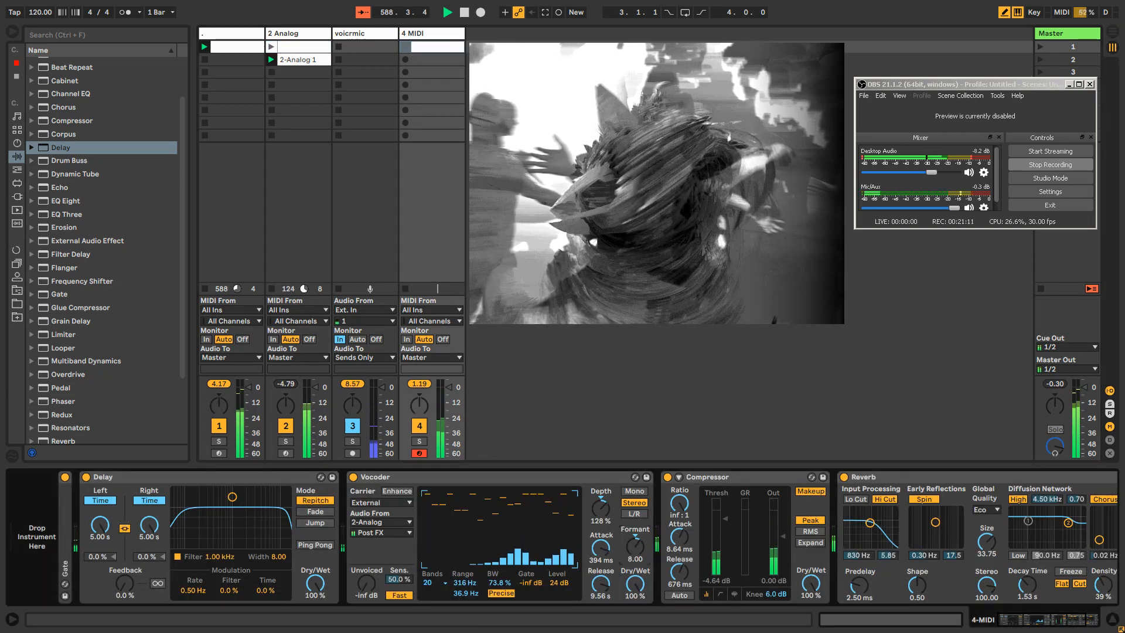
Step: Toggle the Pitch device on the 2 Analog track and deactivate the second MIDI Effect Rack
click(321, 37)
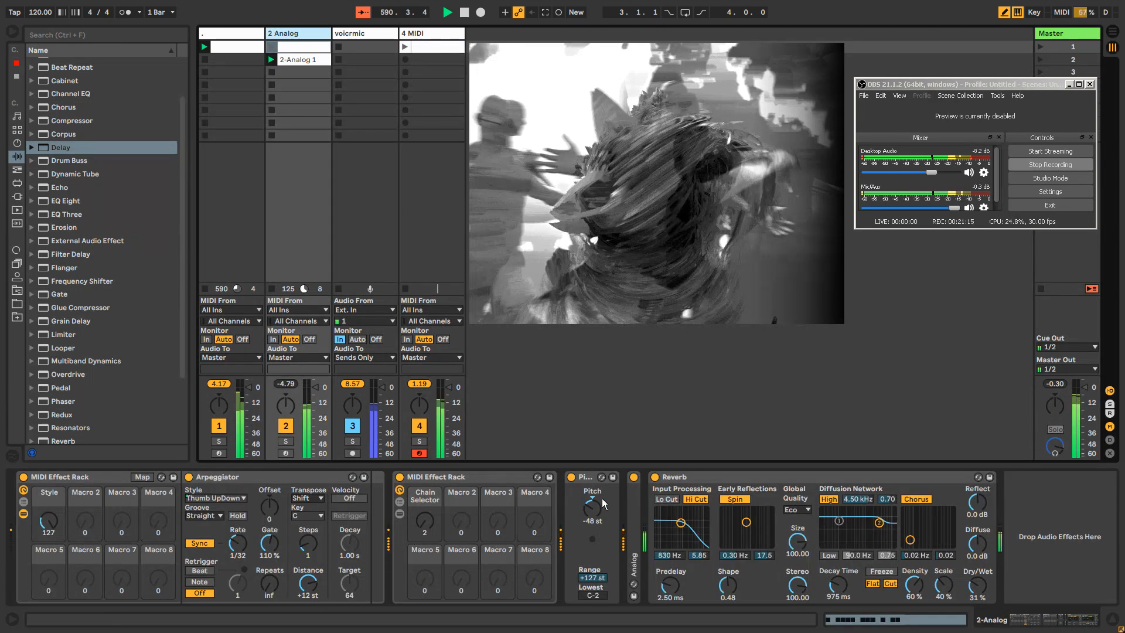
click(570, 476)
click(570, 477)
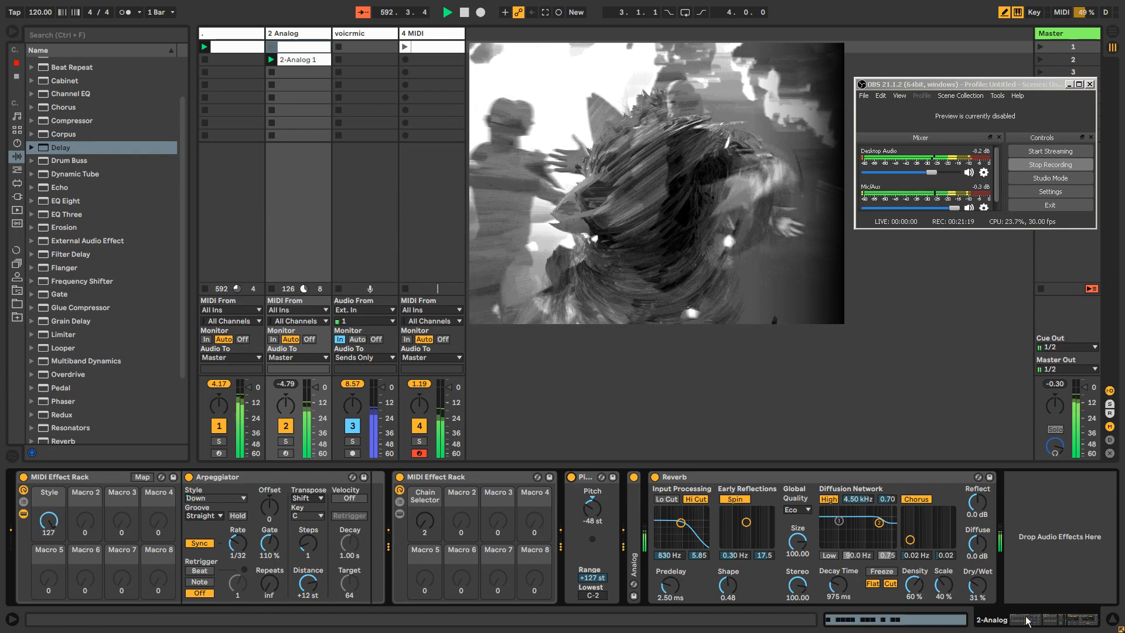
click(437, 476)
click(399, 476)
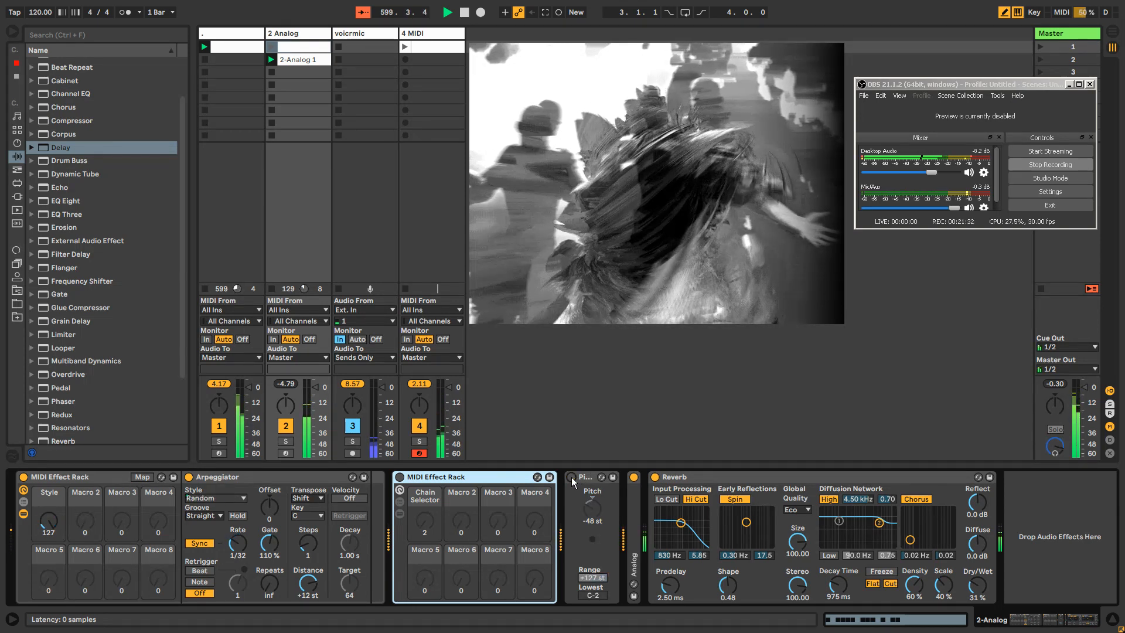
Step: Insert a Grain Delay right after the Analog instrument and set its Spray to 418 ms and Frequency to 1.87 Hz
click(630, 500)
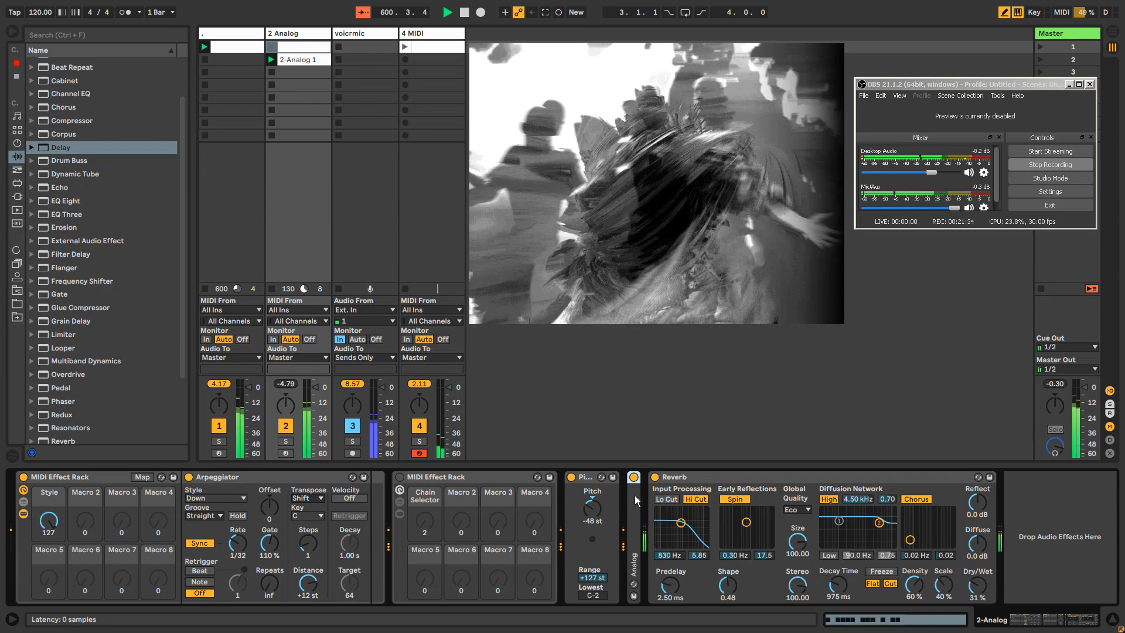
double_click(634, 495)
double_click(646, 476)
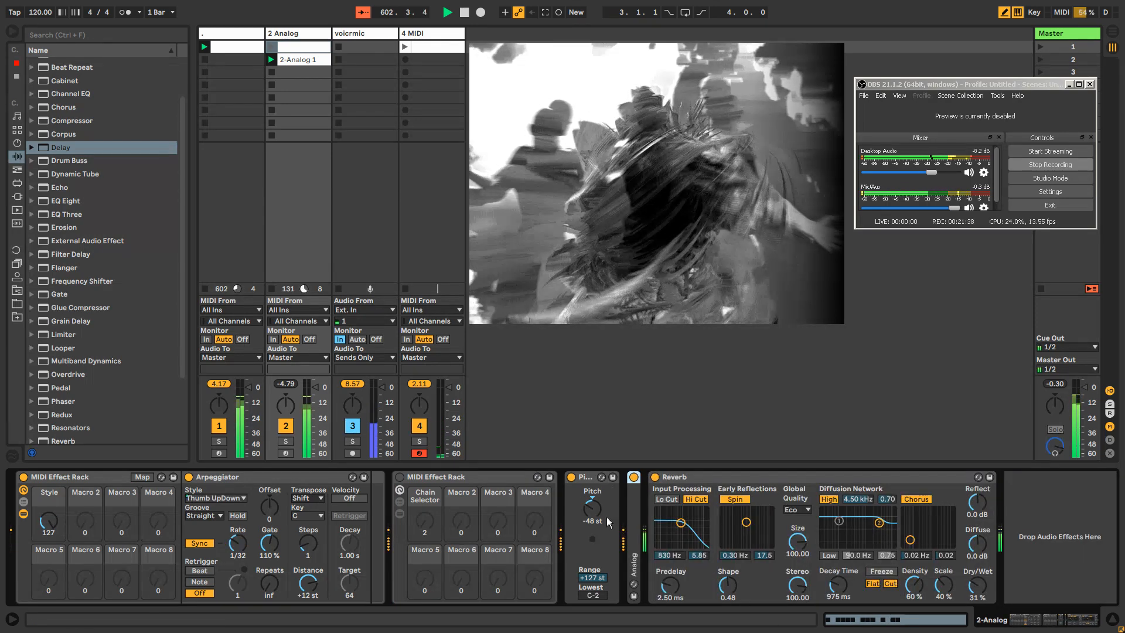
double_click(65, 321)
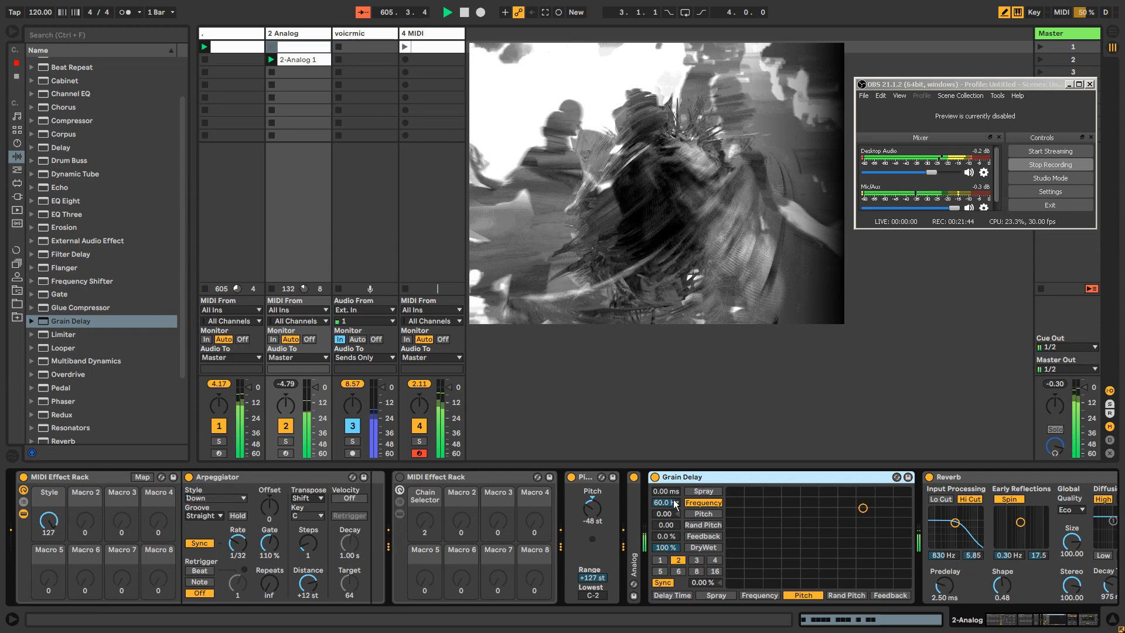
mouse_move(671, 492)
mouse_down()
mouse_move(672, 428)
mouse_move(670, 568)
mouse_up()
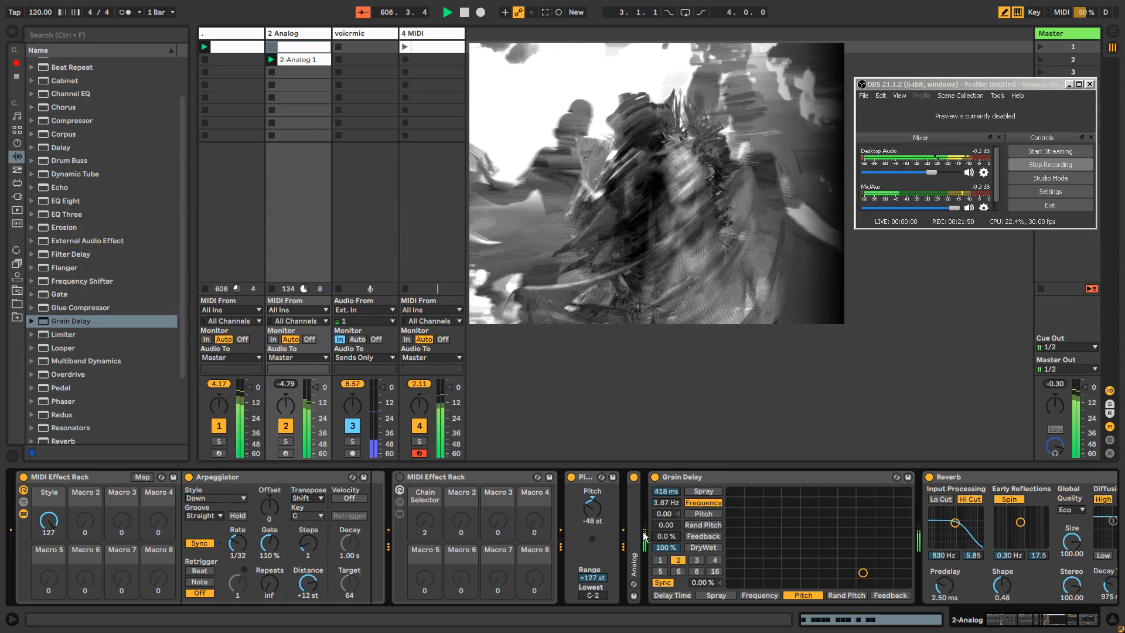
Step: Compare the 2 Analog sound with the Pitch device switched off and on, leaving it active
click(572, 477)
click(572, 476)
click(572, 477)
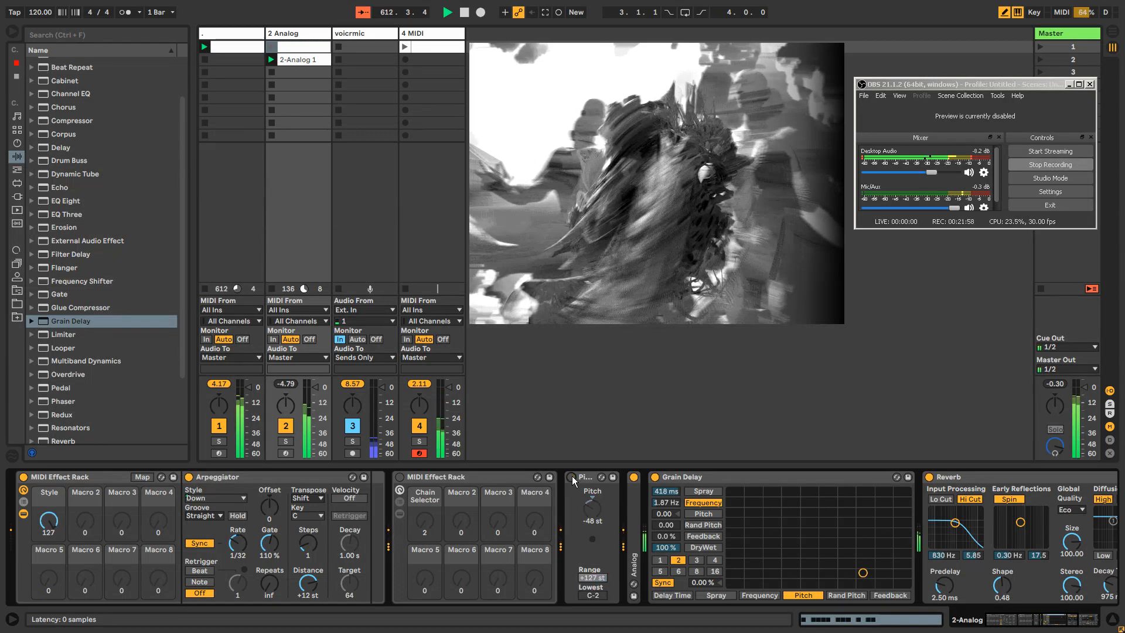
click(571, 477)
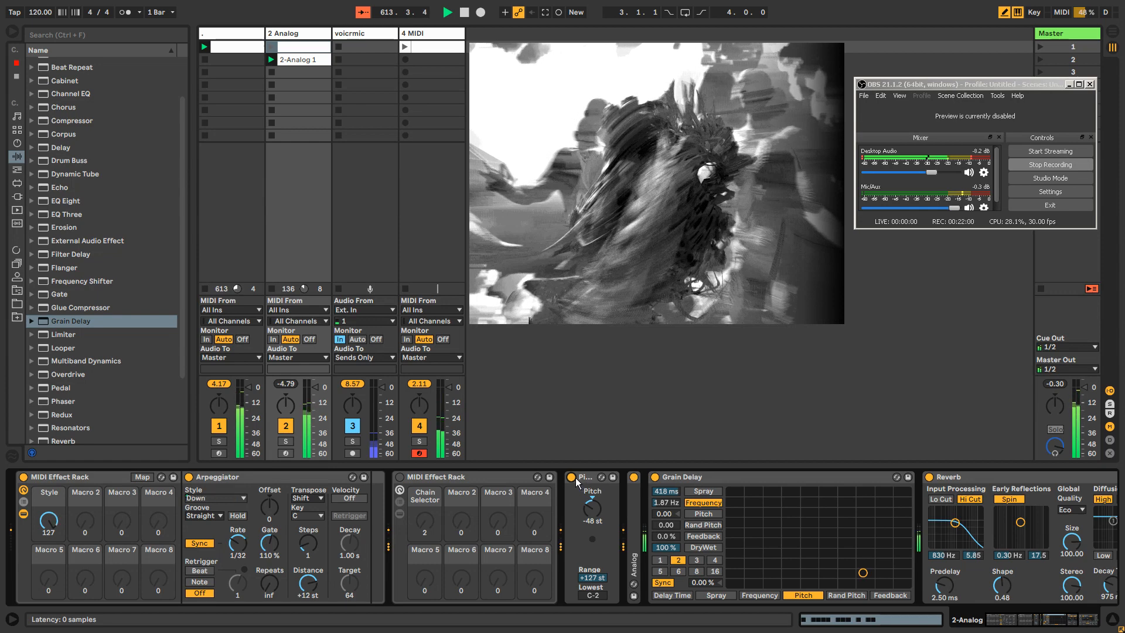
Step: Bypass the Pitch device on the 2 Analog track and re-enable it to hear the difference
click(572, 477)
click(572, 477)
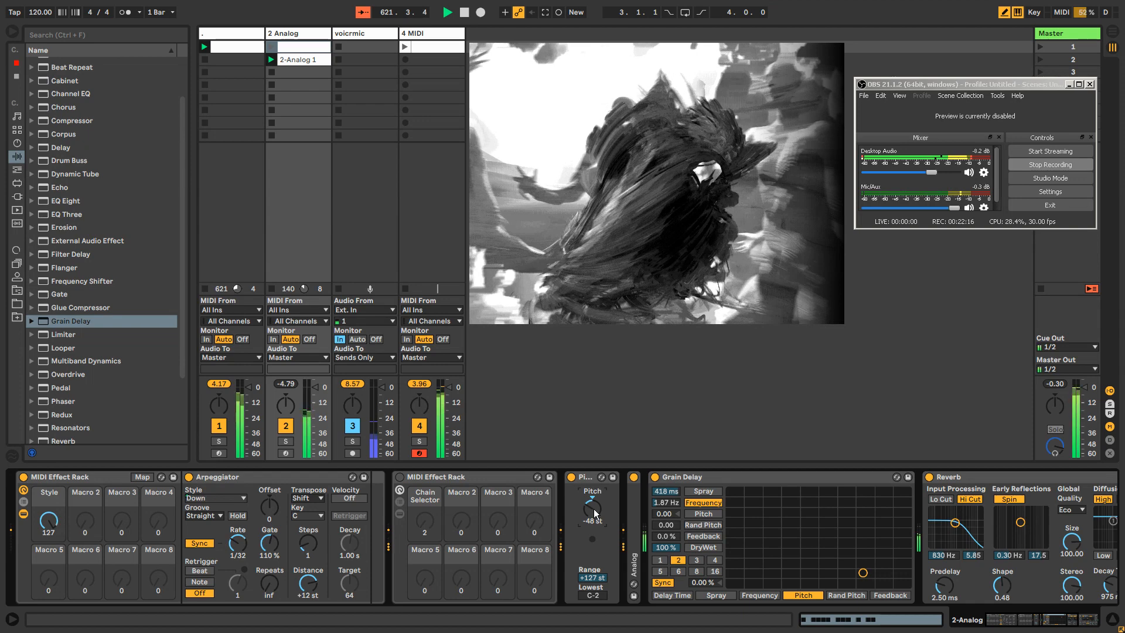
Step: Show the Style macro's modulation in the 2-Analog 1 clip and redraw its stepped envelope across all four bars
click(219, 497)
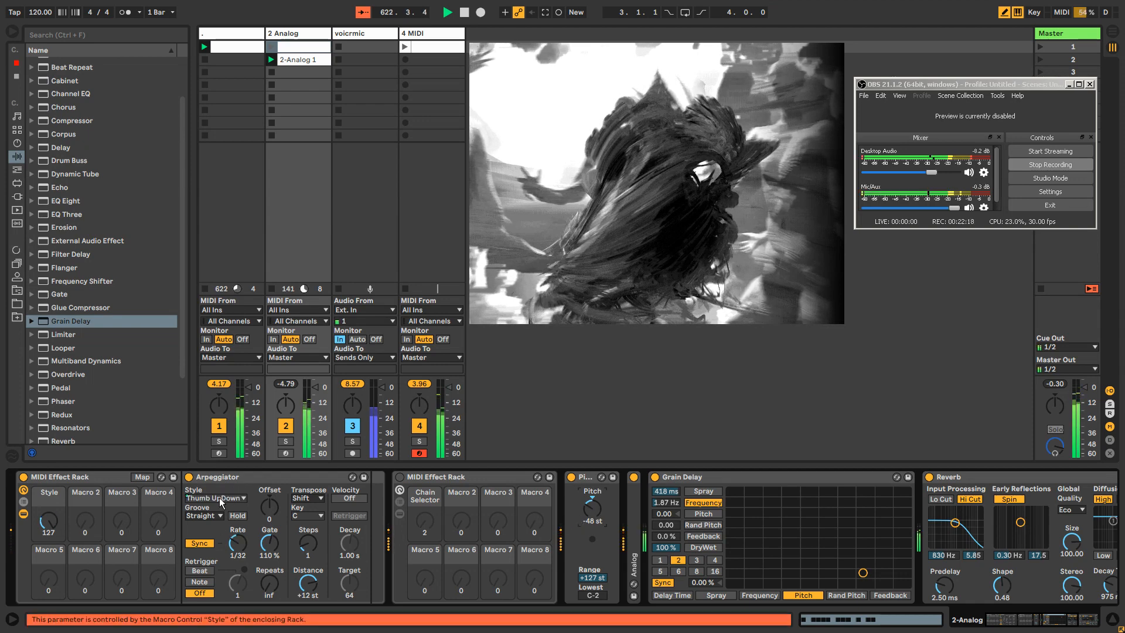
right_click(202, 502)
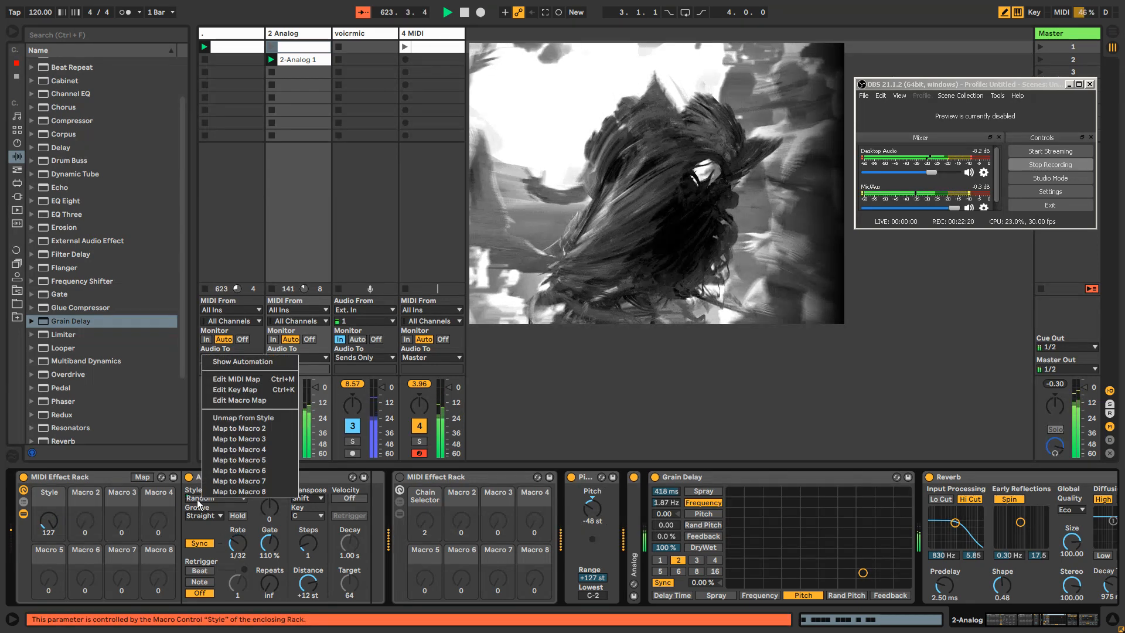
click(87, 478)
right_click(47, 523)
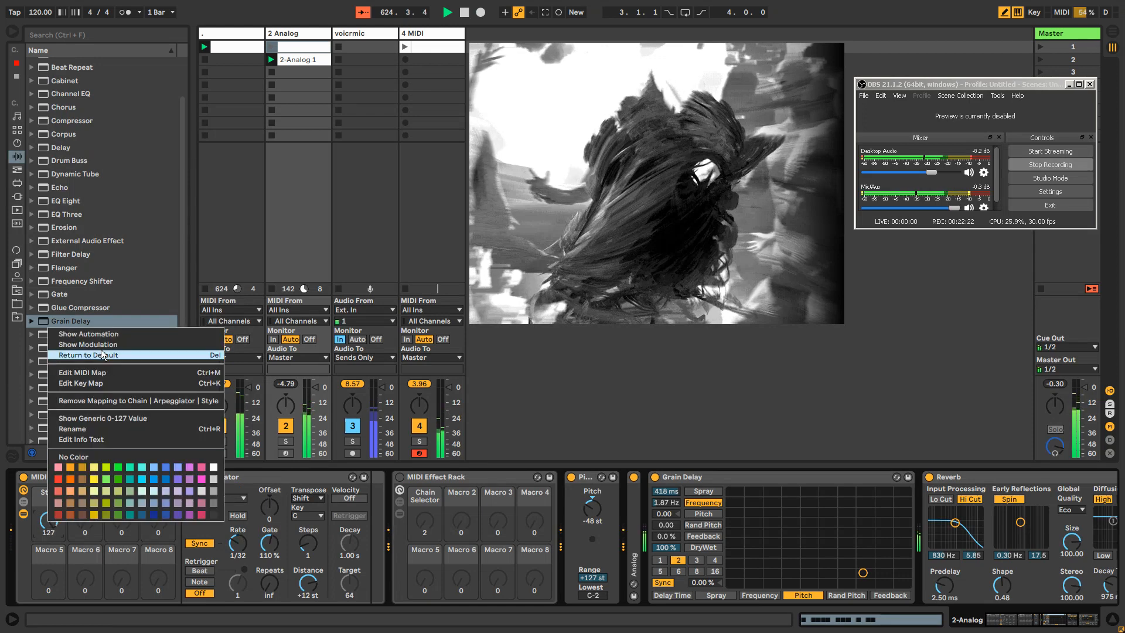
click(96, 342)
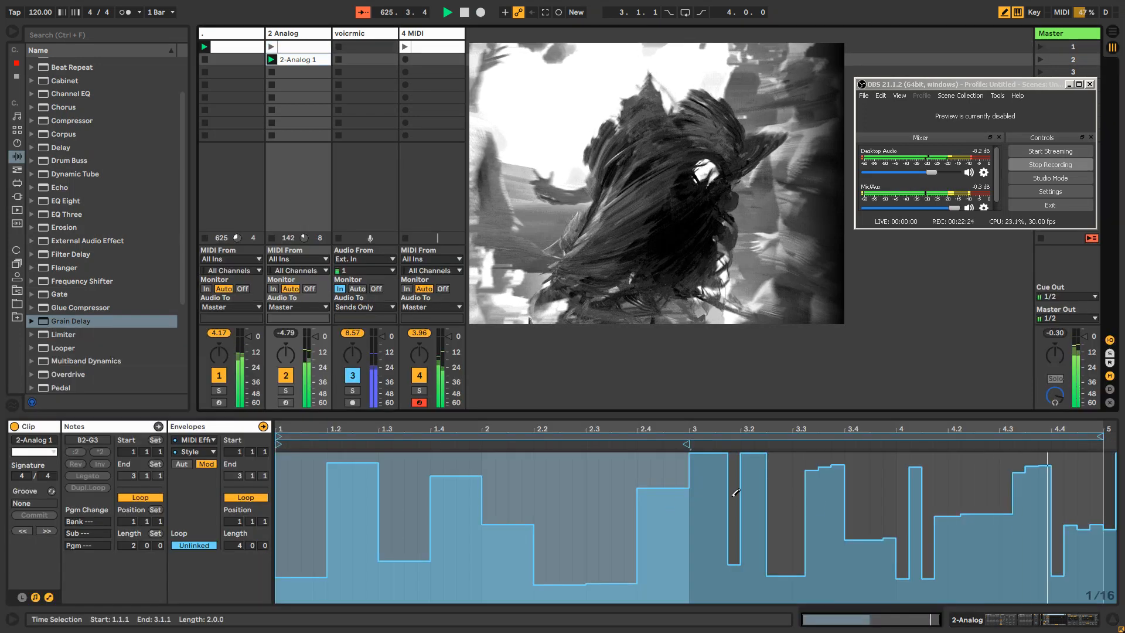
mouse_move(669, 557)
mouse_down()
mouse_move(342, 510)
mouse_move(332, 520)
mouse_move(673, 515)
mouse_move(592, 501)
mouse_move(1109, 585)
mouse_up()
mouse_move(916, 522)
mouse_down()
mouse_move(695, 536)
mouse_move(800, 584)
mouse_move(742, 585)
mouse_up()
mouse_move(1057, 543)
mouse_down()
mouse_move(1071, 513)
mouse_move(1094, 519)
mouse_up()
drag(937, 495, 955, 494)
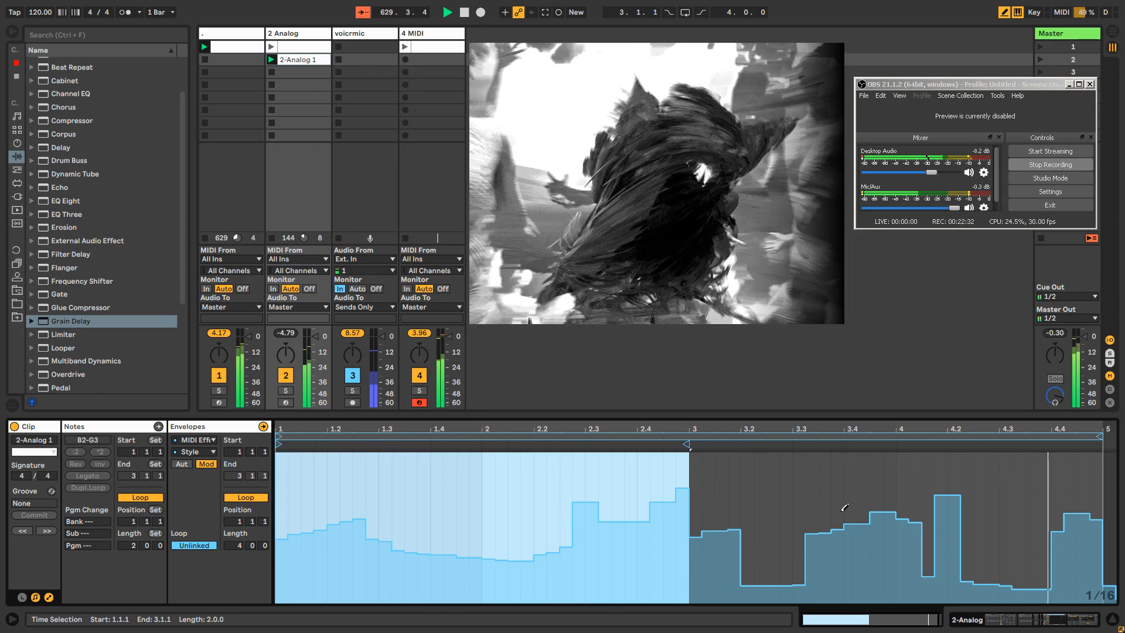
Step: Return to the 2 Analog device chain and restart playback from the beginning of the song
click(356, 33)
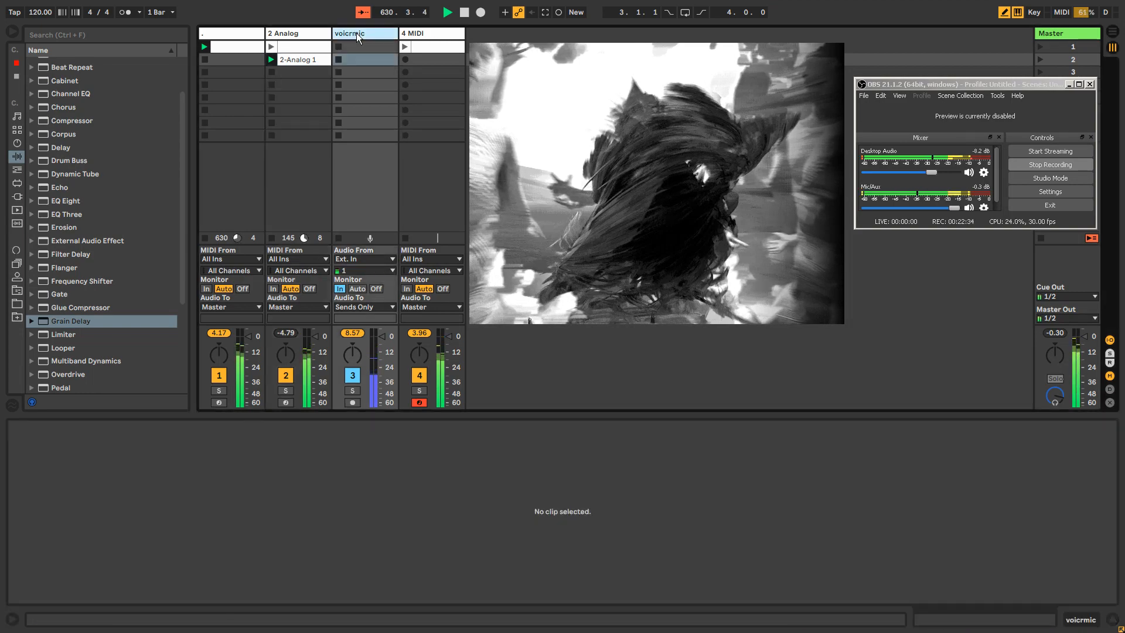
double_click(313, 34)
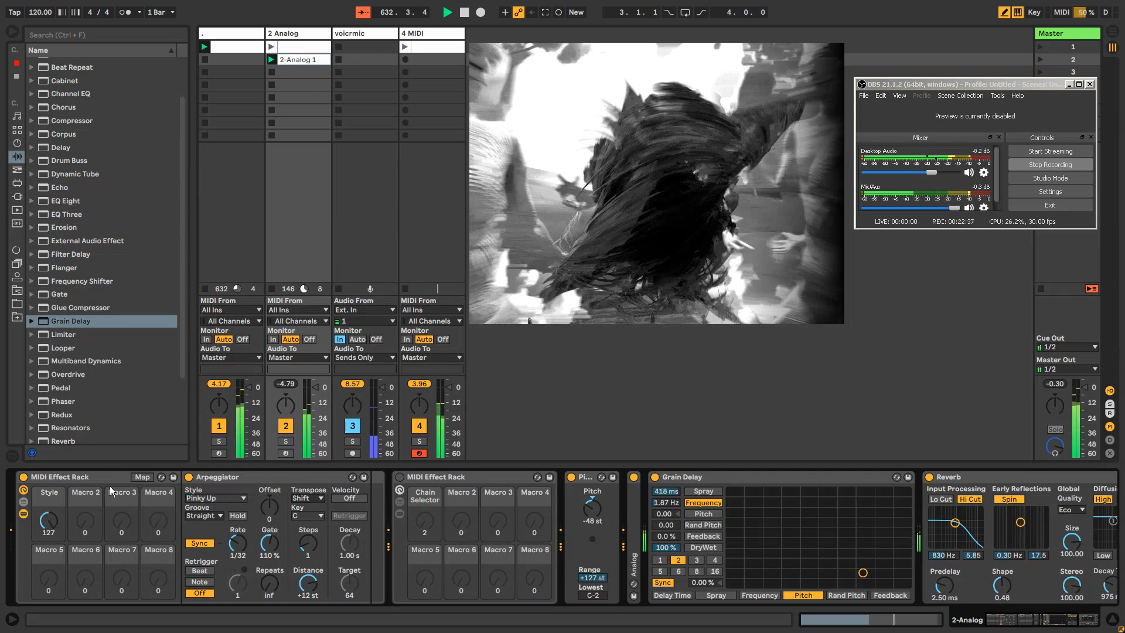
click(214, 499)
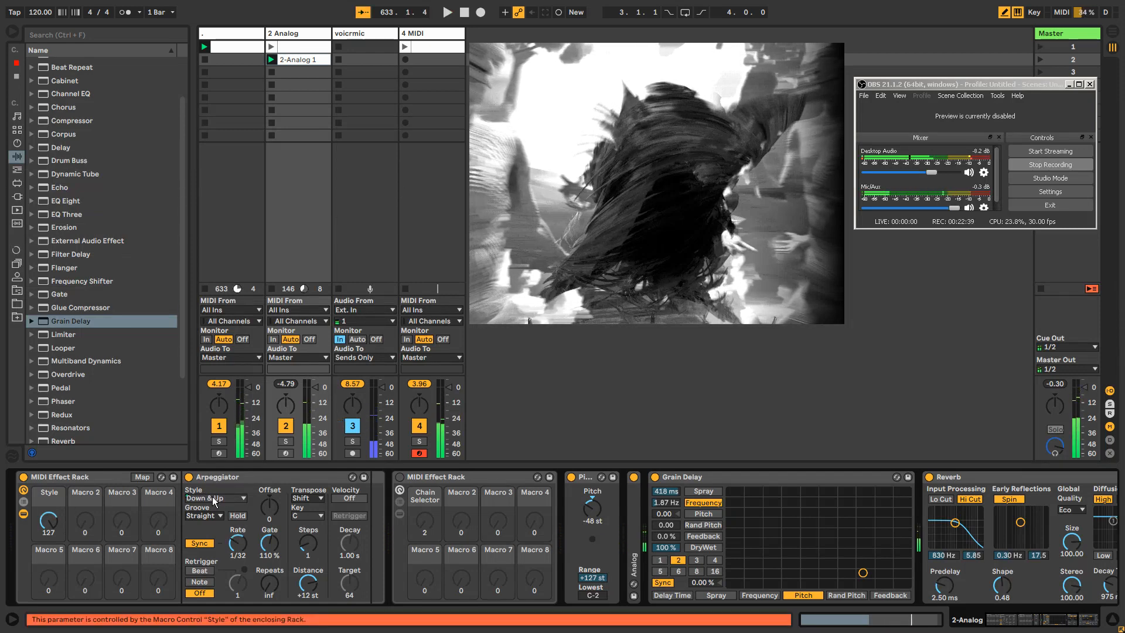
key(space)
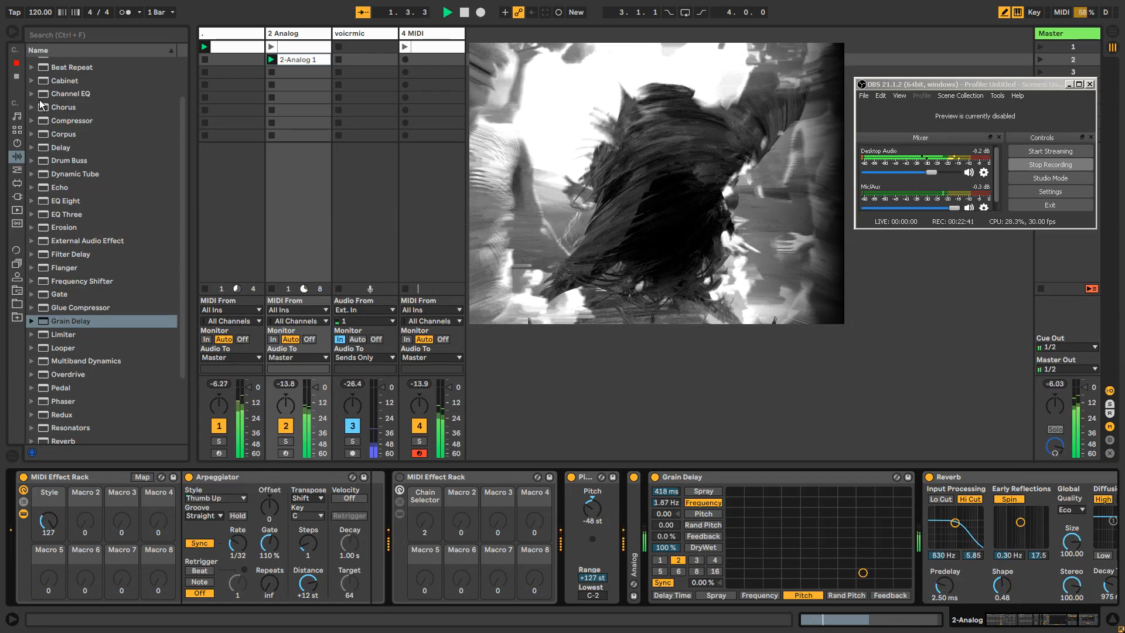
Step: Insert a second Arpeggiator after the first MIDI Effect Rack on 2 Analog and look through its Style options
click(17, 169)
drag(70, 62, 401, 530)
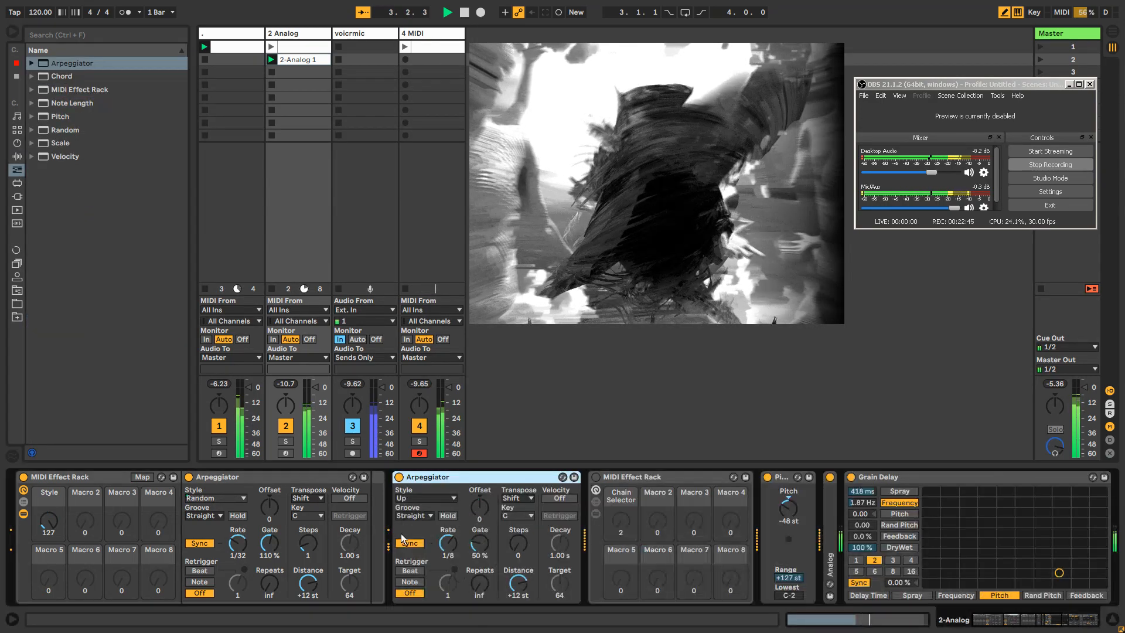
click(412, 496)
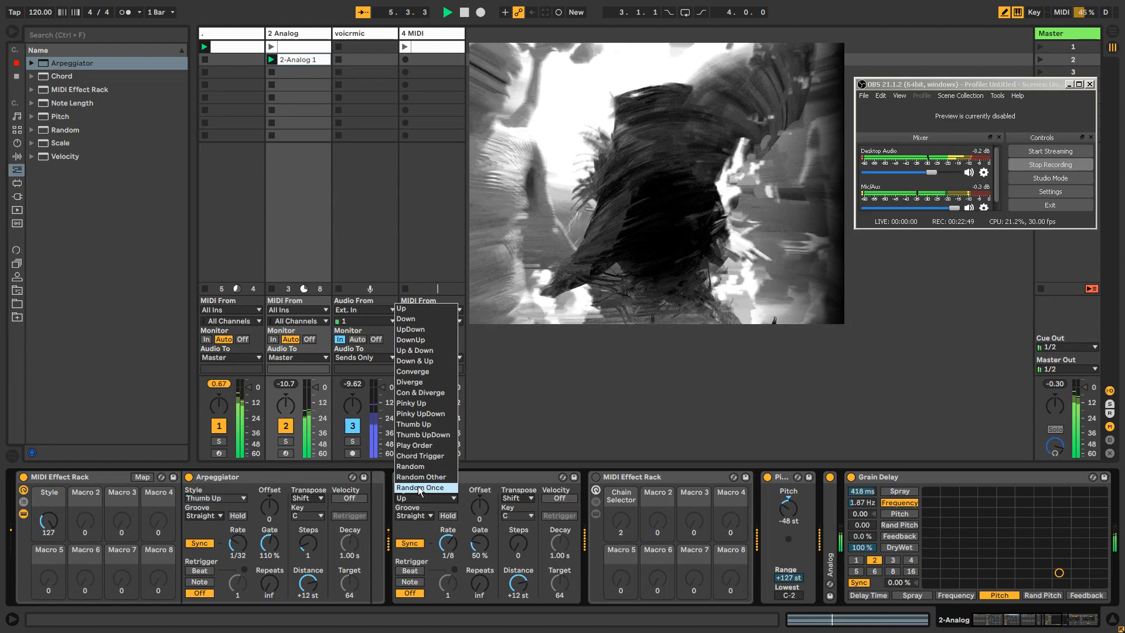
click(274, 480)
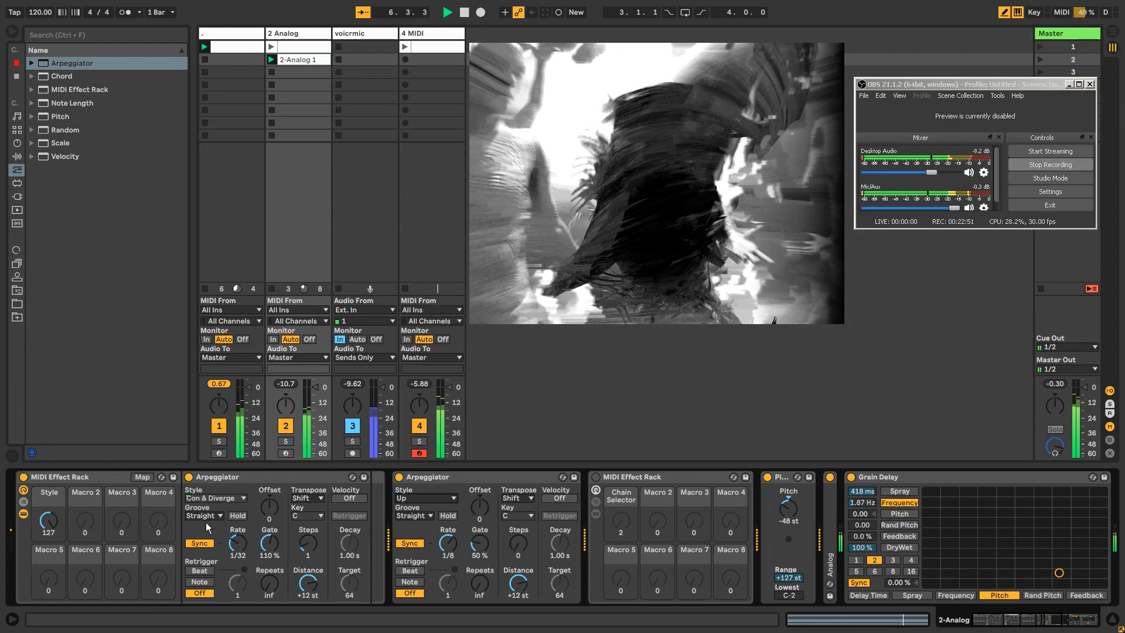
Step: Raise the Style modulation steps around beats 2.3, 2.4, 4 and 4.2 to about 96–100 % and lower one near 1.3 to 25.4 %
right_click(51, 514)
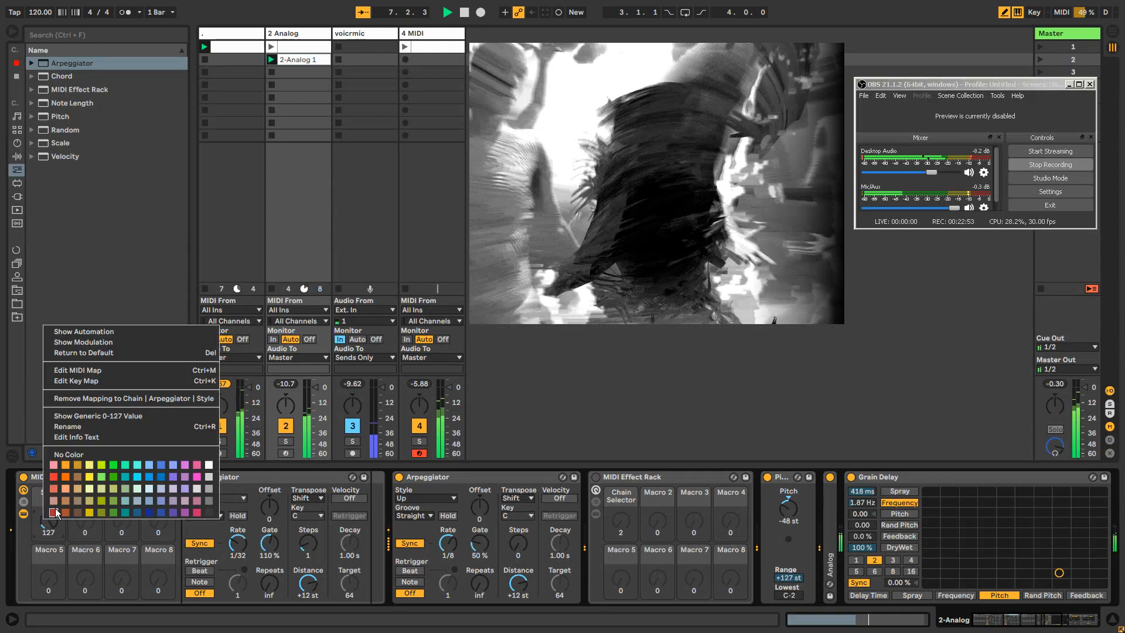
click(87, 341)
click(670, 501)
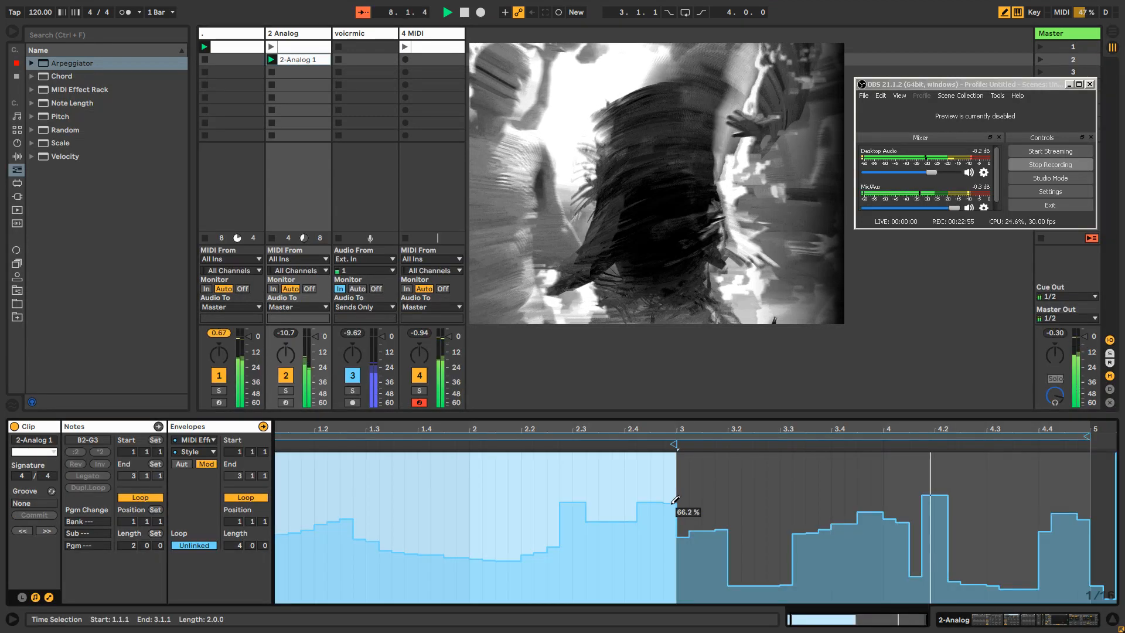
click(578, 520)
click(578, 456)
click(654, 457)
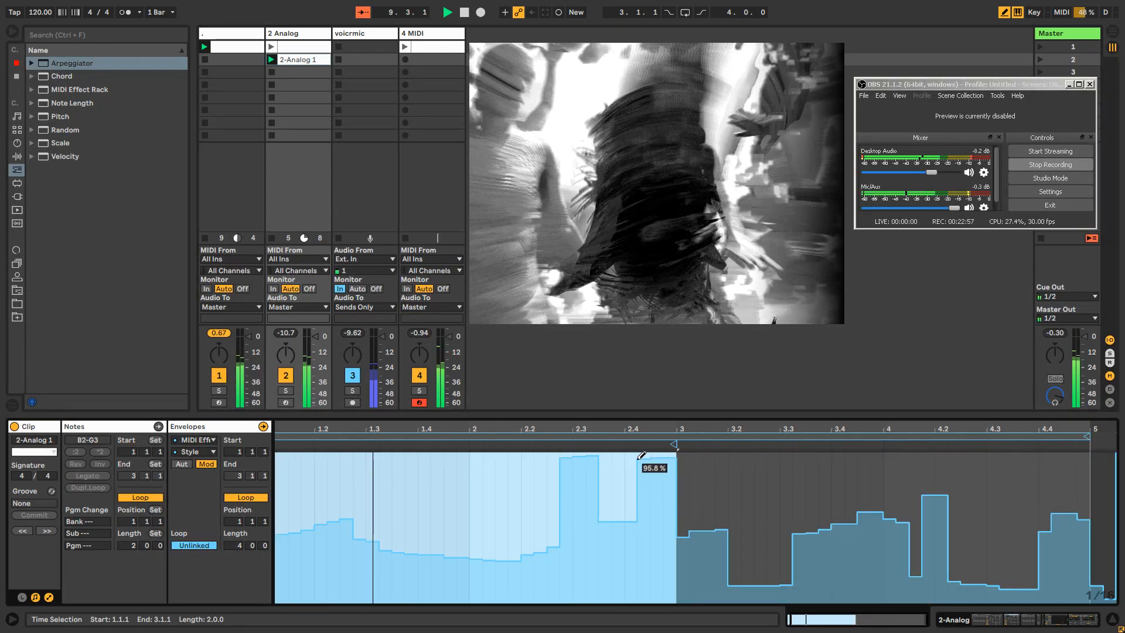
click(631, 457)
click(876, 455)
click(935, 455)
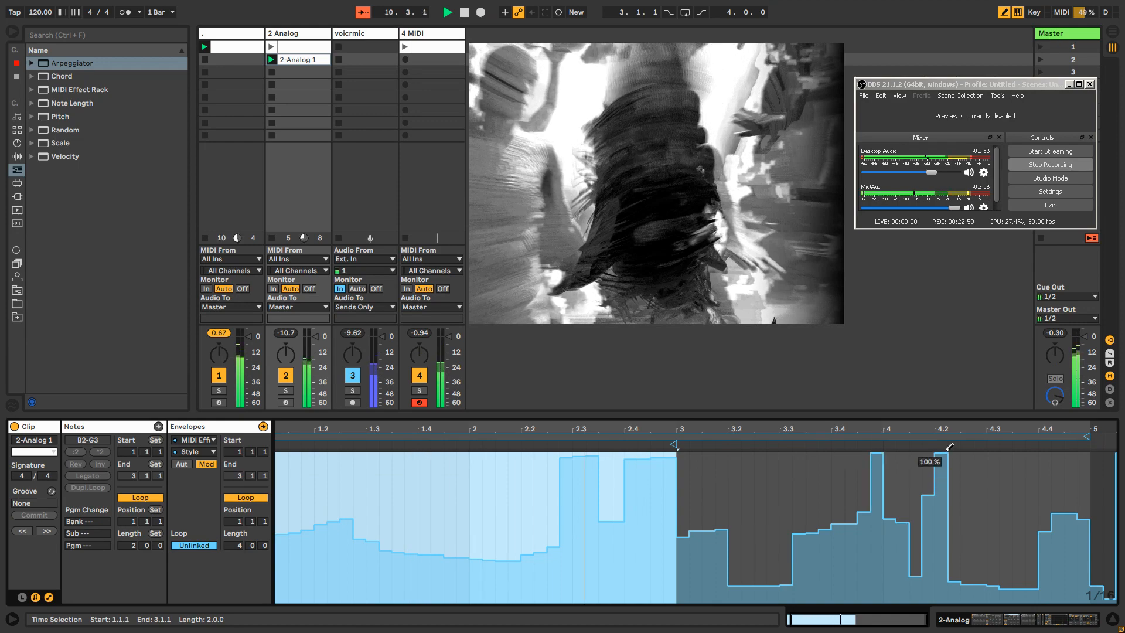
click(339, 561)
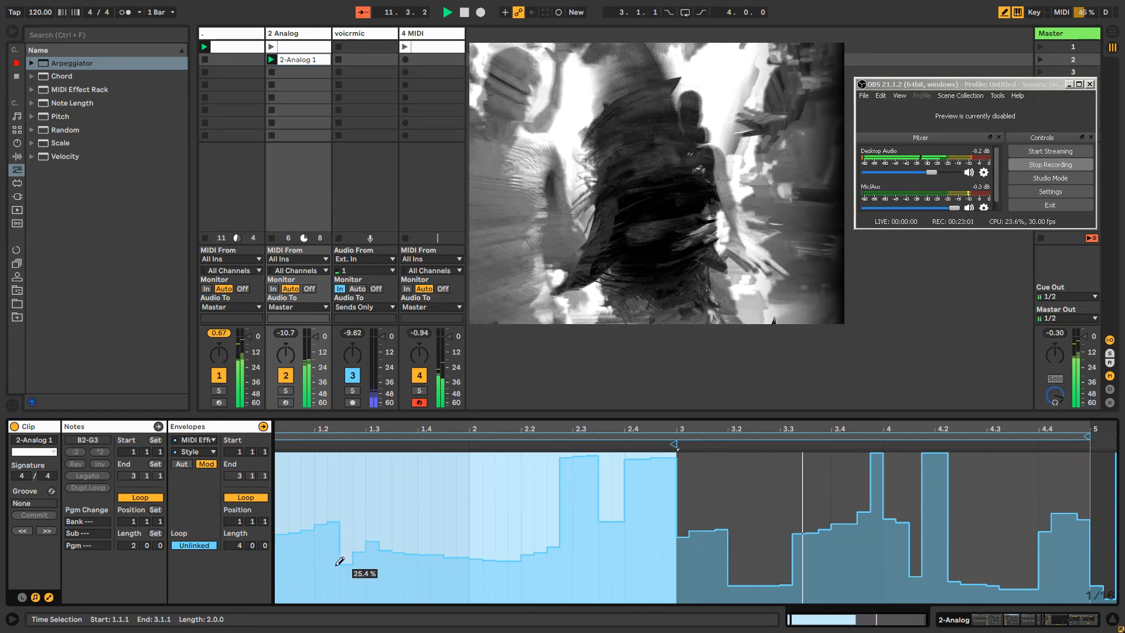
Step: Delete the added second Arpeggiator from the 2 Analog track's device chain
click(307, 31)
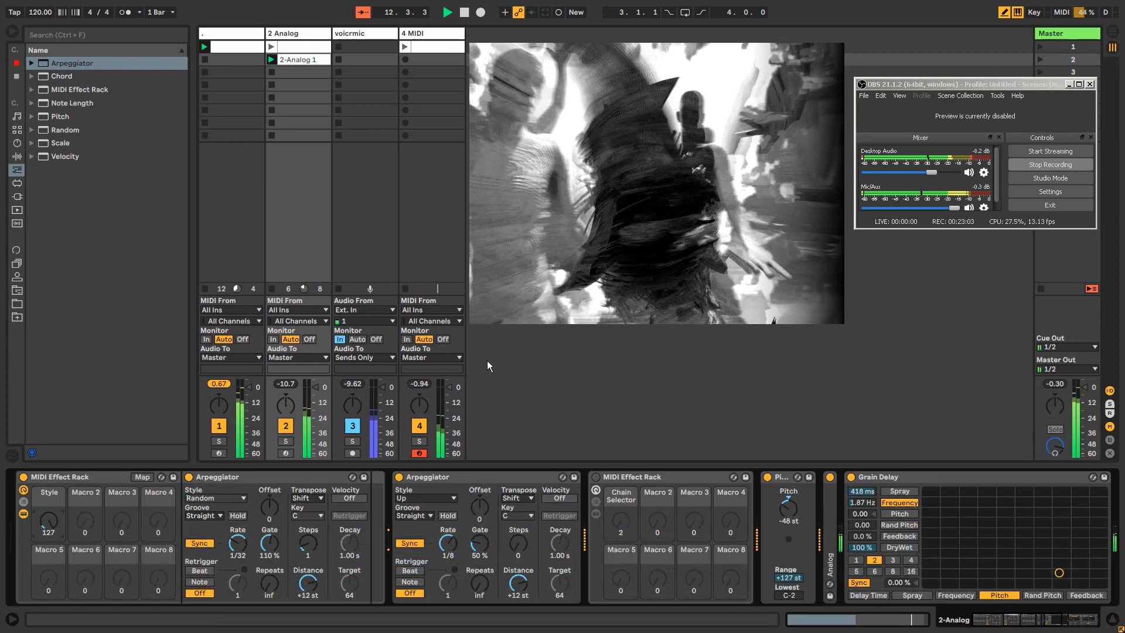
click(447, 475)
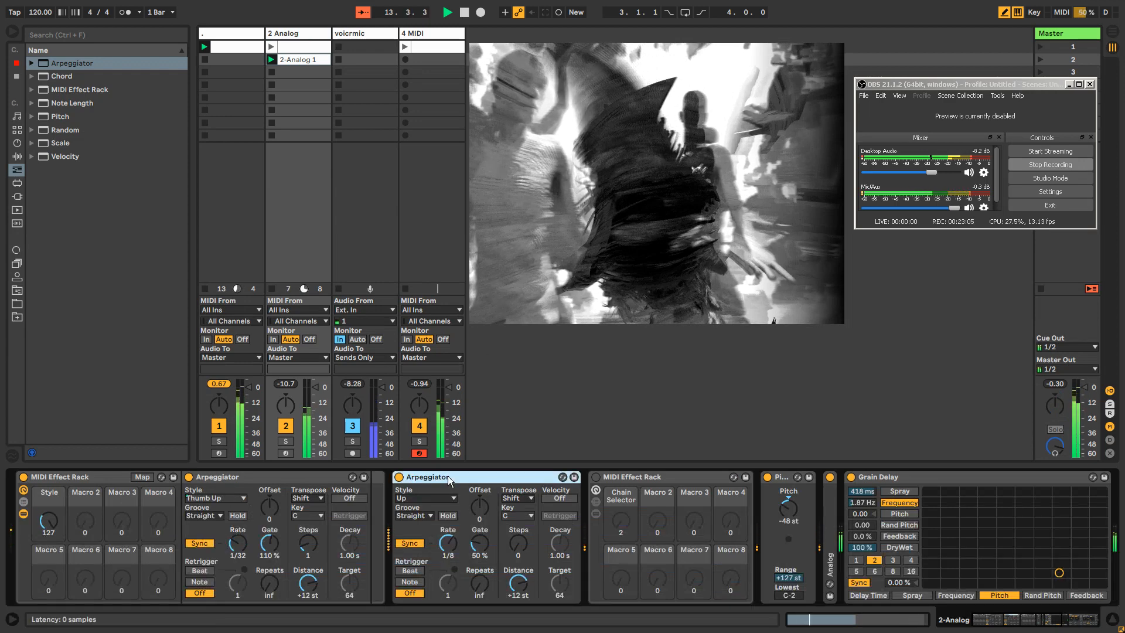
right_click(448, 476)
click(461, 553)
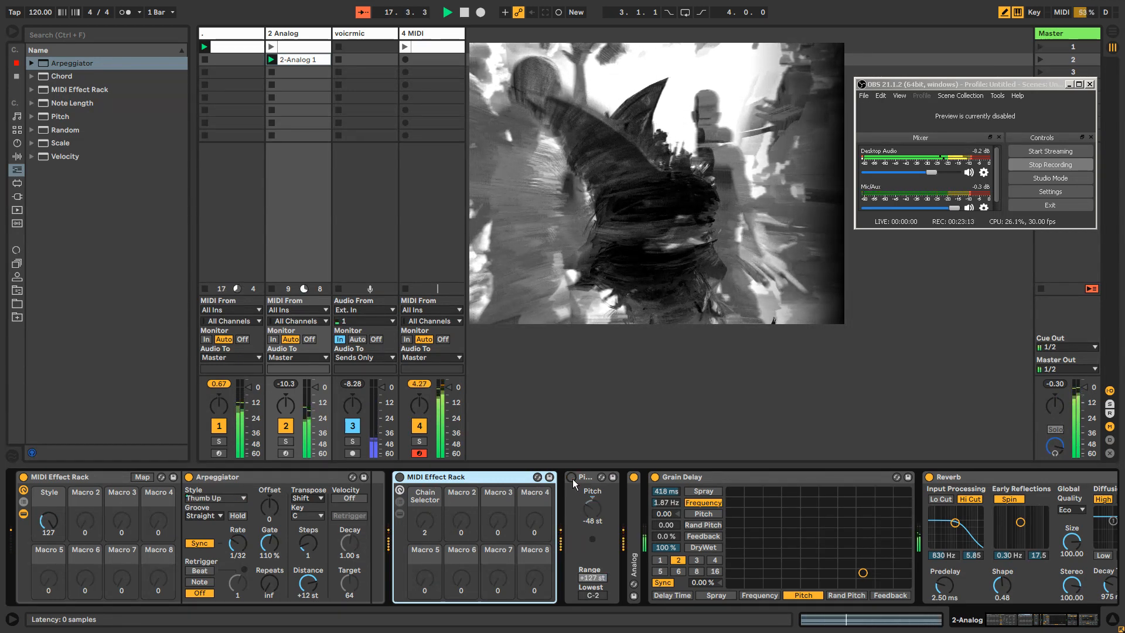
Step: Compare the mix with the 2 Analog Pitch device on and off, leaving it active, and move the floating picture aside
click(571, 478)
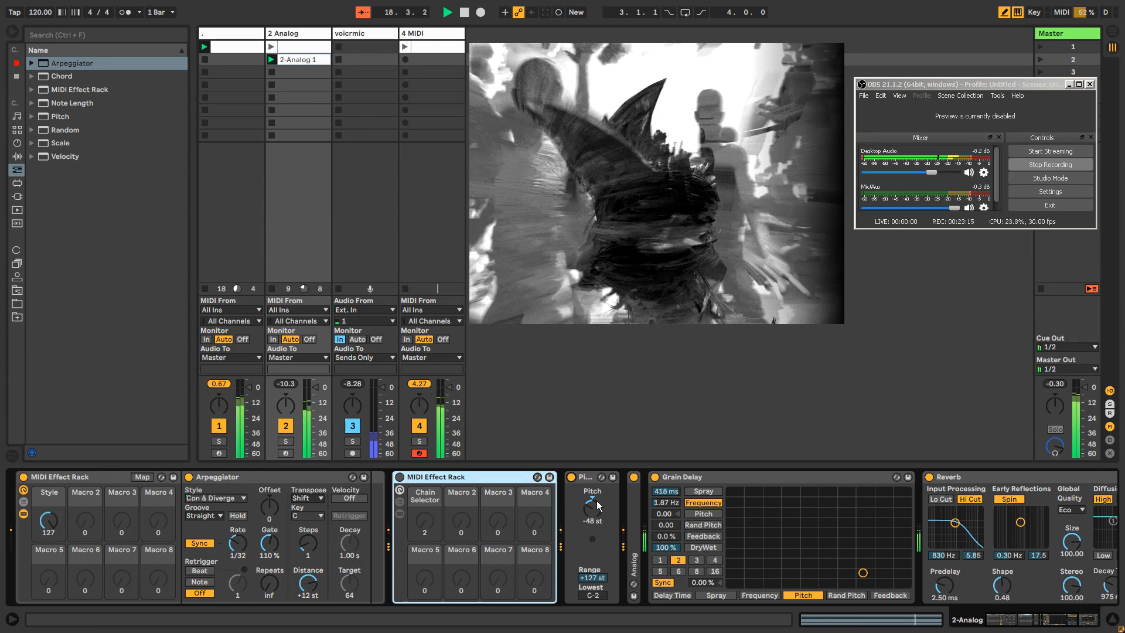
click(572, 477)
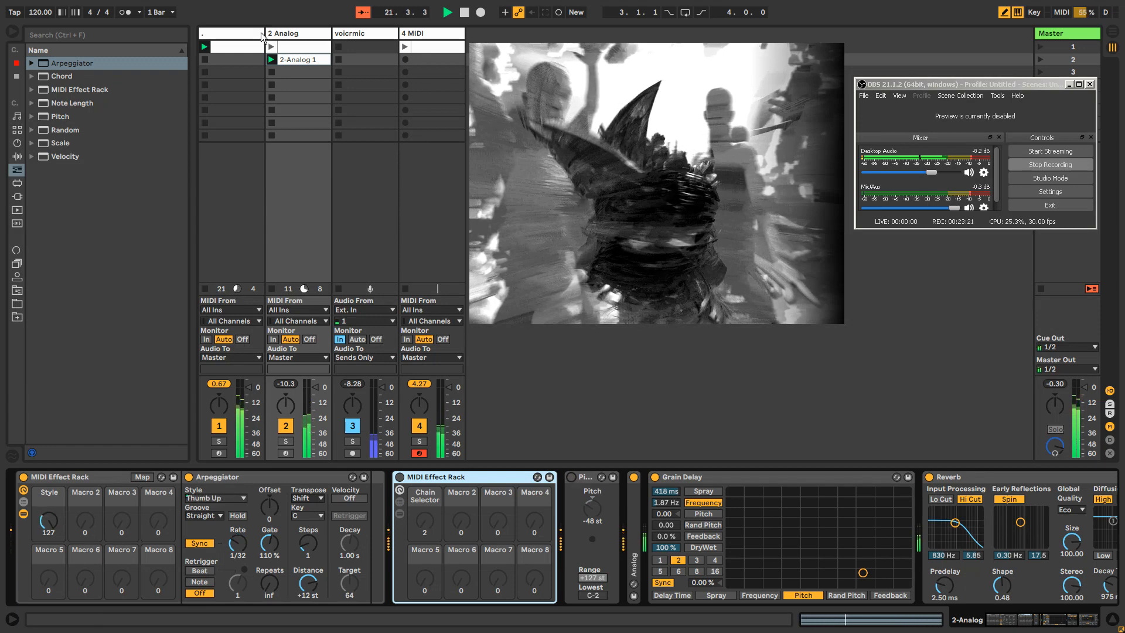
click(242, 34)
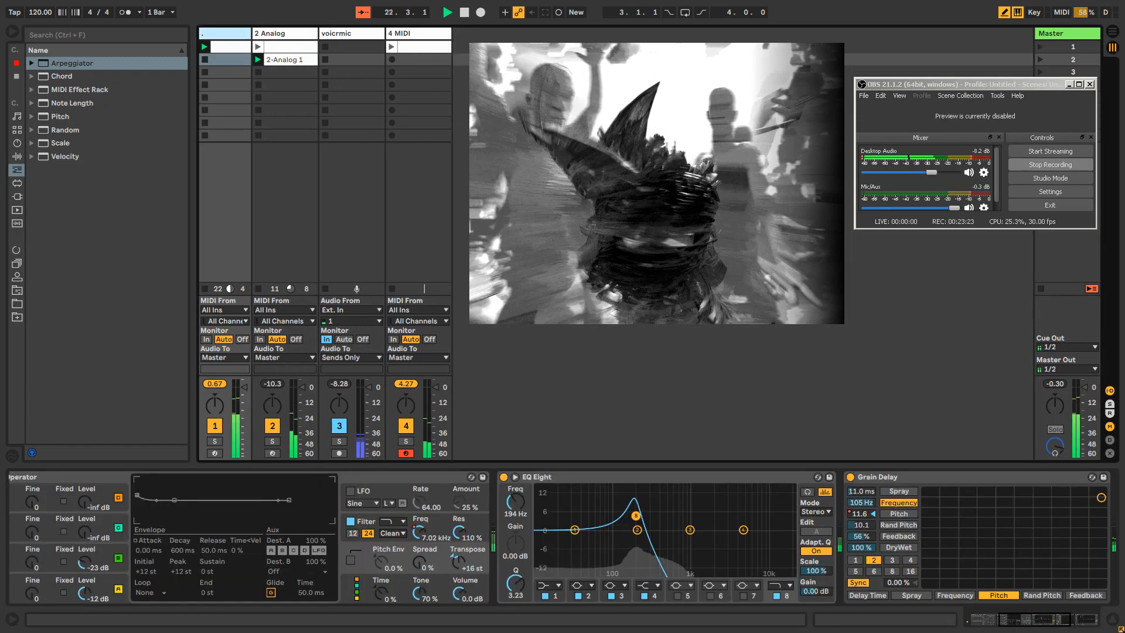
drag(537, 188, 624, 213)
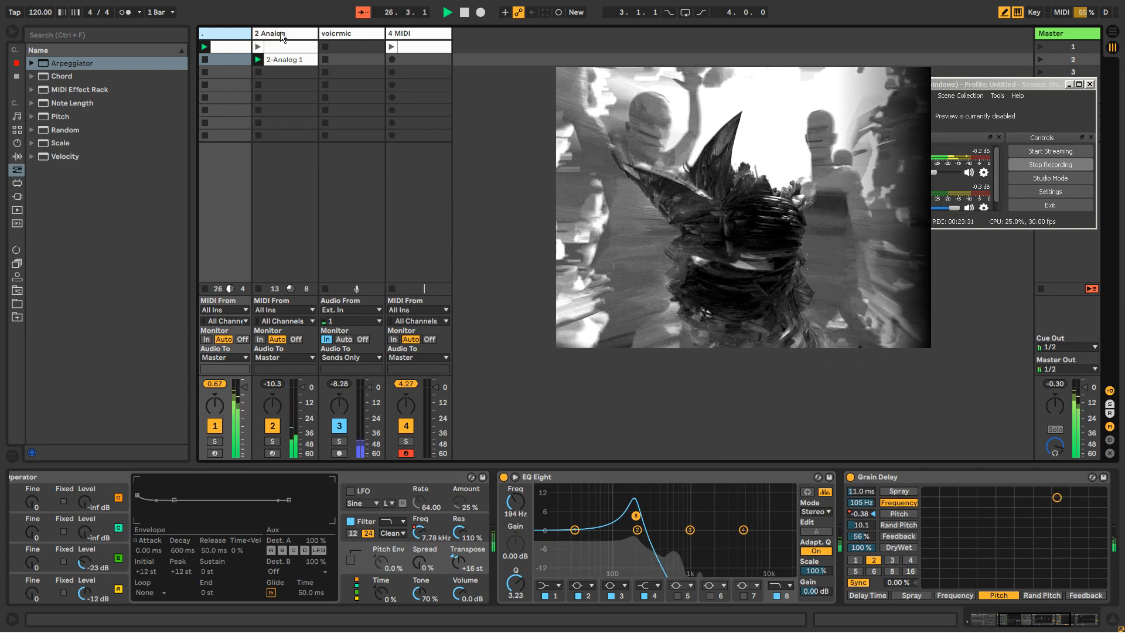
key(Right)
click(569, 477)
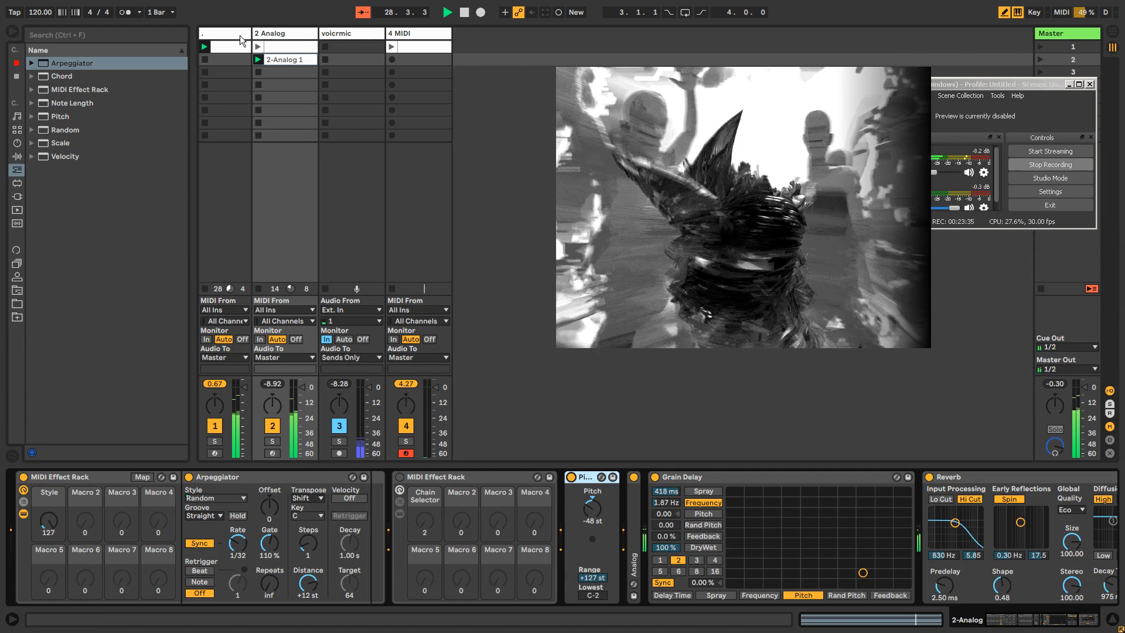
Step: Compare the first track's sound with its EQ Eight switched off and on, leaving it active
key(Left)
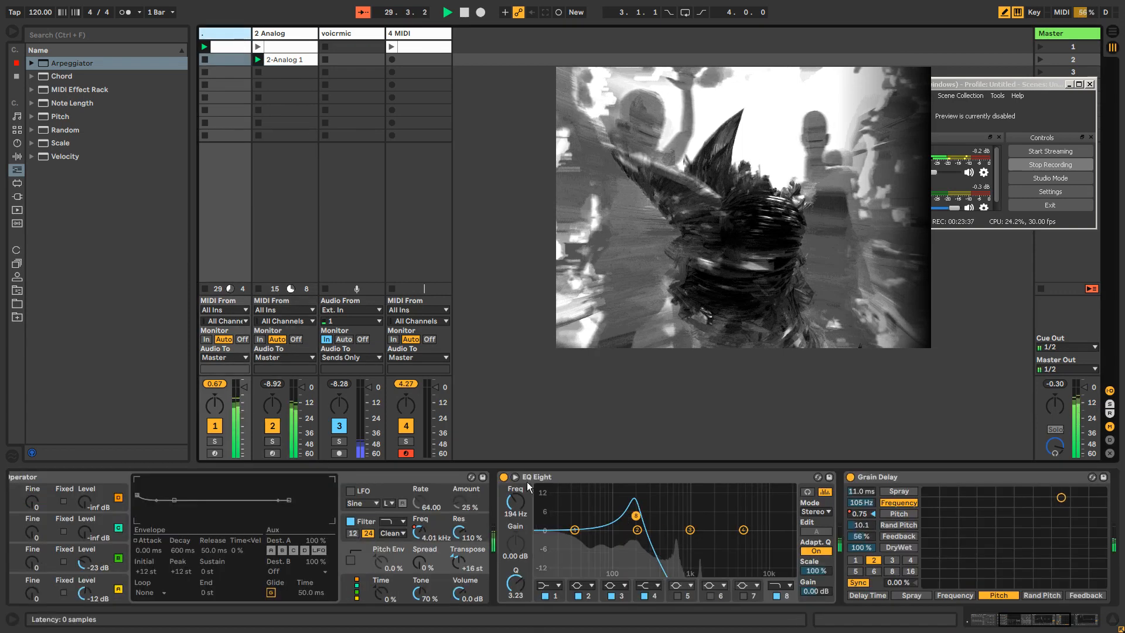
click(503, 477)
click(503, 477)
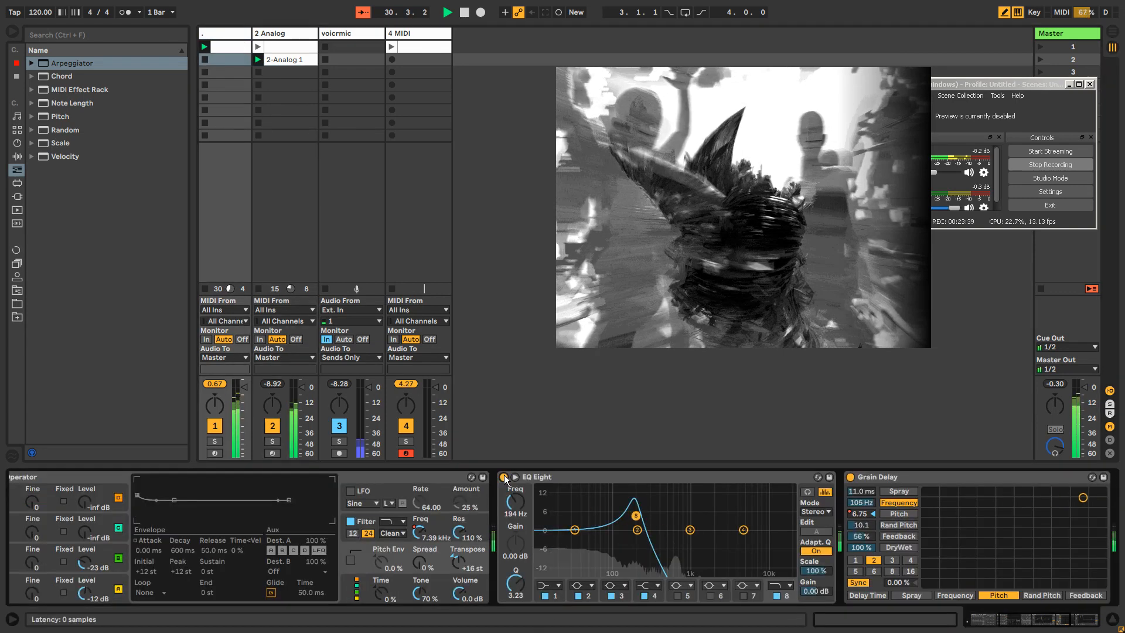
click(504, 477)
click(504, 477)
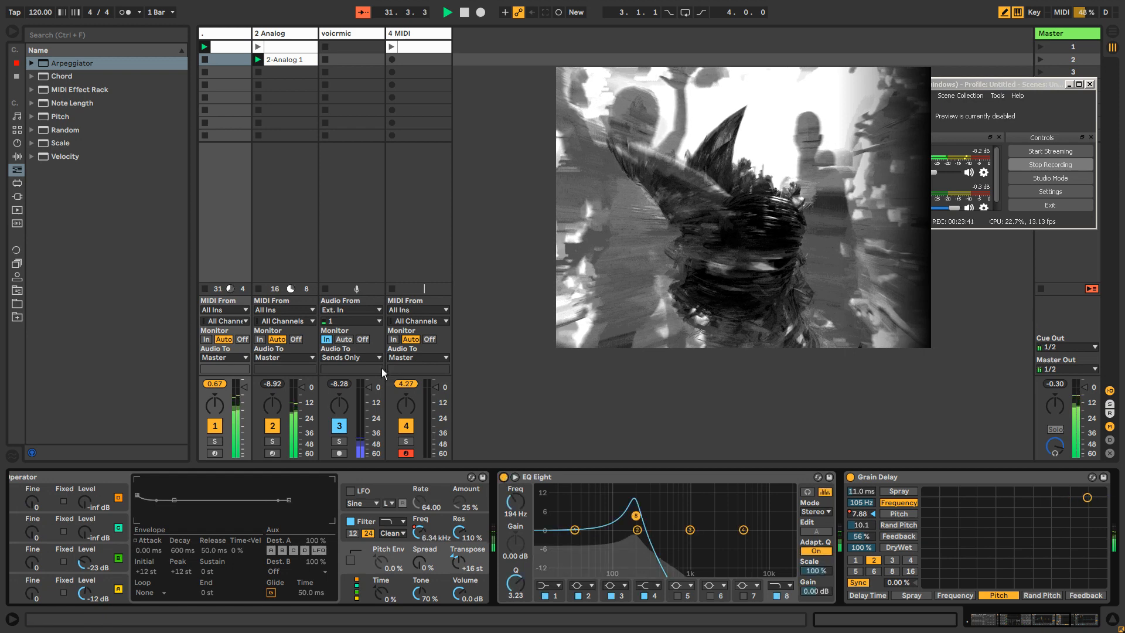
Step: Check the voicrmic and 2 Analog device chains and rename the 4 MIDI track VOFX
click(336, 34)
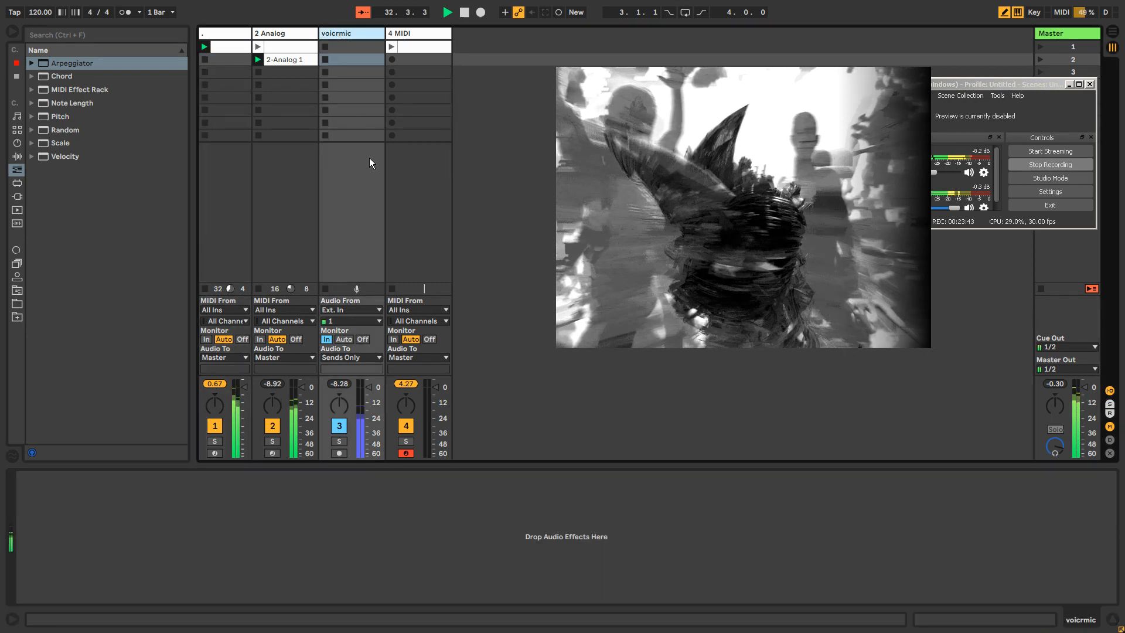
click(282, 30)
drag(1015, 624, 1053, 624)
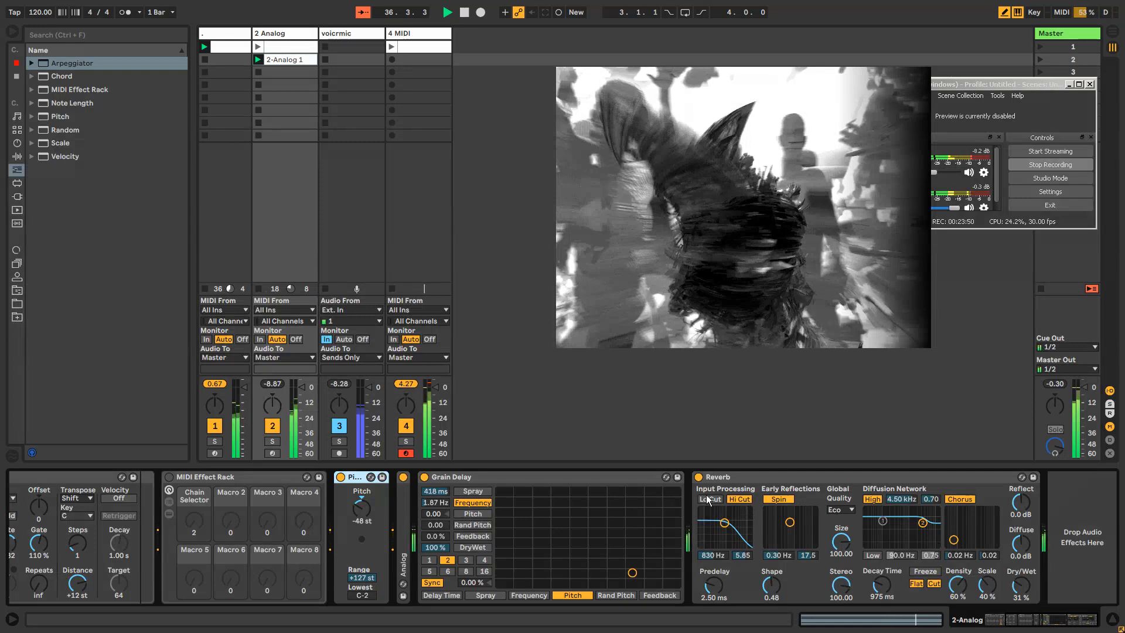
click(420, 33)
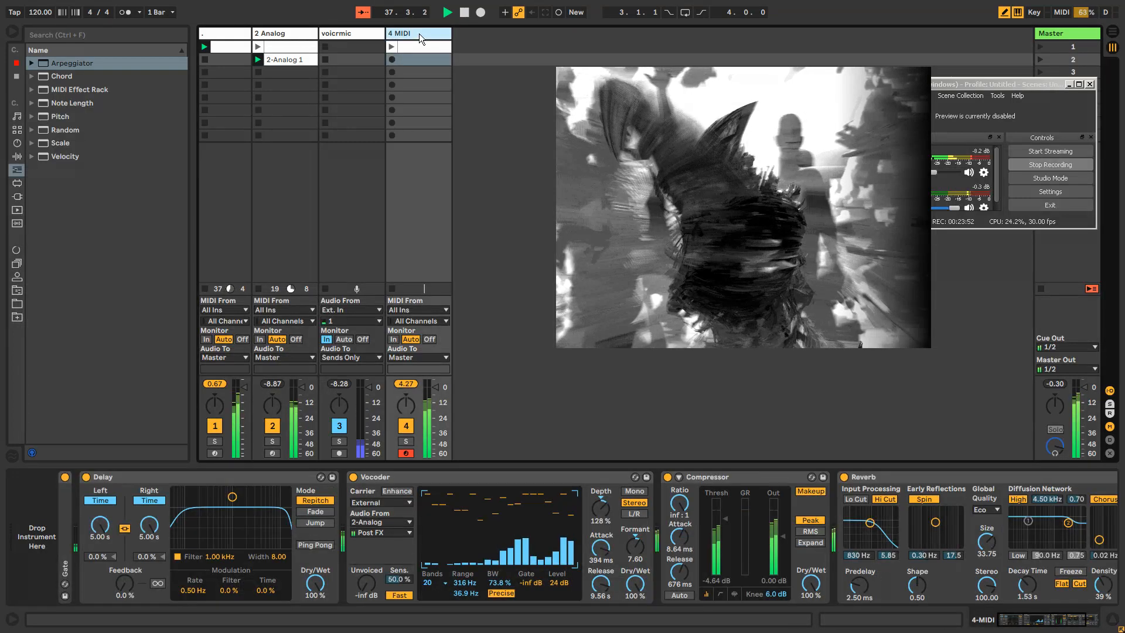
click(417, 43)
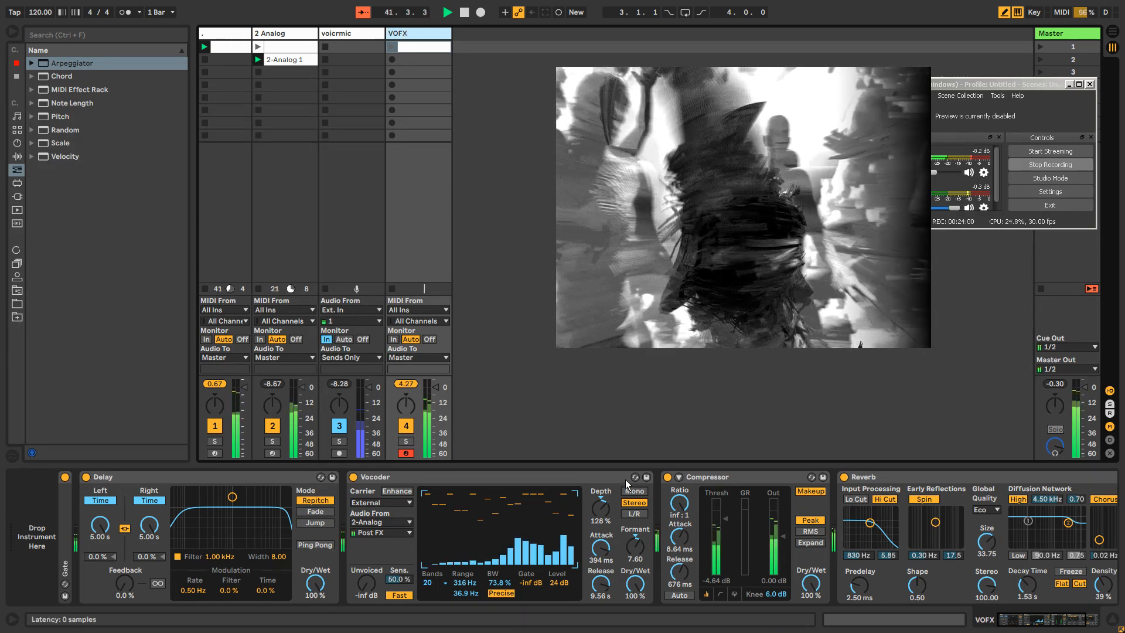
Step: Record a Vocoder Formant movement into the playing VOFX clip and show the parameter's automation envelope
click(391, 46)
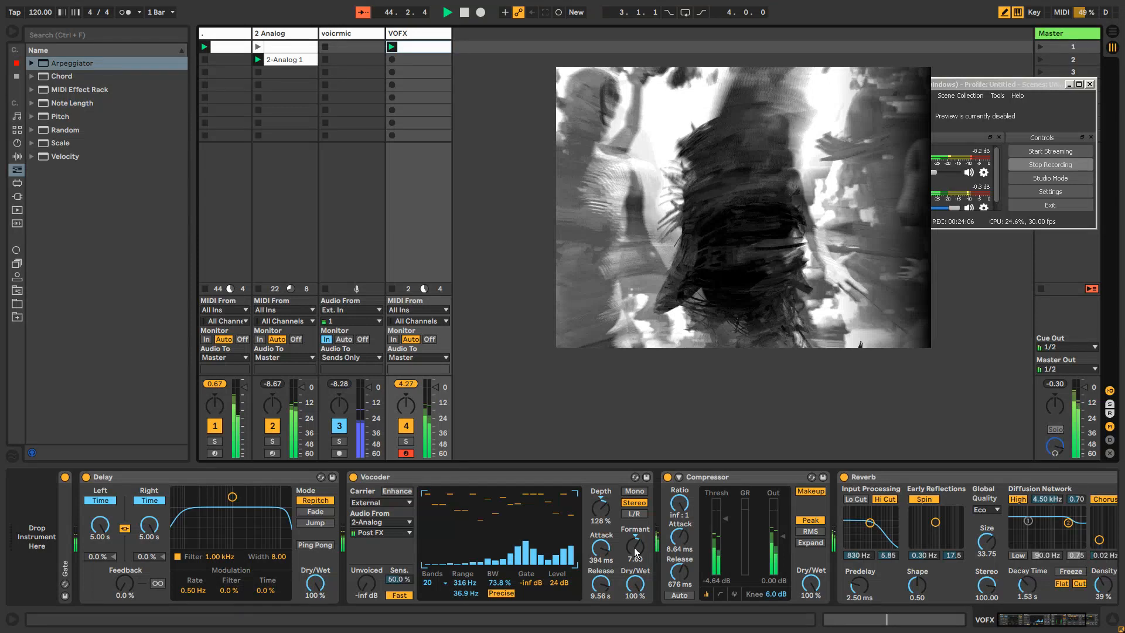
drag(634, 547, 634, 531)
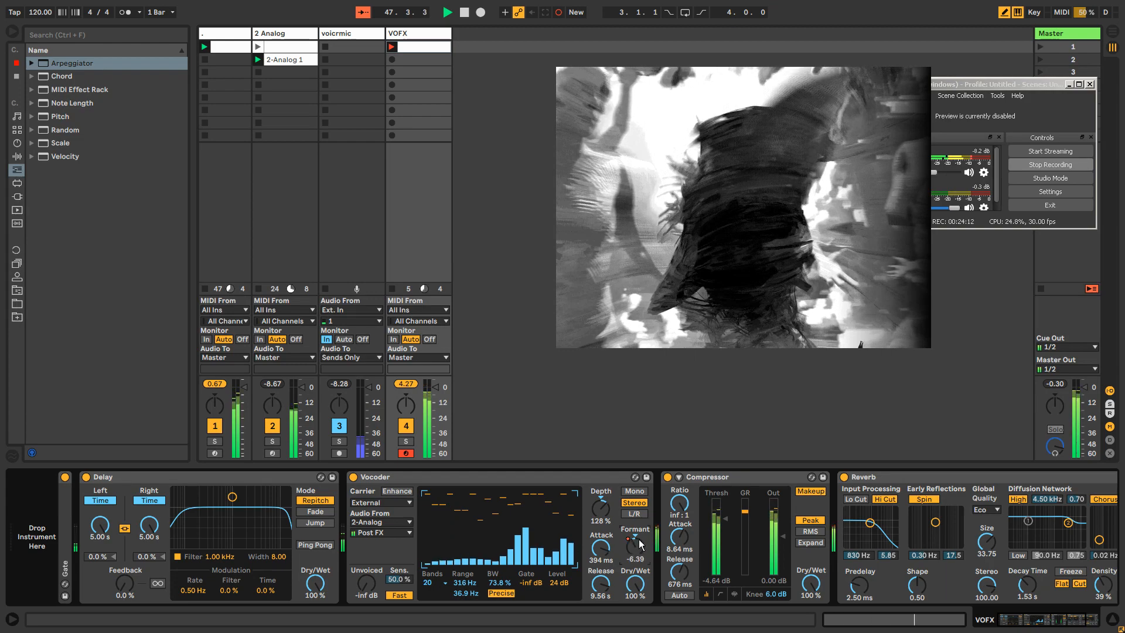
right_click(639, 539)
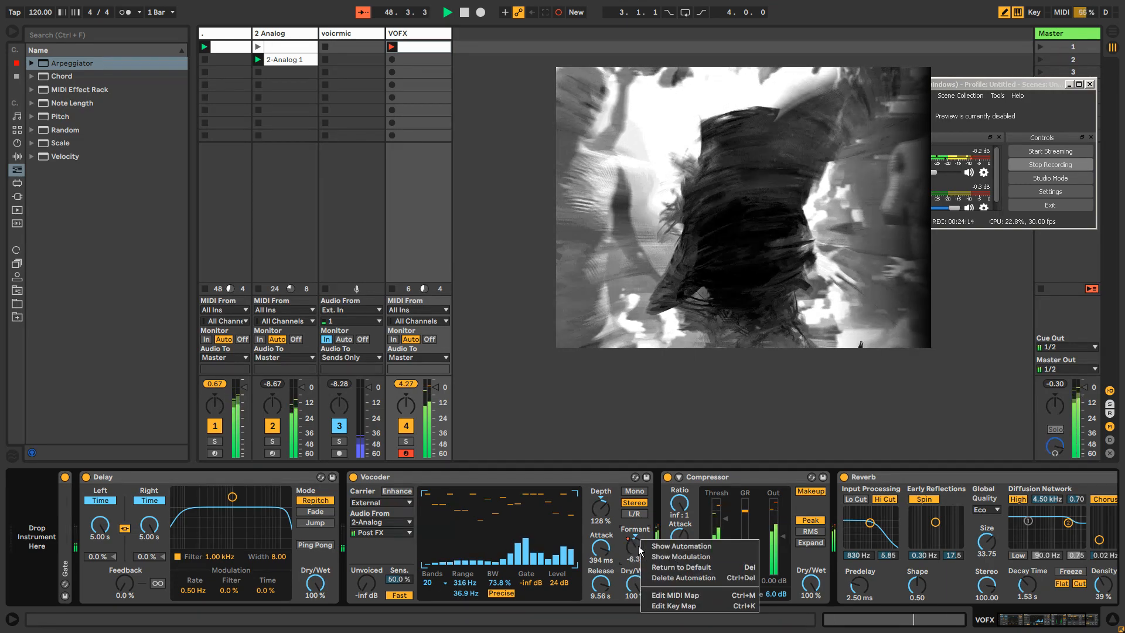
click(667, 546)
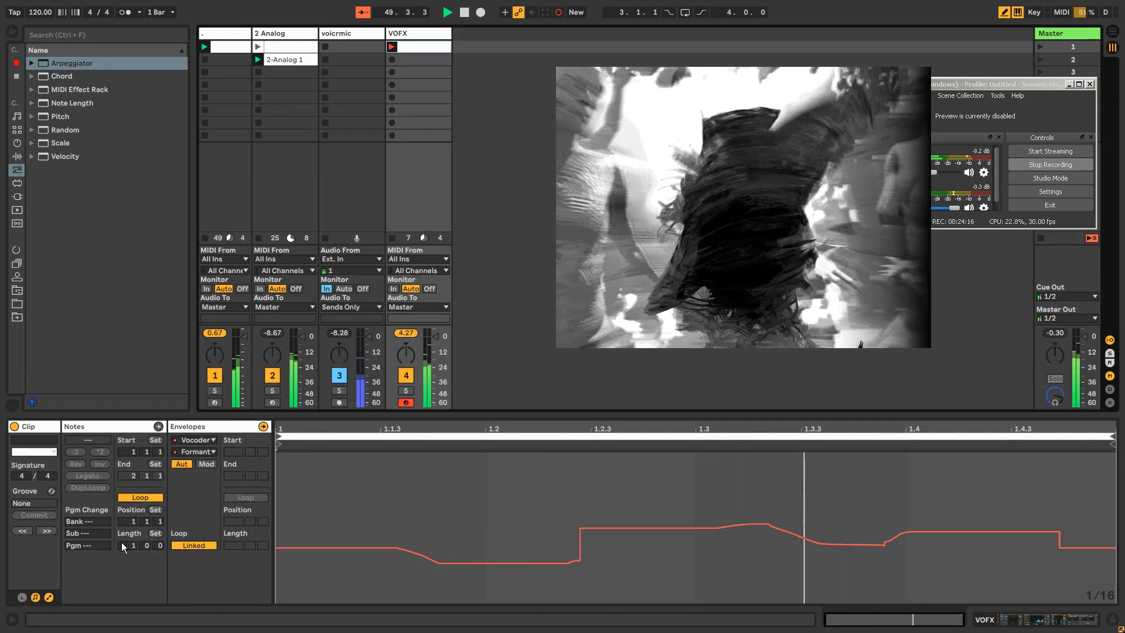
Step: Unlink the Formant envelope, lengthen its loop to 9 bars and draw stepped levels across the bars
click(194, 545)
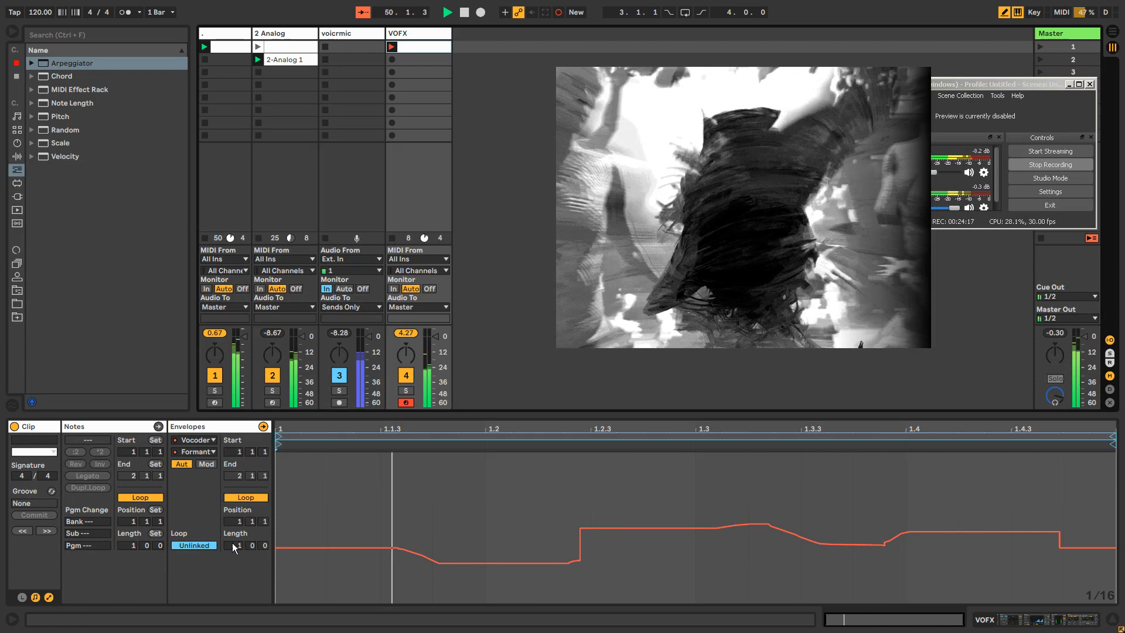
click(438, 523)
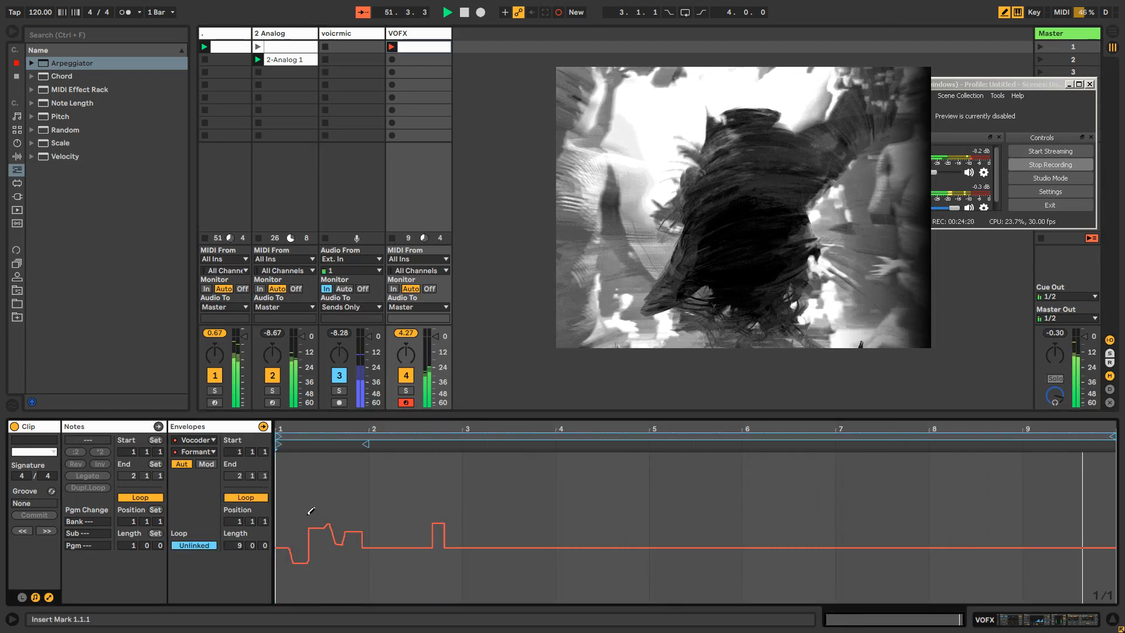
mouse_move(311, 511)
mouse_down()
mouse_move(433, 527)
mouse_move(523, 524)
mouse_move(516, 519)
mouse_up()
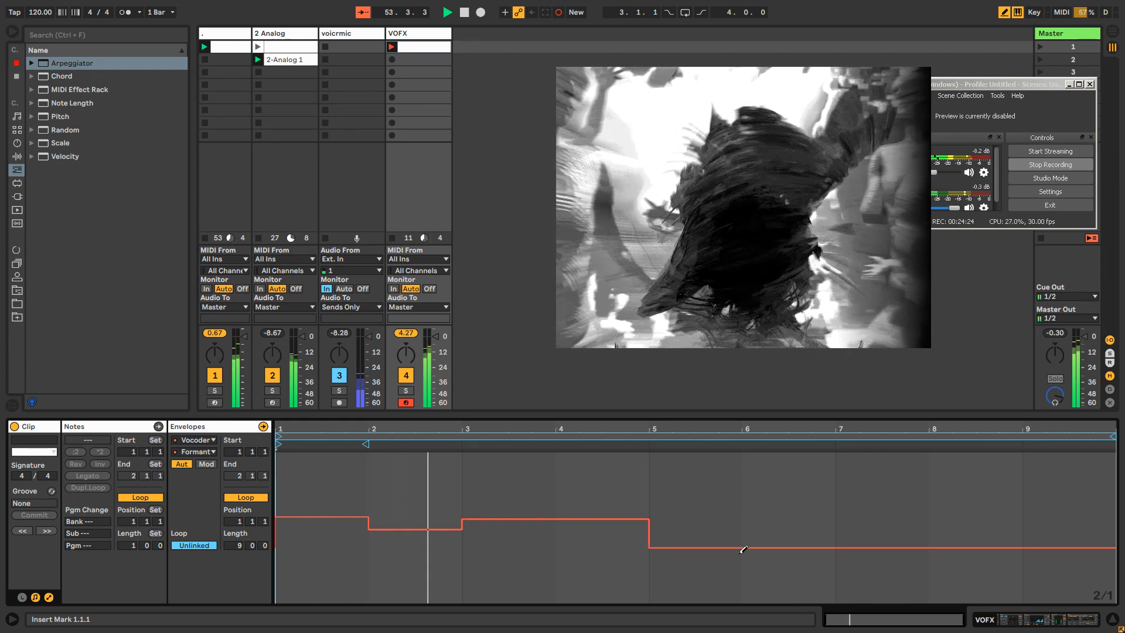
click(672, 518)
click(785, 564)
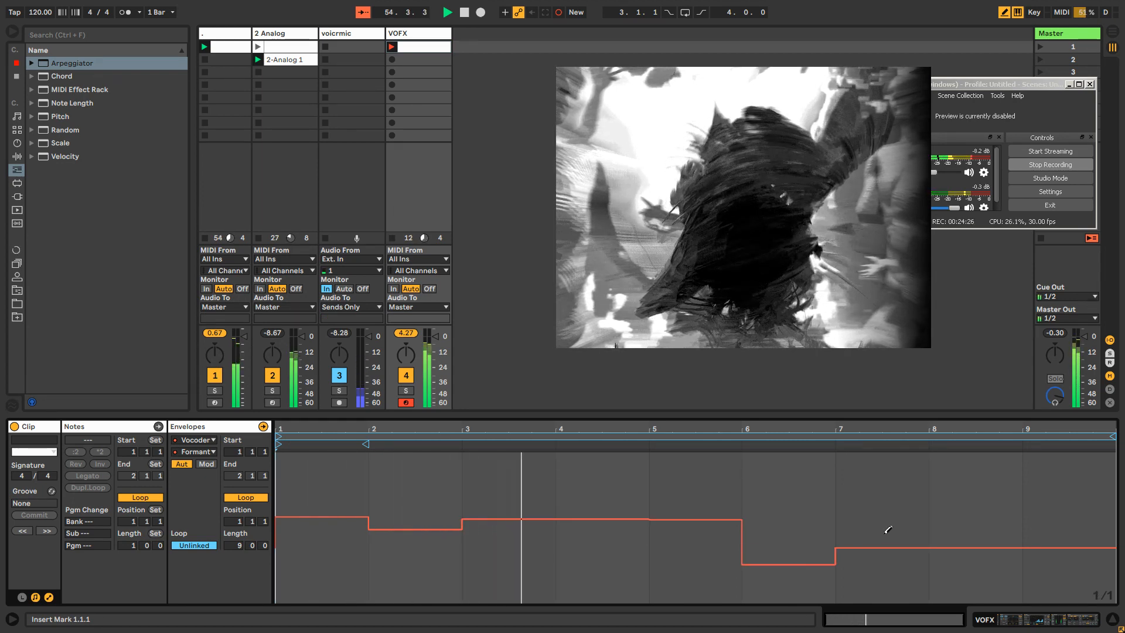
click(884, 534)
click(999, 526)
click(1084, 552)
Step: Redraw the Formant envelope's steps in bars 4, 5, 7, 8 and 9, and lower bar 1 to -11.0
click(673, 532)
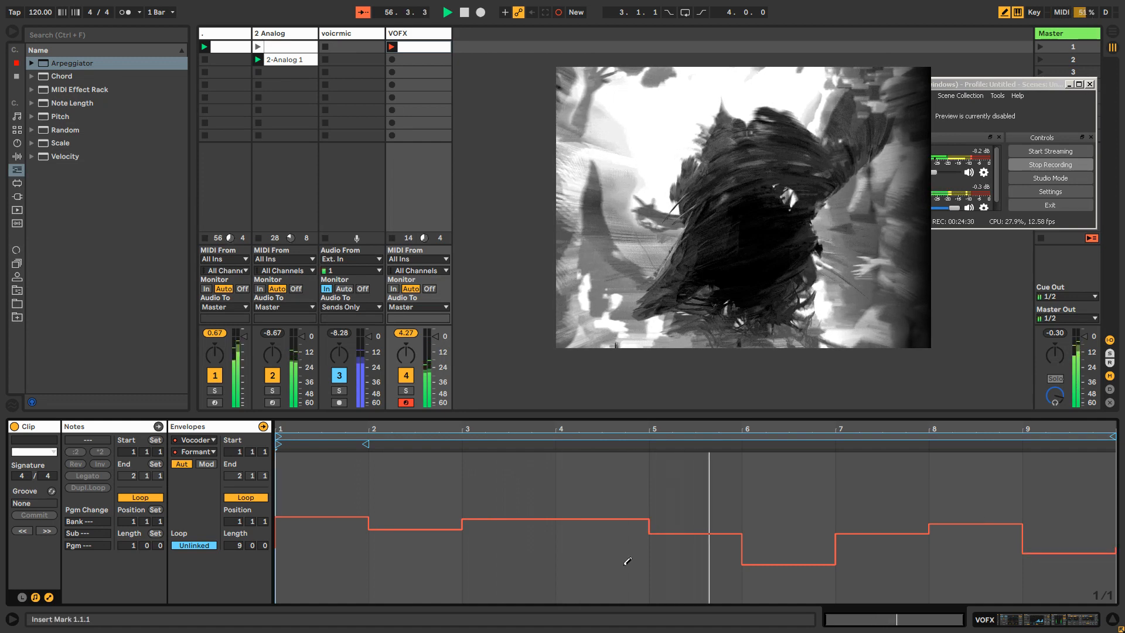
click(641, 531)
click(885, 526)
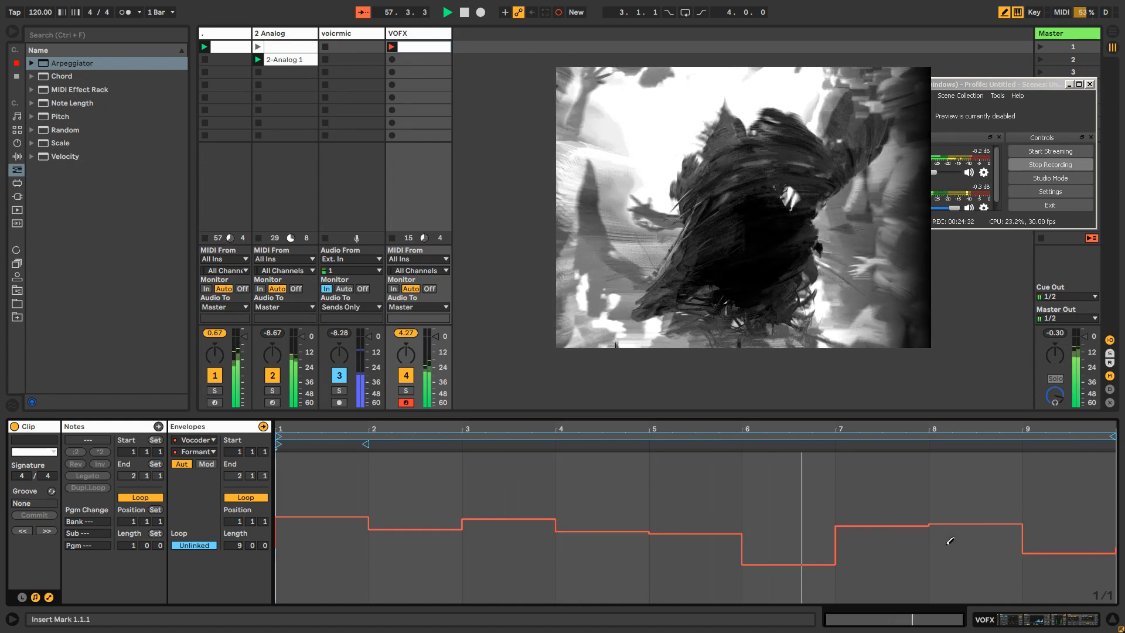
click(958, 543)
click(1011, 523)
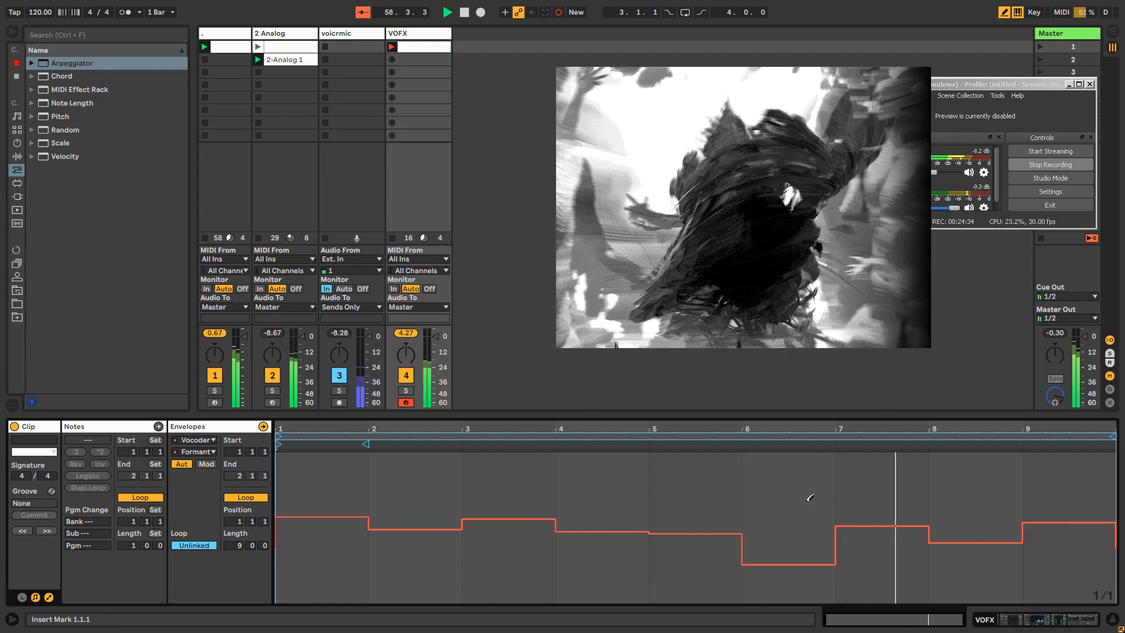
mouse_move(351, 524)
mouse_down()
mouse_move(341, 535)
mouse_move(354, 550)
mouse_up()
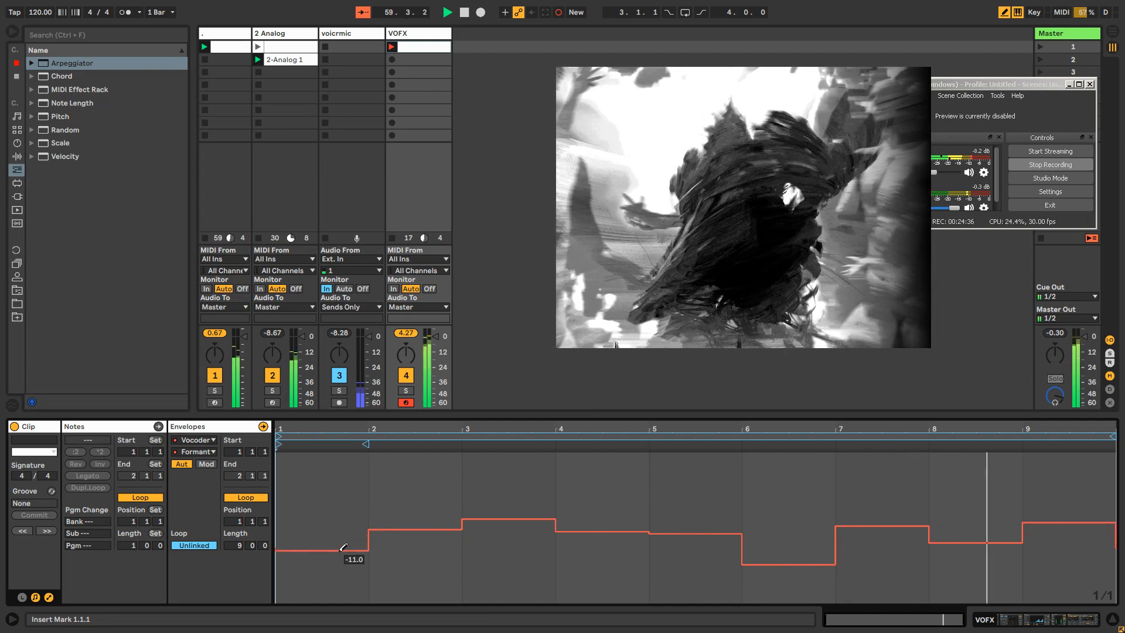
click(1054, 509)
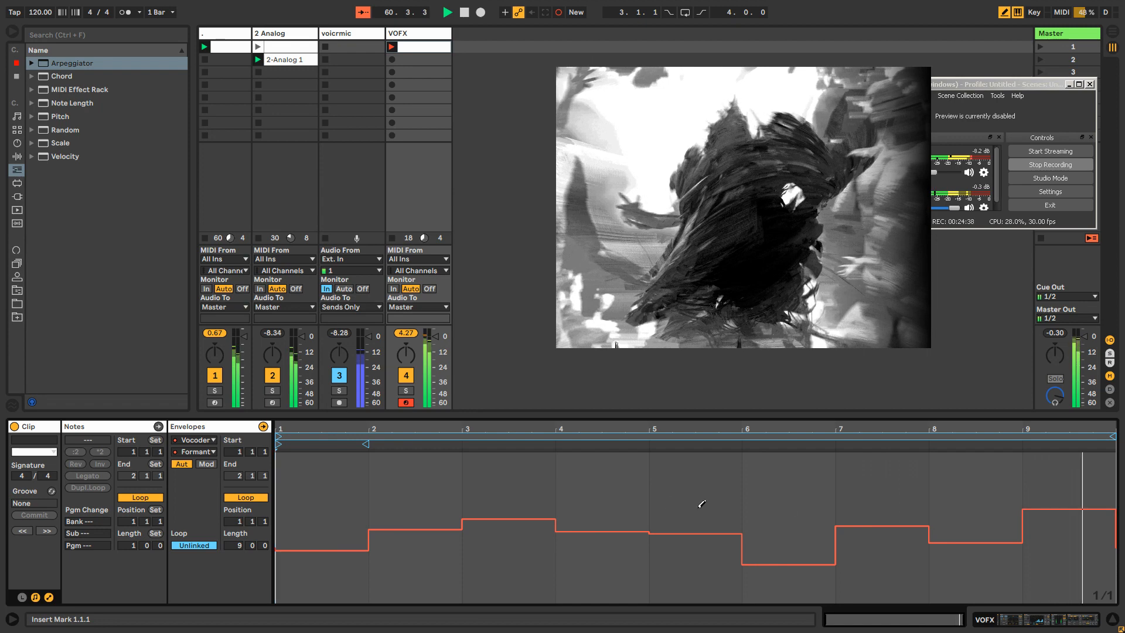
Step: Vary the Formant envelope further by redrawing the levels of bars 1 to 4
click(512, 507)
click(327, 520)
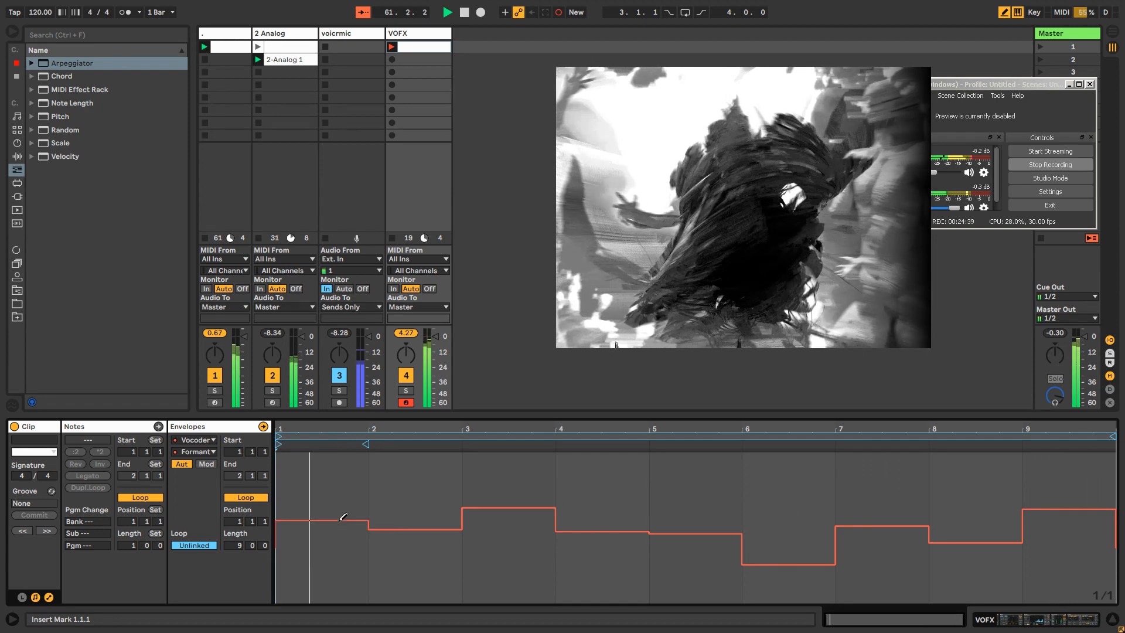
click(401, 541)
click(545, 517)
click(606, 550)
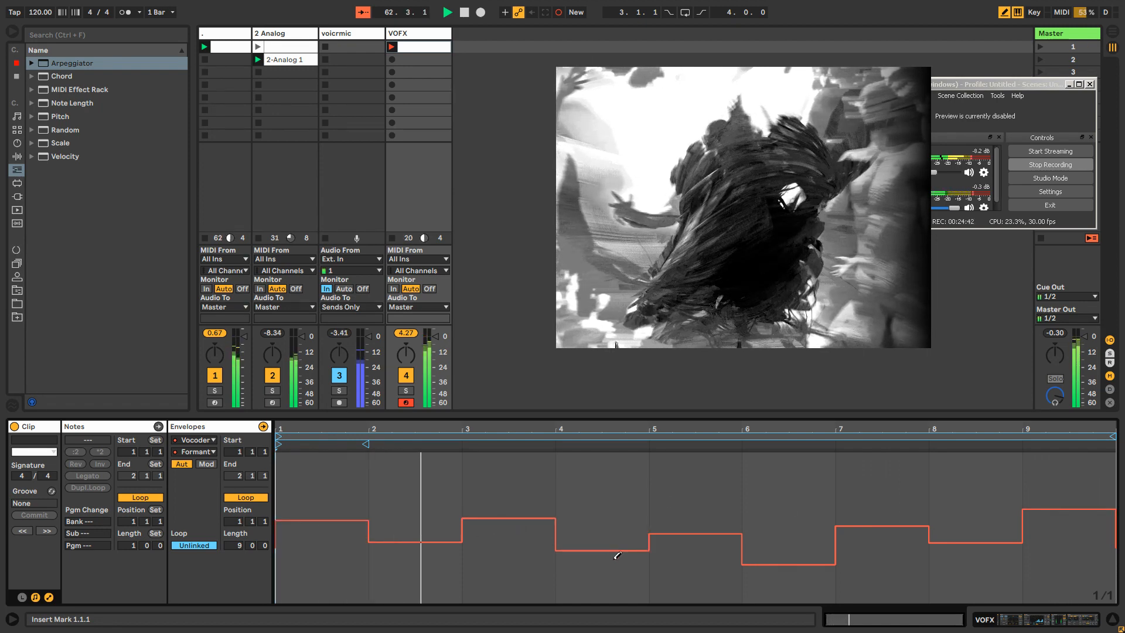
click(606, 531)
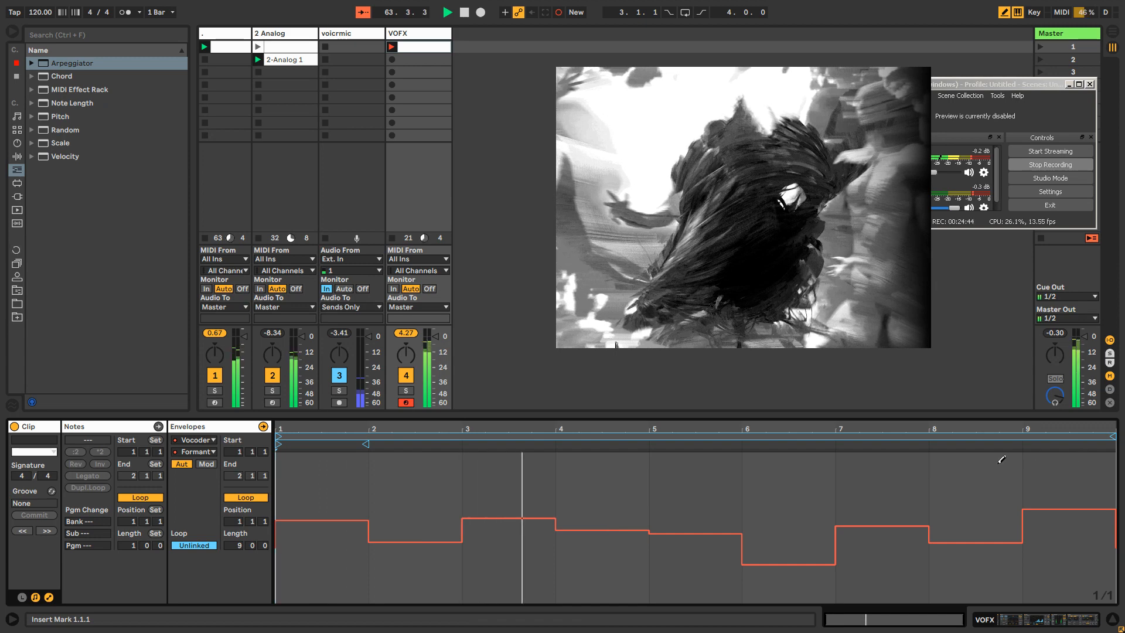
Step: Refine the grid to 1/2, shorten the Formant envelope loop to 8.2.0, and return to the Vocoder in the VOFX device chain
key(ctrl+1)
drag(1111, 436, 1067, 435)
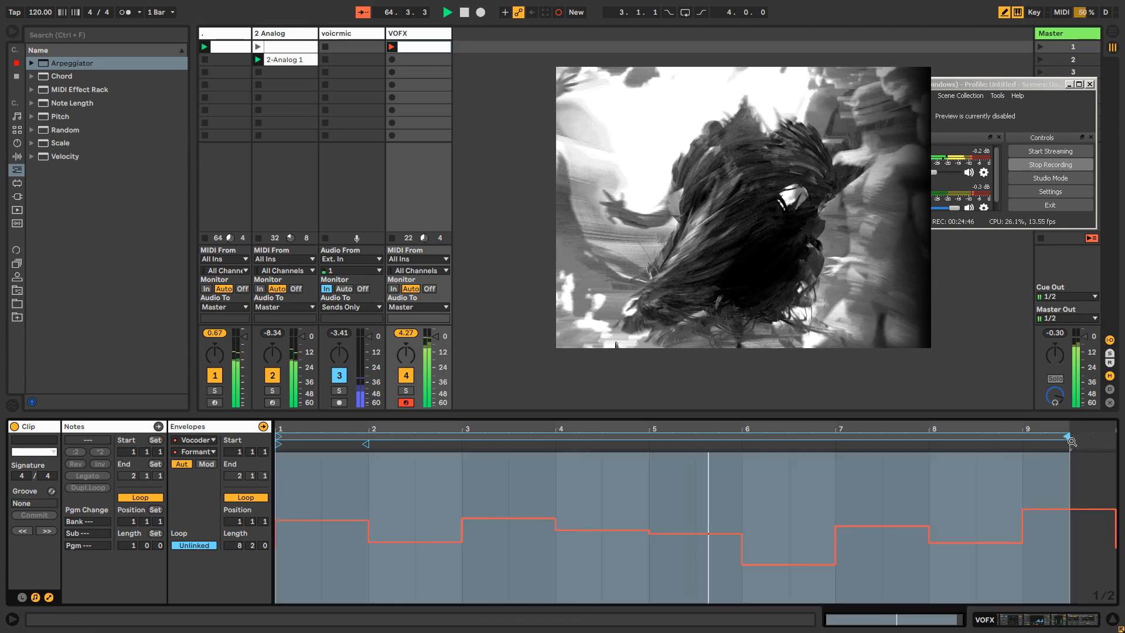
double_click(409, 33)
click(465, 481)
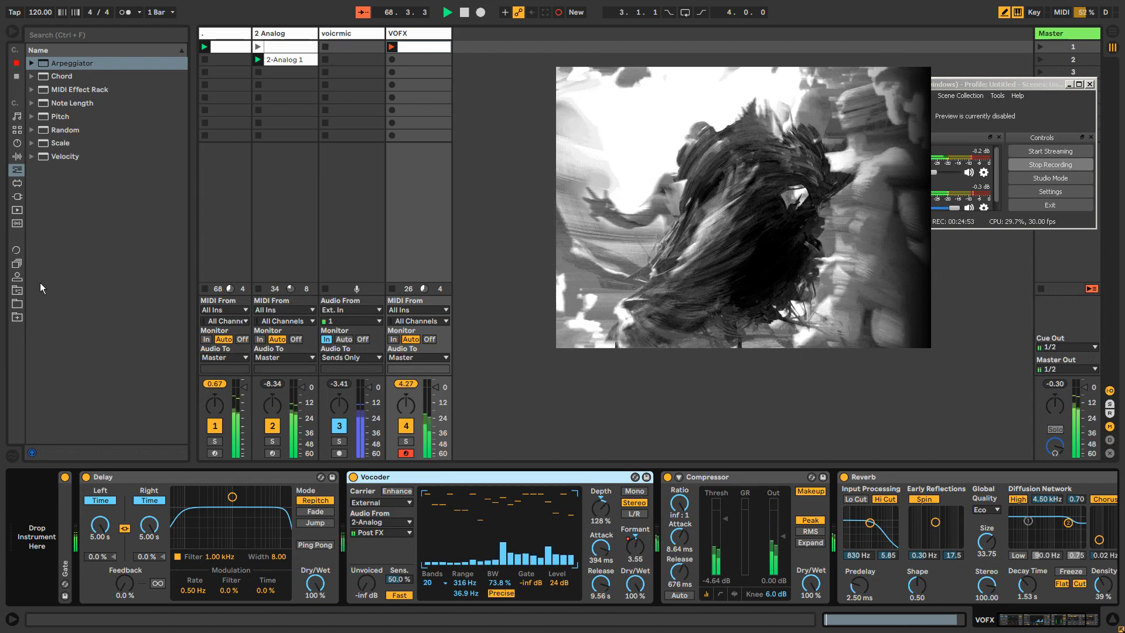
Step: Try lowering the Vocoder's Dry/Wet while recording and delete that parameter's automation
drag(640, 586, 640, 602)
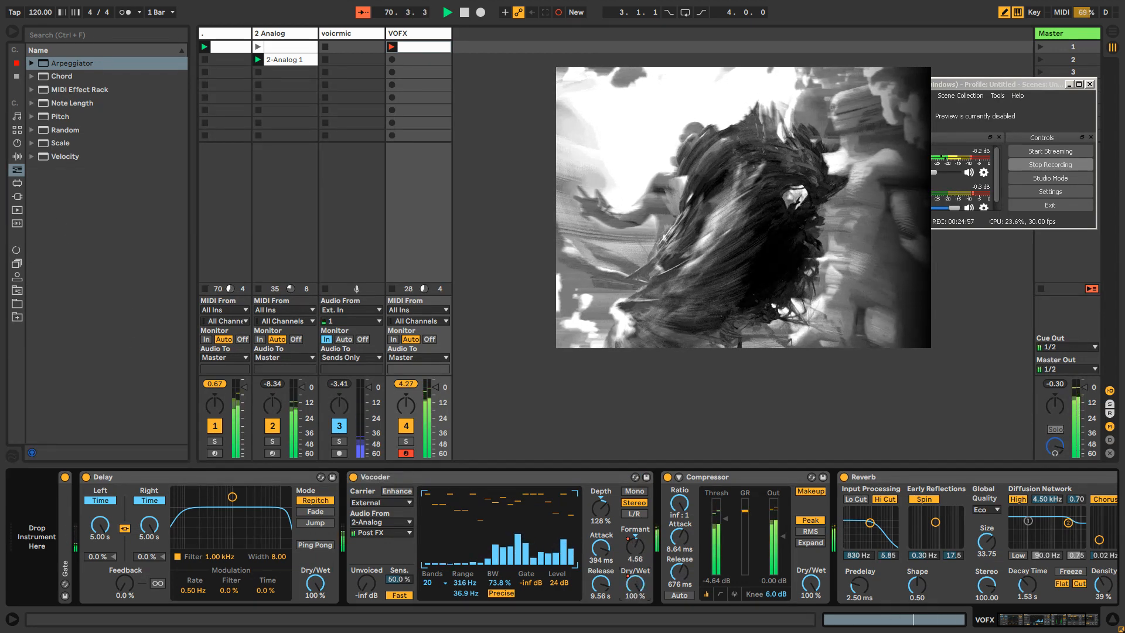
right_click(640, 586)
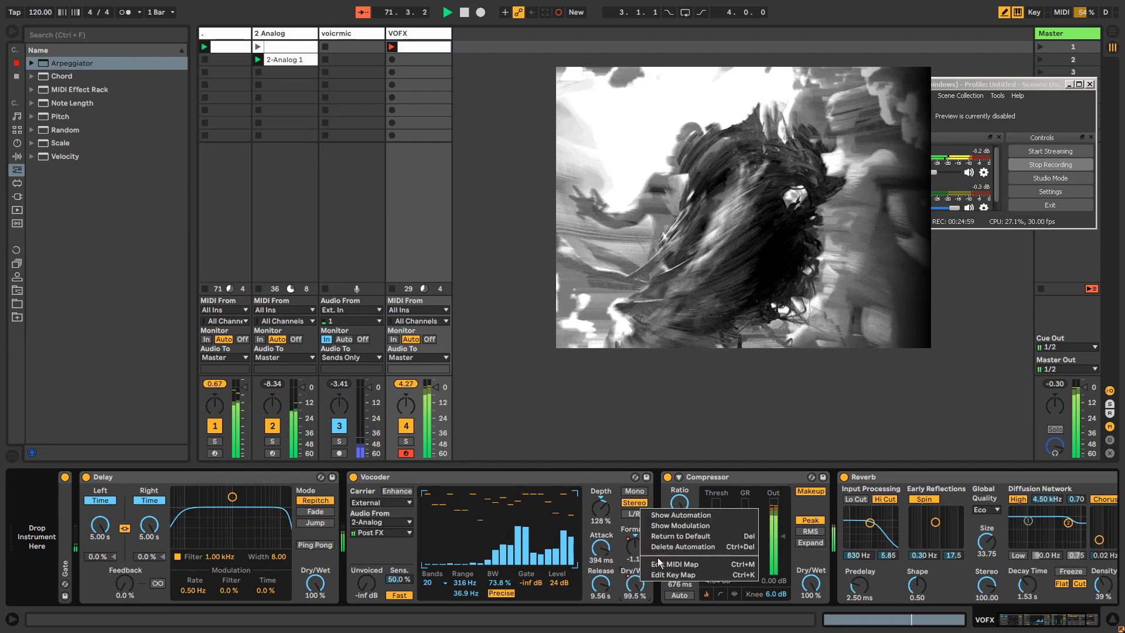
click(670, 548)
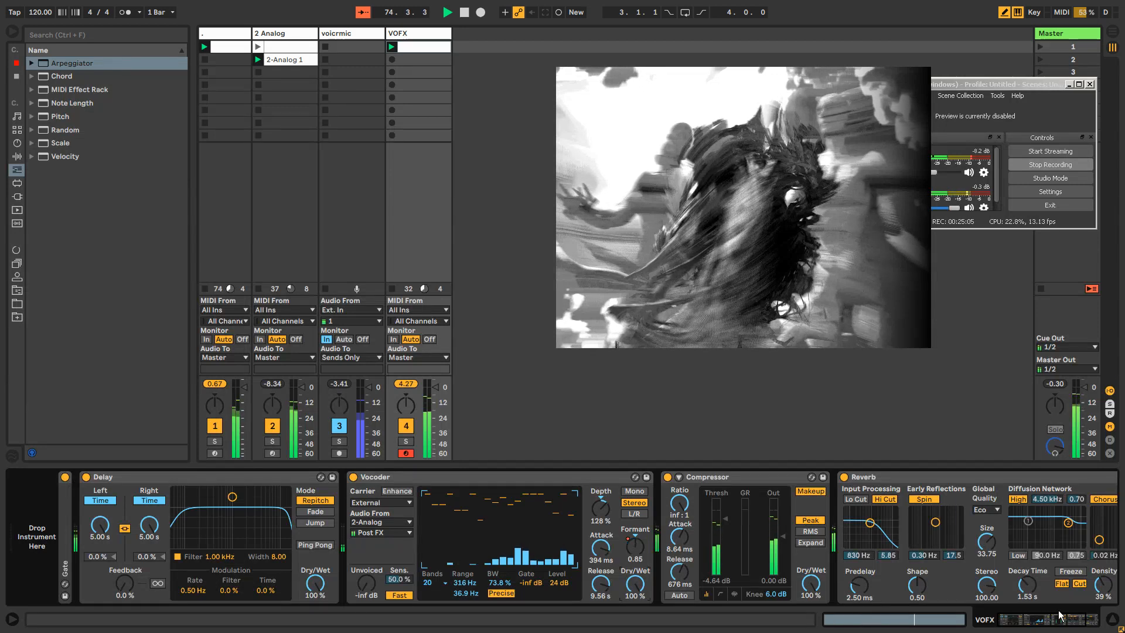
Step: Fold the Vocoder so the whole Compressor and Reverb fit in the VOFX device chain view
mouse_move(1028, 620)
mouse_down()
mouse_move(1047, 623)
mouse_move(1017, 625)
mouse_up()
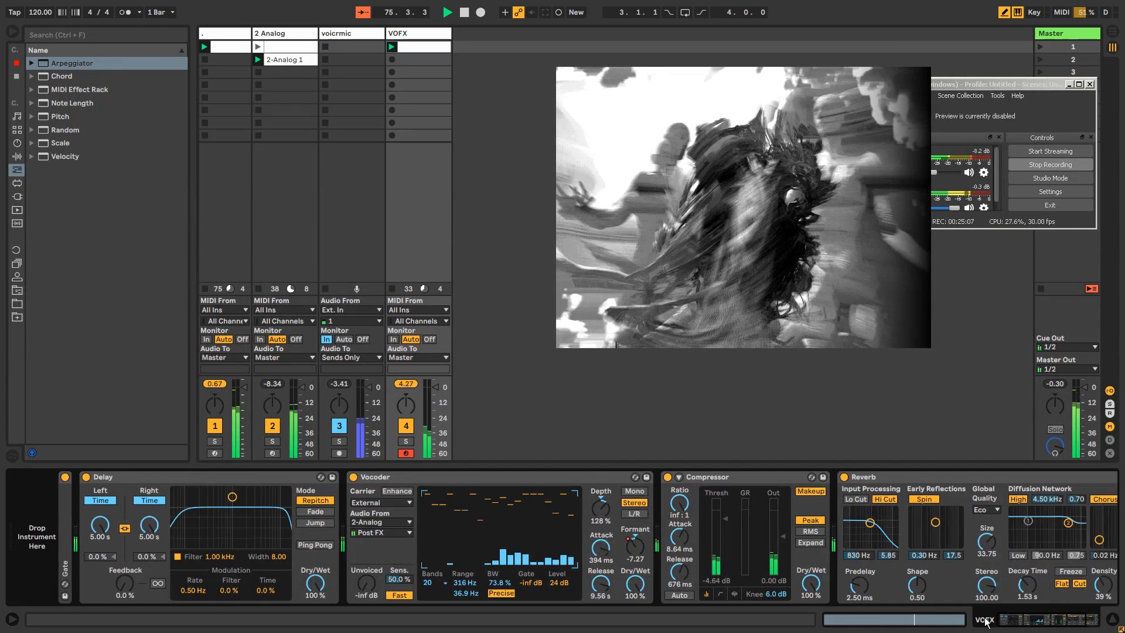
click(377, 478)
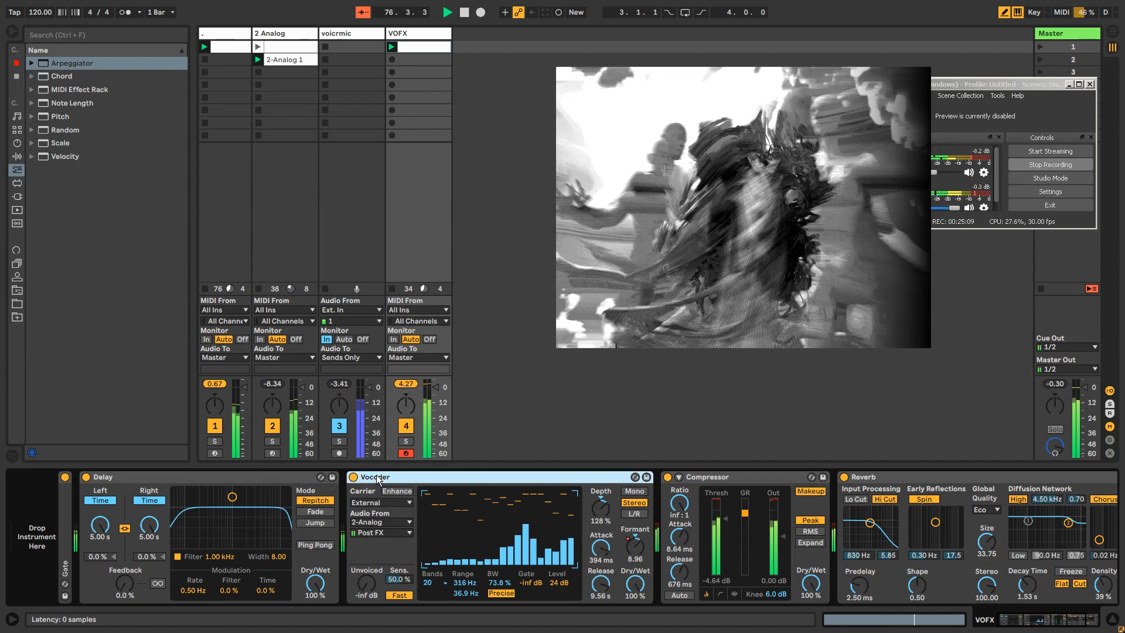
double_click(377, 478)
click(377, 478)
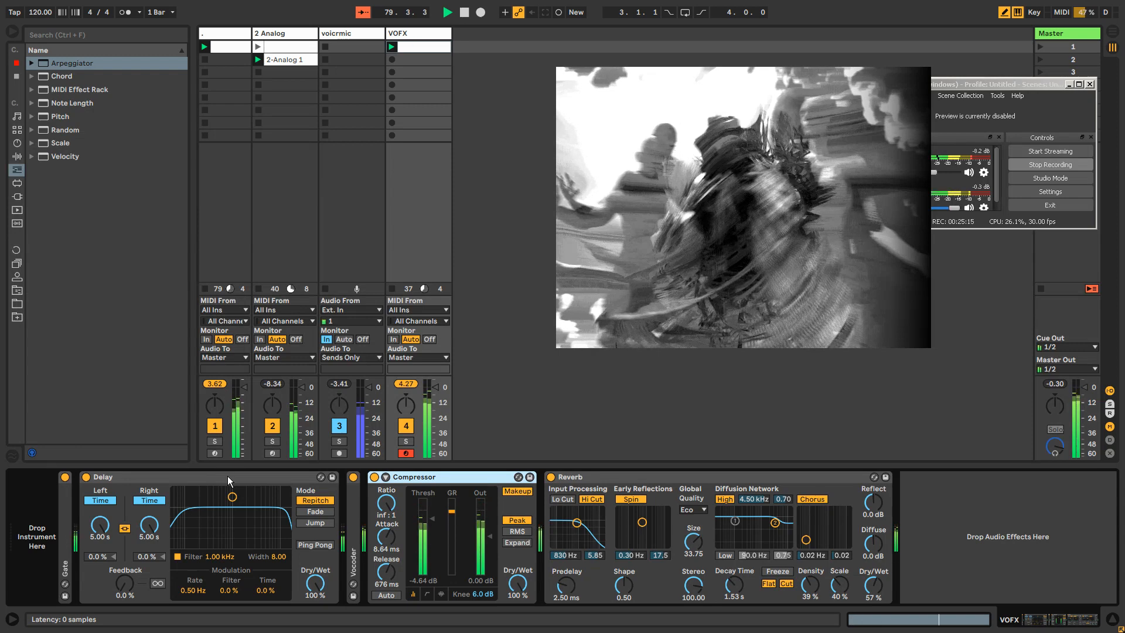
double_click(353, 493)
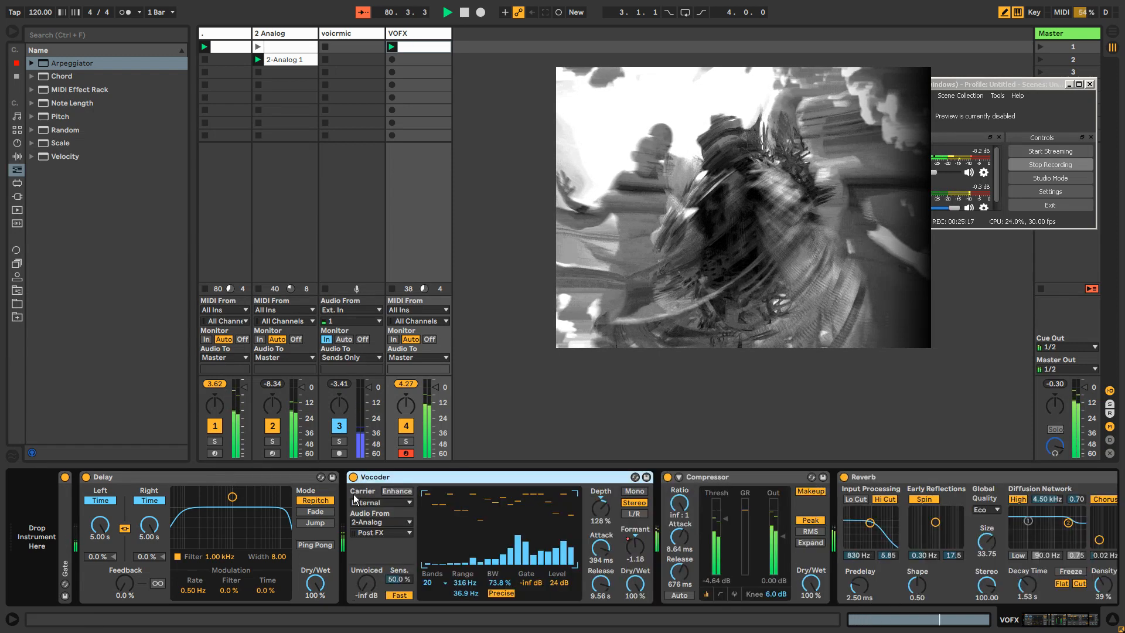
double_click(396, 476)
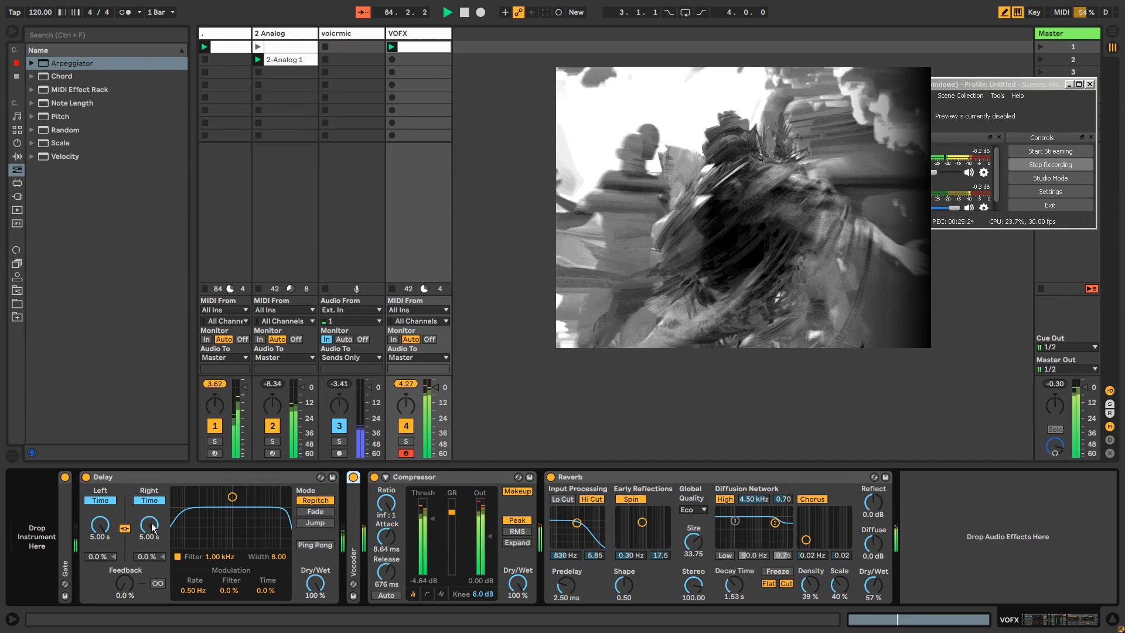
Step: Set the VOFX Reverb's Decay Time to 851 ms, Density to 15%, Scale to 94% and Dry/Wet to 44%
mouse_move(99, 524)
mouse_down()
mouse_move(100, 484)
mouse_move(99, 515)
mouse_up()
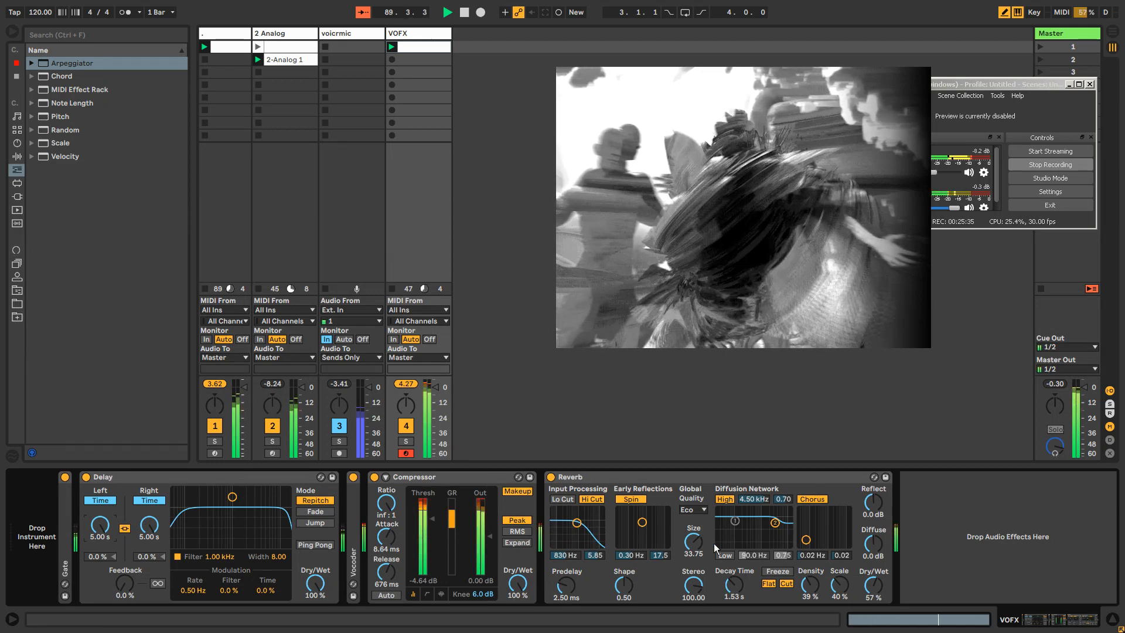
drag(872, 584, 872, 606)
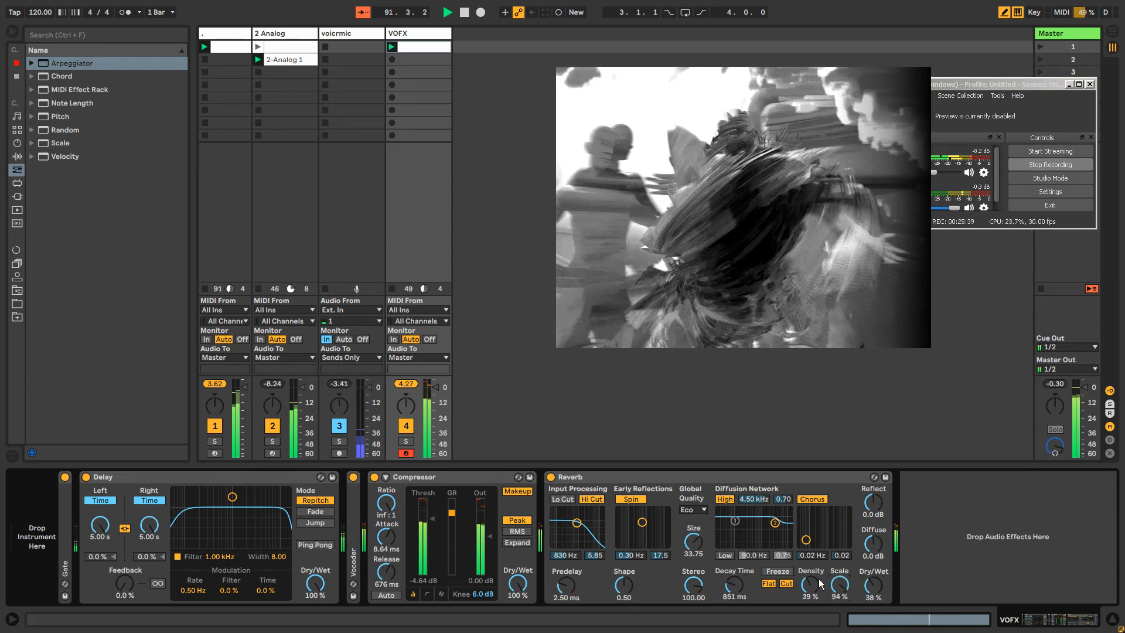
drag(820, 582, 862, 590)
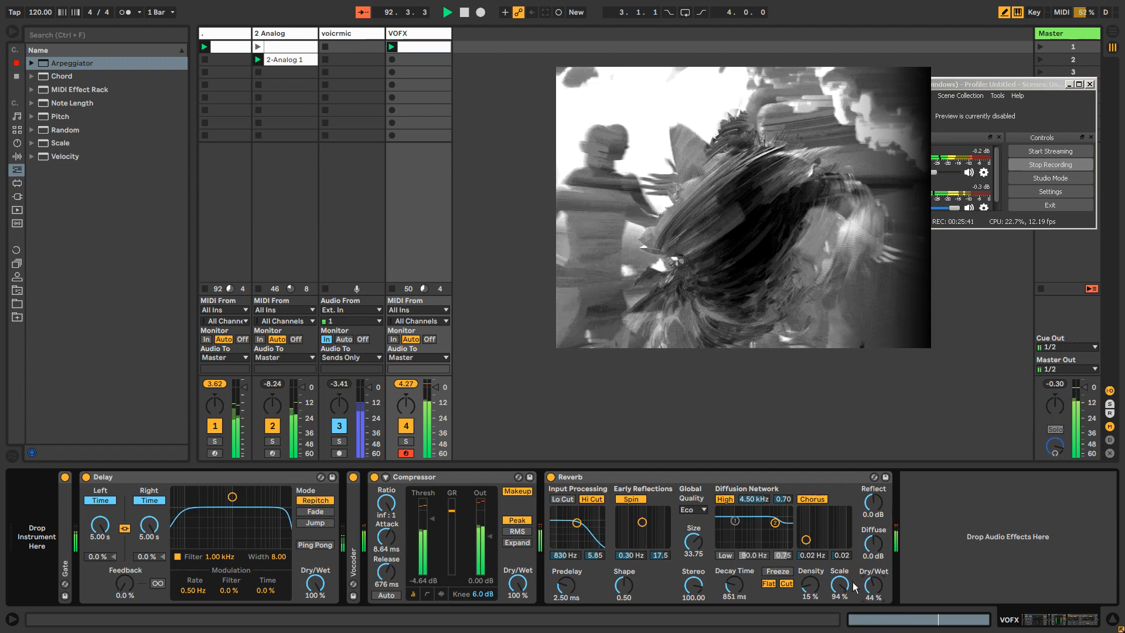
Step: Unfold the Vocoder in the VOFX chain and sweep its Depth down to 62.0% and up to 132%
click(452, 477)
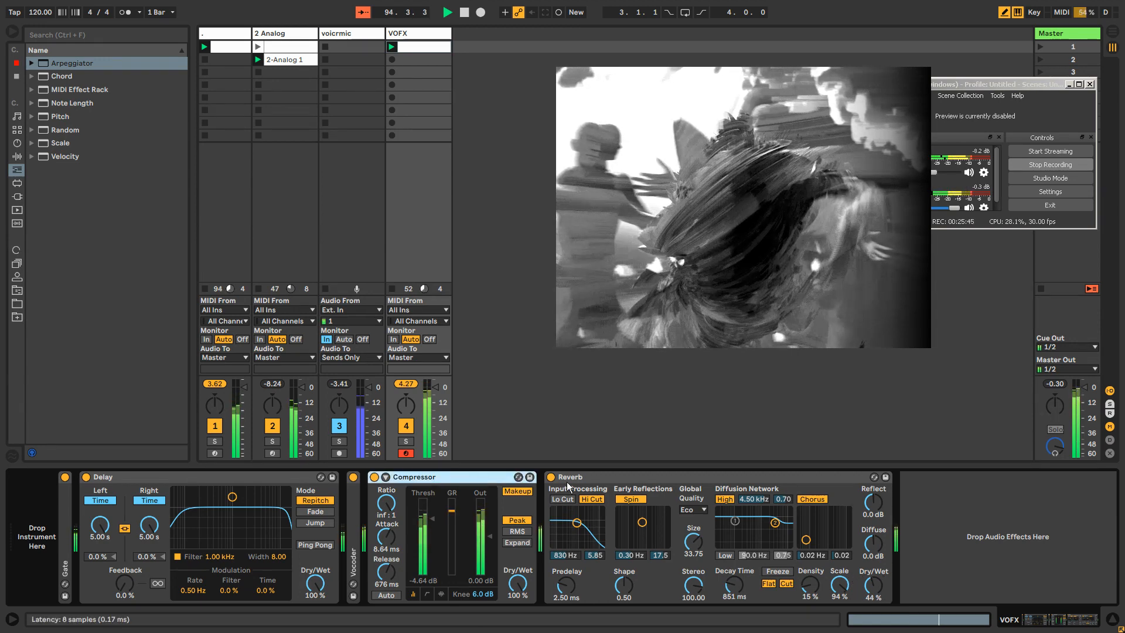
click(574, 479)
click(446, 478)
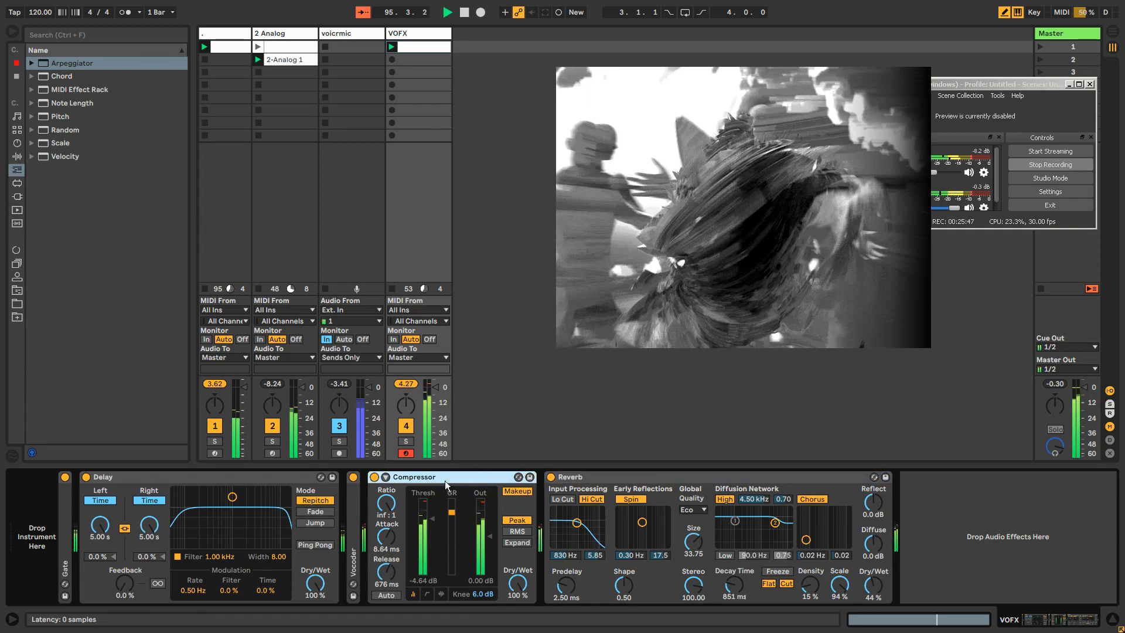
double_click(358, 507)
double_click(396, 479)
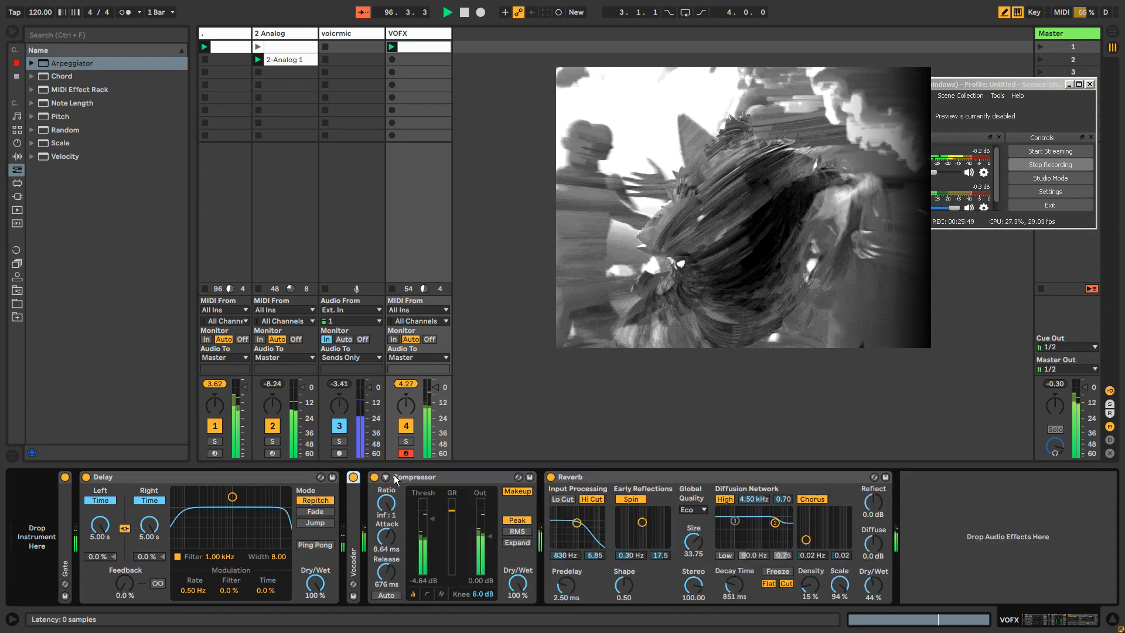
double_click(356, 497)
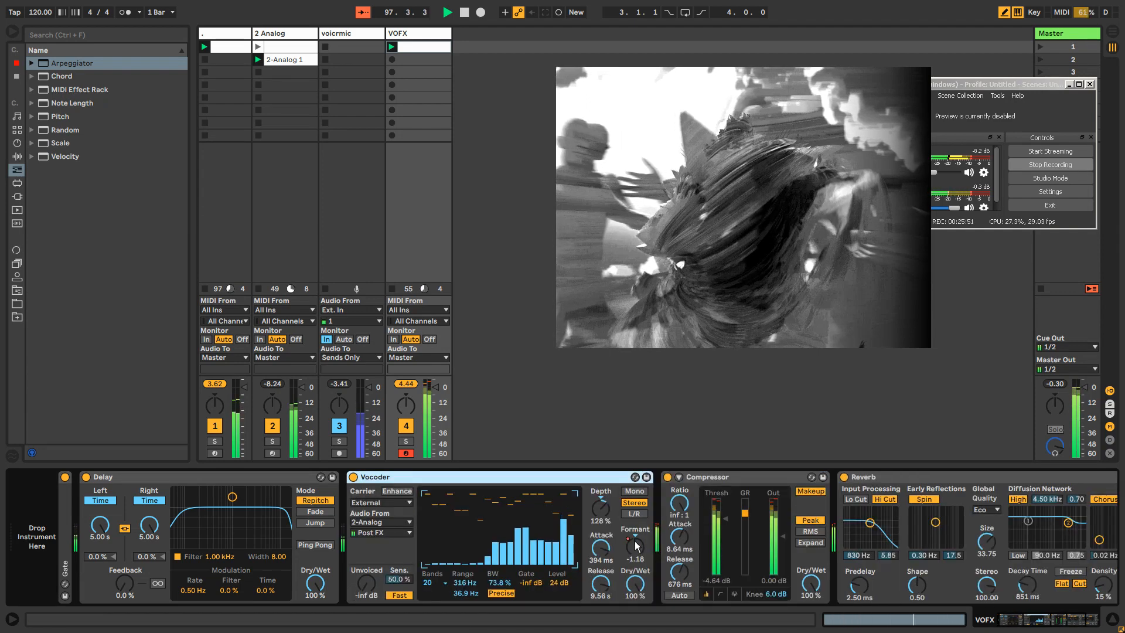
drag(598, 515, 598, 557)
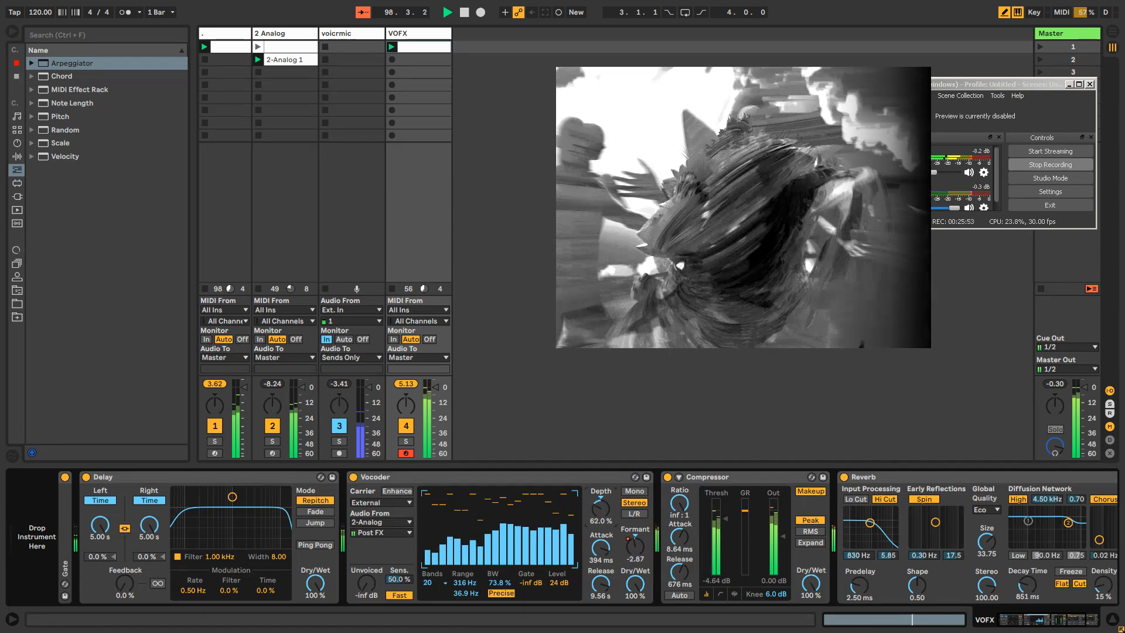
drag(600, 509, 600, 469)
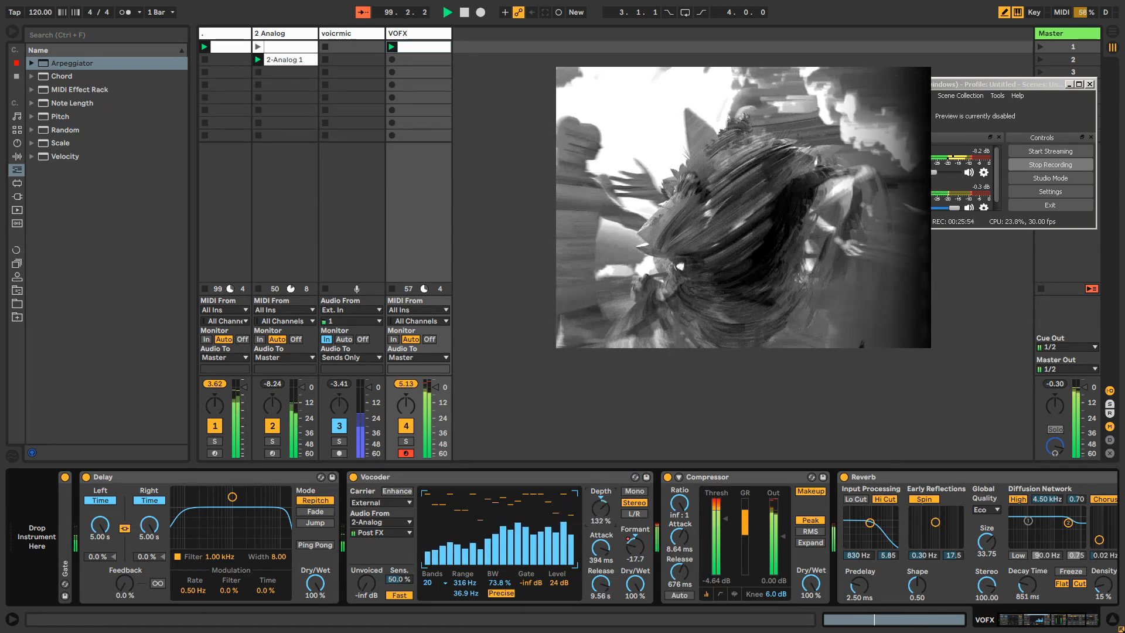
Step: Set the Vocoder's depth to 66% on the VOFX track and draw raised and lowered modulation blocks for it in the one-bar clip
drag(601, 513, 600, 551)
right_click(601, 510)
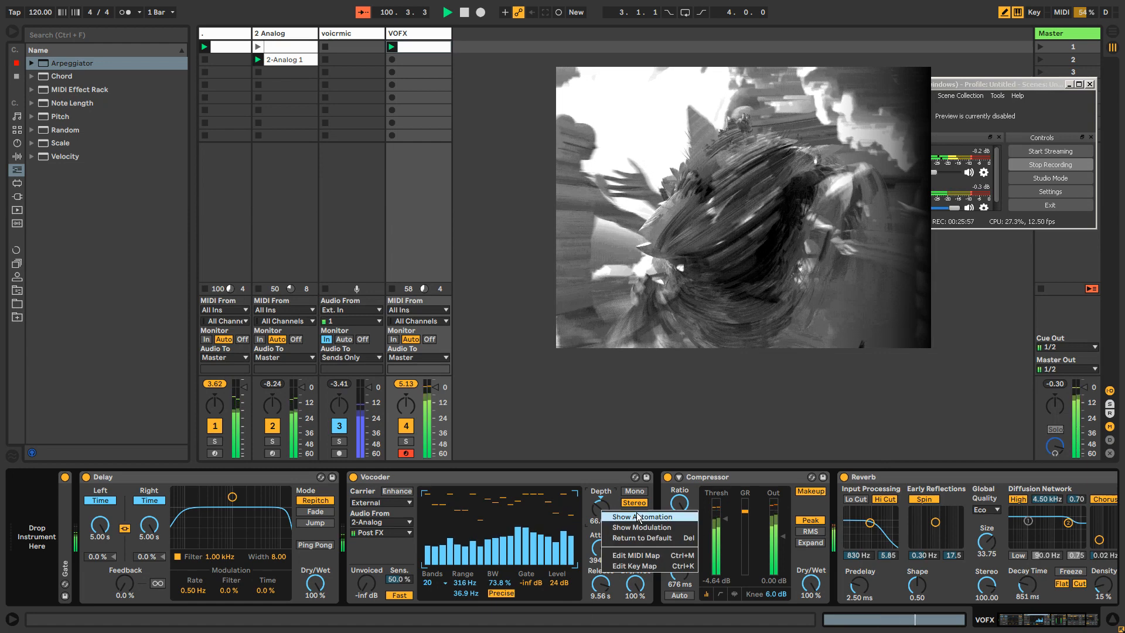
click(641, 528)
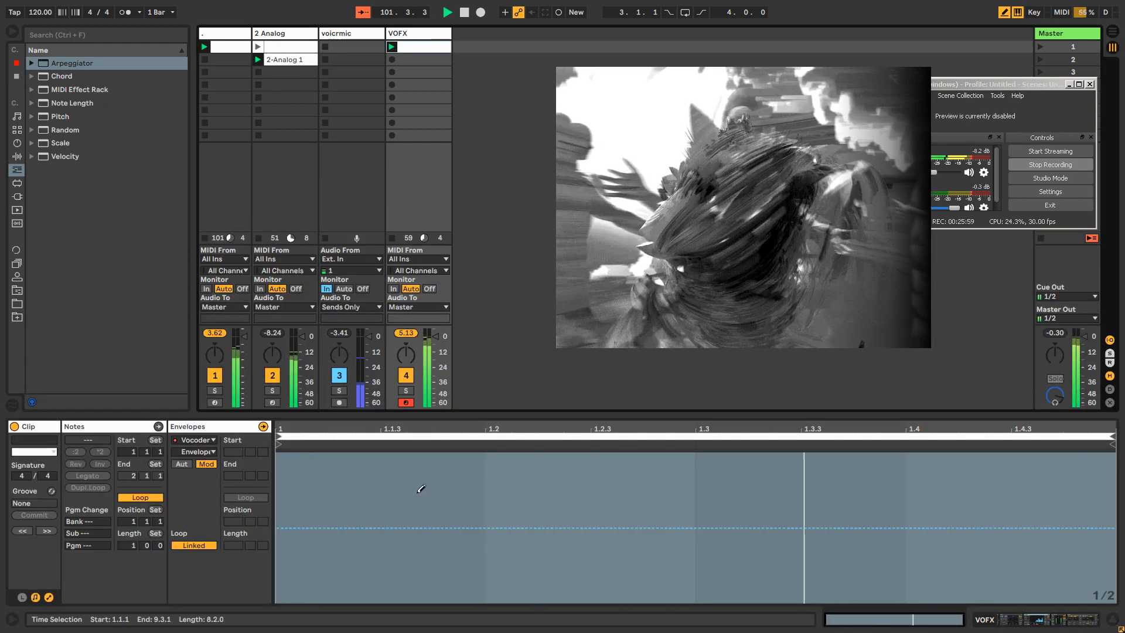
mouse_move(421, 489)
mouse_down()
mouse_move(640, 532)
mouse_move(1088, 483)
mouse_up()
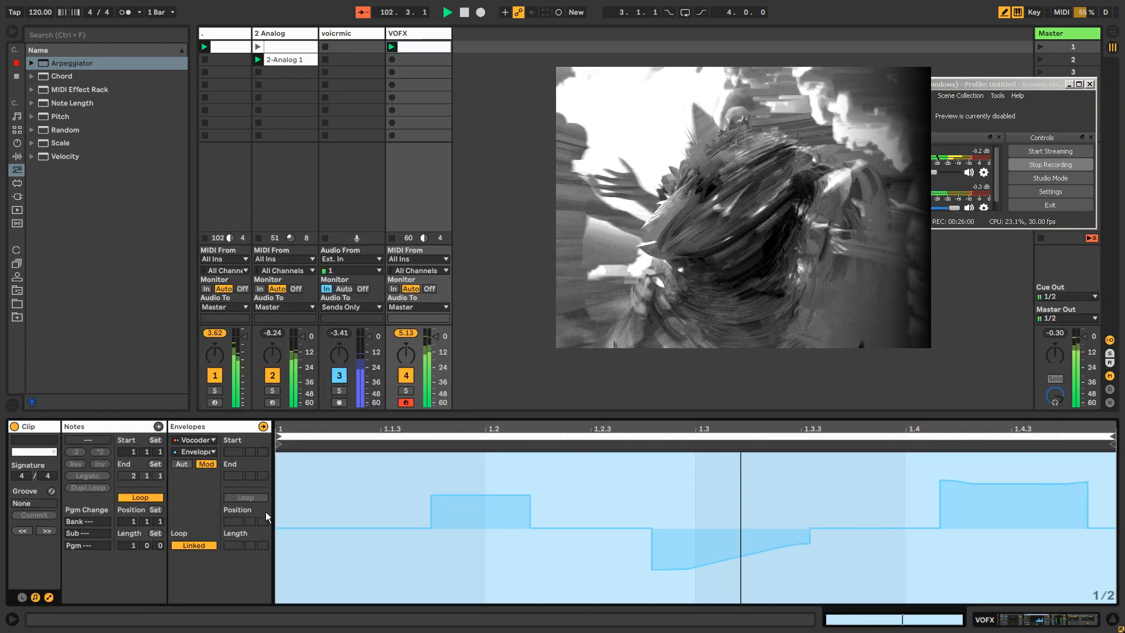
Step: Unlink the Vocoder envelope from the clip loop, extend it to about seven bars, and draw irregular high and low modulation blocks across it
click(258, 497)
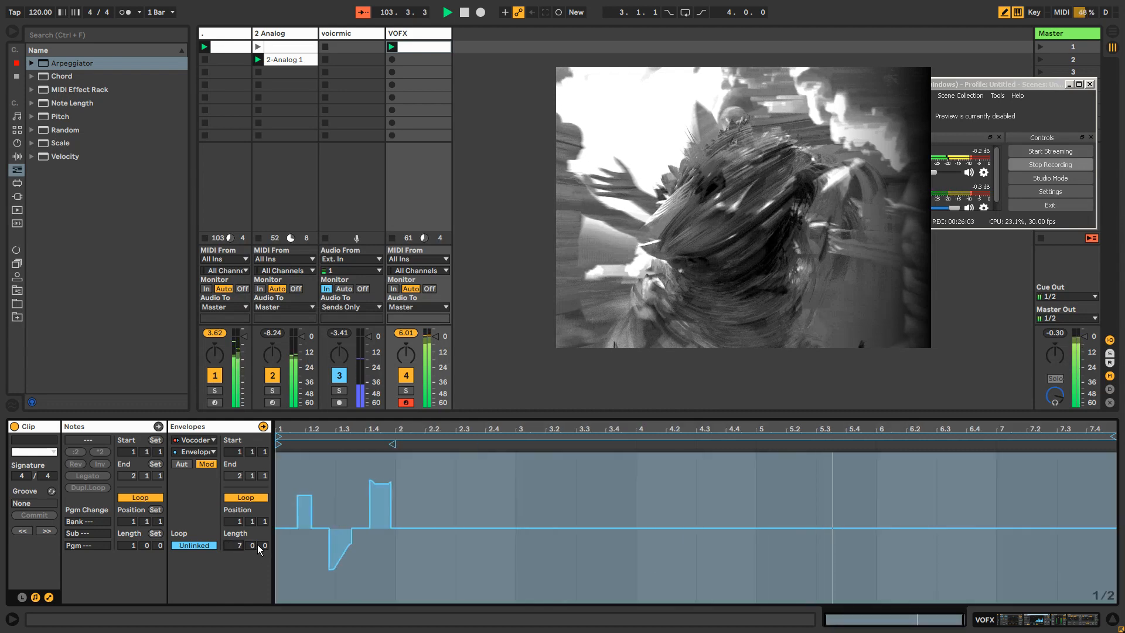
mouse_move(473, 561)
mouse_down()
mouse_move(574, 560)
mouse_move(547, 489)
mouse_move(579, 490)
mouse_up()
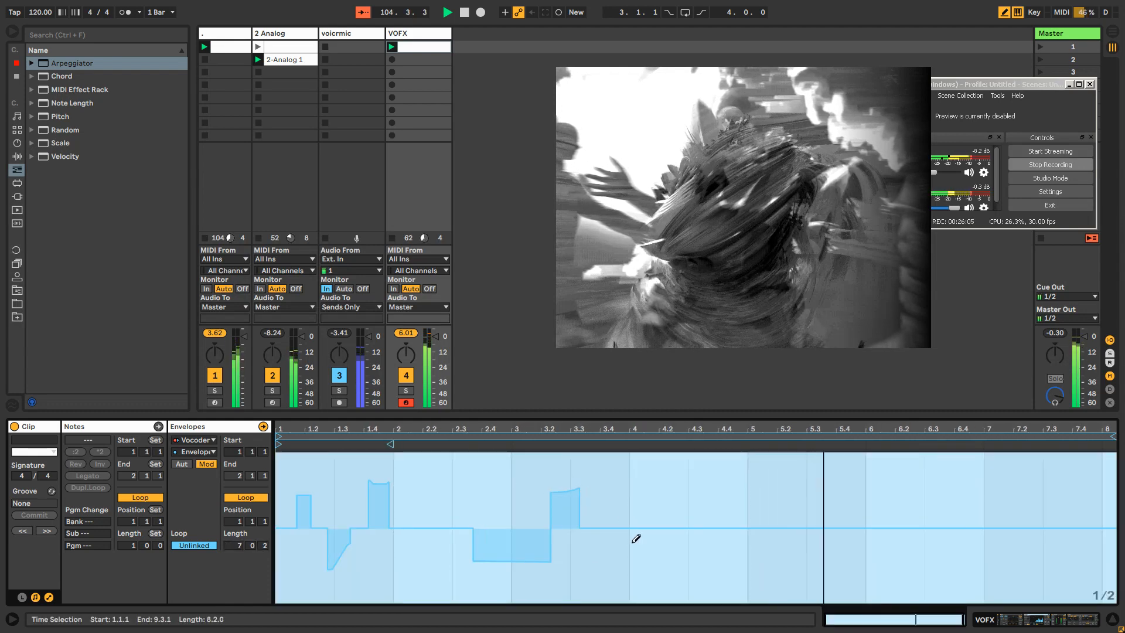
mouse_move(777, 563)
mouse_down()
mouse_move(882, 565)
mouse_move(984, 471)
mouse_move(1092, 577)
mouse_move(1108, 577)
mouse_up()
drag(1048, 484, 1016, 484)
drag(639, 490, 685, 582)
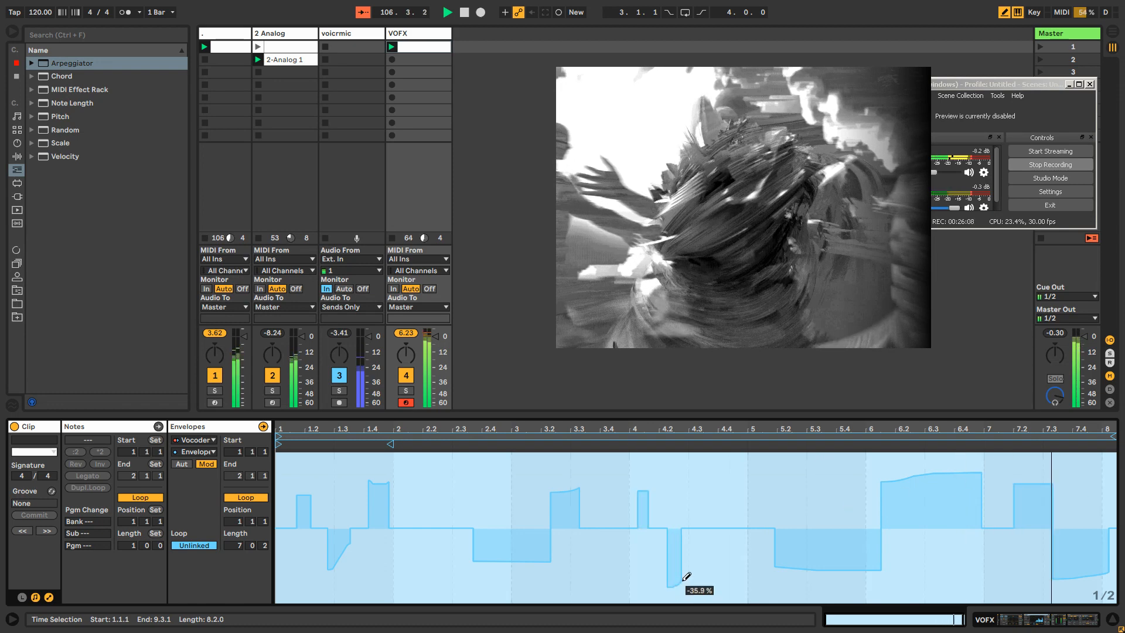
mouse_move(419, 482)
mouse_down()
mouse_move(422, 567)
mouse_move(453, 570)
mouse_up()
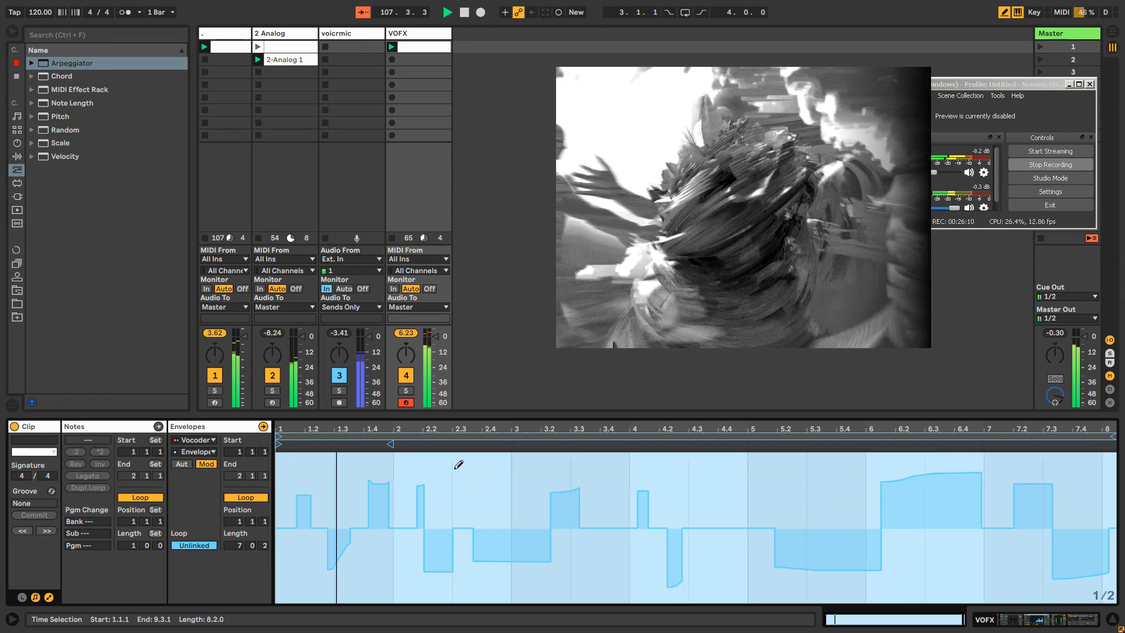
drag(462, 469, 466, 469)
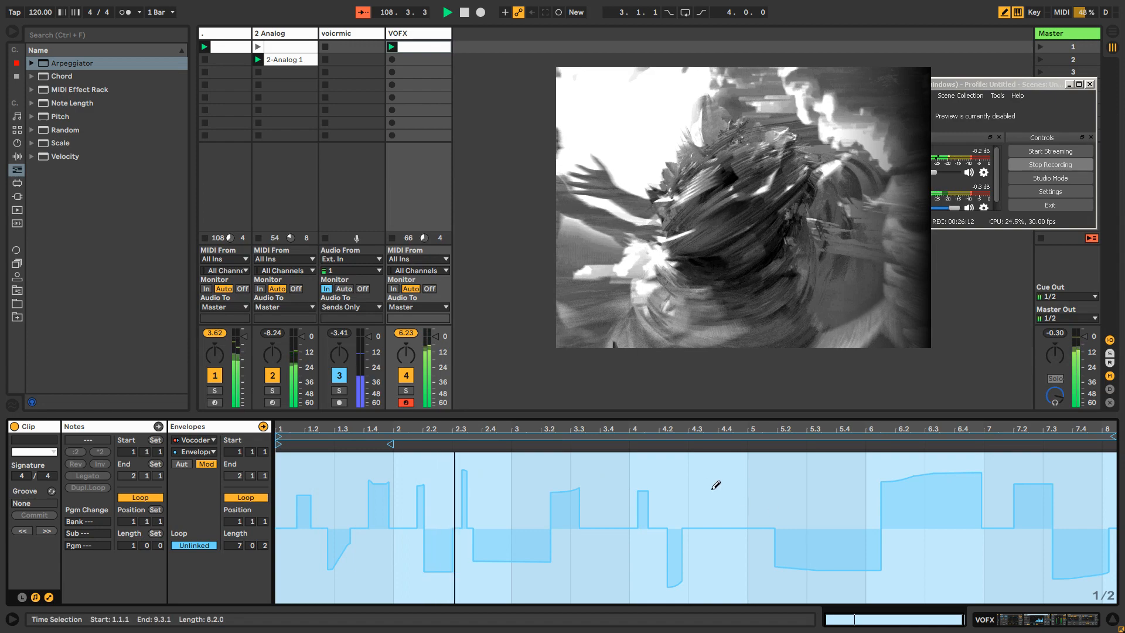
drag(715, 484, 723, 480)
Step: Show the 2 Analog track's devices and audition its Pitch effect by switching it off and back on
click(408, 33)
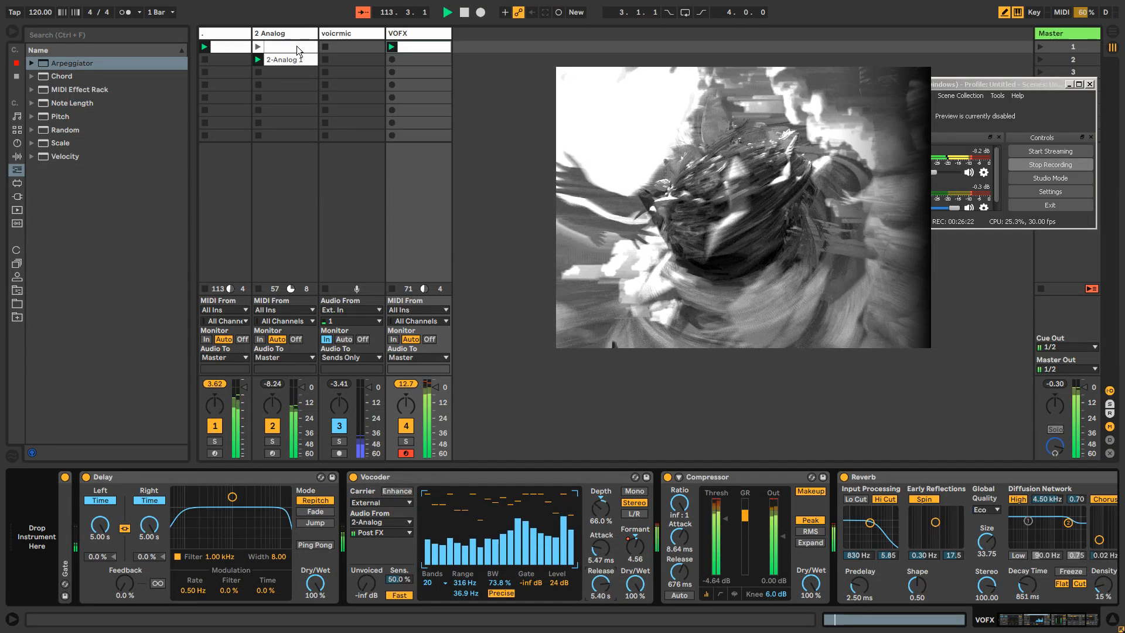
click(352, 36)
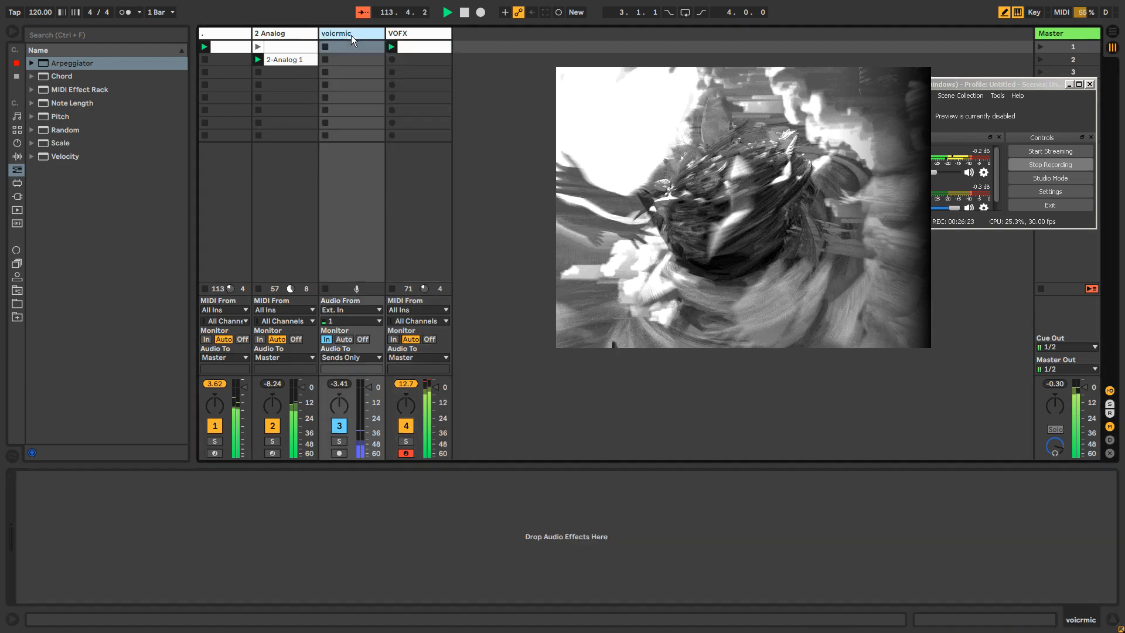
click(294, 33)
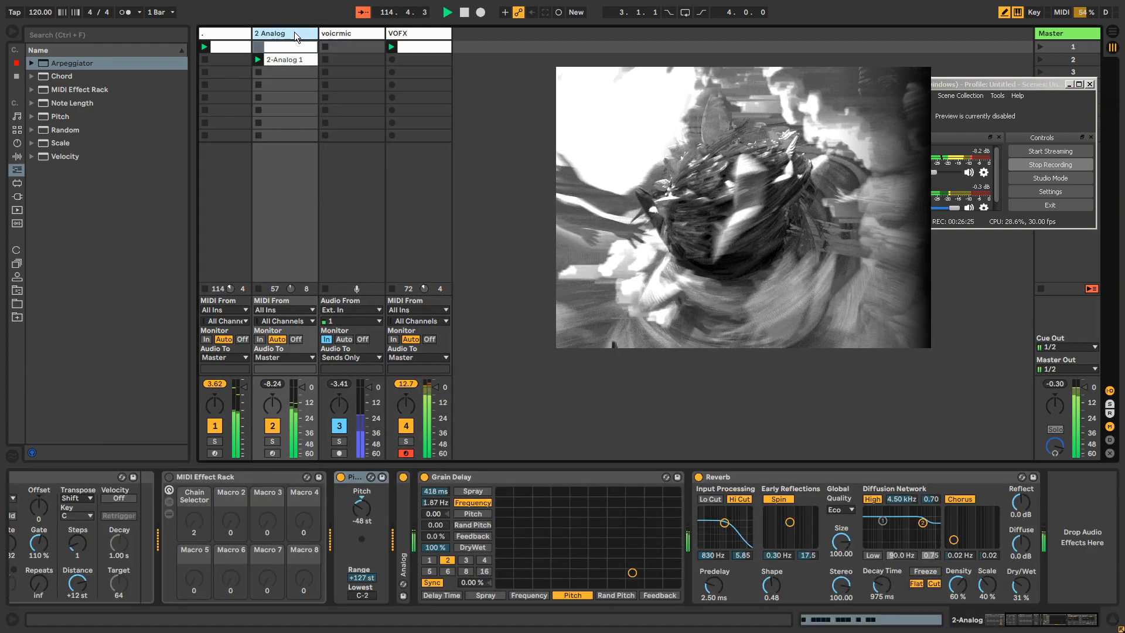
click(341, 478)
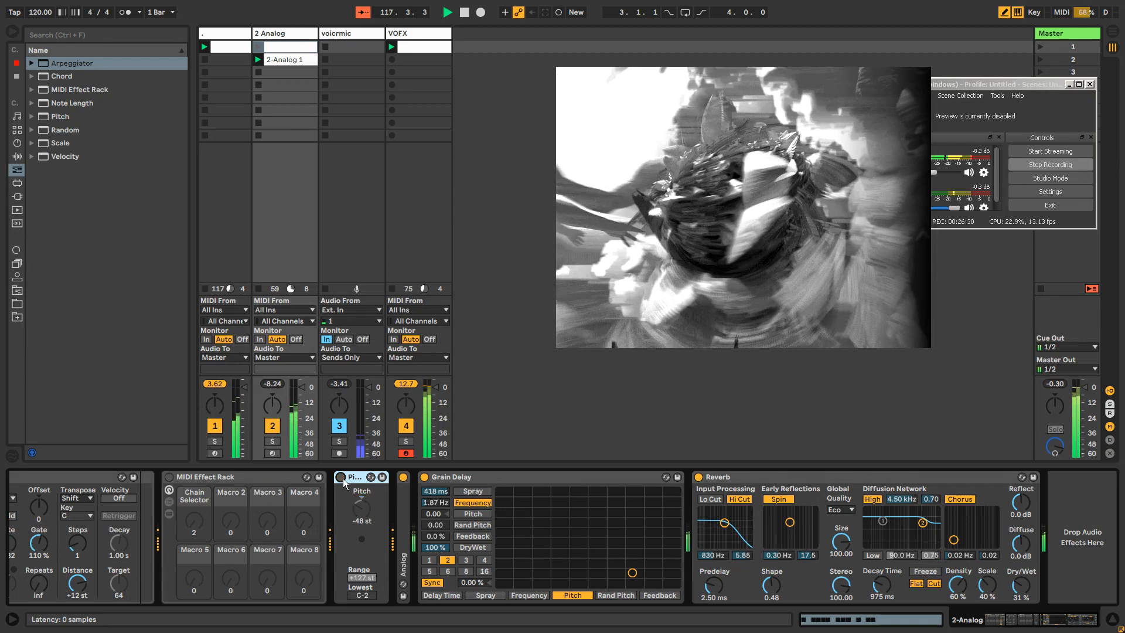
click(342, 478)
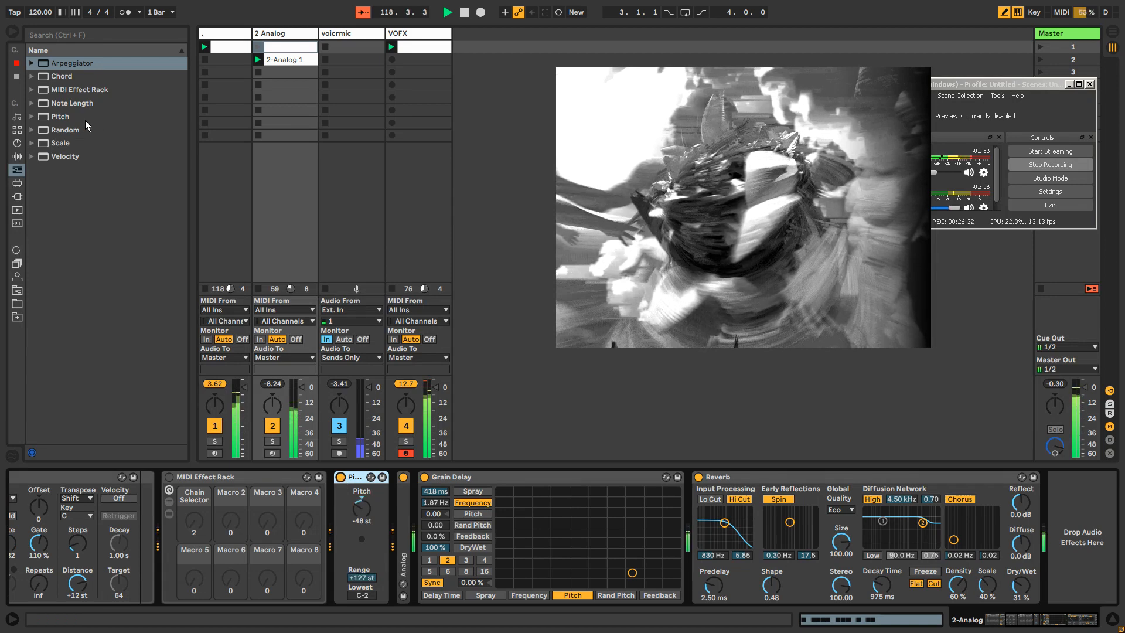
Step: Insert a second MIDI Effect Rack before the Pitch device, move Pitch into it, and show the rack's macro controls
drag(53, 89, 339, 539)
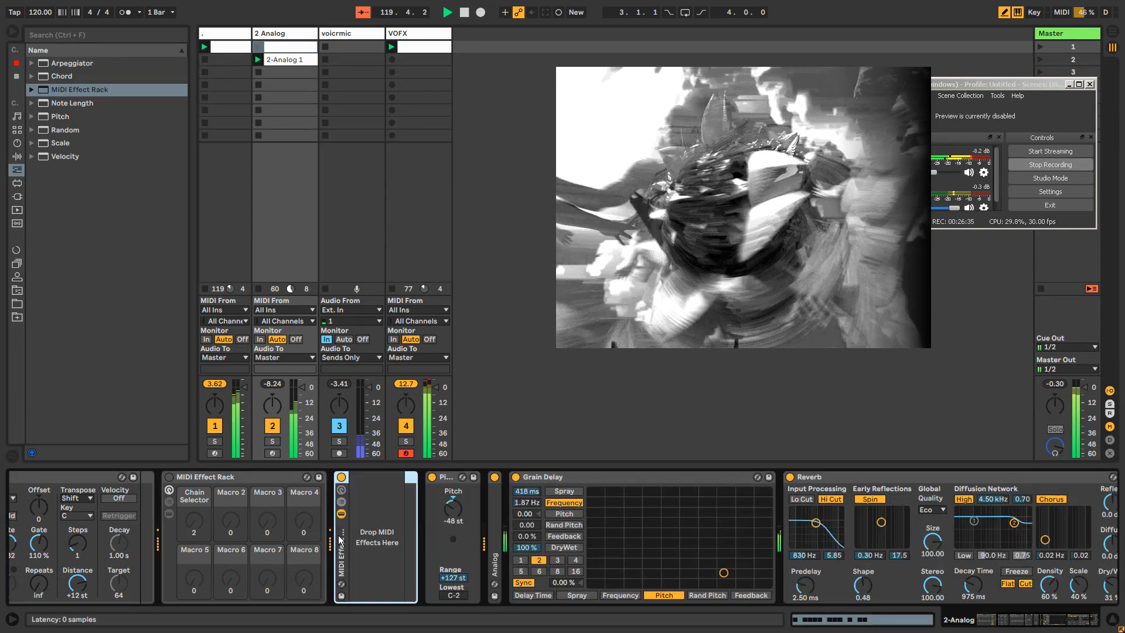
click(451, 479)
drag(450, 479, 366, 495)
click(341, 489)
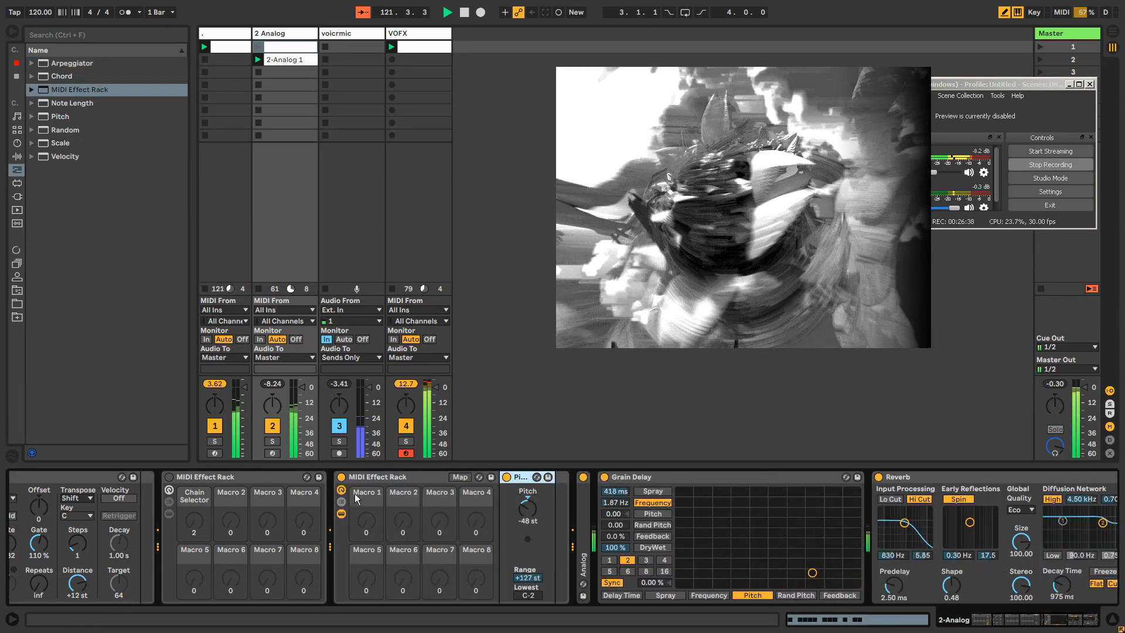
Step: Map the Pitch device's on/off switch to the new rack's first macro
click(460, 477)
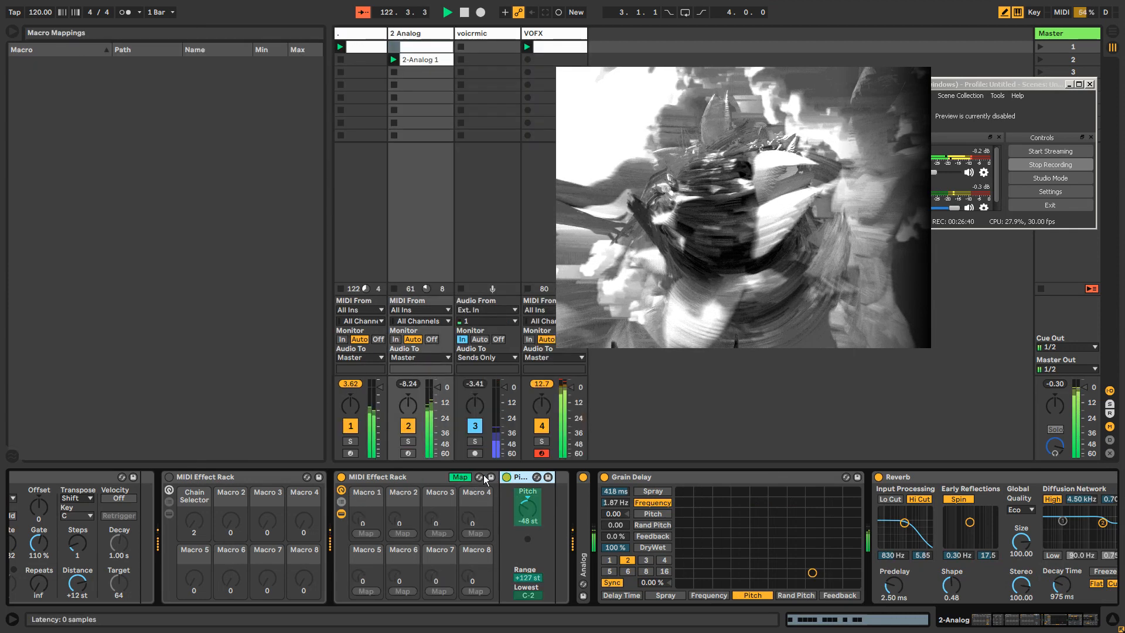
click(366, 533)
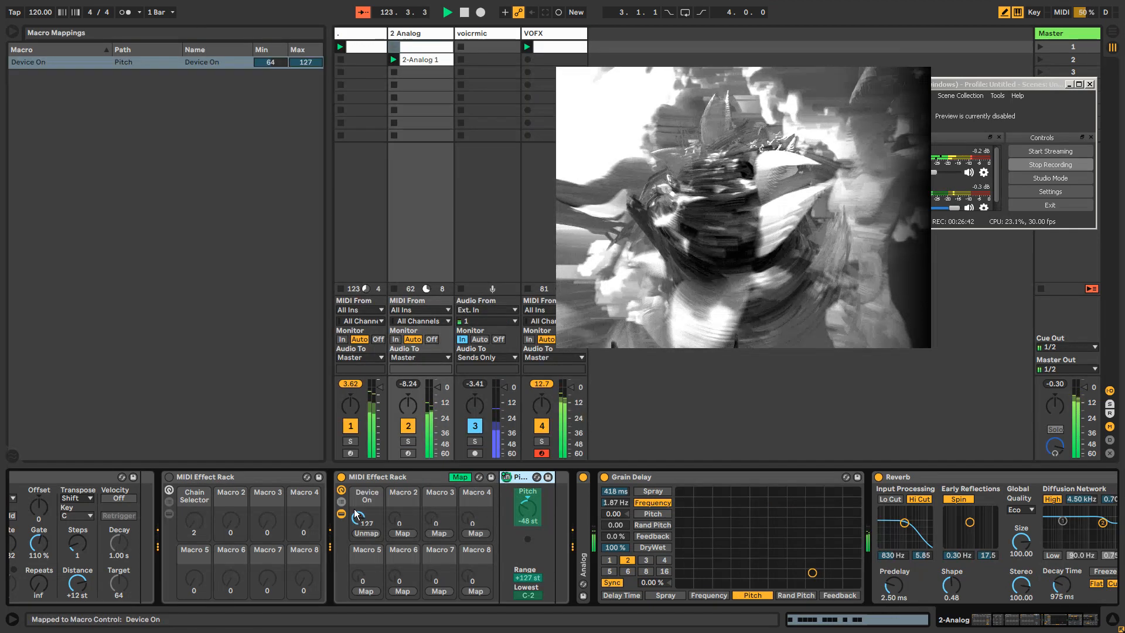
click(460, 476)
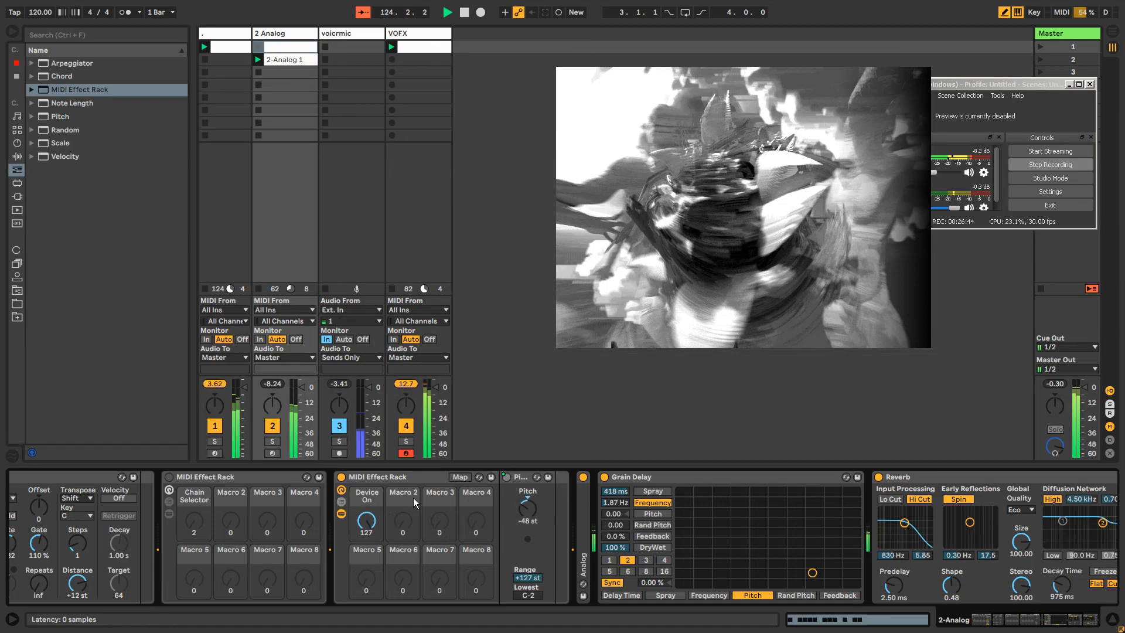
Step: Show the Device On macro's modulation in the 2-Analog 1 clip and draw a low section from just after beat 1.2 to beat 1.4
right_click(367, 519)
click(449, 344)
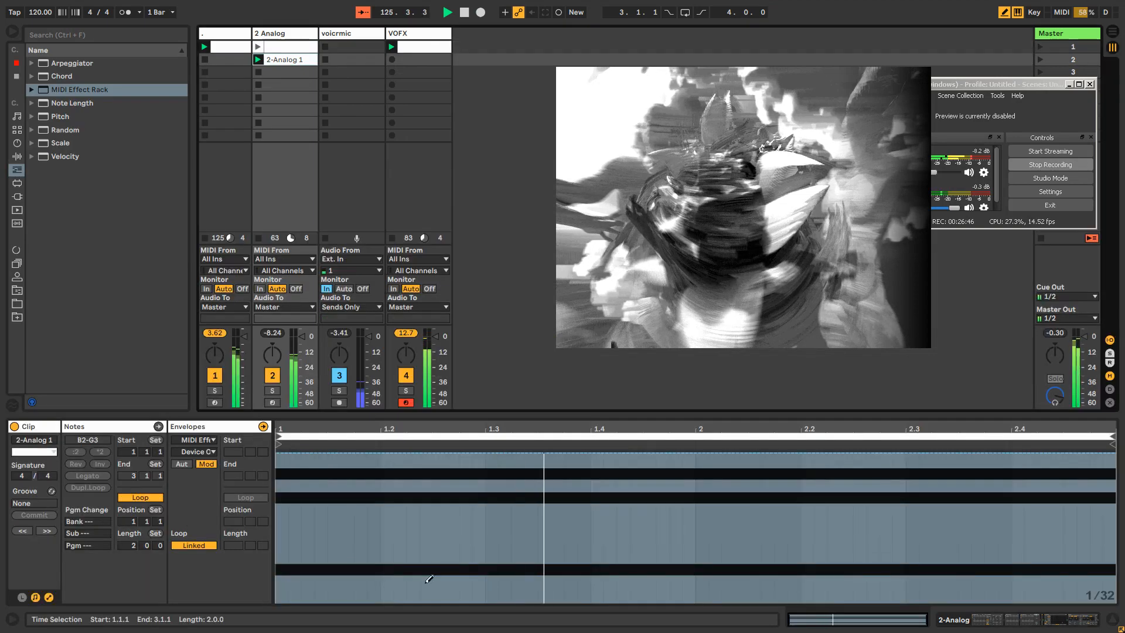
drag(418, 584, 581, 581)
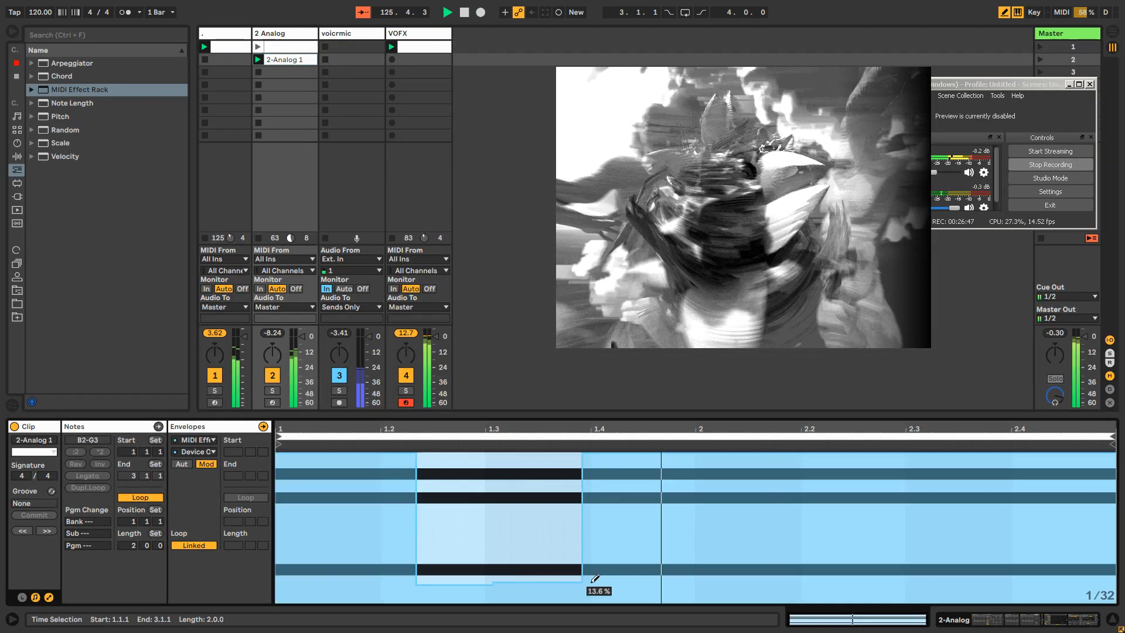
Step: Unlink the Device On envelope, extend its loop to 20 bars, and draw off sections near bars 8, 10, 13 and 18
click(194, 545)
drag(571, 585, 695, 581)
drag(607, 452, 700, 439)
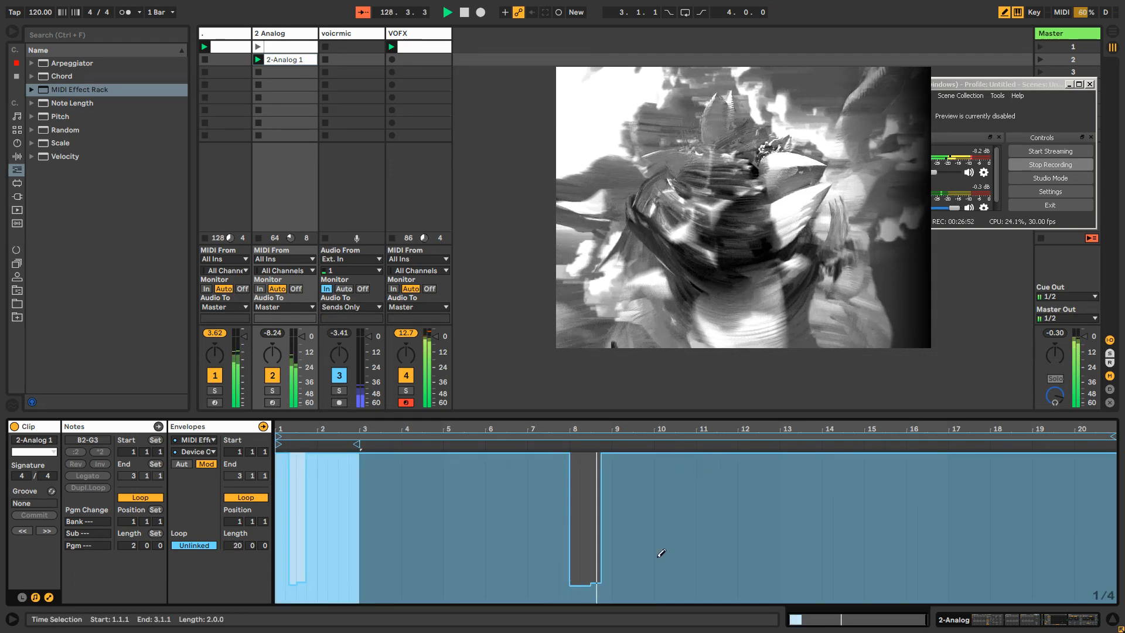
click(658, 561)
drag(782, 559, 818, 558)
drag(983, 567, 1090, 562)
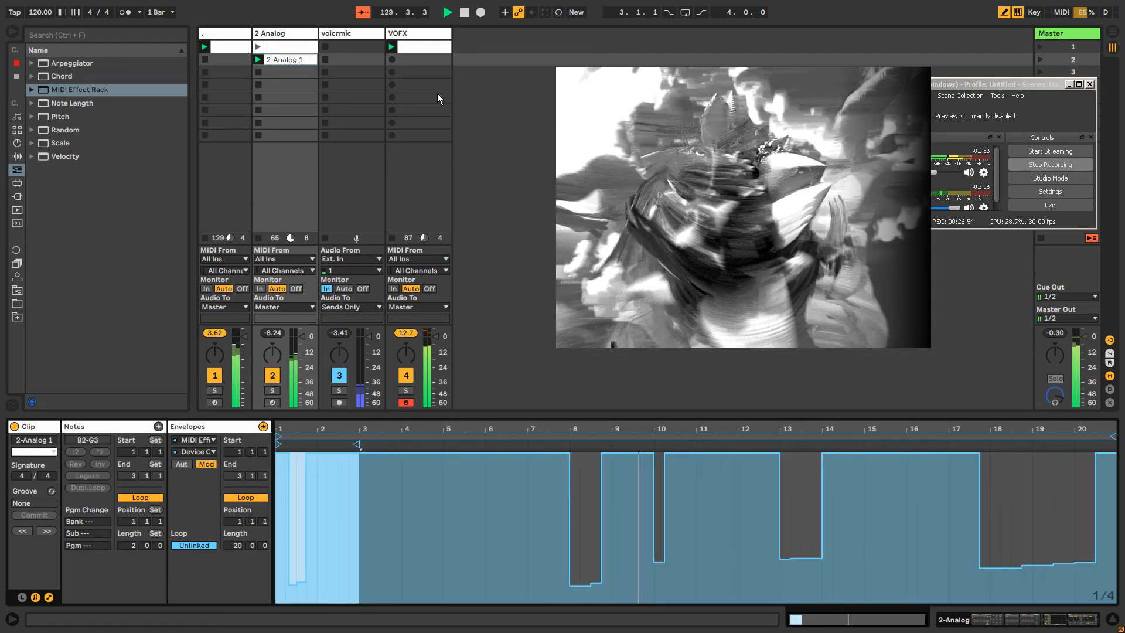
Step: Refine the Device On envelope by shortening the dips at bars 13 and 18 and adding another dip across bar 12
drag(780, 452, 802, 454)
click(805, 452)
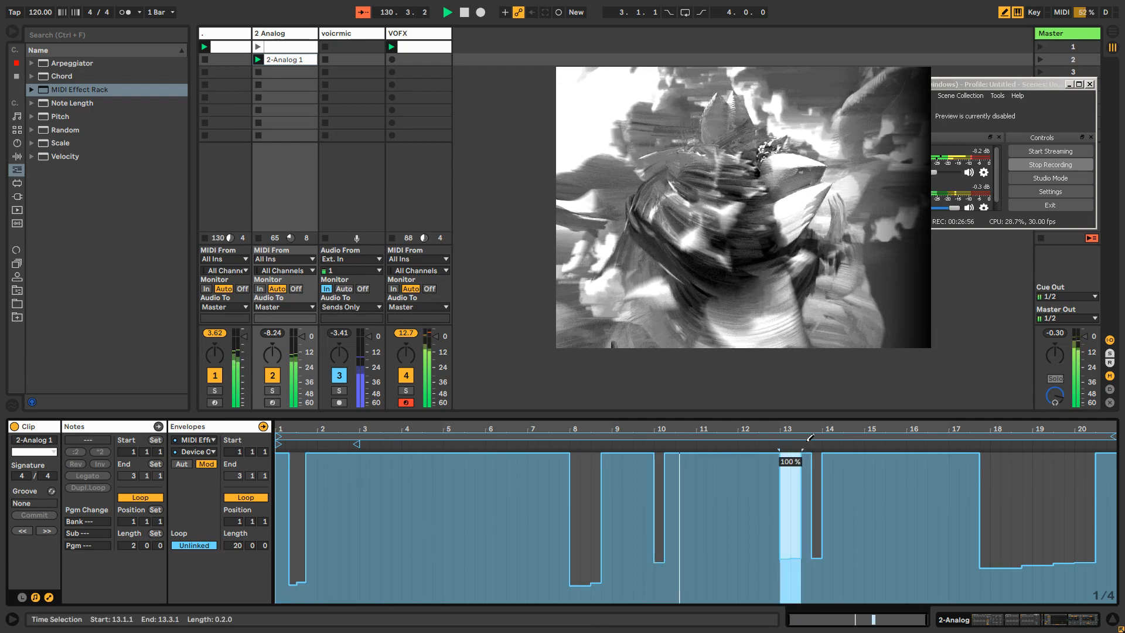
drag(775, 537, 731, 532)
click(1005, 452)
drag(1013, 445, 1097, 445)
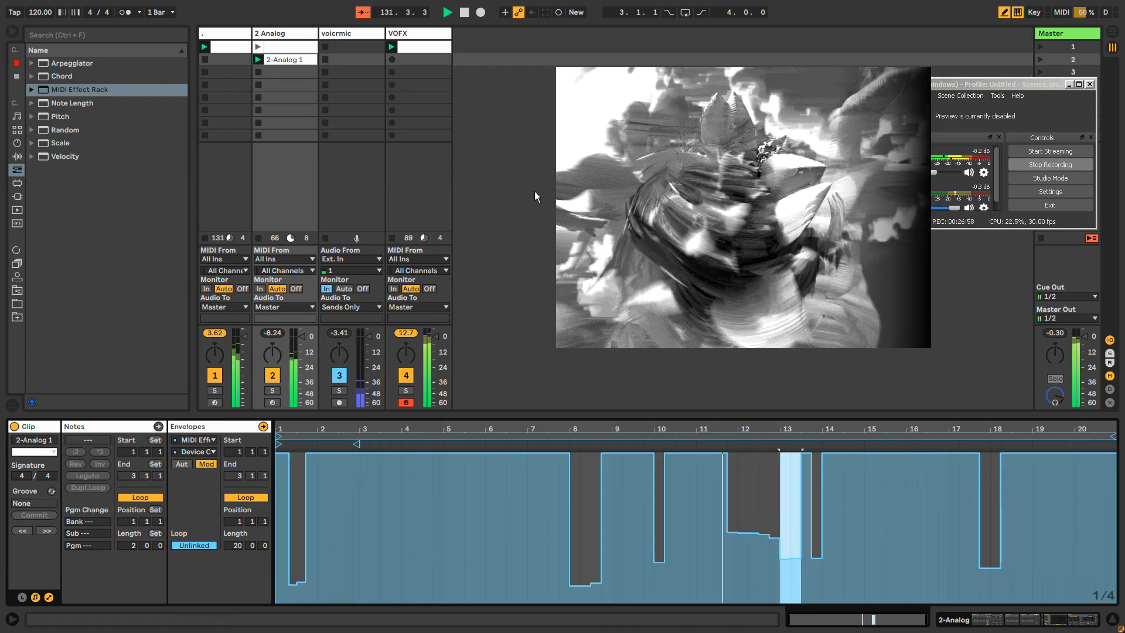
Step: Open the Pitch modulation envelope unlinked and draw +12 st blocks near beats 1.2 and 2.3 and a +24 st block around bar 2
double_click(294, 34)
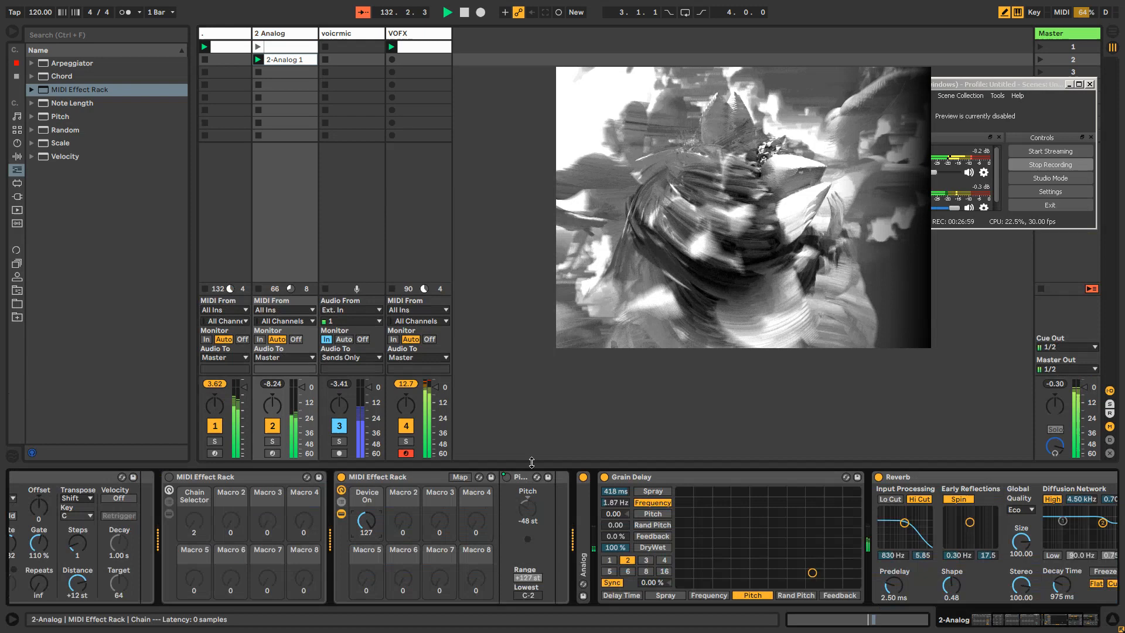
right_click(528, 507)
click(565, 359)
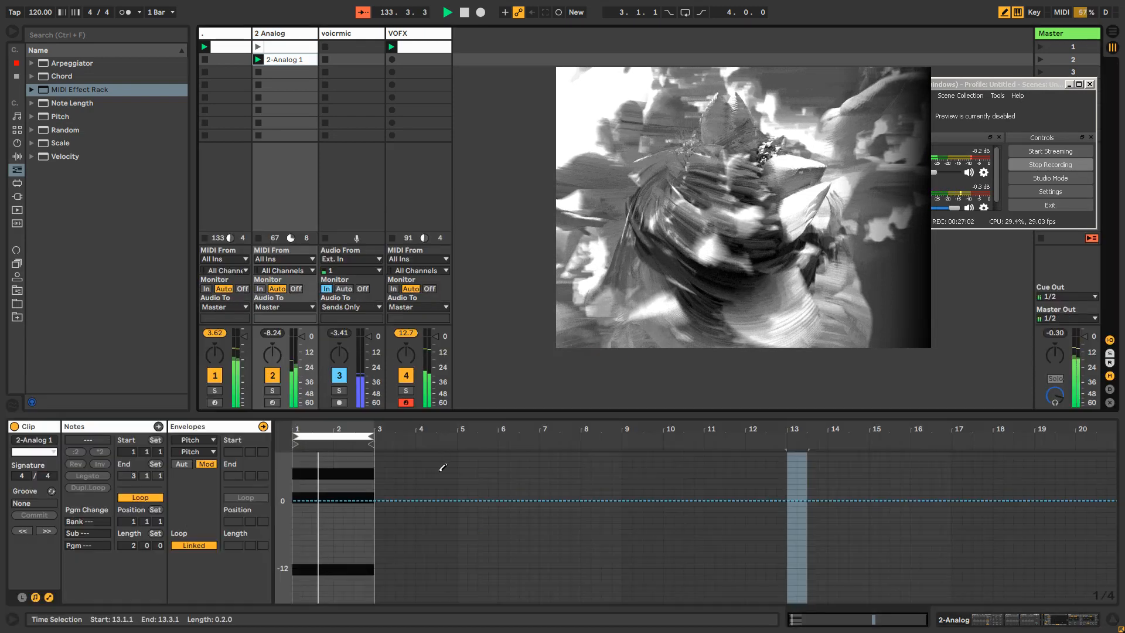
scroll(340, 504, up, 2)
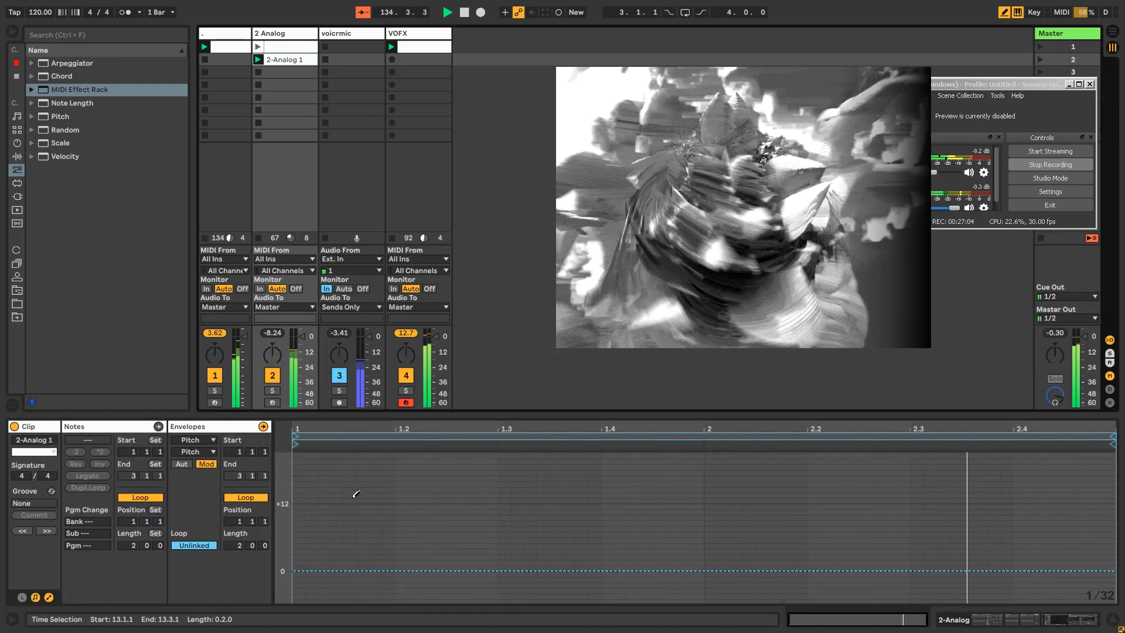
drag(355, 355, 355, 363)
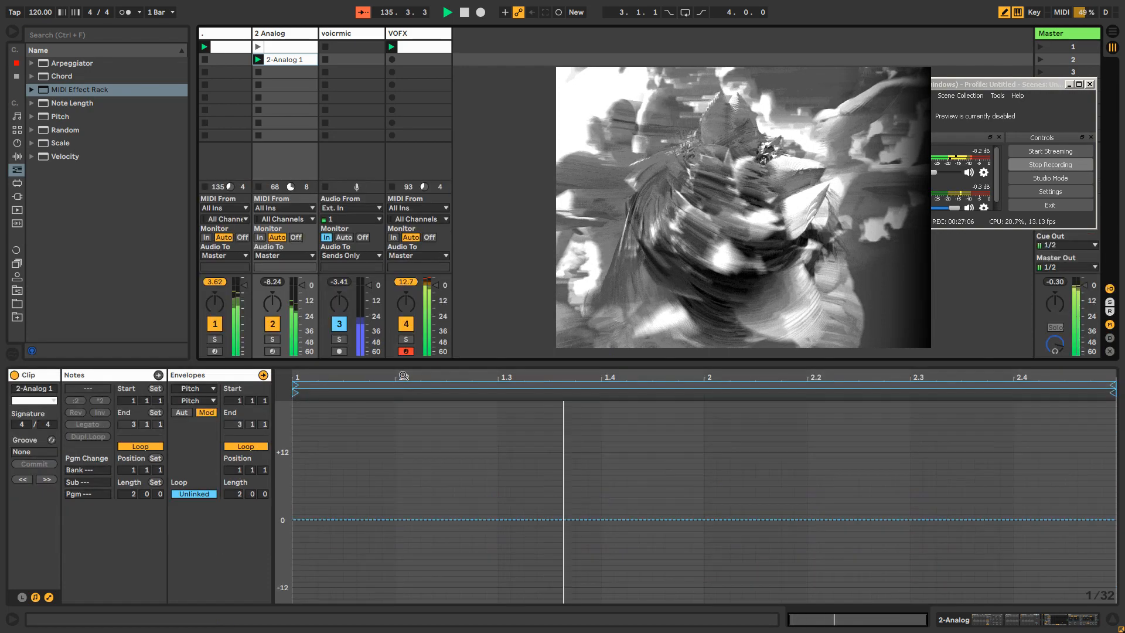
mouse_move(361, 447)
mouse_down()
mouse_move(408, 445)
mouse_move(350, 448)
mouse_move(414, 453)
mouse_up()
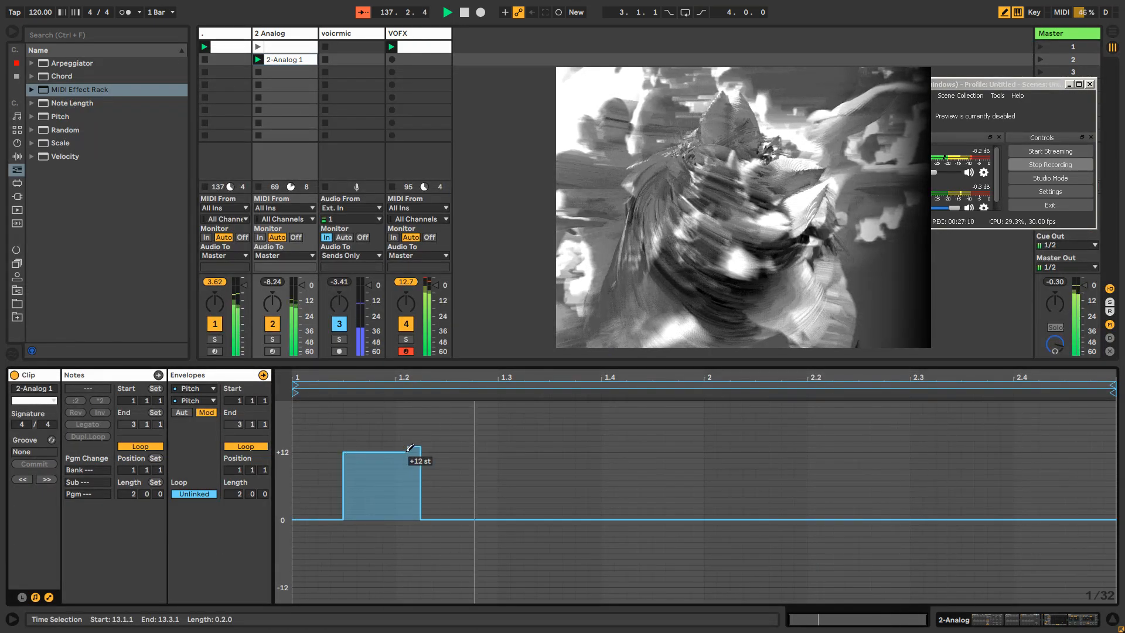
drag(929, 452, 974, 451)
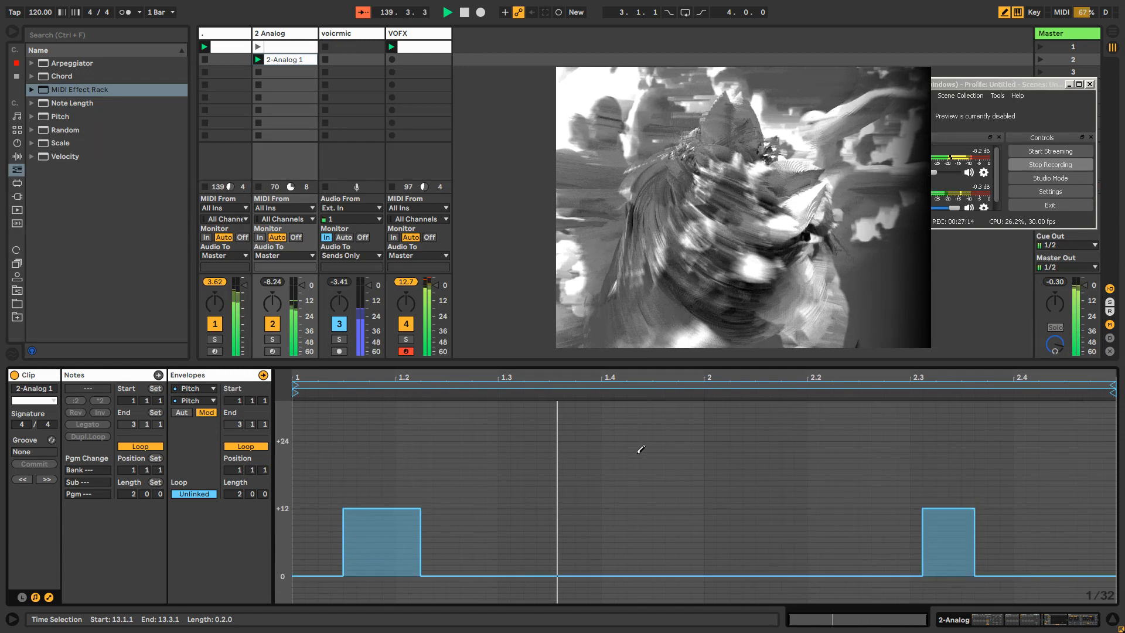
drag(633, 440, 742, 440)
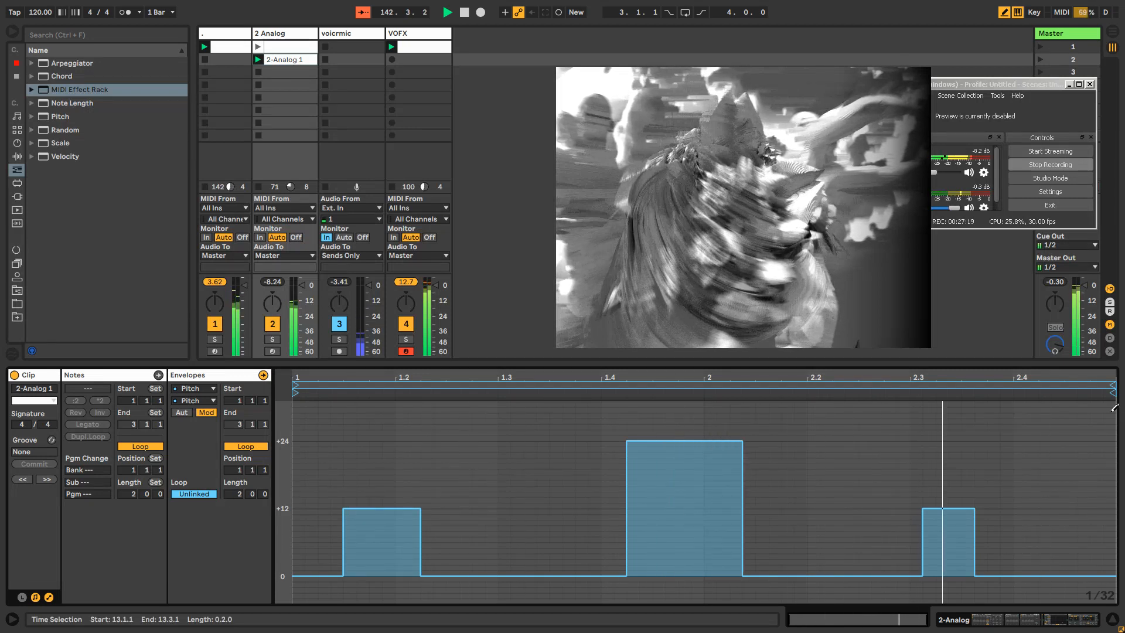
Step: Shorten the Pitch envelope's loop length to 1.3.2, add +36 st blocks near beats 1.3 and 2.2, and return to the 2 Analog devices
drag(1113, 388, 1075, 390)
scroll(640, 471, up, 2)
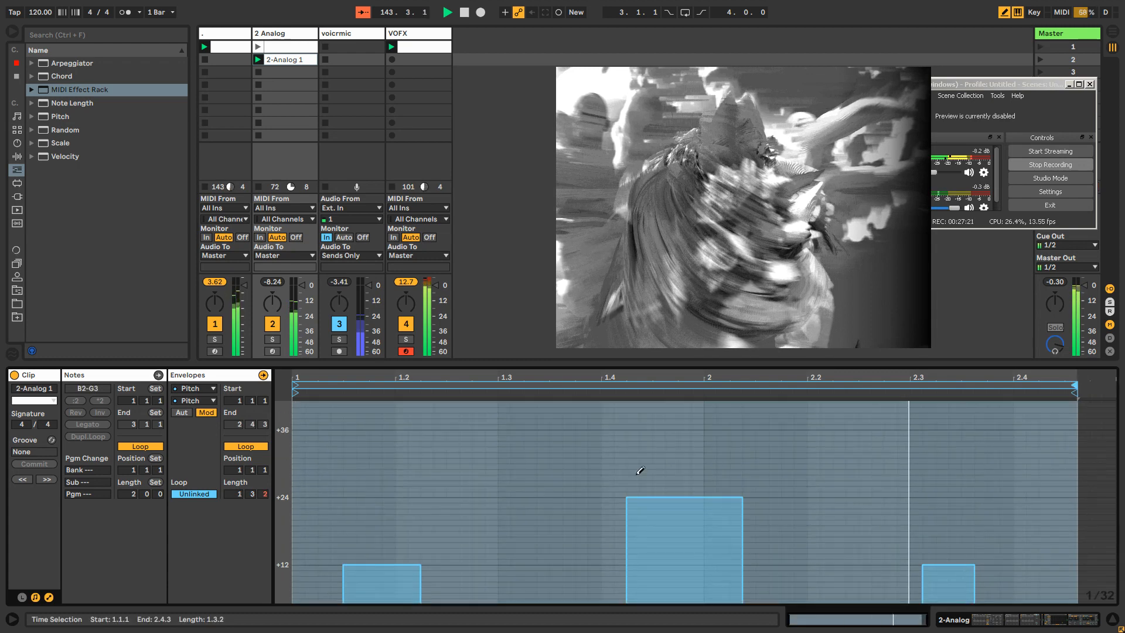
click(495, 485)
drag(495, 485, 591, 485)
drag(841, 486, 912, 484)
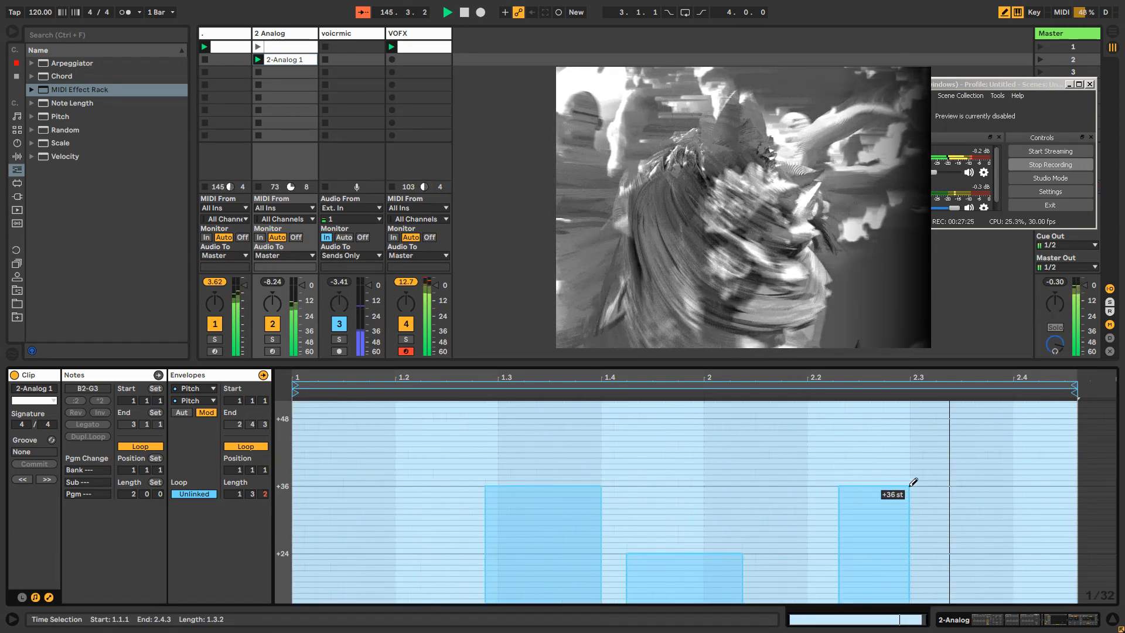
click(337, 38)
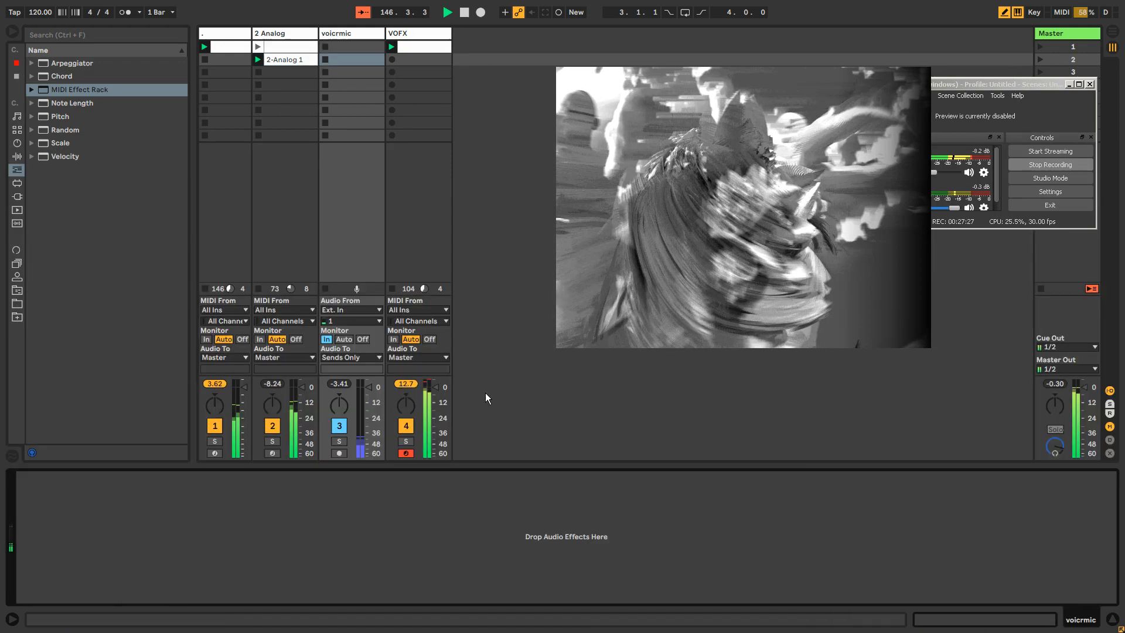
click(286, 30)
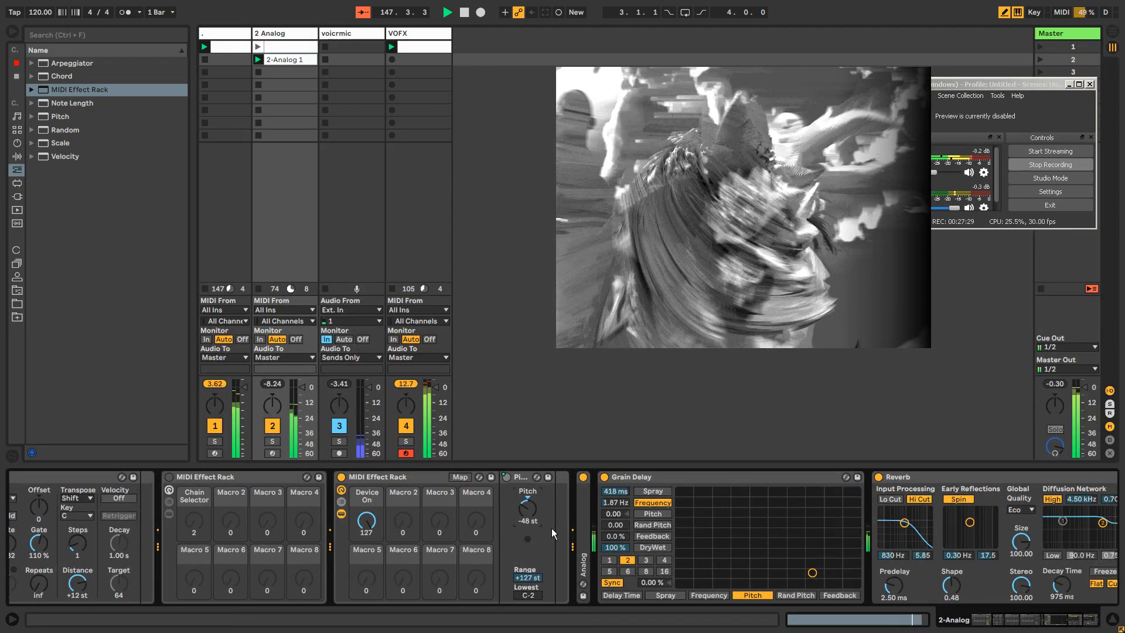
Step: Unfold the Analog device on the 2 Analog track, narrow the 2 Analog and voicrmic tracks, and select VOFX
double_click(587, 528)
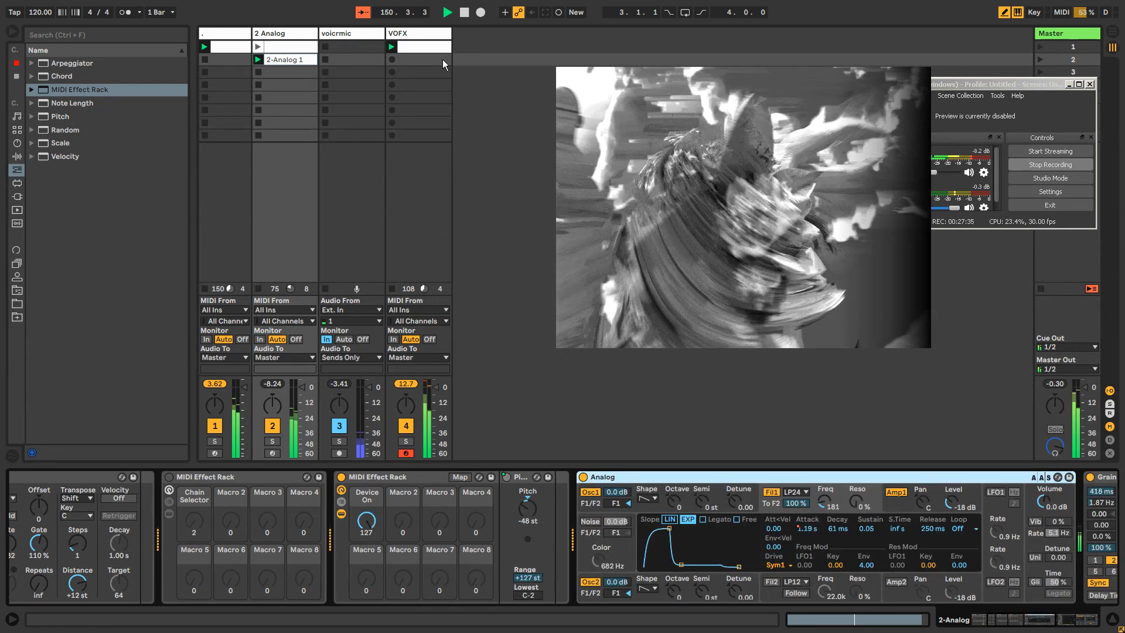
click(404, 33)
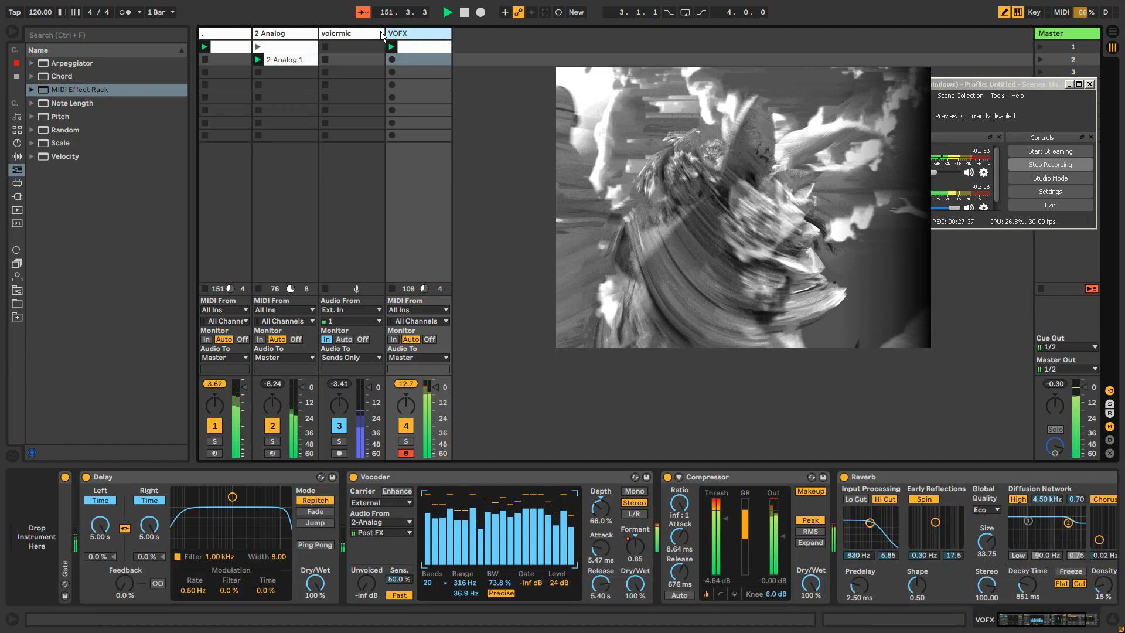
drag(384, 33, 287, 34)
click(364, 33)
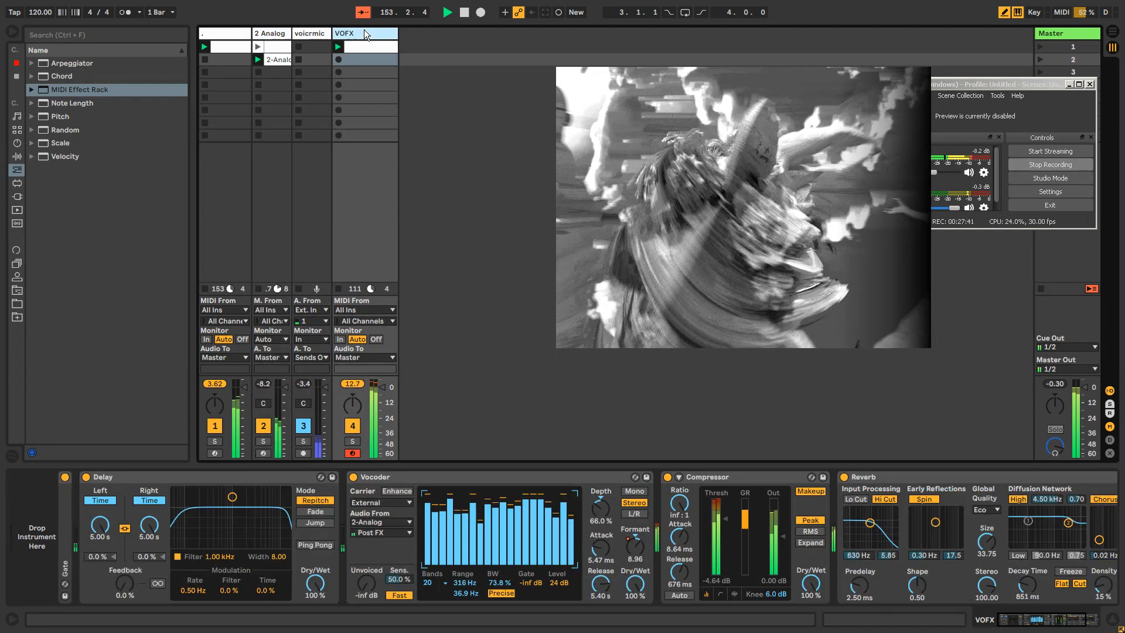
Step: Add a new MIDI track after VOFX and load an Analog instrument onto it
key(ctrl+shift+t)
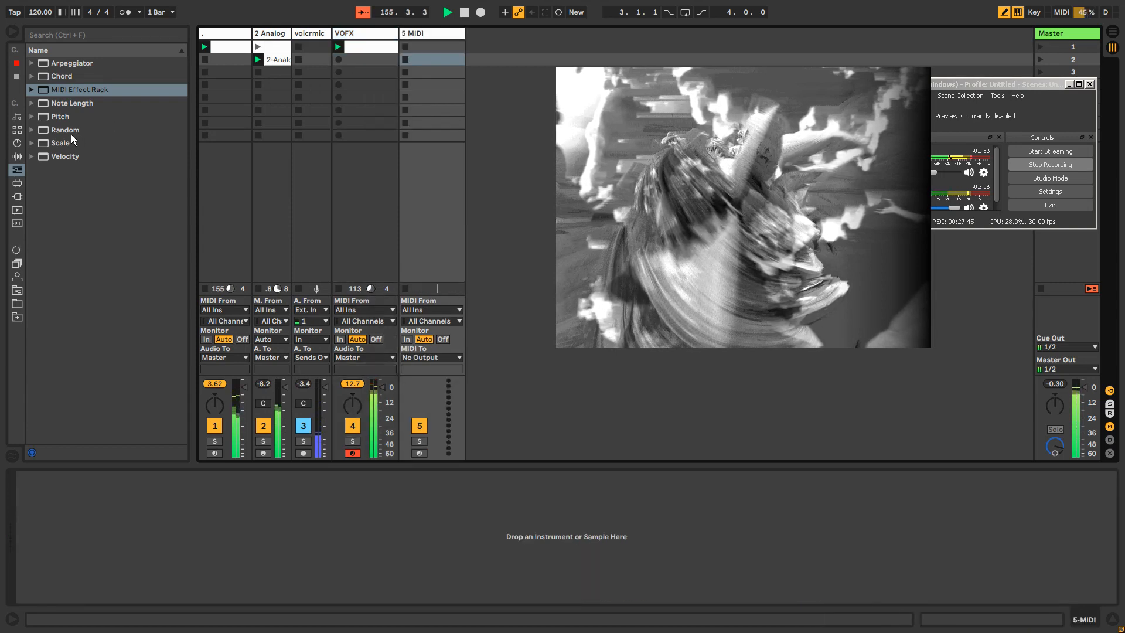
click(17, 142)
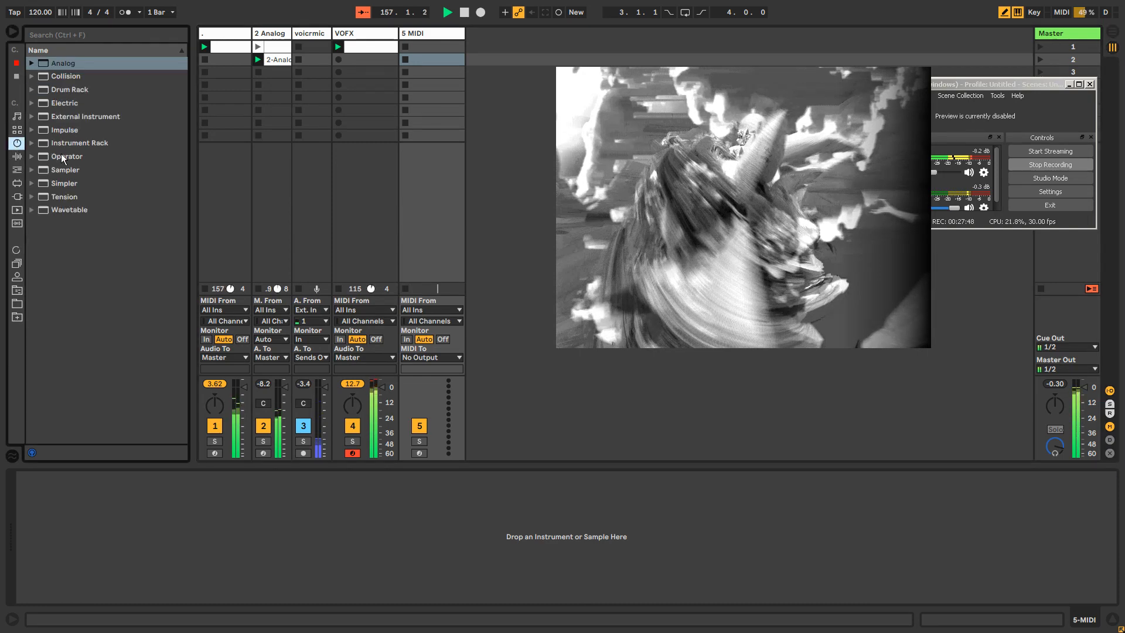
click(61, 65)
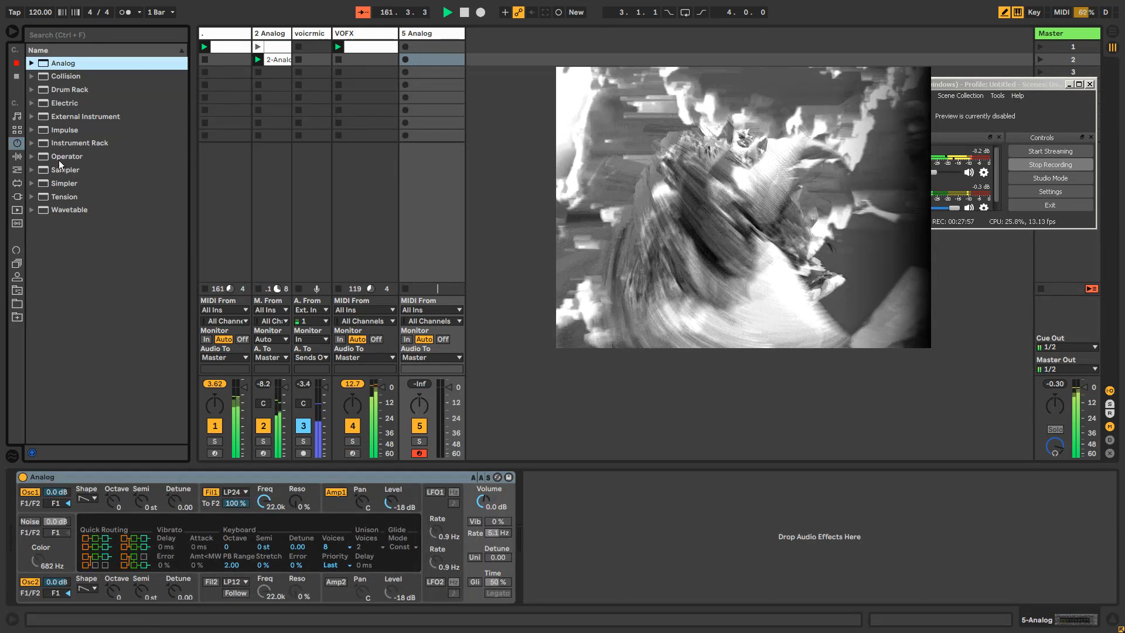
Step: Create a clip in the new track's first slot with 1/16 C1 notes at 1.1.1, 1.1.3, 1.3.1 and 1.3.3, and launch it
double_click(420, 47)
drag(346, 467, 346, 366)
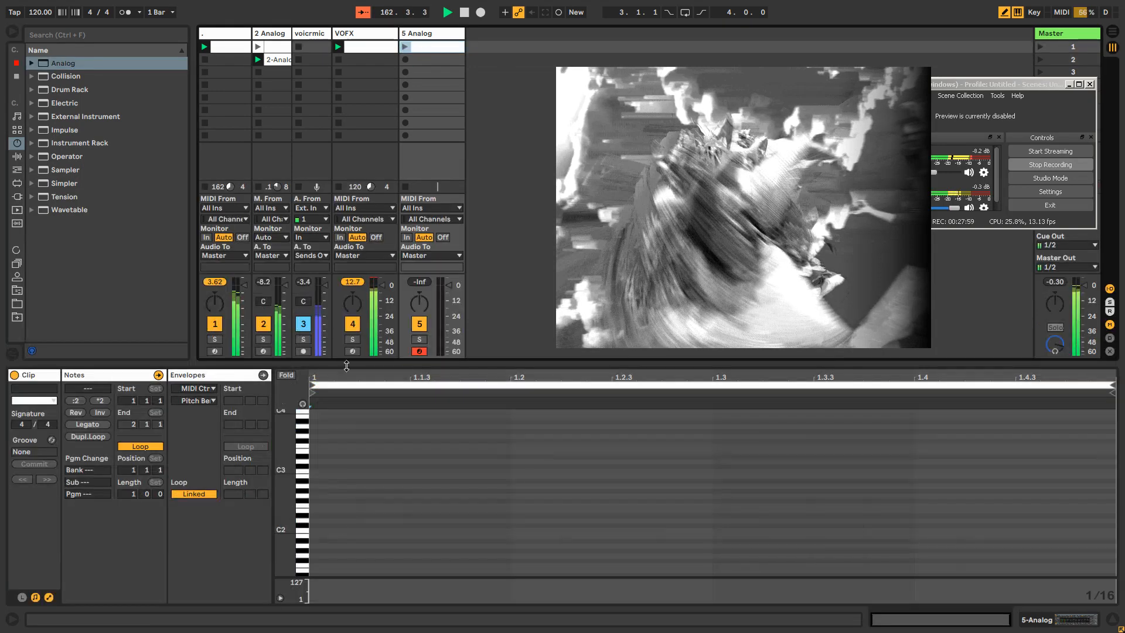
scroll(349, 524, down, 2)
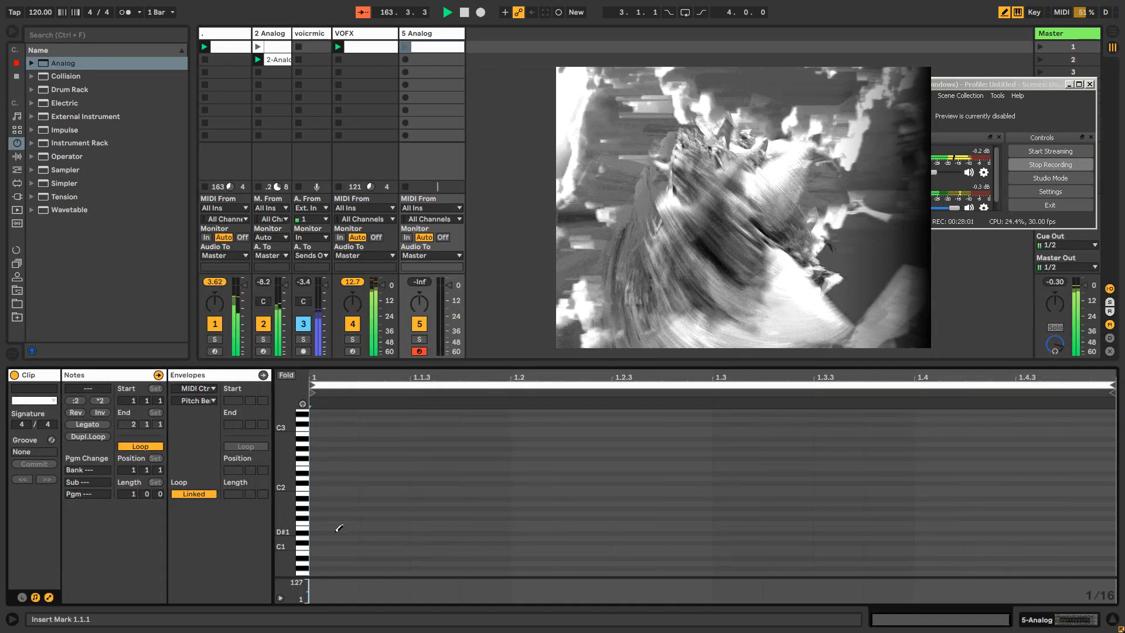
click(333, 546)
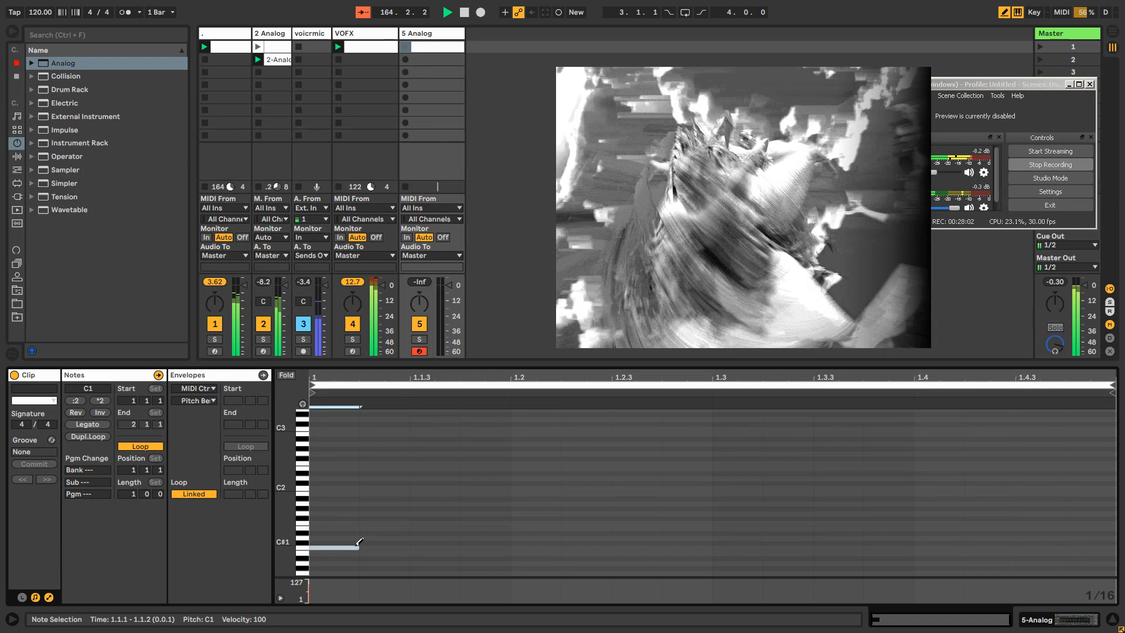
click(431, 546)
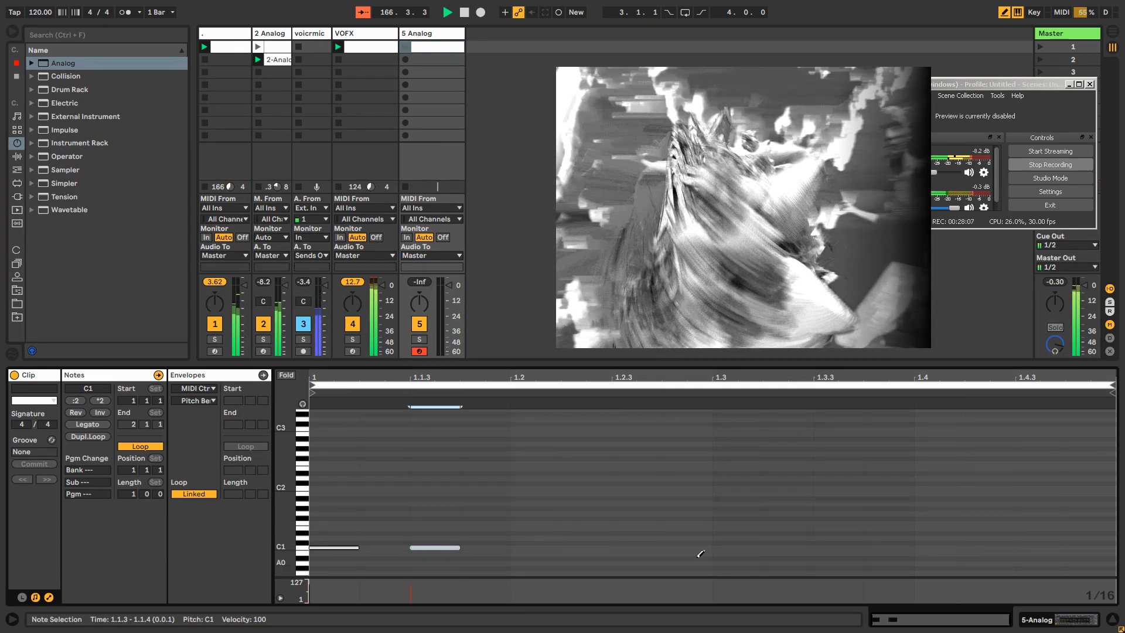
click(728, 546)
click(818, 551)
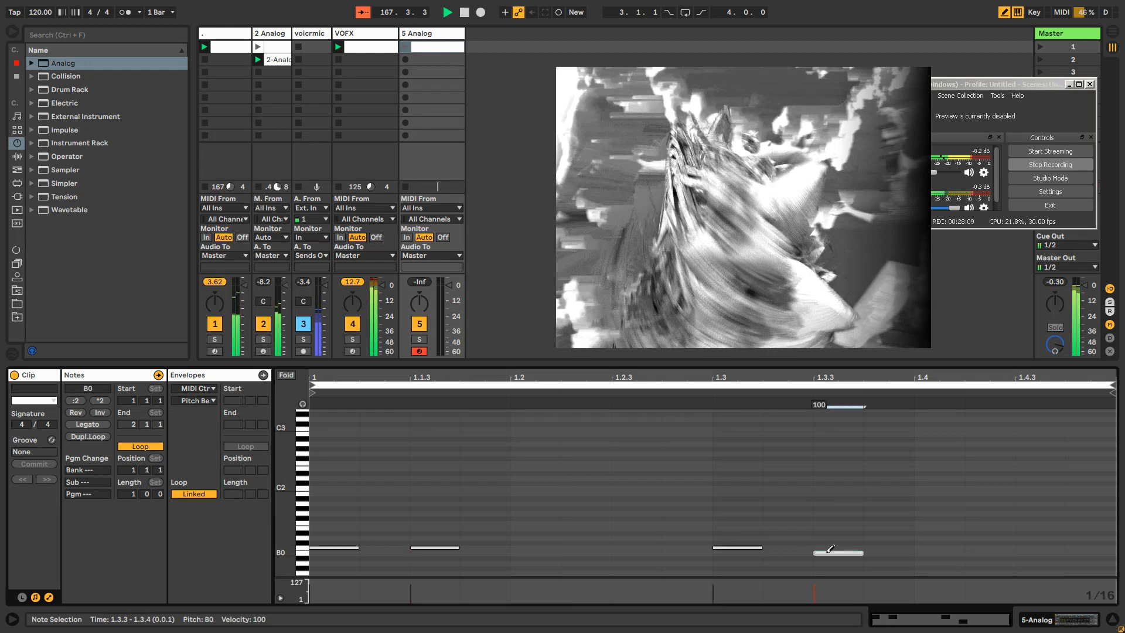
key(Up)
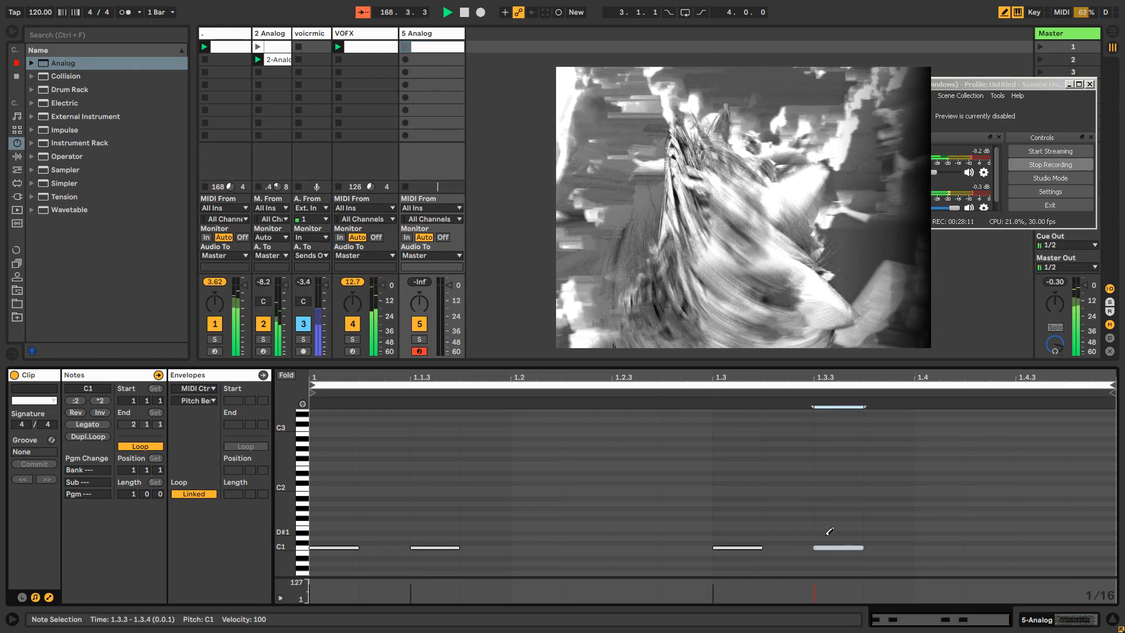
click(405, 47)
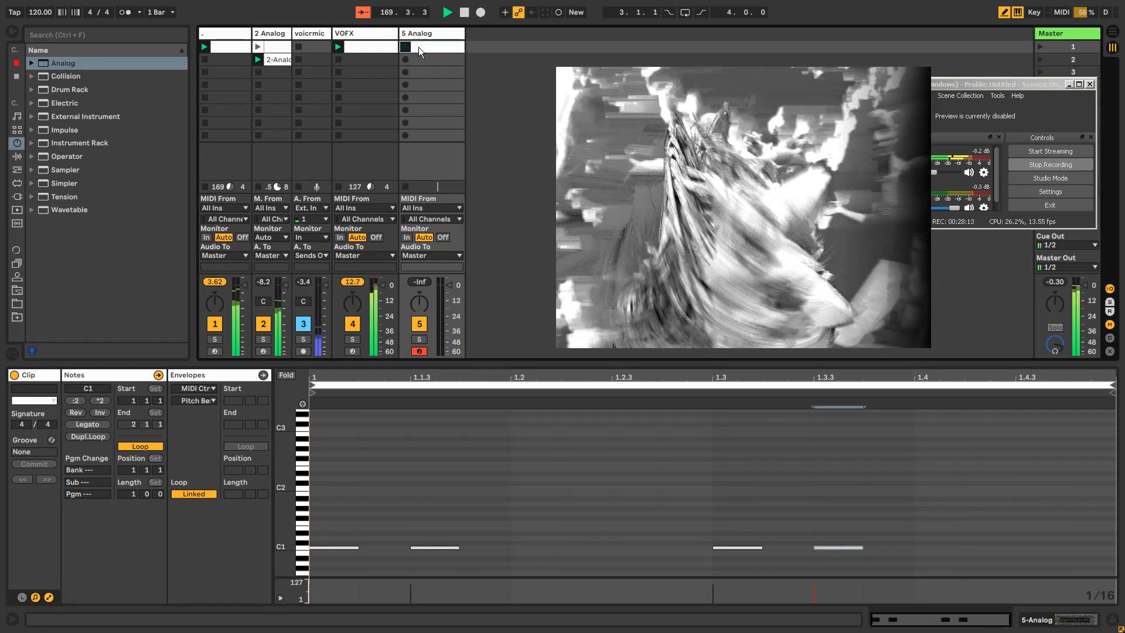
Step: Set Filter 1's frequency to 834 Hz and its resonance to 29% on the new Analog instrument
click(434, 33)
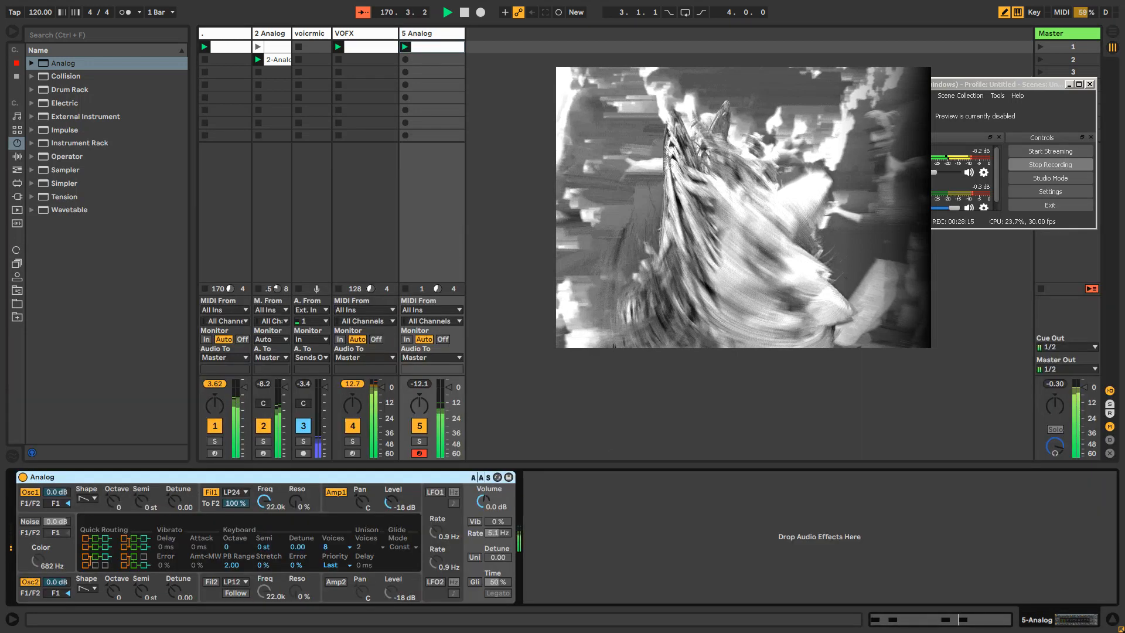
drag(265, 499, 265, 544)
drag(294, 501, 295, 473)
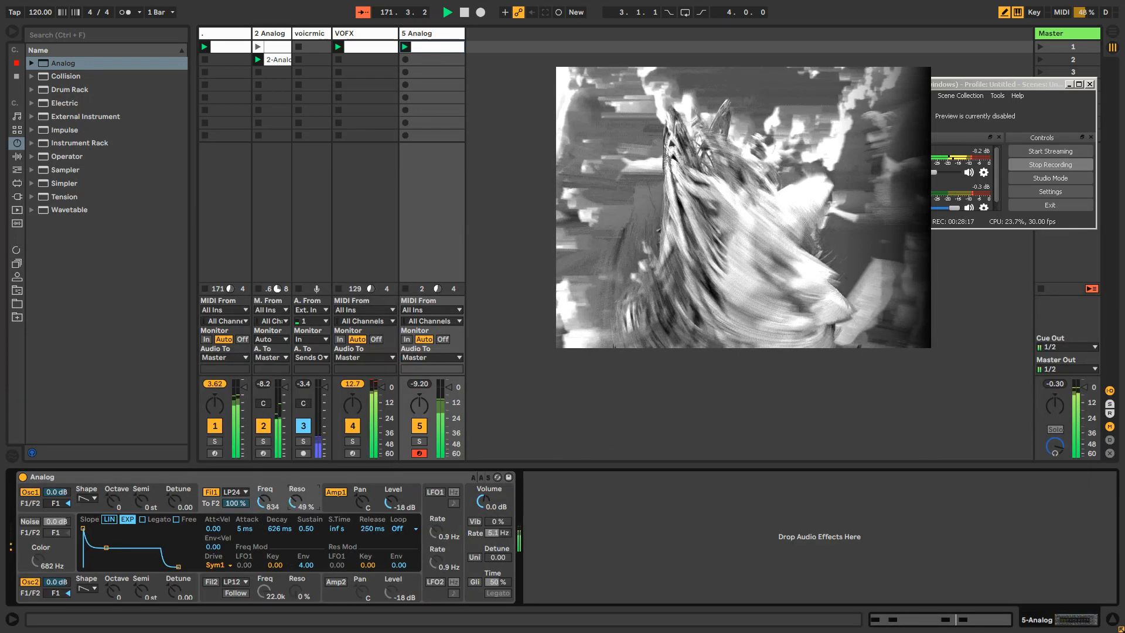
Step: Transpose all notes in the new track's clip down an octave and a semitone to B-1
double_click(437, 48)
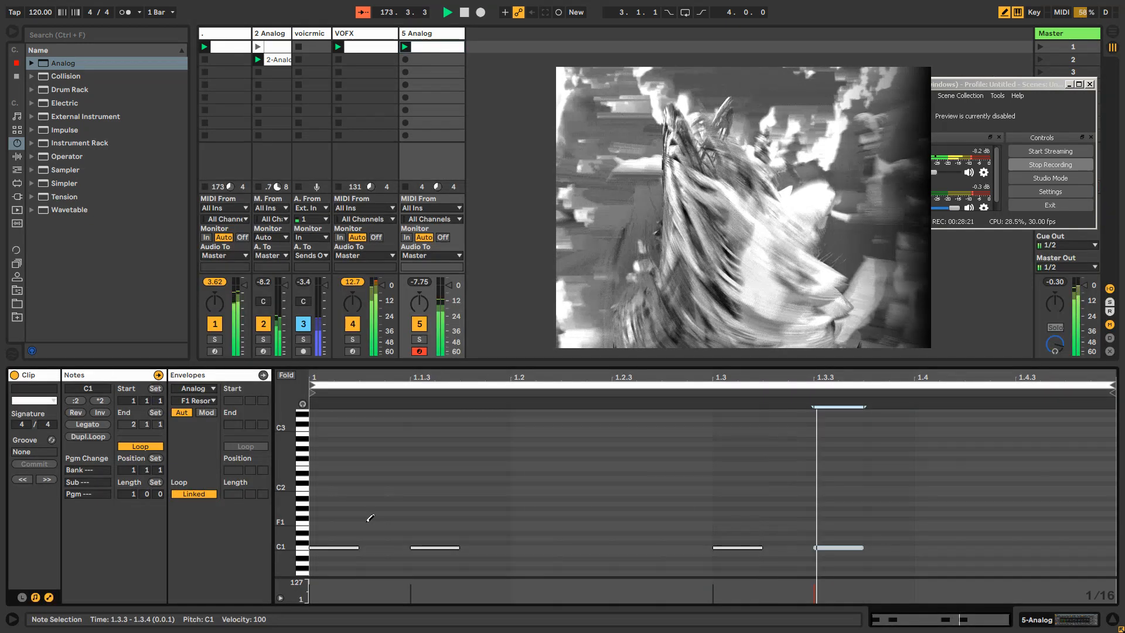
key(b)
key(ctrl+a)
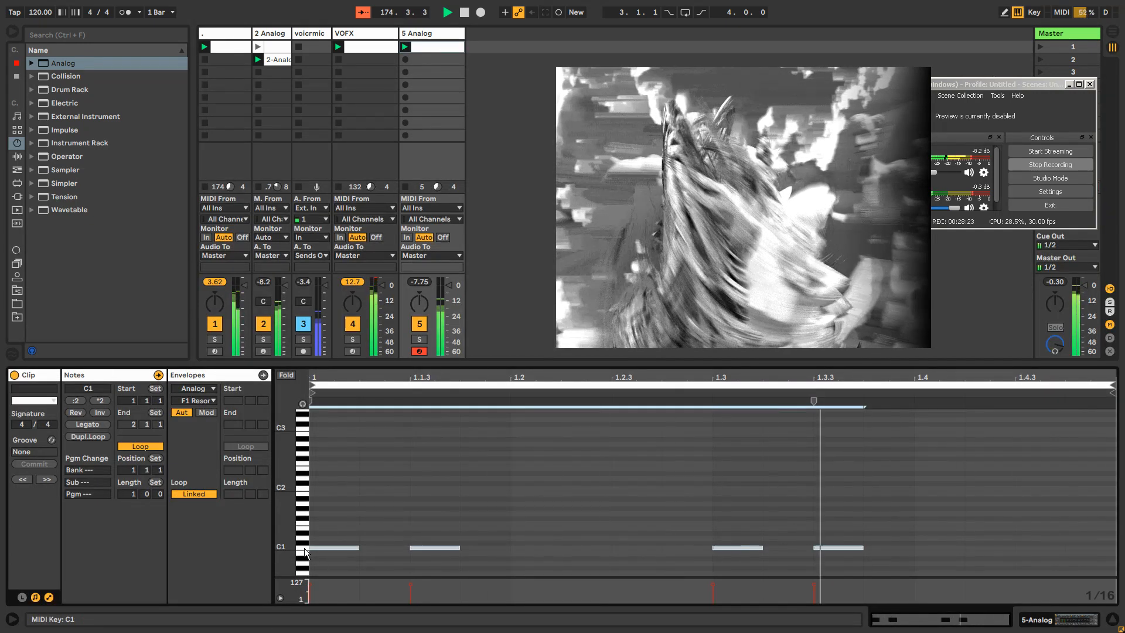
key(Down)
key(shift+Down)
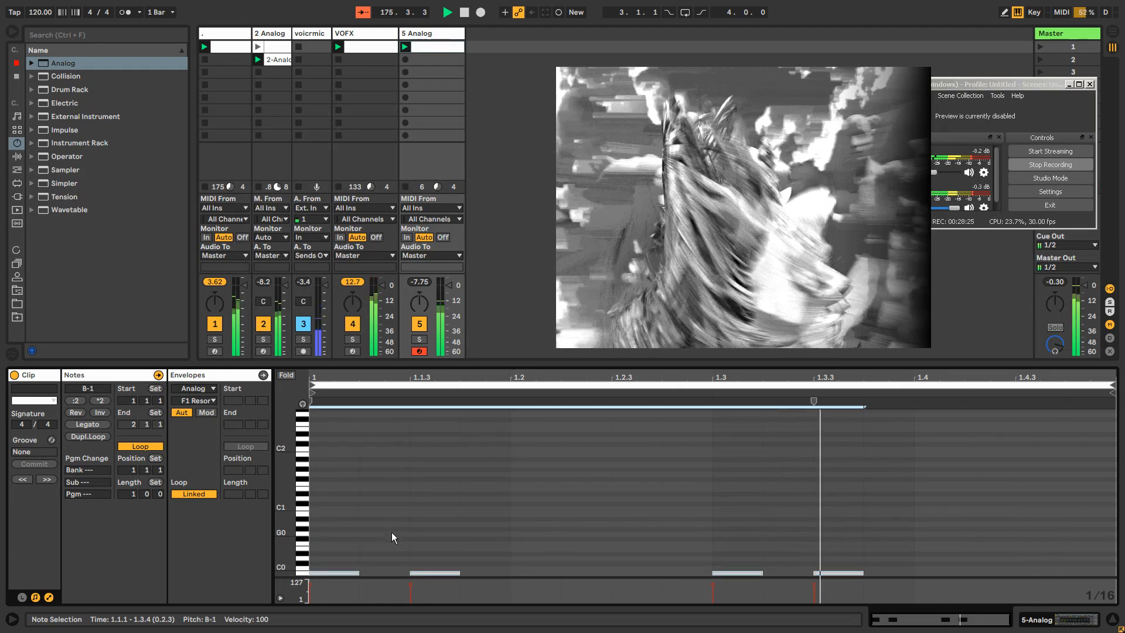
Step: Set both oscillators of the new Analog instrument to the sine shape
double_click(434, 33)
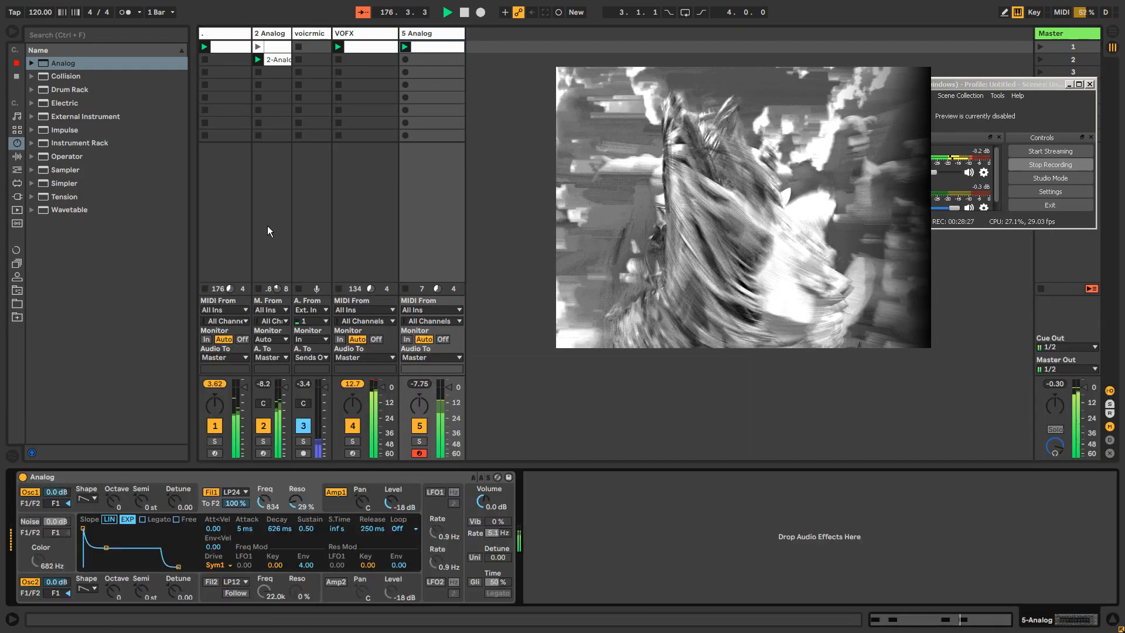
click(93, 499)
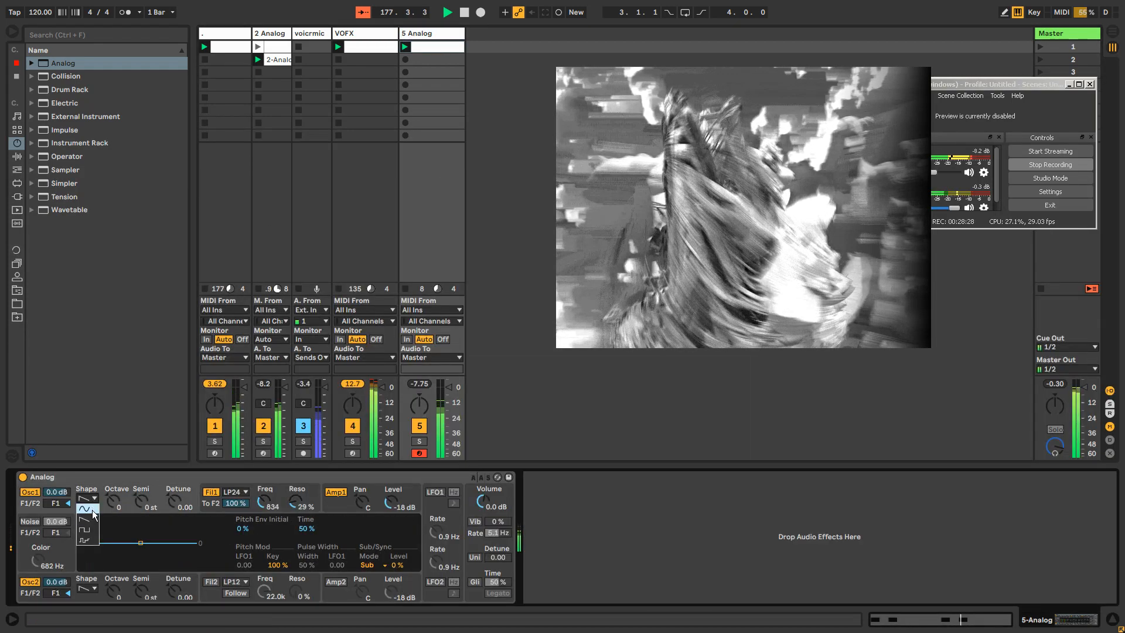
click(92, 510)
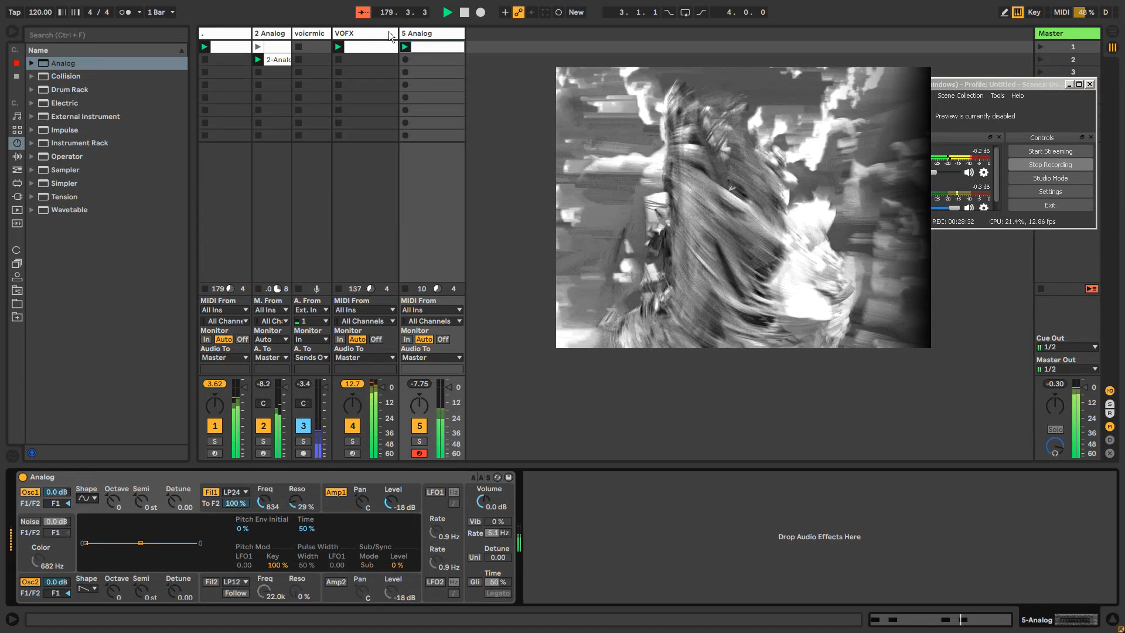
click(96, 587)
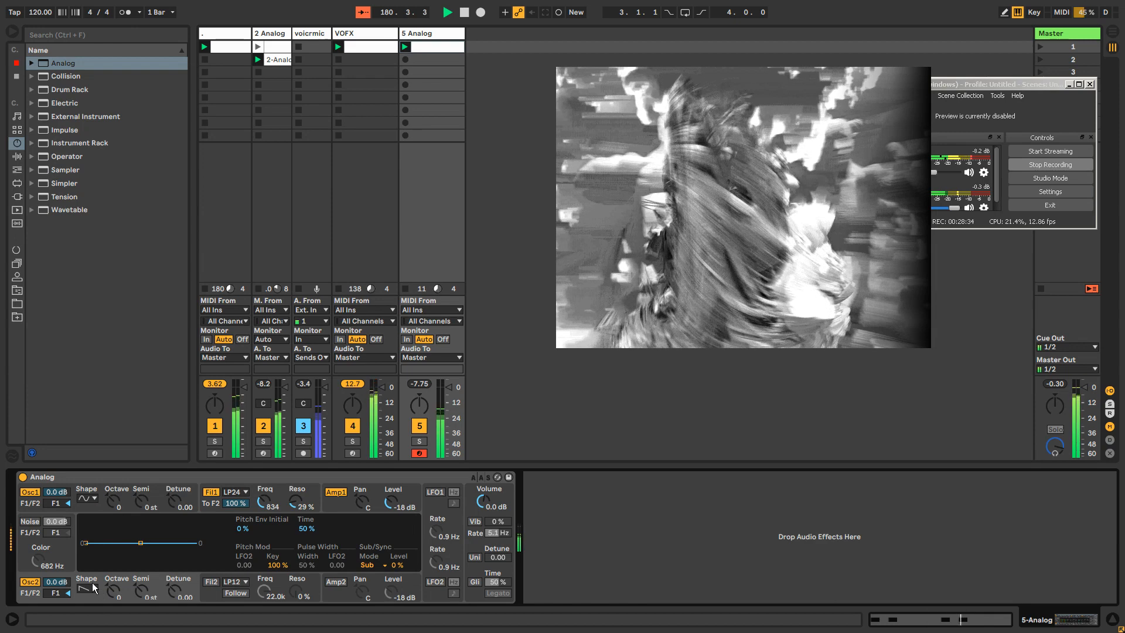
click(88, 588)
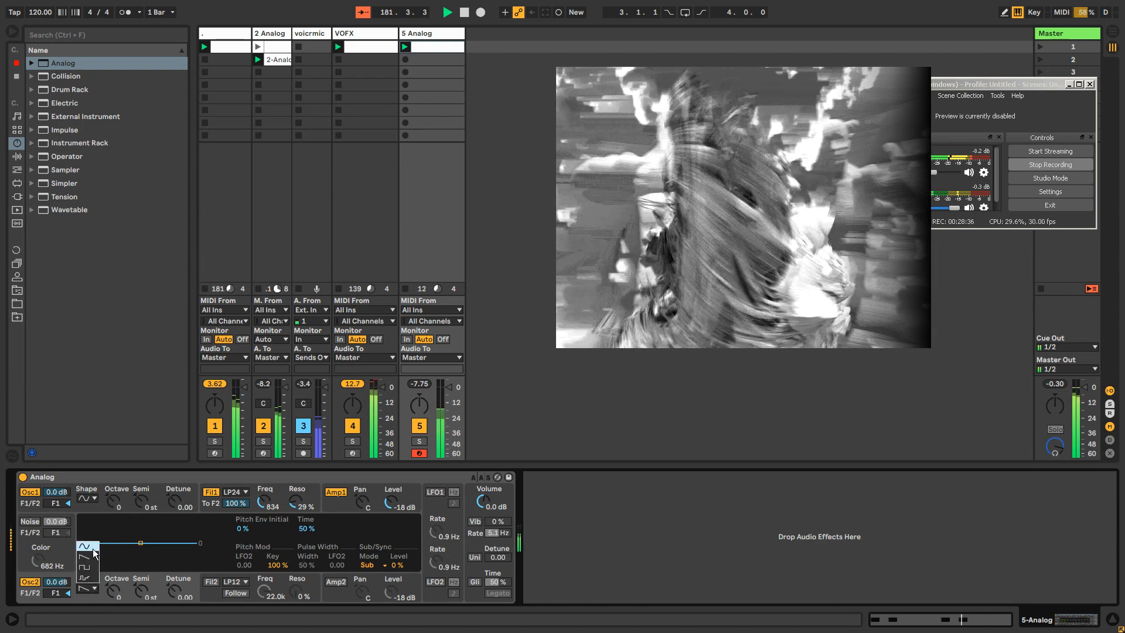
click(94, 543)
Step: Set Filter 1's frequency to 974 Hz and raise Amp 1's level to 2.0 dB with its envelope sustain at 0.51
drag(263, 502, 263, 497)
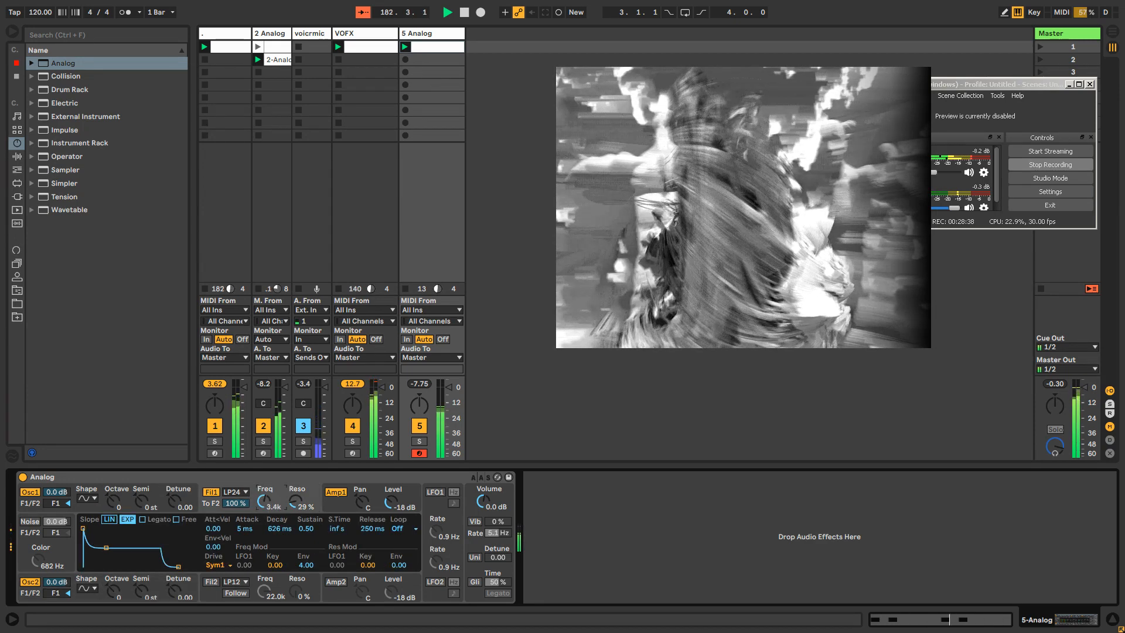
drag(390, 498, 390, 463)
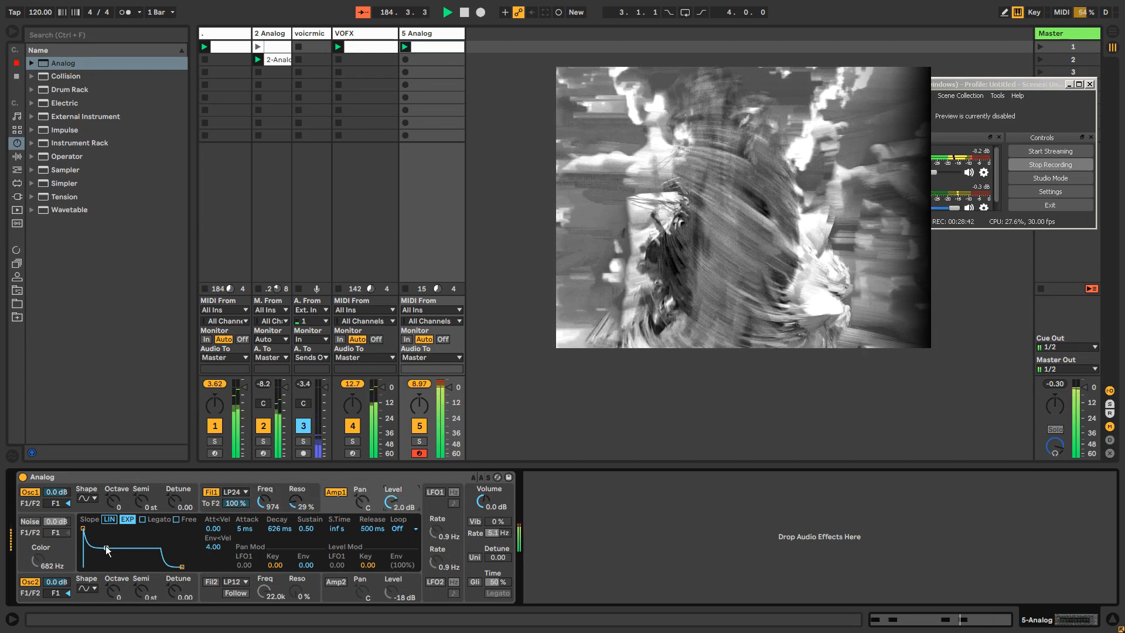
drag(108, 549, 108, 549)
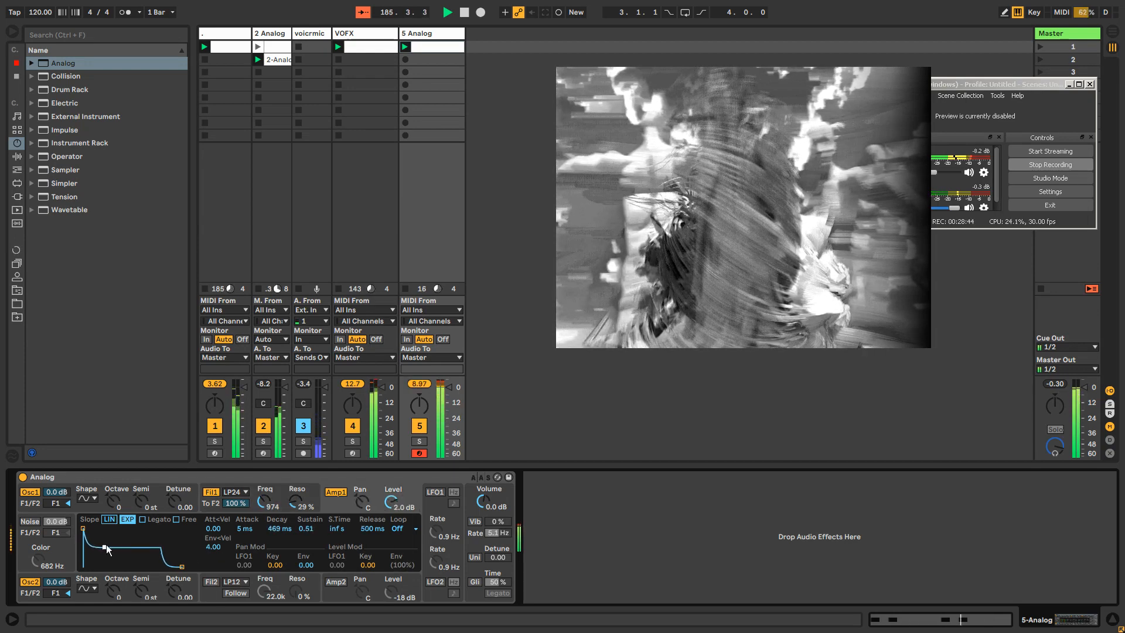
Step: Set Filter 1's frequency to 2.6 kHz and shape its envelope to 227 ms decay, 0.04 sustain and 723 ms release
click(262, 503)
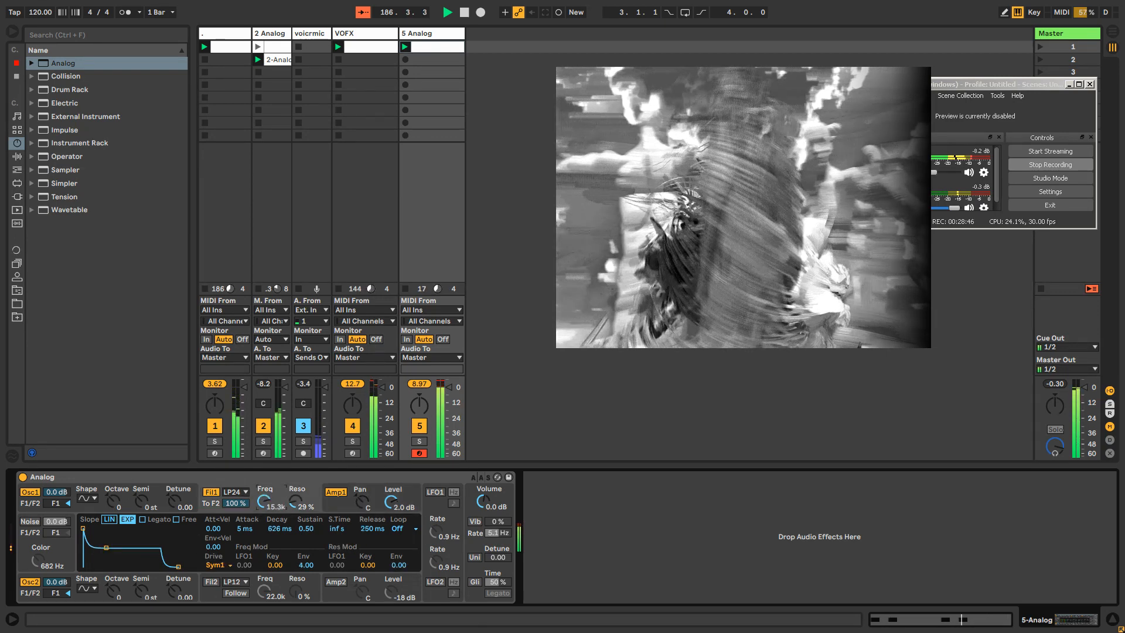
drag(262, 503, 263, 522)
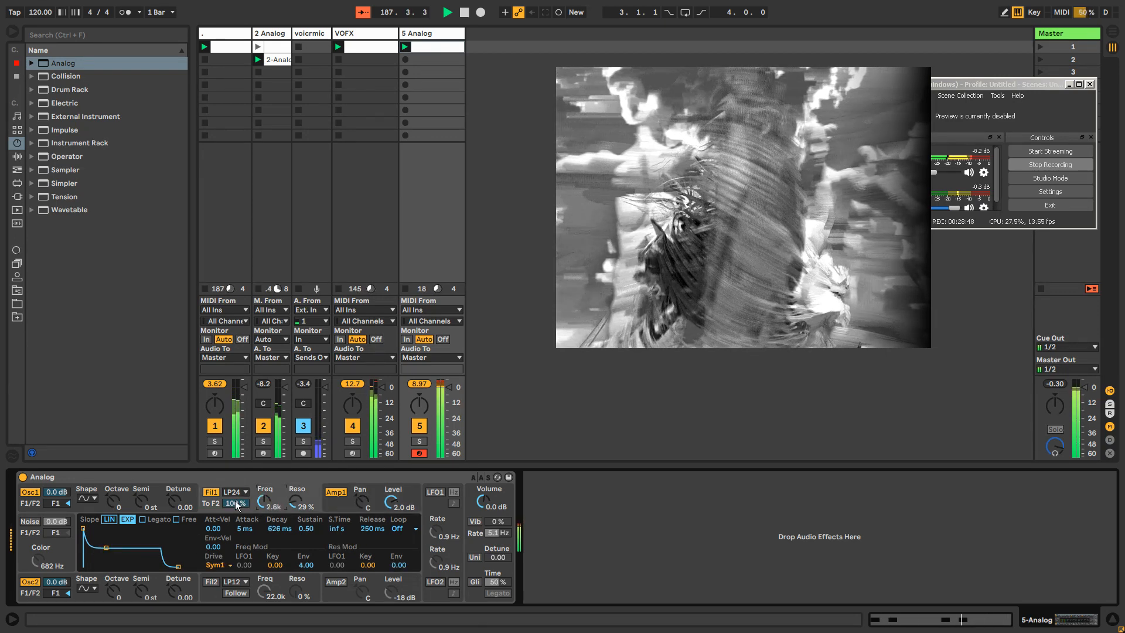
drag(104, 550, 101, 565)
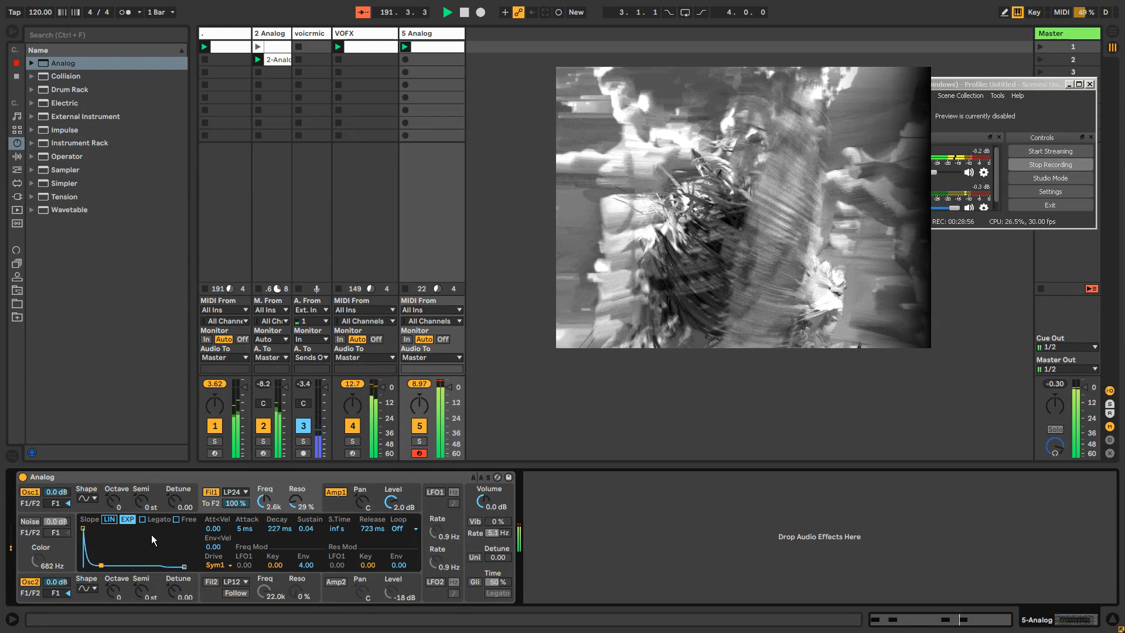
Step: Shape Amp 1's envelope with an 835 ms decay and zero sustain
click(327, 504)
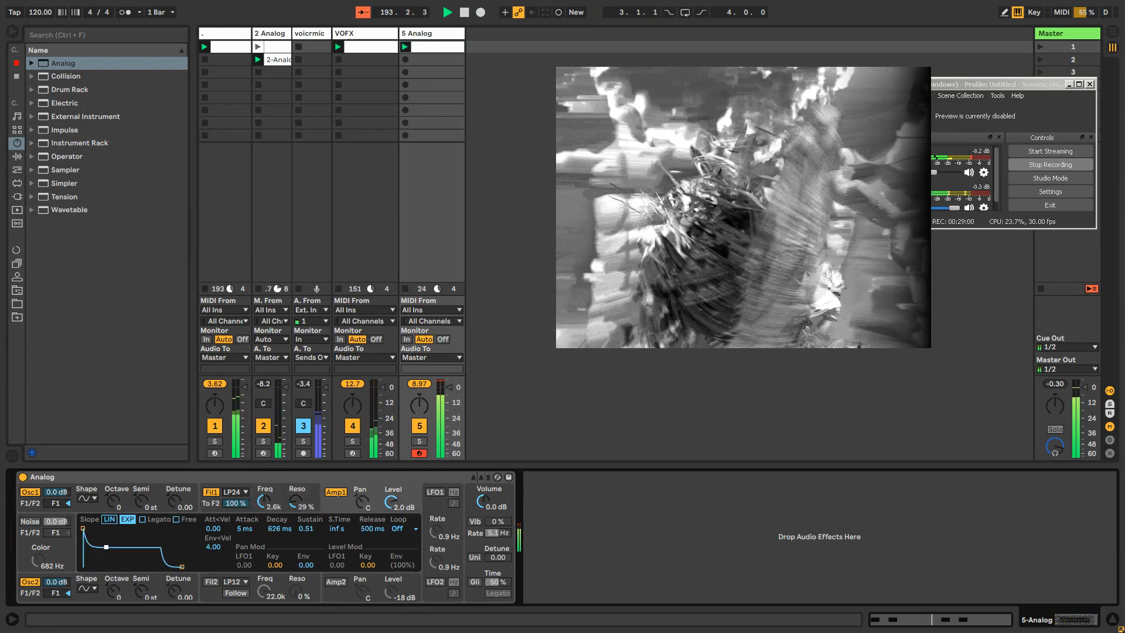
drag(106, 546, 107, 566)
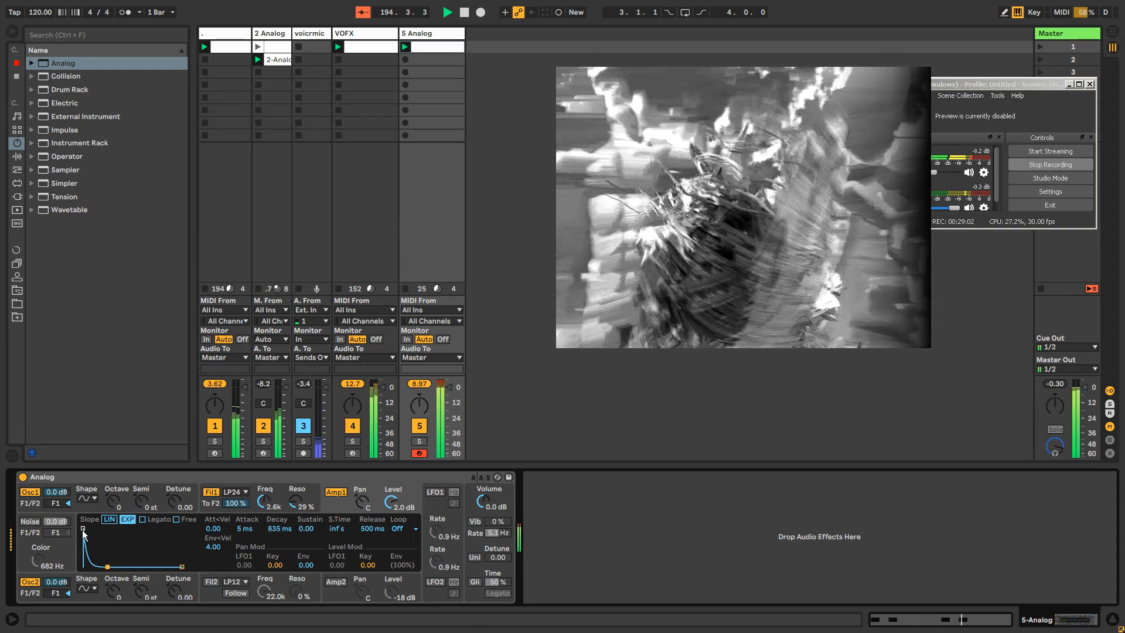
mouse_move(82, 528)
mouse_down()
mouse_move(122, 528)
mouse_move(83, 528)
mouse_up()
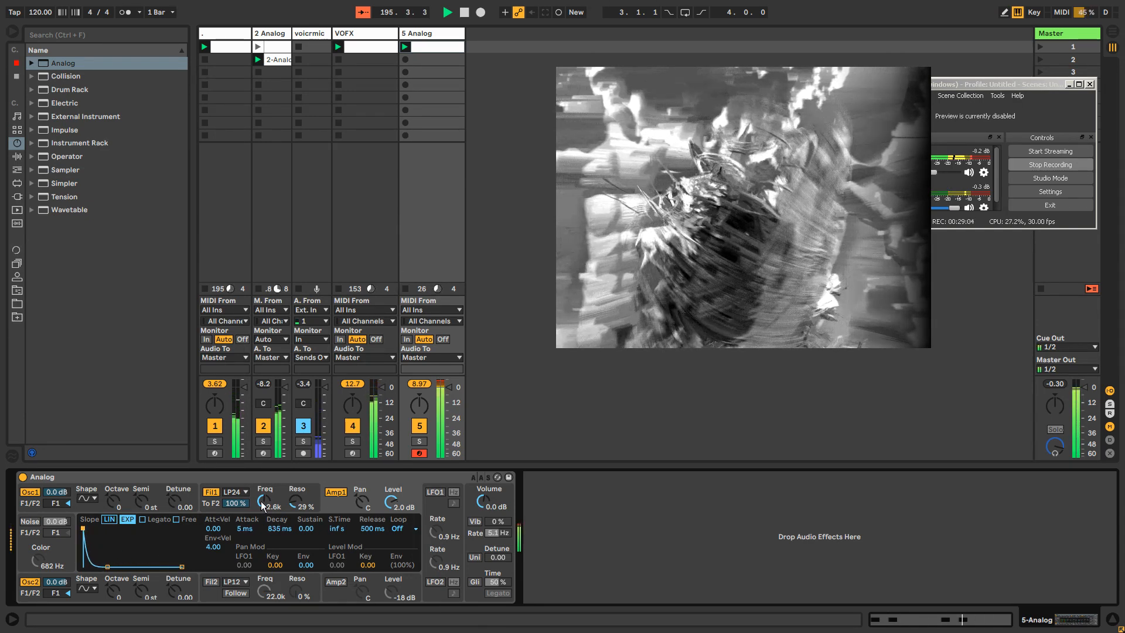
Step: Set Filter 1's frequency to 834 Hz and its resonance to 62%
drag(262, 505, 262, 487)
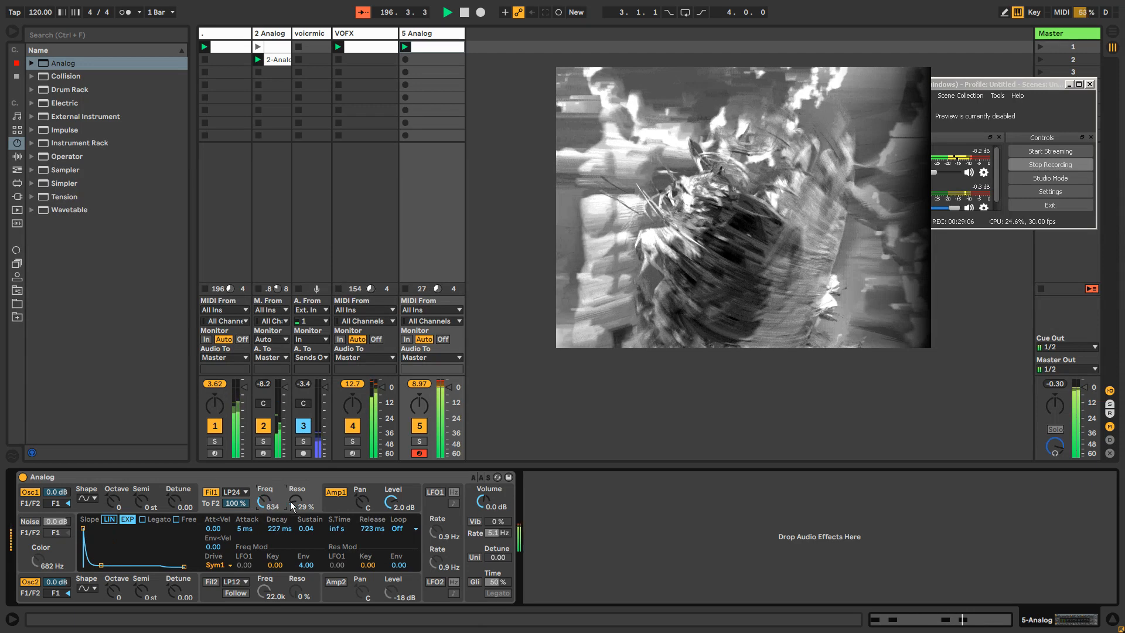
double_click(441, 47)
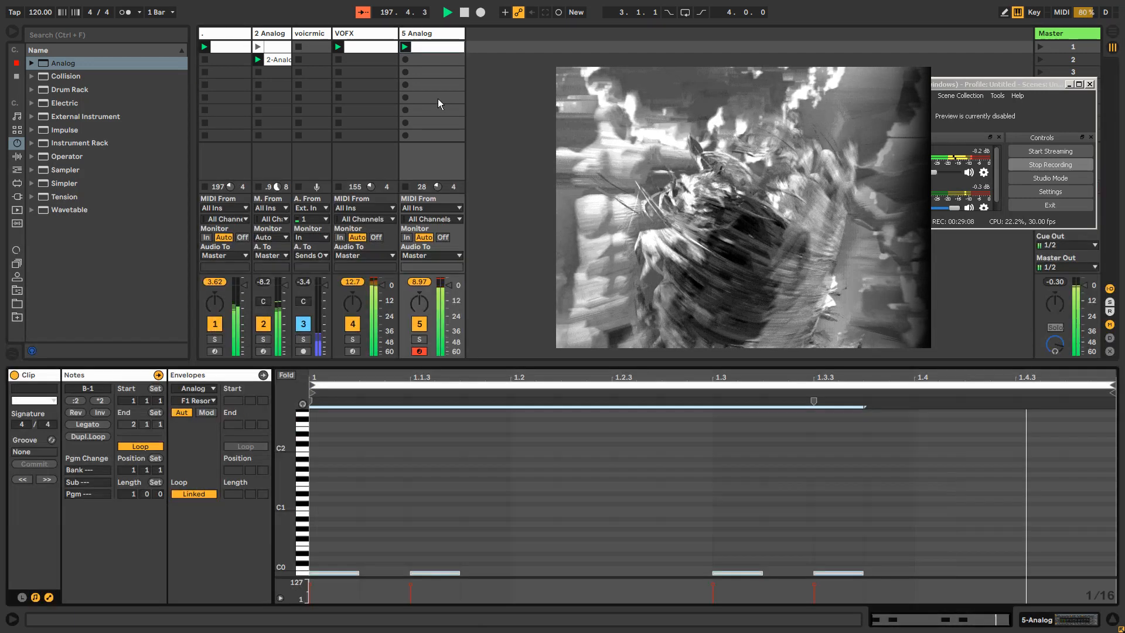
click(414, 35)
Step: Insert a Chord MIDI effect before Analog on track 5 and set its Shift 1 to +24 st
click(17, 156)
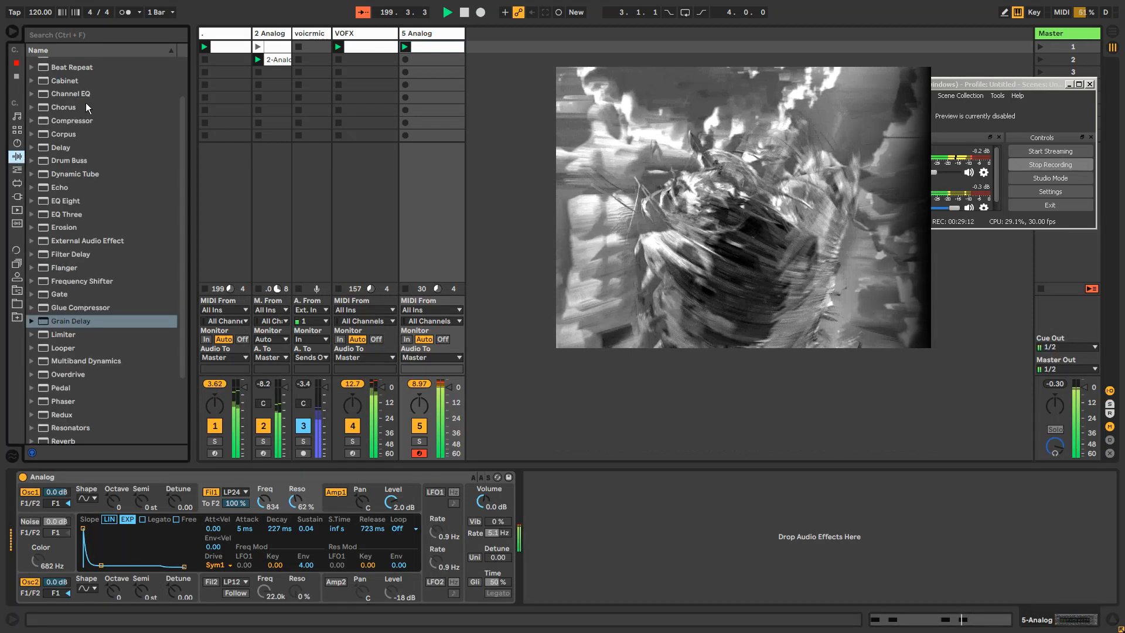
click(16, 170)
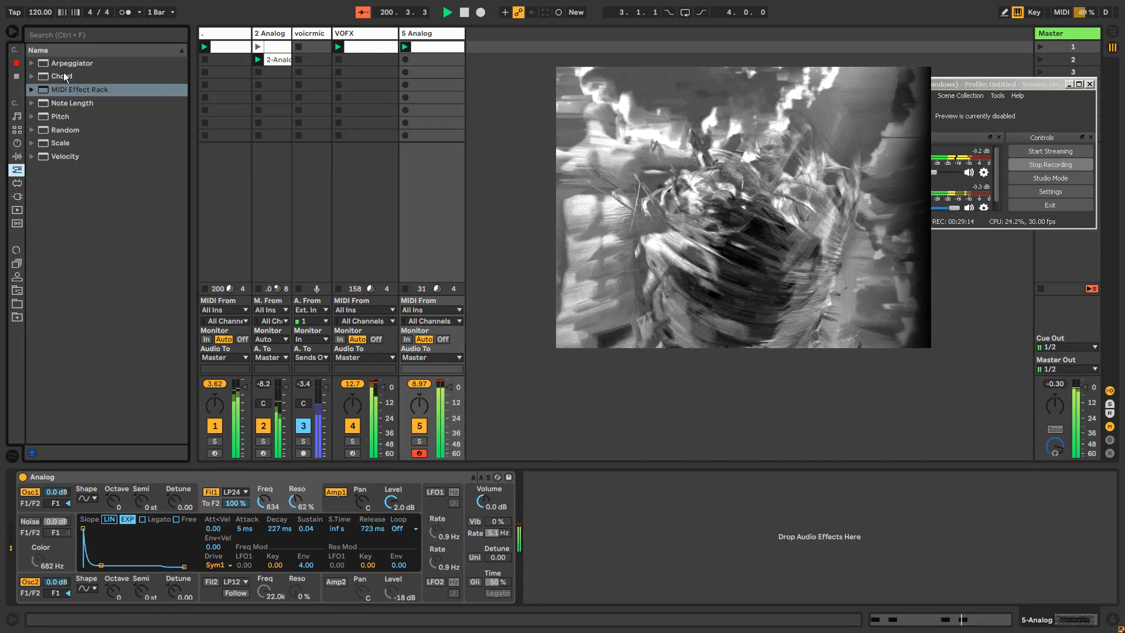
drag(64, 82, 32, 524)
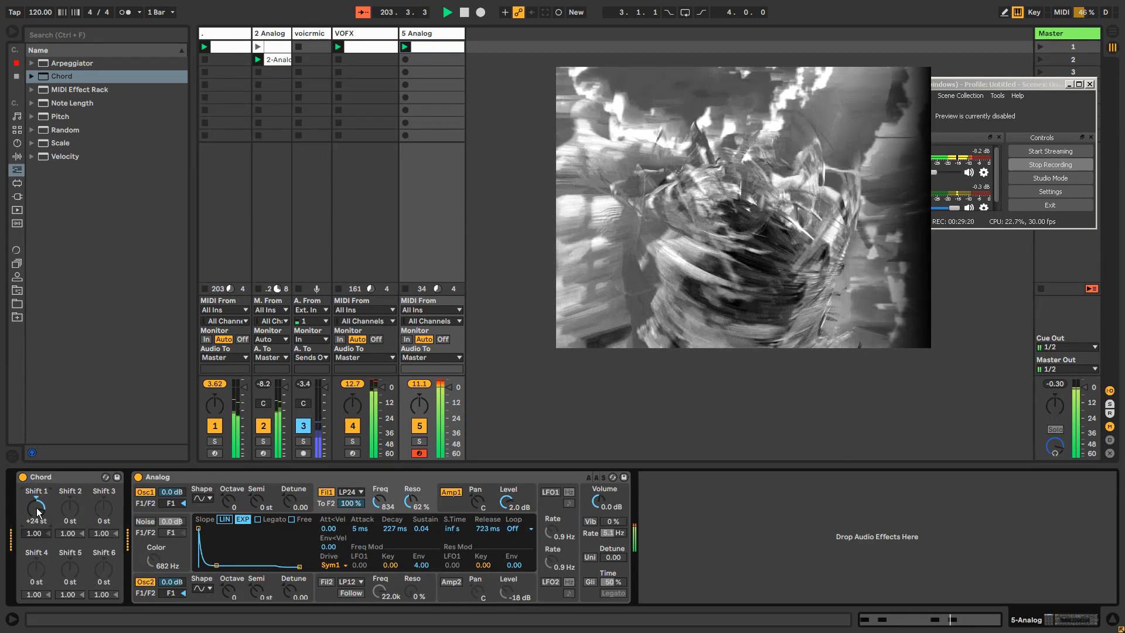
drag(39, 512, 39, 528)
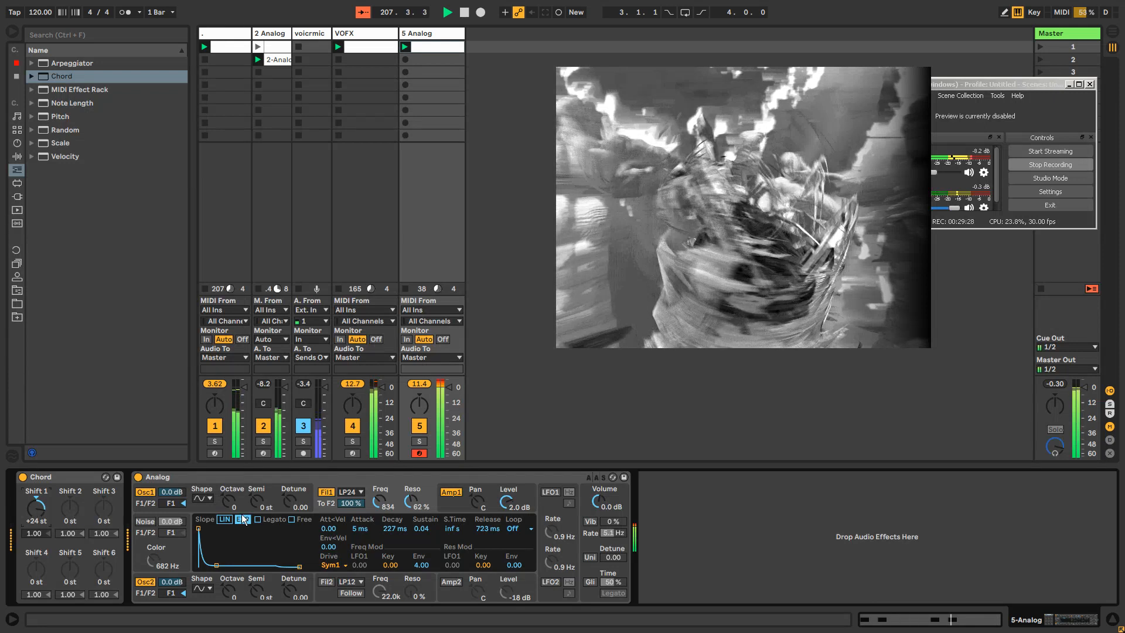
Step: Set Filter 1's frequency to 248 Hz and resonance to 69%, and set Chord's Shift 1 to +20 st
drag(379, 501, 379, 530)
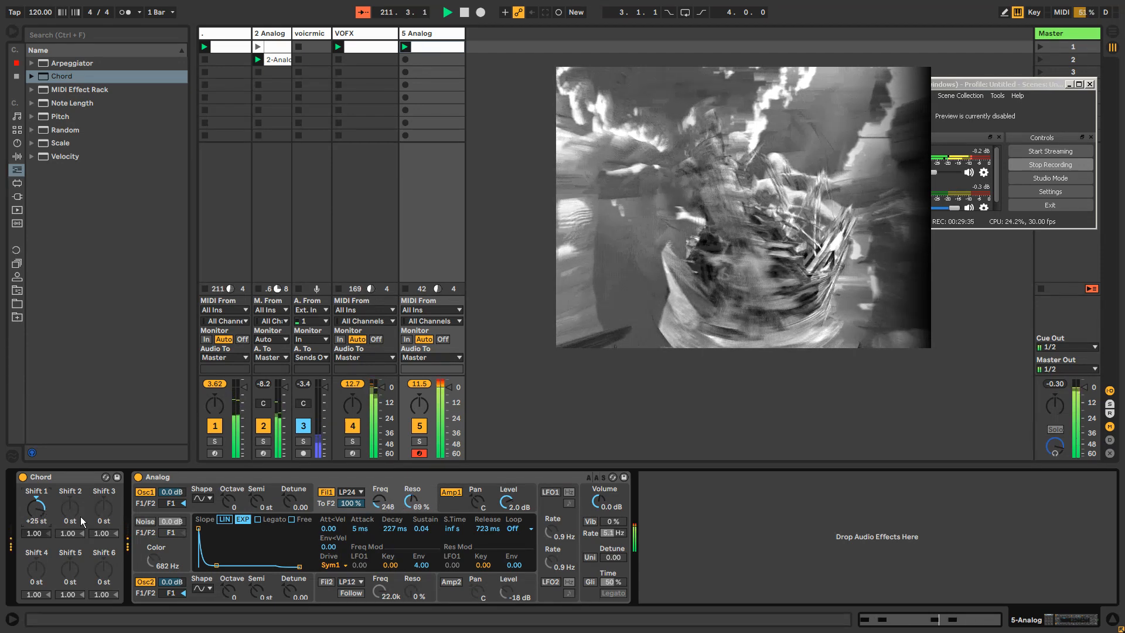
key(Down)
key(Down)
key(Down)
key(Down)
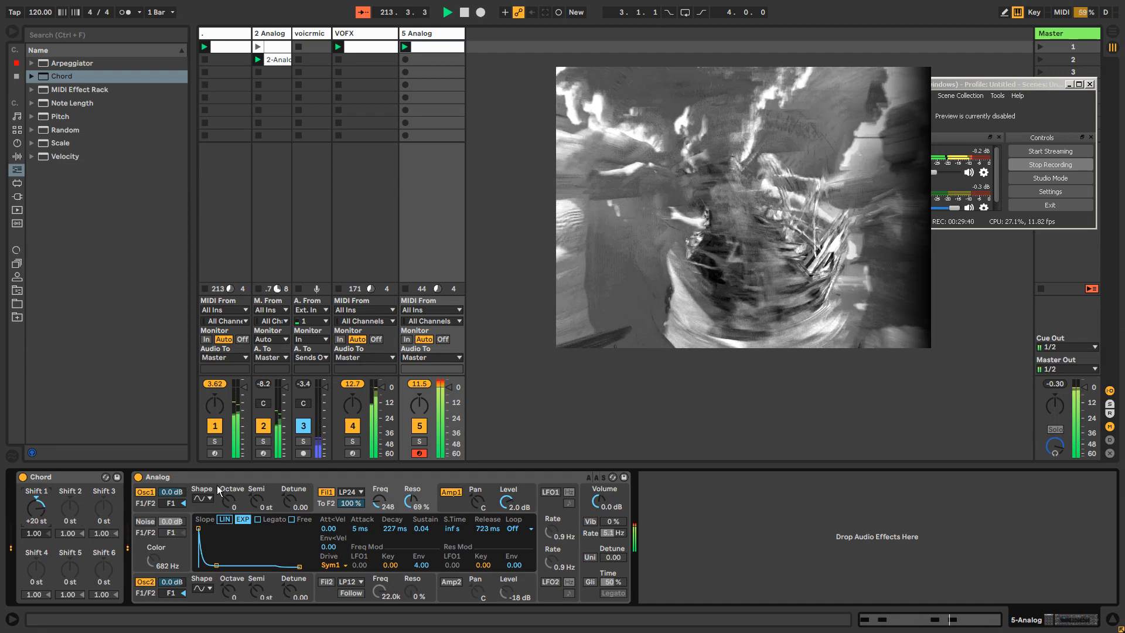
Step: Try a different octave for Oscillator 1 and a 45% send from Filter 1 to Filter 2
drag(218, 489, 218, 504)
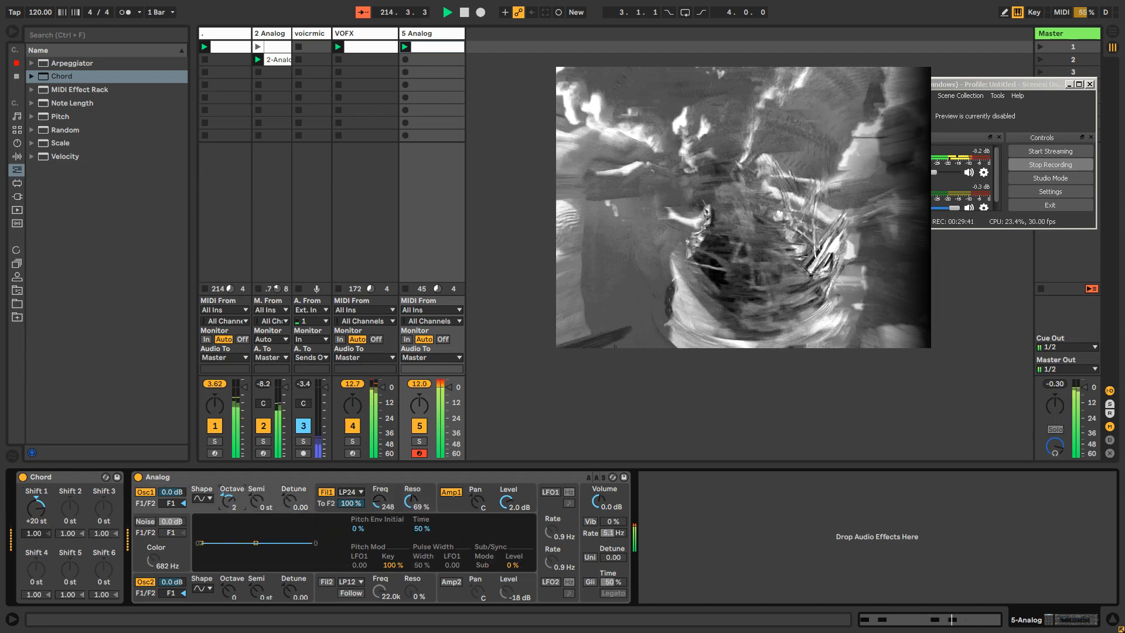
click(17, 157)
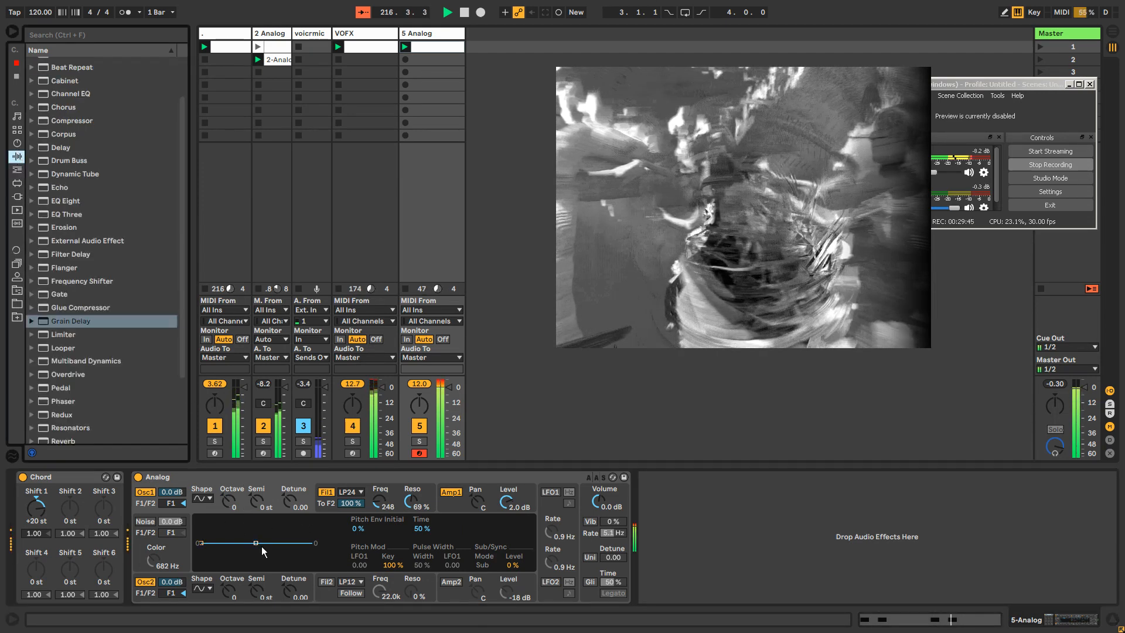
drag(352, 505, 352, 531)
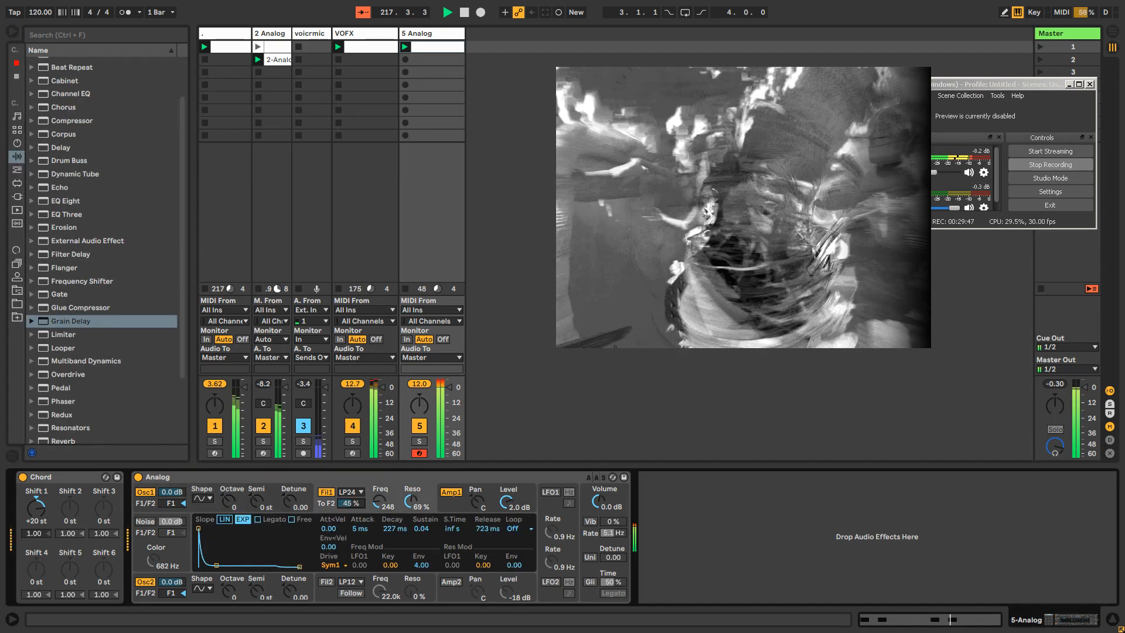
click(450, 492)
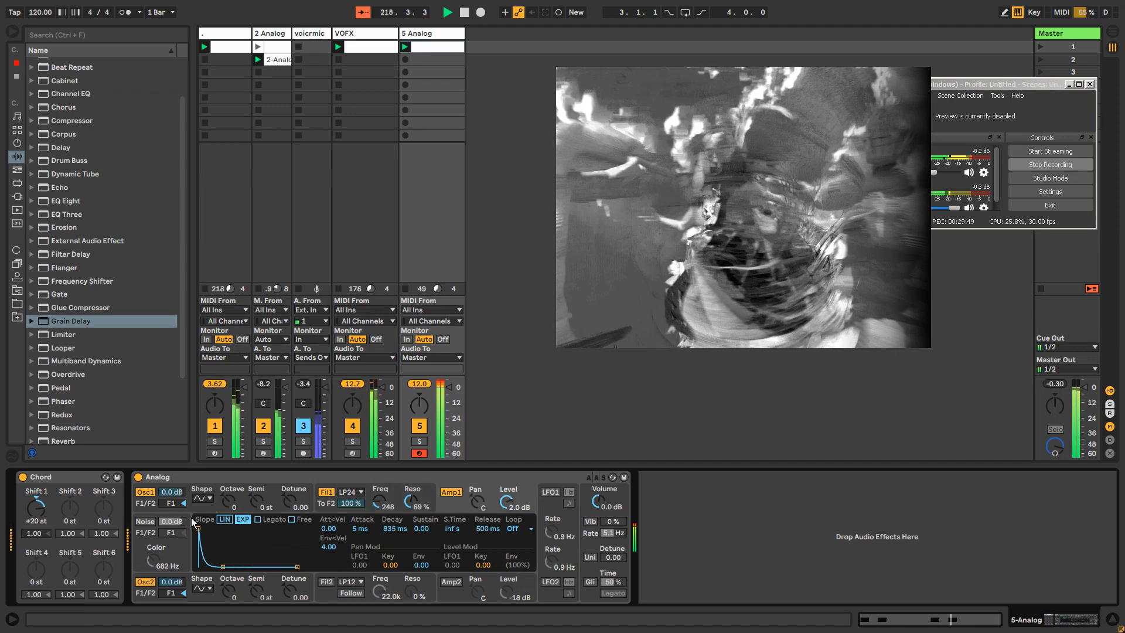
drag(181, 505, 180, 492)
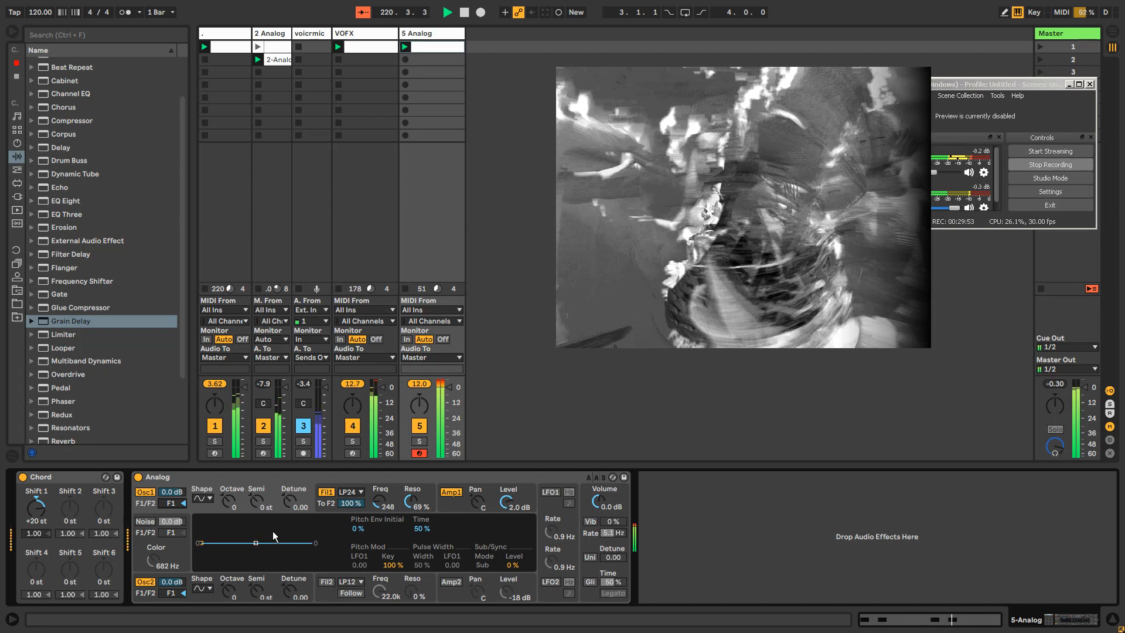
Step: Switch off Oscillator 2 and set Filter 1's frequency to 378 Hz
click(144, 582)
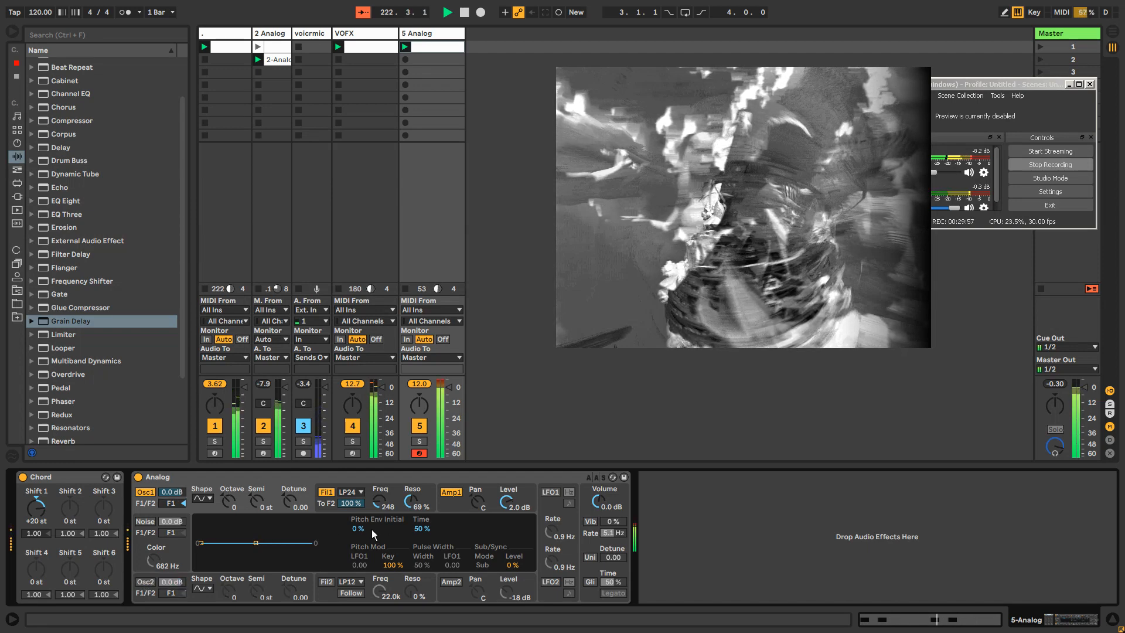
drag(372, 498, 373, 489)
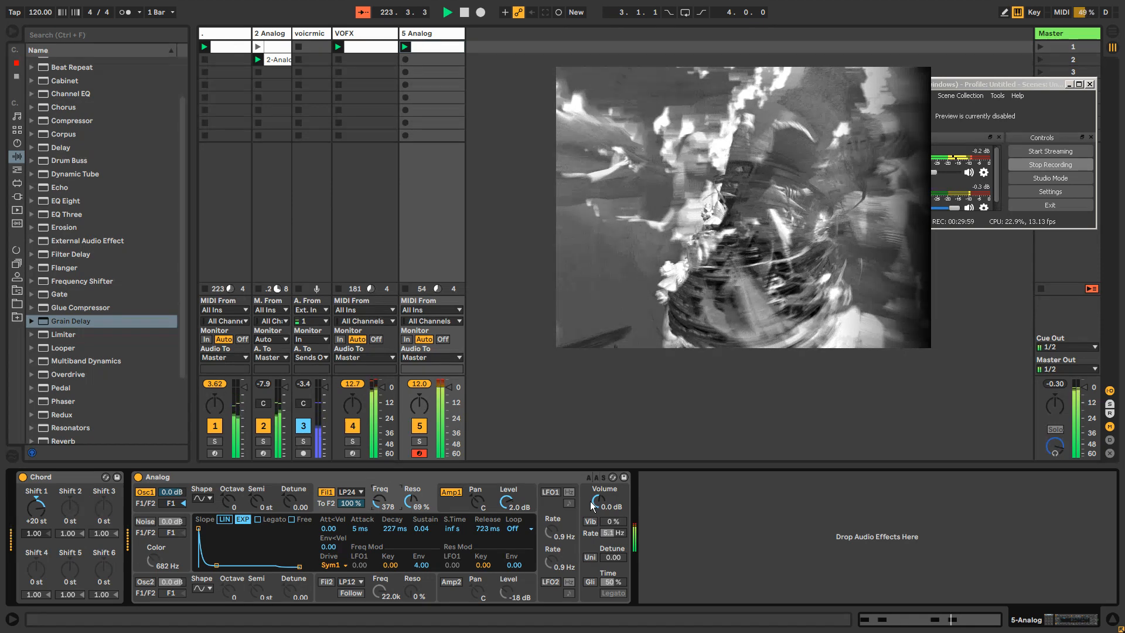
Step: Set Analog's volume to -1.0 dB and shape Amp 1's envelope with 109 ms decay, 0.24 sustain and 5 ms release
drag(592, 505, 592, 508)
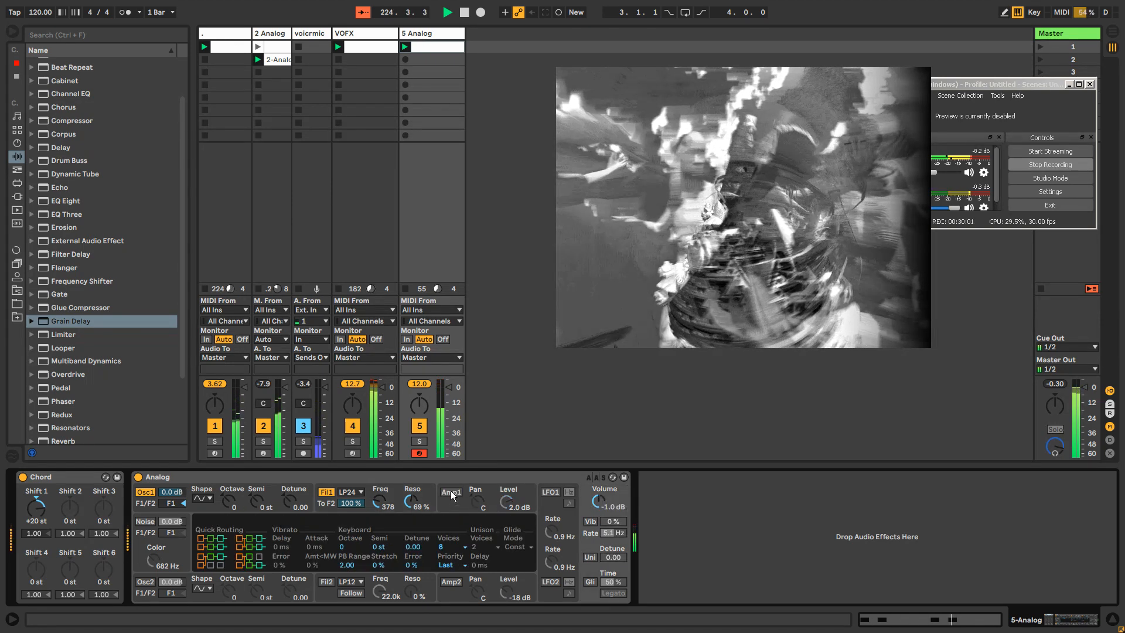
click(451, 492)
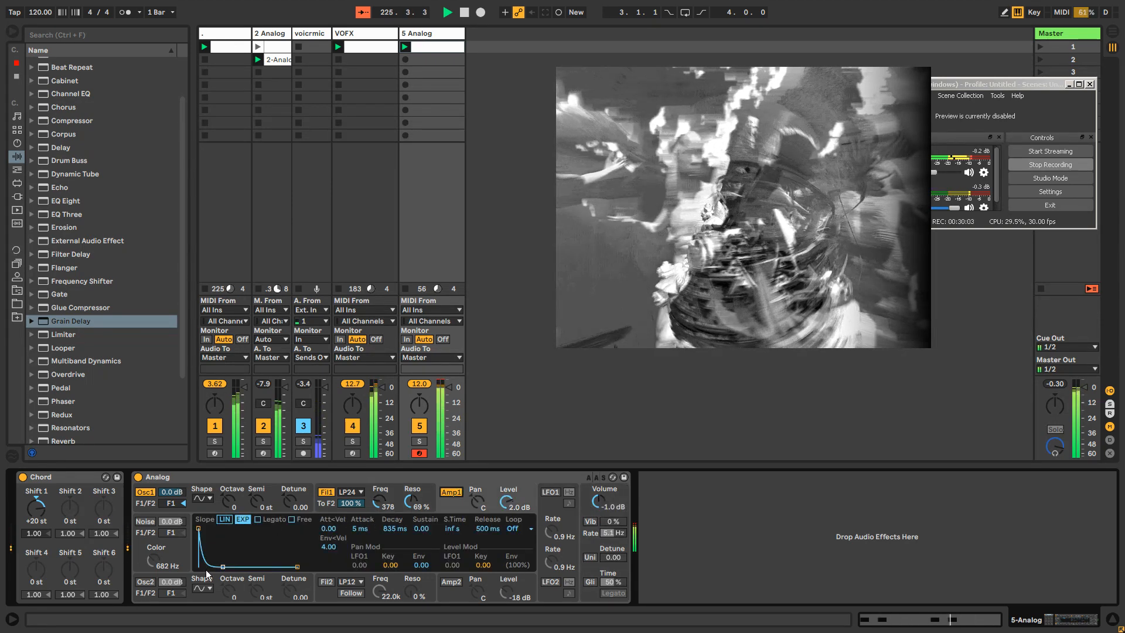
mouse_move(223, 567)
mouse_down()
mouse_move(296, 565)
mouse_move(213, 567)
mouse_up()
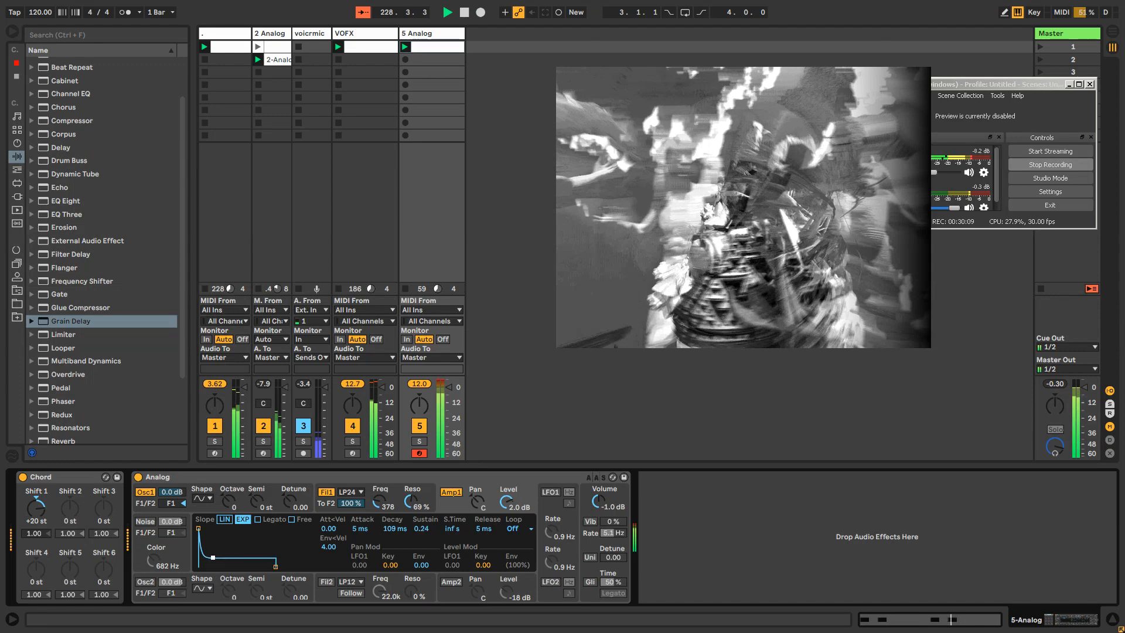
Step: Set Filter 1's frequency to 78 Hz and resonance to 31%, with an envelope release of 1.11 s
drag(377, 499, 411, 518)
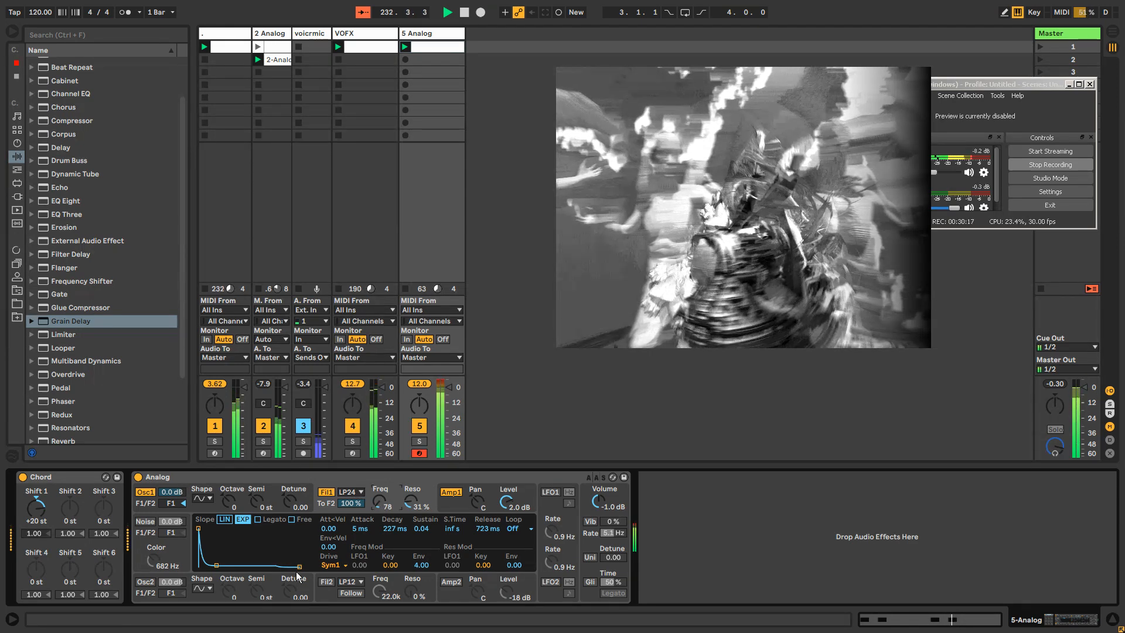
drag(299, 567, 301, 567)
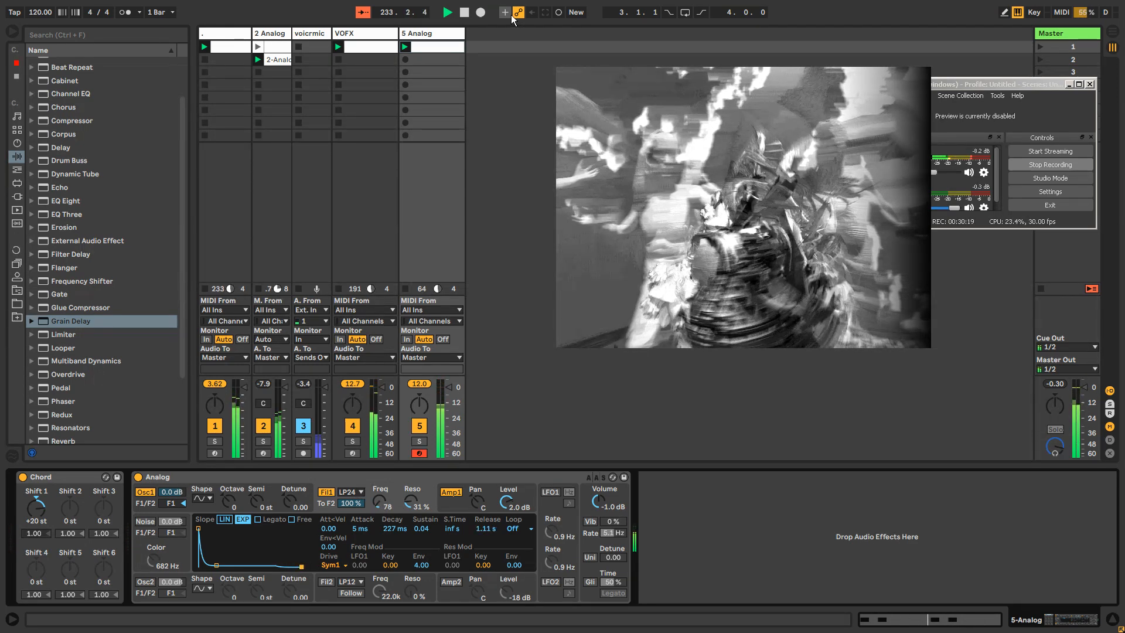
Step: Group the Chord and Analog devices into an Instrument Rack
click(277, 477)
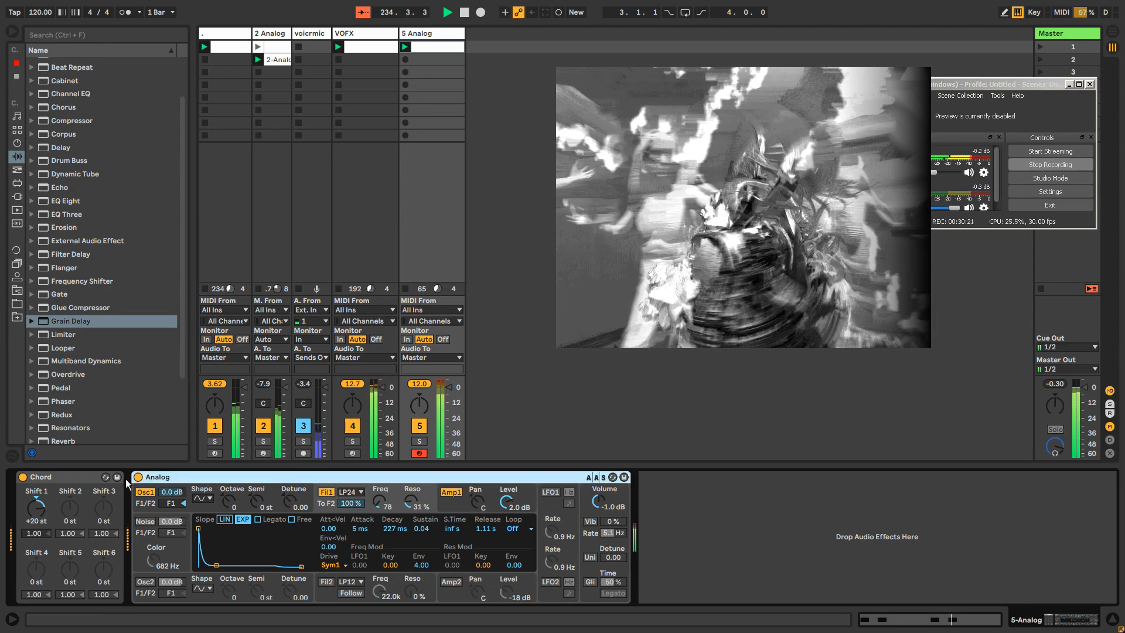
click(85, 477)
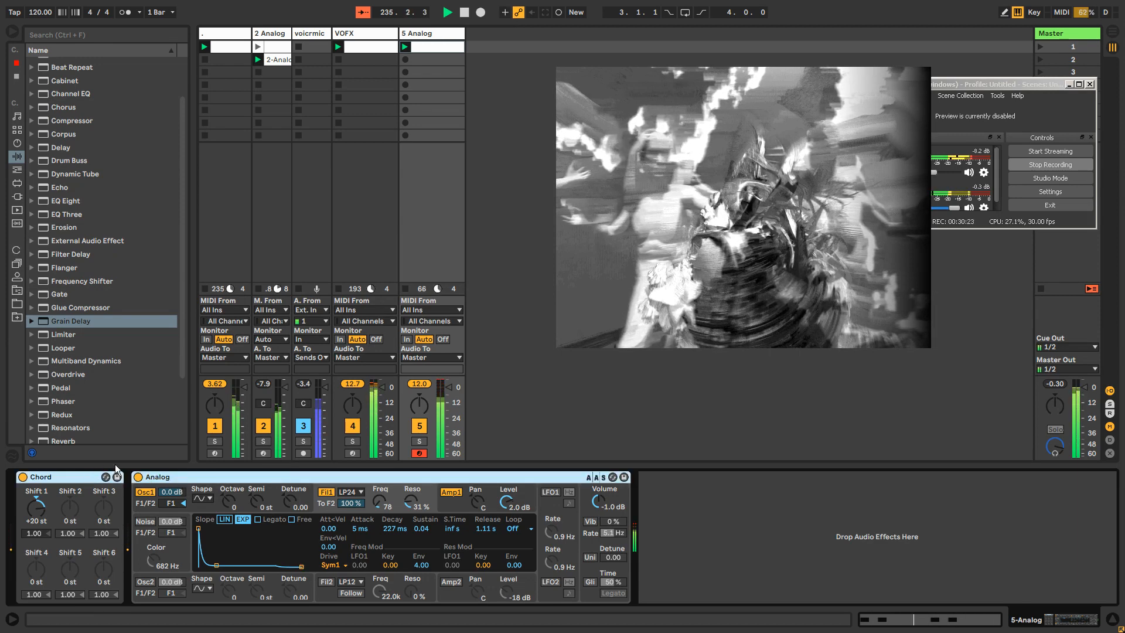
key(ctrl+g)
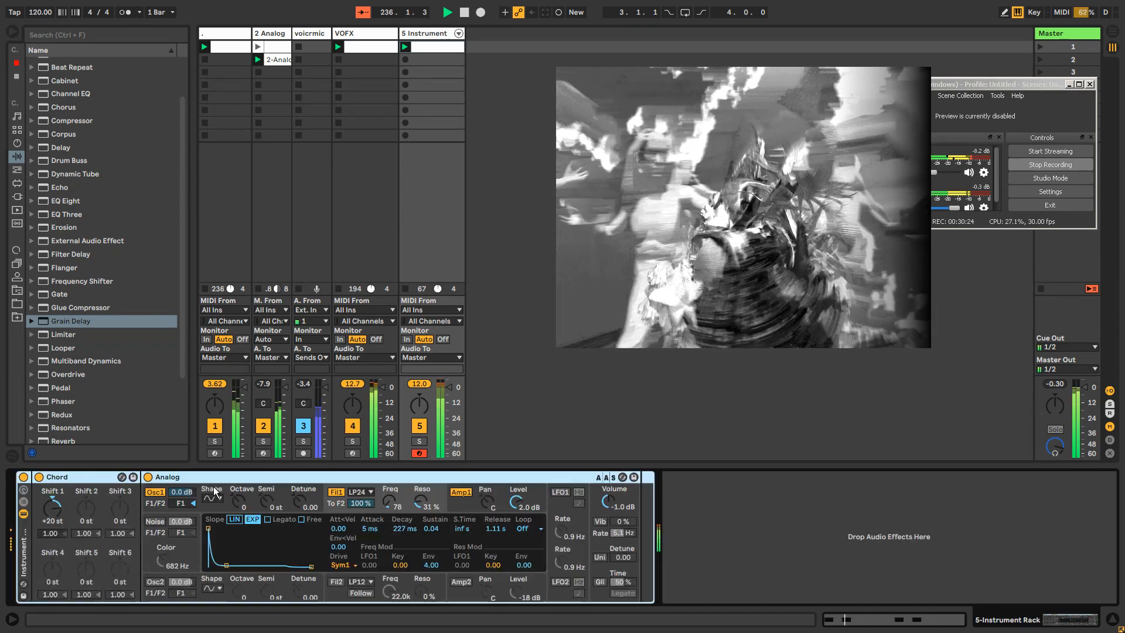
Step: Show the rack's chain list and add a default Analog instrument as a second chain
click(23, 501)
right_click(68, 532)
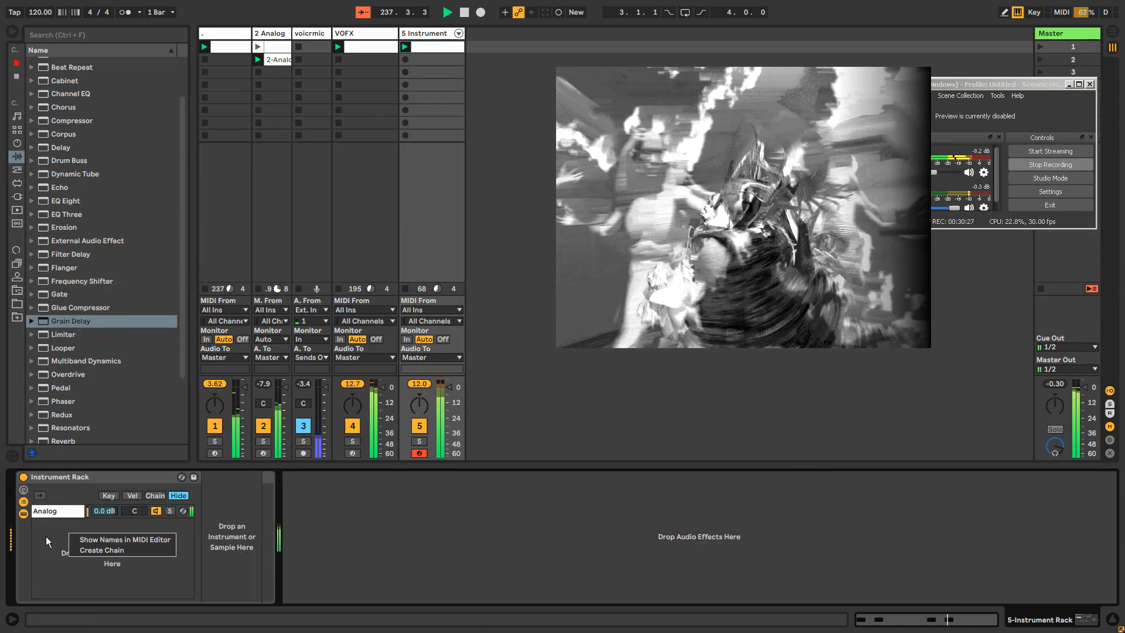
click(46, 536)
click(19, 144)
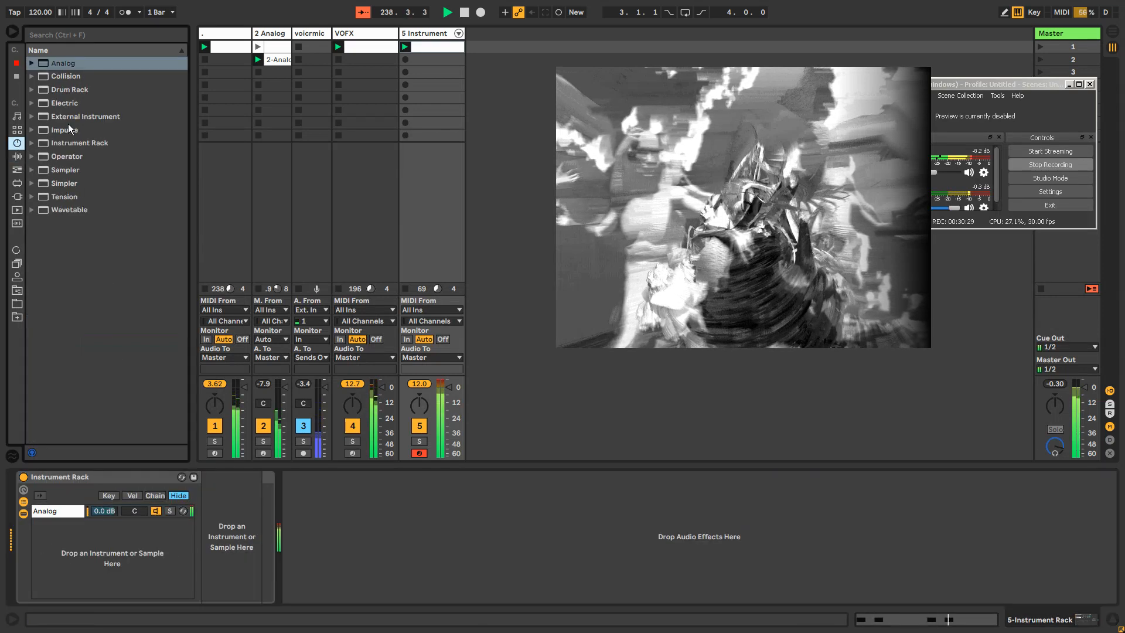
drag(65, 65, 84, 550)
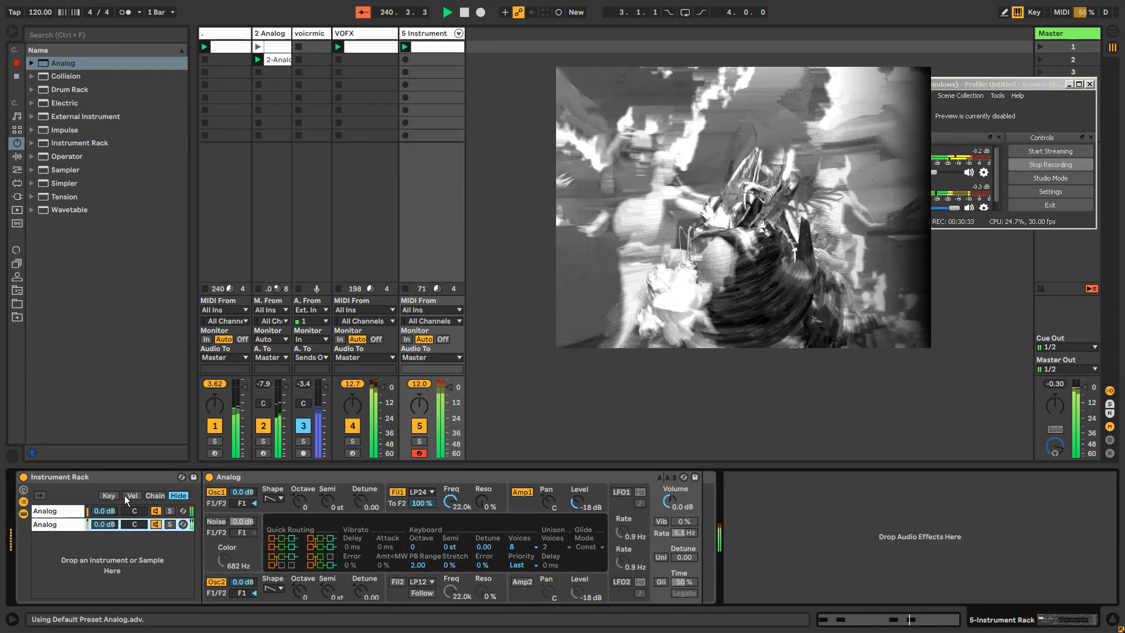
Step: Restrict each chain's key zone to a single note, the first Analog chain to B-1 and the second to C0
click(108, 495)
drag(200, 513, 263, 514)
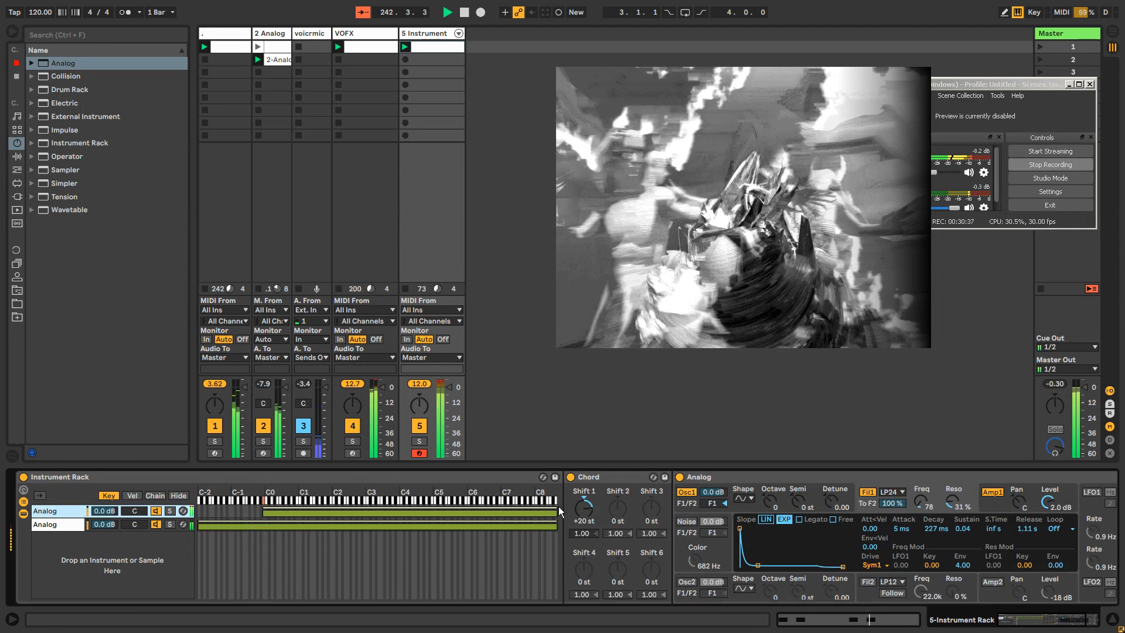
drag(556, 513, 273, 534)
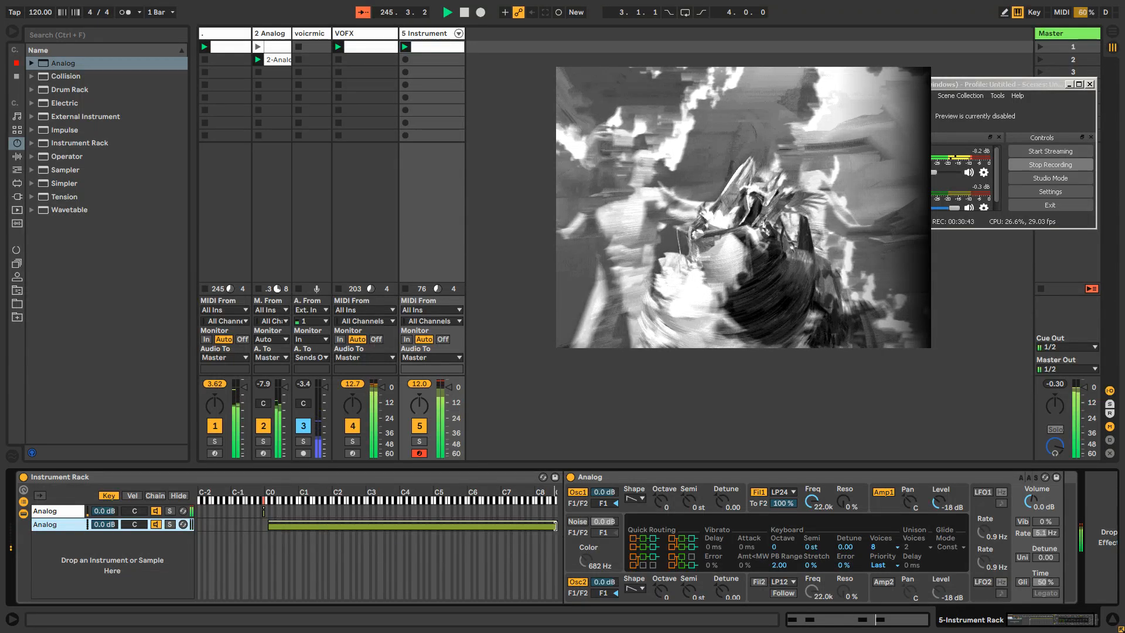
drag(555, 526, 266, 524)
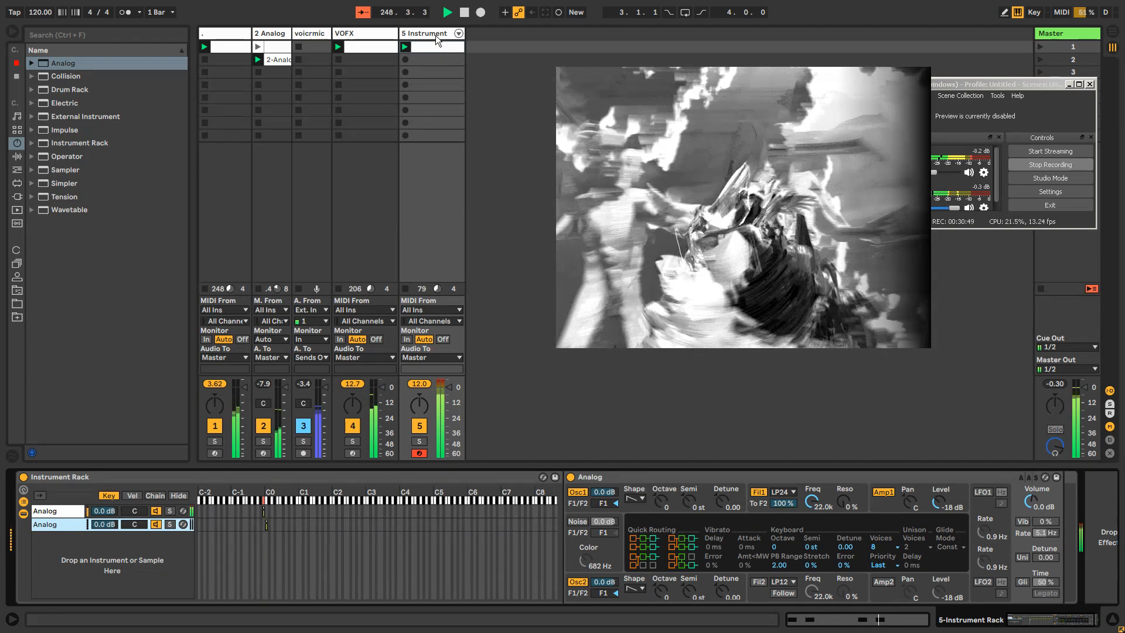
Step: Add C0 notes on beats 1.2 and 1.4 of track 5's MIDI clip
double_click(434, 47)
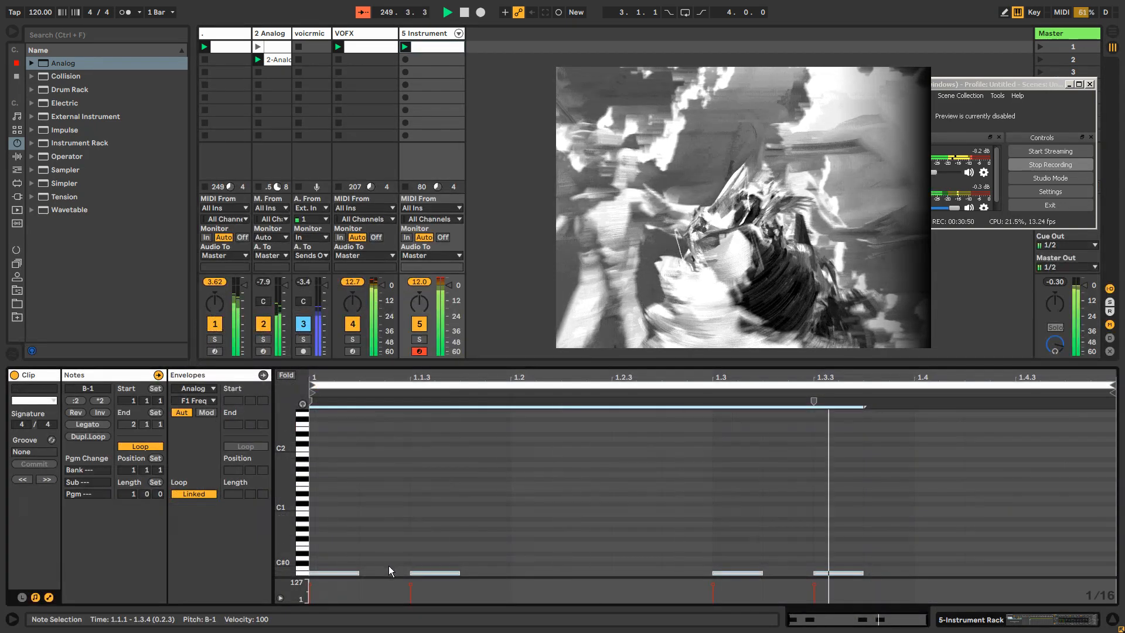
click(391, 564)
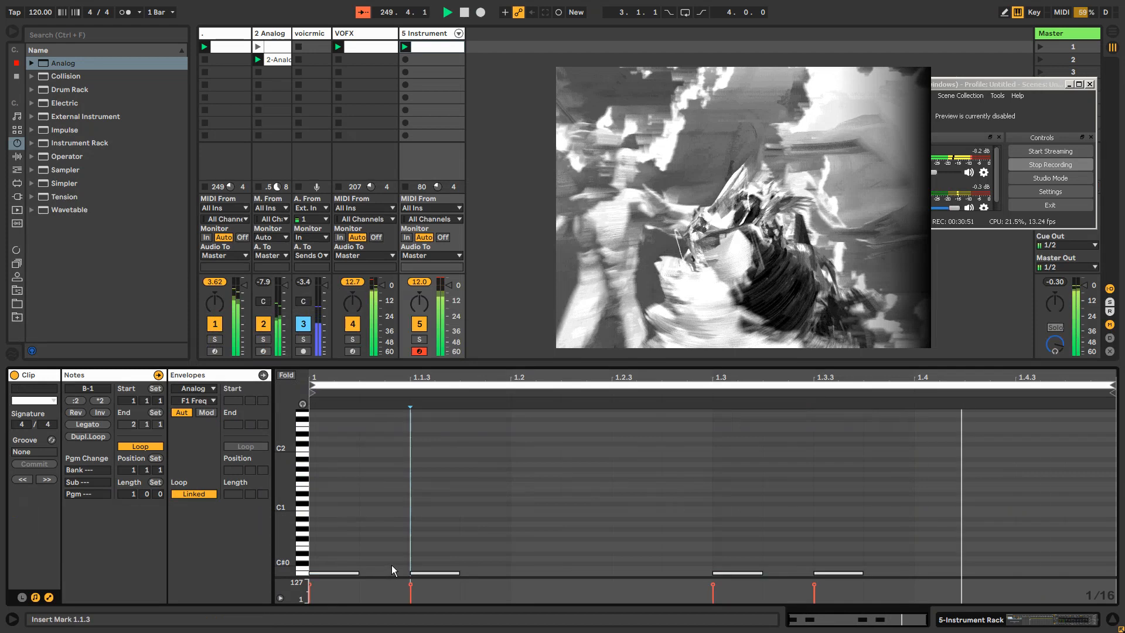
double_click(514, 567)
double_click(922, 569)
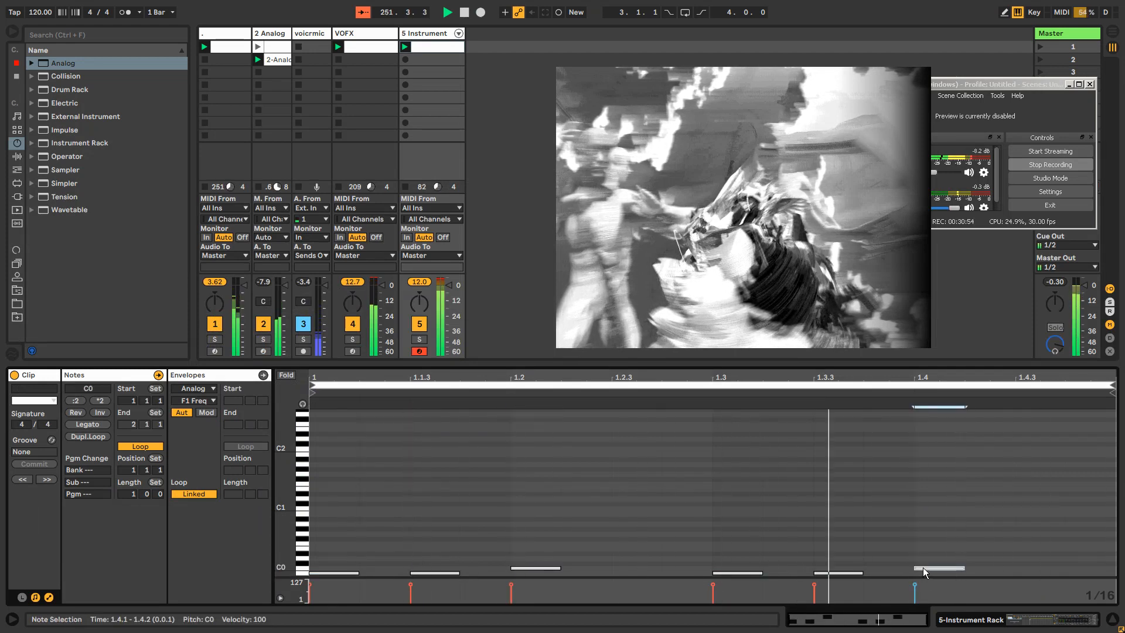
Step: Rename the rack's second Analog chain to snare
key(shift+Tab)
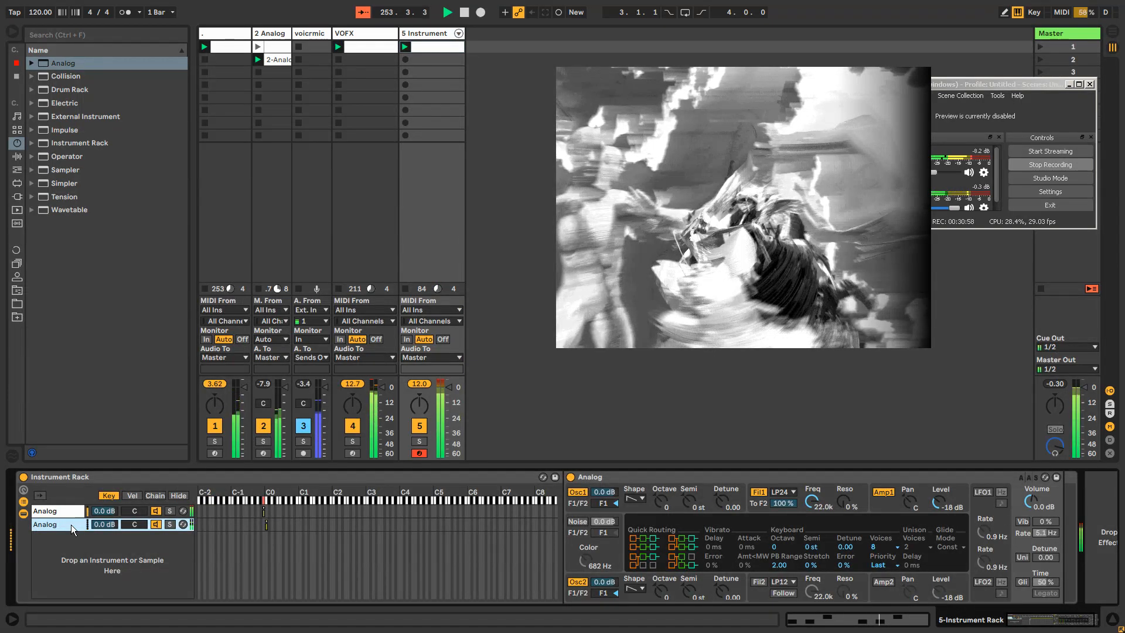
key(ctrl+r)
text(snare)
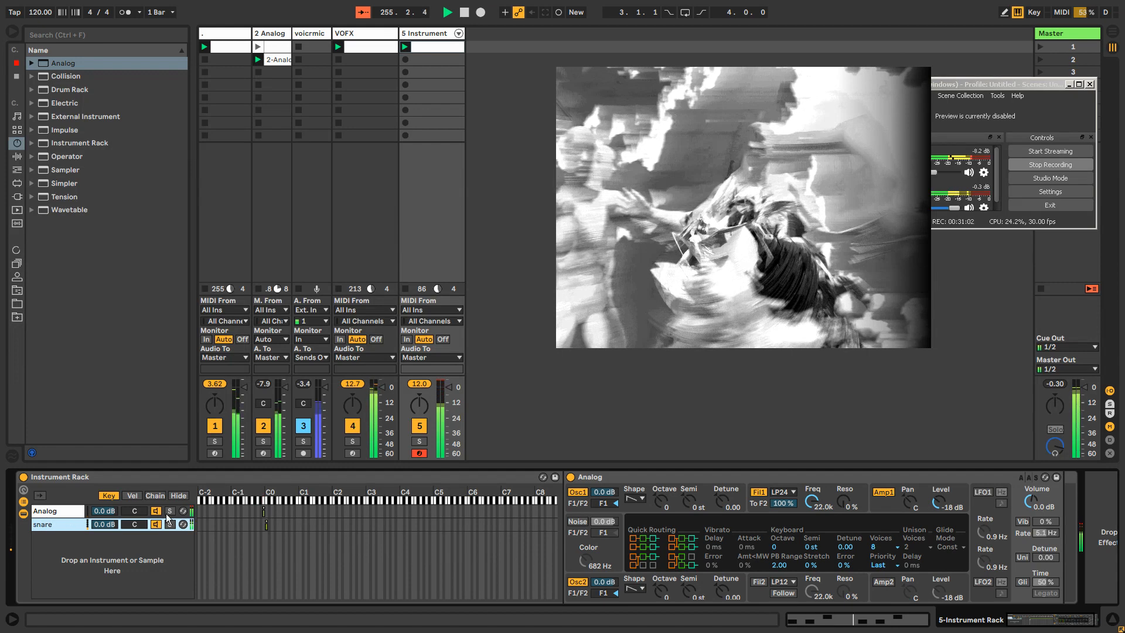
Step: Change Oscillator 1's shape to noise in the snare chain's Analog
click(617, 474)
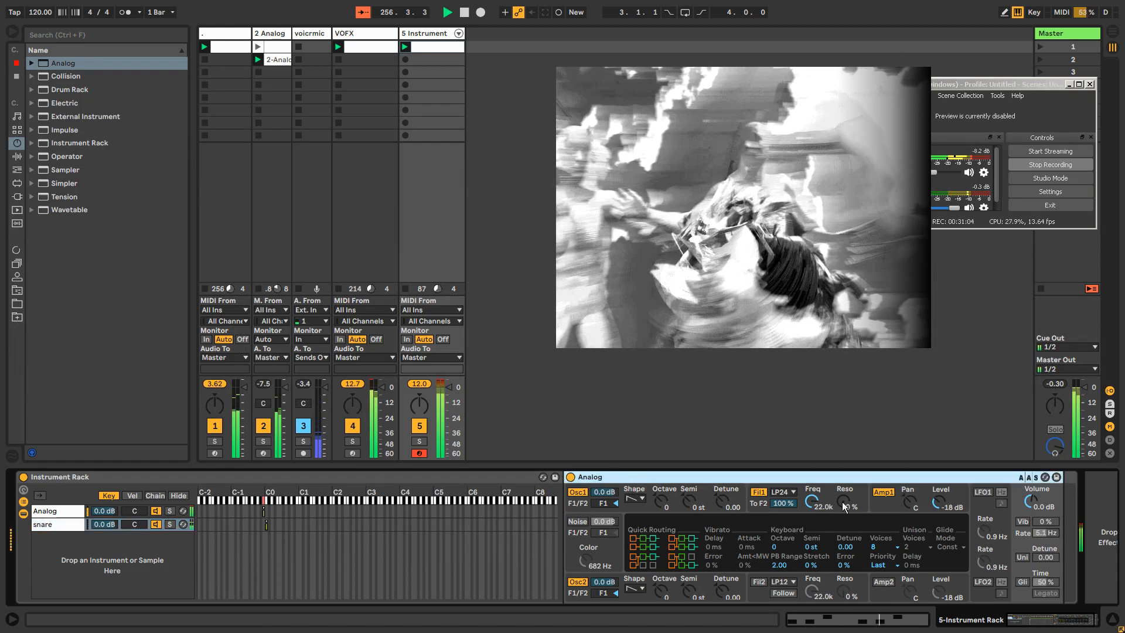
click(638, 495)
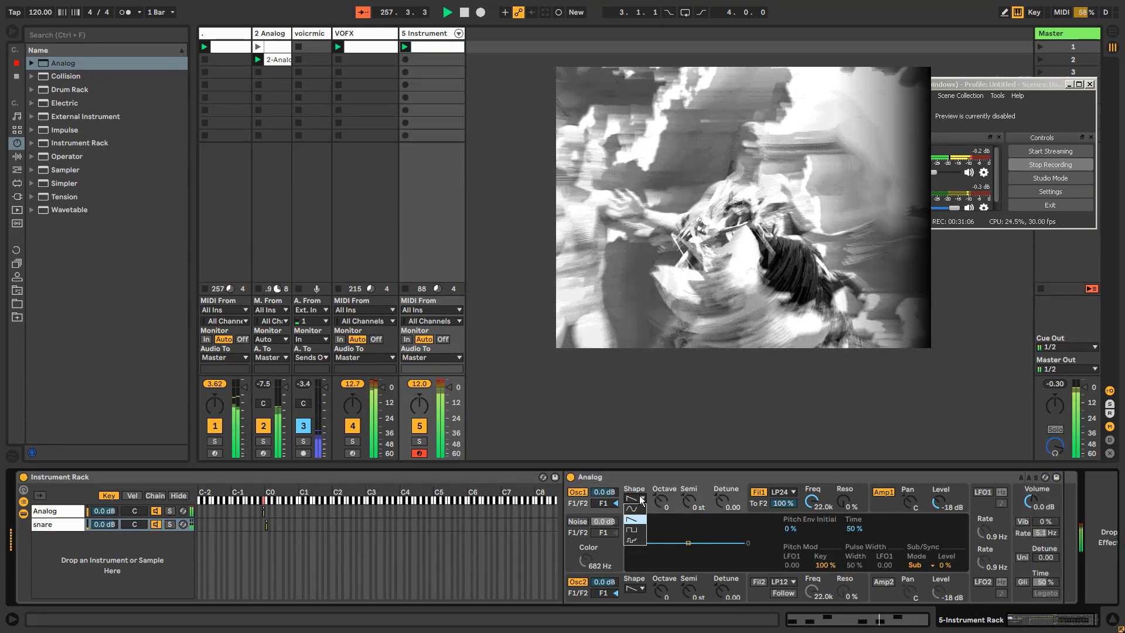
click(632, 539)
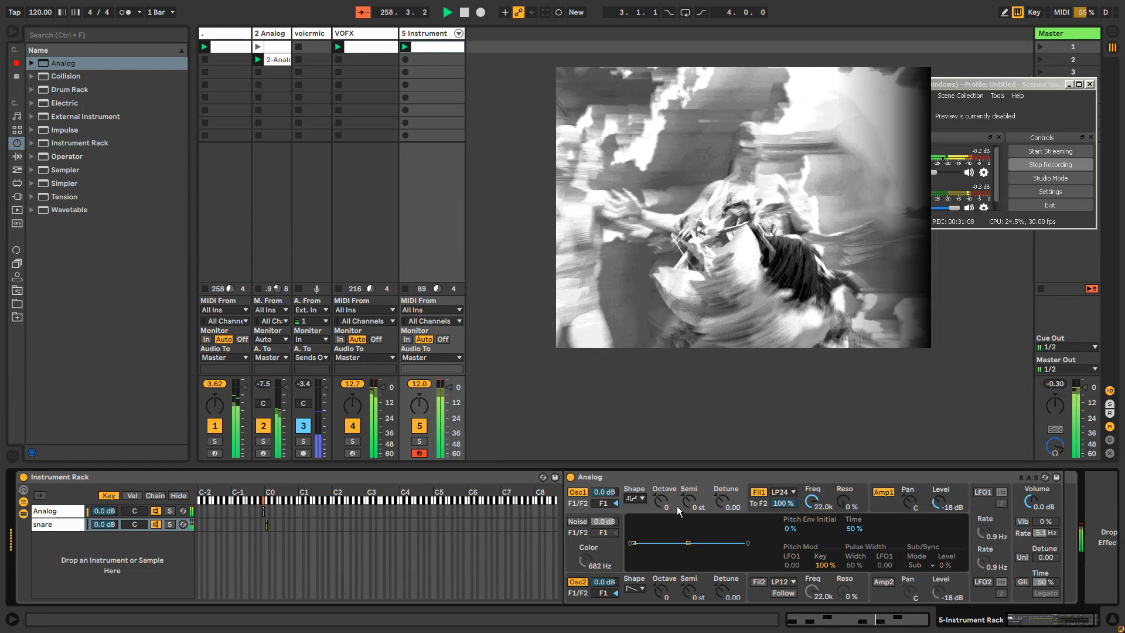
Step: Set Filter 1's frequency to about 5.1k and its resonance to 17 % in the snare chain's Analog
drag(811, 502, 811, 515)
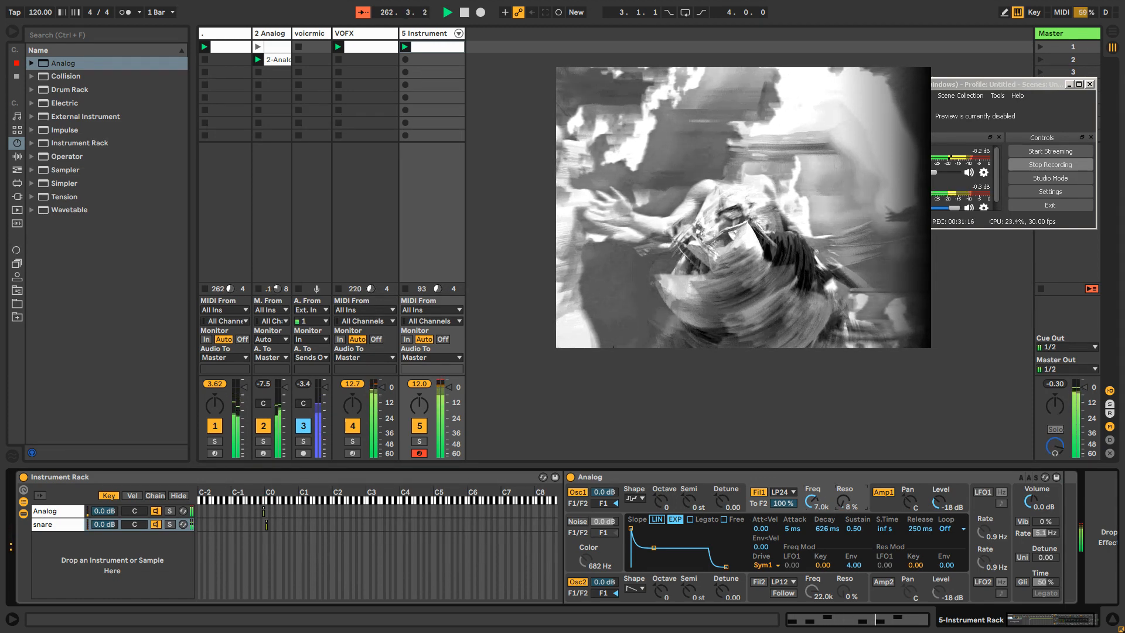
mouse_move(843, 501)
mouse_down()
mouse_move(811, 502)
mouse_move(841, 497)
mouse_up()
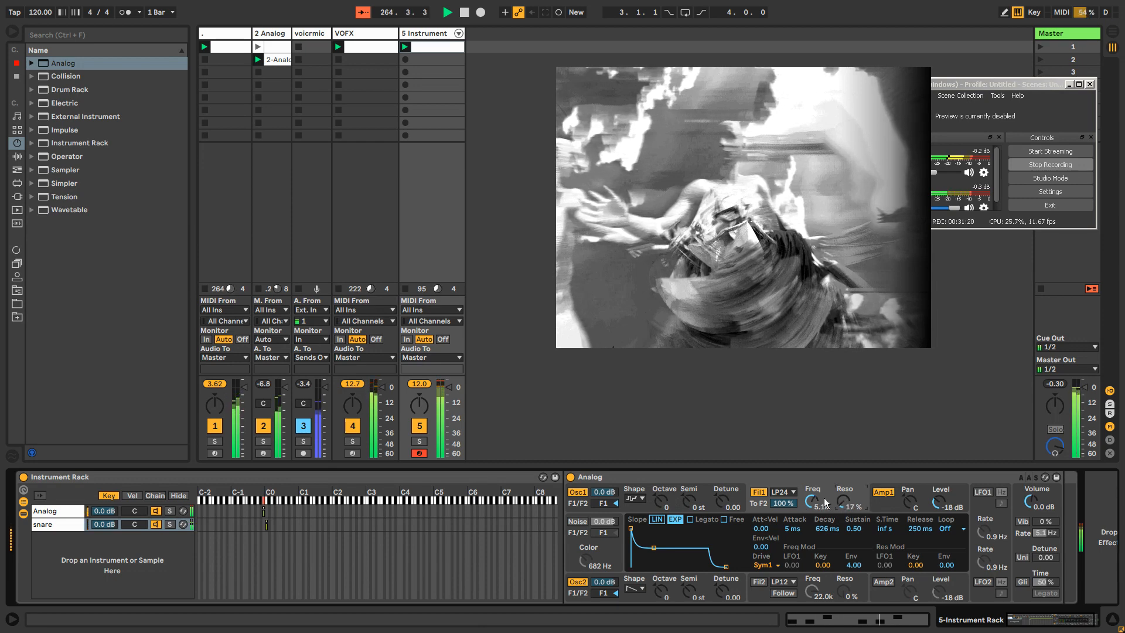
drag(811, 501, 812, 498)
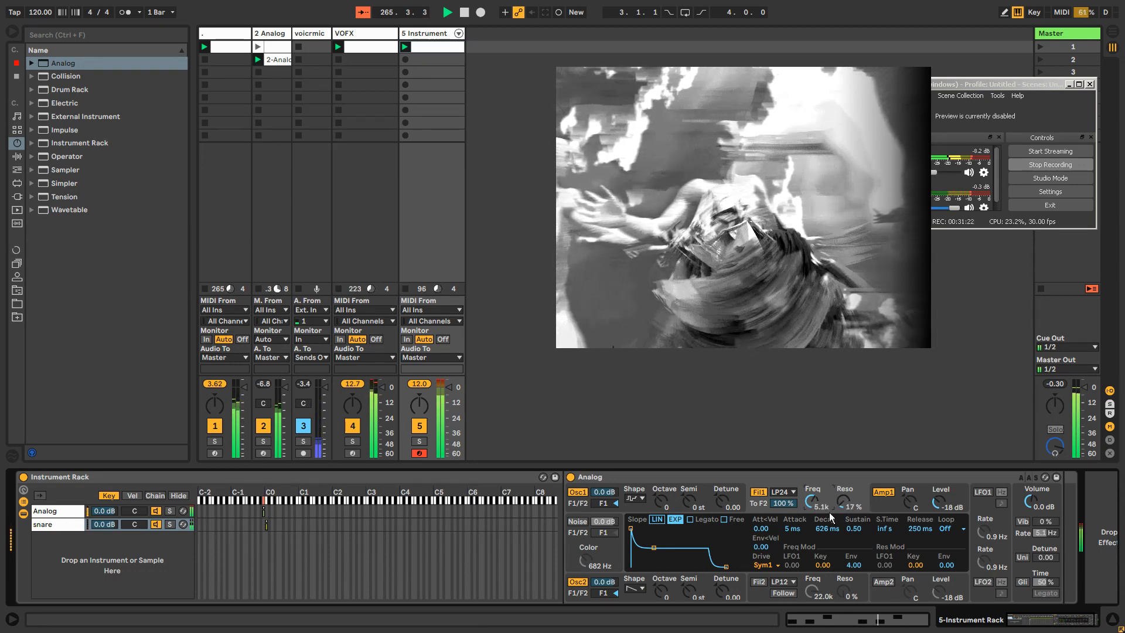
Step: Give the first chain's Analog a linear Filter 1 envelope with a 965 ms decay and 0.05 sustain
click(60, 512)
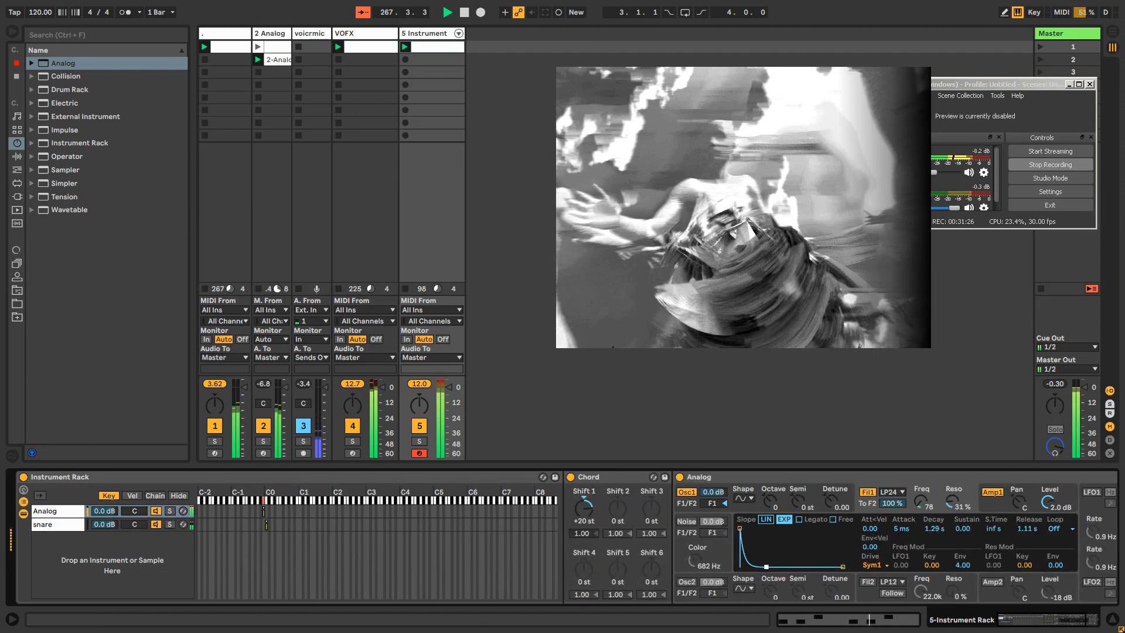
mouse_move(766, 566)
mouse_down()
mouse_move(768, 552)
mouse_move(775, 566)
mouse_up()
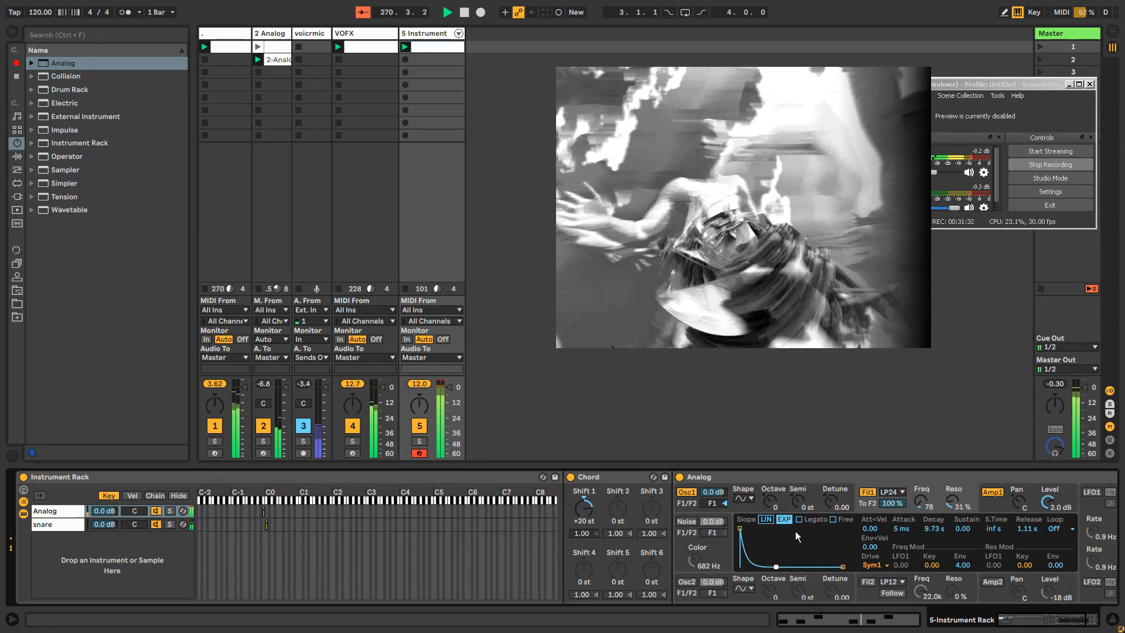
click(765, 520)
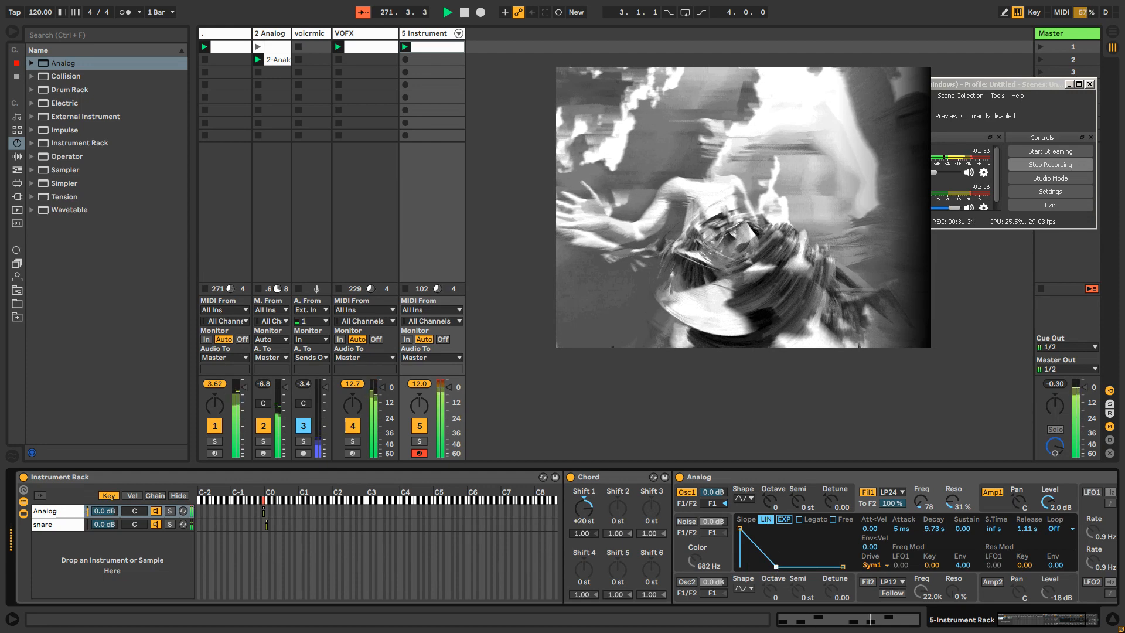
mouse_move(775, 566)
mouse_down()
mouse_move(761, 550)
mouse_move(765, 564)
mouse_up()
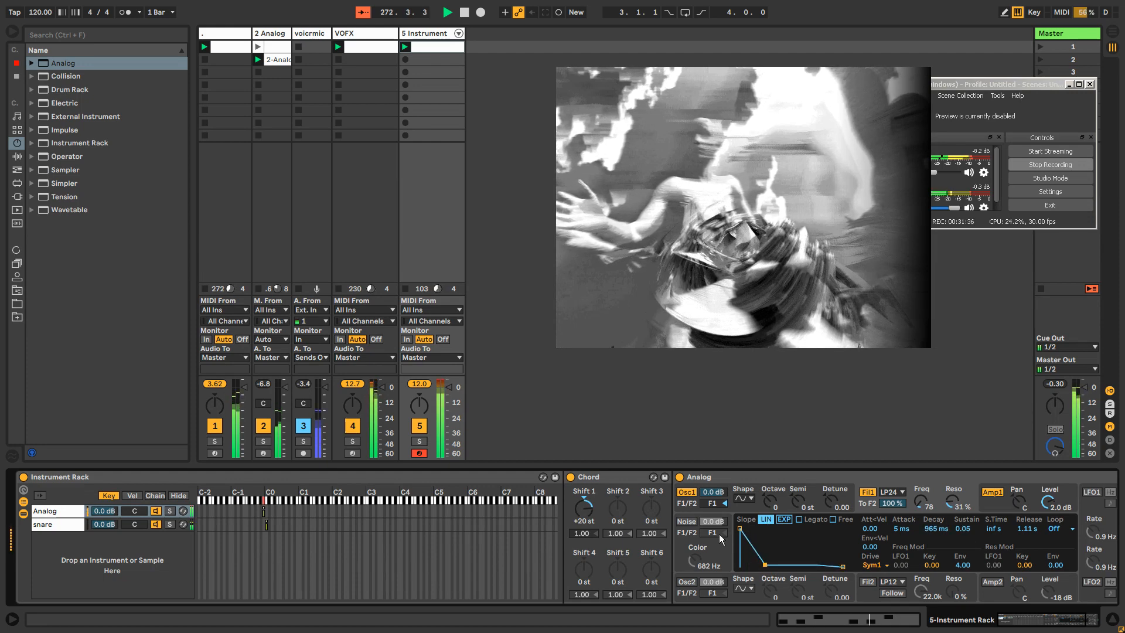
Step: Set the Amp 1 envelope to a 5.46 s decay and 0.00 sustain in the first chain's Analog
click(984, 506)
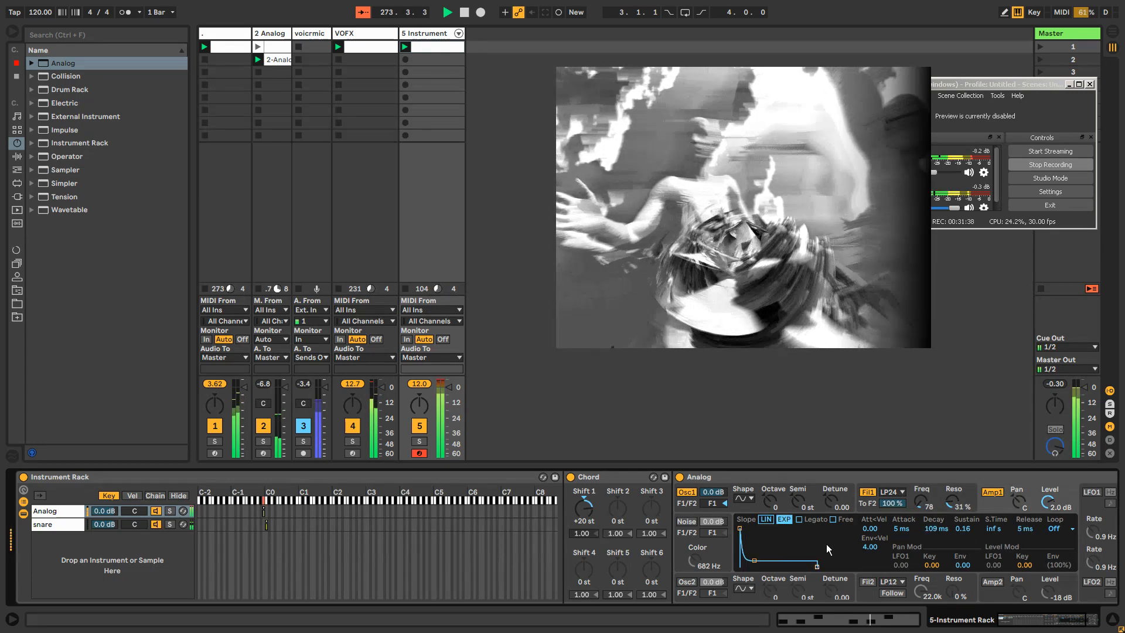
drag(751, 560, 773, 567)
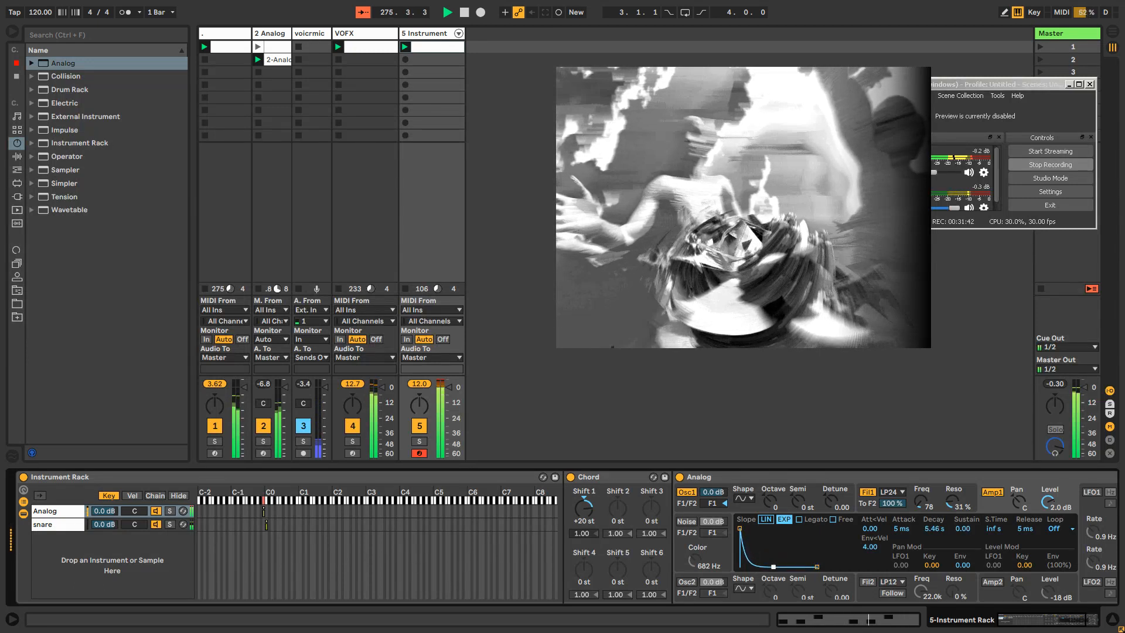
click(22, 513)
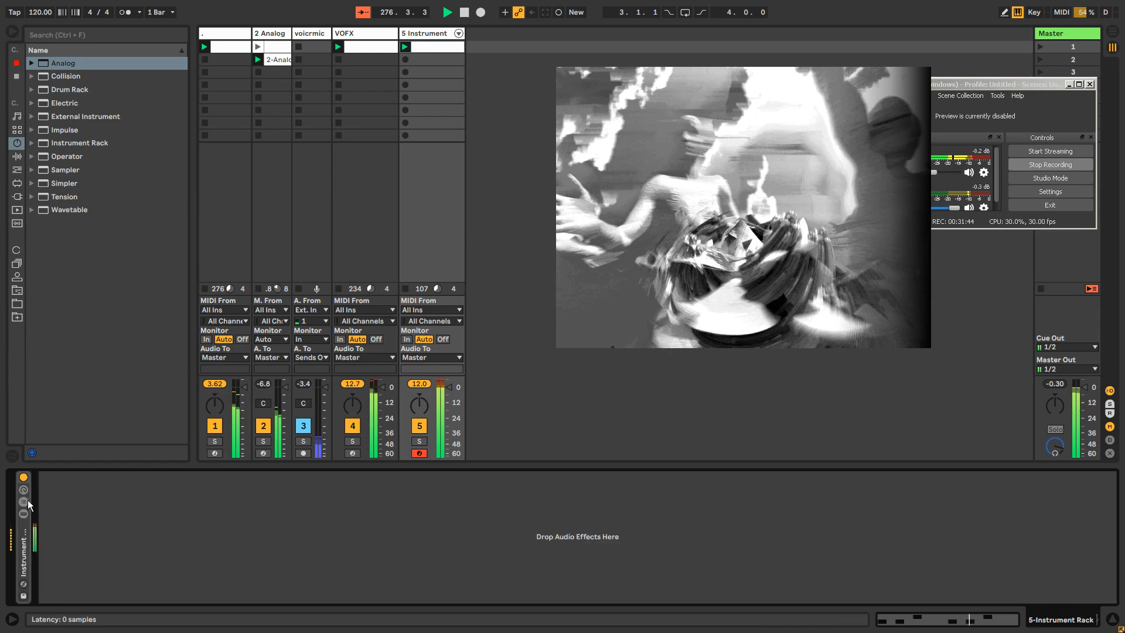
click(22, 512)
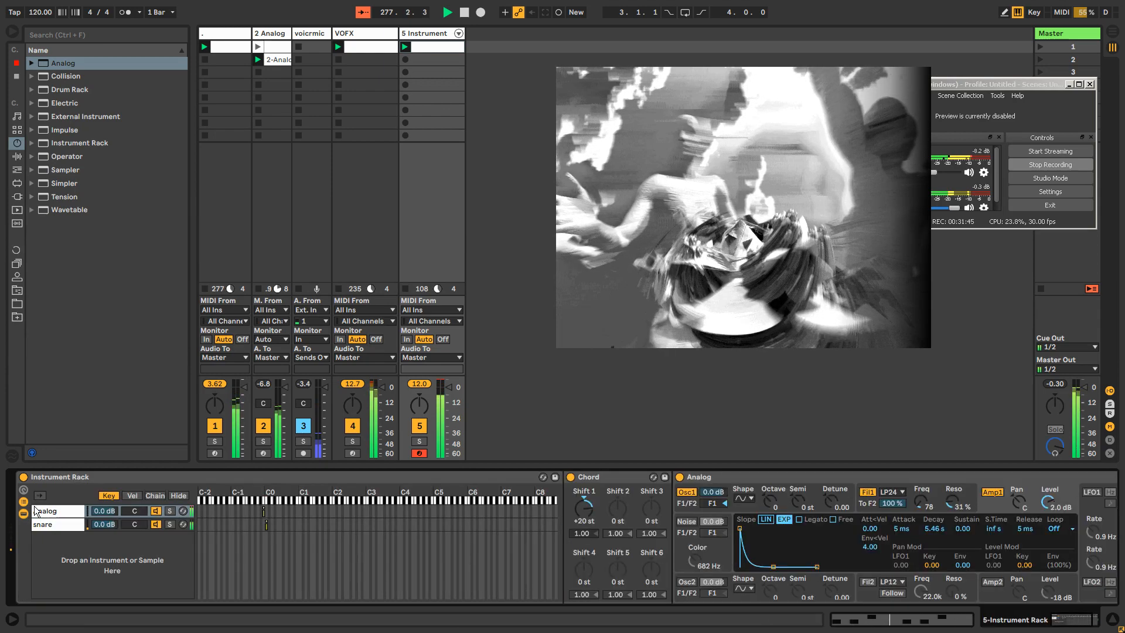
click(222, 39)
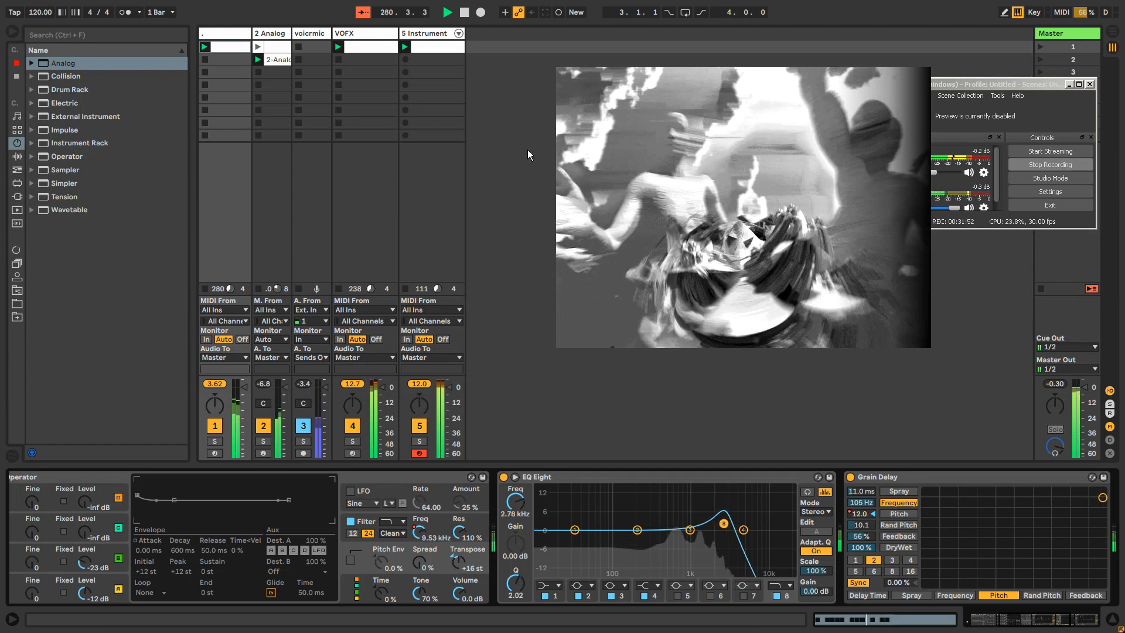
click(424, 36)
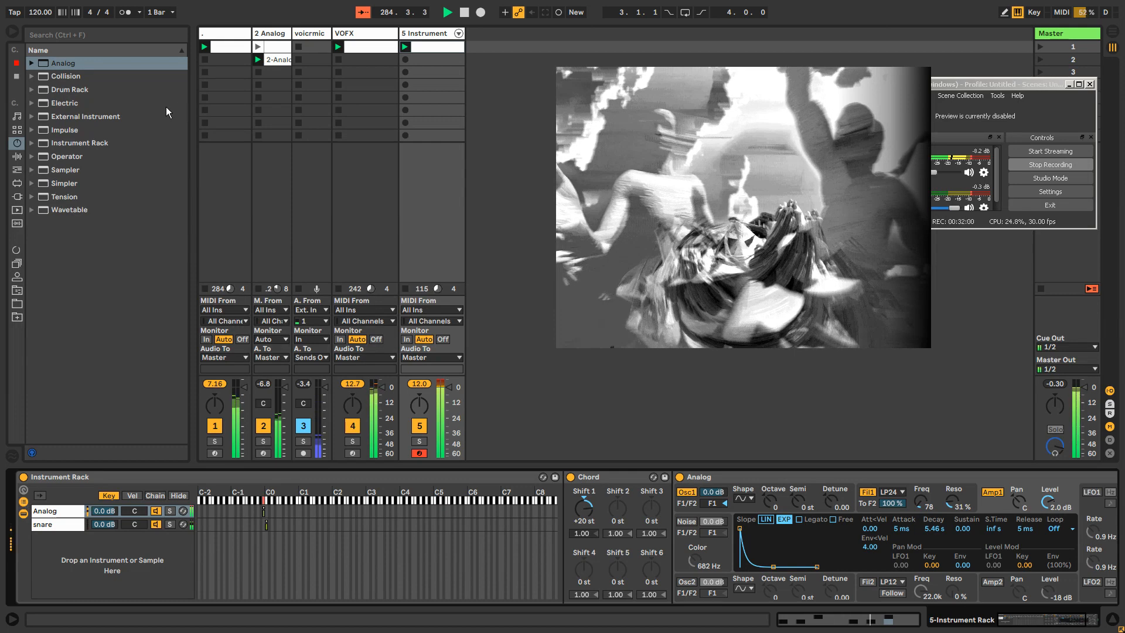
drag(1000, 622, 19, 553)
double_click(19, 553)
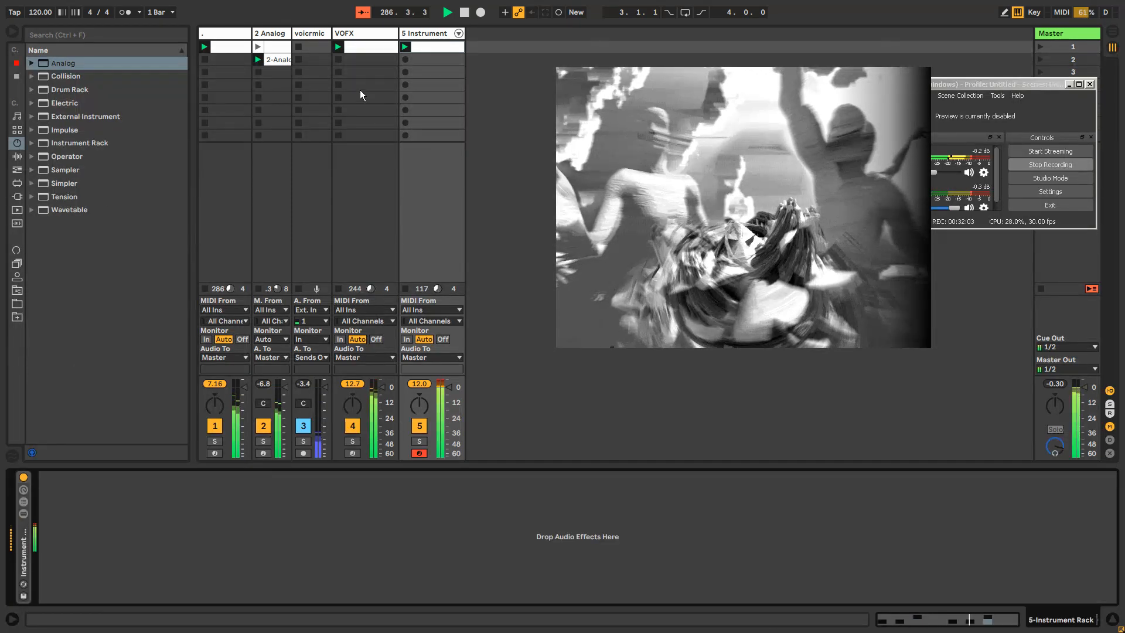
Step: Move the lowest sustained note in track 2's MIDI clip to C3
click(270, 59)
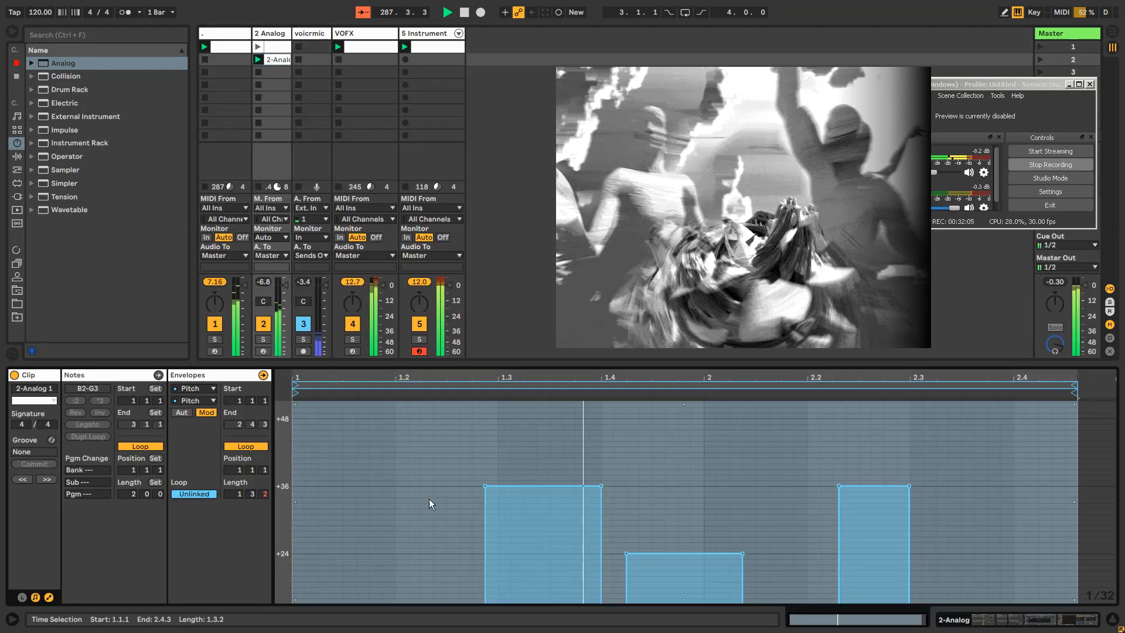
click(121, 374)
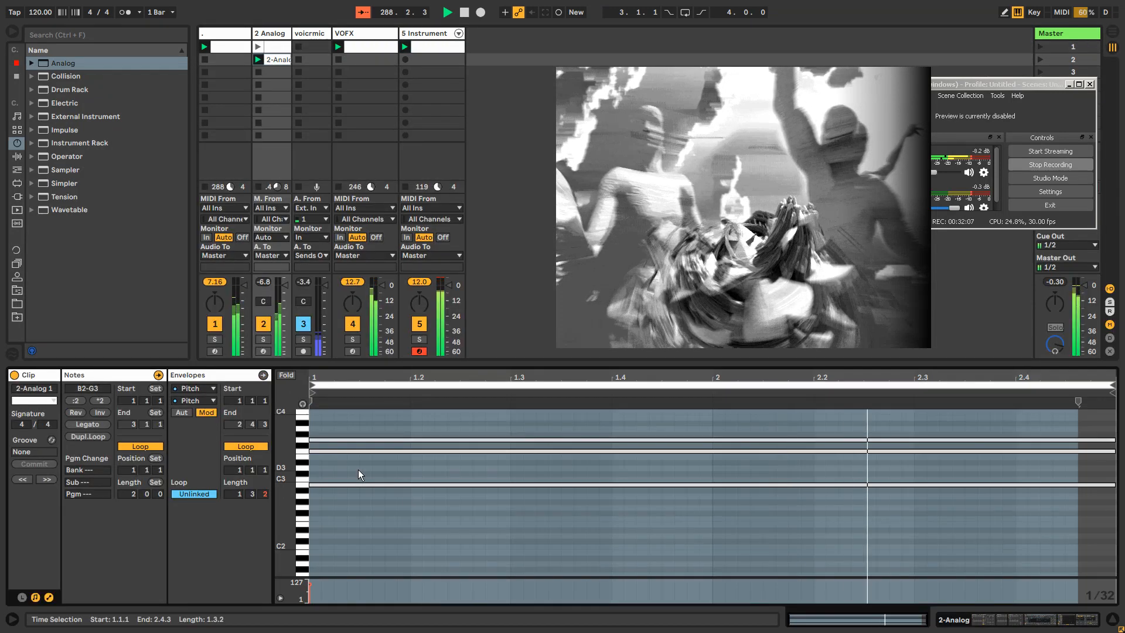
key(ctrl+a)
drag(363, 485, 365, 478)
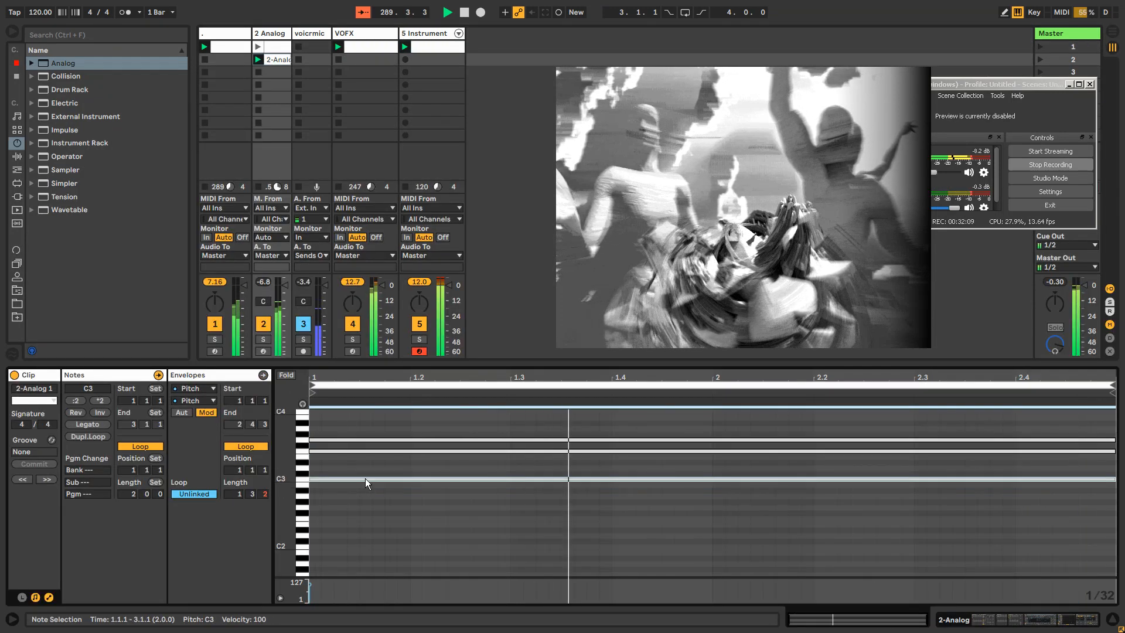
click(261, 59)
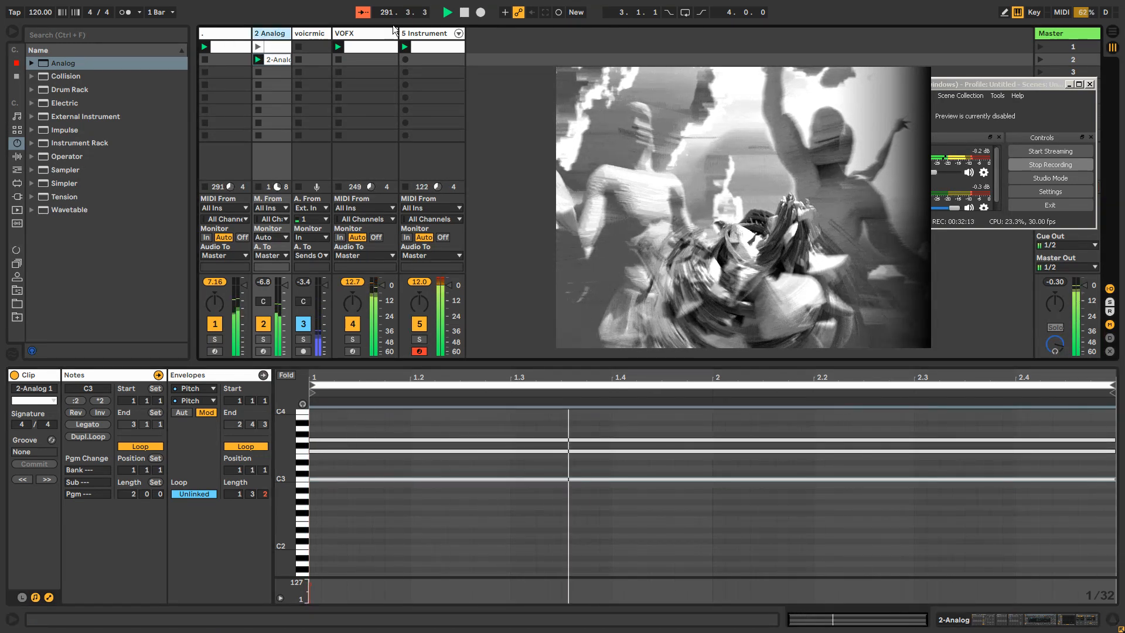
Step: Set band 8 of track 1's EQ Eight to 12.6 kHz with a Q of 0.47
click(420, 33)
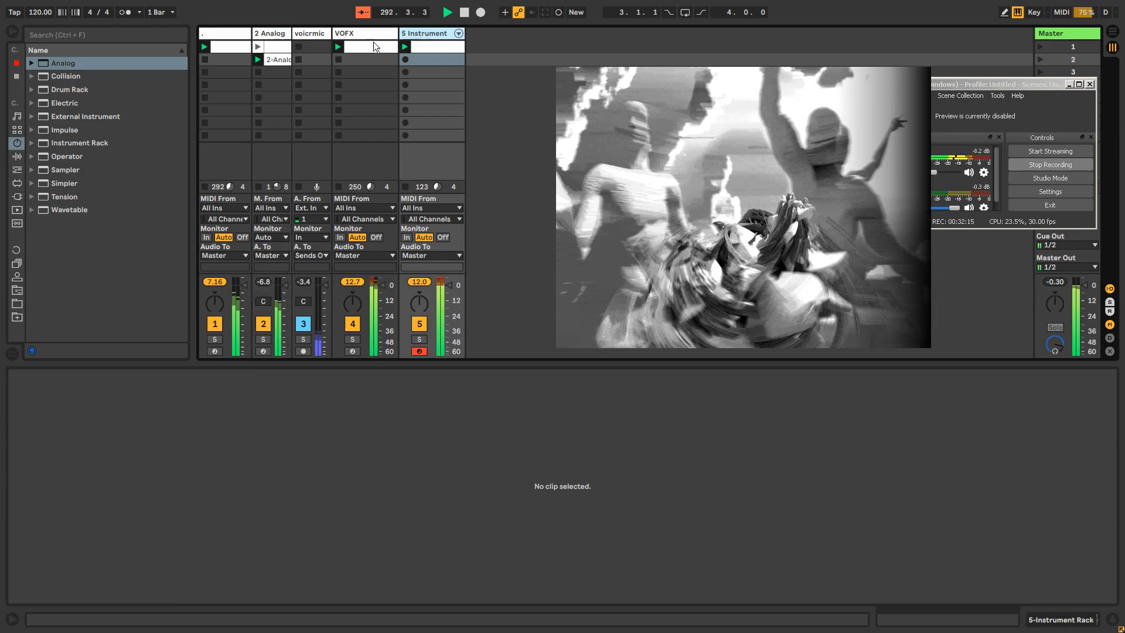
double_click(277, 34)
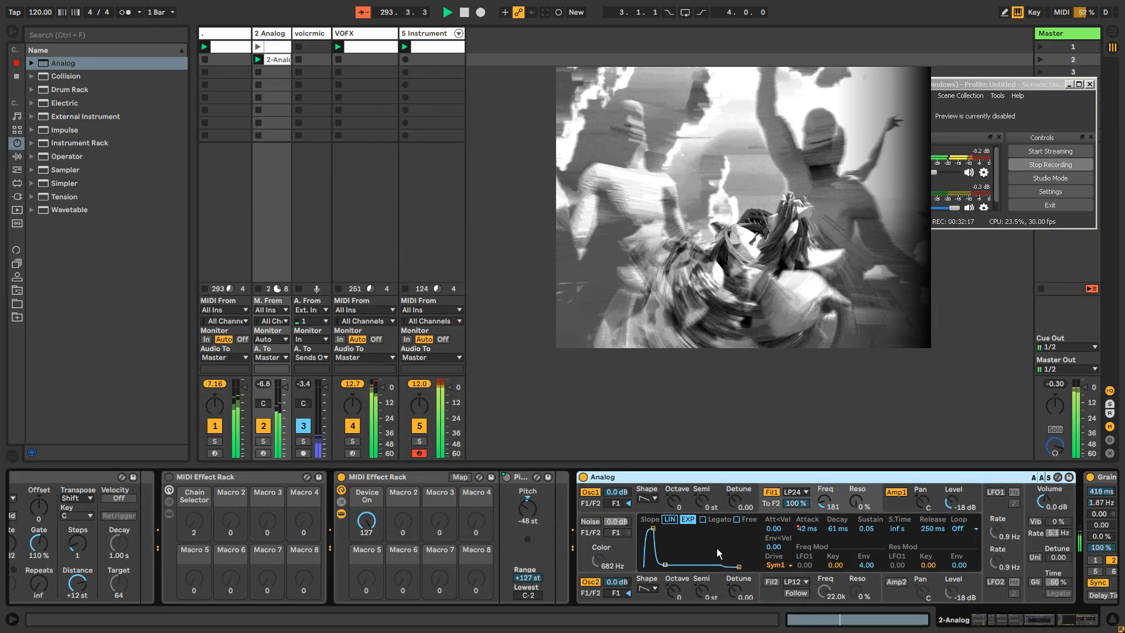
click(220, 36)
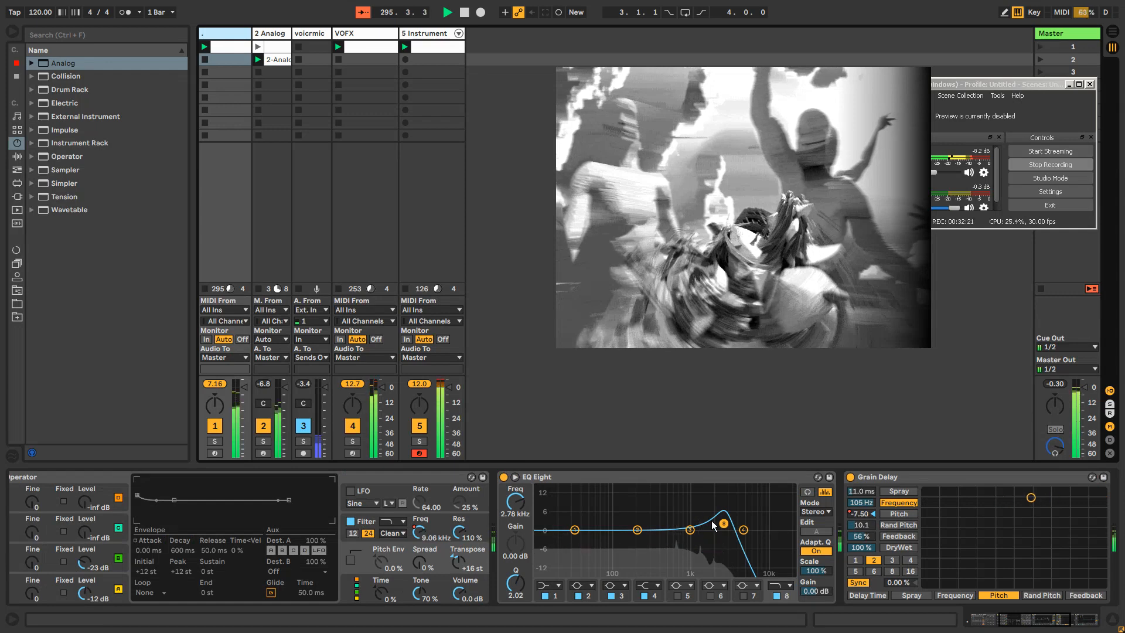
drag(724, 524, 776, 547)
click(979, 619)
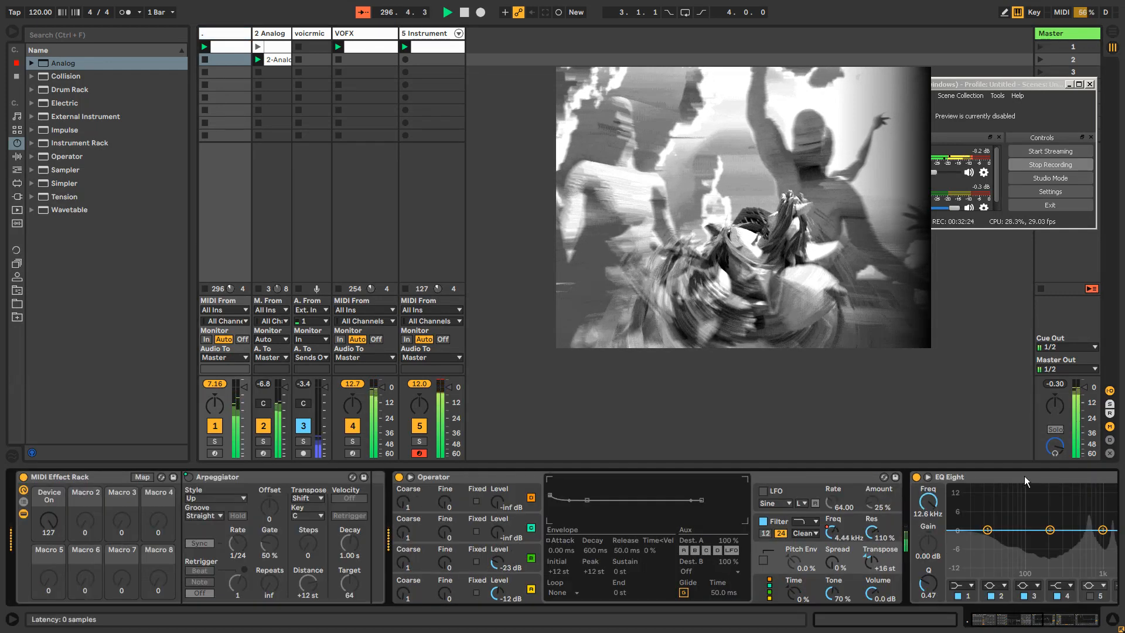
Step: Add an Overdrive audio effect after the Instrument Rack on track 5
click(437, 33)
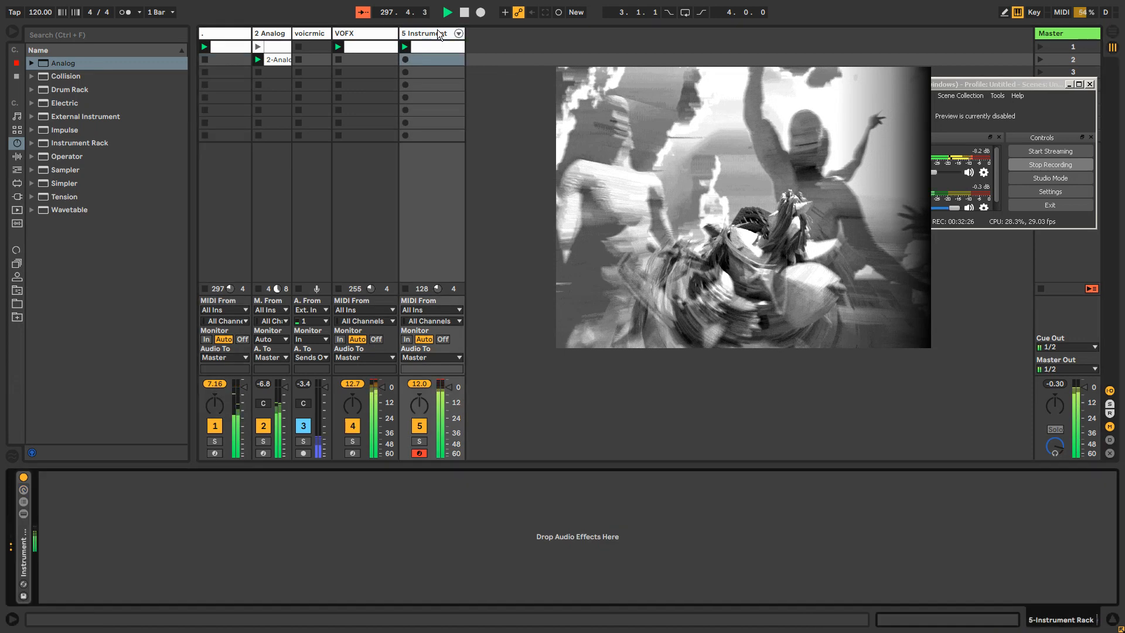
click(25, 543)
double_click(25, 543)
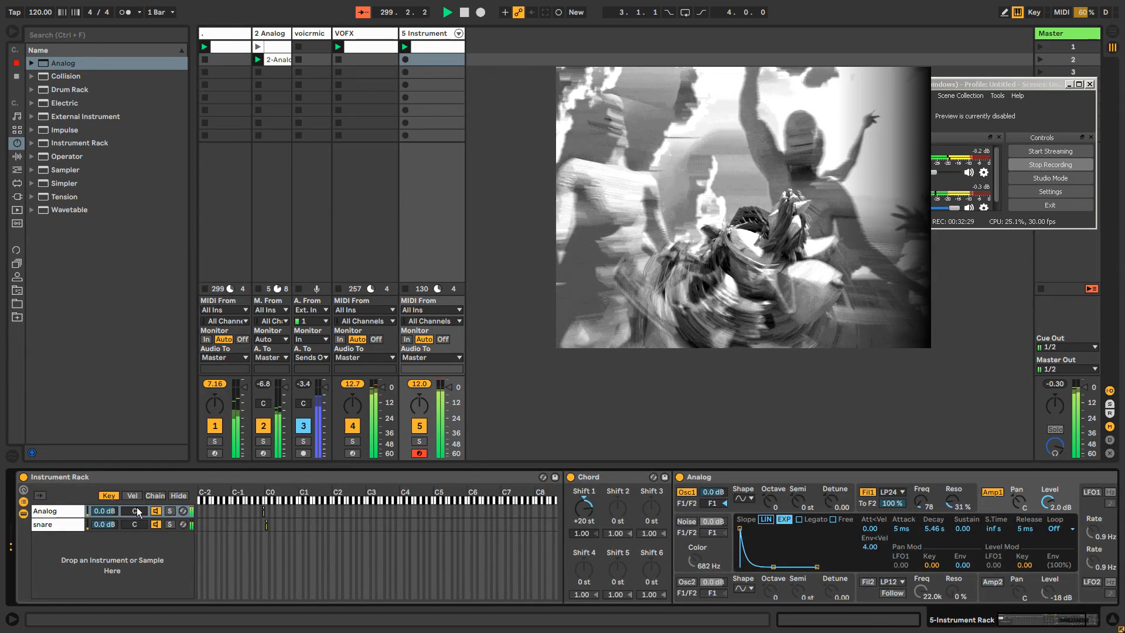
click(25, 506)
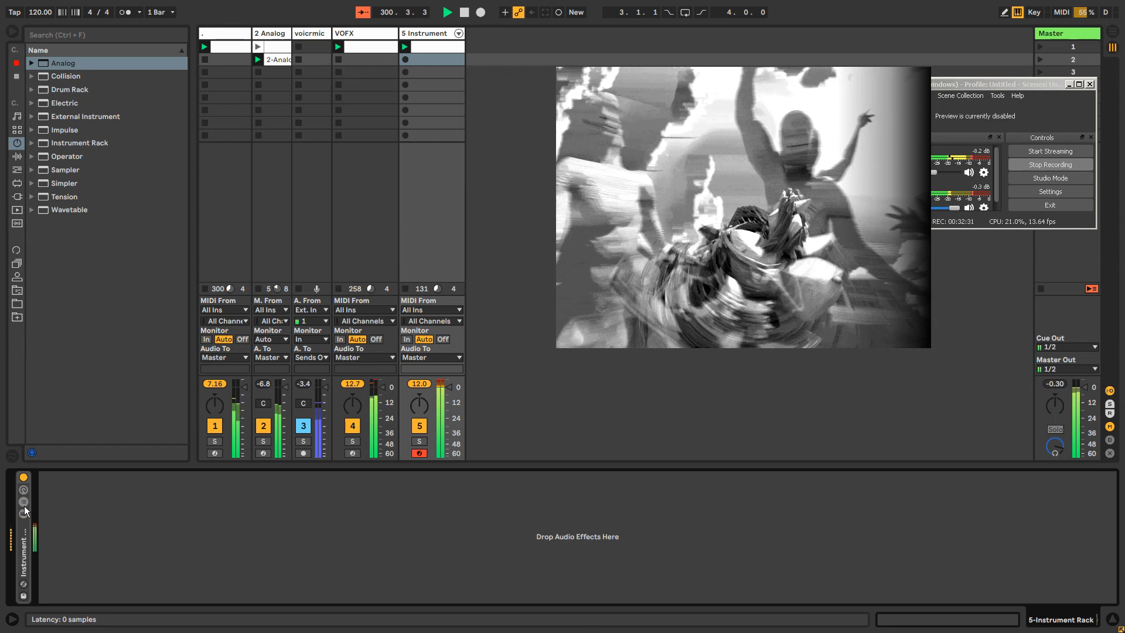
click(17, 156)
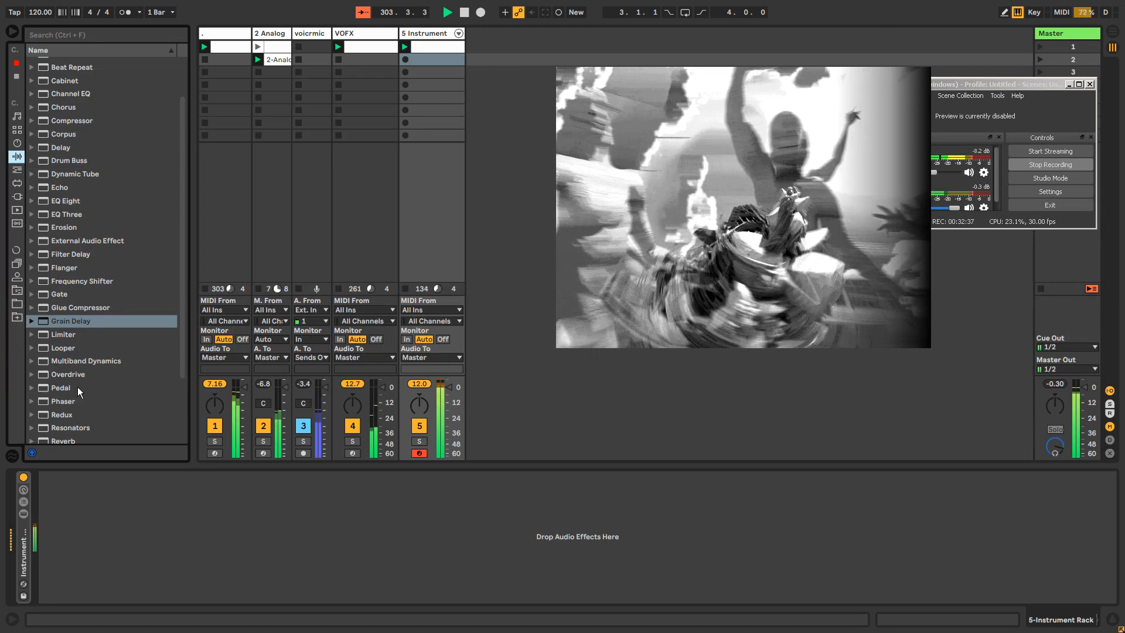
scroll(82, 386, down, 2)
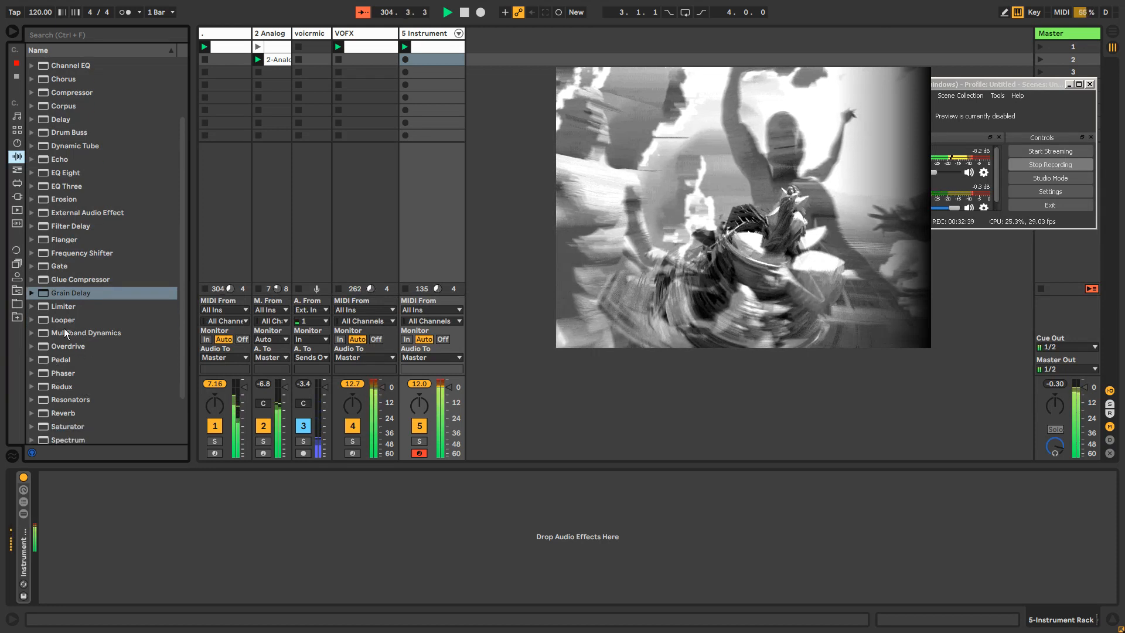
double_click(68, 348)
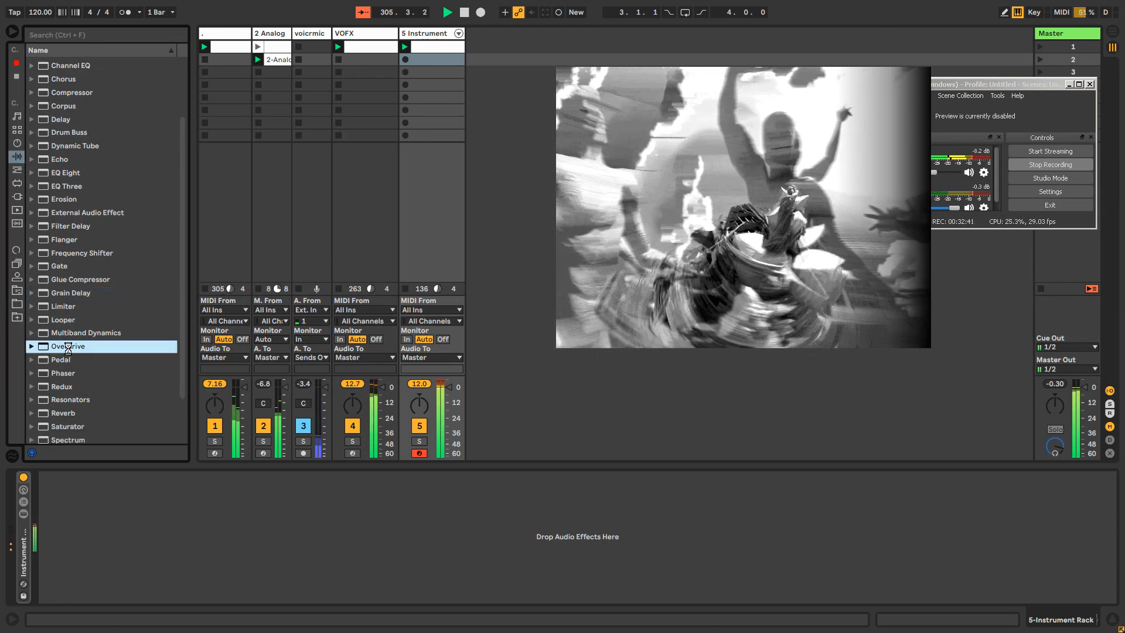
Step: Set the Overdrive to 81.0 Hz, bandwidth 5.64, 24 % drive and 25 % dynamics
mouse_move(69, 502)
mouse_down()
mouse_move(55, 507)
mouse_move(53, 523)
mouse_move(73, 506)
mouse_move(64, 521)
mouse_up()
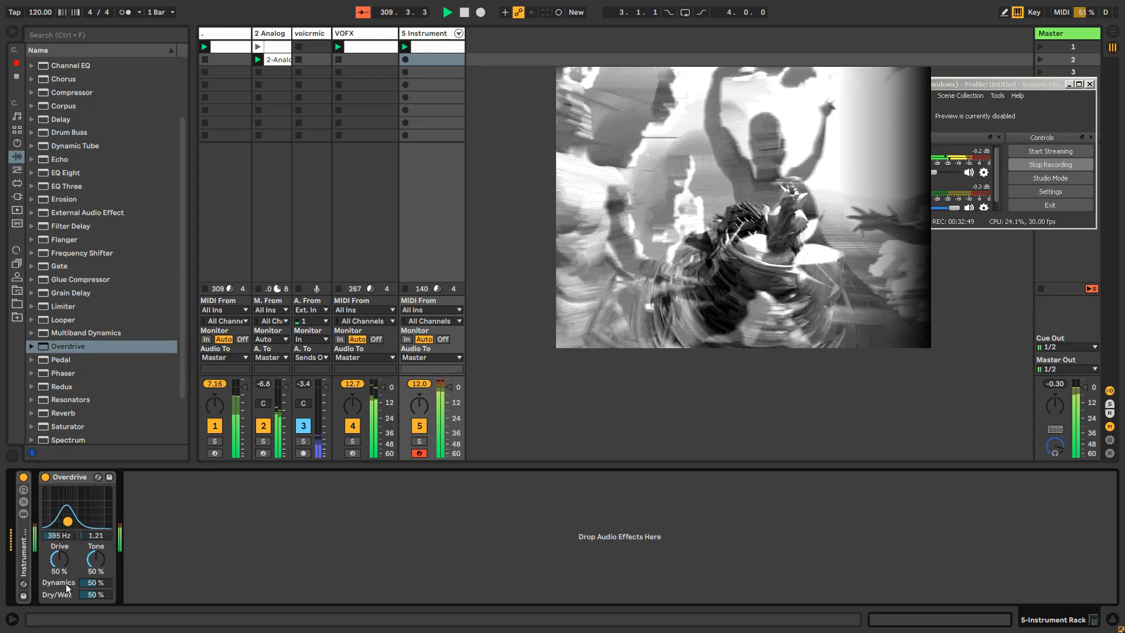
drag(94, 582, 93, 584)
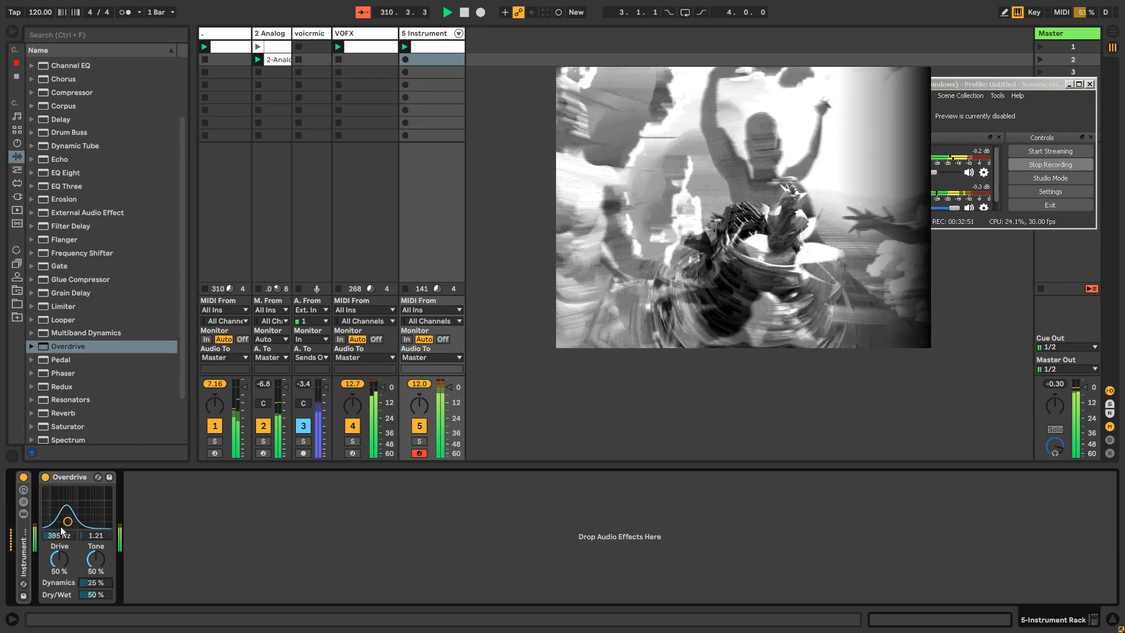
mouse_move(62, 530)
mouse_down()
mouse_move(44, 499)
mouse_move(102, 524)
mouse_move(62, 524)
mouse_move(82, 515)
mouse_move(56, 513)
mouse_move(88, 498)
mouse_move(73, 490)
mouse_move(49, 513)
mouse_up()
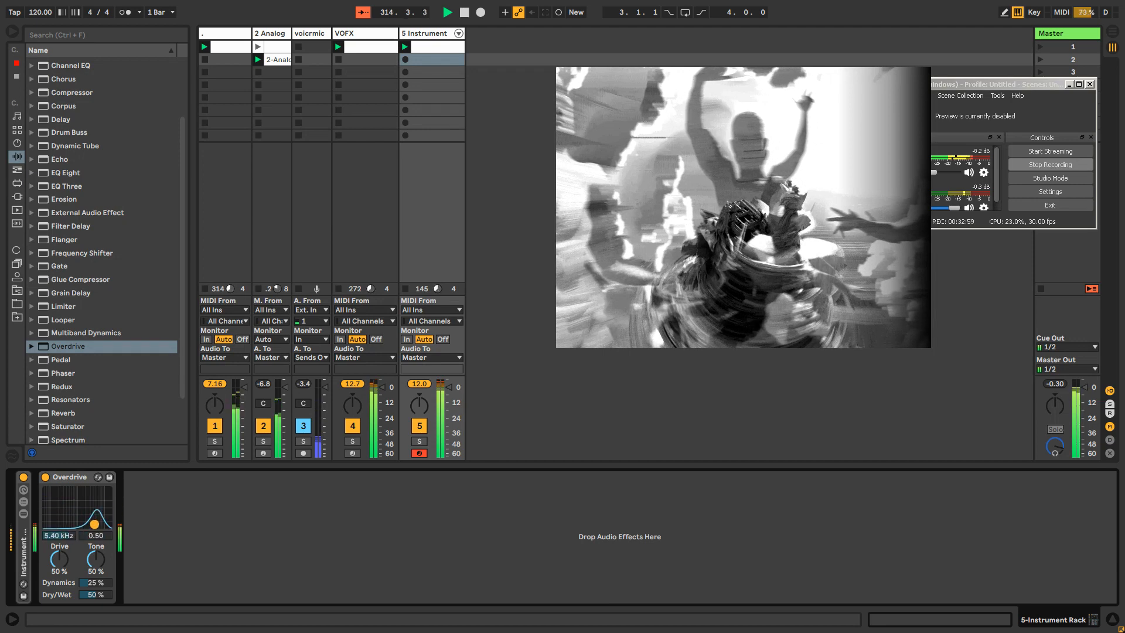
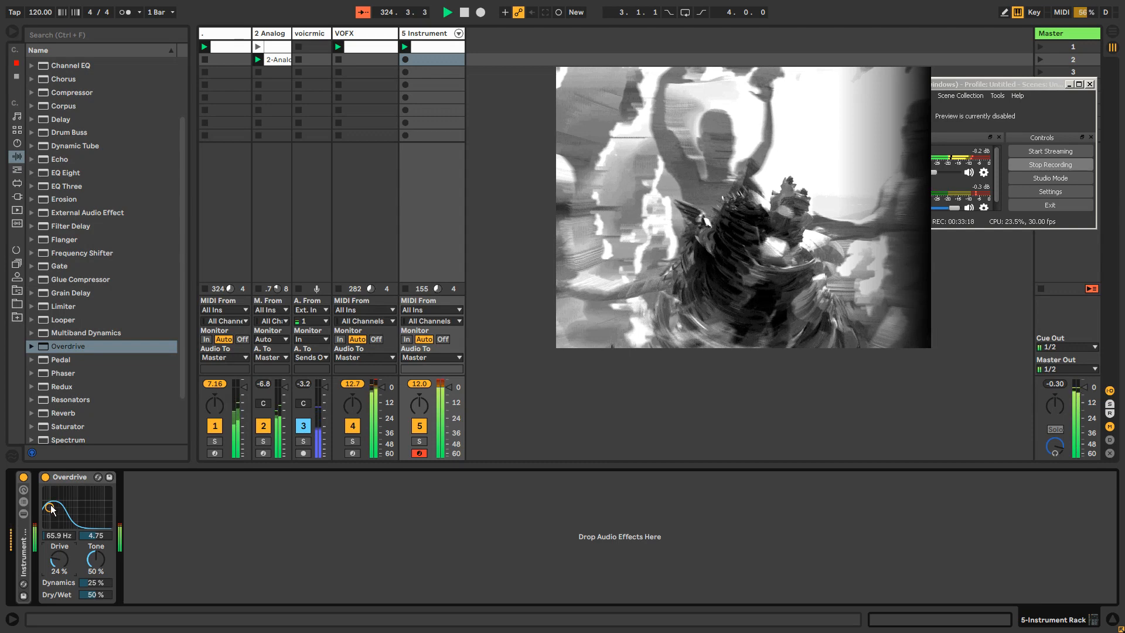
mouse_move(50, 507)
mouse_down()
mouse_move(80, 491)
mouse_move(97, 504)
mouse_move(56, 510)
mouse_move(101, 505)
mouse_move(74, 494)
mouse_move(52, 503)
mouse_up()
Step: Add a Reverb after the Overdrive with a 473 ms decay time and 49 % dry/wet
drag(53, 412, 248, 536)
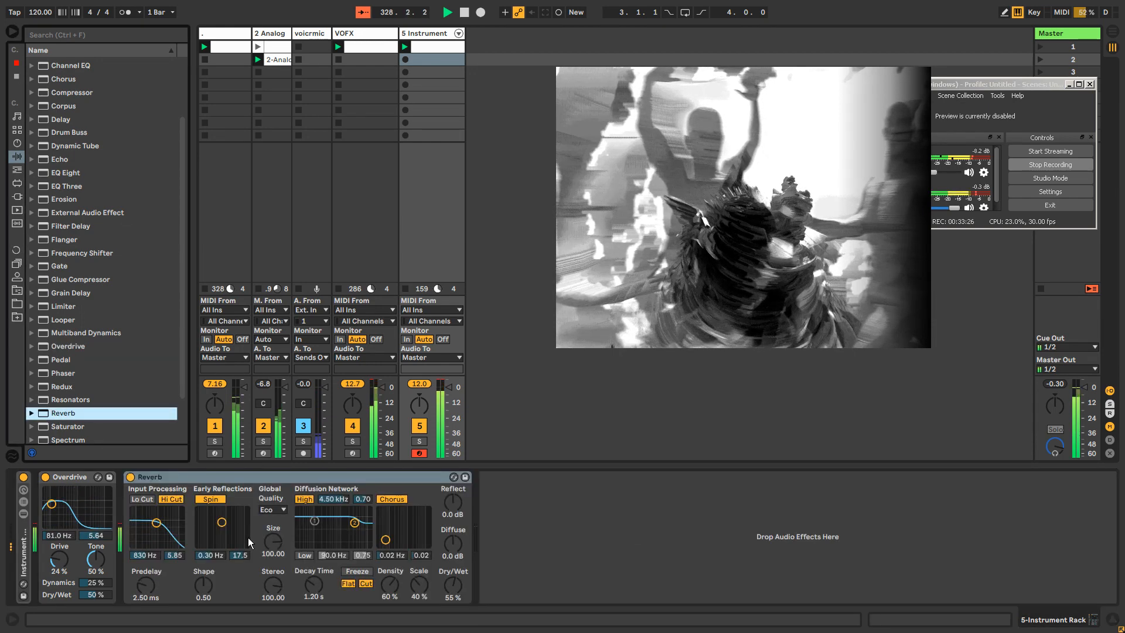
drag(463, 580, 462, 593)
drag(300, 580, 300, 595)
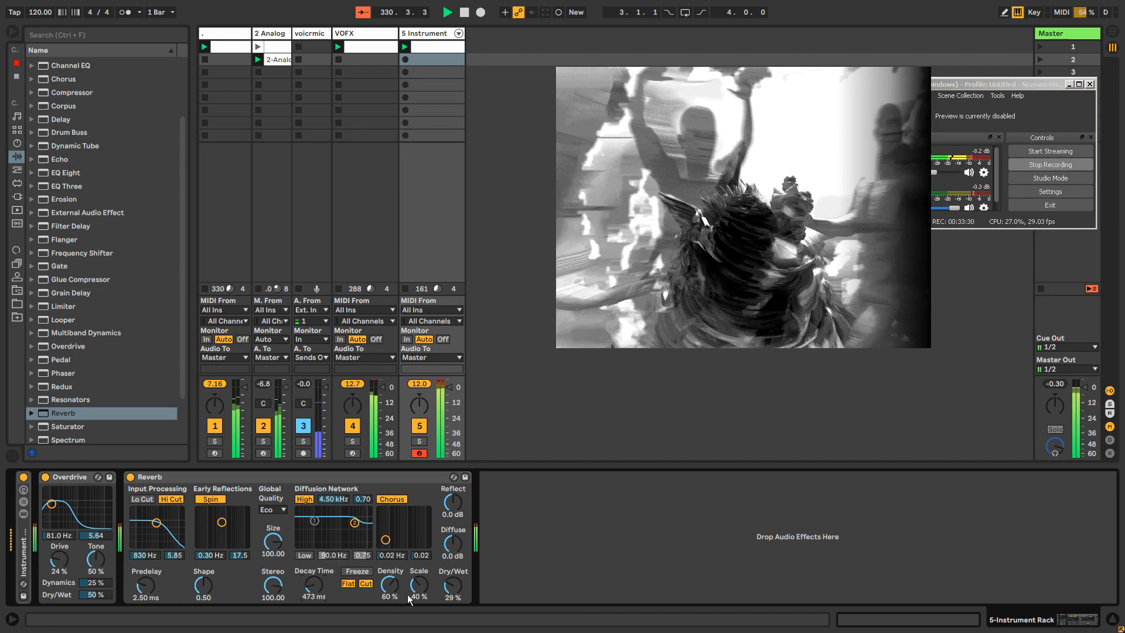
drag(457, 590, 452, 527)
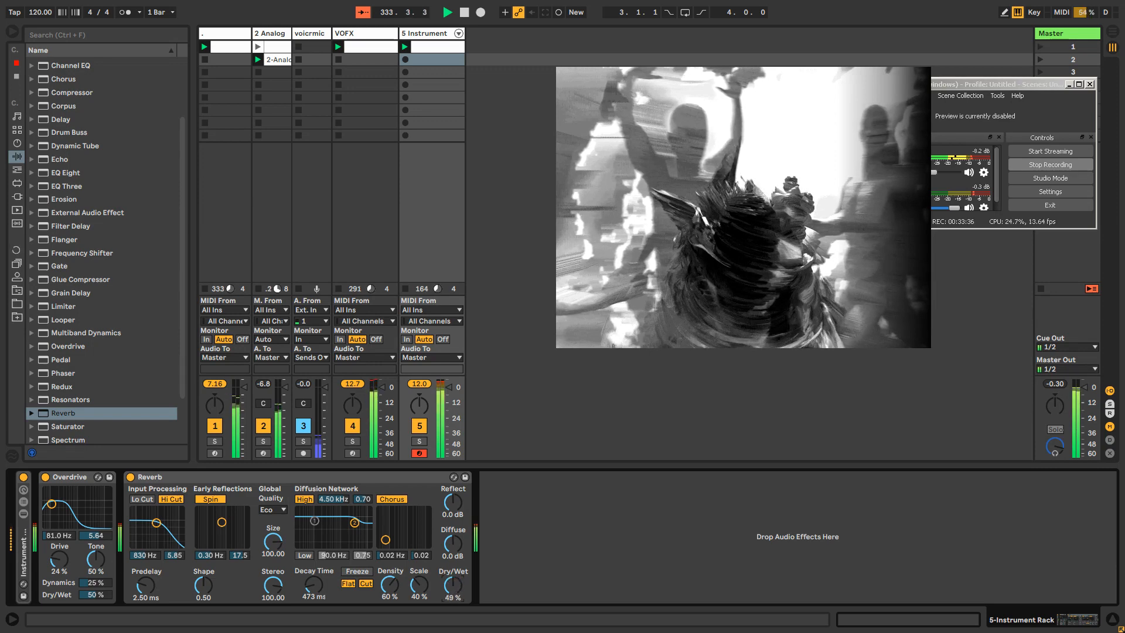
Step: Set the tempo to 104 BPM and deactivate the B-1 note at 1.1.3 in track 5's clip
drag(49, 11, 49, 21)
click(439, 48)
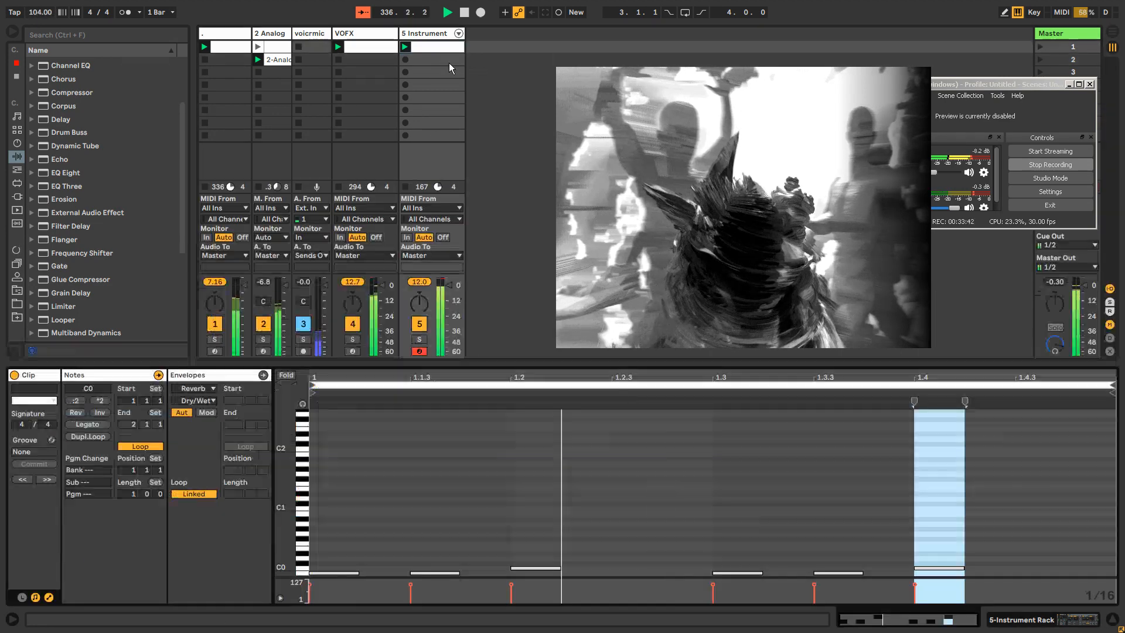
click(437, 573)
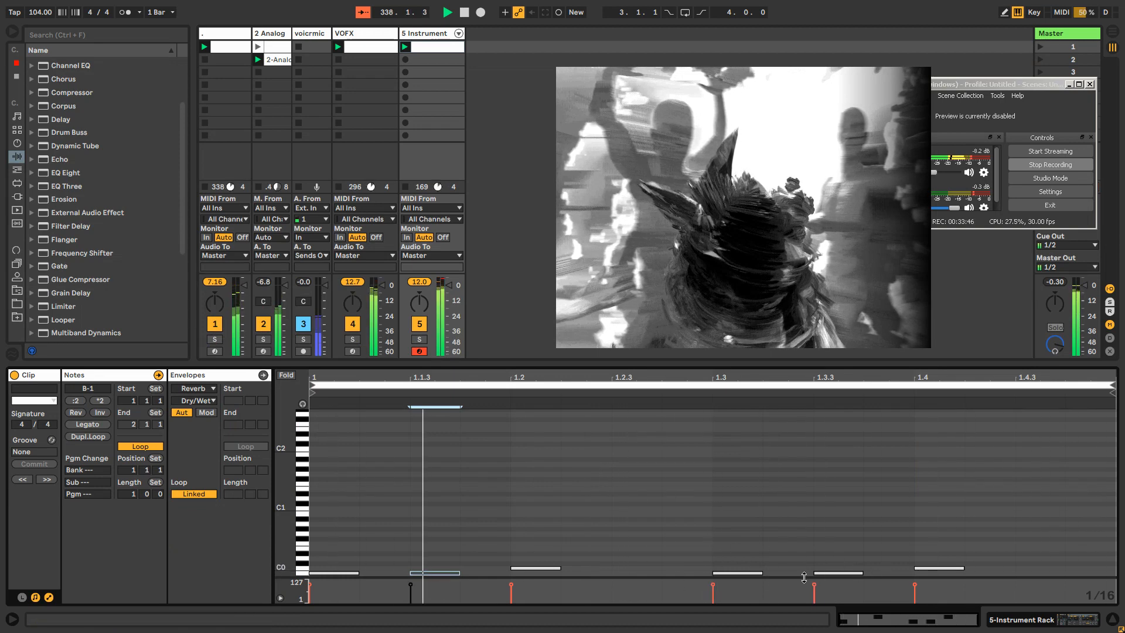
click(744, 572)
drag(739, 572, 739, 588)
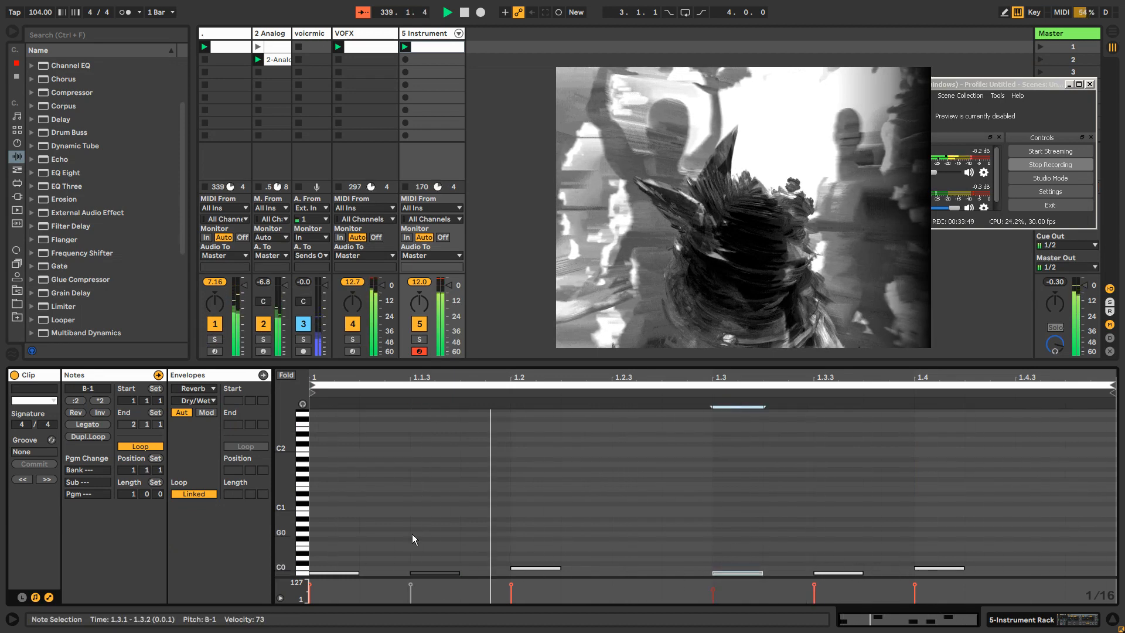
Step: Fill the bar in track 5's clip with repeated sixteenth-note D0 hits by adding one note and duplicating it
double_click(334, 557)
key(ctrl+d)
key(ctrl+d)
key(ctrl+d)
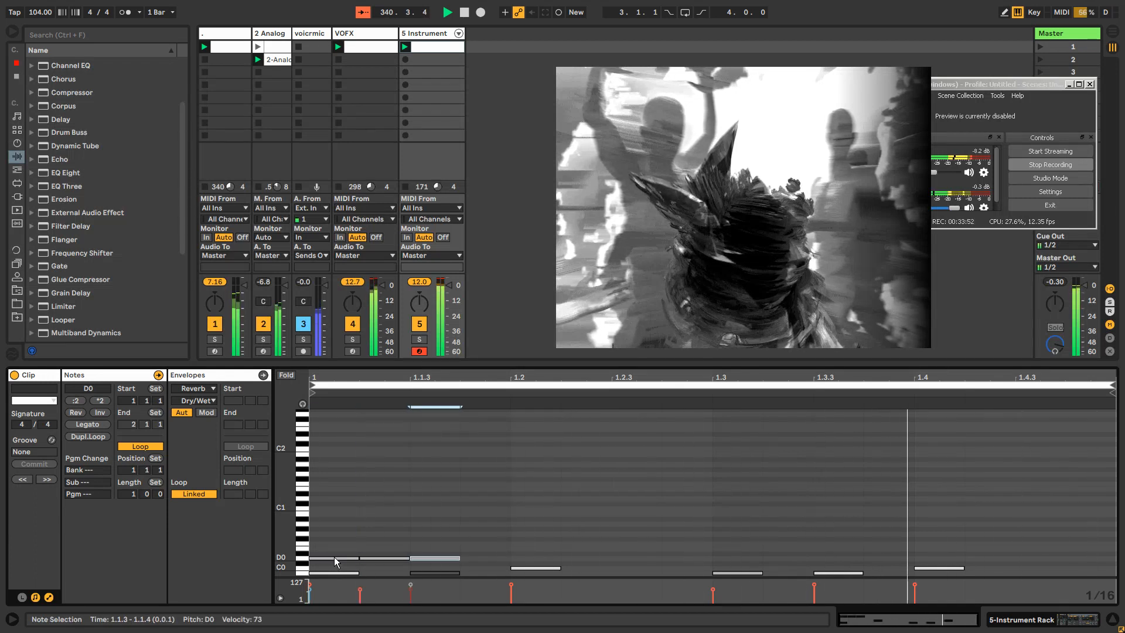
drag(526, 547, 337, 558)
key(ctrl+d)
drag(651, 549, 358, 558)
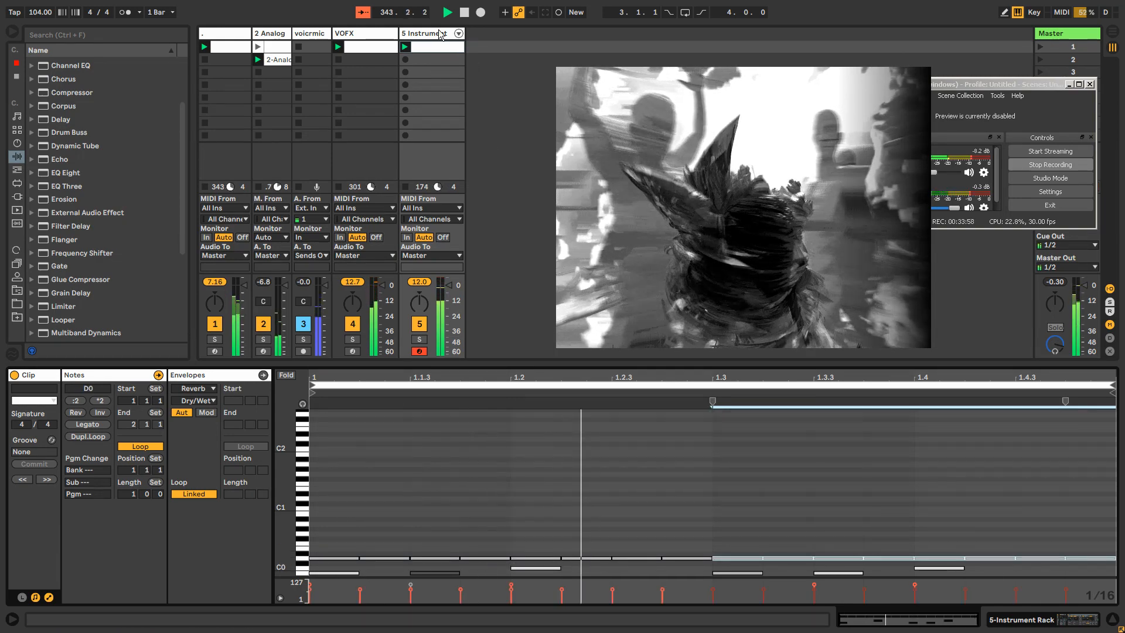
Step: Set track 5's Overdrive filter to 122 Hz with a bandwidth of 7.05
key(shift+Tab)
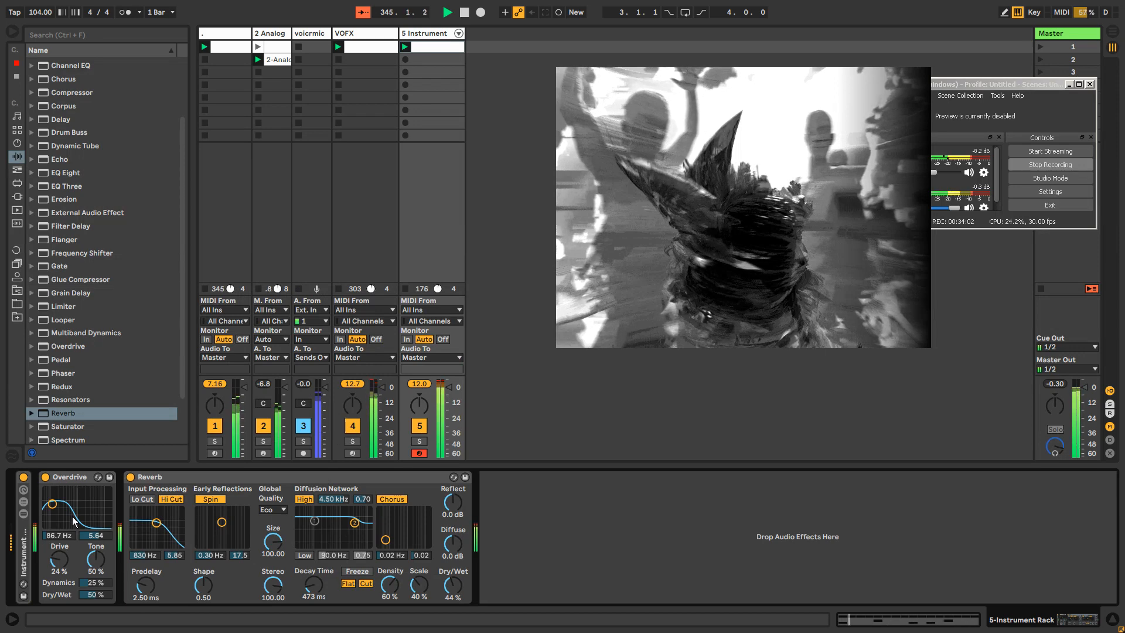
mouse_move(54, 509)
mouse_down()
mouse_move(67, 478)
mouse_move(56, 502)
mouse_up()
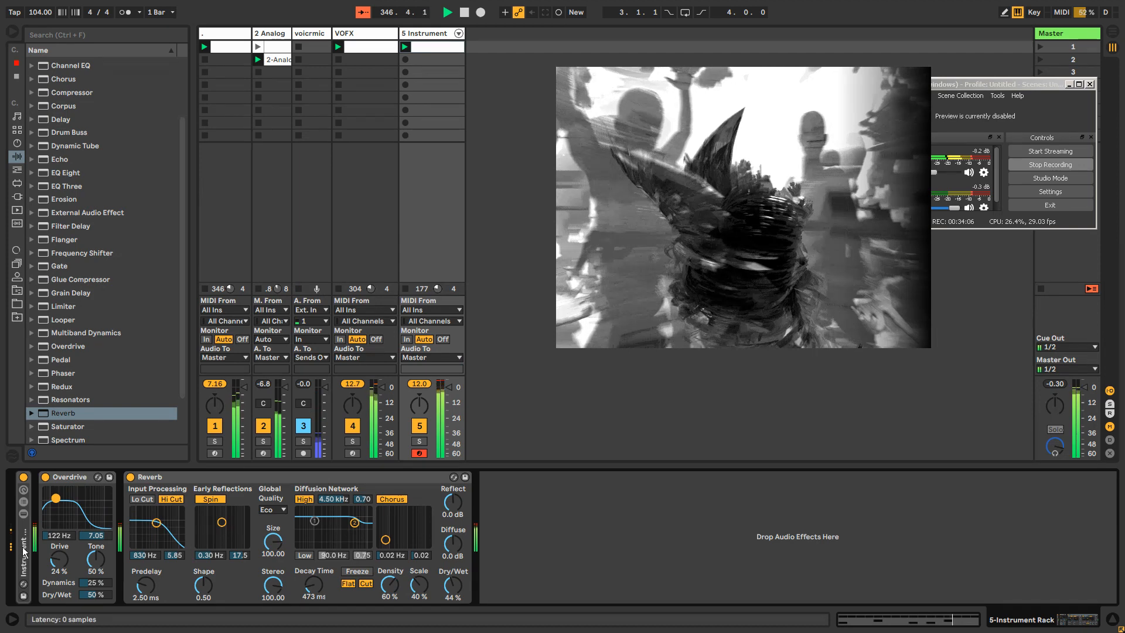
Step: Duplicate the snare chain in track 5's Instrument Rack and set the copy's key zone to D0 only
double_click(25, 544)
click(123, 525)
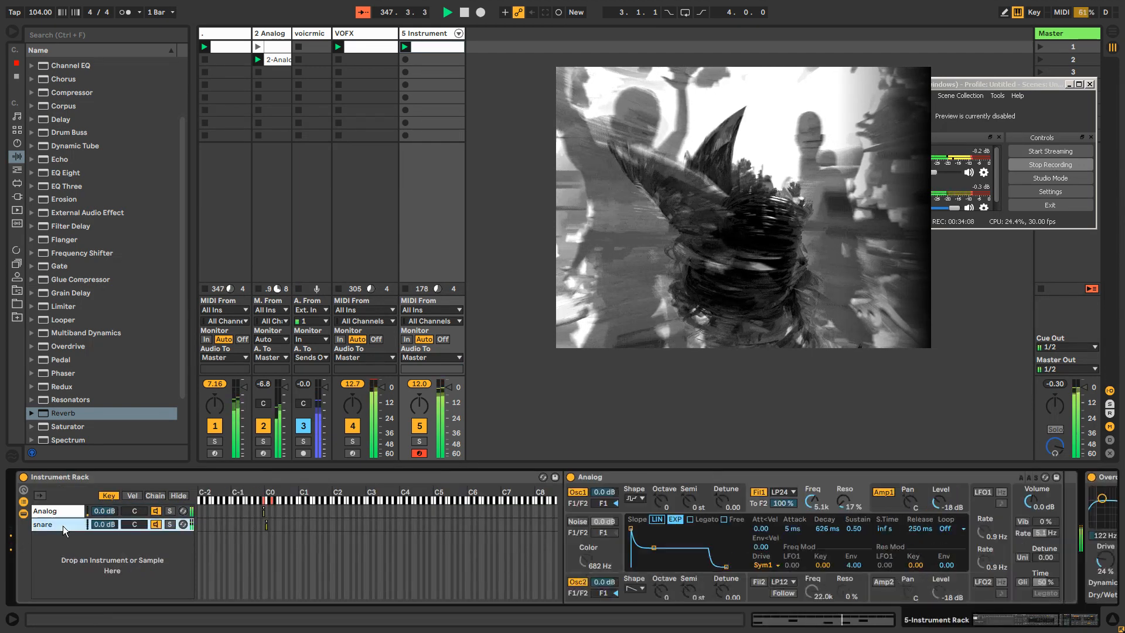
key(ctrl+d)
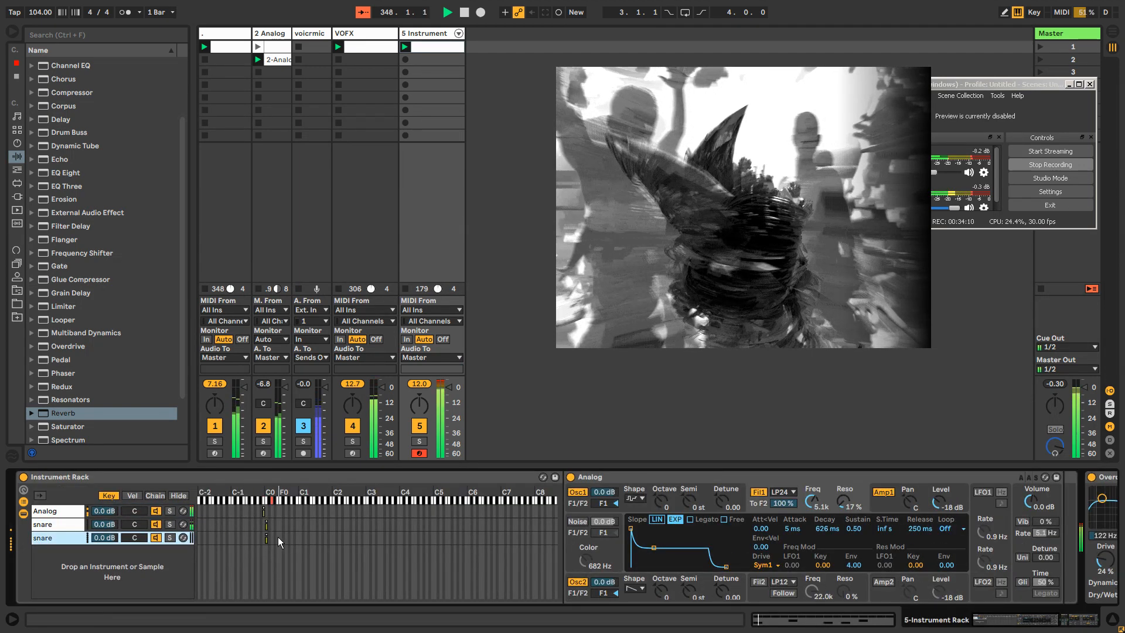
drag(266, 539, 270, 539)
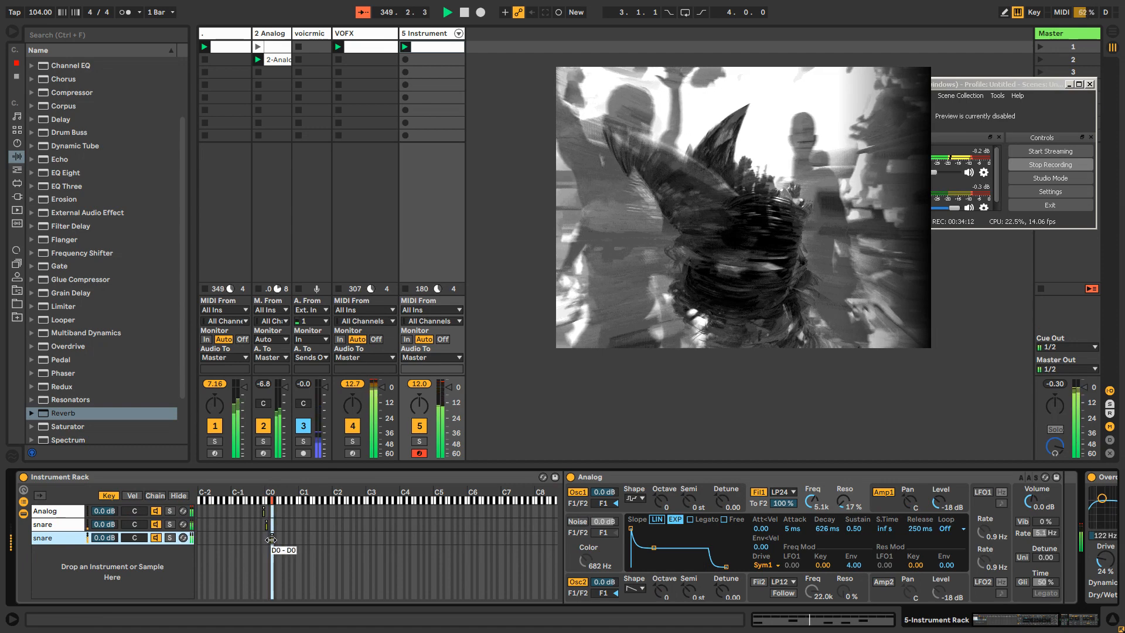
Step: Set the duplicated snare's Amp1 envelope to 70 ms decay and 0.00 sustain, and Filter 1 to 974 Hz with 85 % resonance
click(893, 508)
drag(654, 551, 648, 567)
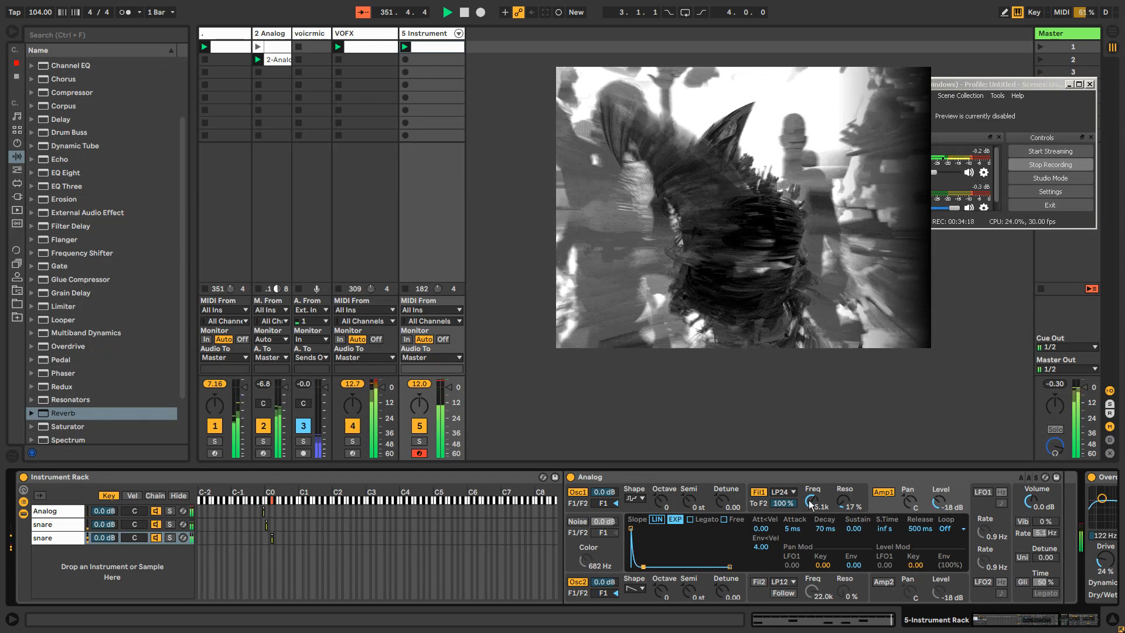
drag(812, 501, 839, 442)
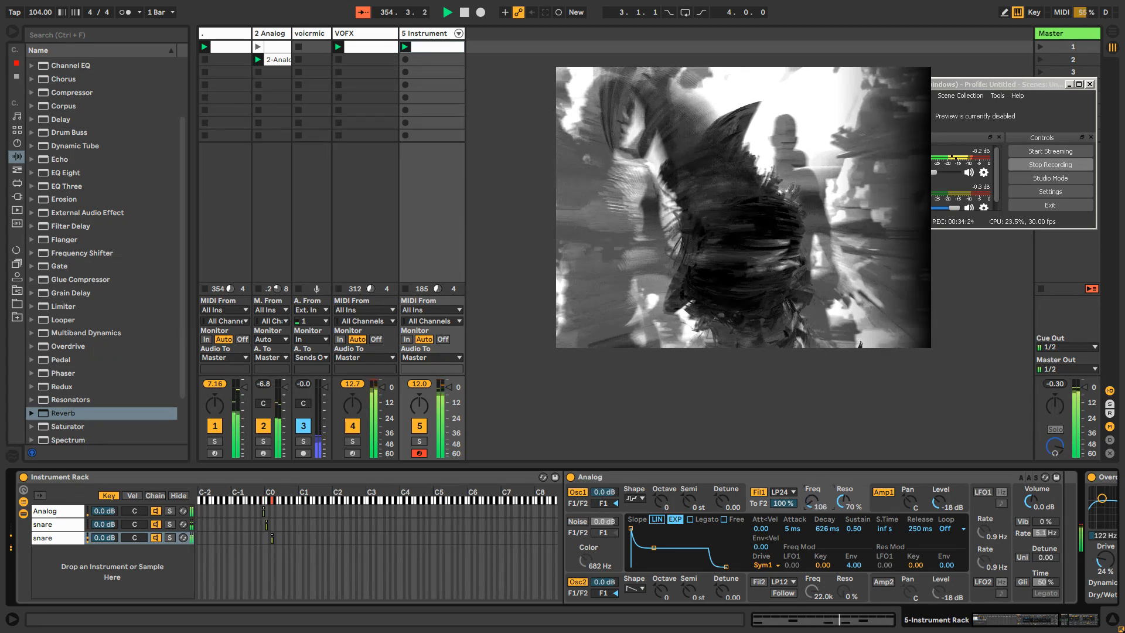
drag(812, 501, 841, 495)
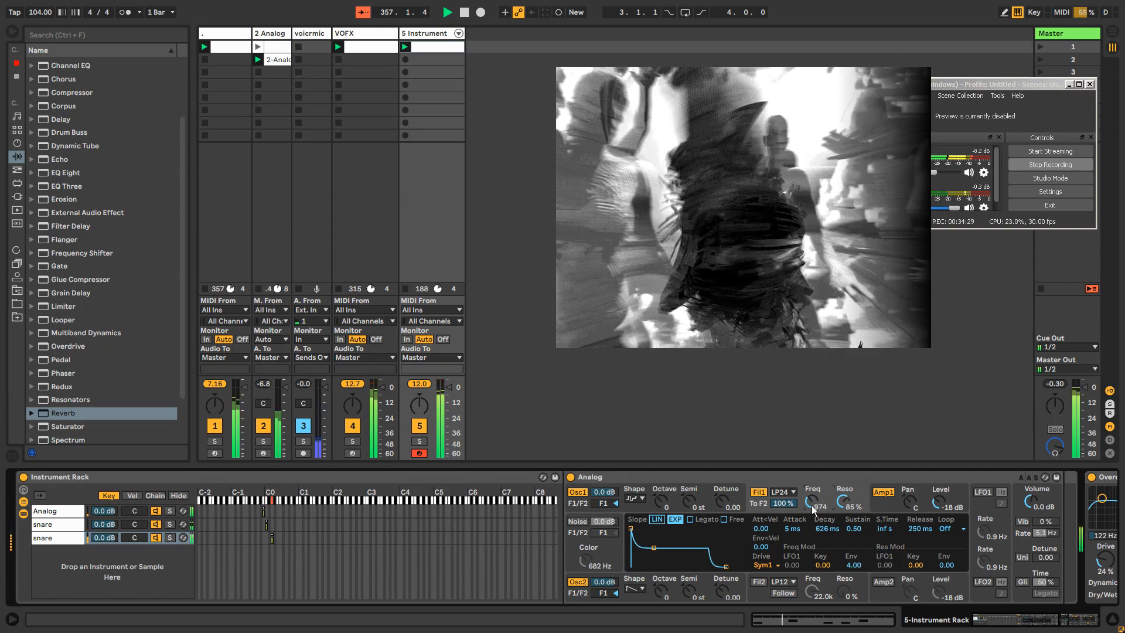
Step: Collapse the Reverb device on track 5 and return to the Instrument Rack's chains
drag(1005, 619, 1038, 619)
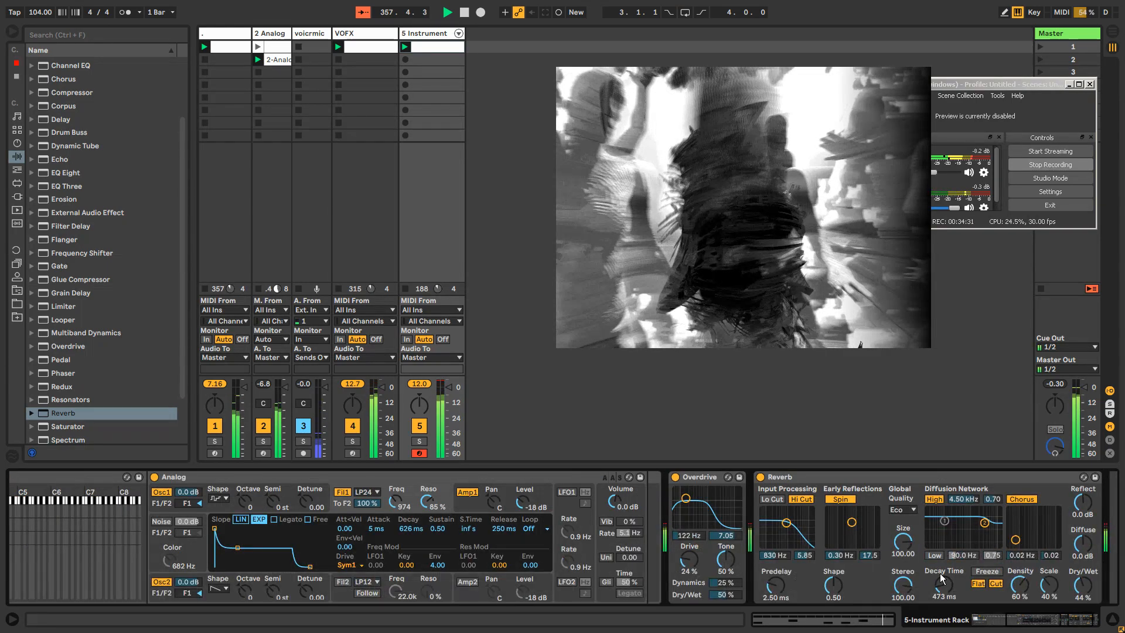
drag(942, 583, 942, 583)
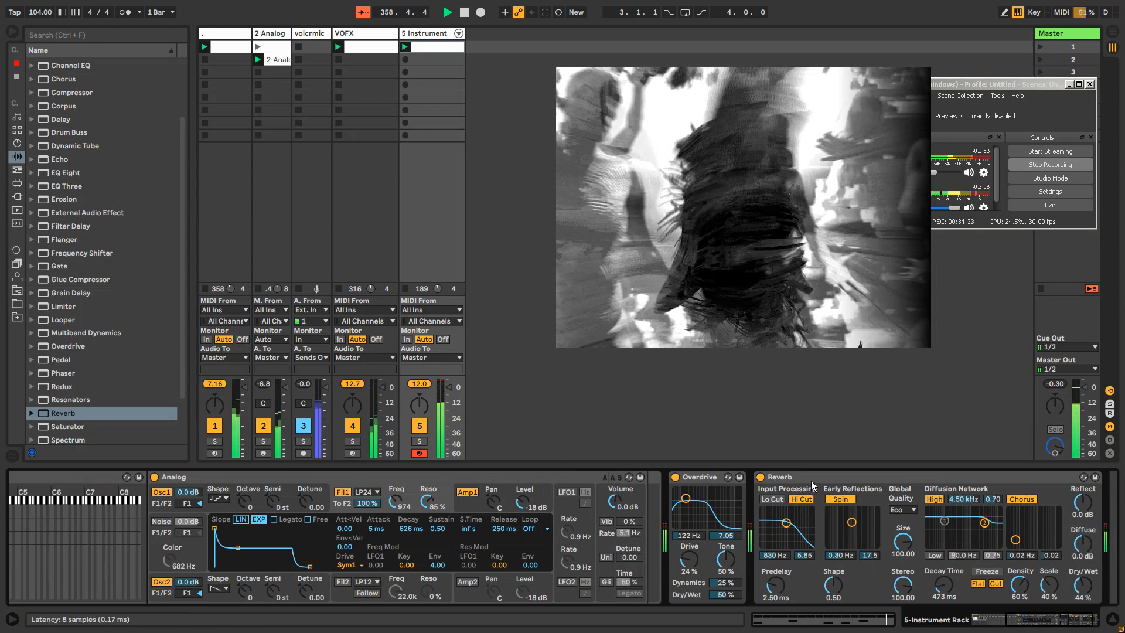
double_click(770, 478)
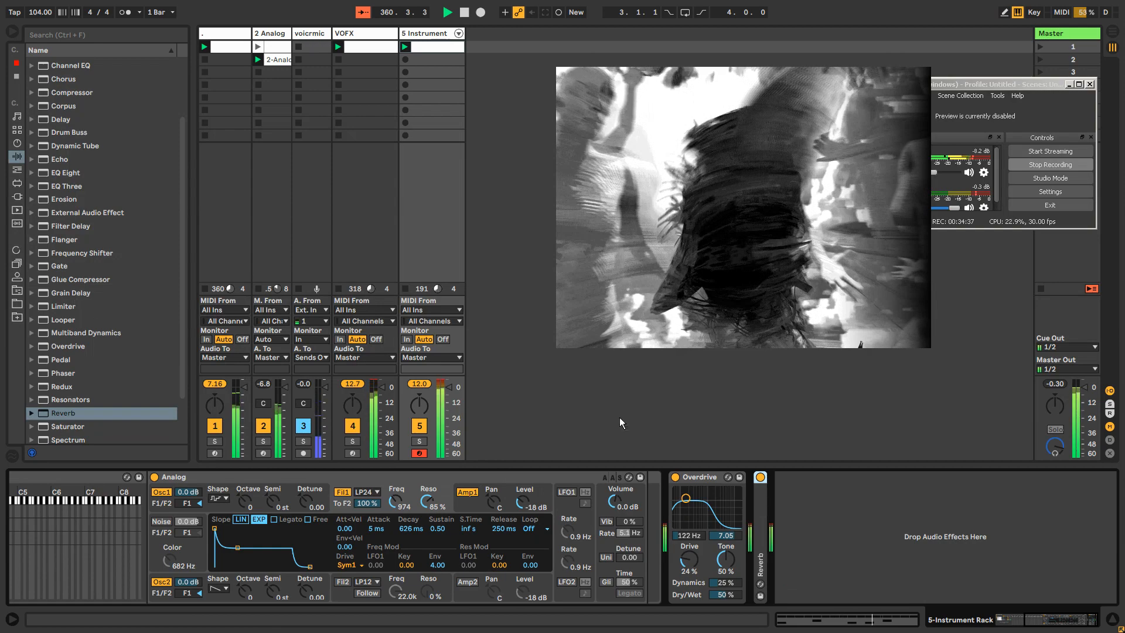
drag(1081, 619, 934, 625)
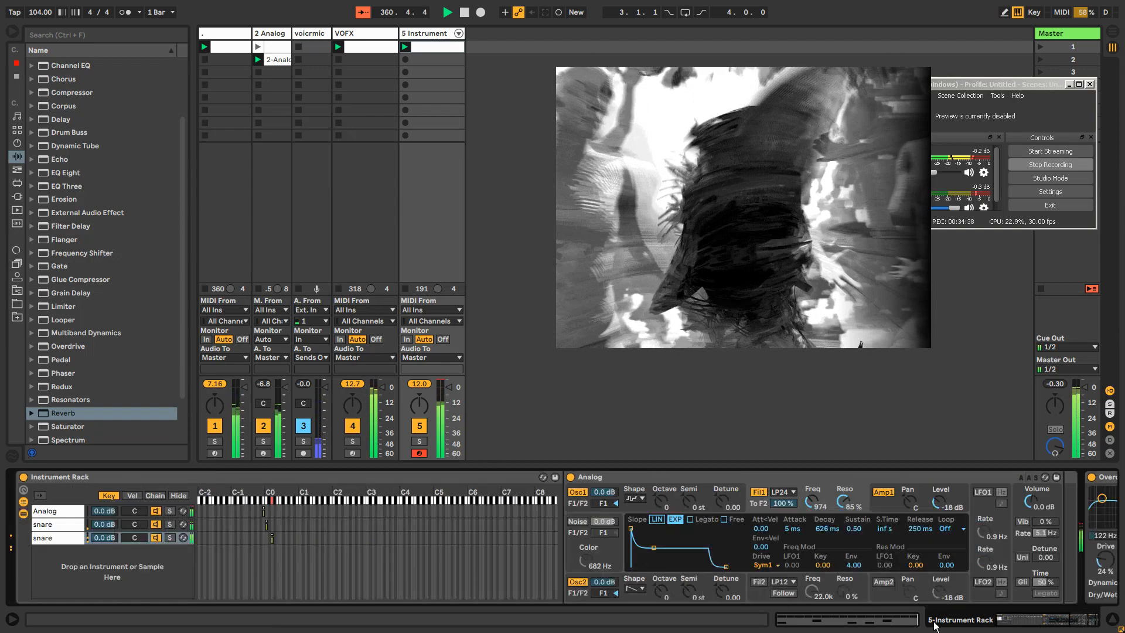
Step: Create an empty MIDI Effect Rack before the D0 snare's Analog by grouping a Pitch effect and deleting the Pitch
click(18, 170)
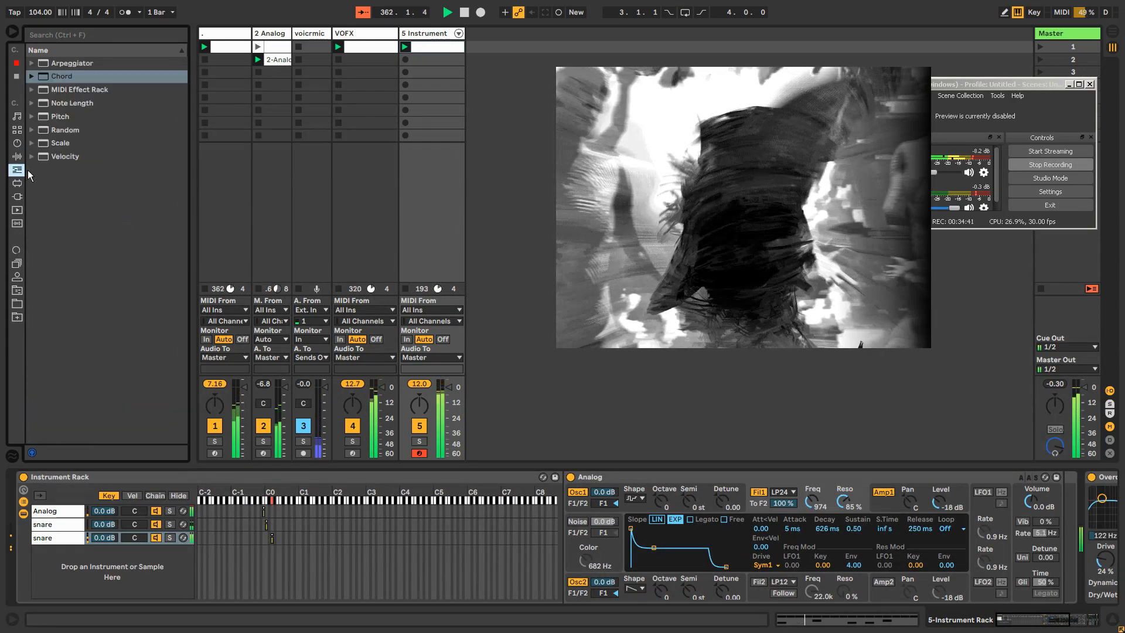
click(43, 92)
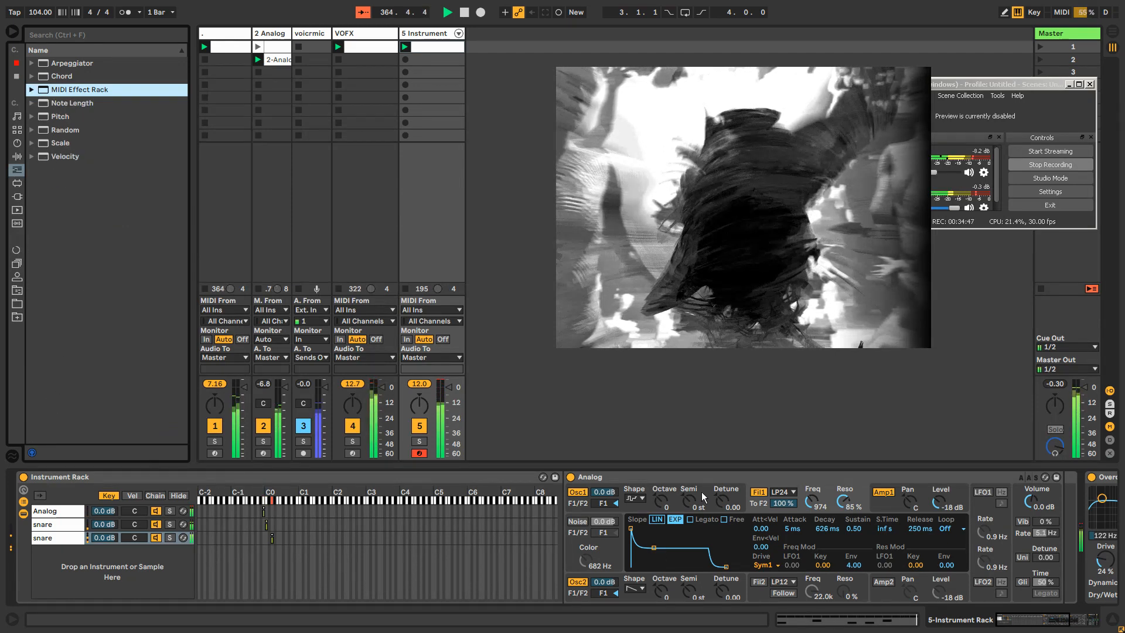
drag(60, 116, 592, 485)
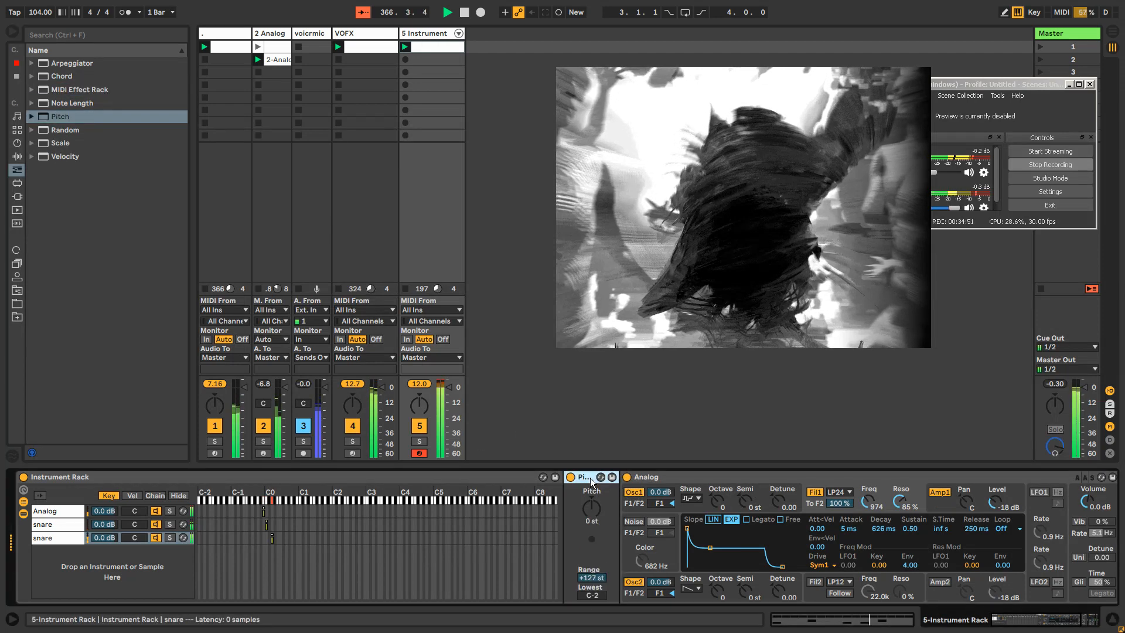
right_click(591, 481)
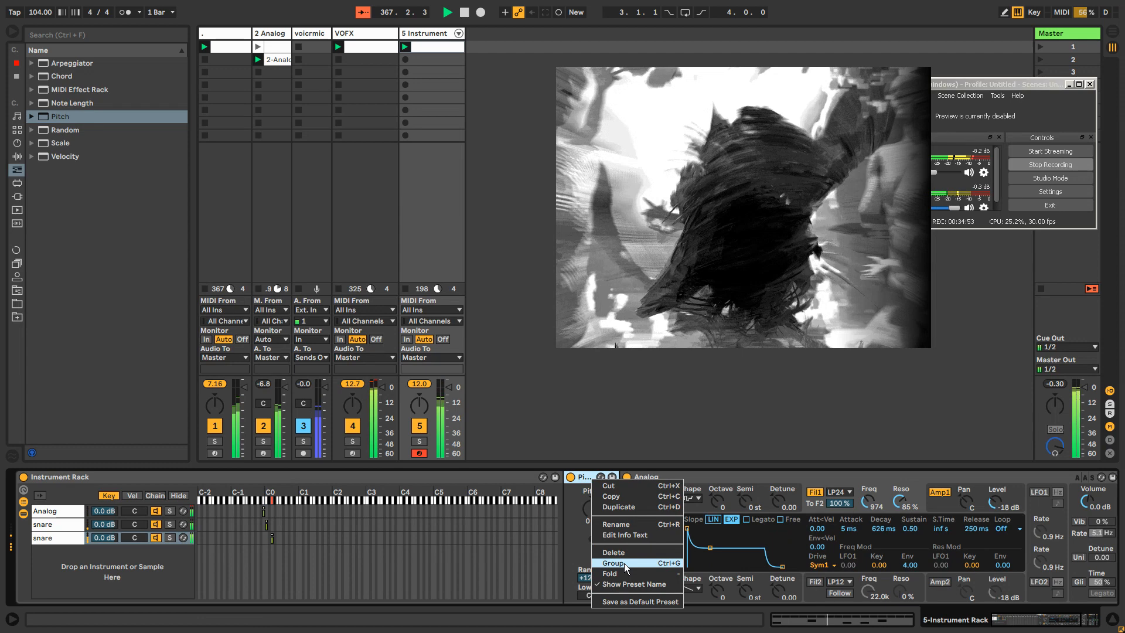
click(624, 562)
right_click(606, 475)
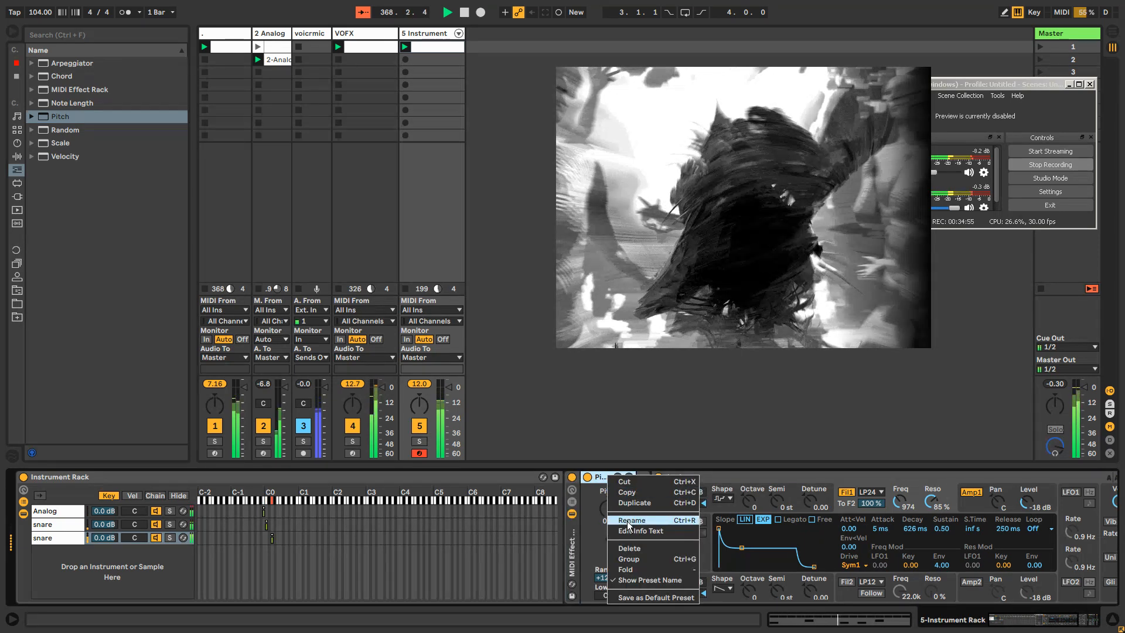
click(642, 551)
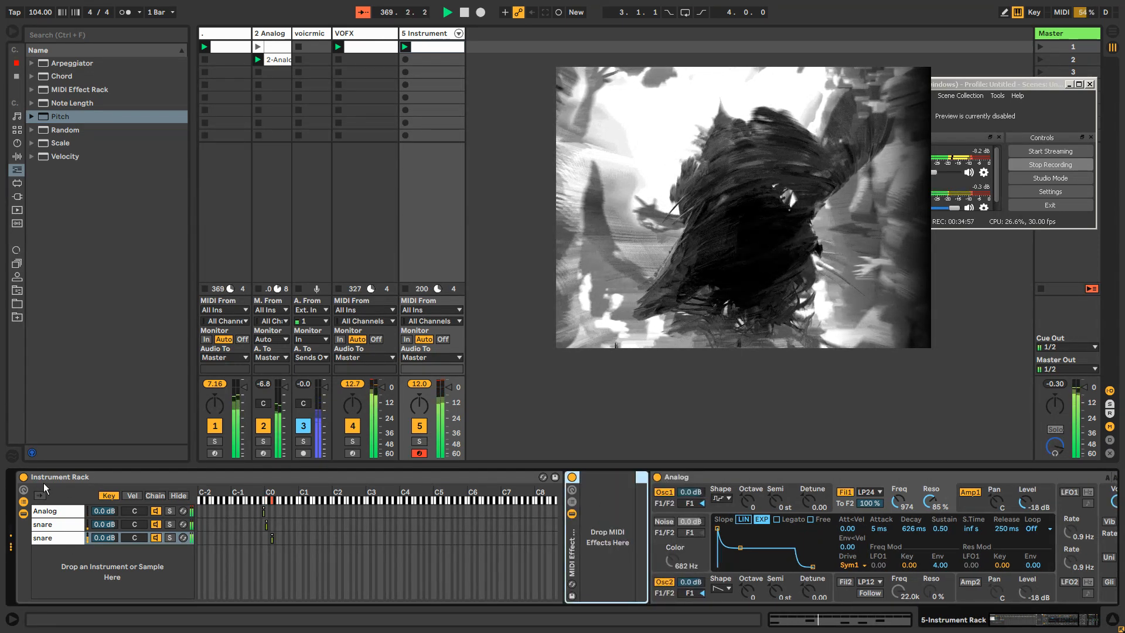
Step: Show both racks' macro controls and map the MIDI Effect Rack's chain activator to its Macro 1
click(24, 489)
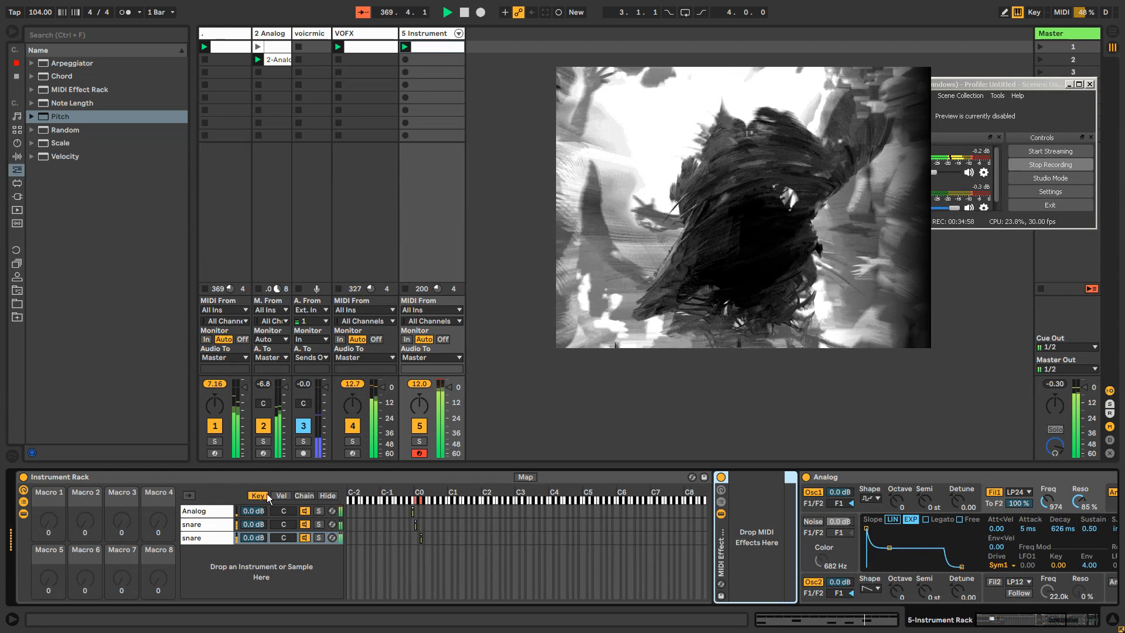
click(720, 490)
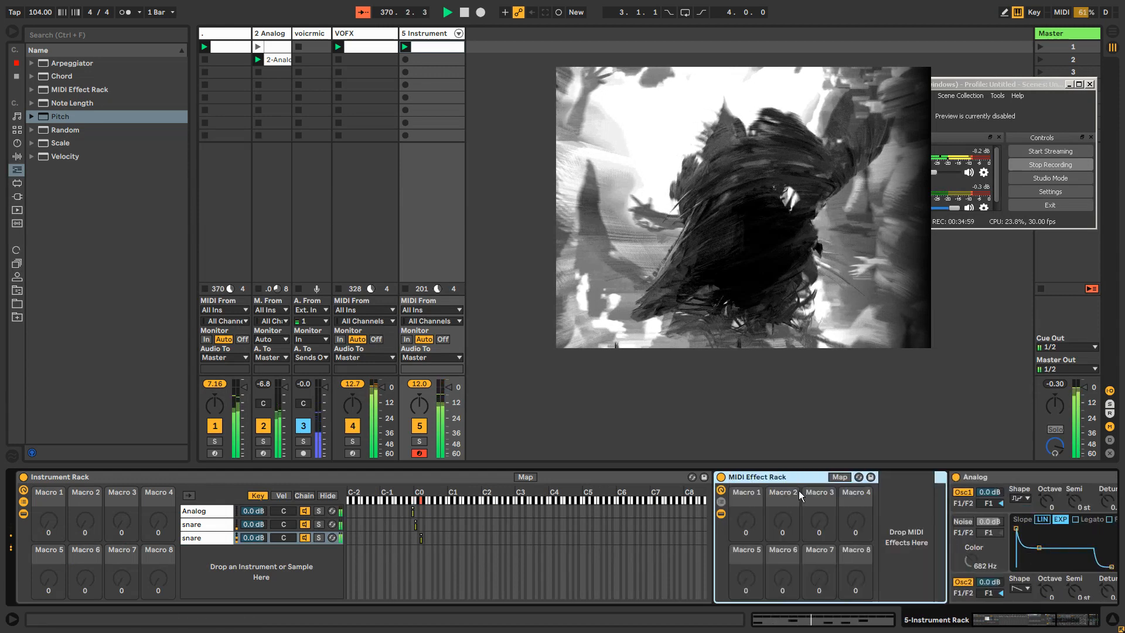
click(721, 501)
click(834, 479)
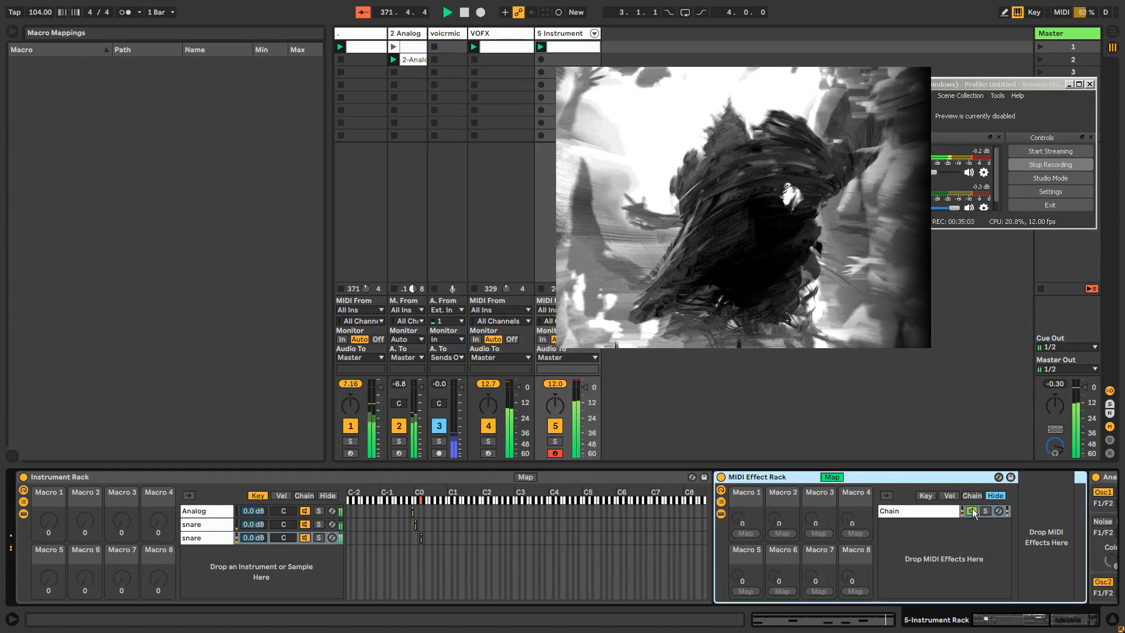
click(973, 510)
click(745, 532)
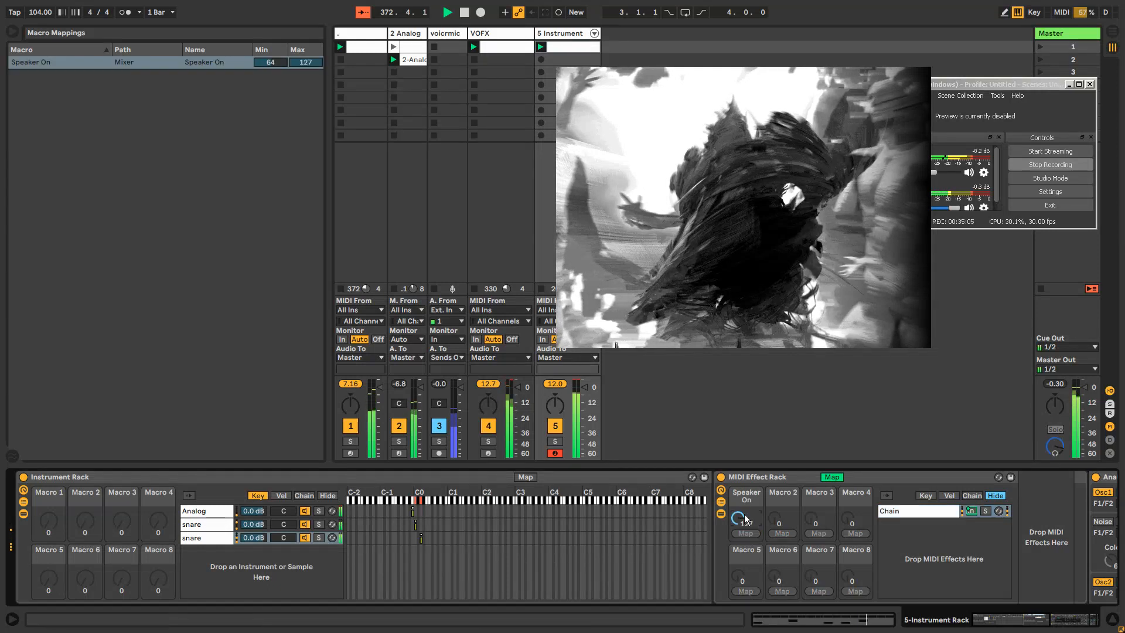
click(832, 477)
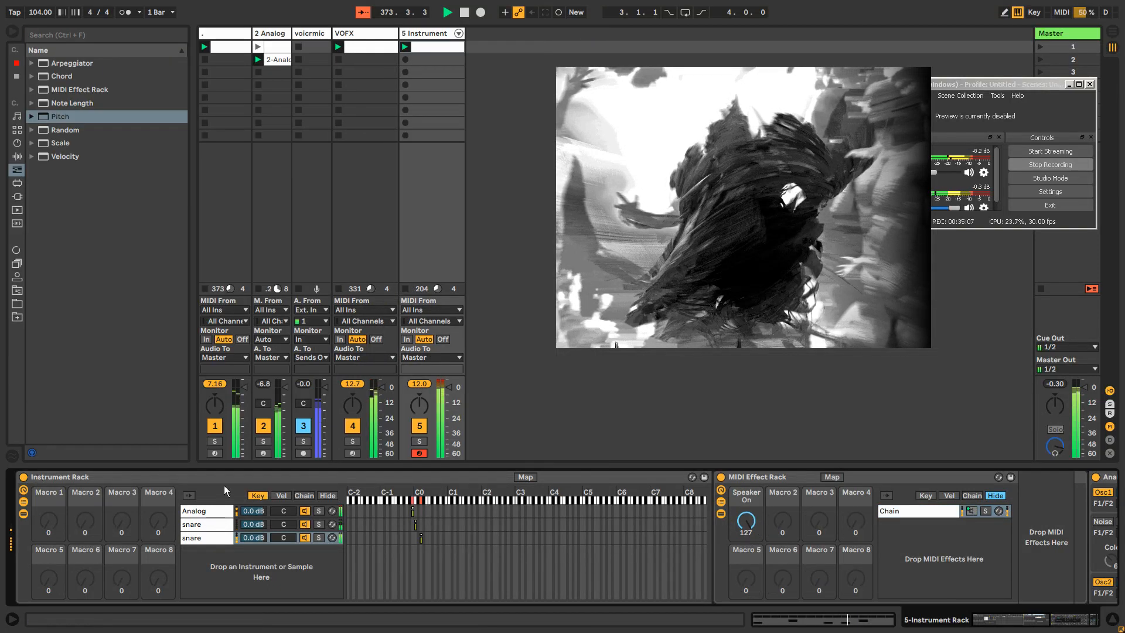
Step: Map the MIDI Effect Rack's Speaker On macro to the Instrument Rack's Macro 2 at 0, and set Macro 1 to 4
click(525, 477)
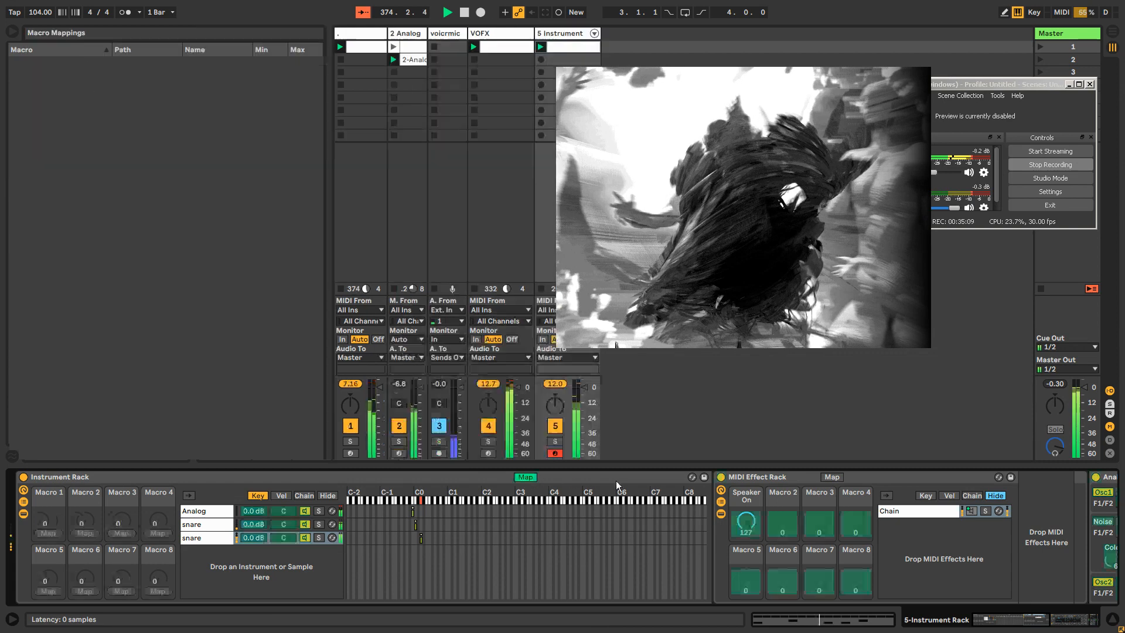
click(85, 532)
click(745, 521)
drag(76, 518, 76, 562)
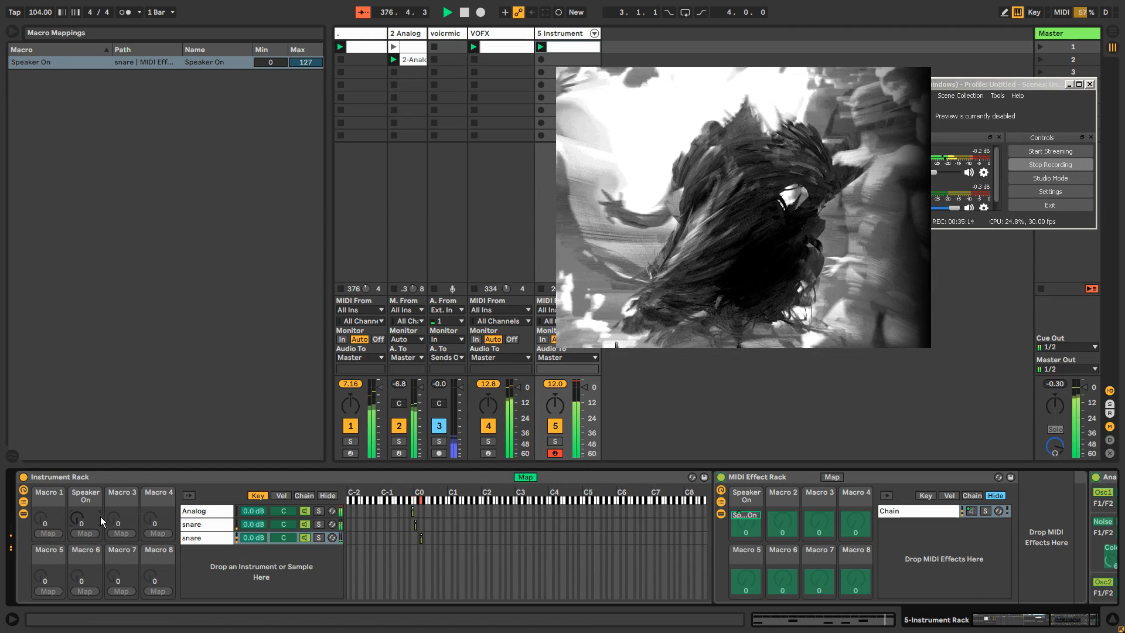
drag(41, 518, 41, 514)
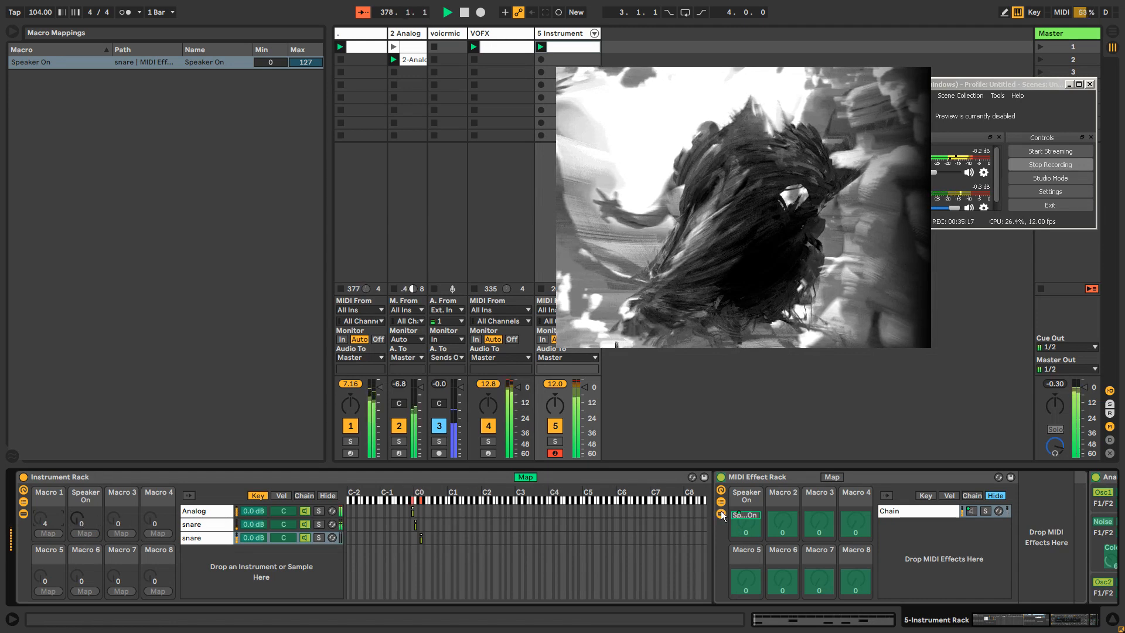
Step: Copy the MIDI Effect Rack and paste it before the Analog in the original snare chain
right_click(747, 476)
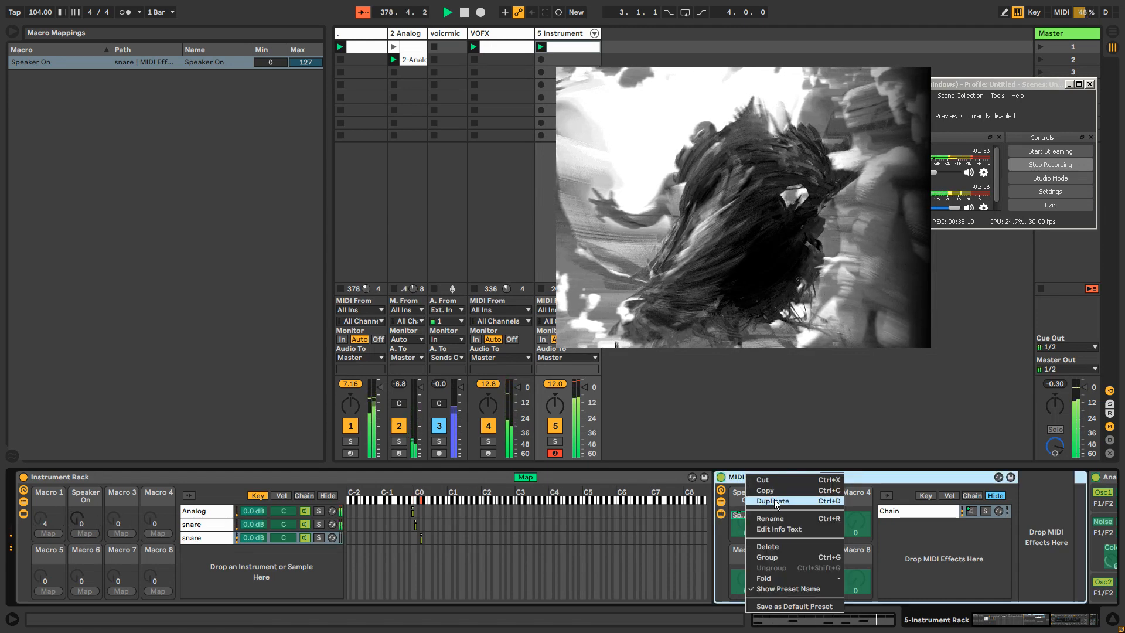
click(765, 490)
click(197, 524)
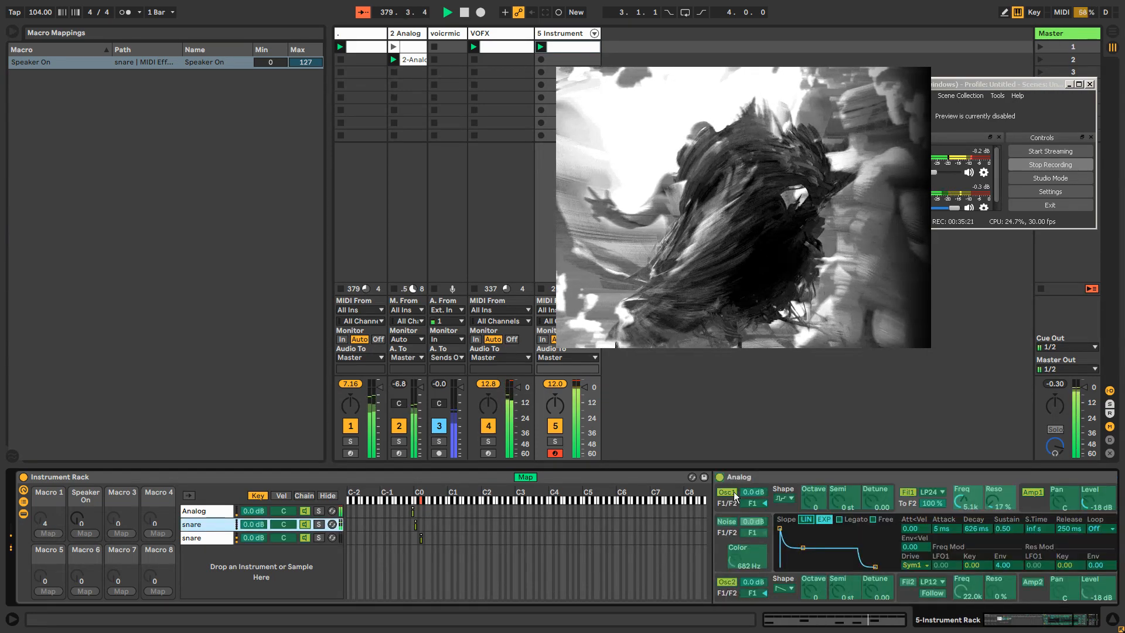
click(747, 473)
click(524, 476)
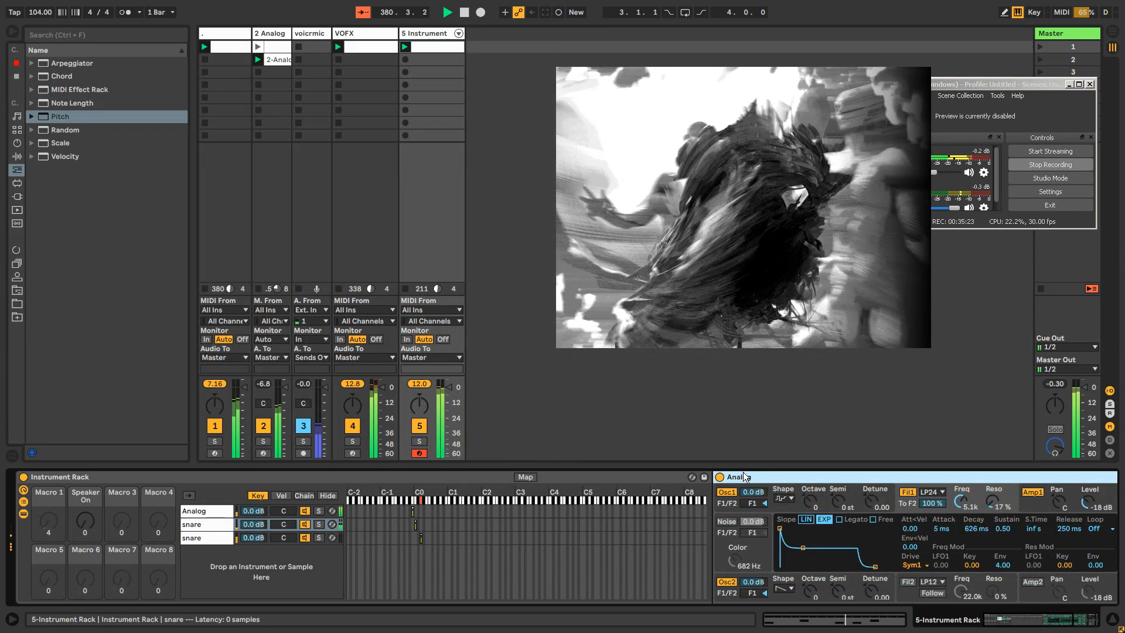
right_click(745, 476)
click(779, 498)
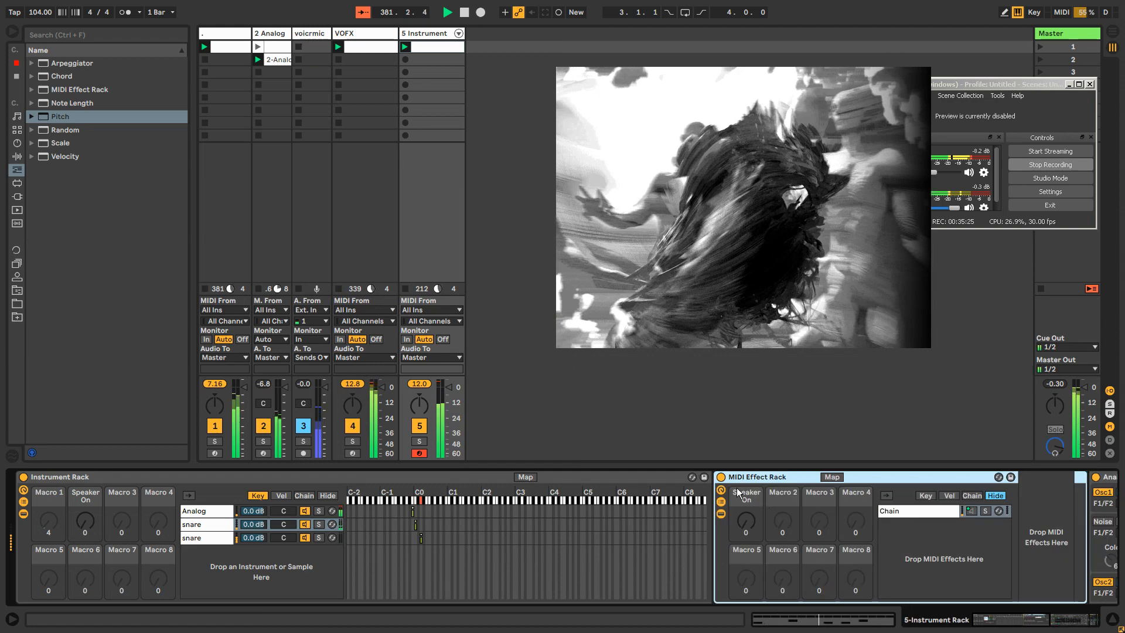
Step: Remap the D0 snare's MIDI Effect Rack to the Instrument Rack's Macro 3, and map the other snare's Speaker On at 127 to Macro 2
drag(741, 525, 742, 486)
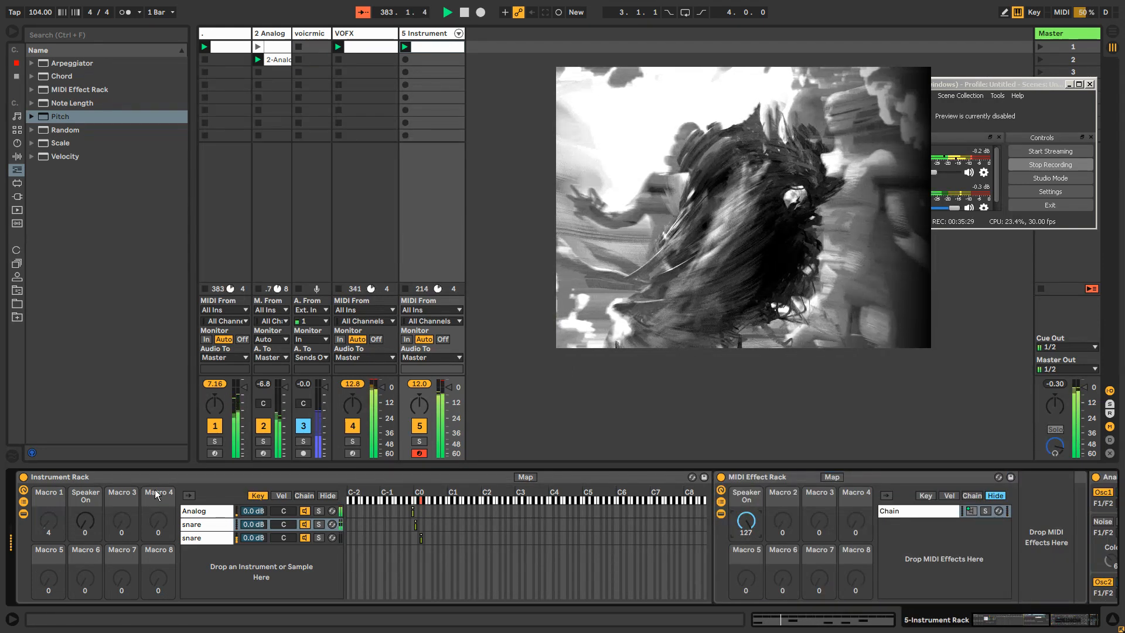
click(525, 476)
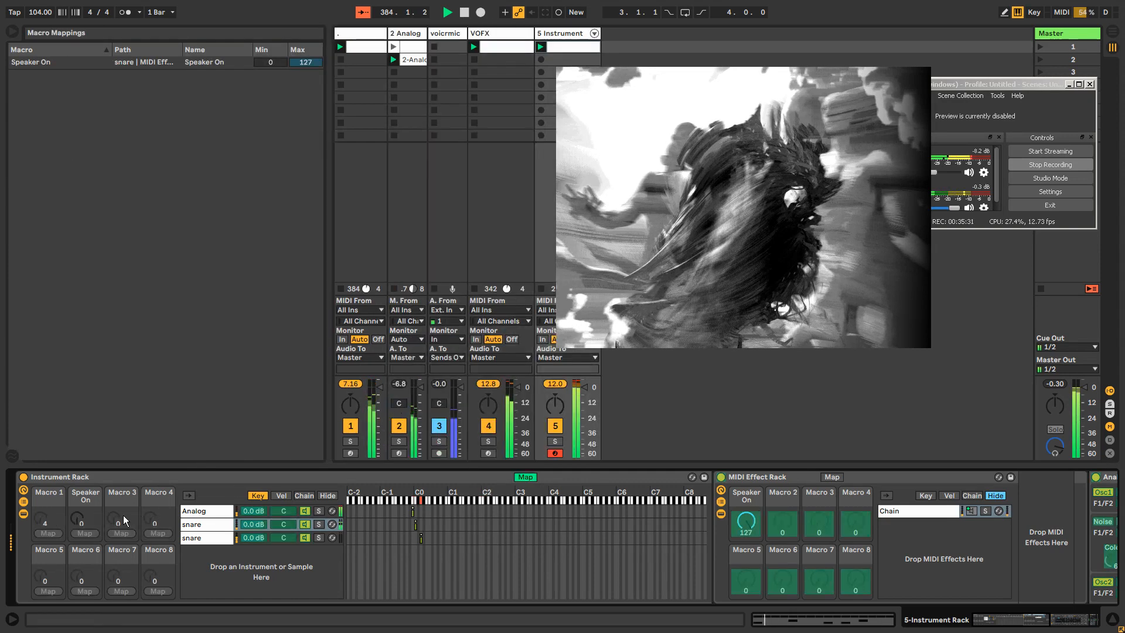
click(191, 539)
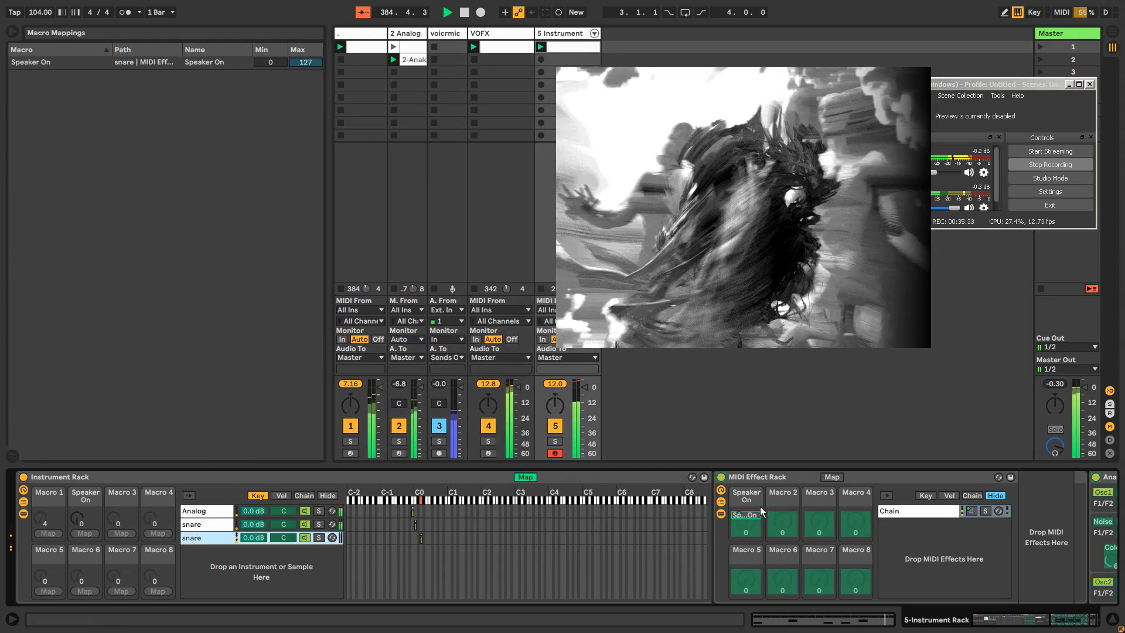
click(746, 522)
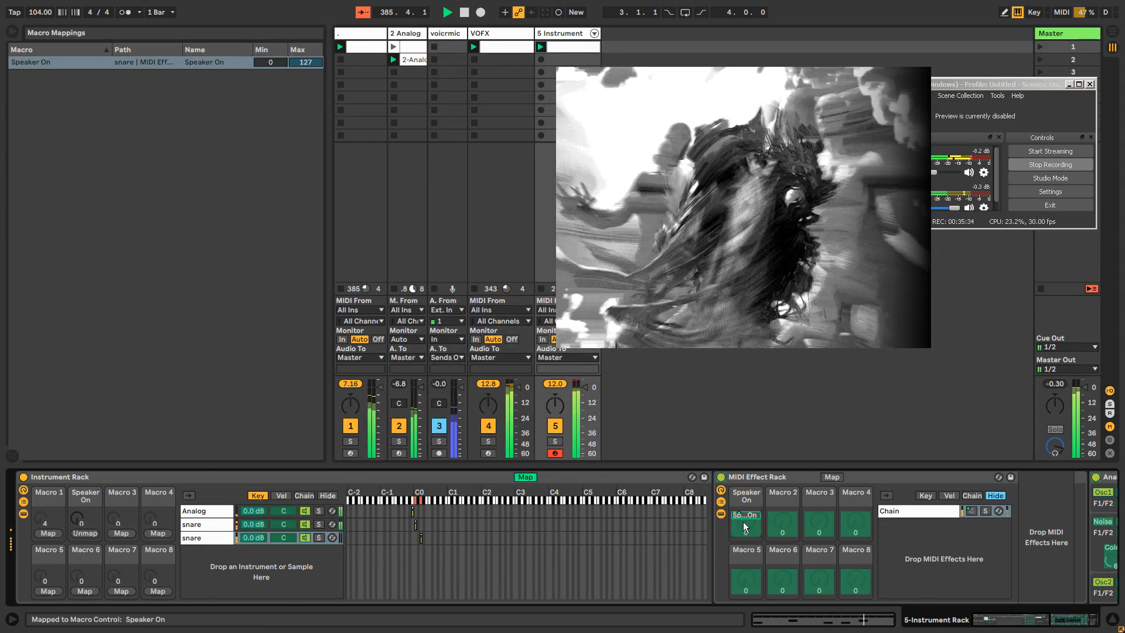
key(Delete)
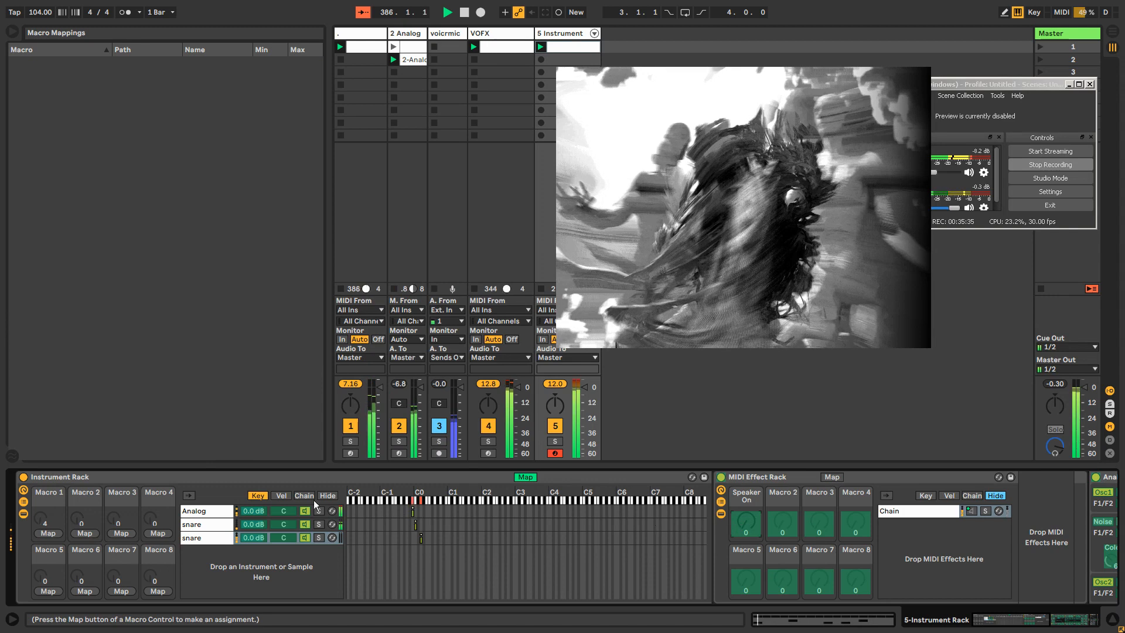
click(122, 533)
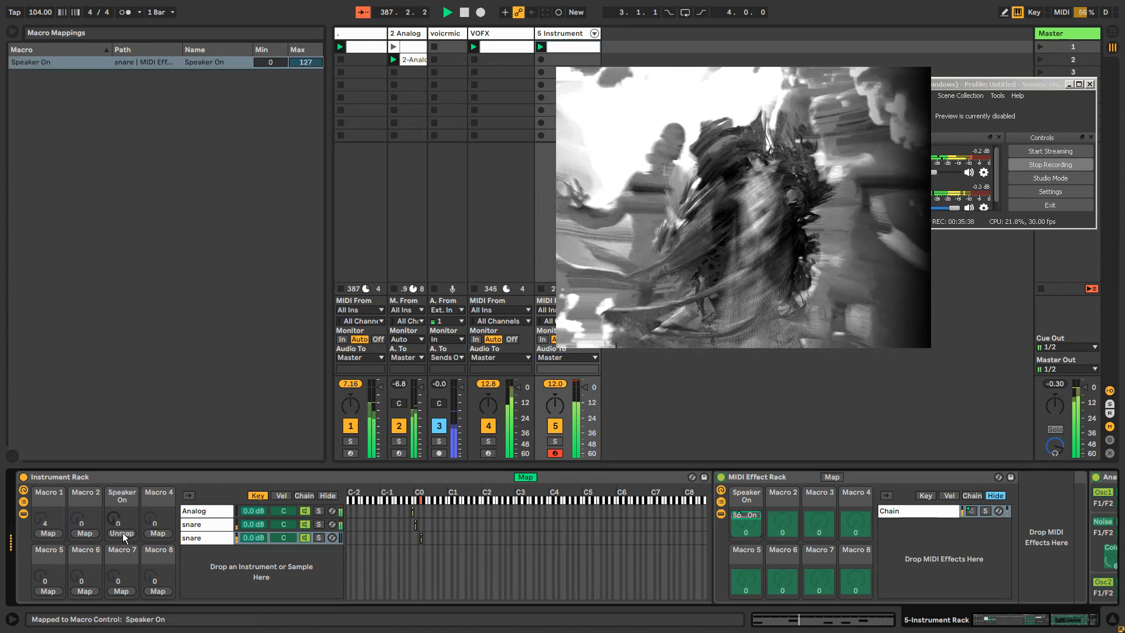
click(200, 523)
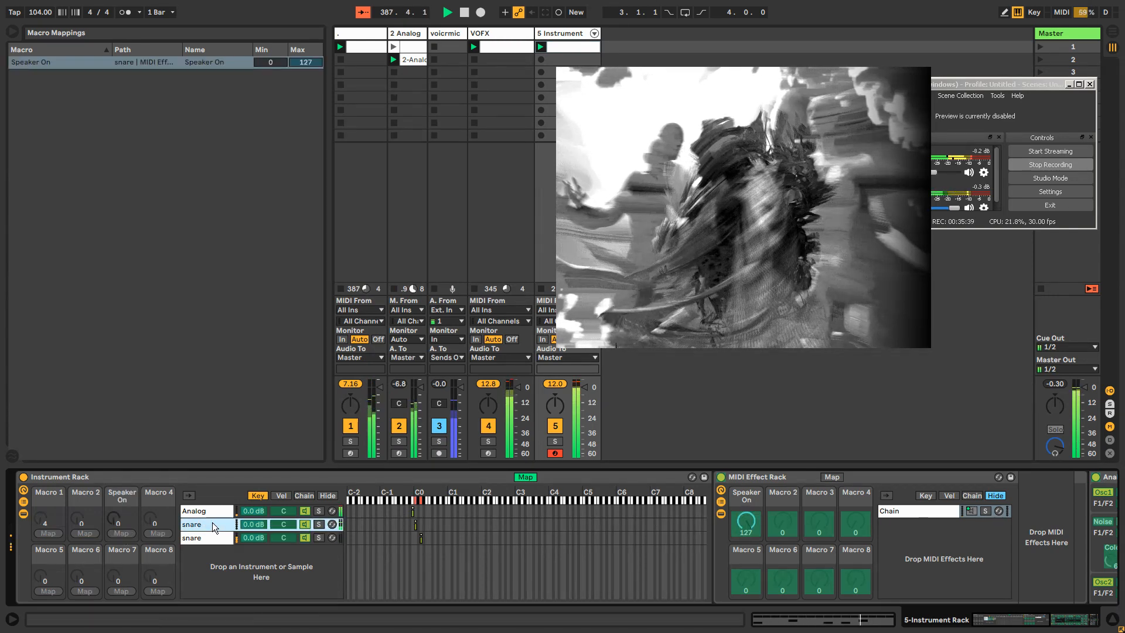
click(85, 532)
Step: Copy the snare's MIDI Effect Rack before the Chord in the Analog chain and map its Speaker On macro to Macro 1
right_click(759, 479)
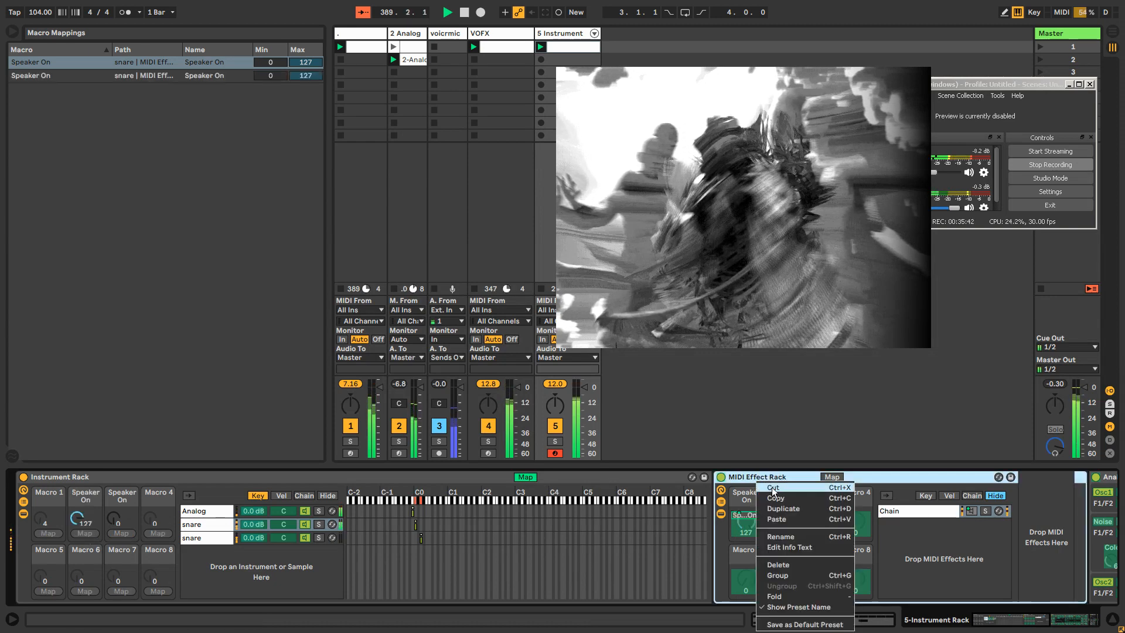
click(774, 498)
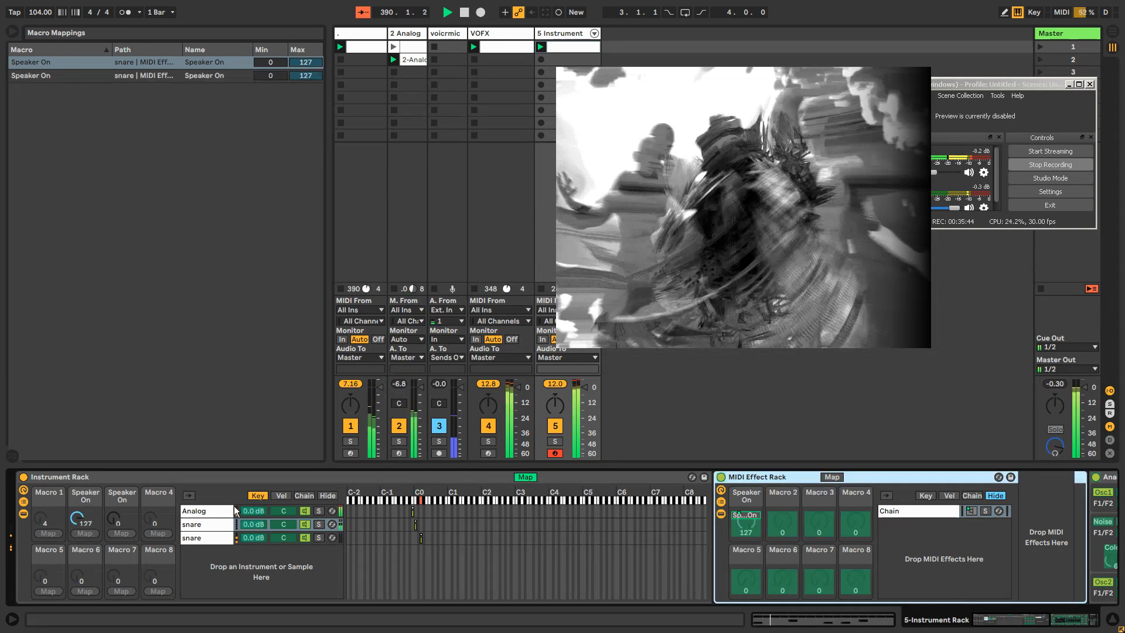
click(248, 513)
right_click(760, 475)
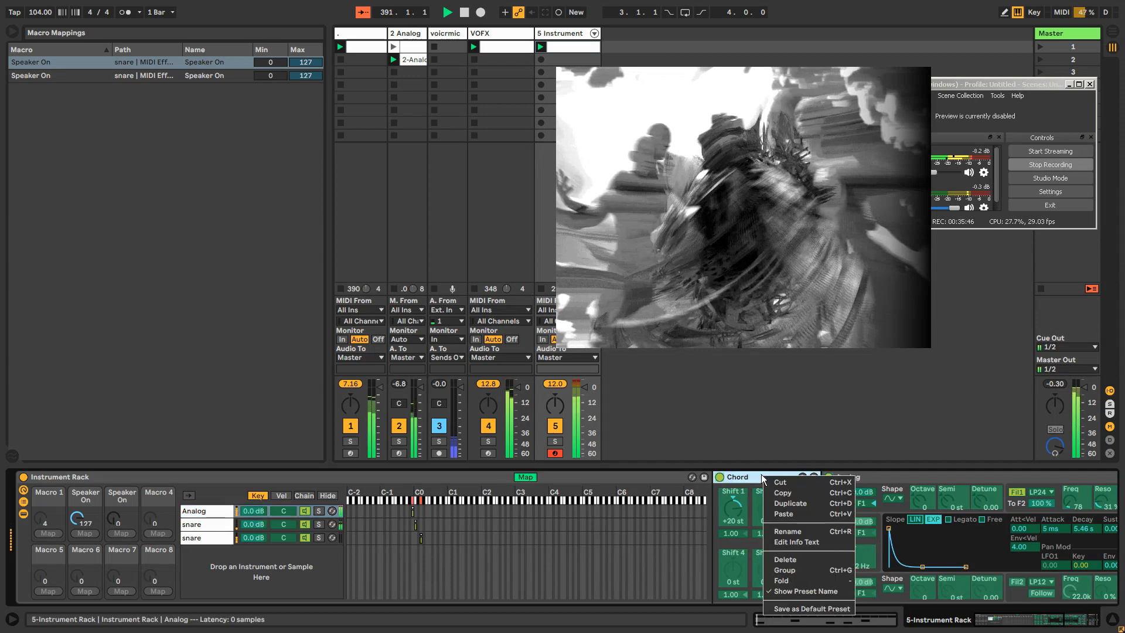
click(792, 514)
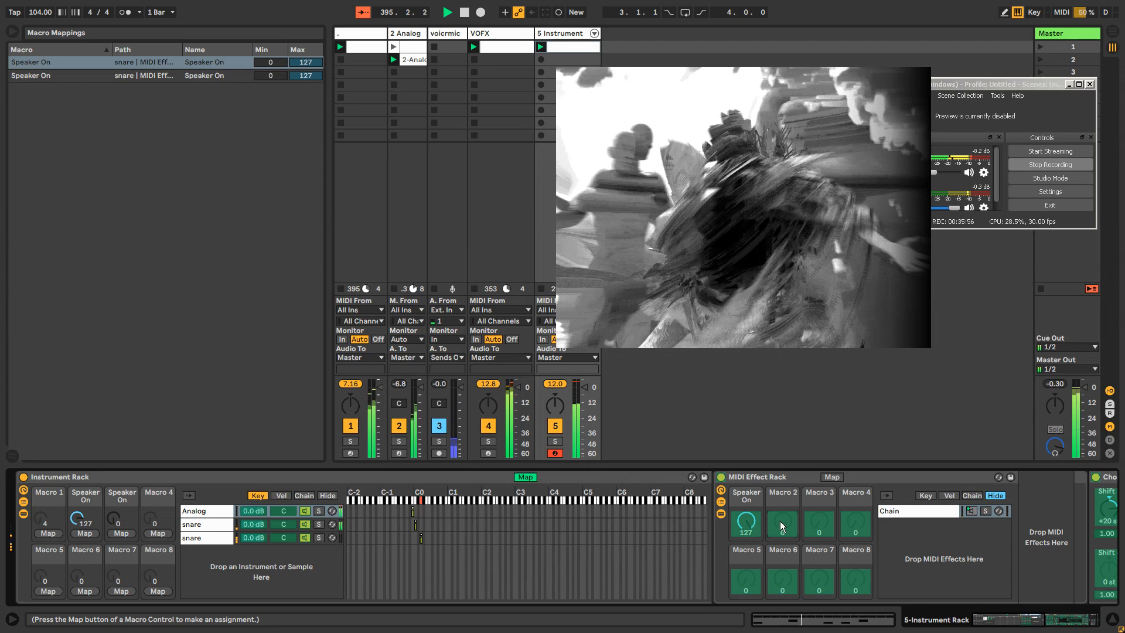
click(48, 533)
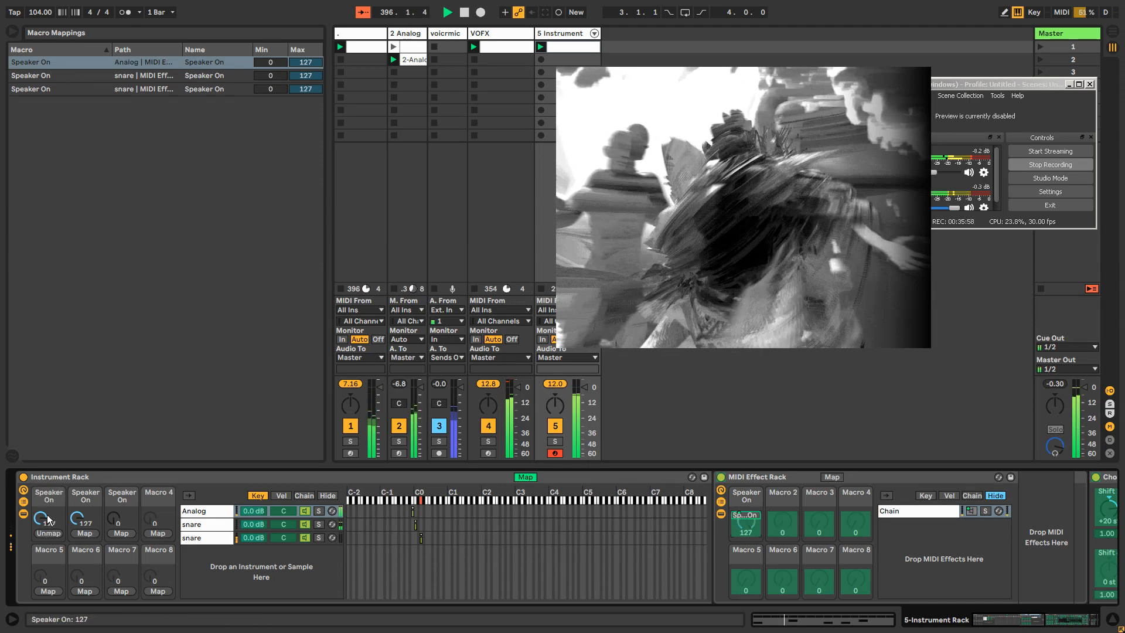
Step: Set the Instrument Rack's three Speaker On macros to 127, 9 and 5, and fold the MIDI Effect Rack
drag(117, 518, 79, 585)
mouse_move(42, 518)
mouse_down()
mouse_move(43, 590)
mouse_move(42, 526)
mouse_up()
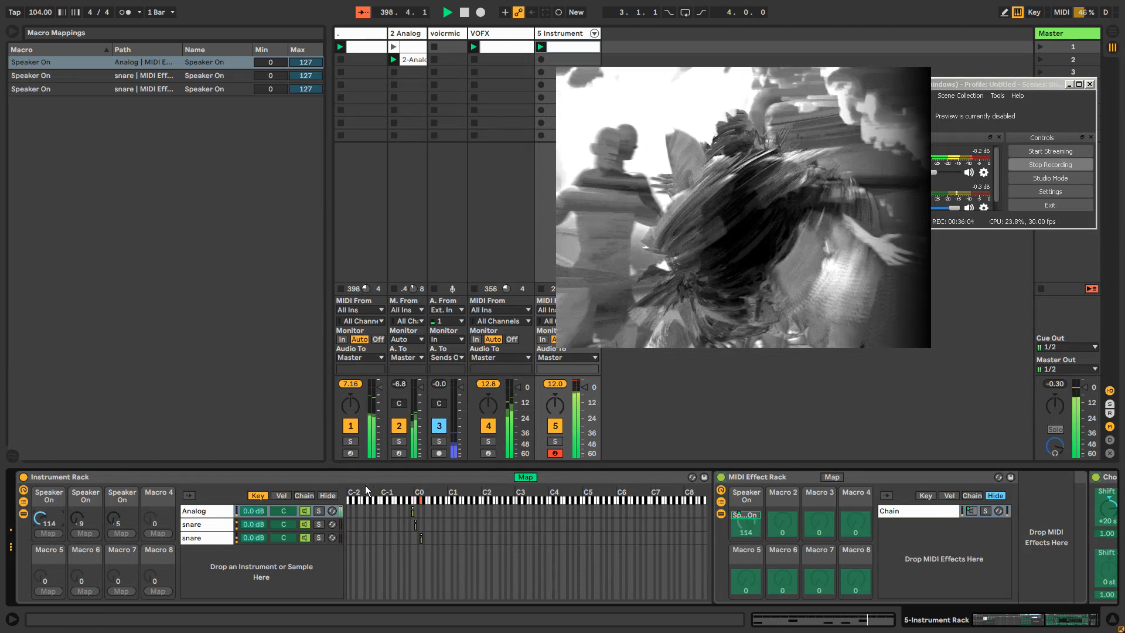
click(526, 477)
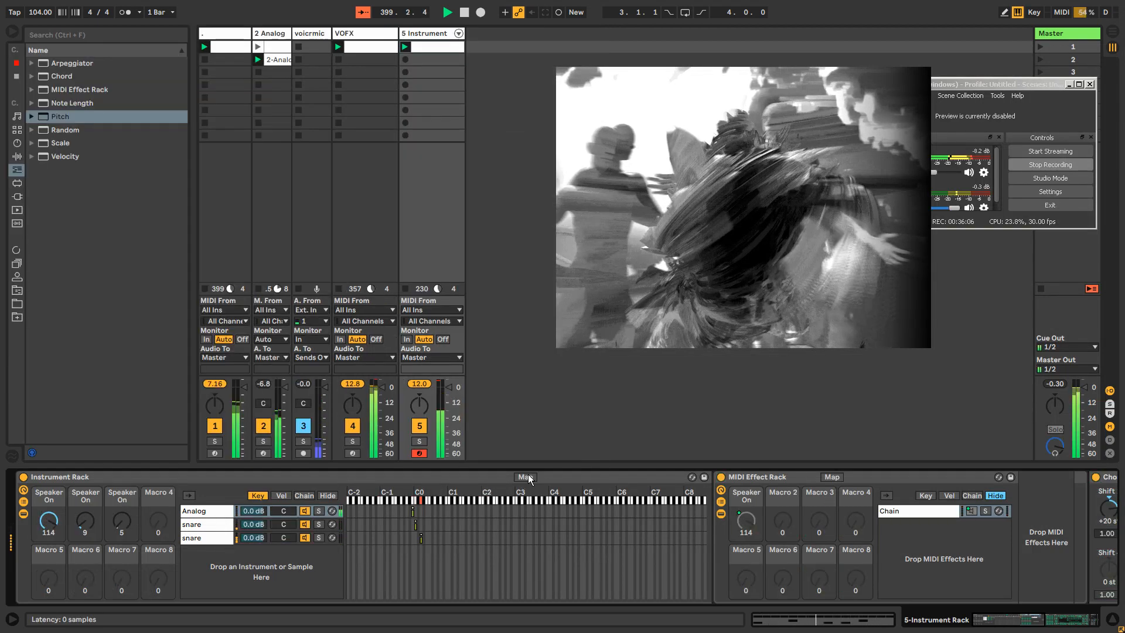
double_click(787, 475)
drag(48, 521, 48, 514)
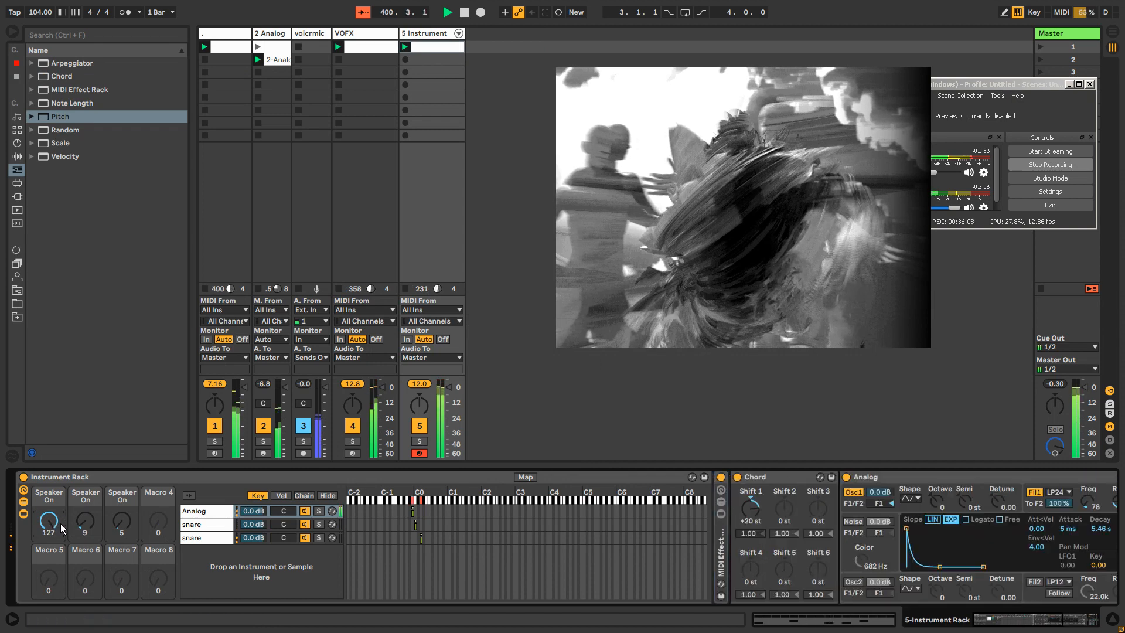
Step: Rename the Analog chain as kick, and raise the second Speaker On macro to 114 and the third to 127
click(200, 511)
key(ctrl+r)
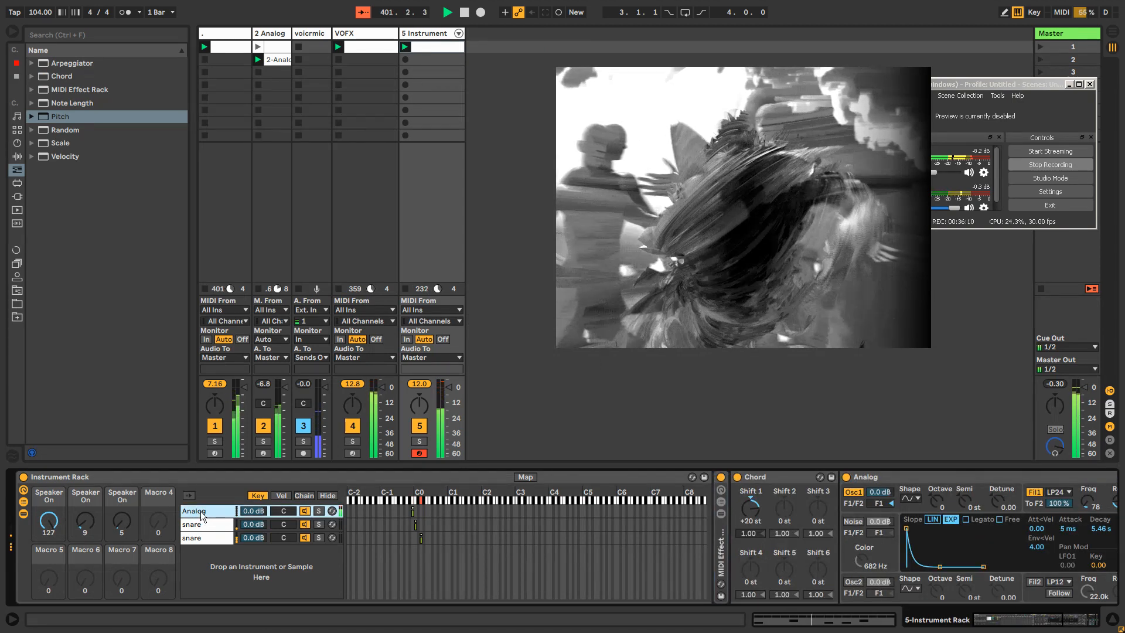
text(kick)
key(Return)
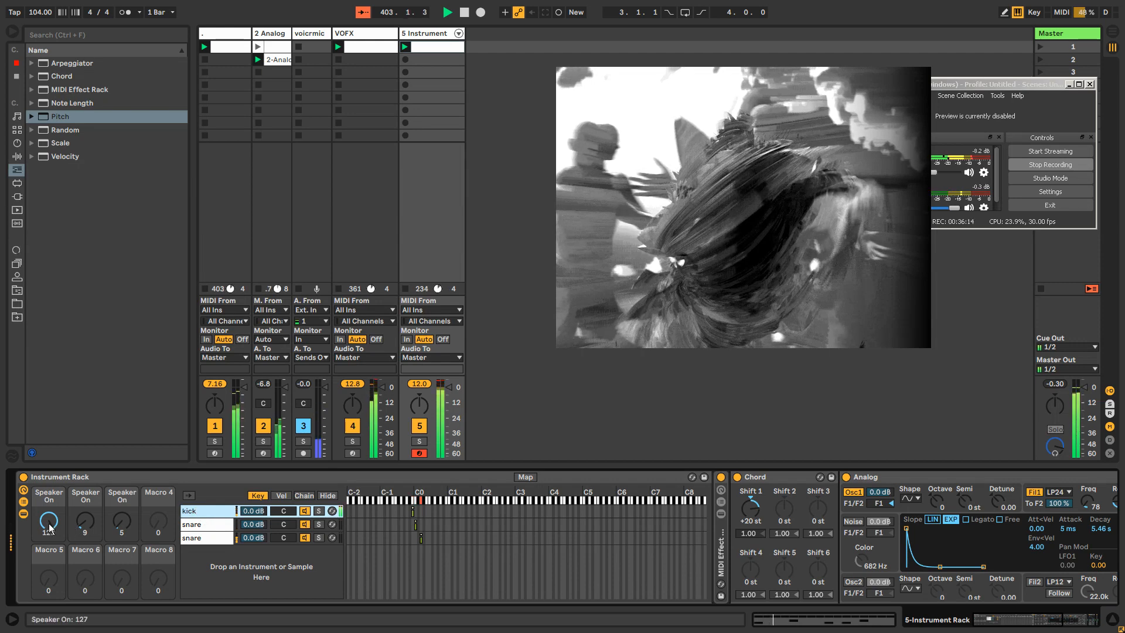
drag(82, 530, 82, 469)
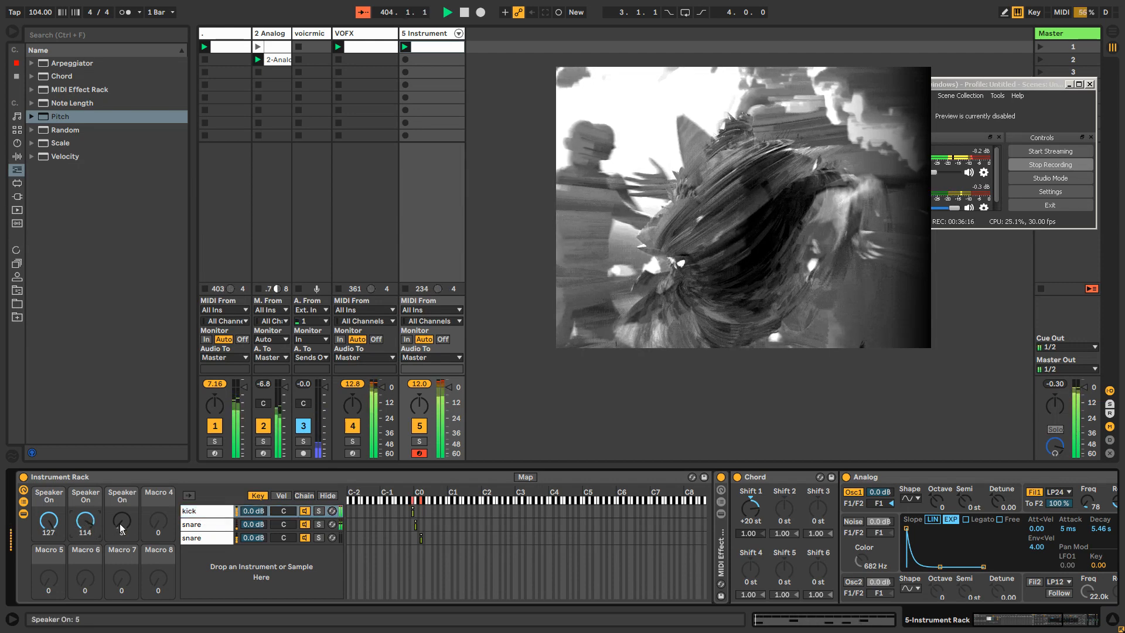
drag(121, 526, 121, 462)
Step: Draw on/off modulation for Macro 1's Speaker On in track 5's clip and unlink its envelope with a loop length of 0.3.3
right_click(45, 526)
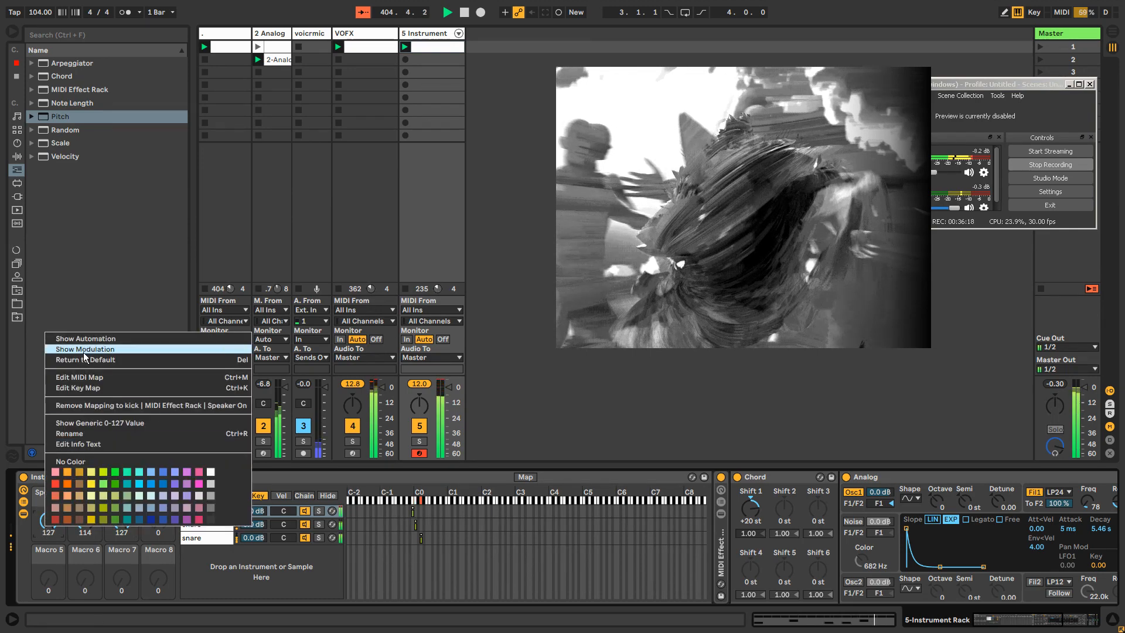
click(85, 348)
key(b)
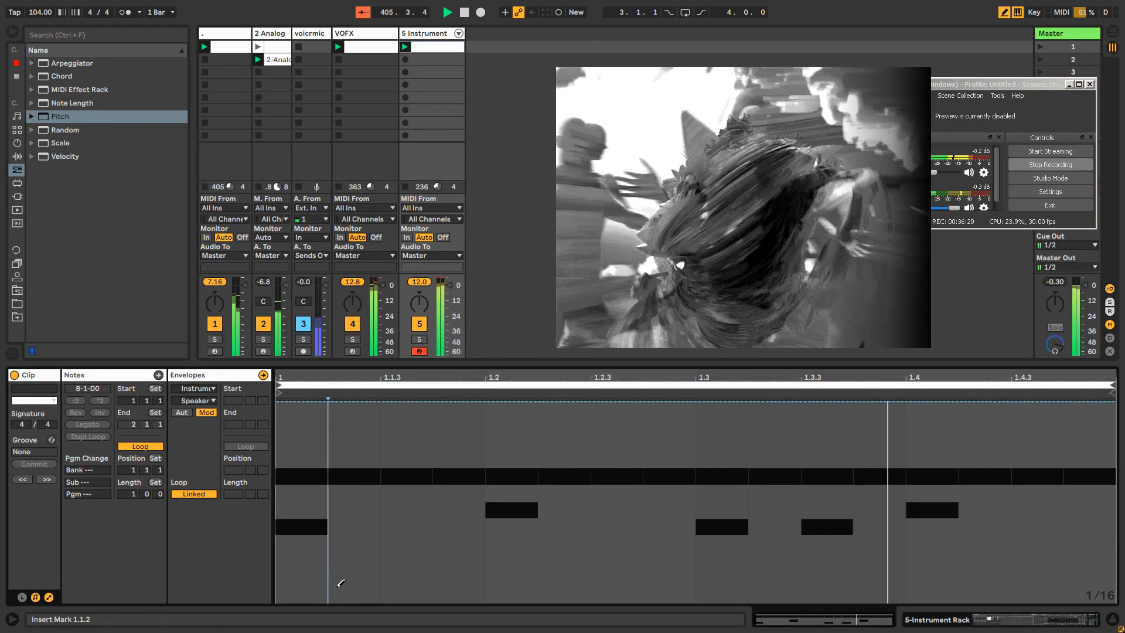
mouse_move(325, 588)
mouse_down()
mouse_move(321, 606)
mouse_move(589, 602)
mouse_up()
click(206, 494)
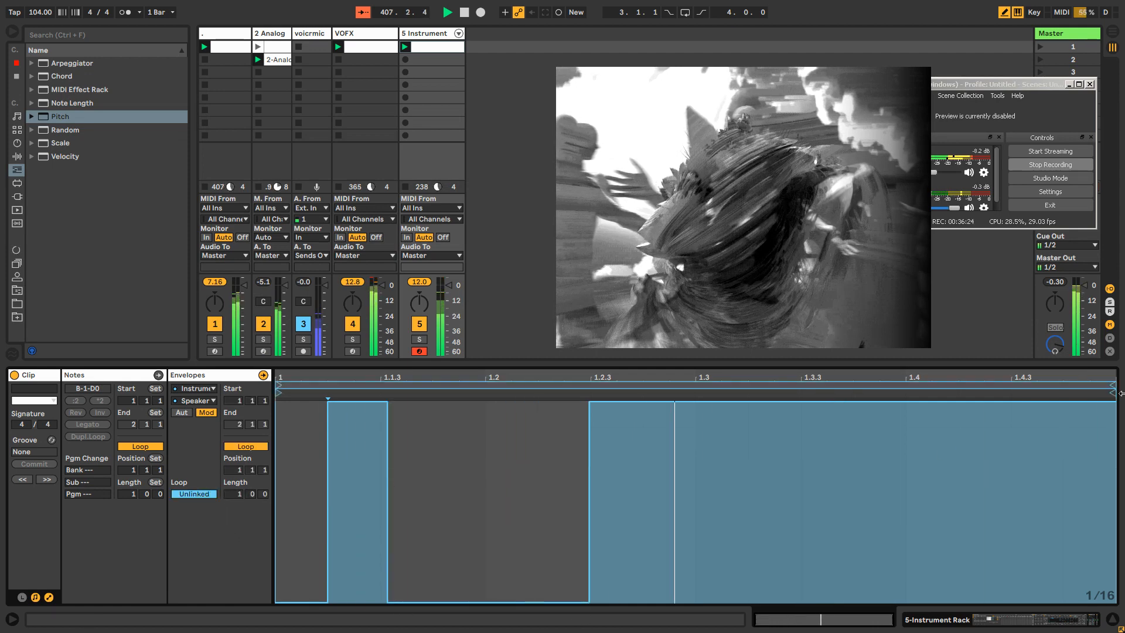
drag(1114, 386, 1071, 386)
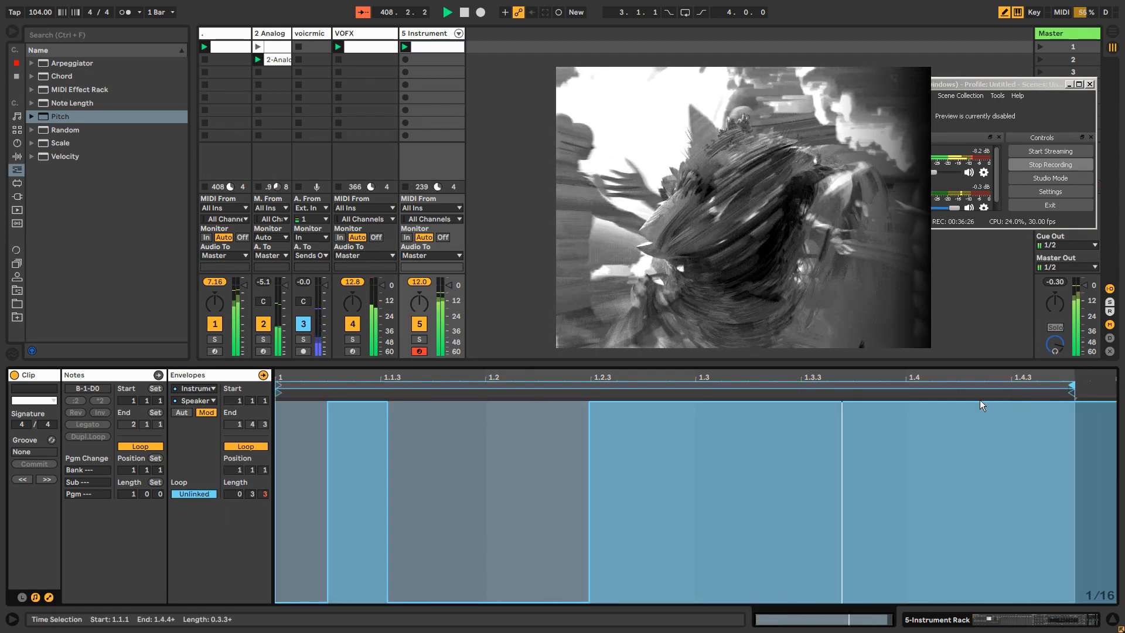
mouse_move(480, 417)
mouse_down()
mouse_move(432, 370)
mouse_move(565, 378)
mouse_up()
drag(678, 592, 719, 605)
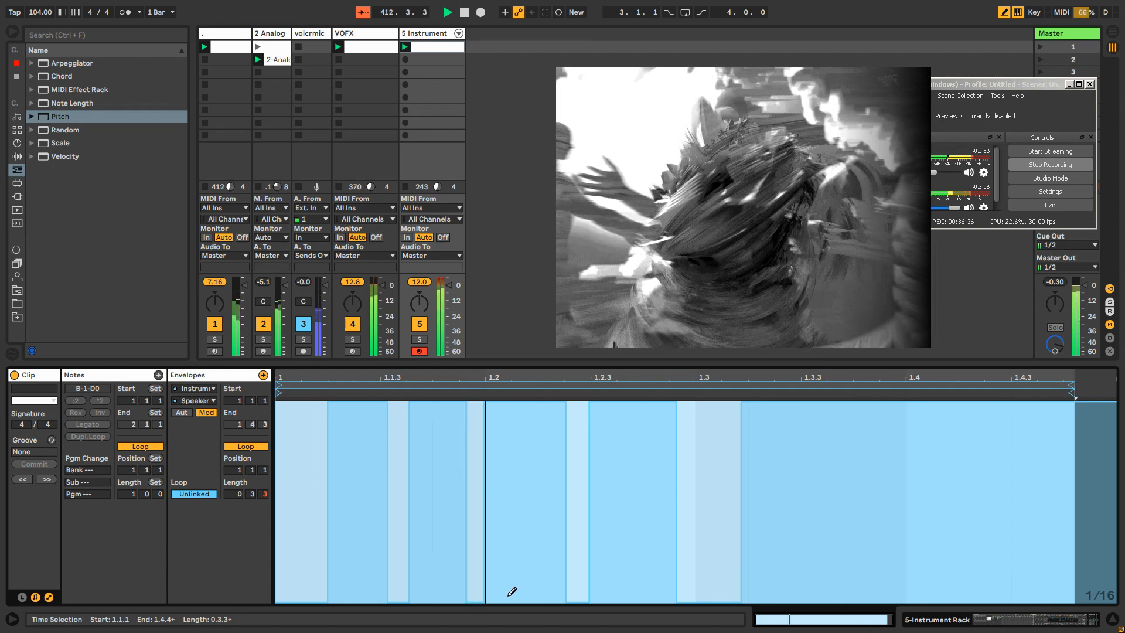
Step: Draw on/off modulation for Macro 3's Speaker On in track 5's clip and unlink its envelope with a loop length of 0.3.0
click(434, 33)
right_click(91, 523)
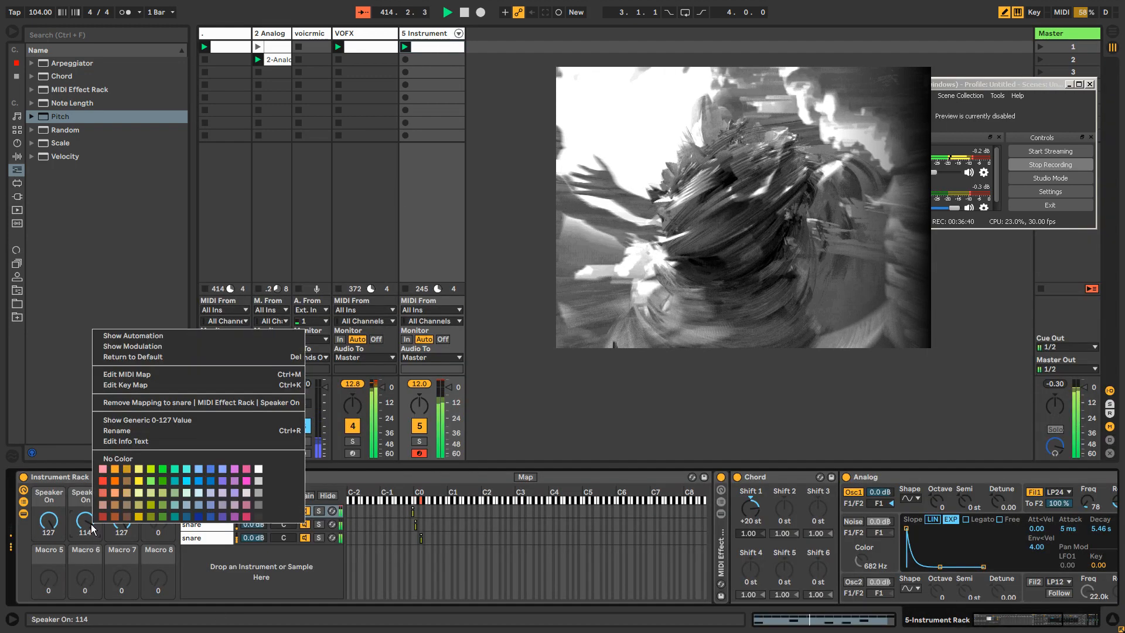
click(77, 520)
right_click(122, 523)
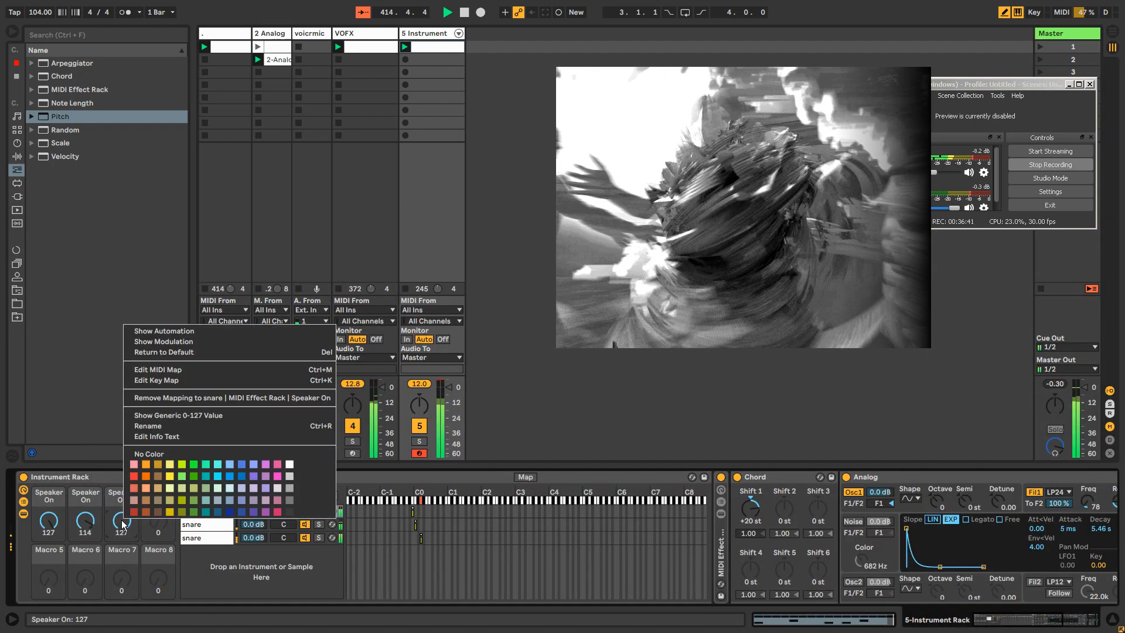
click(164, 340)
mouse_move(381, 591)
mouse_down()
mouse_move(589, 600)
mouse_move(286, 598)
mouse_up()
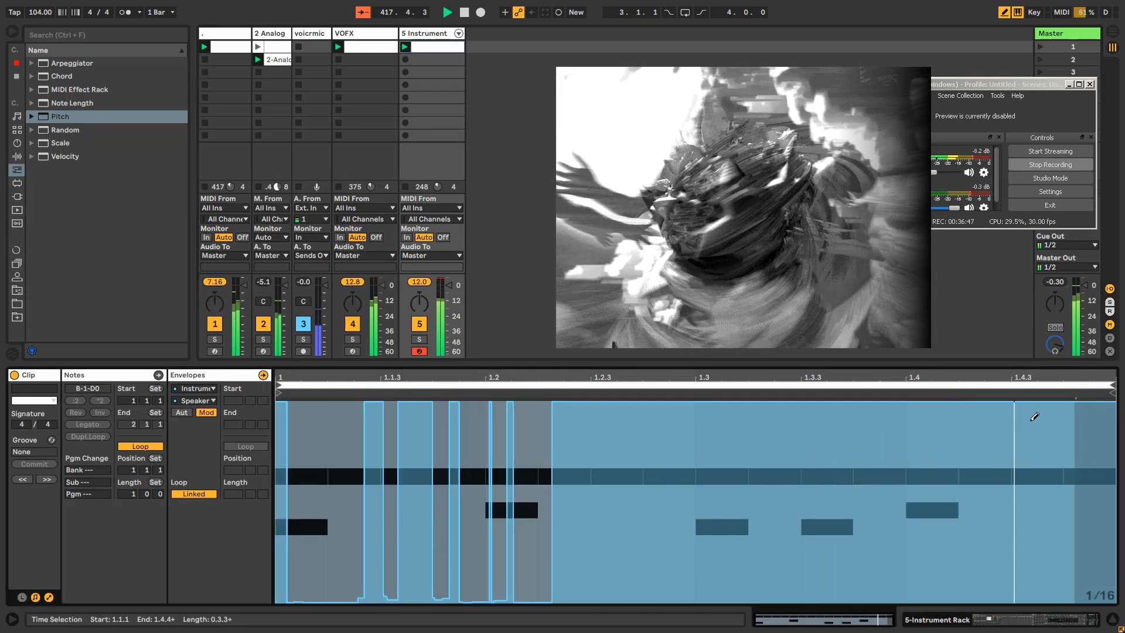
click(192, 492)
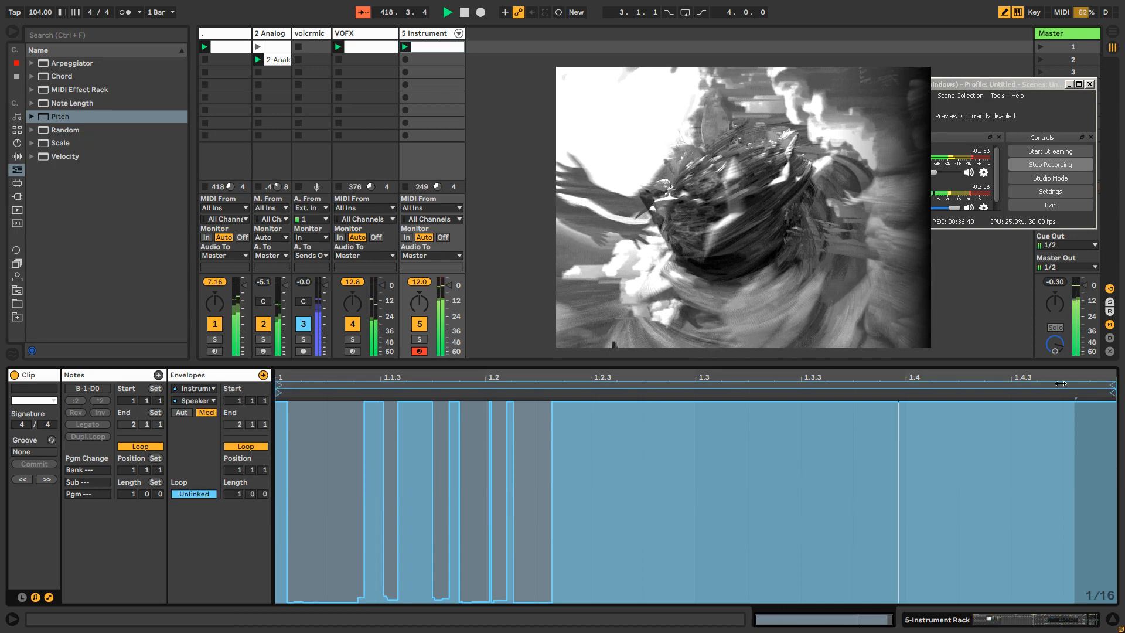
drag(1114, 385, 910, 394)
Step: Reshape Macro 3's modulation with extra off dips between beats 1.2.3 and 1.3.3, restoring full level around beat 1.2
drag(621, 597, 691, 588)
click(809, 584)
click(533, 404)
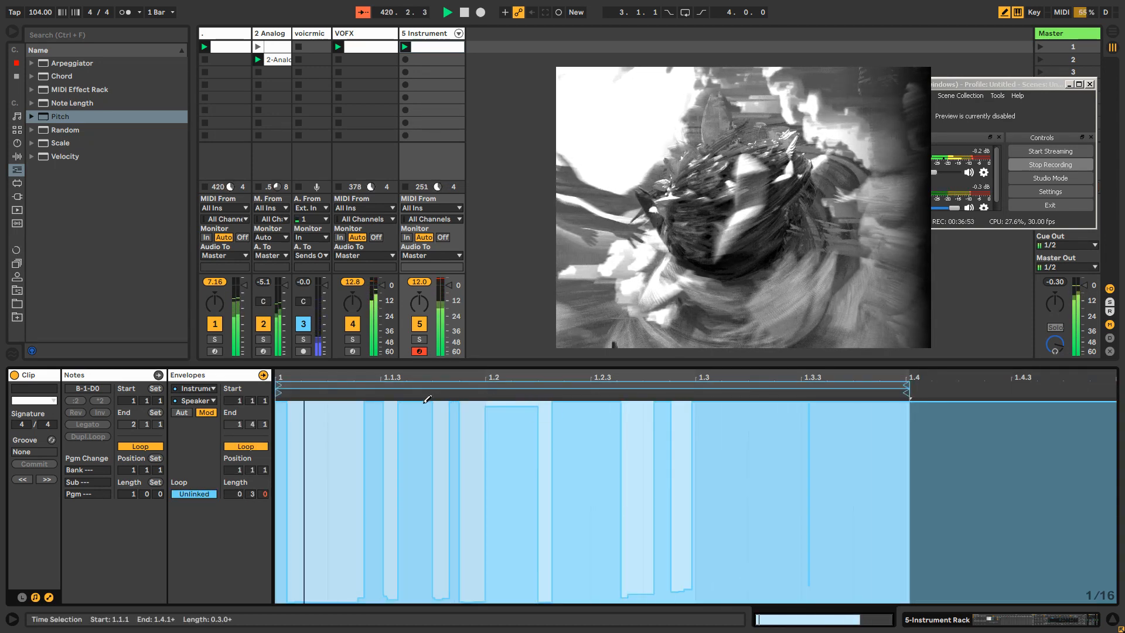
click(320, 401)
drag(318, 402, 341, 401)
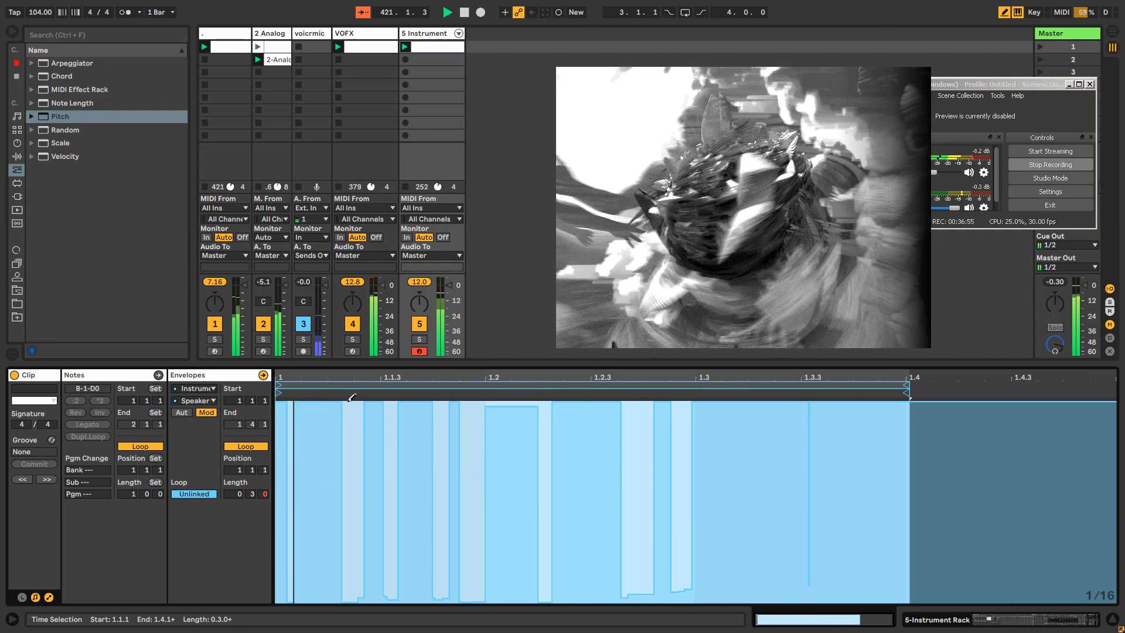
click(515, 454)
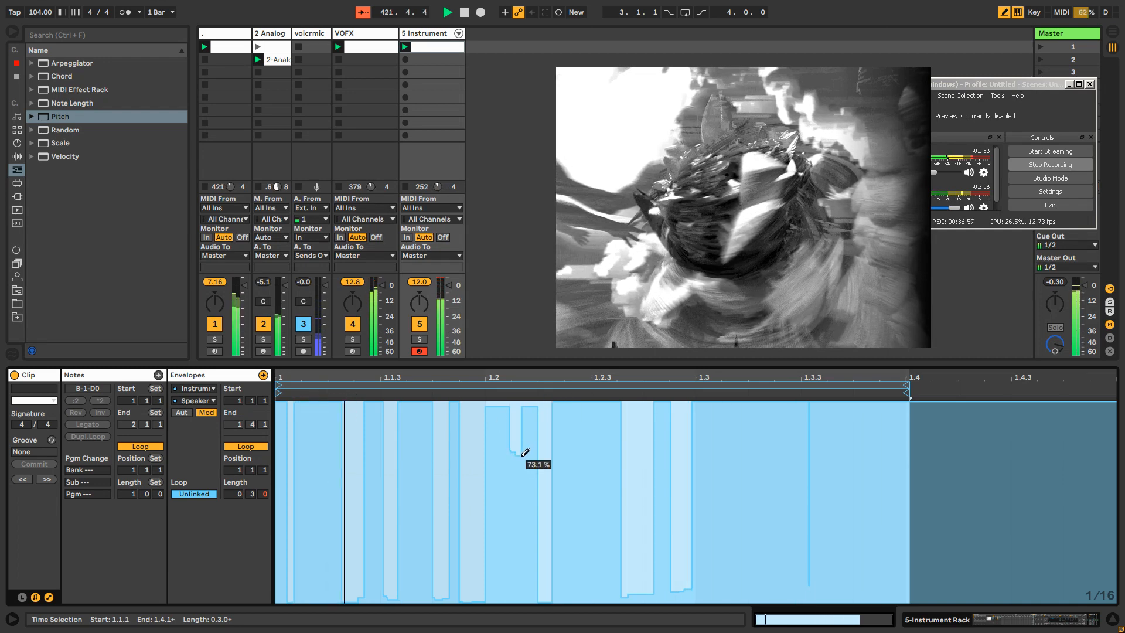
click(748, 577)
drag(655, 404, 460, 403)
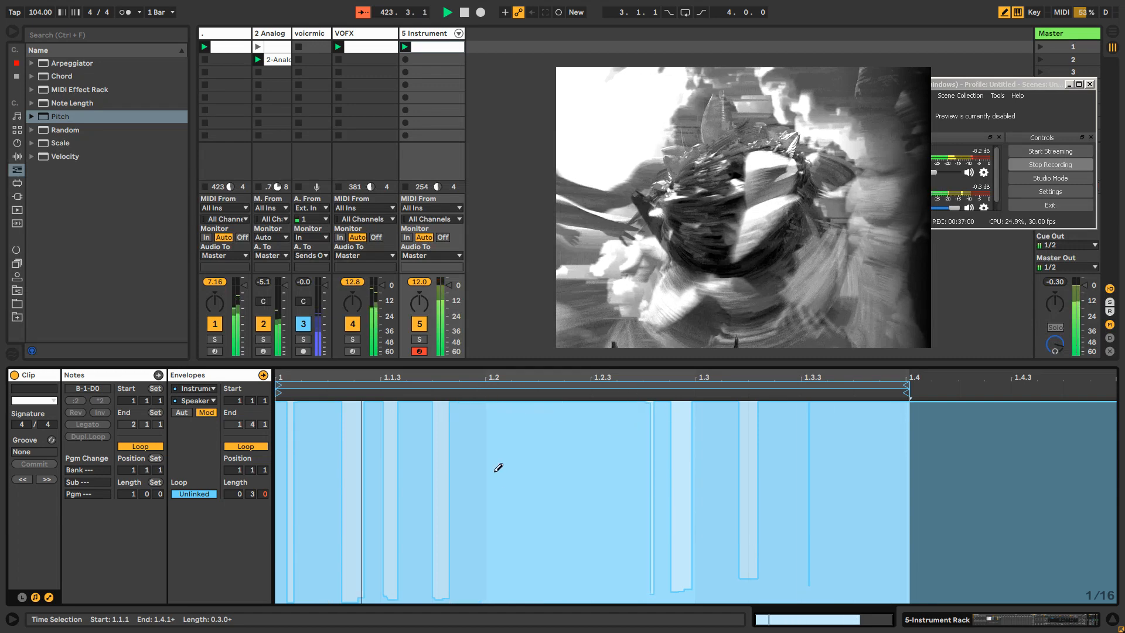
click(597, 595)
Step: Draw on/off modulation with several off dips across the bar for Macro 2's Speaker On in track 5's clip
double_click(434, 34)
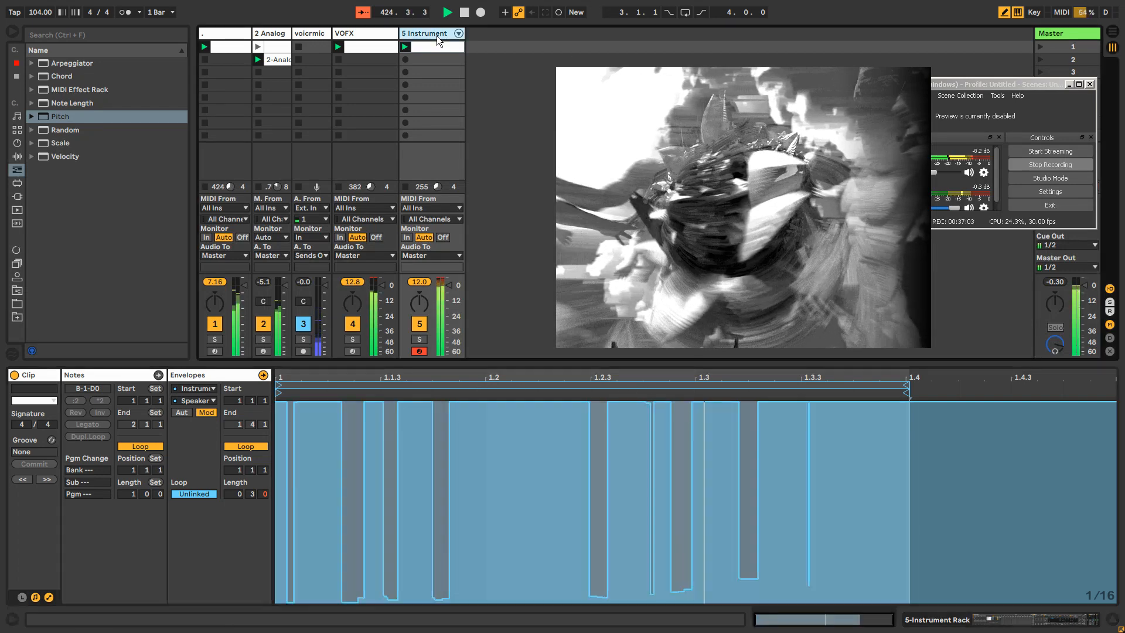
click(207, 522)
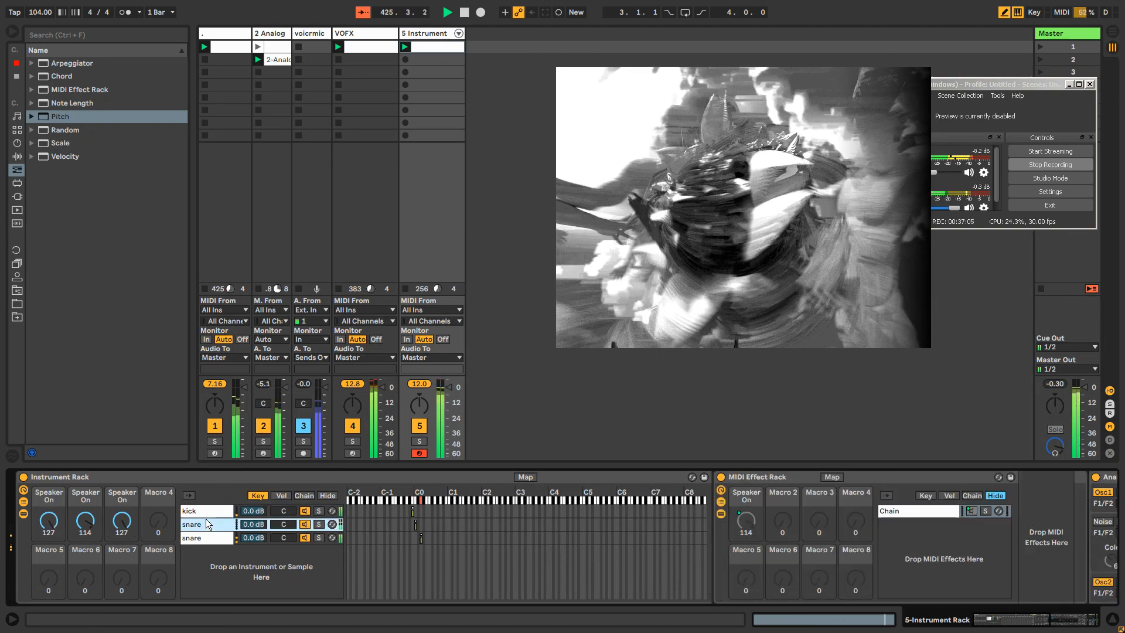
right_click(85, 519)
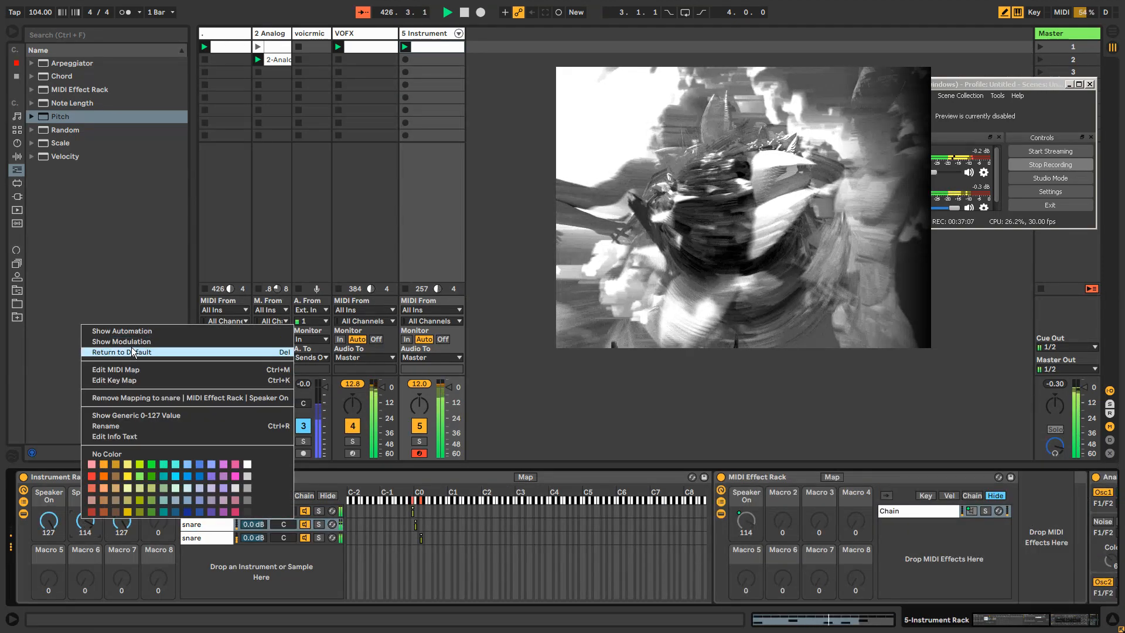
click(131, 343)
drag(358, 593, 373, 594)
drag(465, 597, 937, 595)
drag(729, 410, 538, 410)
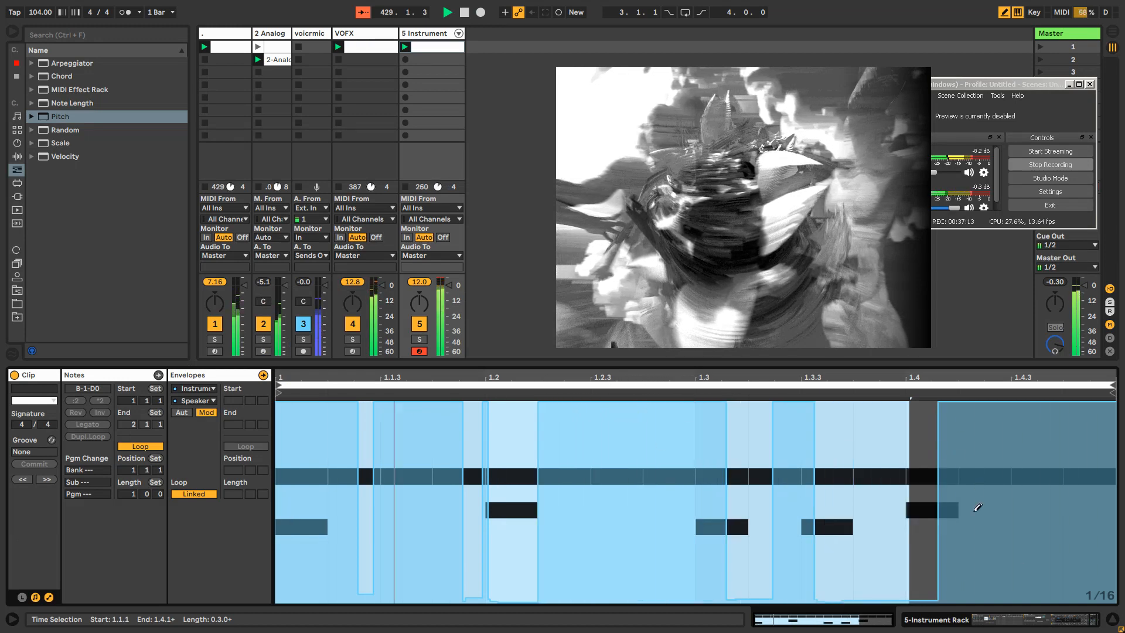
drag(990, 597, 1063, 597)
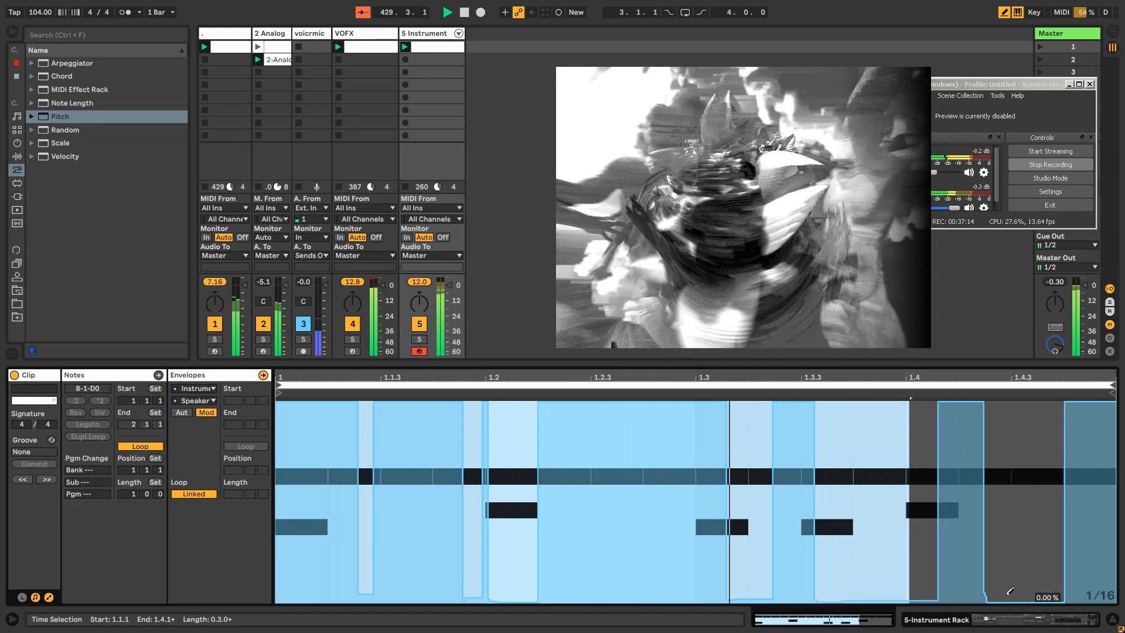
Step: Unlink Macro 2's envelope with a loop length of 0.3.3, restore full level between about 1.3.3 and 1.4.3, and shorten the dip after beat 1.2
click(200, 493)
drag(1113, 384, 1103, 385)
drag(1003, 406, 804, 392)
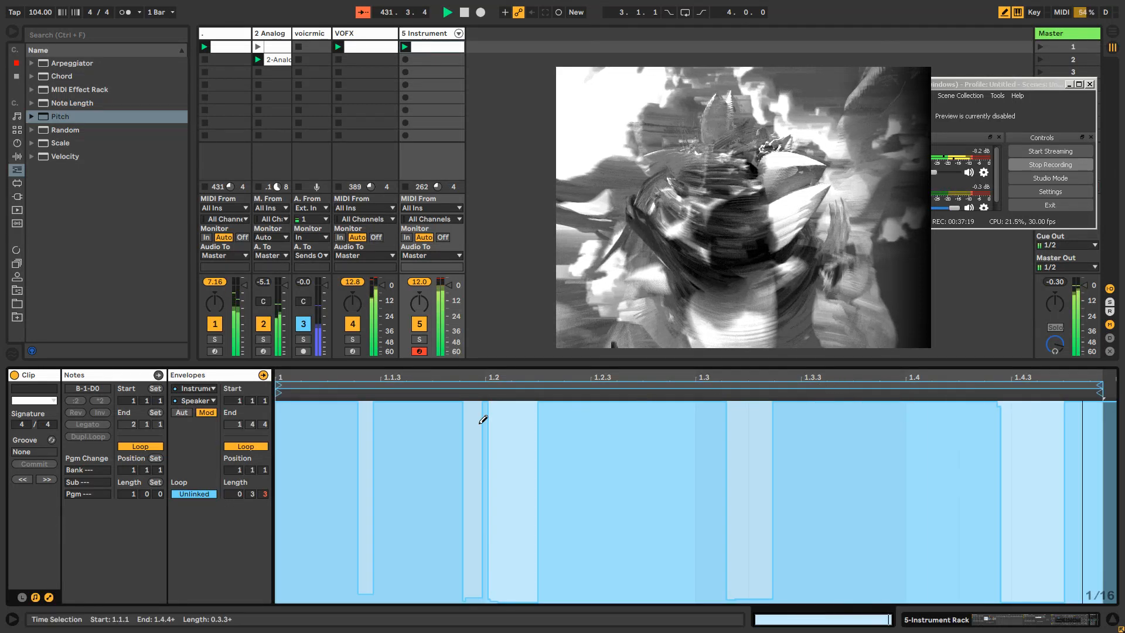
drag(519, 406, 523, 399)
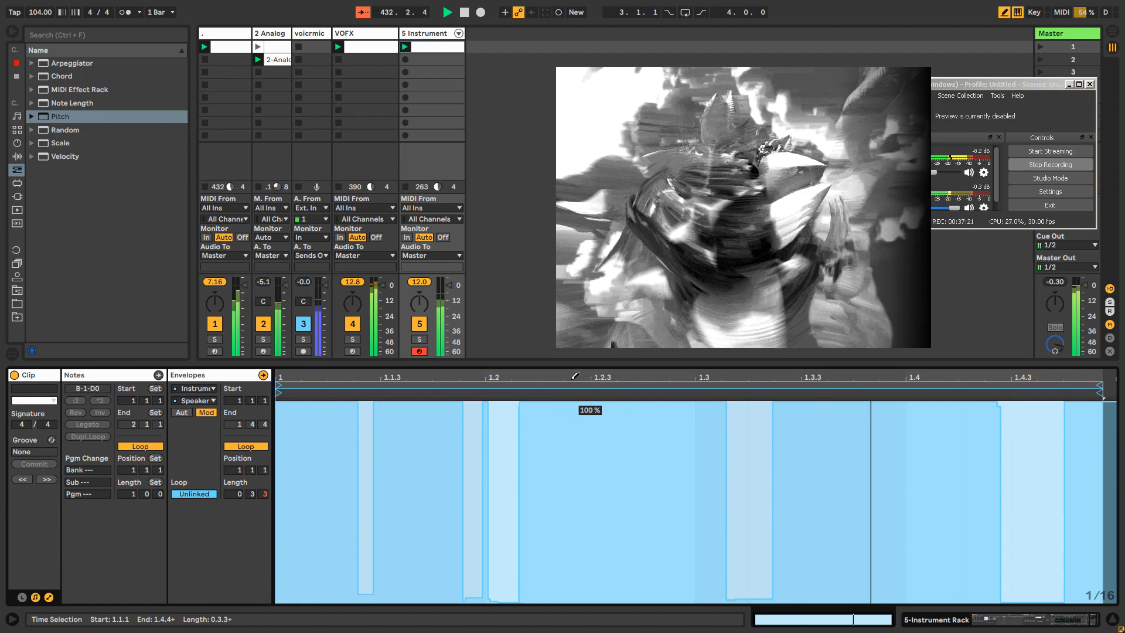
click(423, 35)
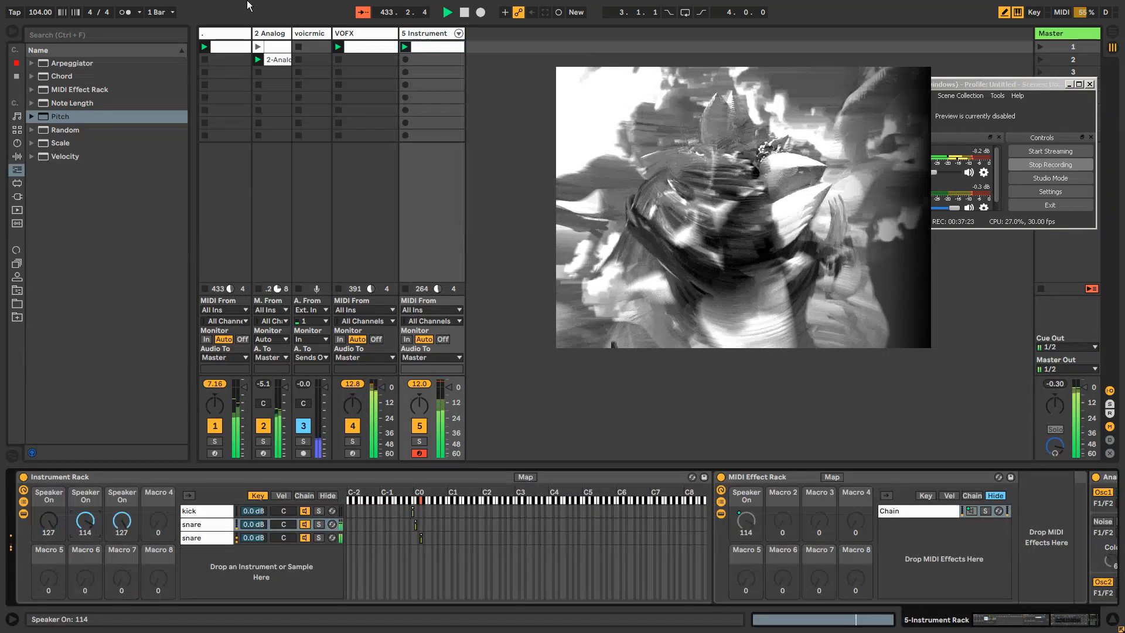
Step: Add a Utility at the end of track 1's device chain and set its stereo width to 0.6%
click(220, 33)
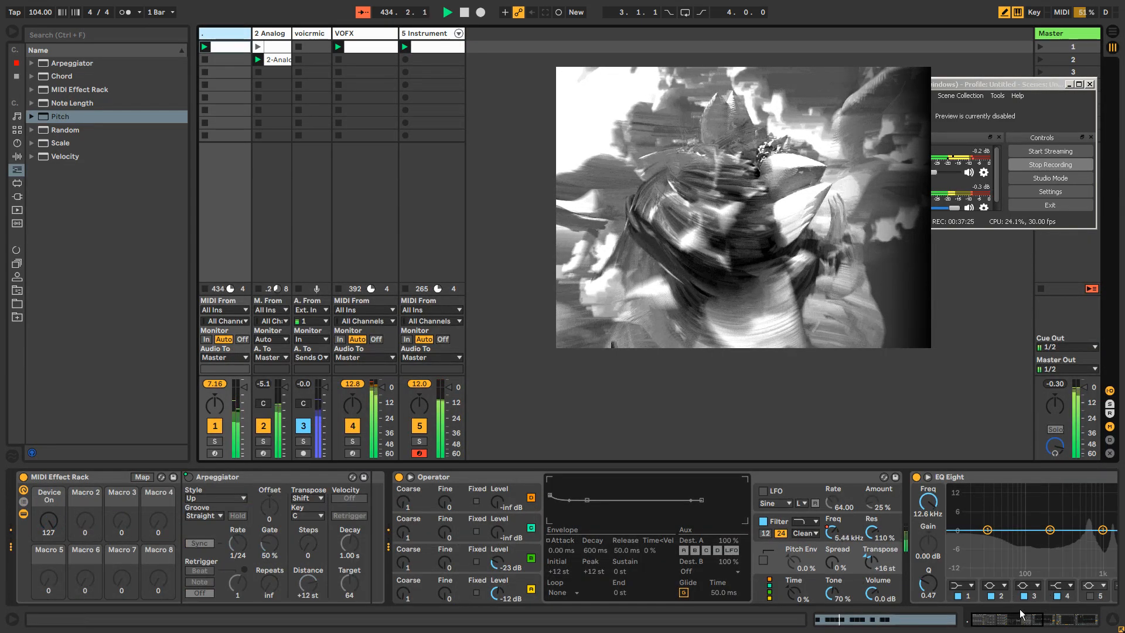
drag(1030, 618, 1090, 619)
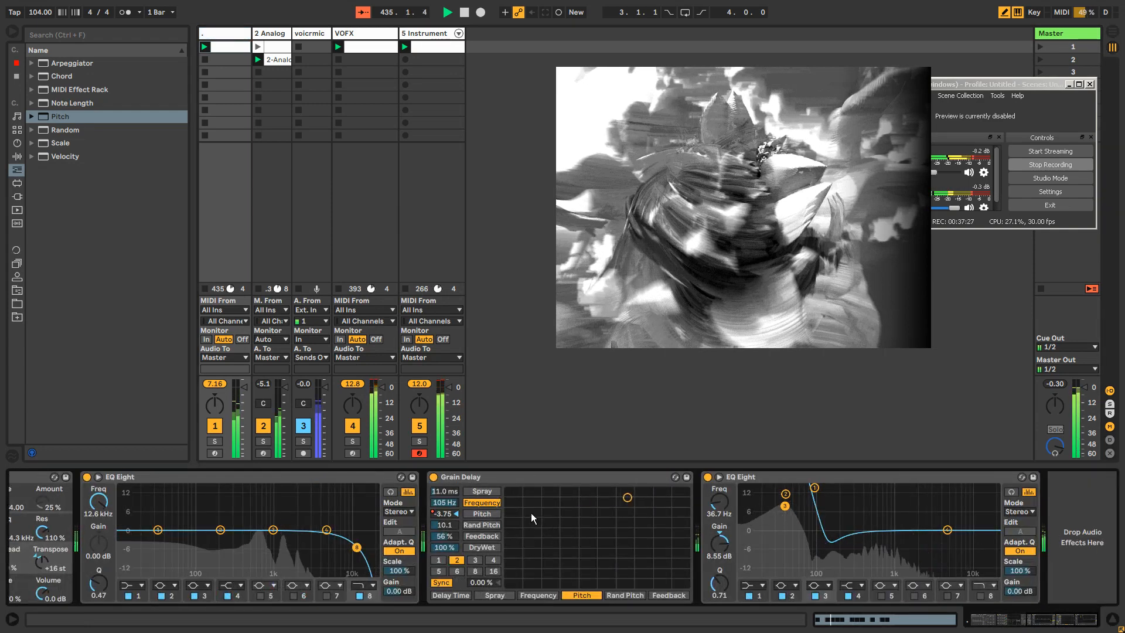
click(434, 477)
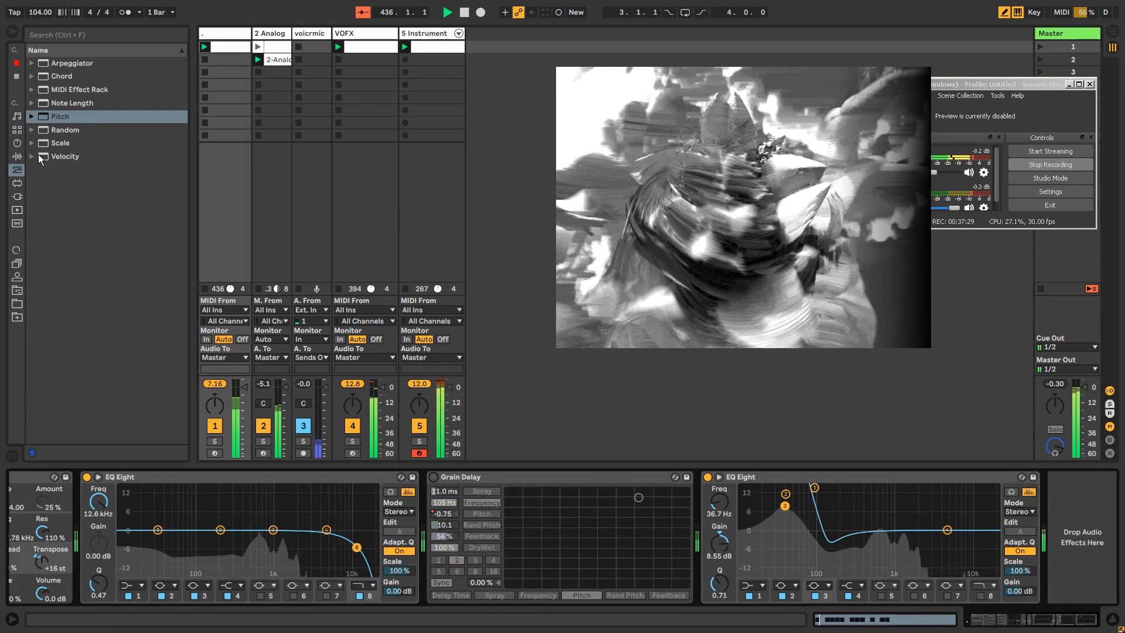
click(17, 143)
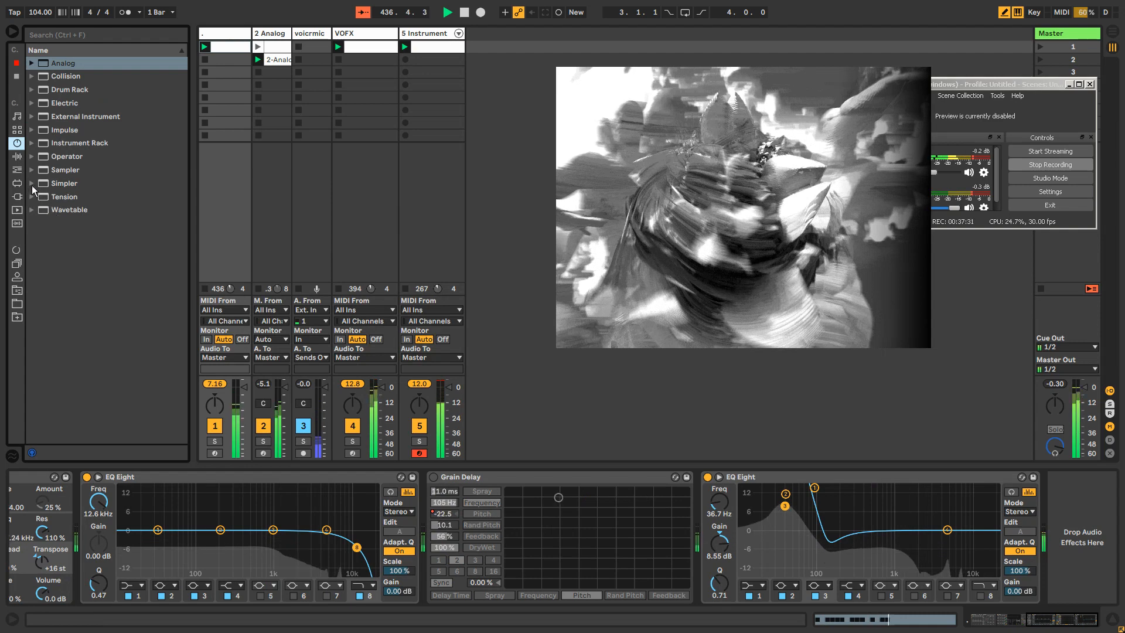
click(16, 157)
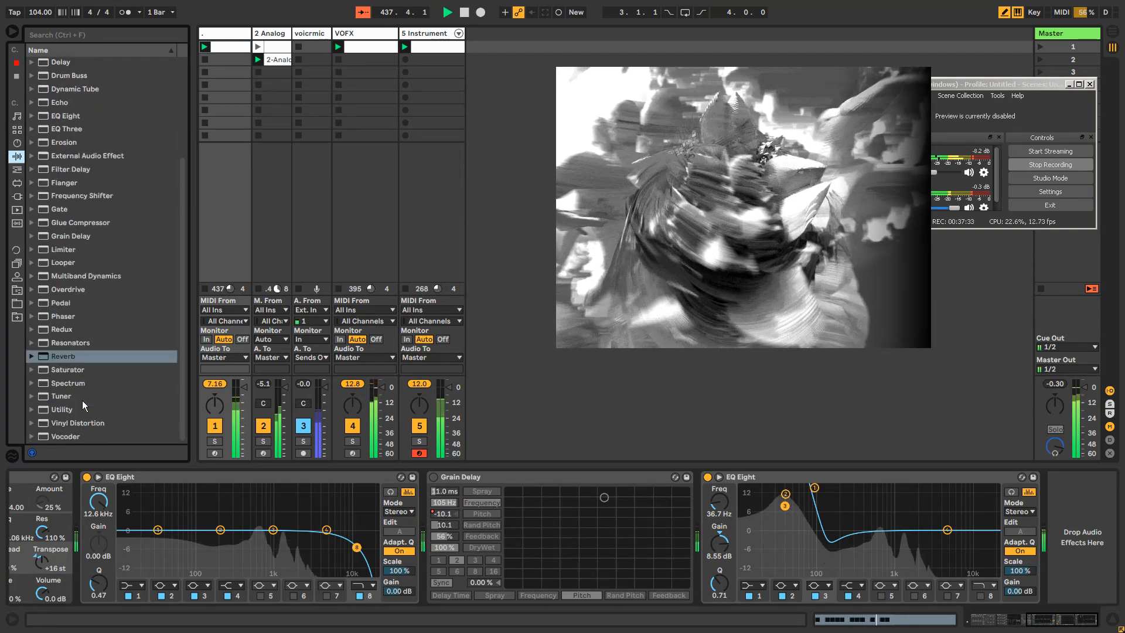
click(69, 410)
drag(69, 410, 975, 554)
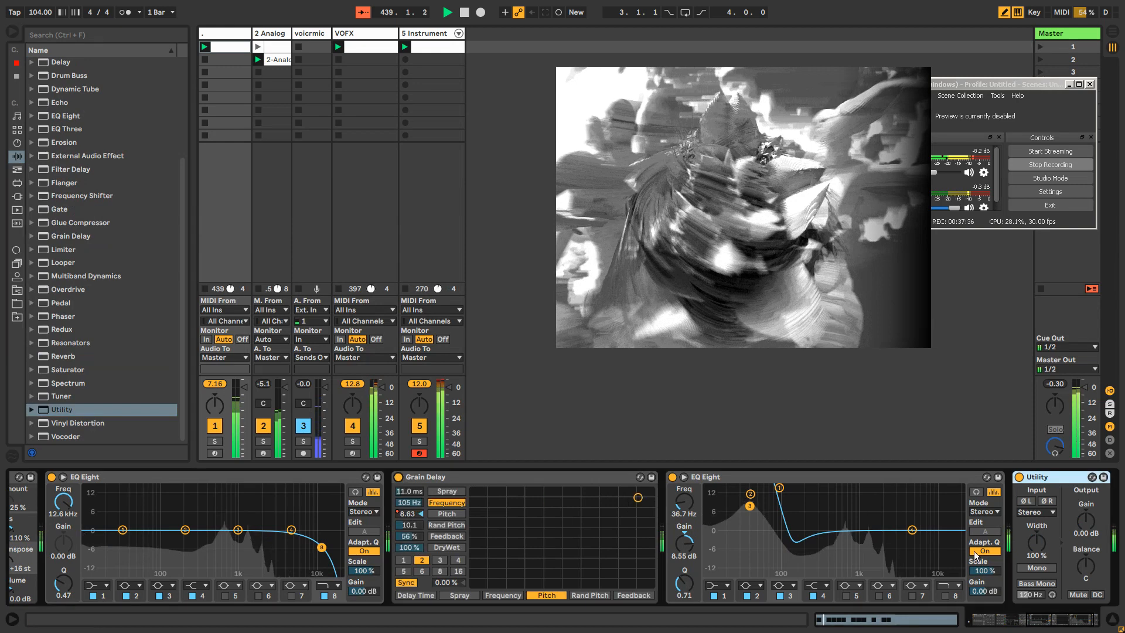
drag(1082, 561, 1039, 593)
double_click(1084, 564)
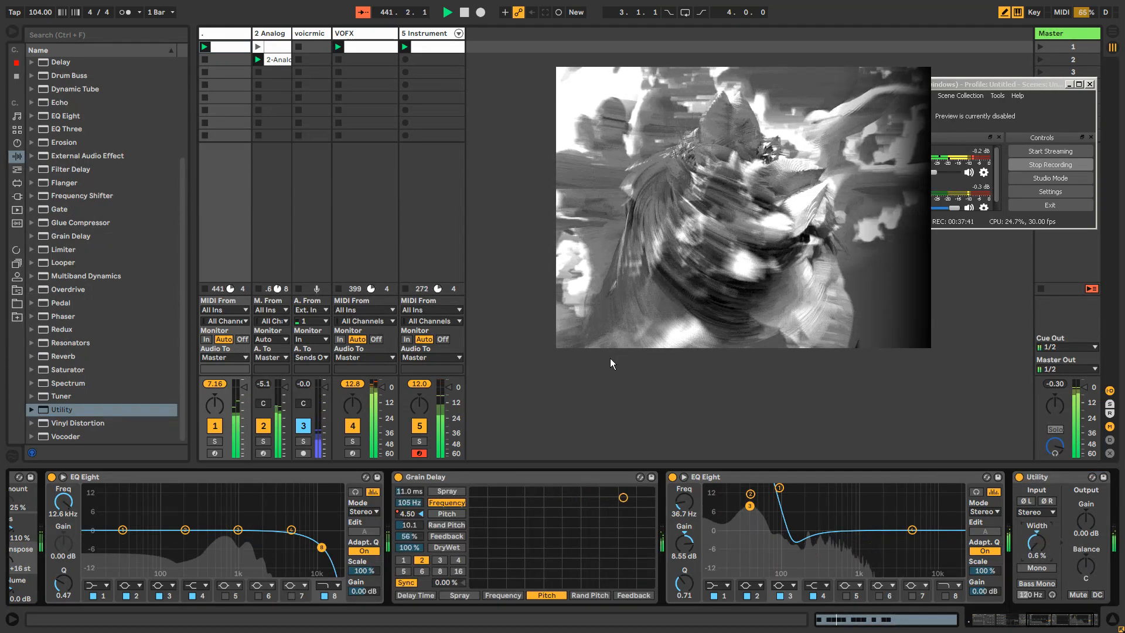
Step: Copy the Utility to the end of the 2 Analog track's device chain and set its stereo width to 2.5%
click(1046, 476)
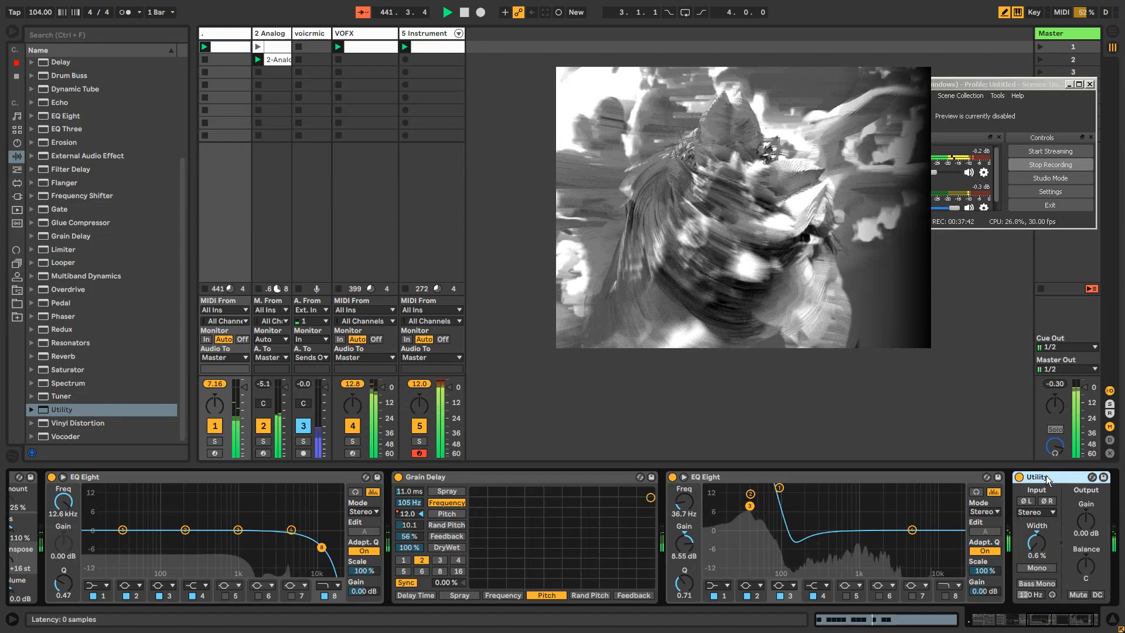
click(284, 64)
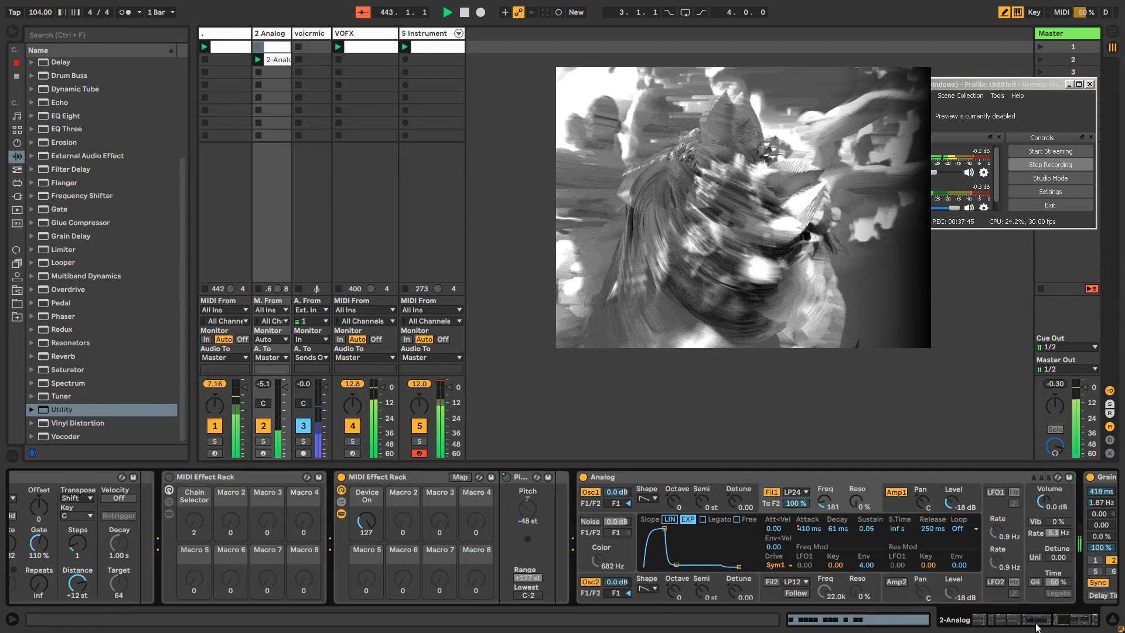
click(1094, 623)
drag(1095, 623, 1099, 624)
drag(966, 543, 966, 540)
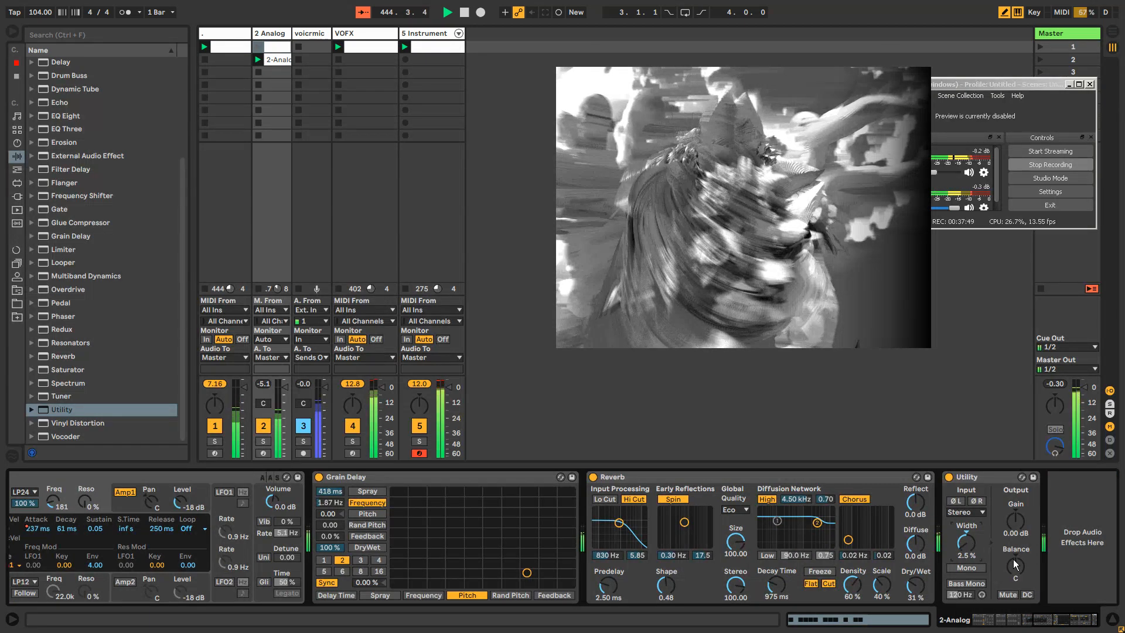
Step: Set the filter band of track 5's Overdrive to about 685 Hz with a bandwidth of 6.17
click(413, 35)
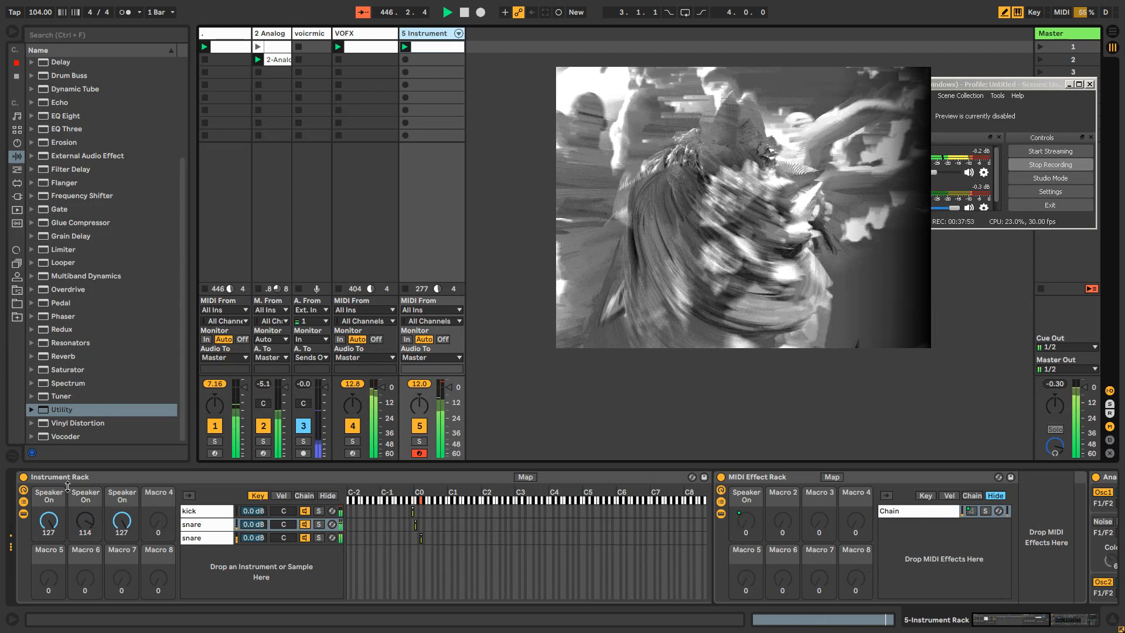
click(24, 502)
drag(204, 499, 227, 501)
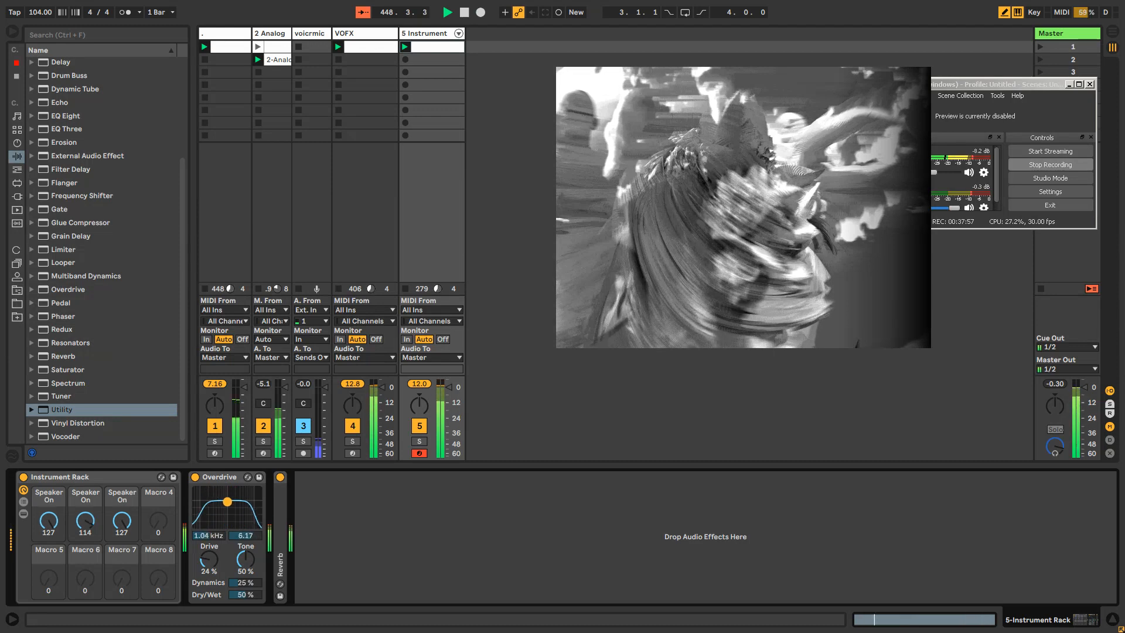
Step: In the last snare chain's Analog, lower filter 1's resonance to 63% and readjust its cutoff frequency
click(22, 502)
click(206, 539)
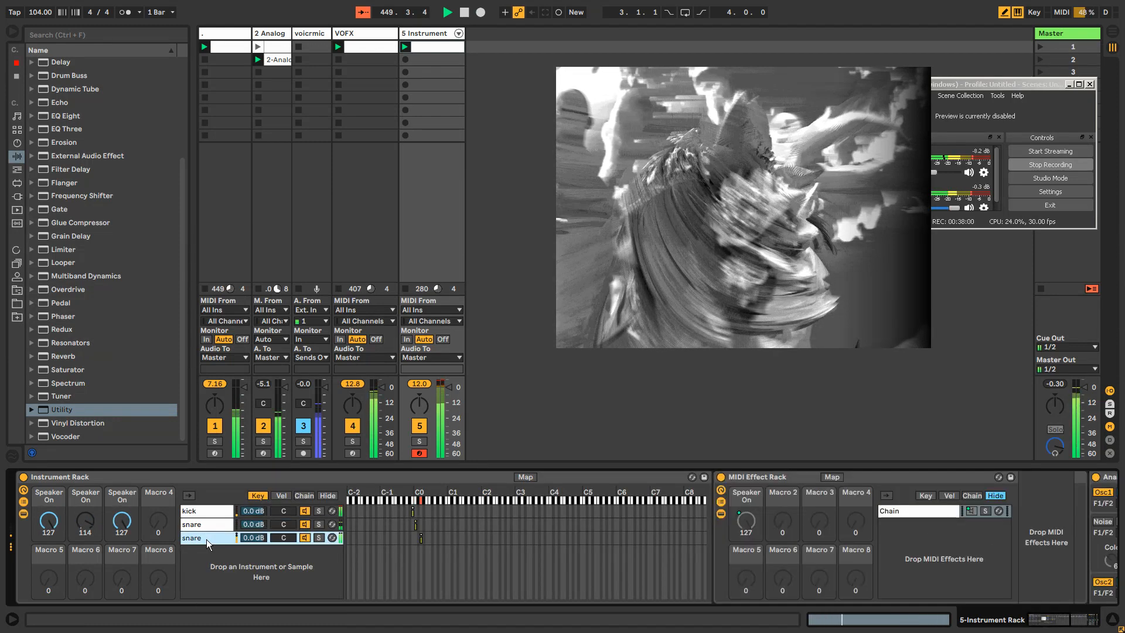
drag(993, 619, 1048, 619)
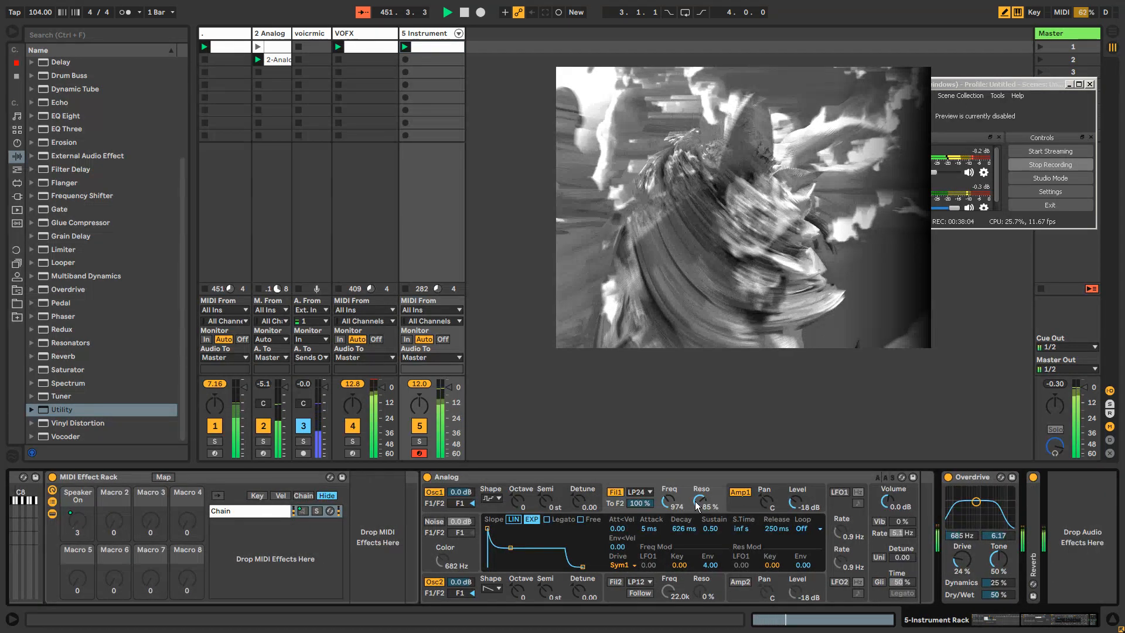
drag(696, 504, 696, 518)
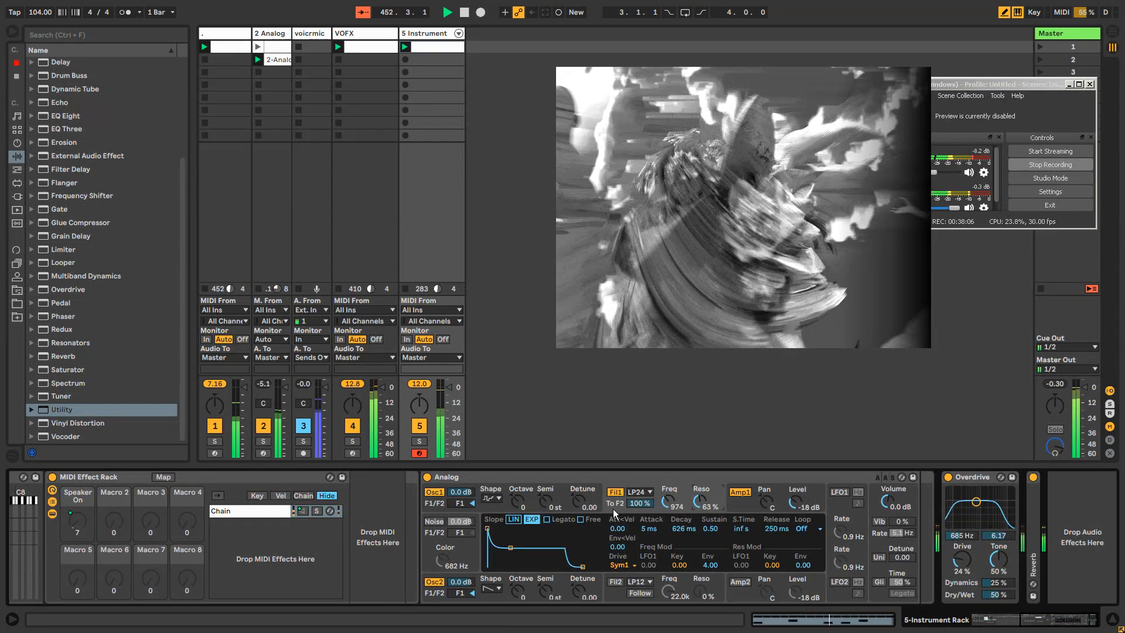
drag(703, 567, 708, 569)
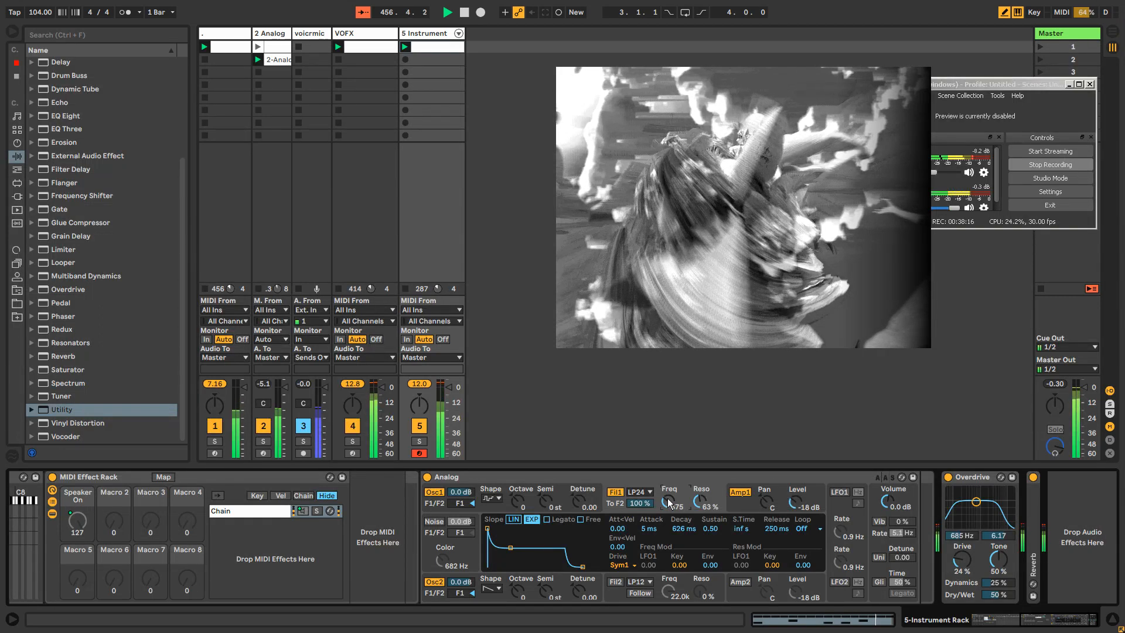
Step: Hide the Instrument Rack's chain list and move track 5's Overdrive filter band to 131 Hz with a bandwidth of 9.00
scroll(157, 539, left, 10)
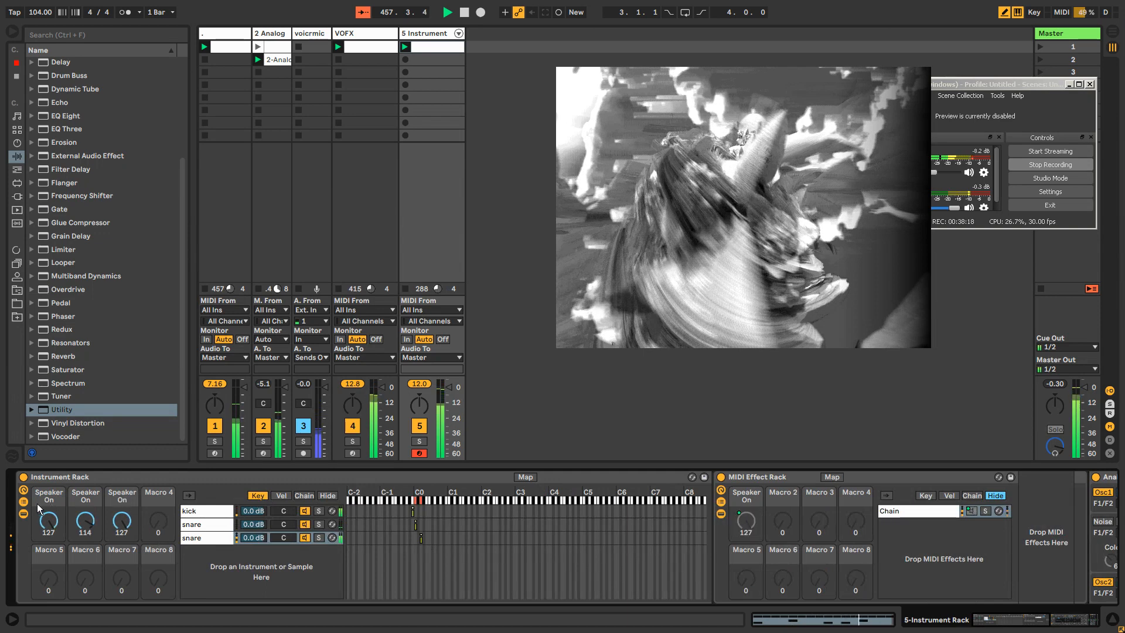
click(25, 501)
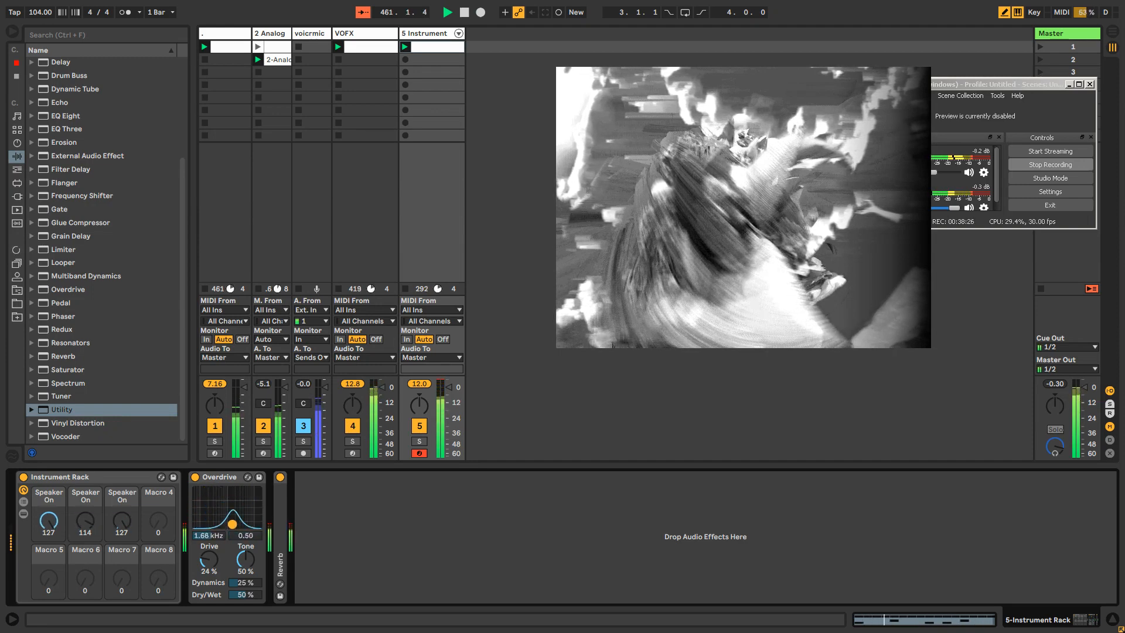
drag(232, 523, 212, 495)
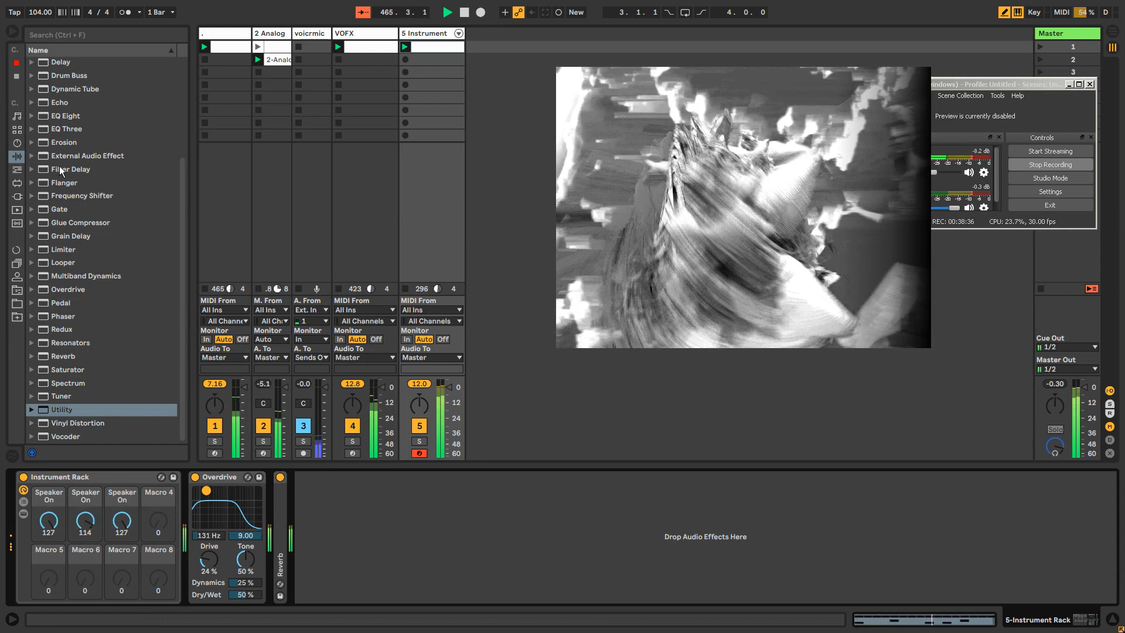
Step: Add an Arpeggiator before track 5's Instrument Rack, running free at a rate of 51.8 ms with a gate of 143%
click(17, 170)
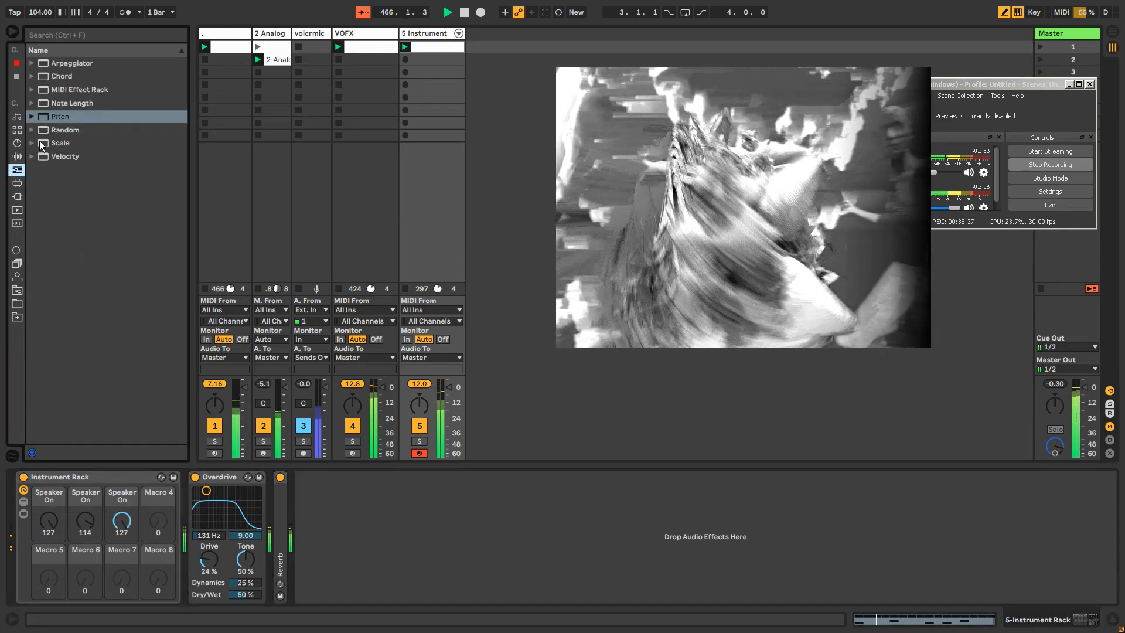
click(68, 65)
drag(35, 515, 82, 527)
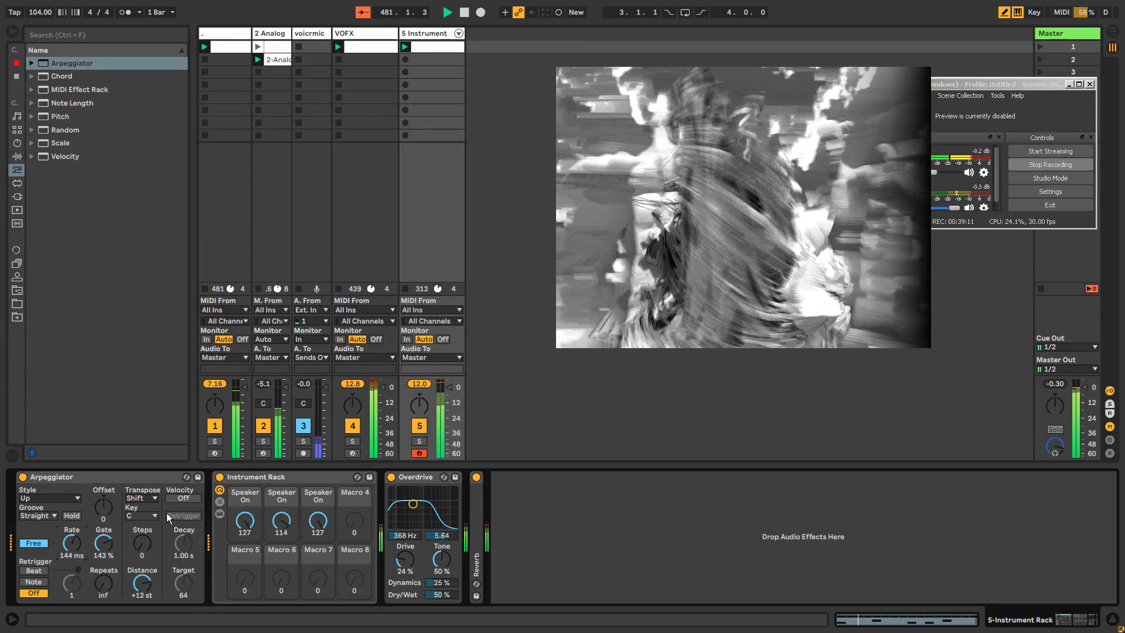
click(220, 501)
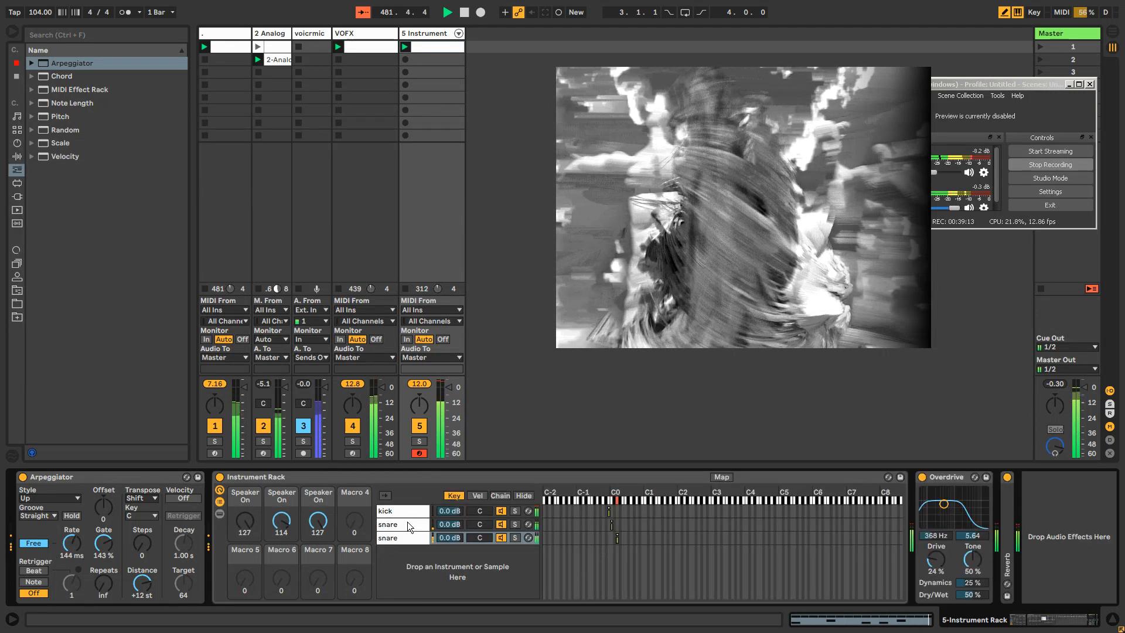
drag(74, 542, 75, 565)
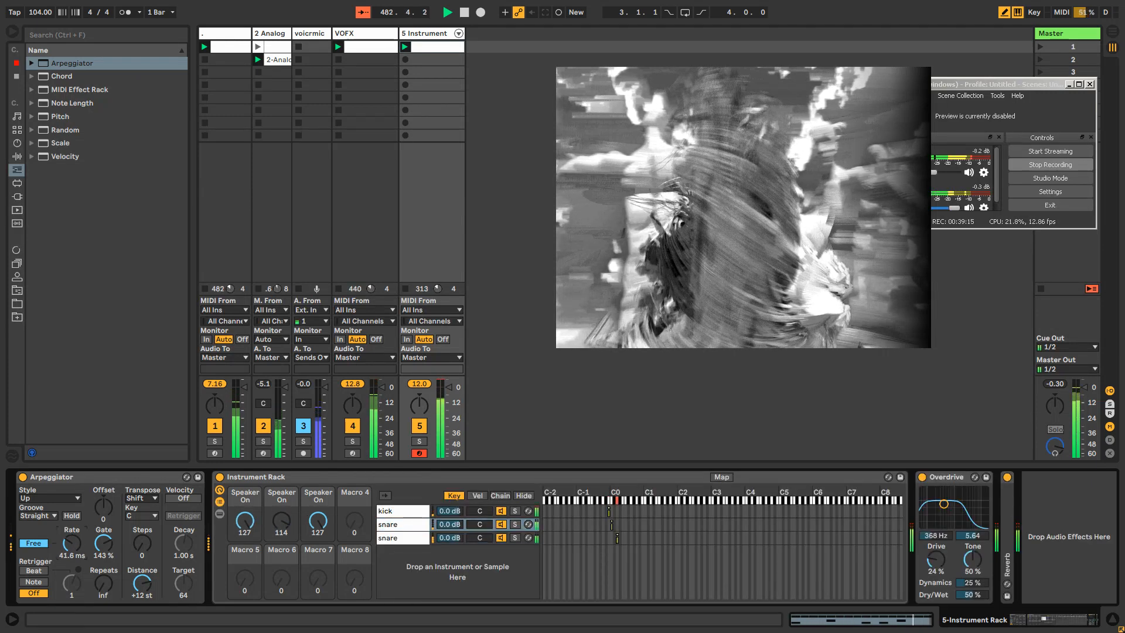
Step: Collapse the MIDI Effect Rack in the middle snare chain of track 5's Instrument Rack
click(404, 524)
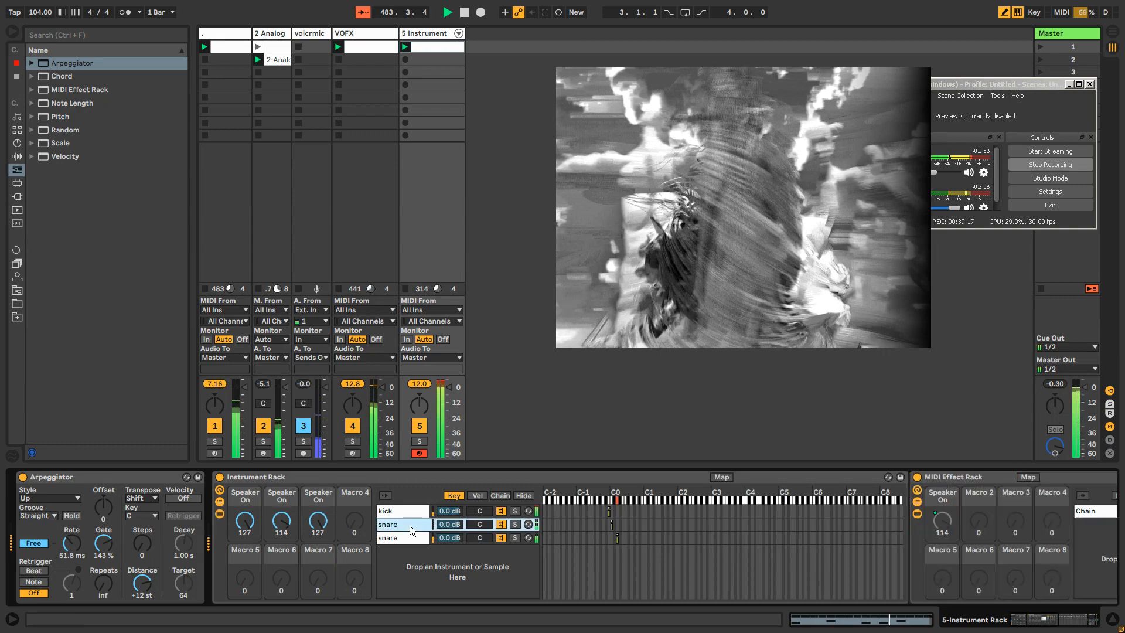
click(1034, 626)
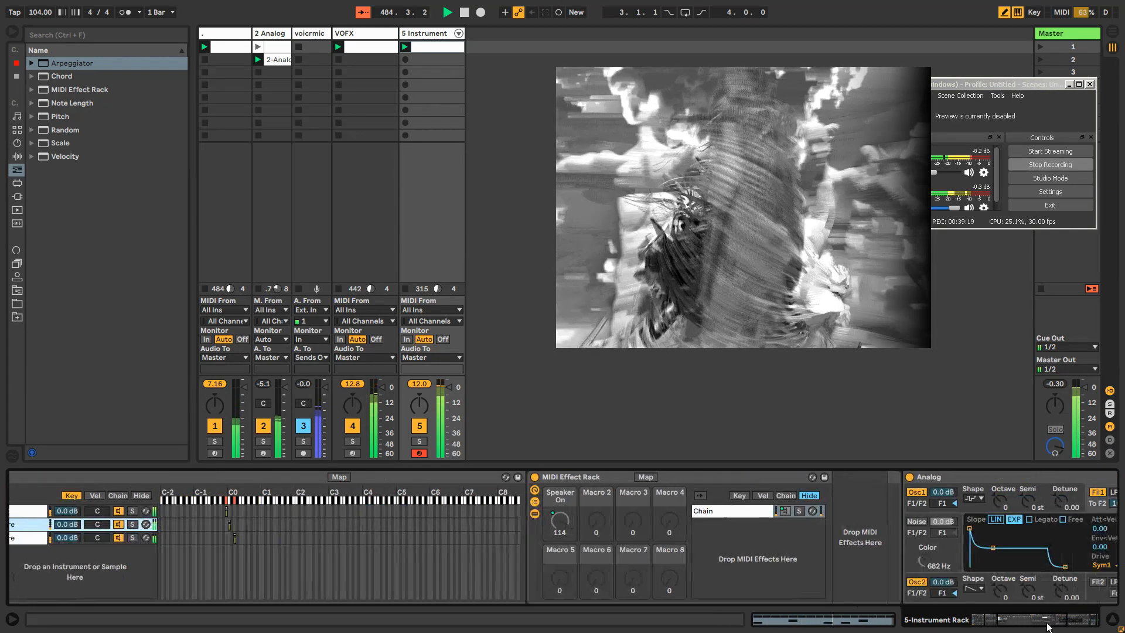
click(544, 477)
double_click(545, 478)
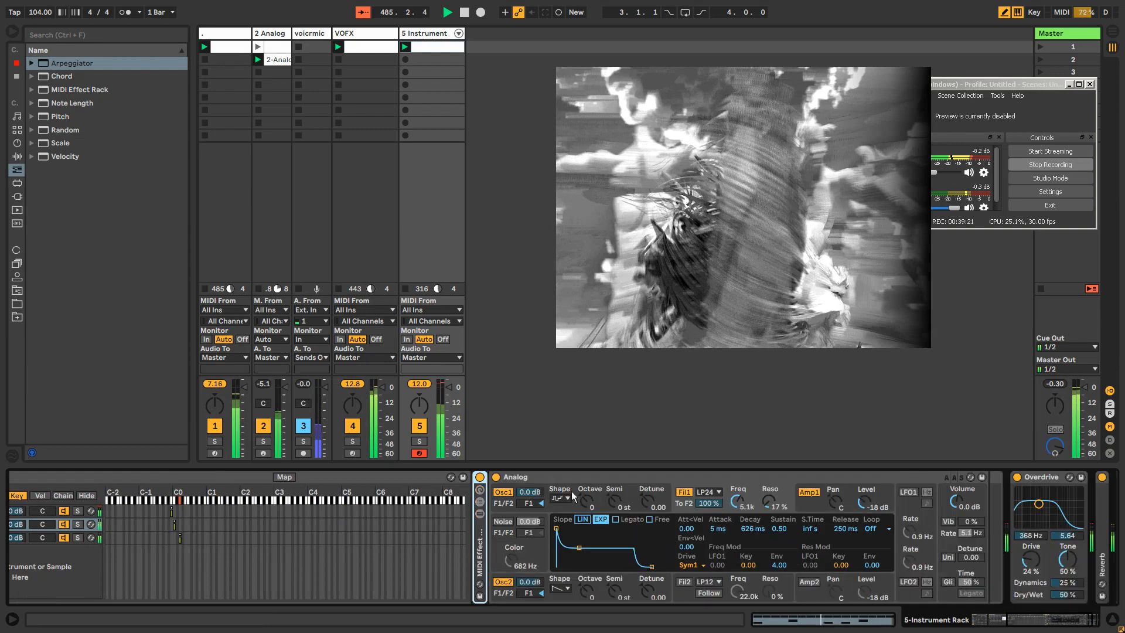
drag(1037, 622, 977, 626)
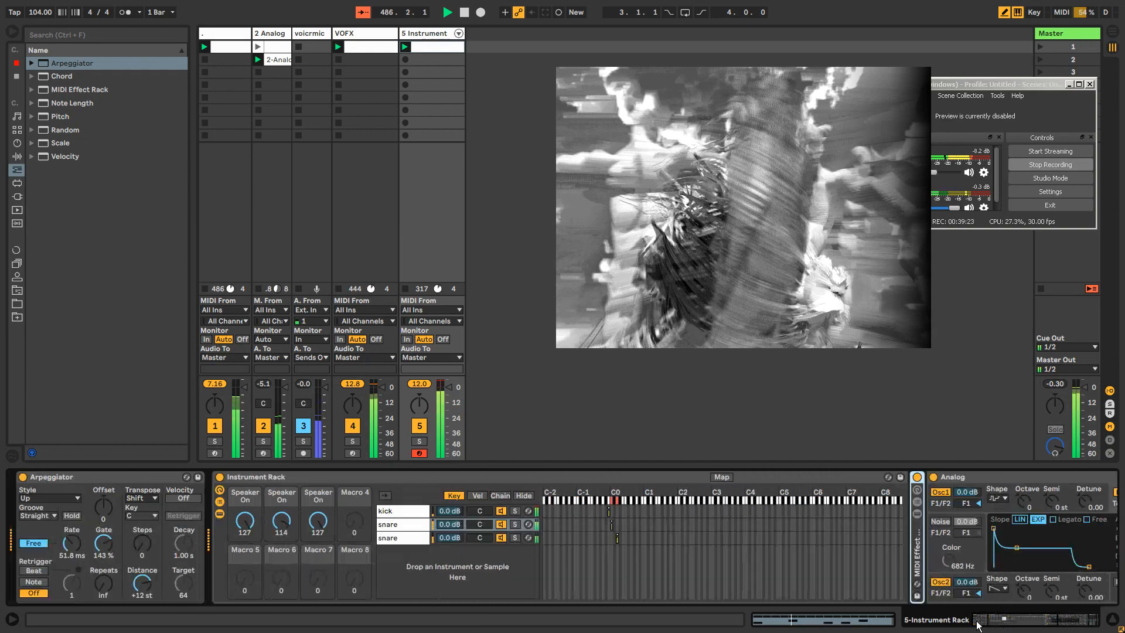
Step: Add an Arpeggiator before the middle snare chain's Analog with a 1/32 rate and 105% gate, and switch off the Arpeggiator before the rack
drag(65, 63, 936, 493)
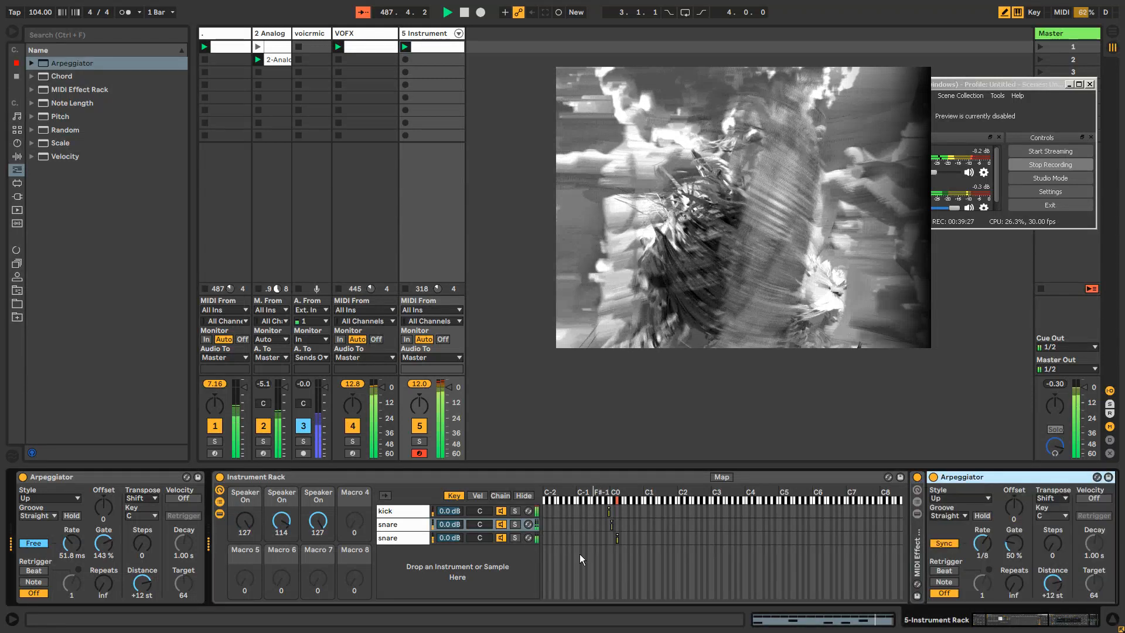
drag(1013, 543, 1014, 539)
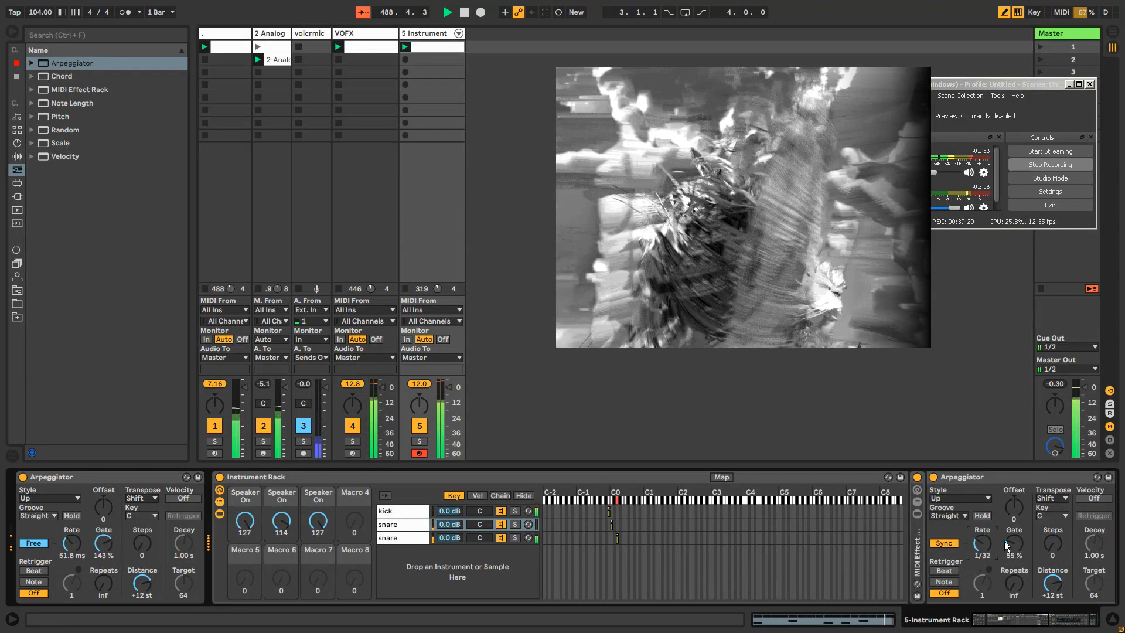
click(24, 477)
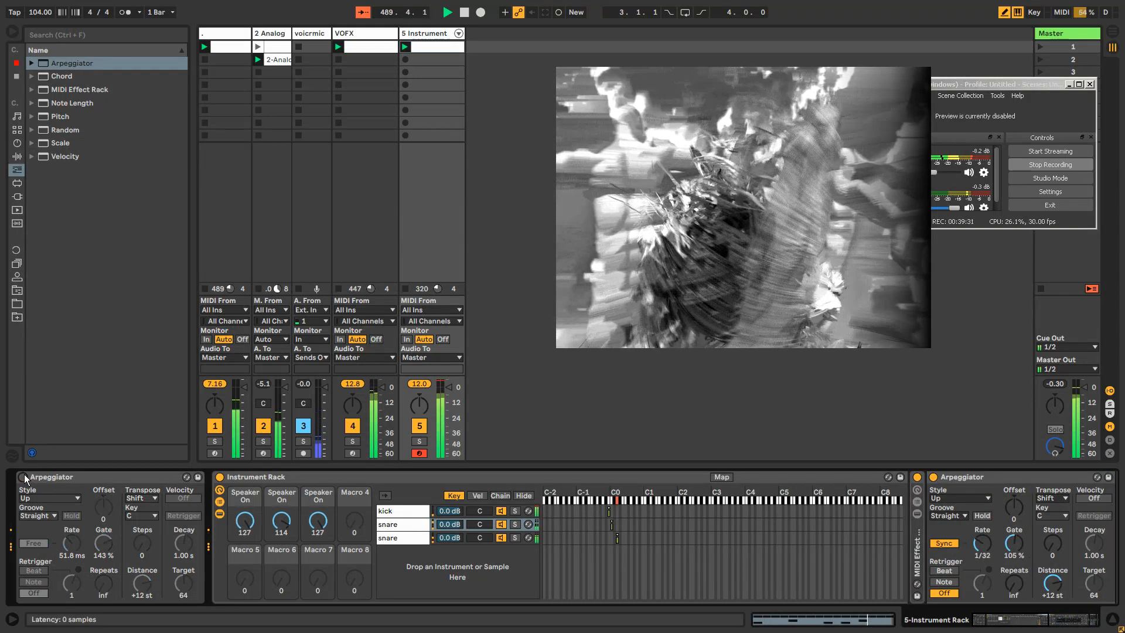
Step: Deactivate and delete the Arpeggiator inside the middle snare chain
click(1029, 618)
click(612, 477)
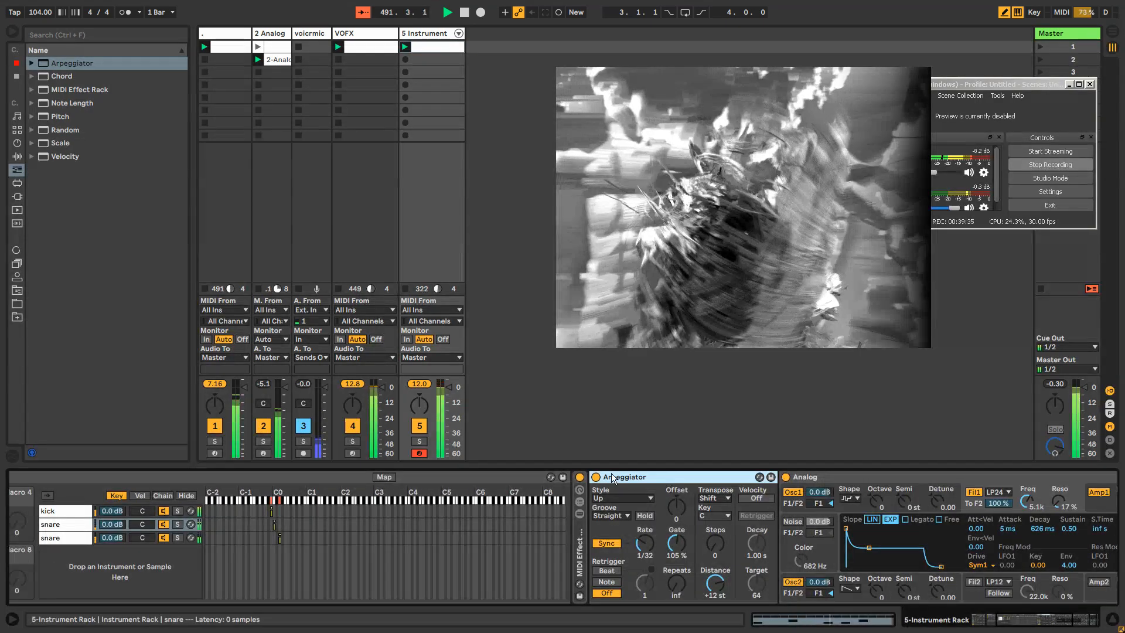
key(0)
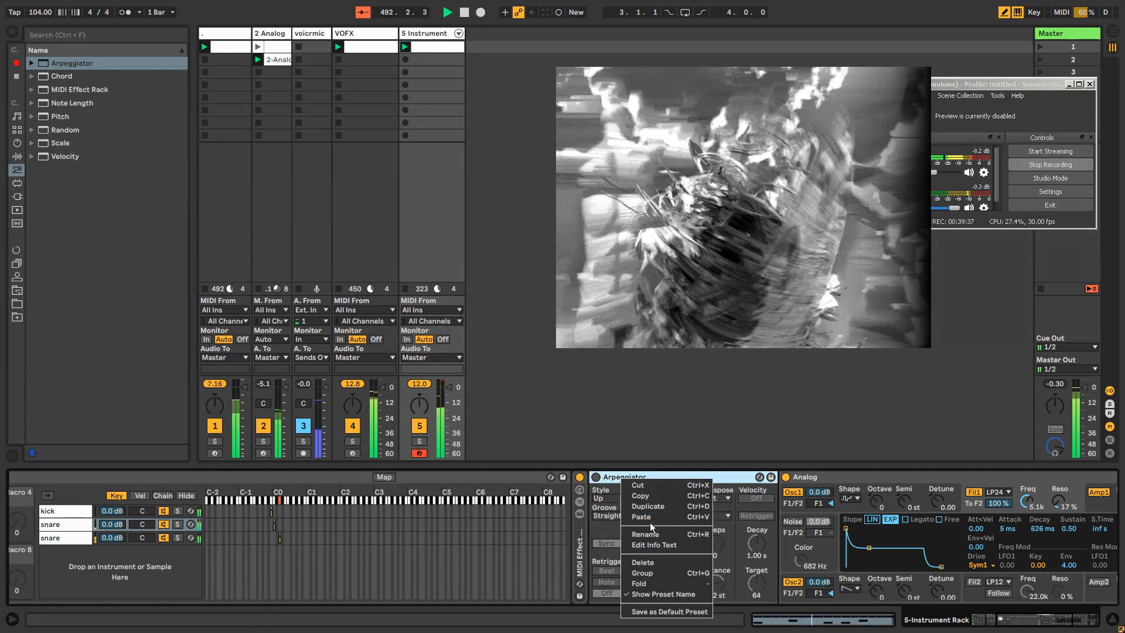
click(643, 562)
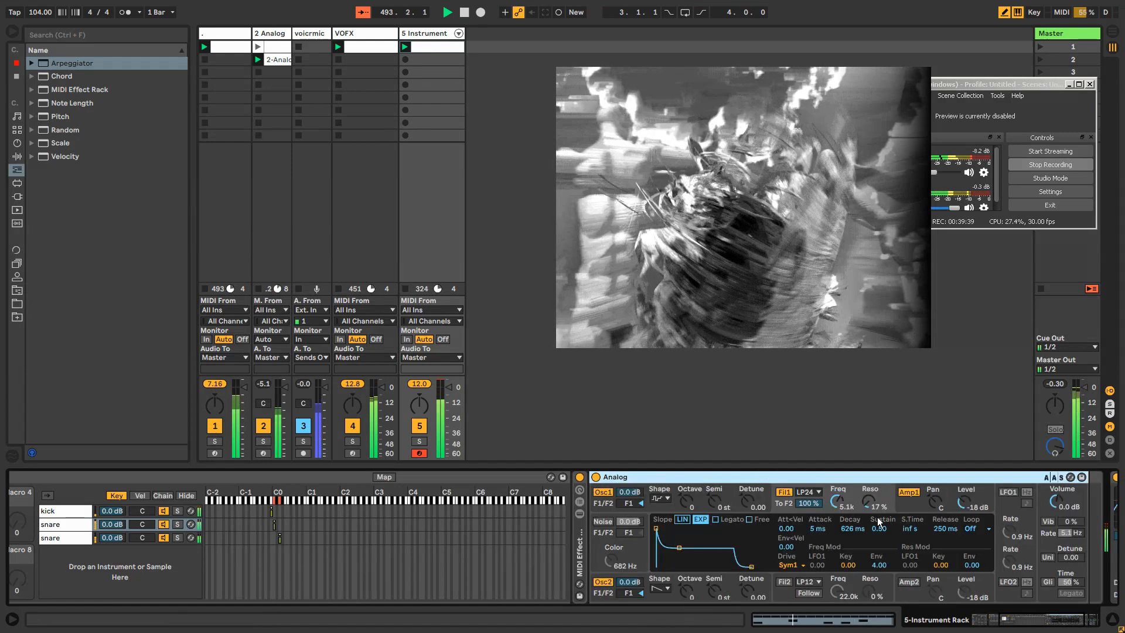
Step: Shorten the amplitude envelope of the middle snare chain's Analog to a 109 ms decay and 0.04 sustain
click(916, 505)
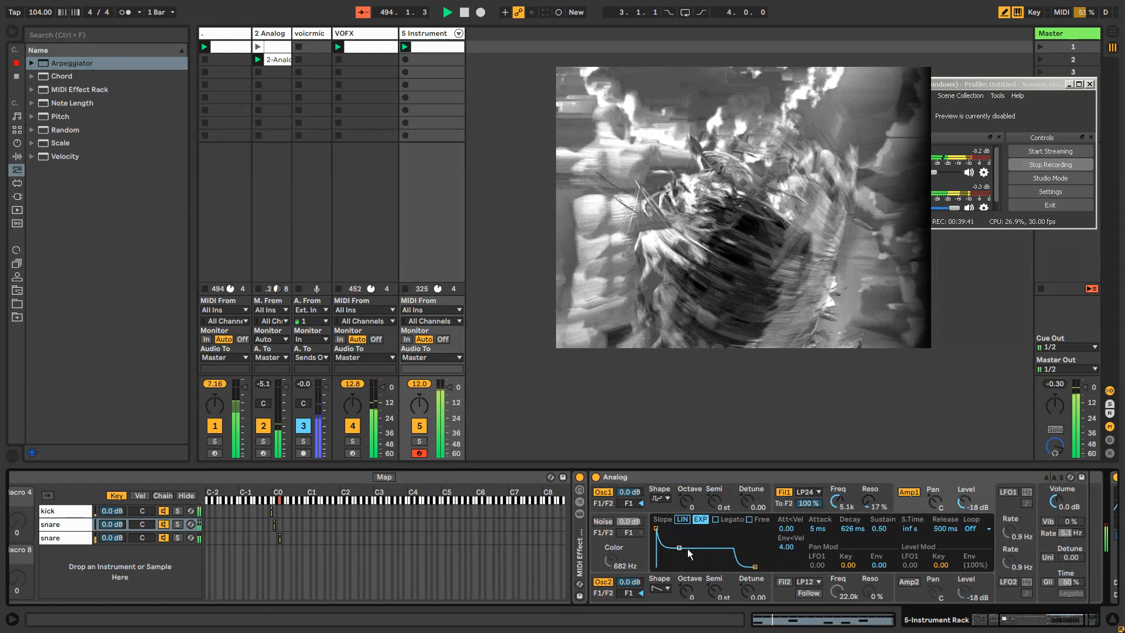
drag(680, 549, 681, 567)
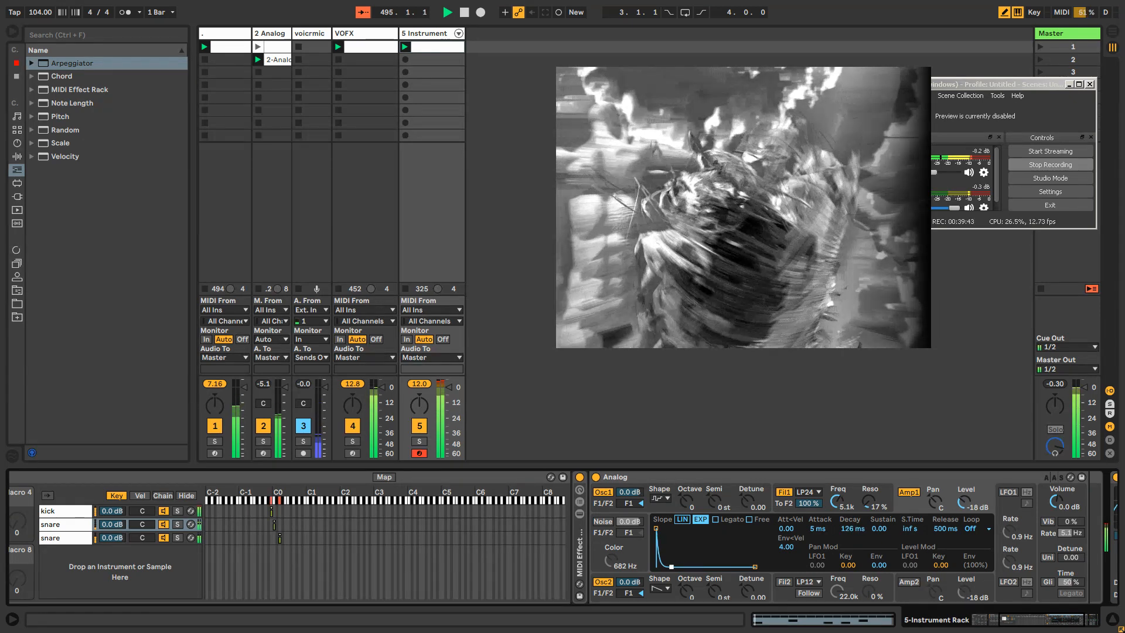
mouse_move(672, 566)
mouse_down()
mouse_move(678, 557)
mouse_move(670, 564)
mouse_up()
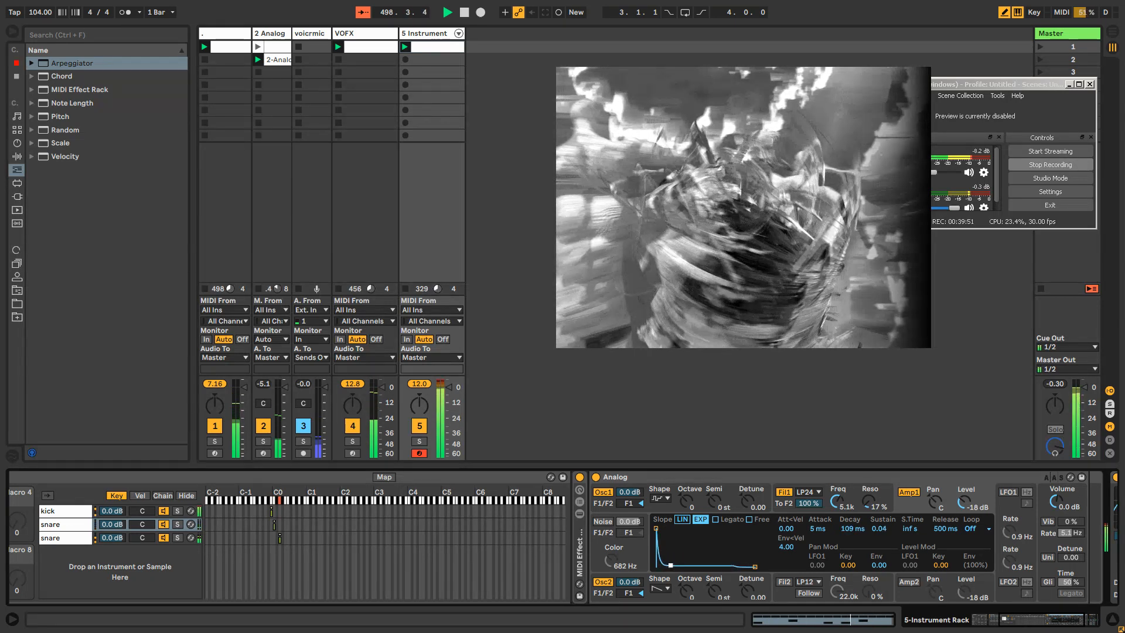
Step: Open the kick chain of track 5's Instrument Rack and collapse its Analog
click(1009, 621)
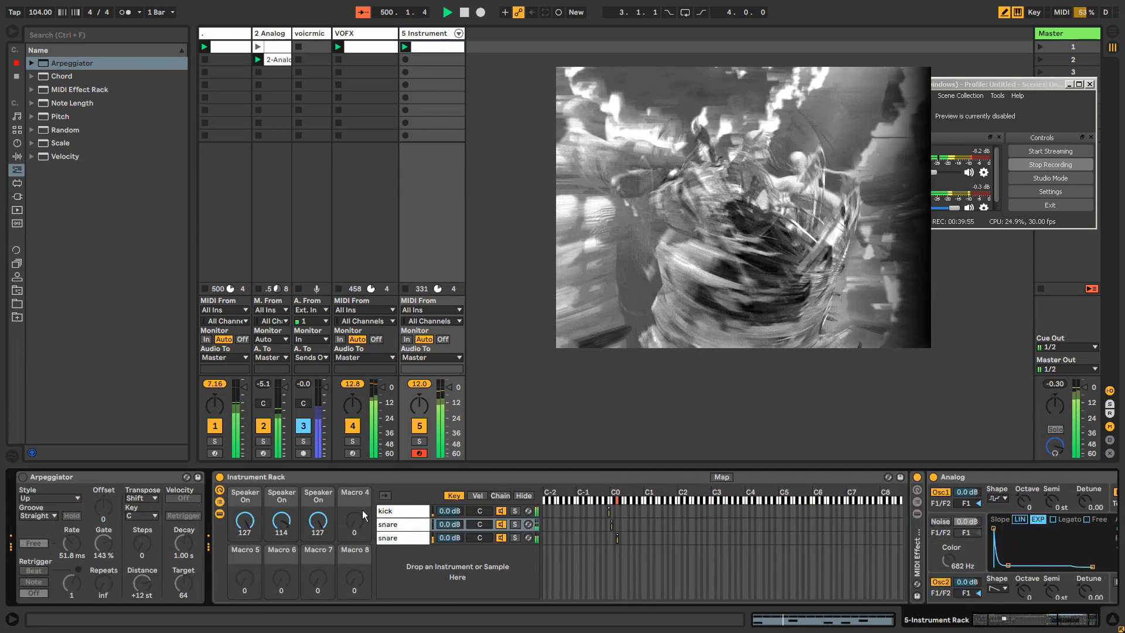
click(219, 501)
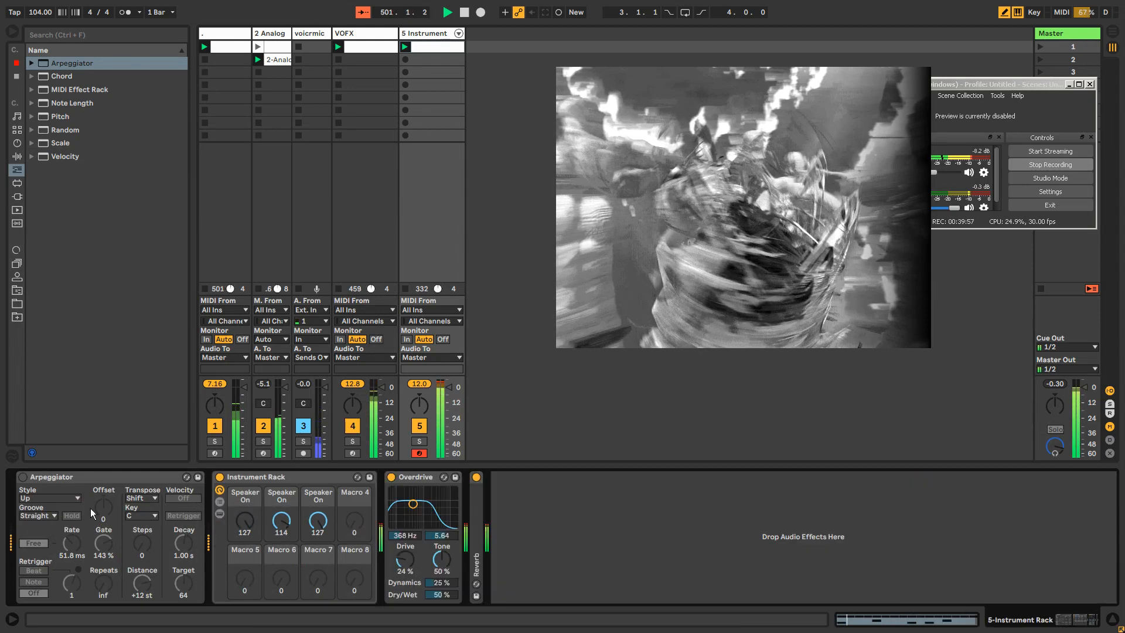
click(219, 501)
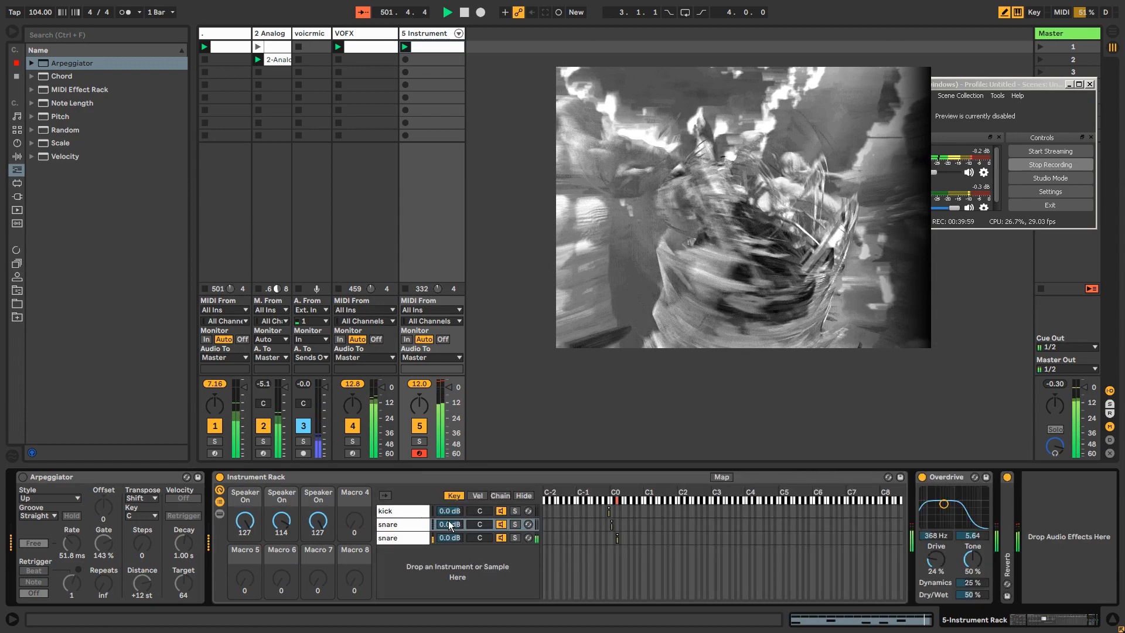
double_click(414, 510)
drag(1004, 618, 1047, 620)
double_click(674, 476)
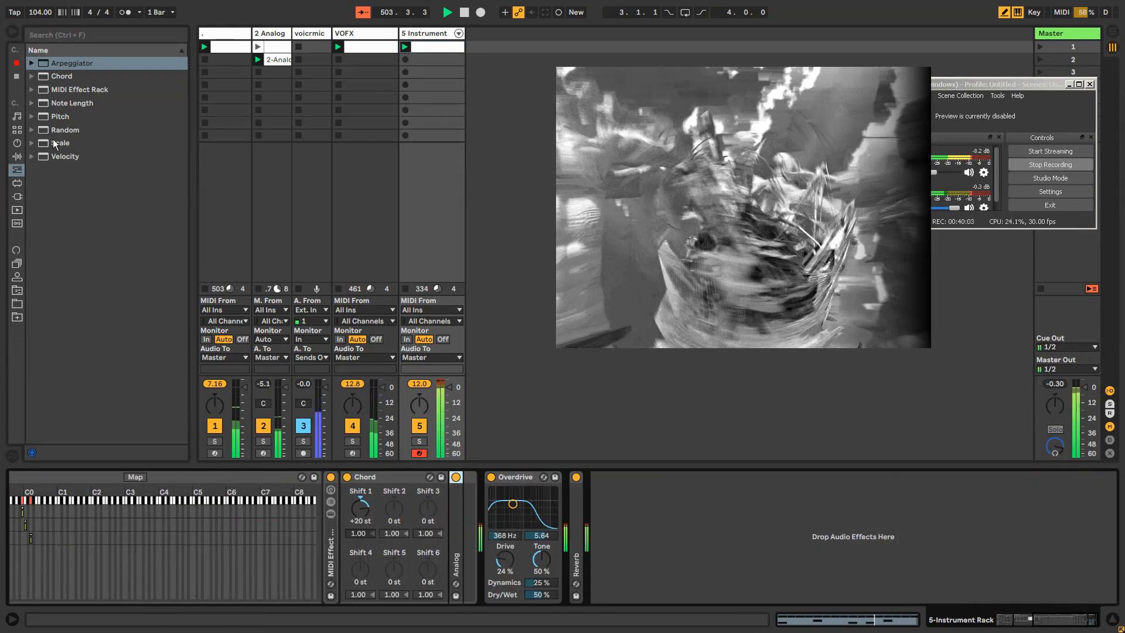
Step: Find Operator among the instruments and group the kick chain's Analog into a nested Instrument Rack
click(20, 156)
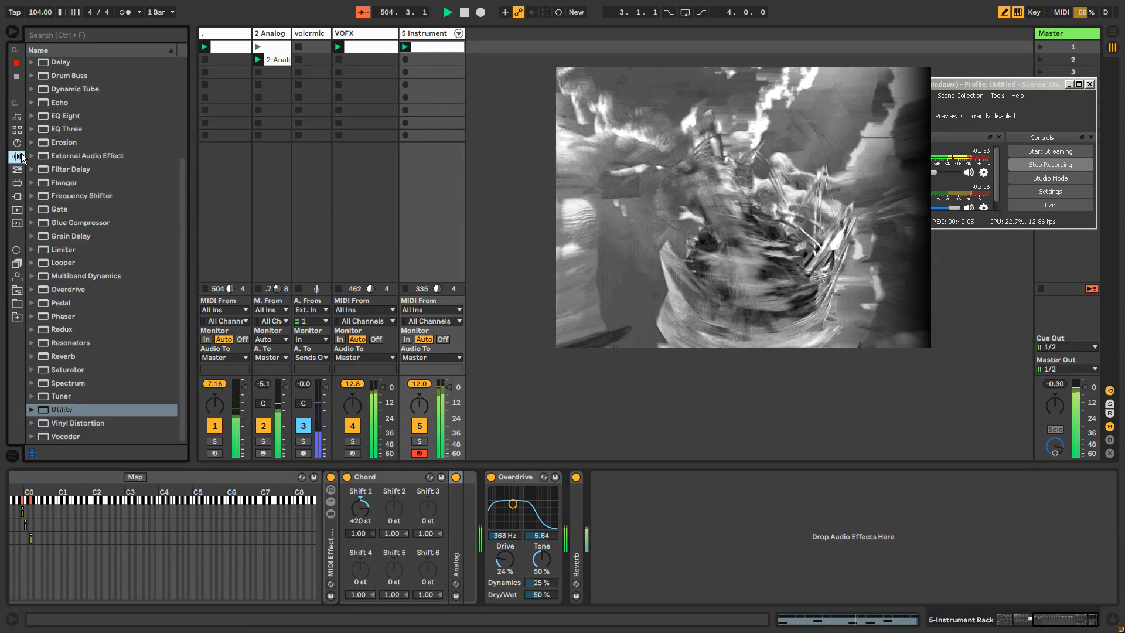
click(17, 143)
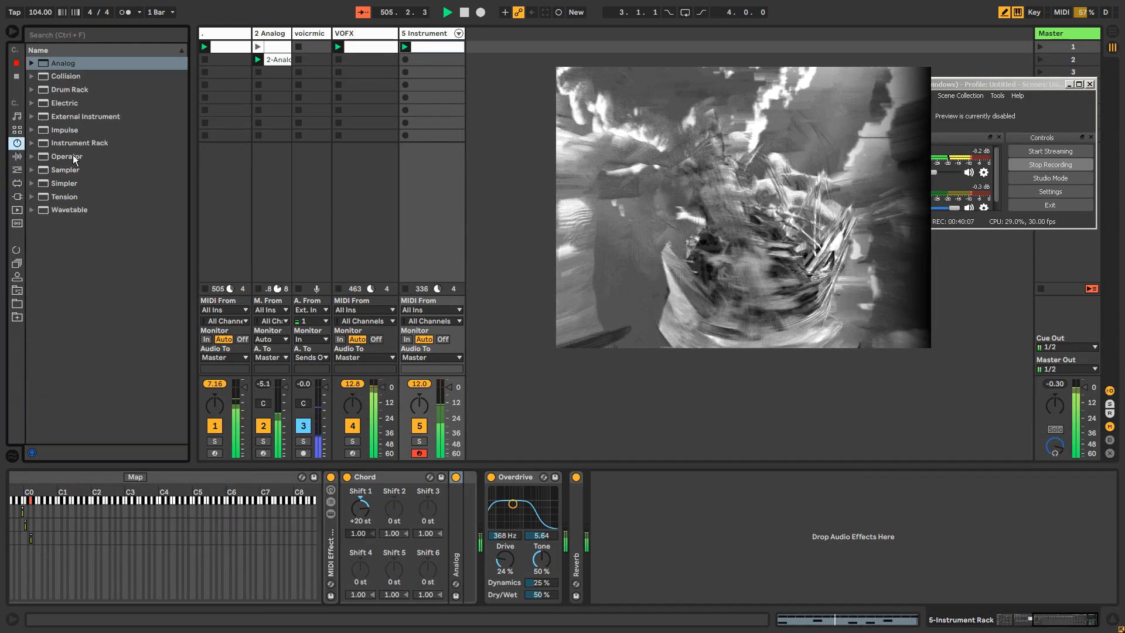
click(66, 157)
drag(89, 189, 450, 467)
click(458, 499)
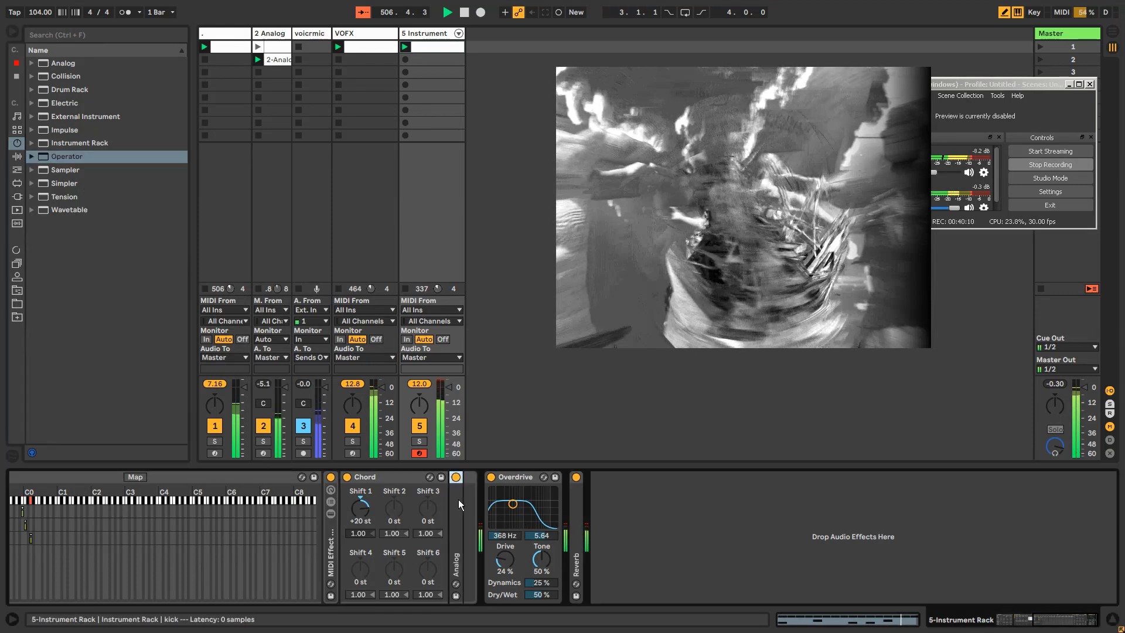
key(ctrl+g)
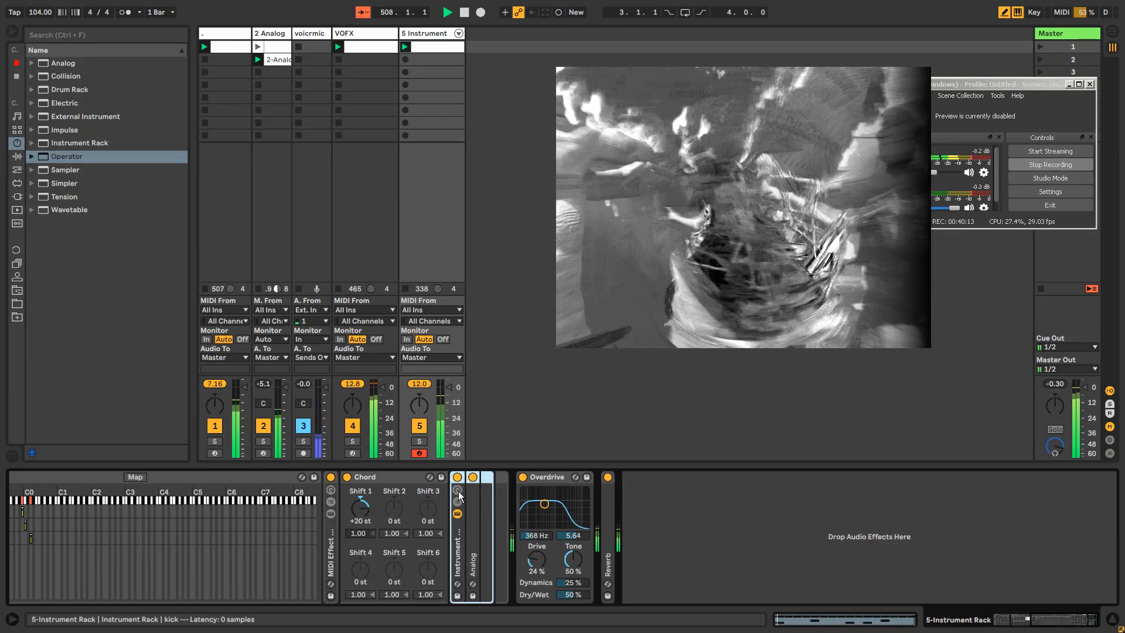
Step: Show the nested rack's macros and chain list, and add Operator as a second chain alongside Analog
click(457, 490)
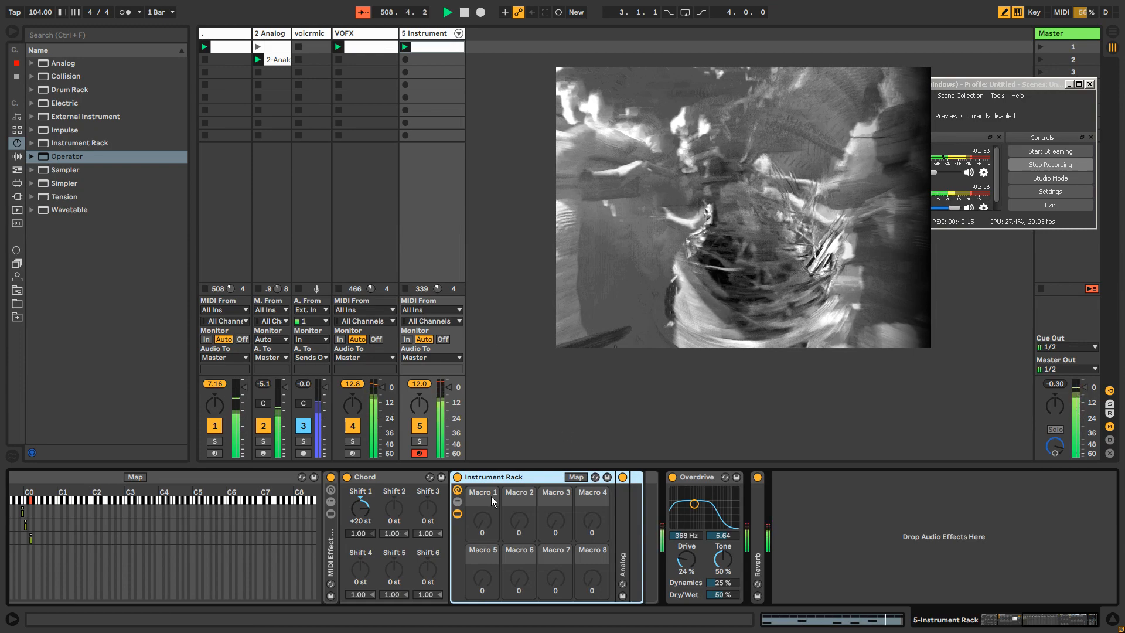
double_click(622, 519)
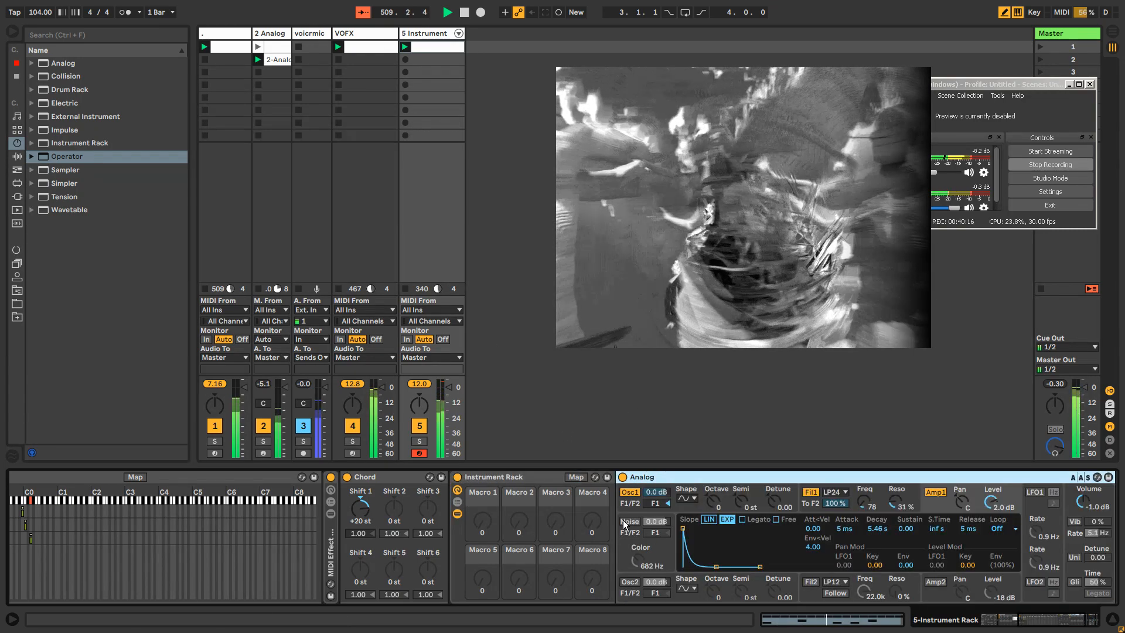
click(457, 501)
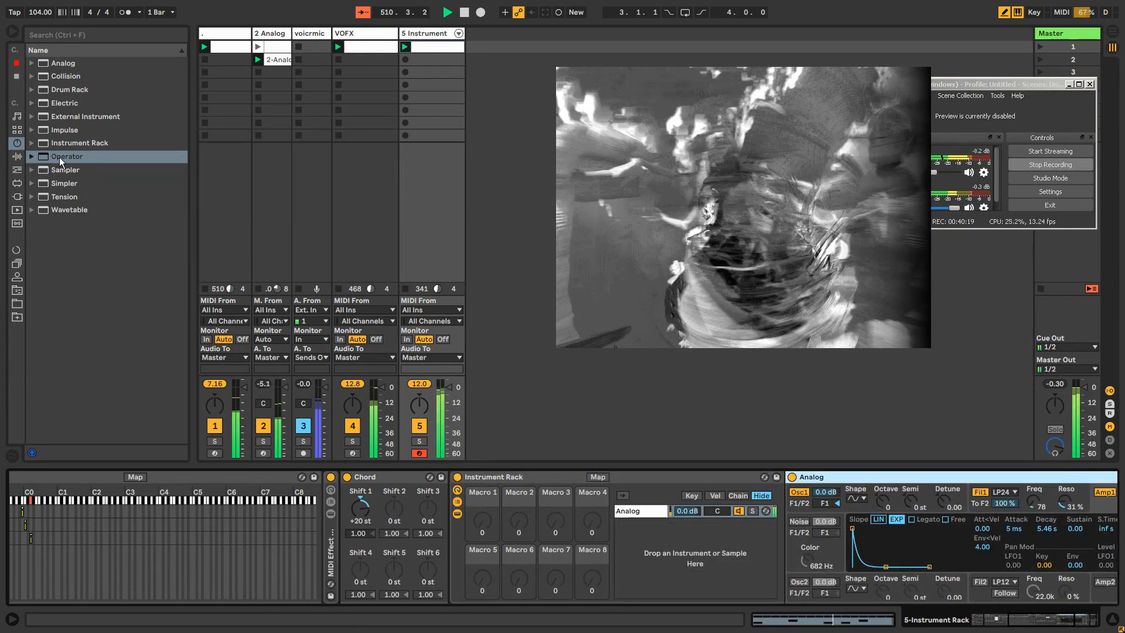
drag(58, 157, 679, 536)
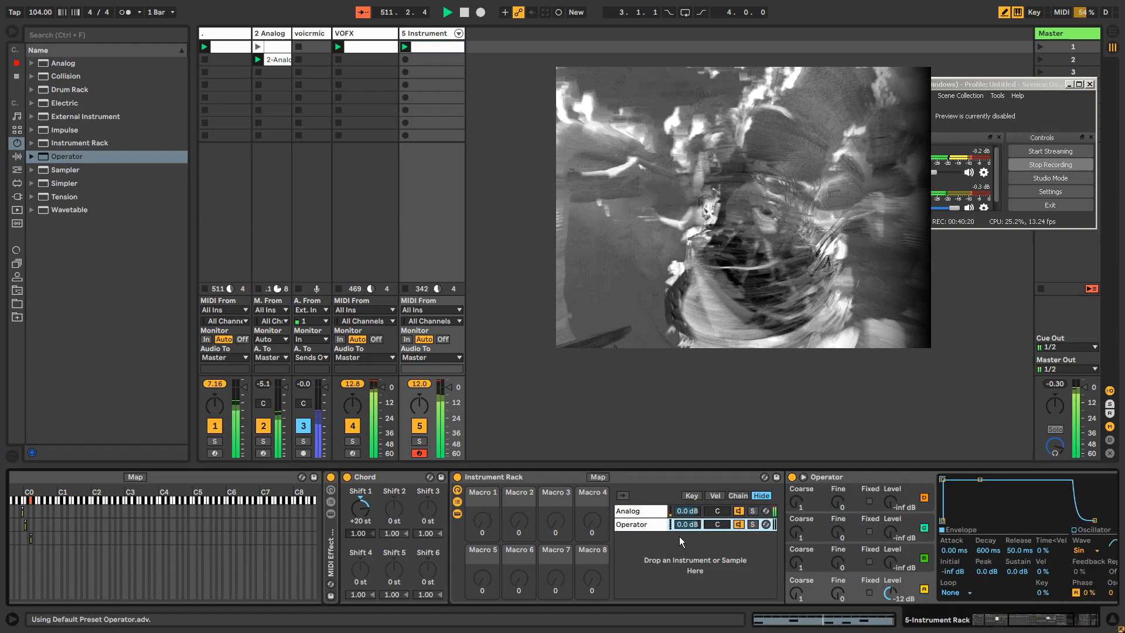
Step: Give Operator's oscillator A envelope a 395 ms decay and -14 dB sustain, and lower the nested Analog chain's volume to -18.8 dB
click(1025, 628)
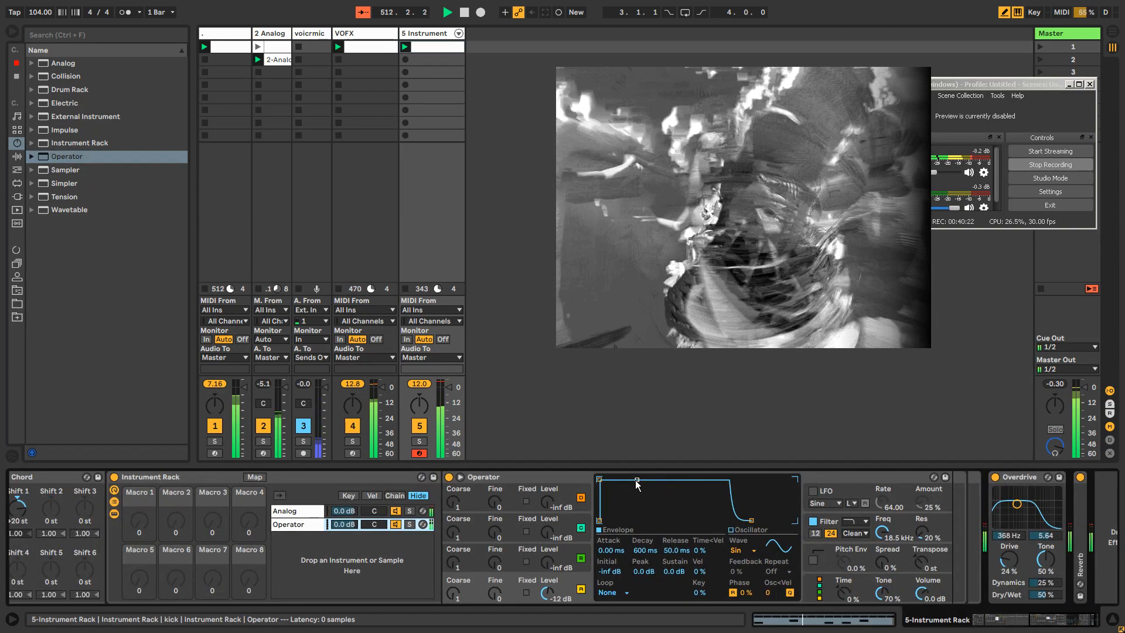
drag(637, 479, 635, 495)
drag(344, 510, 344, 530)
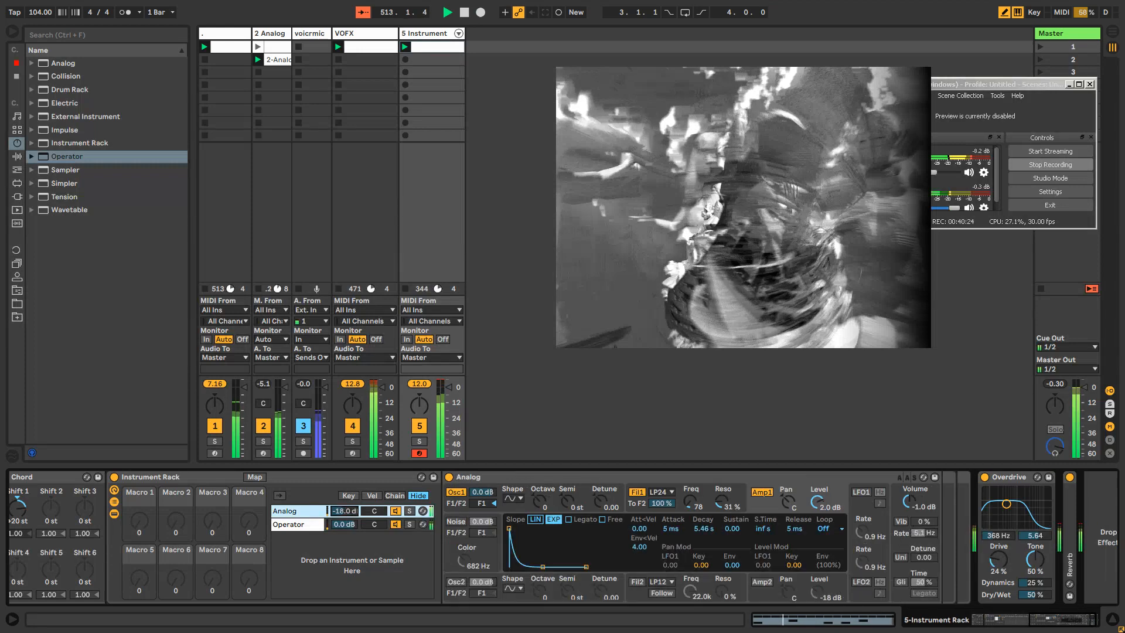
Step: Set Operator's oscillator A to a 0.0 dB level and 0.5 coarse tuning, with a 276 ms decay and 4.32 s release
click(392, 527)
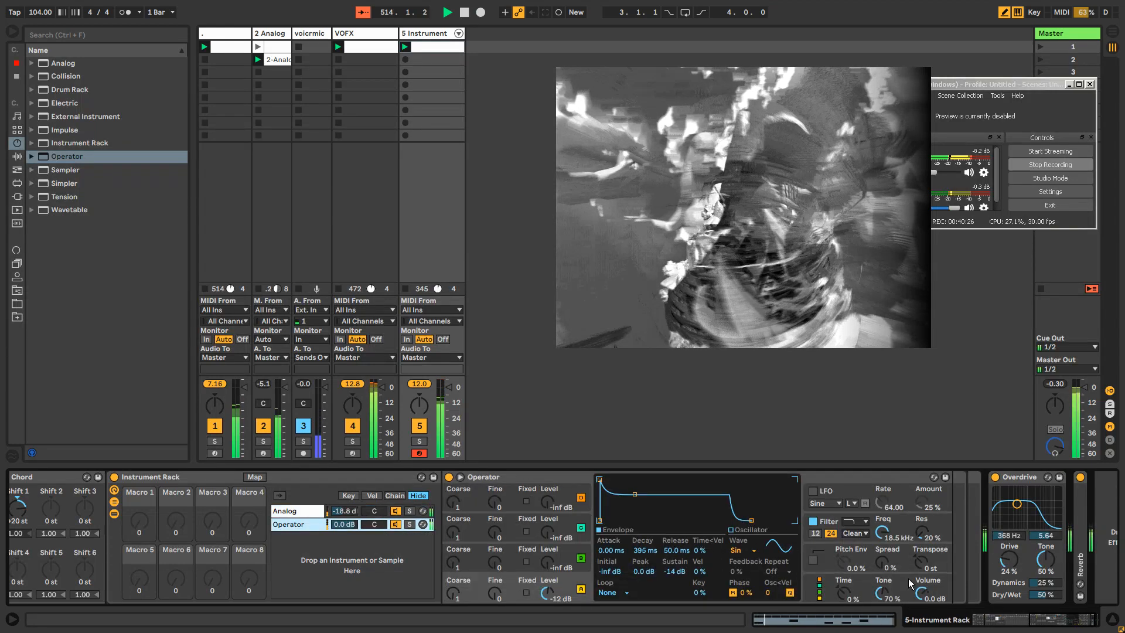
drag(542, 596, 542, 579)
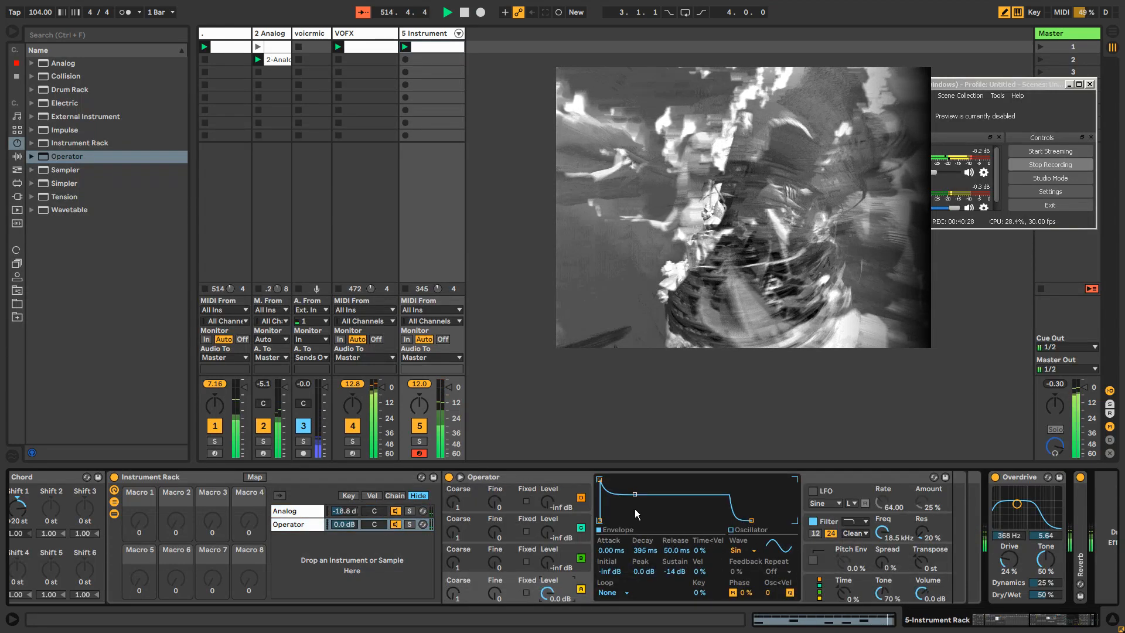
mouse_move(634, 493)
mouse_down()
mouse_move(633, 520)
mouse_move(632, 494)
mouse_up()
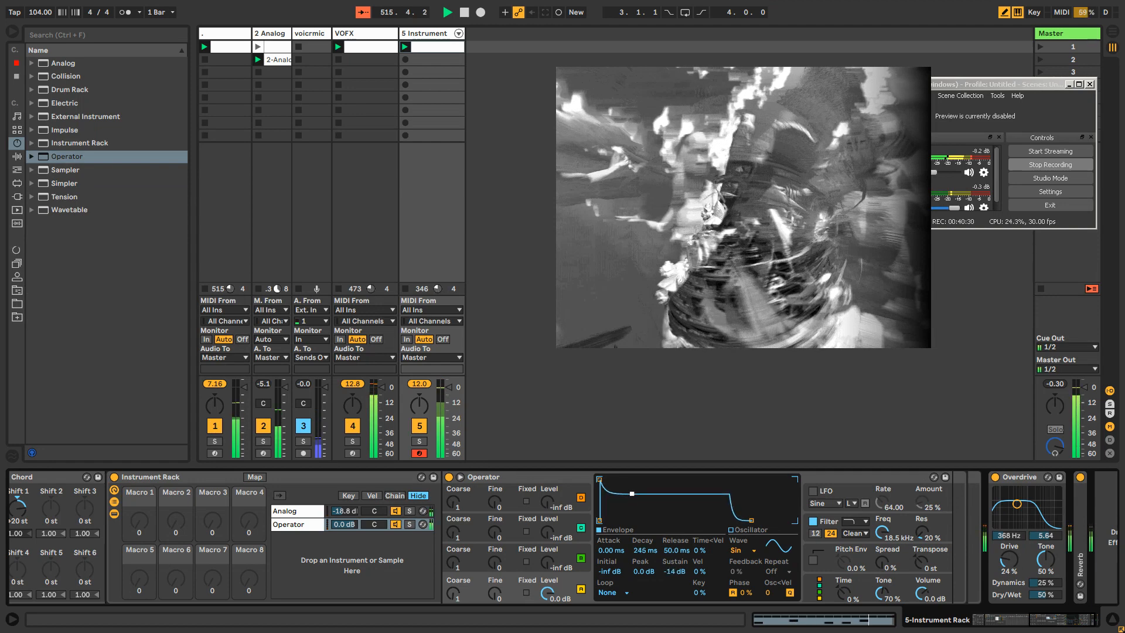
drag(737, 523, 777, 520)
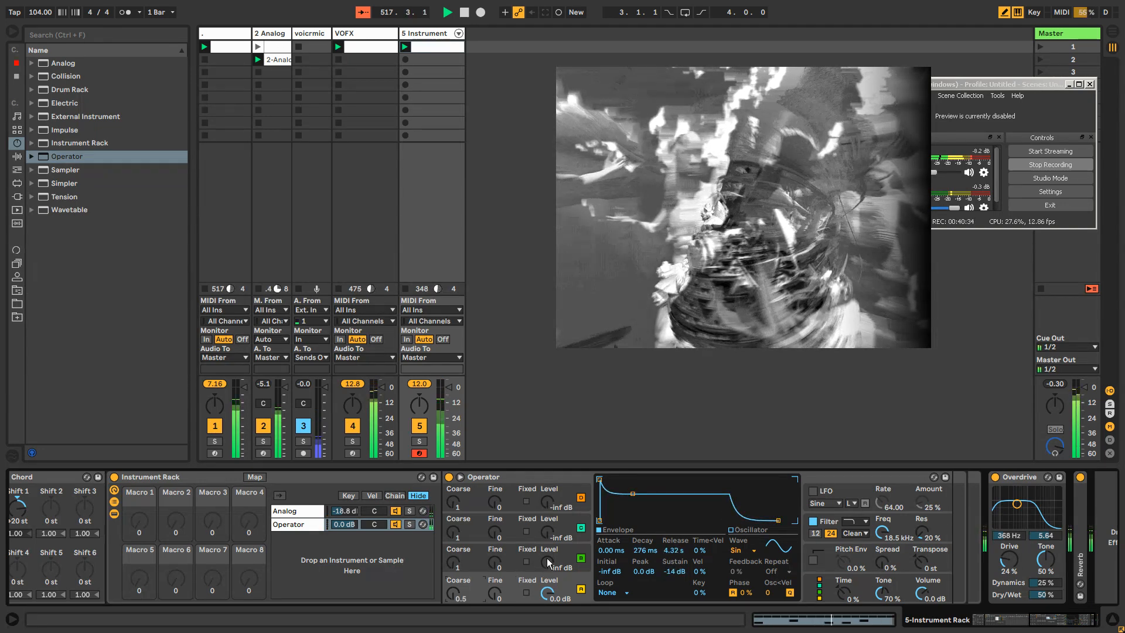
Step: Raise Operator's oscillator B level to -36 dB and lower Operator's overall volume to -1.3 dB
drag(548, 562, 548, 551)
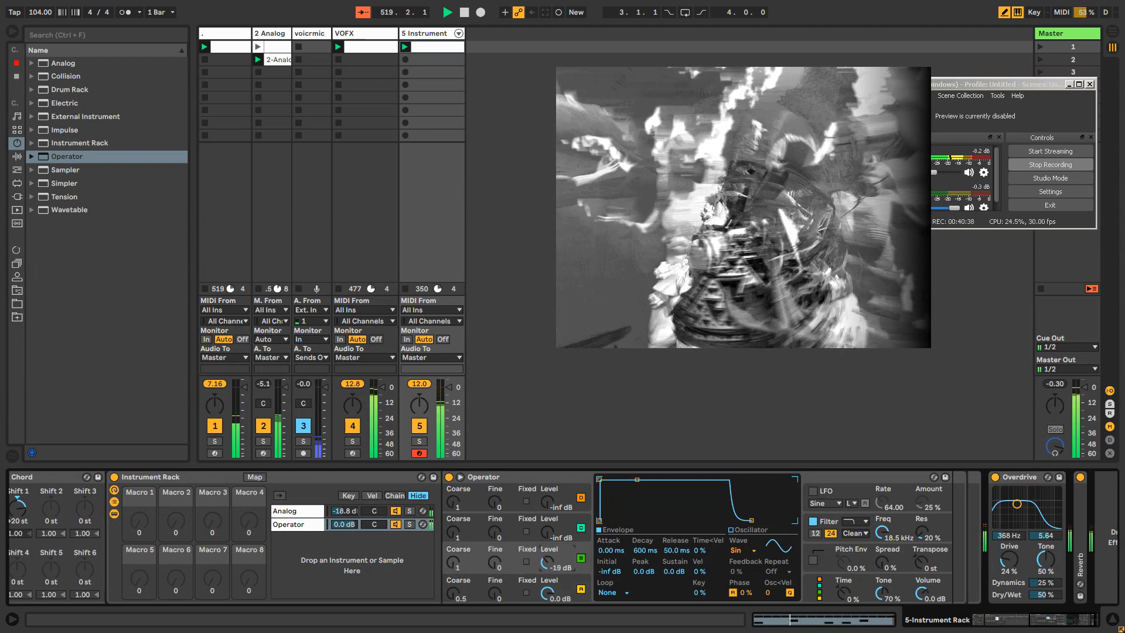
drag(922, 586, 922, 592)
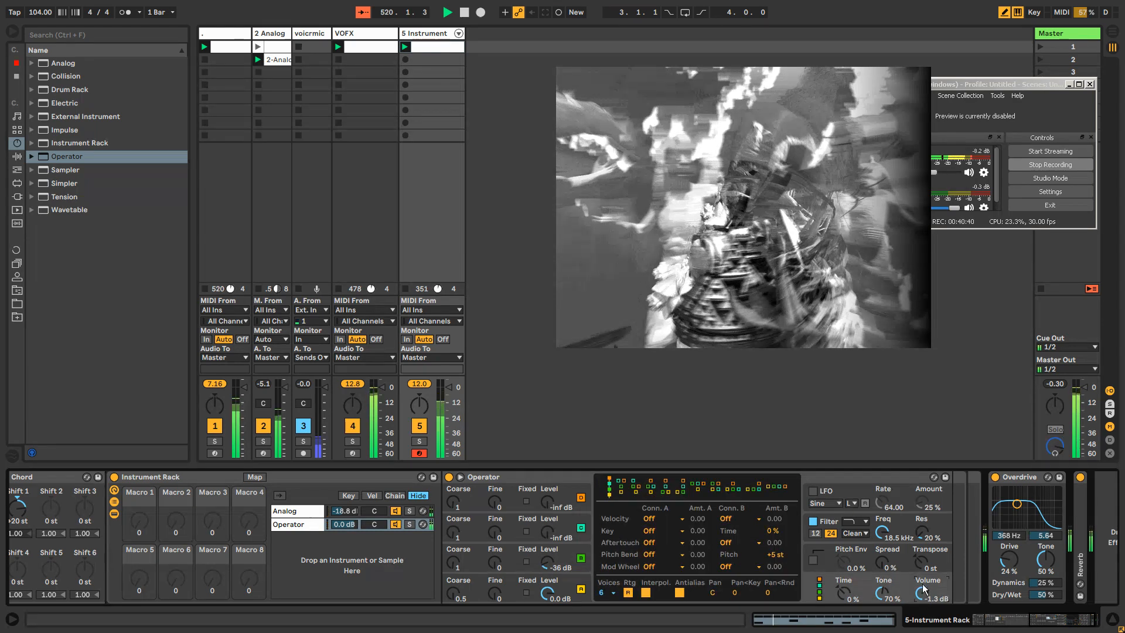
Step: Readjust Operator's oscillator A envelope to a 245 ms decay and -12 dB sustain
click(524, 586)
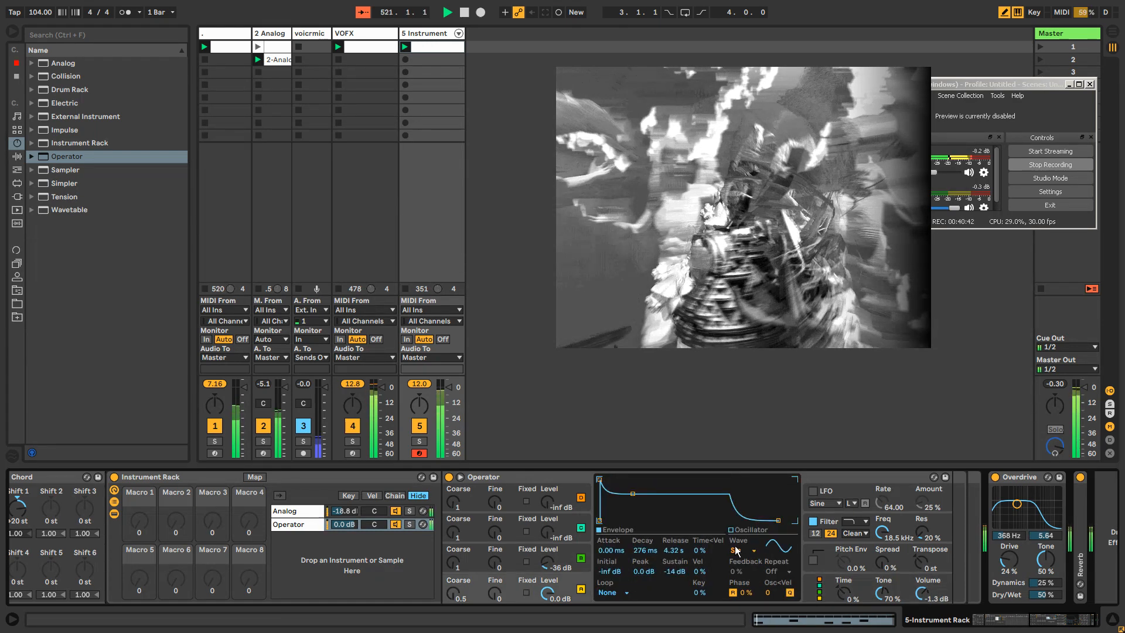
drag(637, 493, 635, 492)
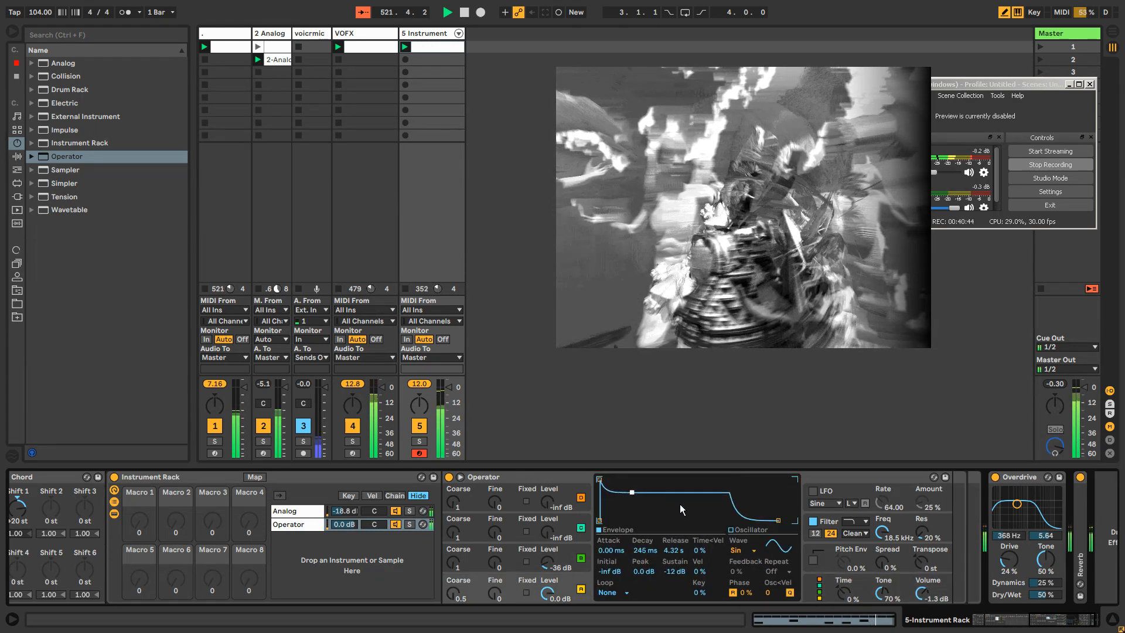
Step: Add an Overdrive after Operator in its chain, with the filter band at 86.7 Hz, a bandwidth of 7.05 and 84% drive
click(17, 157)
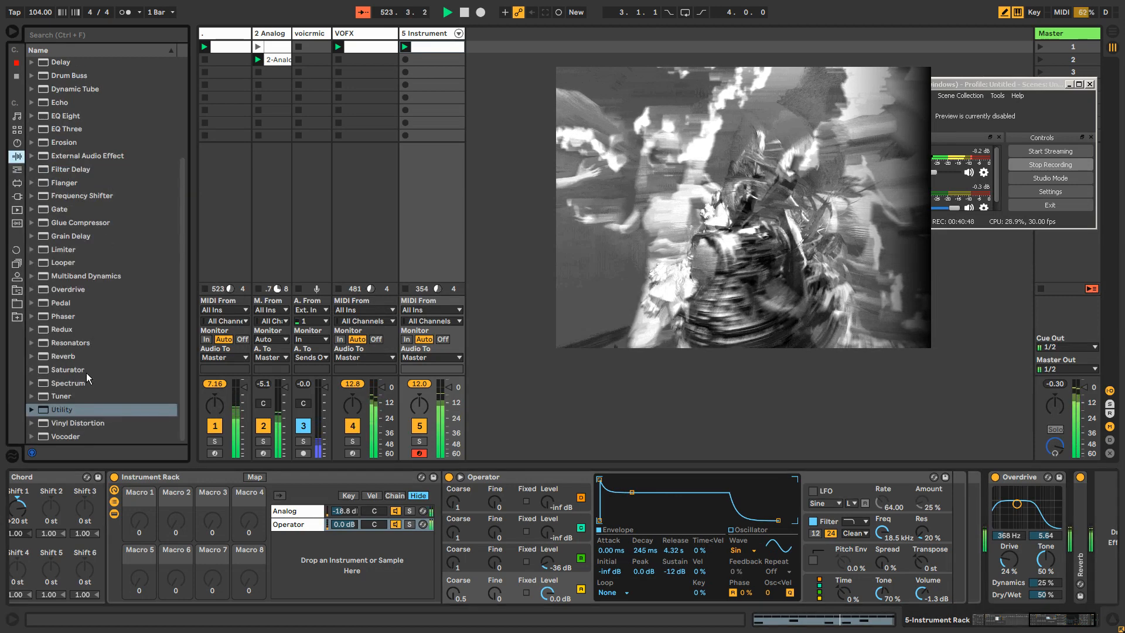
scroll(94, 167, up, 2)
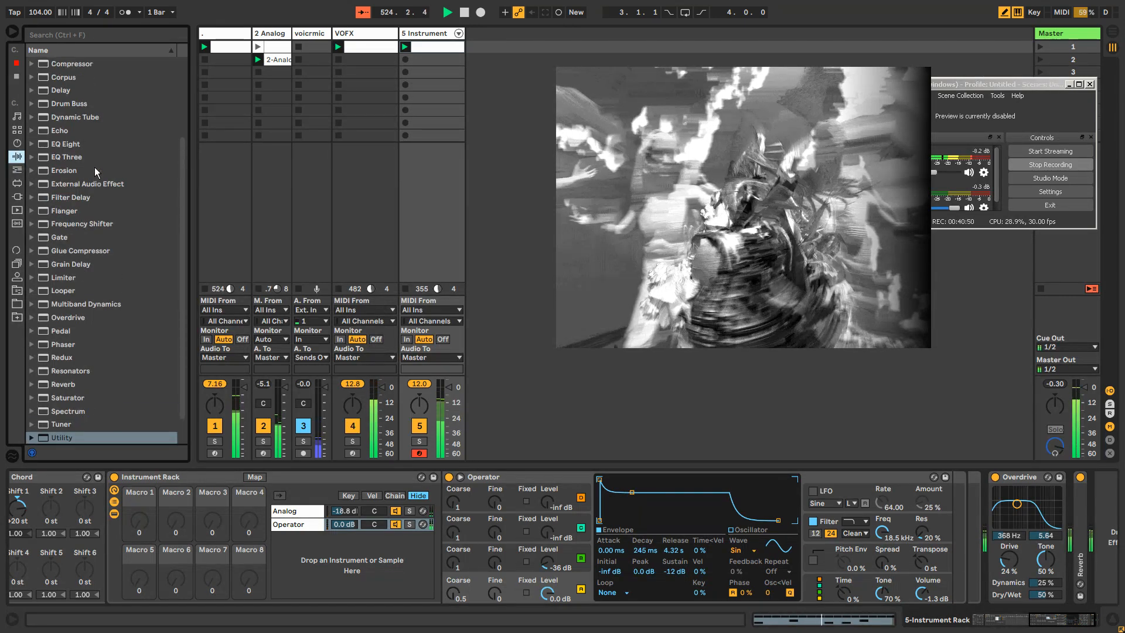
scroll(94, 171, down, 2)
click(68, 290)
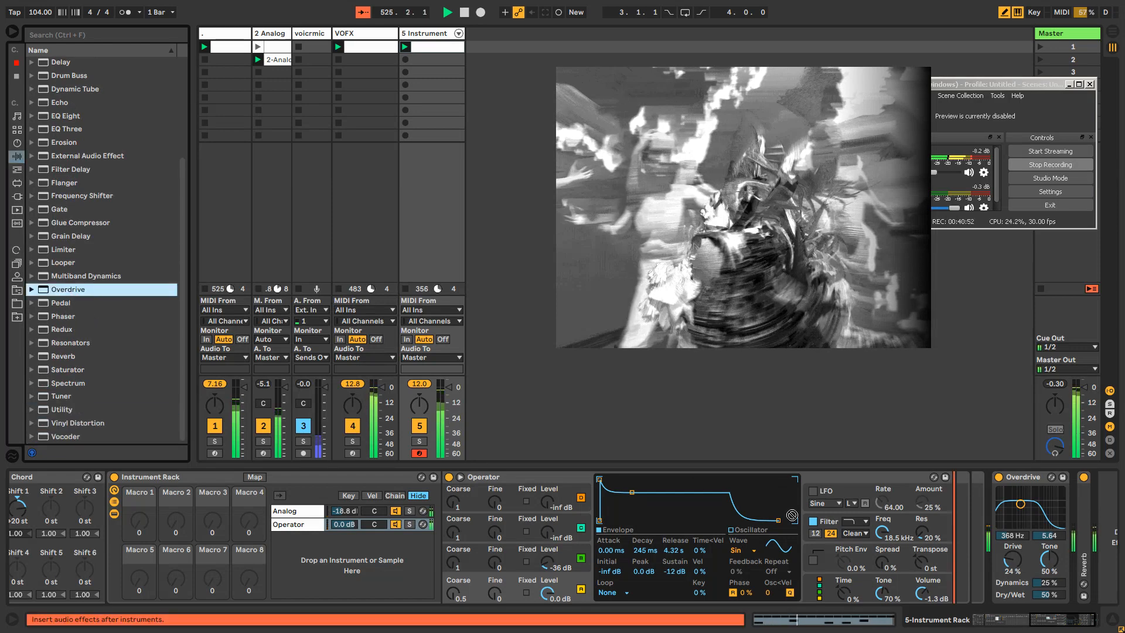
drag(881, 545, 985, 552)
drag(995, 510, 967, 505)
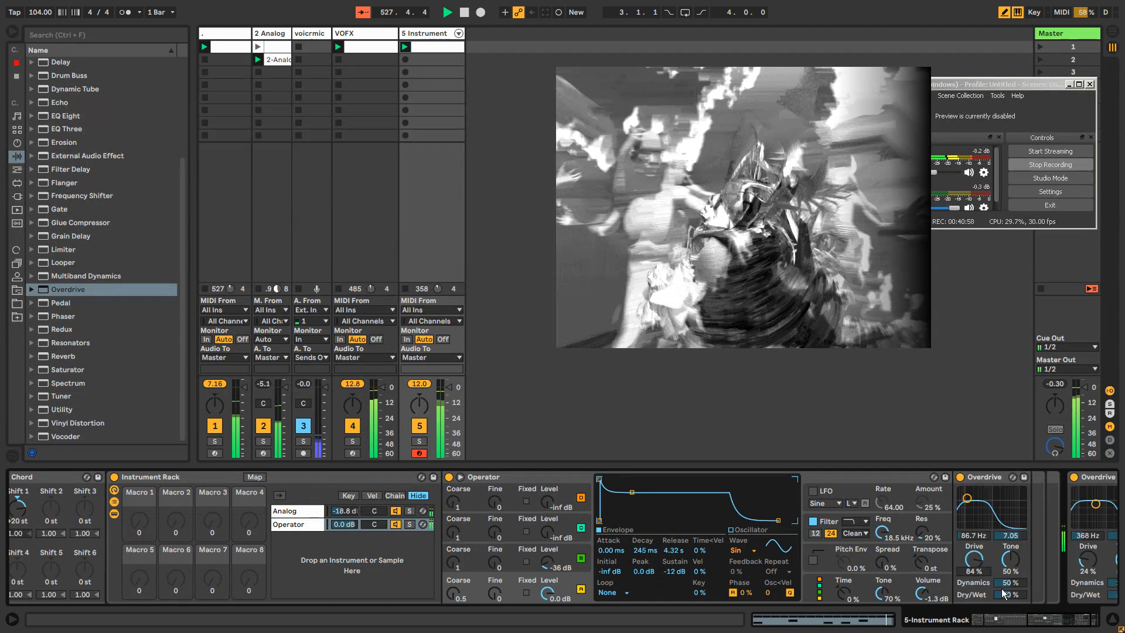
Step: Set the Overdrive after Operator to 50.0 Hz, 5.28 bandwidth and 64% drive, and Operator's oscillator B to 0.0 dB with a 51.7 ms decay
drag(966, 502, 961, 506)
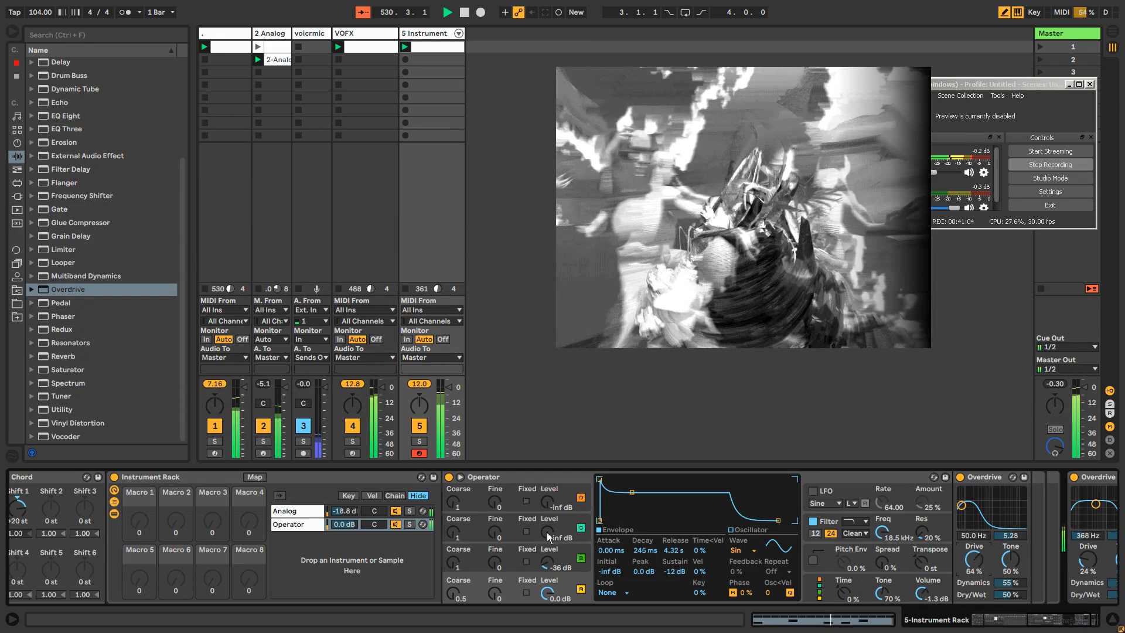
click(548, 563)
drag(637, 479, 630, 520)
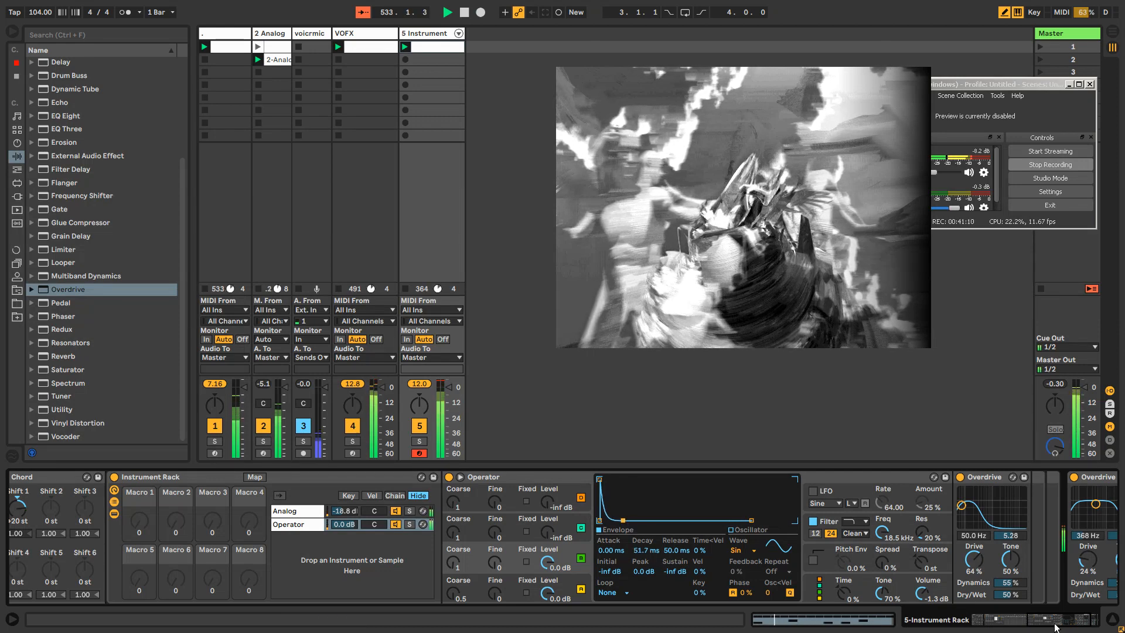
Step: Set the Analog chain volume in the kick's nested rack to -9.6 dB and hide that rack's chain list
drag(1054, 626, 1075, 626)
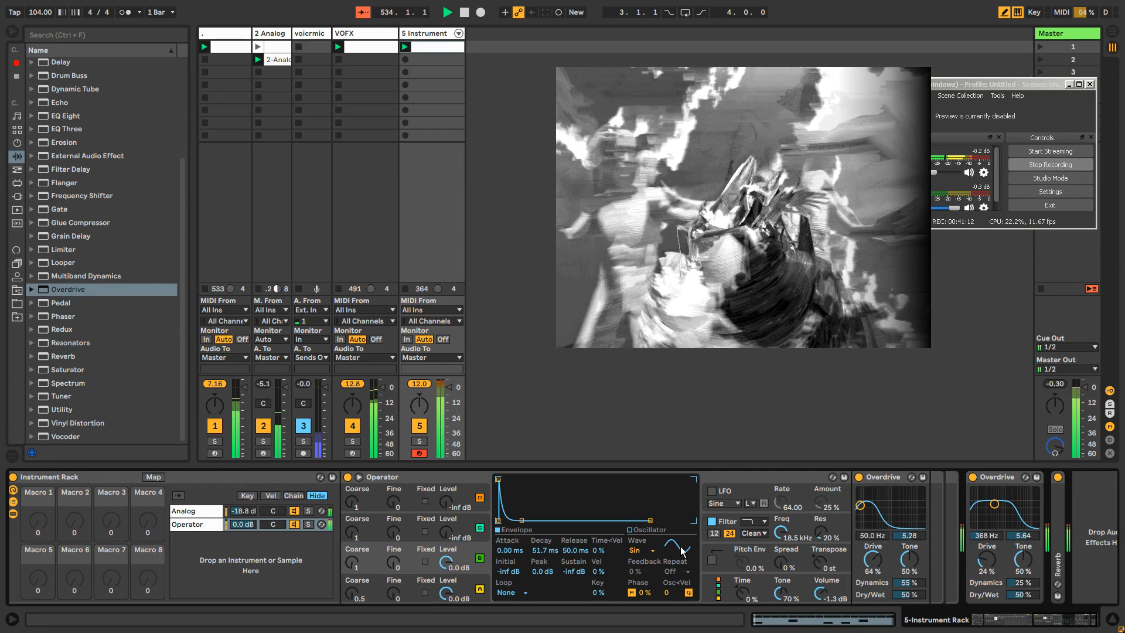
click(199, 510)
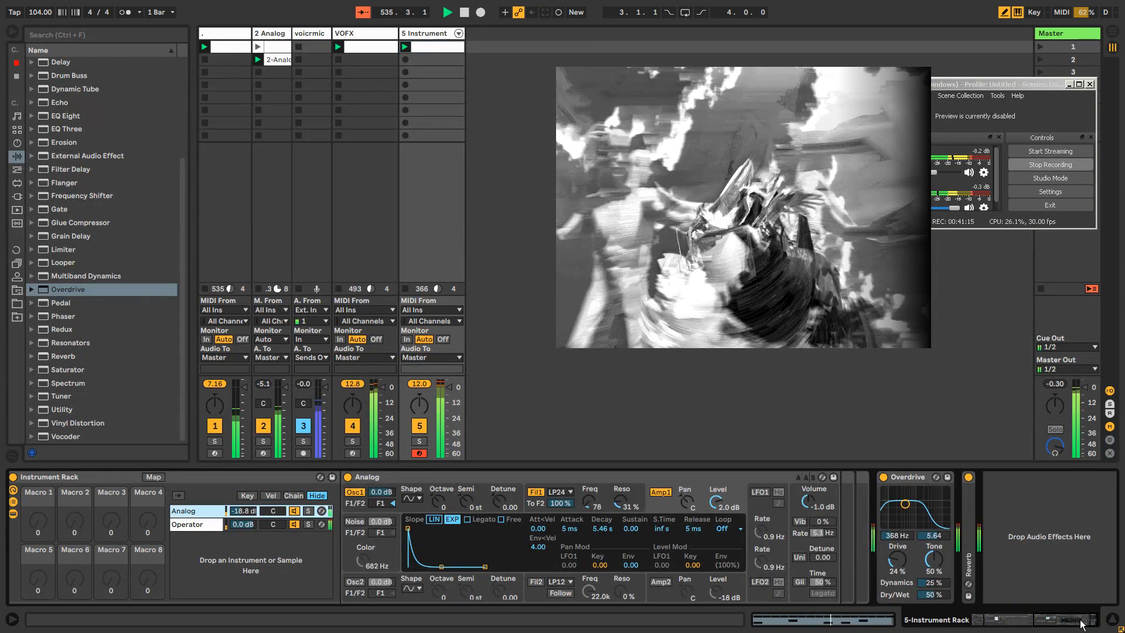
drag(1080, 621, 1061, 621)
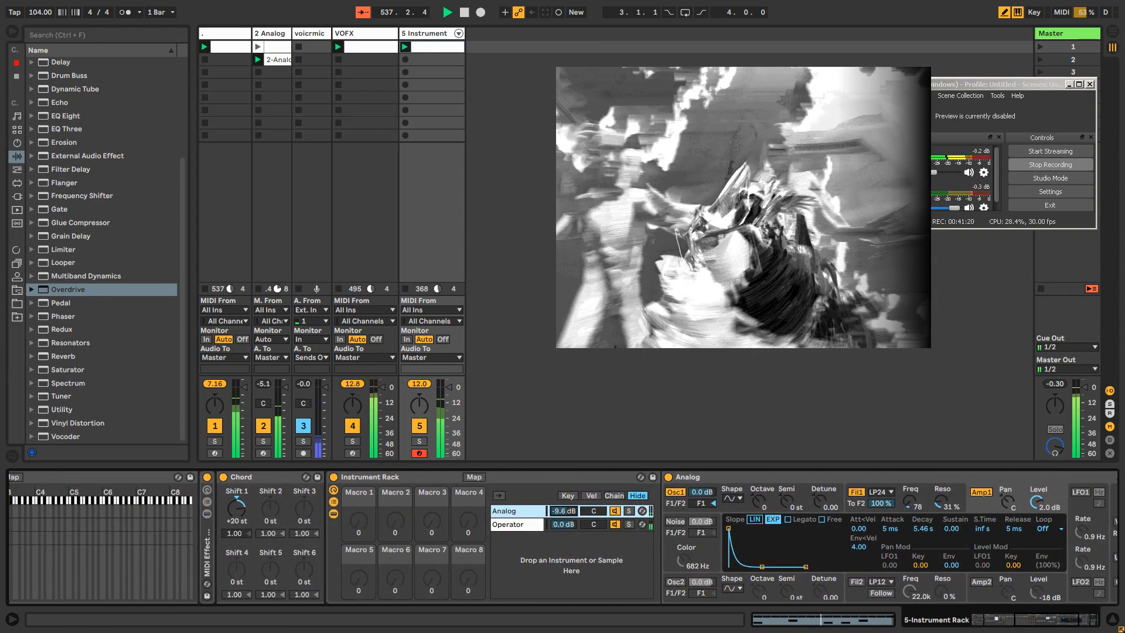
click(333, 501)
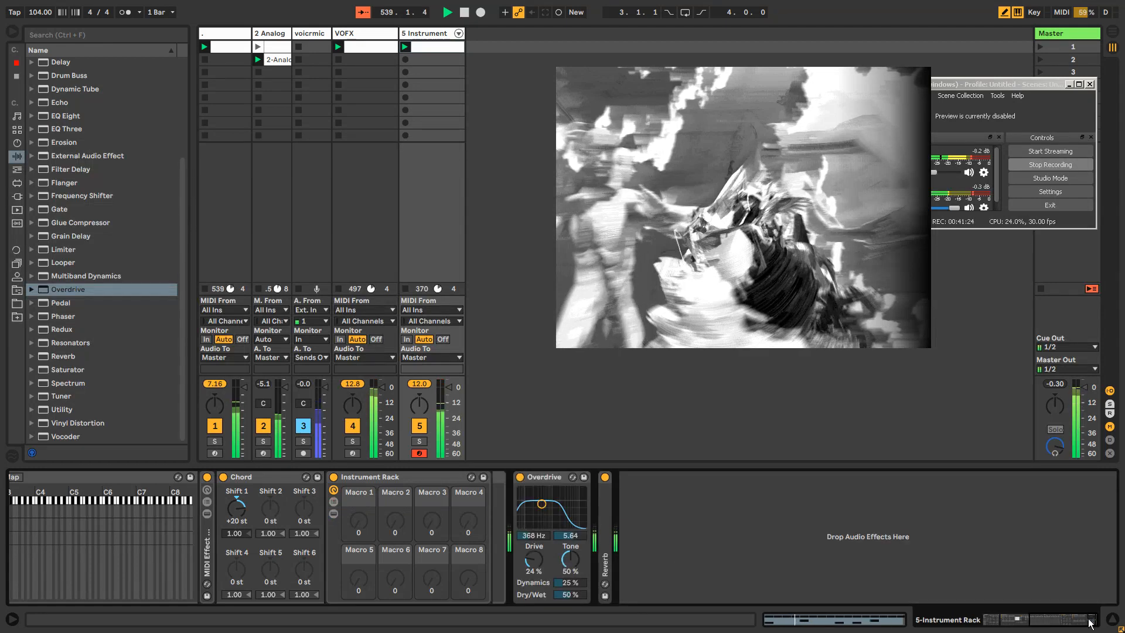
Step: Turn on track 5's Arpeggiator and set its free rate to 72.0 ms
drag(1077, 622, 1030, 625)
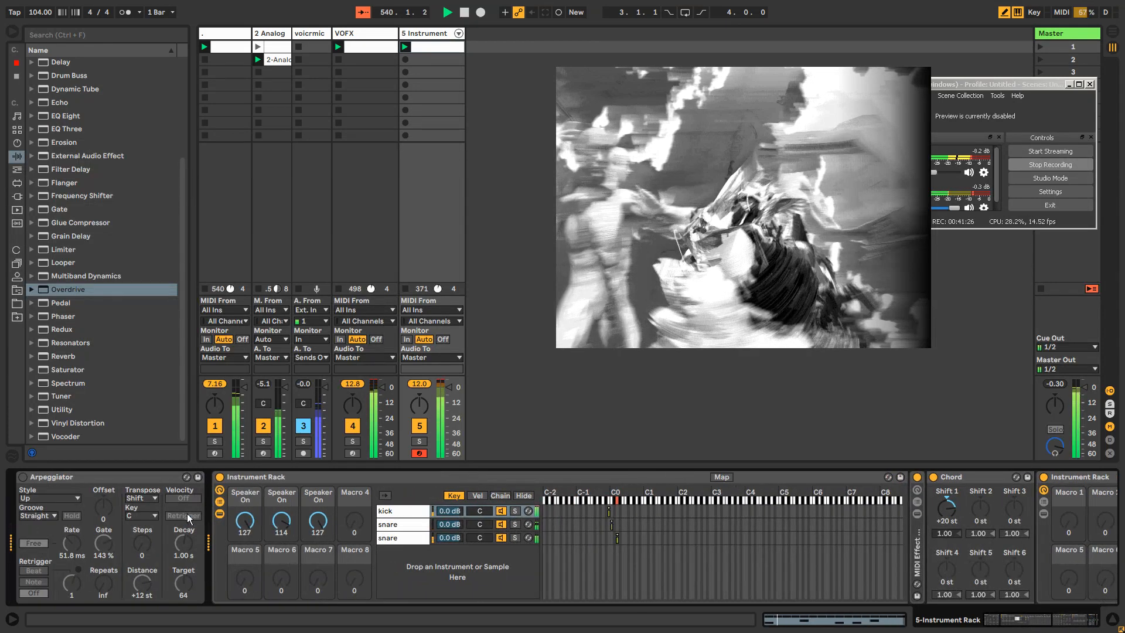
click(22, 476)
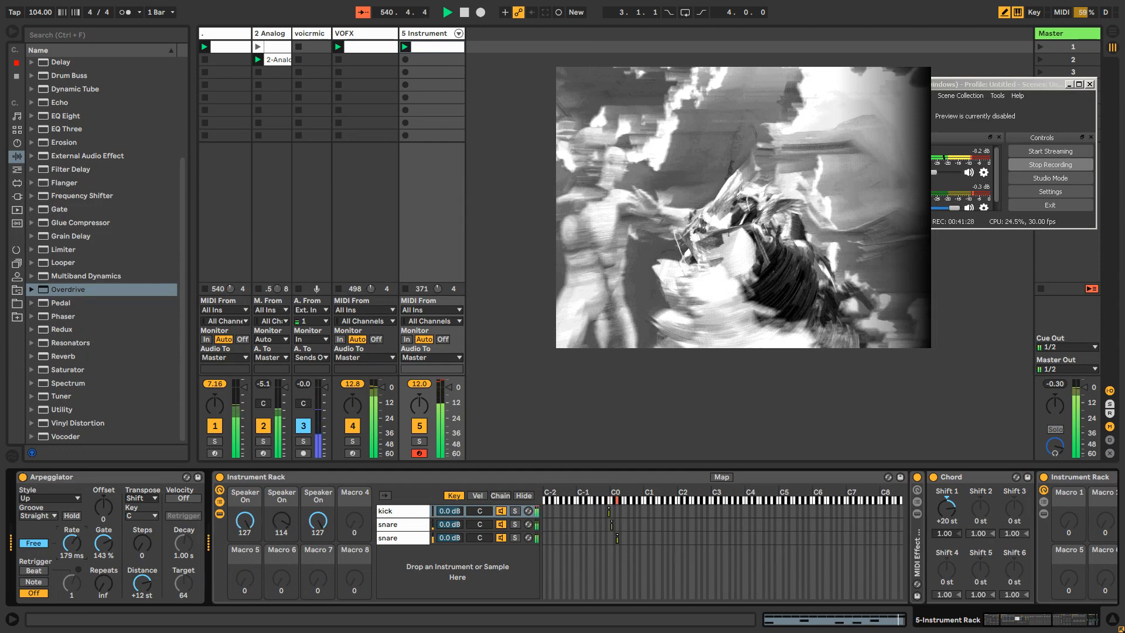
mouse_move(71, 543)
mouse_down()
mouse_move(71, 579)
mouse_move(72, 524)
mouse_move(72, 551)
mouse_up()
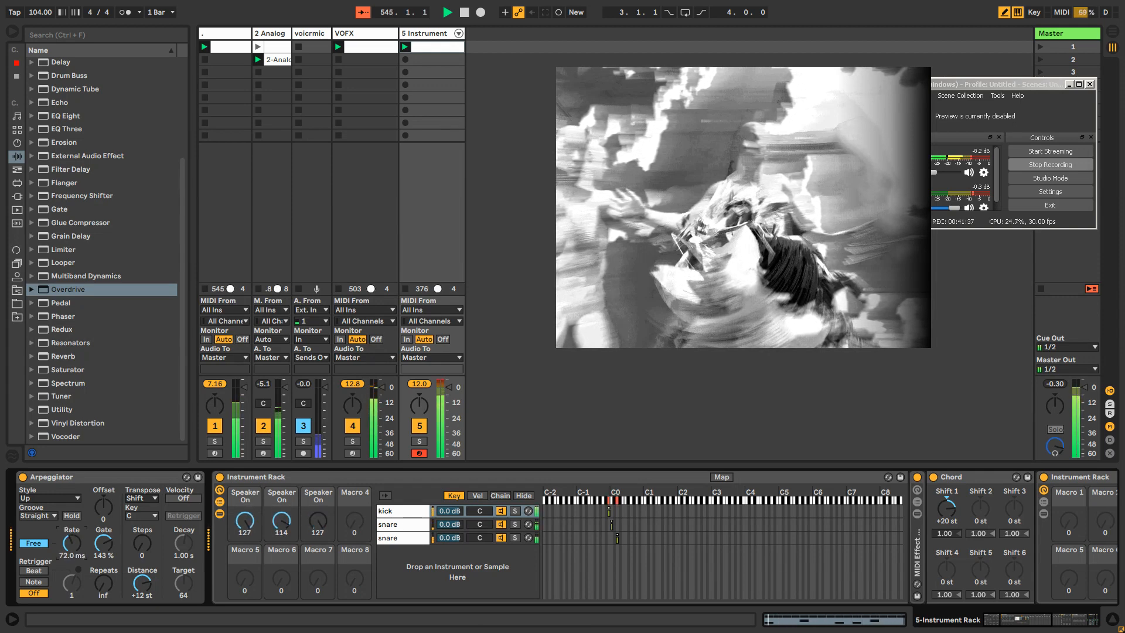
Step: Unlink the Arpeggiator's Free Rate envelope in track 5's clip, set its loop length to 7.2.1, and readjust the arpeggiator's rate
right_click(77, 540)
click(94, 547)
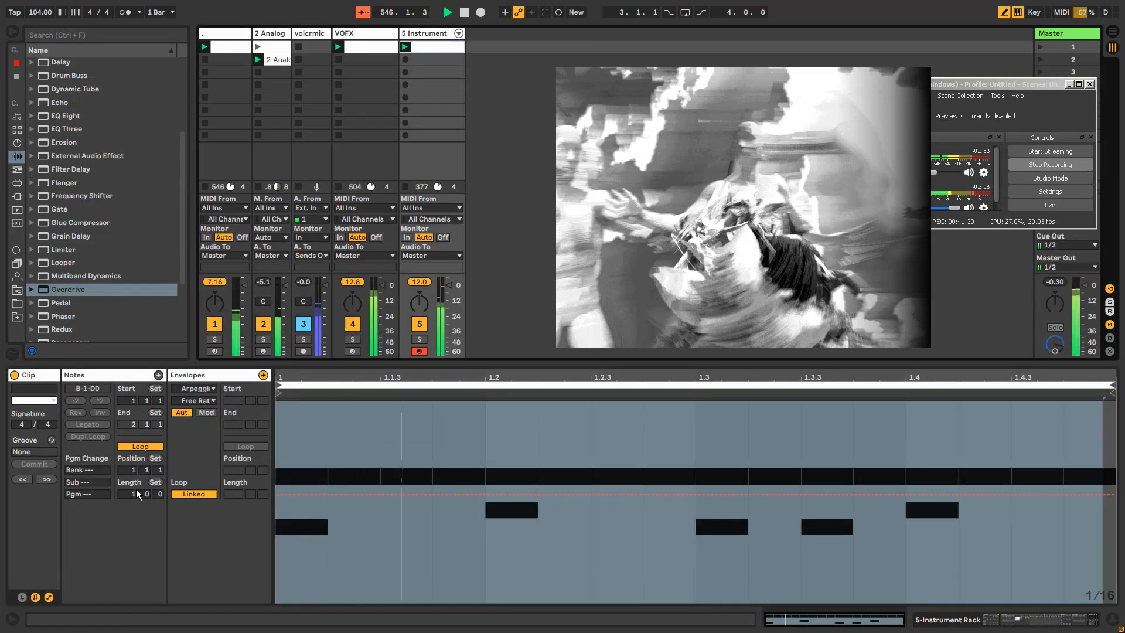
click(192, 491)
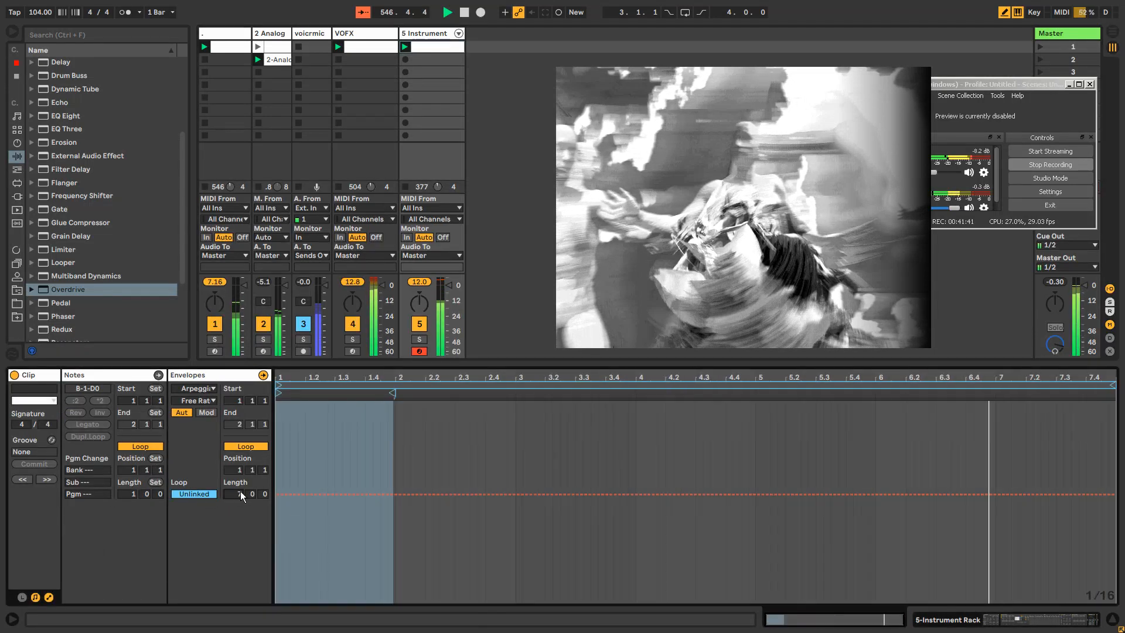
drag(264, 497, 267, 495)
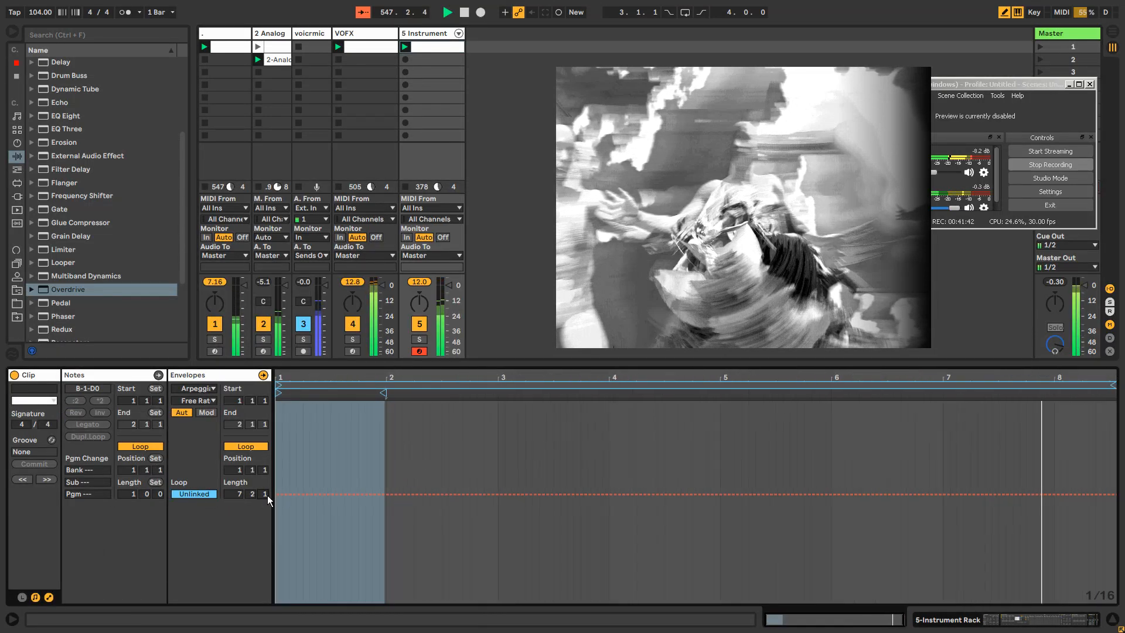
click(427, 36)
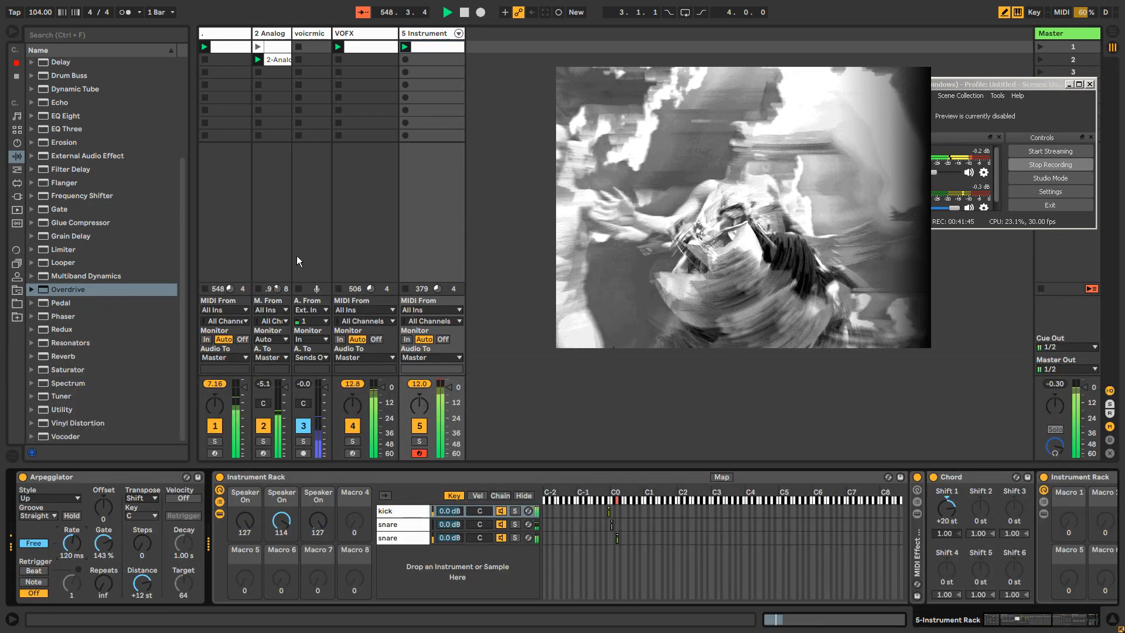
mouse_move(69, 551)
mouse_down()
mouse_move(69, 542)
mouse_move(69, 562)
mouse_move(69, 547)
mouse_up()
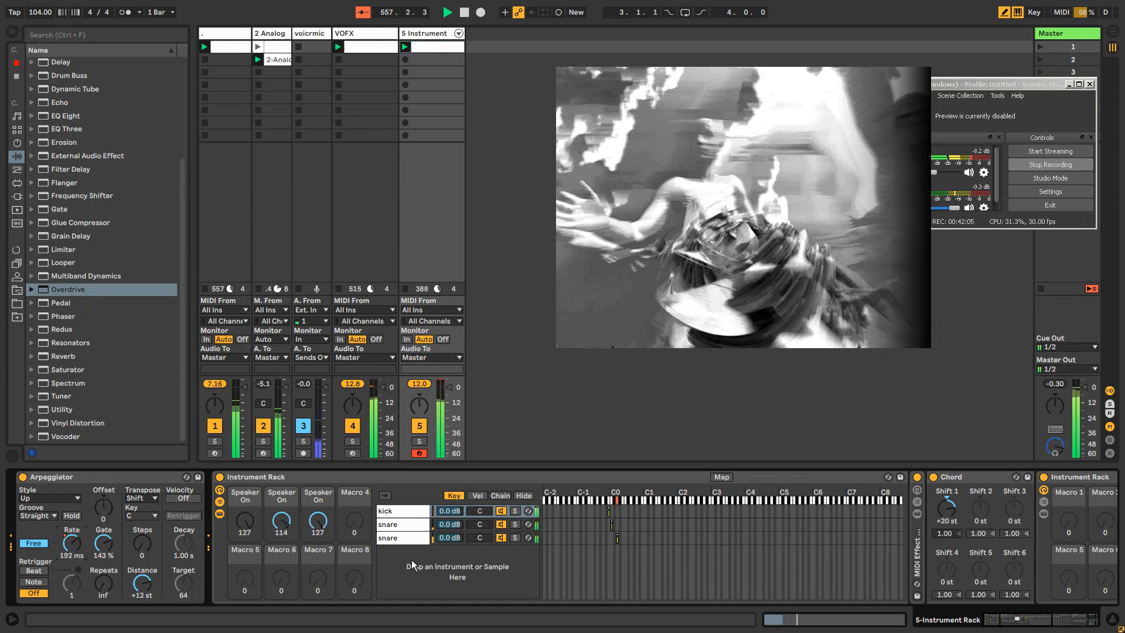
Step: Set track 1's Grain Delay to 5.98 ms spray, 150 Hz frequency, 0.00 random pitch, 0.0% feedback and an unsynced 4.97 ms delay time
click(215, 441)
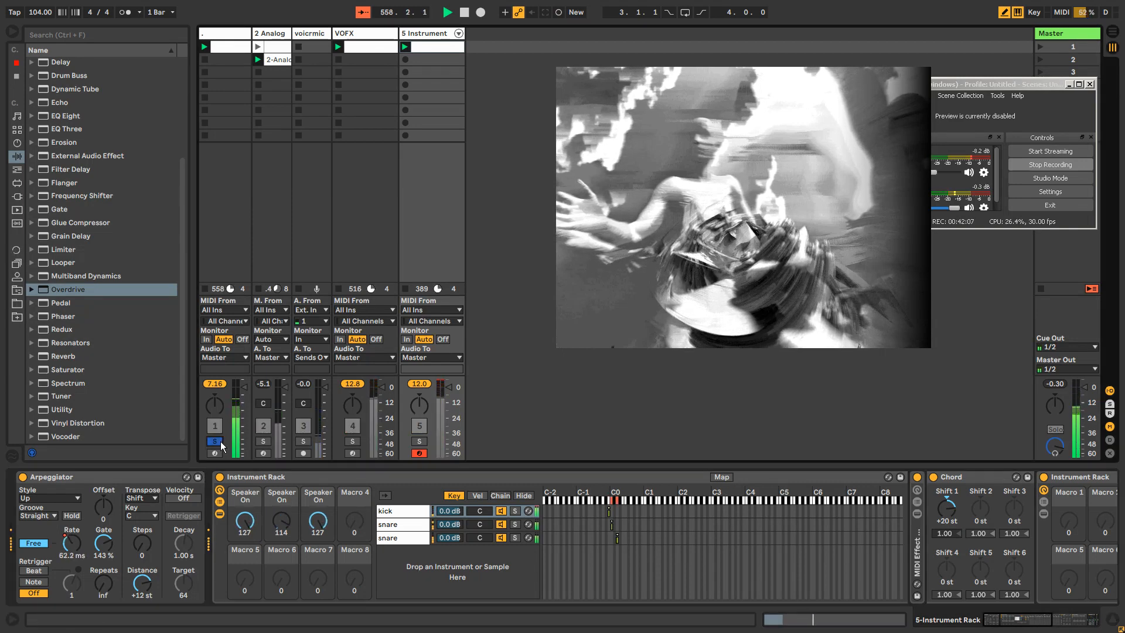
click(216, 441)
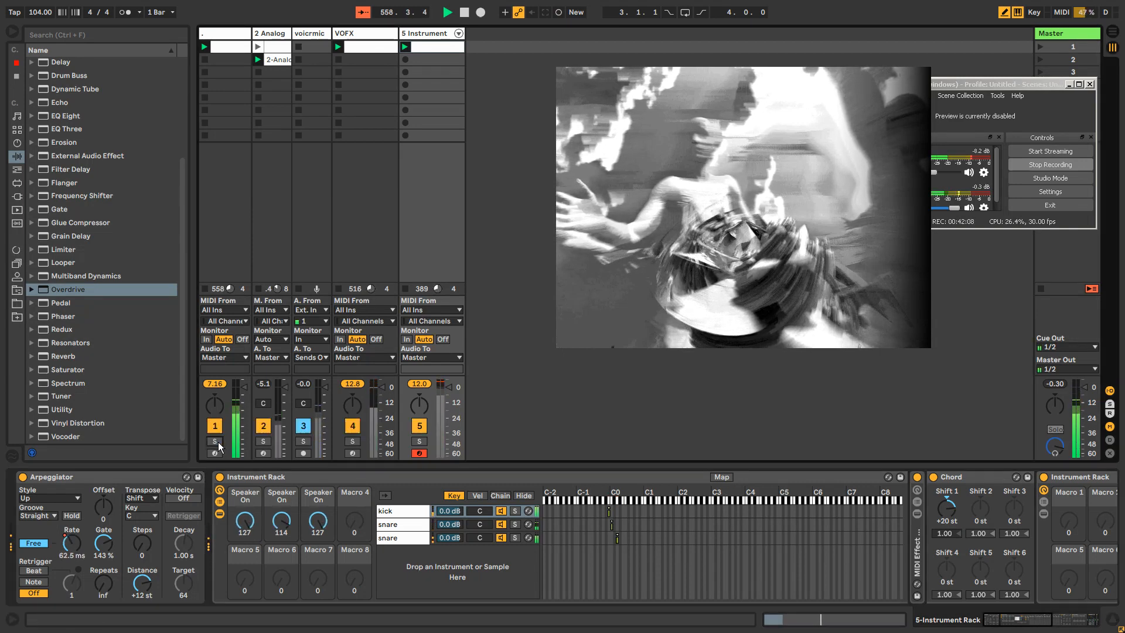
click(226, 31)
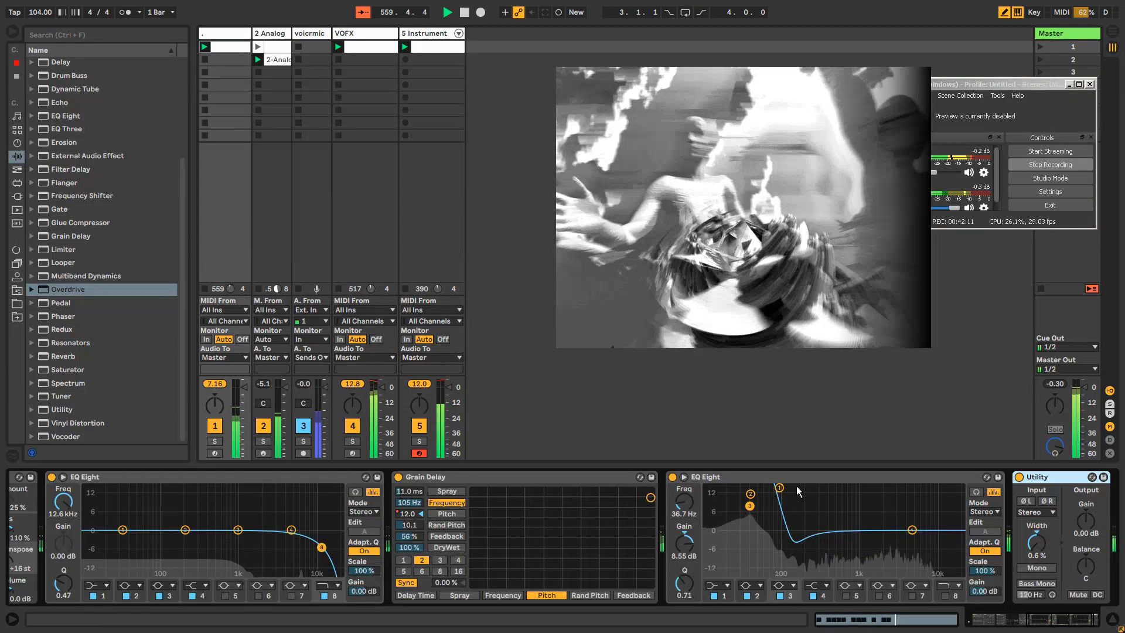
click(398, 477)
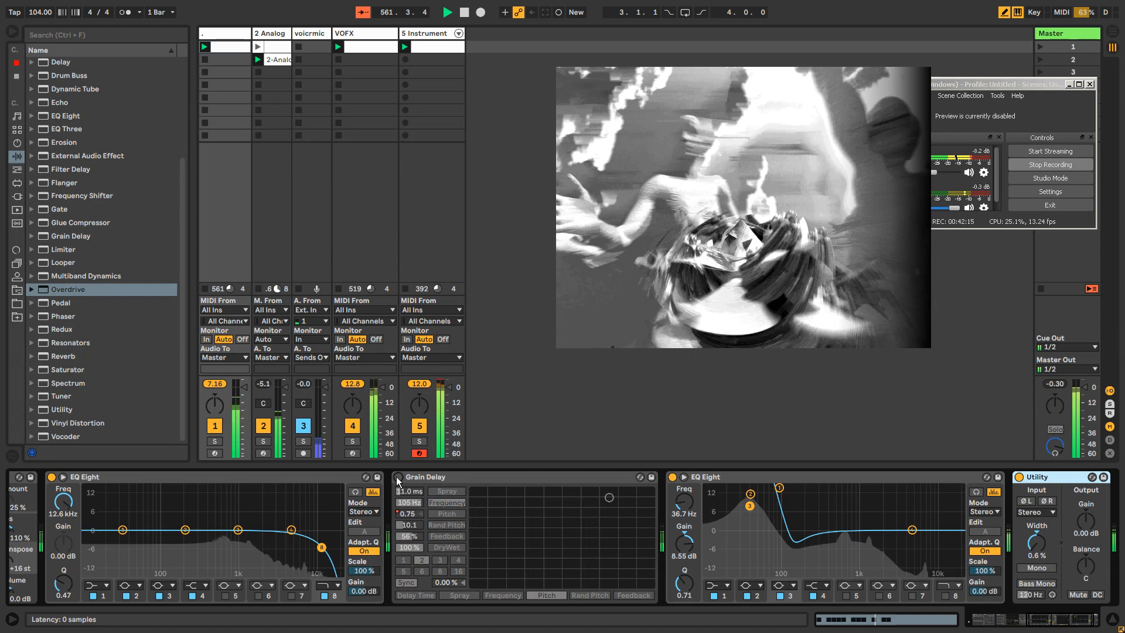
click(397, 477)
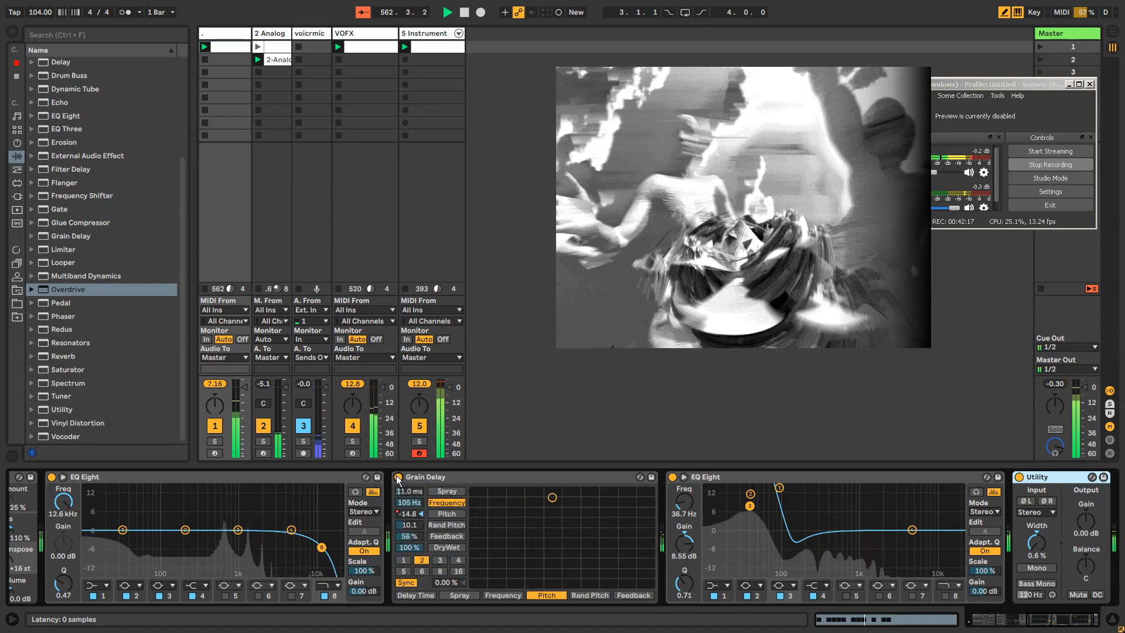
drag(414, 536, 414, 577)
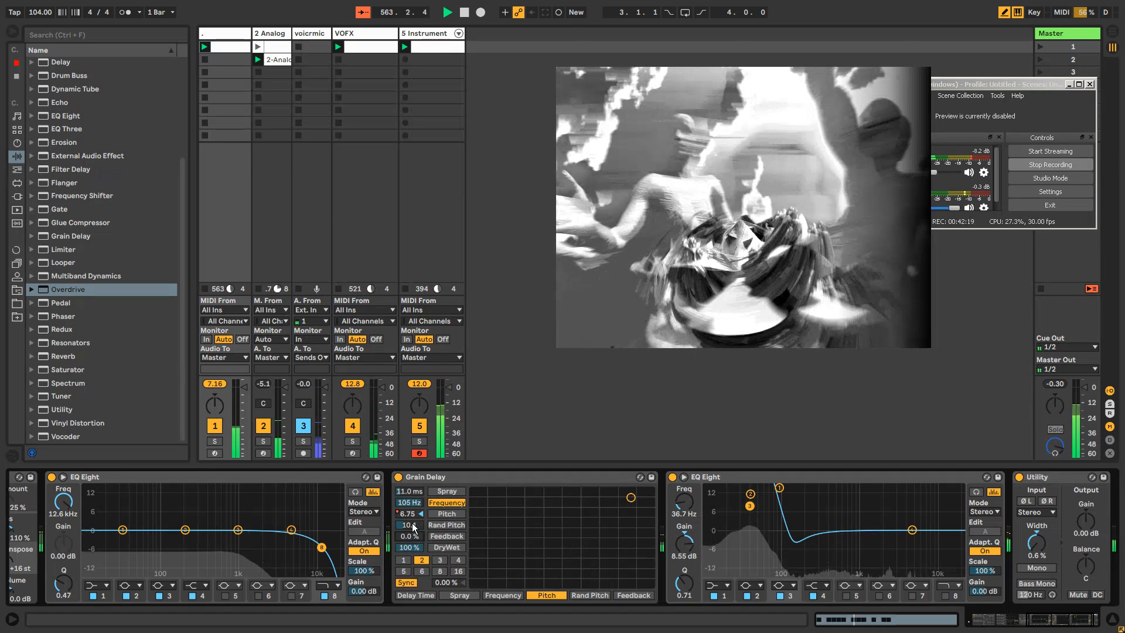
click(406, 582)
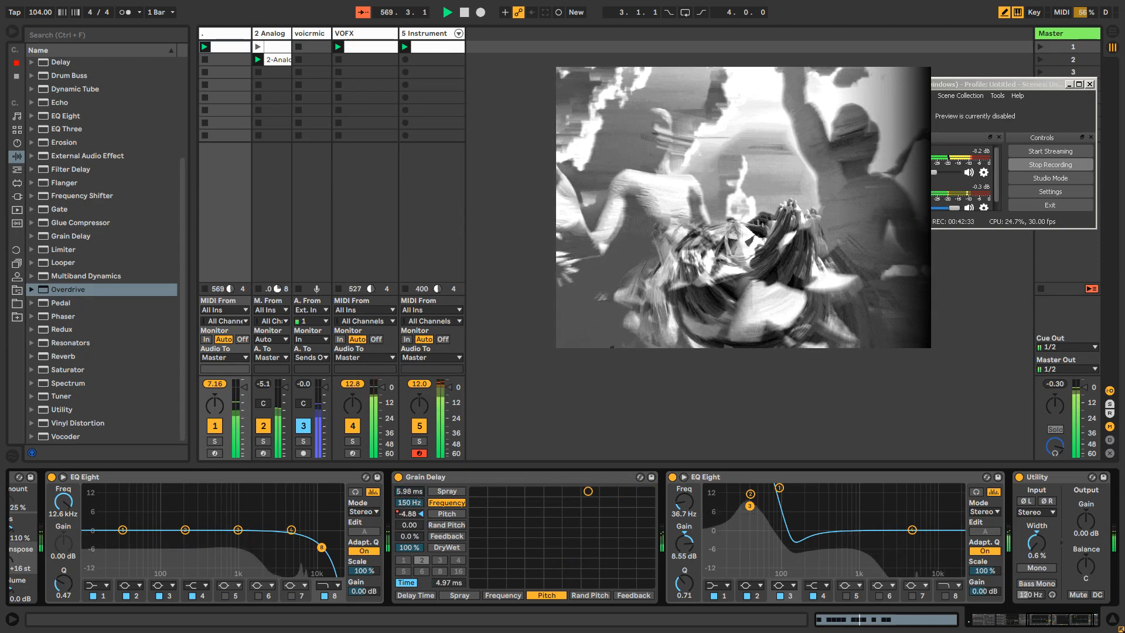
Step: Set the last snare chain's Analog filter to 2.4k frequency and 82% resonance, with 16.00 envelope modulation and a 146 ms attack
click(438, 33)
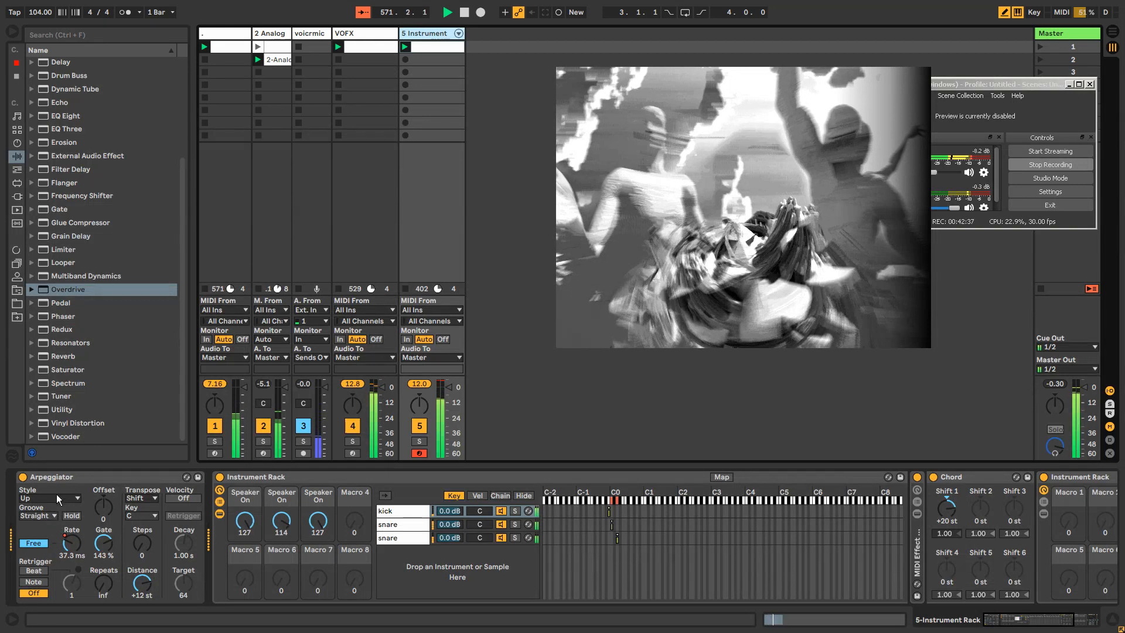
click(59, 477)
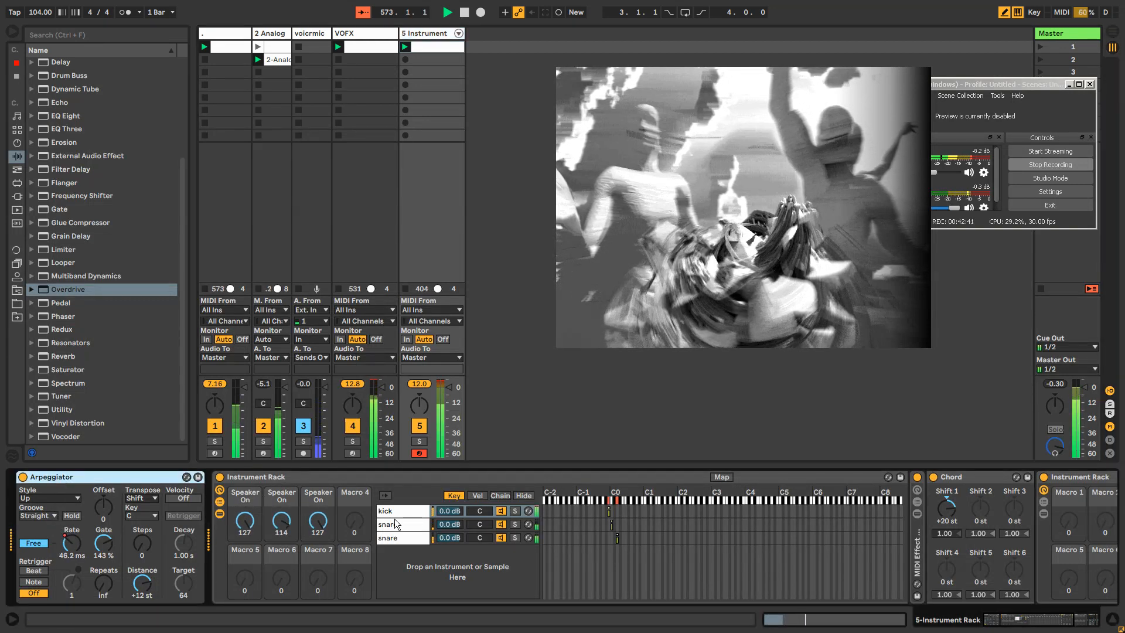
click(406, 539)
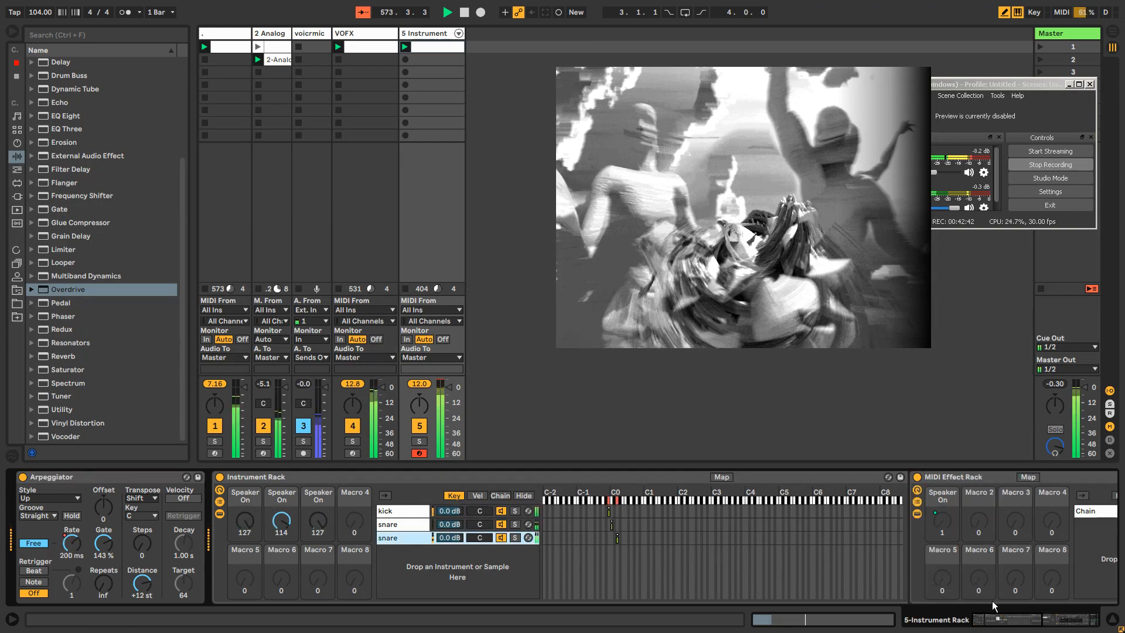
scroll(992, 599, down, 5)
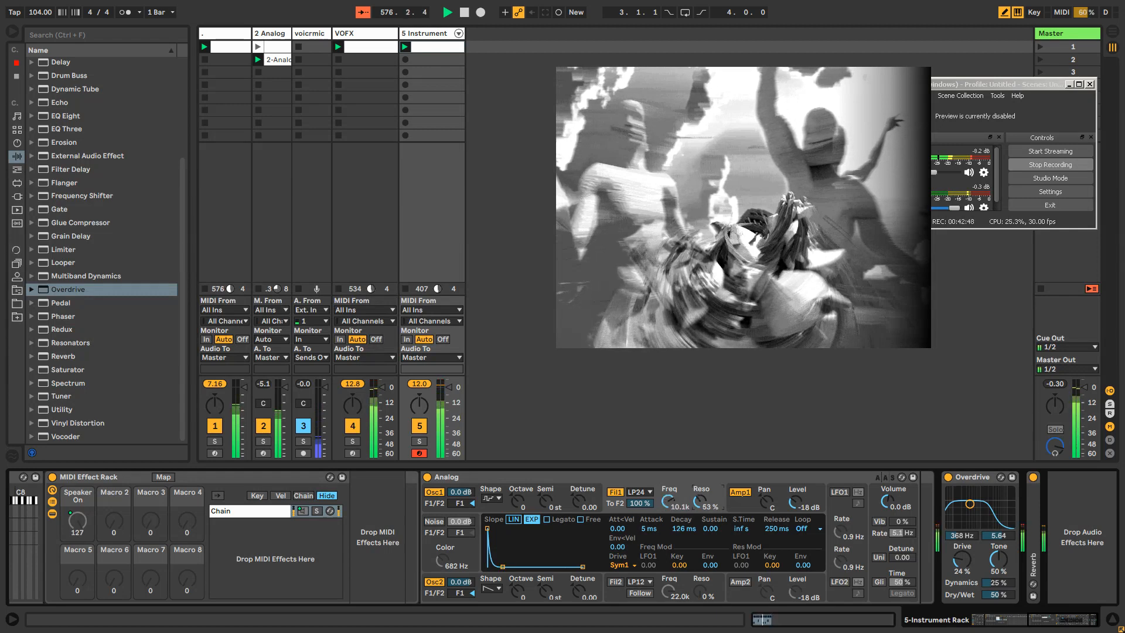
drag(700, 500, 668, 523)
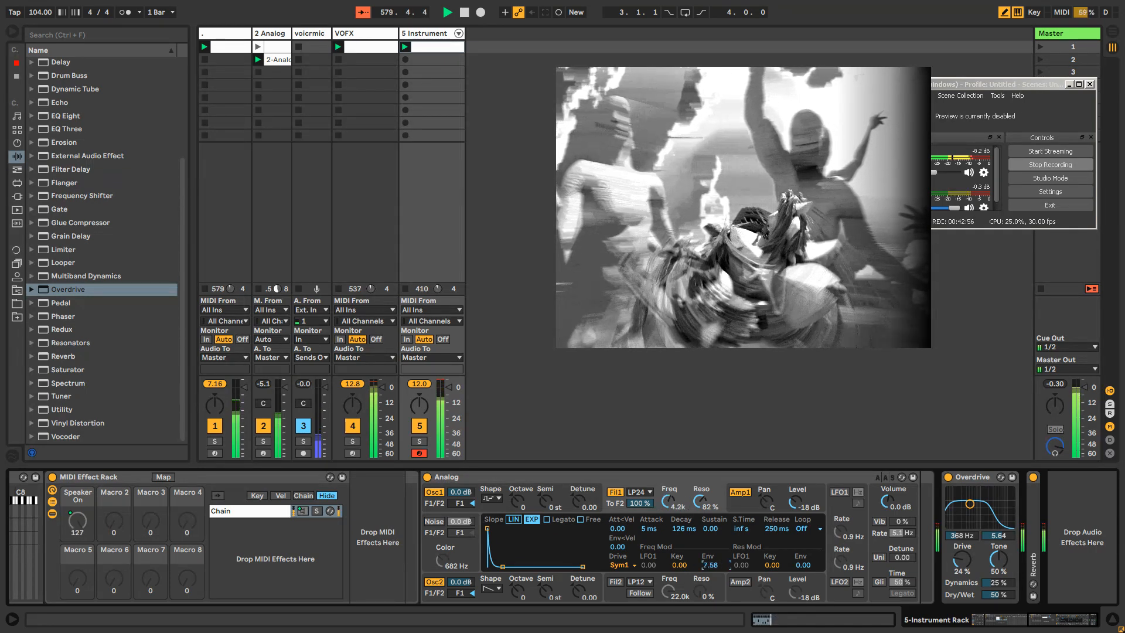
drag(487, 529, 503, 528)
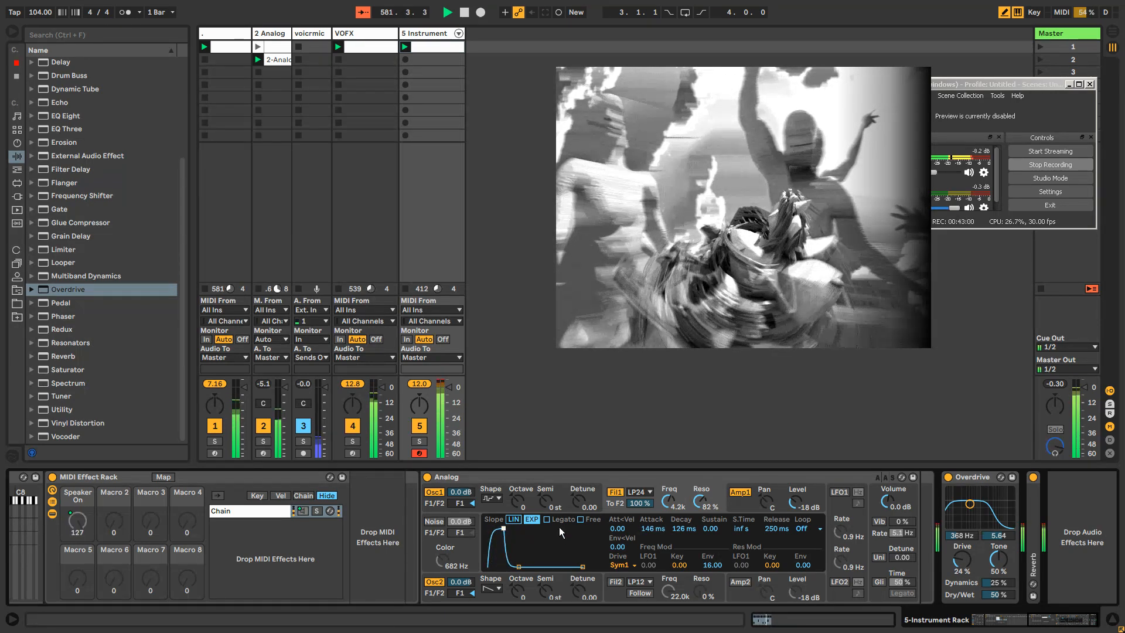
drag(667, 502, 667, 509)
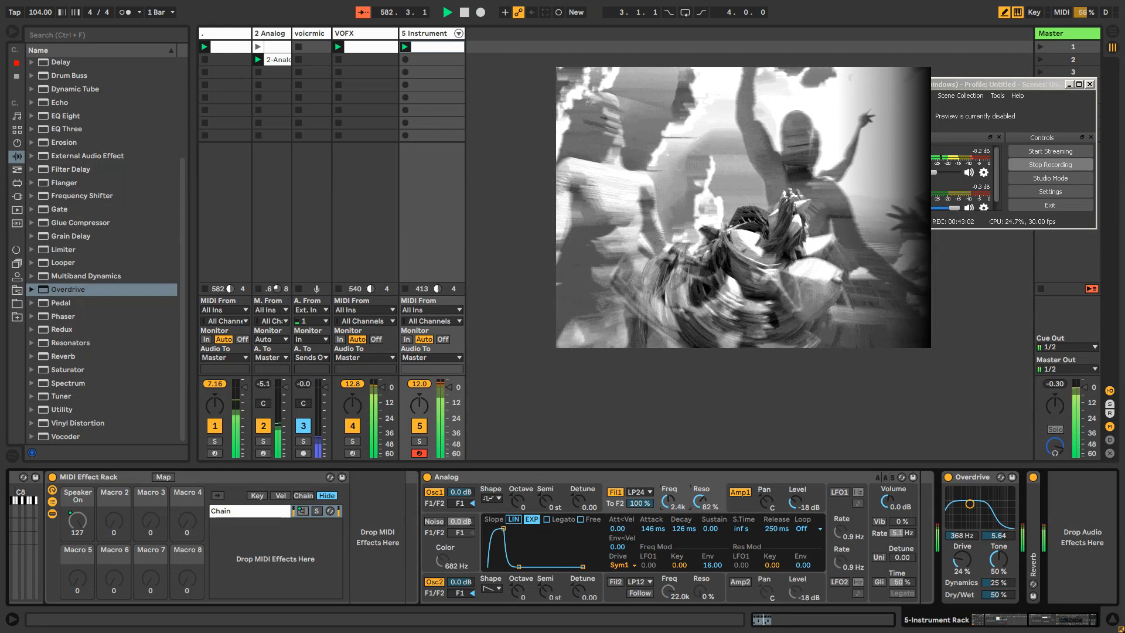
Step: Move the middle note of the sustained chord in track 2's Analog clip down to E3
drag(1085, 625, 920, 631)
double_click(273, 59)
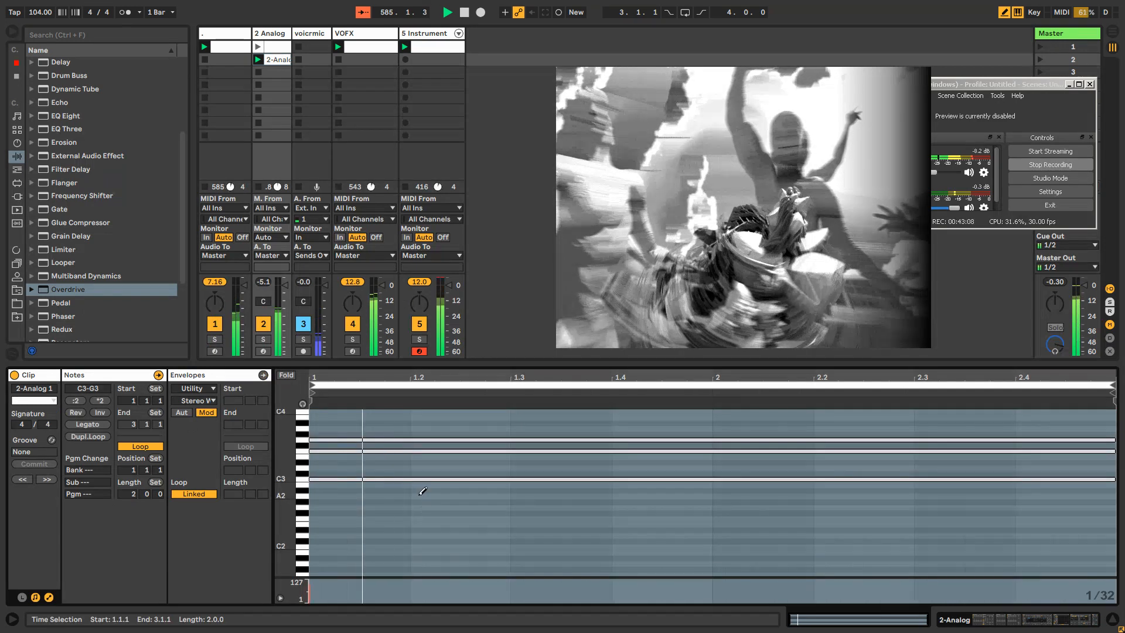
key(b)
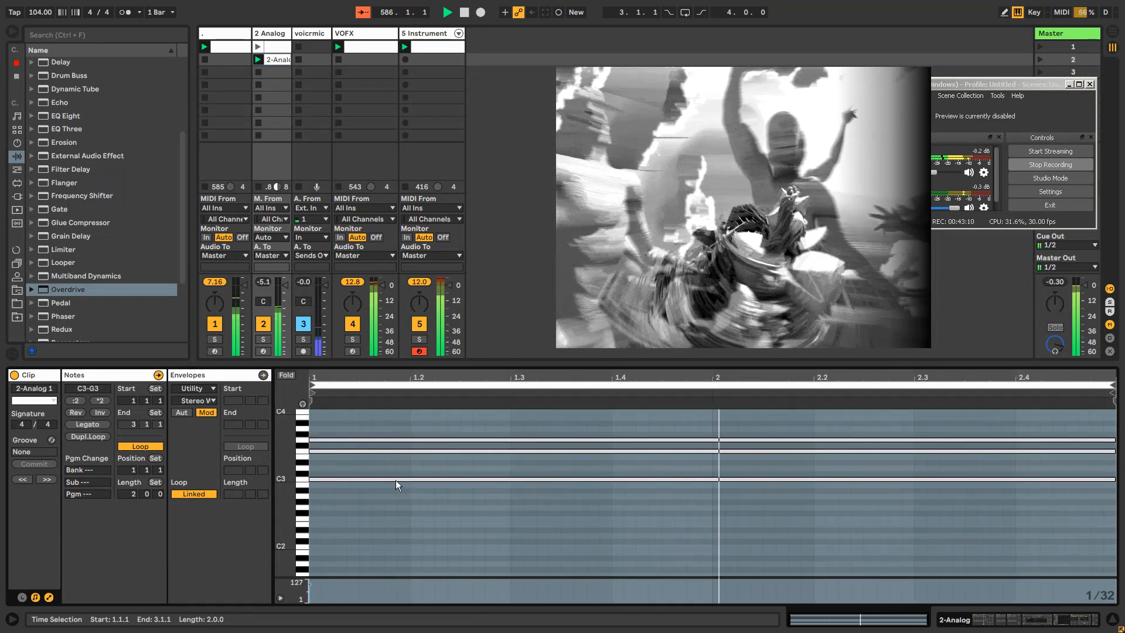
click(391, 449)
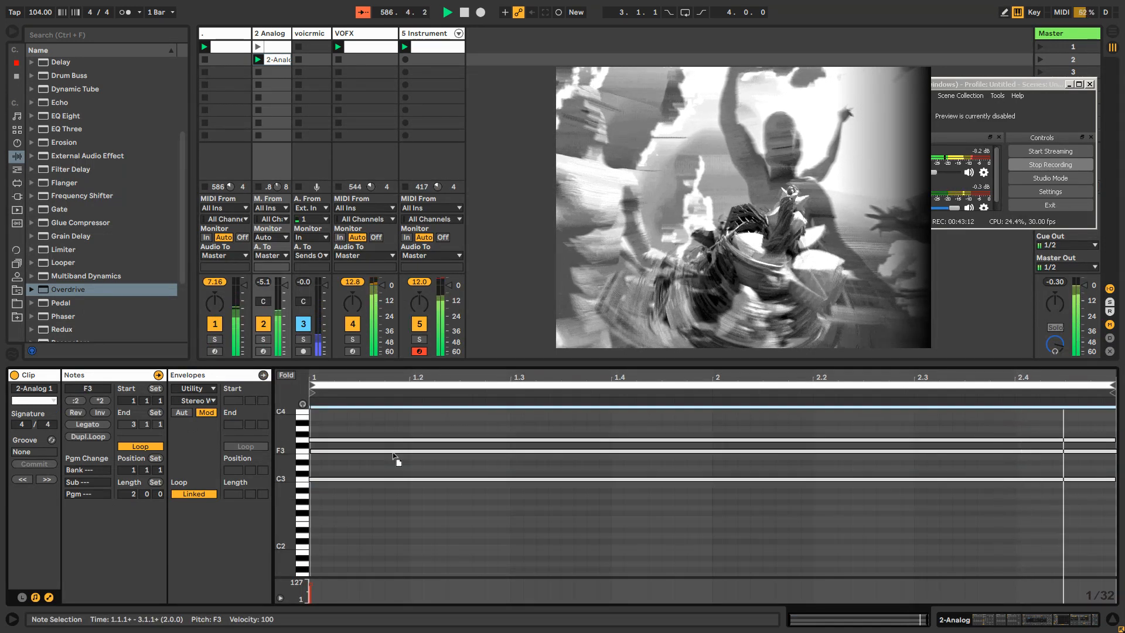
drag(392, 454, 395, 465)
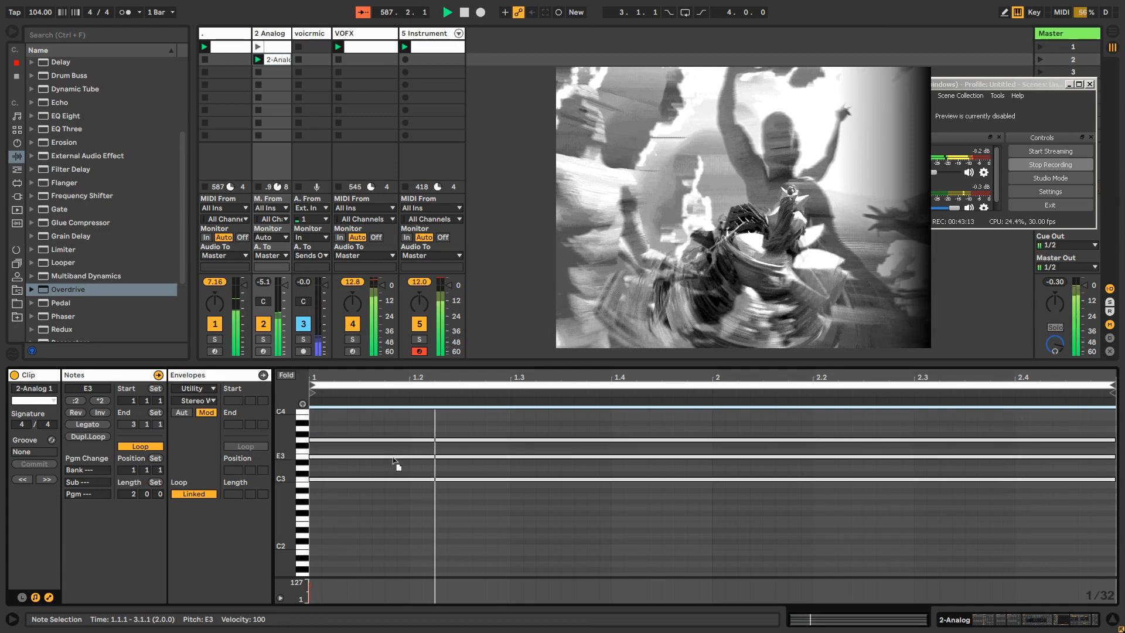
Step: Retune the Overdrive before track 5's Reverb to 107 Hz with 7.94 bandwidth and 41% dry/wet
double_click(278, 34)
double_click(435, 34)
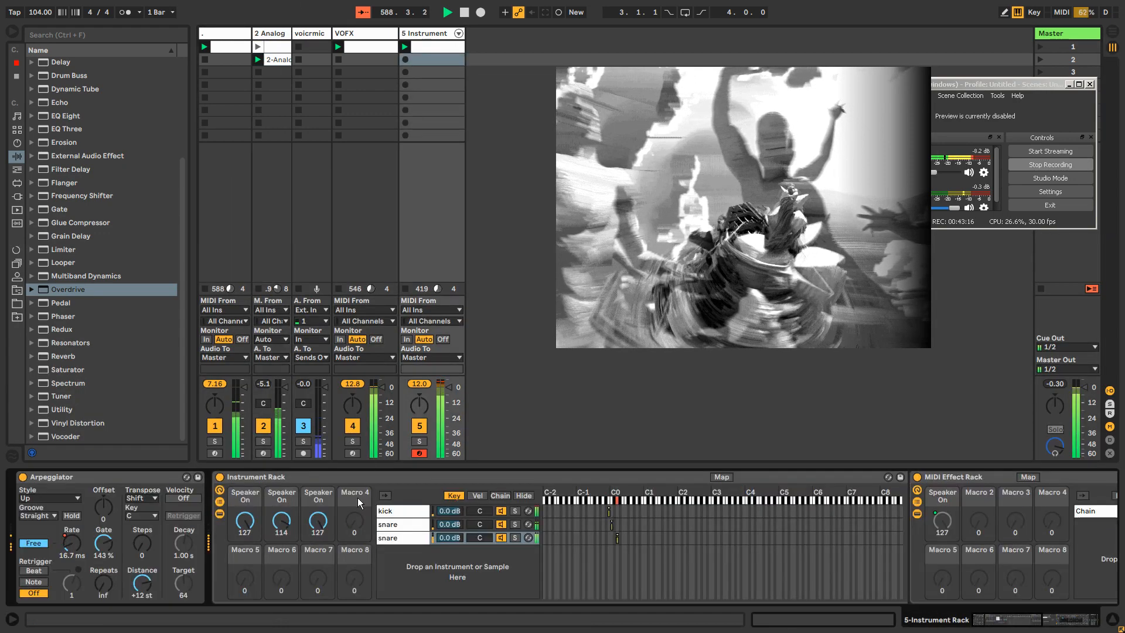
click(396, 511)
drag(1035, 619, 1059, 619)
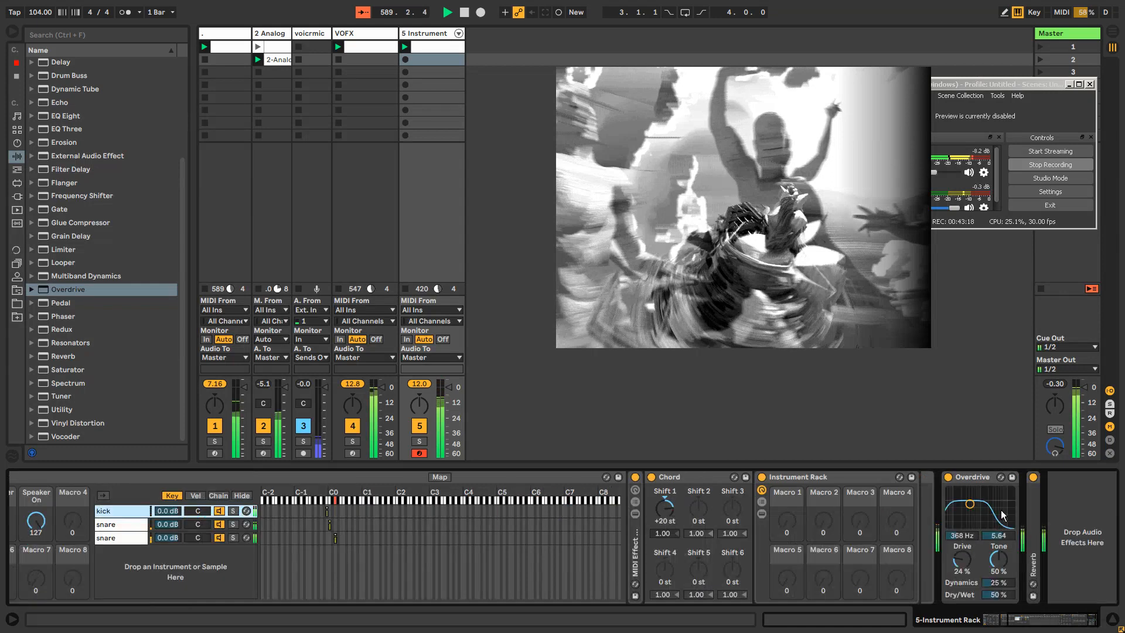
drag(983, 498, 949, 500)
click(121, 518)
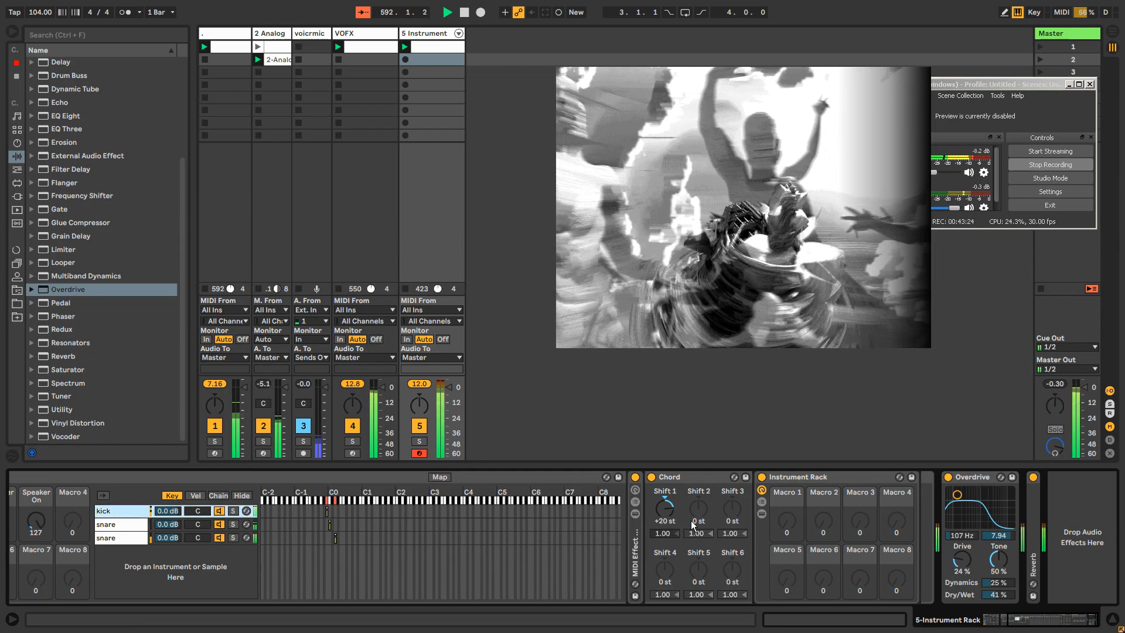
Step: Unfold track 5's MIDI Effect Rack before Chord and show the chain list of the Instrument Rack after it
click(634, 533)
double_click(639, 533)
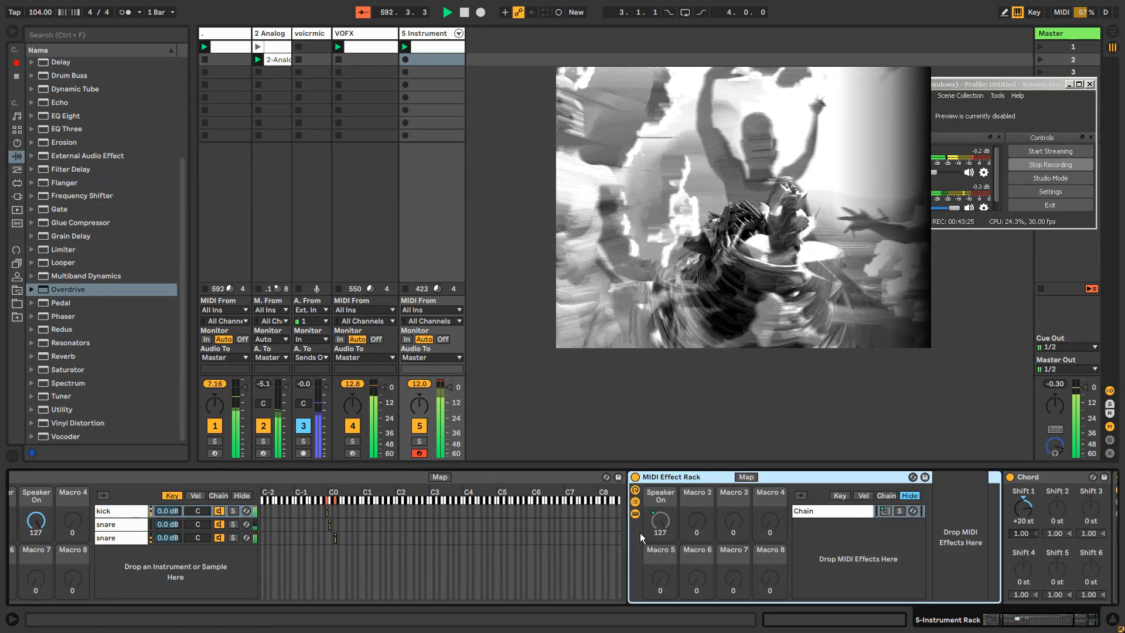
drag(1005, 620, 1034, 623)
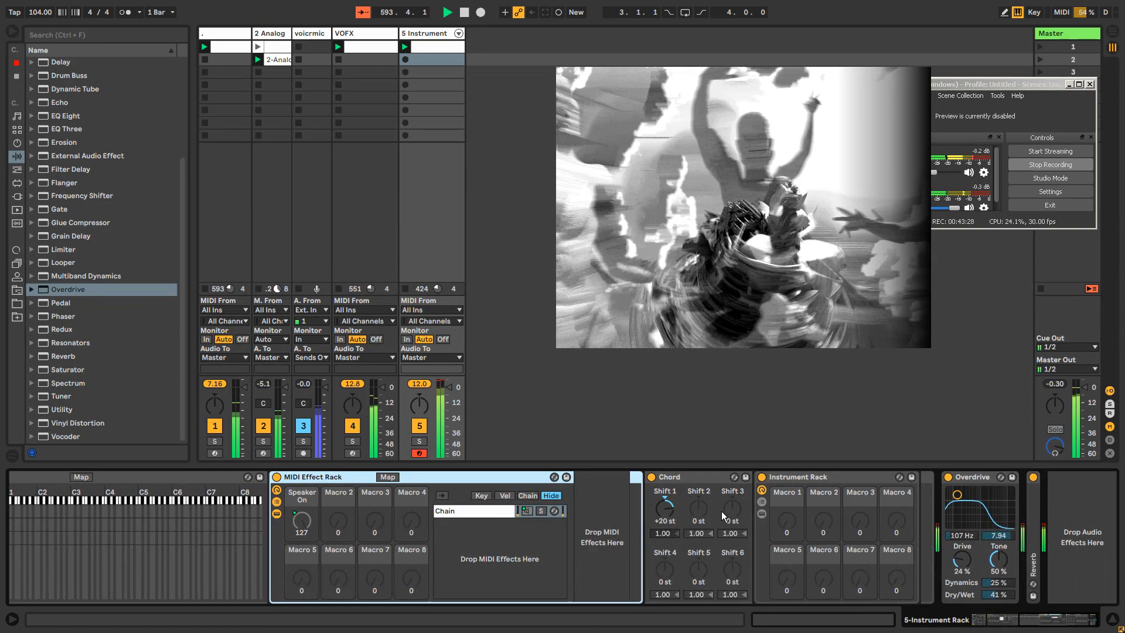
click(761, 501)
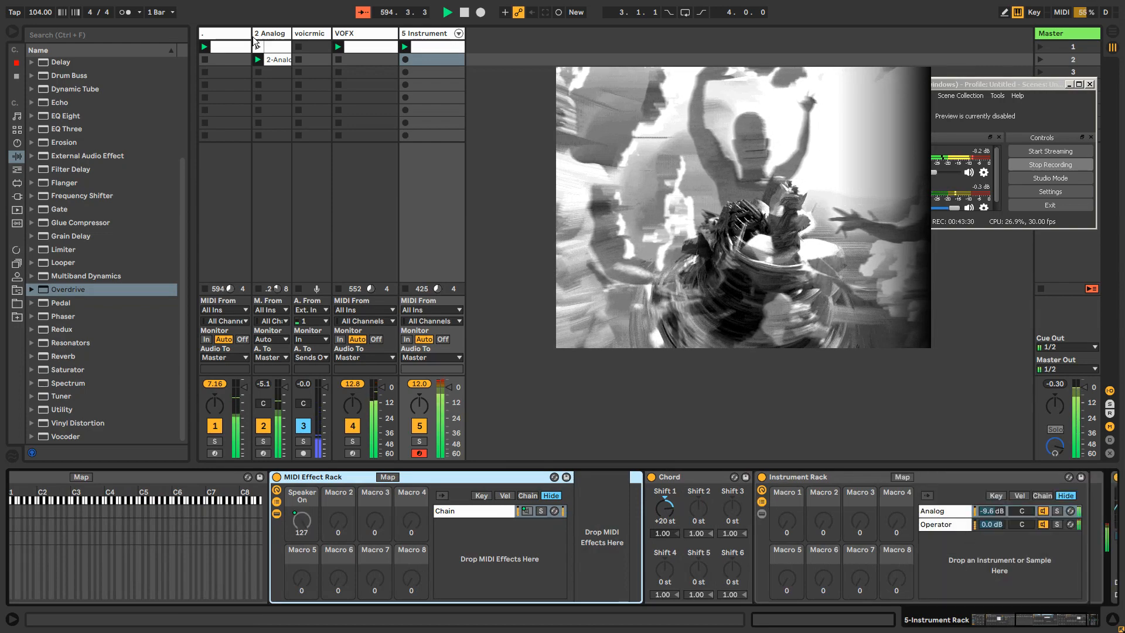
Step: On track 2, unmap the Device On macro and move Pitch out of its MIDI Effect Rack to sit directly before Analog
click(277, 45)
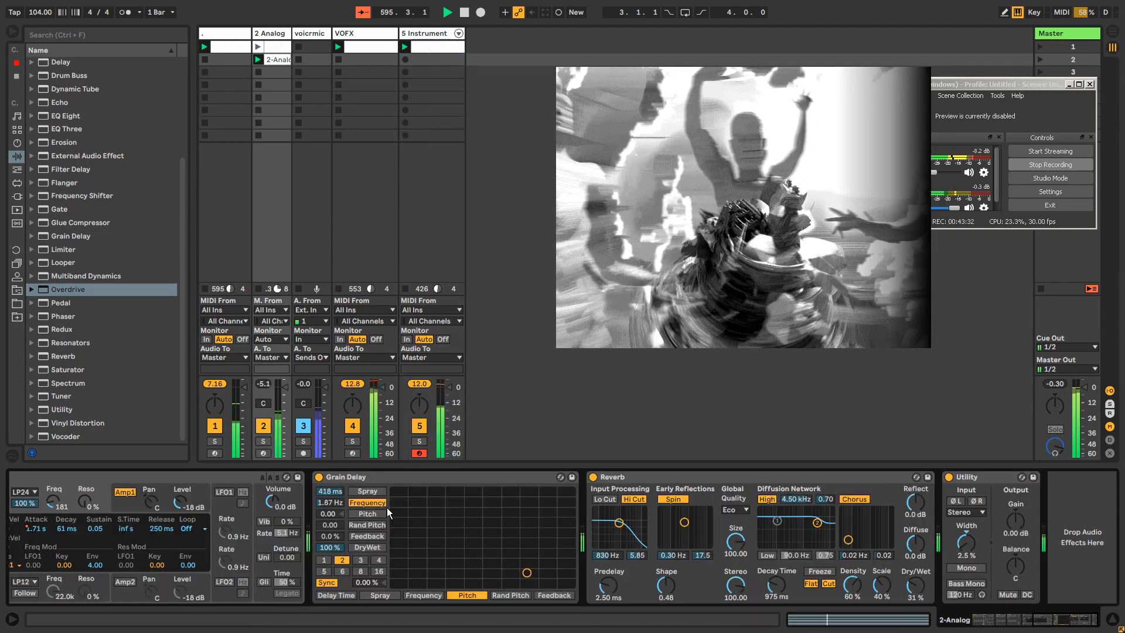
drag(1085, 618, 977, 621)
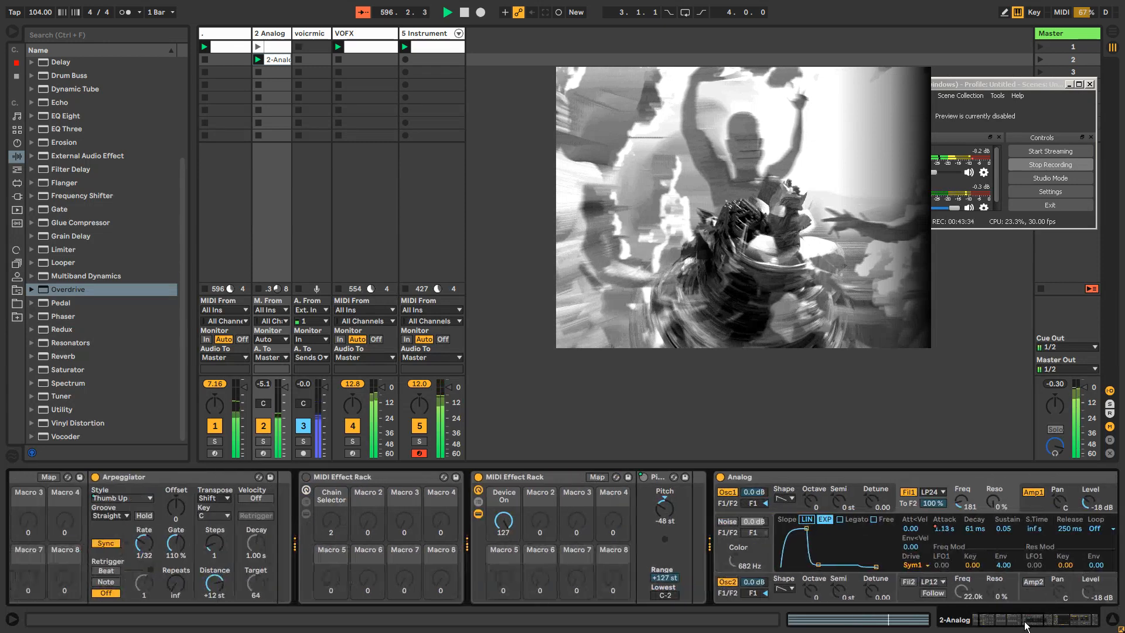
right_click(502, 521)
click(490, 556)
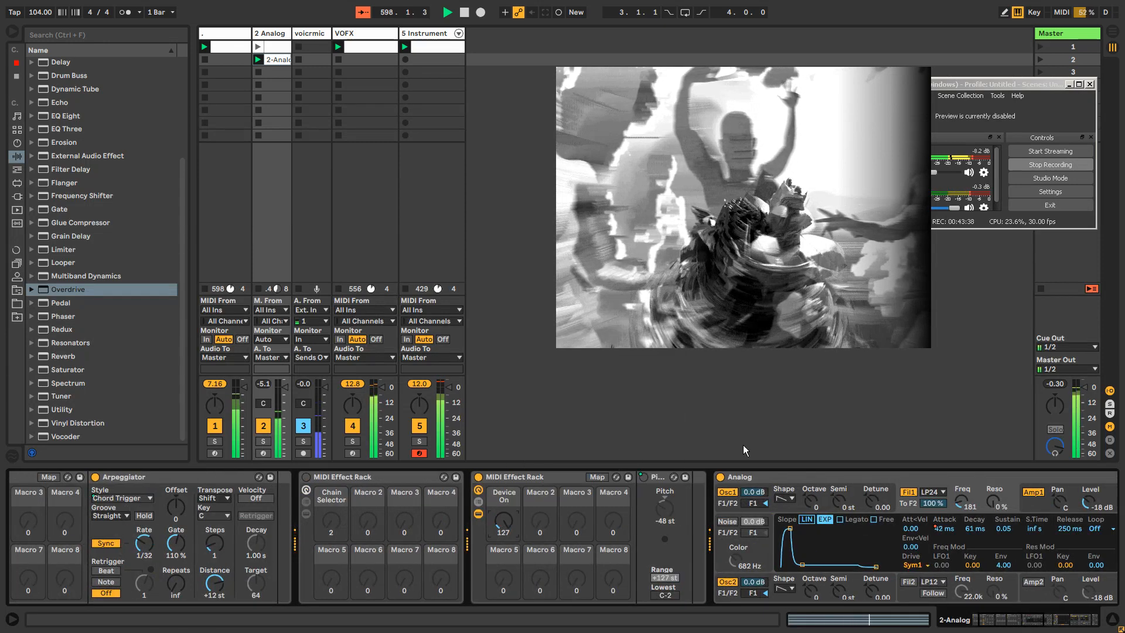
drag(658, 477, 710, 480)
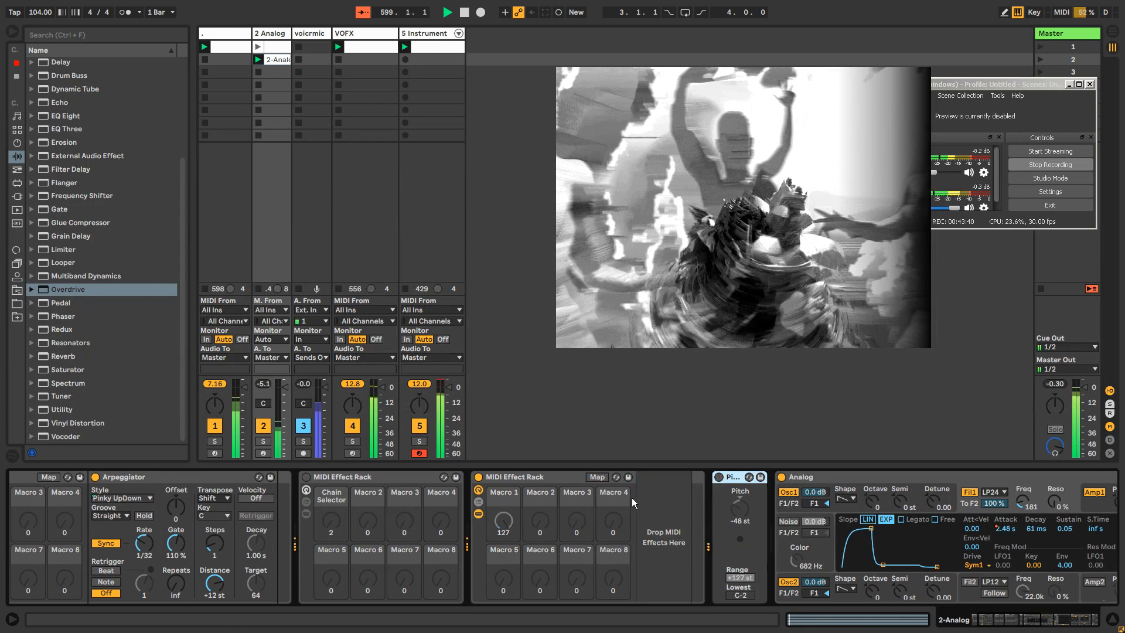
Step: Fold track 2's emptied MIDI Effect Rack and switch the Pitch device on
double_click(493, 474)
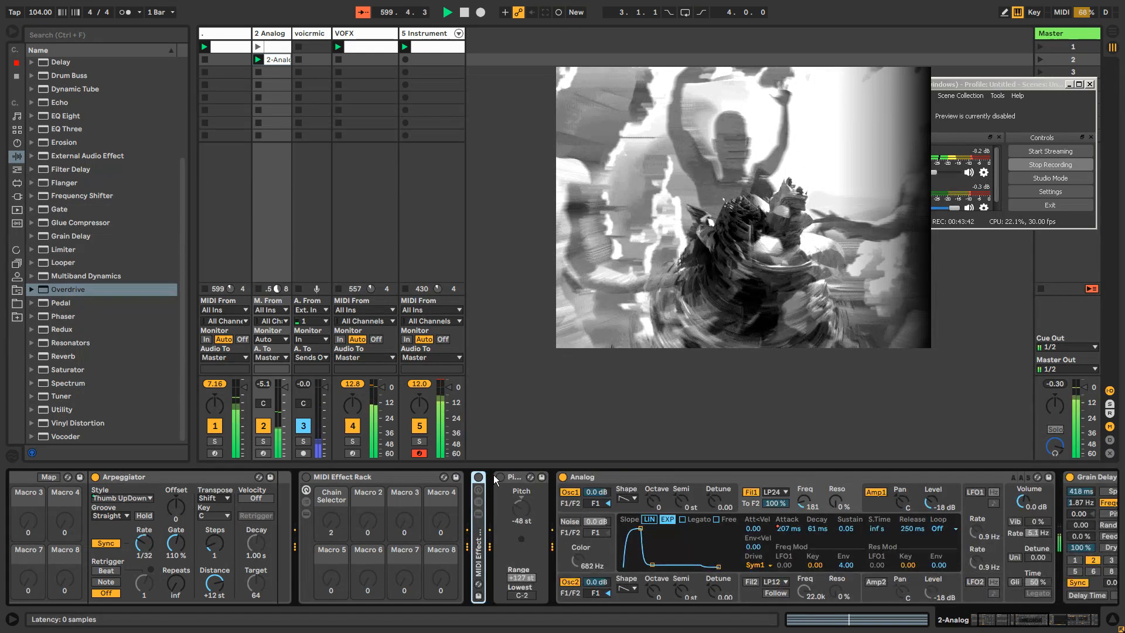
click(501, 476)
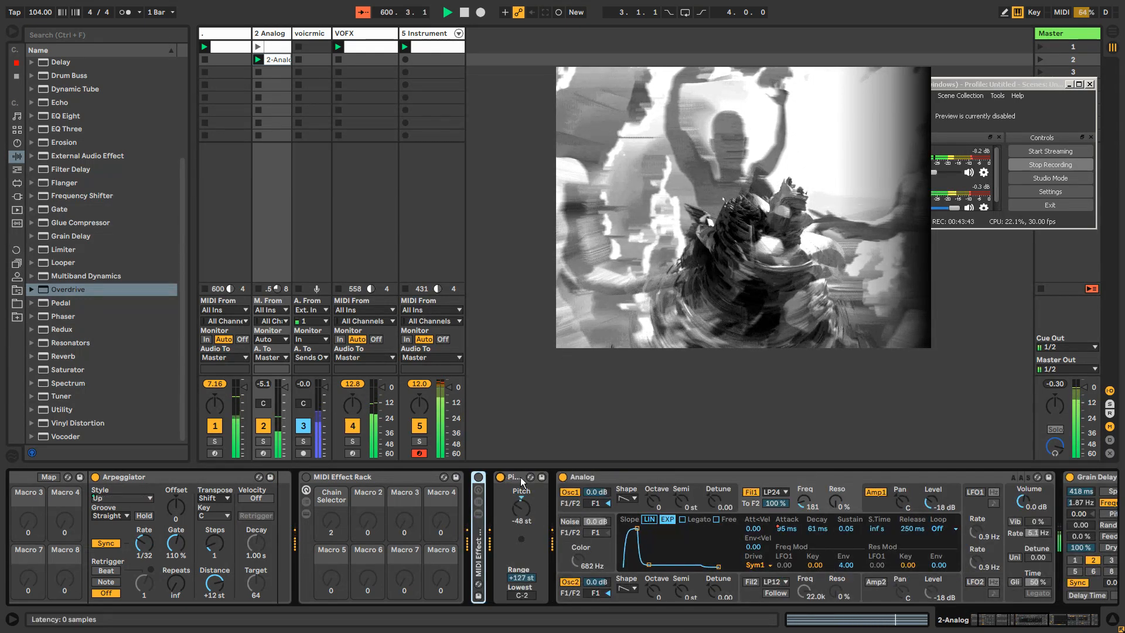
click(520, 513)
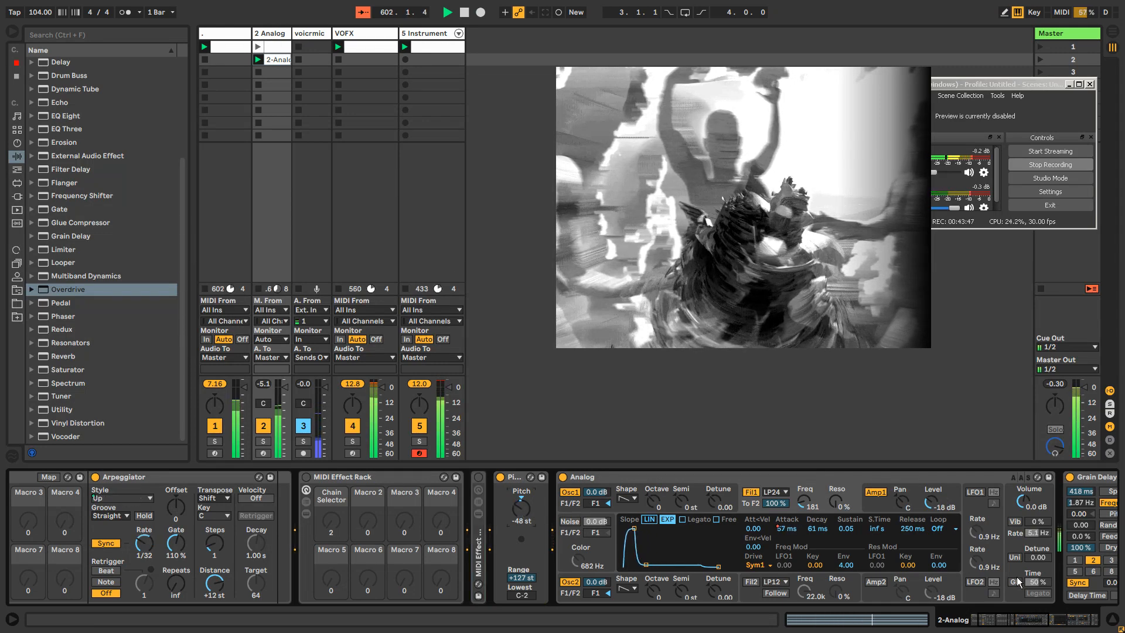
Step: Inspect the Analog and Operator chains in the Instrument Rack after track 5's Chord
click(432, 37)
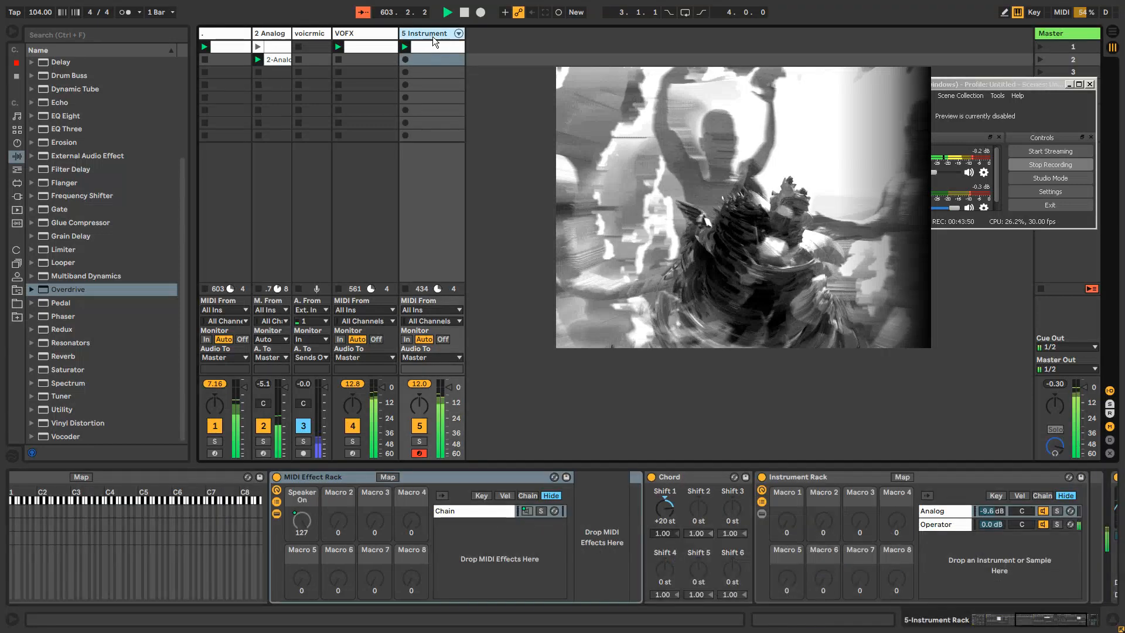
drag(1047, 627, 1083, 624)
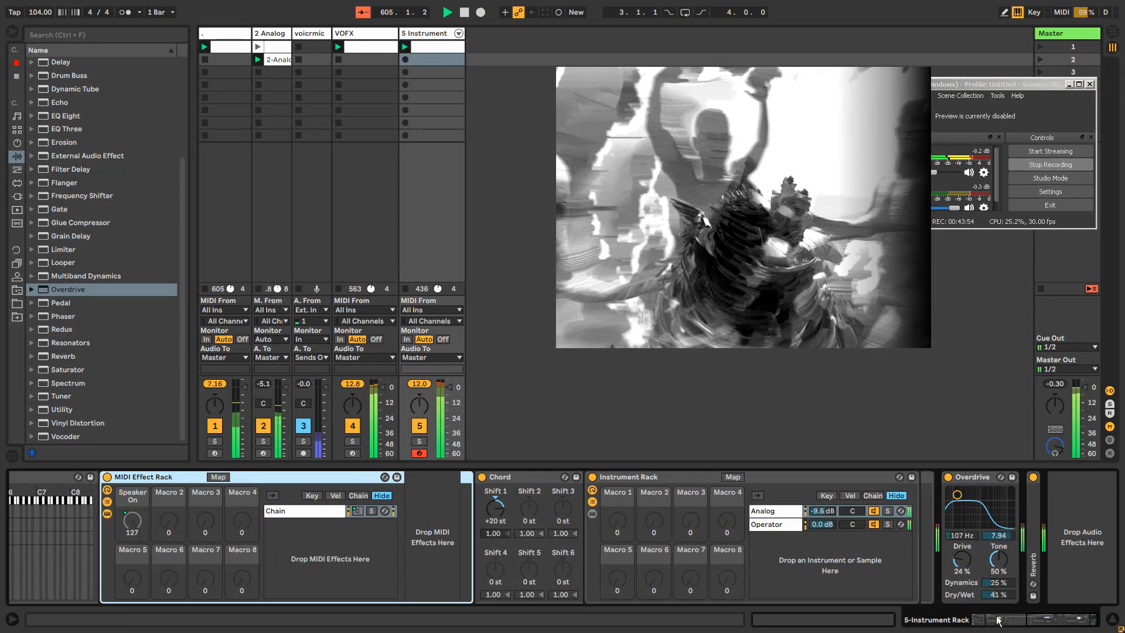
click(761, 511)
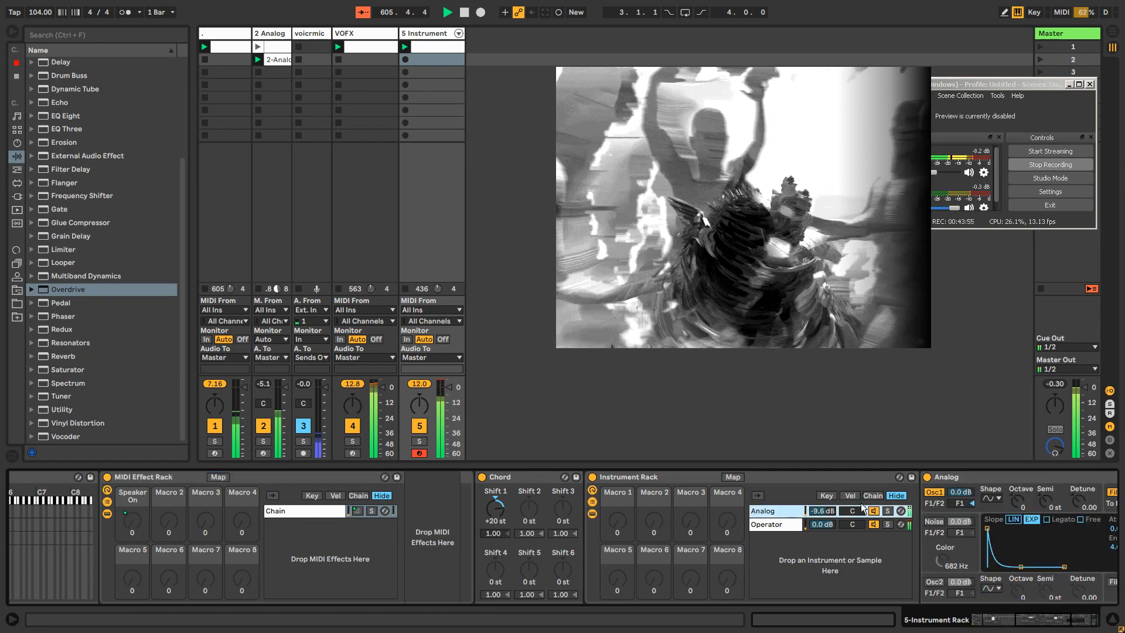
click(770, 524)
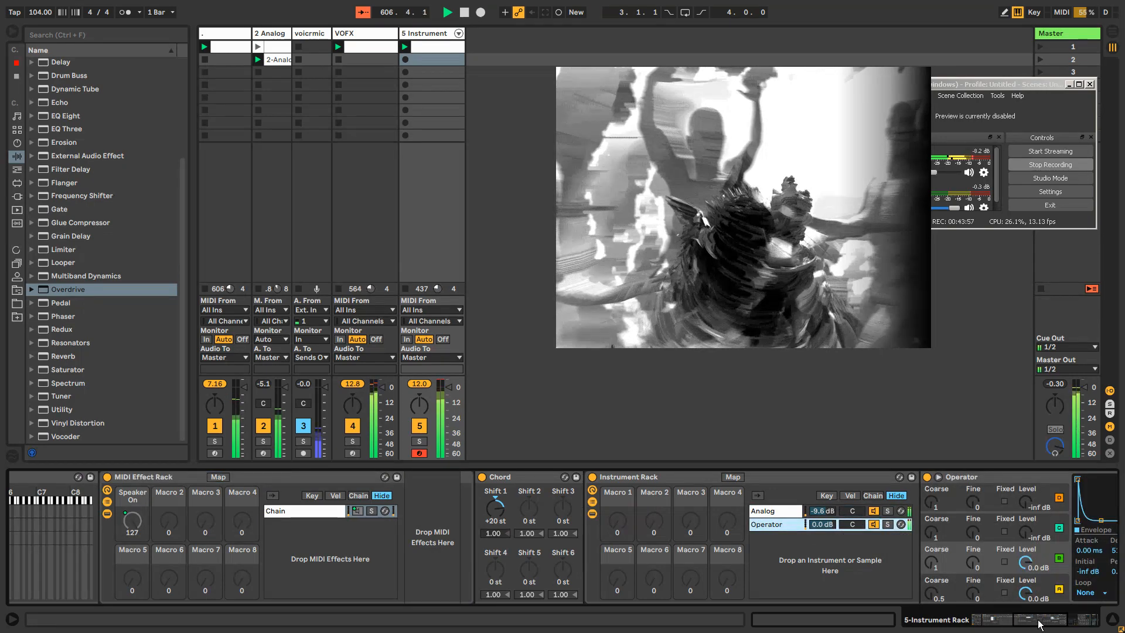
click(1064, 622)
Step: Move the E3 note of the sustained chord in track 2's Analog clip down to D3
click(279, 36)
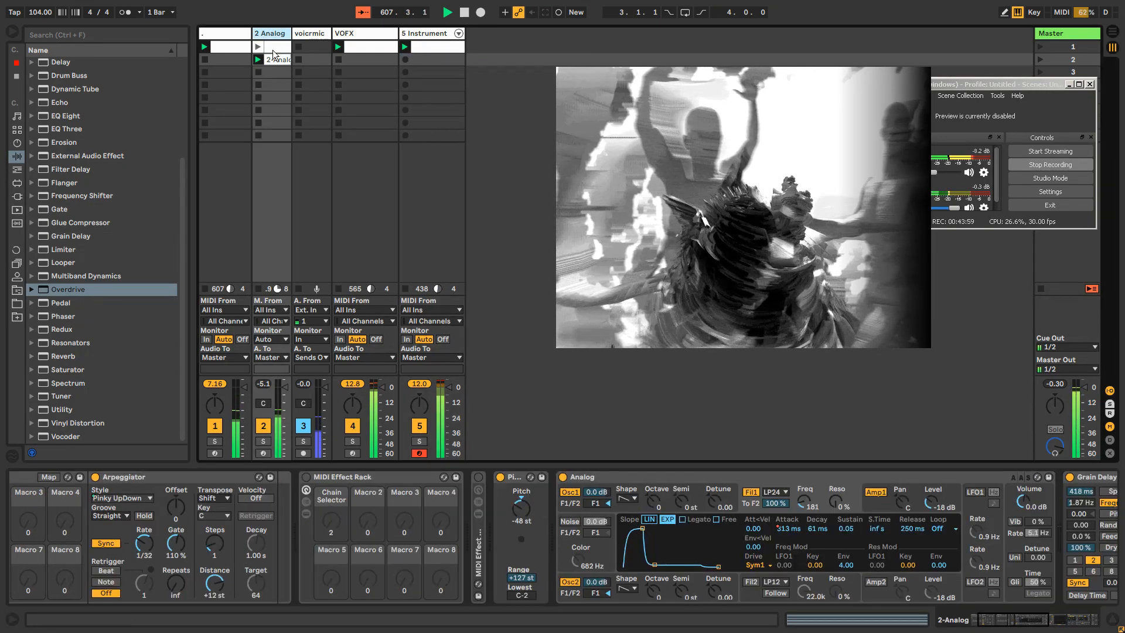
click(273, 60)
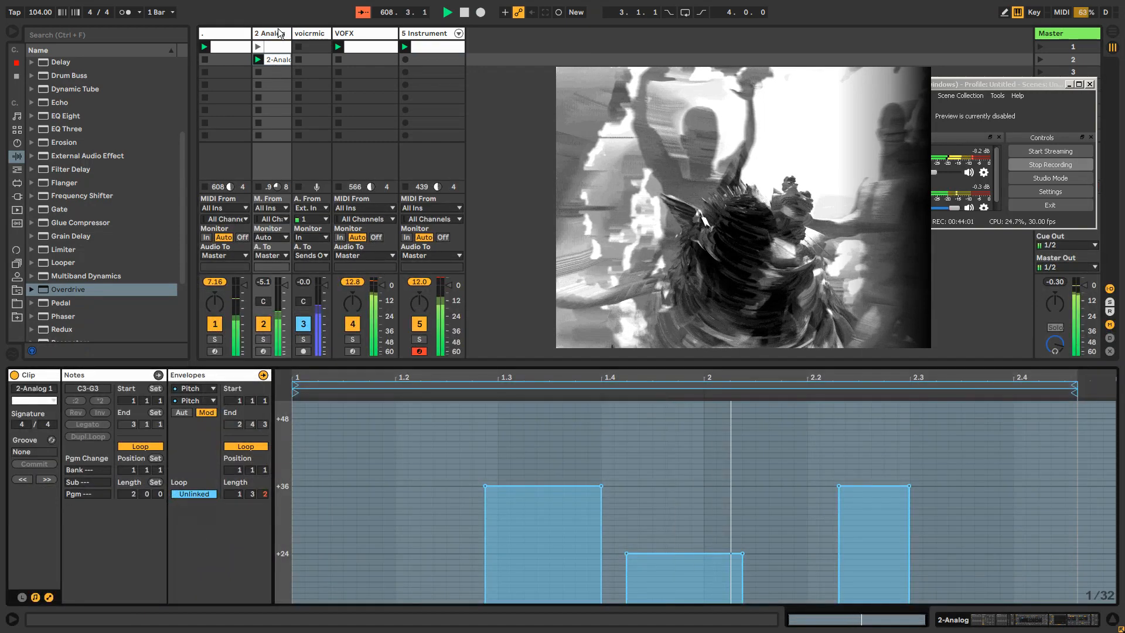
click(279, 33)
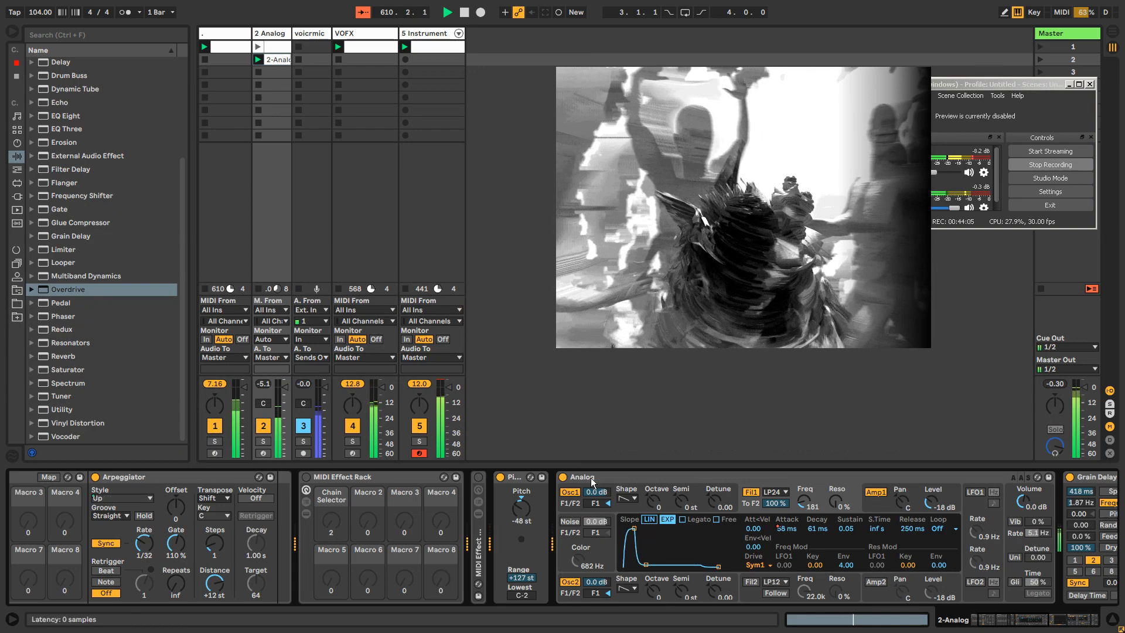
click(283, 62)
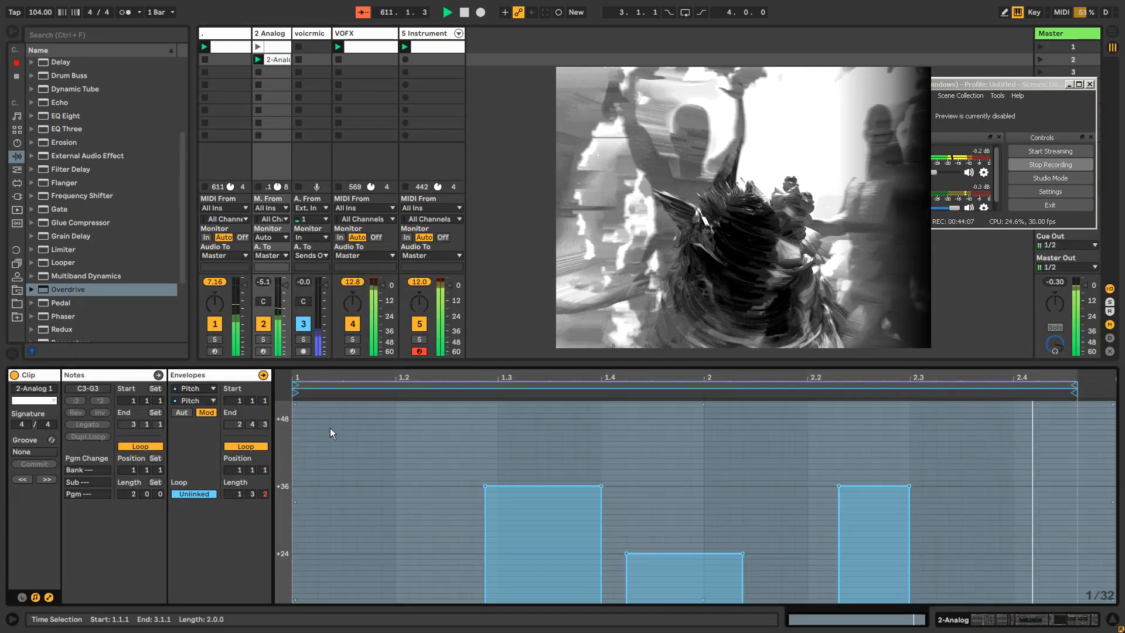
click(214, 381)
click(346, 456)
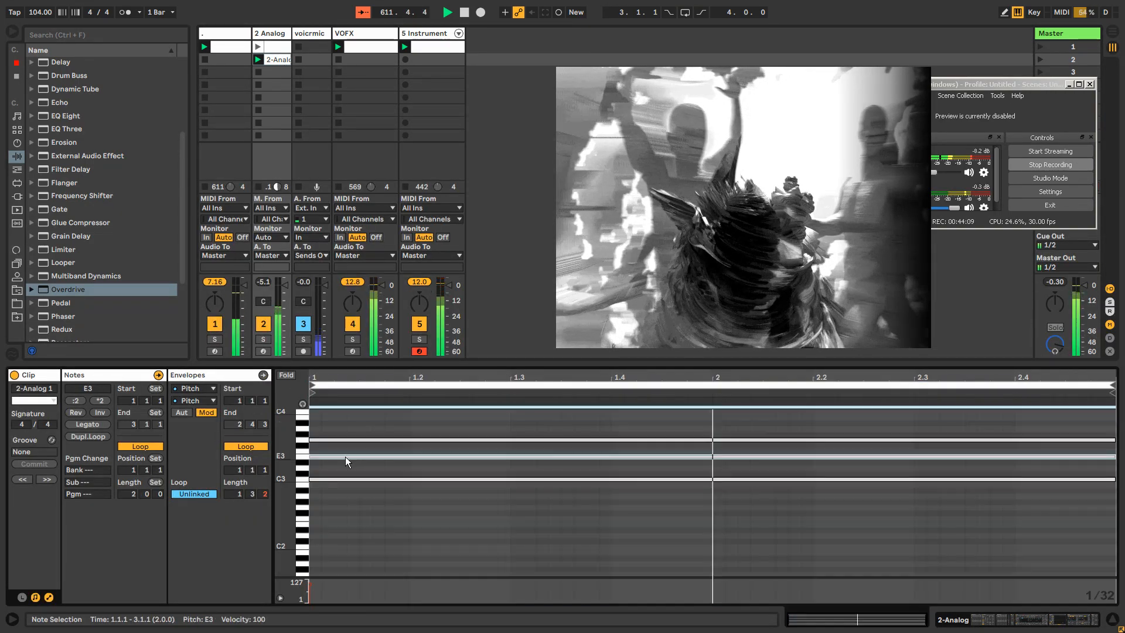
drag(346, 460, 346, 467)
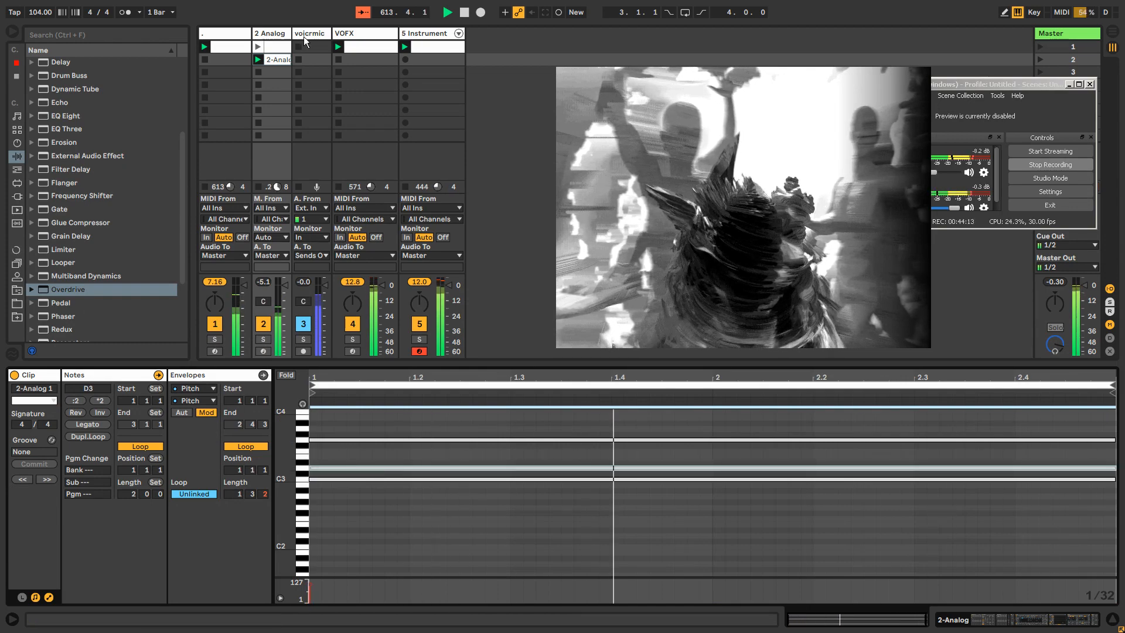
Step: Add a Resonators effect to the end of track 2's device chain
double_click(274, 35)
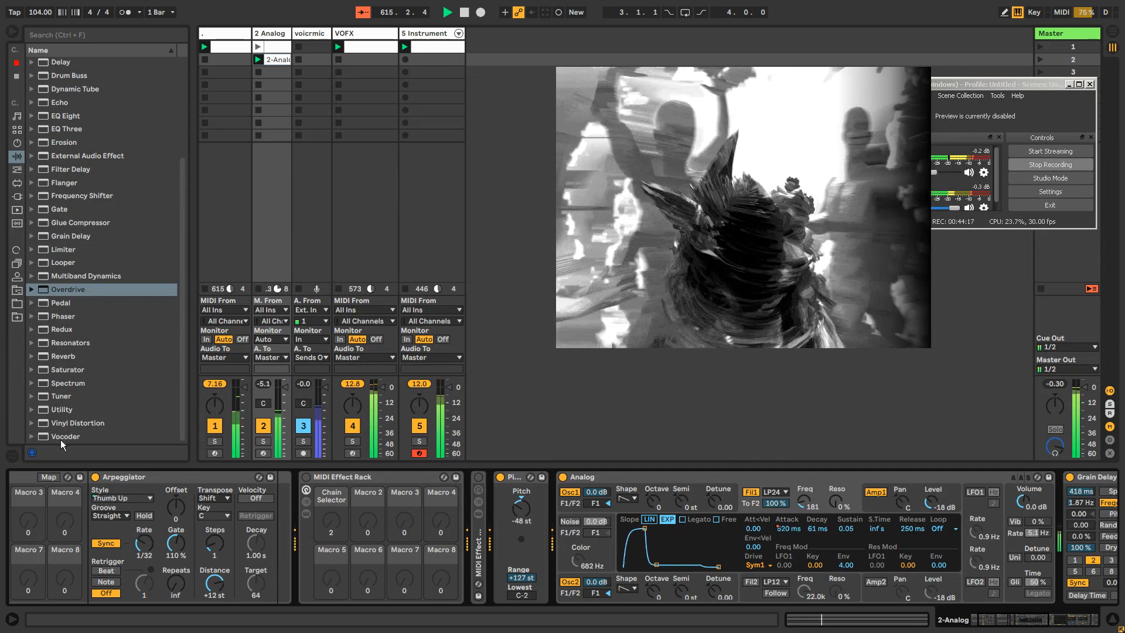
click(69, 343)
key(Return)
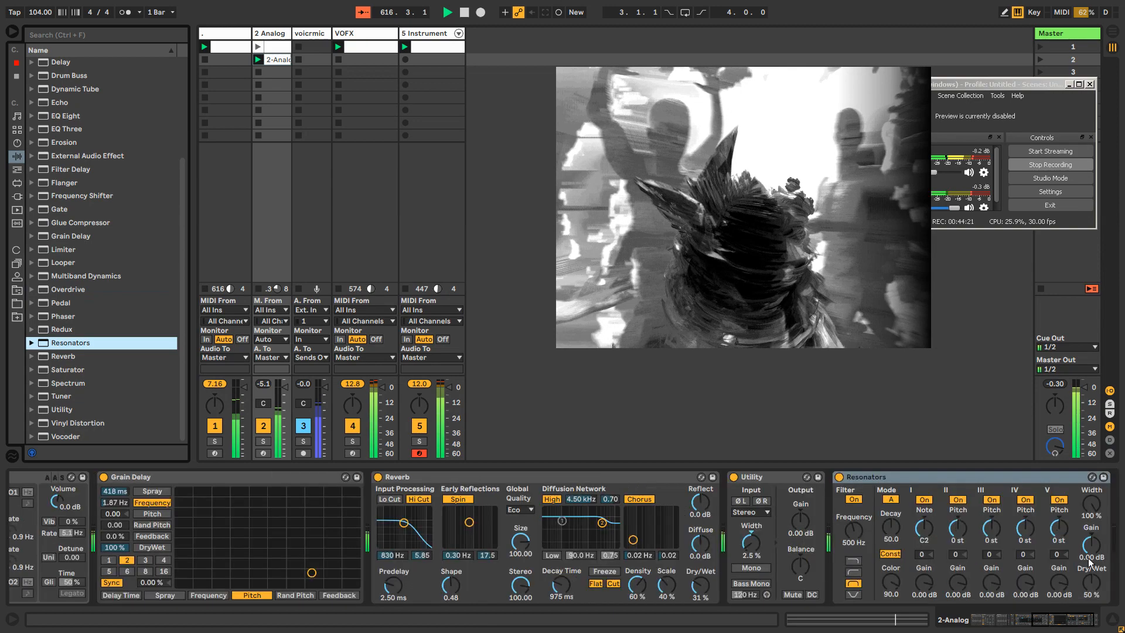
click(950, 476)
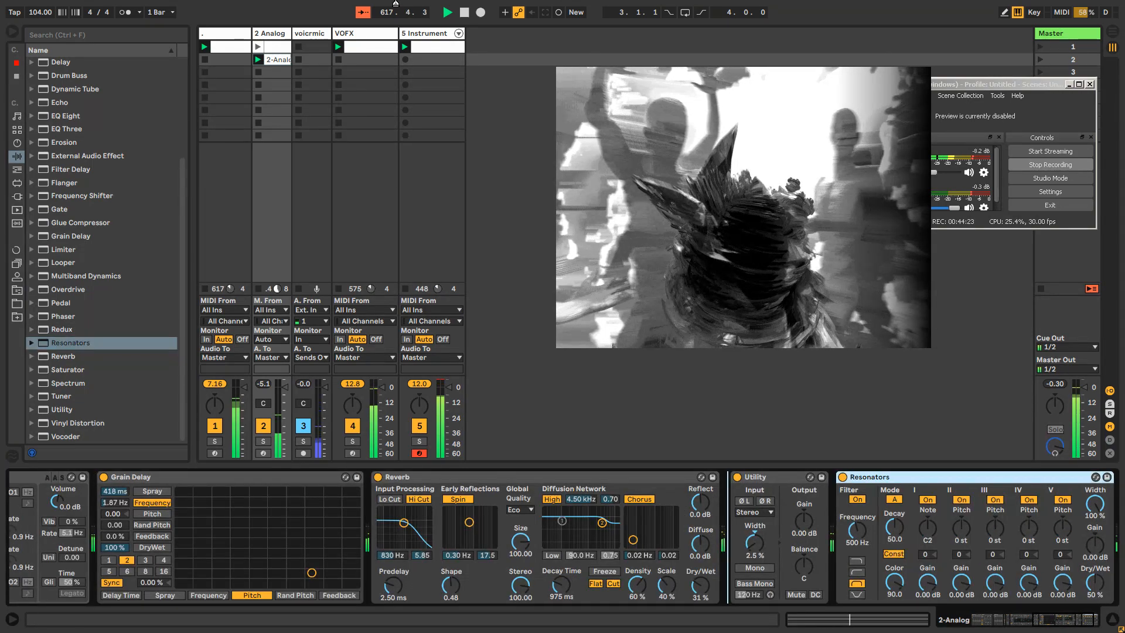
Step: Retune the Overdrive in track 5's Operator chain to 81.0 Hz with 6.70 bandwidth, 0.0% dynamics and 15% dry/wet
click(437, 33)
click(1092, 543)
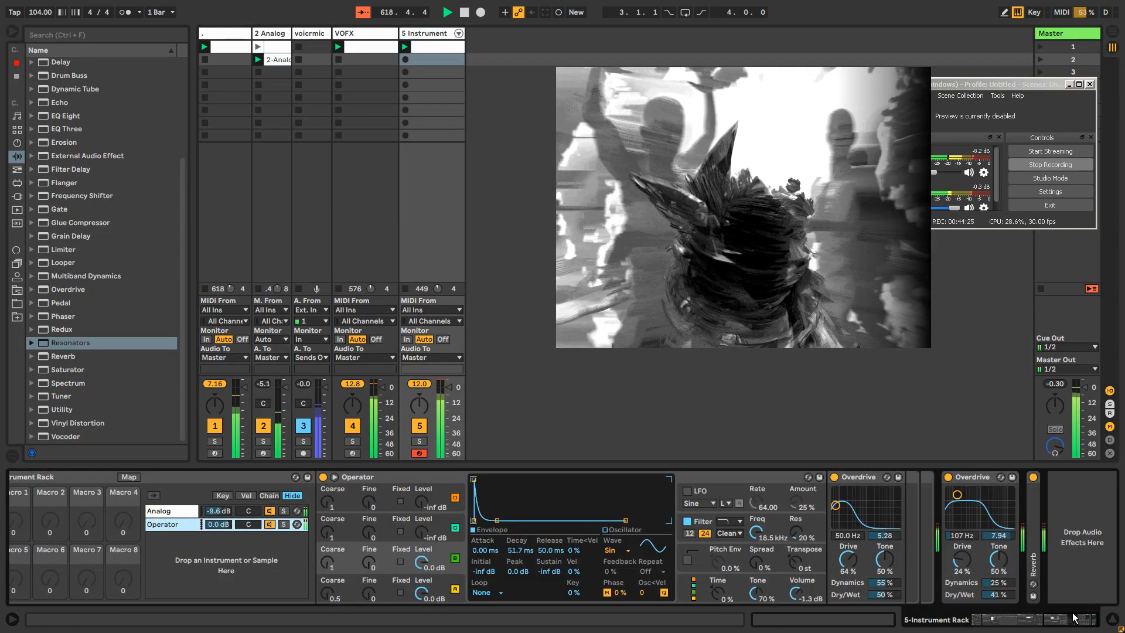
drag(1073, 618, 969, 622)
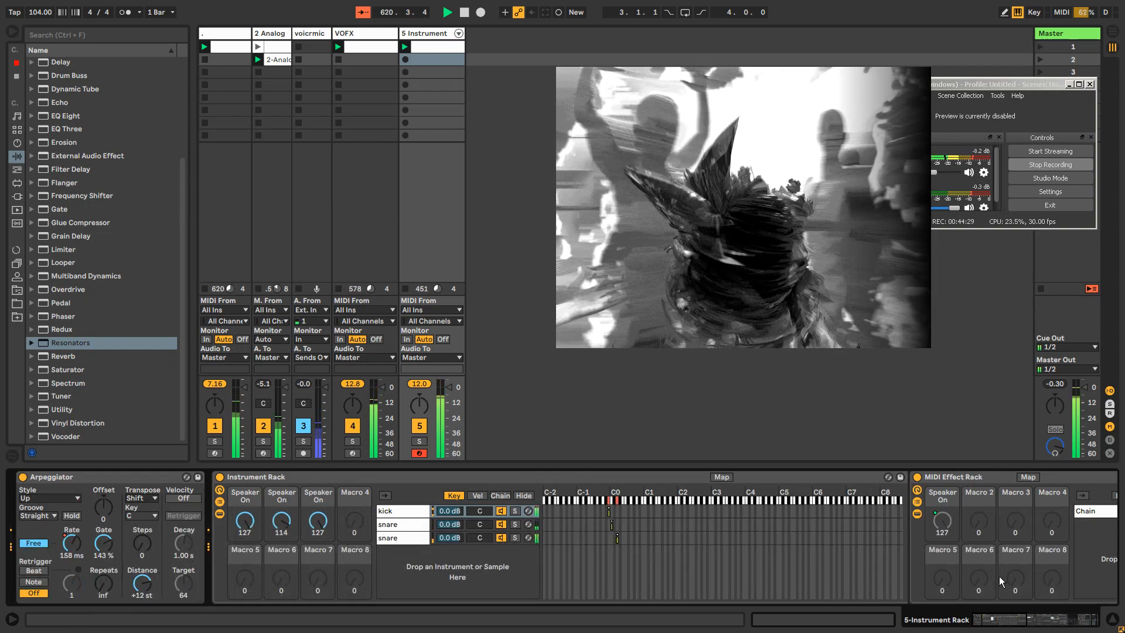
drag(994, 628, 1066, 615)
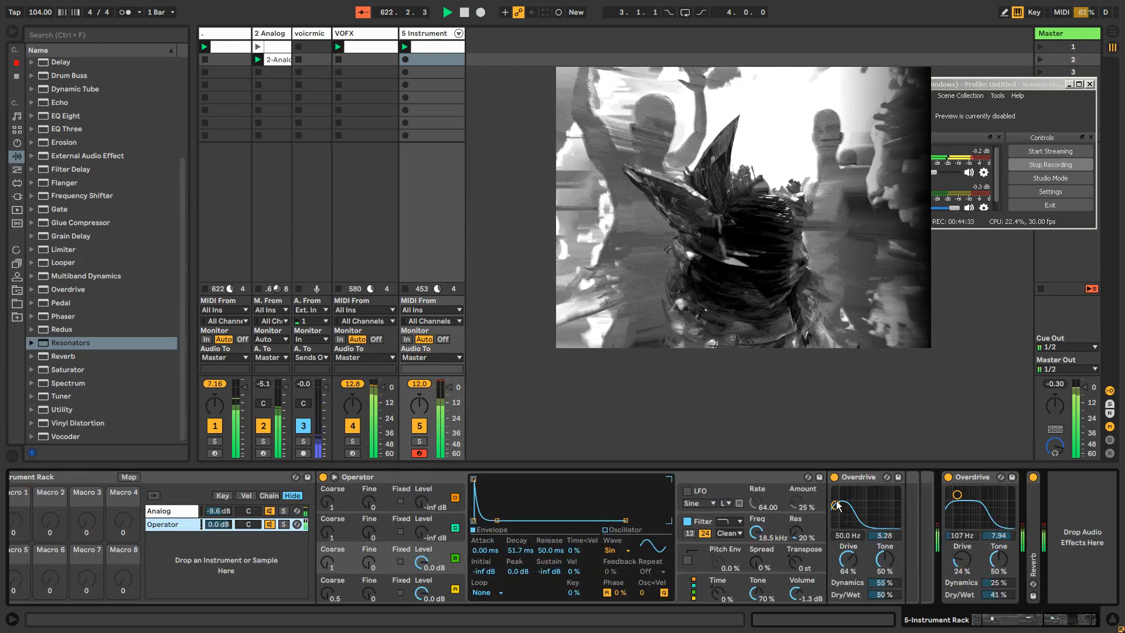
drag(836, 505, 862, 513)
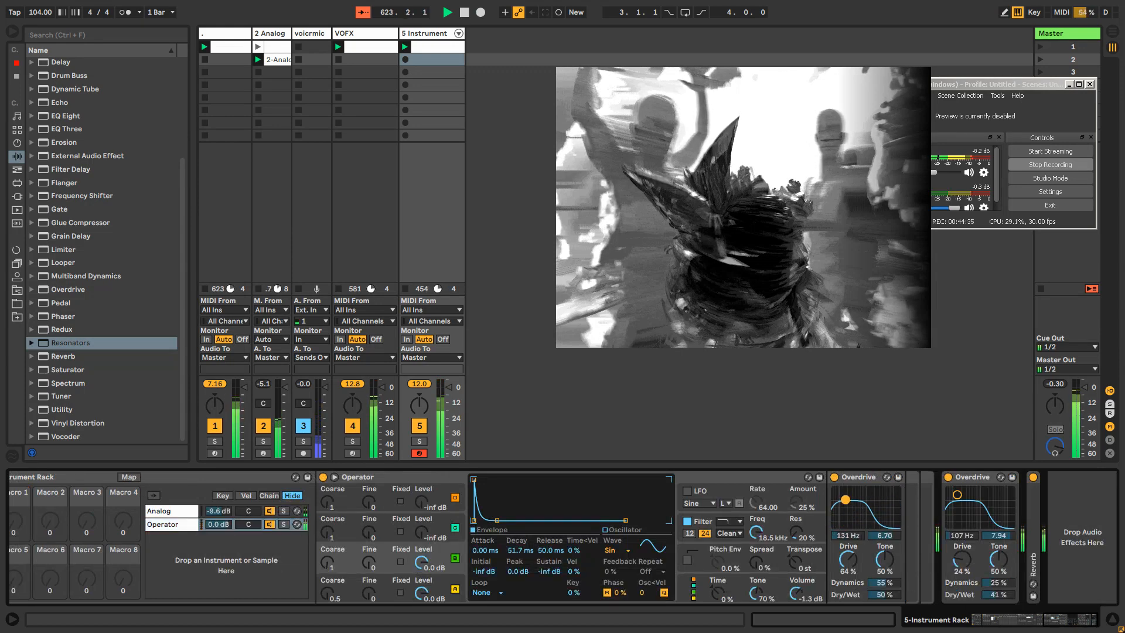
click(170, 516)
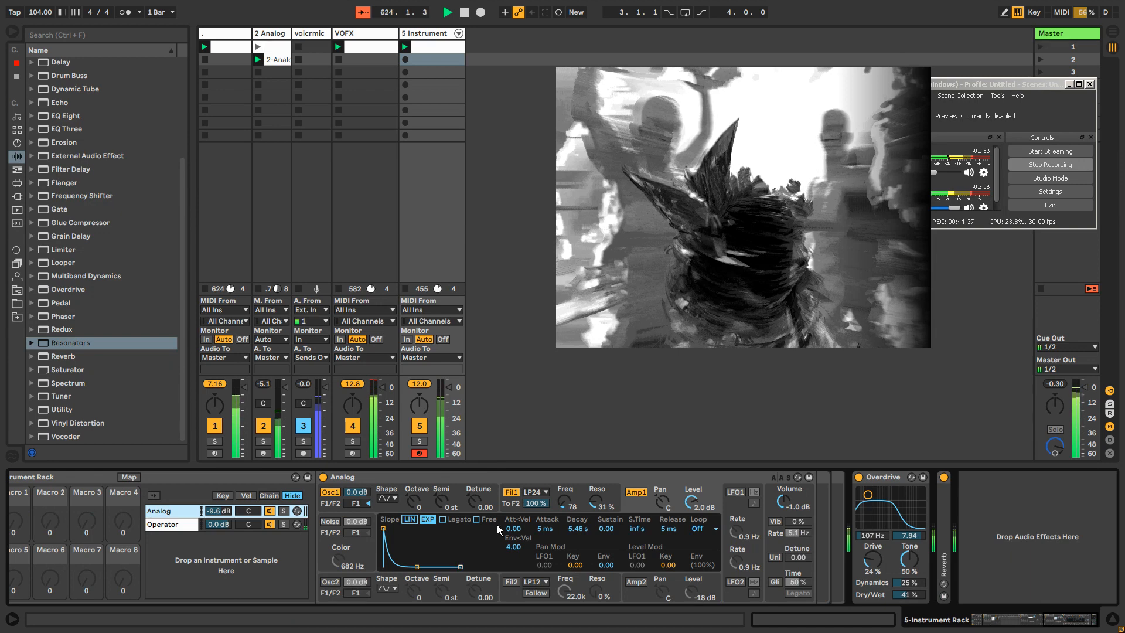
click(184, 527)
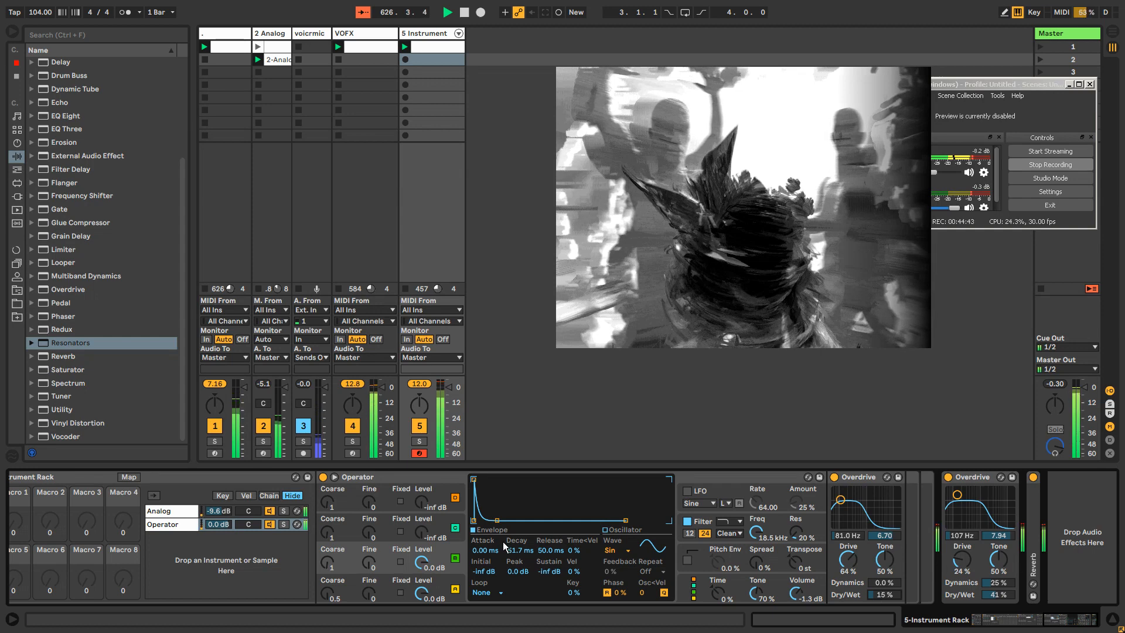
Step: Shape track 5's Operator envelope with 351 ms decay, -13 dB sustain and 445 ms release
click(451, 586)
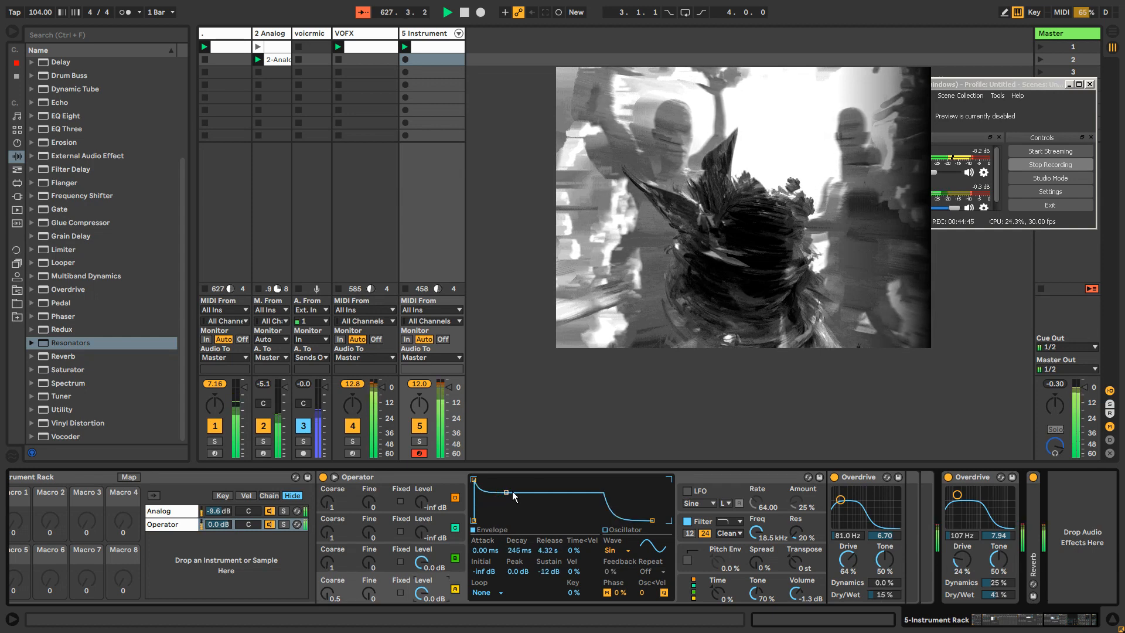
drag(512, 495, 514, 496)
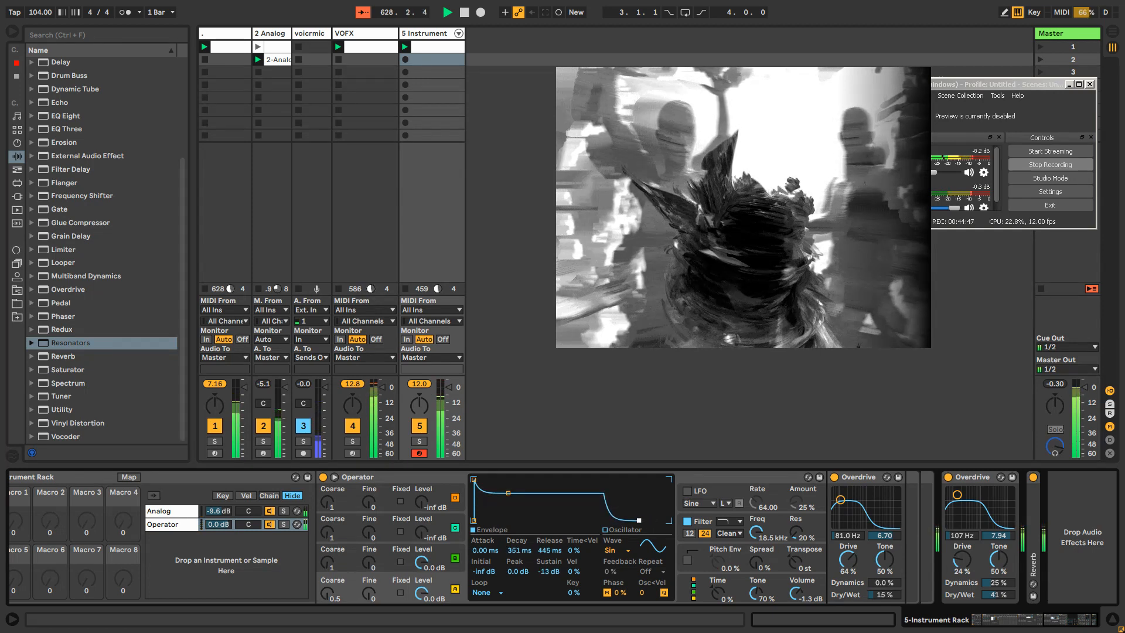
Step: Place Resonators before Utility on track 2 with 88.1 decay, 99% dry/wet, note G-1 and pitches -19, -16, +12 and +8 st
click(278, 34)
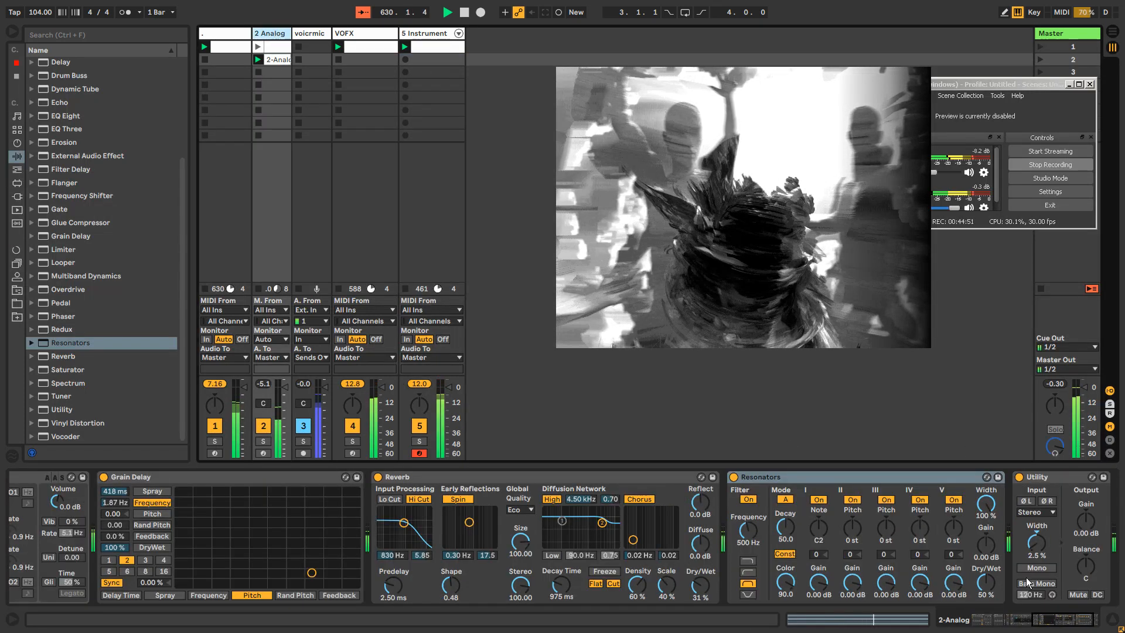
drag(986, 581, 985, 527)
drag(819, 527, 885, 515)
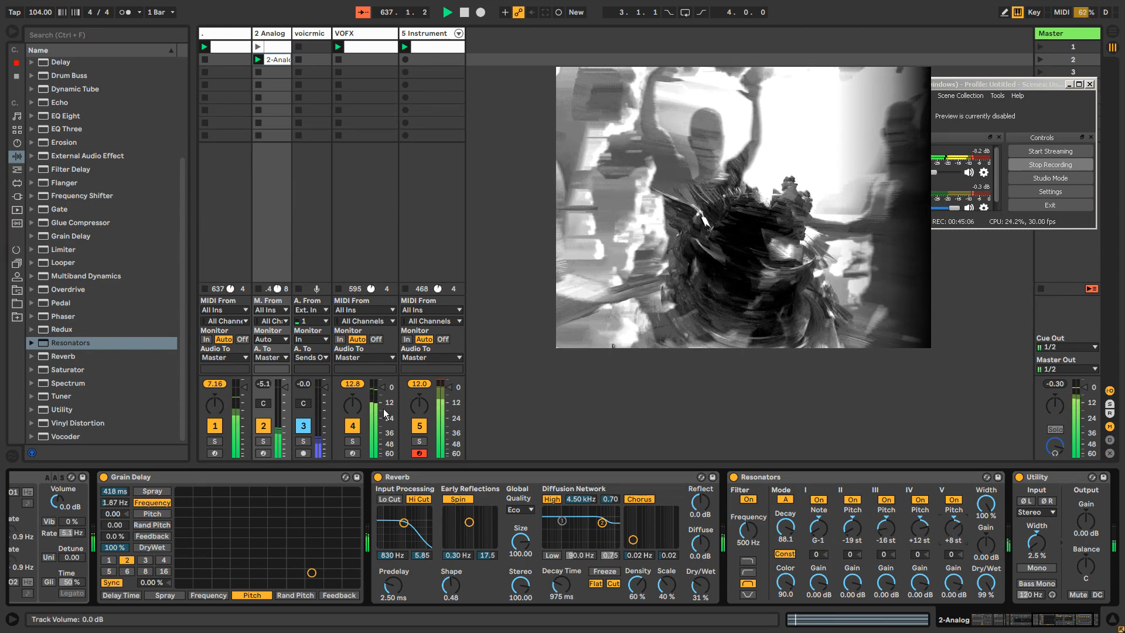
Step: Set the base note of track 2's Resonators to A-1
click(984, 619)
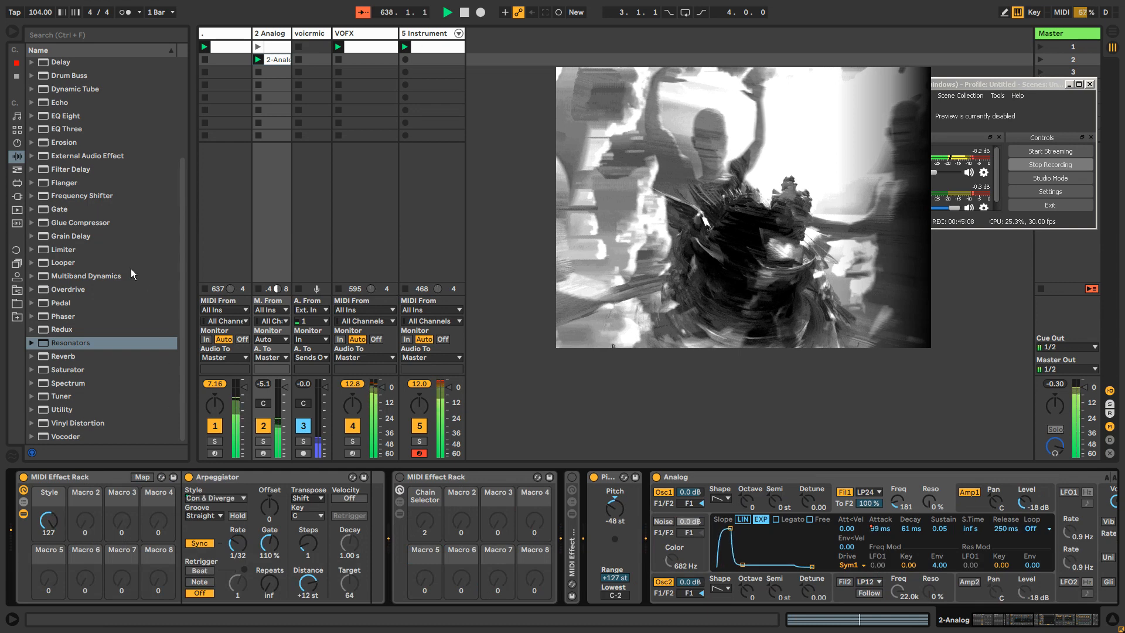
click(18, 170)
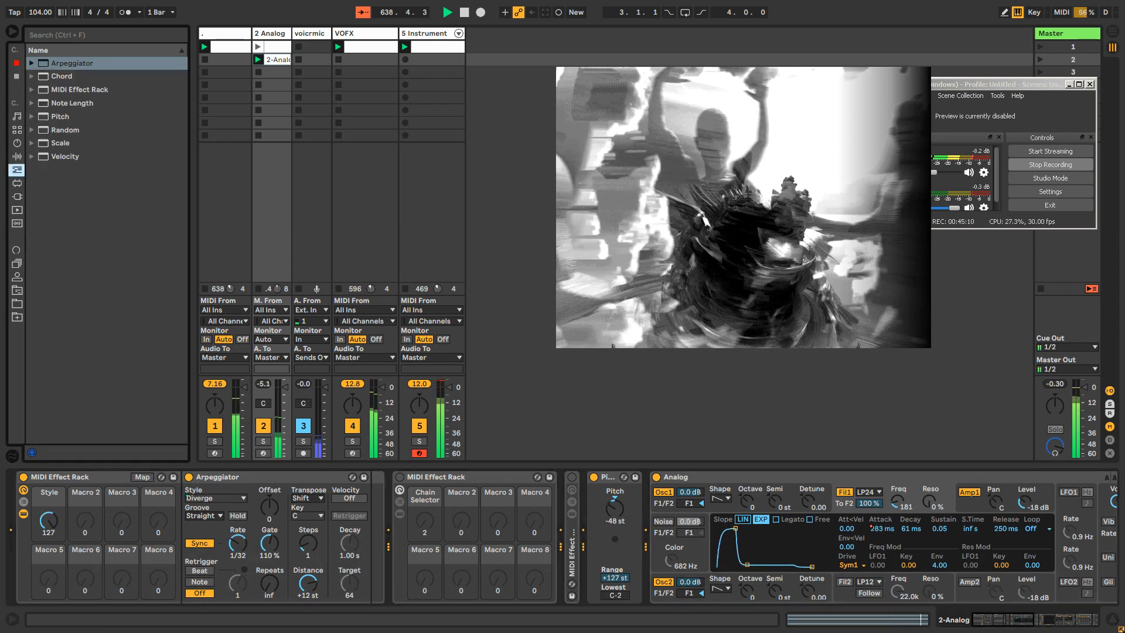
click(1067, 619)
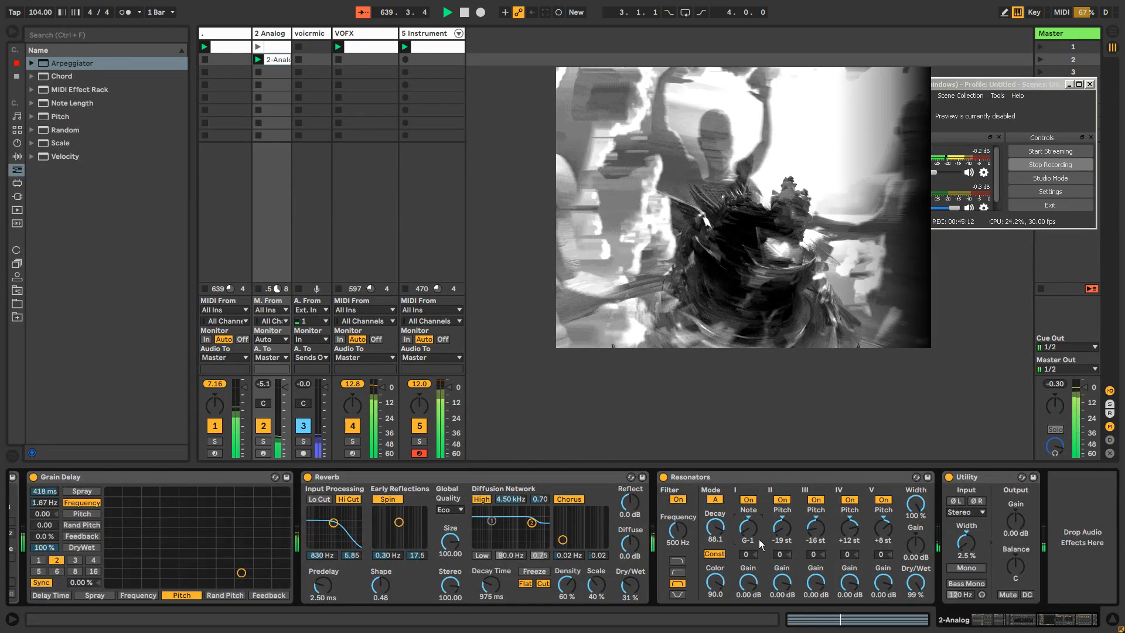
key(Up)
key(Up)
key(Down)
key(Down)
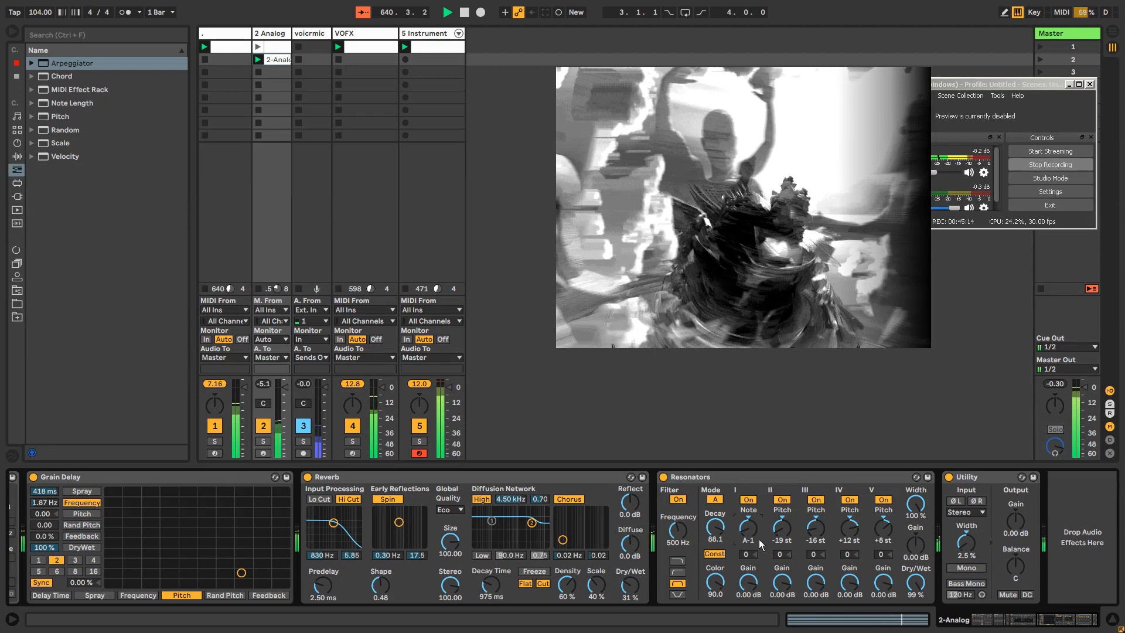
Step: Show the modulation envelope for Resonators note I in the 2-Analog clip and draw steps rising to about +6 st
right_click(747, 532)
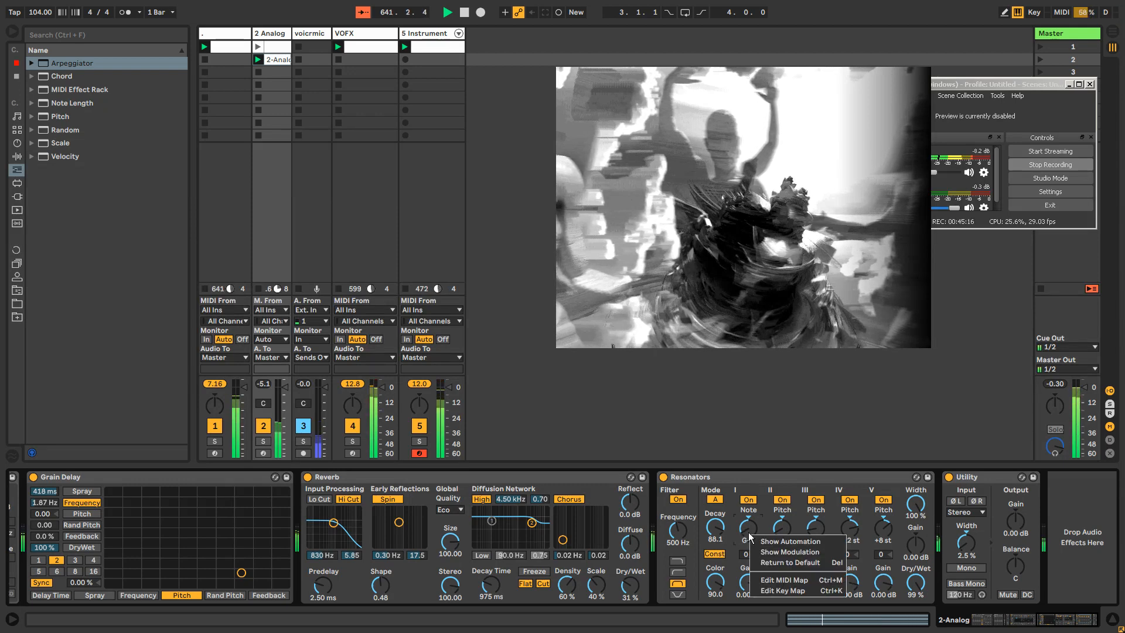
click(773, 548)
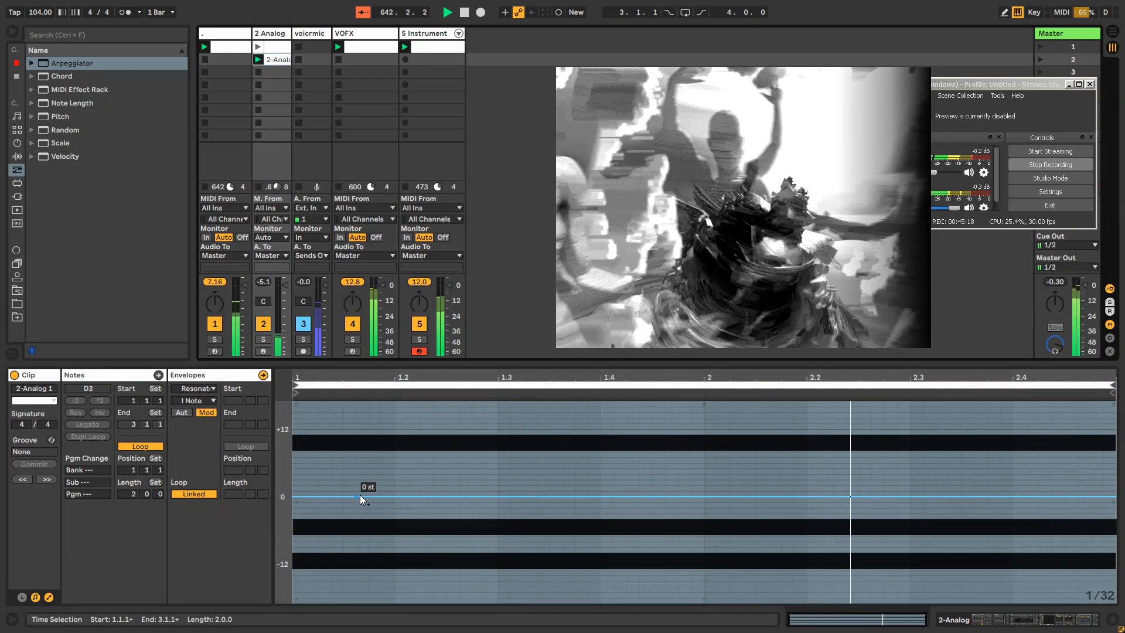
key(b)
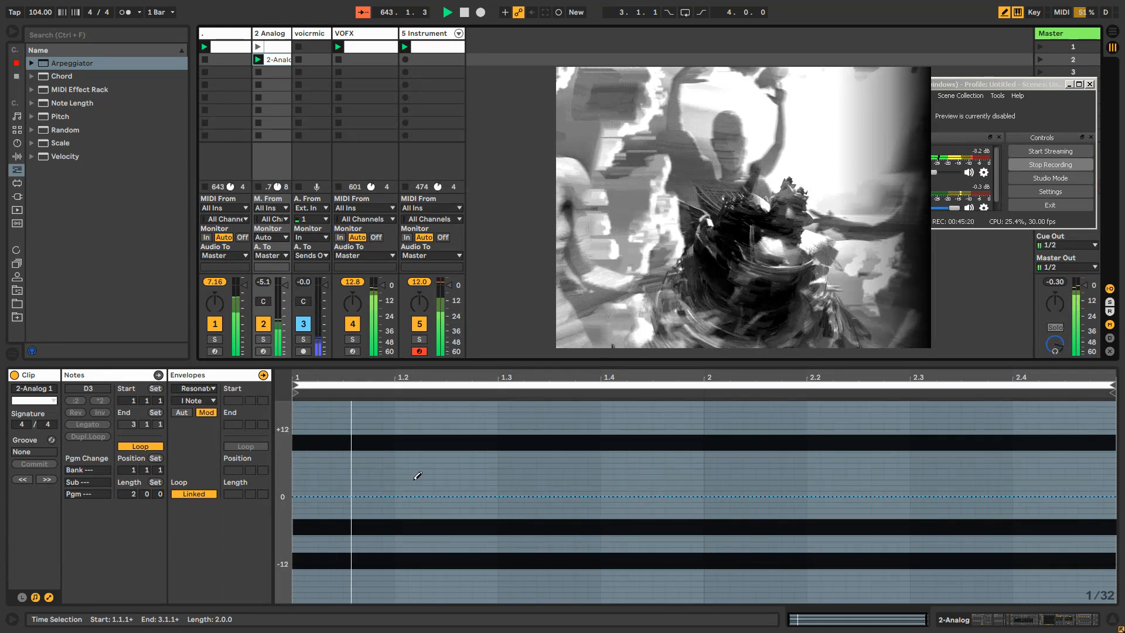
mouse_move(412, 475)
mouse_down()
mouse_move(755, 474)
mouse_move(766, 462)
mouse_move(828, 459)
mouse_move(853, 462)
mouse_move(766, 462)
mouse_move(1029, 467)
mouse_move(973, 464)
mouse_up()
drag(1042, 465, 1115, 462)
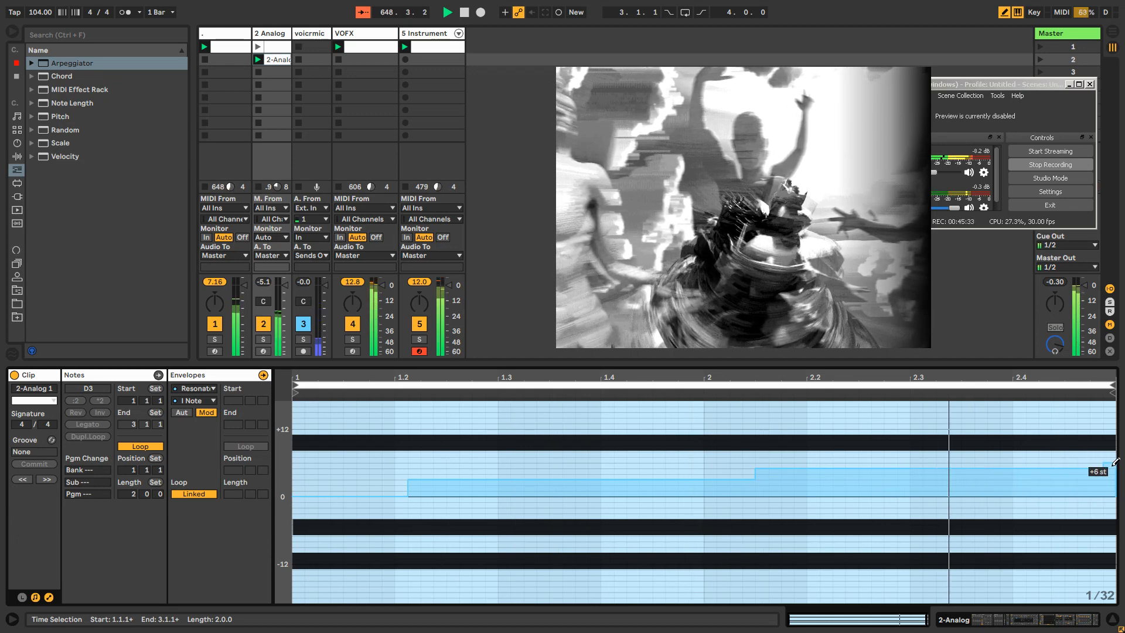
Step: Unlink the note envelope from the clip loop, extend it to 8 bars, and draw stepped pitch changes ending at about +12 st
click(199, 493)
drag(233, 493, 234, 463)
drag(509, 468, 716, 477)
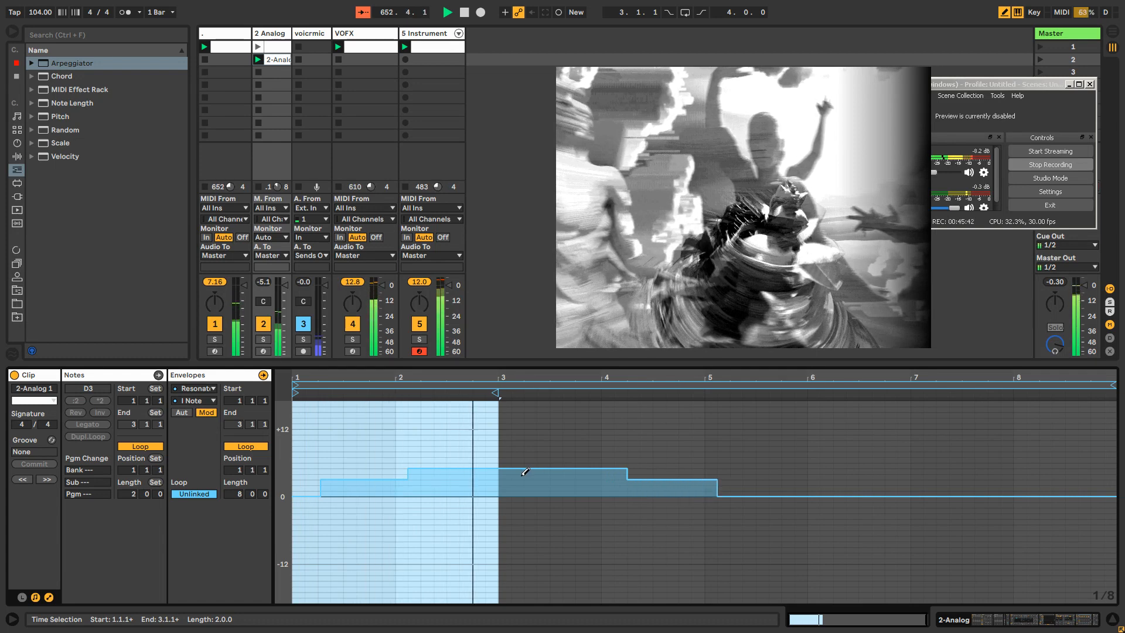
drag(525, 471, 602, 478)
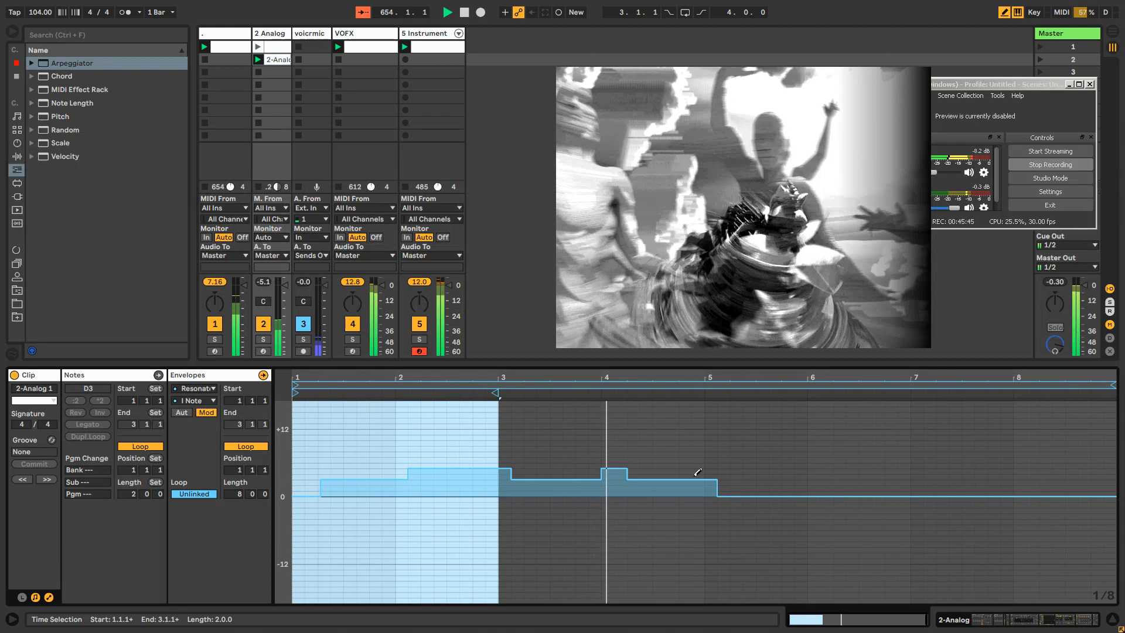
click(724, 455)
mouse_move(726, 455)
mouse_down()
mouse_move(819, 457)
mouse_move(851, 435)
mouse_move(1113, 426)
mouse_up()
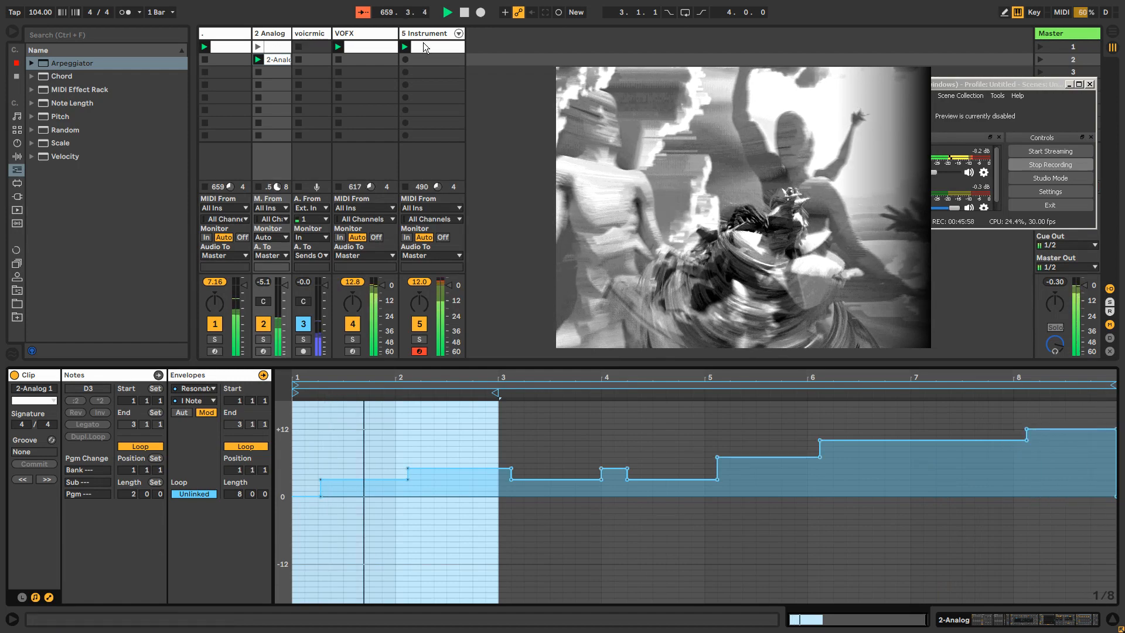
Step: Show the audio effects list in the browser and switch off the Arpeggiator on the 5 Instrument track
click(426, 35)
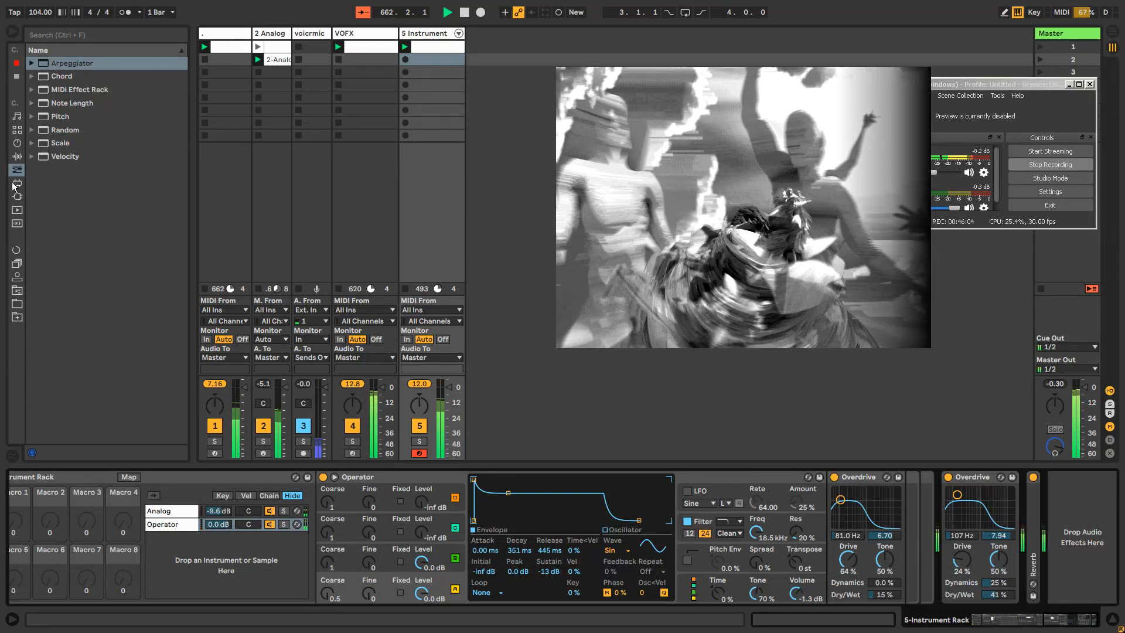
click(17, 156)
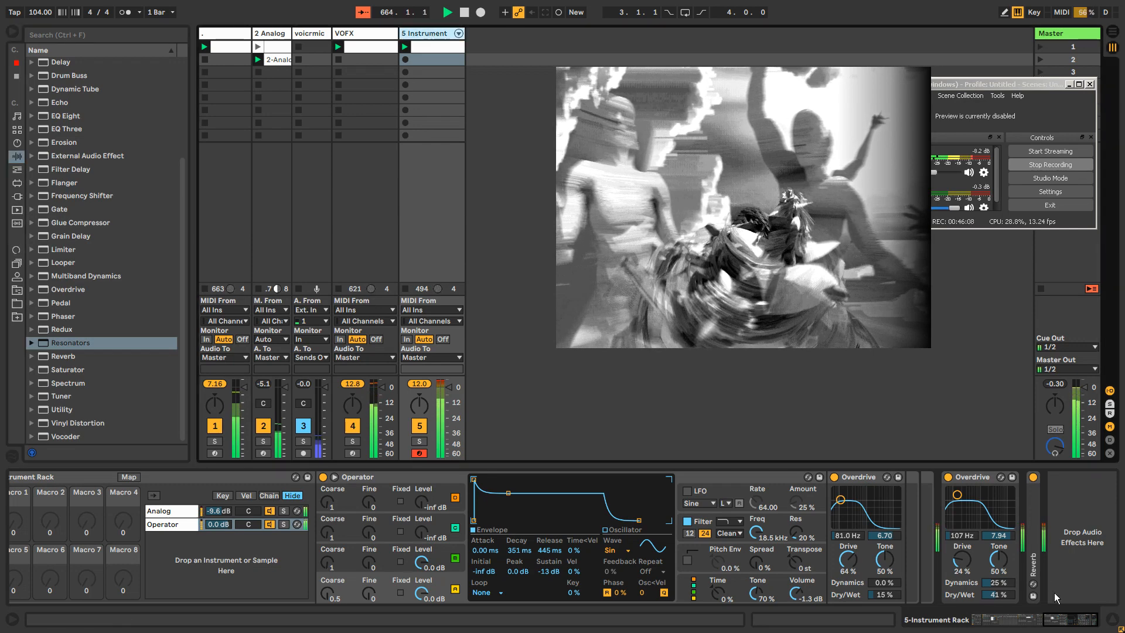
drag(1054, 624, 911, 628)
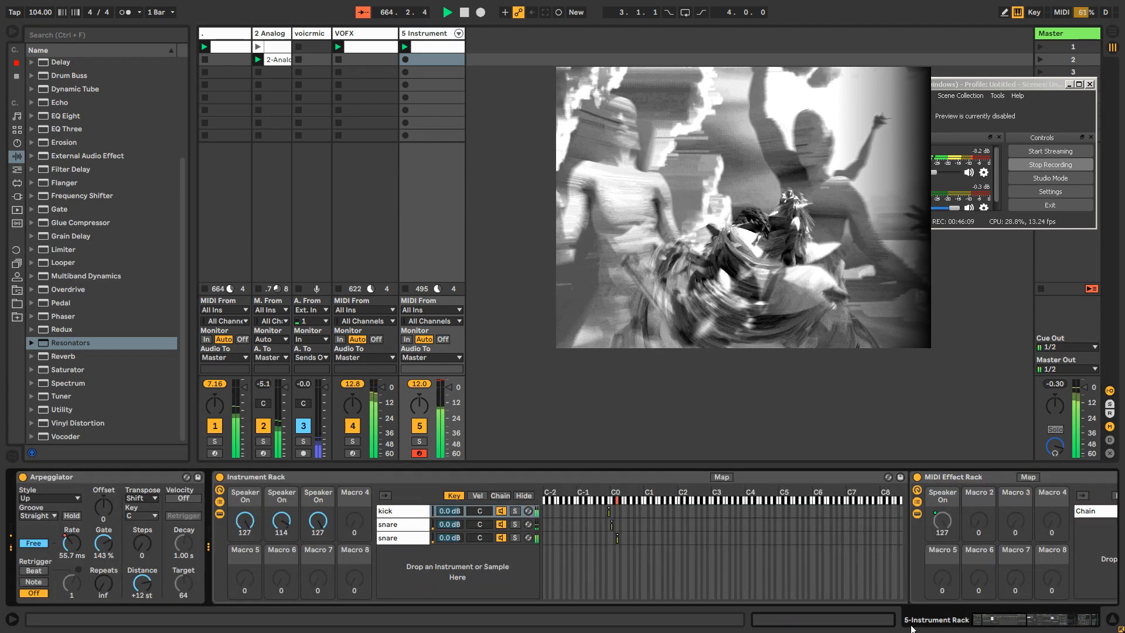
click(23, 477)
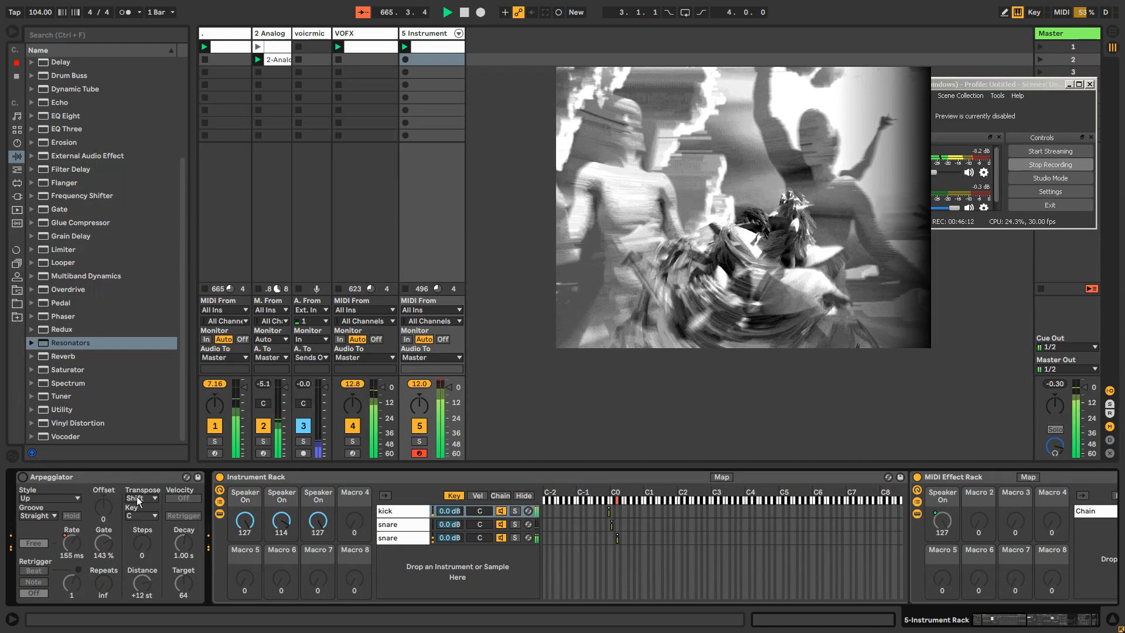
Step: Set the second Overdrive on the 5 Instrument track to 185 Hz and 100% dry/wet, and expand the collapsed Reverb after it
drag(1009, 628, 1120, 629)
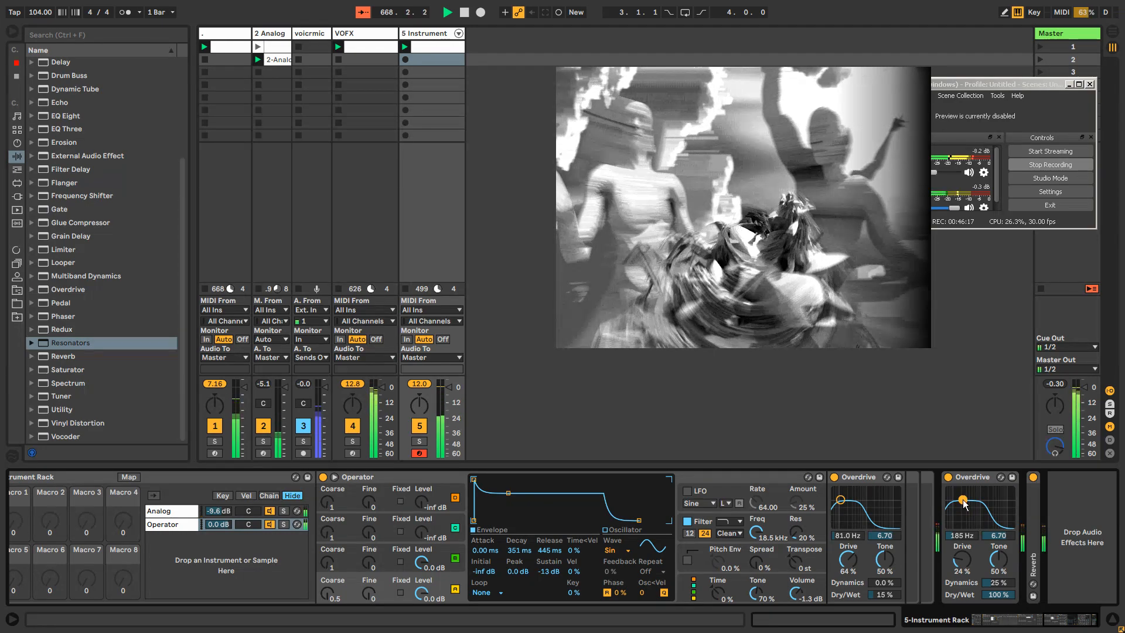
double_click(1034, 556)
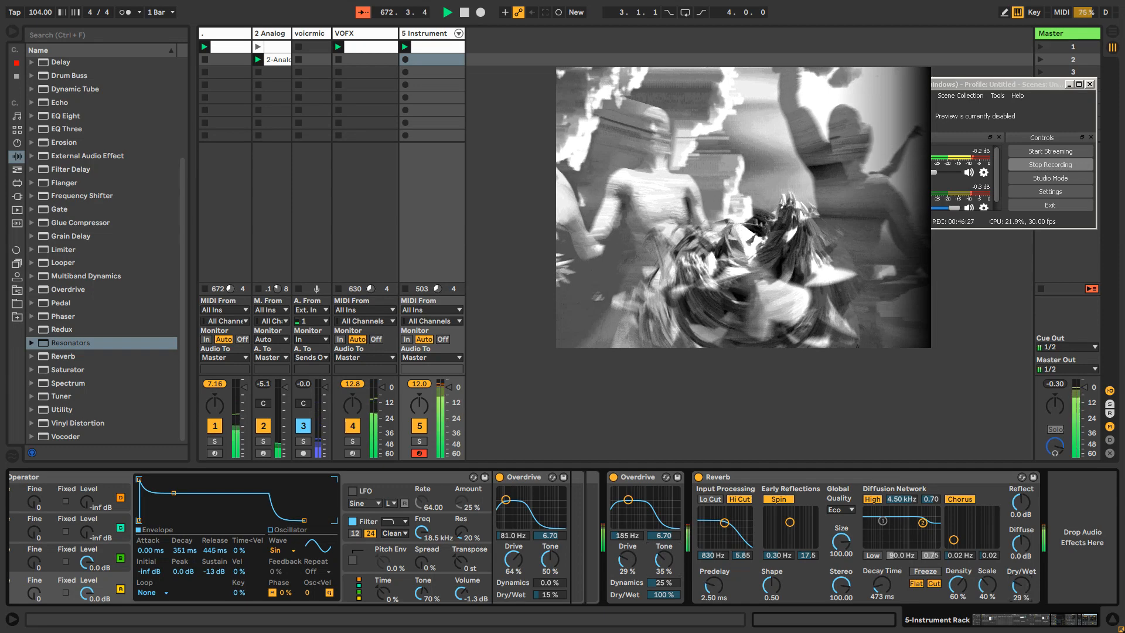
Step: Add an EQ Eight after Utility on the 2 Analog track and enable band 8 as a high shelf at about 1.09 kHz, +15 dB
click(273, 36)
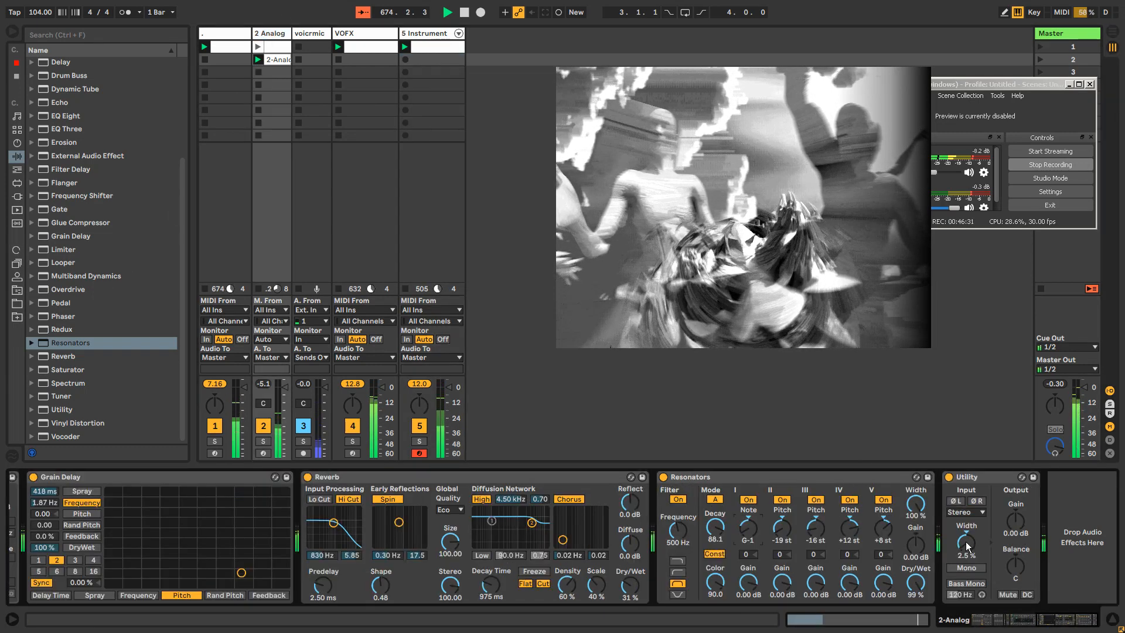
click(68, 117)
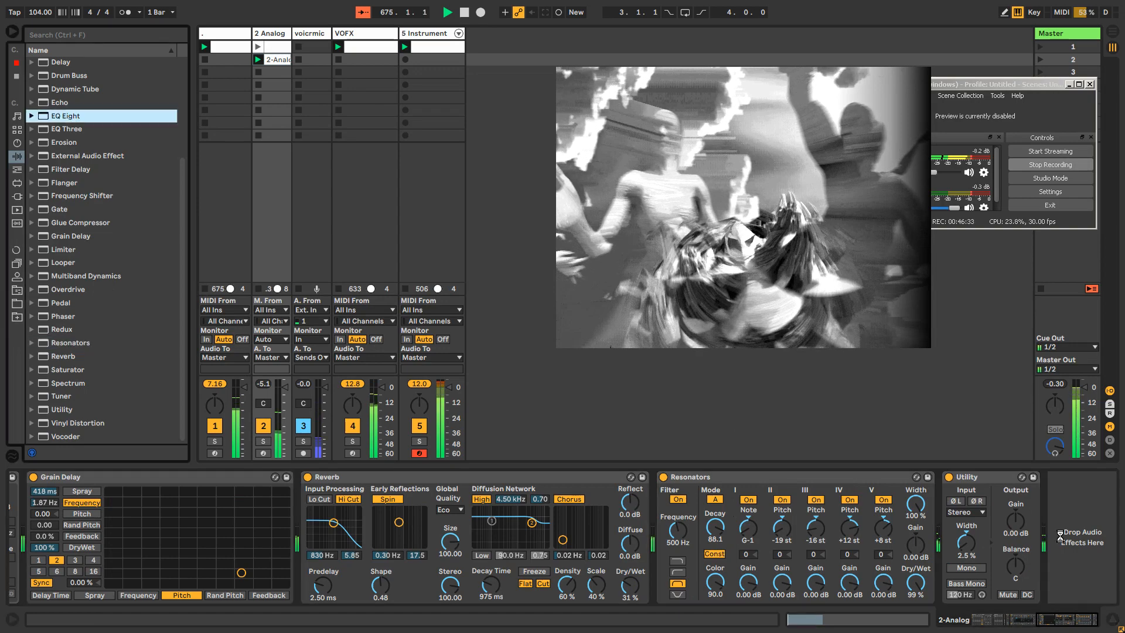
drag(1060, 539, 1059, 540)
click(1054, 585)
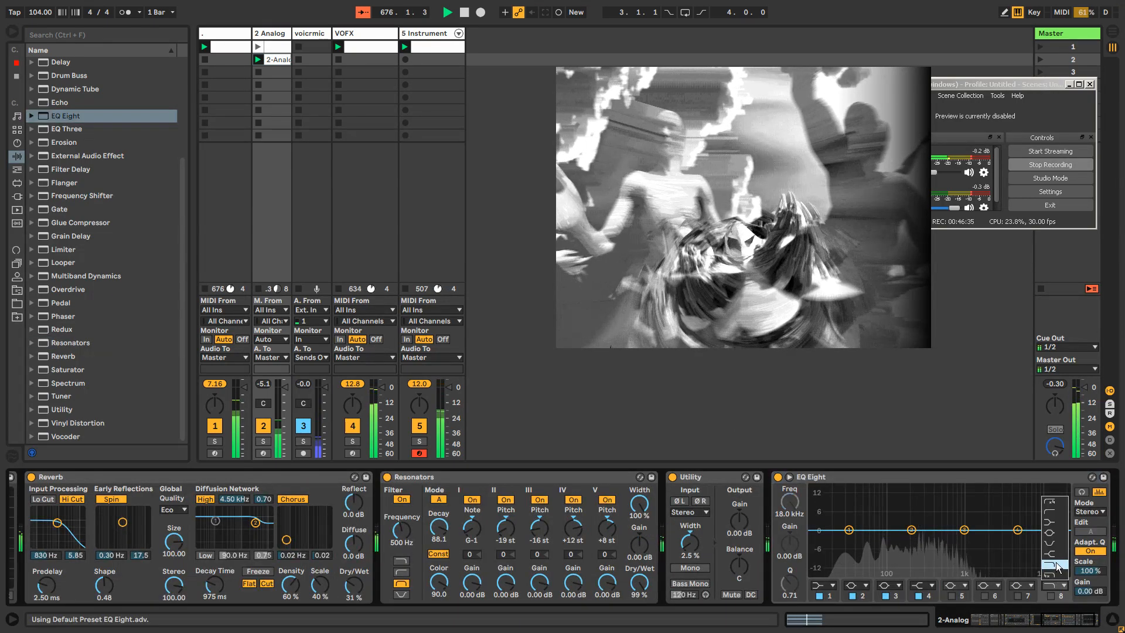
click(1049, 588)
click(1050, 595)
drag(1061, 530, 970, 494)
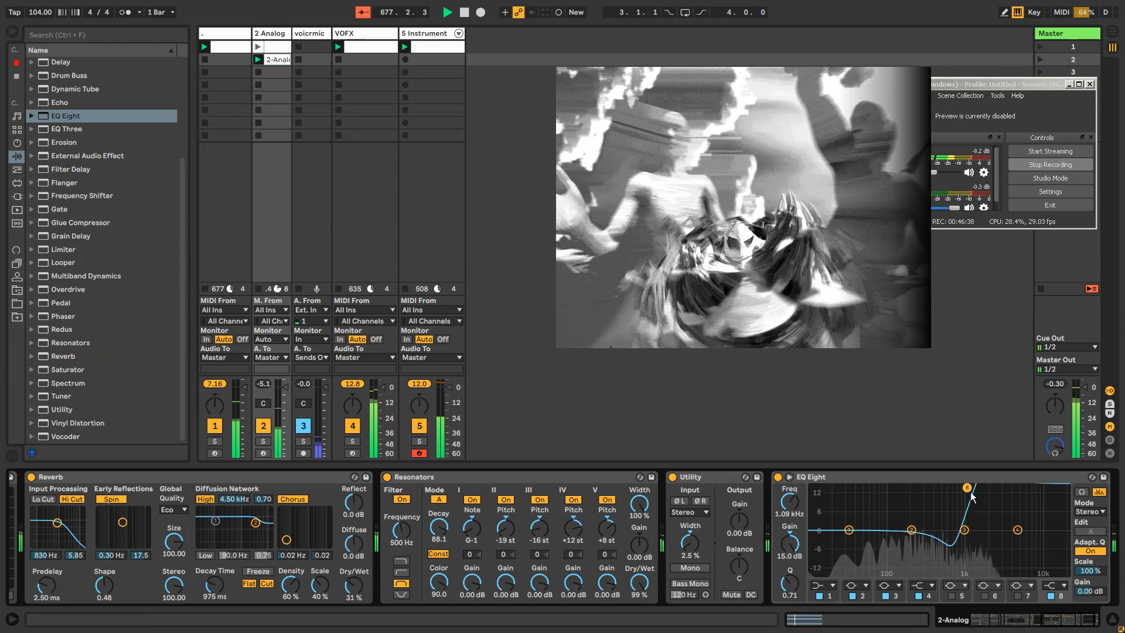
Step: Enable EQ Eight band 7 as a boosted high shelf and raise band 3 to about 1.38 kHz, +9.55 dB
click(1021, 584)
click(1020, 555)
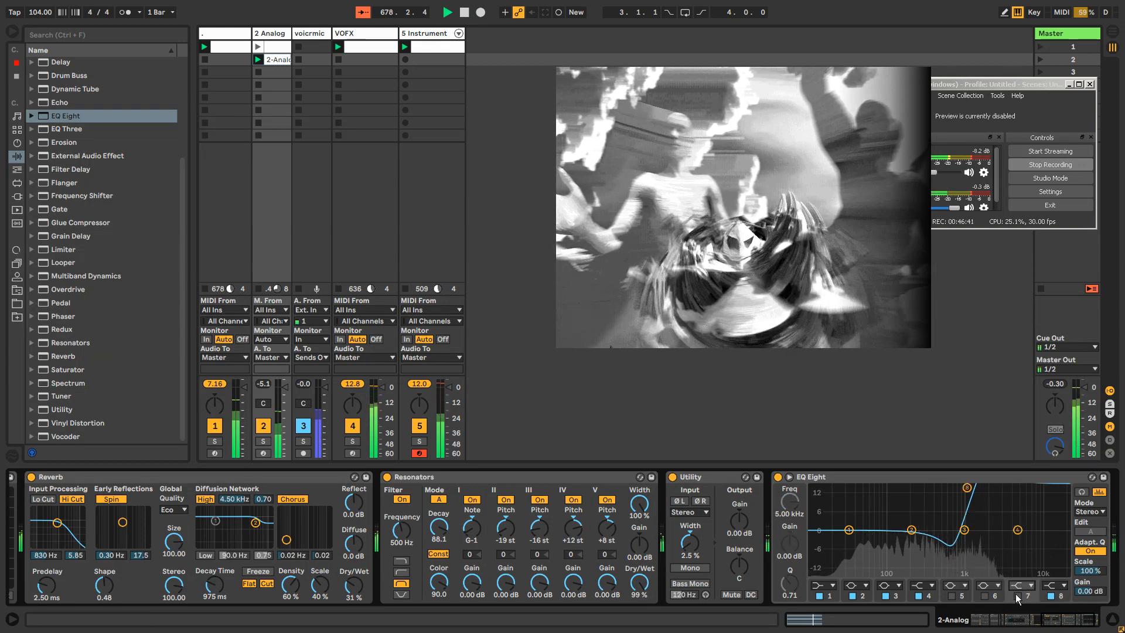
click(1015, 593)
drag(1017, 529, 975, 487)
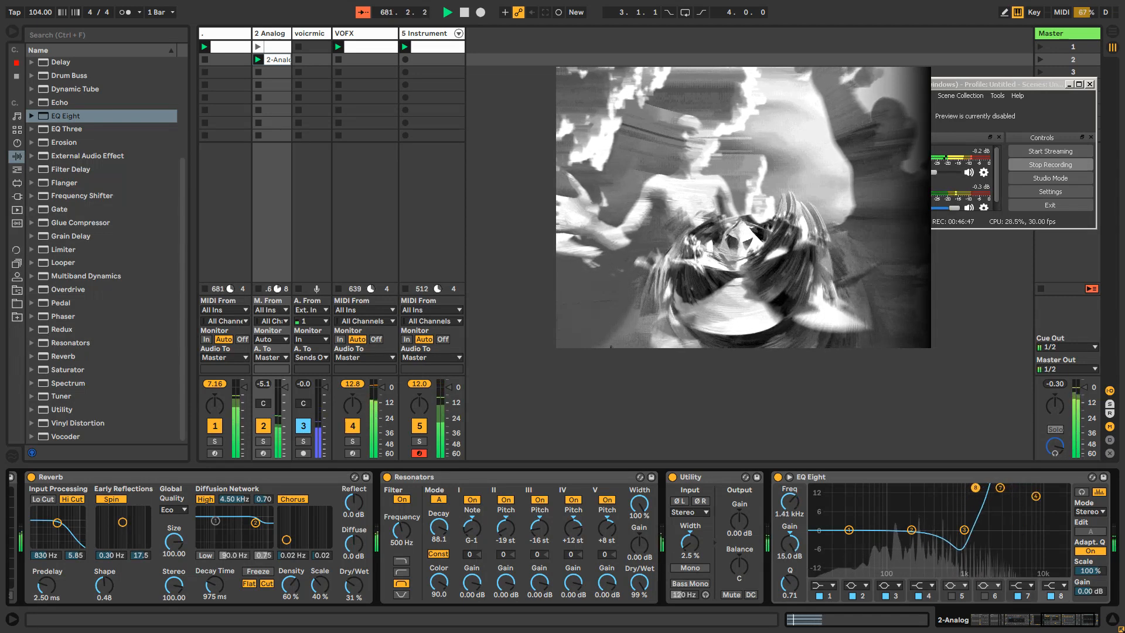
drag(963, 534, 973, 504)
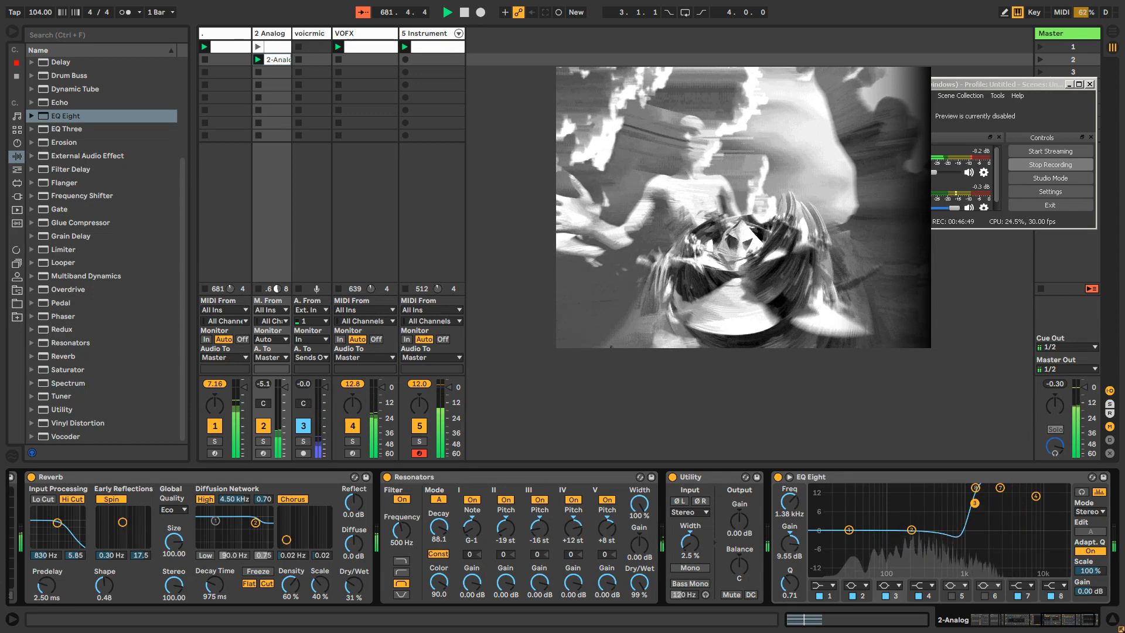
Step: Enable EQ Eight band 6 as a high shelf at about 4.08 kHz, +13 dB, and move band 3 down to about 667 Hz
click(993, 584)
click(993, 554)
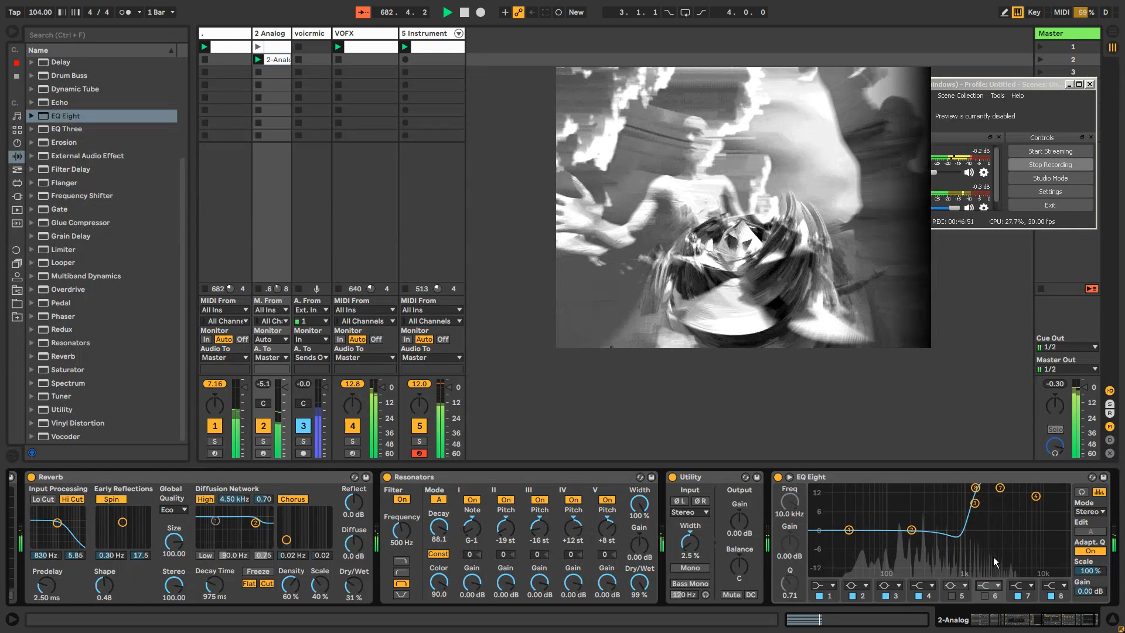
click(985, 595)
drag(1040, 530, 1010, 493)
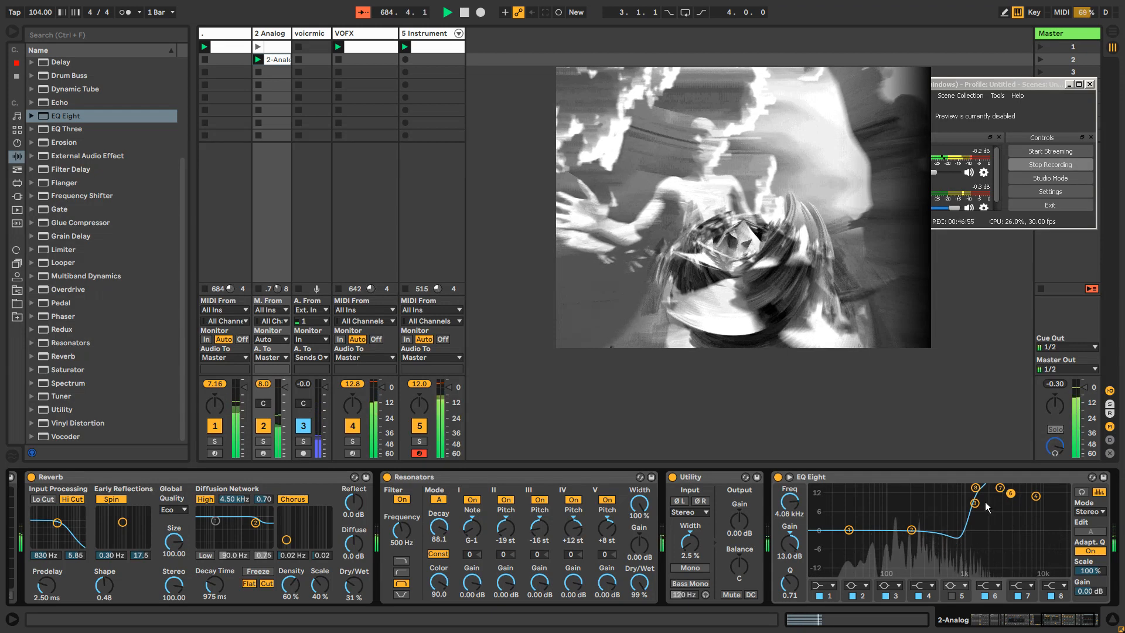
drag(975, 503, 951, 502)
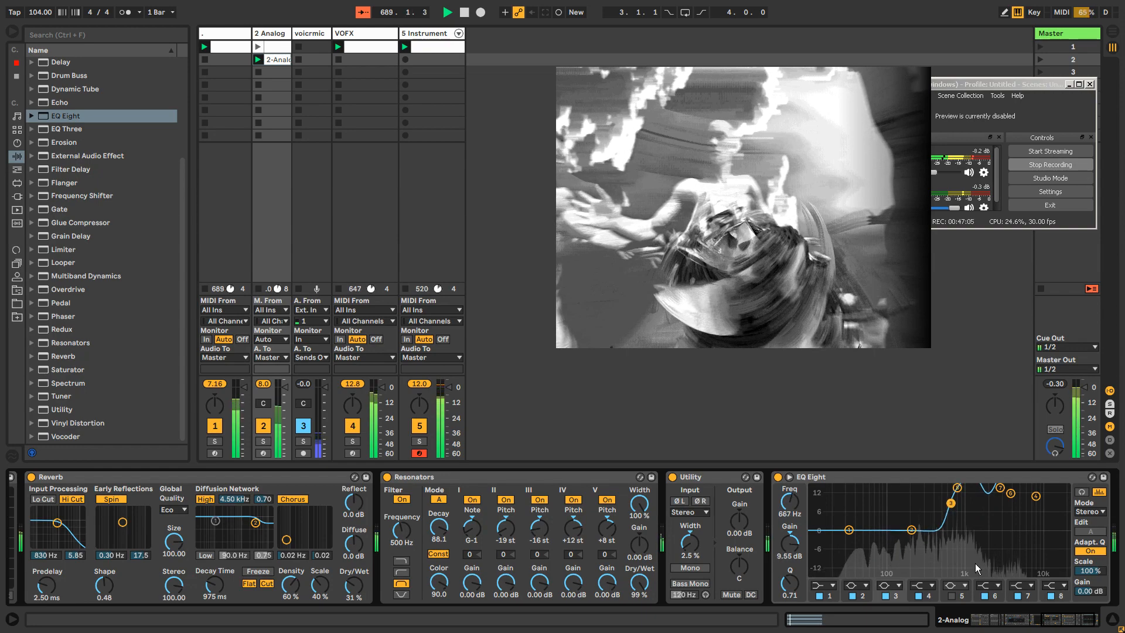
Step: On the 2 Analog track, raise the Reverb's dry/wet to 40% and the Utility's width to 42%
drag(1067, 621, 1027, 621)
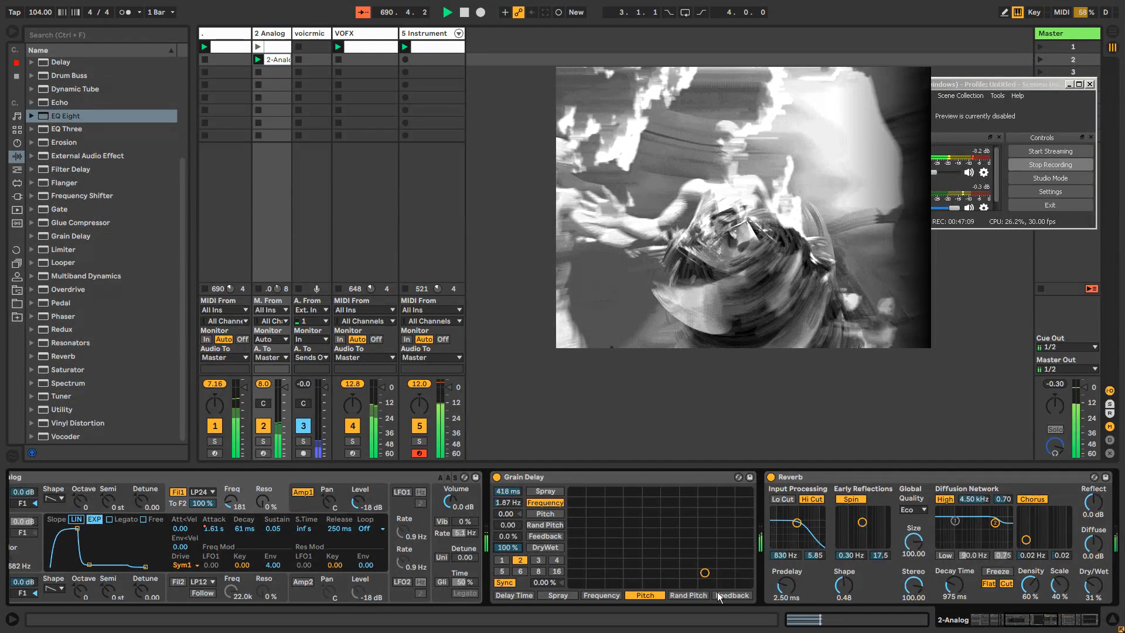
drag(1012, 620, 1030, 620)
drag(710, 585, 709, 576)
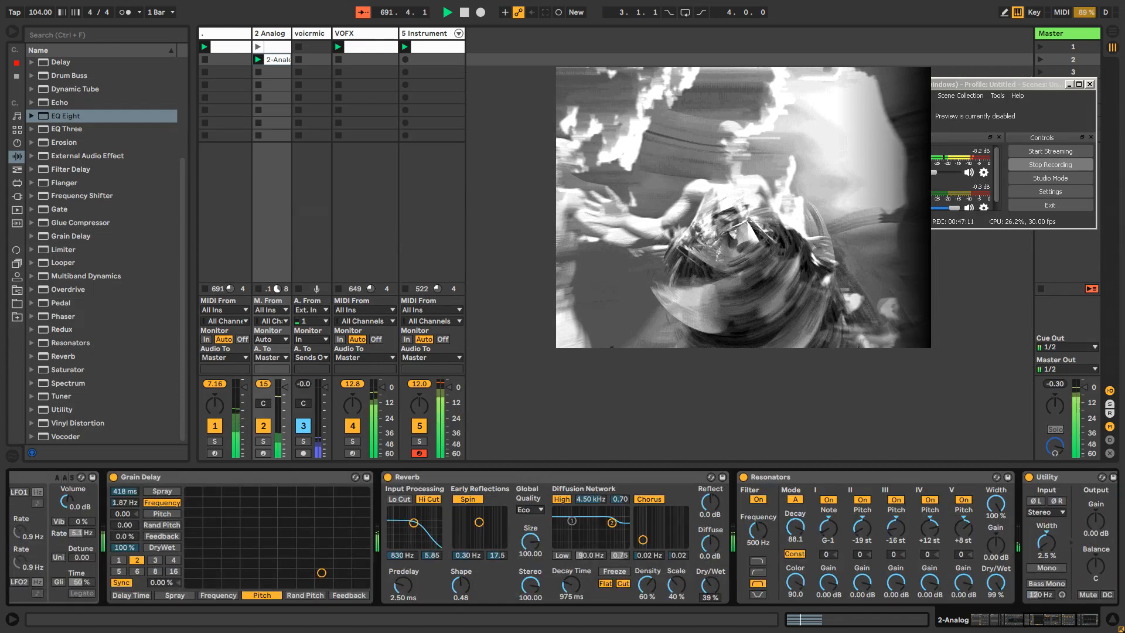
drag(1052, 624, 1072, 622)
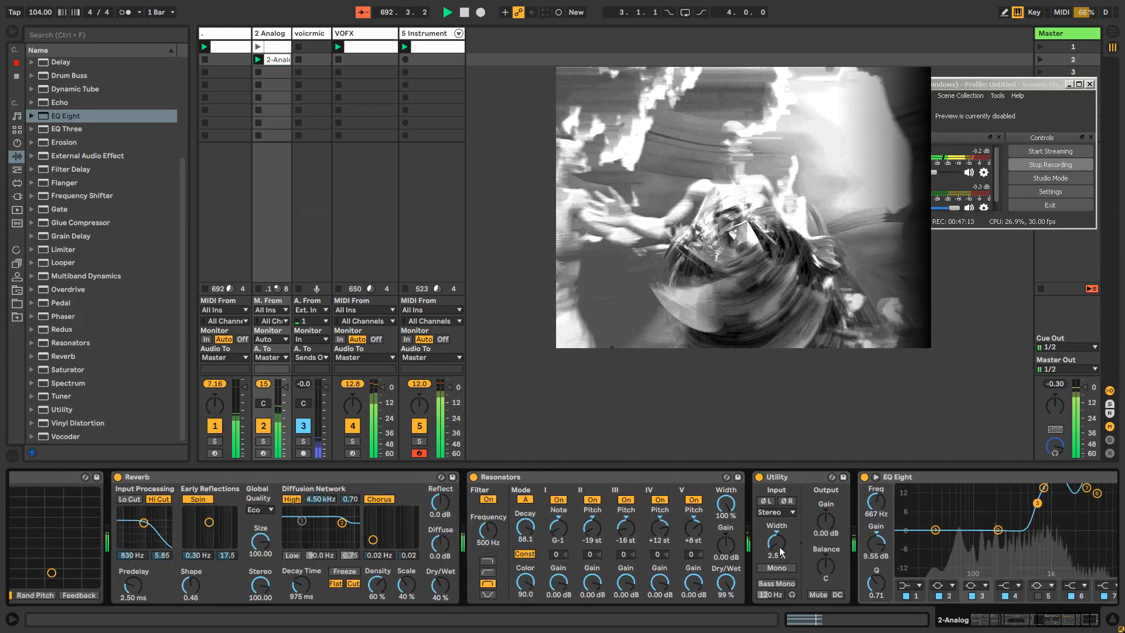
drag(776, 542, 776, 546)
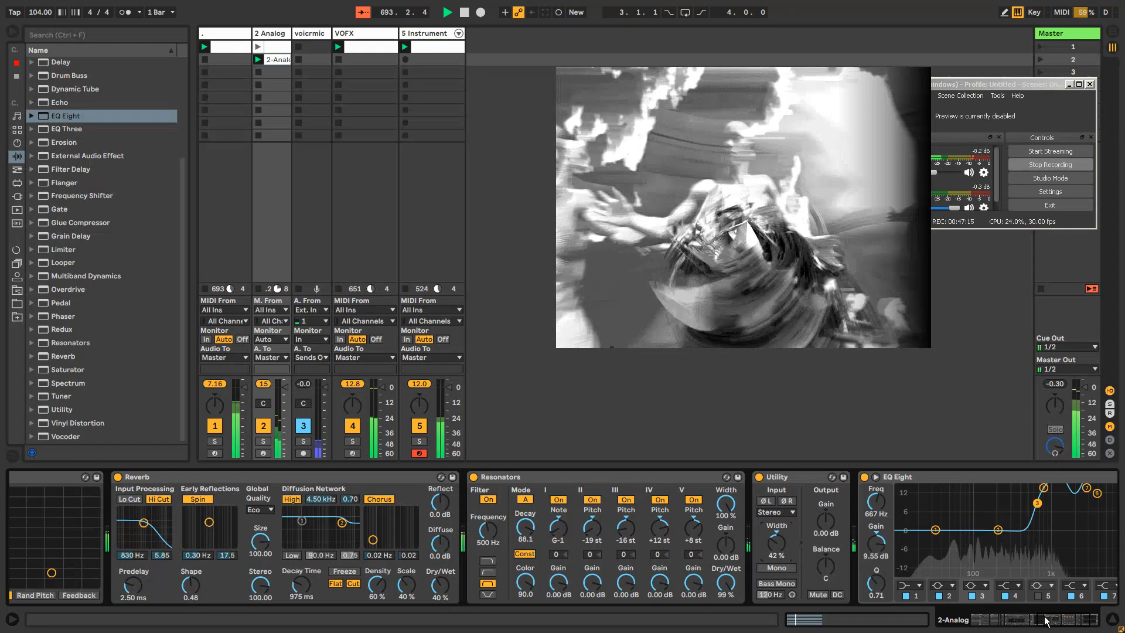
drag(1045, 619, 1055, 619)
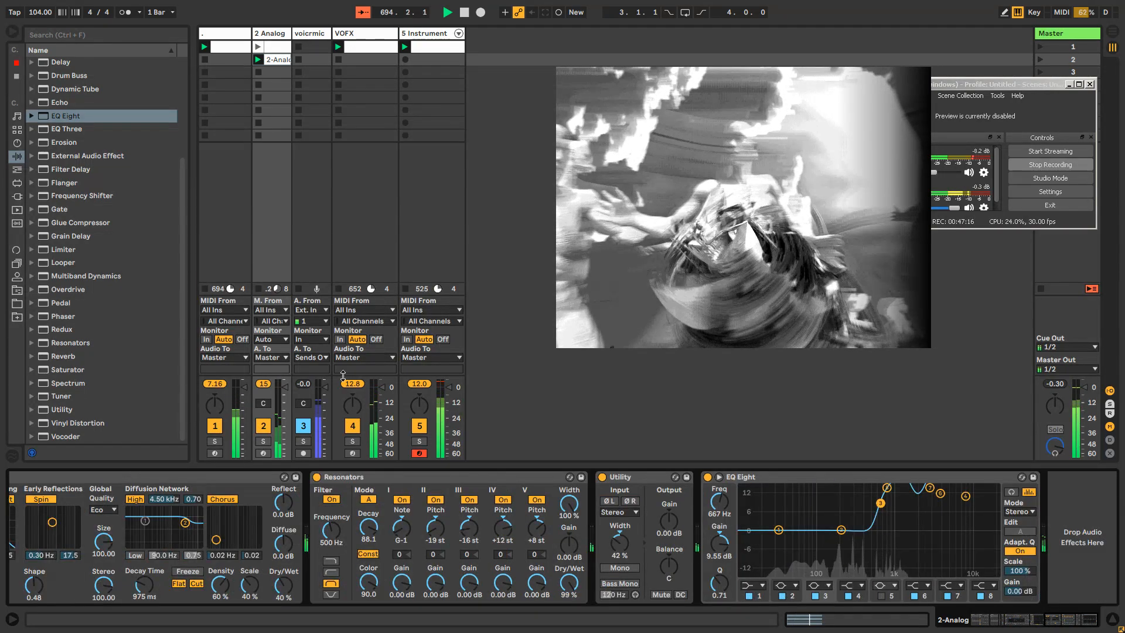
Step: Insert a Grain Delay between the Compressor and the Reverb on the VOFX track
click(308, 32)
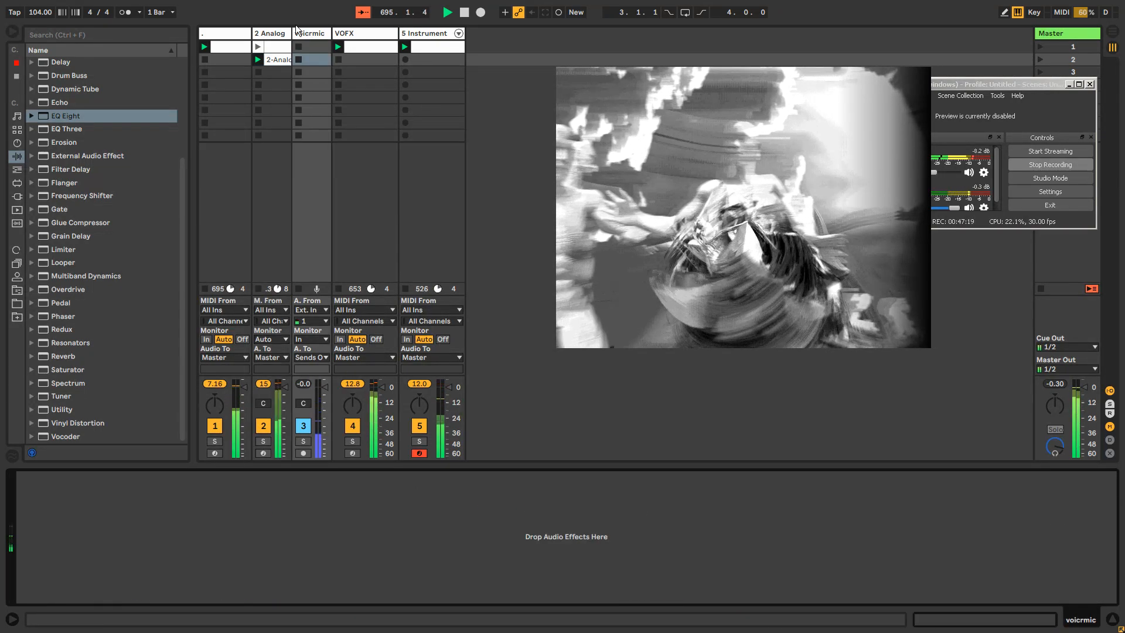
click(350, 31)
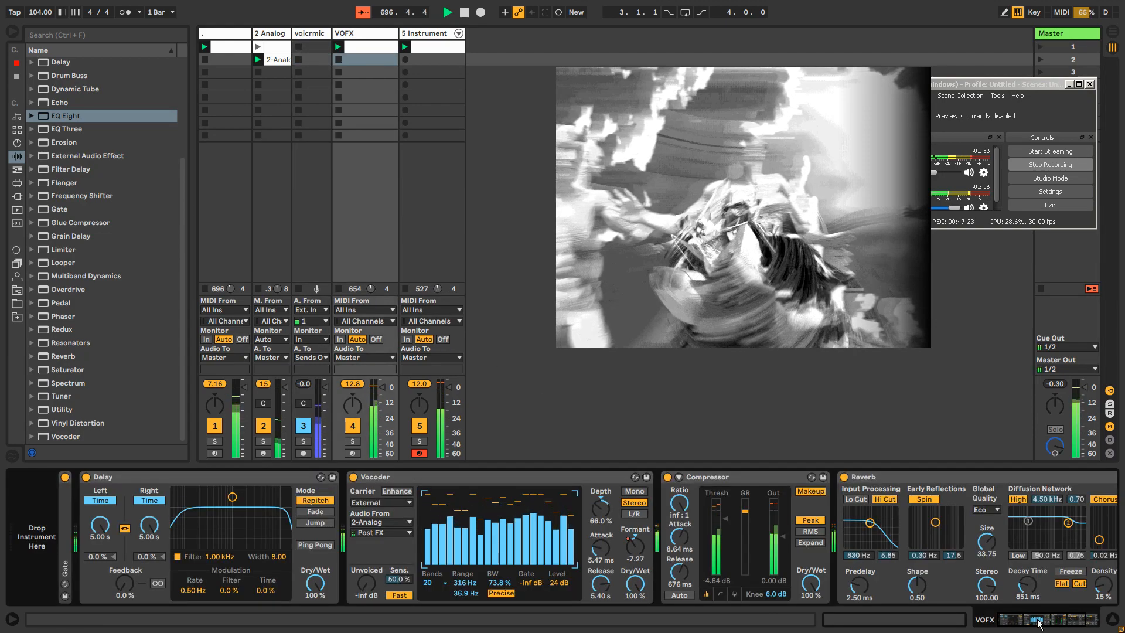
click(1083, 623)
drag(71, 235, 710, 582)
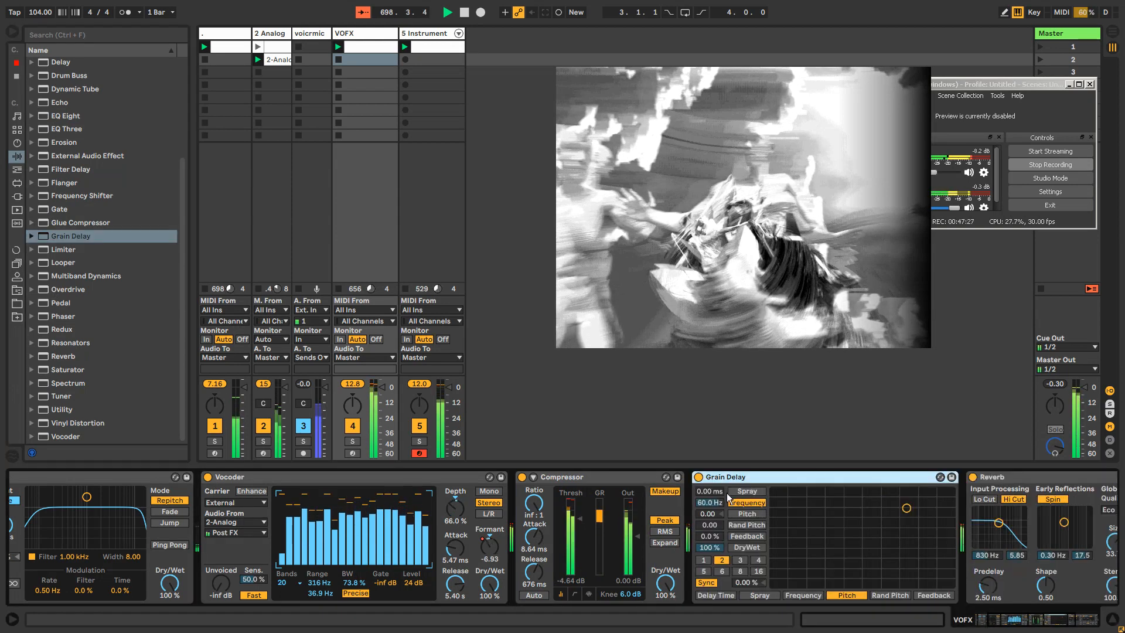
Step: Set the new Grain Delay's pitch to 12.0 and its dry/wet to 58%
drag(714, 513, 713, 480)
drag(710, 546, 710, 573)
drag(1054, 618, 1081, 618)
drag(460, 547, 461, 568)
Step: Raise the VOFX Reverb's dry/wet to 100% and adjust its decay time
drag(1047, 585, 1047, 547)
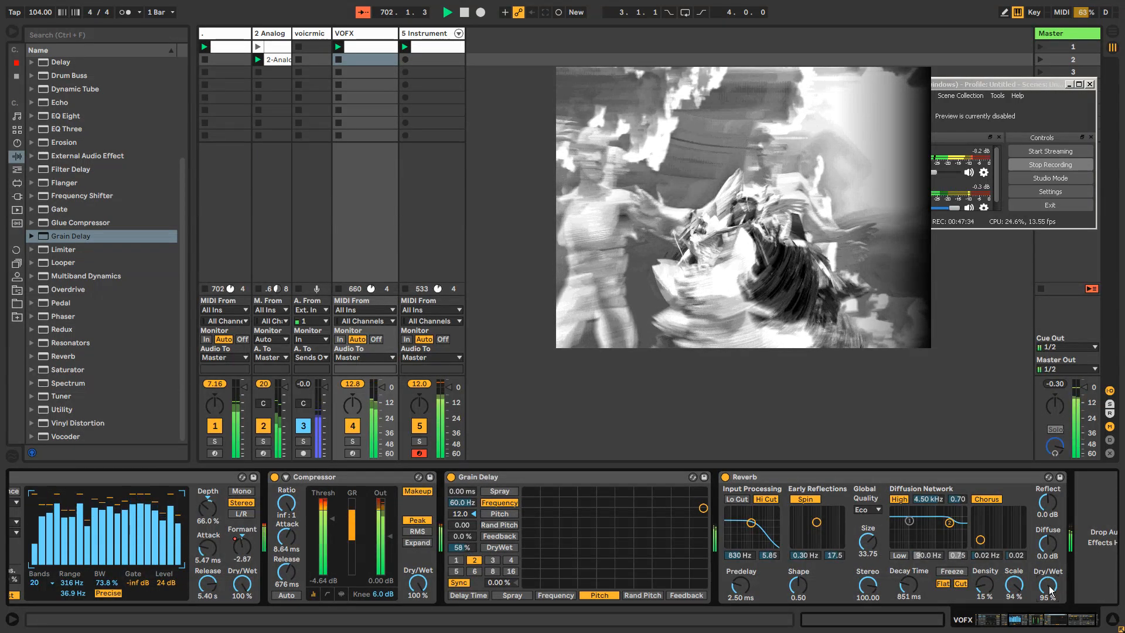
drag(1048, 587, 1047, 578)
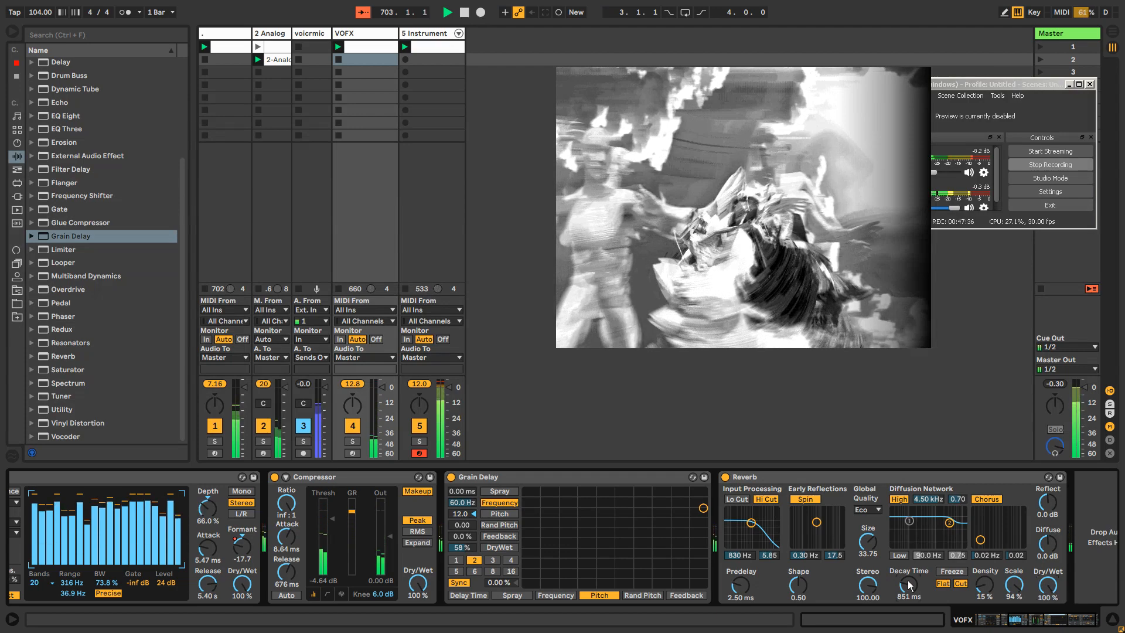
drag(906, 584, 907, 576)
Step: Set the Vocoder's depth on the VOFX track to 100%
drag(1071, 622, 1042, 622)
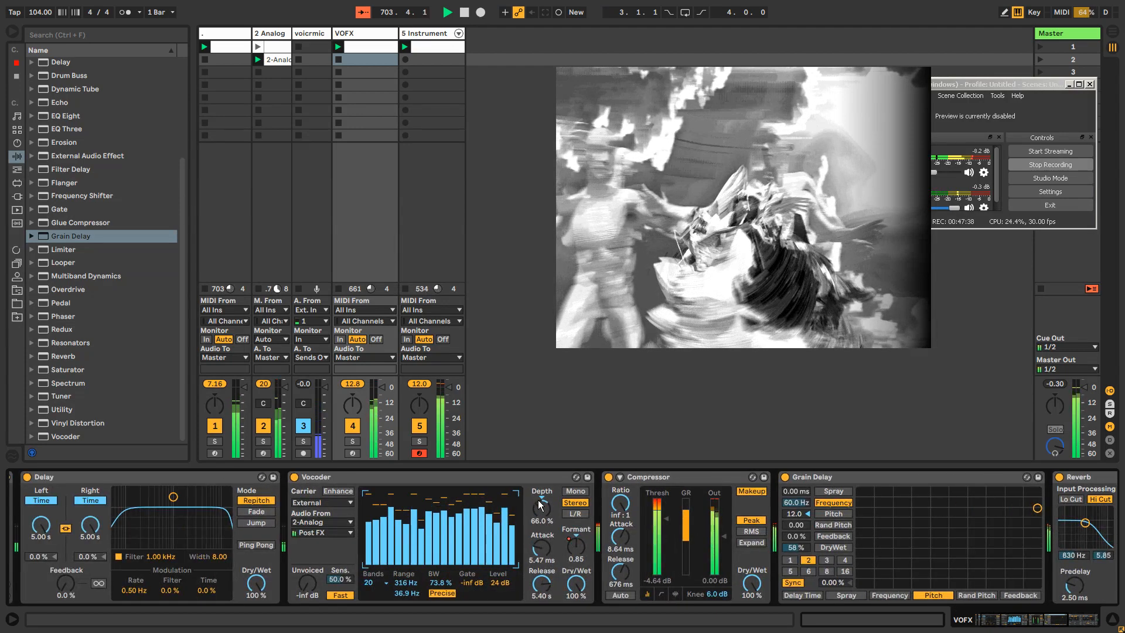
mouse_move(540, 507)
mouse_down()
mouse_move(540, 489)
mouse_move(544, 502)
mouse_up()
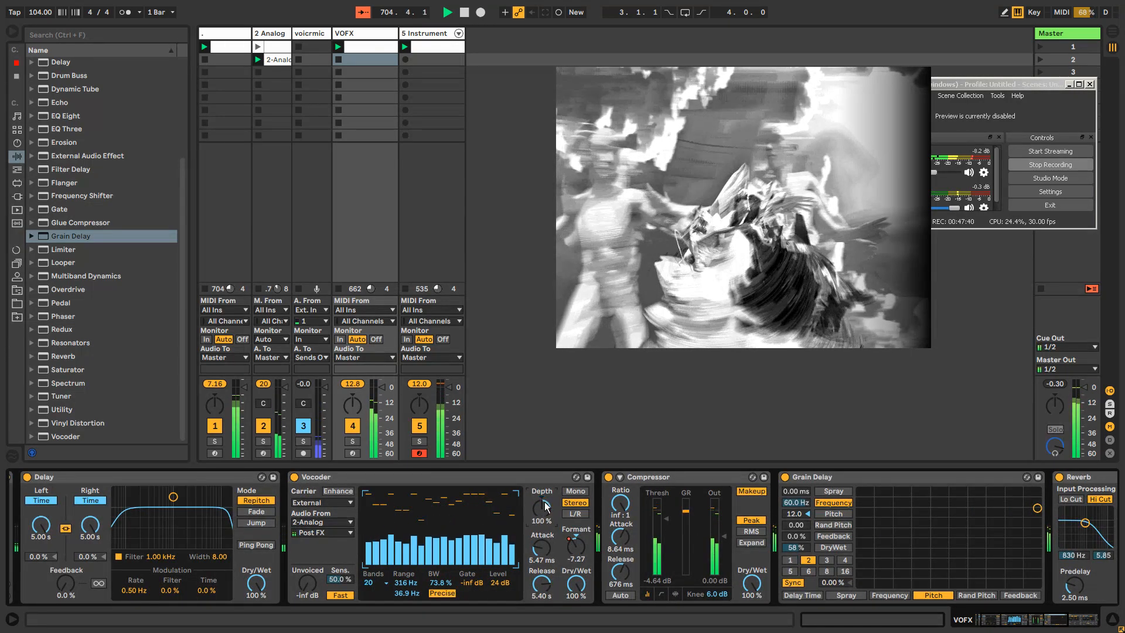
Step: Mute the 5 Instrument track and add a Resonators device at the end of track 1's effect chain
click(418, 58)
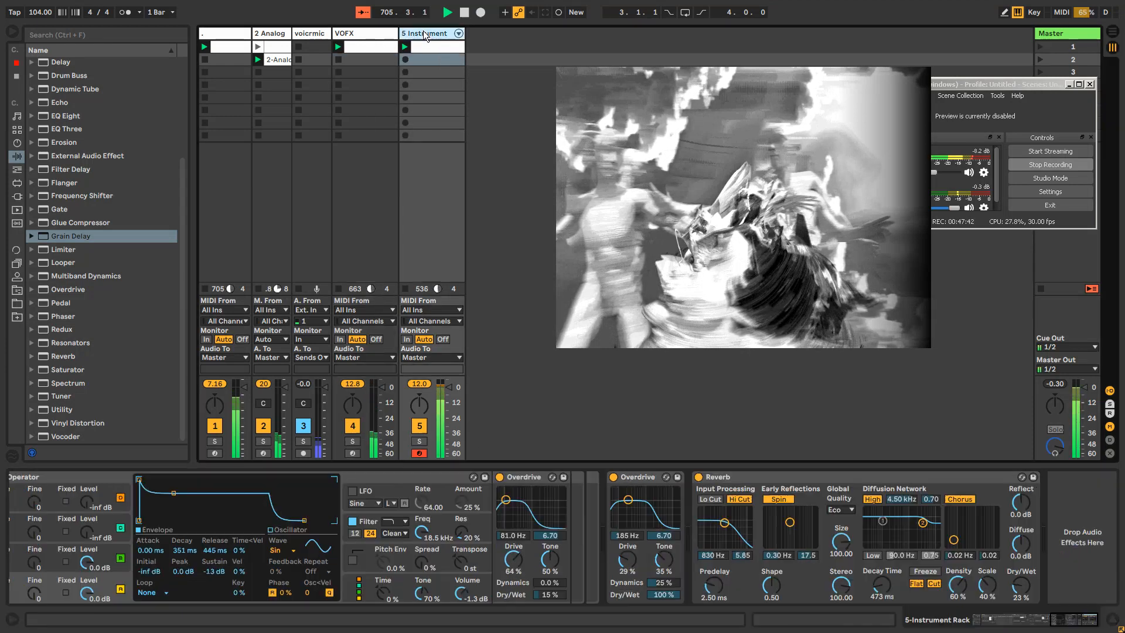
click(419, 426)
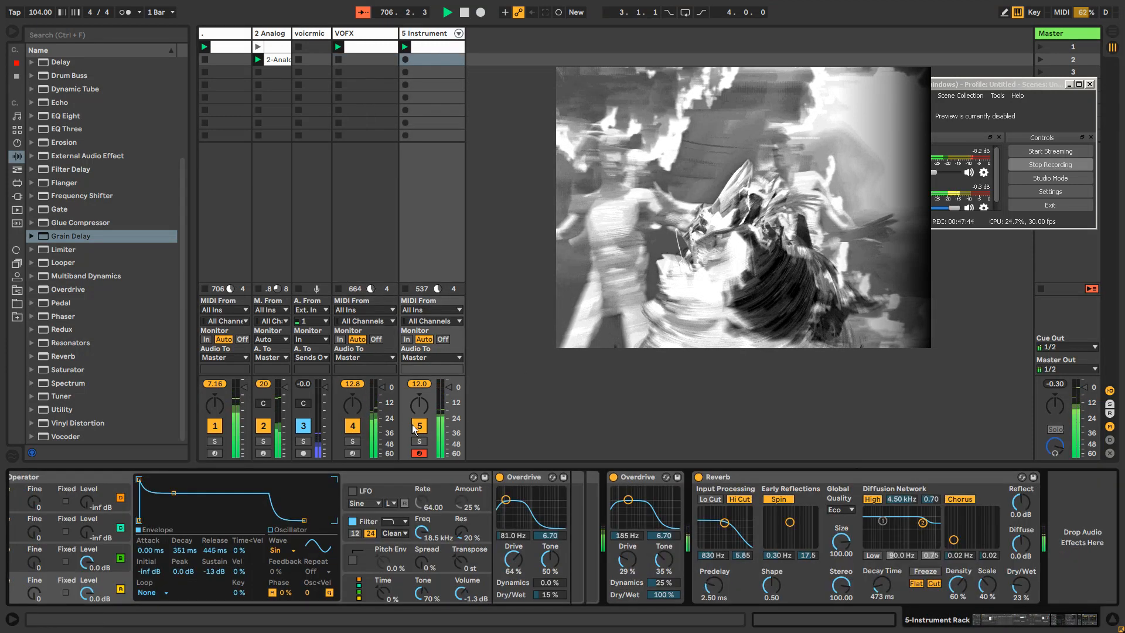
click(237, 36)
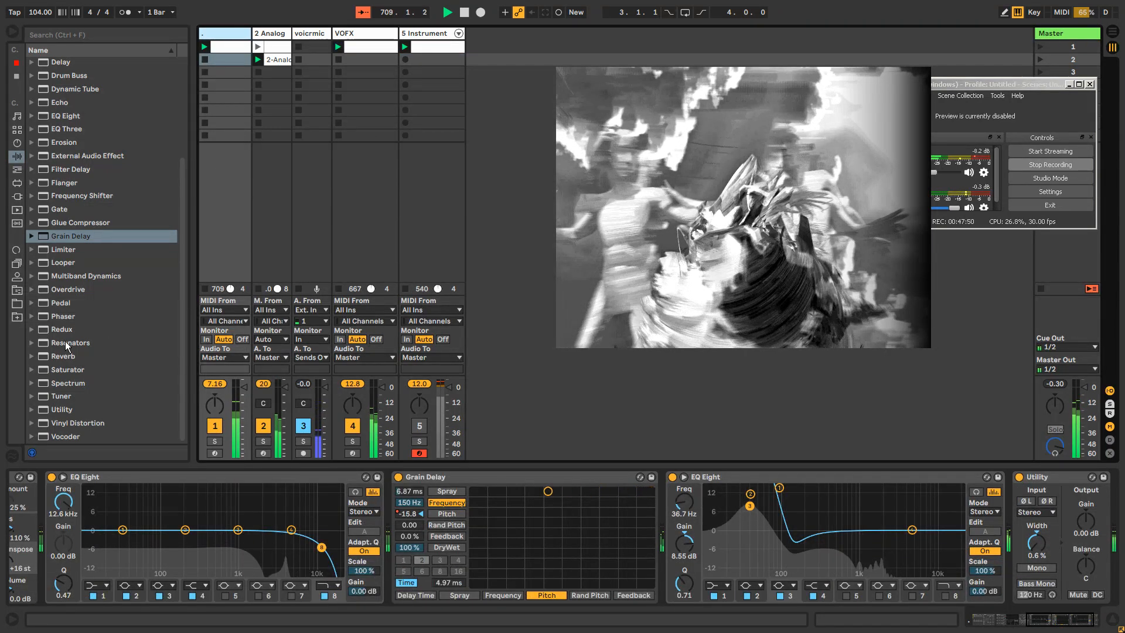
drag(65, 342, 1057, 594)
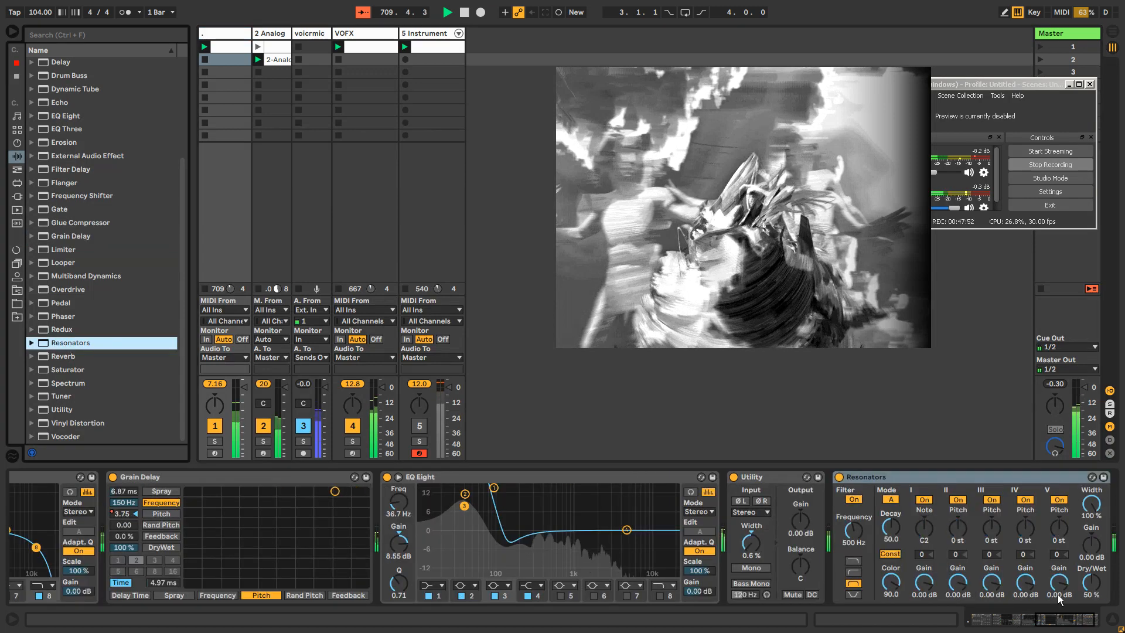
Step: Detune the new Resonators' voices, with voice V at +9 st, and set decay to 100 and dry/wet to 100%
drag(928, 527, 1027, 541)
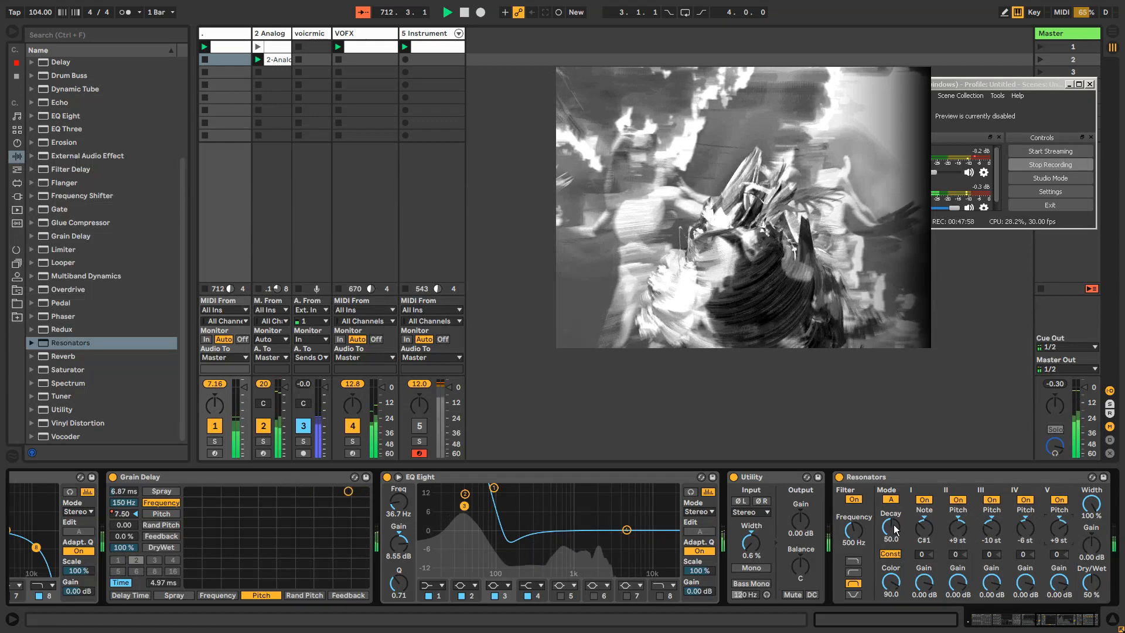
drag(894, 529, 892, 520)
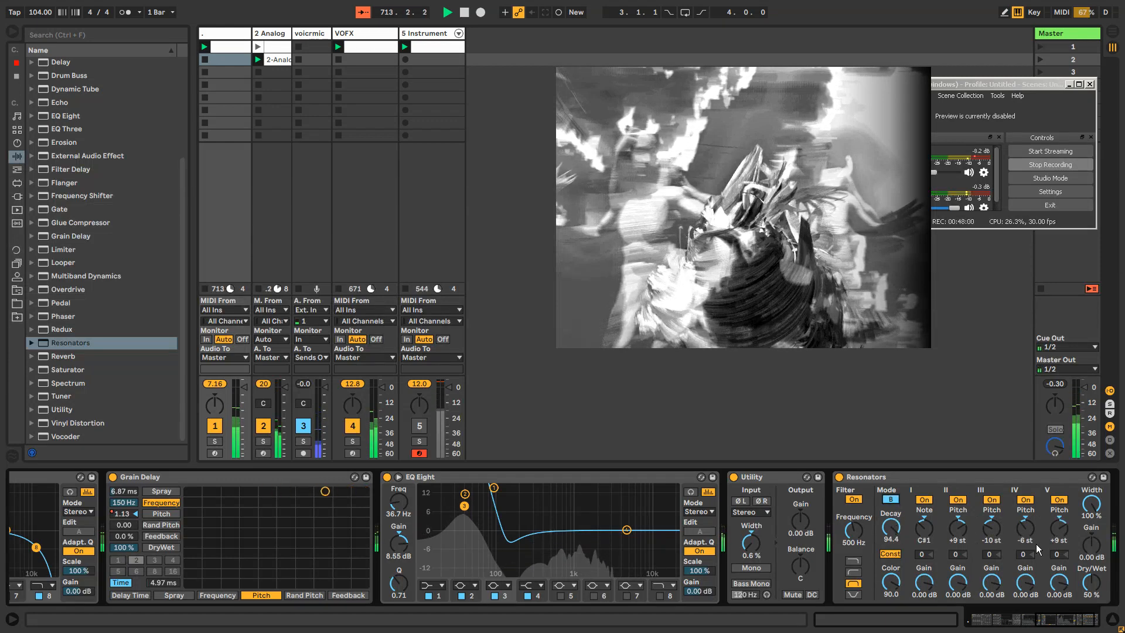
drag(1090, 583, 1091, 550)
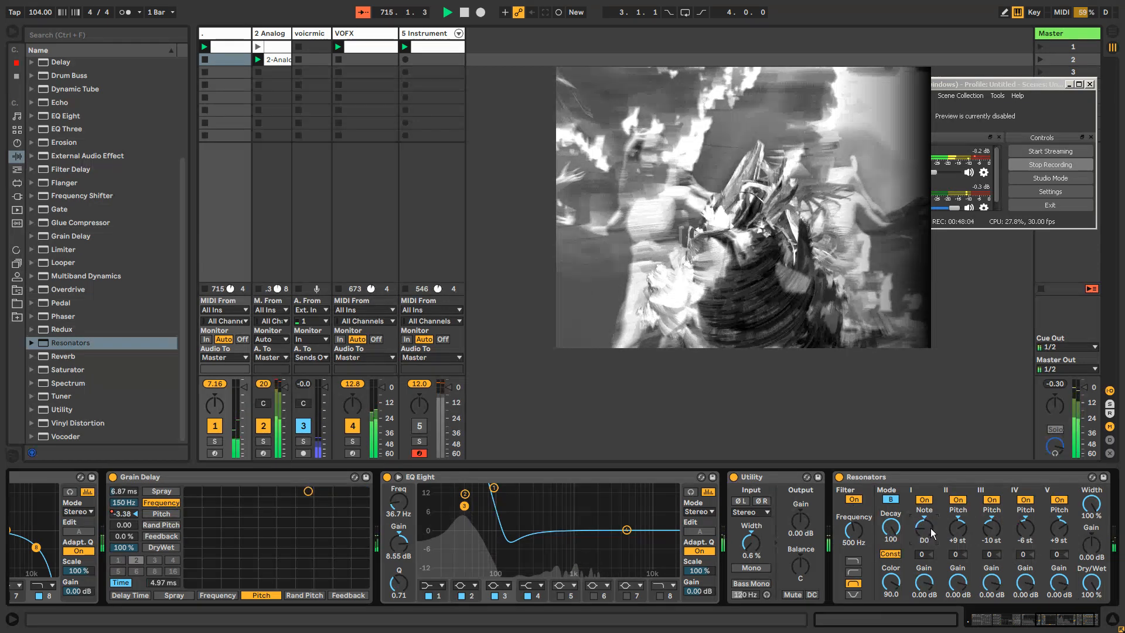
Step: Retune Resonators voices II, III and IV to +11 st, -5 st and +8 st
drag(957, 527, 957, 521)
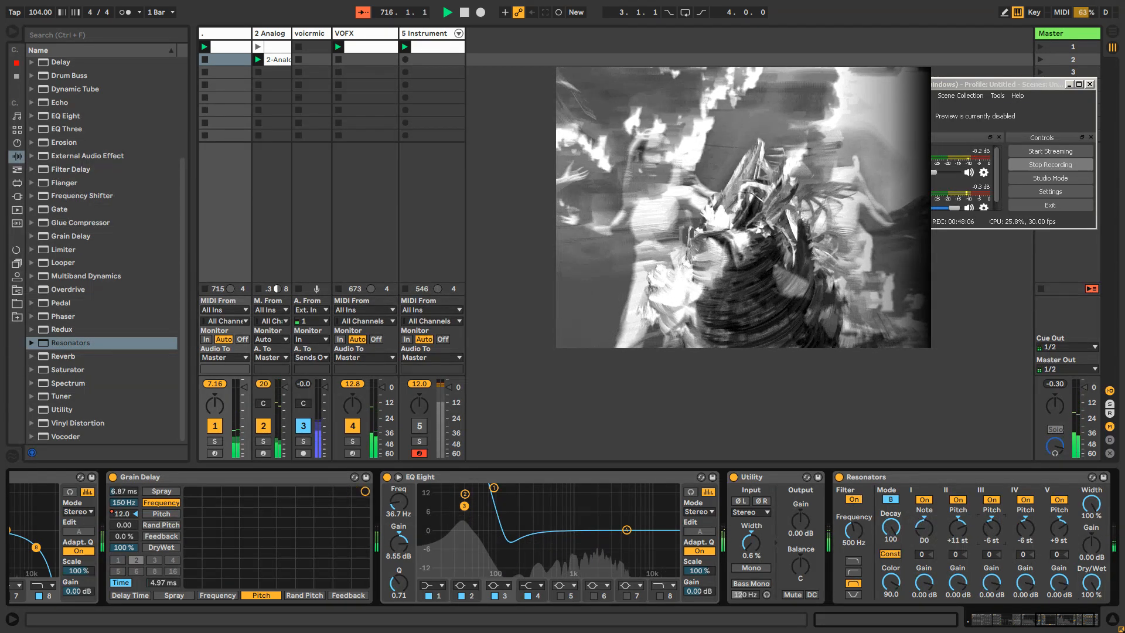
drag(1024, 527, 1025, 546)
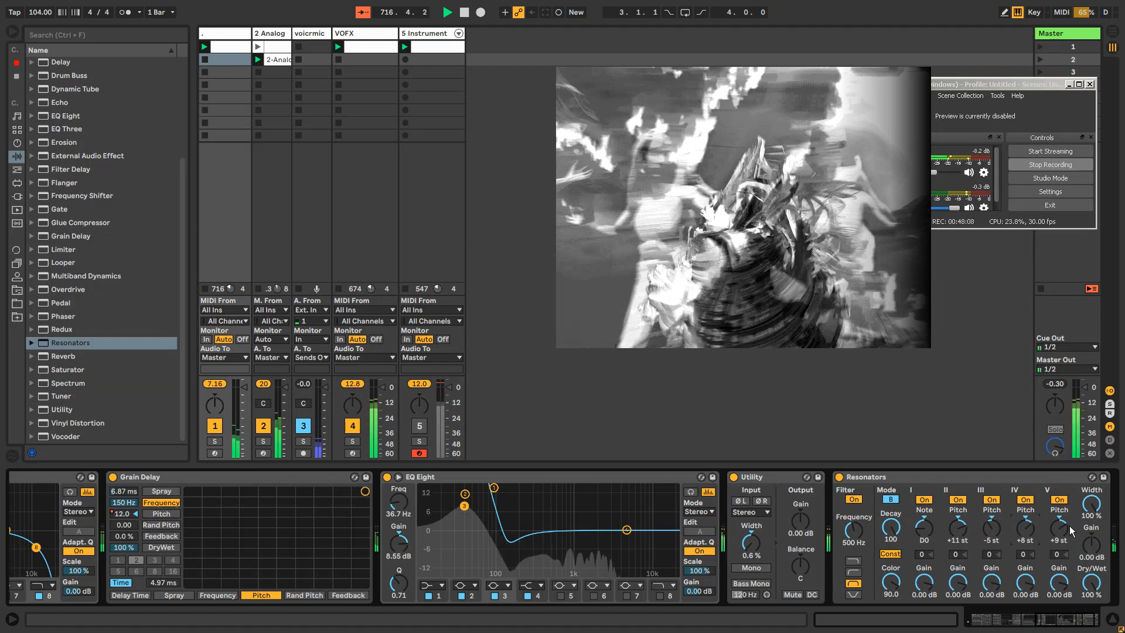
click(1066, 534)
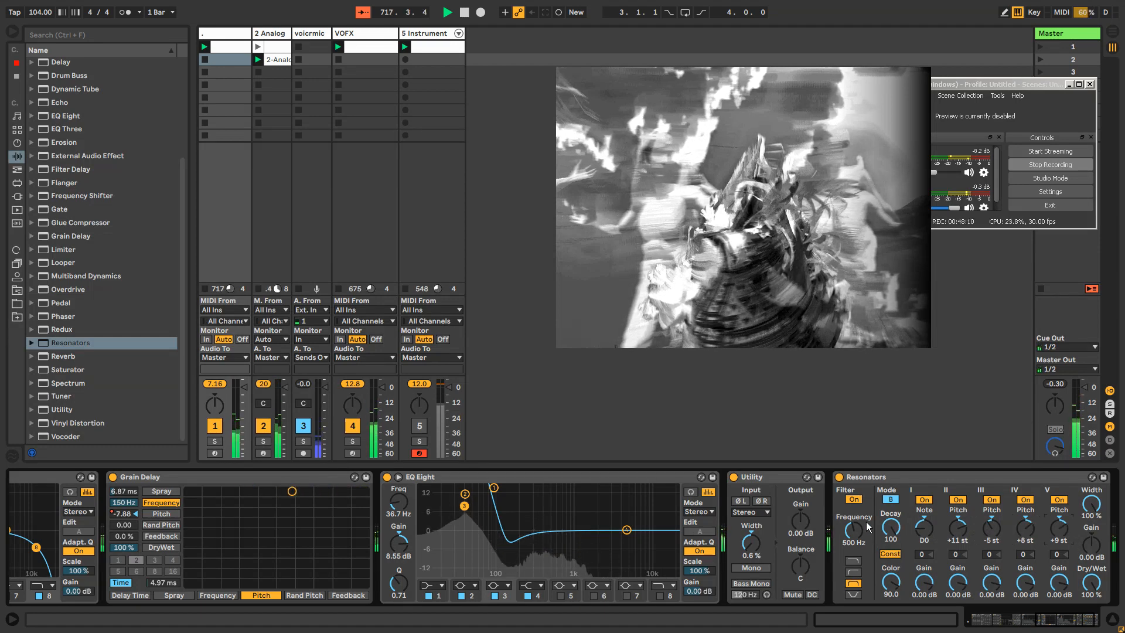
Step: Set the Resonators' filter frequency to 2.92 kHz, voice I to F#1 and voice II to +12 st, using mode A
mouse_move(856, 532)
mouse_down()
mouse_move(856, 502)
mouse_move(851, 548)
mouse_up()
click(857, 502)
click(855, 500)
drag(915, 526, 957, 524)
click(889, 499)
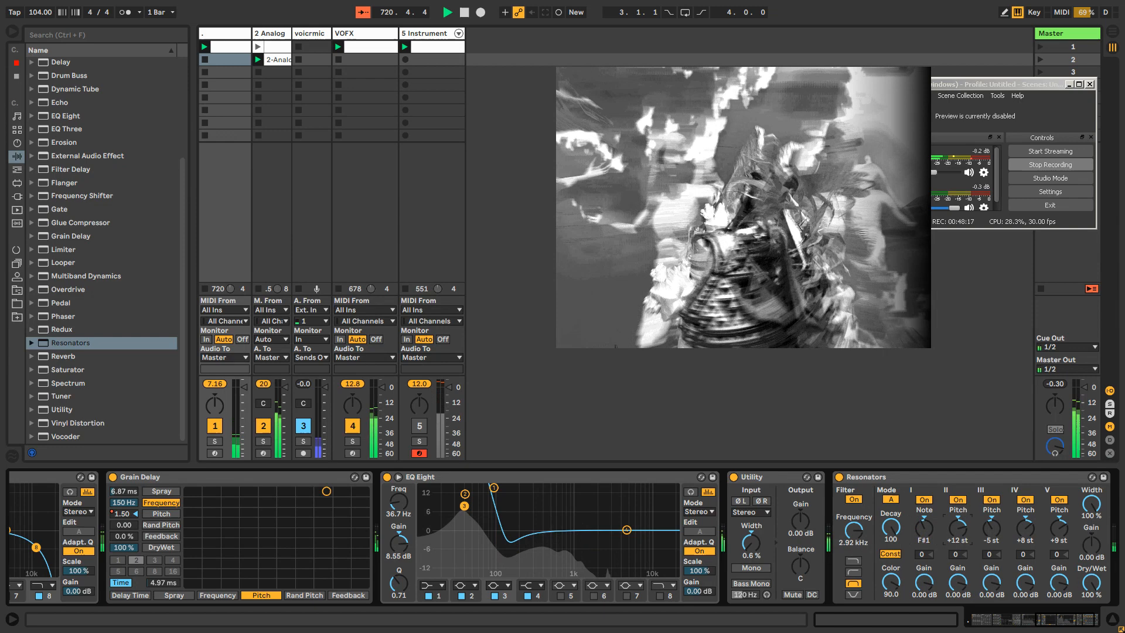
Step: Duplicate the Resonators on track 1 and tune voice I to A1 on both devices
click(884, 472)
key(ctrl+d)
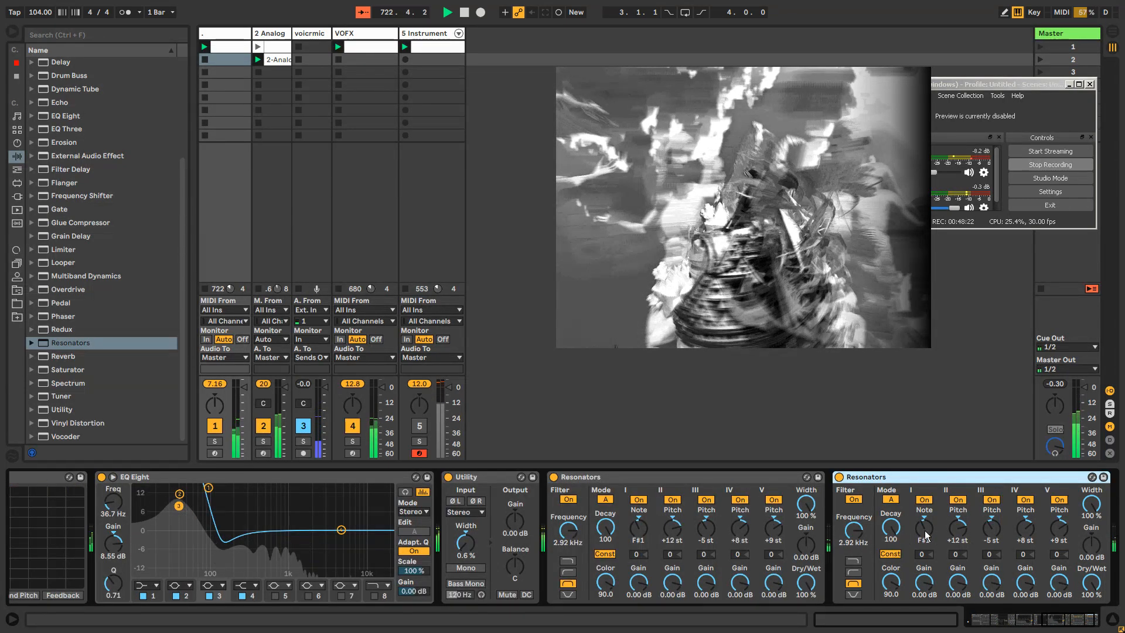
drag(925, 534, 925, 528)
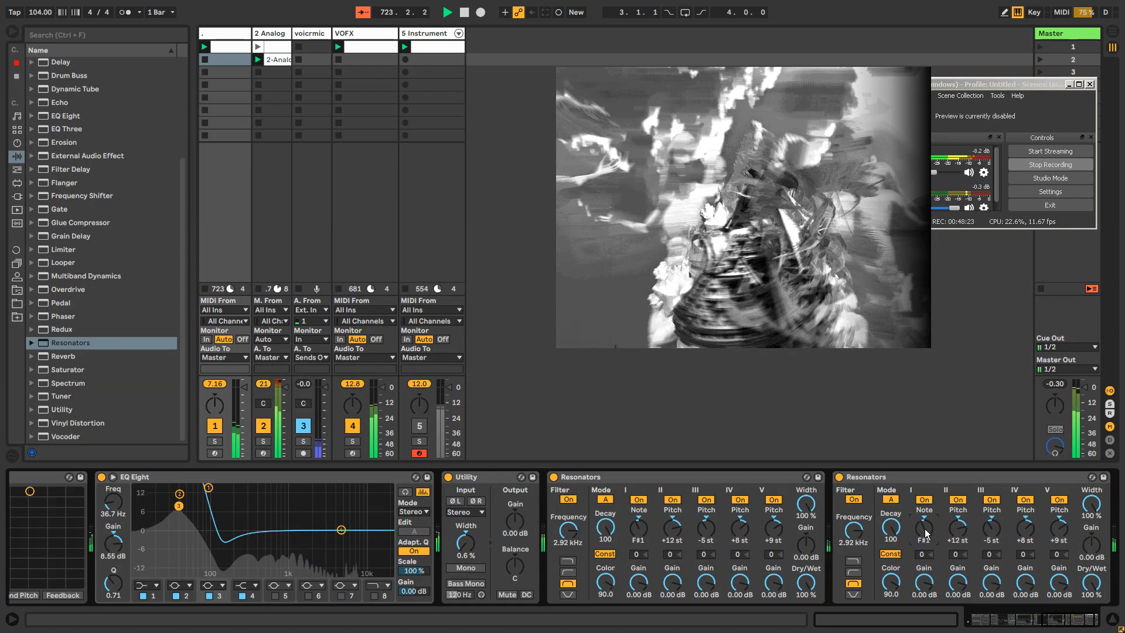
right_click(641, 530)
key(Escape)
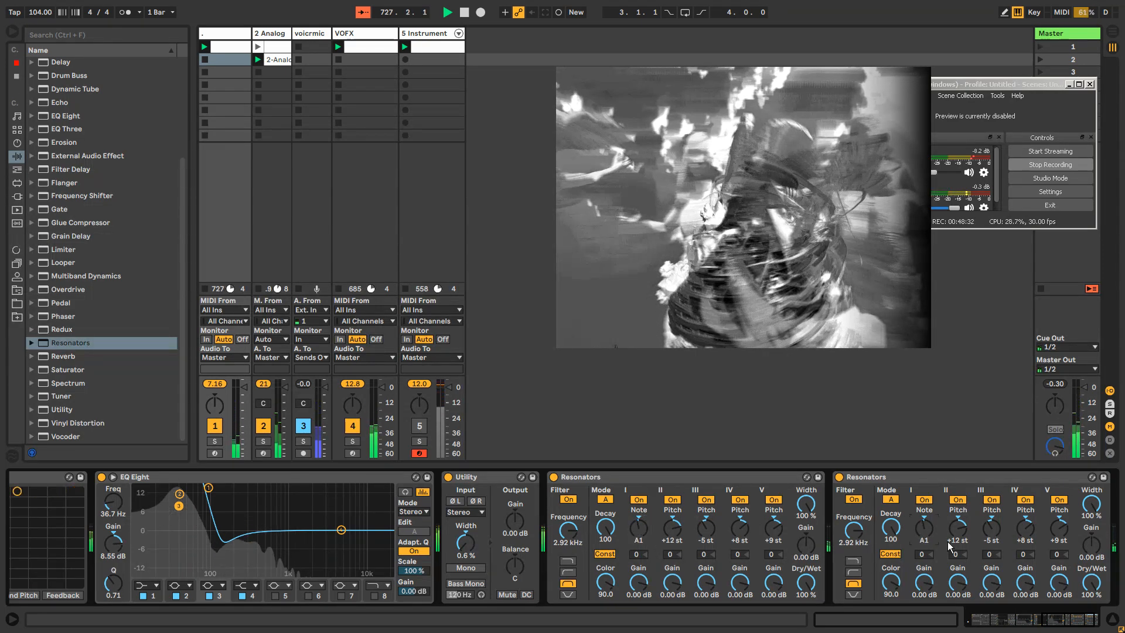
Step: Raise voice I to C2 on both Resonators and try D2 on the first one
scroll(924, 530, up, 3)
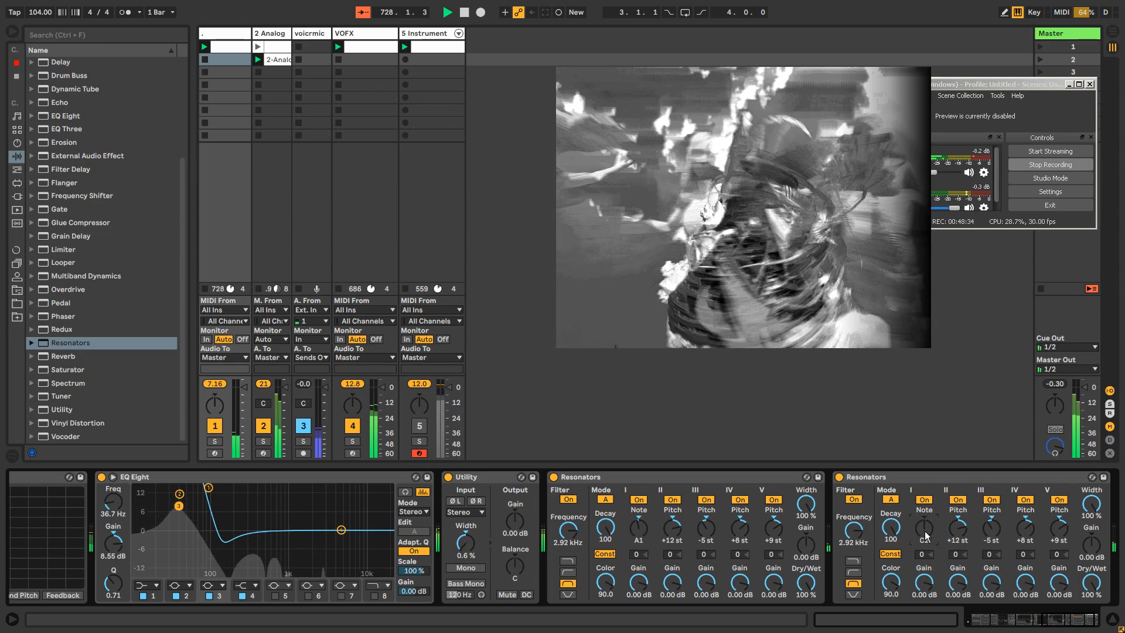
scroll(643, 534, up, 1)
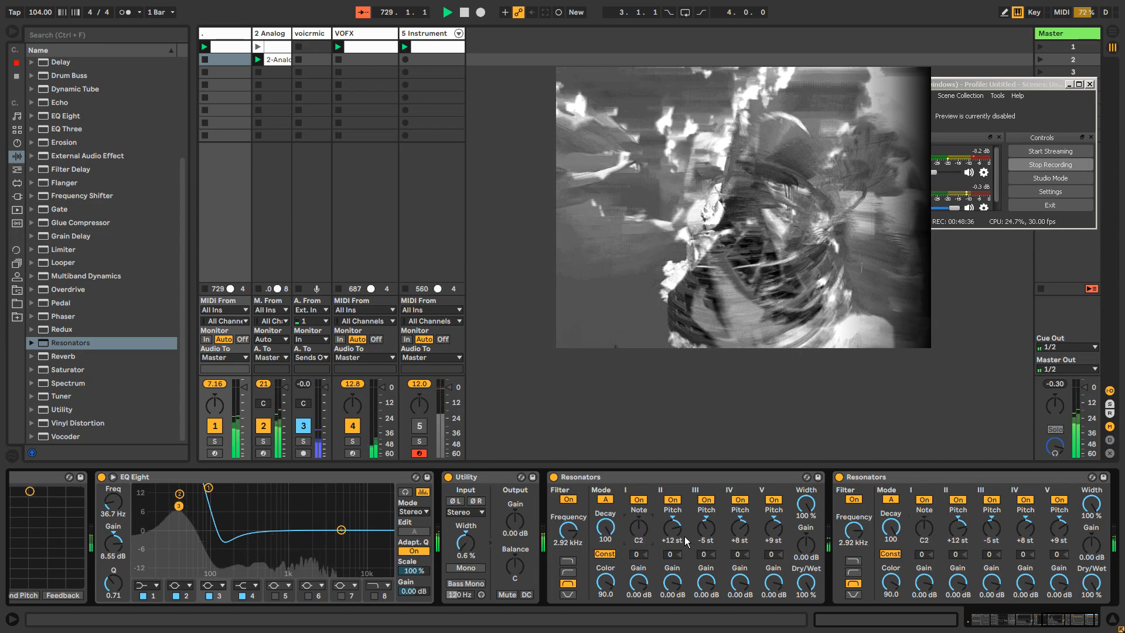
key(Up)
key(Up)
click(923, 531)
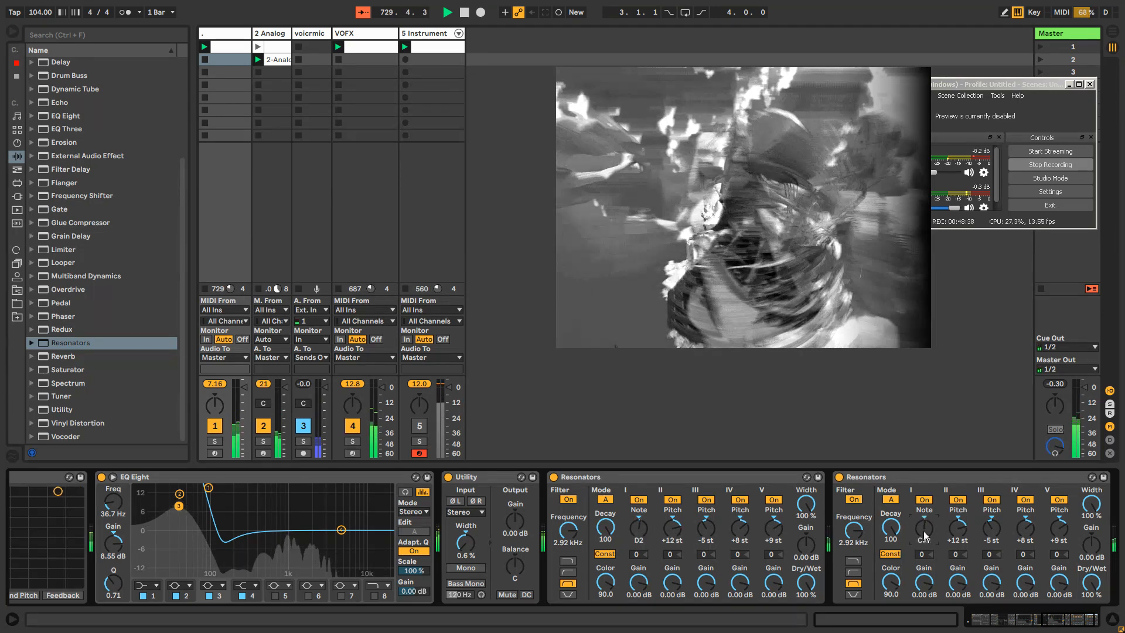
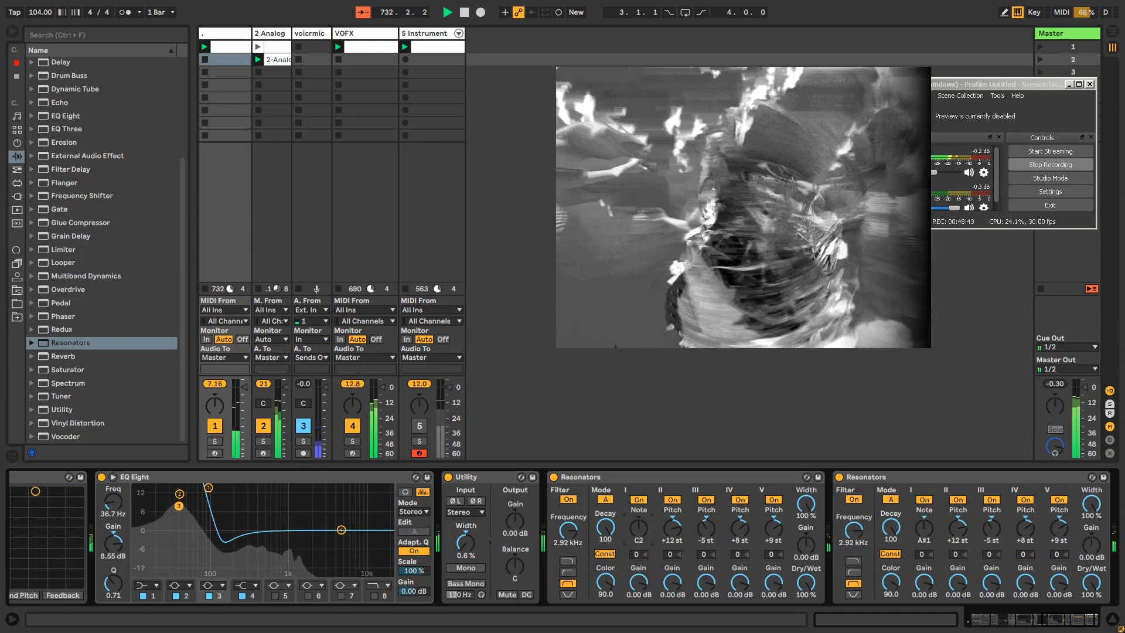
Step: Lower voice I to G1 on both Resonators of track 1
key(Down)
key(Down)
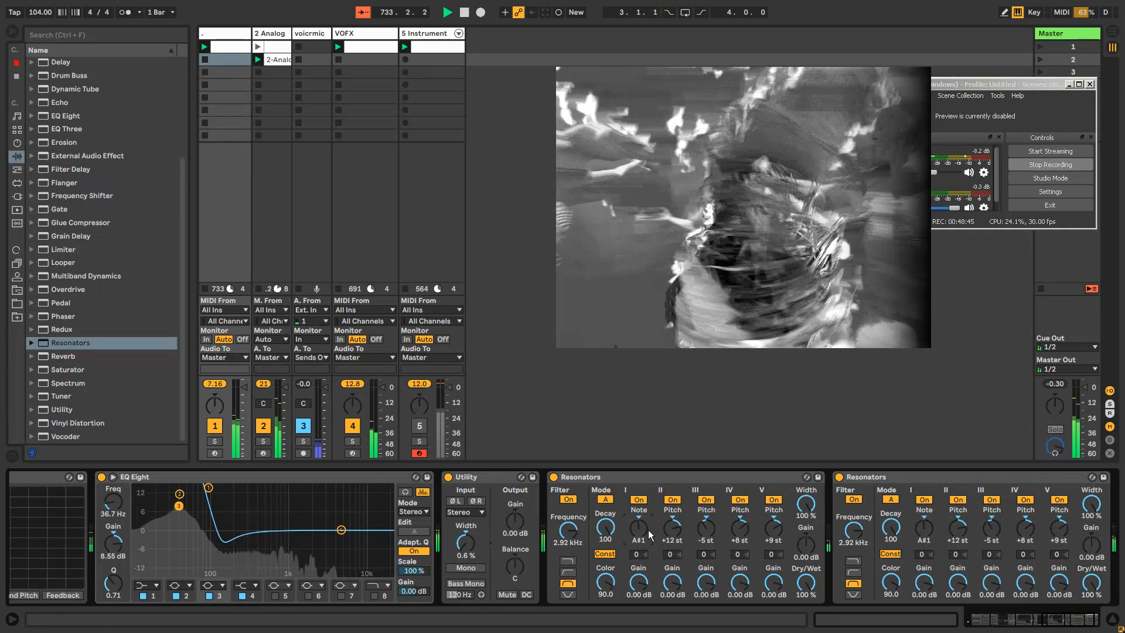
key(Down)
key(Down)
key(Down)
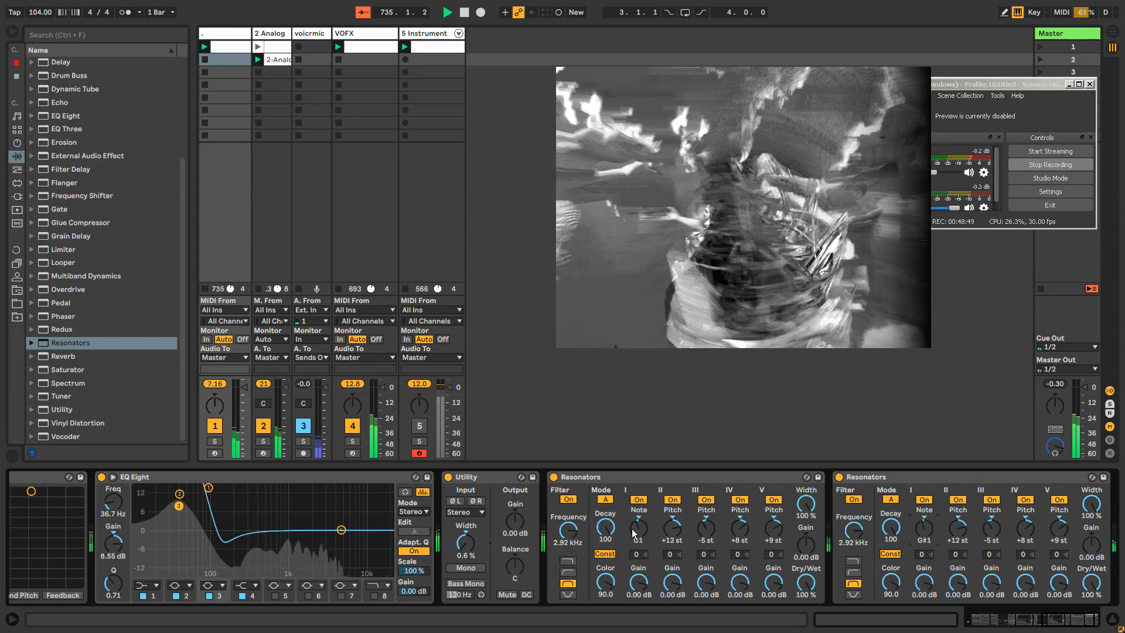
click(366, 32)
click(430, 36)
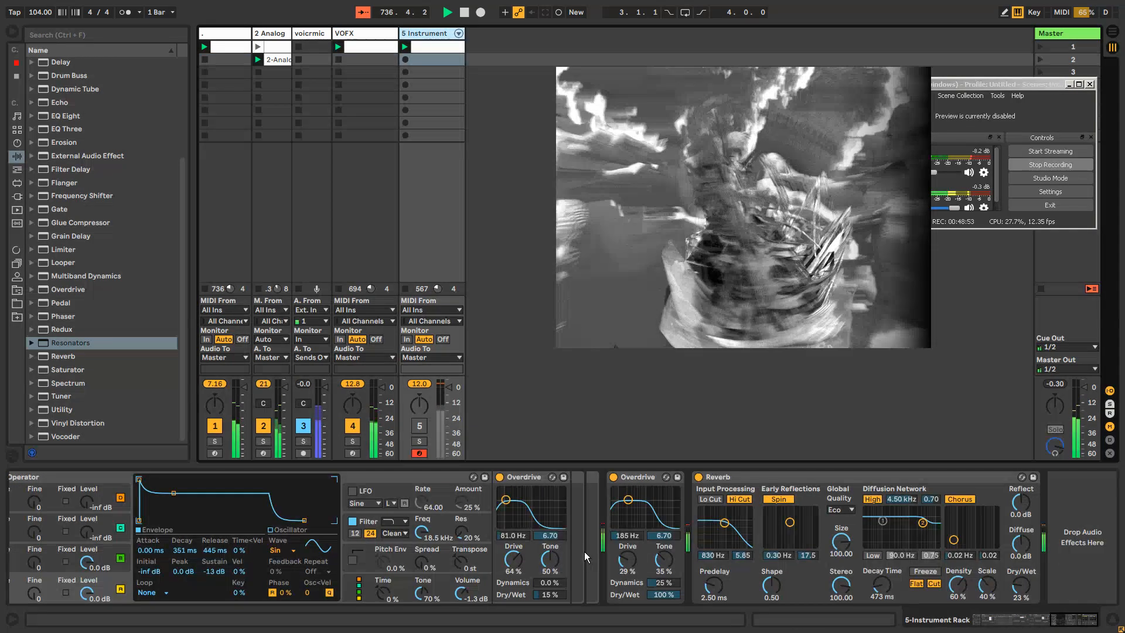
Step: Add an EQ Eight after track 1's second Resonators and shape its curve with a boost and a high cut at 681 Hz
click(231, 32)
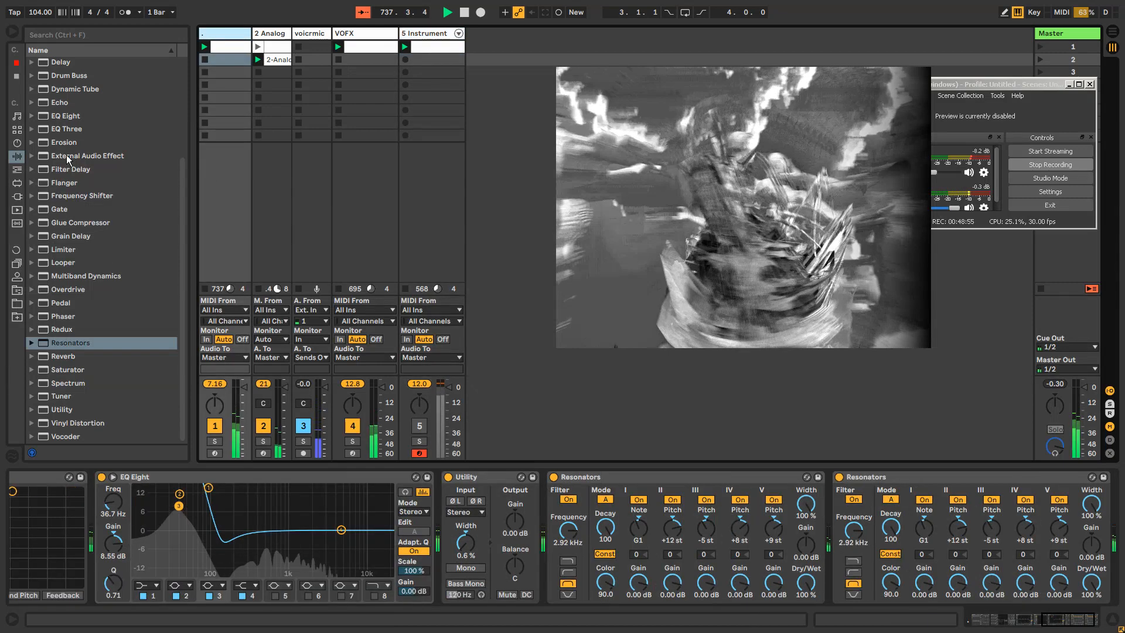
drag(60, 118, 300, 215)
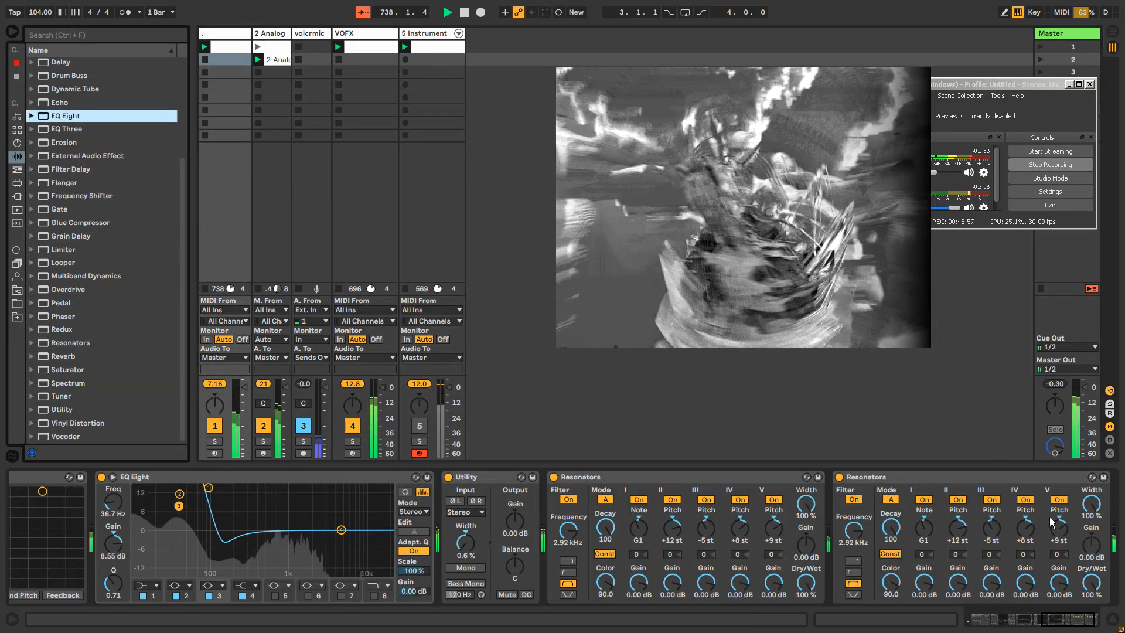
drag(1050, 521, 951, 523)
click(1050, 595)
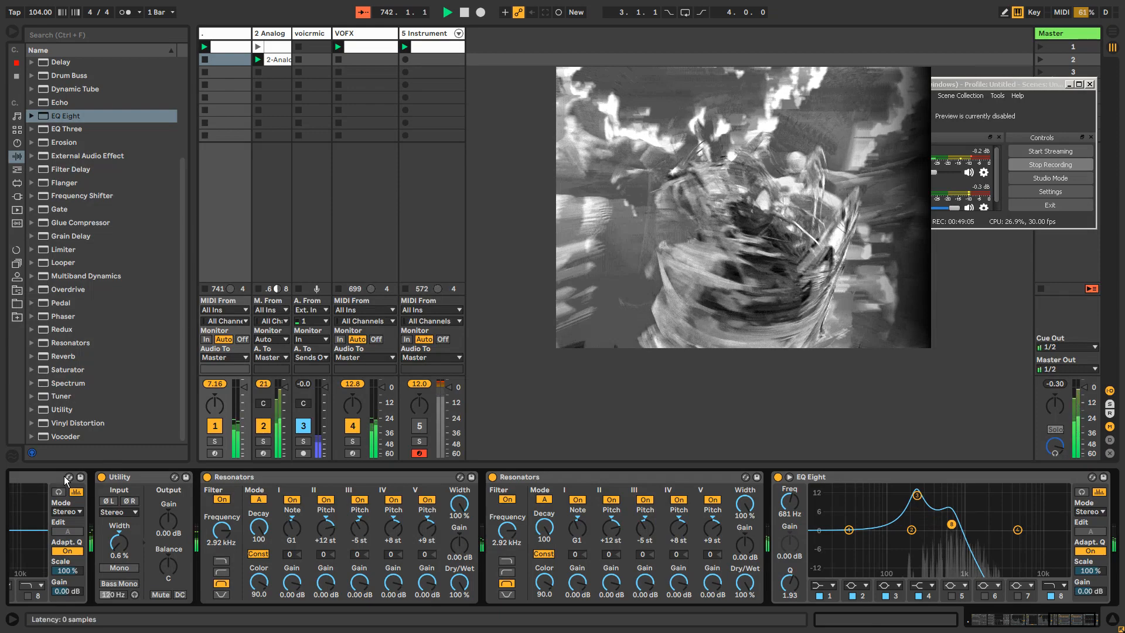
Step: Move the high-cut band of track 1's last EQ Eight to 639 Hz with a Q of 1.85
click(1016, 621)
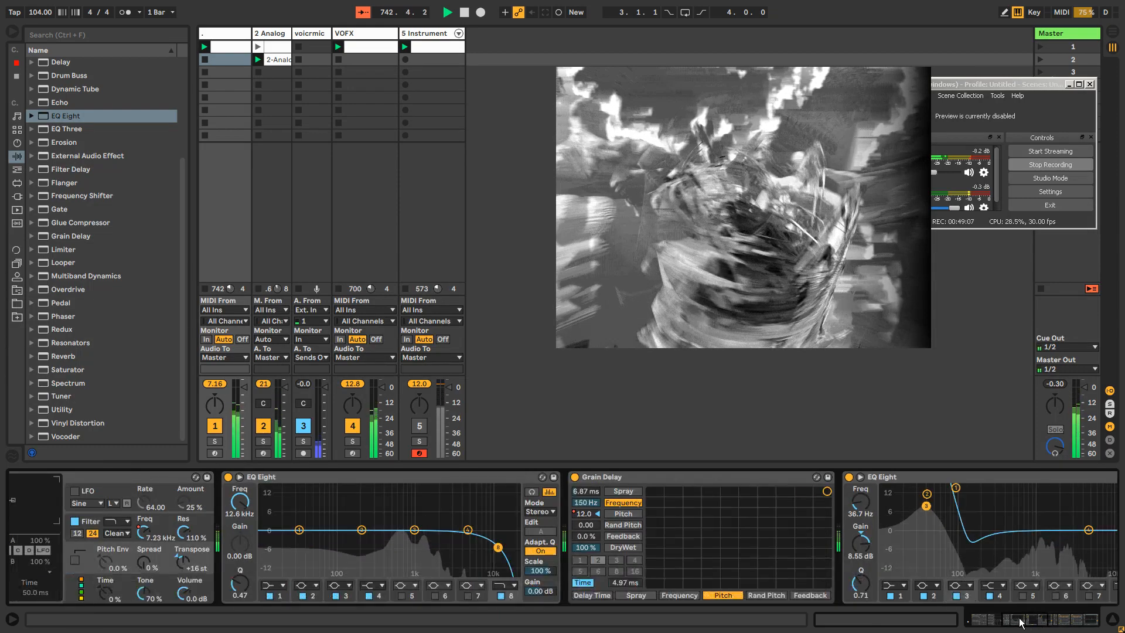
drag(1025, 622, 1077, 622)
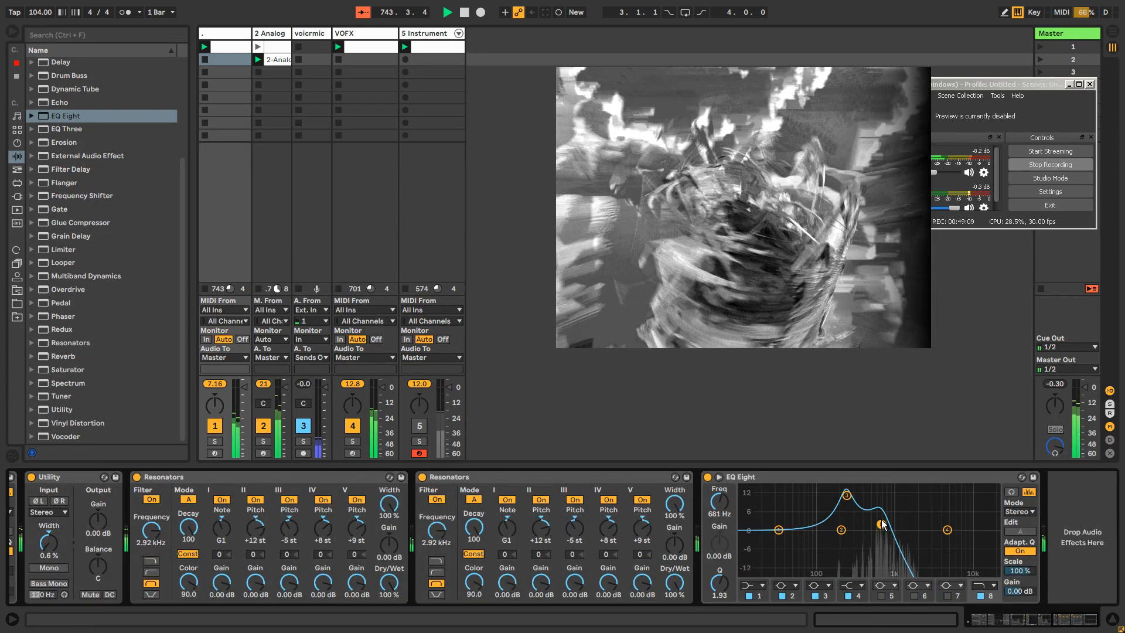
mouse_move(881, 524)
mouse_down()
mouse_move(865, 522)
mouse_move(883, 529)
mouse_up()
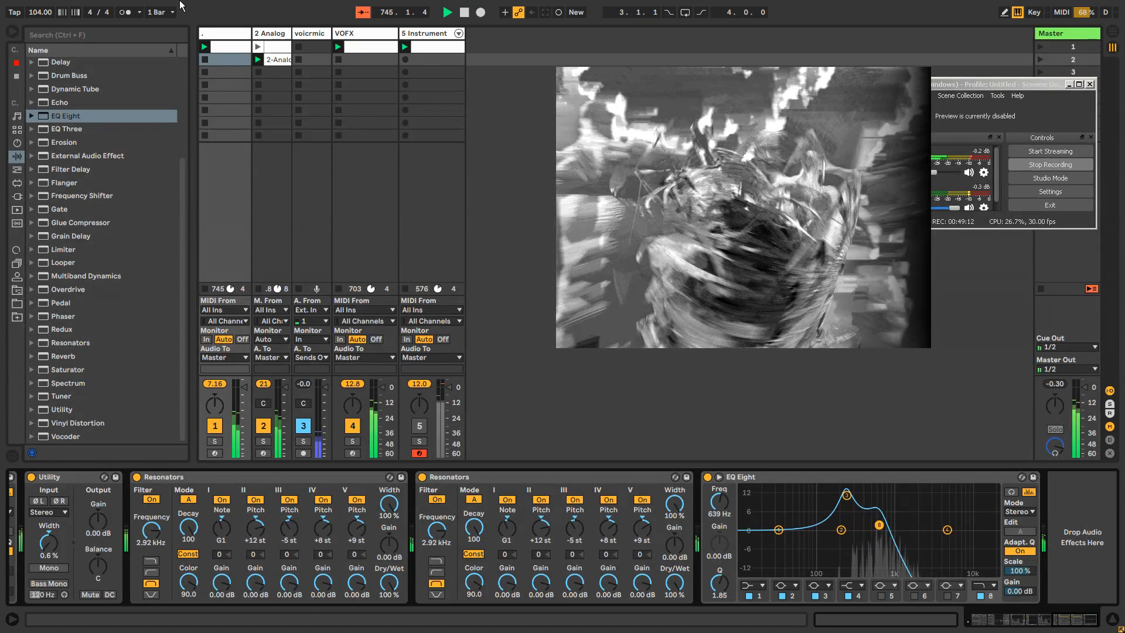
Step: Mute track 1 and move two bands of 2 Analog's last EQ Eight to 2.67 kHz at 8.31 dB and 574 Hz at 15.0 dB
click(278, 33)
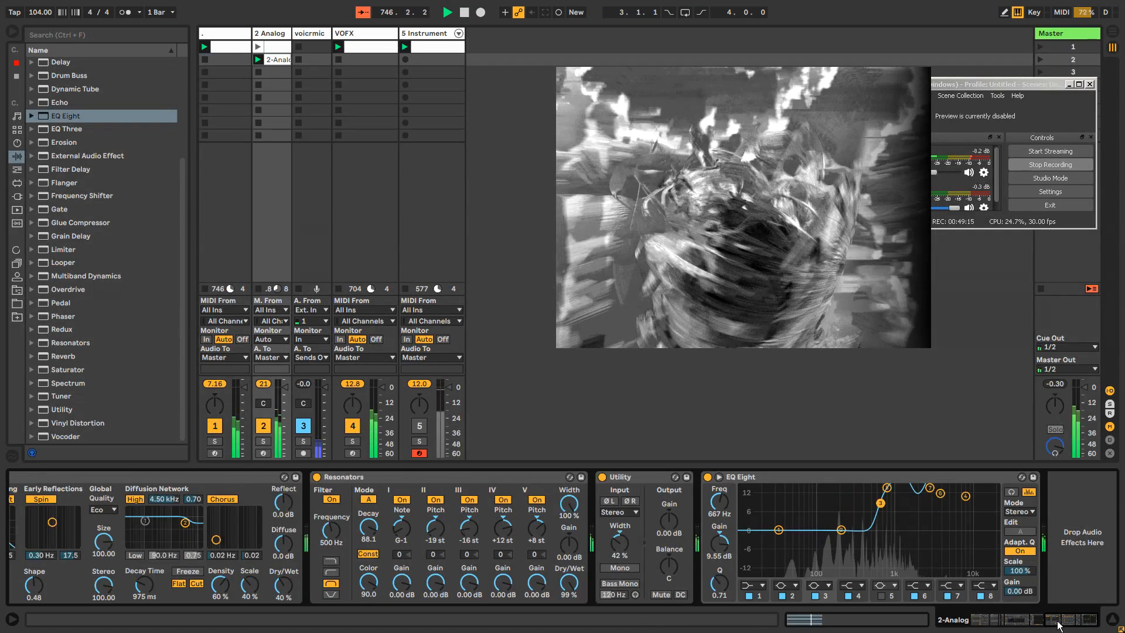
mouse_move(1057, 624)
mouse_down()
mouse_move(1019, 624)
mouse_move(1064, 621)
mouse_up()
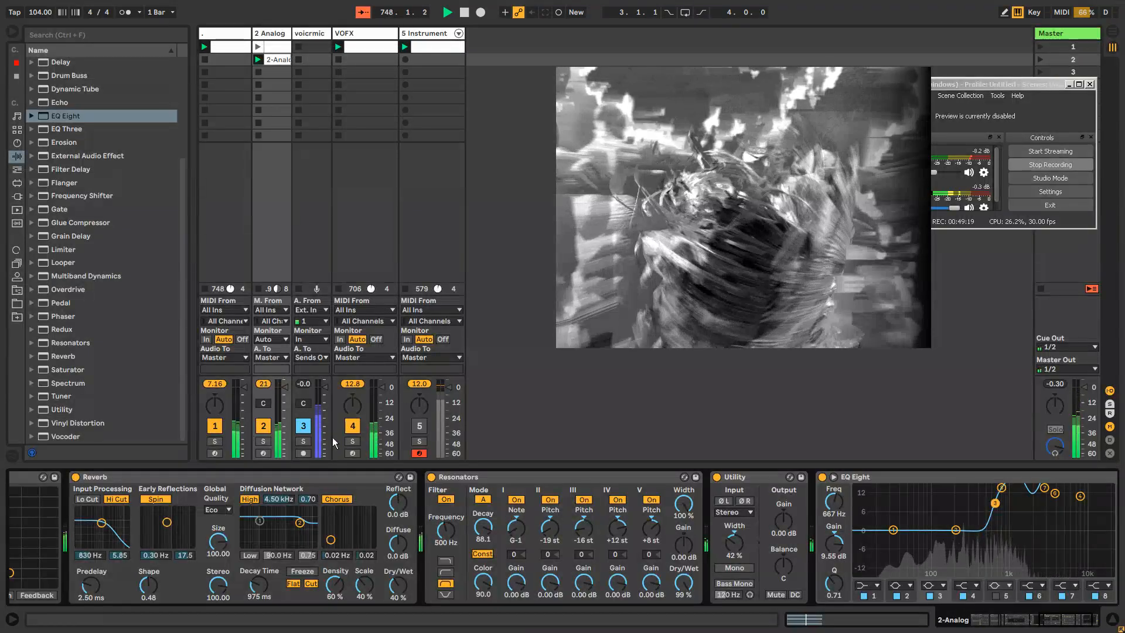
click(215, 426)
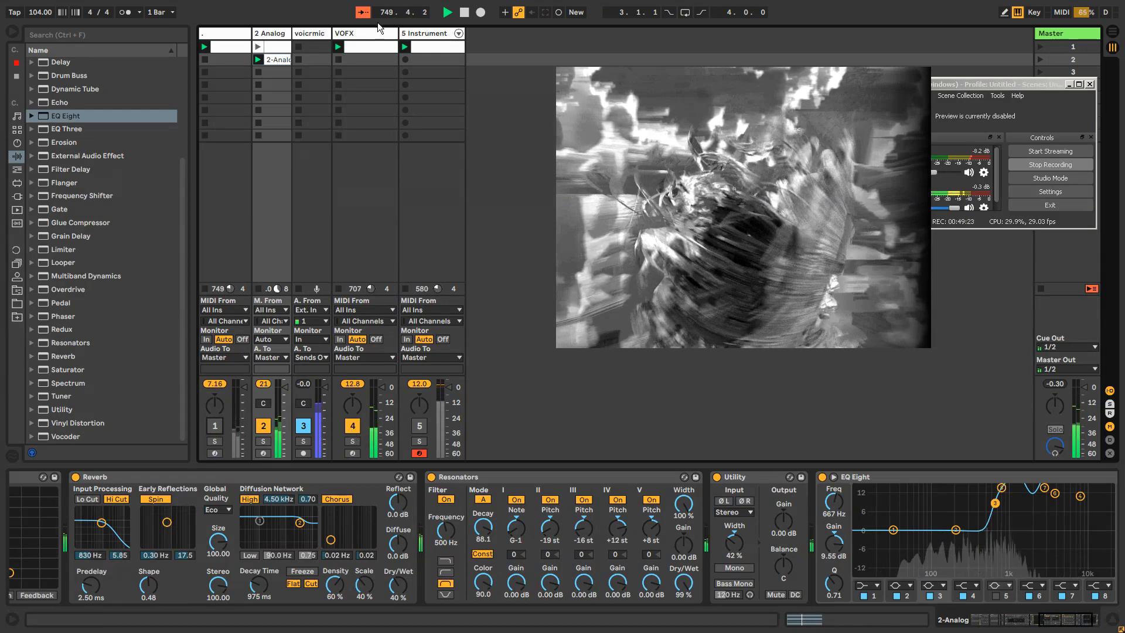
click(263, 32)
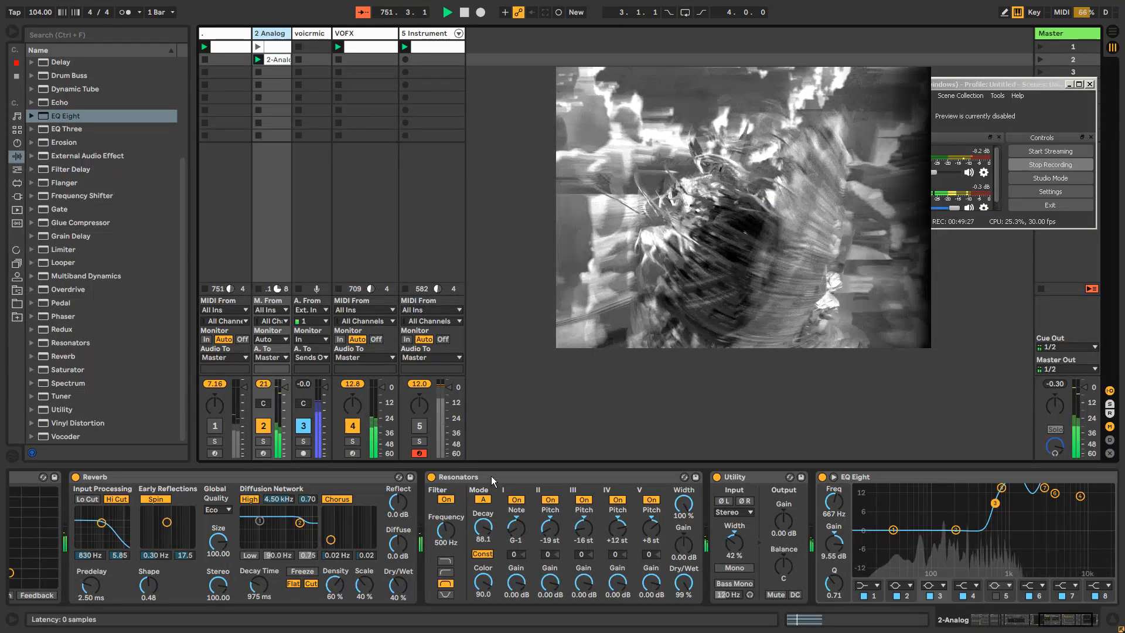
drag(1061, 618, 1073, 623)
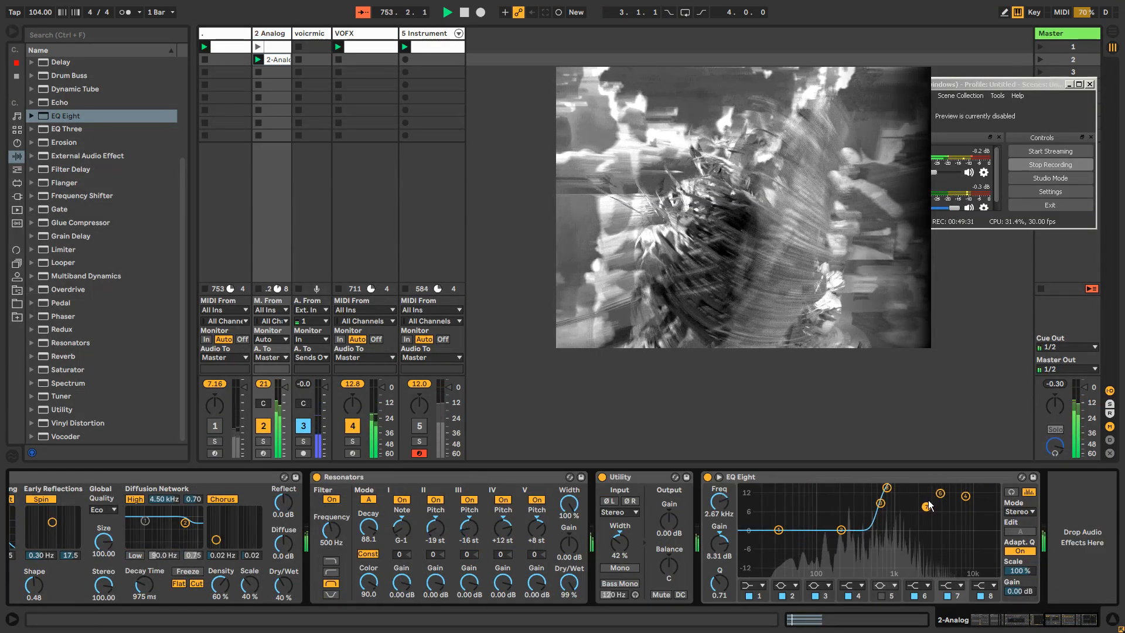
mouse_move(893, 494)
mouse_down()
mouse_move(908, 499)
mouse_move(875, 488)
mouse_up()
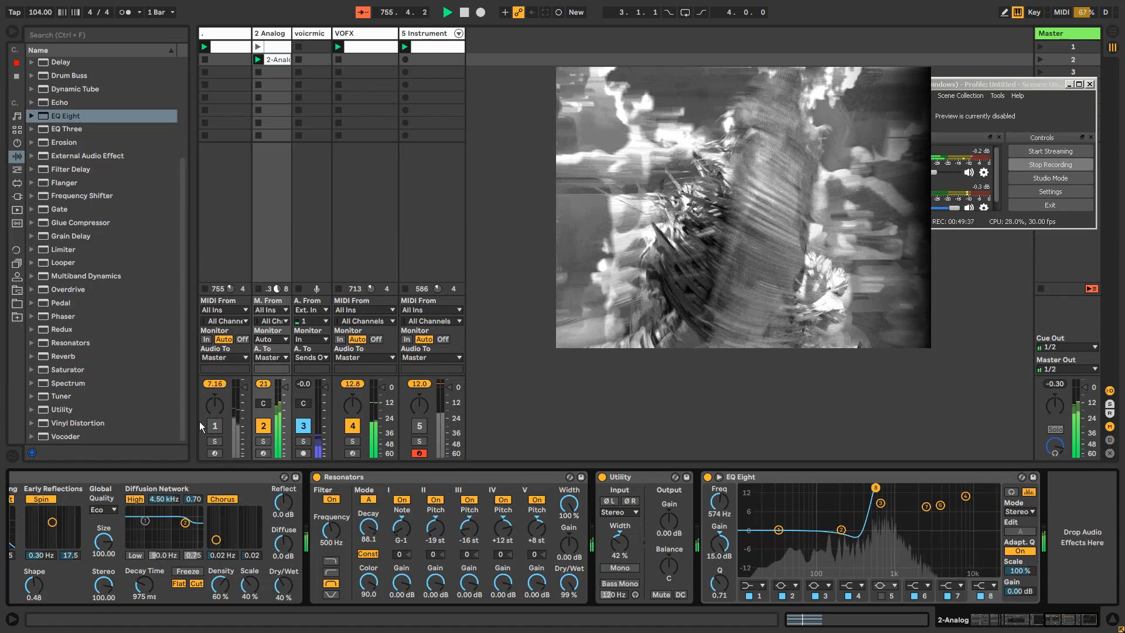
Step: Unmute track 1 and the 5 Instrument track, and show the 5 Instrument track's devices
click(214, 426)
click(419, 425)
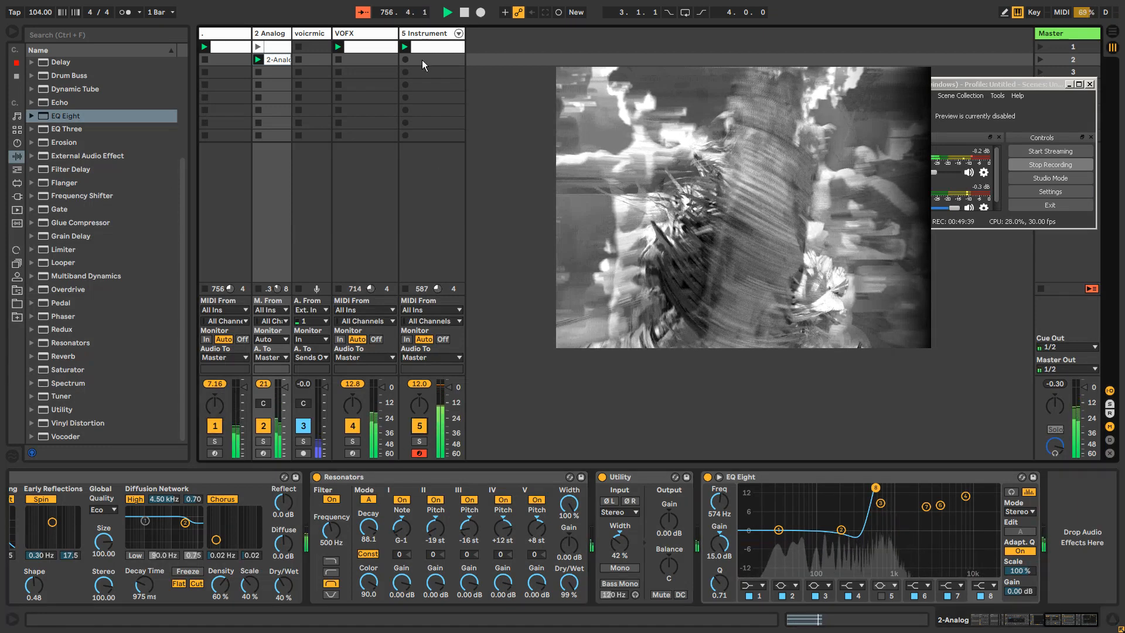
click(424, 65)
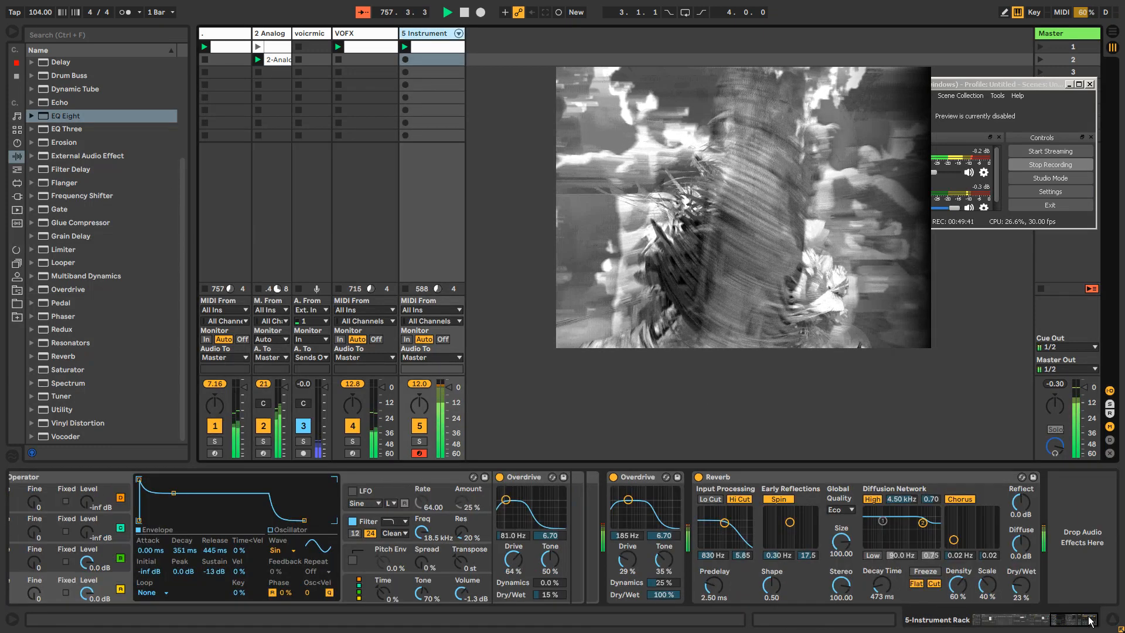
Step: Compare the 5 Instrument track's sound with its Arpeggiator switched on and off
drag(1091, 621, 991, 626)
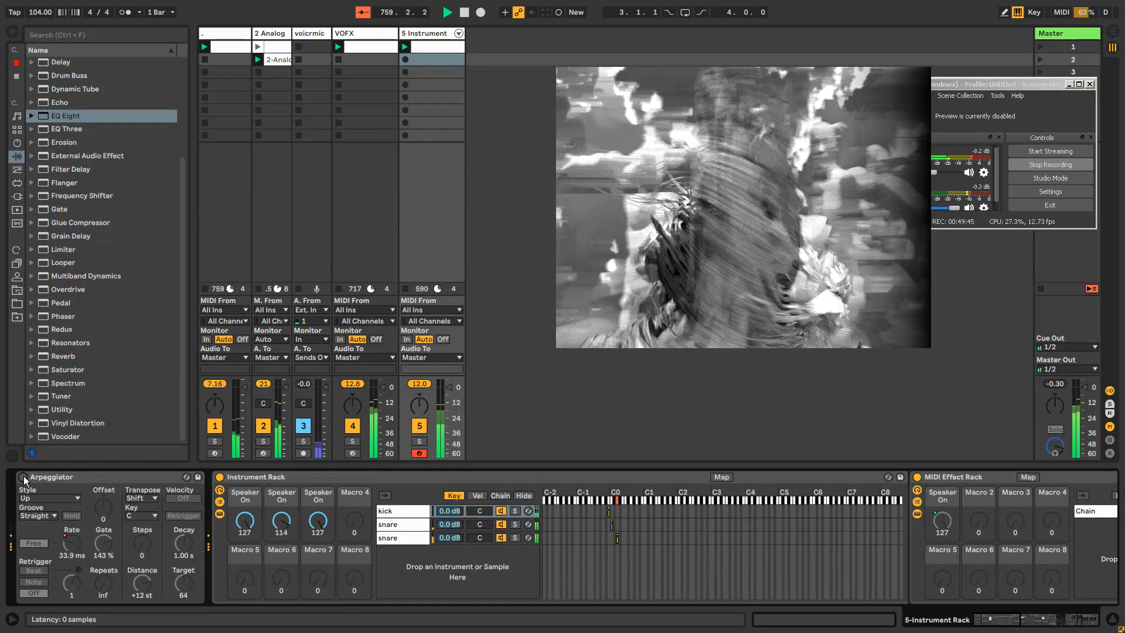
click(23, 477)
click(23, 477)
click(23, 477)
click(22, 477)
click(22, 477)
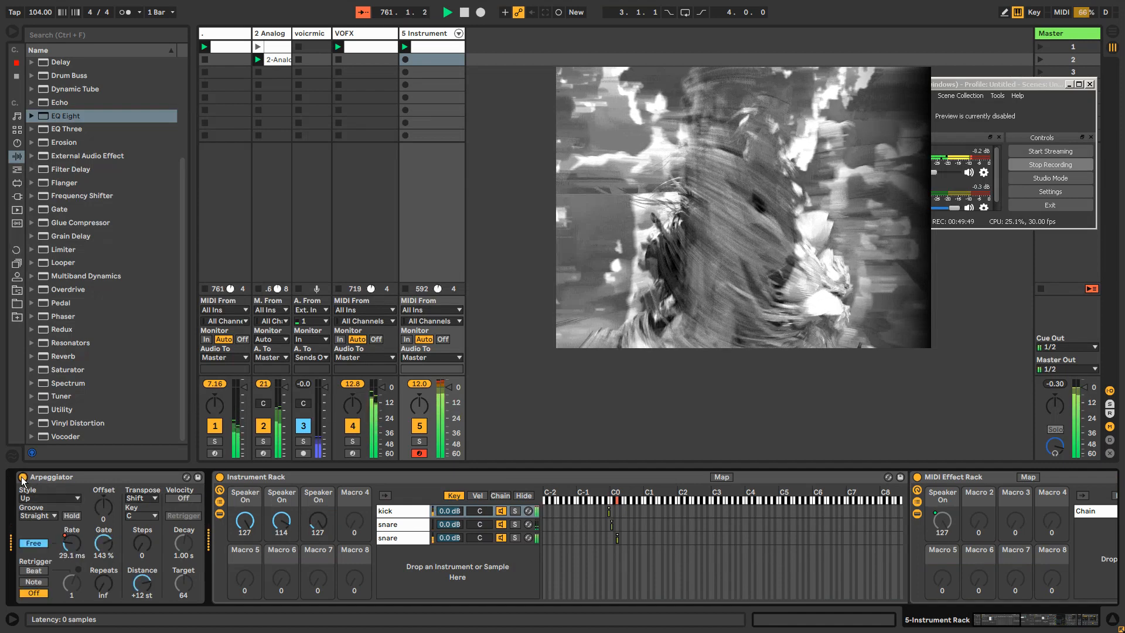
click(22, 477)
Step: Show the Arpeggiator's Device On envelope in the 5 Instrument clip and unlink it with a 13-bar loop length
right_click(57, 478)
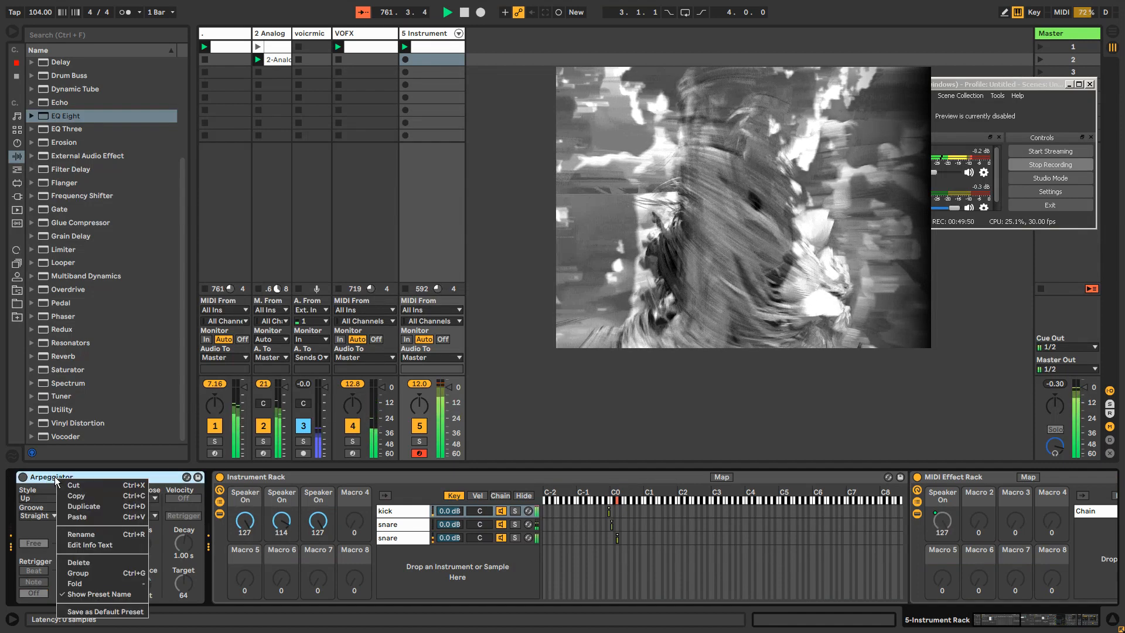
right_click(23, 477)
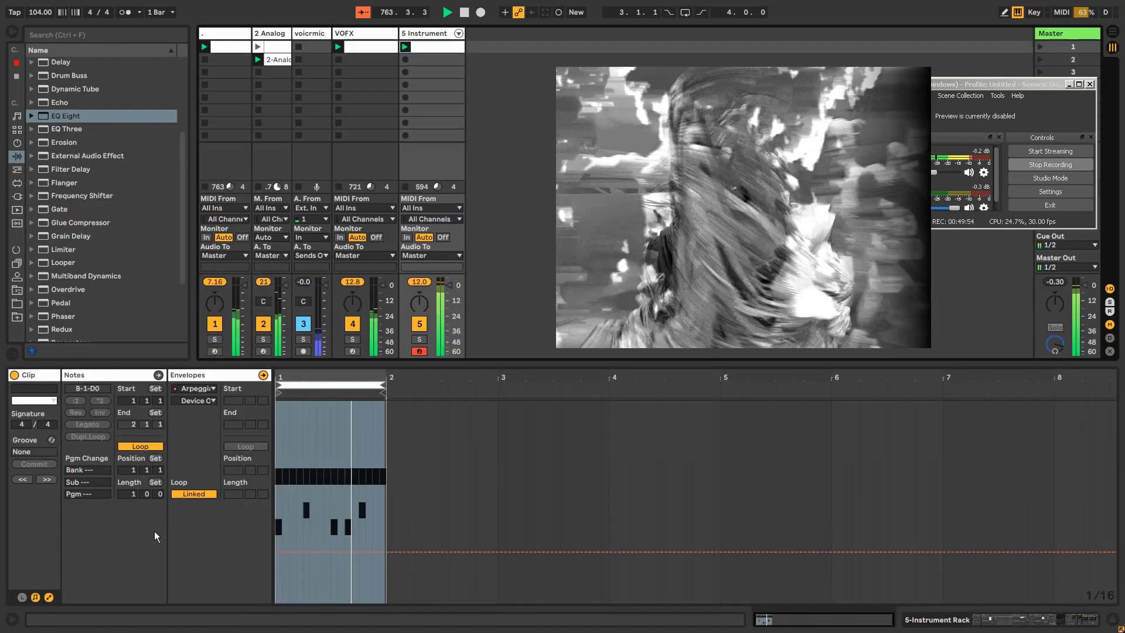
click(194, 493)
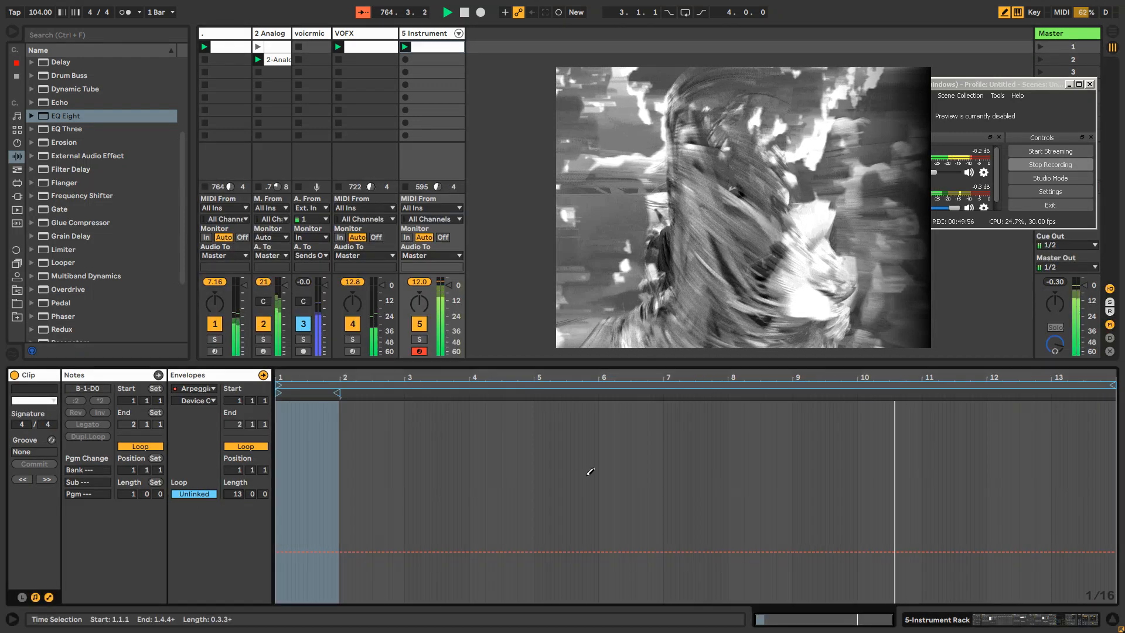
Step: Draw irregular on-off pulses across the 13 bars of the Arpeggiator's Device On envelope
drag(427, 409, 520, 423)
drag(529, 424, 557, 427)
drag(735, 434, 782, 438)
drag(786, 440, 876, 445)
drag(881, 445, 1048, 453)
drag(1058, 454, 1075, 453)
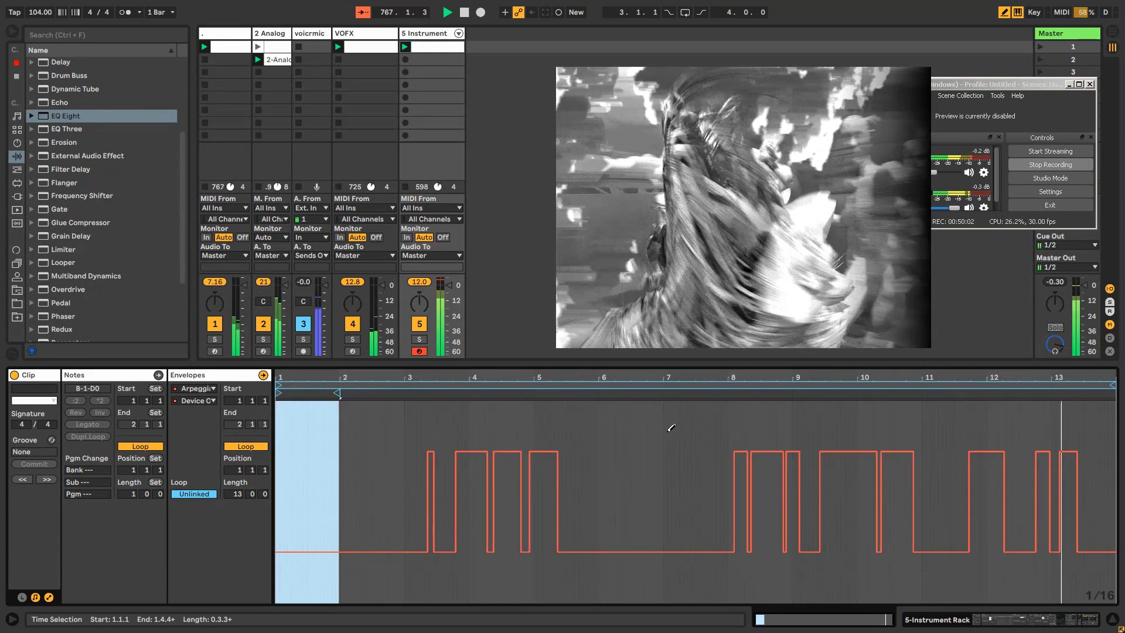
drag(660, 429, 669, 431)
drag(359, 438, 339, 439)
drag(314, 443, 287, 446)
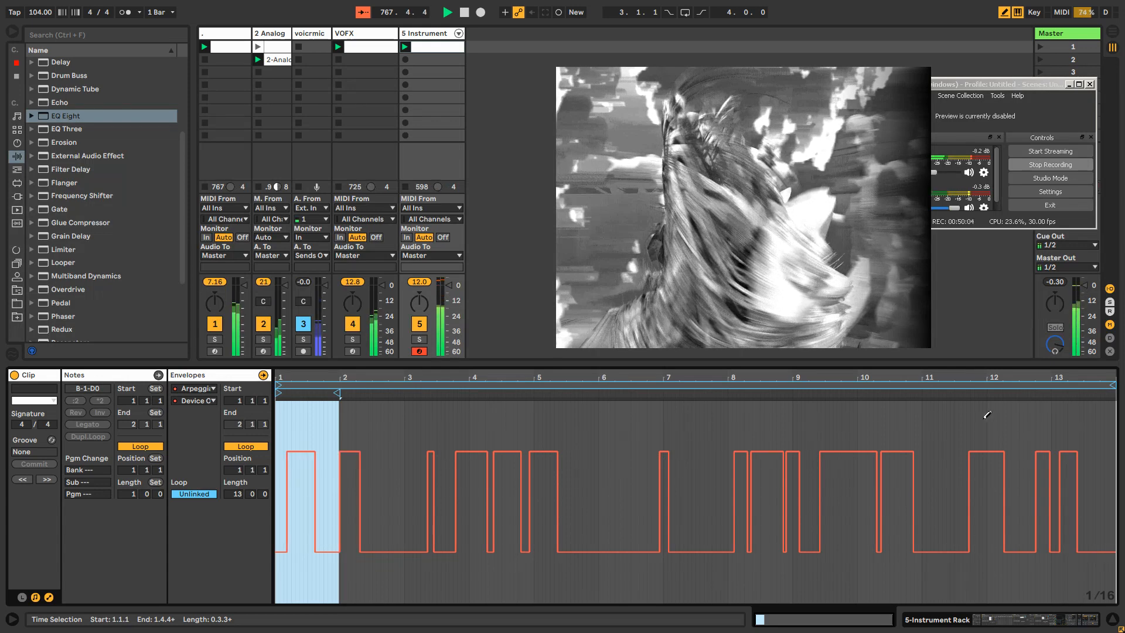
Step: Shorten the Device On envelope's loop length to 12.3.0 and return to the 5 Instrument track's devices
click(1112, 384)
drag(1112, 384, 1099, 384)
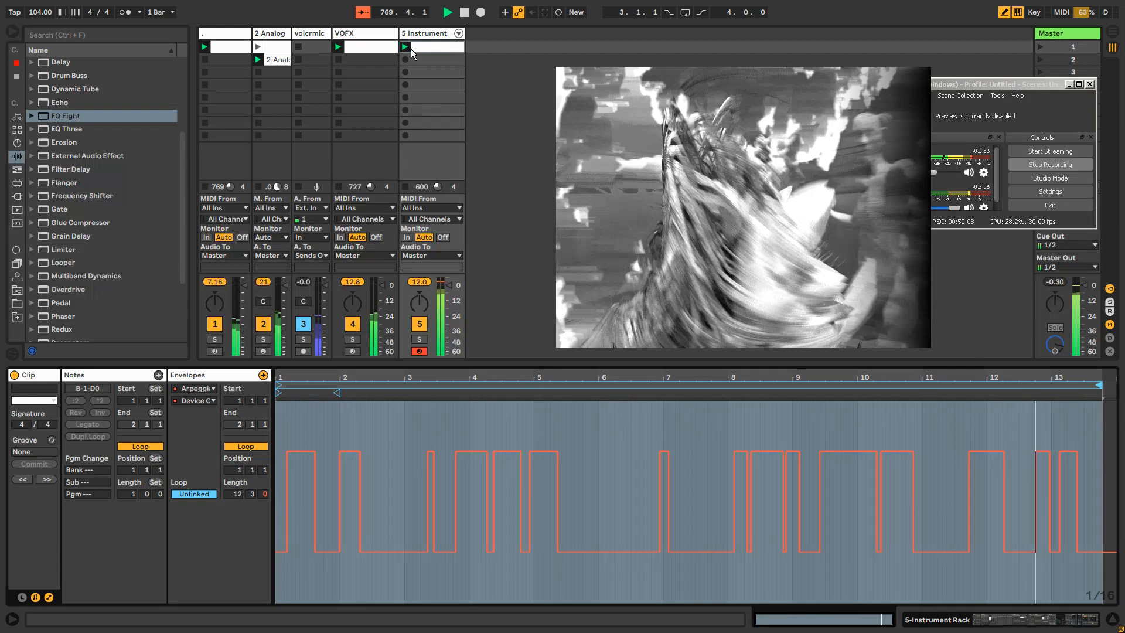
click(439, 34)
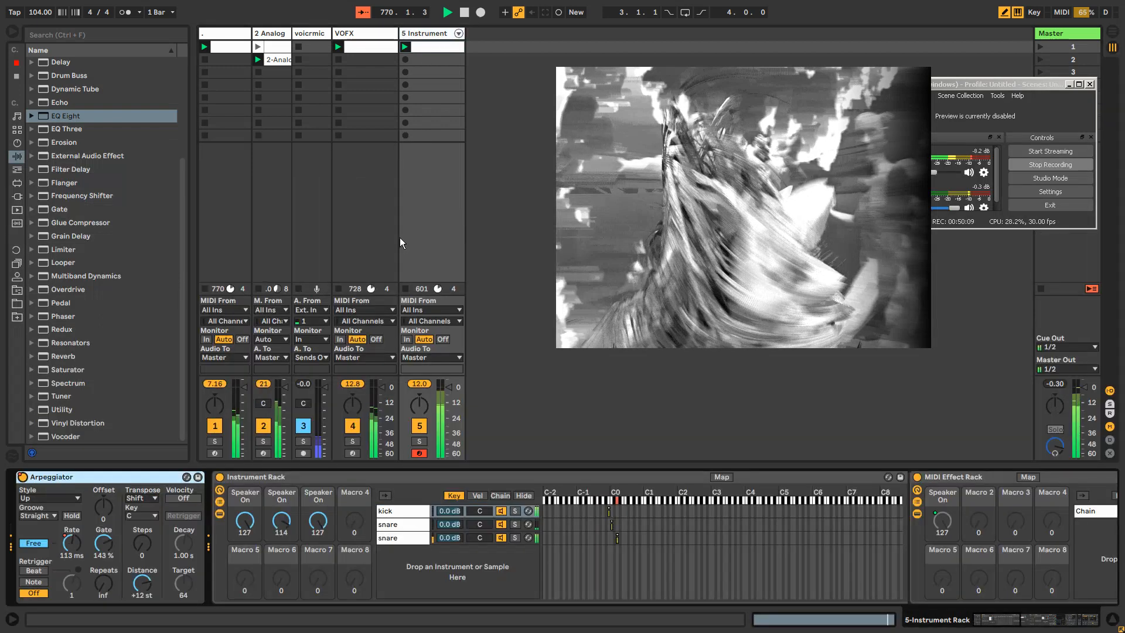
right_click(26, 478)
click(62, 475)
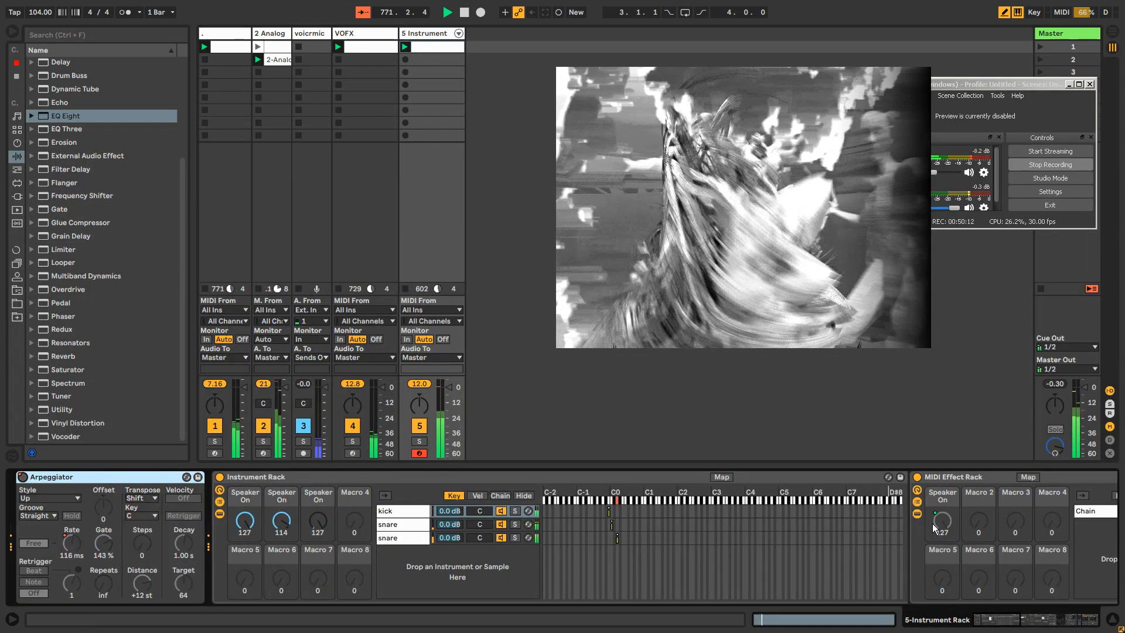
Step: Set the Reverb's Dry/Wet on 5 Instrument to 100% and add a Grain Delay after it with Pitch at -24.0
drag(1029, 618, 1101, 627)
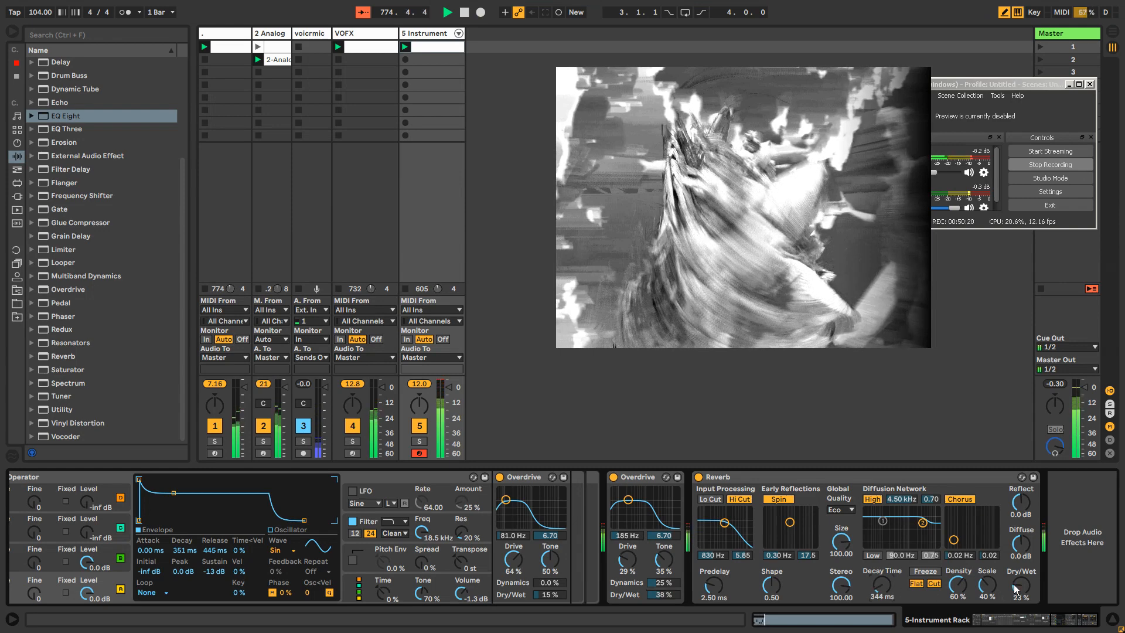
drag(1015, 588, 1015, 527)
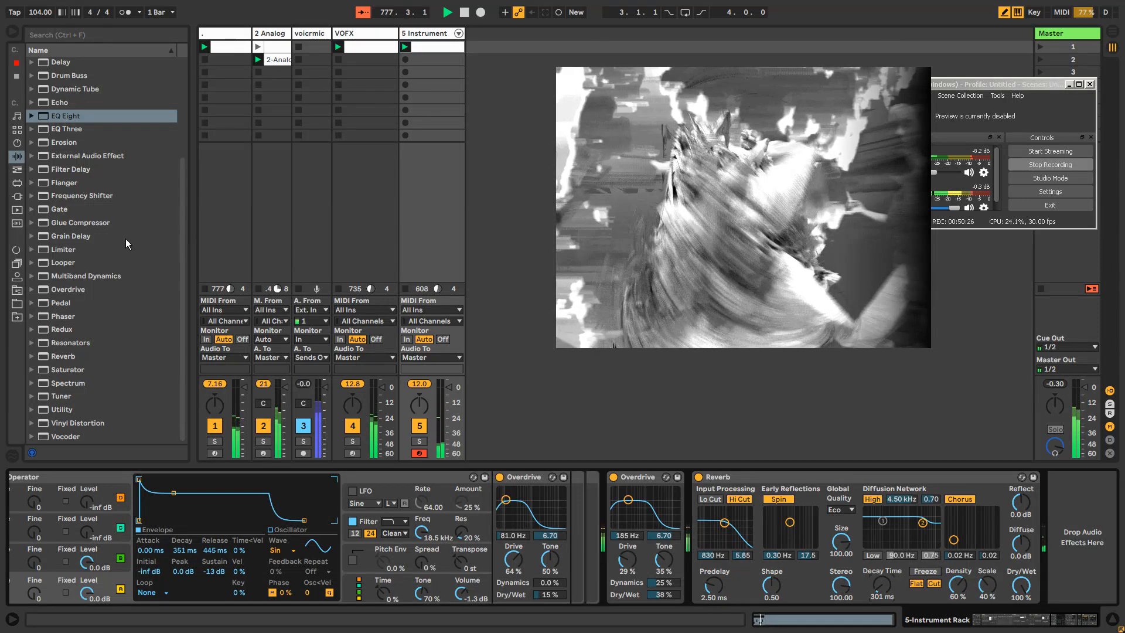
click(61, 235)
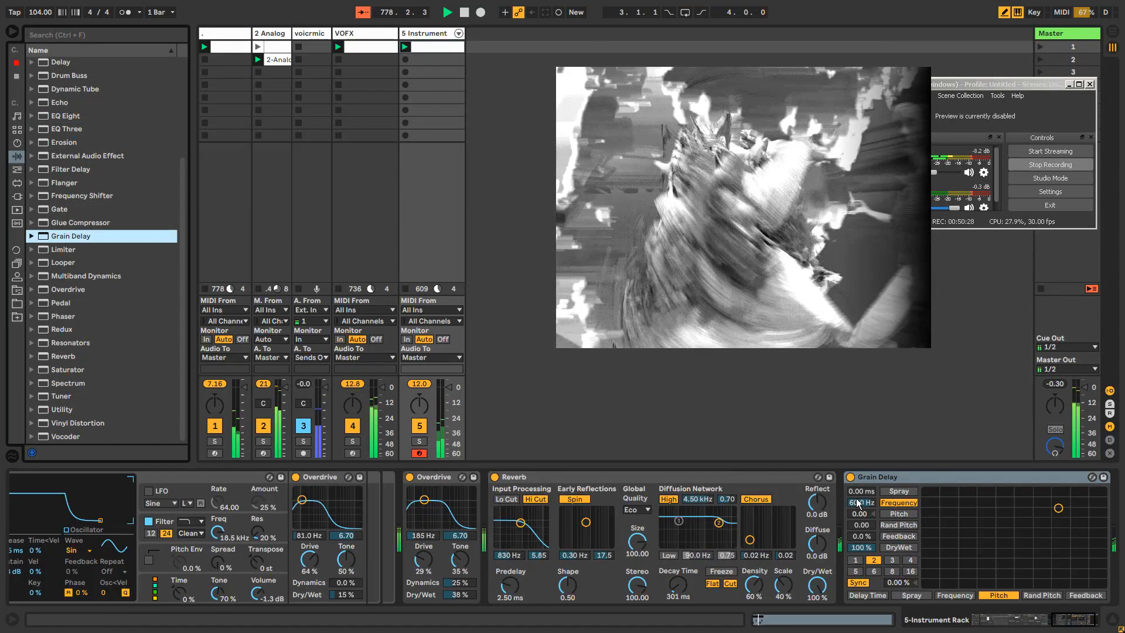
click(858, 502)
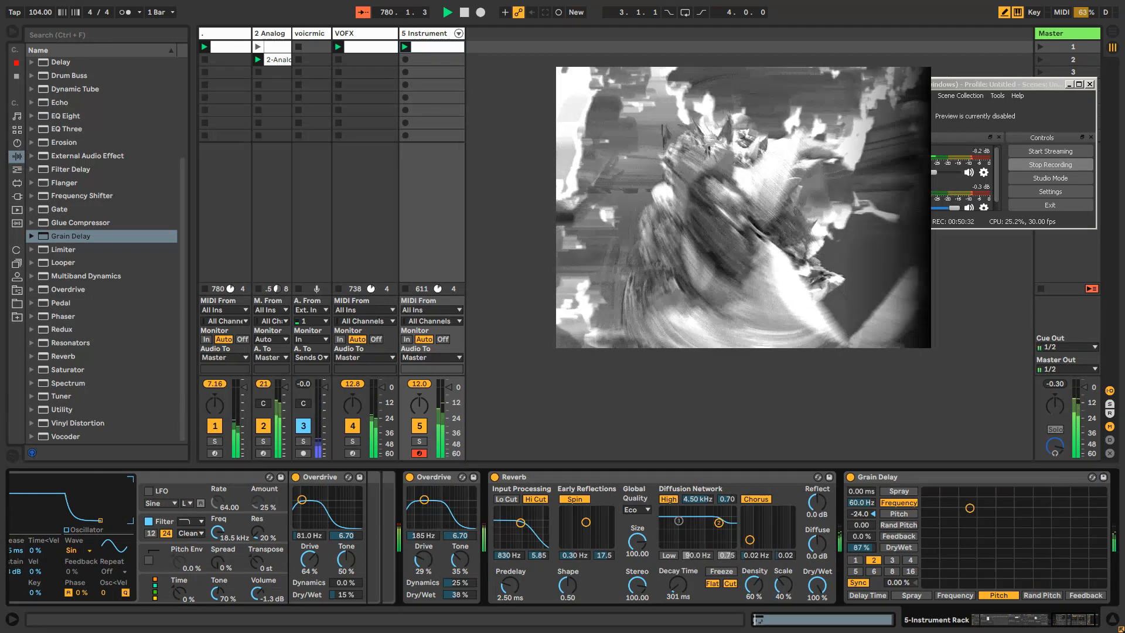
click(878, 514)
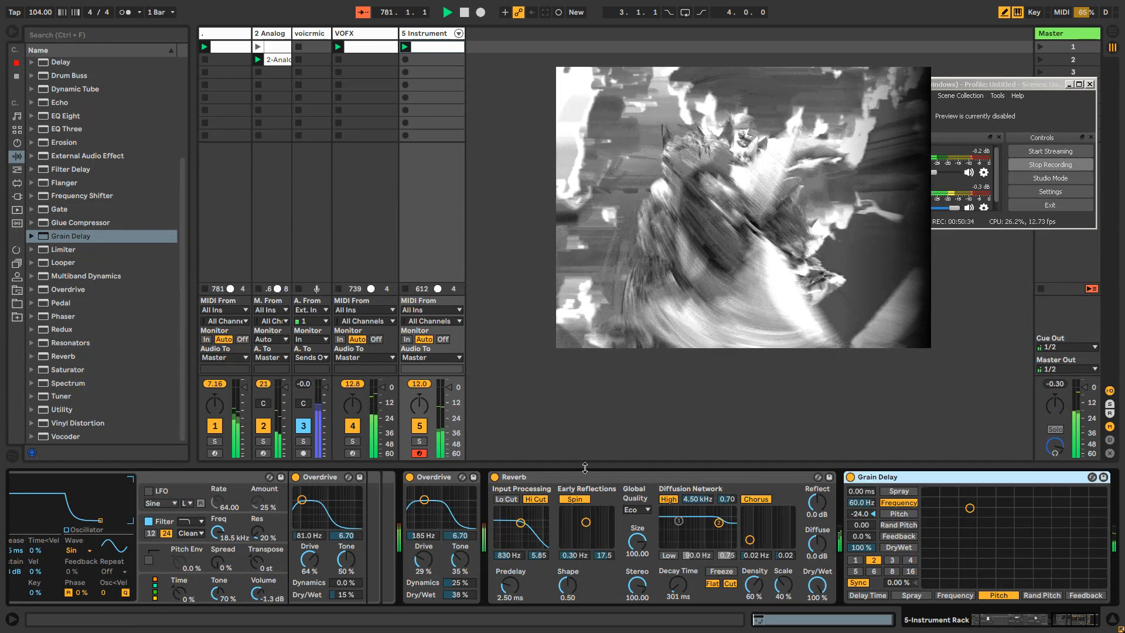
click(495, 477)
double_click(529, 478)
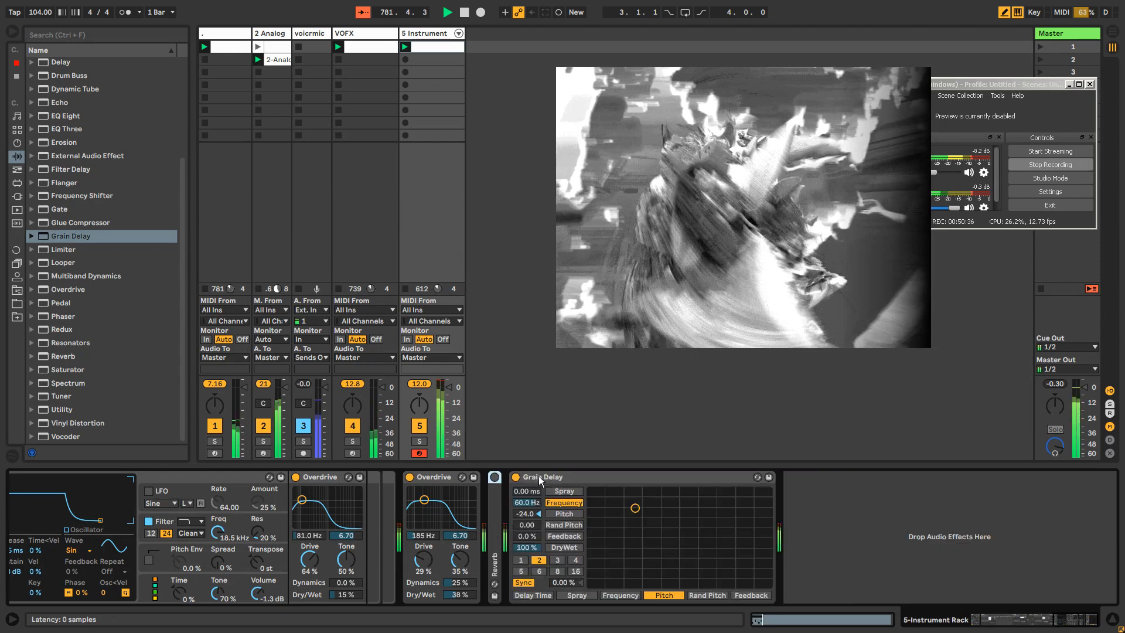
double_click(495, 495)
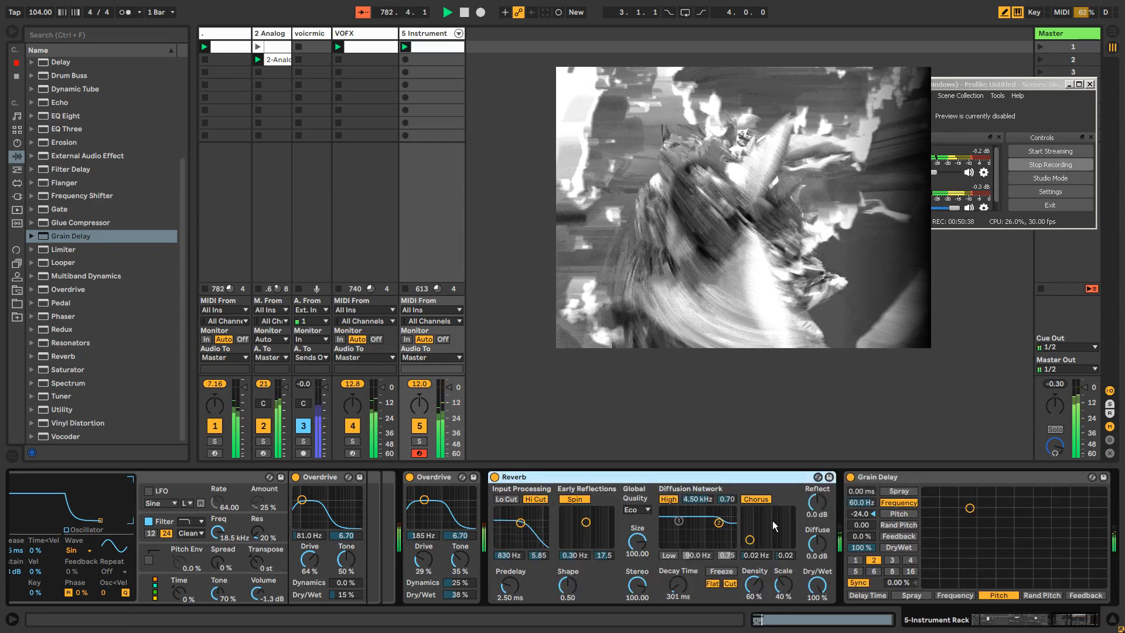
Step: Look through the device chains of the 5 Instrument, VOFX and 2 Analog tracks
drag(1072, 628, 1091, 628)
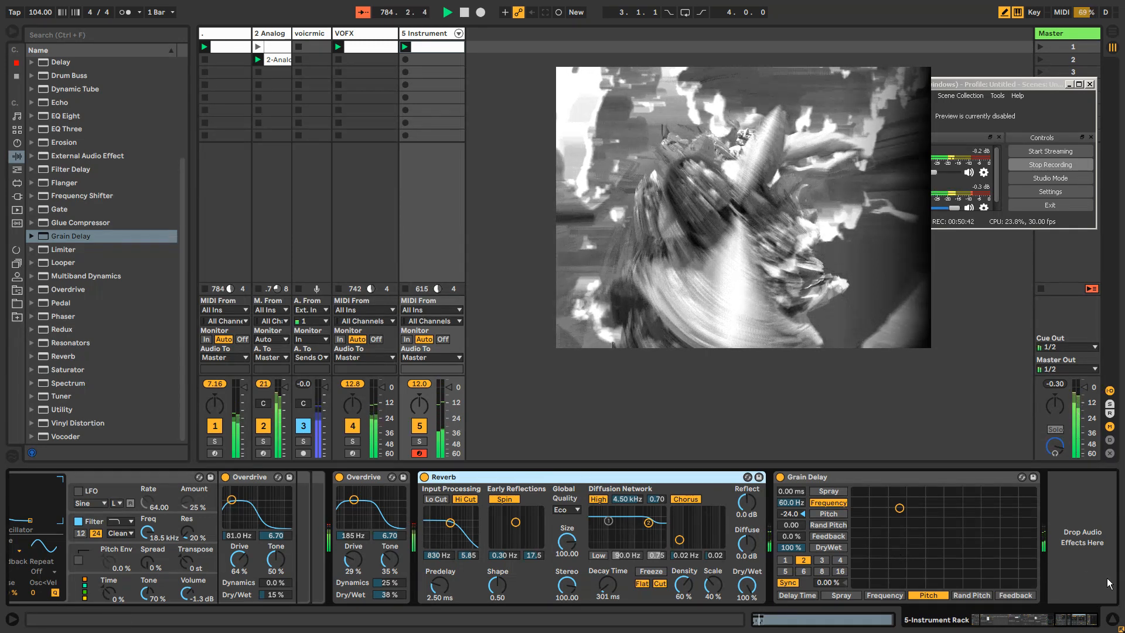
click(838, 477)
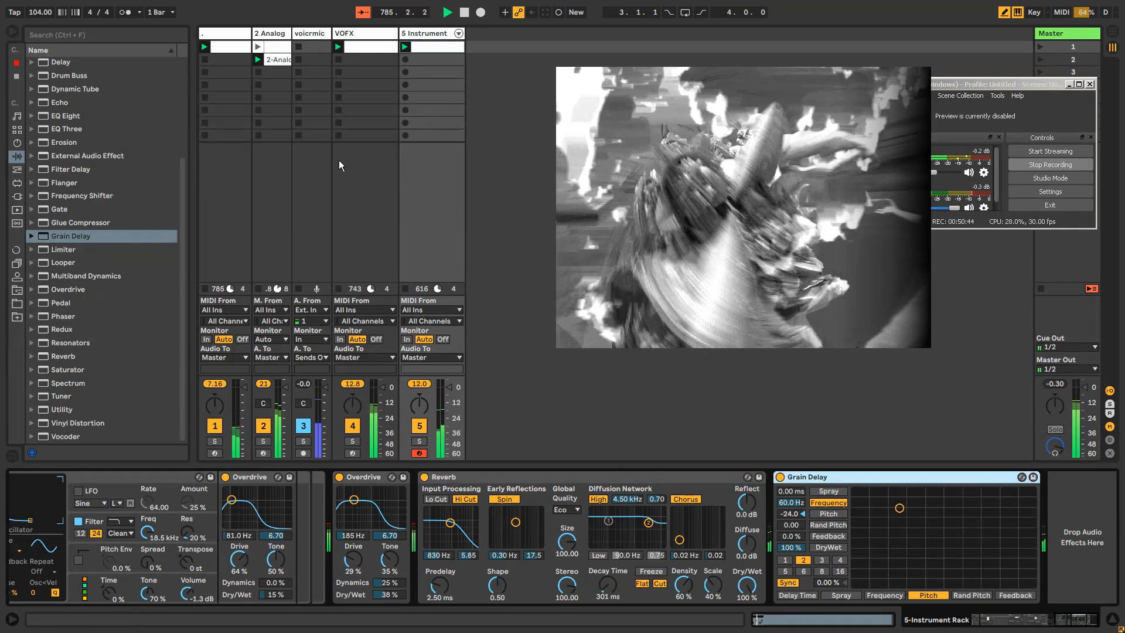
click(354, 35)
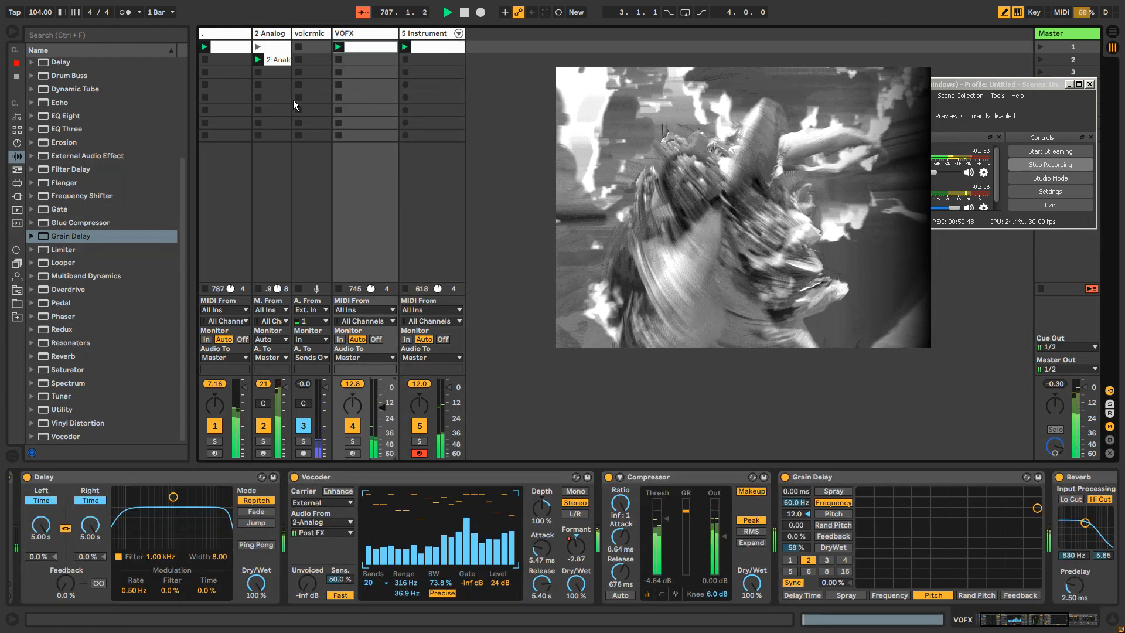
click(284, 47)
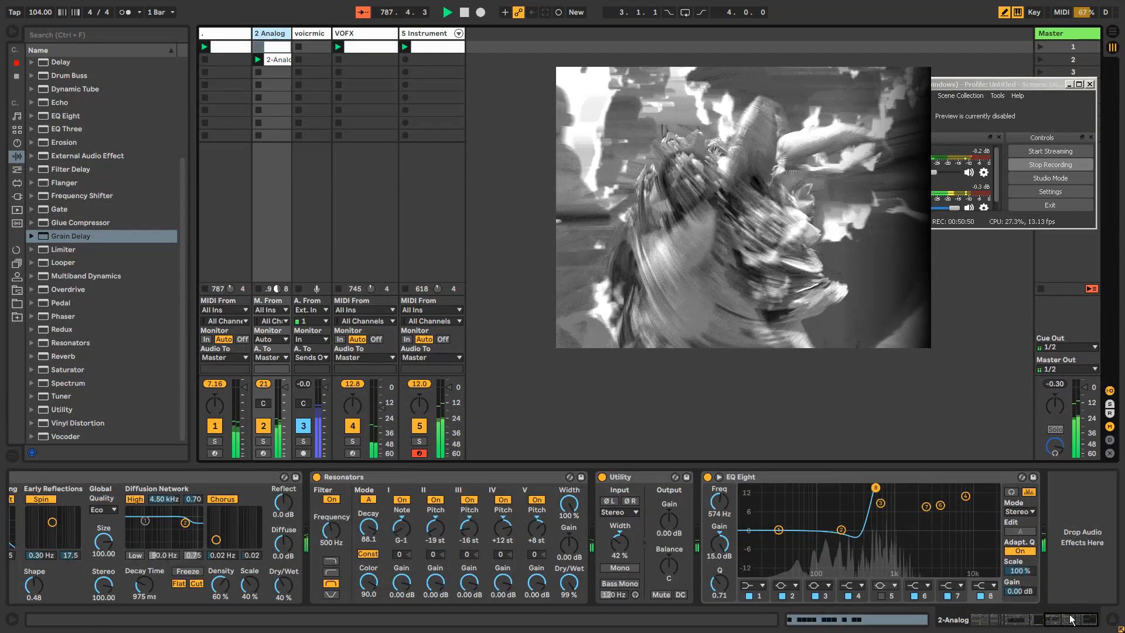
drag(1059, 622, 973, 626)
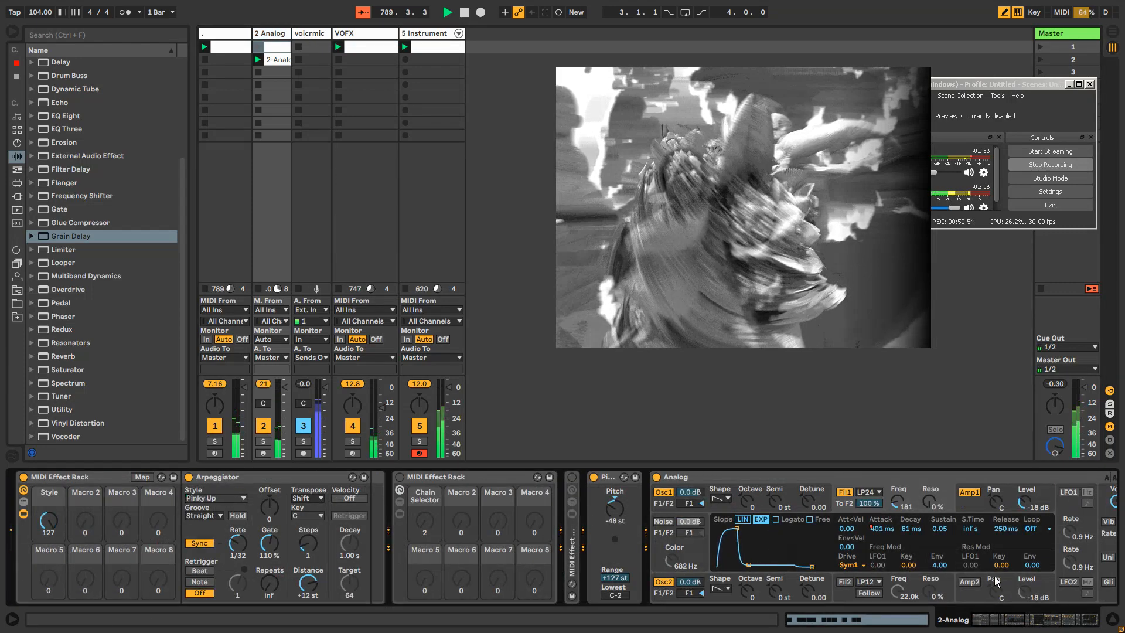
mouse_move(995, 621)
mouse_down()
mouse_move(1078, 621)
mouse_move(975, 621)
mouse_up()
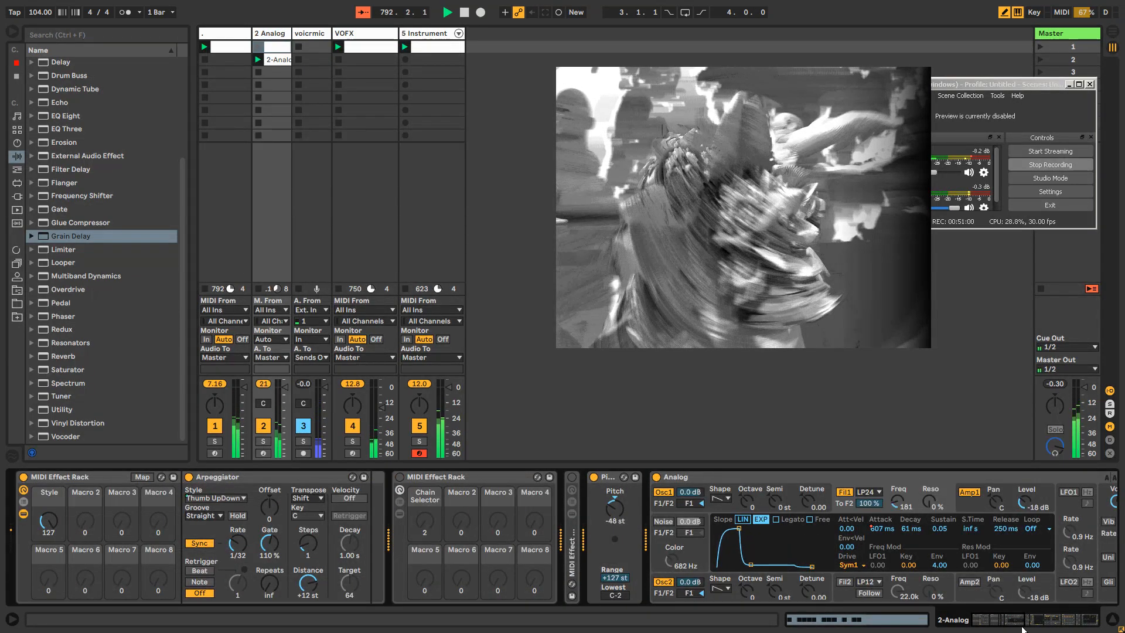
drag(1022, 624, 1052, 624)
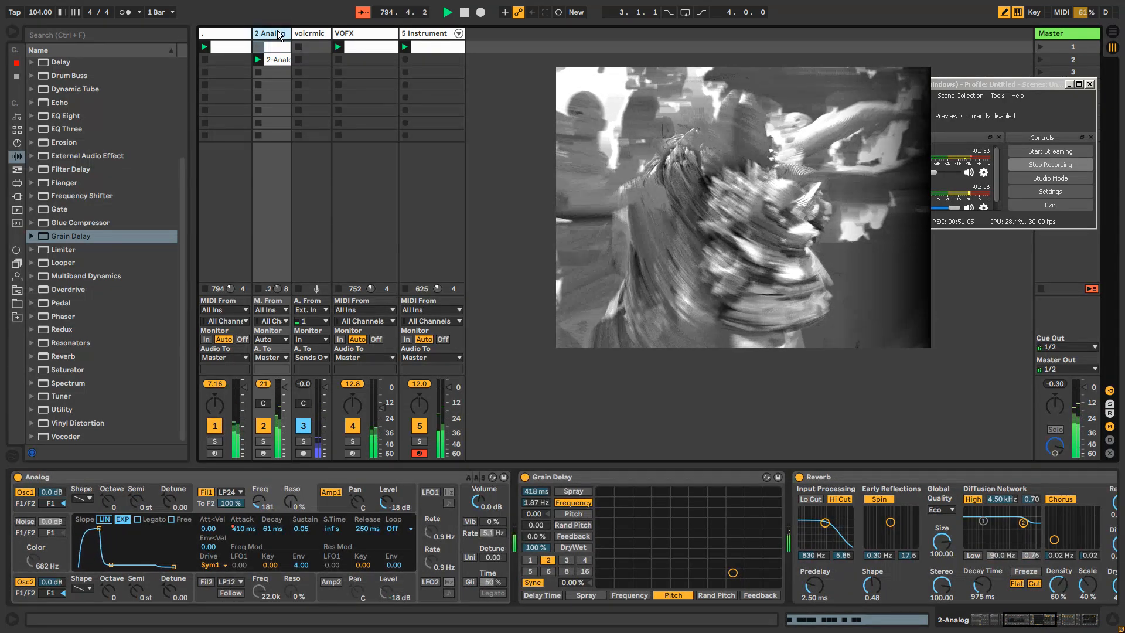
Step: Insert an EQ Eight after 2 Analog's Utility and move band 1 of the track's last EQ Eight to 132 Hz at 15.0 dB
drag(1029, 620, 1121, 621)
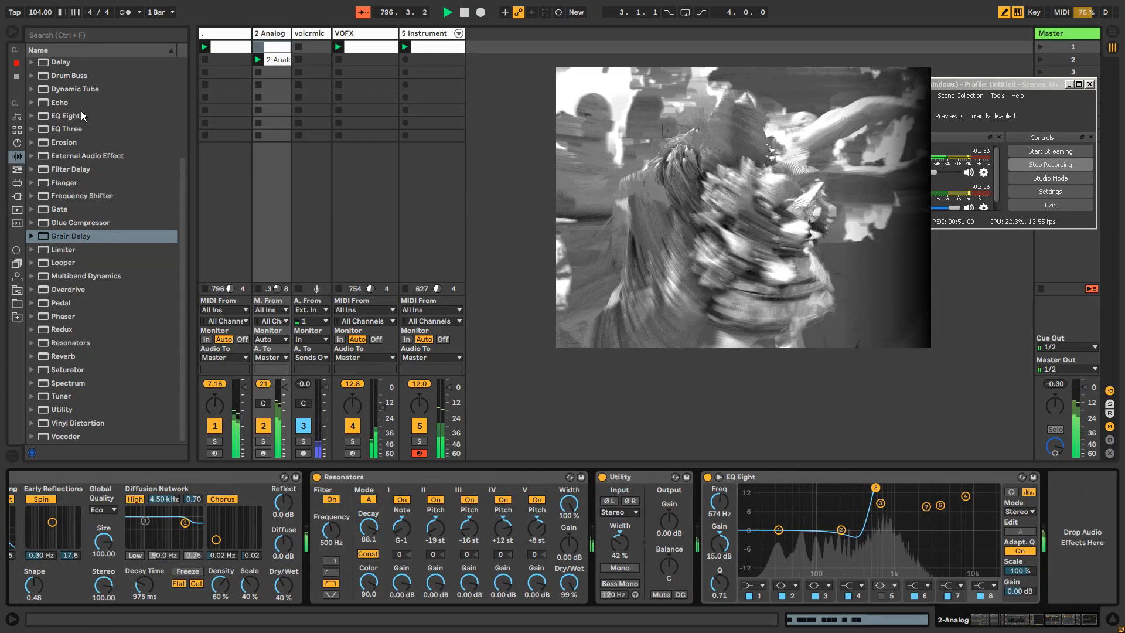
drag(80, 116, 708, 530)
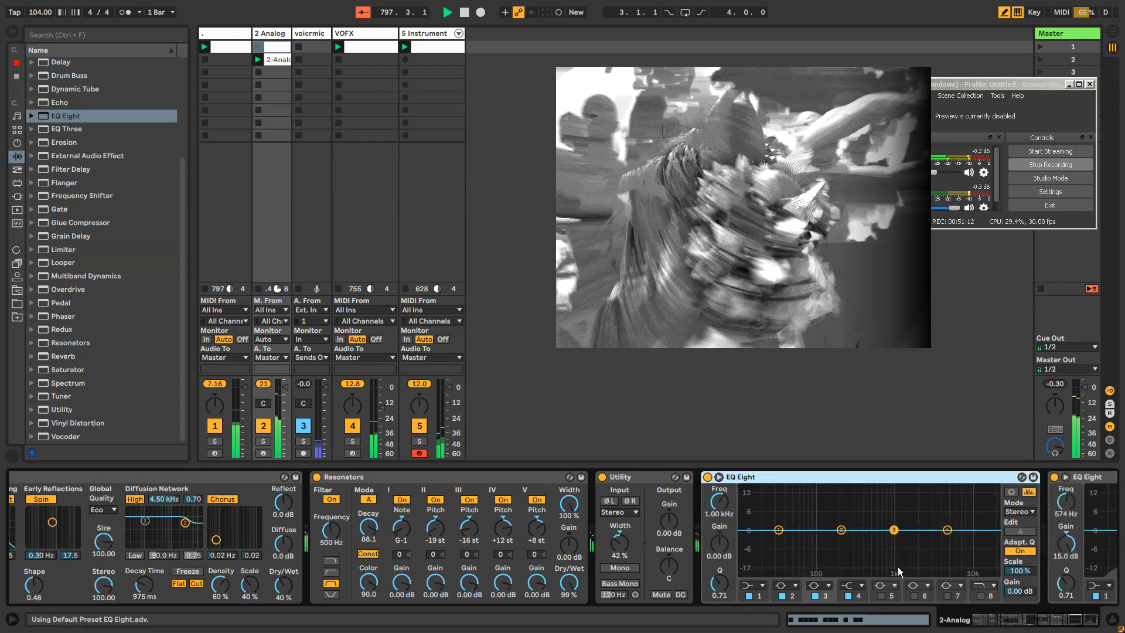
click(1020, 624)
drag(1012, 625, 1075, 622)
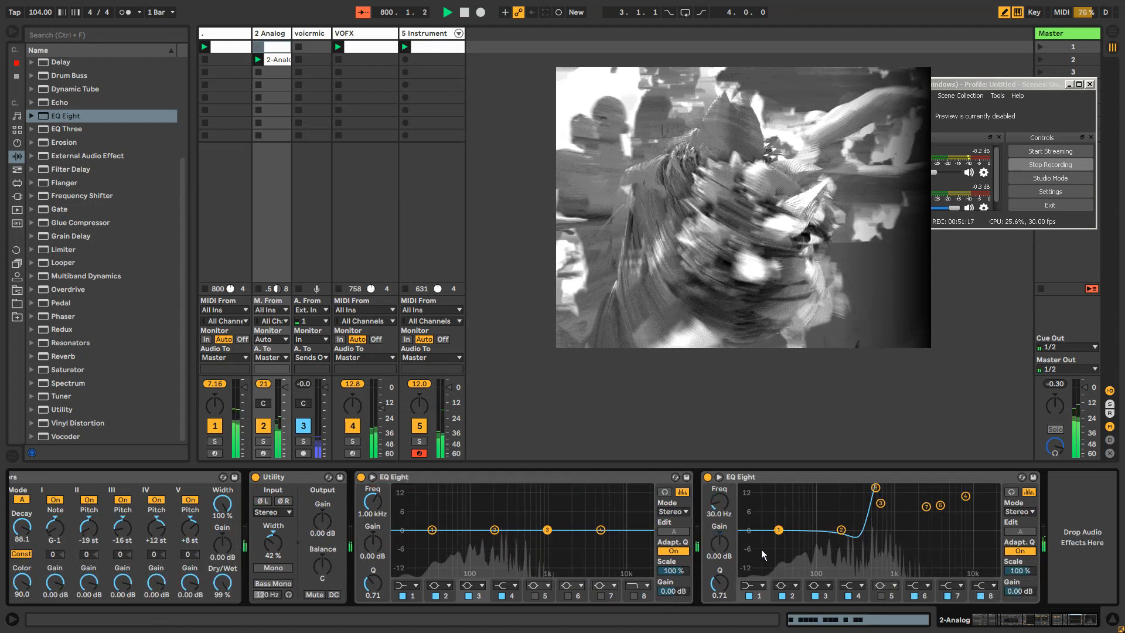
drag(779, 529, 826, 488)
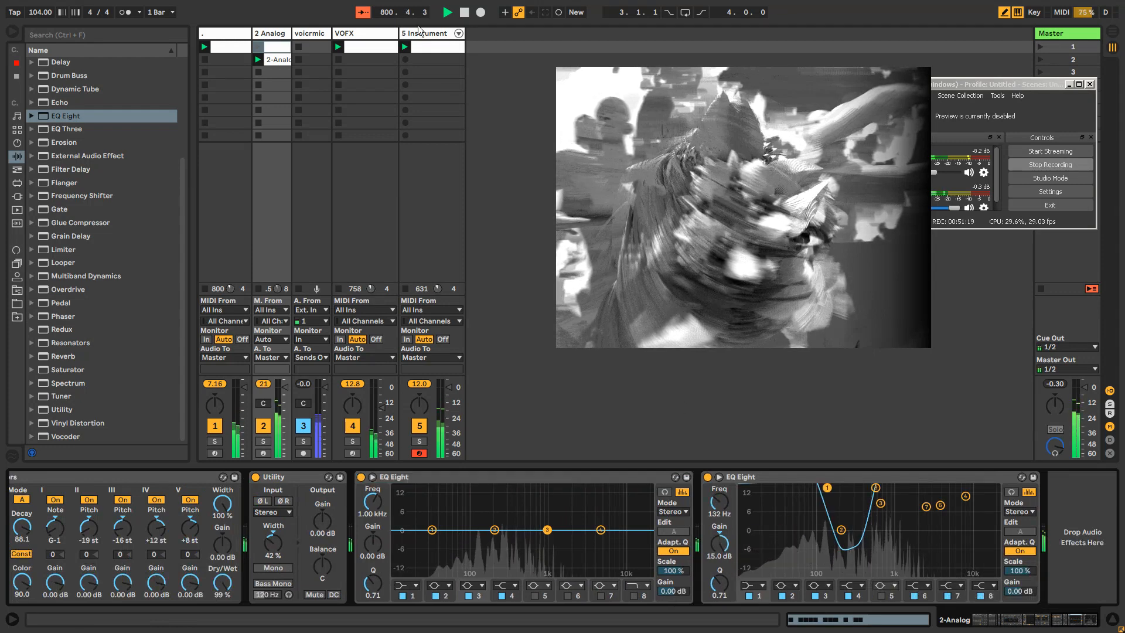
Step: On 5 Instrument, set the Reverb's Stereo to 78.10 and the Grain Delay's Frequency to 103 Hz and Pitch to -31.2
click(435, 35)
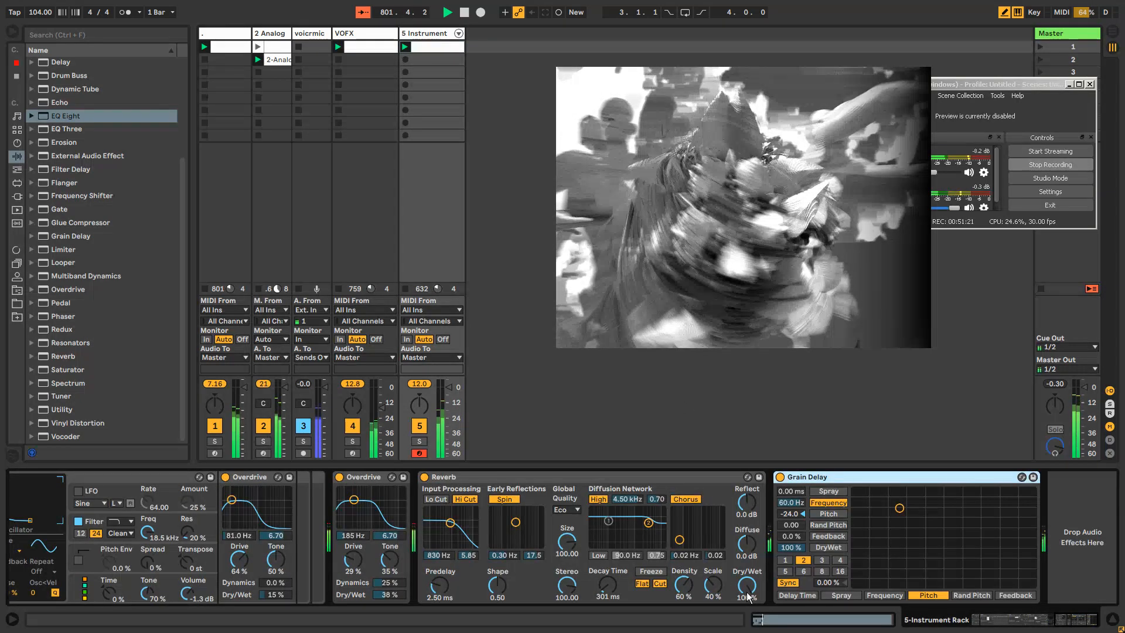
drag(567, 585, 566, 591)
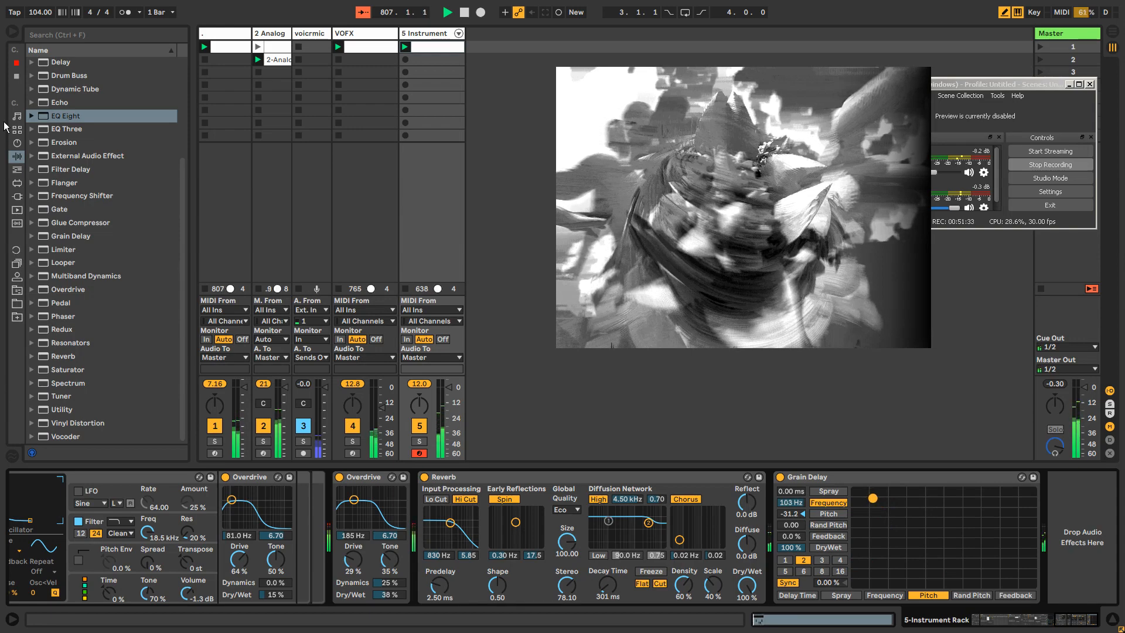
scroll(94, 152, up, 3)
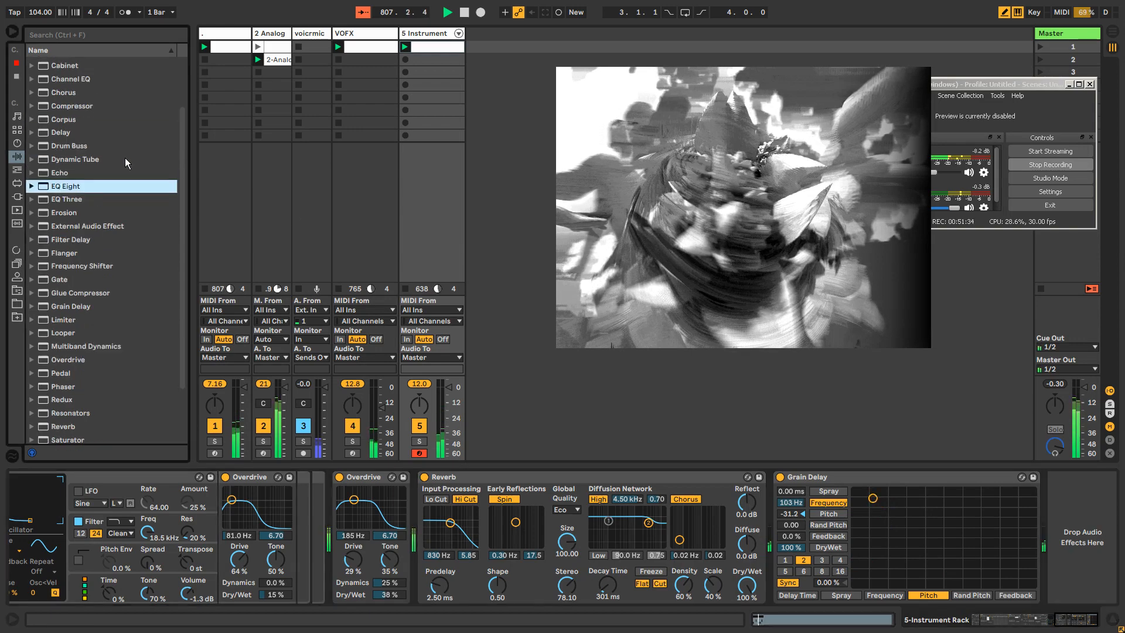
Step: Move band 1 of 2 Analog's last EQ Eight to 220 Hz and band 1 of the preceding EQ Eight to 109 Hz at 12.5 dB
click(285, 40)
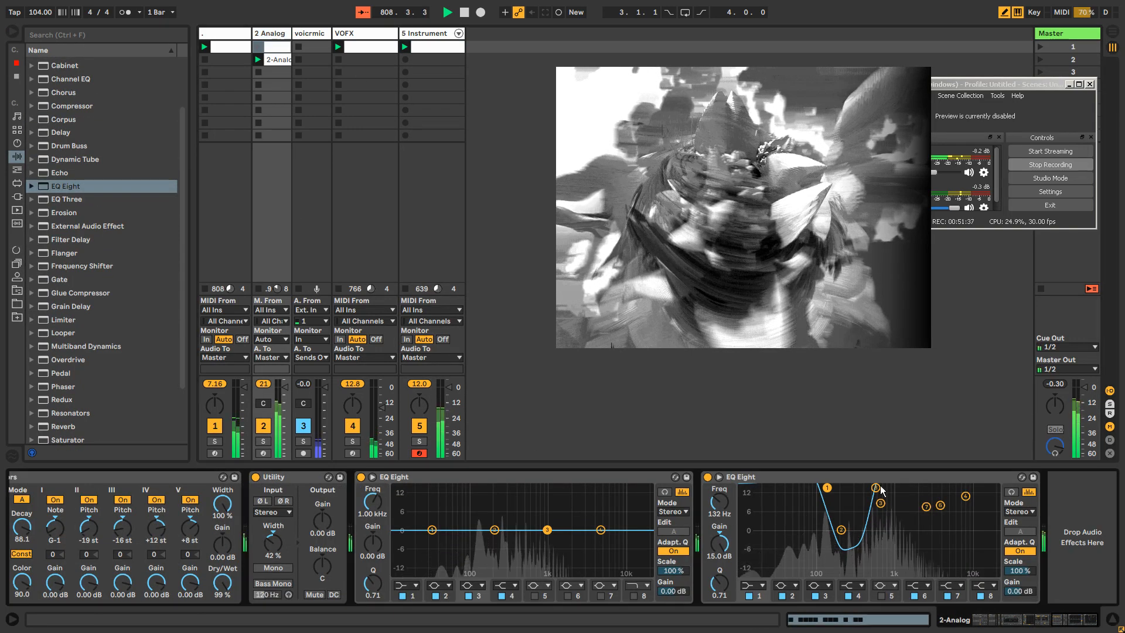
mouse_move(827, 487)
mouse_down()
mouse_move(854, 487)
mouse_move(843, 487)
mouse_up()
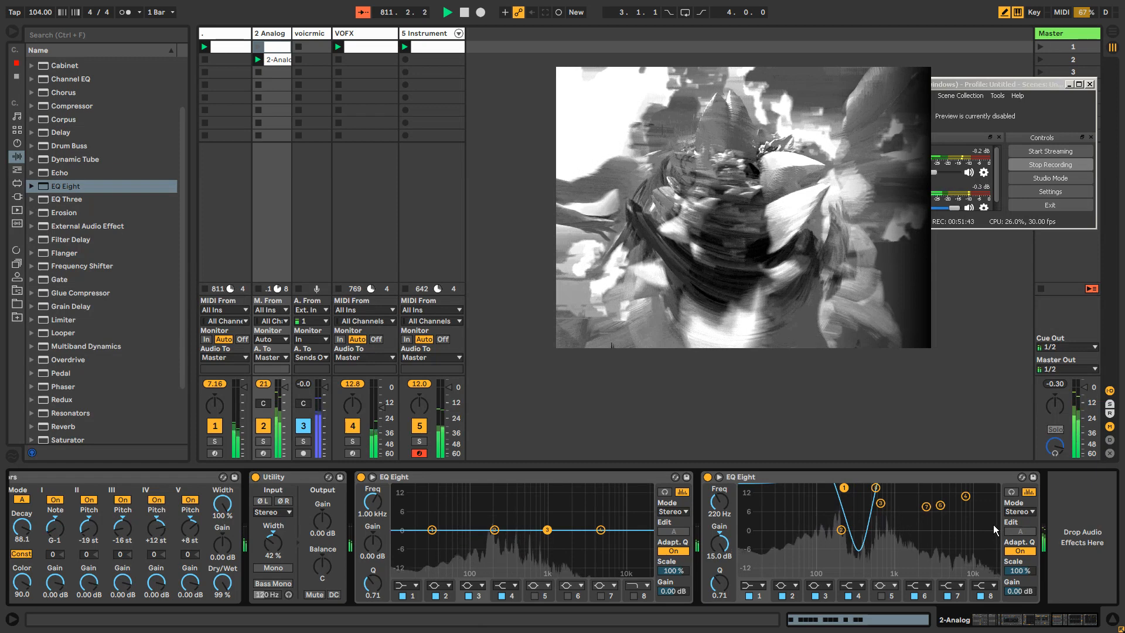
click(427, 530)
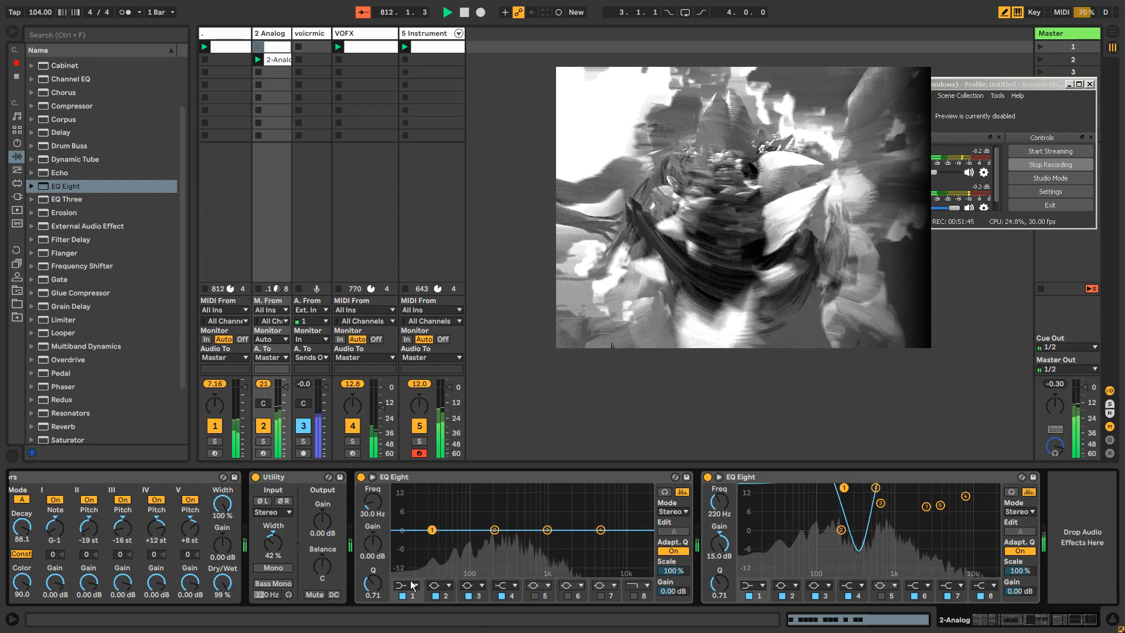
drag(431, 530, 474, 495)
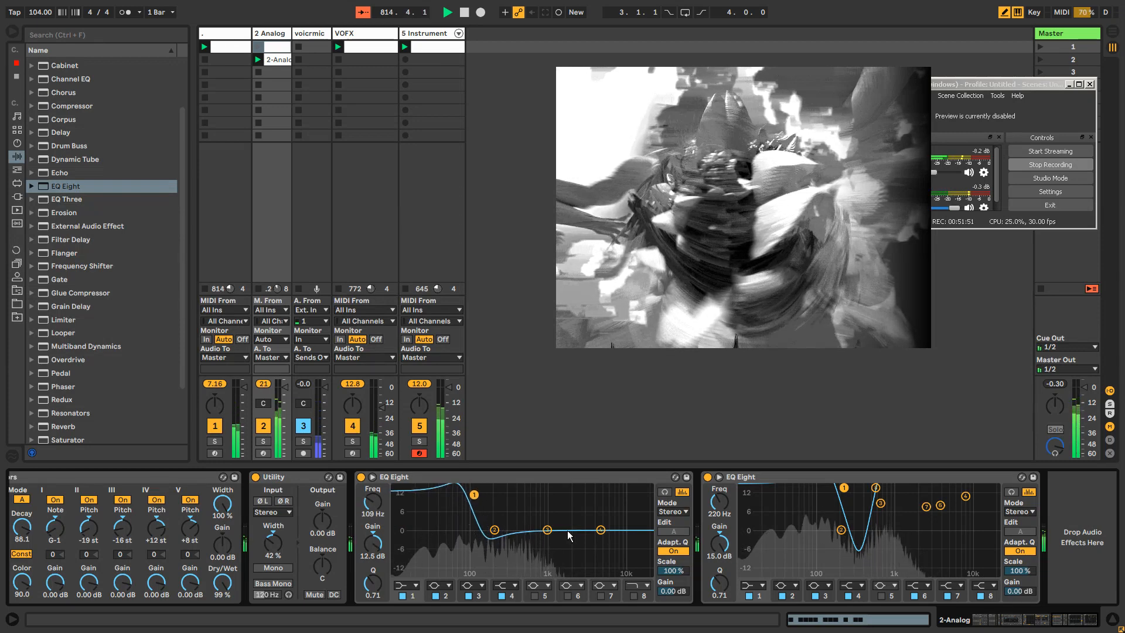
Step: On 2 Analog, append a Phaser and move bands of the last two EQ Eights to 667 Hz at -4.09 dB and 3.16 kHz at 7.56 dB
mouse_move(547, 530)
mouse_down()
mouse_move(492, 532)
mouse_move(494, 545)
mouse_move(500, 535)
mouse_move(533, 541)
mouse_up()
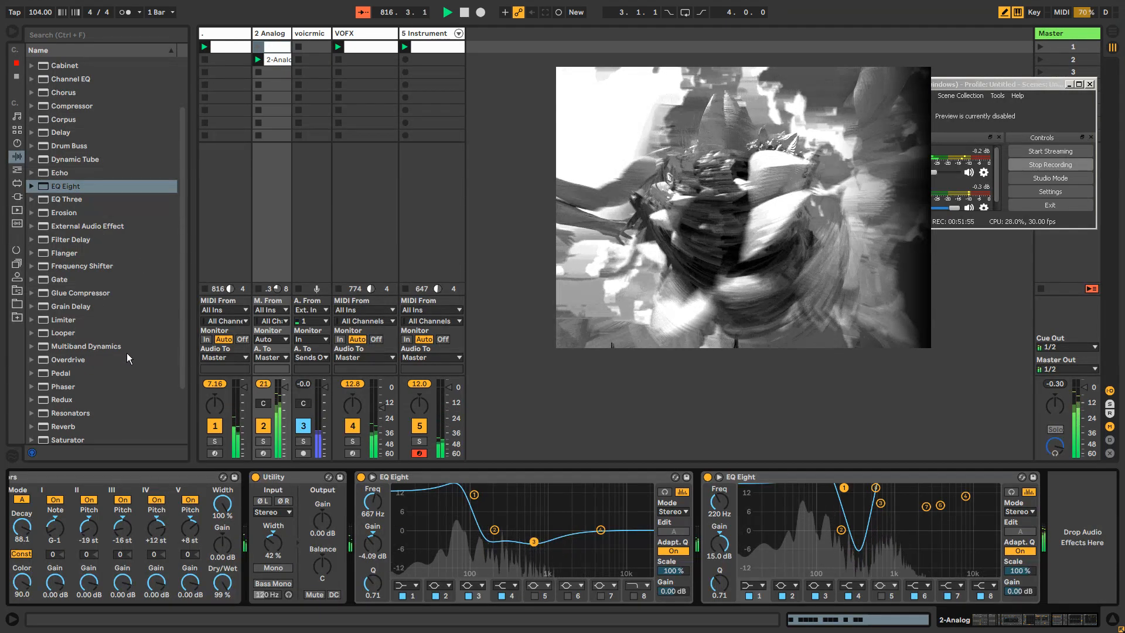
click(63, 387)
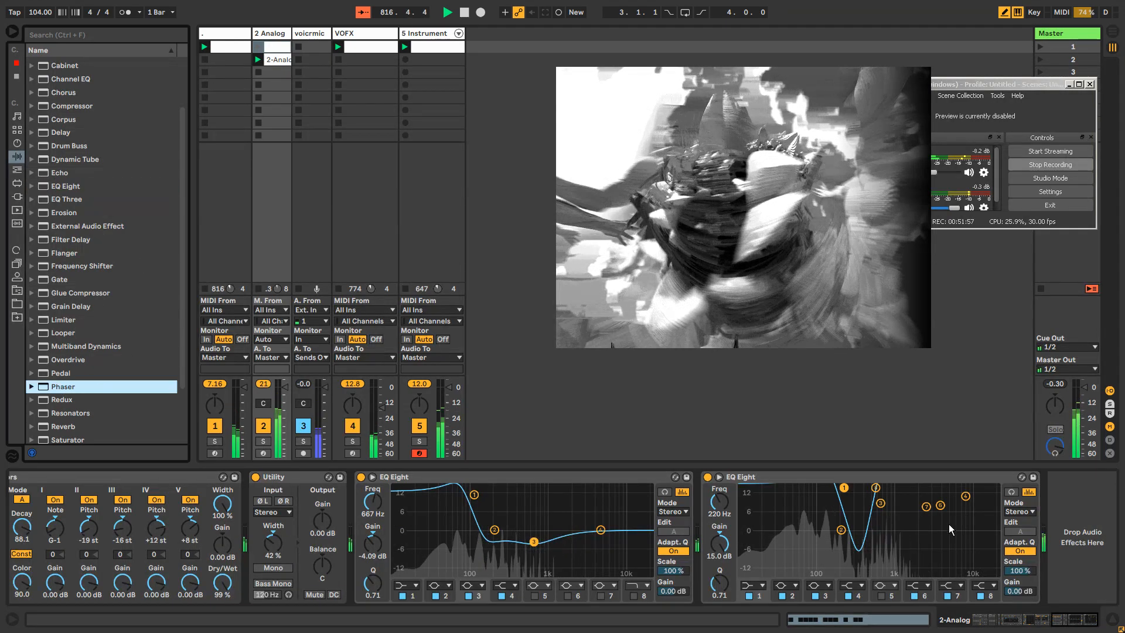
key(Return)
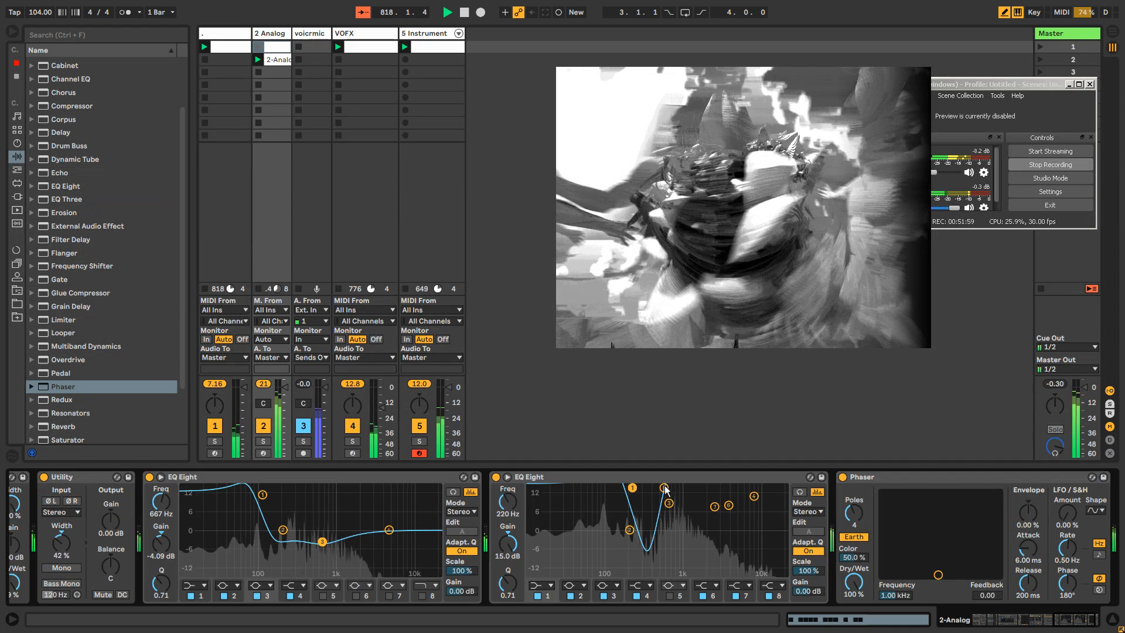
drag(664, 488, 720, 508)
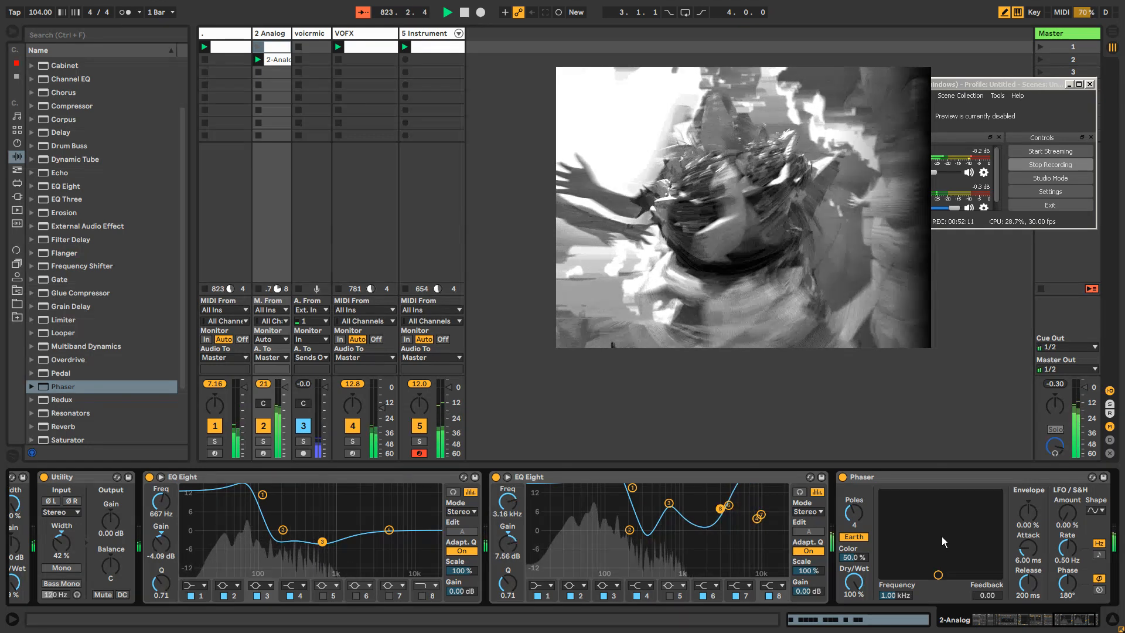
Step: Set the Phaser's Frequency to 7.95 kHz, Feedback to 0.99, LFO Amount to 100 % and Rate to 0.06 Hz, and mute track 1
drag(938, 575, 966, 498)
drag(1066, 513, 1067, 454)
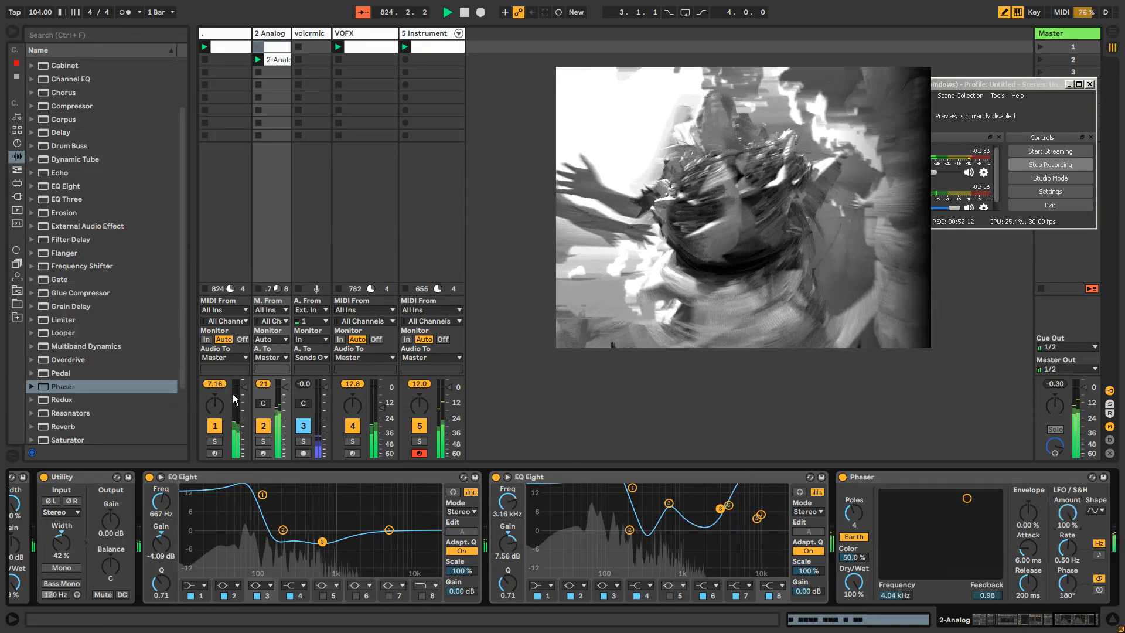
click(218, 426)
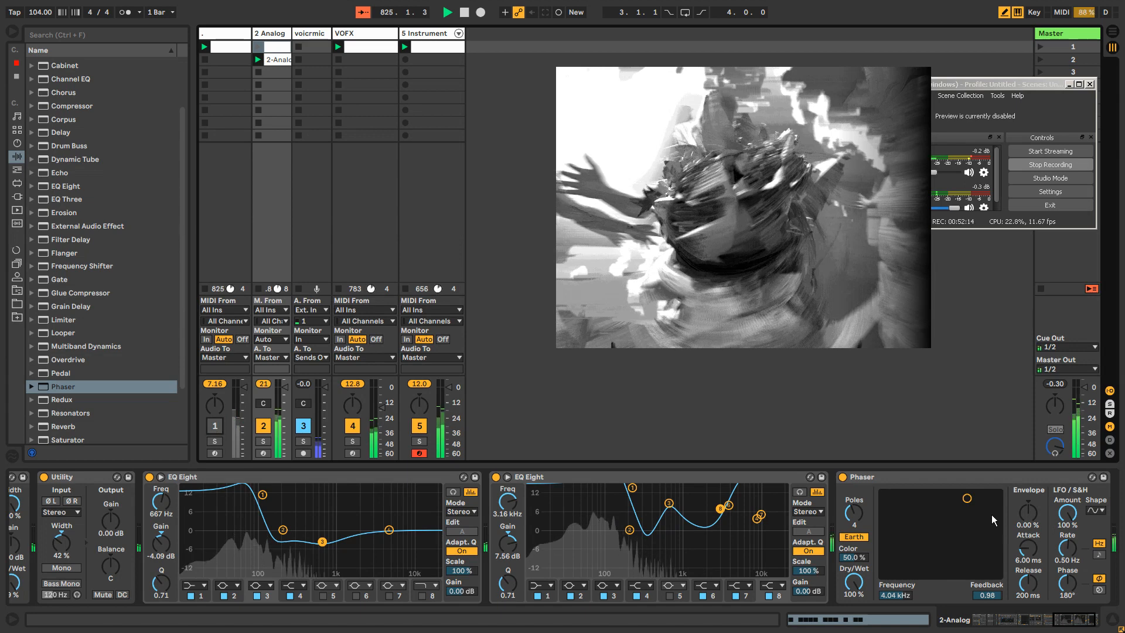
drag(967, 497, 981, 493)
drag(1067, 547, 1067, 571)
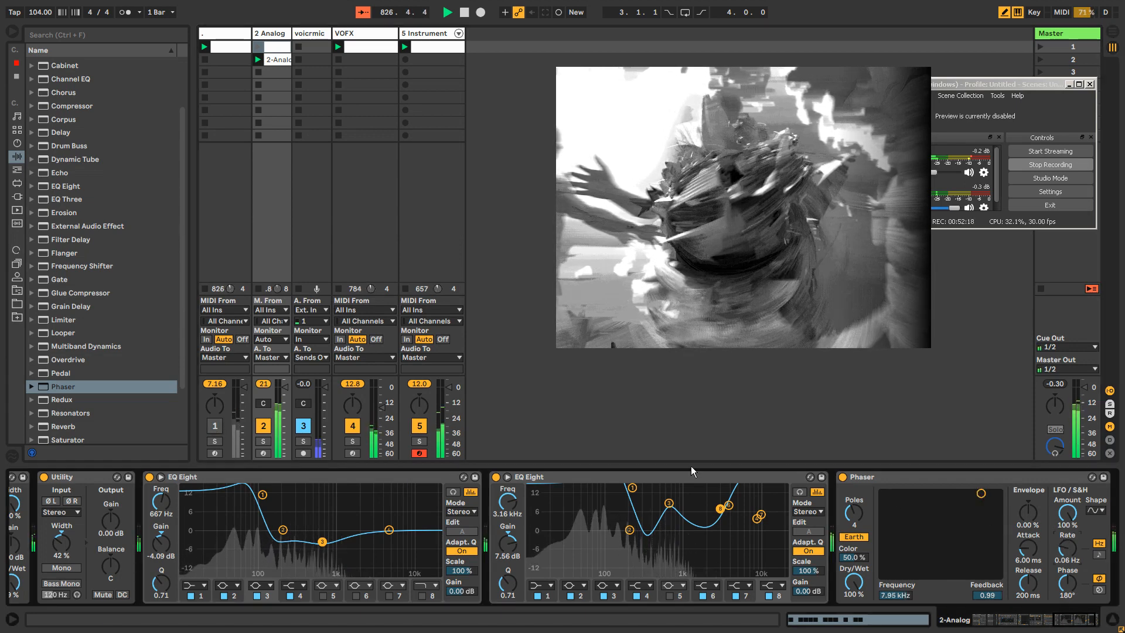
Step: On 5 Instrument, set the Grain Delay to 17.2 Hz and Pitch -3.62, and unlink its Frequency clip envelope with a loop length of 9 bars
click(410, 86)
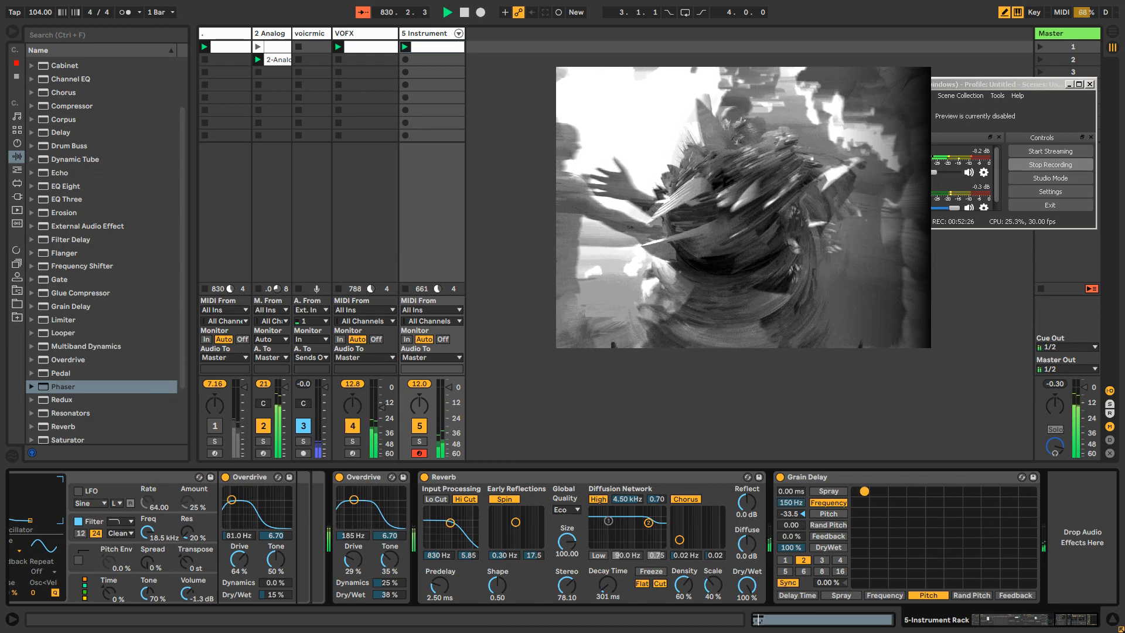
drag(1032, 490, 1032, 508)
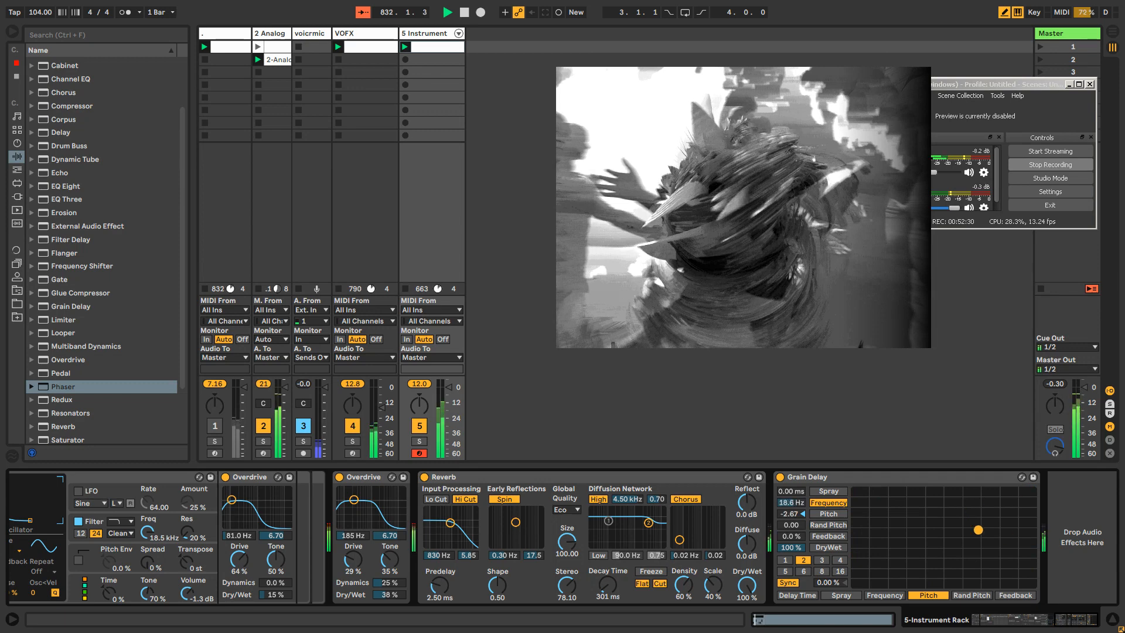
right_click(803, 498)
click(804, 507)
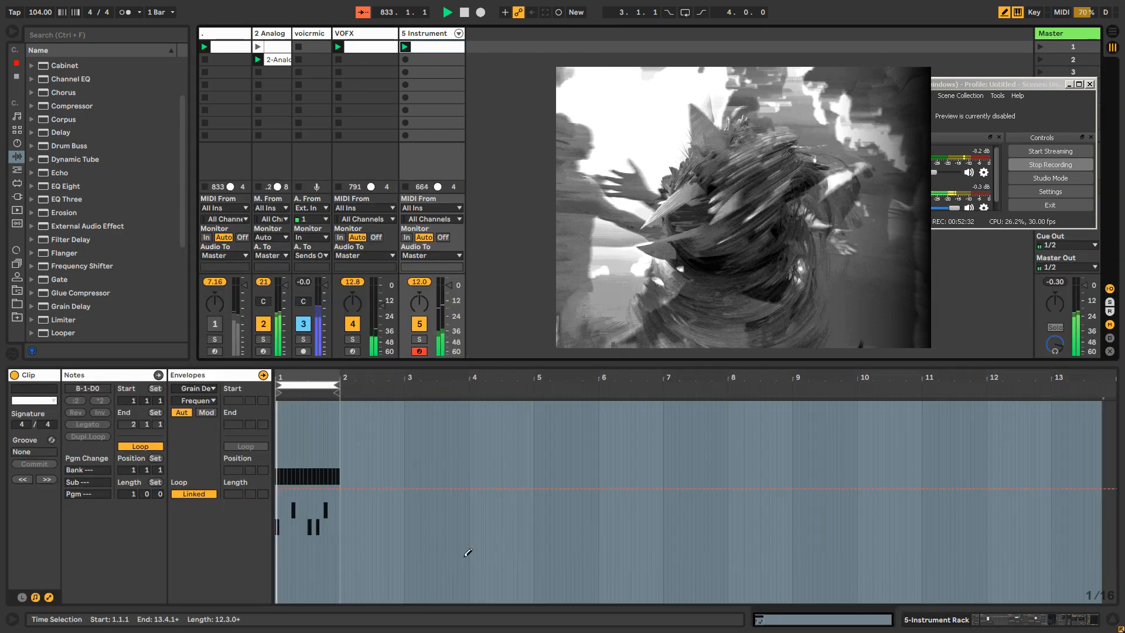
click(194, 493)
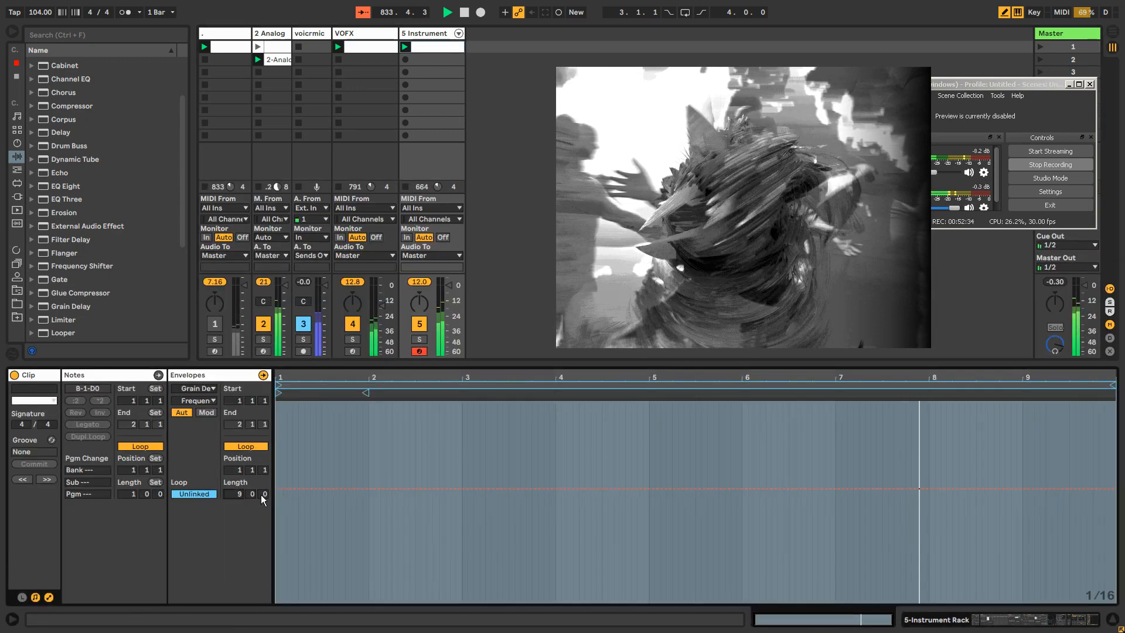
Step: Unlink the clip envelope for 5 Instrument's Grain Delay Pitch and set its loop length to 5.1.3
double_click(432, 33)
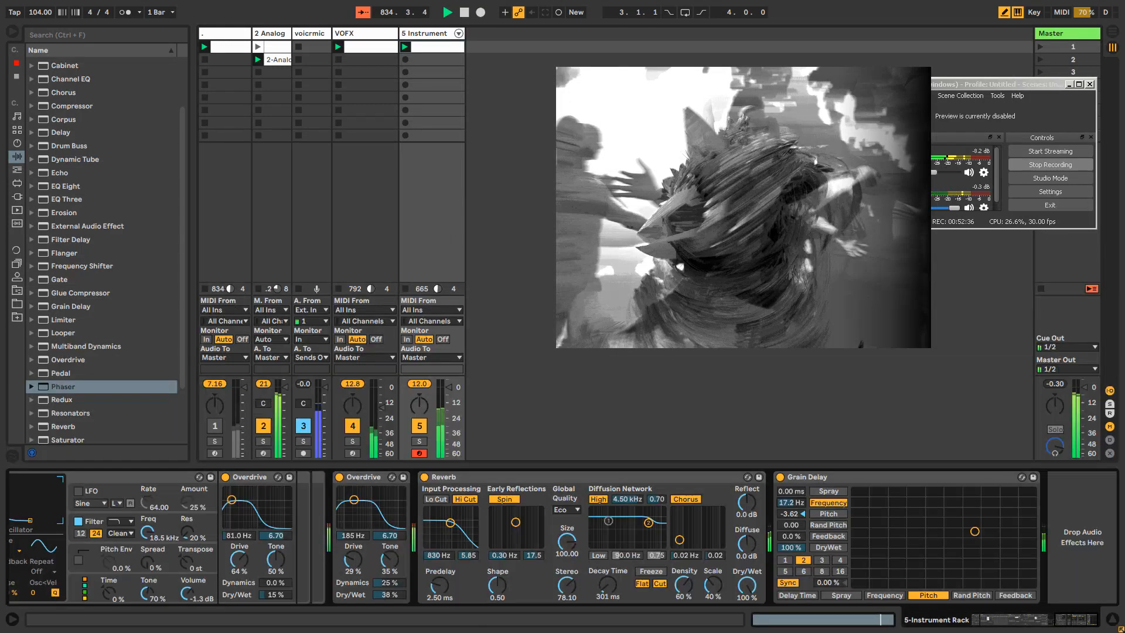
right_click(797, 503)
click(808, 518)
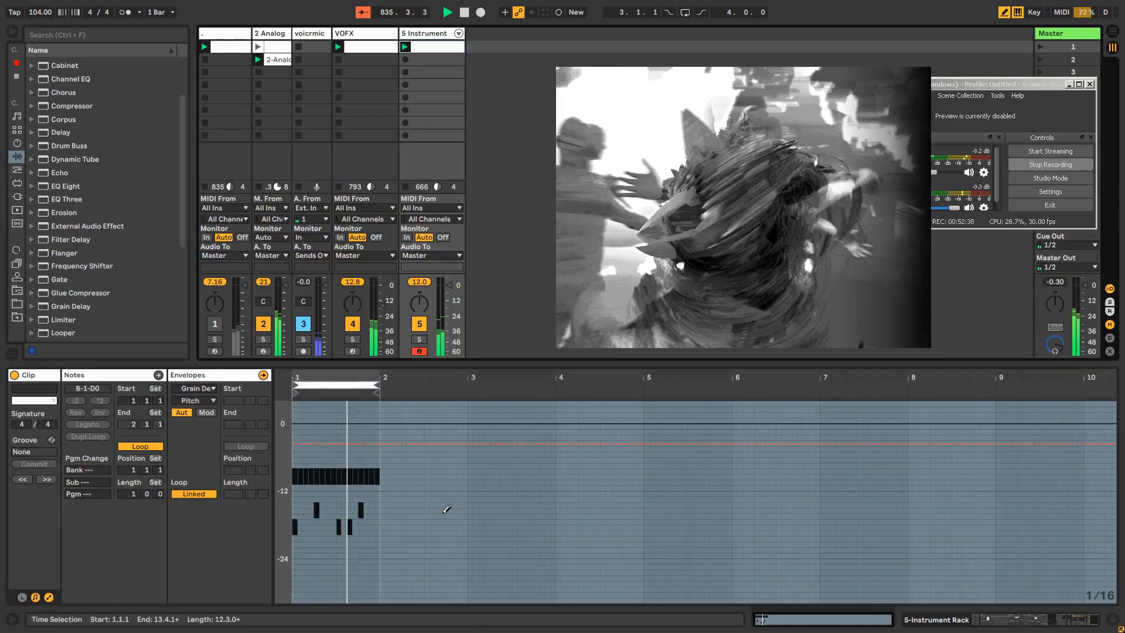
click(201, 495)
drag(262, 496, 262, 422)
Step: Lower the Reverb's Dry/Wet to 1.6 % and insert a Drum Buss before it with Drive 14 %, Boom 90 % and Freq 52.0 Hz
click(432, 35)
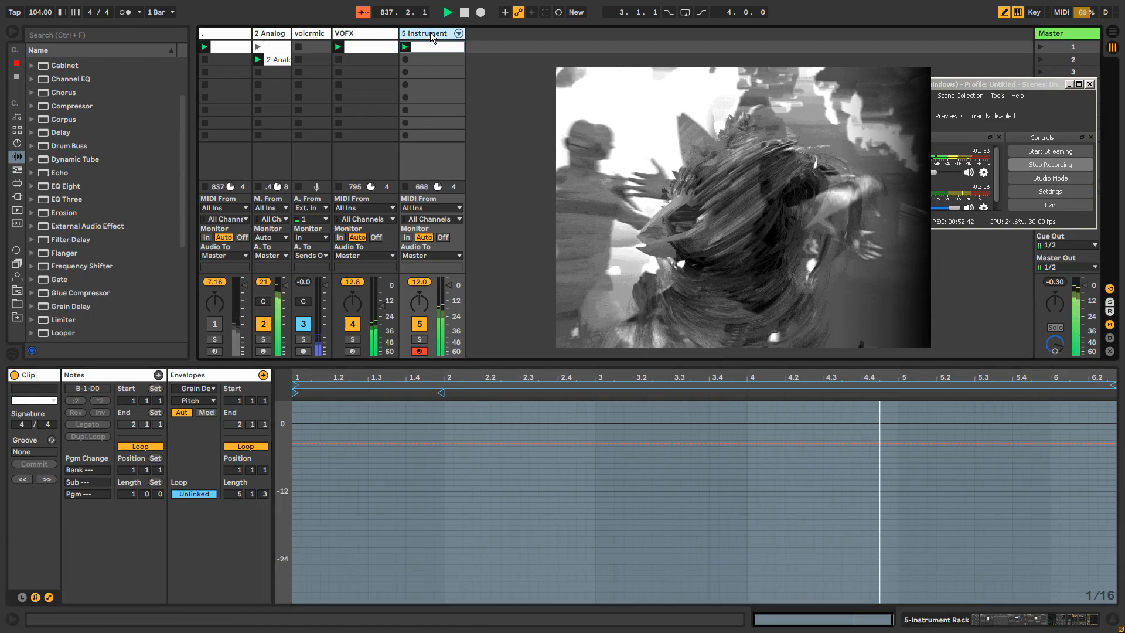
double_click(431, 33)
drag(790, 550, 791, 609)
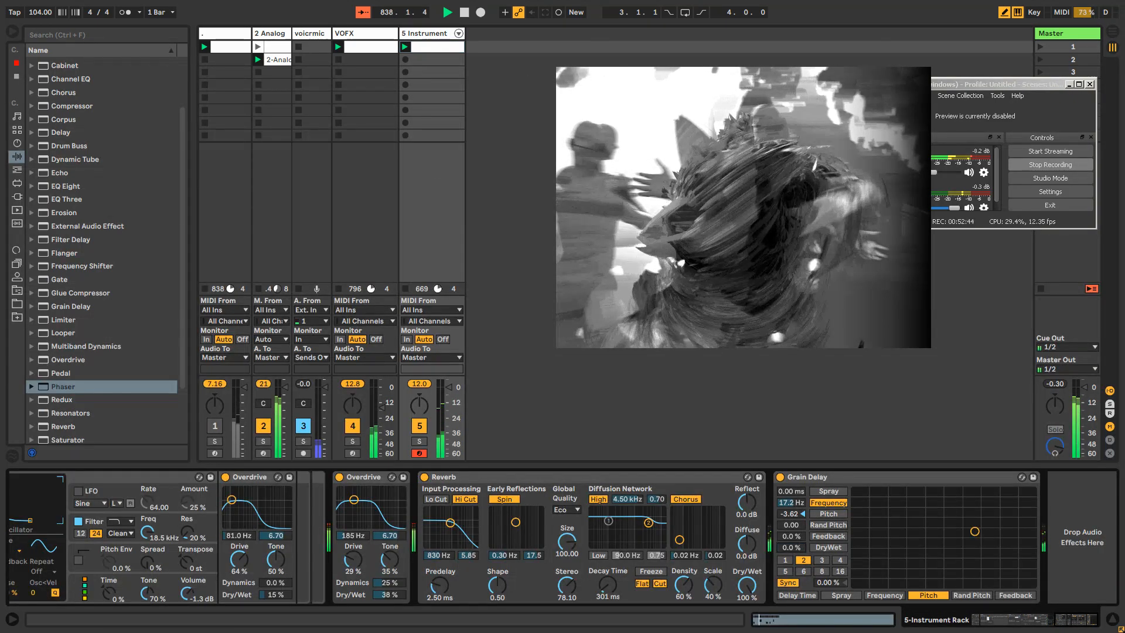
drag(749, 587, 749, 626)
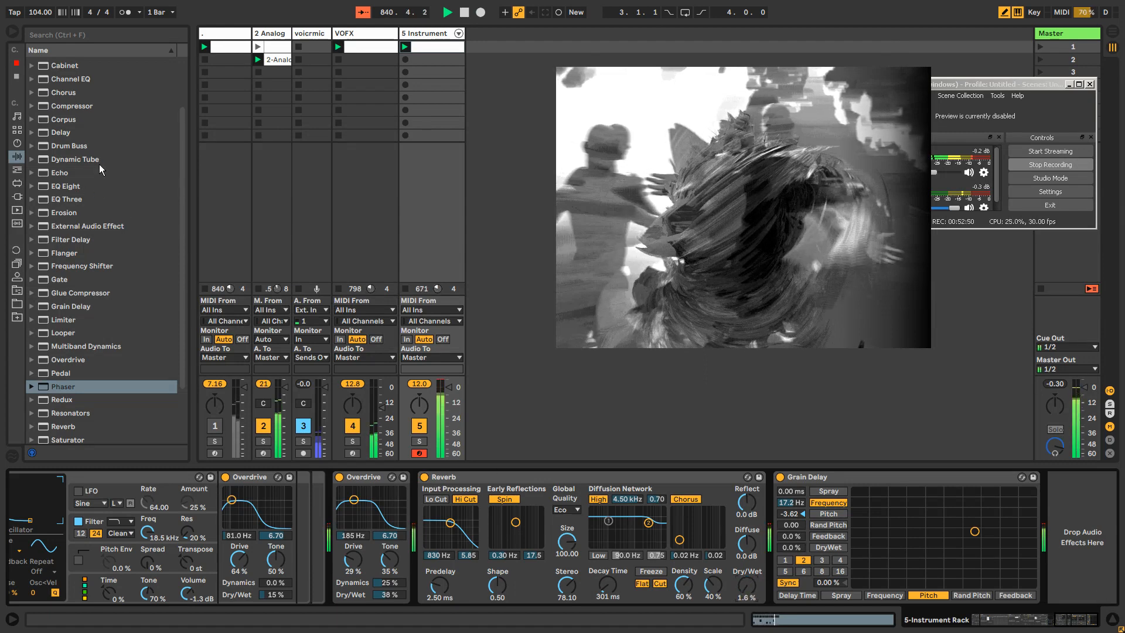
drag(69, 146, 460, 529)
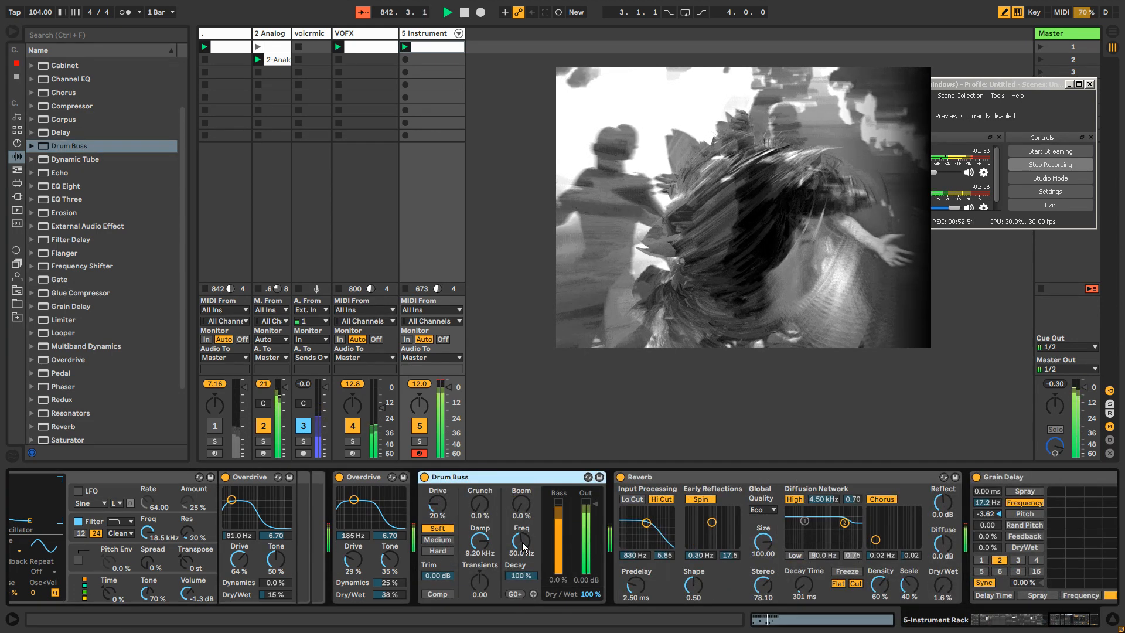
drag(529, 514, 529, 445)
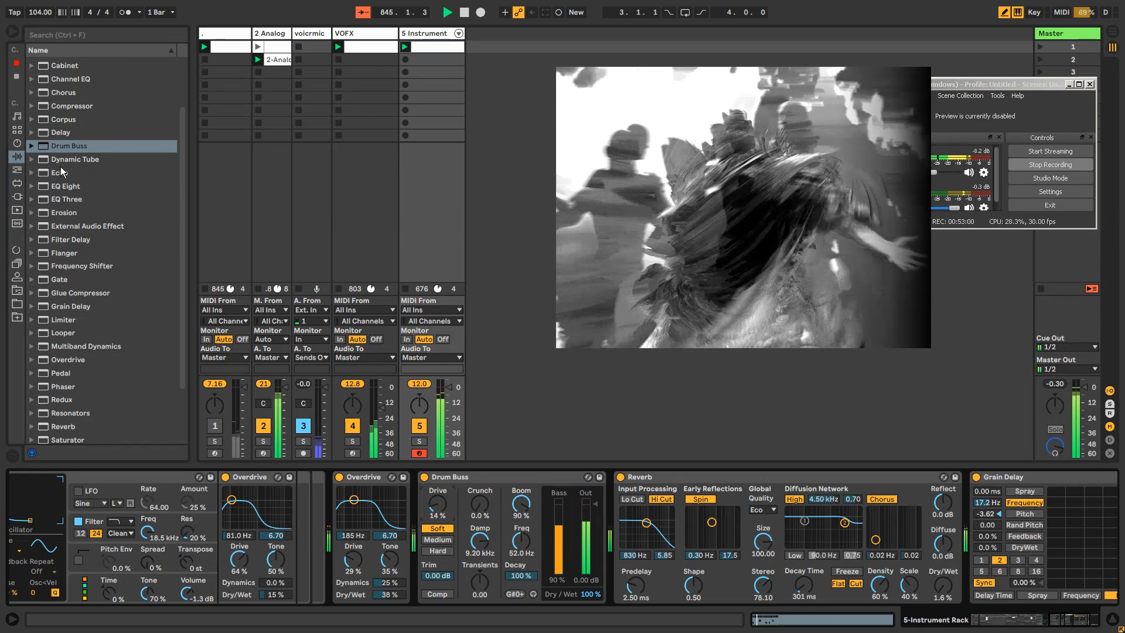
Step: Insert an EQ Eight before the Drum Buss, cut band 2 about 6 dB near 250 Hz and set band 3 to 825 Hz at -1.36 dB
mouse_move(58, 190)
mouse_down()
mouse_move(437, 486)
mouse_move(426, 515)
mouse_up()
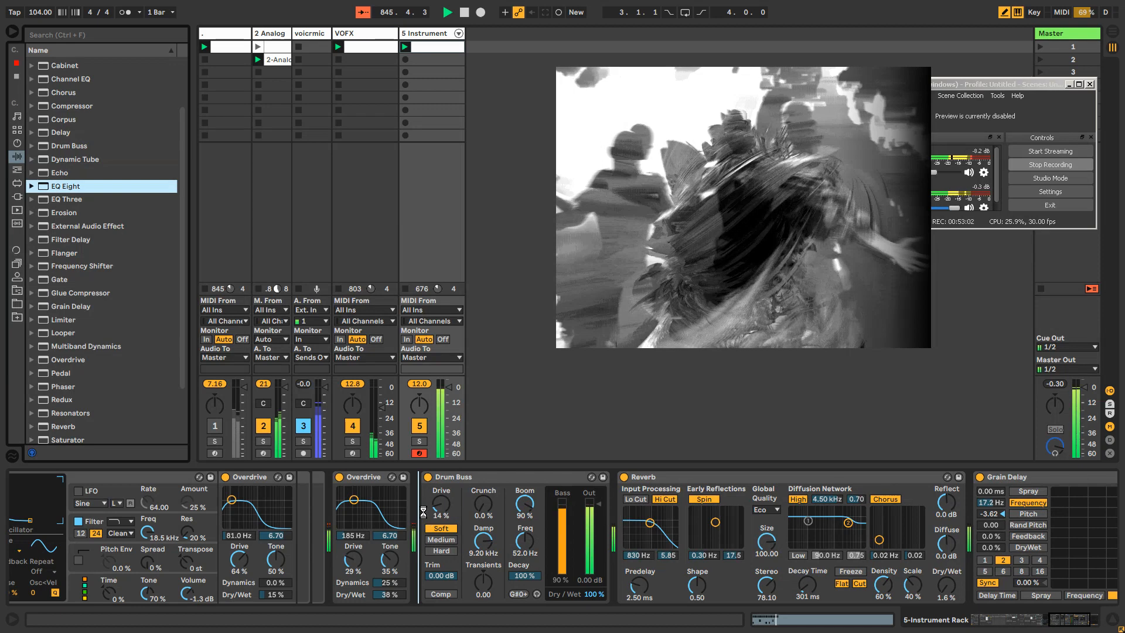
drag(440, 575, 440, 575)
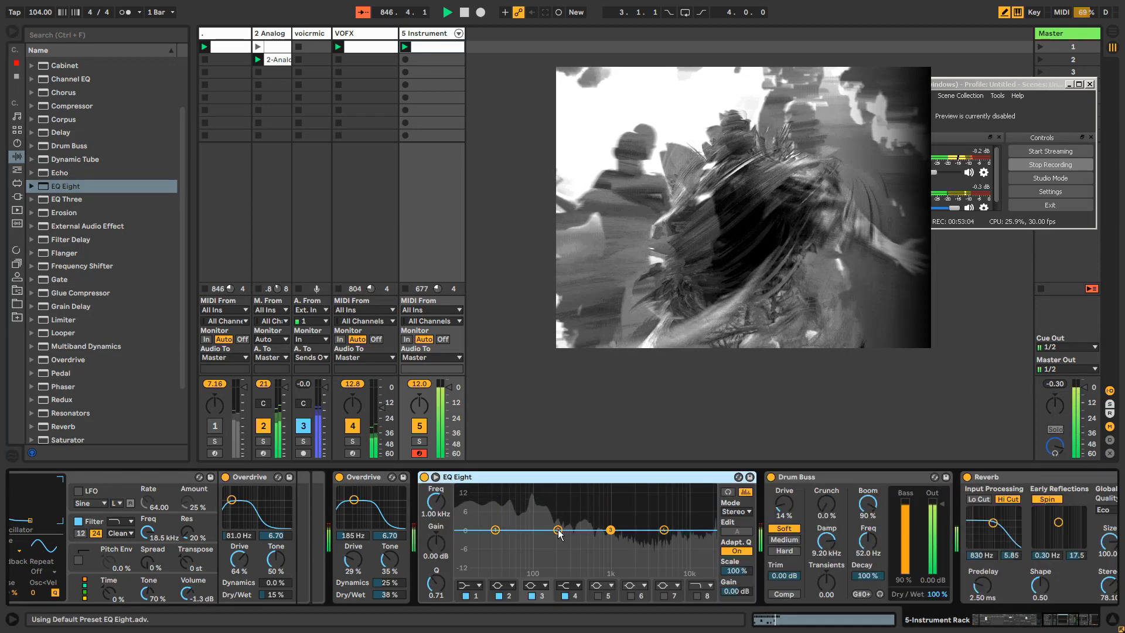
drag(558, 533, 565, 551)
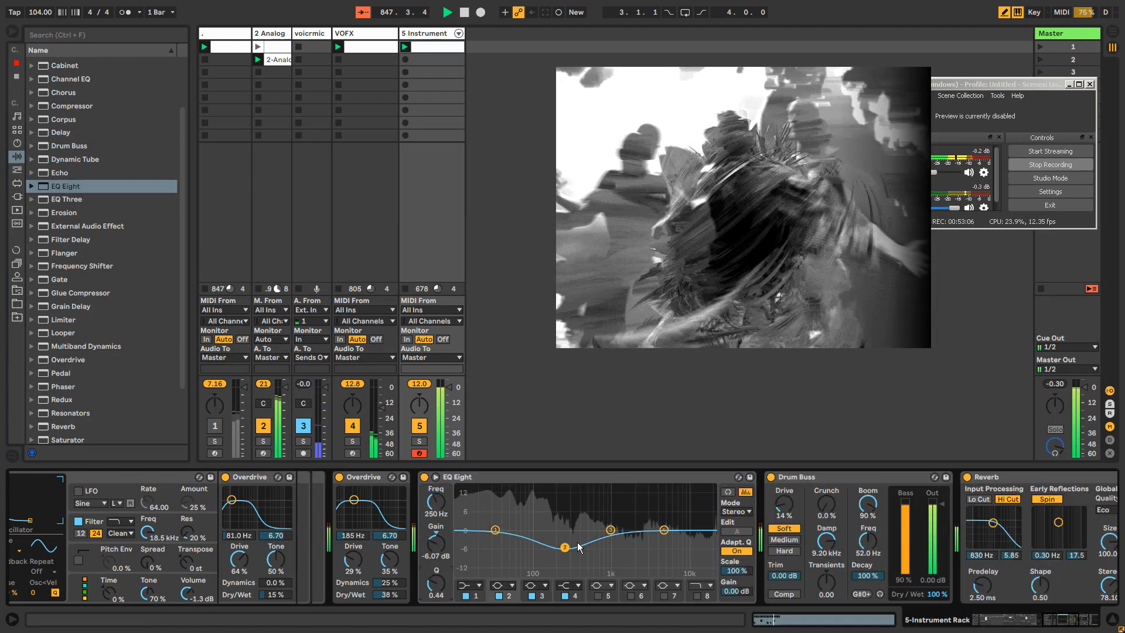
mouse_move(611, 532)
mouse_down()
mouse_move(561, 548)
mouse_move(604, 534)
mouse_up()
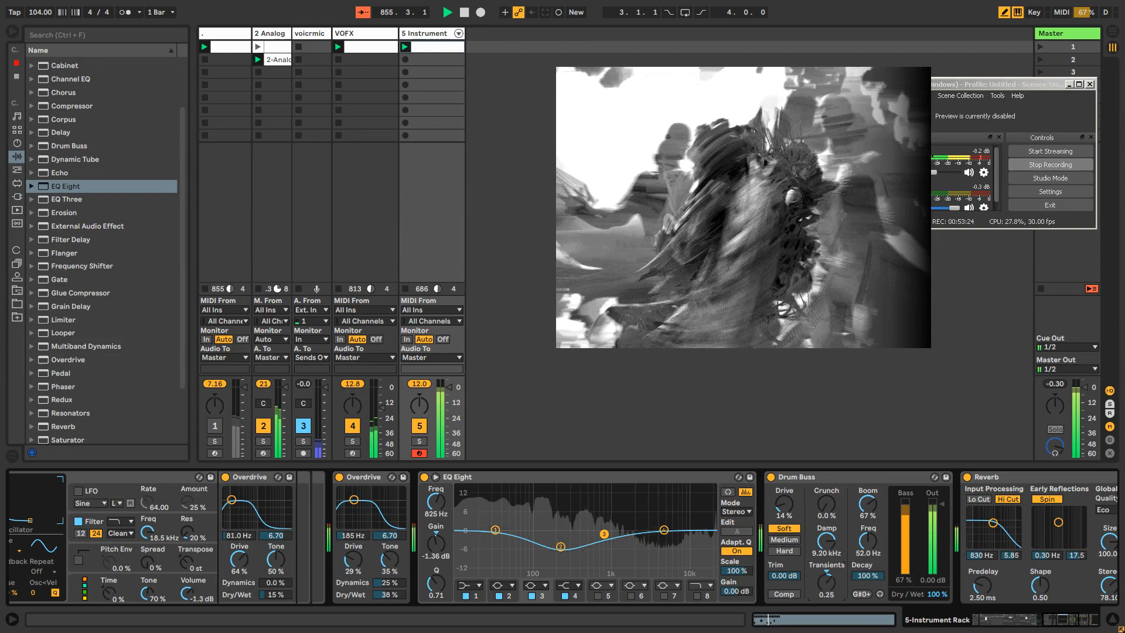
Step: Show the Analog synth in the Instrument Rack's last snare chain and slightly lower the 5 Instrument track's volume
drag(1003, 628, 969, 629)
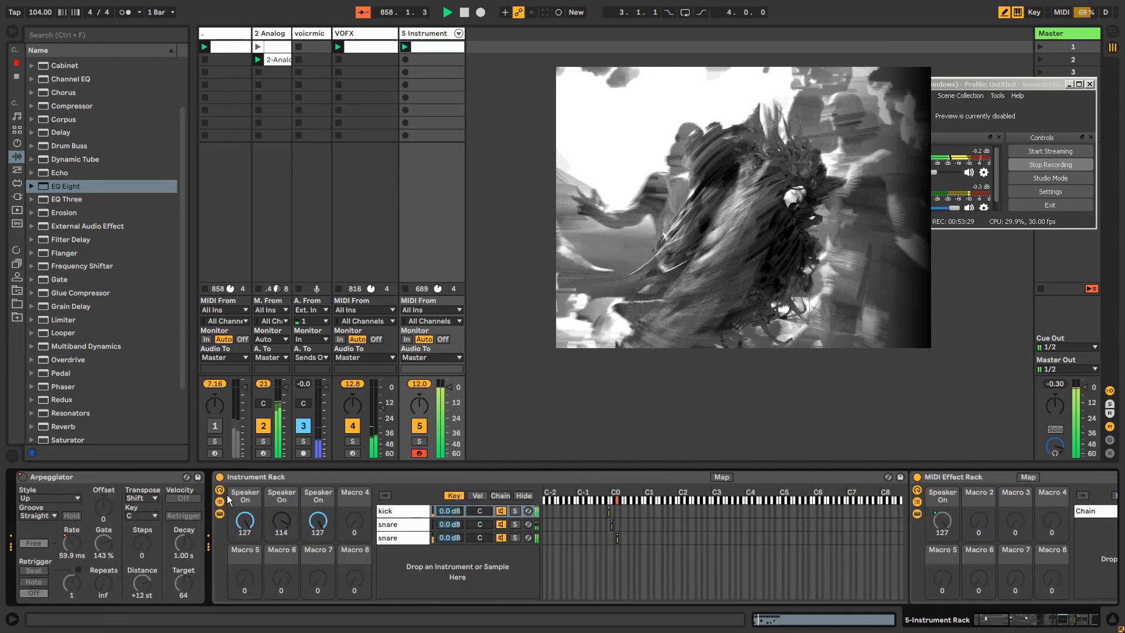
click(398, 537)
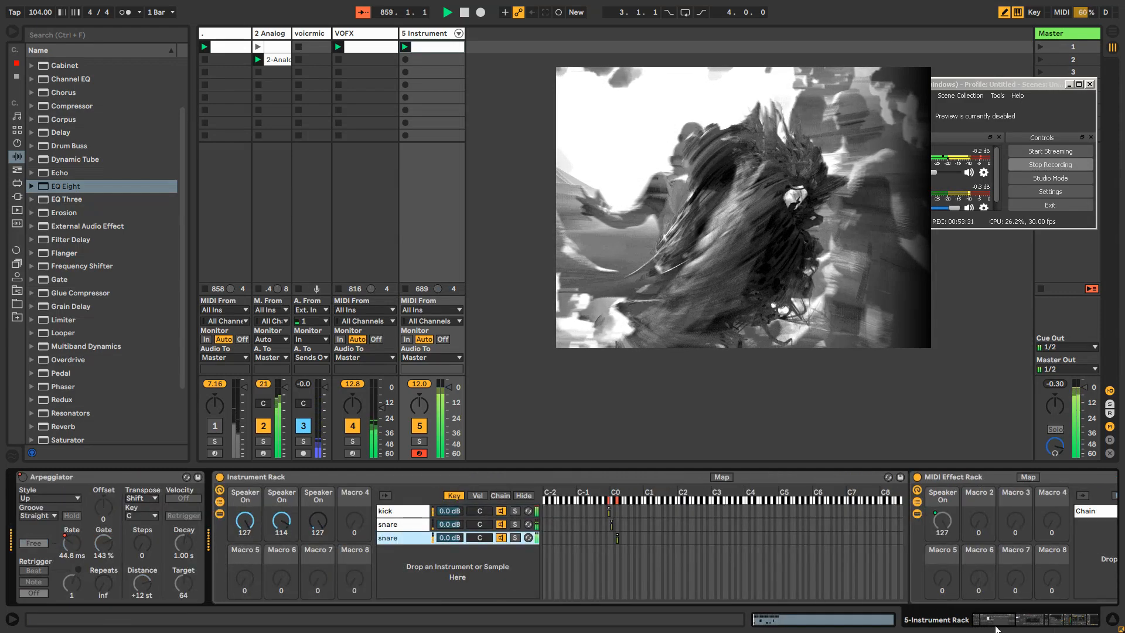
drag(995, 625, 1023, 626)
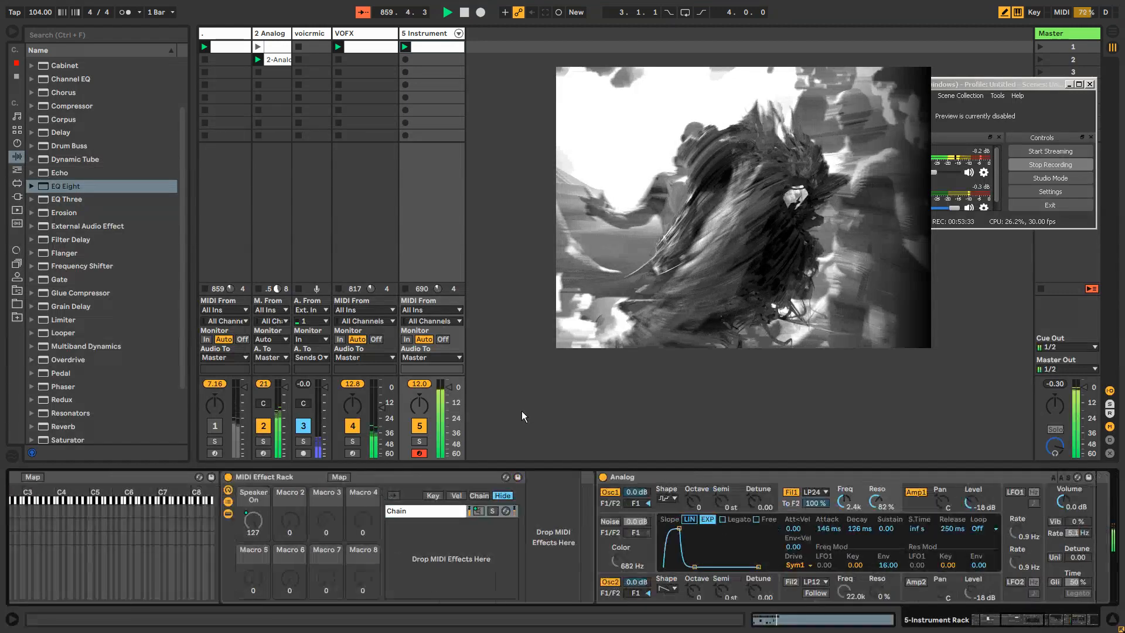
drag(449, 386, 449, 395)
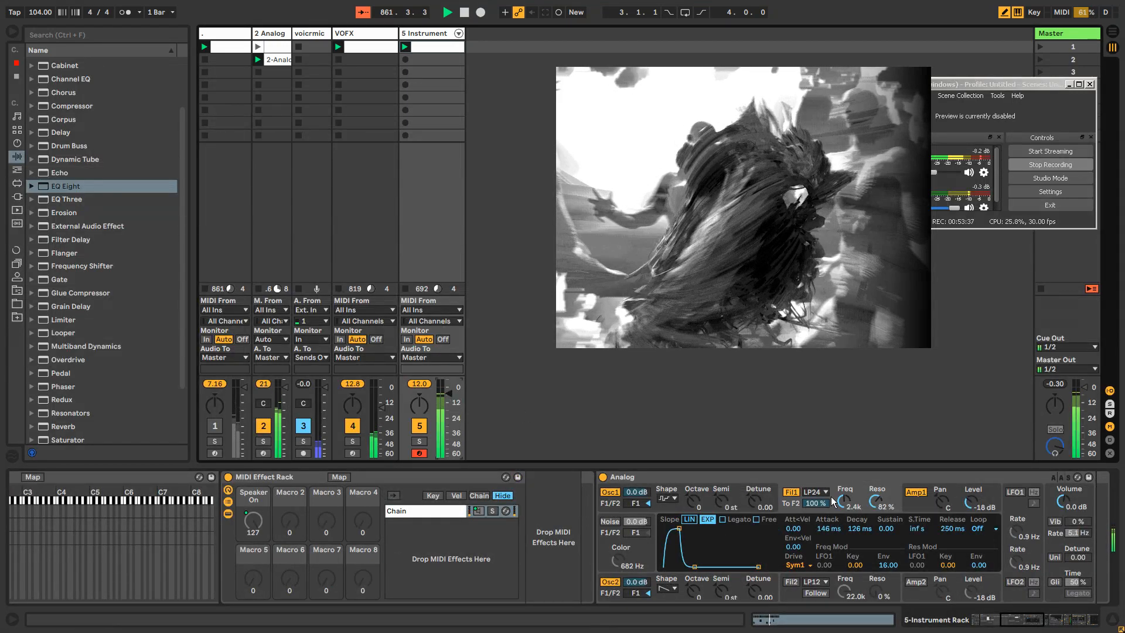
Step: Set the snare Analog's Filter 1 frequency to 712 Hz and filter envelope attack to 6 ms, and show the Amp 1 envelope
drag(830, 497, 831, 521)
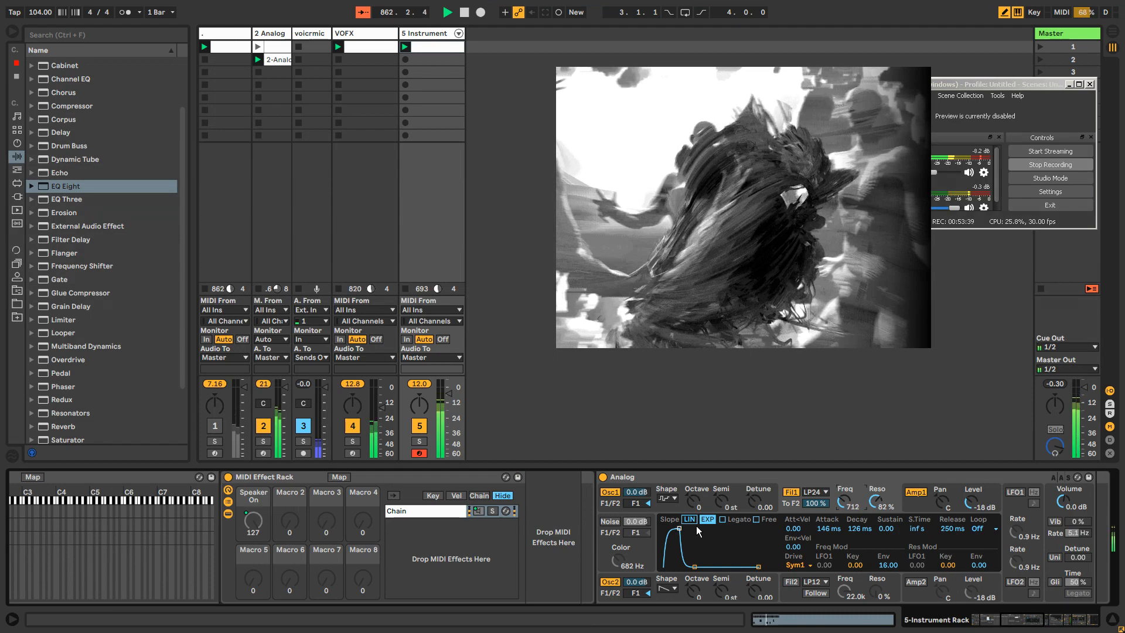
drag(679, 527, 667, 528)
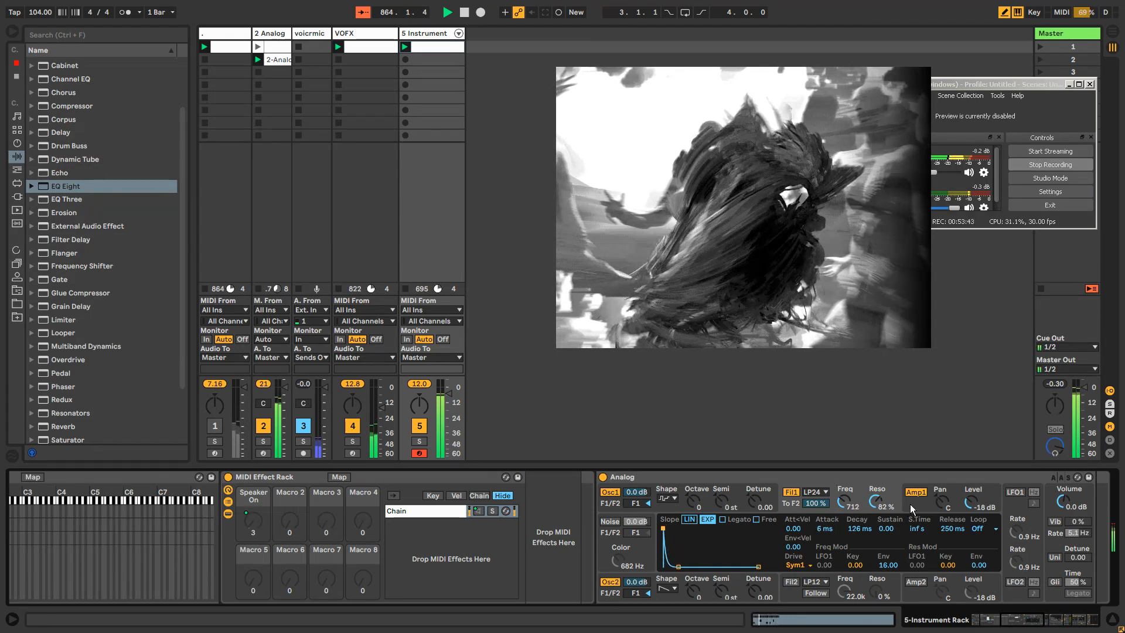
click(912, 509)
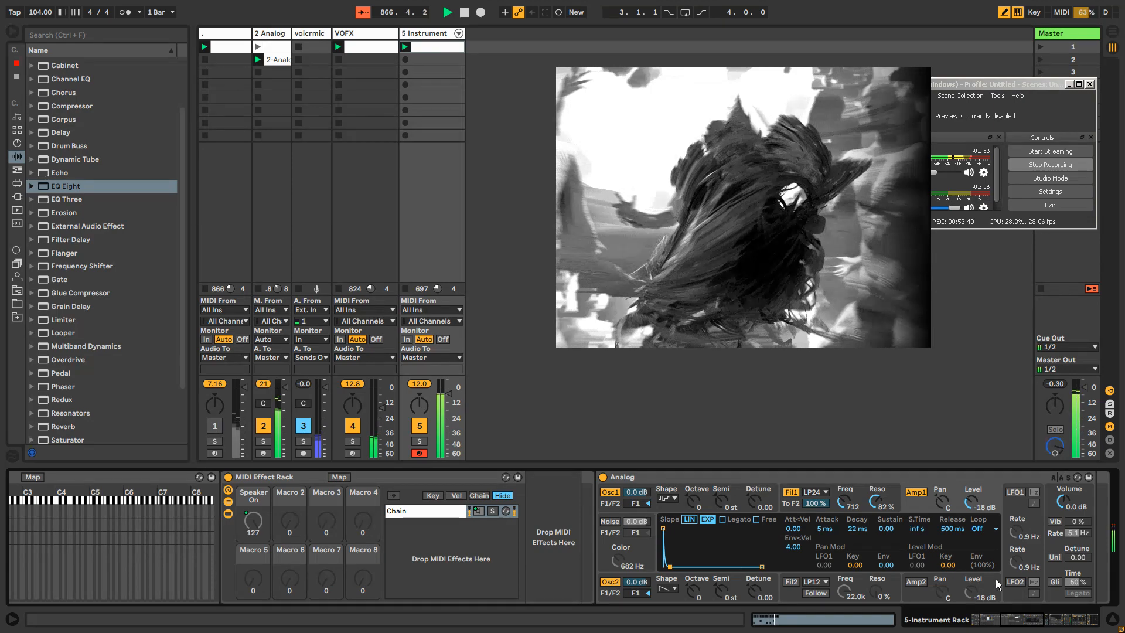
Step: Add a Reverb after 5 Instrument's Grain Delay with Dry/Wet 30 %, Stereo 46.67 and Decay Time 975 ms
click(1066, 621)
click(1082, 621)
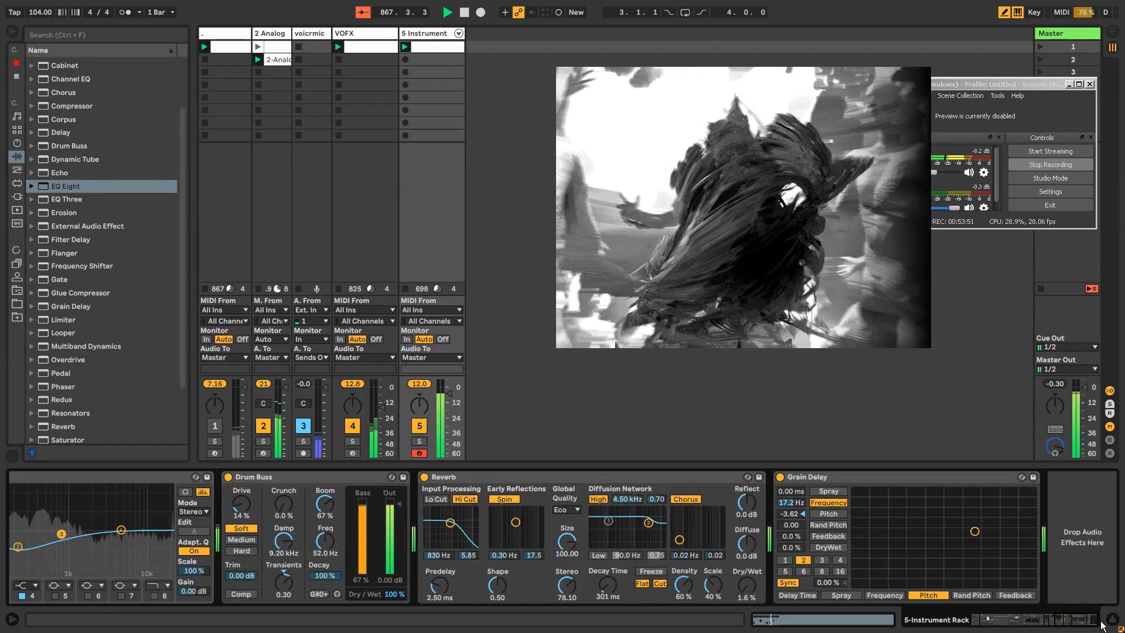
scroll(80, 402, down, 3)
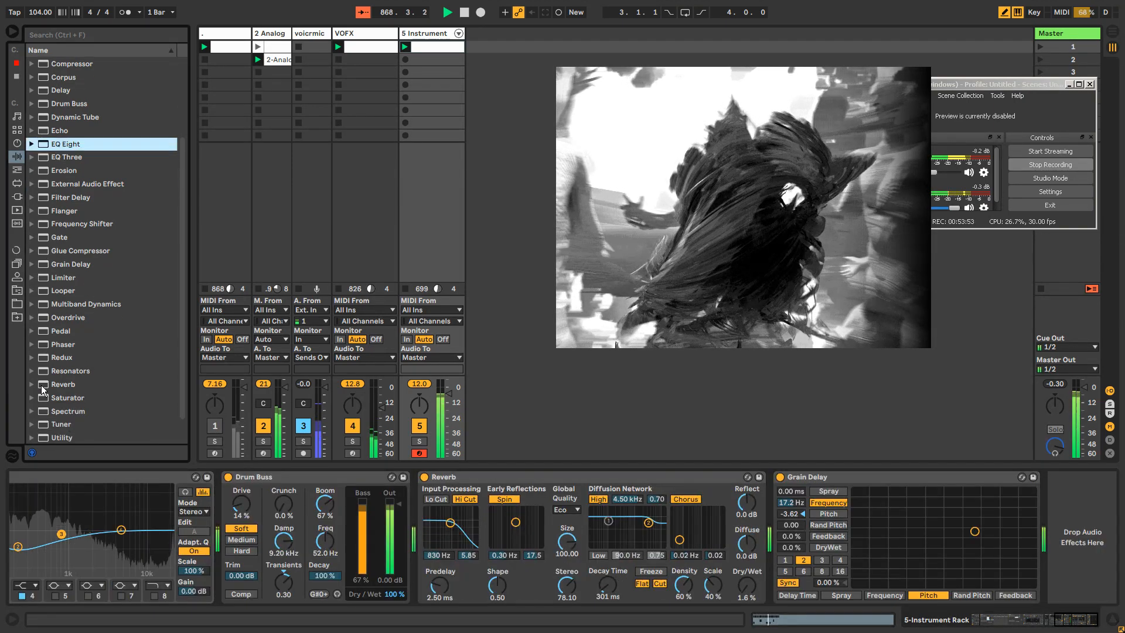
drag(49, 385, 950, 469)
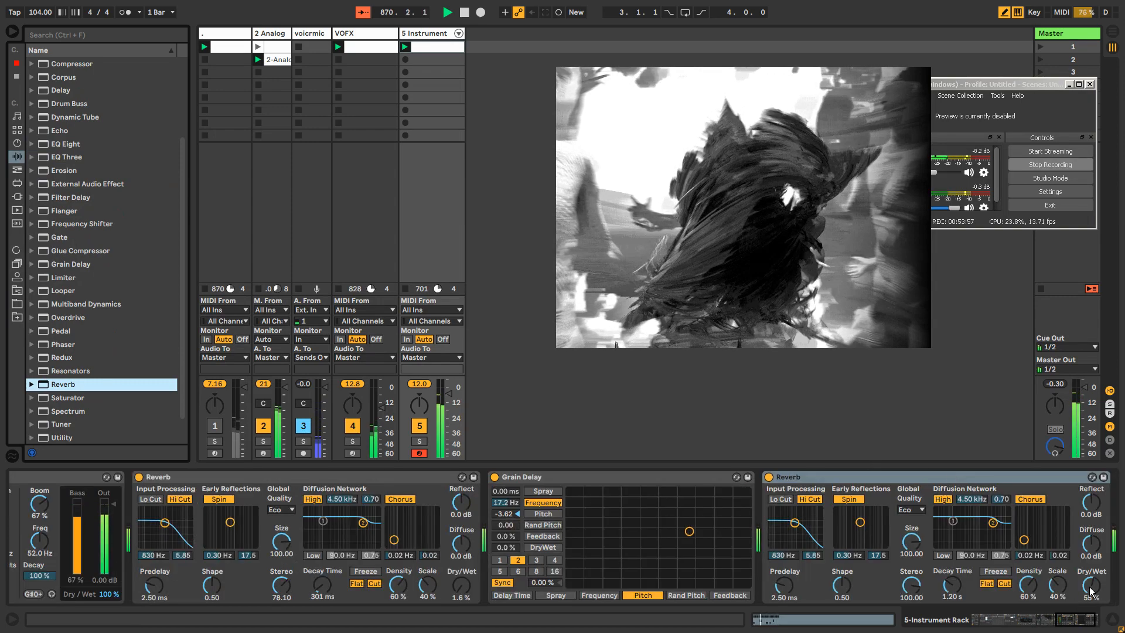
drag(1091, 592, 1091, 626)
drag(910, 585, 952, 593)
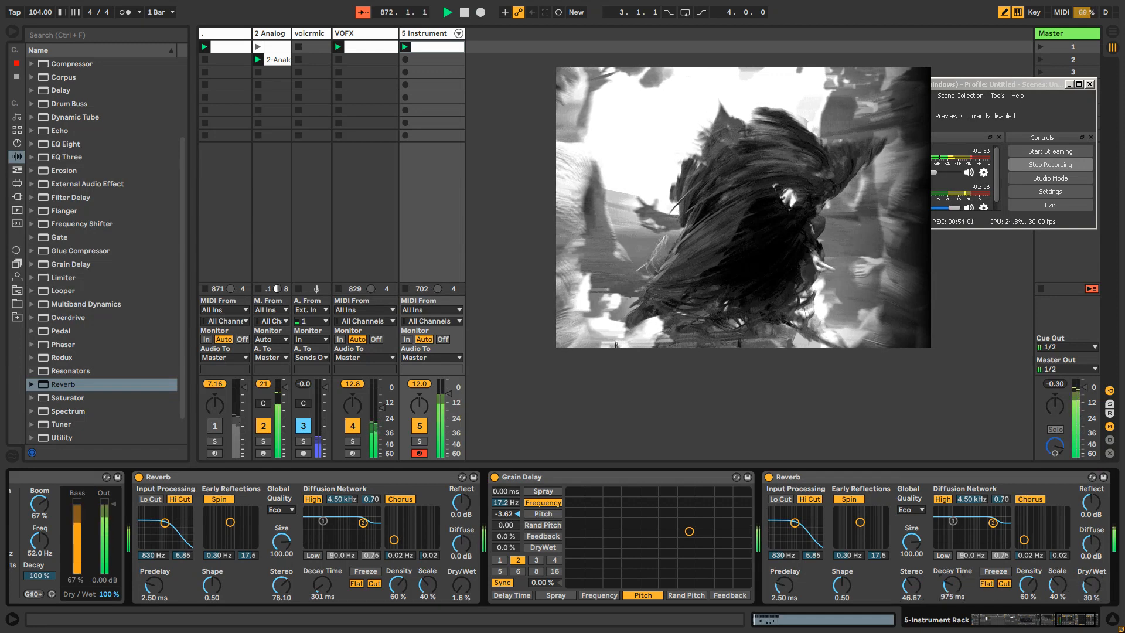
Step: Look over the device chains of the 2 Analog and VOFX tracks
click(277, 35)
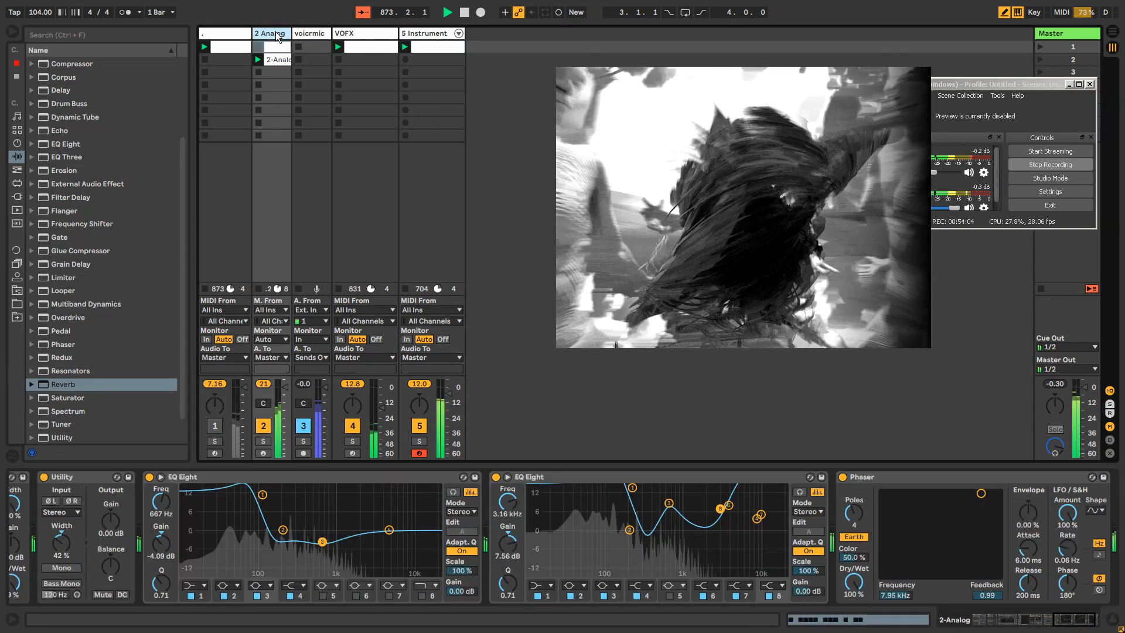
click(363, 37)
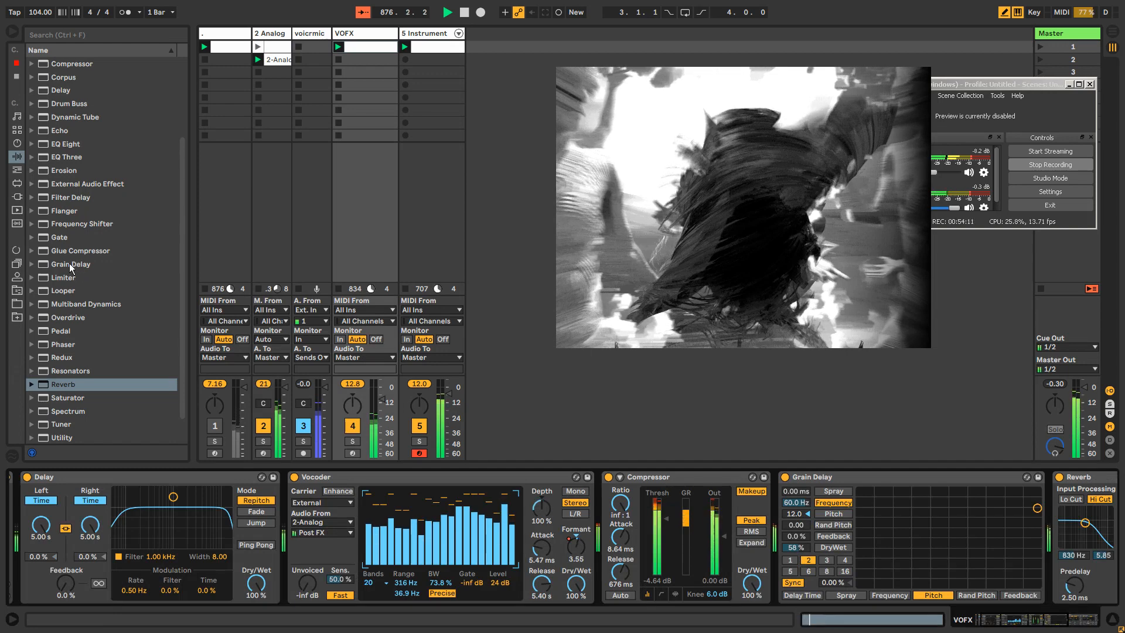
Step: Add a second Grain Delay to the VOFX chain with DryWet 69 % and move it between the existing Grain Delay and the Reverb
drag(69, 264, 622, 477)
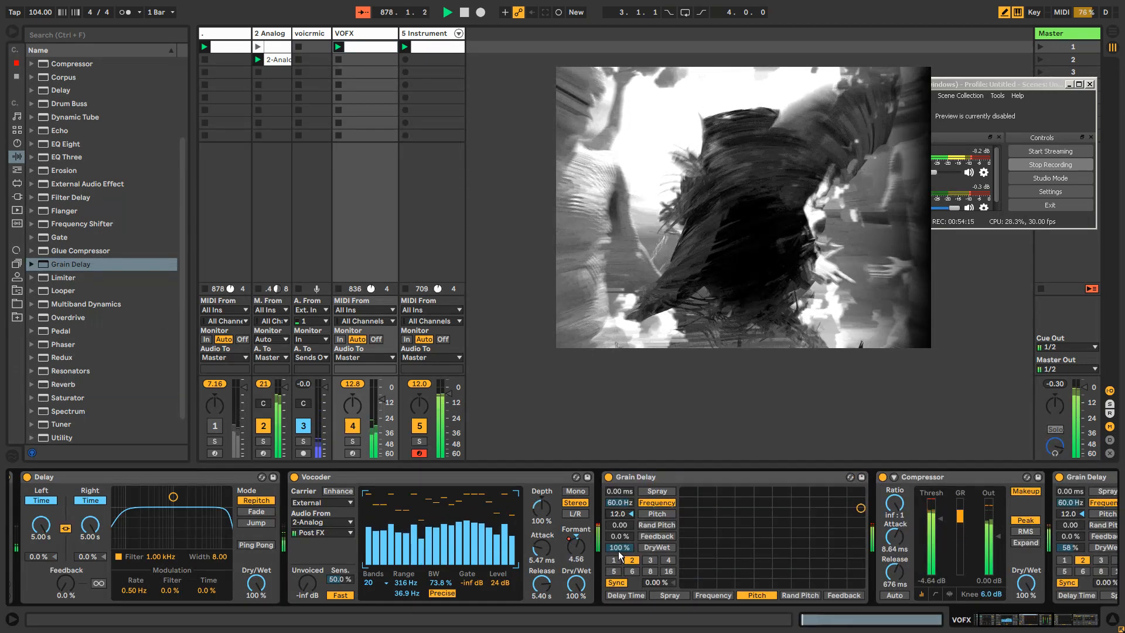
drag(618, 552, 618, 574)
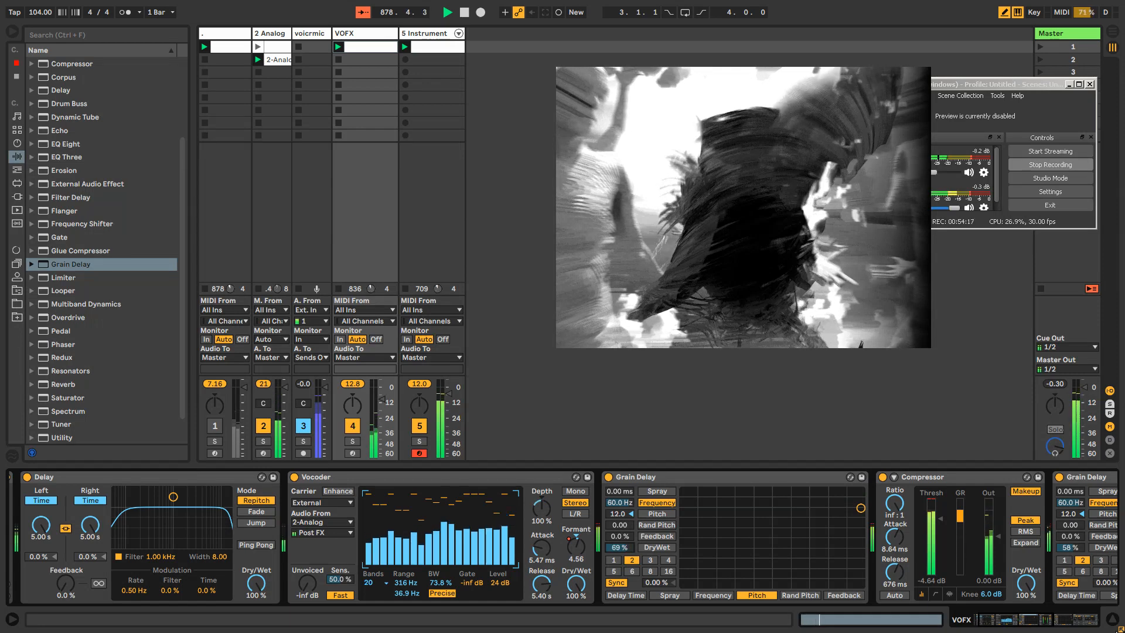
drag(1028, 620, 1042, 619)
click(471, 478)
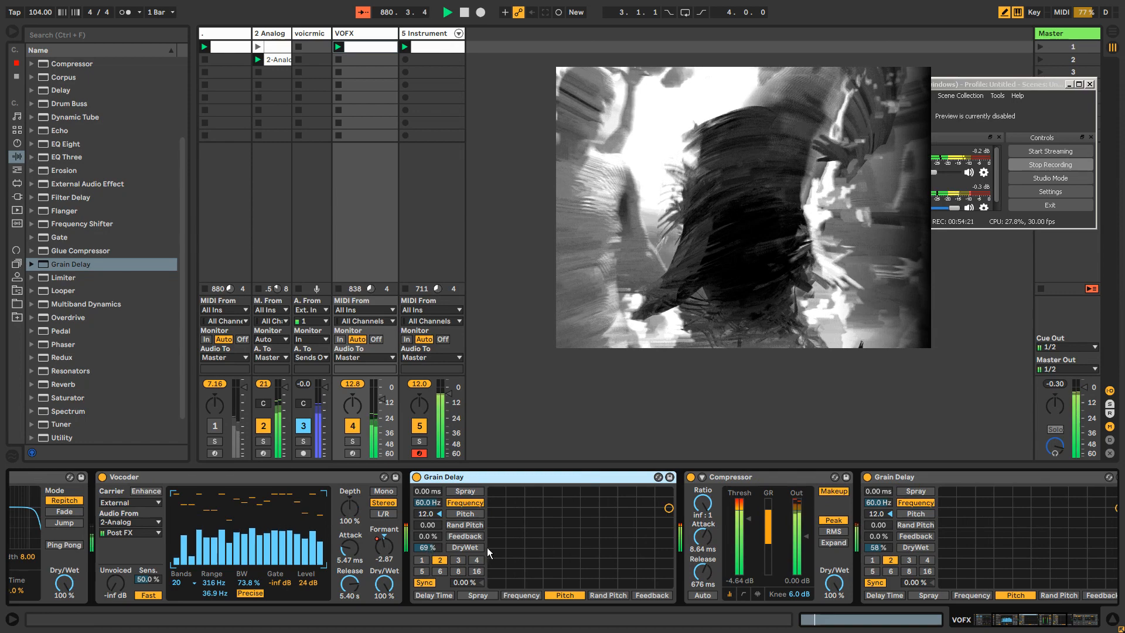
drag(997, 622, 1016, 622)
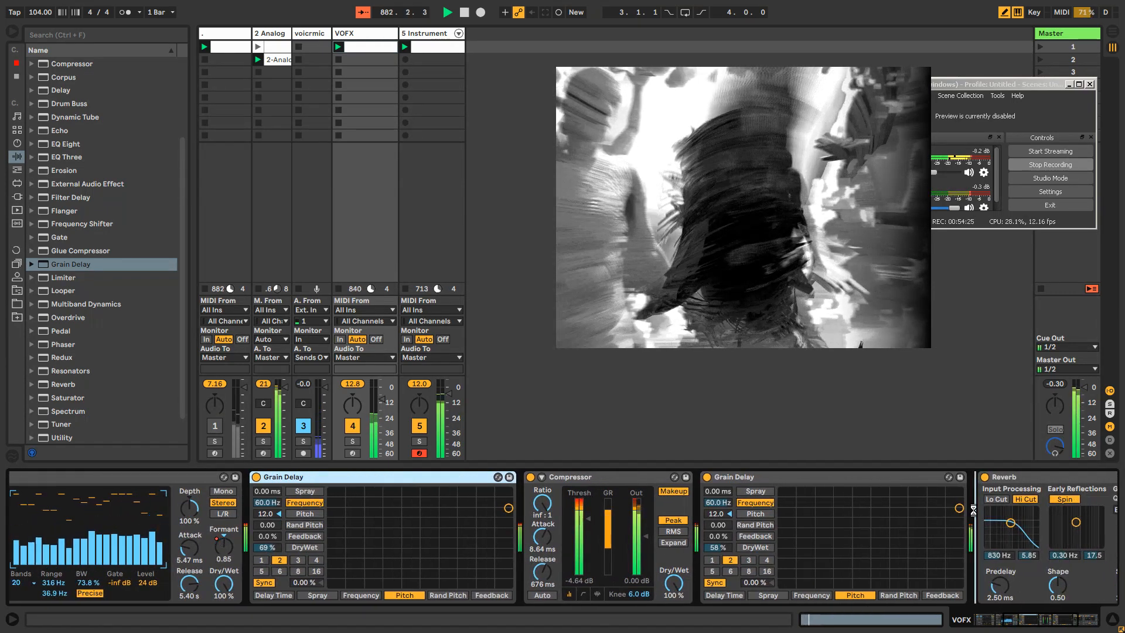
drag(1036, 622, 1062, 622)
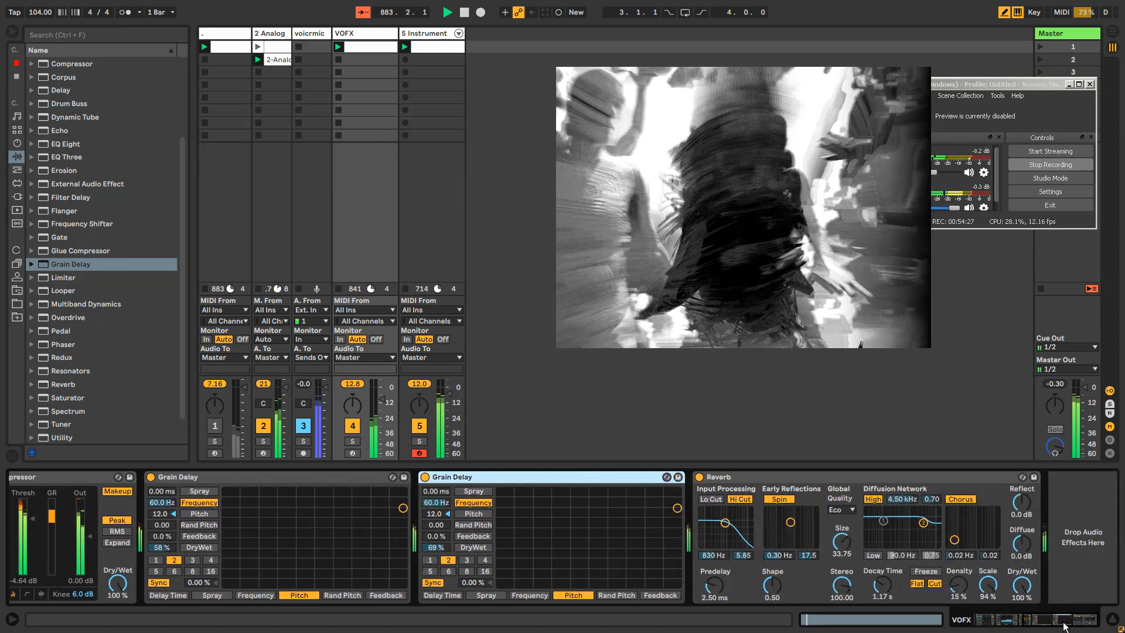
Step: Set the DryWet of the newly added VOFX Grain Delay to 37 %
click(441, 546)
text(37)
key(Return)
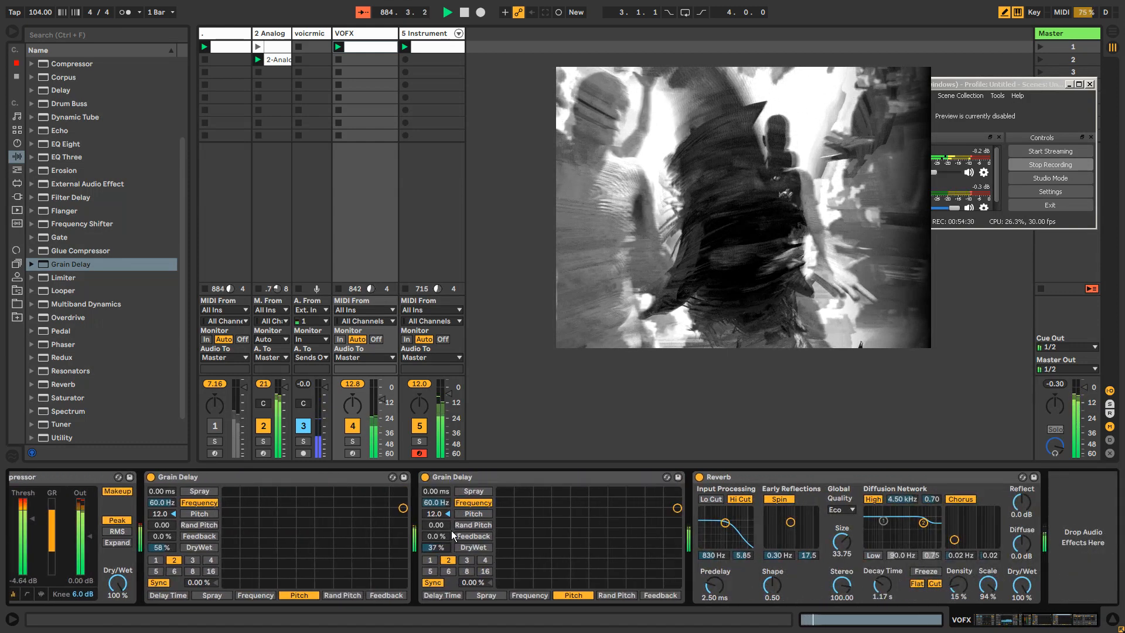
Step: On the first track, set the second Resonators' Dry/Wet to 39 % and reshape EQ Eight with a 17.4 kHz high cut and a -7.07 dB dip at 2.30 kHz
click(230, 29)
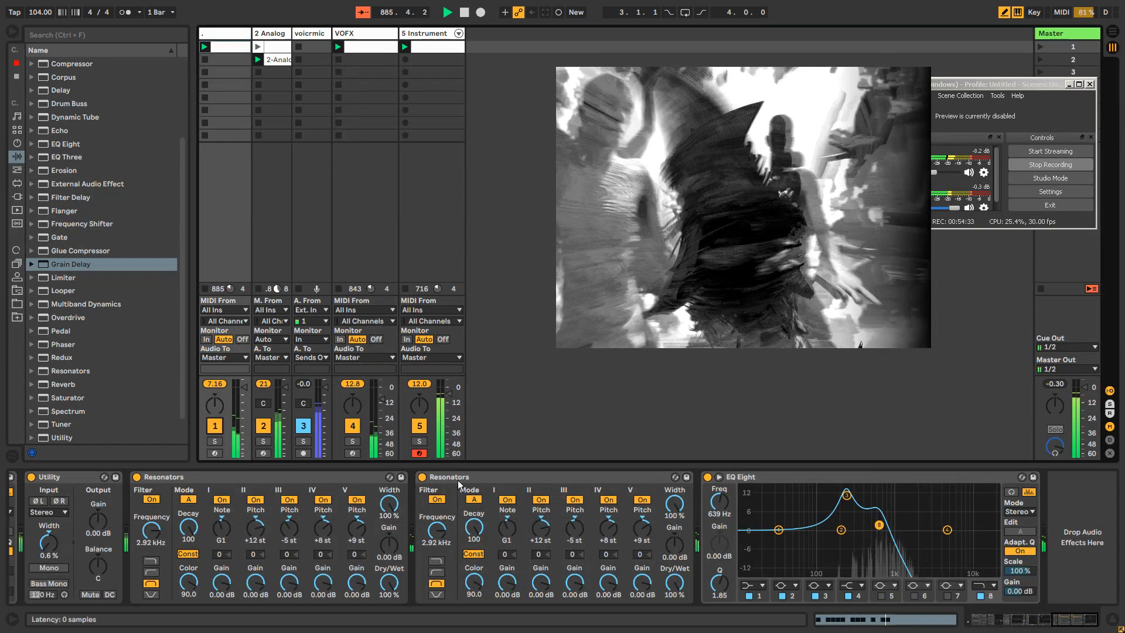
drag(674, 582, 674, 621)
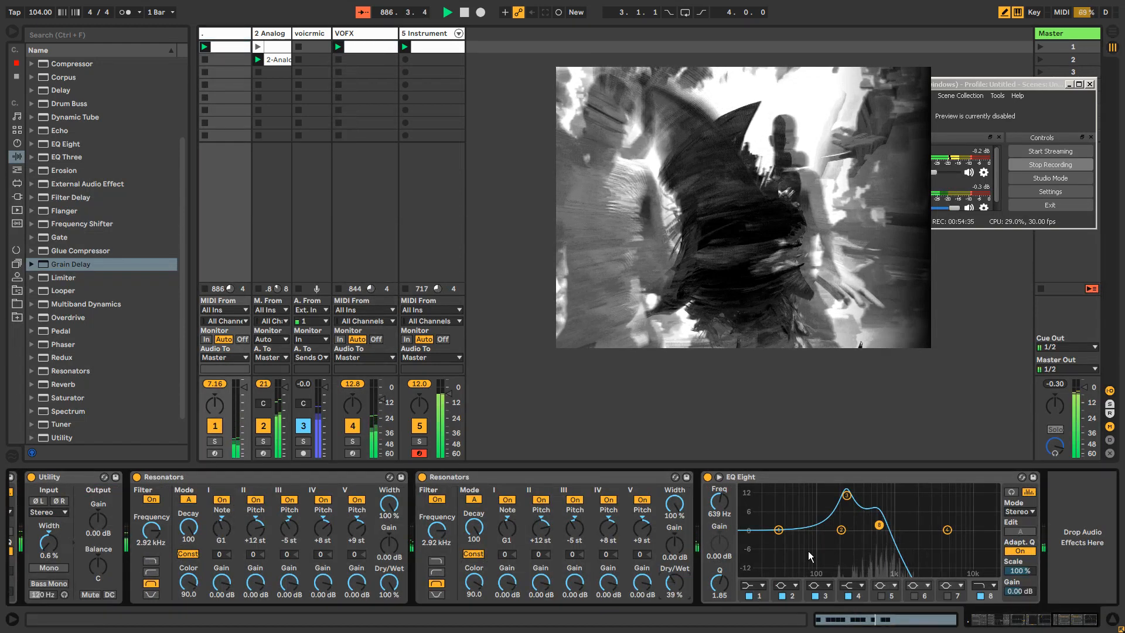
drag(879, 525, 988, 543)
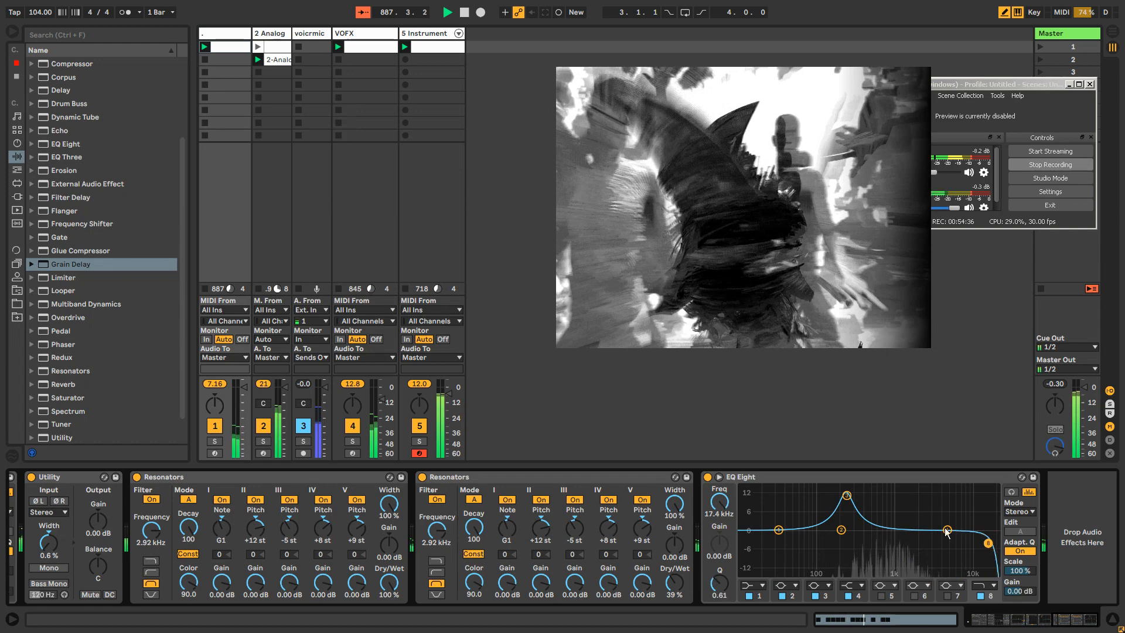
drag(844, 501, 900, 567)
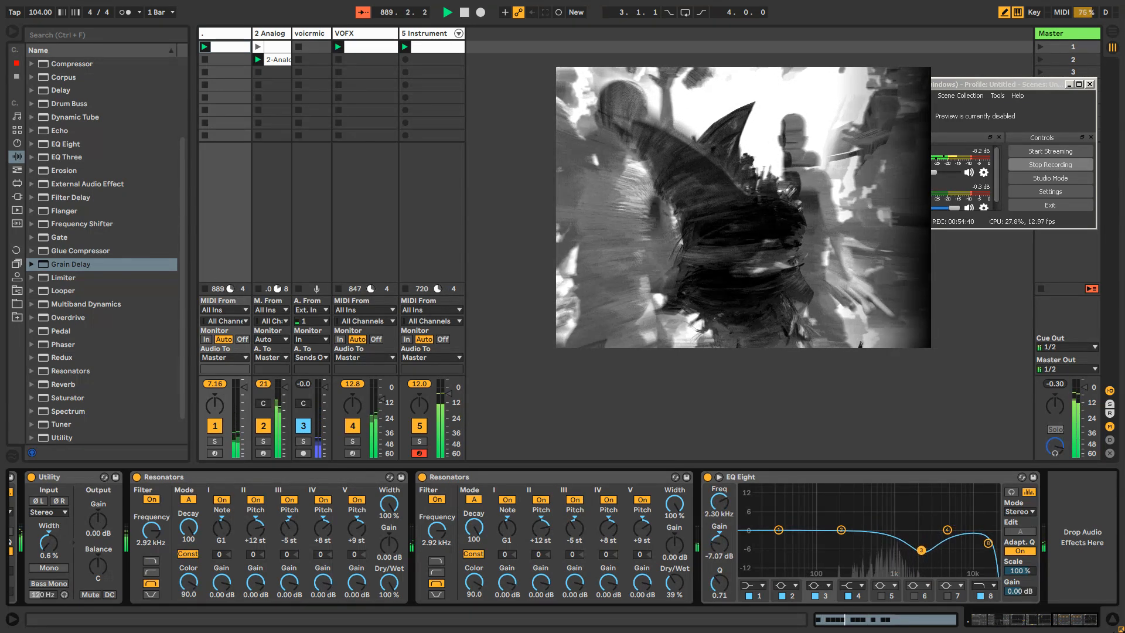
Step: Set the resonator I note to D3 in both of the first track's Resonators
drag(506, 529, 506, 497)
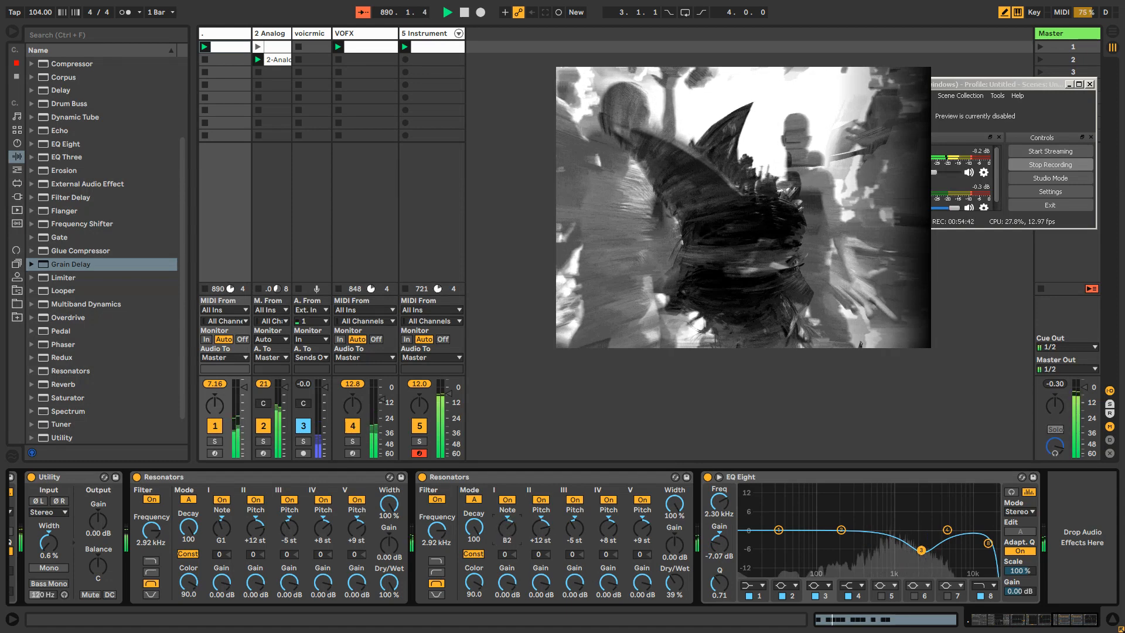
drag(230, 531, 231, 512)
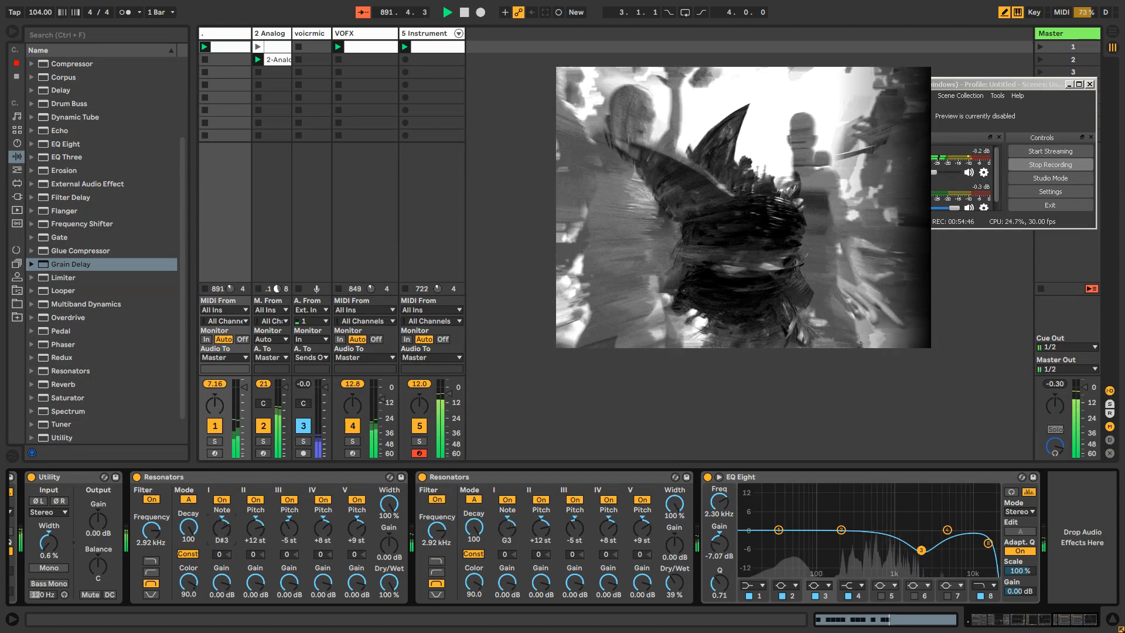
drag(231, 512, 230, 510)
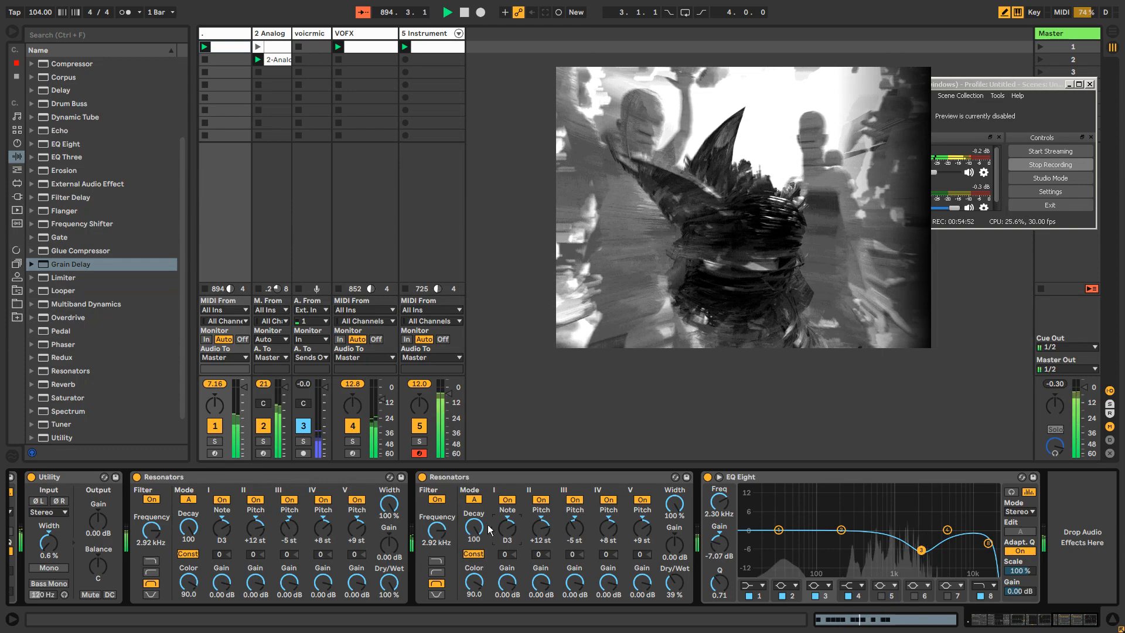
Step: Draw a stepped I Note modulation ending at +5 st for the second Resonators, in an unlinked 12-bar clip envelope
right_click(511, 527)
click(548, 534)
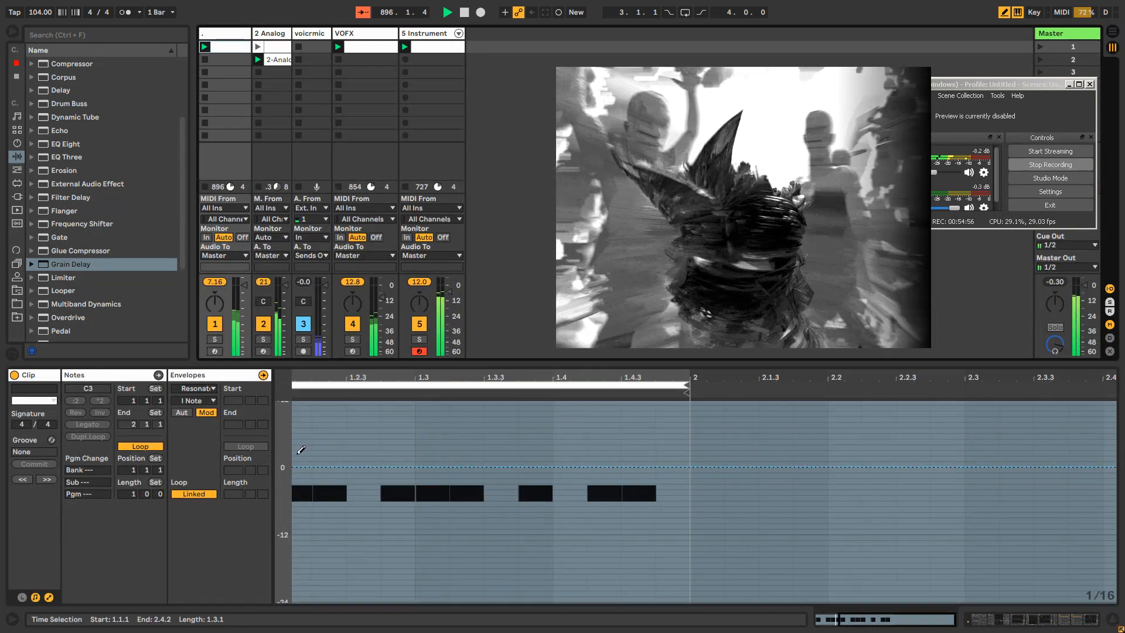
mouse_move(300, 450)
mouse_down()
mouse_move(397, 443)
mouse_move(413, 451)
mouse_move(390, 453)
mouse_move(482, 454)
mouse_move(510, 439)
mouse_move(628, 441)
mouse_move(572, 434)
mouse_move(837, 436)
mouse_move(849, 422)
mouse_move(1123, 436)
mouse_up()
click(194, 494)
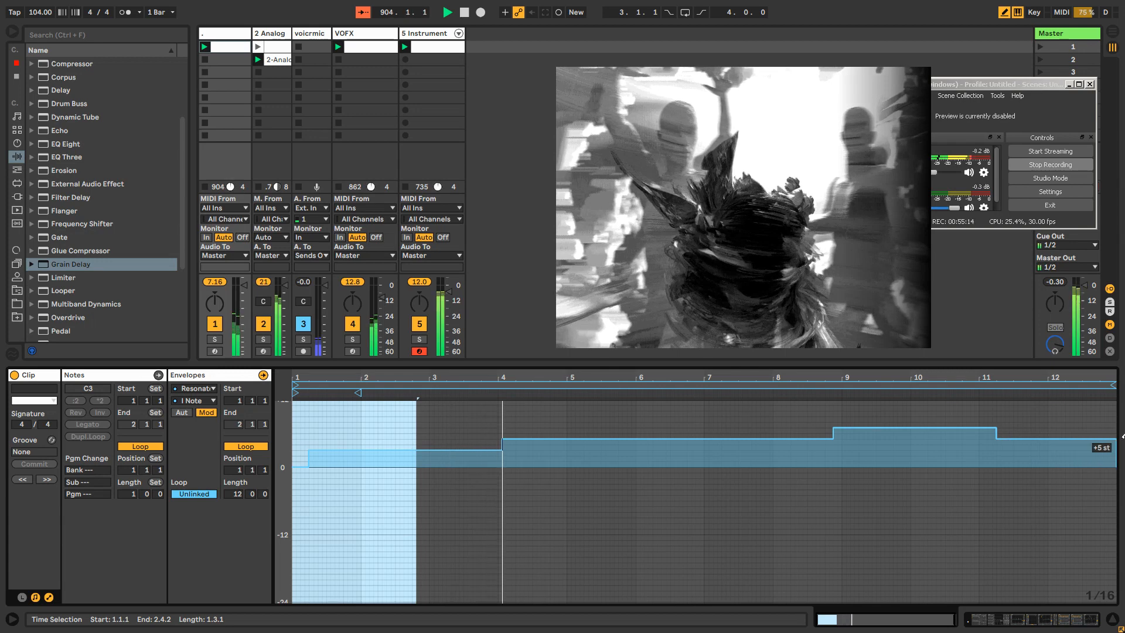
Step: Copy the whole modulation curve into the first Resonators' I Note envelope, unlinked from the clip with a loop length of 13.2.2
key(b)
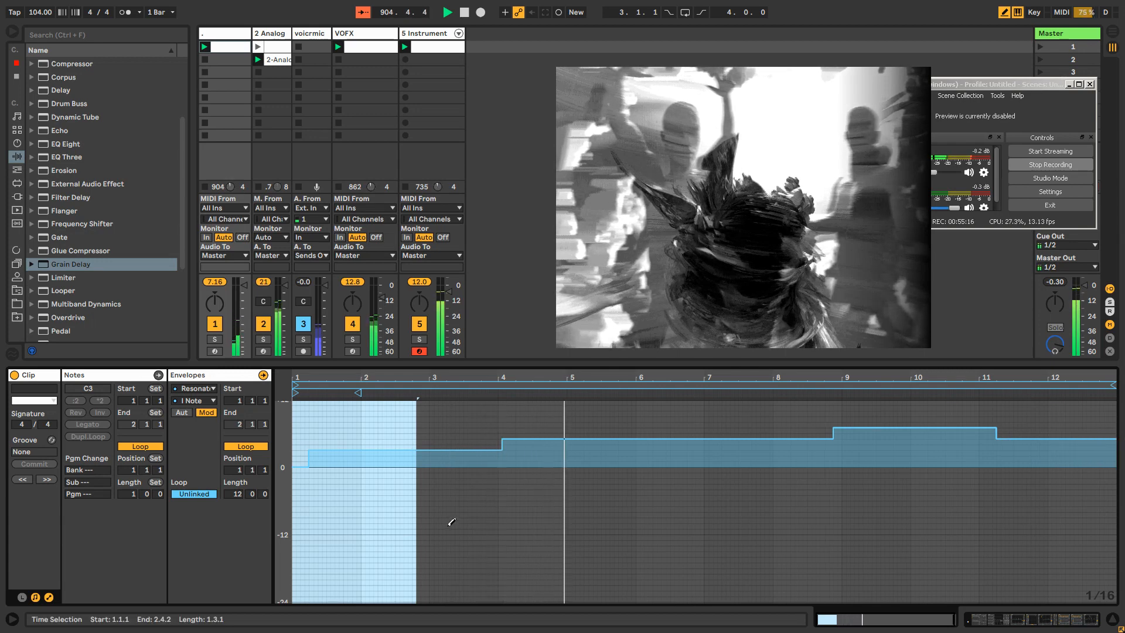
click(448, 525)
key(ctrl+a)
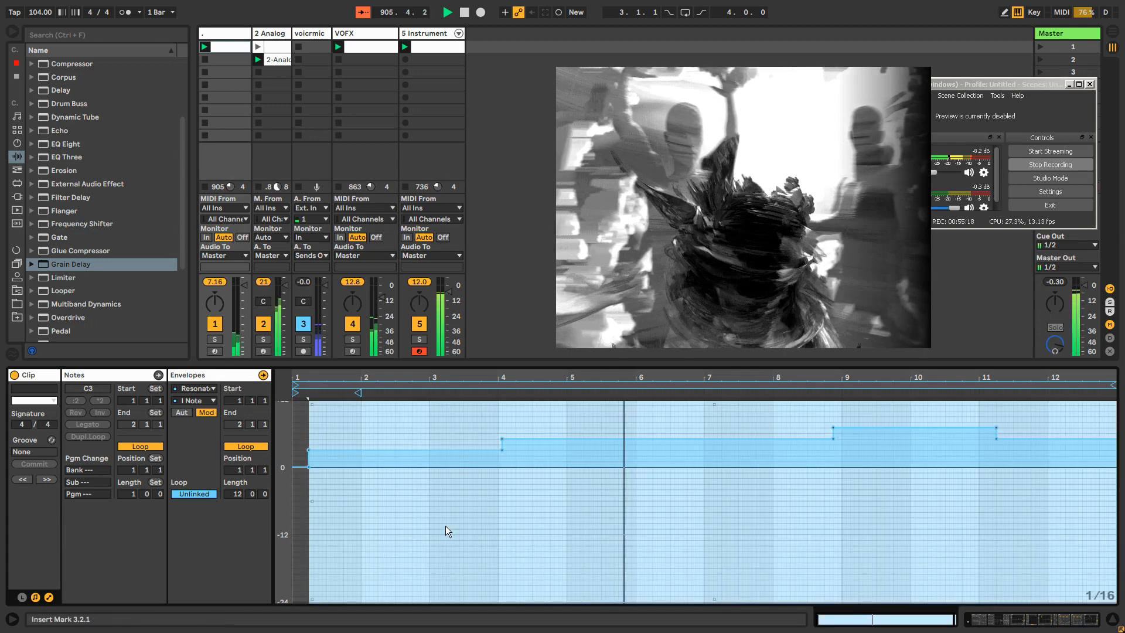
double_click(228, 30)
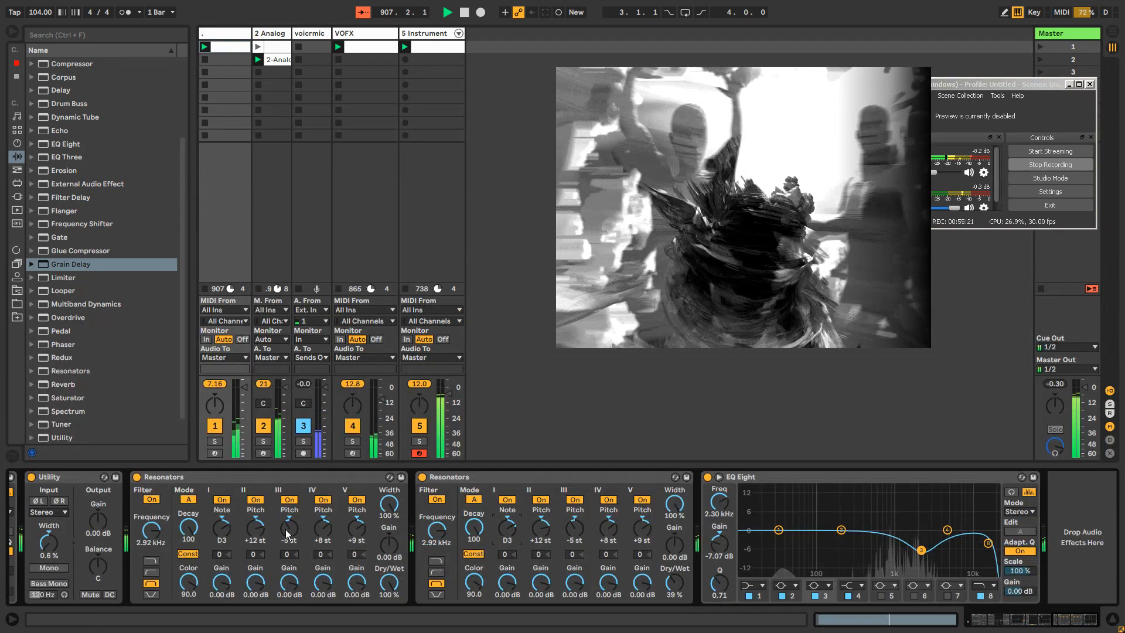
right_click(223, 530)
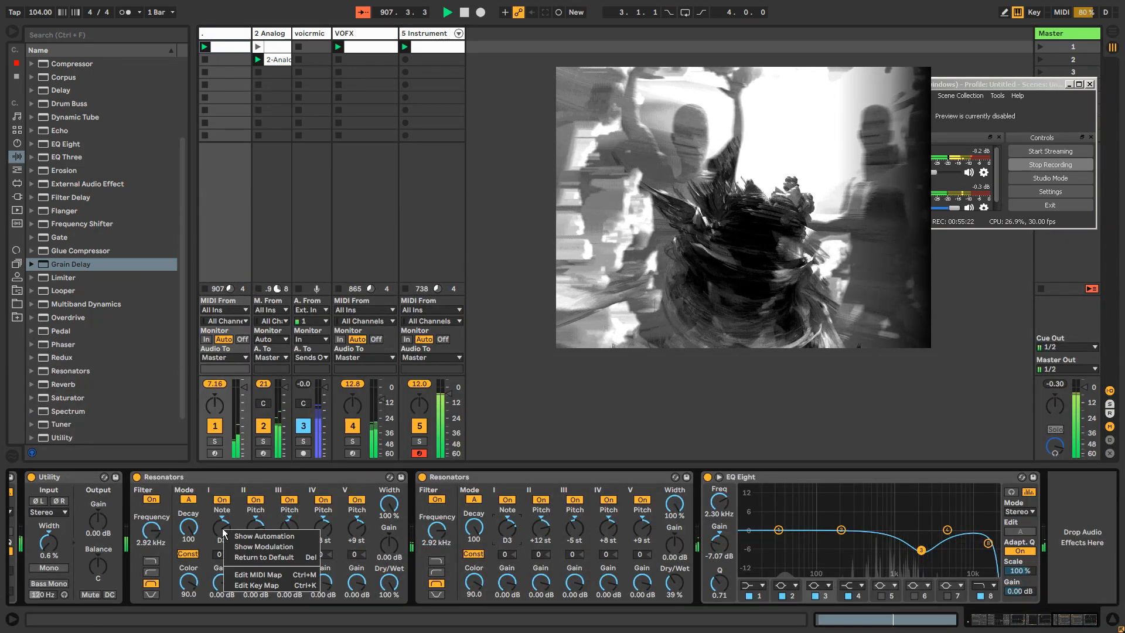
click(249, 547)
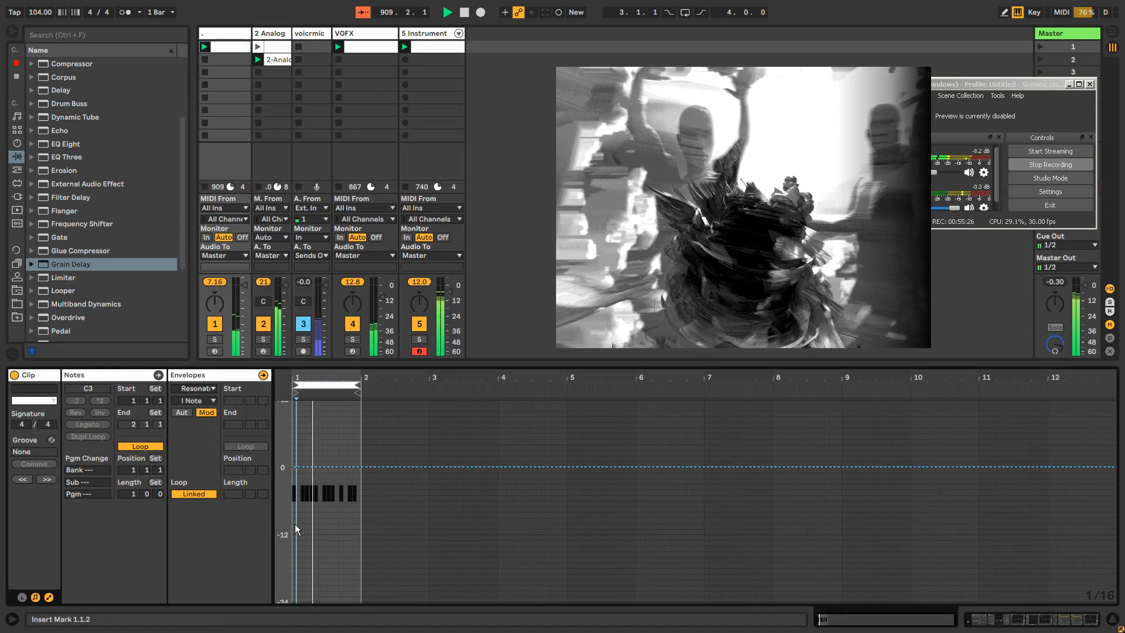
click(193, 494)
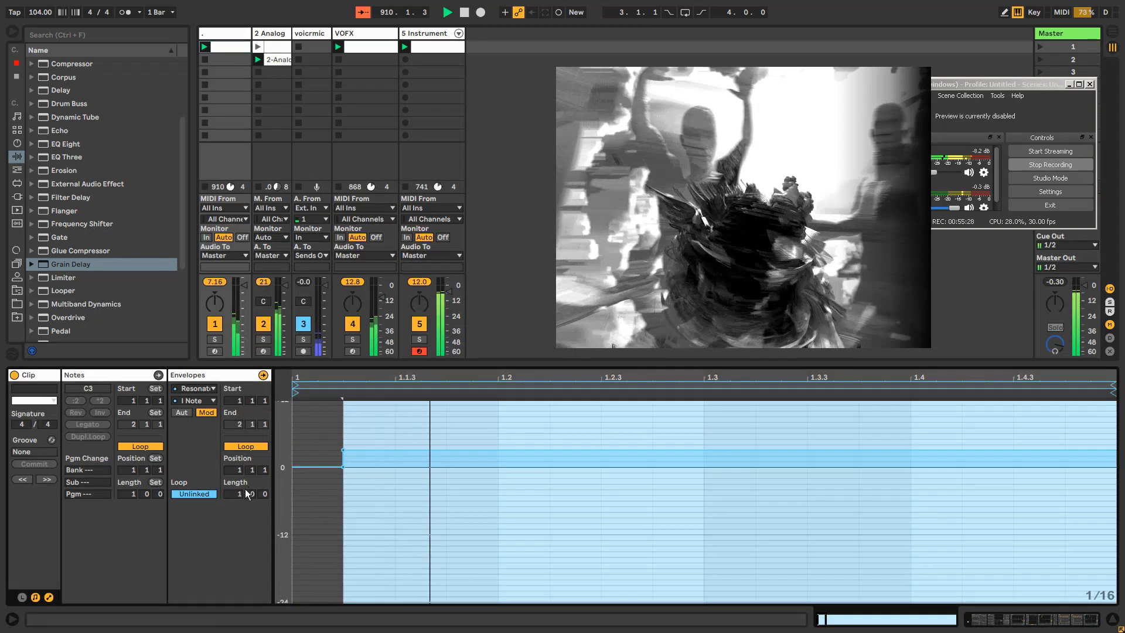
drag(238, 494, 239, 405)
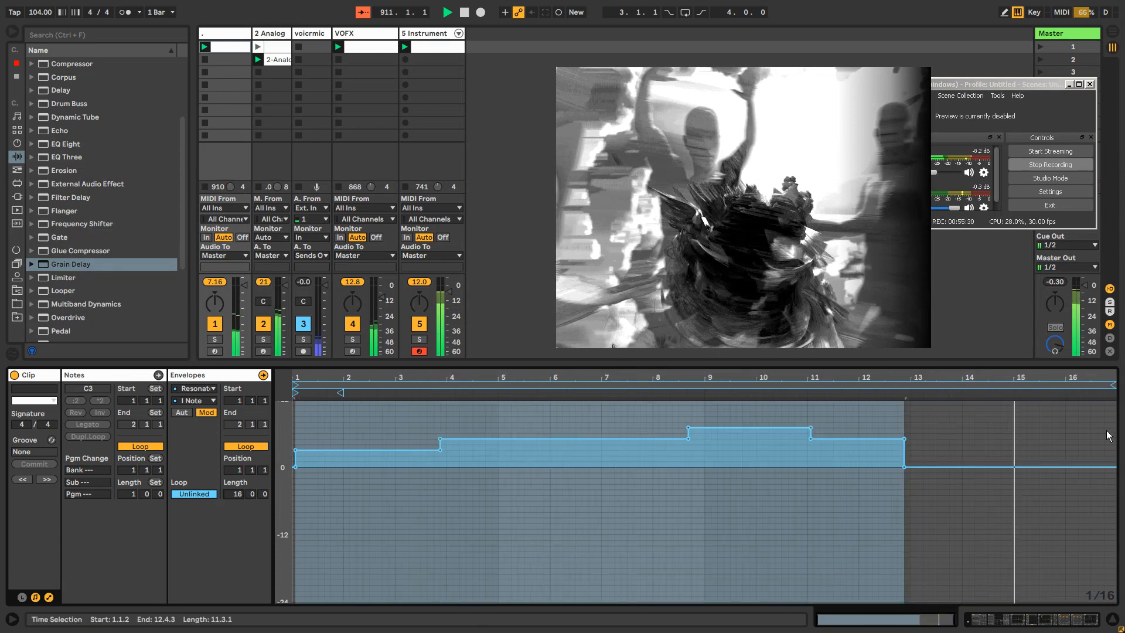
drag(1112, 384, 991, 387)
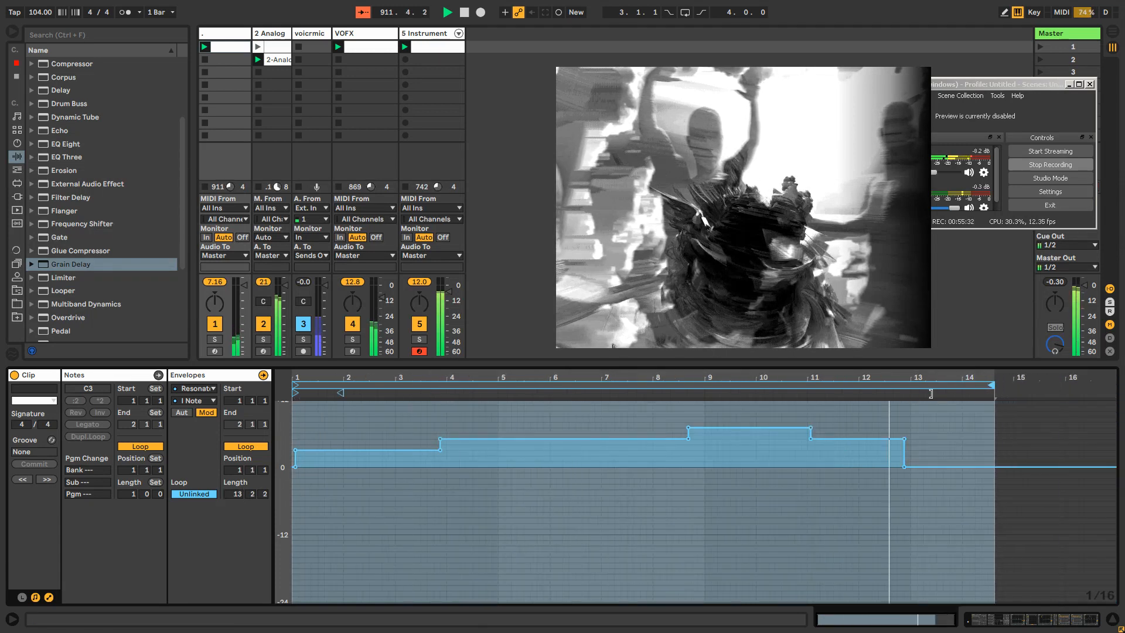
Step: Show the 5 Instrument track's Instrument Rack chain list with its key zones hidden
click(441, 37)
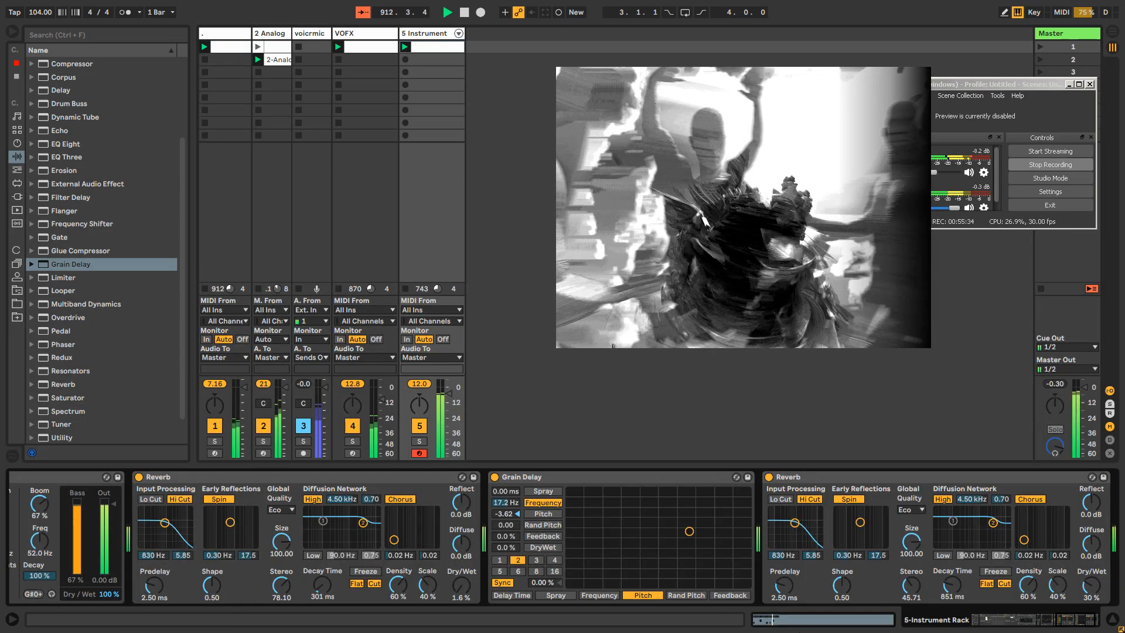
click(1014, 624)
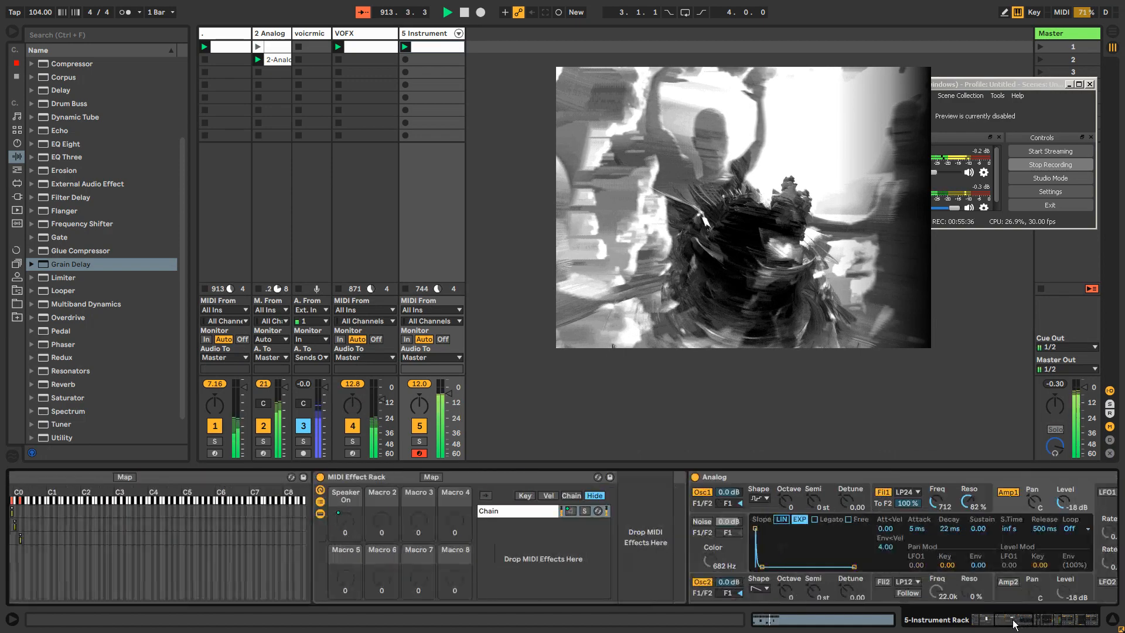
click(994, 620)
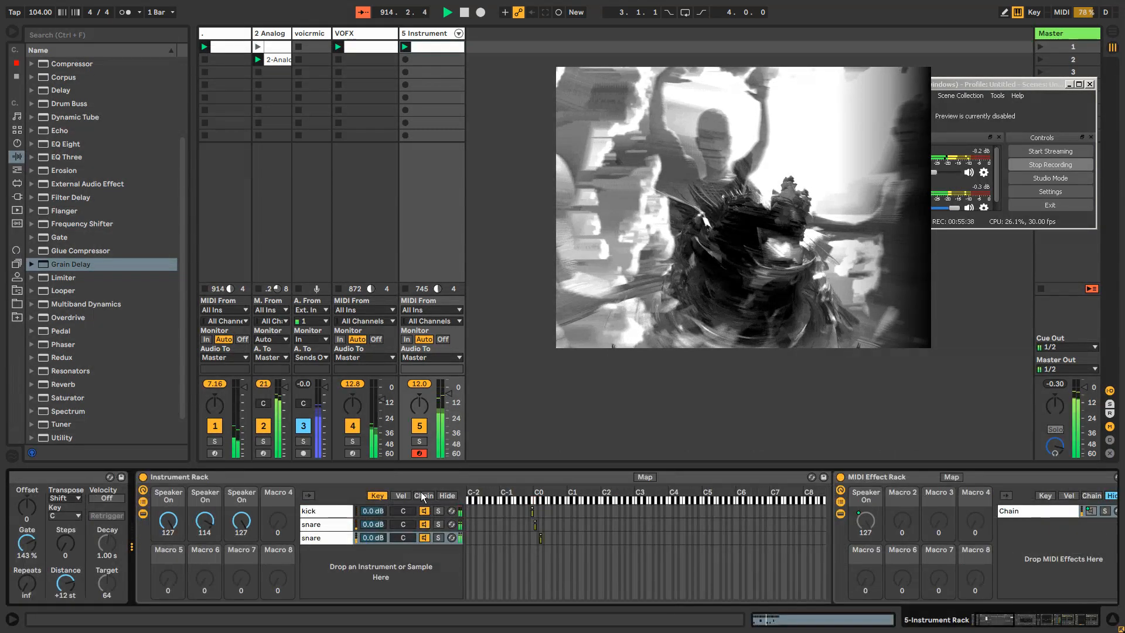
click(447, 495)
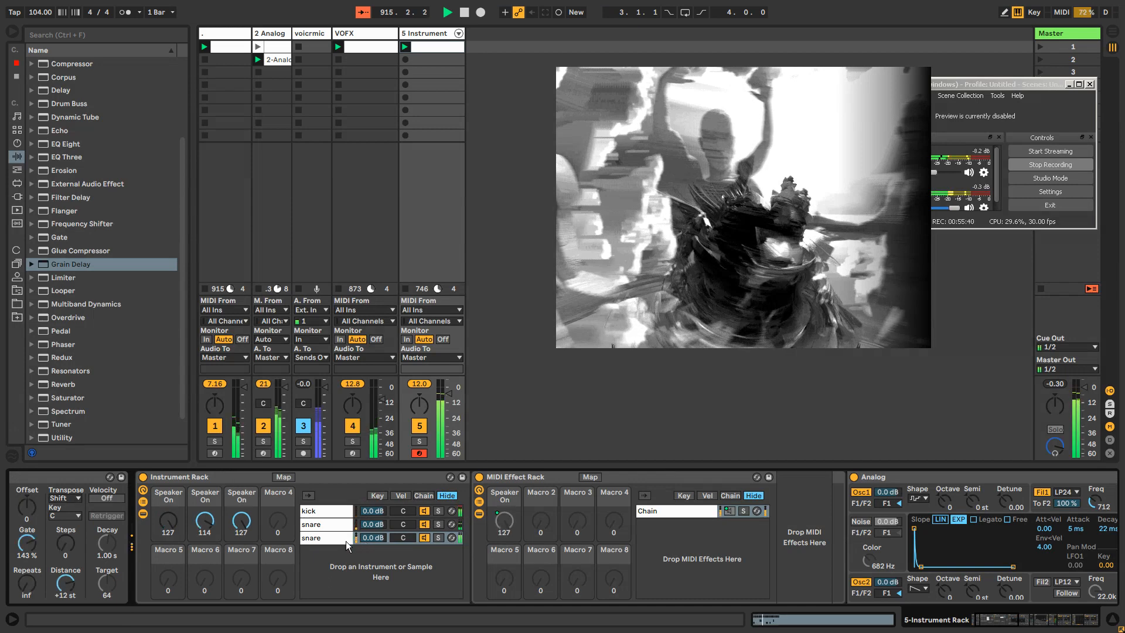
Step: Rename the last snare chain in the Instrument Rack as "chirp go to hell"
click(322, 525)
click(322, 537)
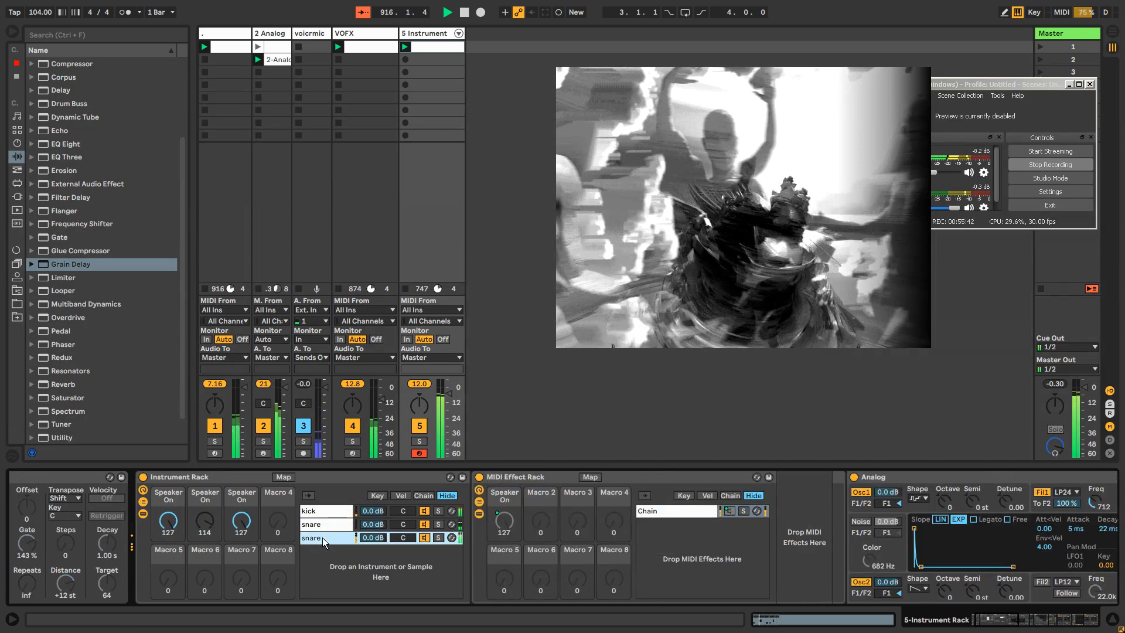
key(ctrl+r)
text(c)
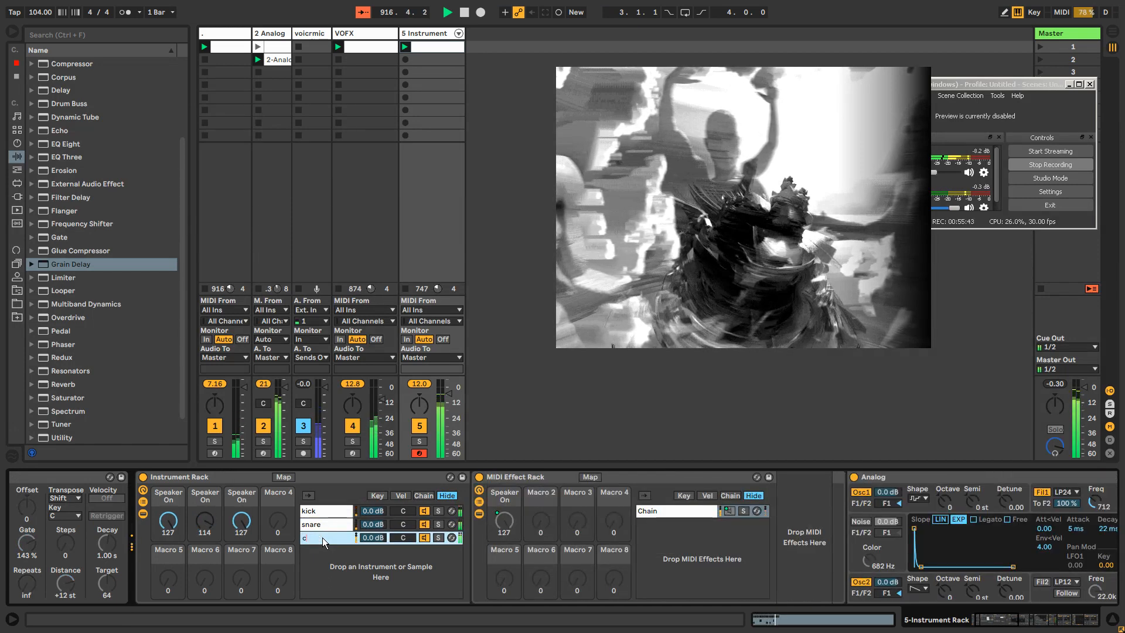
text(hirp)
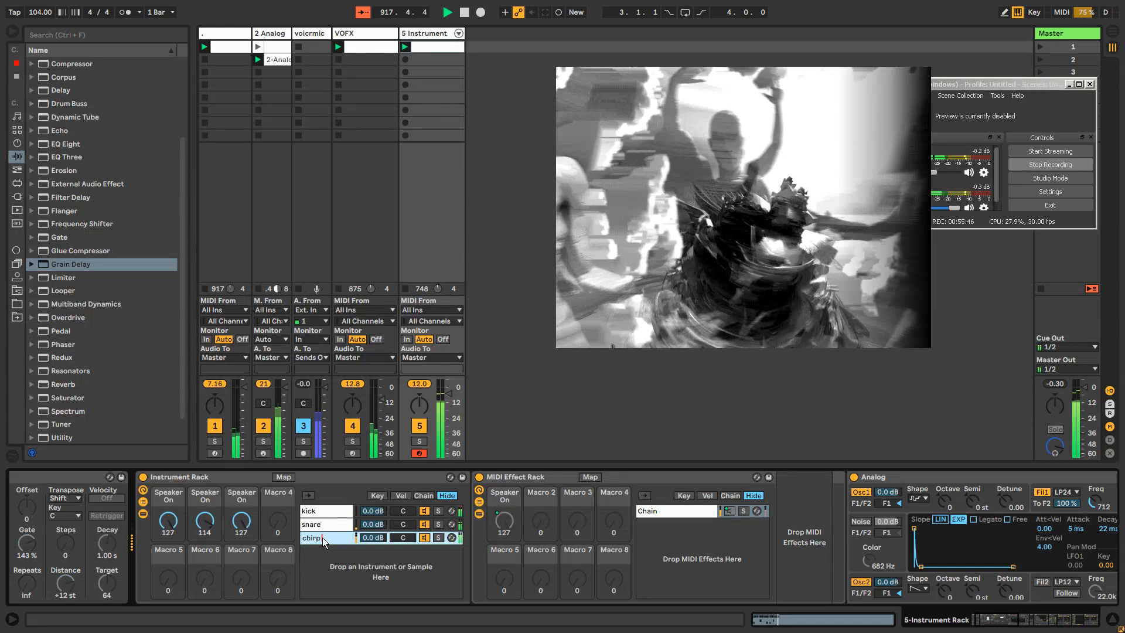
text( go to h)
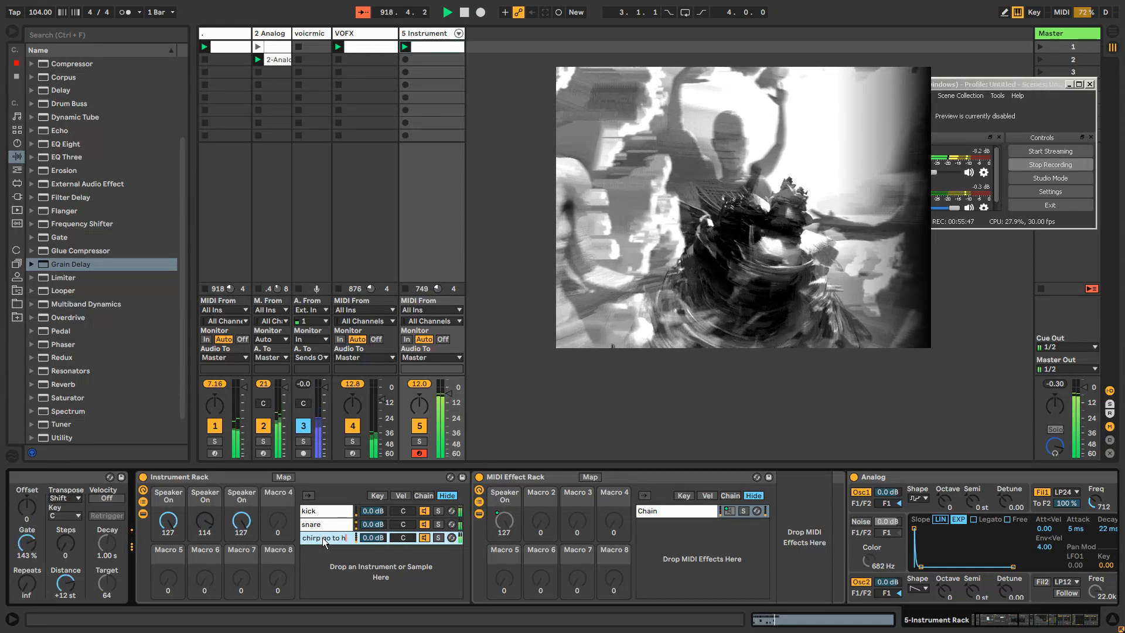
text(ell)
key(Return)
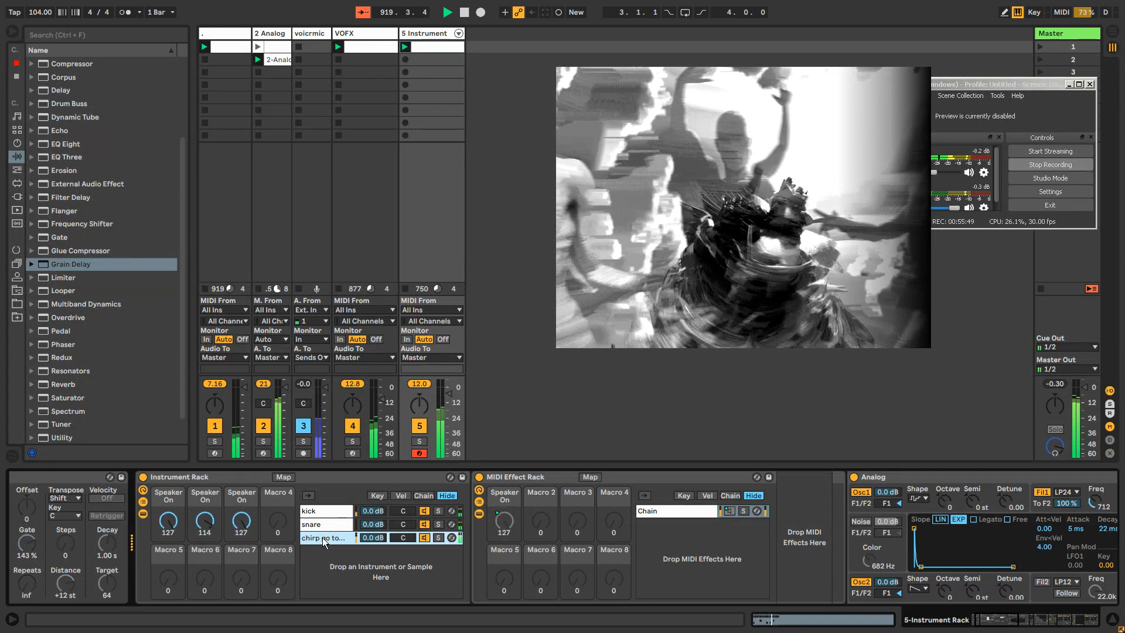
Step: Set the Filter 1 frequency to 190 Hz in the Analog synth of the Instrument Rack's last chain
click(1025, 628)
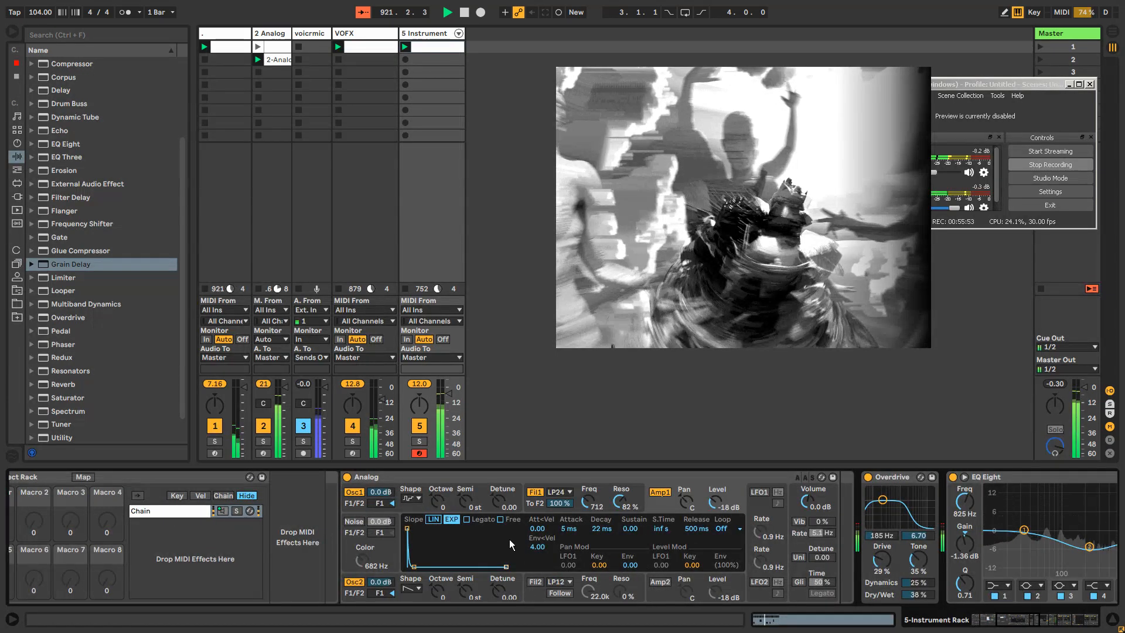
drag(1026, 619, 1006, 619)
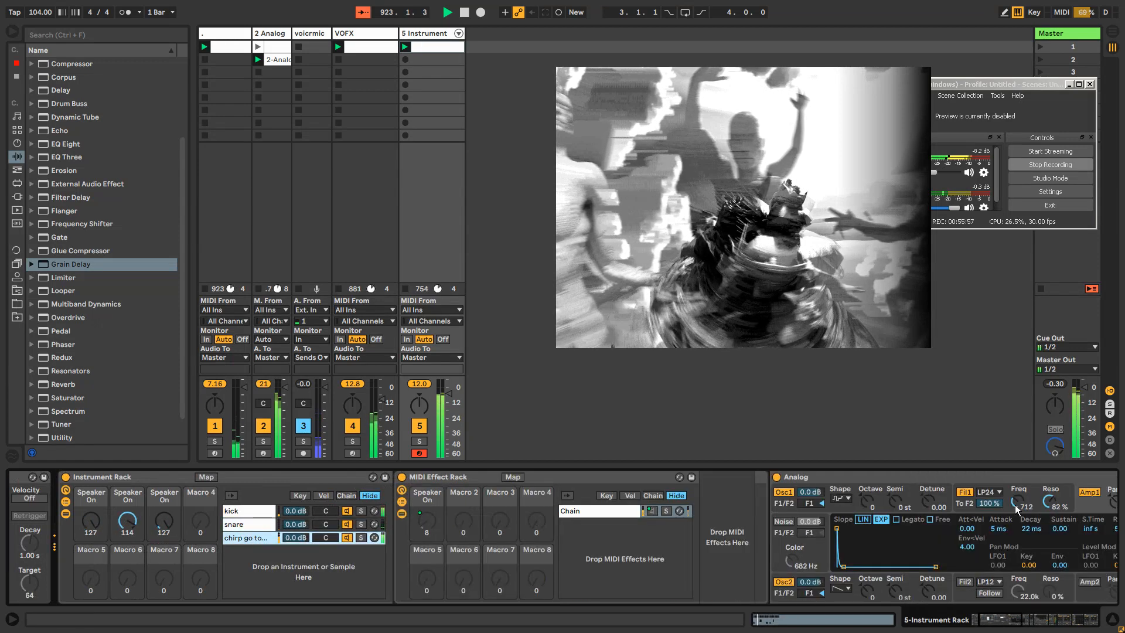
drag(1018, 504, 1018, 472)
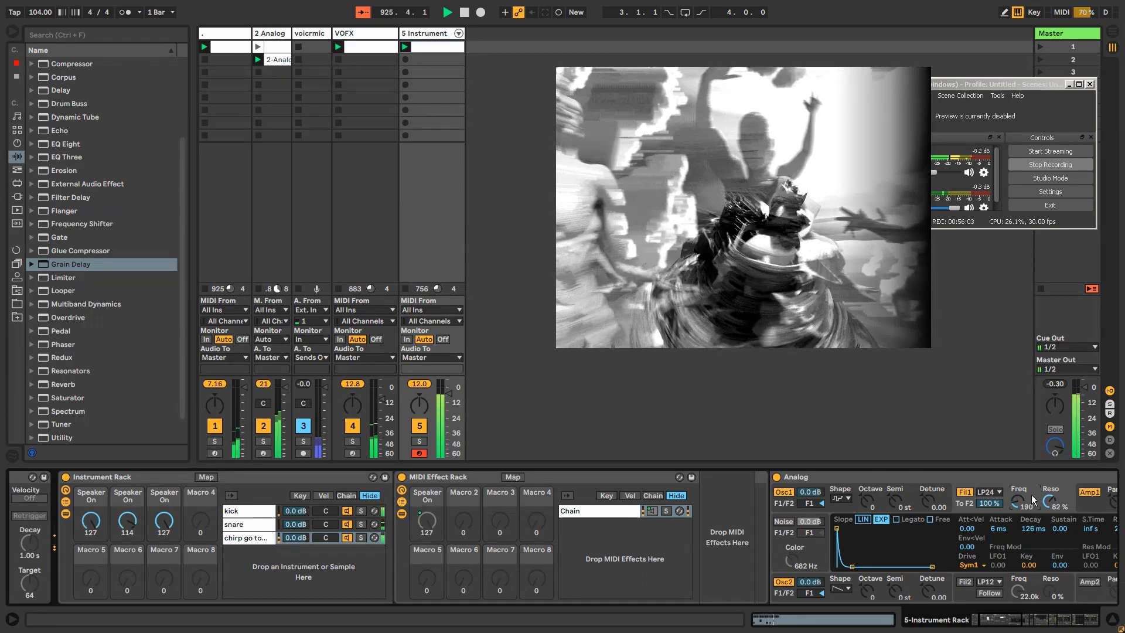
Step: Set Filter 1 to a frequency of 1.0 kHz and a resonance of 45% in the last chain's Analog synth
mouse_move(1030, 501)
mouse_down()
mouse_move(1021, 506)
mouse_move(1051, 556)
mouse_move(1022, 487)
mouse_up()
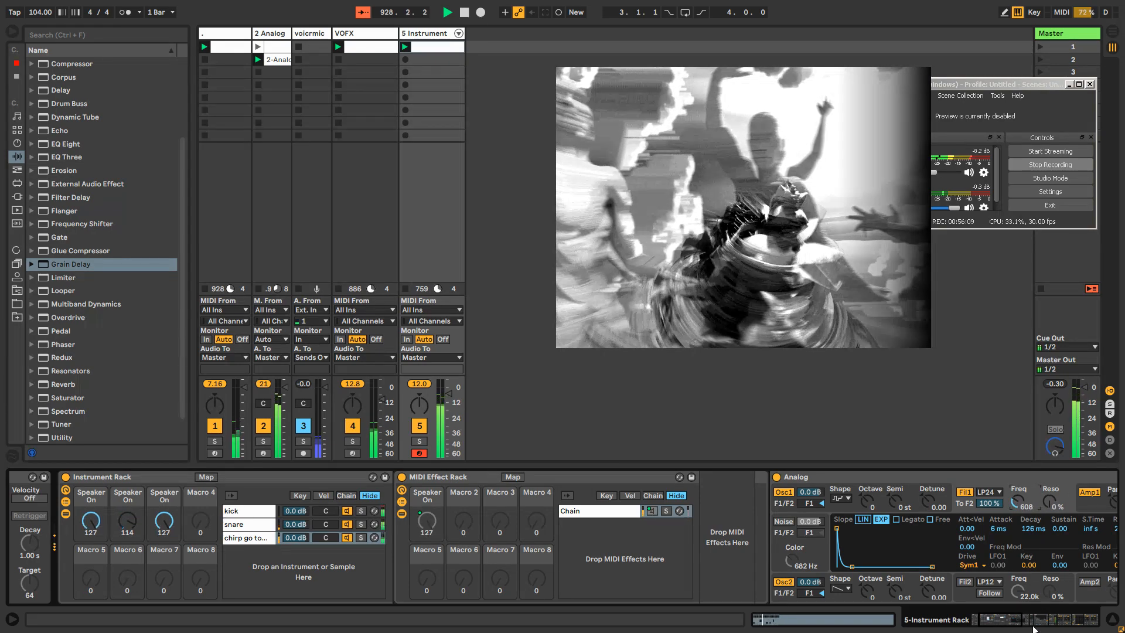
drag(1012, 625, 1024, 625)
drag(711, 499, 739, 472)
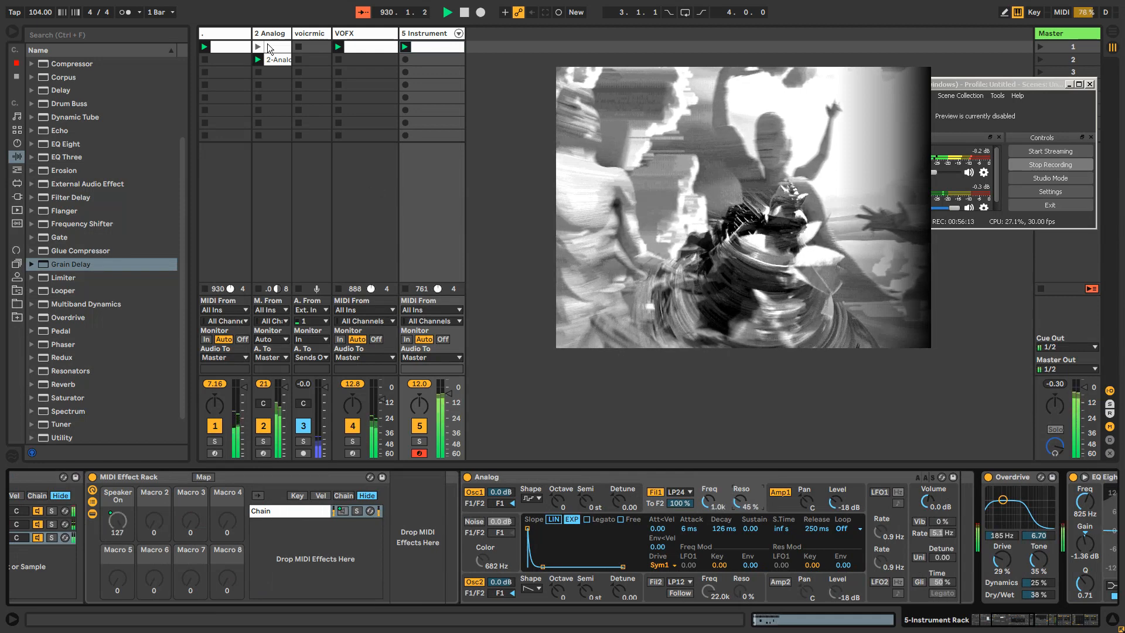
Step: Lower the filter frequencies of the first track's two Resonators to 241 Hz on the first and 1.20 kHz on the second
click(218, 37)
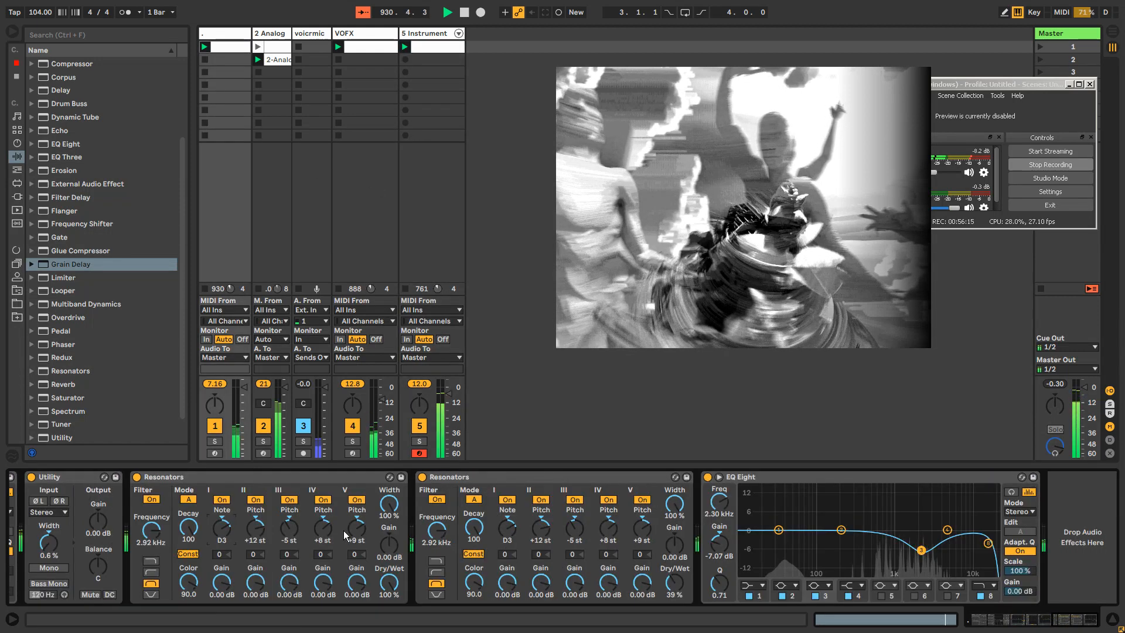
drag(151, 530, 151, 563)
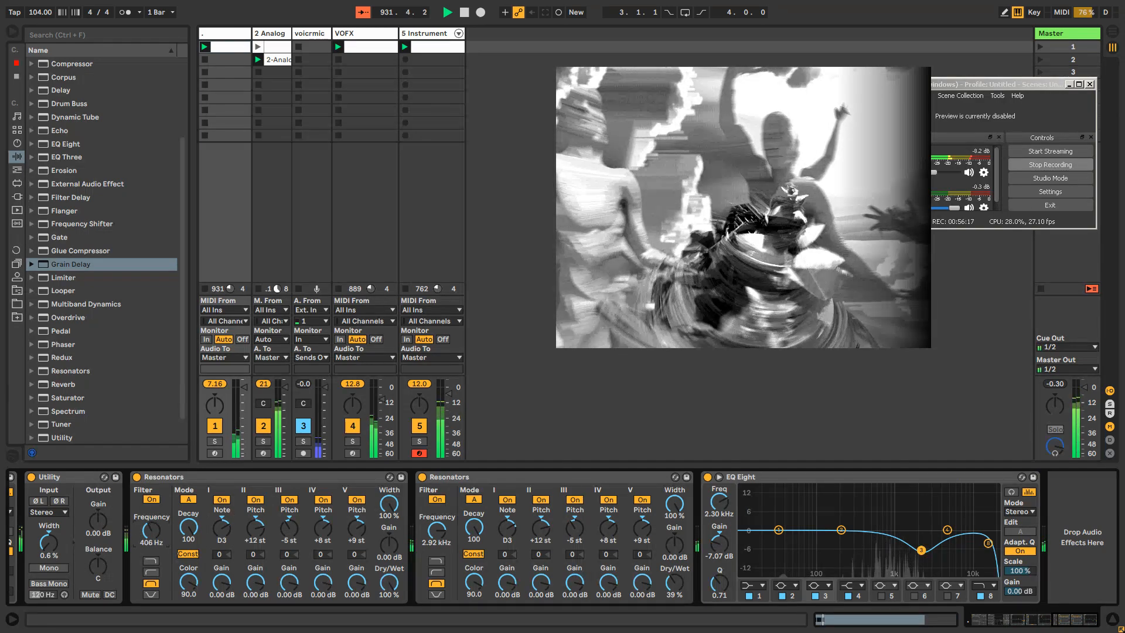
drag(435, 530, 436, 542)
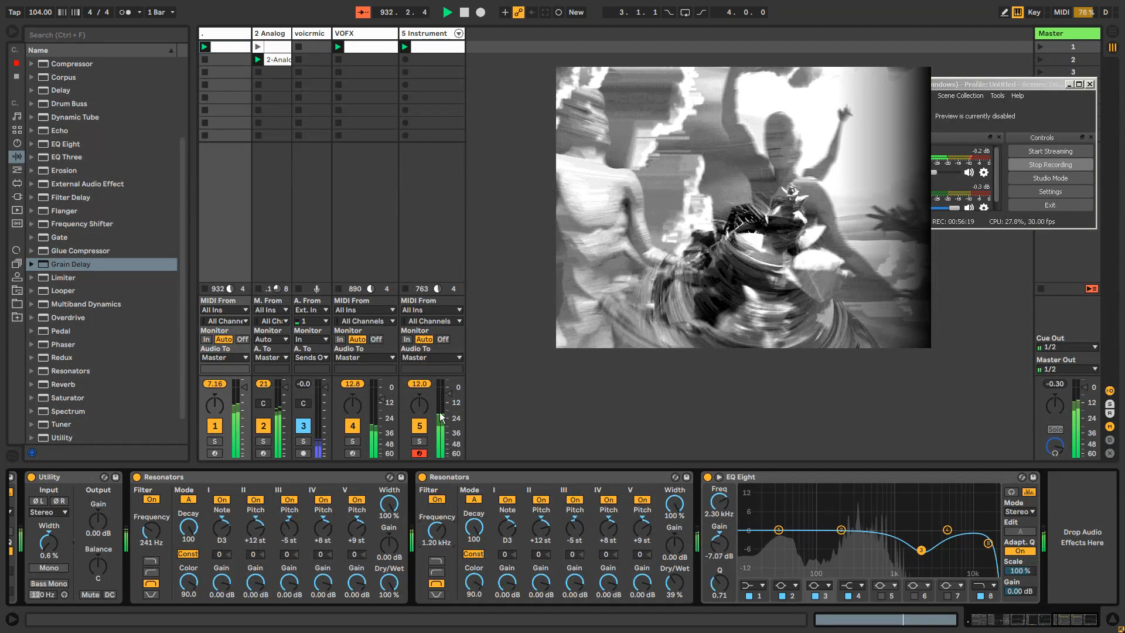
Step: Insert a new MIDI track after the 5 Instrument track and load the Analog synth on it
click(427, 32)
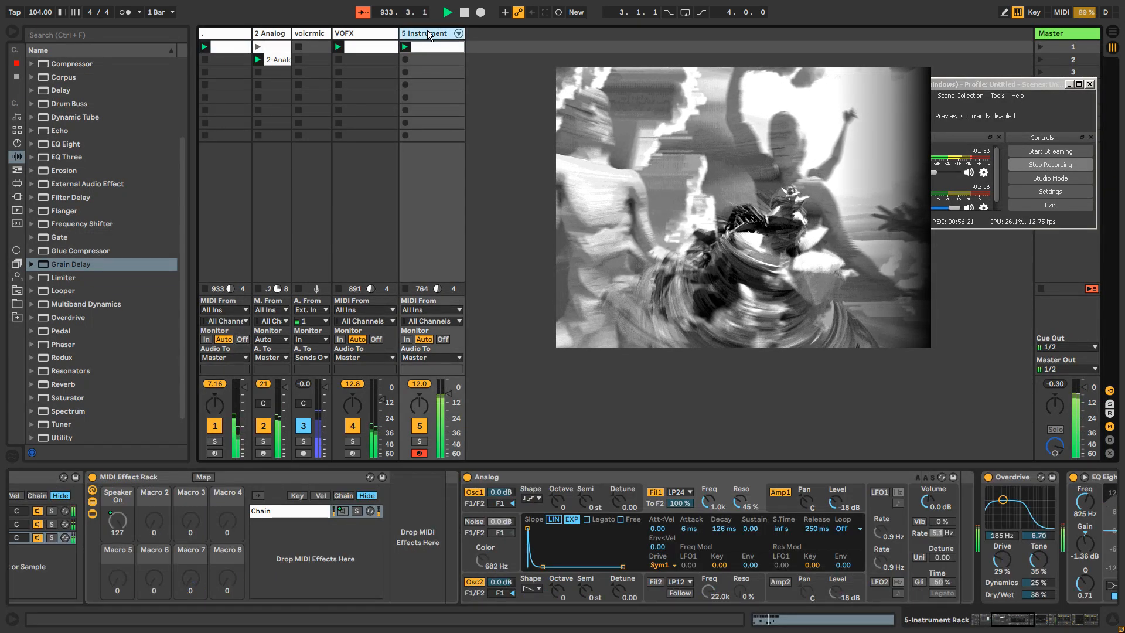
key(ctrl+shift+t)
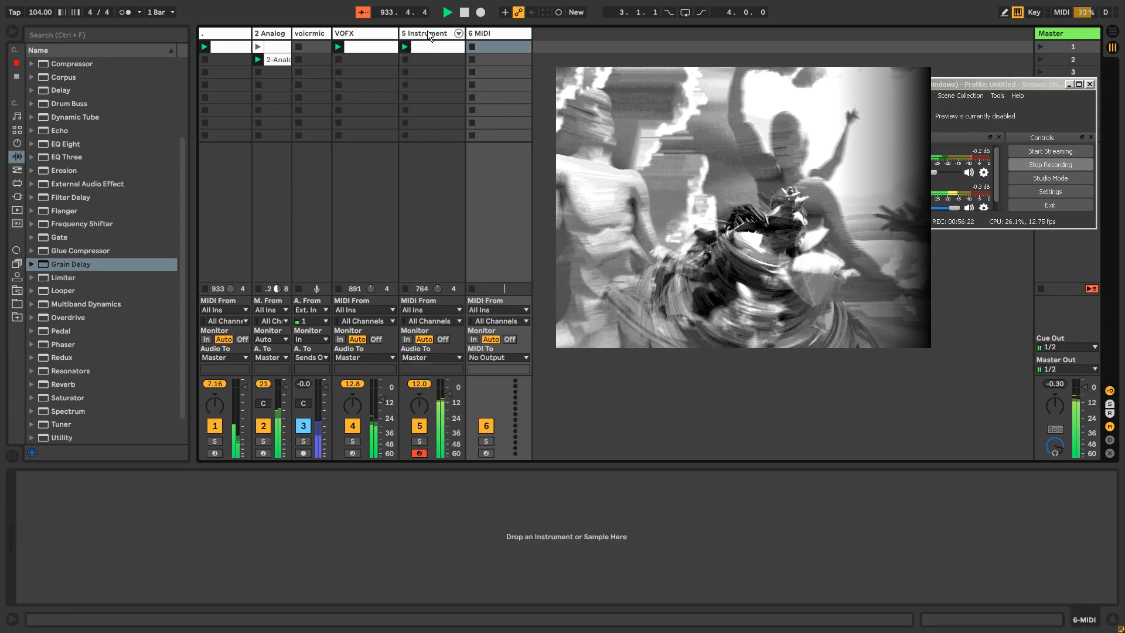
click(16, 147)
drag(66, 63, 497, 63)
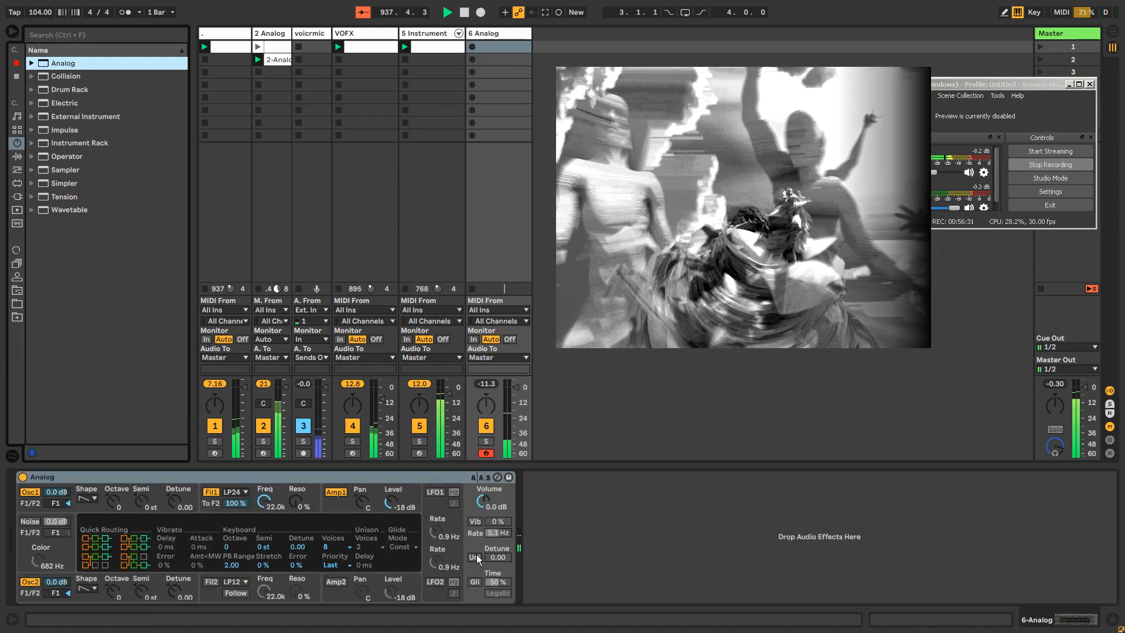
Step: Try unison on the new Analog, keep only glide enabled, and set the Filter 1 frequency to 12.4 kHz
click(473, 558)
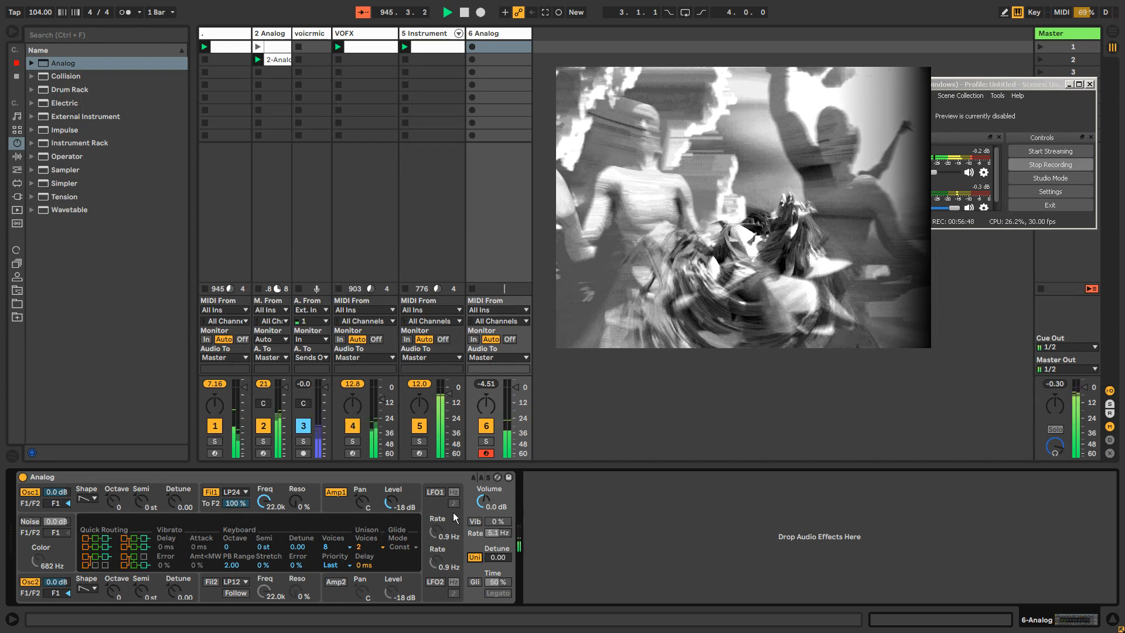
click(478, 583)
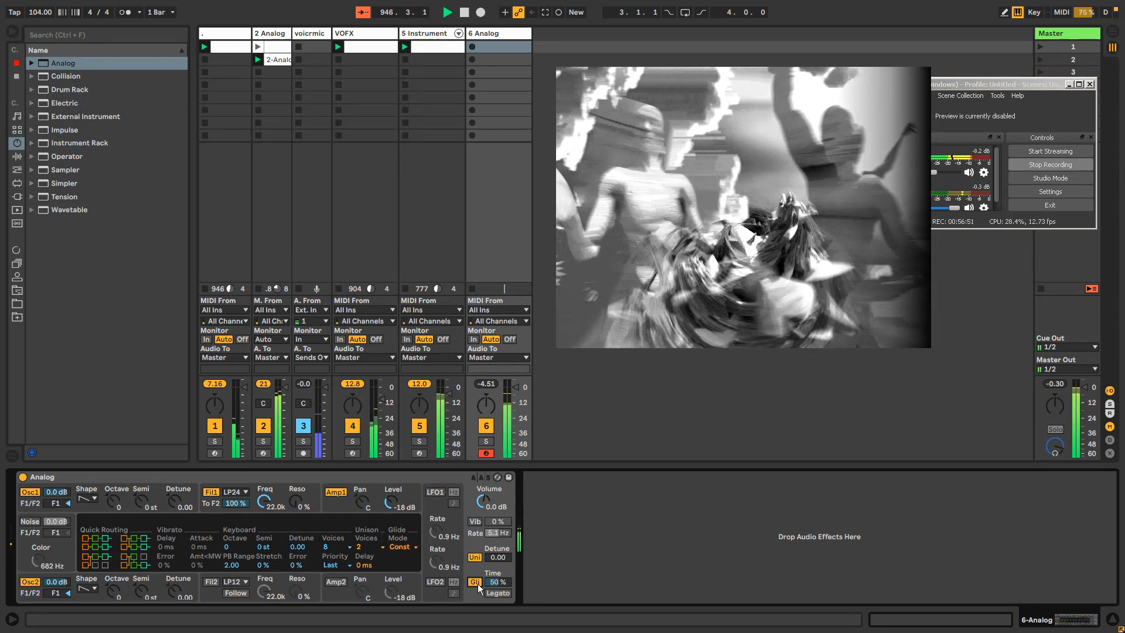
click(474, 555)
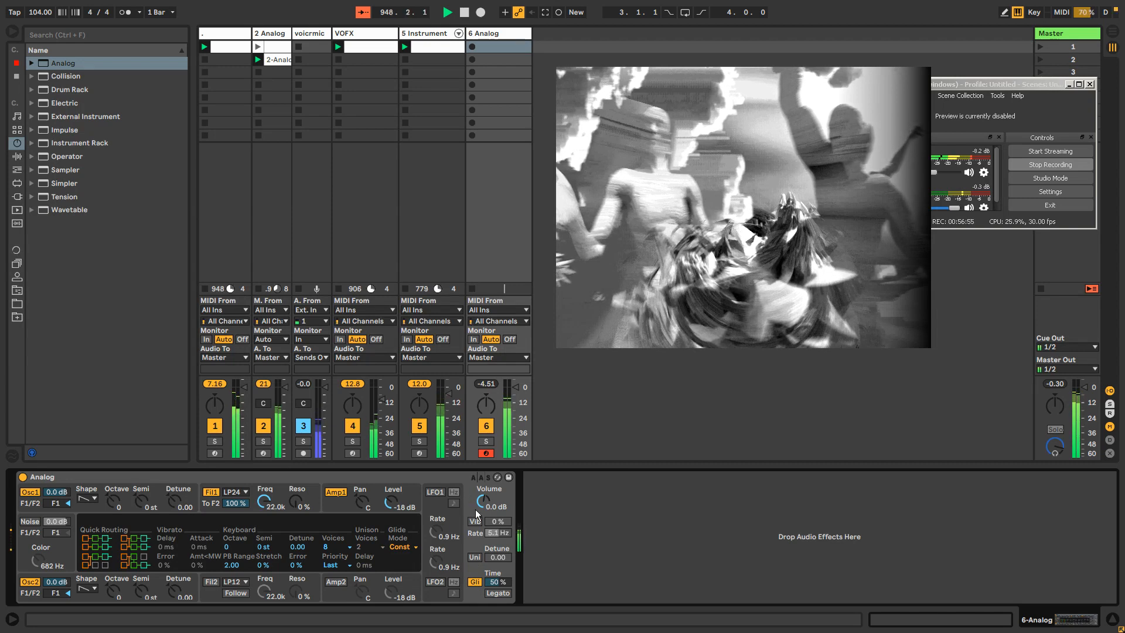
drag(262, 503, 262, 521)
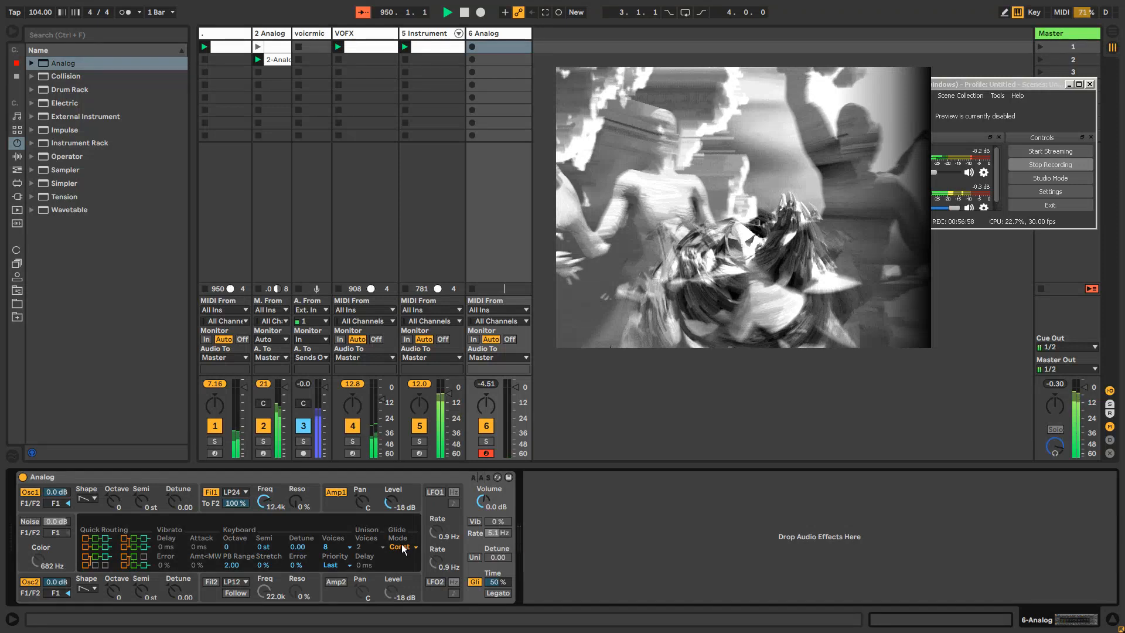
Step: Set the new Analog's keyboard voices to Mono and its glide time to 59%, with glide switched off
click(364, 547)
click(359, 556)
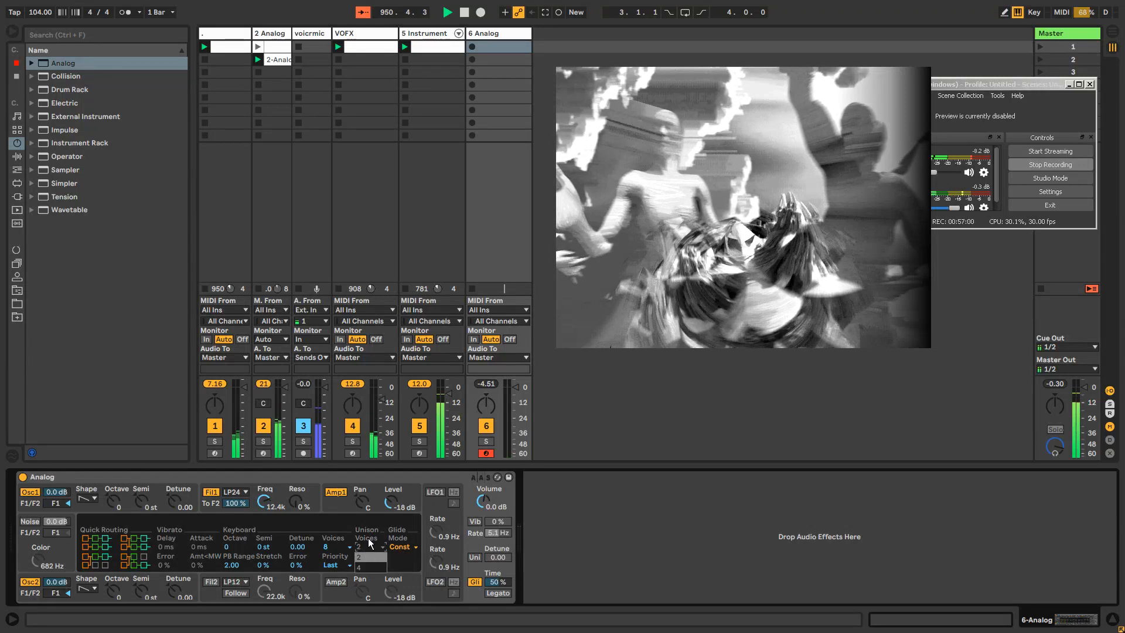
click(341, 546)
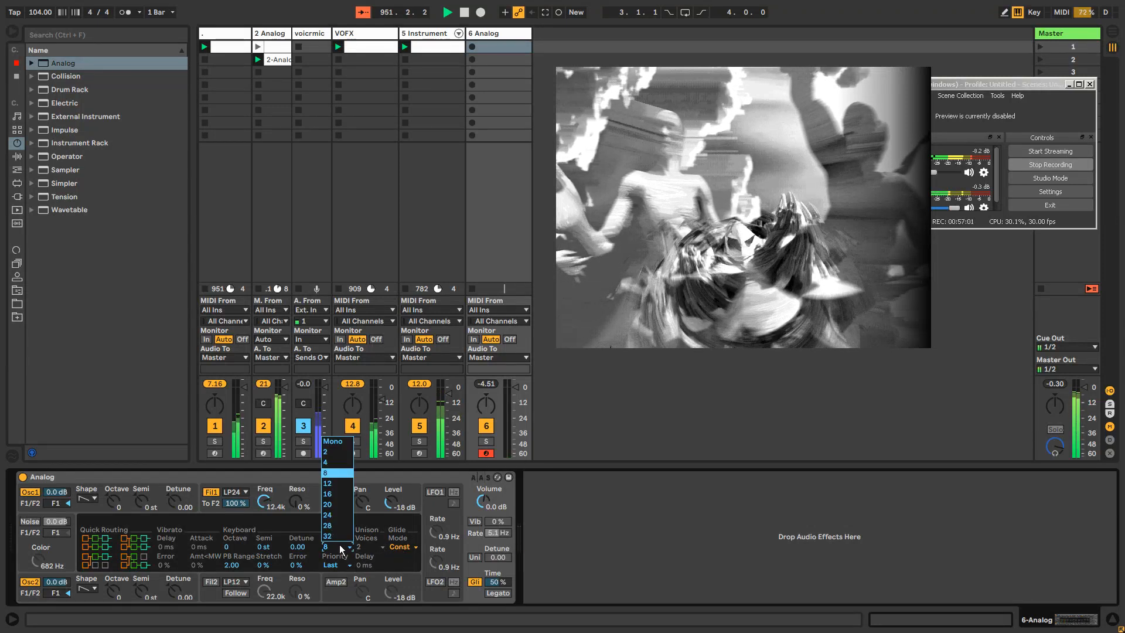
click(329, 441)
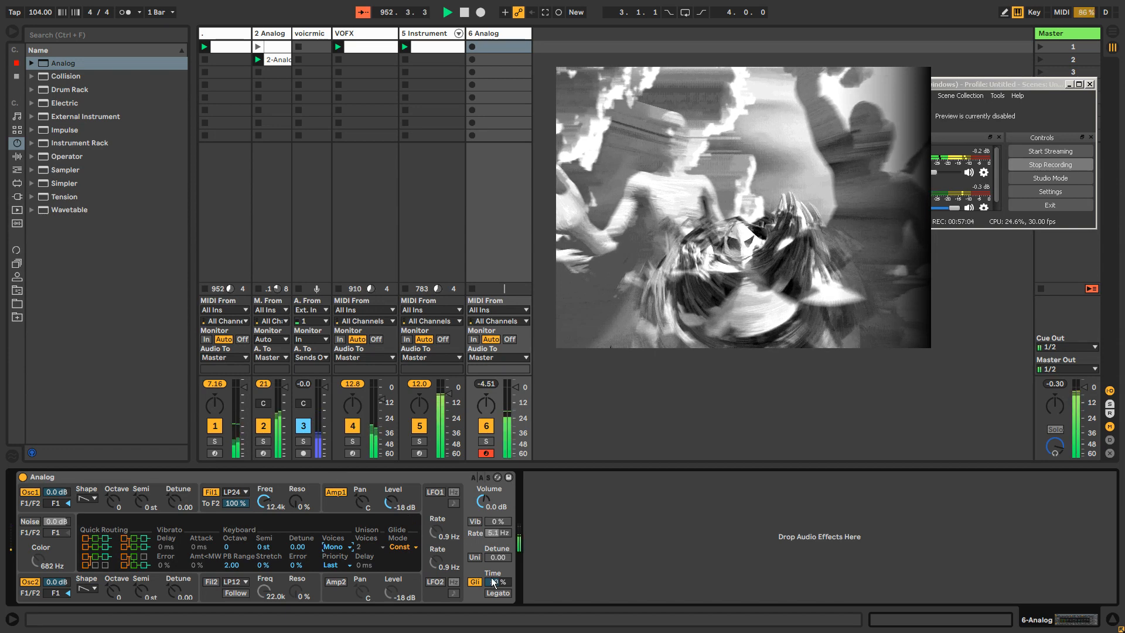
drag(493, 581, 494, 550)
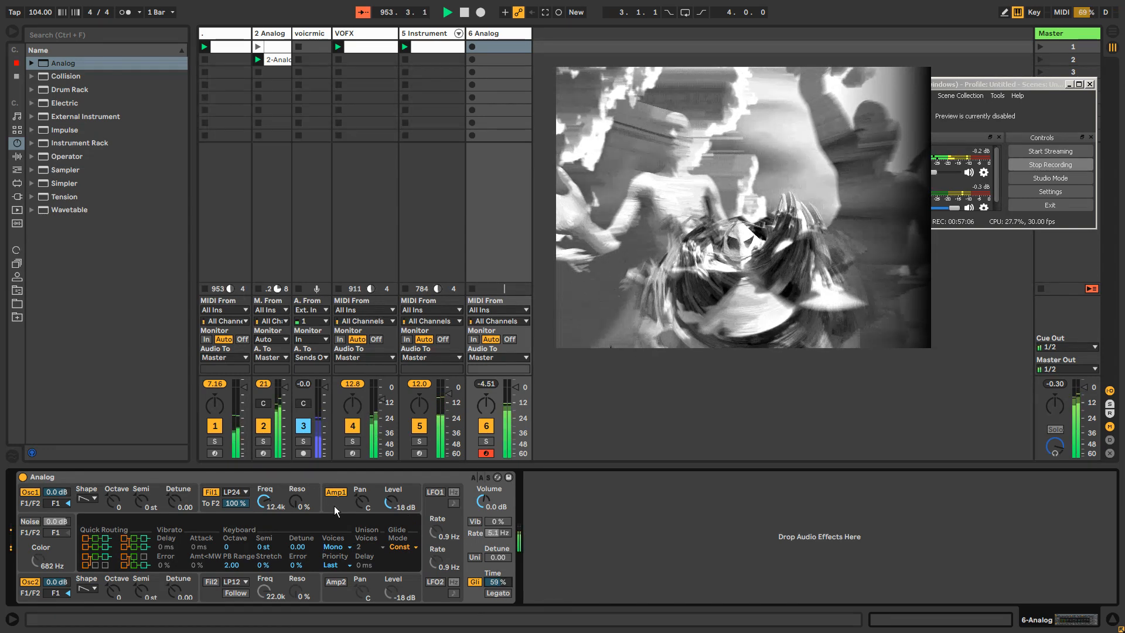
click(476, 581)
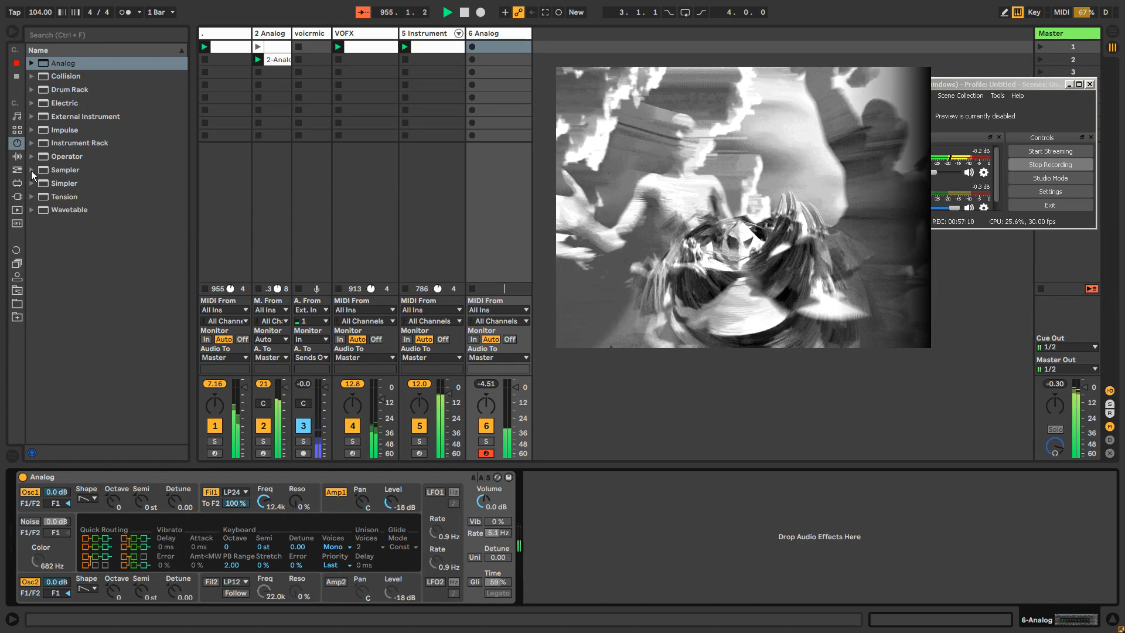
Step: Add a Reverb after the new Analog with a dry/wet of 69% and a decay time of 5.45 s
click(17, 156)
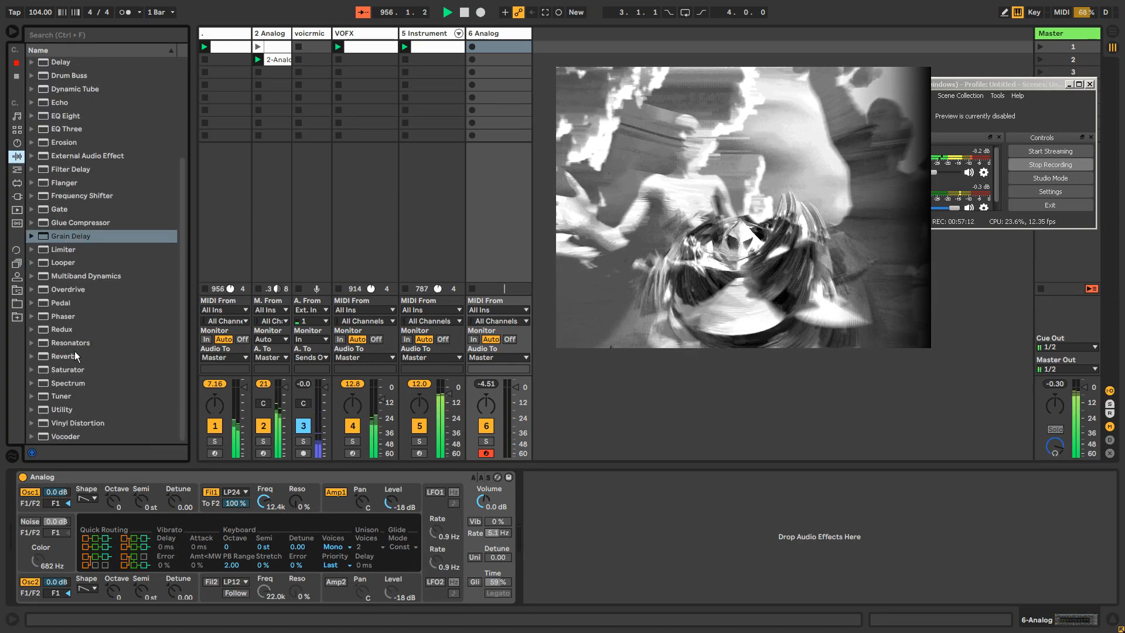
drag(75, 354, 862, 540)
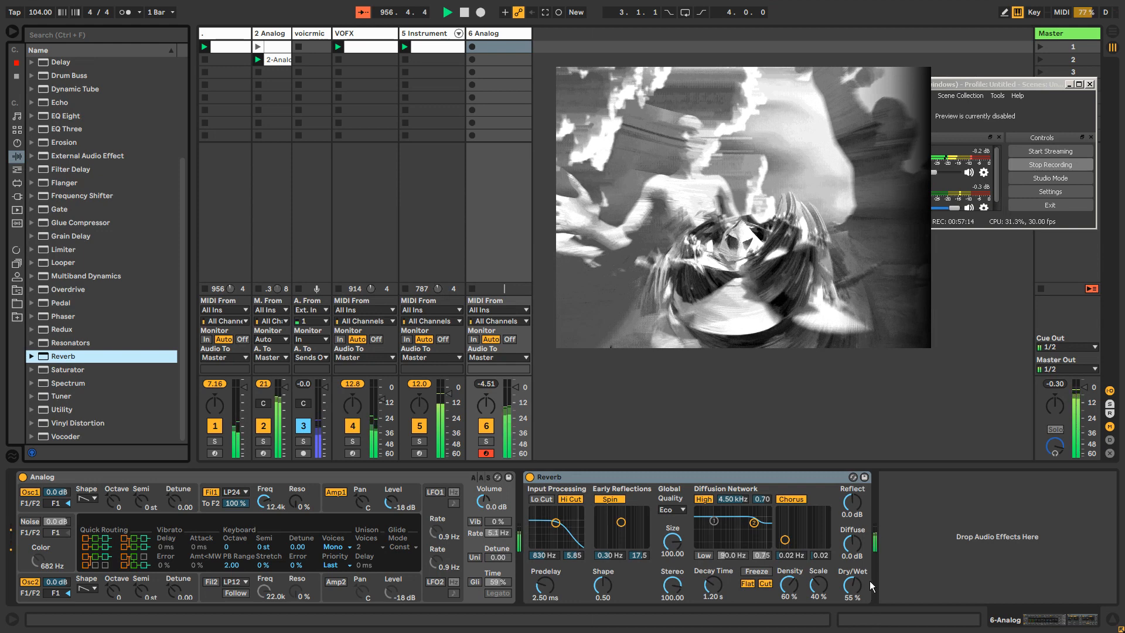
drag(852, 584, 852, 577)
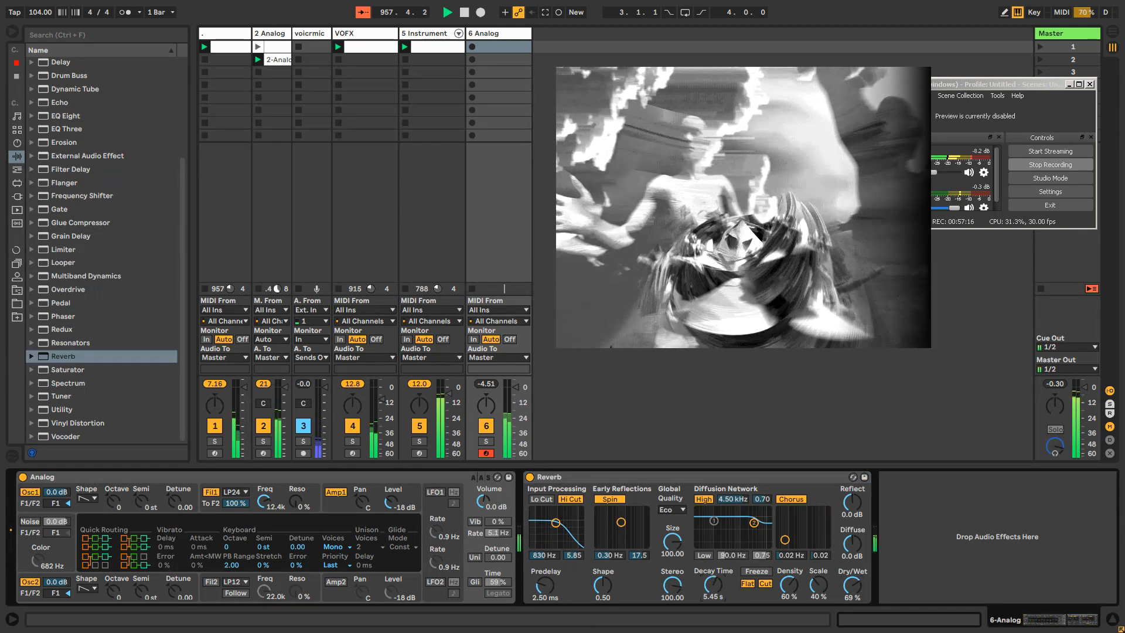
Step: Audition the new Analog with the computer MIDI keyboard across octaves between C0 and C5
key(x)
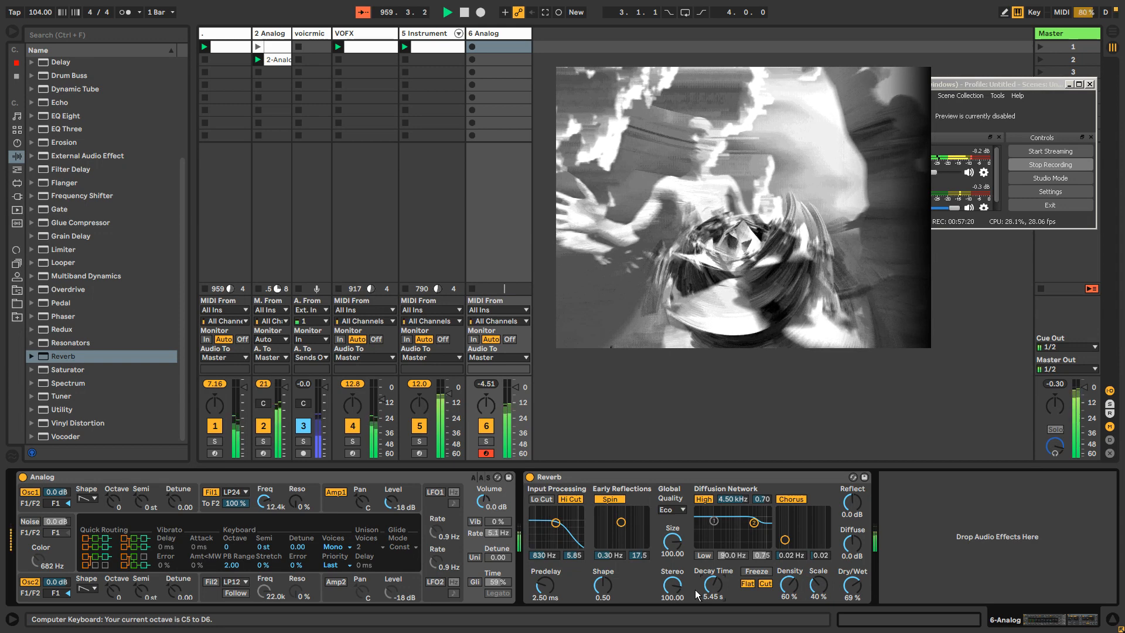
key(a)
key(z)
key(z)
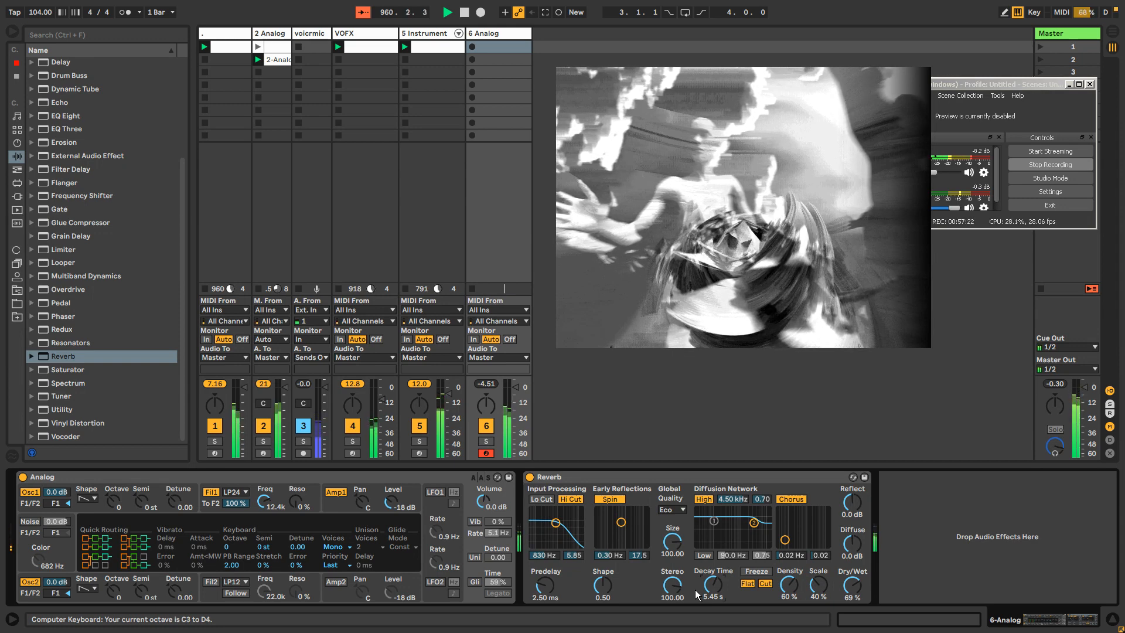
key(z)
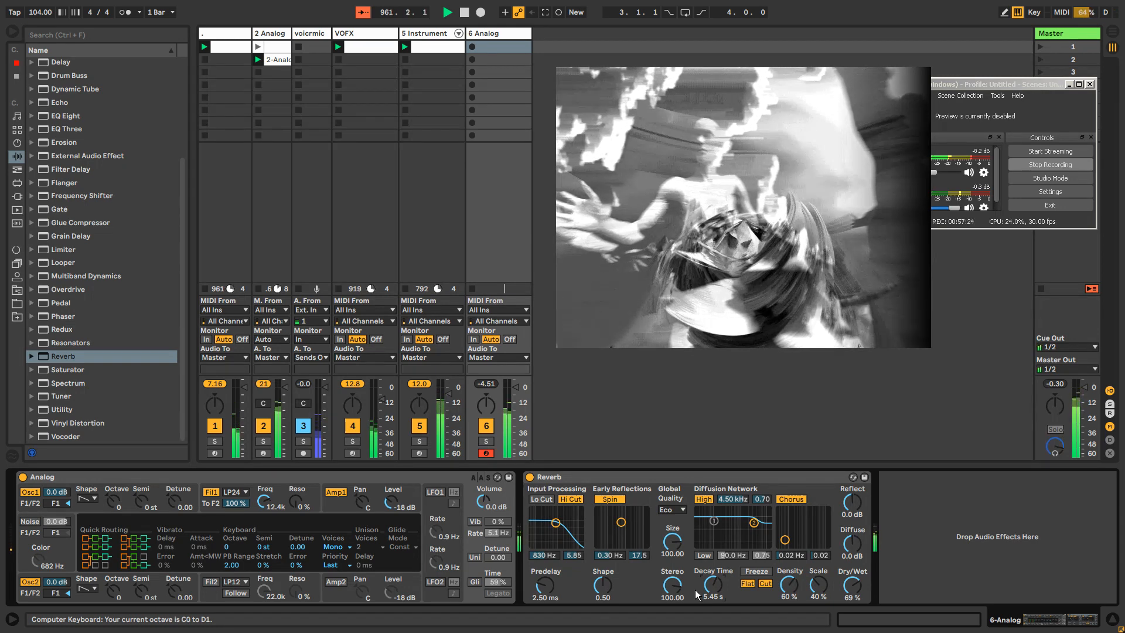
key(x)
key(x)
key(x)
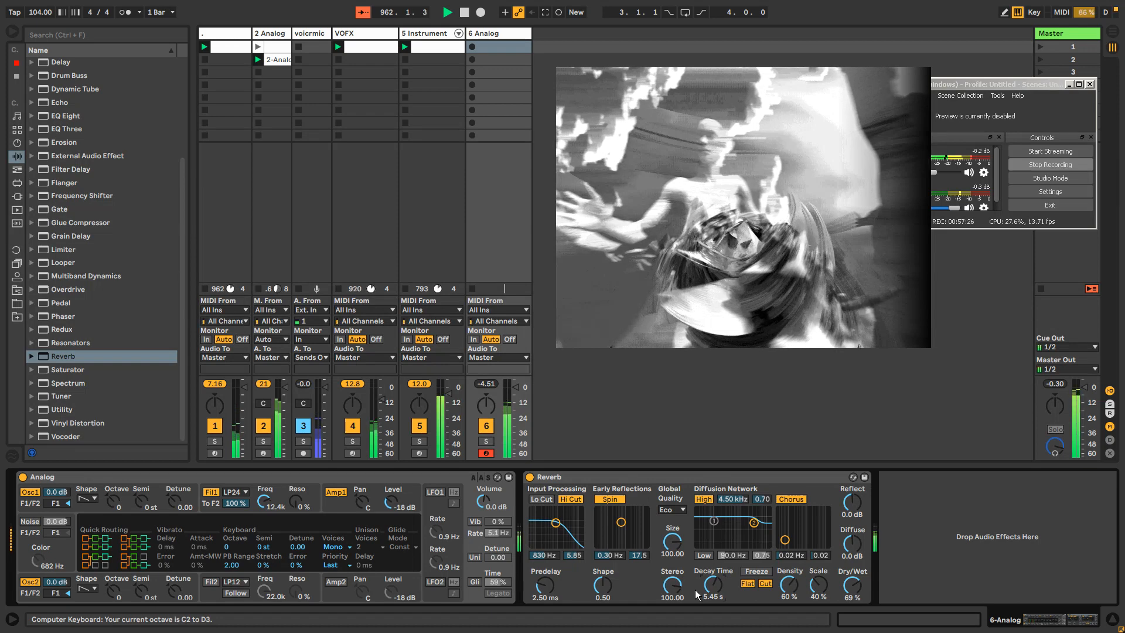
key(x)
key(x)
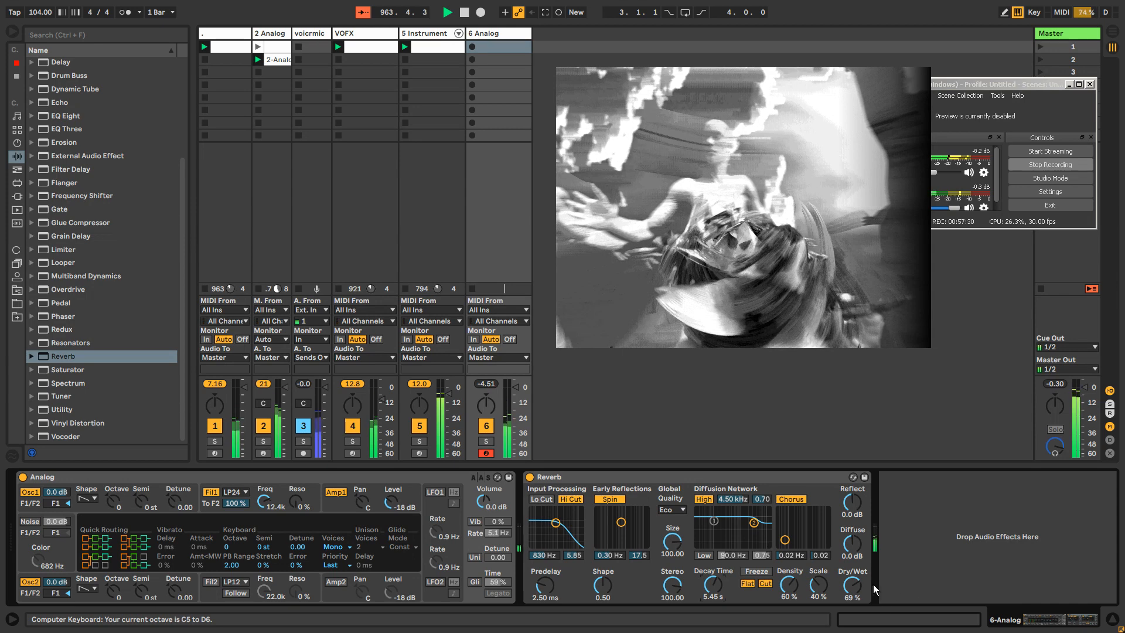
Step: Reduce the Reverb's dry/wet to 24% and its decay time to 1.84 s
drag(852, 585, 852, 628)
drag(712, 586, 712, 608)
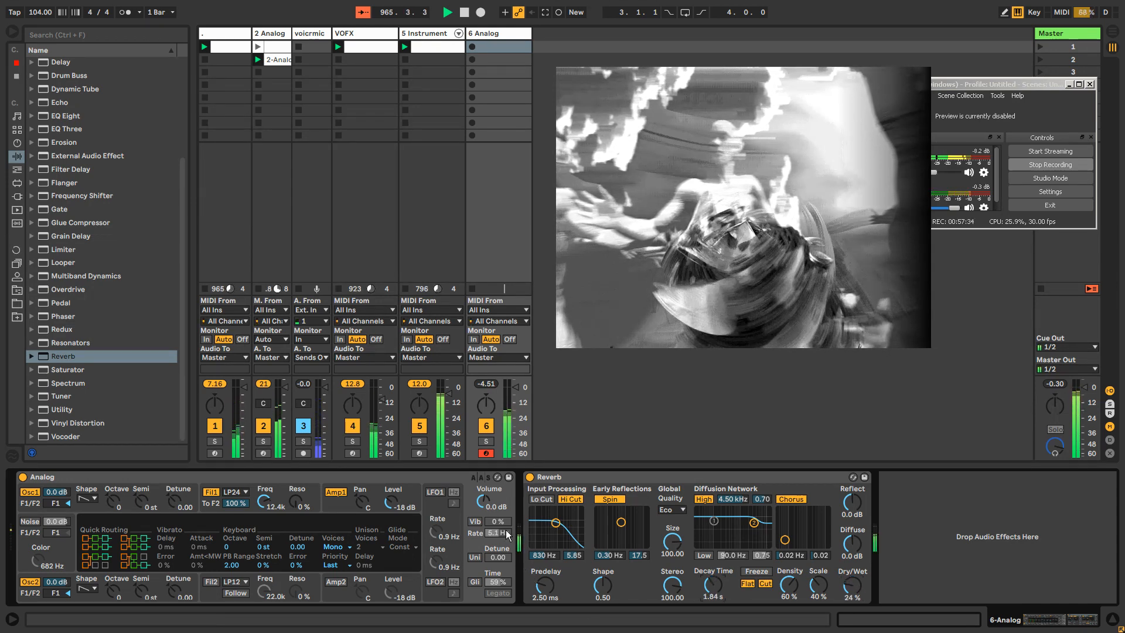
Step: Set the new Analog's Filter 1 frequency to 6.0 kHz with envelope frequency modulation at 0.00, and lower the computer keyboard octave to C3
drag(257, 502, 262, 505)
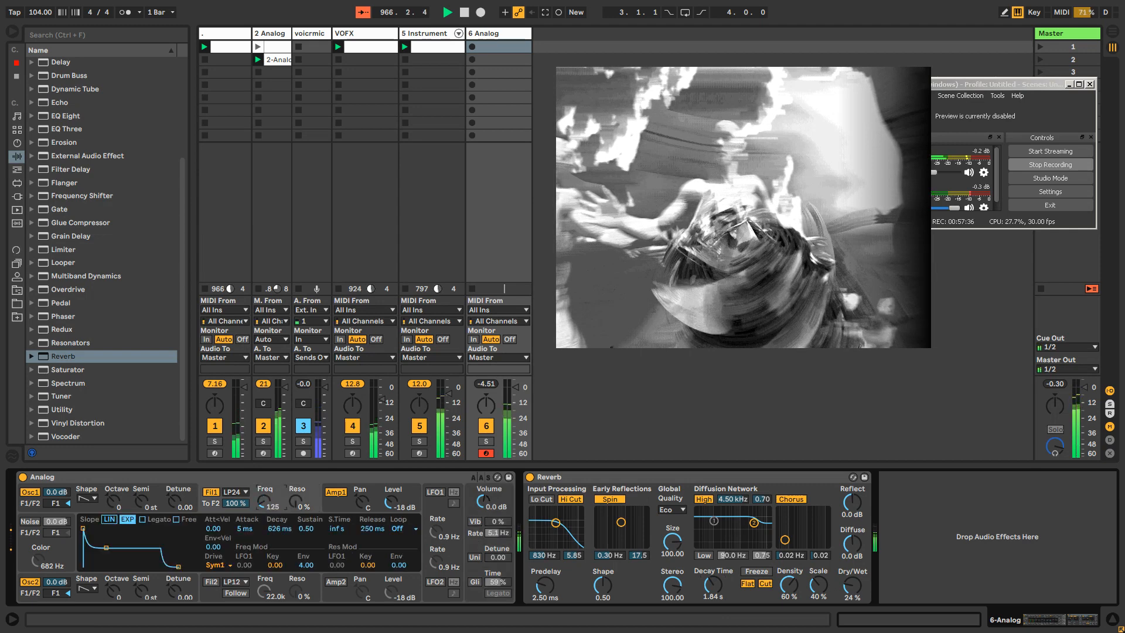
click(306, 565)
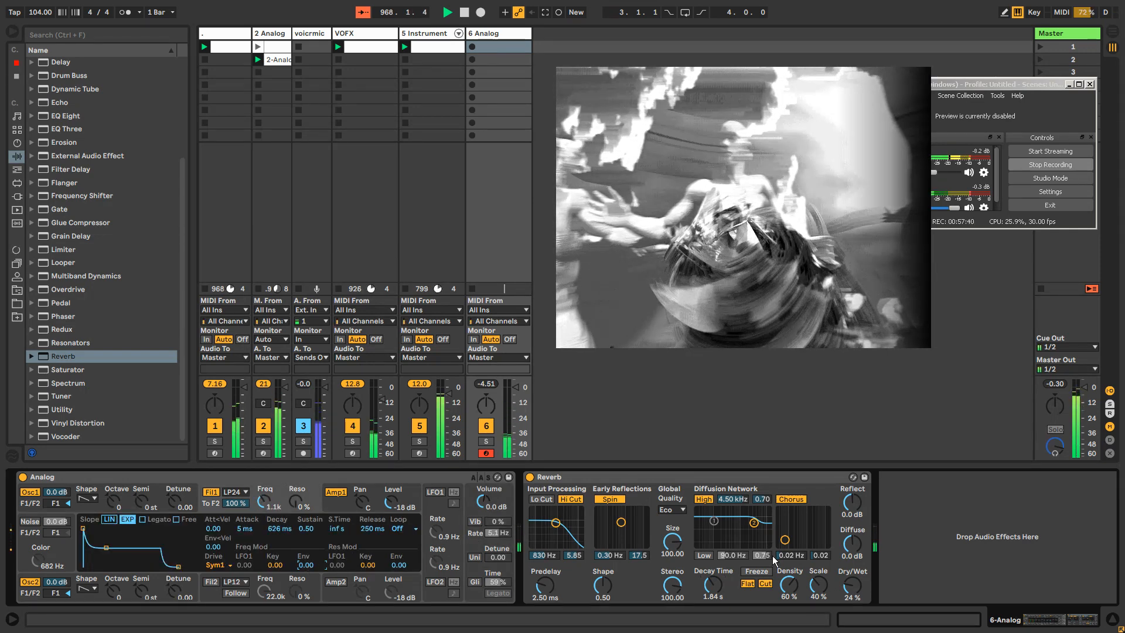
drag(263, 502, 258, 496)
key(z)
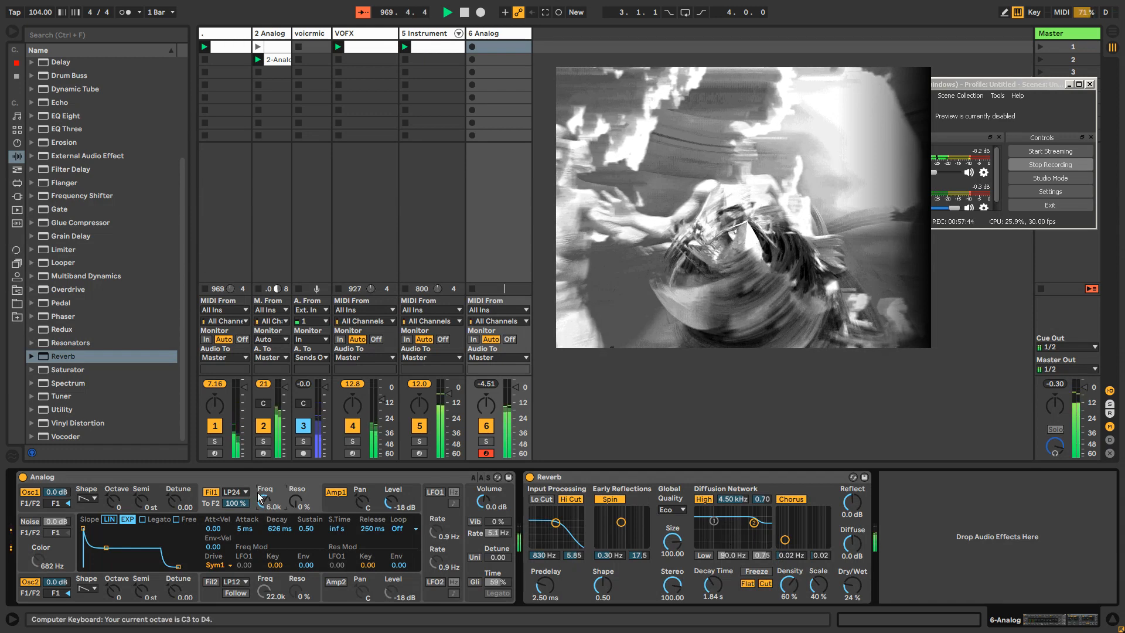
Step: Add a Chord MIDI effect before the new Analog with Shift 1 at +7 st, and set the synth's keyboard voices to 2
click(17, 172)
mouse_move(65, 76)
mouse_down()
mouse_move(6, 522)
mouse_move(15, 526)
mouse_up()
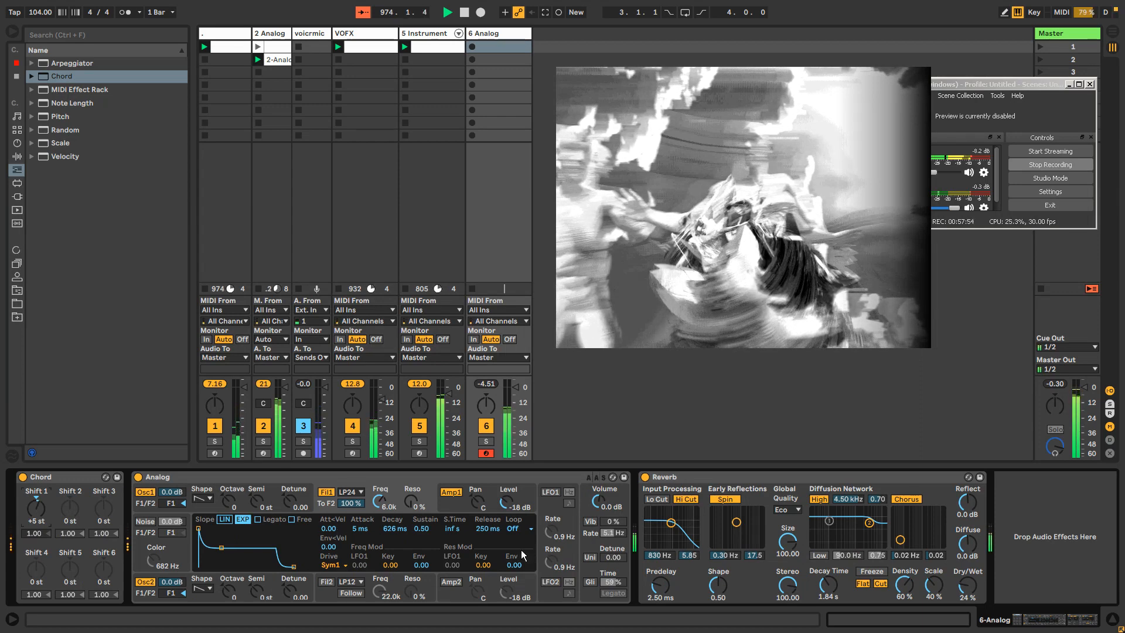
click(588, 501)
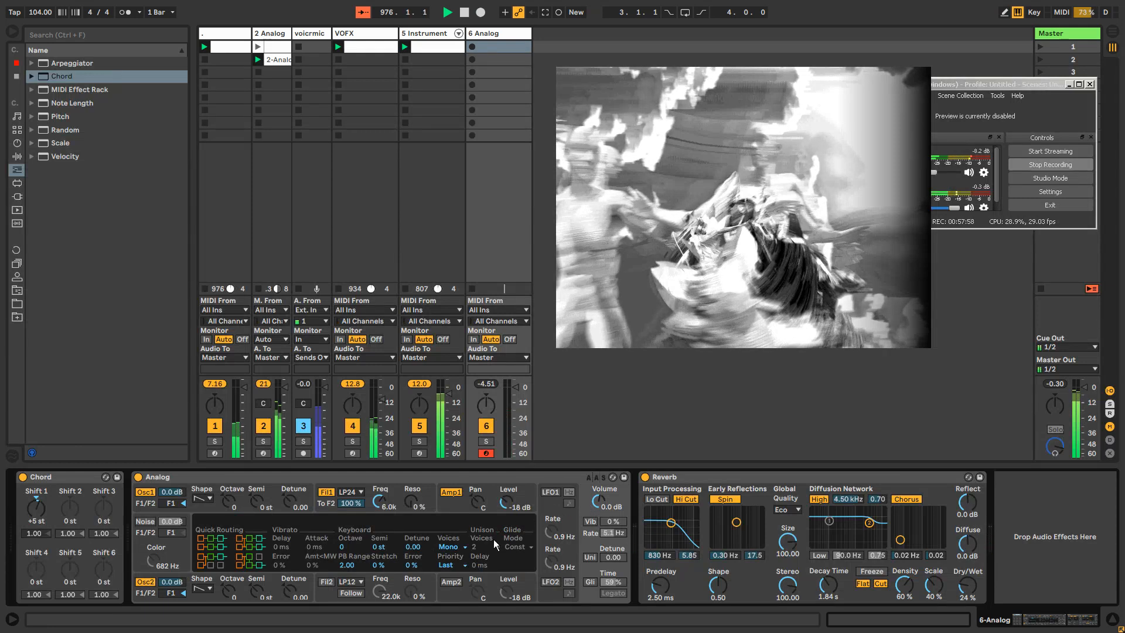
click(459, 547)
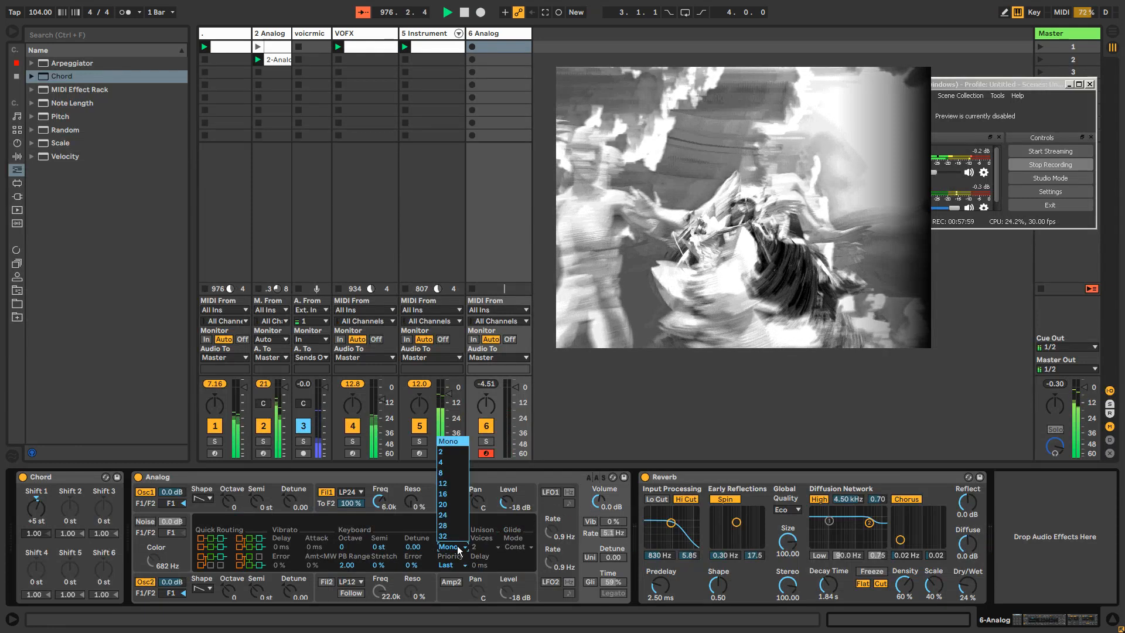
click(443, 453)
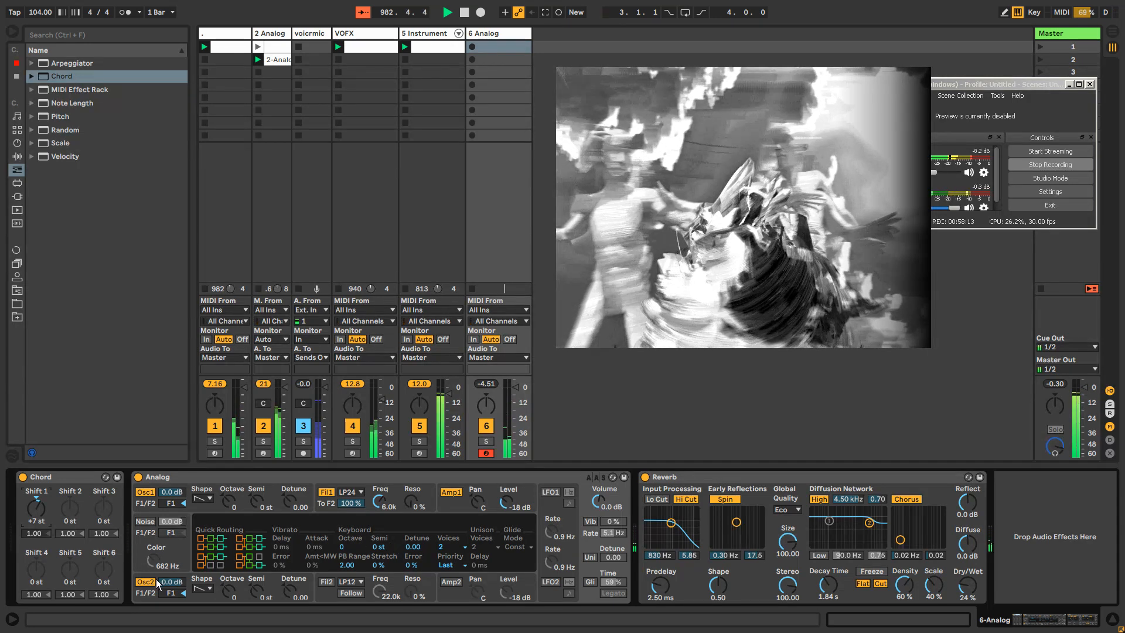
Step: Audition the chord patch one octave higher and return the computer keyboard to the C3 octave
key(x)
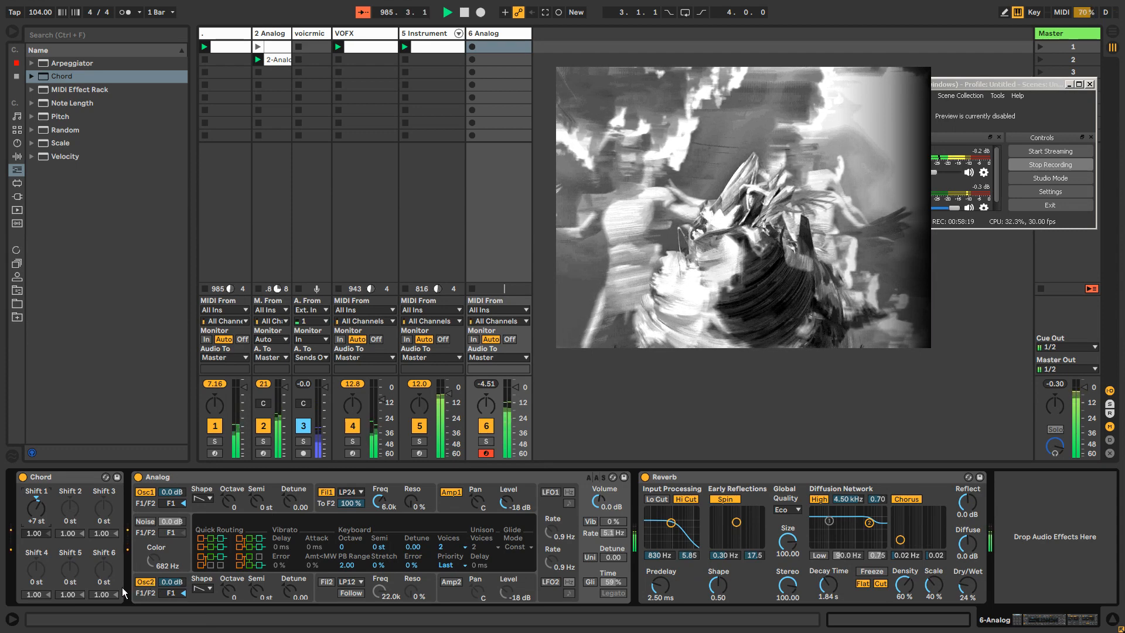
key(a)
key(z)
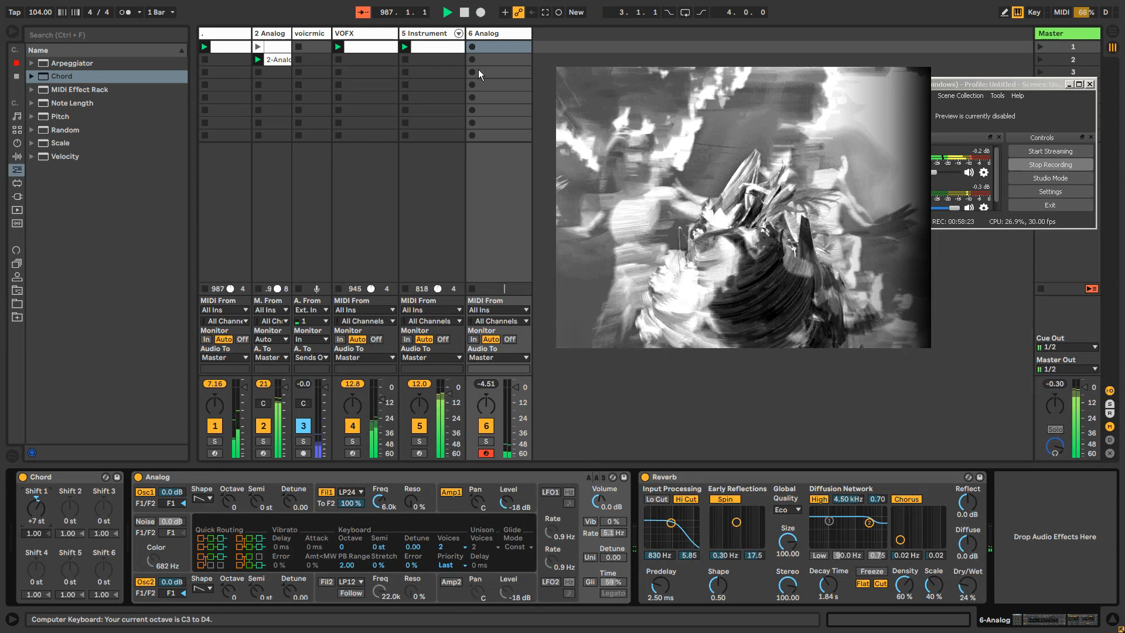
Step: Record a seven-bar MIDI clip of a melody between C2 and A3 in the first slot of the 6 Analog track
click(472, 48)
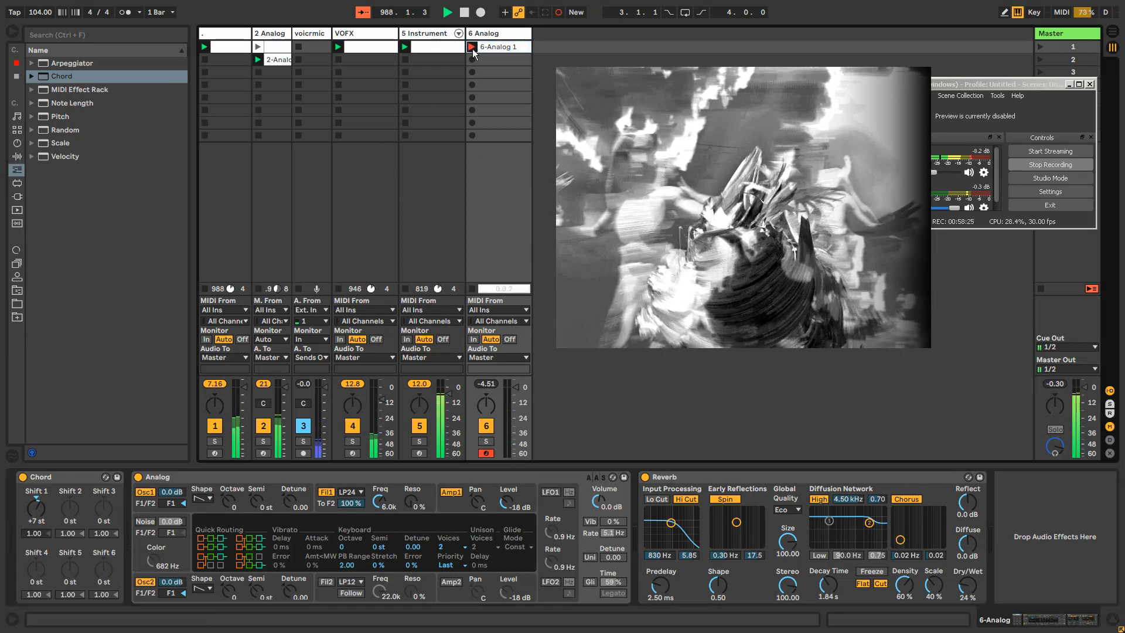
key(a)
key(d)
key(k)
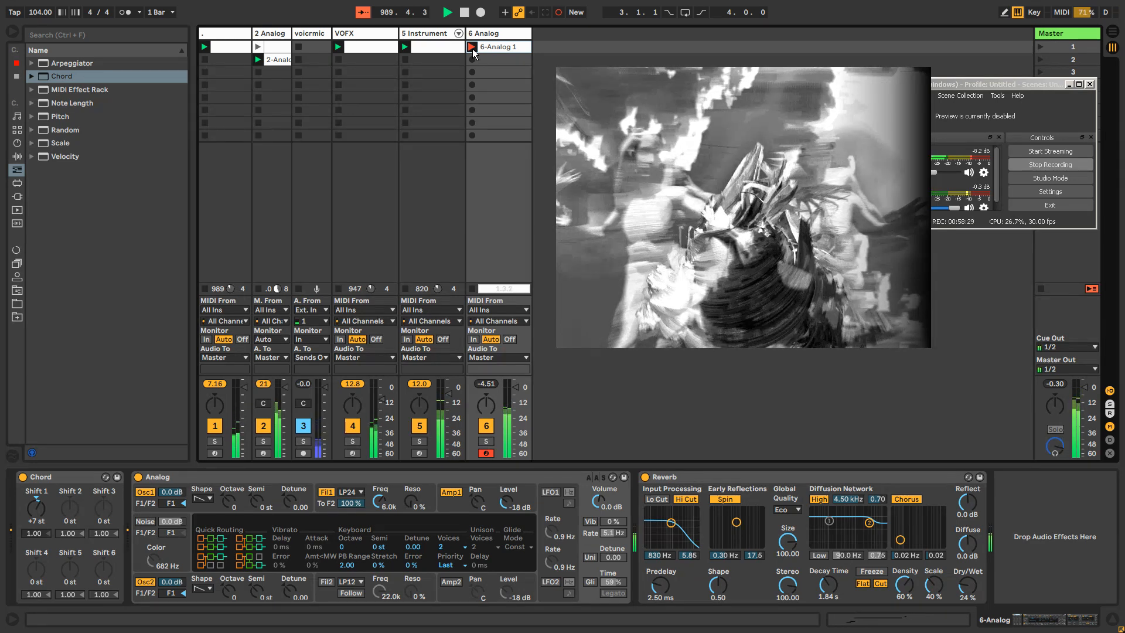
key(z)
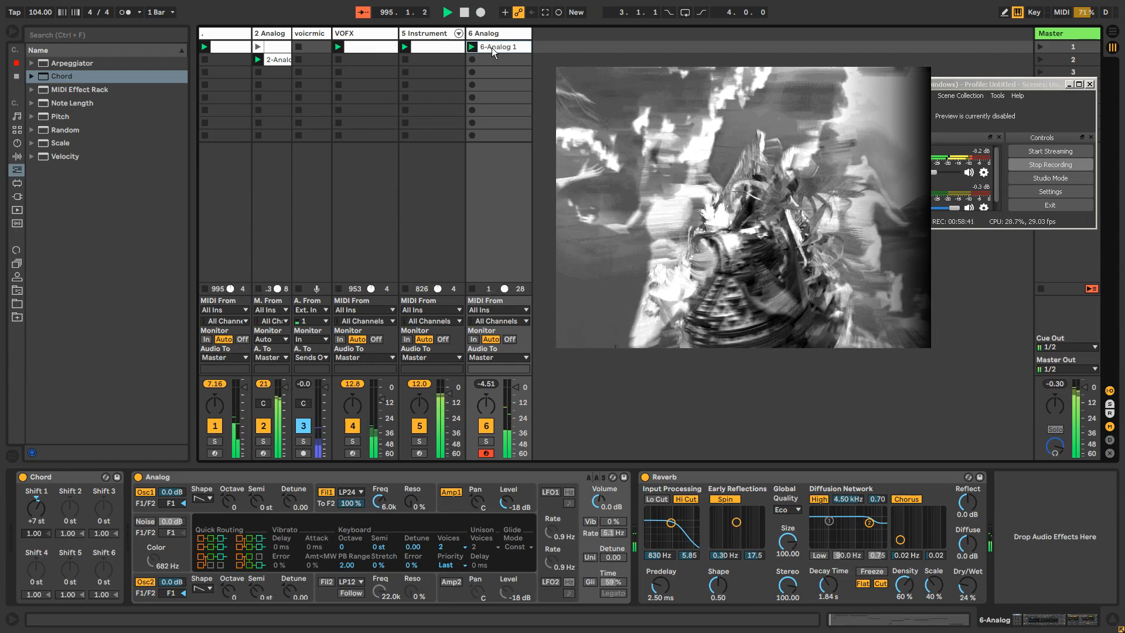
Step: Open the recorded 6-Analog 1 clip and quantize all of its notes
double_click(490, 47)
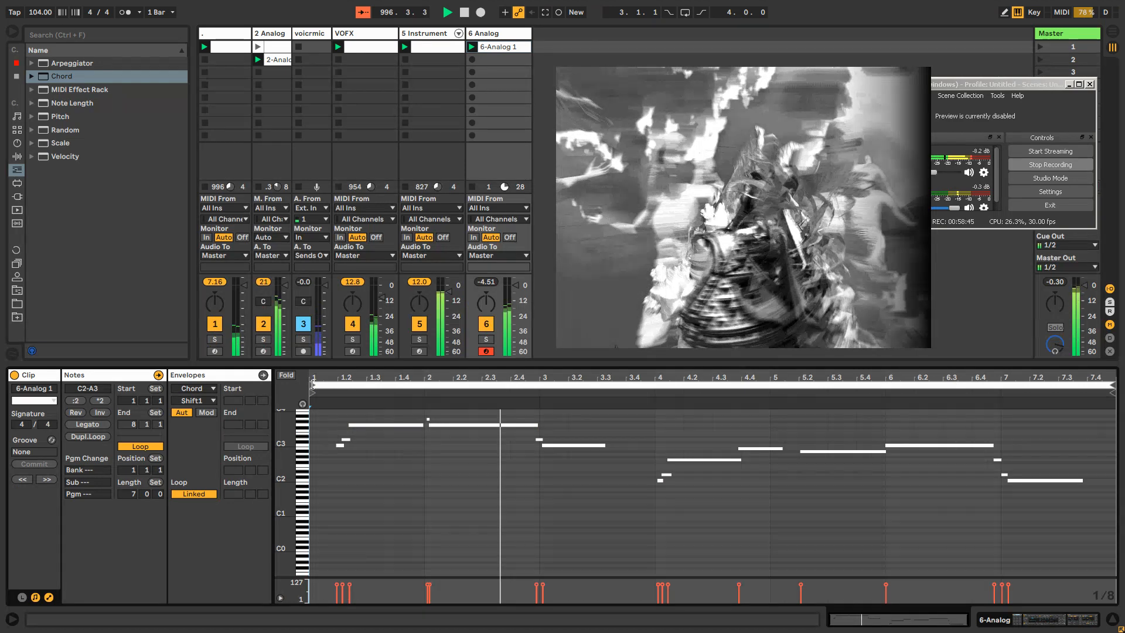
key(ctrl+a)
key(ctrl+u)
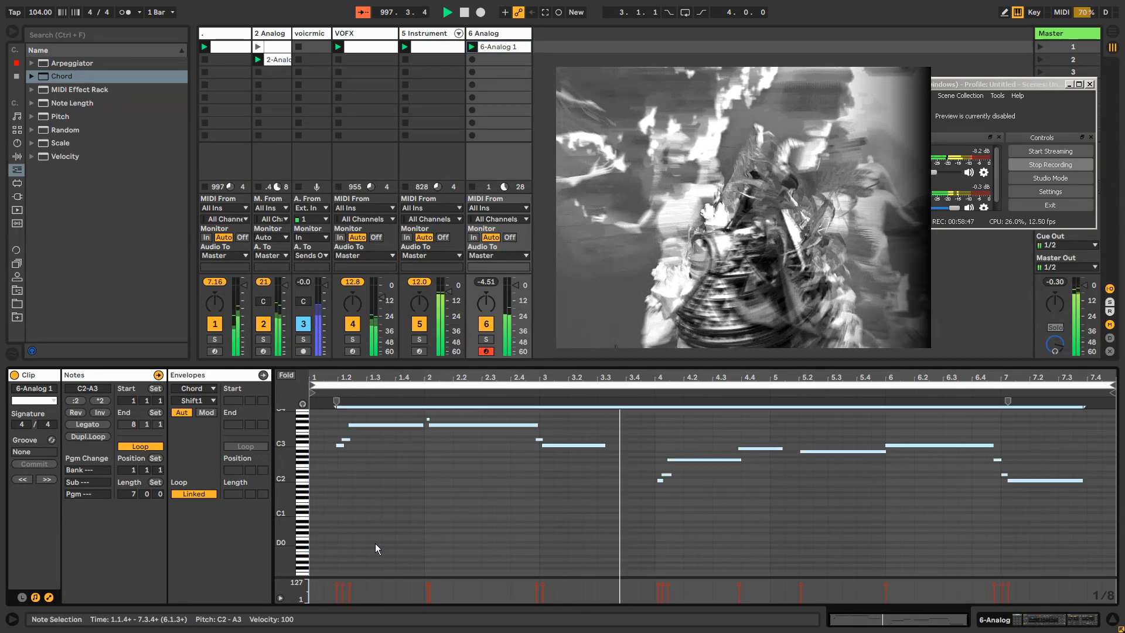
click(368, 542)
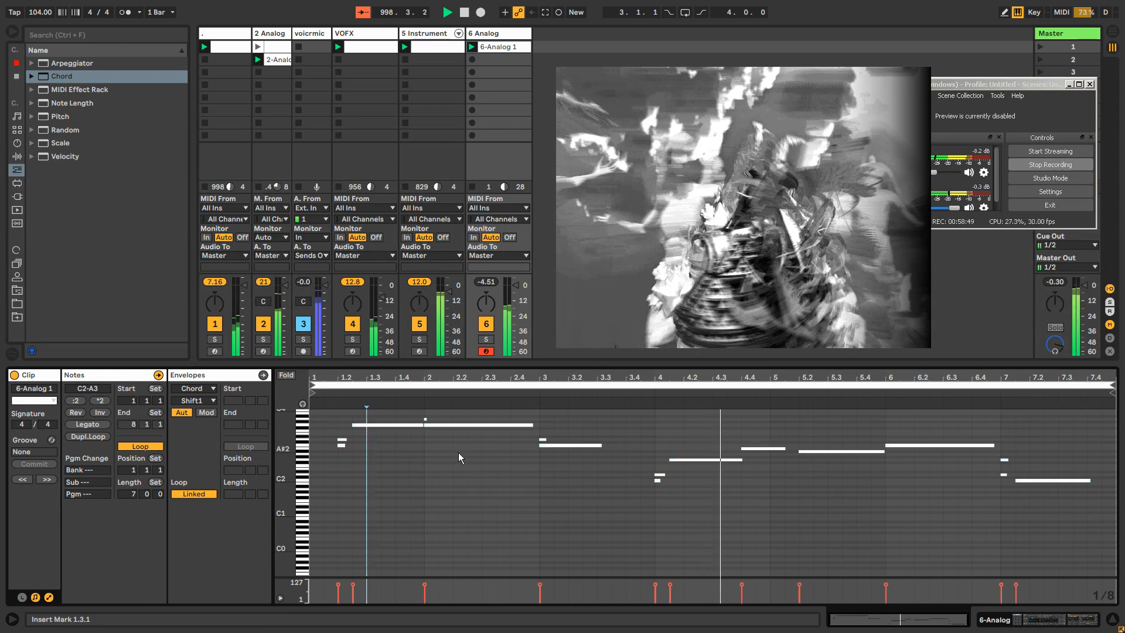
Step: Lower the B2 note at 4.4 to A#2 and extend the following A#2 note back to 4.4, merging them into one long note
click(744, 449)
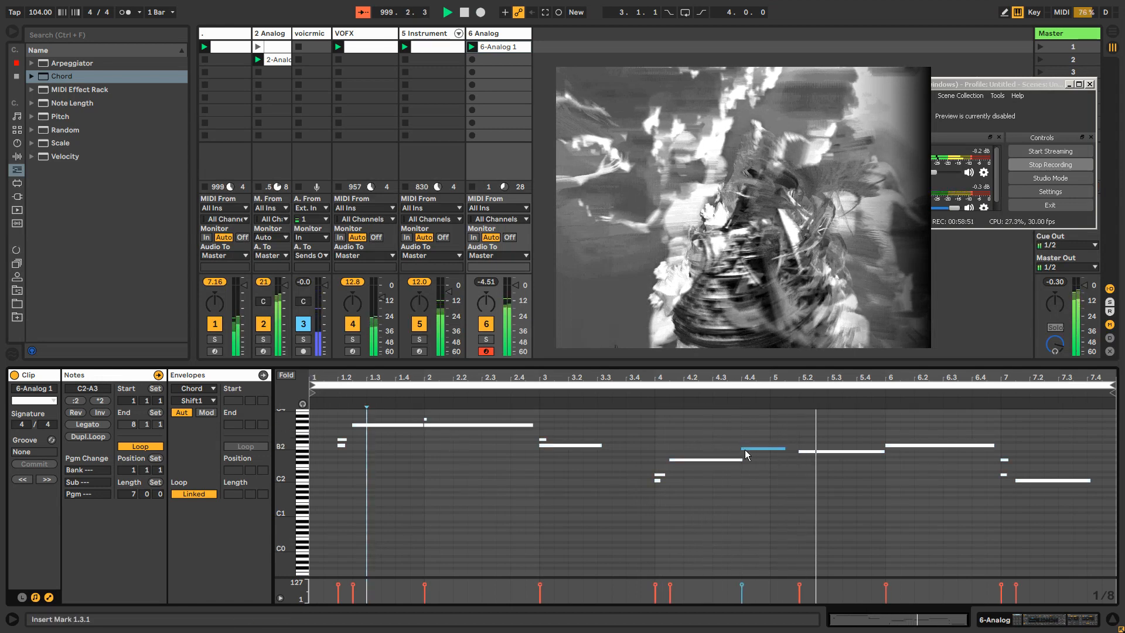
key(Down)
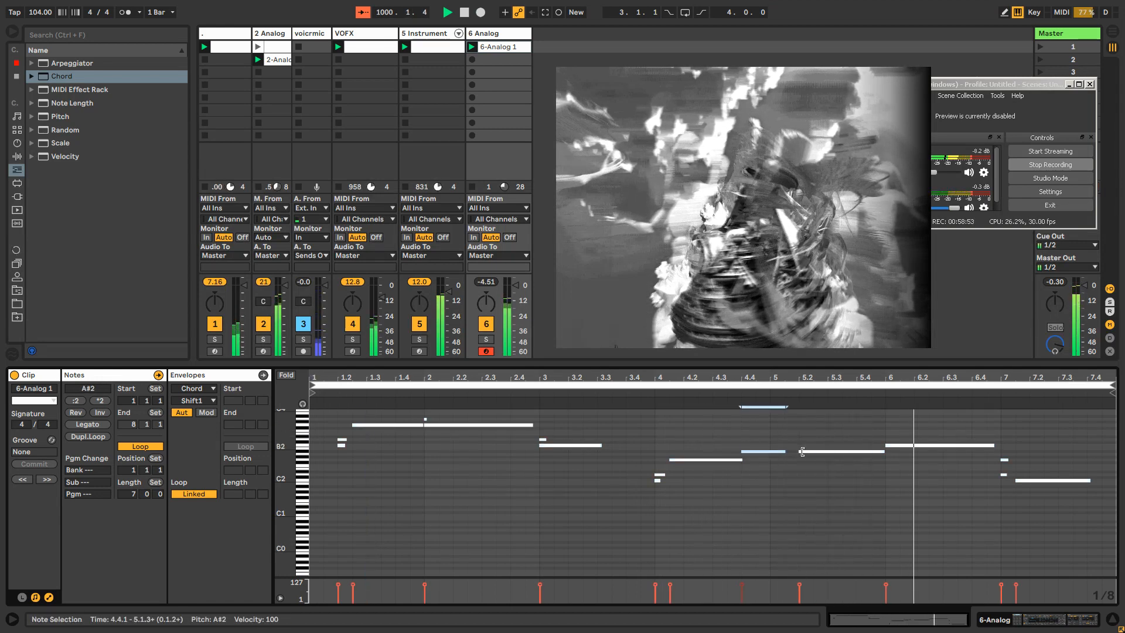
click(799, 451)
drag(797, 452, 741, 453)
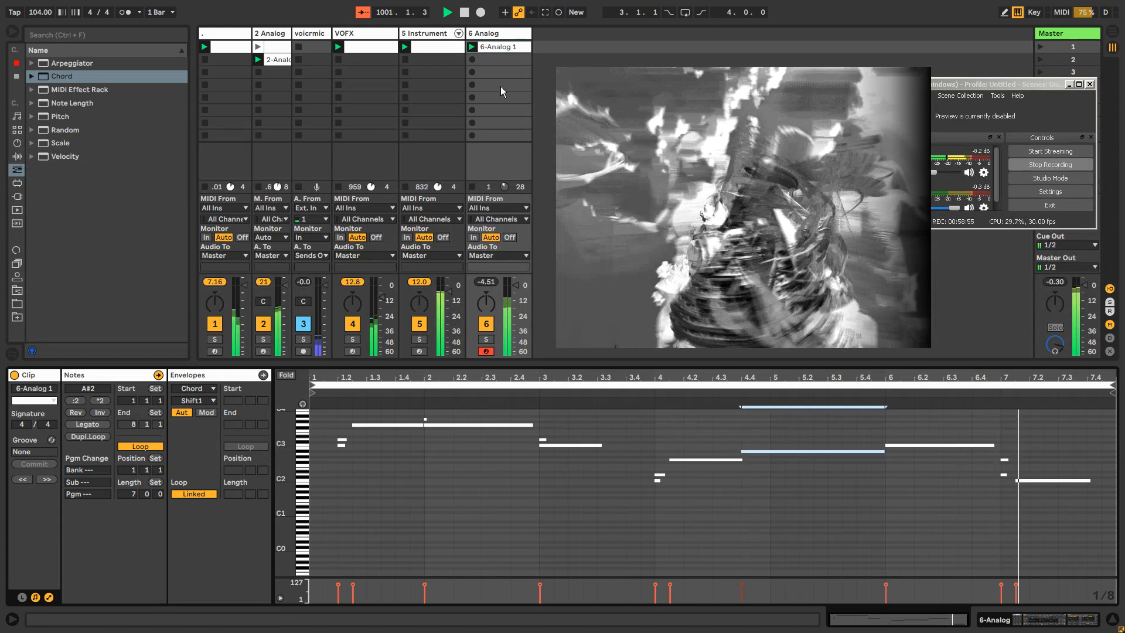
Step: Set Filter 1 of the 6 Analog synth to a frequency of 791 Hz and a resonance of 36%
double_click(496, 34)
drag(380, 501, 396, 518)
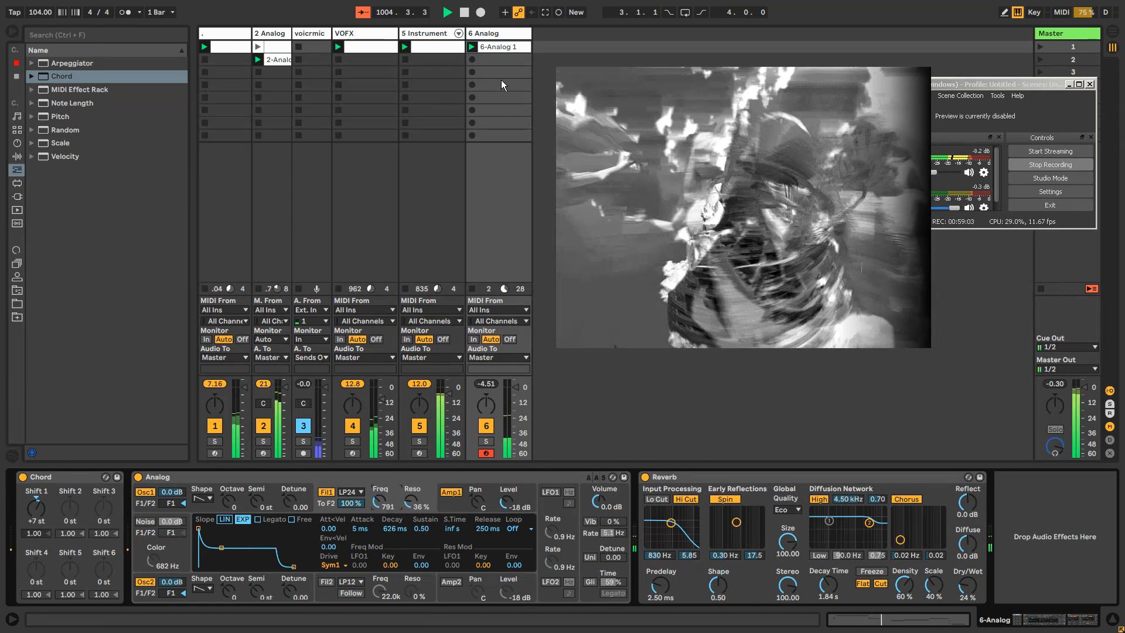
Step: In the 6-Analog 1 clip, extend the bar 3 C3 note to 4.1.1 and shift the short D notes in bars 4, 7 and 1 slightly later
double_click(501, 47)
drag(600, 445, 656, 450)
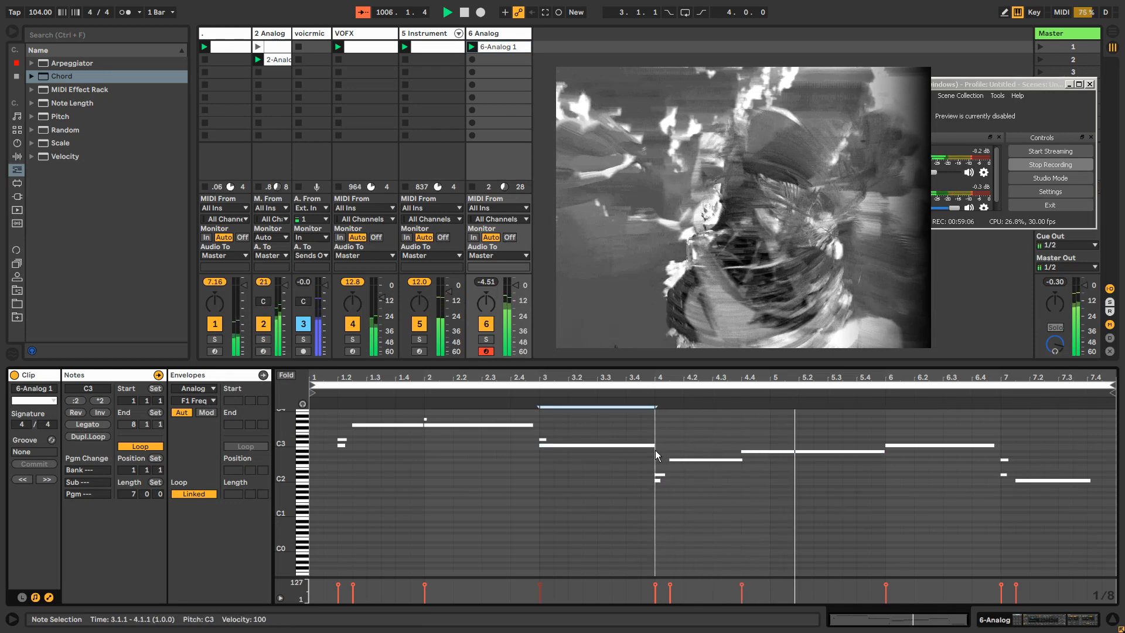
click(659, 475)
drag(660, 478, 667, 477)
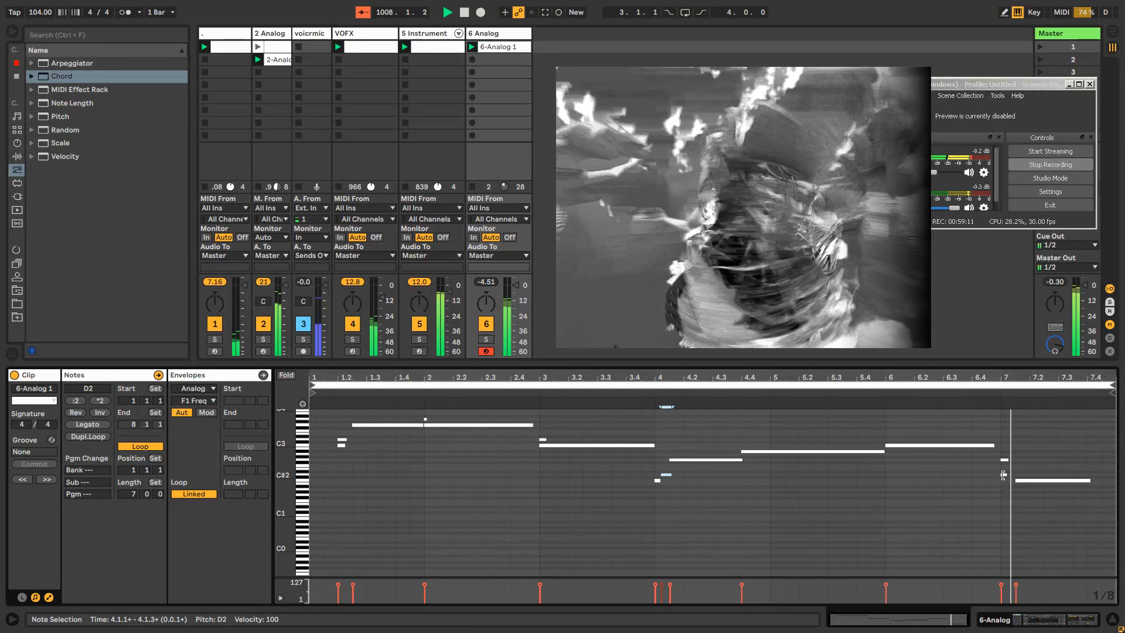
drag(1001, 475, 1014, 474)
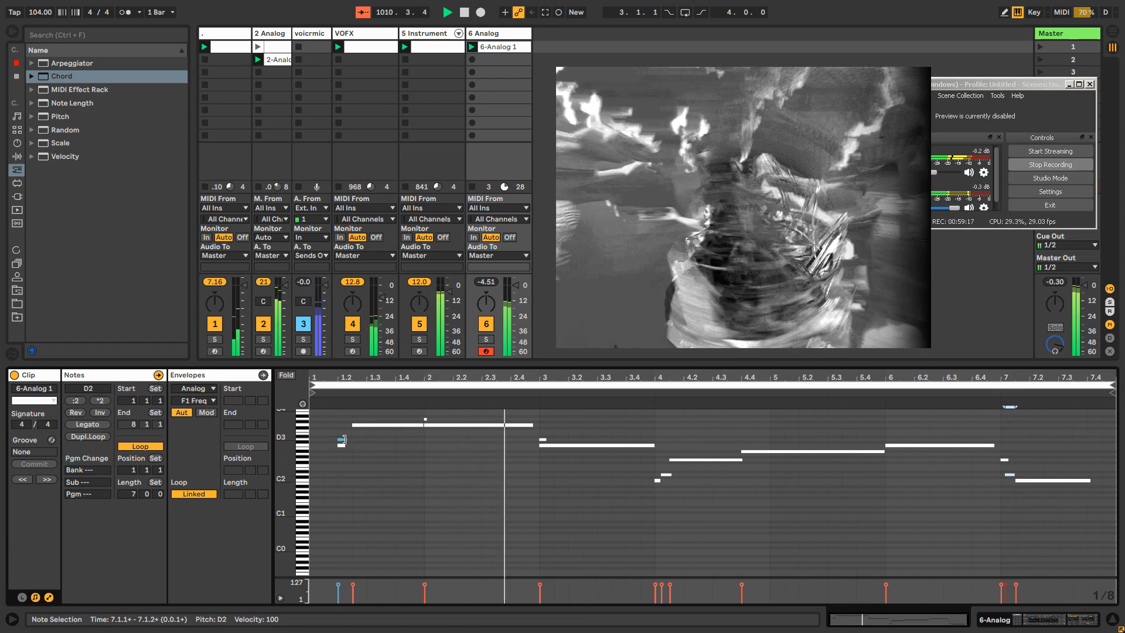
drag(341, 439, 346, 440)
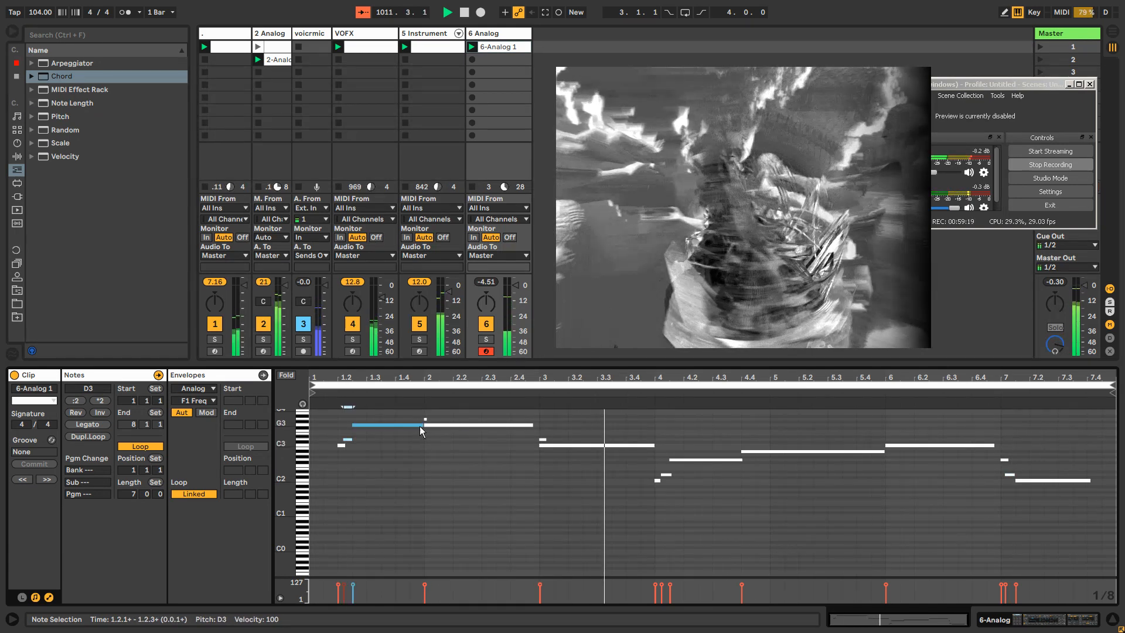
Step: Start the second long G3 note slightly after bar 2 and extend its end just past the start of bar 3
drag(426, 425, 430, 425)
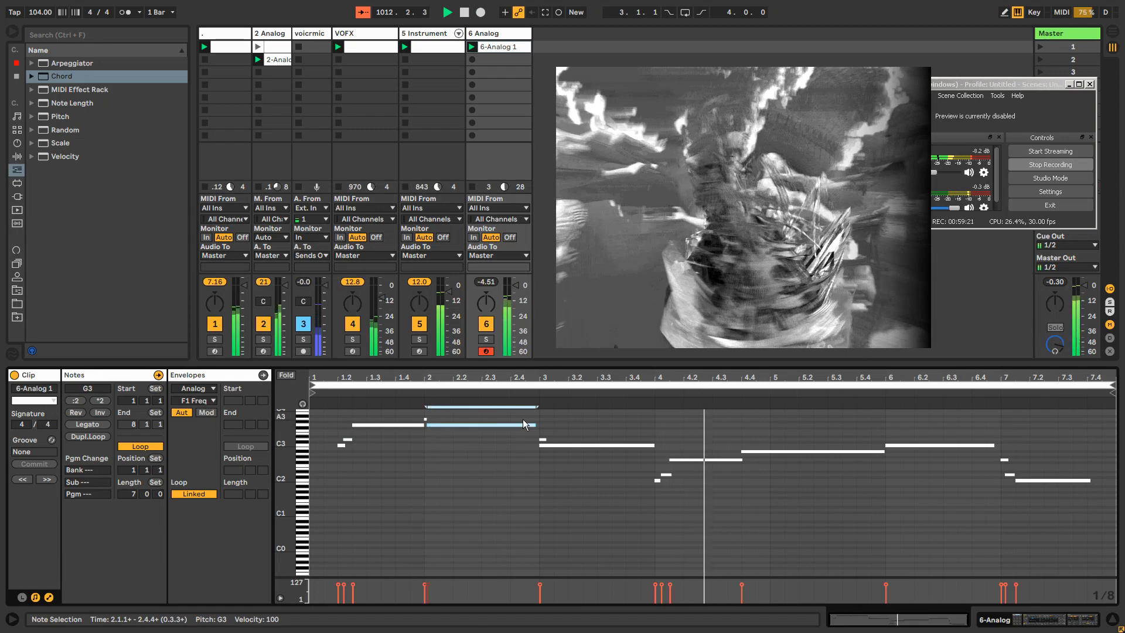
drag(535, 422, 538, 420)
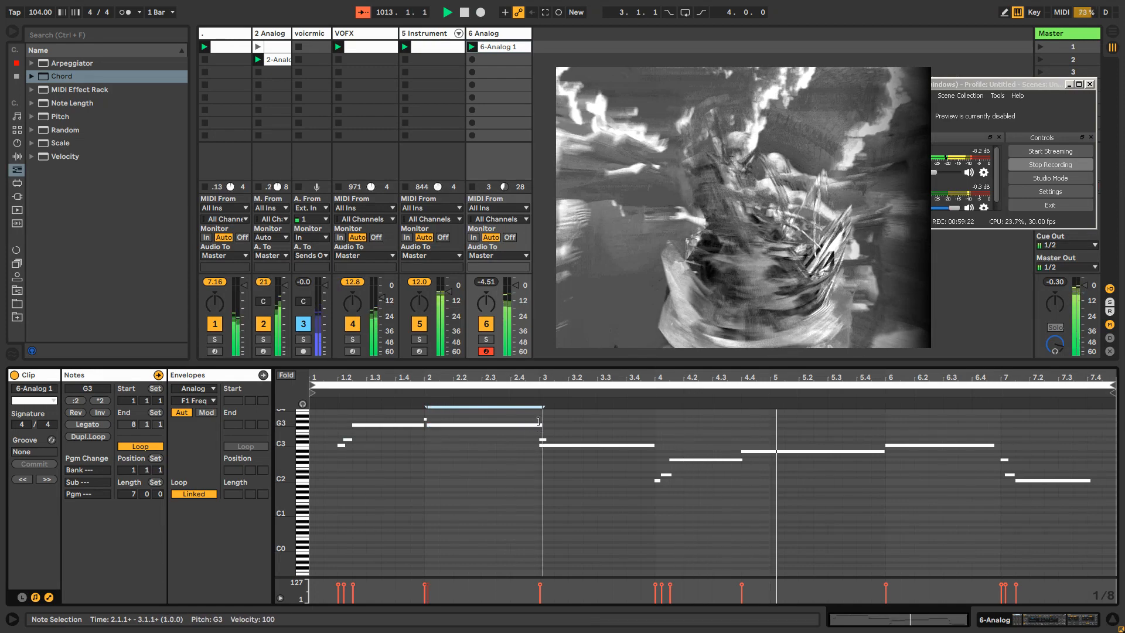
Step: Duplicate the 6 Analog track and launch the copied clip on the new 7 Analog track
click(491, 34)
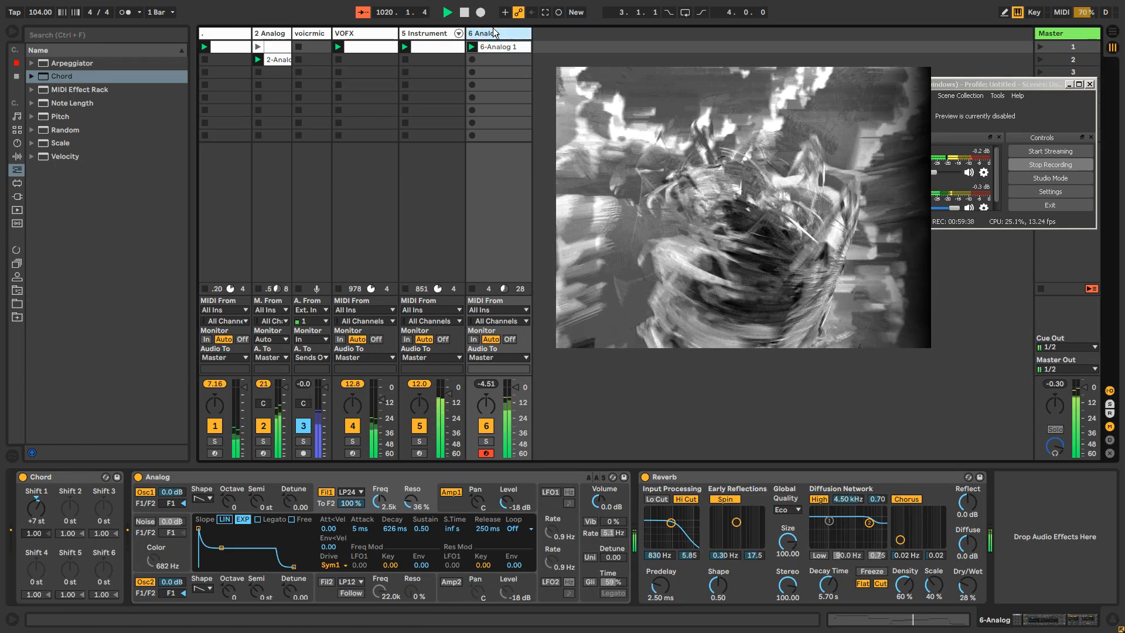
key(ctrl+d)
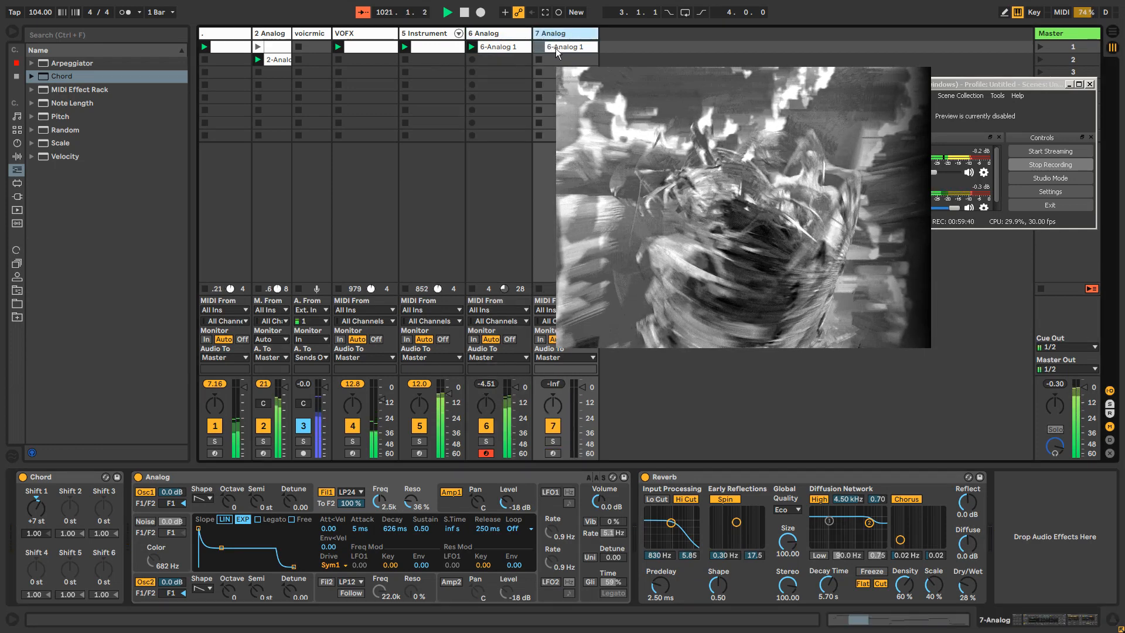
click(554, 48)
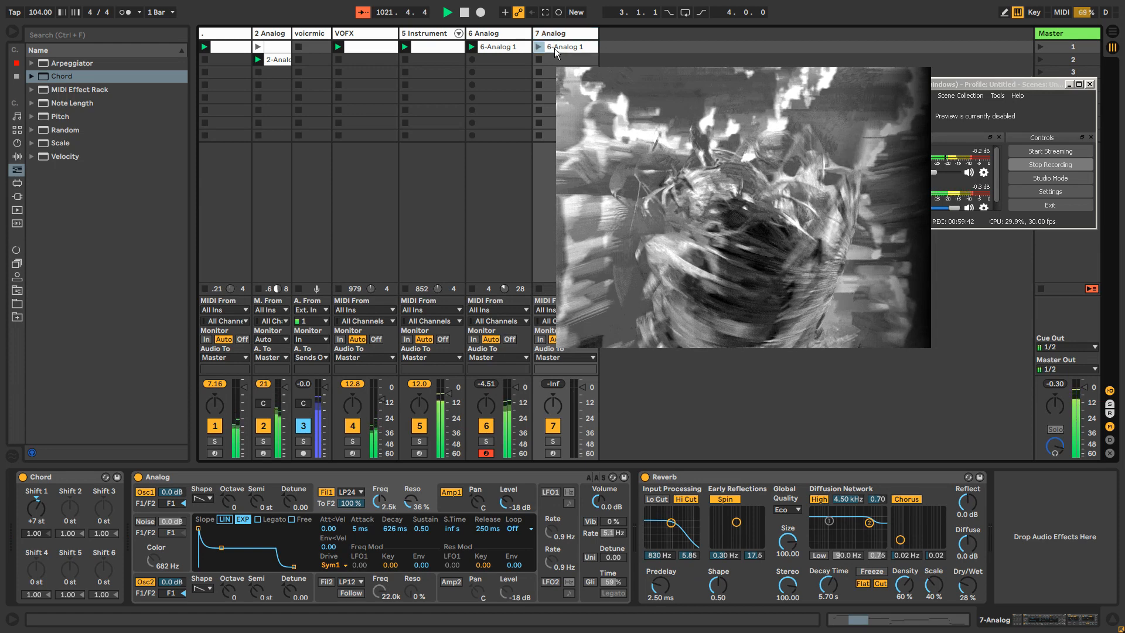
click(540, 48)
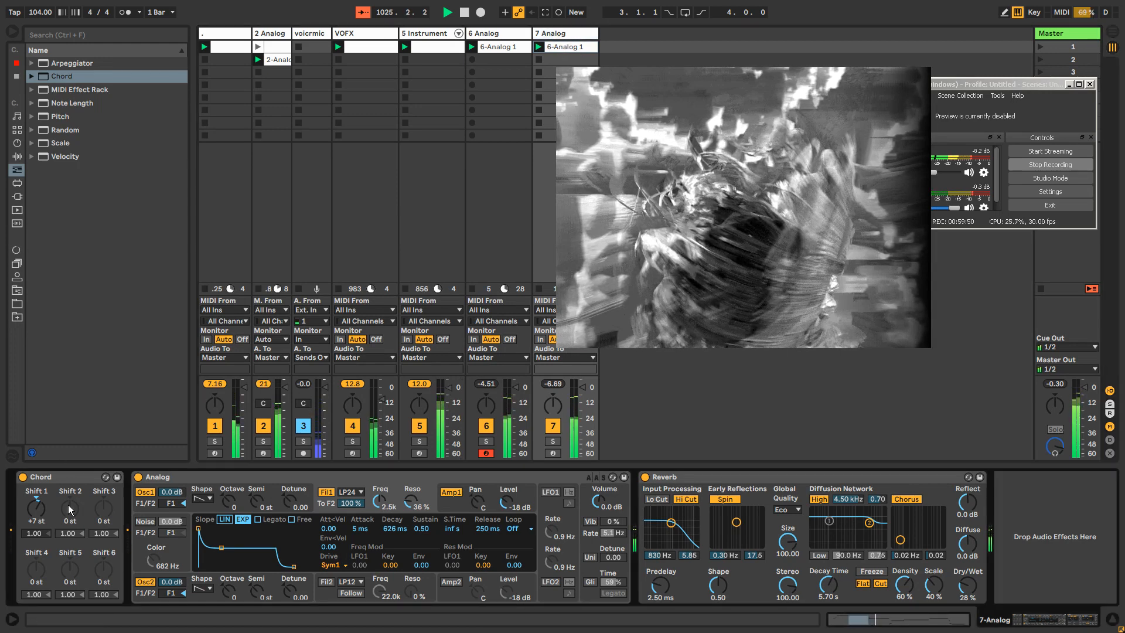
Step: Add a Pitch MIDI effect before Chord on the 7 Analog track, with pitch at +24 st, and compare the two Analog chains
drag(59, 116, 44, 515)
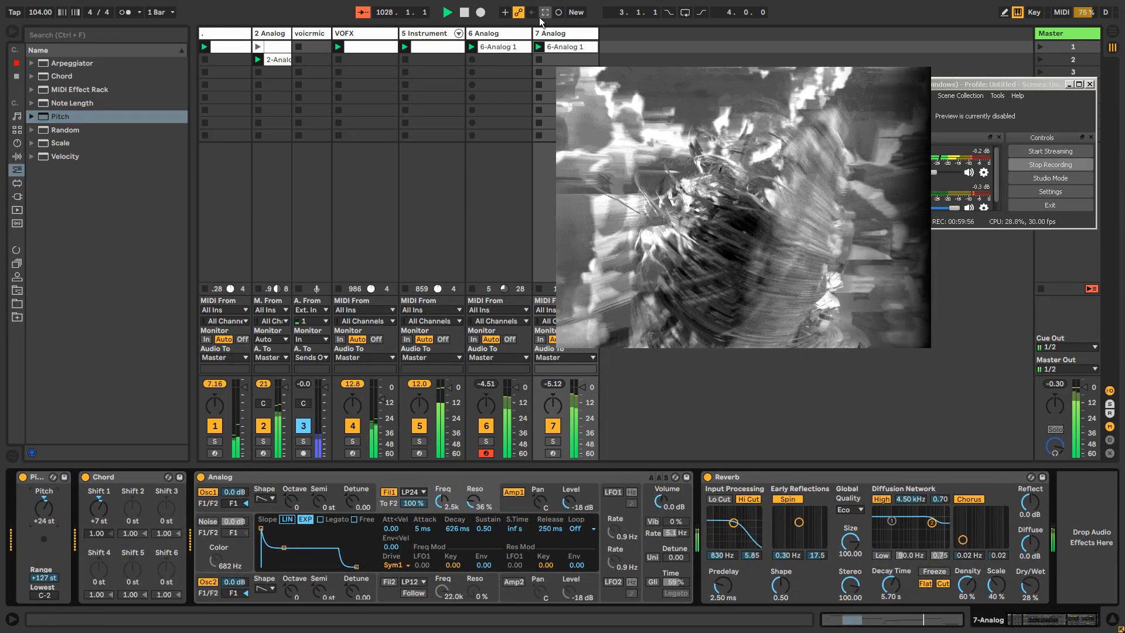
click(491, 35)
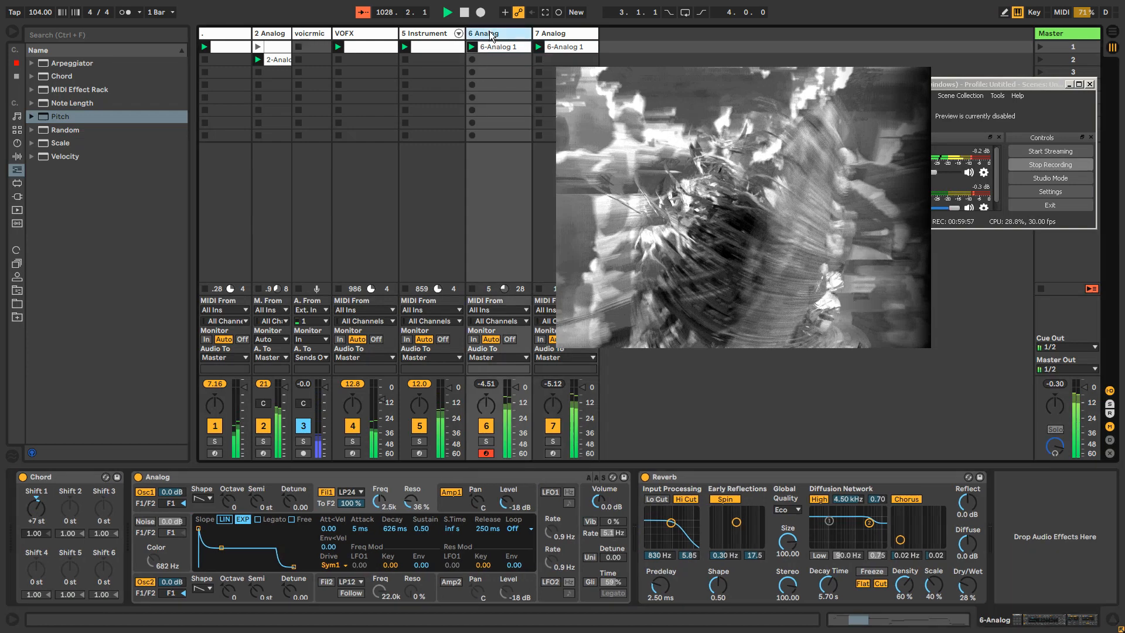
click(564, 36)
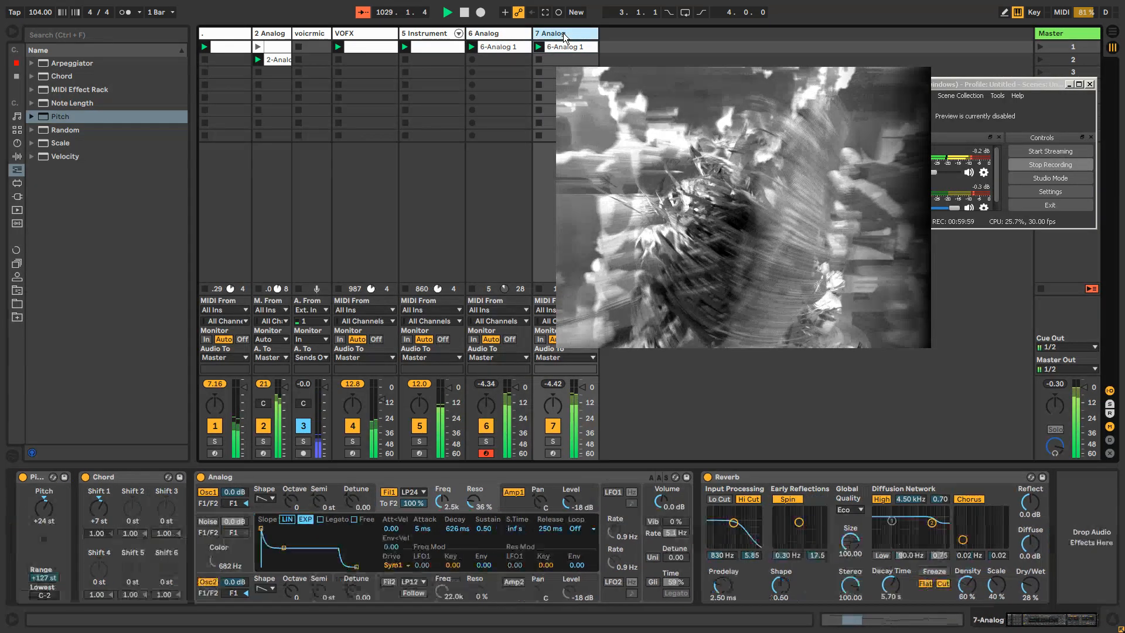
Step: In the 6 Analog track's clip, start the long bar 3 C3 note slightly later and shift the short bar 7 D2 note slightly later
double_click(504, 47)
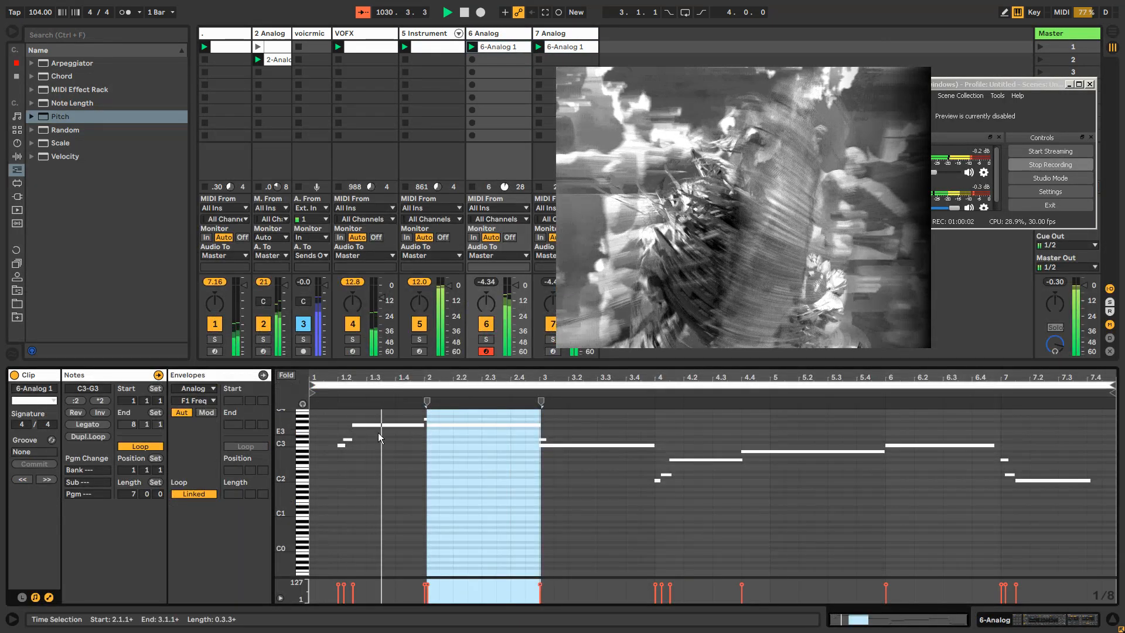
click(543, 445)
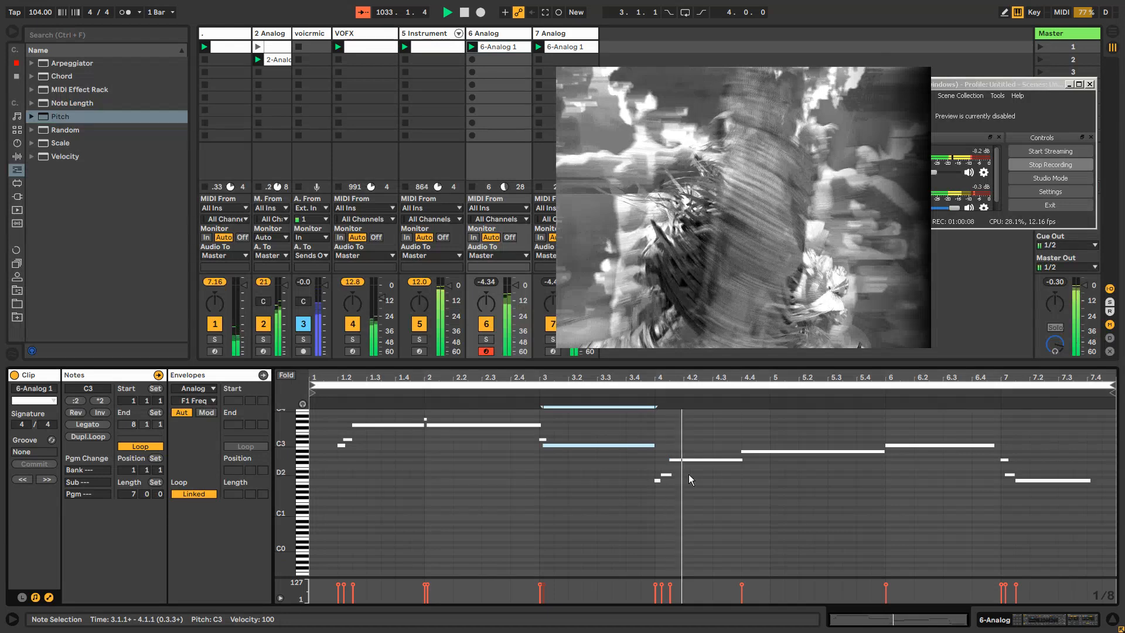
click(1009, 476)
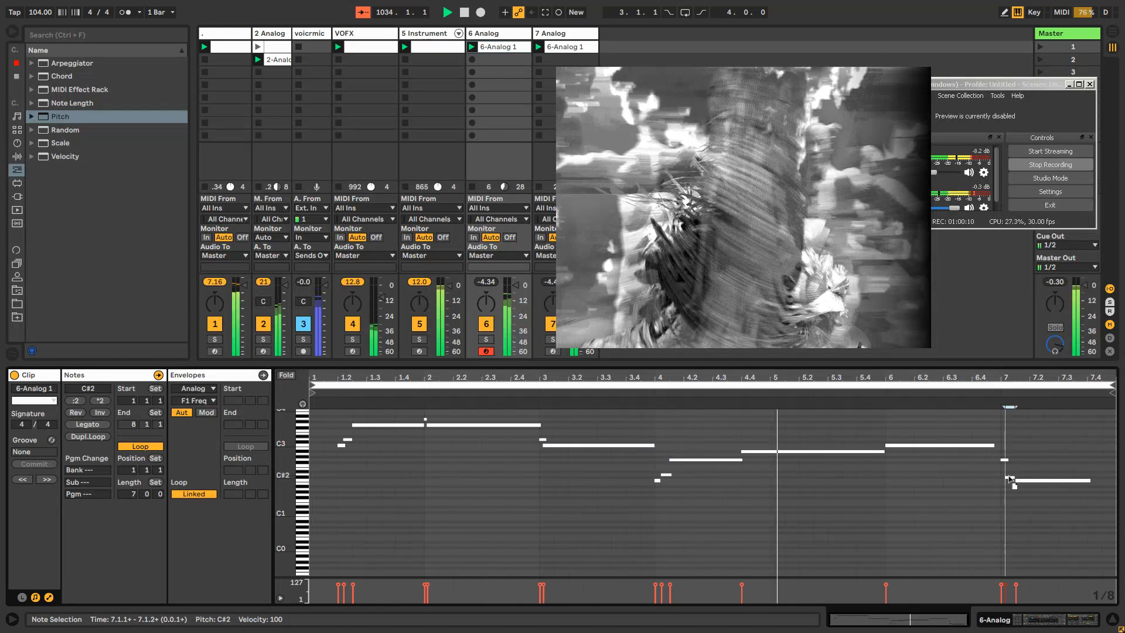
drag(1008, 475, 1011, 472)
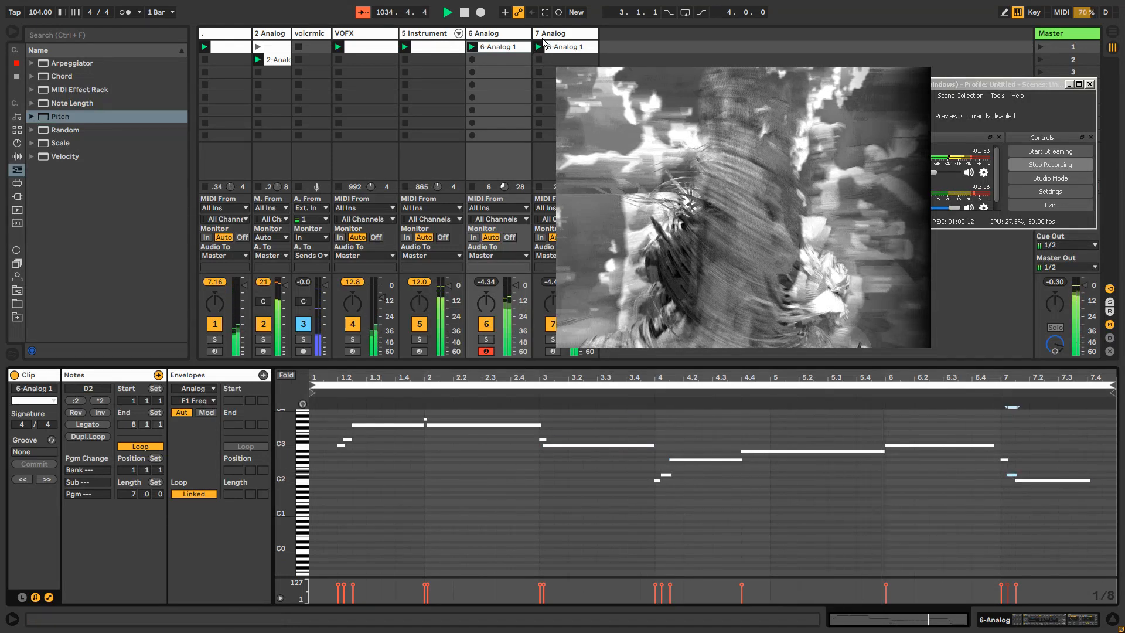
Step: Set the 7 Analog track's volume to -6.0 dB
click(543, 37)
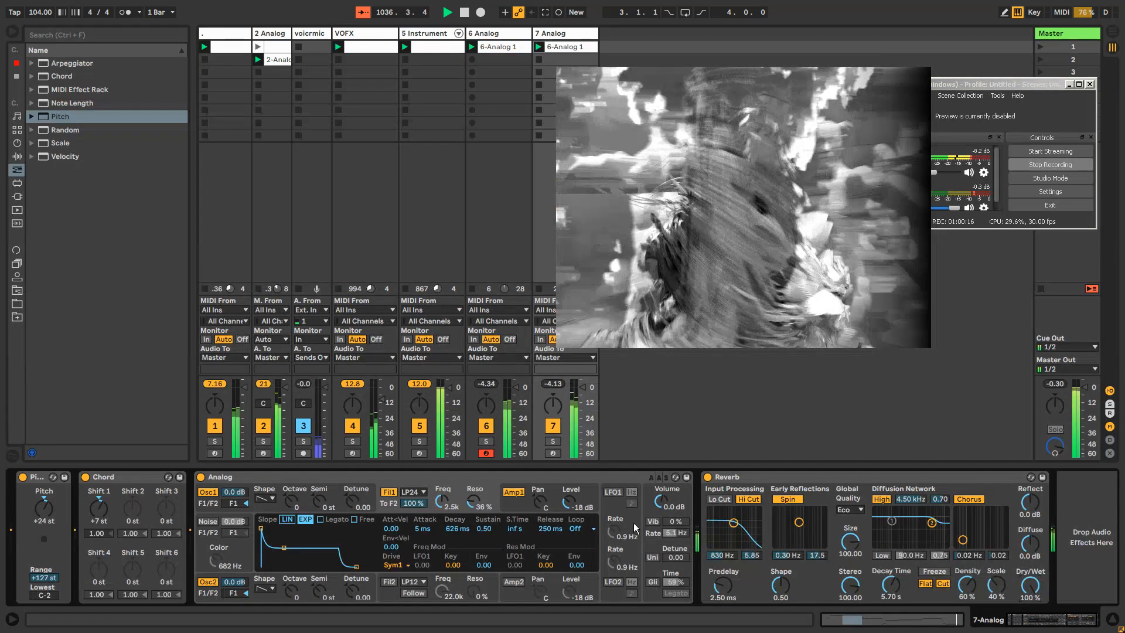
drag(590, 402, 590, 405)
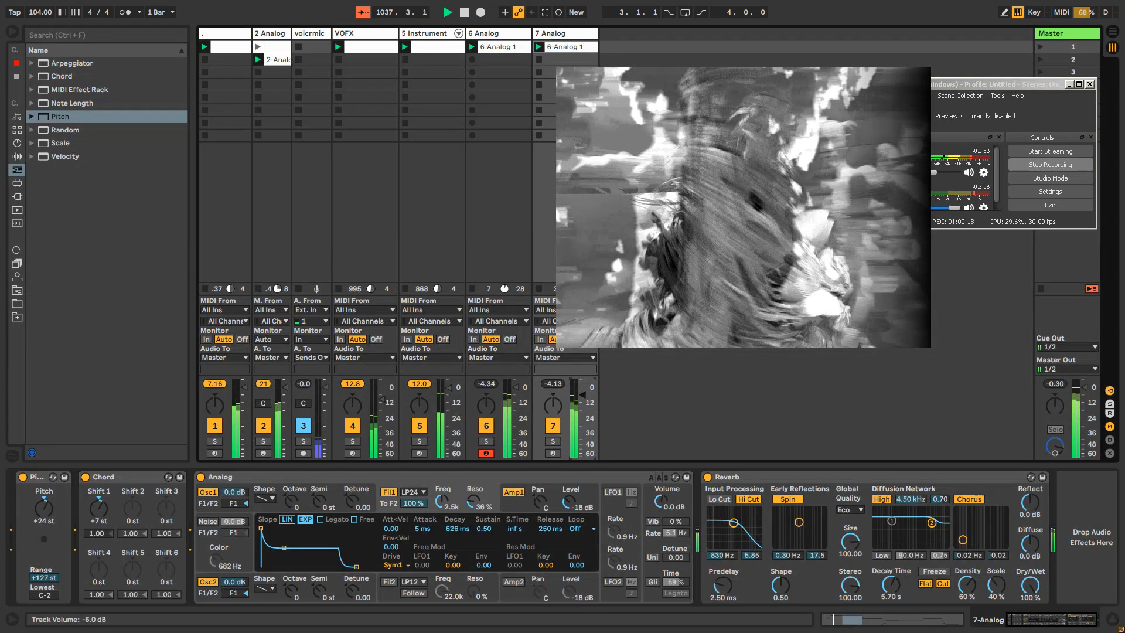
Step: In the 7 Analog track's clip, extend the last C2 note to 8.1.1 and the first C3 note back to 1.1.1
double_click(574, 47)
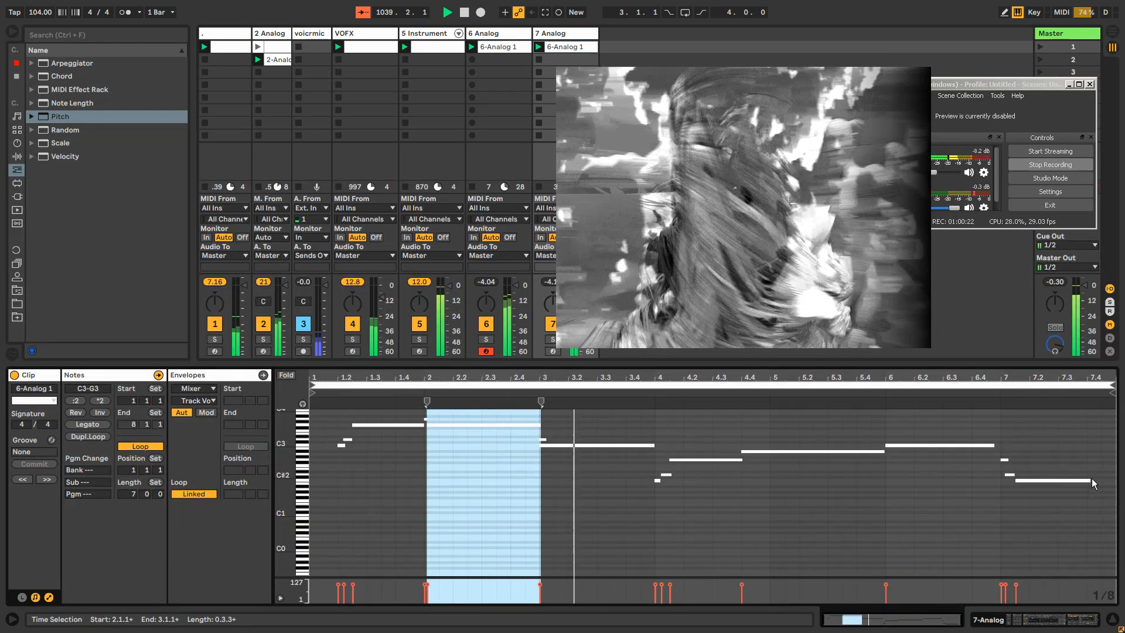
drag(1090, 481, 1114, 481)
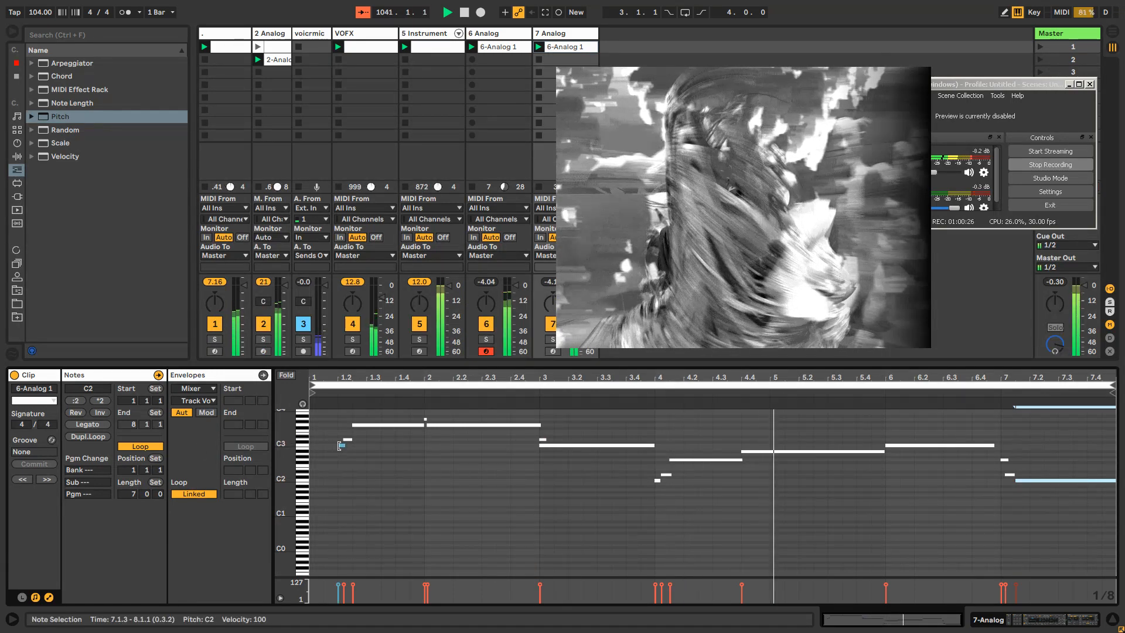
drag(338, 444, 309, 445)
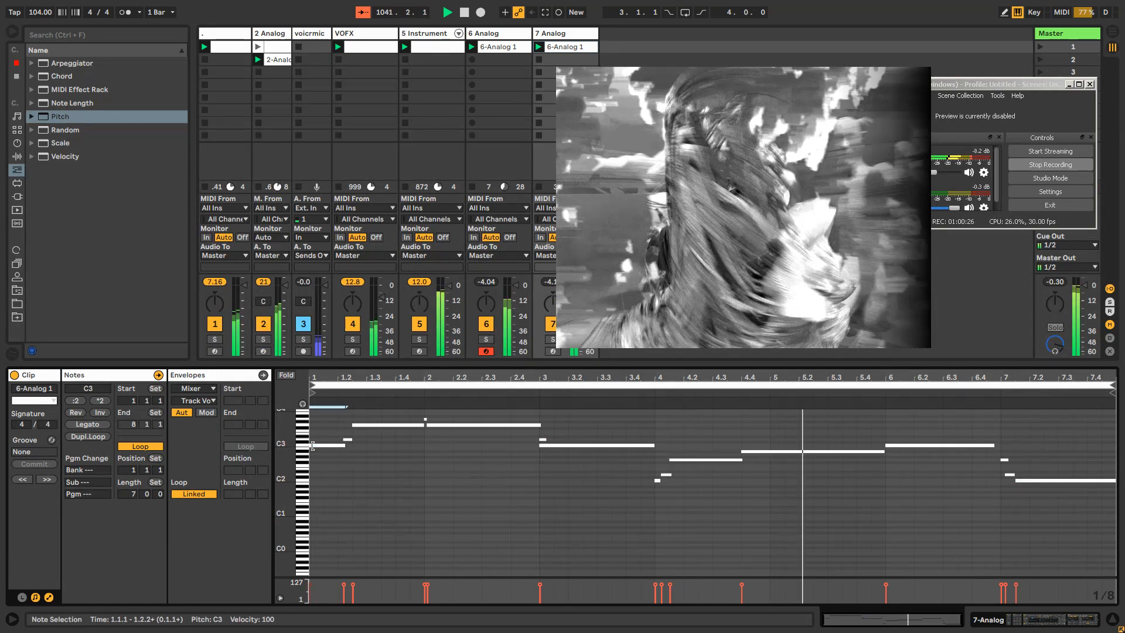
Step: Show the automation of the Arpeggiator's on/off switch in the 5 Instrument track's clip
double_click(556, 33)
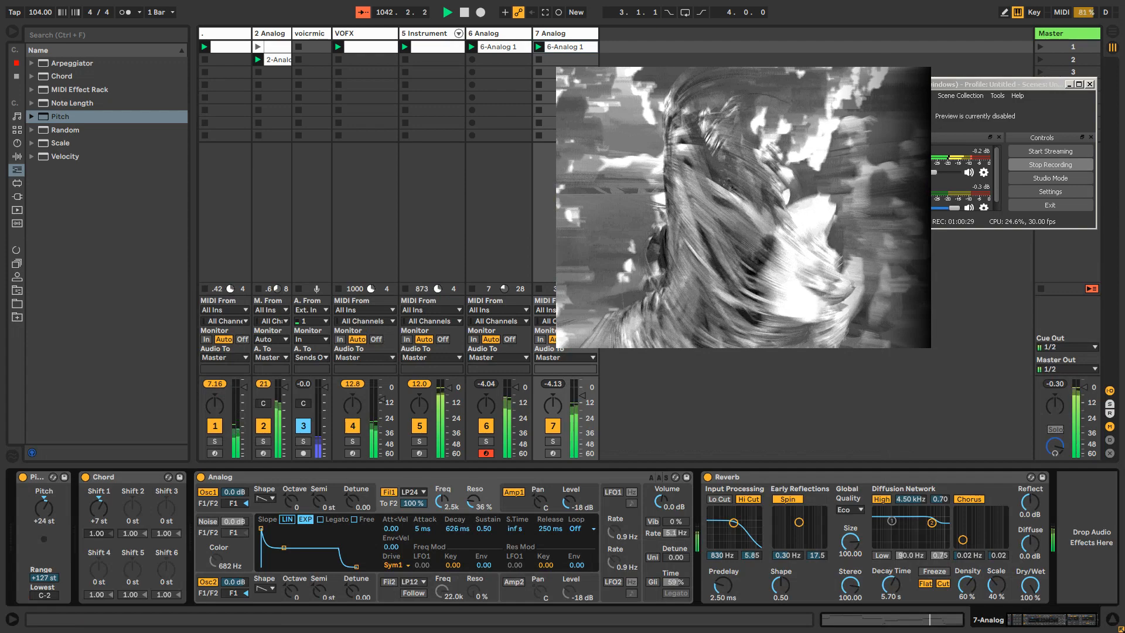
click(424, 34)
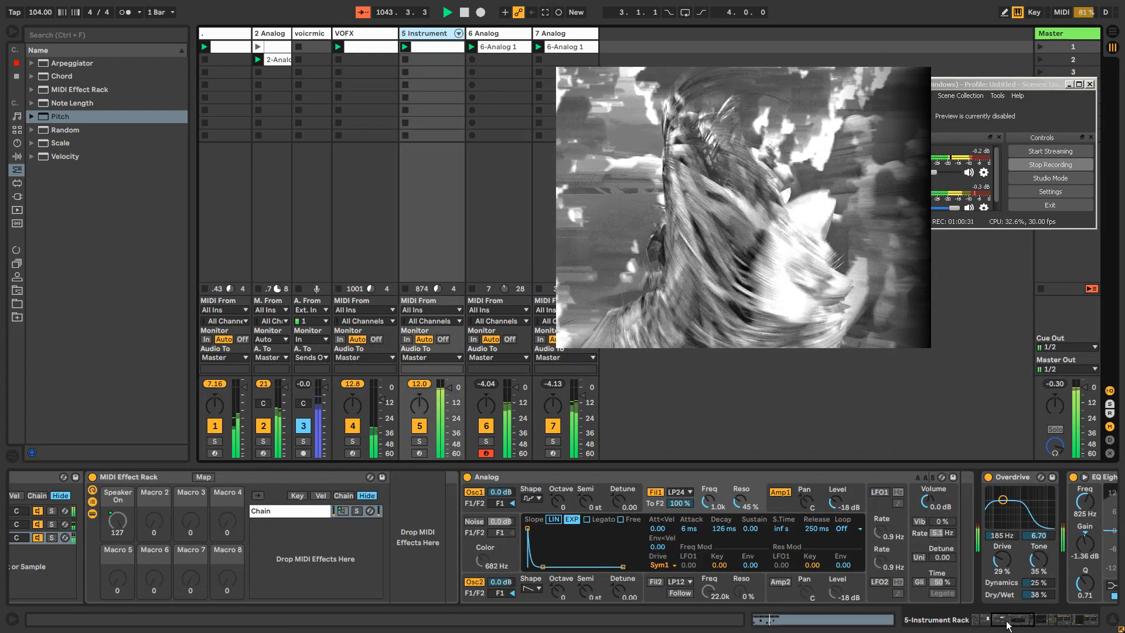
drag(1006, 623, 956, 621)
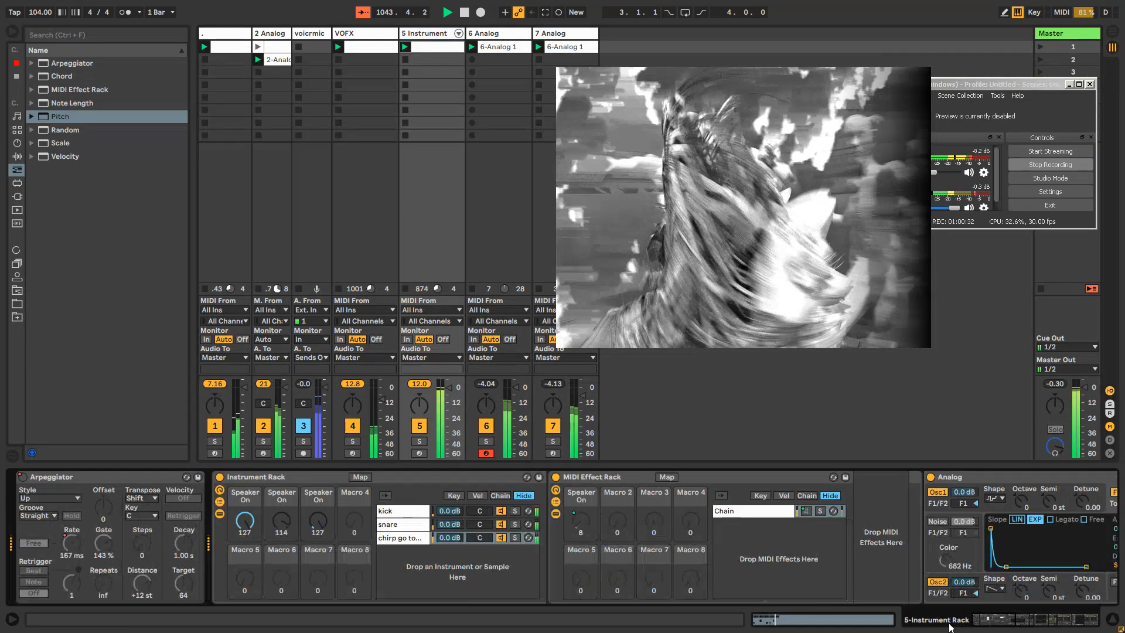
right_click(23, 478)
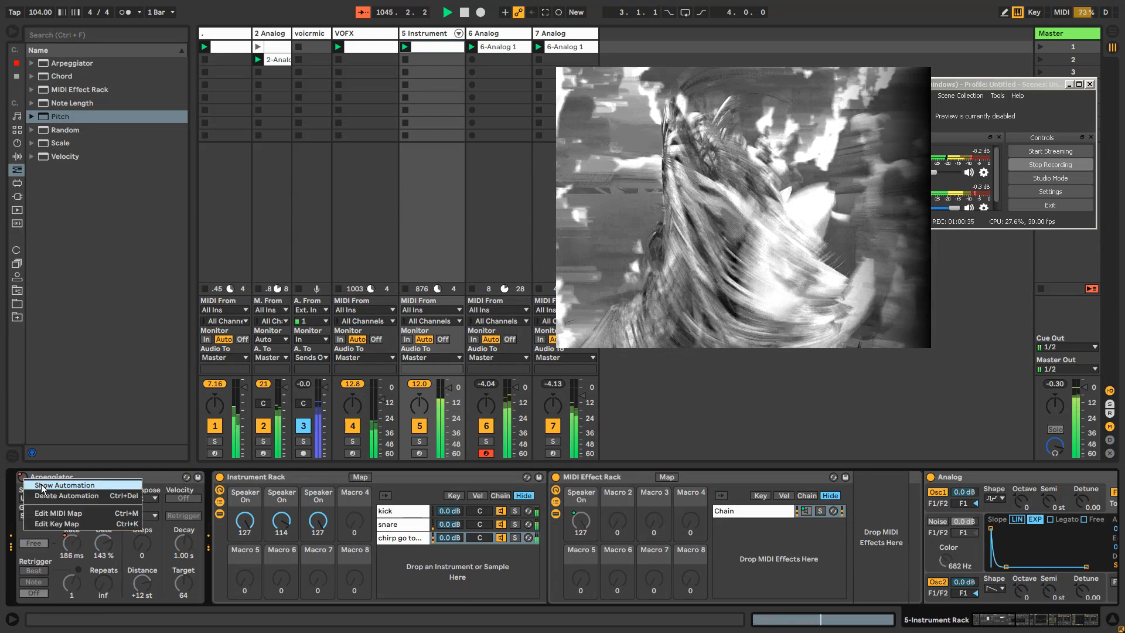
click(42, 485)
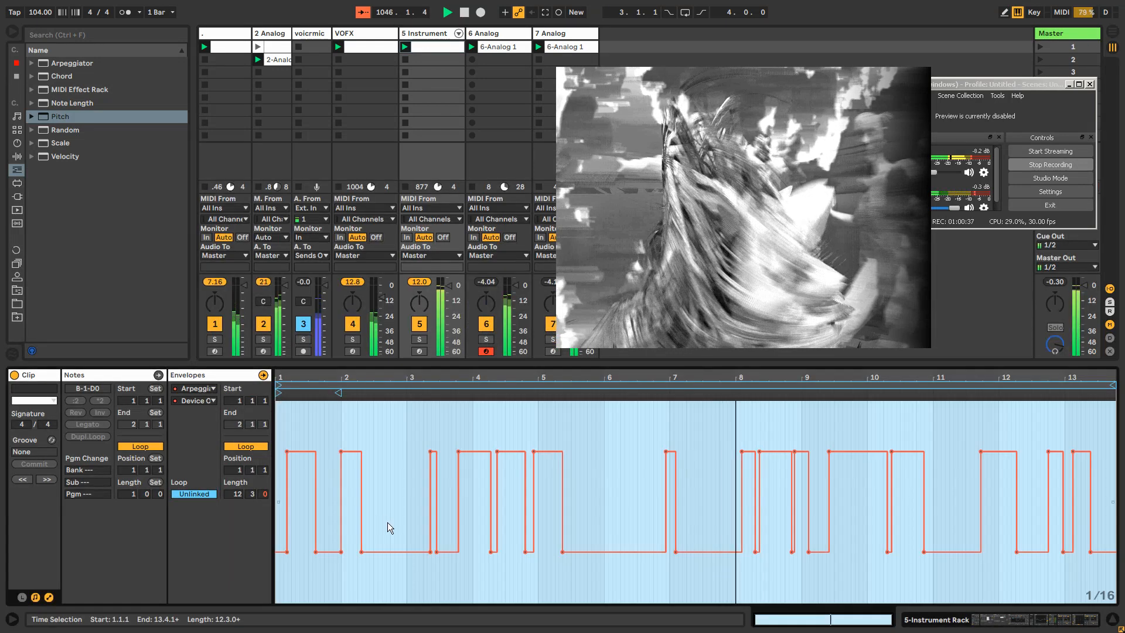
Step: Redraw the Arpeggiator on/off envelope on a 1/4 grid, on for the first beat of bars 1 and 2 and from the start of bar 3
key(b)
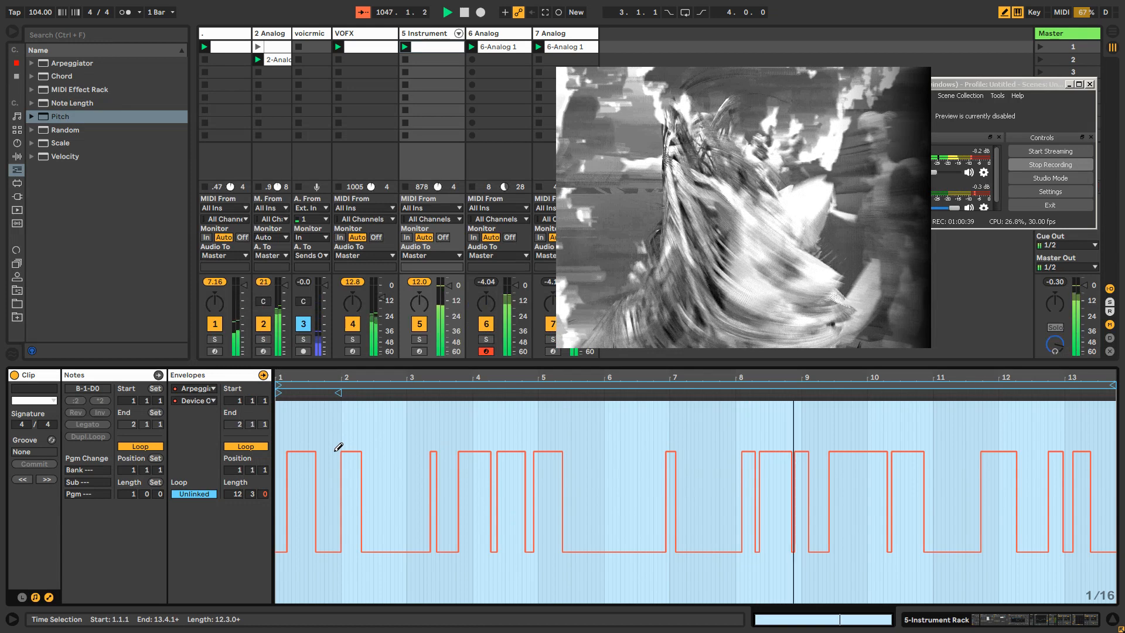
key(ctrl+2)
key(ctrl+2)
click(288, 449)
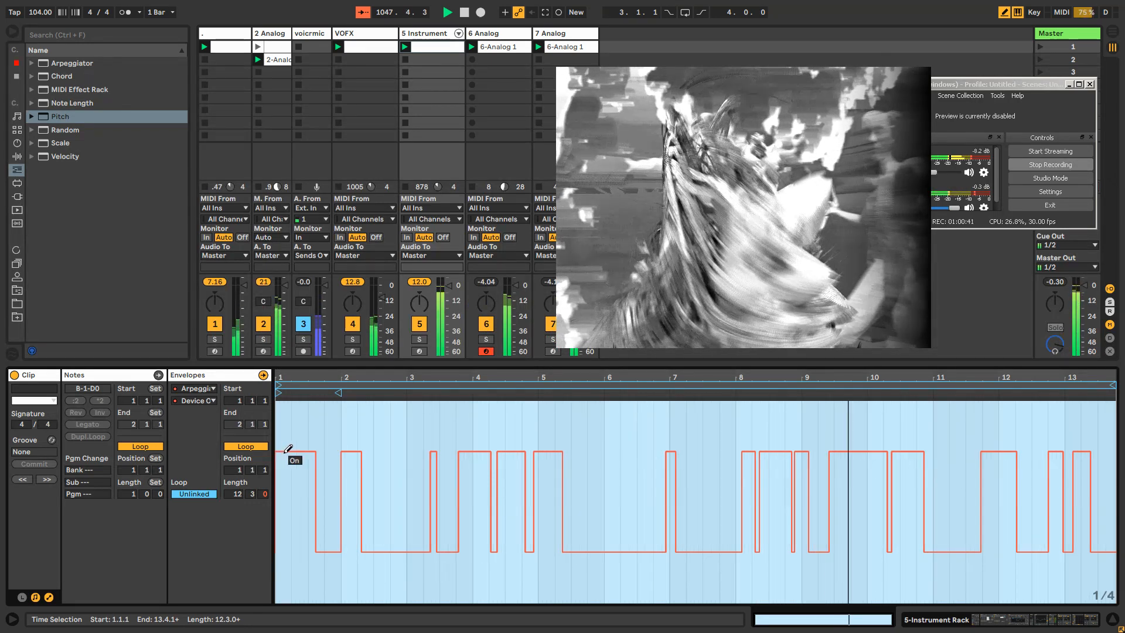
click(307, 534)
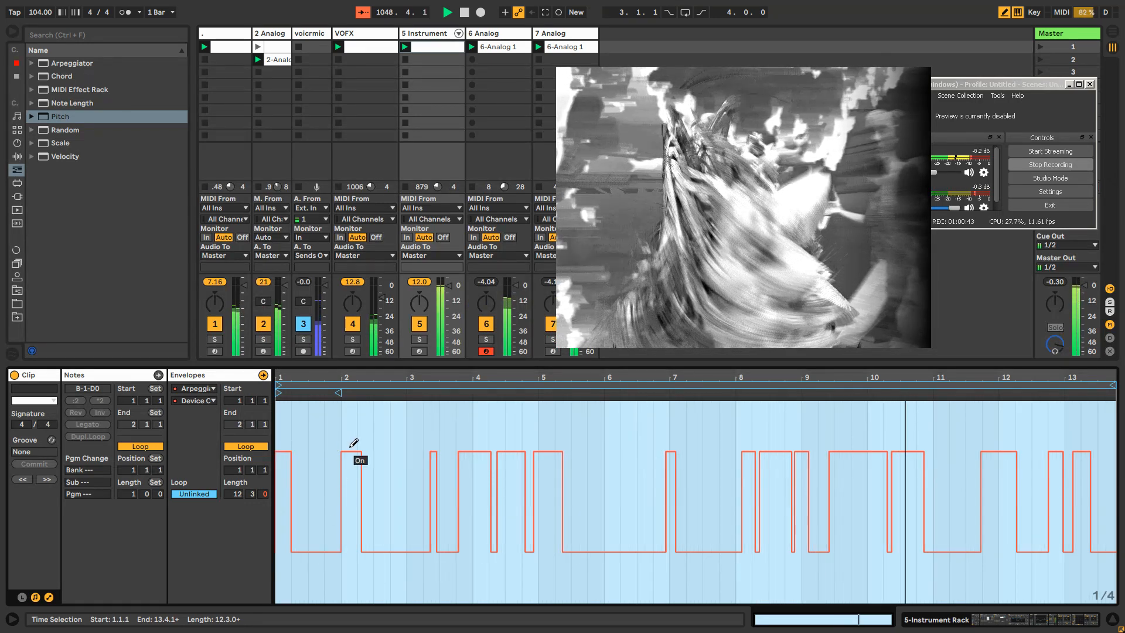
click(370, 544)
drag(441, 448, 420, 448)
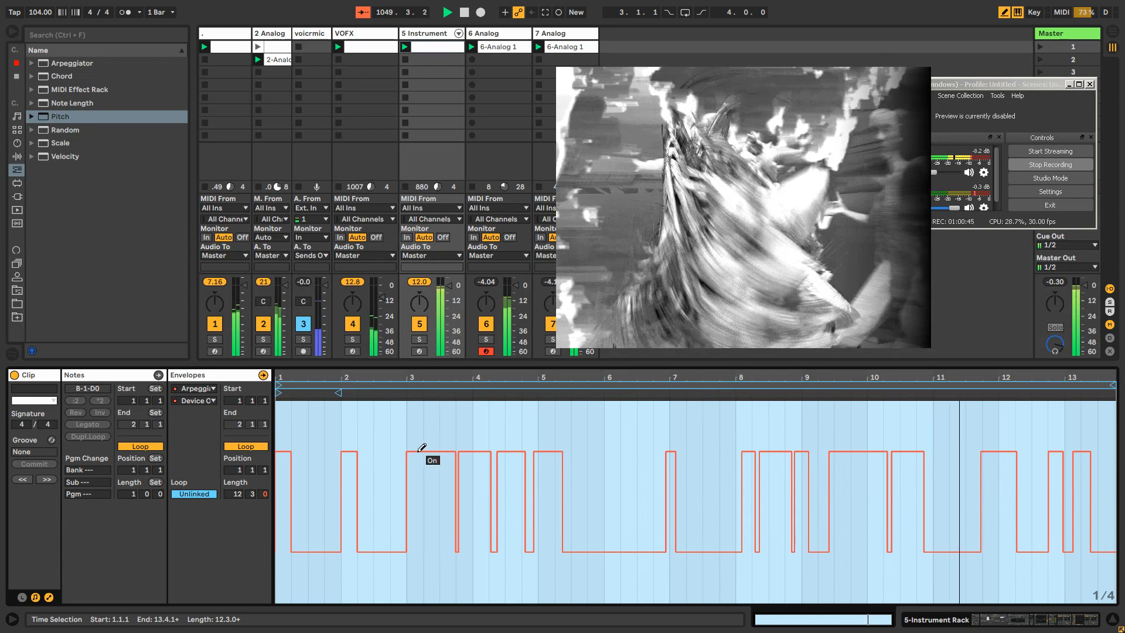
Step: Lower the master volume to -6.4 dB and open the 7 Analog track
mouse_move(1084, 285)
mouse_down()
mouse_move(1084, 303)
mouse_move(1083, 293)
mouse_up()
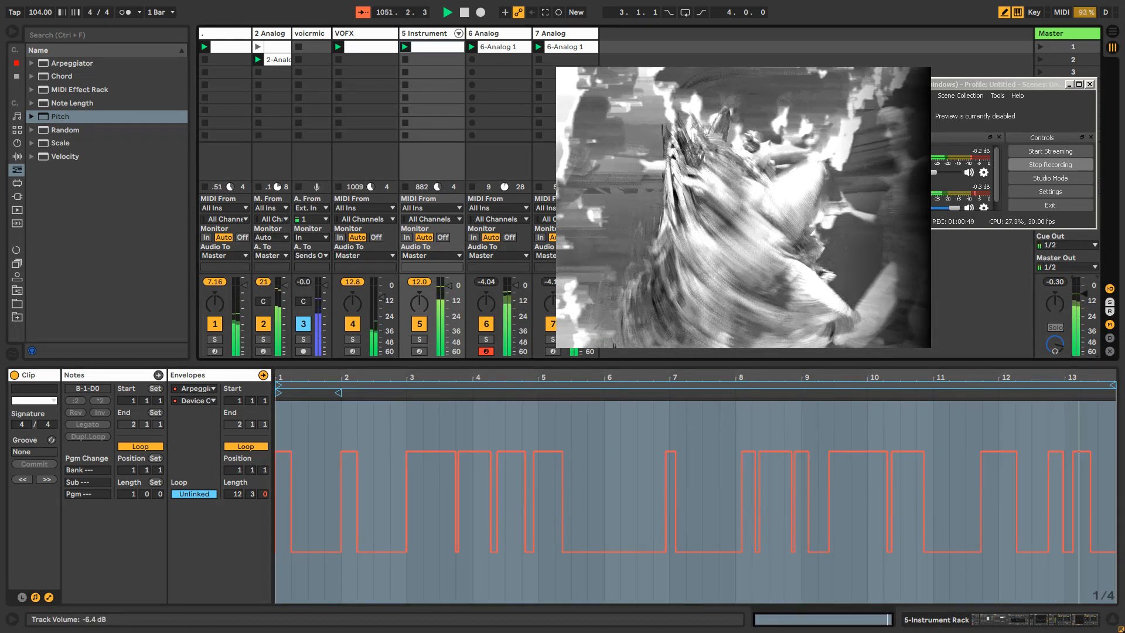
double_click(567, 35)
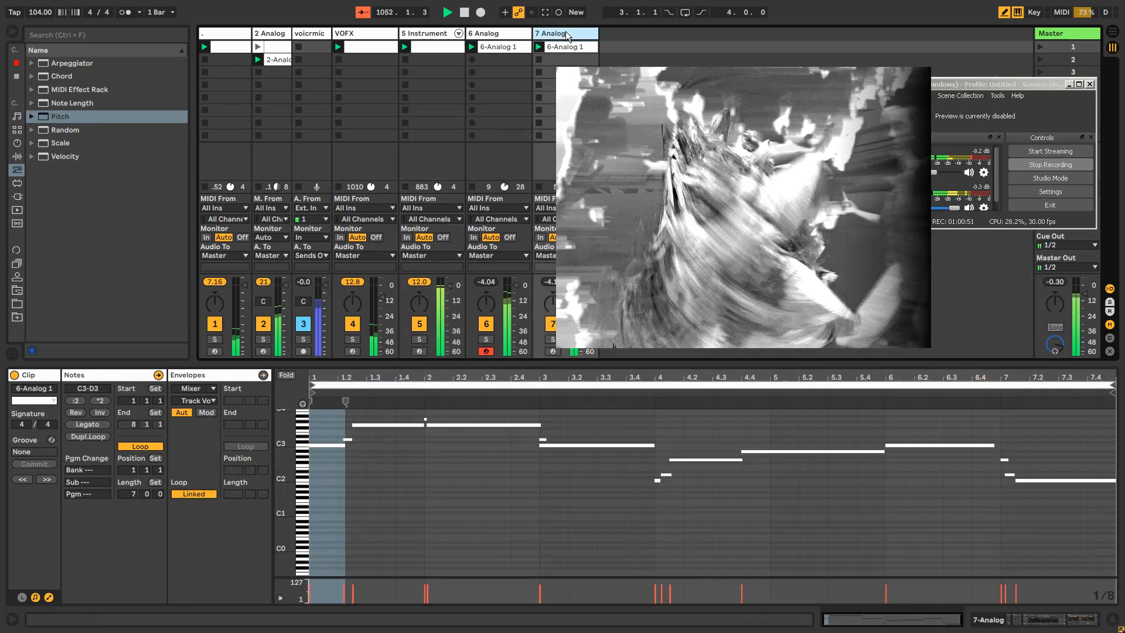
Step: In the 5 Instrument clip, redraw the Arpeggiator envelope as off from bar 4 to late bar 6 and set its loop length to 5.2.0
click(427, 34)
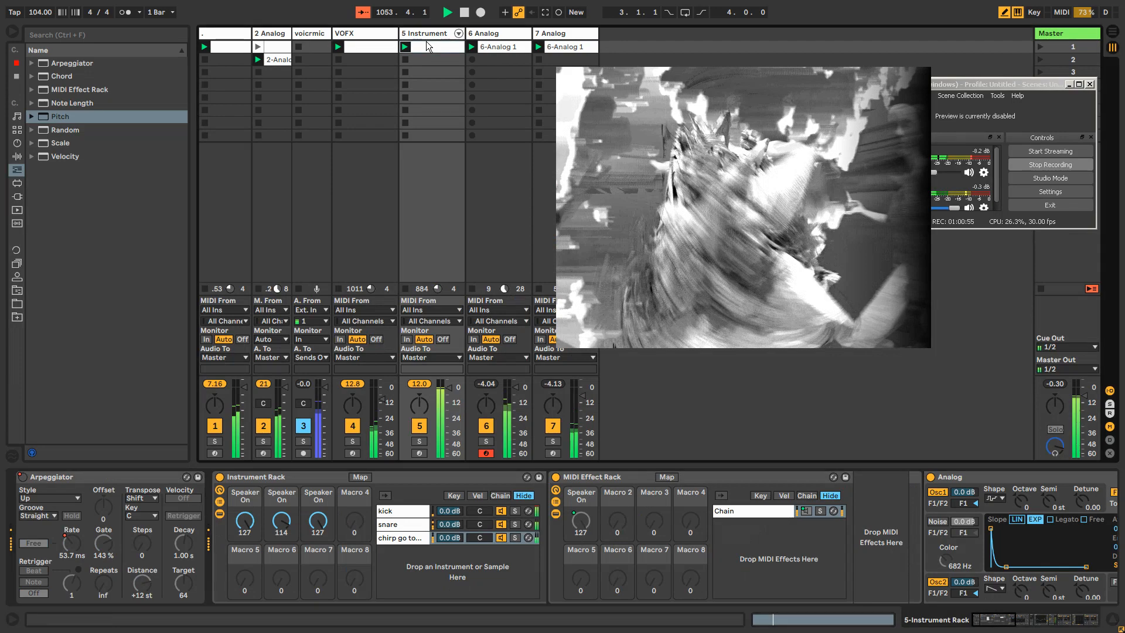
click(426, 42)
drag(503, 455, 570, 453)
mouse_move(541, 528)
mouse_down()
mouse_move(487, 552)
mouse_move(576, 544)
mouse_up()
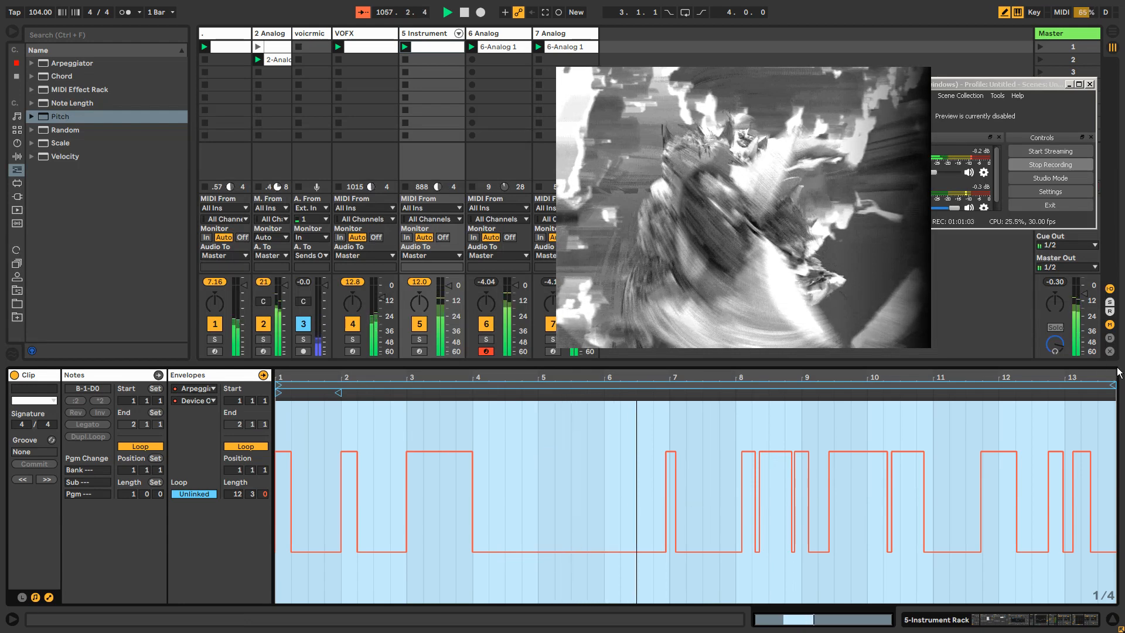
mouse_move(1112, 385)
mouse_down()
mouse_move(947, 401)
mouse_move(638, 401)
mouse_up()
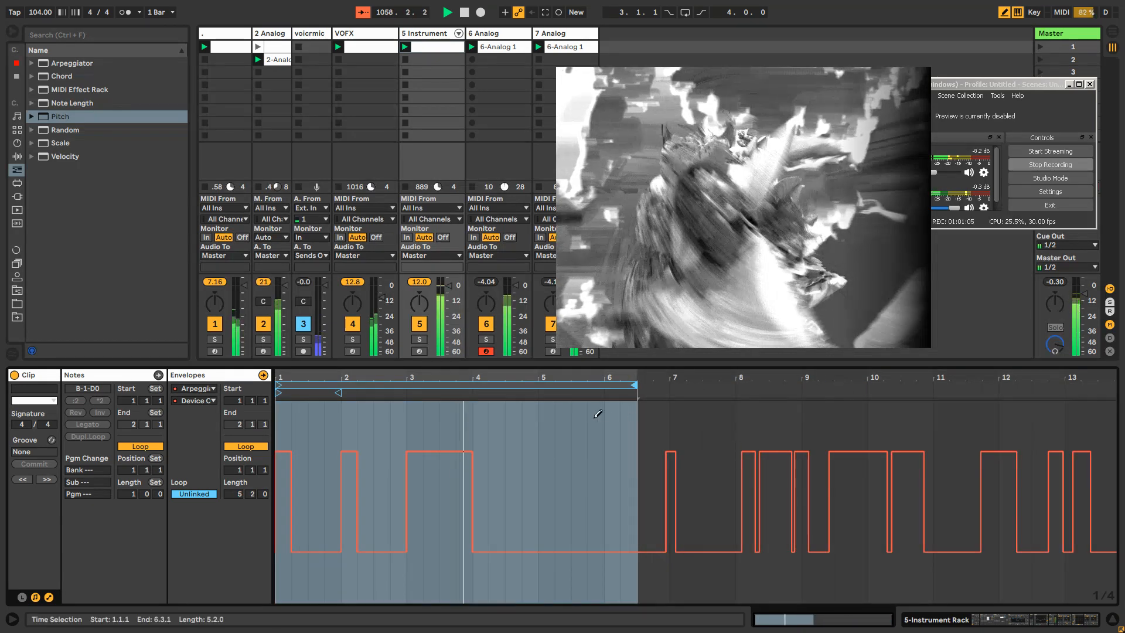
Step: On the 7 Analog track, set Analog's first filter to 420 Hz with 56% resonance, and Reverb's decay to 7.48 s and stereo to 78.10
click(487, 35)
click(489, 36)
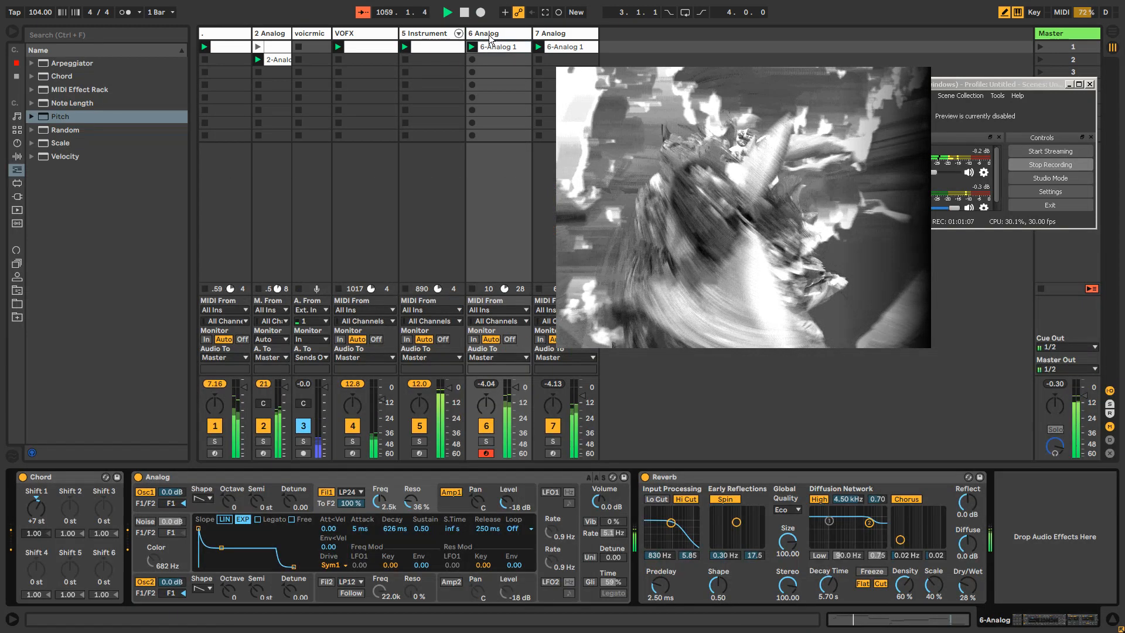
click(589, 38)
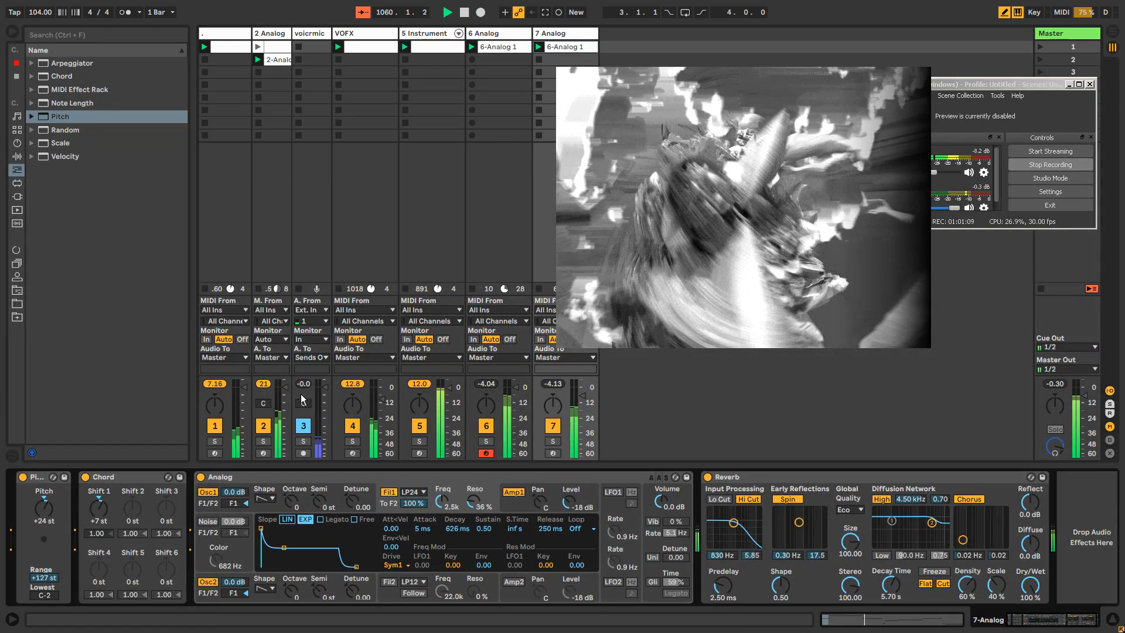
drag(439, 500, 458, 509)
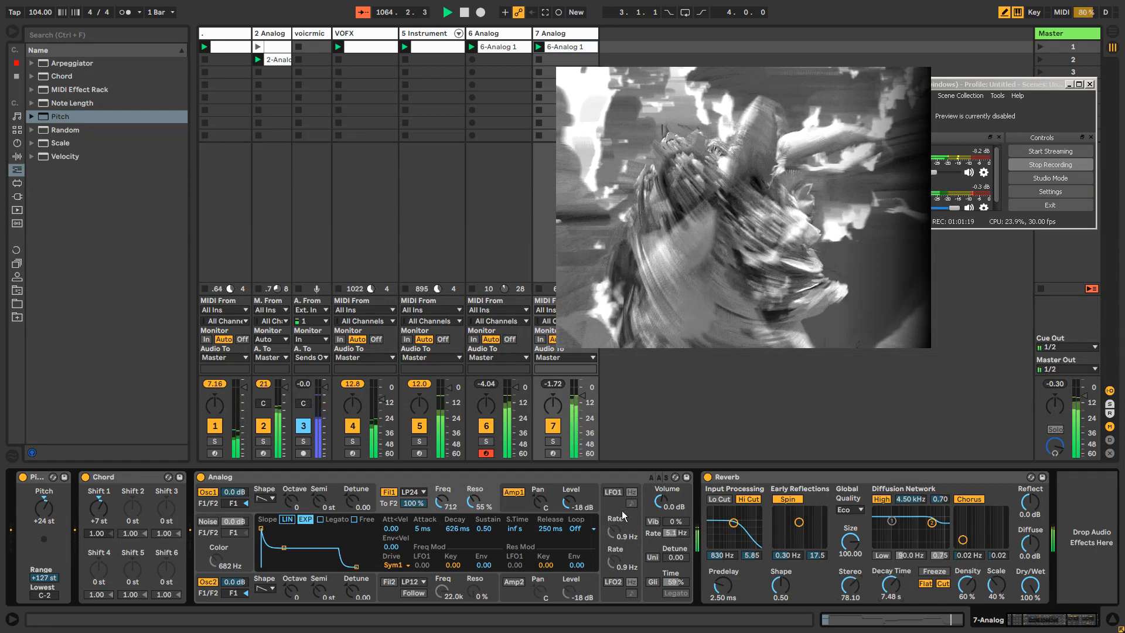
drag(446, 501, 447, 513)
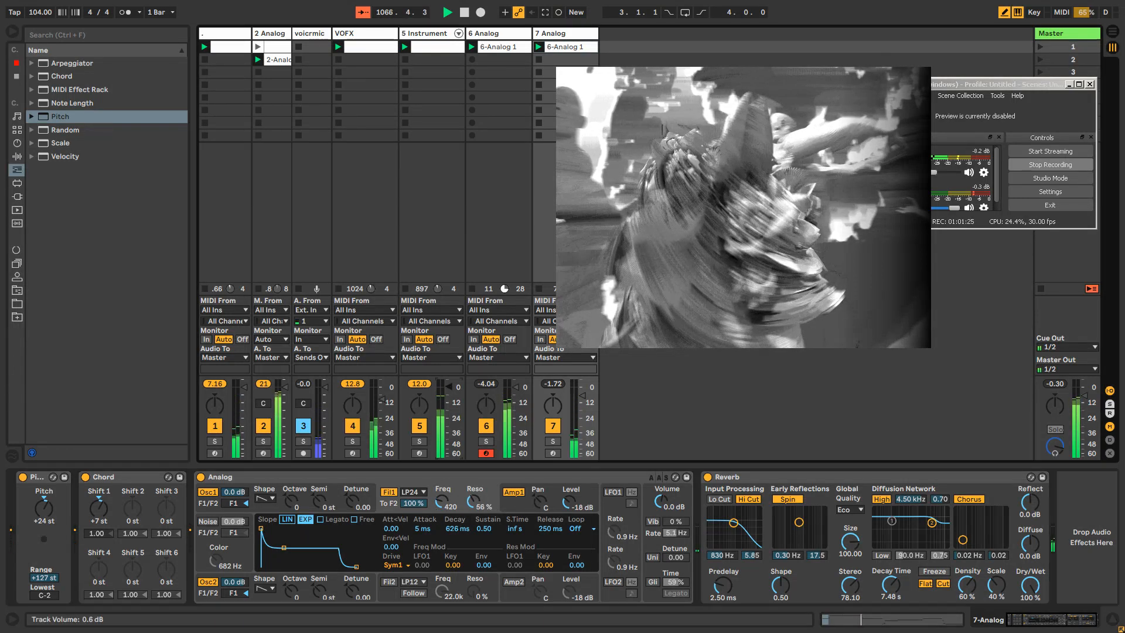
Step: On the 5 Instrument track's last Reverb, set the decay time to 679 ms and dry/wet to 54%
click(438, 37)
drag(1026, 628, 1099, 625)
drag(1021, 584, 1021, 564)
drag(884, 581, 883, 588)
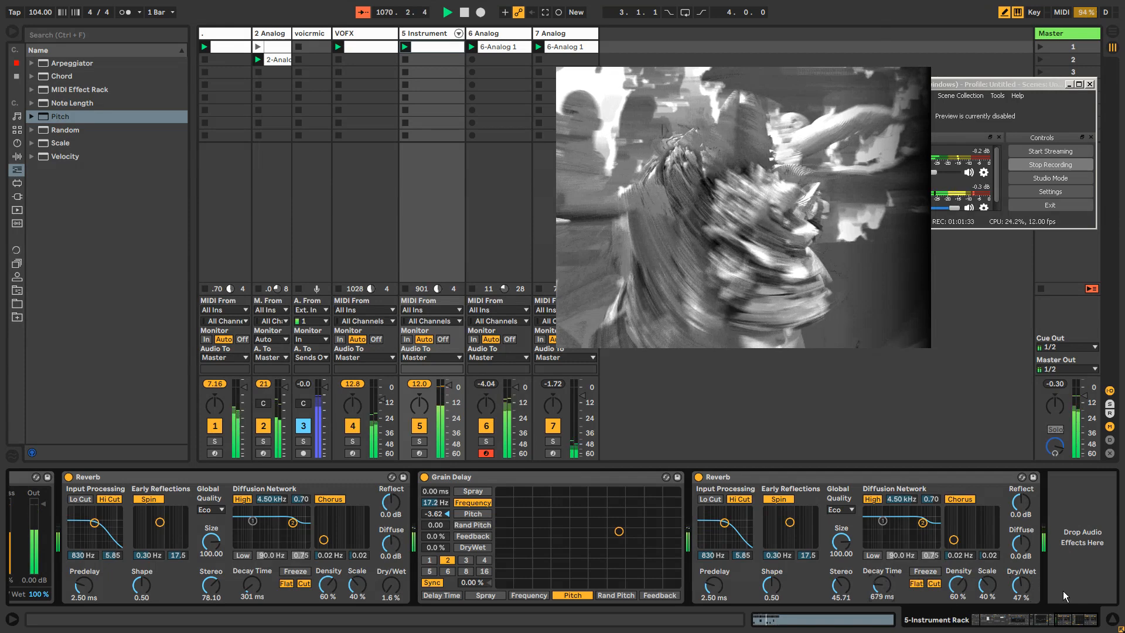
drag(1020, 584, 1021, 577)
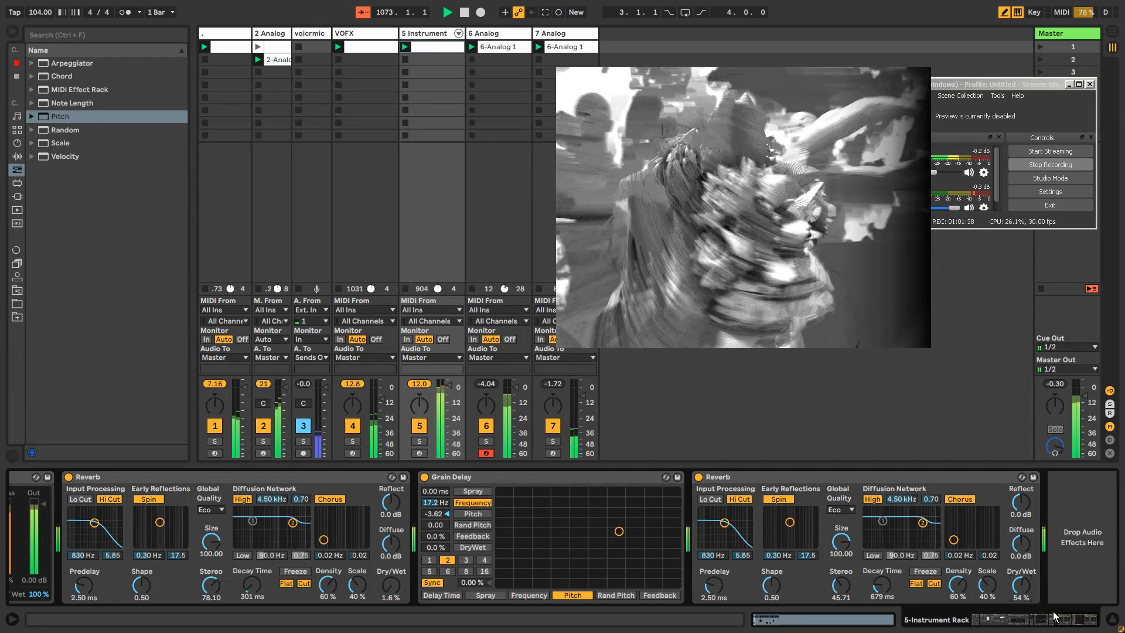
Step: Examine the modulation envelope of the kick's Speaker On macro and the first track's effect chain
drag(1053, 615, 1016, 621)
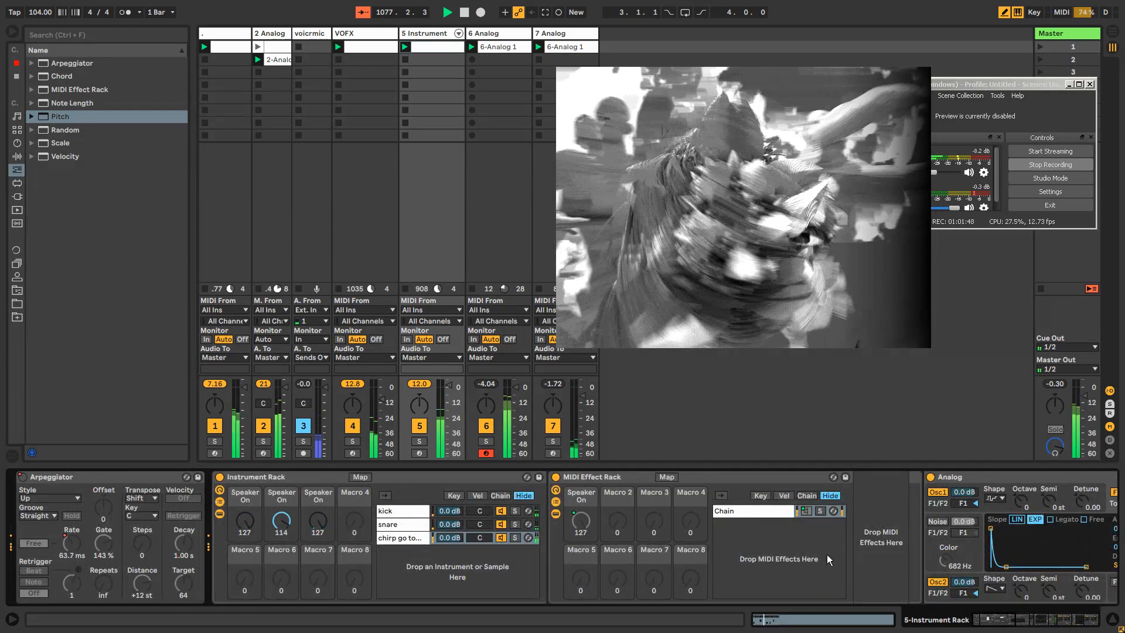
right_click(253, 524)
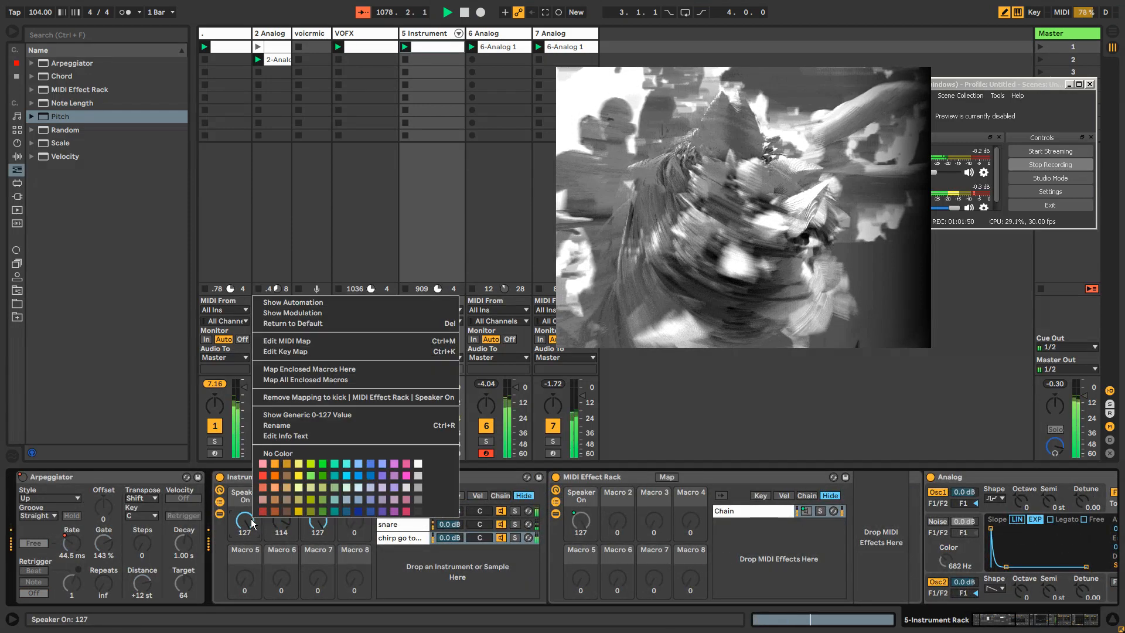
click(304, 315)
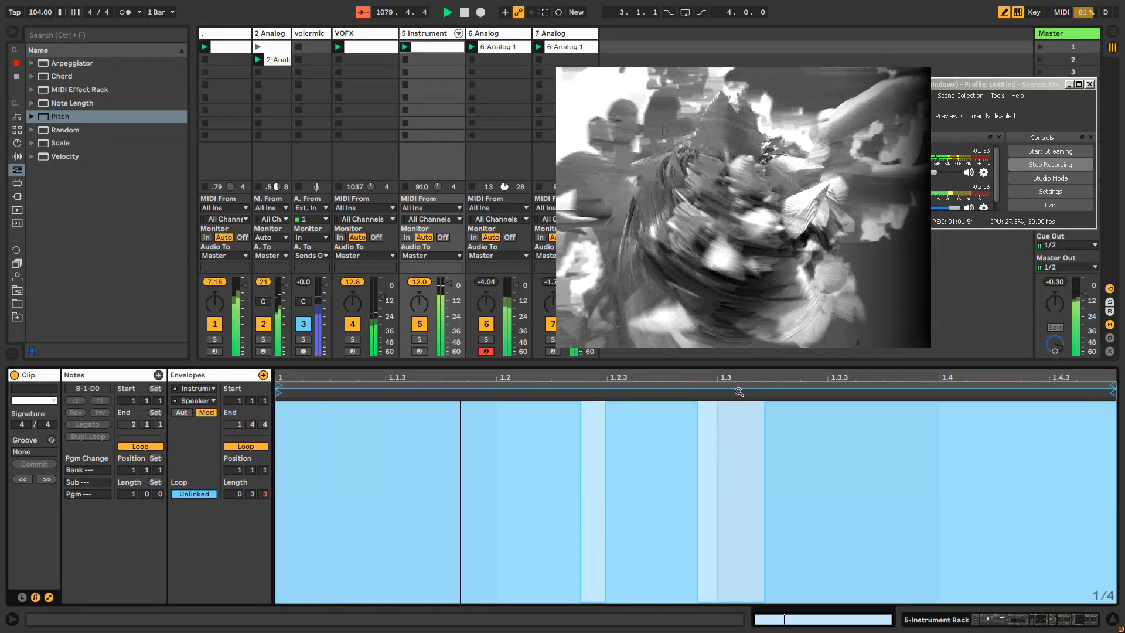
click(232, 37)
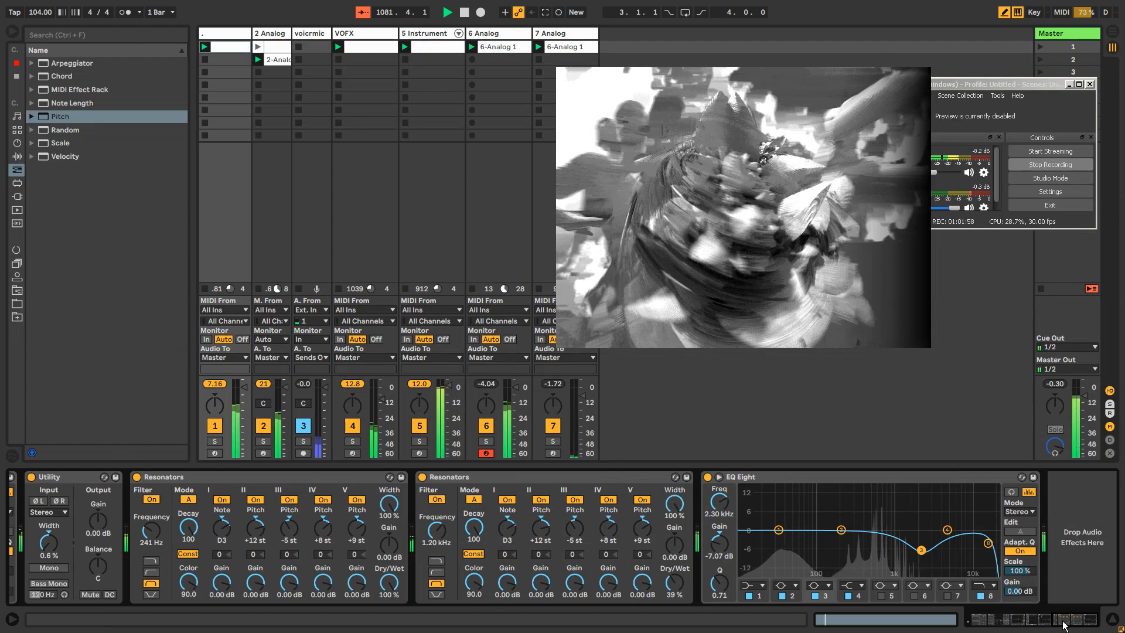
click(434, 36)
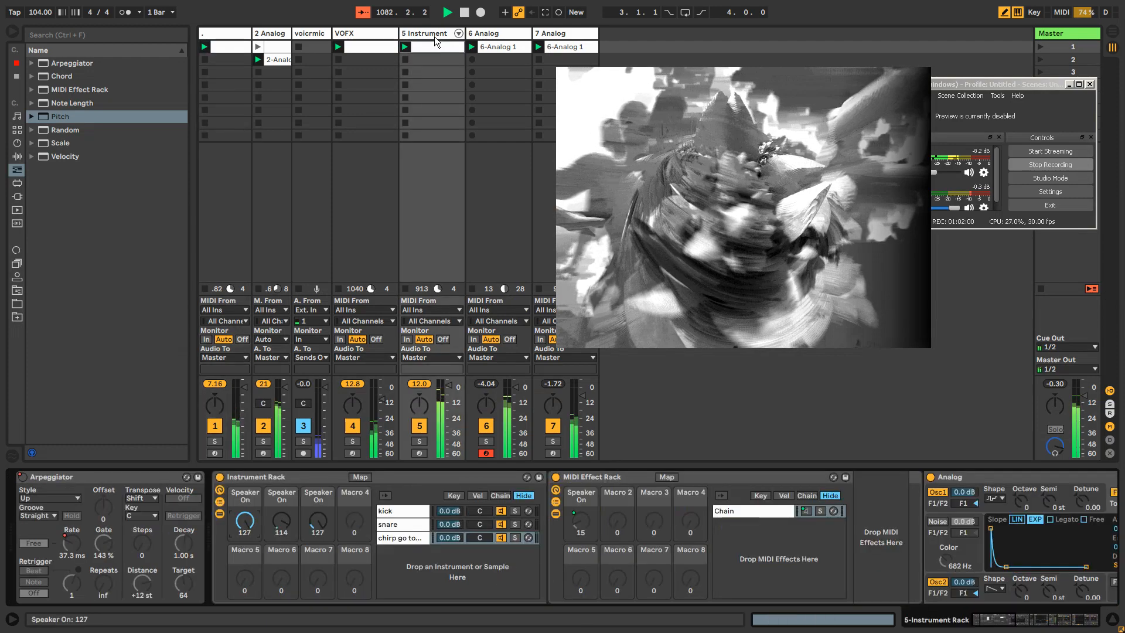
click(21, 145)
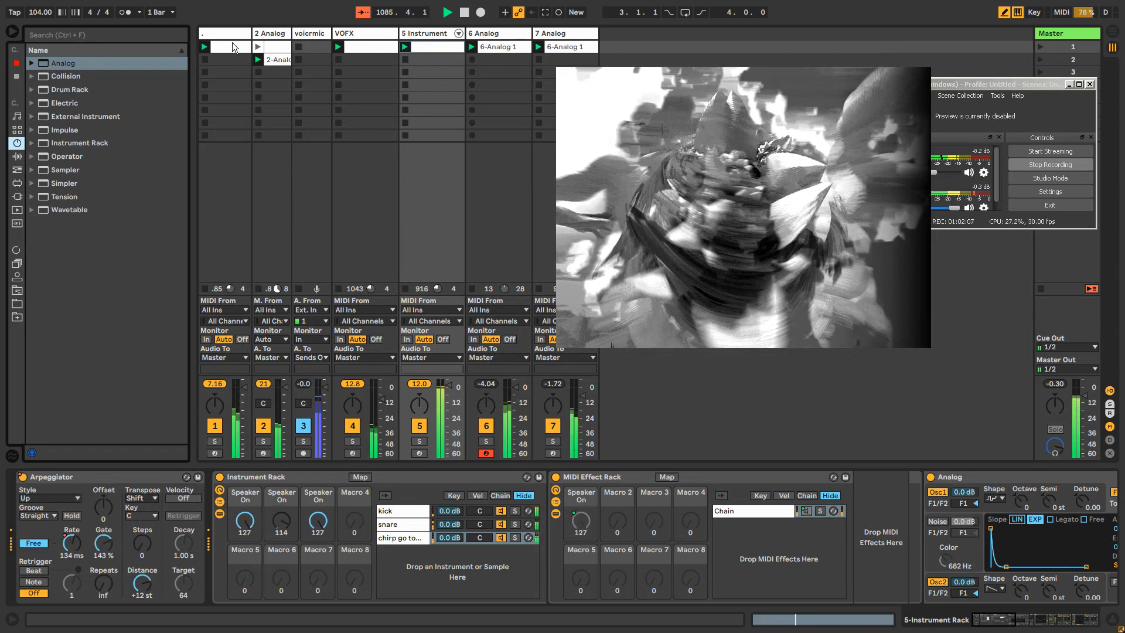
key(Tab)
key(Tab)
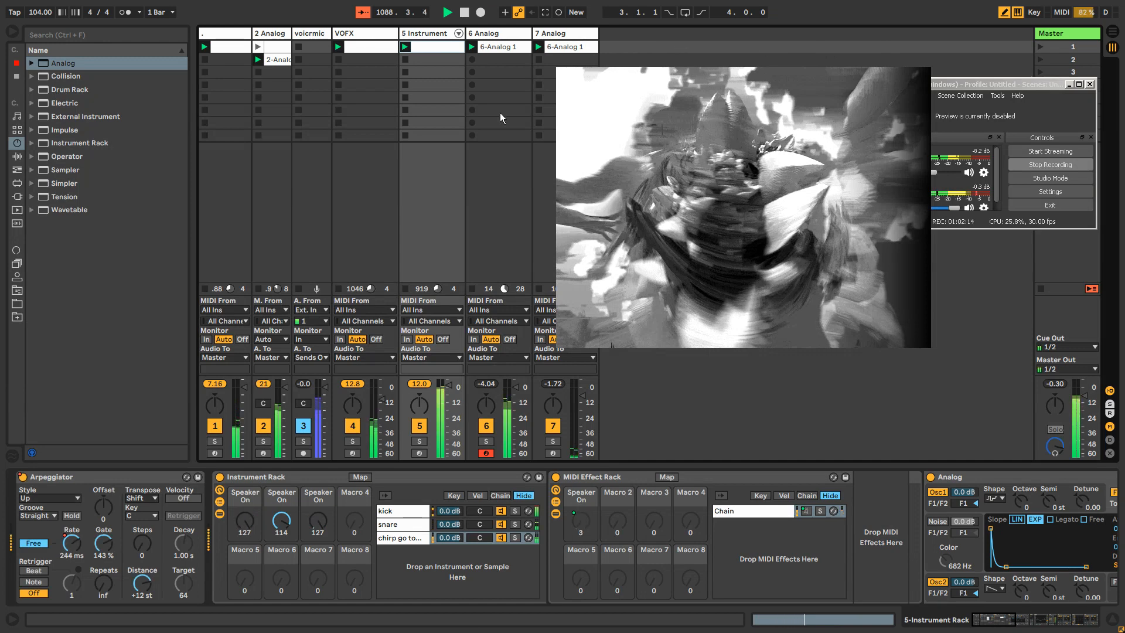
click(17, 156)
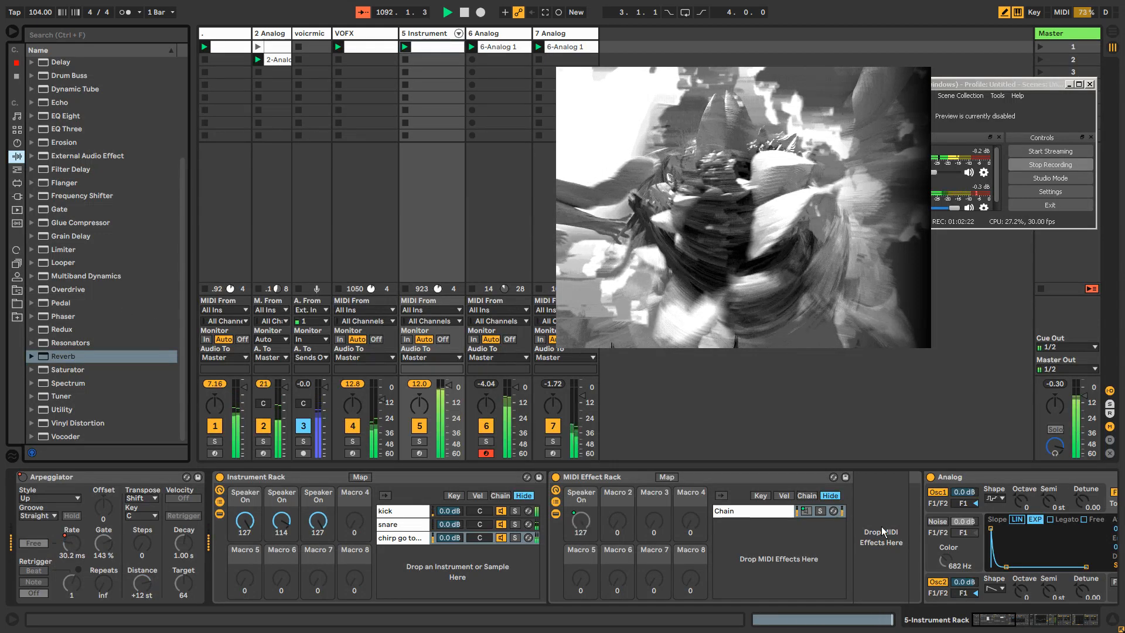
Step: Set the 5 Instrument track's Grain Delay to 100% dry/wet, unsynced 11.9 ms delay, 18.6 Hz frequency and -6.86 pitch
drag(1012, 619, 1092, 619)
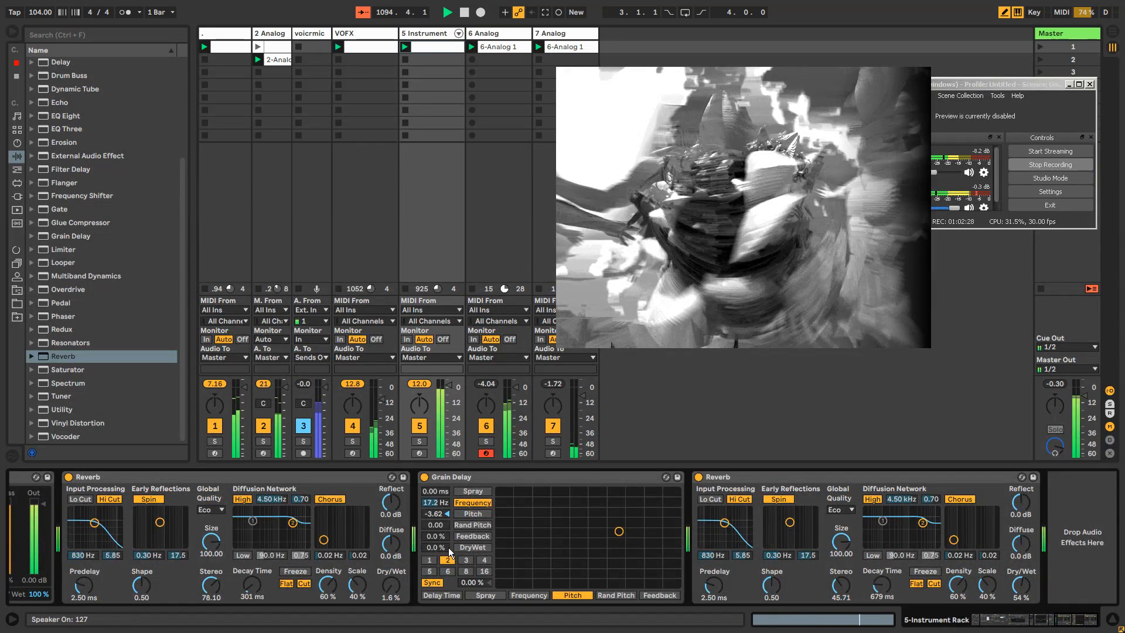
drag(436, 547, 436, 497)
drag(618, 530, 653, 497)
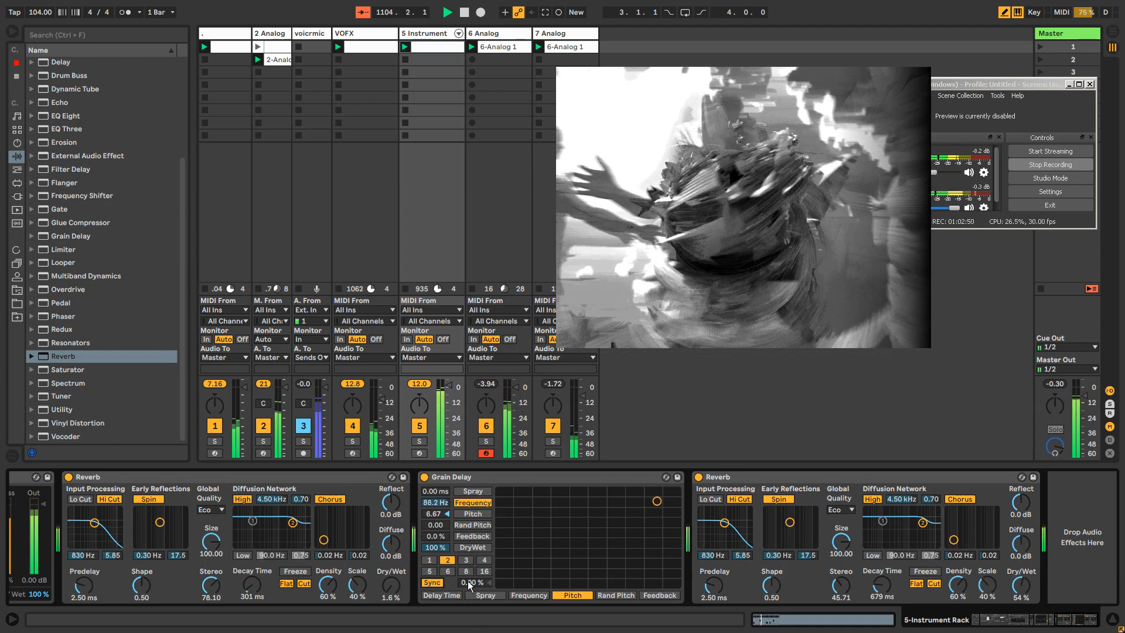
click(432, 582)
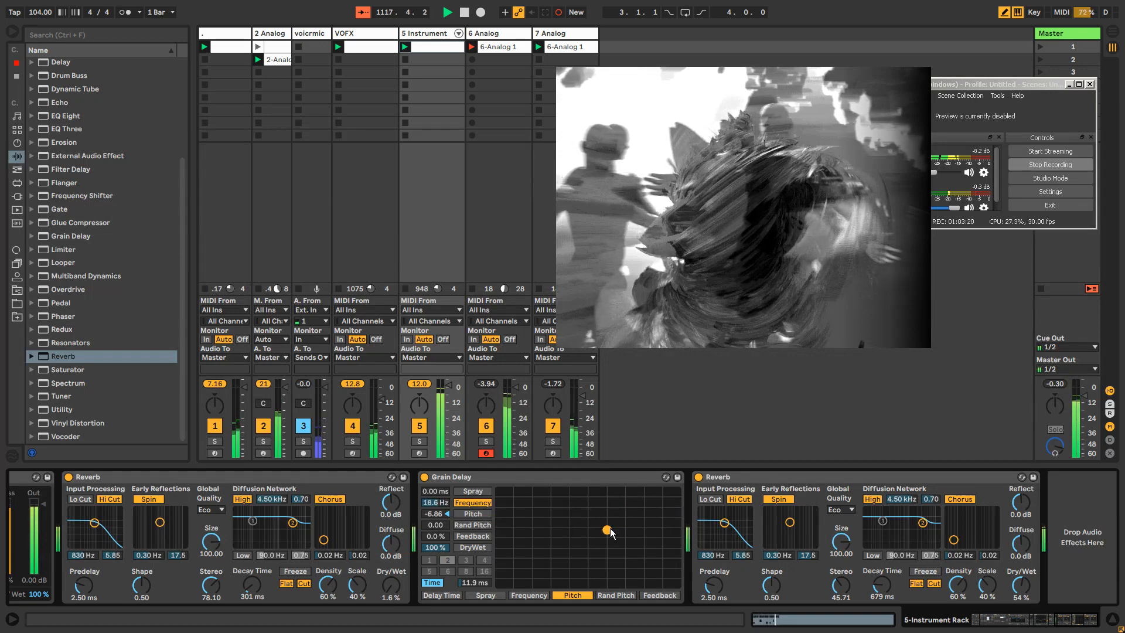
Step: Arm the 5 Instrument track and record Grain Delay frequency and pitch movements as automation into its clip
click(419, 453)
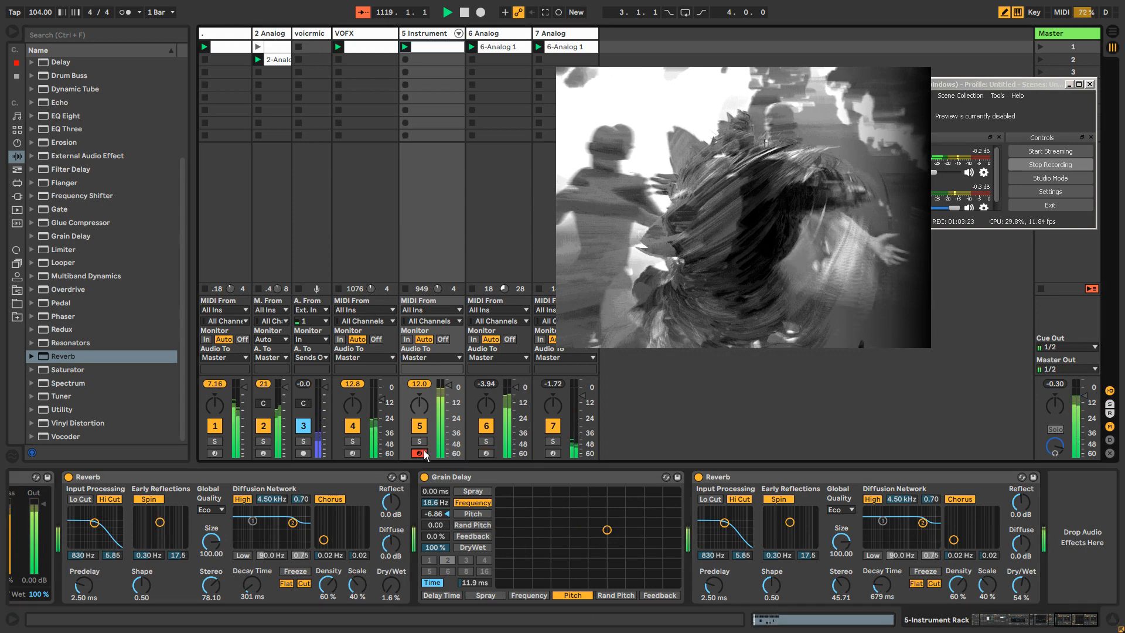
key(ctrl+shift+F9)
mouse_move(607, 529)
mouse_down()
mouse_move(656, 502)
mouse_move(597, 507)
mouse_move(619, 508)
mouse_move(630, 524)
mouse_move(660, 520)
mouse_move(634, 540)
mouse_move(592, 538)
mouse_move(592, 513)
mouse_move(580, 521)
mouse_move(644, 515)
mouse_move(625, 499)
mouse_move(661, 511)
mouse_move(653, 538)
mouse_move(642, 516)
mouse_move(616, 517)
mouse_up()
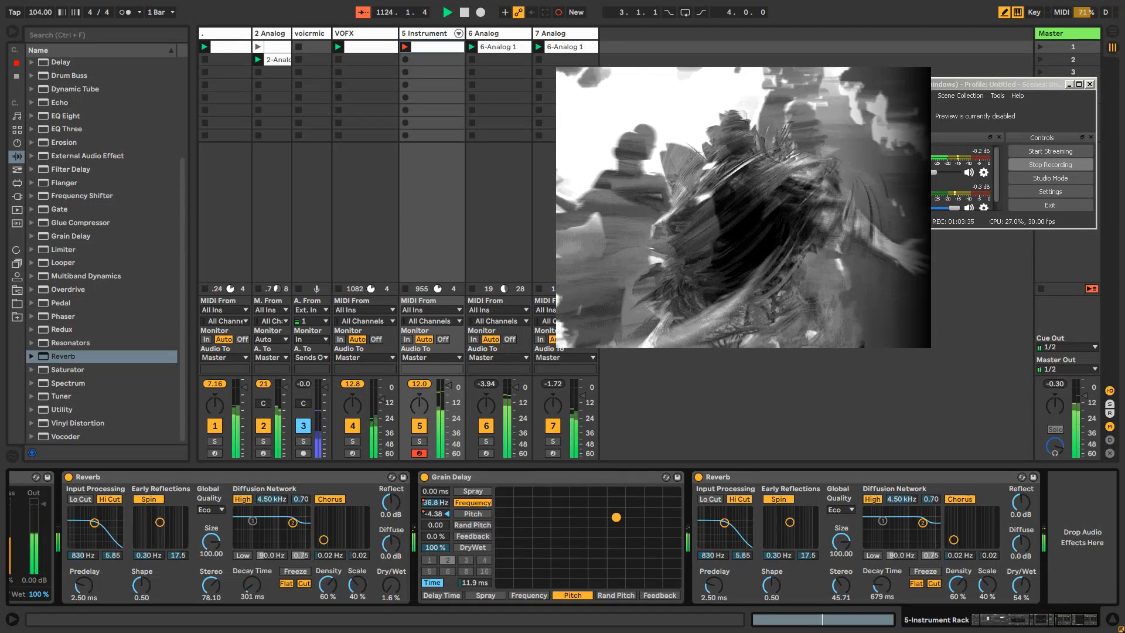
Step: Lower the first filter's frequency to 576 Hz in the 6 Analog track's Analog synth
click(504, 34)
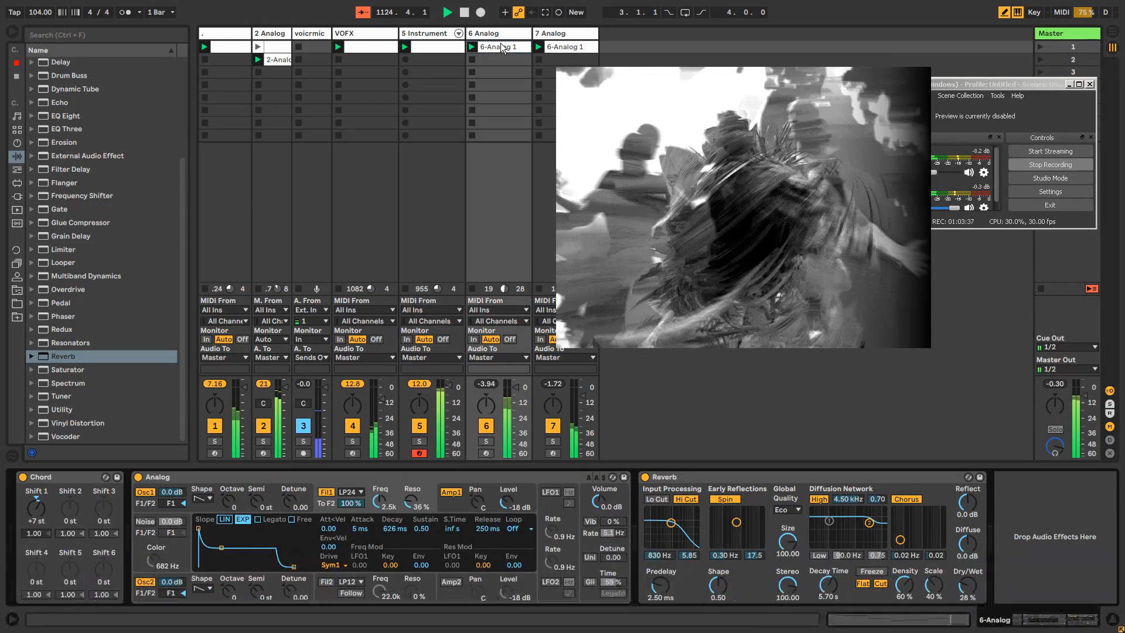
drag(379, 501, 379, 515)
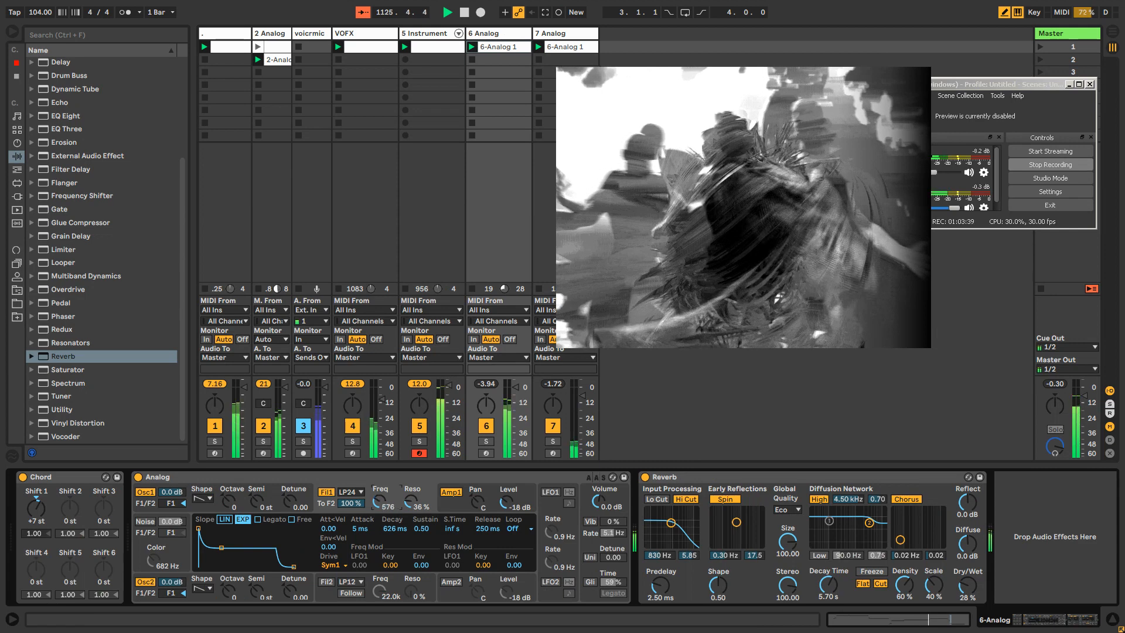
Step: Arm the 6 Analog track, record movements of the synth's first filter frequency as automation into its clip, and disarm the track
click(487, 453)
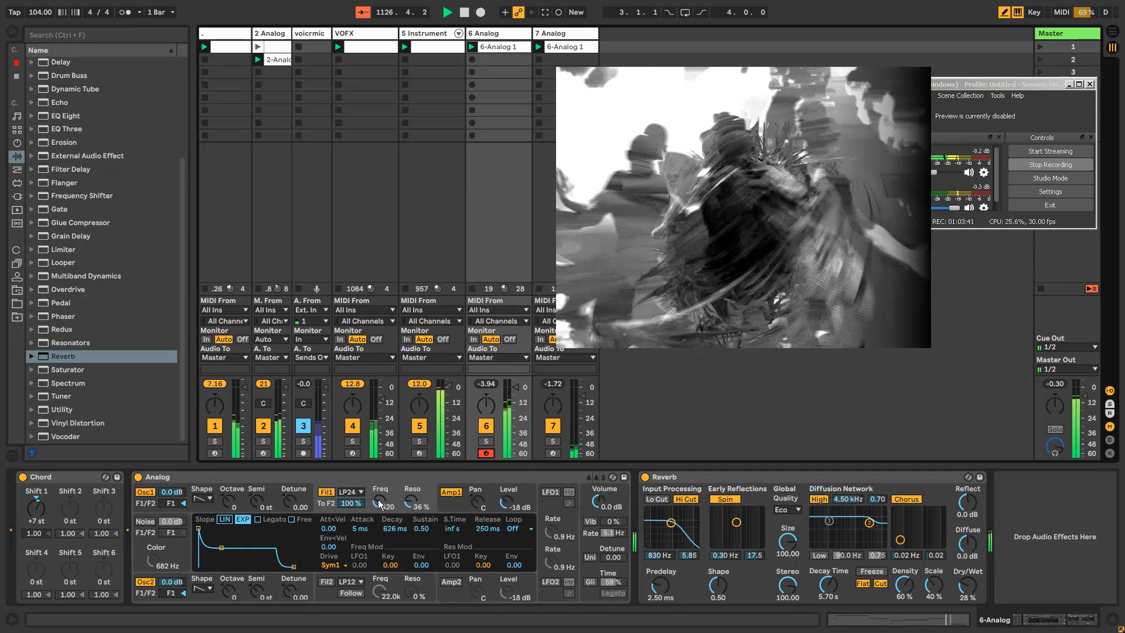
drag(378, 499, 377, 489)
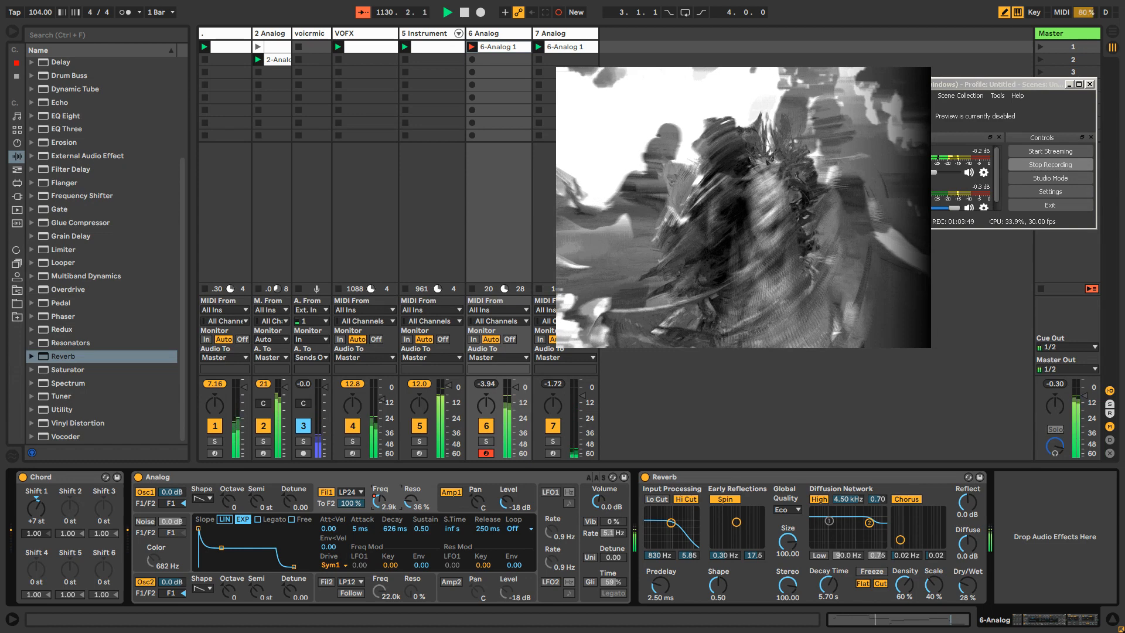
drag(377, 499, 378, 504)
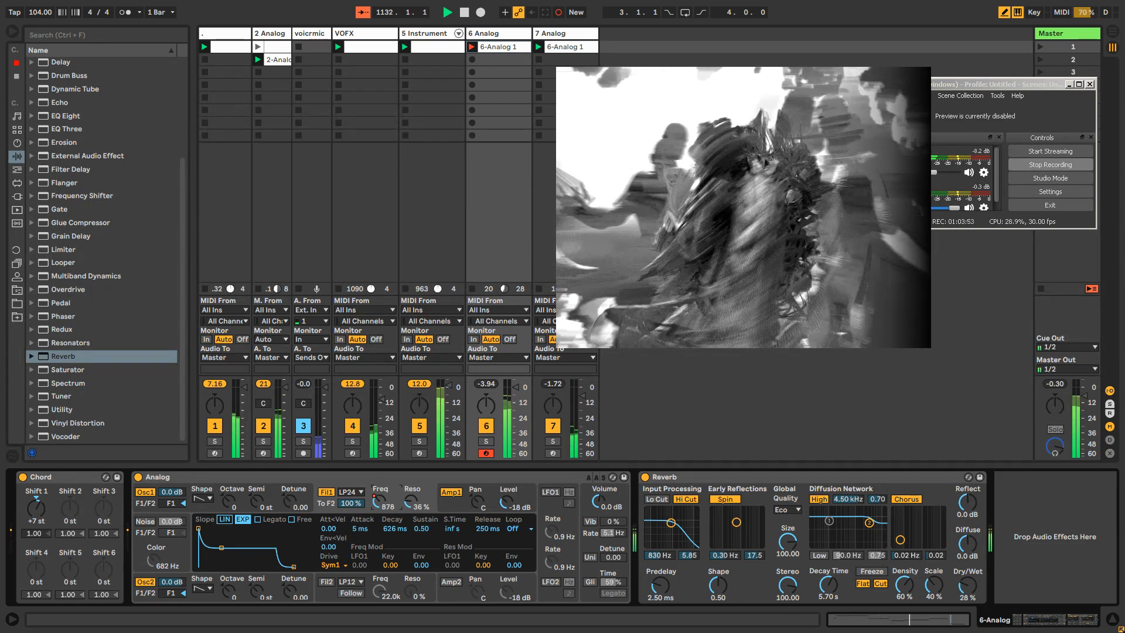
drag(378, 499, 377, 505)
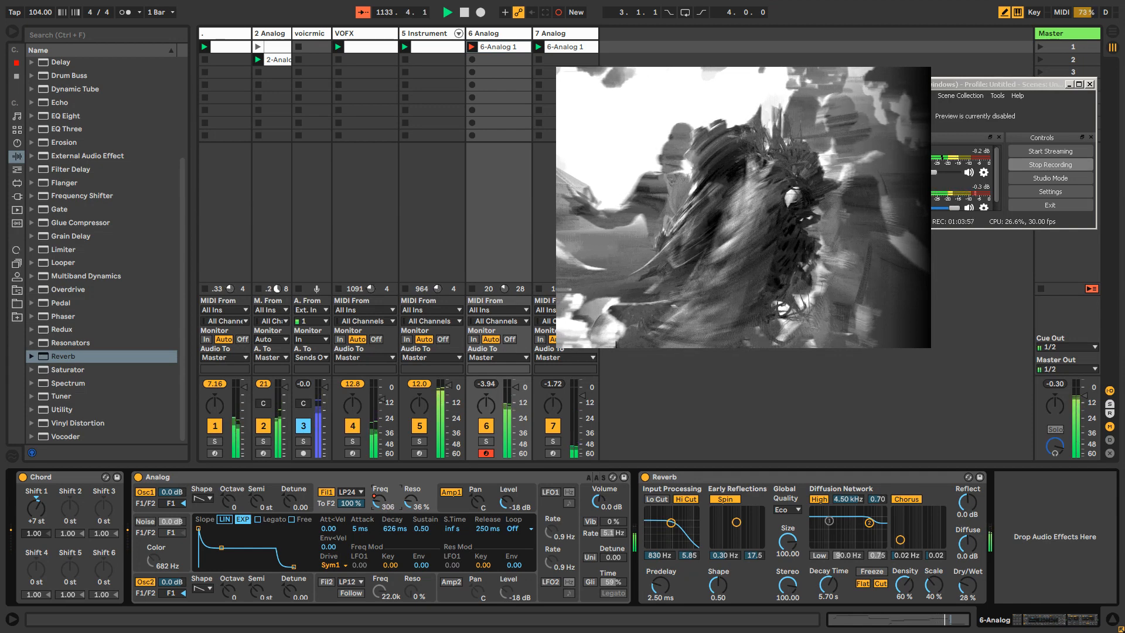
drag(378, 499, 378, 503)
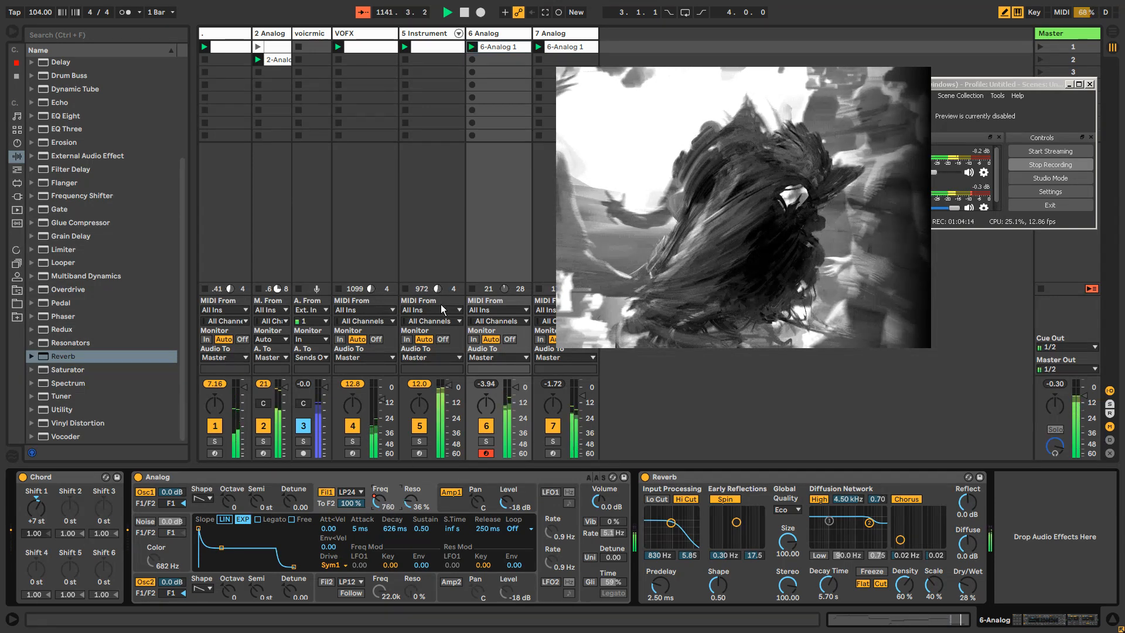
click(490, 451)
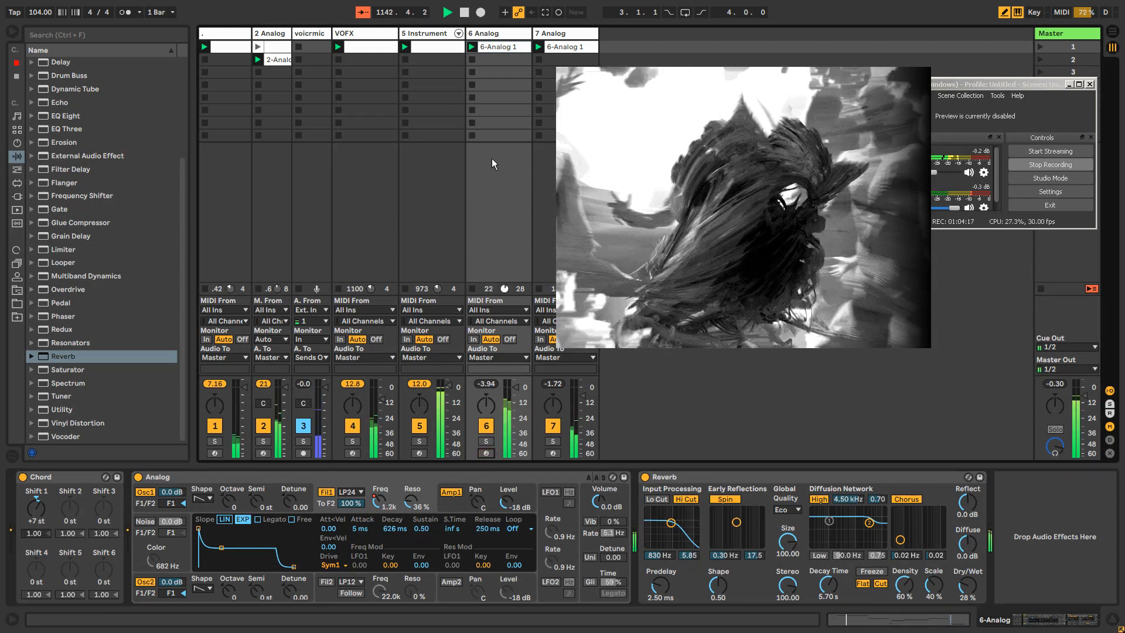
Step: Arm the 7 Analog track, record first filter frequency movements into its clip, and delete the filter's resonance automation
click(583, 31)
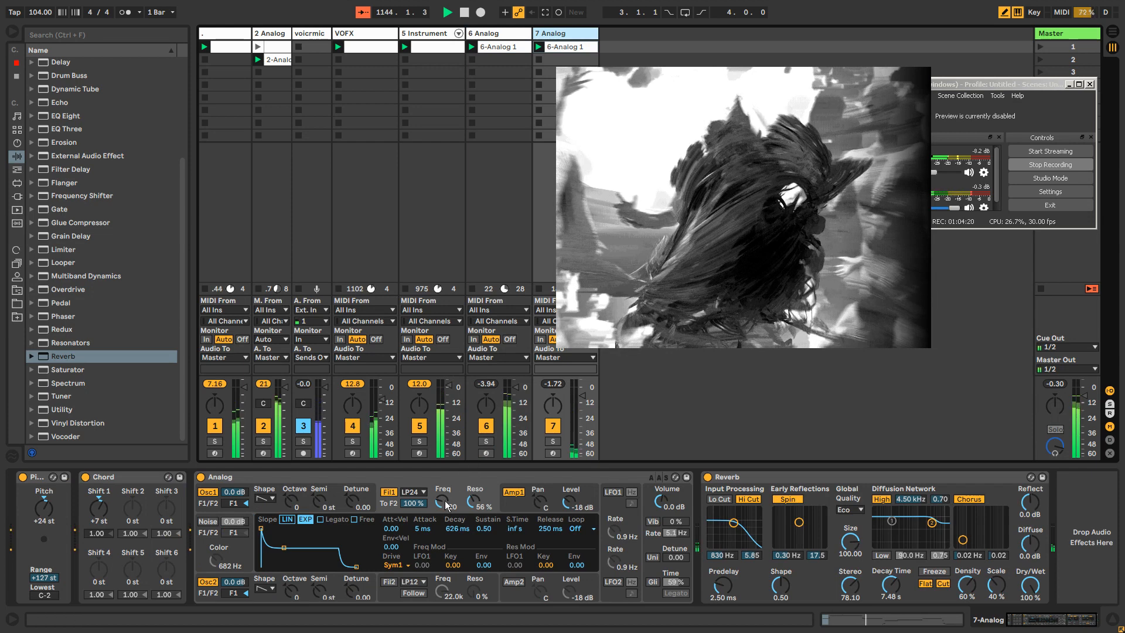
mouse_move(442, 500)
mouse_down()
mouse_move(442, 483)
mouse_move(442, 519)
mouse_up()
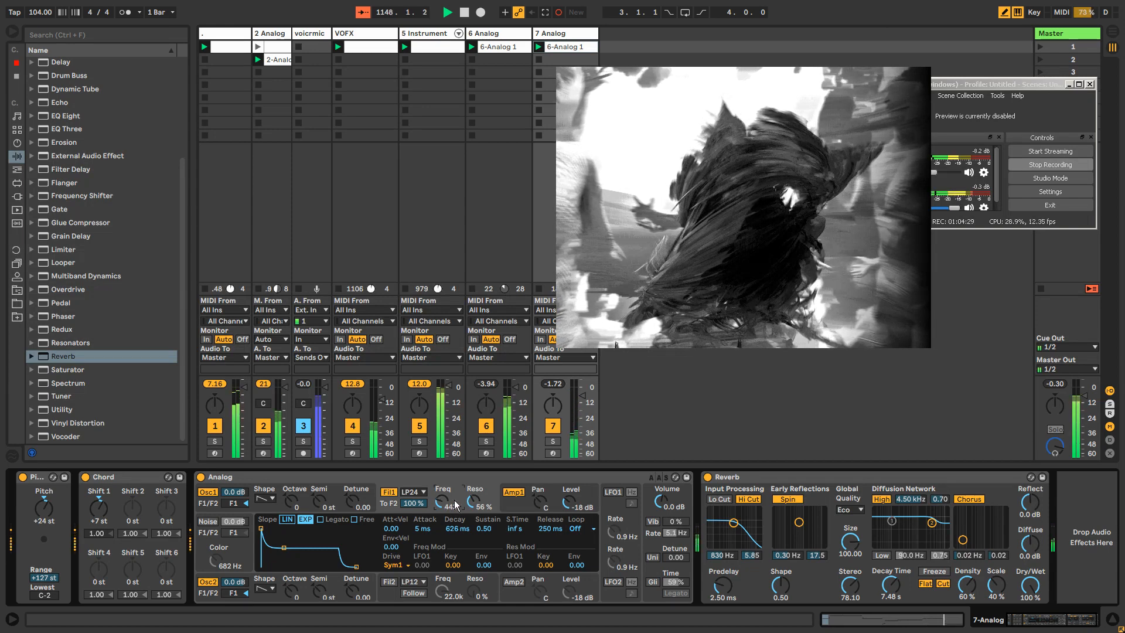
click(553, 452)
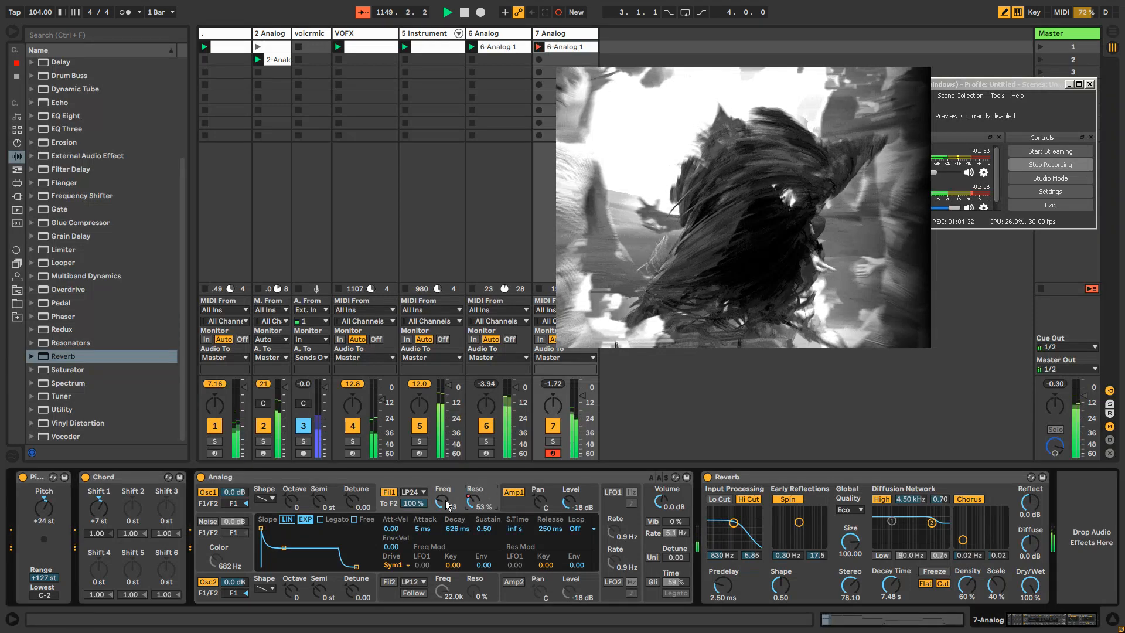
mouse_move(447, 505)
mouse_down()
mouse_move(447, 489)
mouse_move(447, 501)
mouse_up()
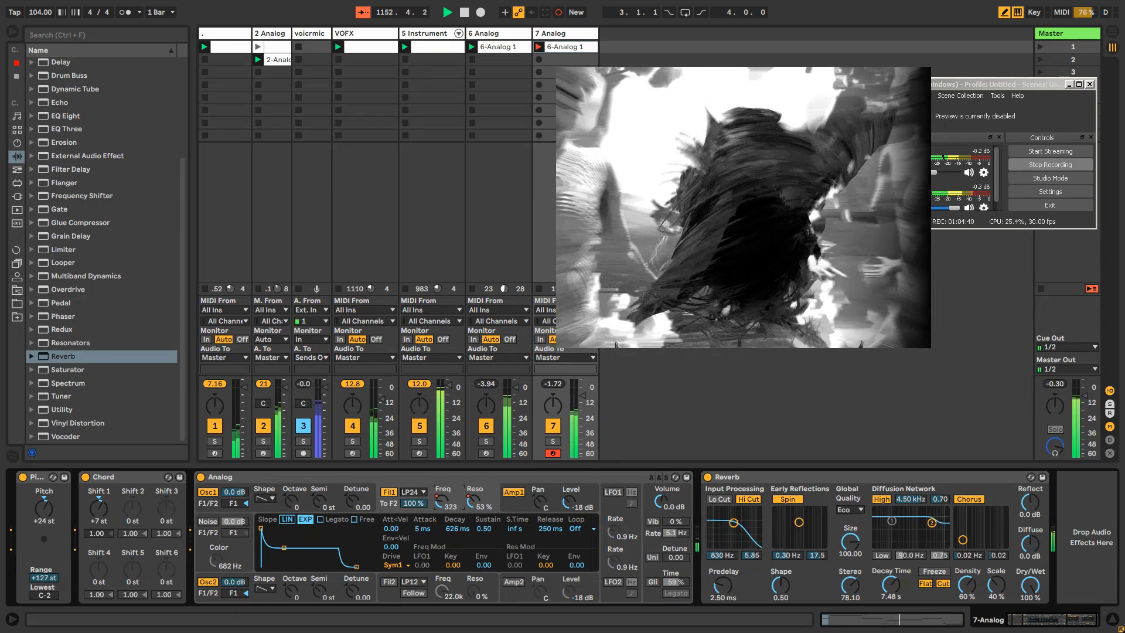
drag(447, 503, 447, 498)
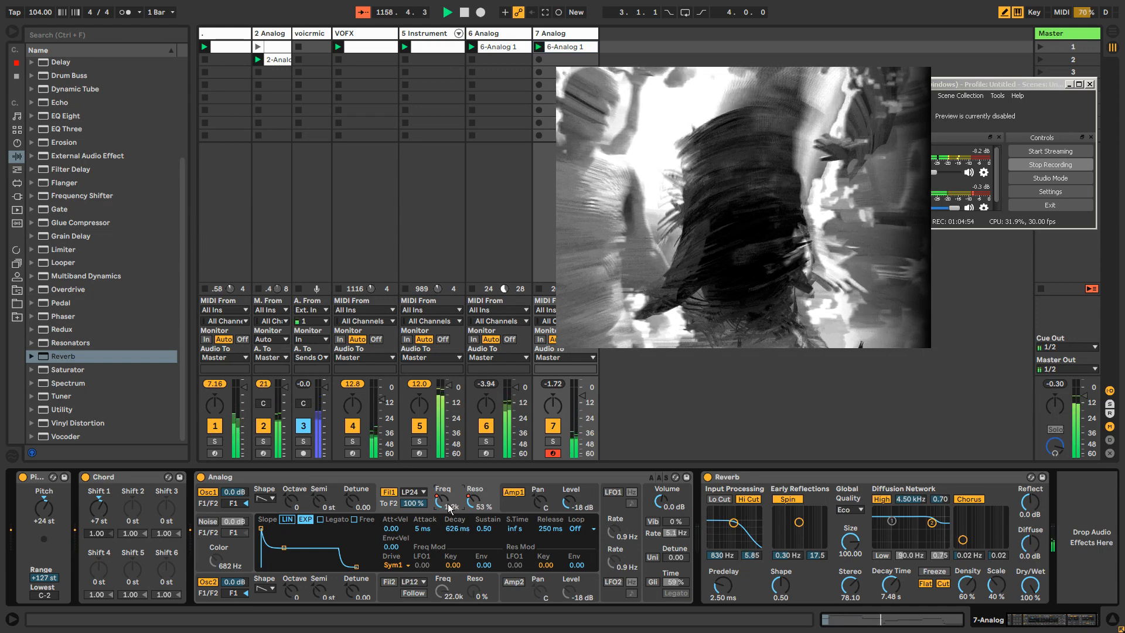
right_click(487, 512)
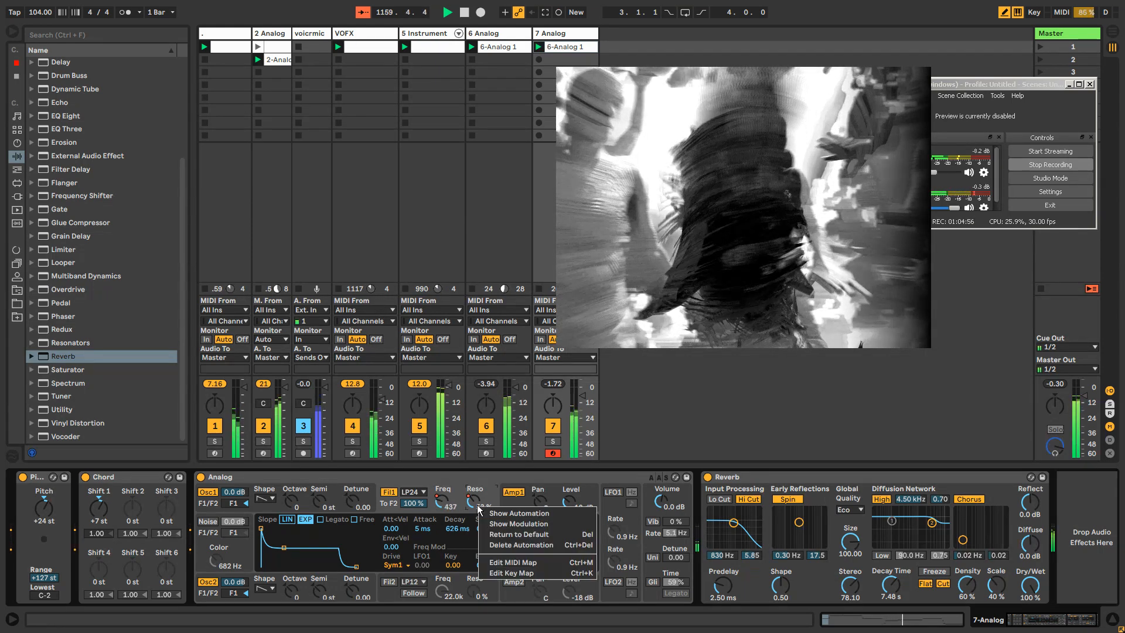
click(500, 545)
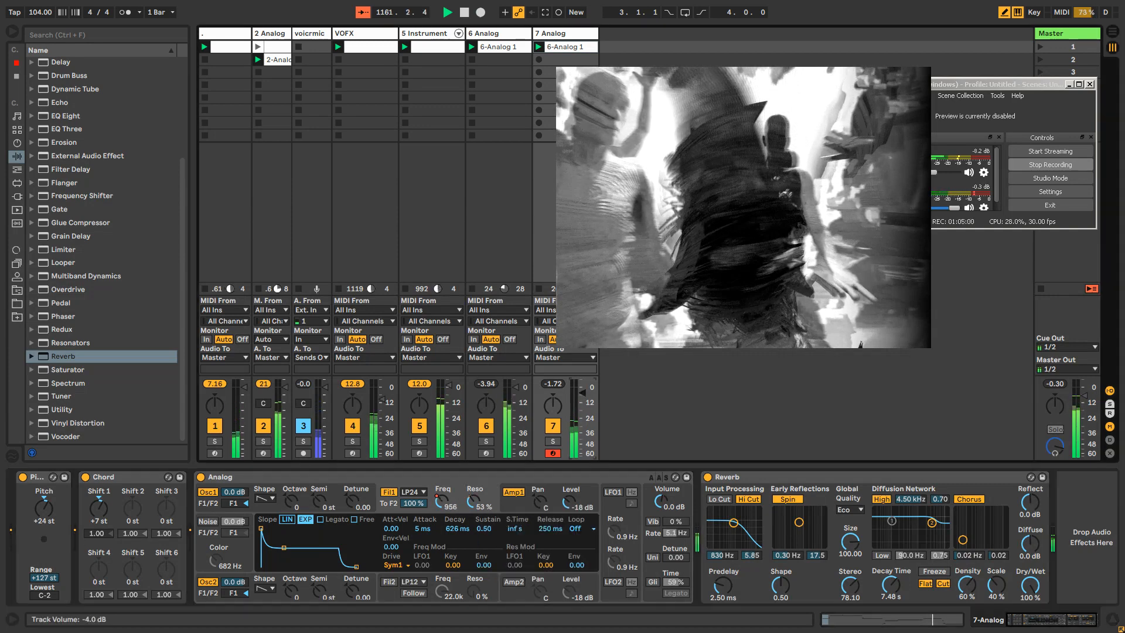
Step: Examine the snare's Speaker On modulation envelope and compare the device chains of the 5 Instrument and first tracks
click(437, 32)
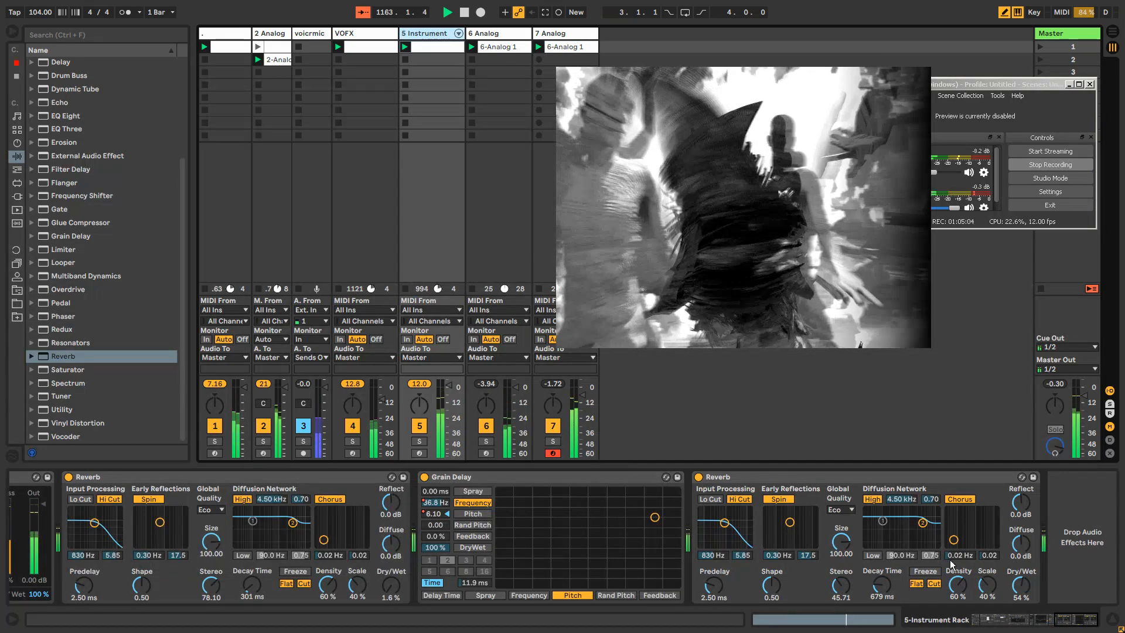
drag(1066, 618, 984, 619)
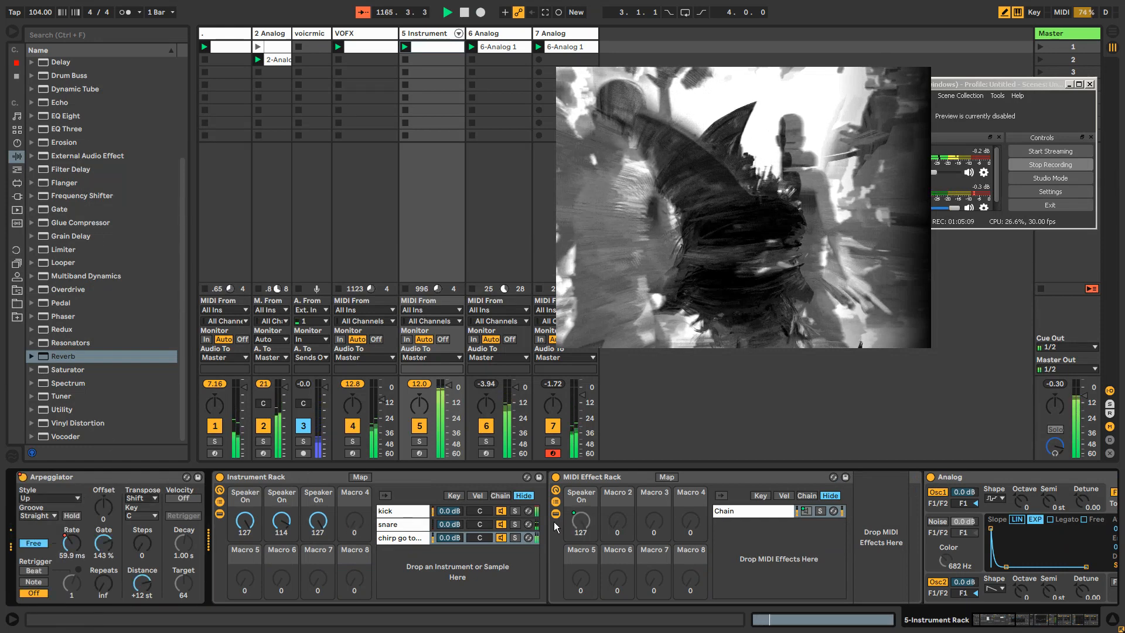
right_click(279, 519)
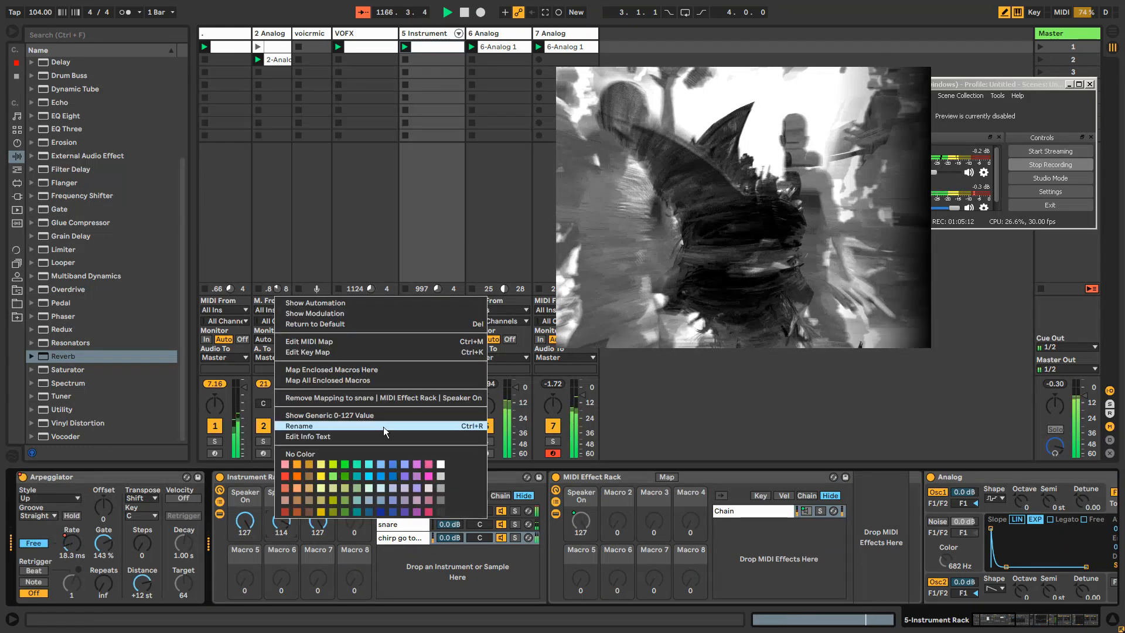
click(387, 319)
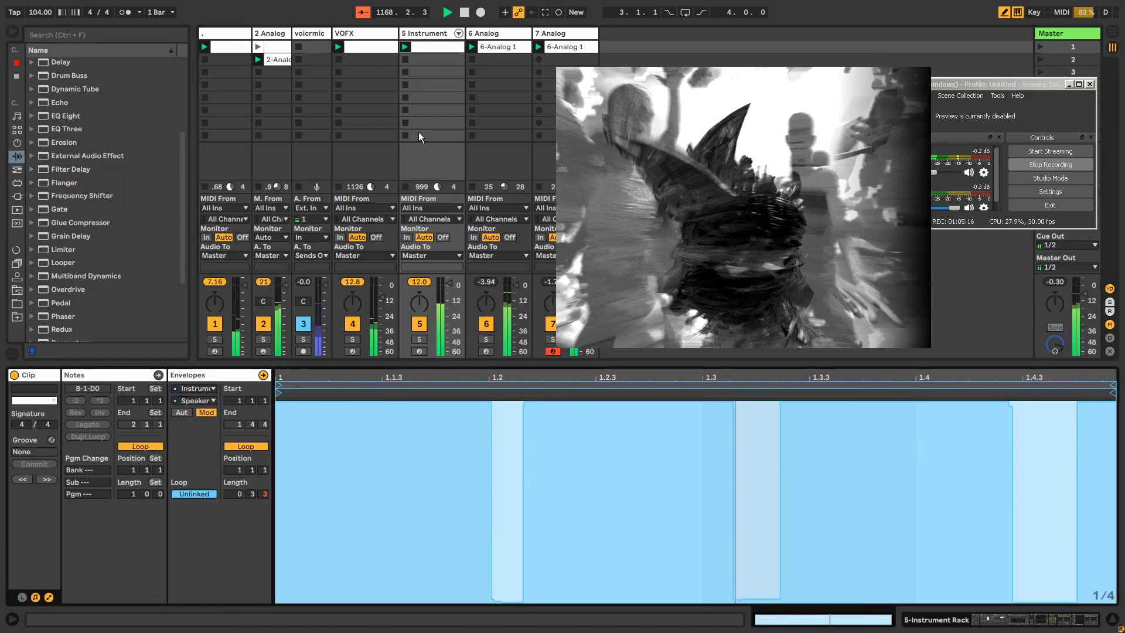
double_click(230, 36)
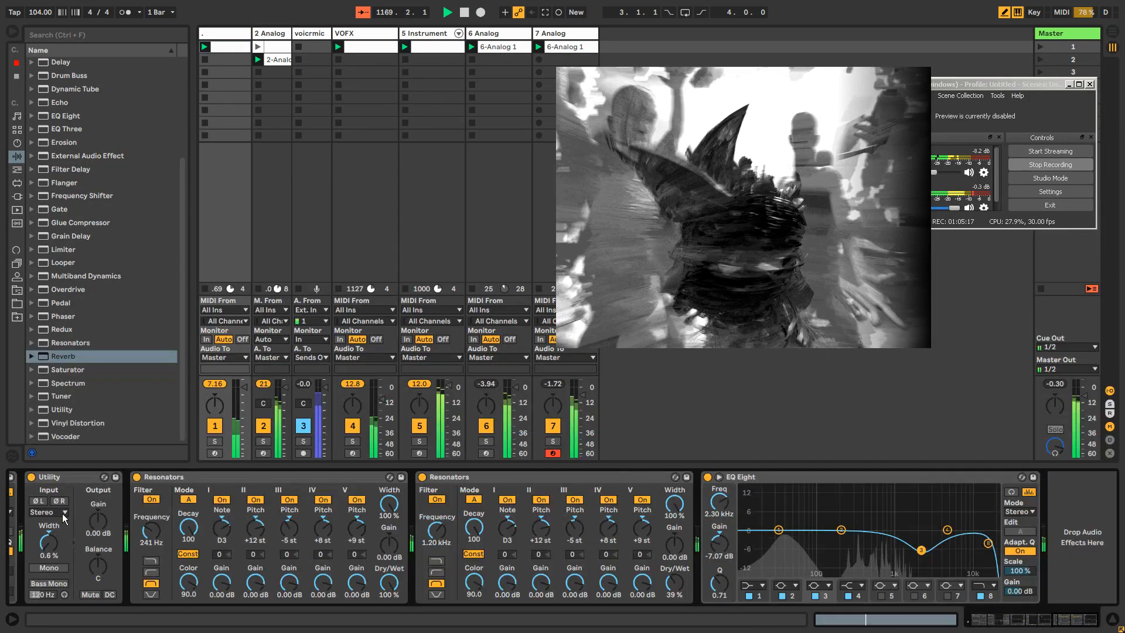
drag(1015, 621, 971, 629)
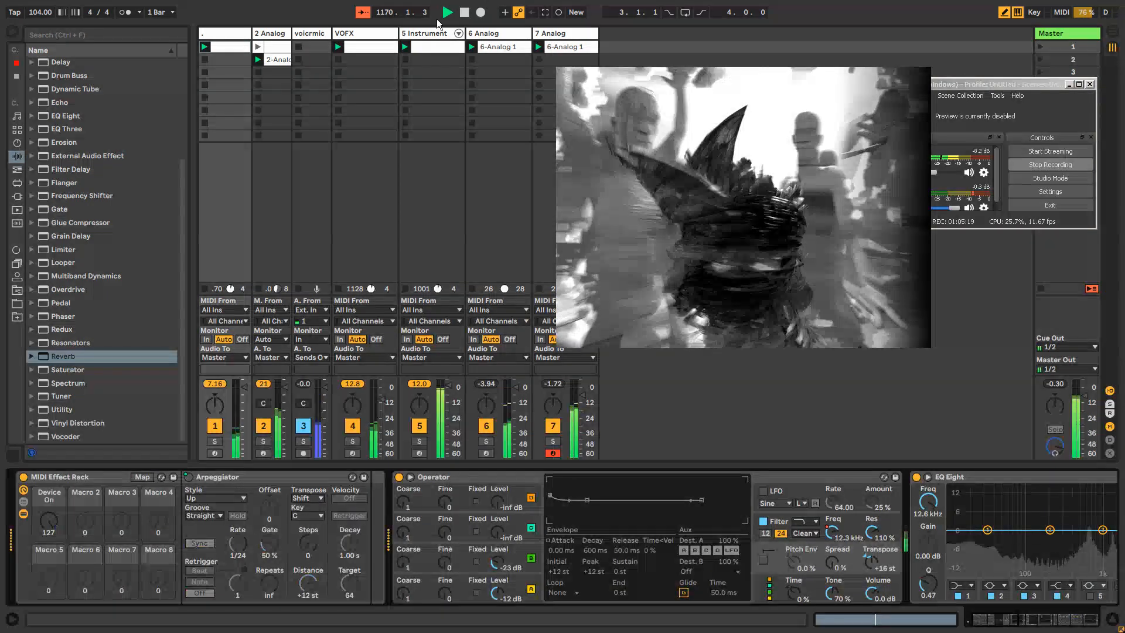
click(426, 36)
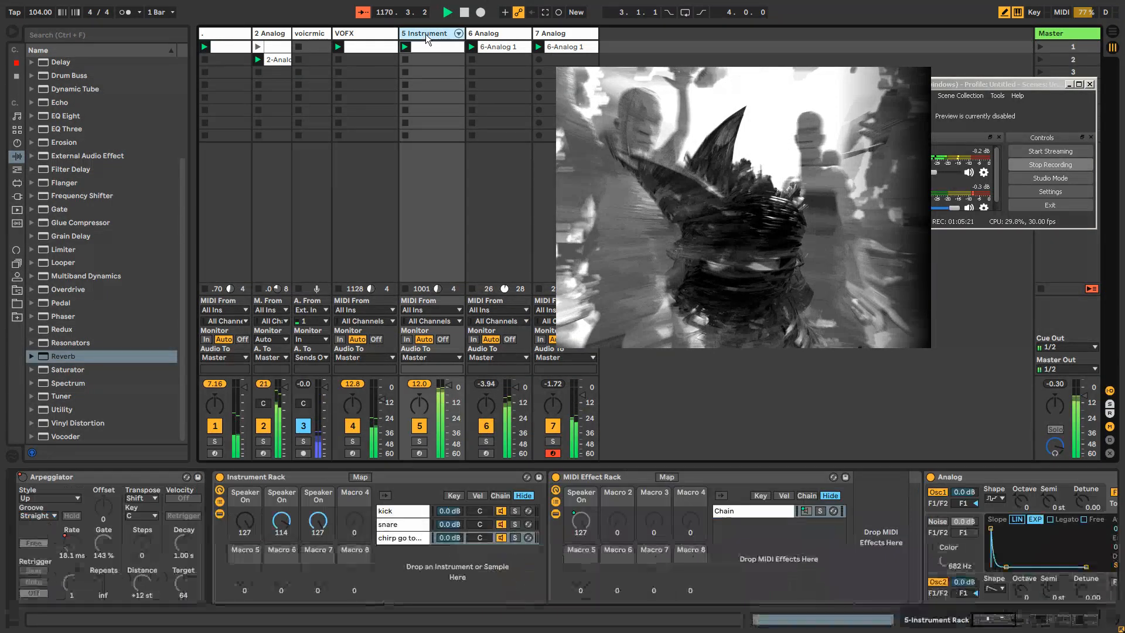
click(235, 33)
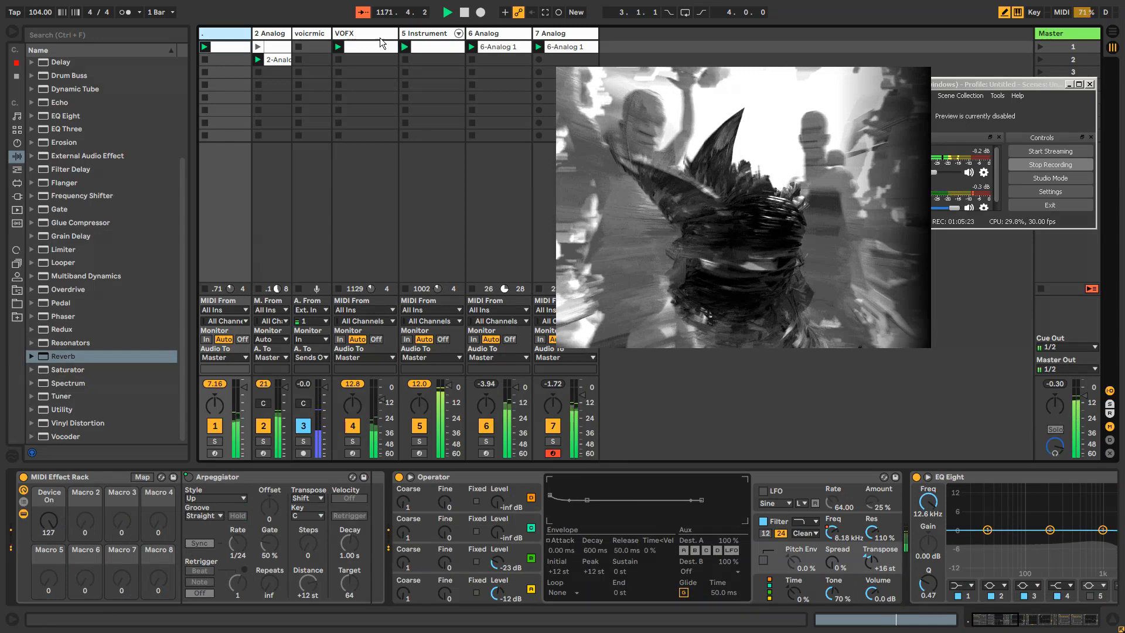
click(438, 35)
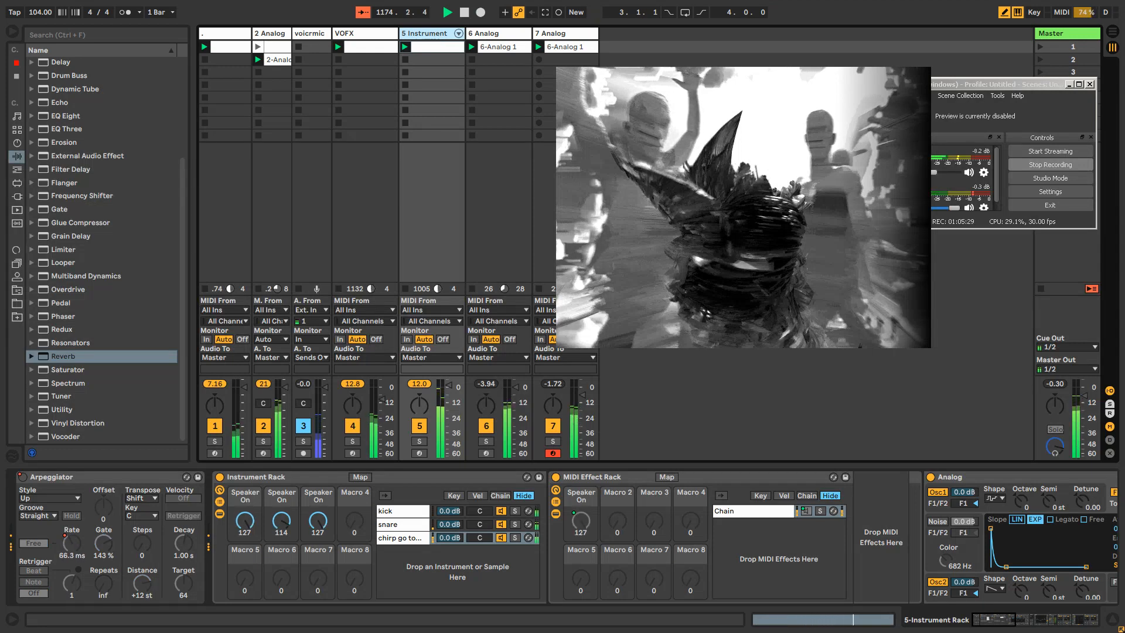
Step: Shift the Overdrive's filter in the 5 Instrument track's chirp chain, arm the track and record the filter movements into its clip
click(389, 537)
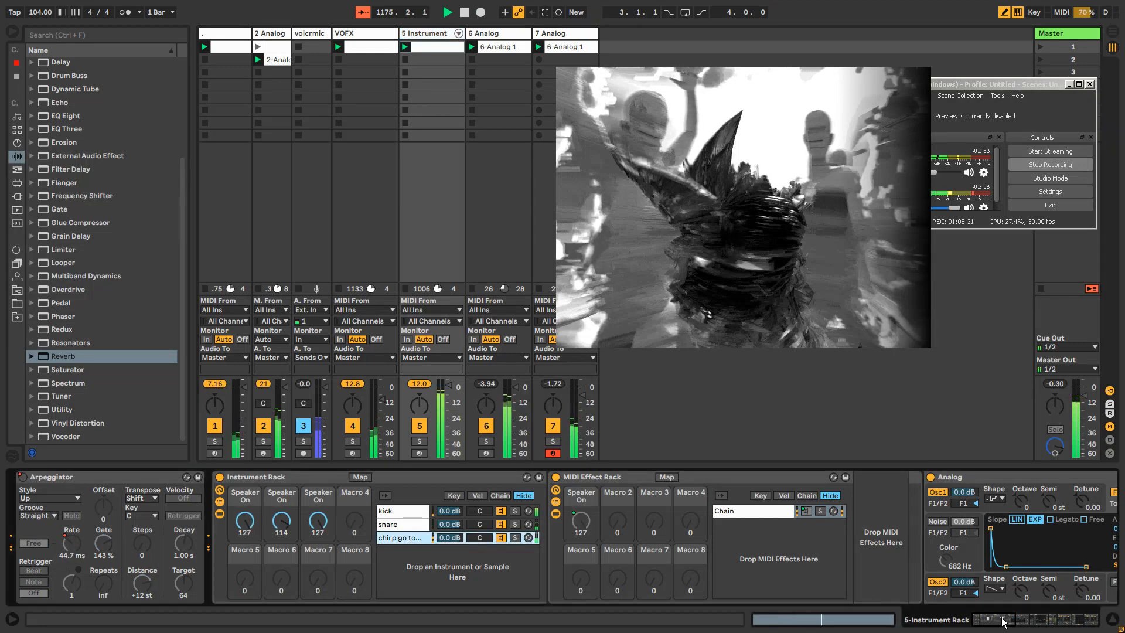
scroll(558, 498, right, 10)
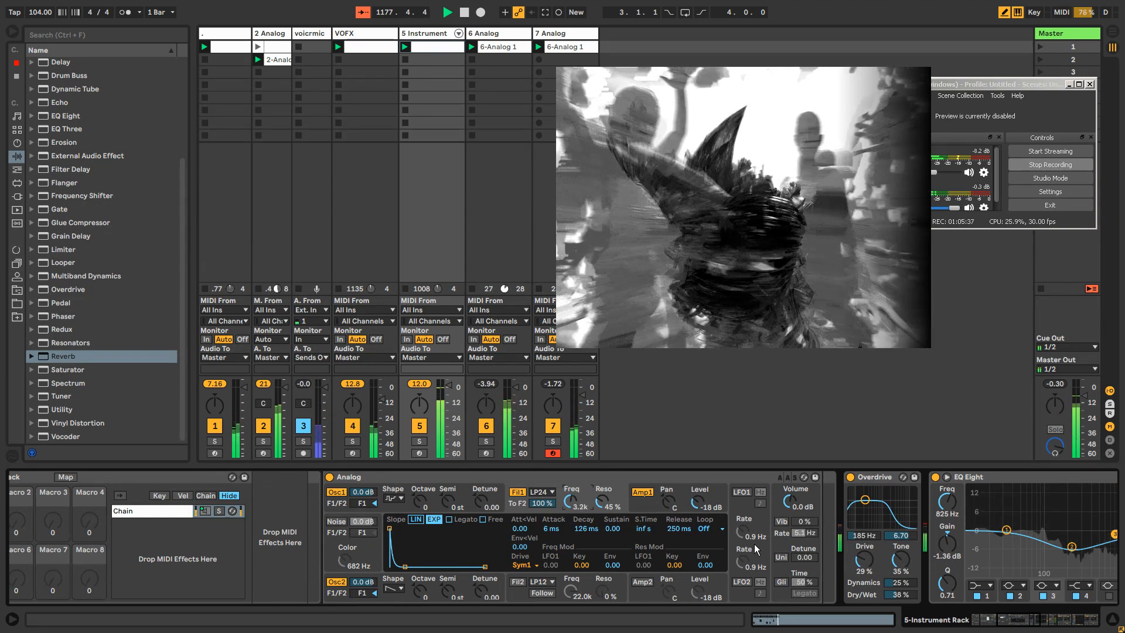
mouse_move(857, 492)
mouse_down()
mouse_move(899, 502)
mouse_move(867, 500)
mouse_up()
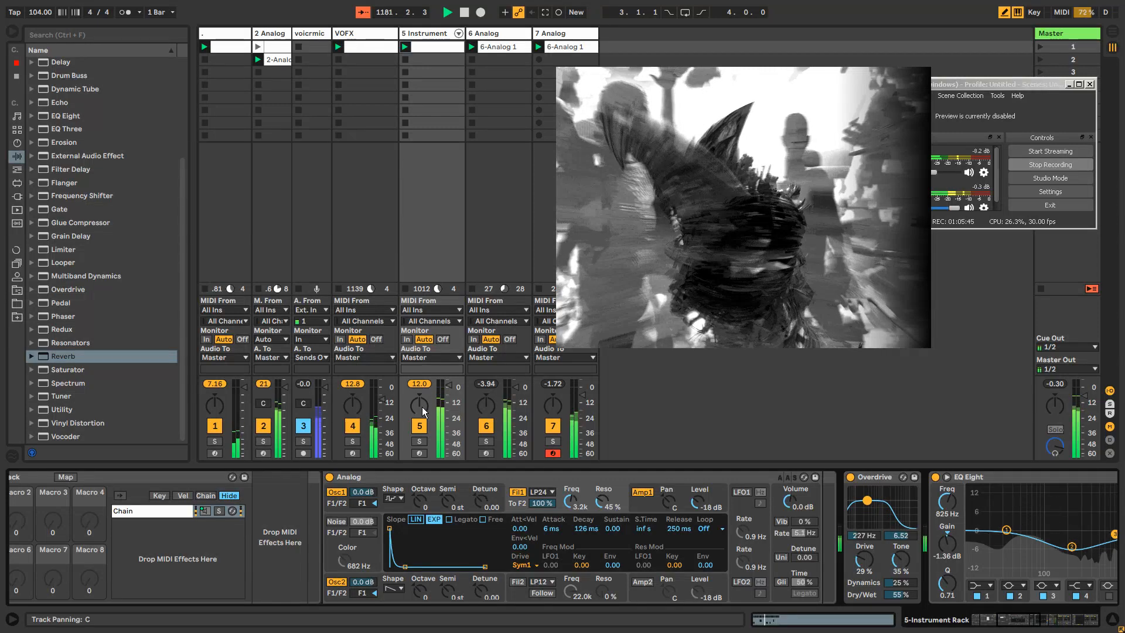
click(418, 453)
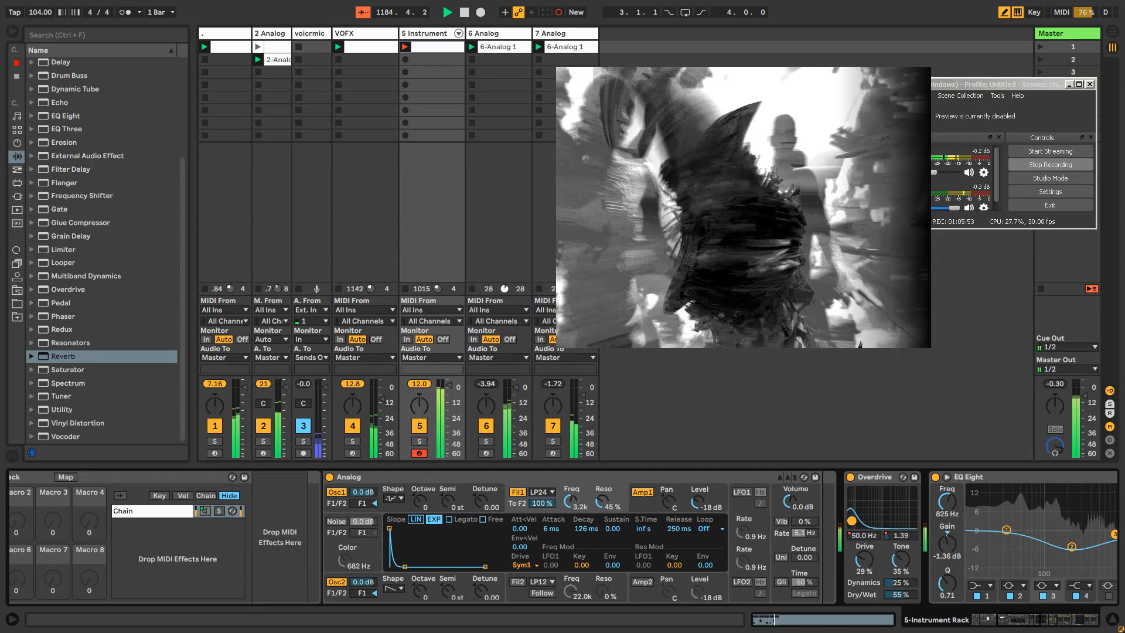
Step: Set the 5 Instrument track's Grain Delay to 47% dry/wet with a 16.9 ms delay time
click(1000, 619)
click(1033, 619)
drag(1028, 619, 1057, 619)
drag(659, 547, 658, 579)
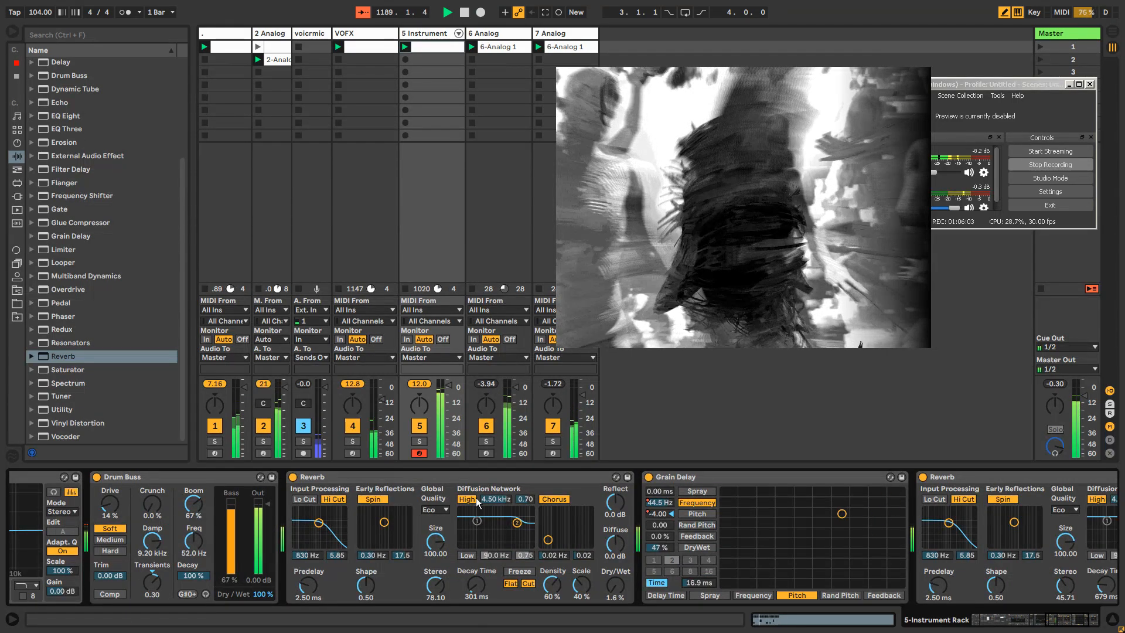
Step: Collapse the Reverb before the Grain Delay and set the Reverb after it to 432 ms decay time and 52% dry/wet
double_click(325, 477)
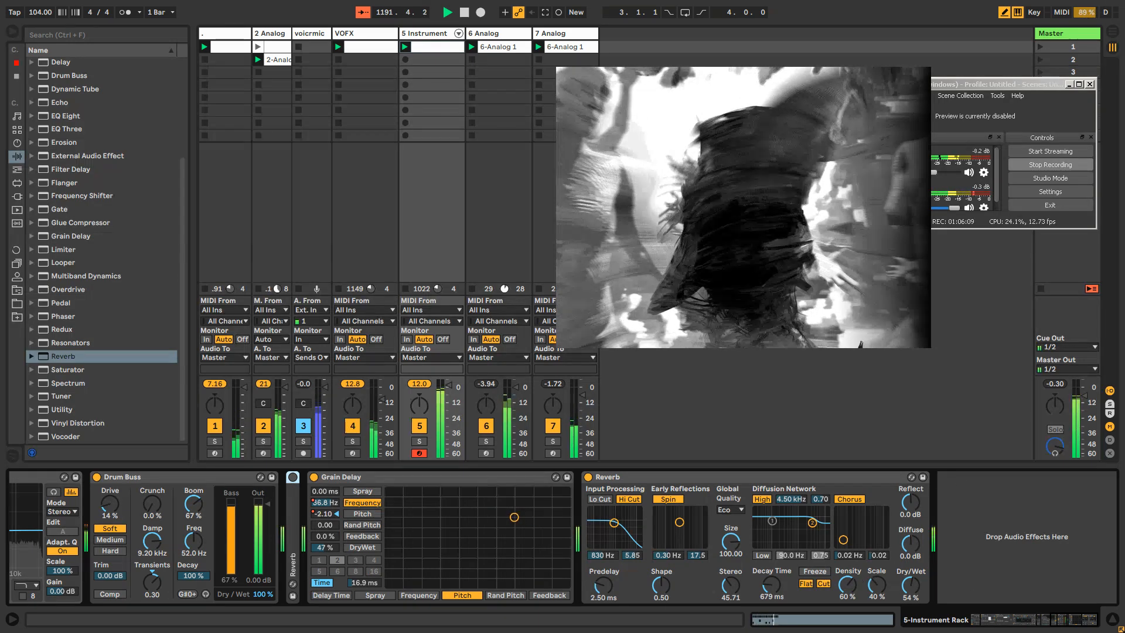
drag(902, 587, 902, 591)
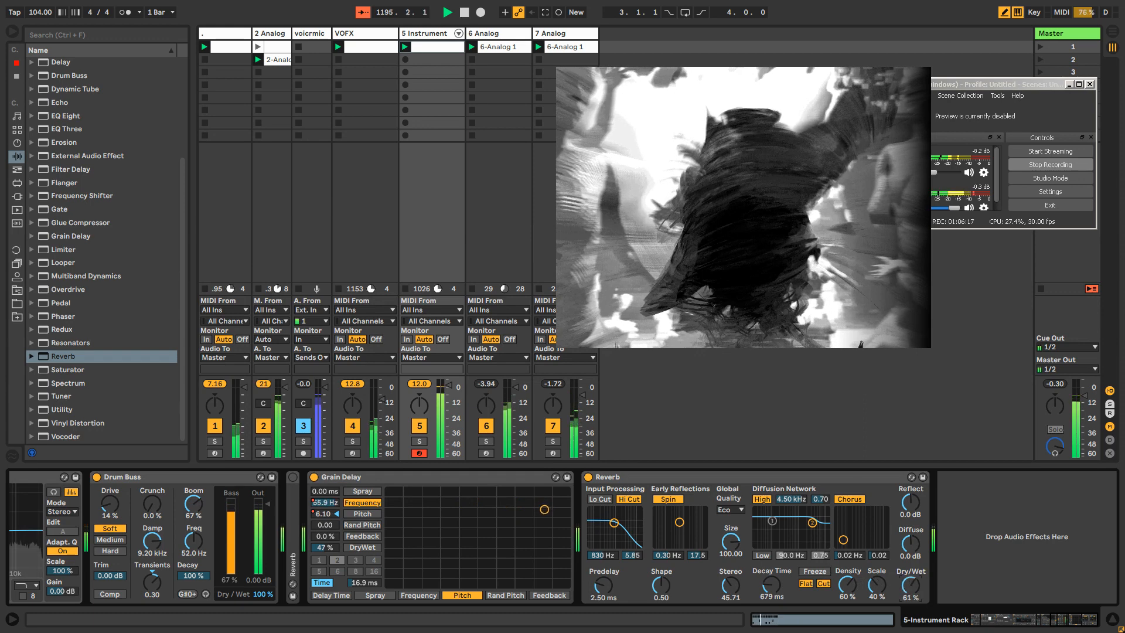
drag(913, 586, 914, 592)
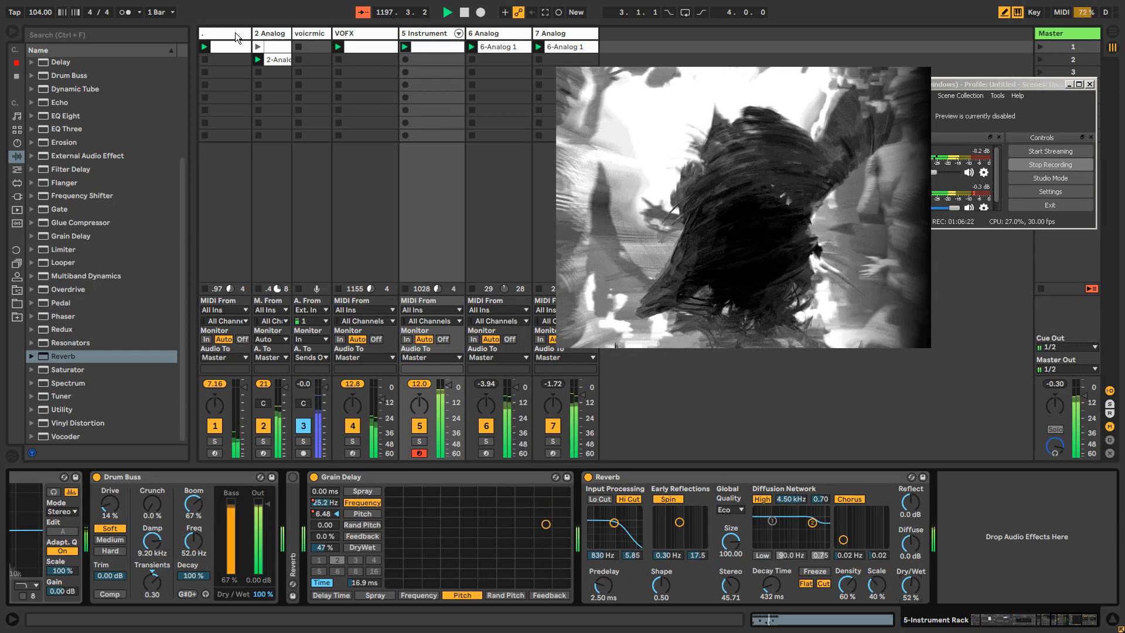
Step: Set the first oscillator's detune to -3.00 in the 6 Analog track's Analog synth and group the synth into an Instrument Rack
click(494, 35)
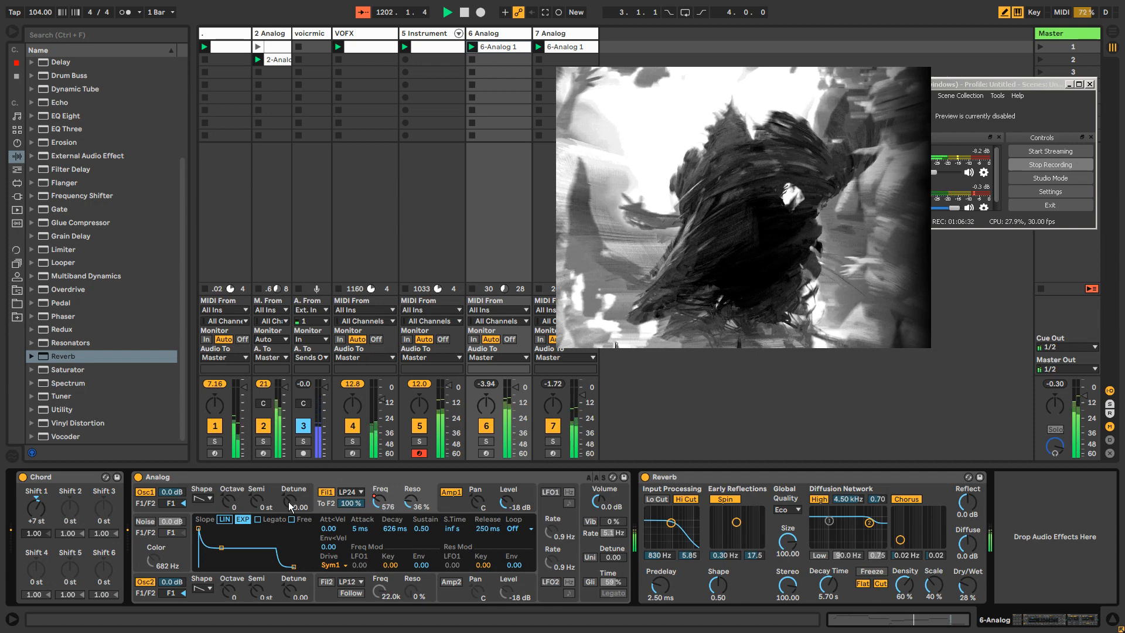
drag(288, 501, 288, 495)
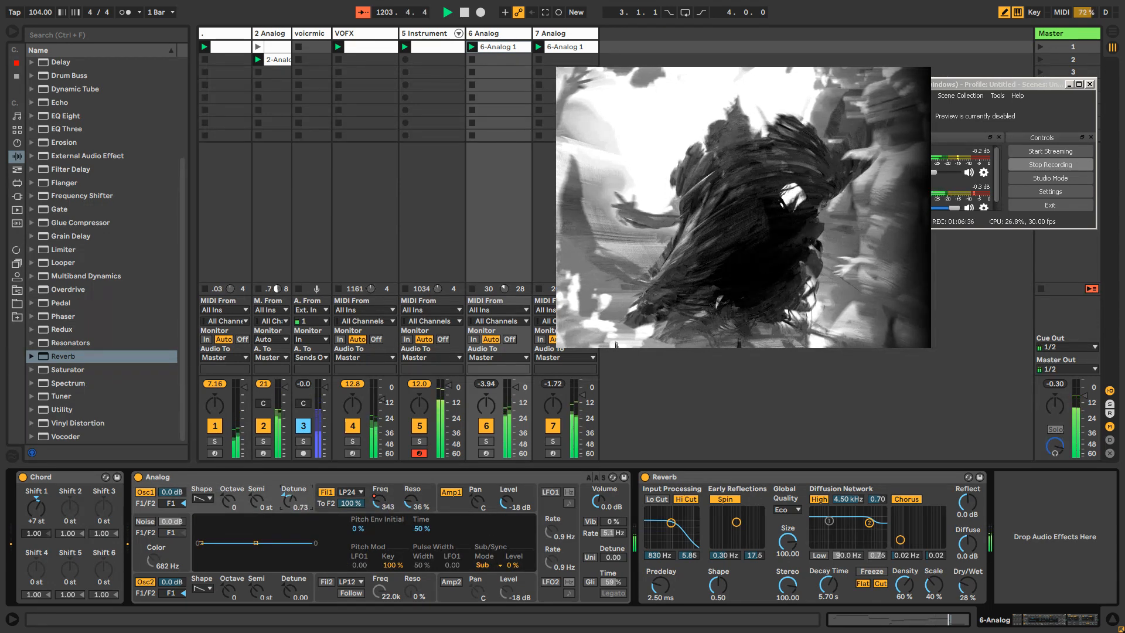
drag(288, 495, 288, 492)
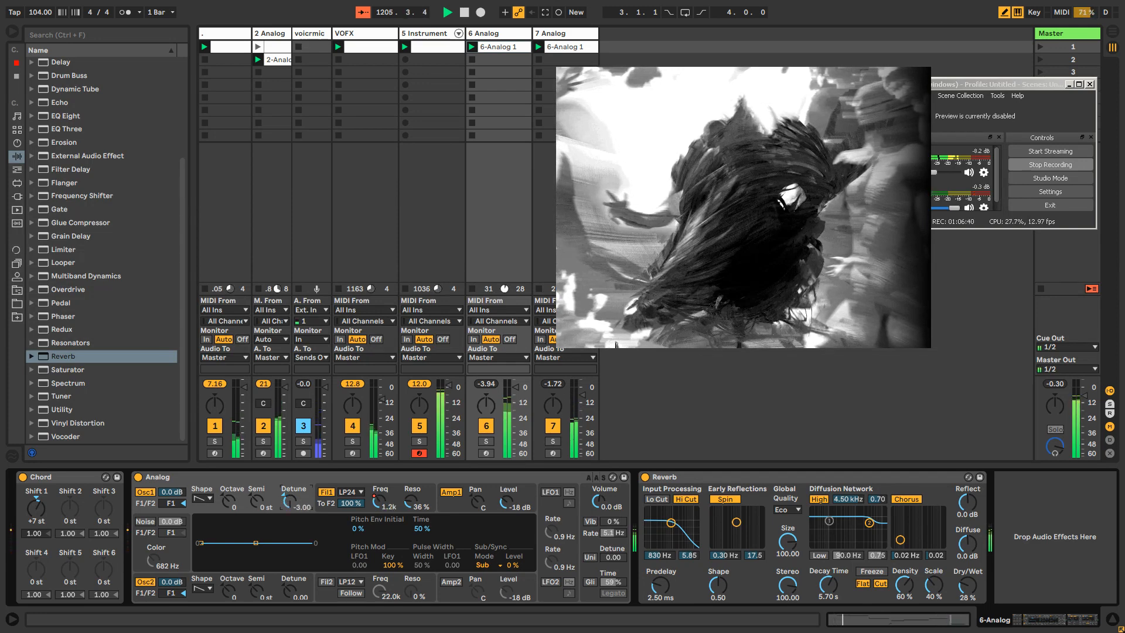
click(218, 474)
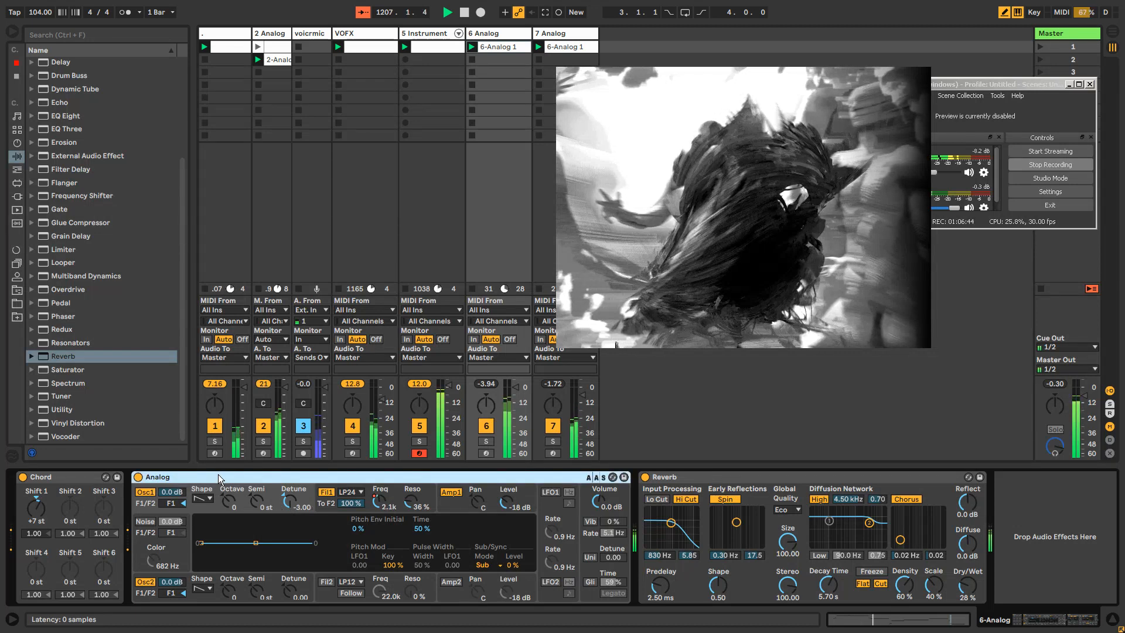
key(ctrl+g)
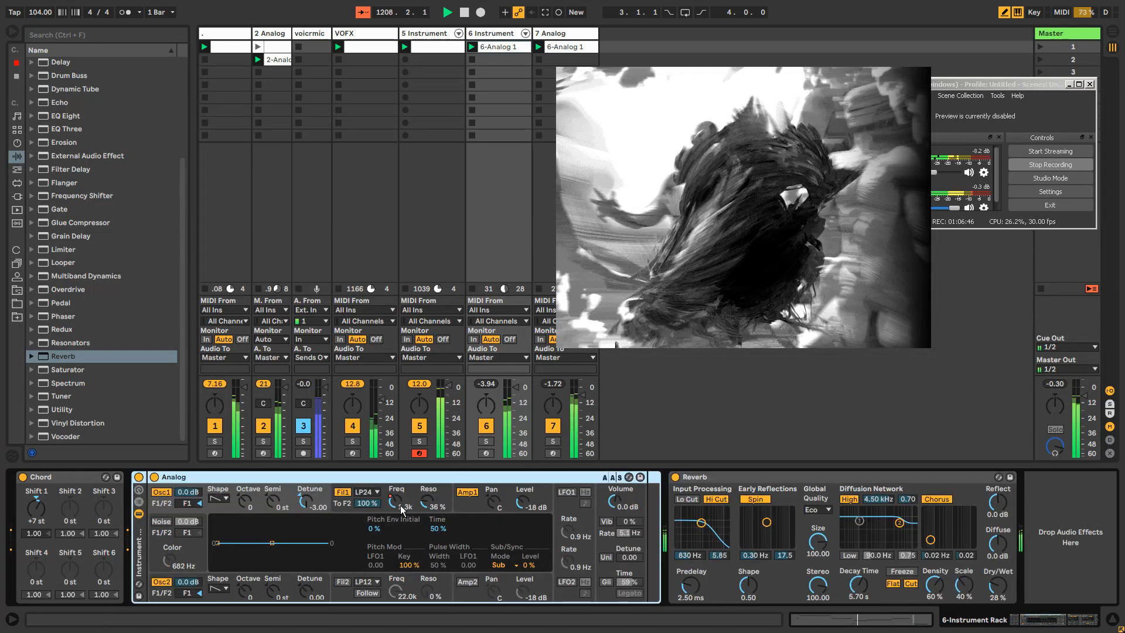
Step: Reset the first oscillator's detune to 0.00 and map it to the first macro of the 6 Instrument track's Instrument Rack
drag(302, 504, 303, 463)
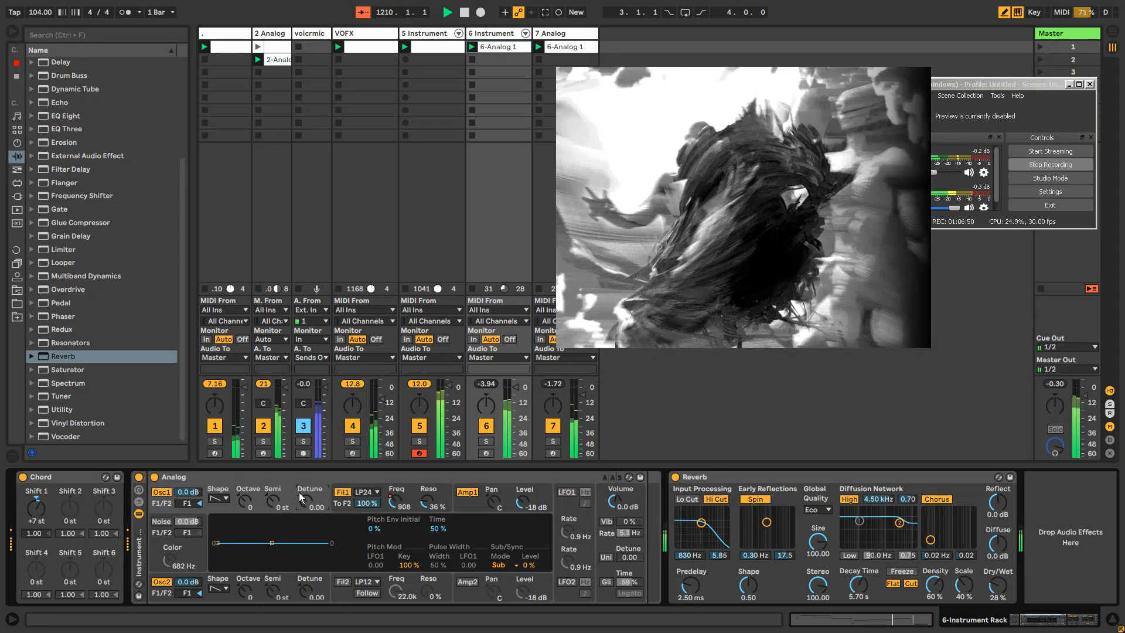
click(140, 492)
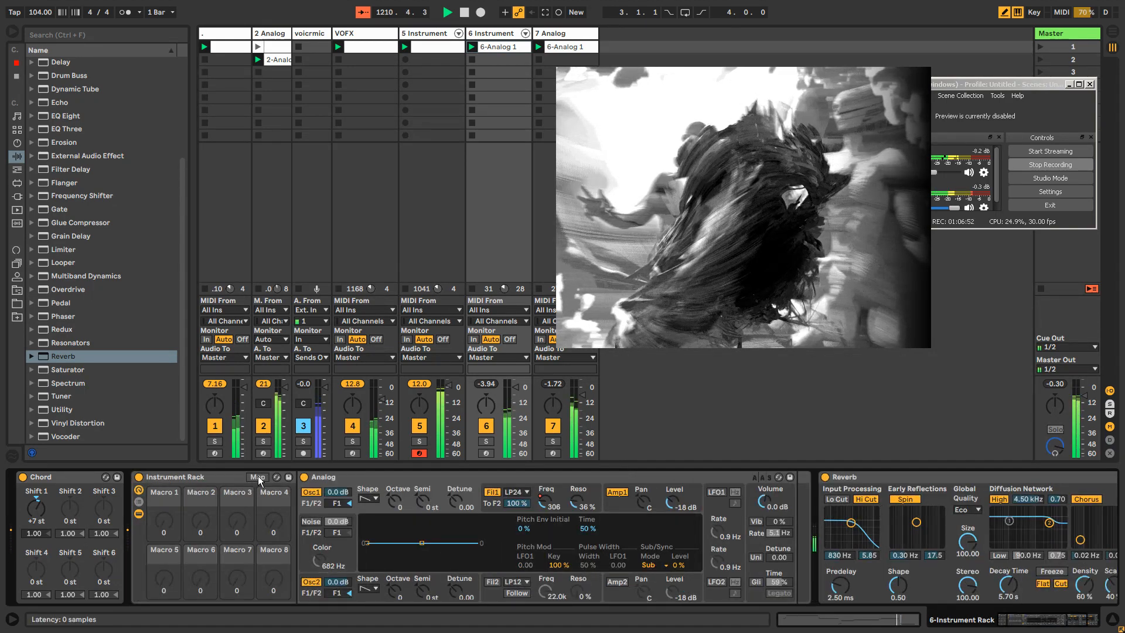
click(257, 476)
click(153, 532)
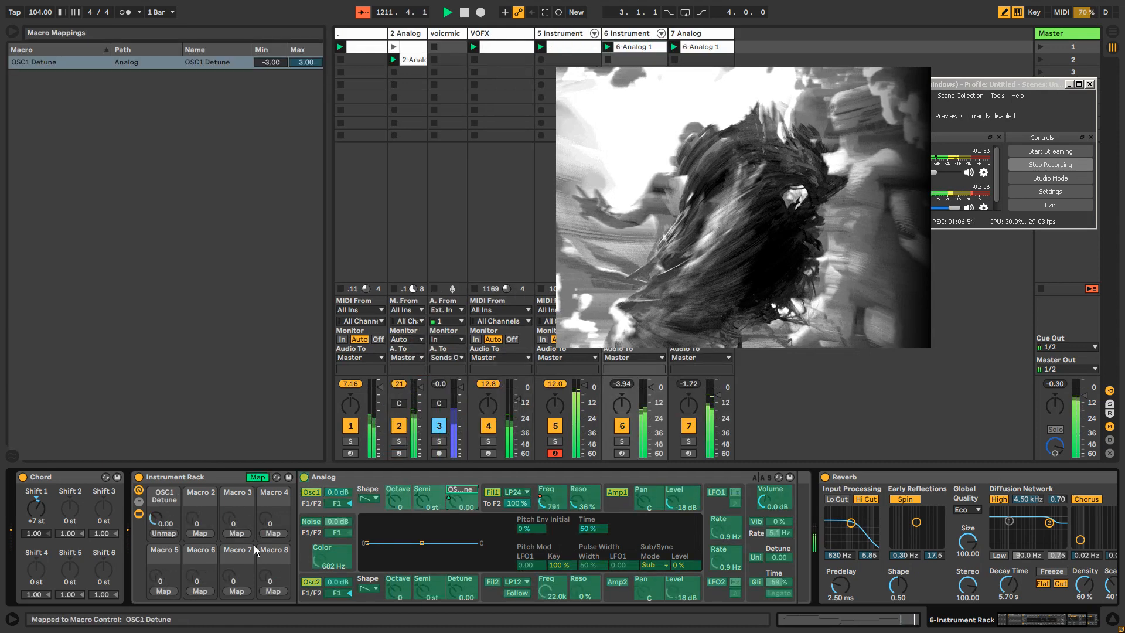
Step: Map the second oscillator's detune to the same first macro and set that macro to -0.03
click(171, 534)
drag(157, 518, 164, 526)
click(258, 476)
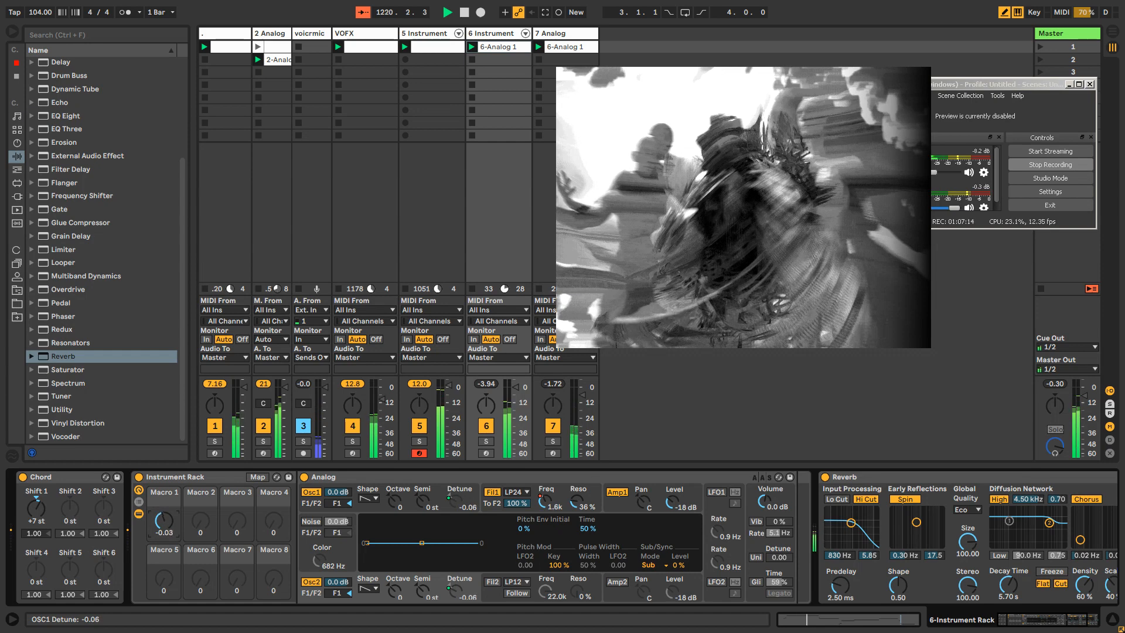
drag(164, 526, 164, 529)
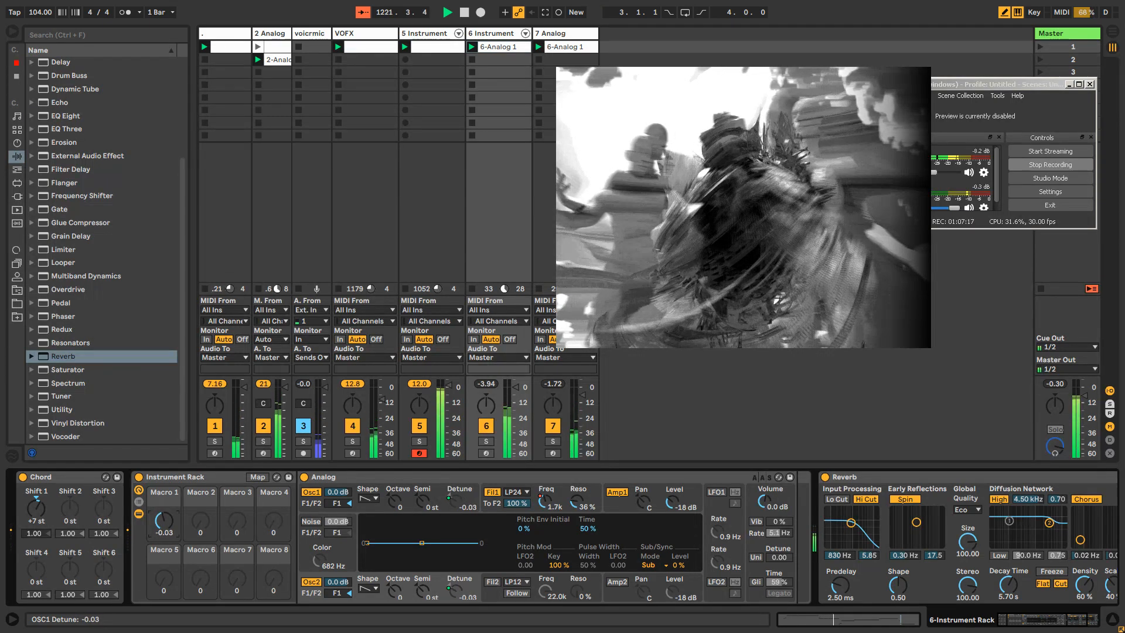
Step: Add a Utility before the Limiter on the Master track
click(1085, 37)
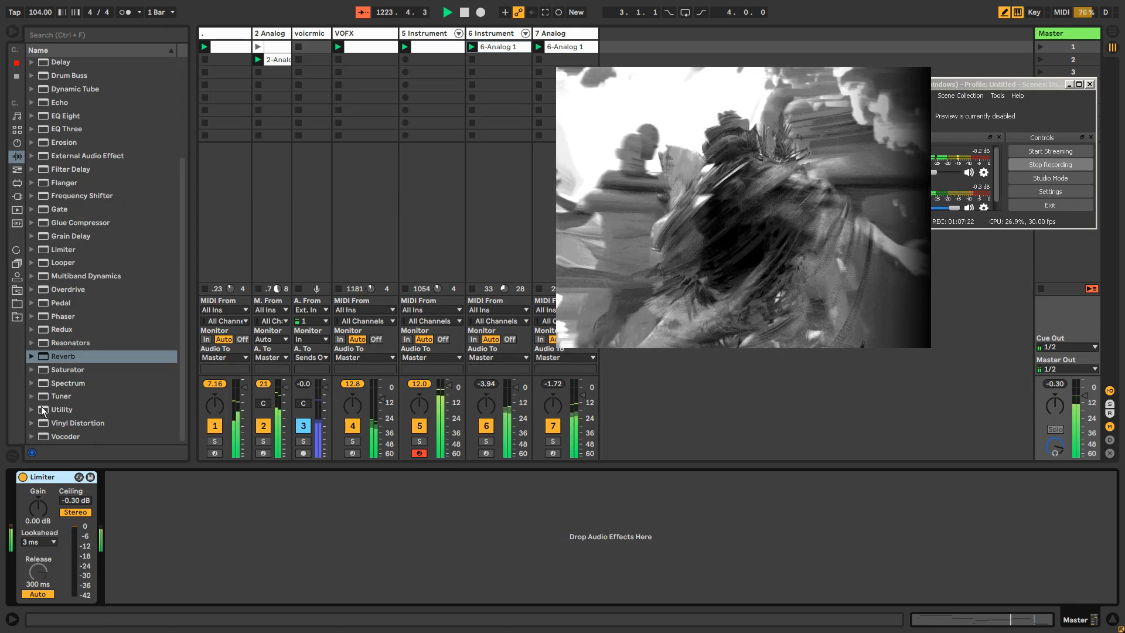
mouse_move(43, 410)
mouse_down()
mouse_move(16, 528)
mouse_move(75, 565)
mouse_up()
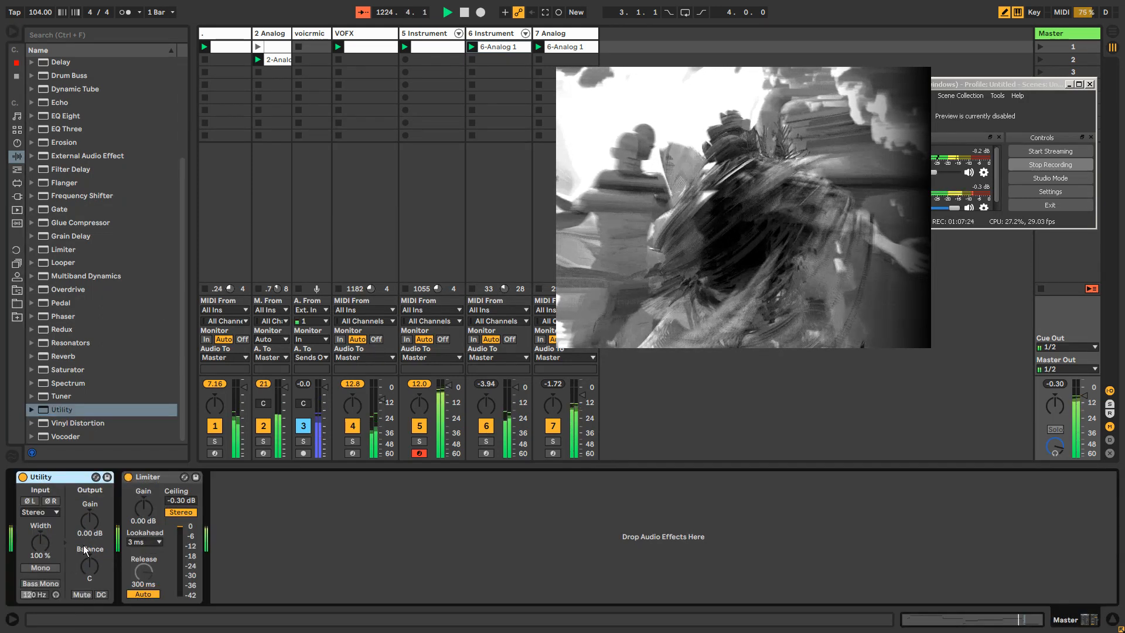
Step: Insert the !OldeTapeEffect.adg rack between the Master track's Utility and Limiter and bypass the Utility
scroll(81, 212, up, 5)
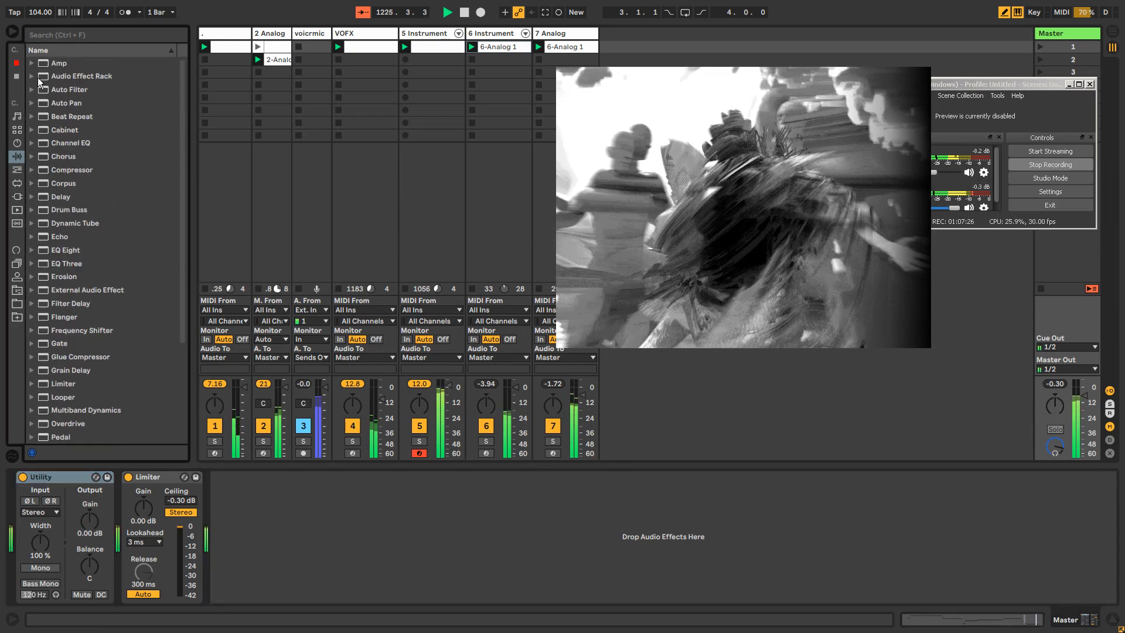
click(39, 79)
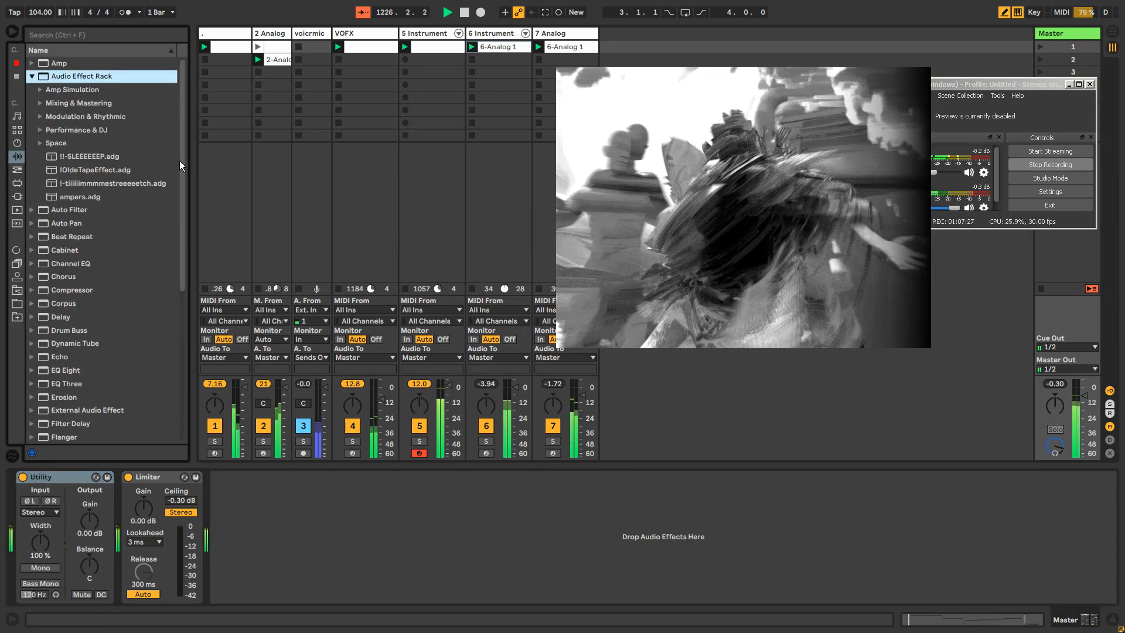
drag(105, 169, 118, 497)
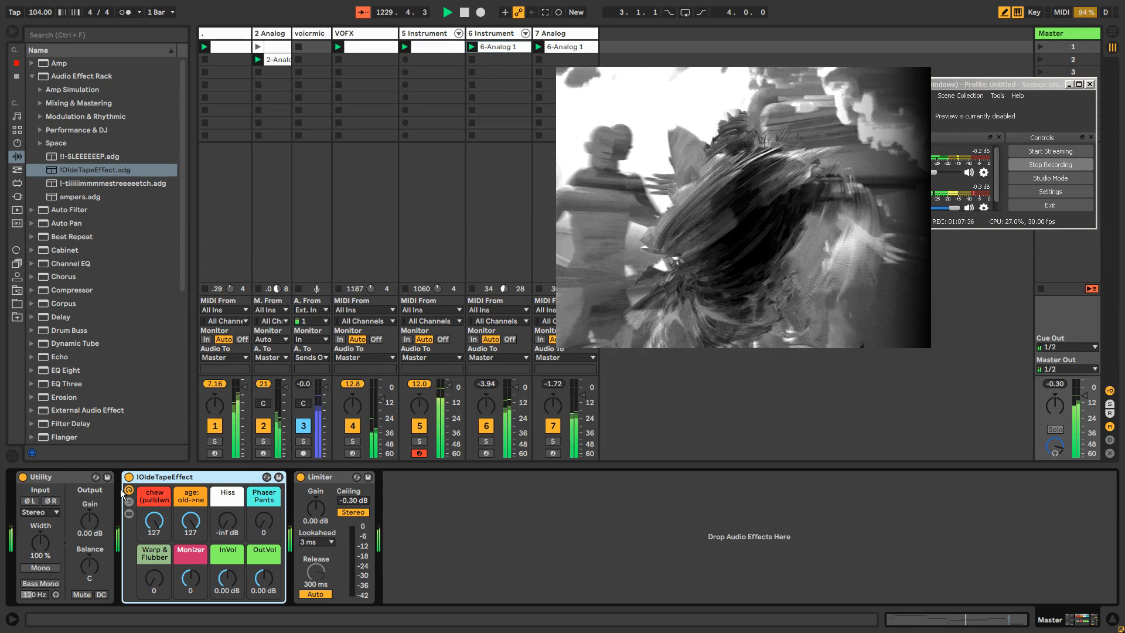
click(22, 477)
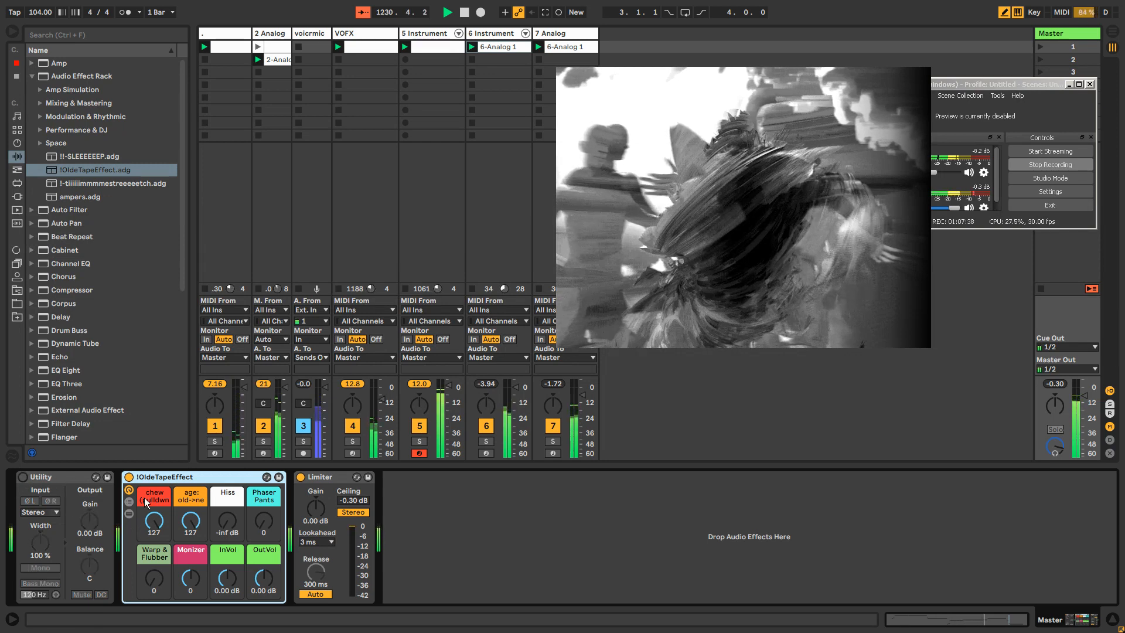
Step: Try tape effect settings with age at 84, Warp & Flubber at 114, Monizer at 51M and Hiss at -inf dB
drag(154, 520, 154, 530)
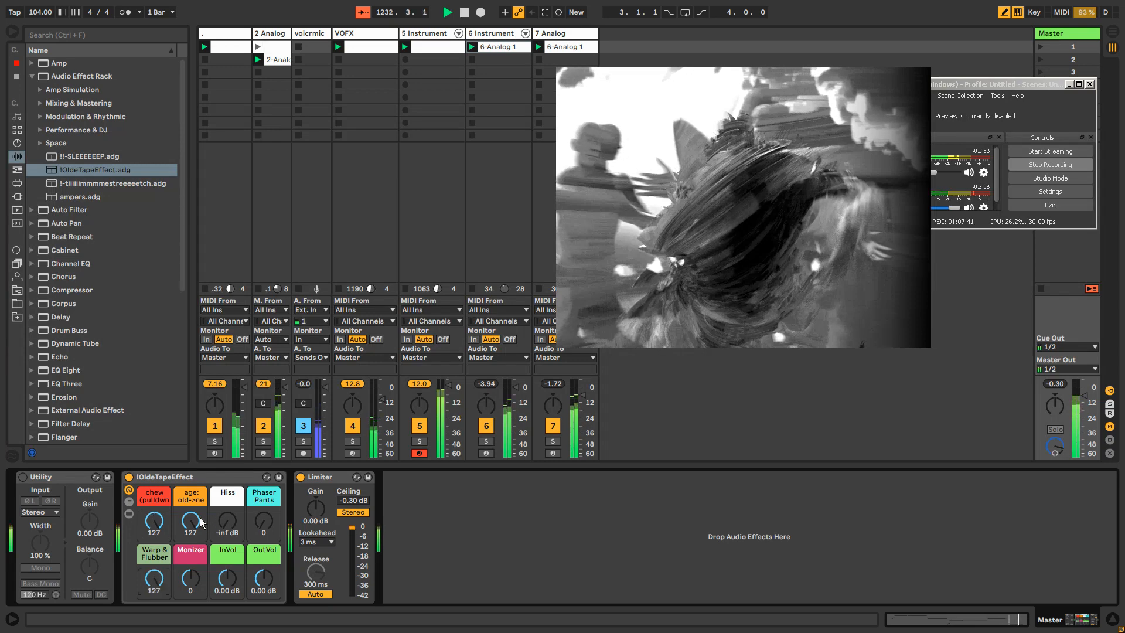
mouse_move(228, 527)
mouse_down()
mouse_move(231, 515)
mouse_move(232, 530)
mouse_up()
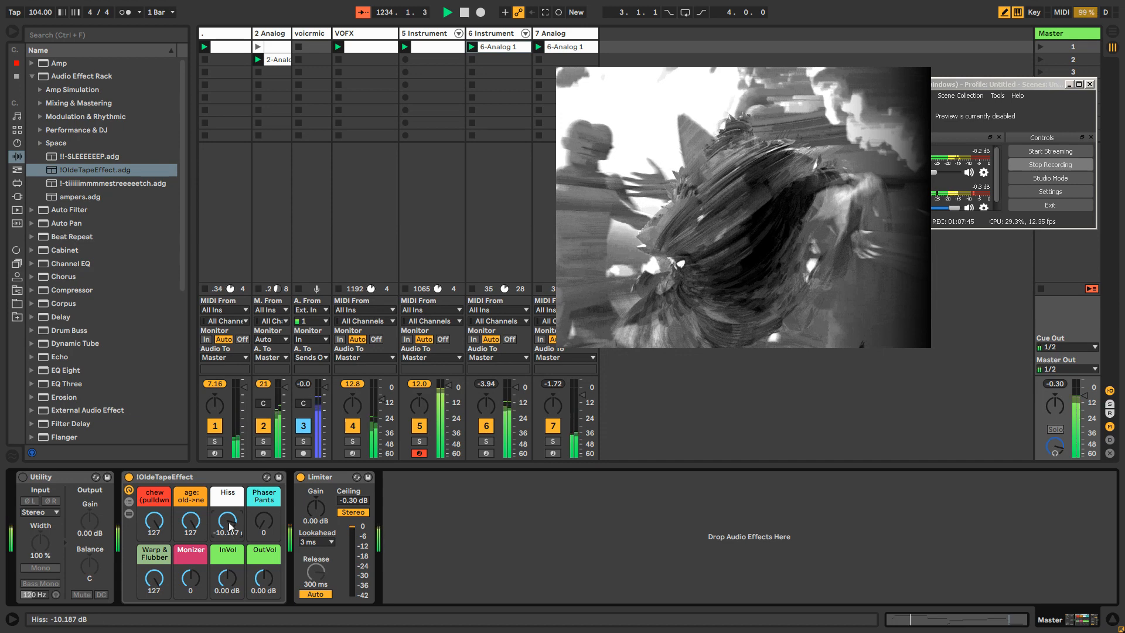
double_click(226, 521)
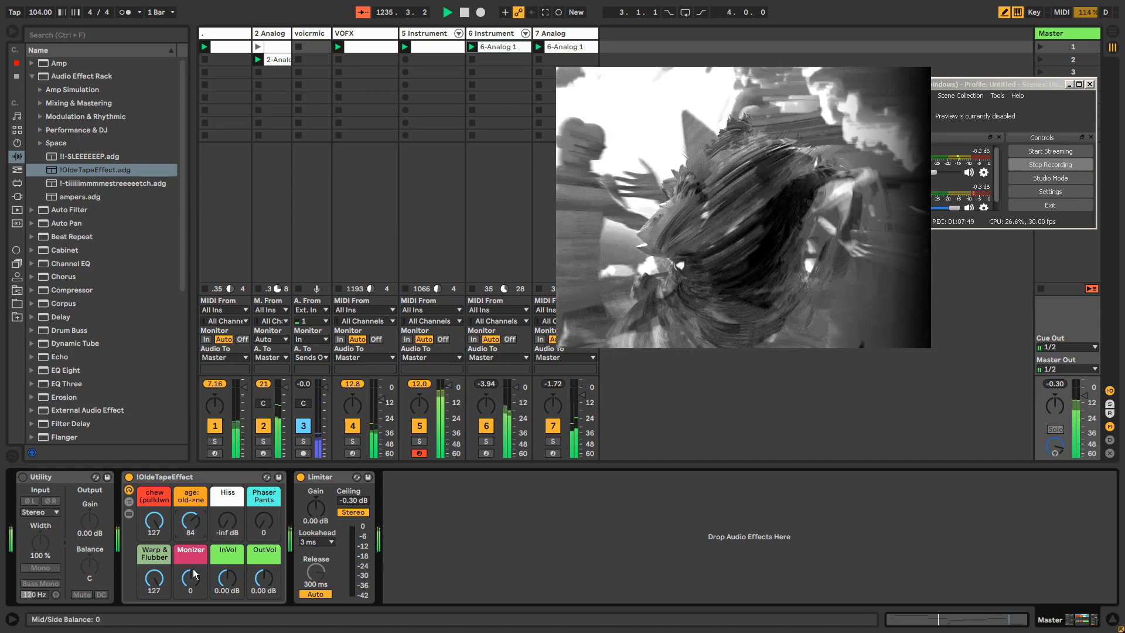
drag(195, 573, 195, 542)
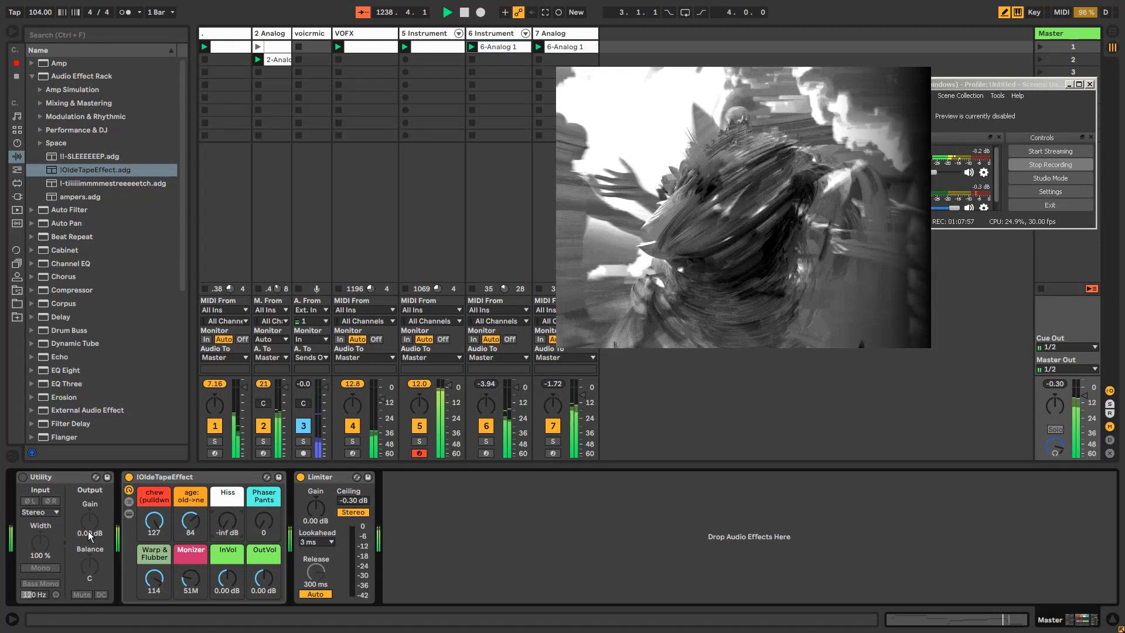
Step: Bypass the tape effect rack and re-enable the Master track's Utility with its width set to 30%
click(129, 477)
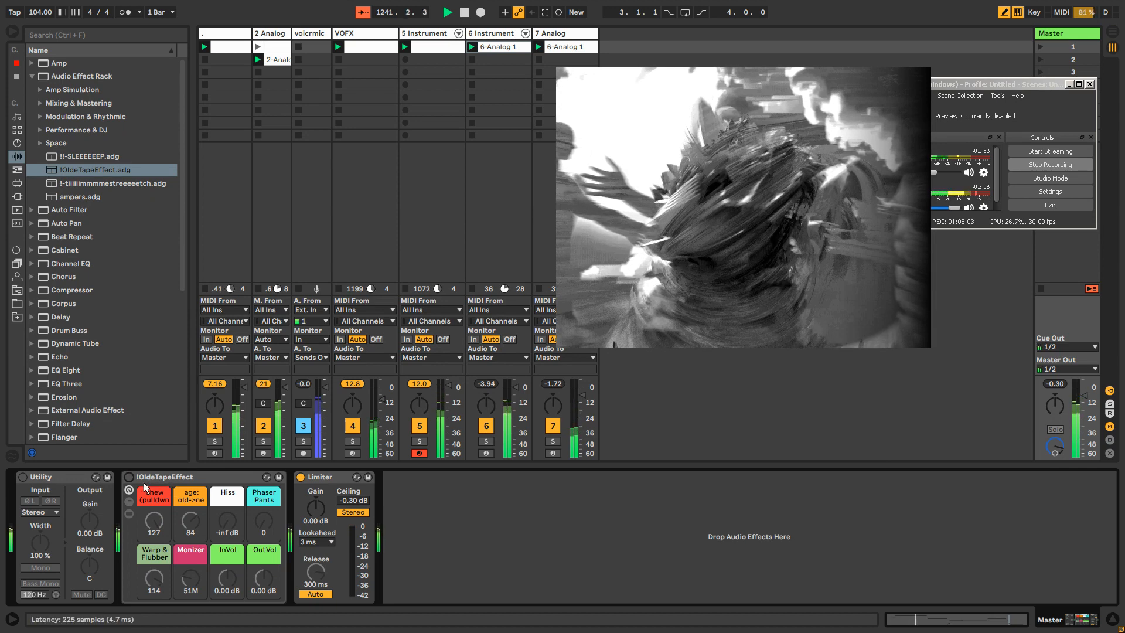
click(23, 477)
drag(40, 542, 39, 571)
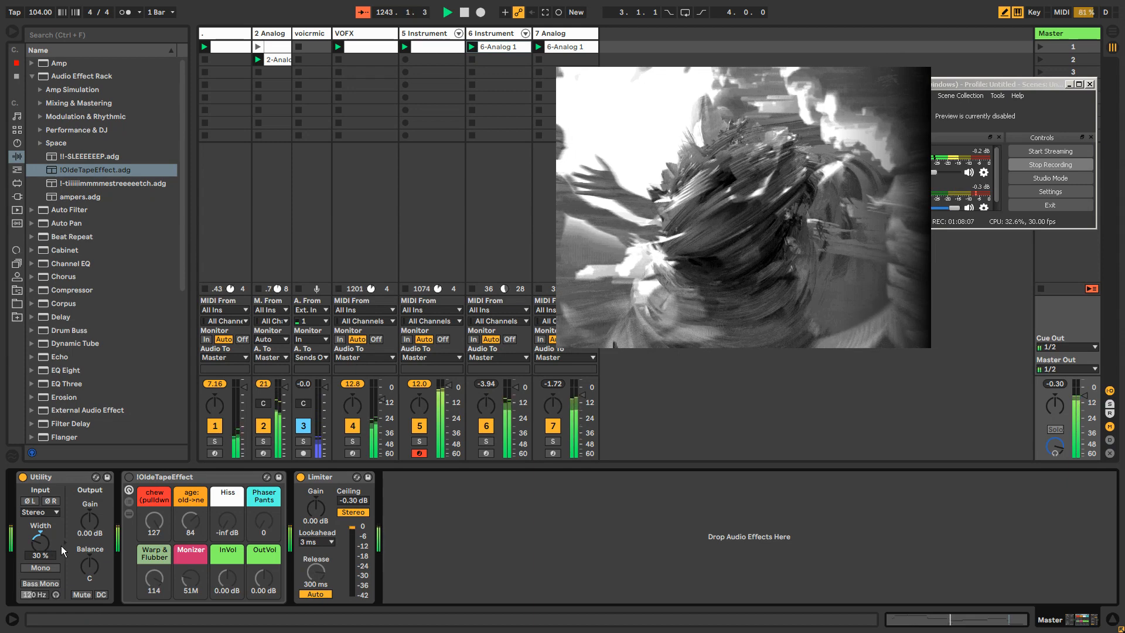
Step: Collapse the Audio Effect Rack presets and delete the !OldeTapeEffect rack from the Master track
click(32, 76)
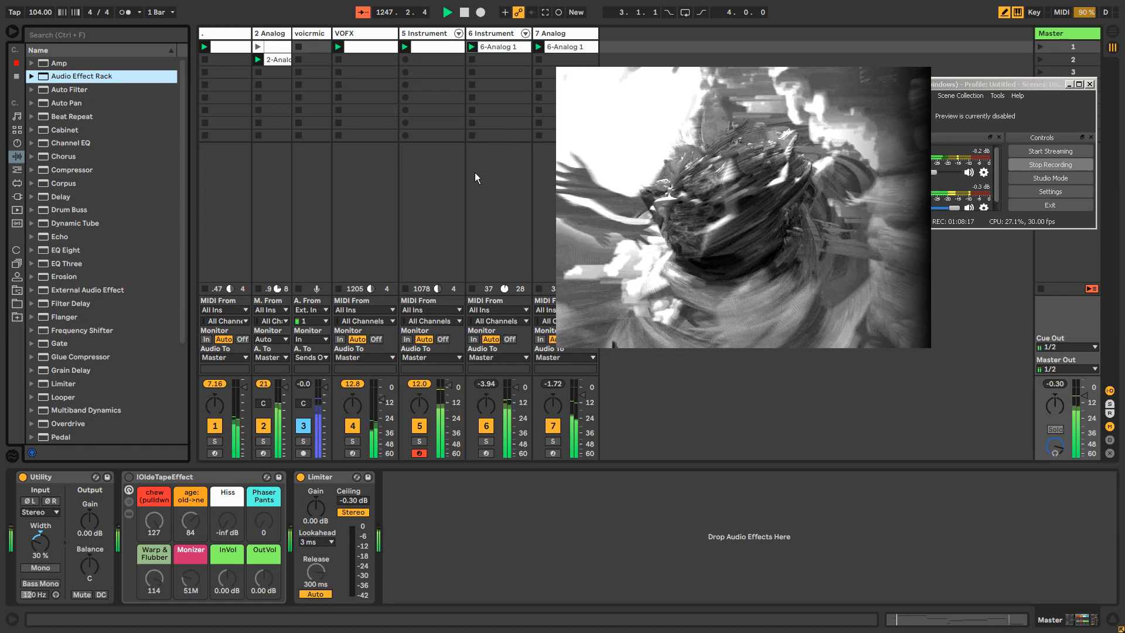
right_click(210, 481)
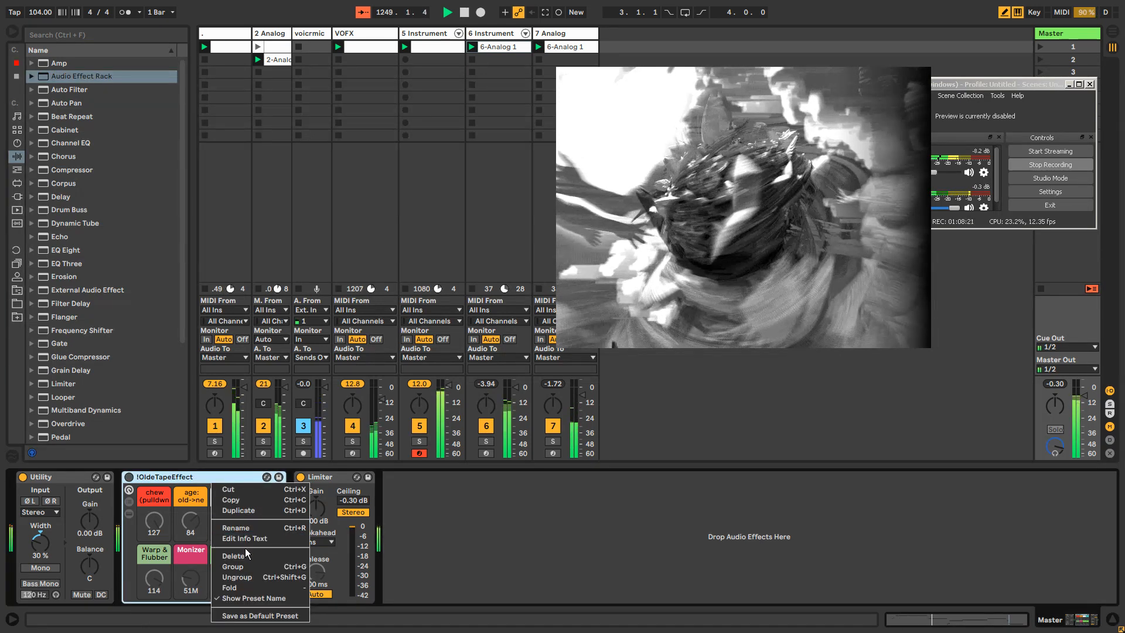
key(Return)
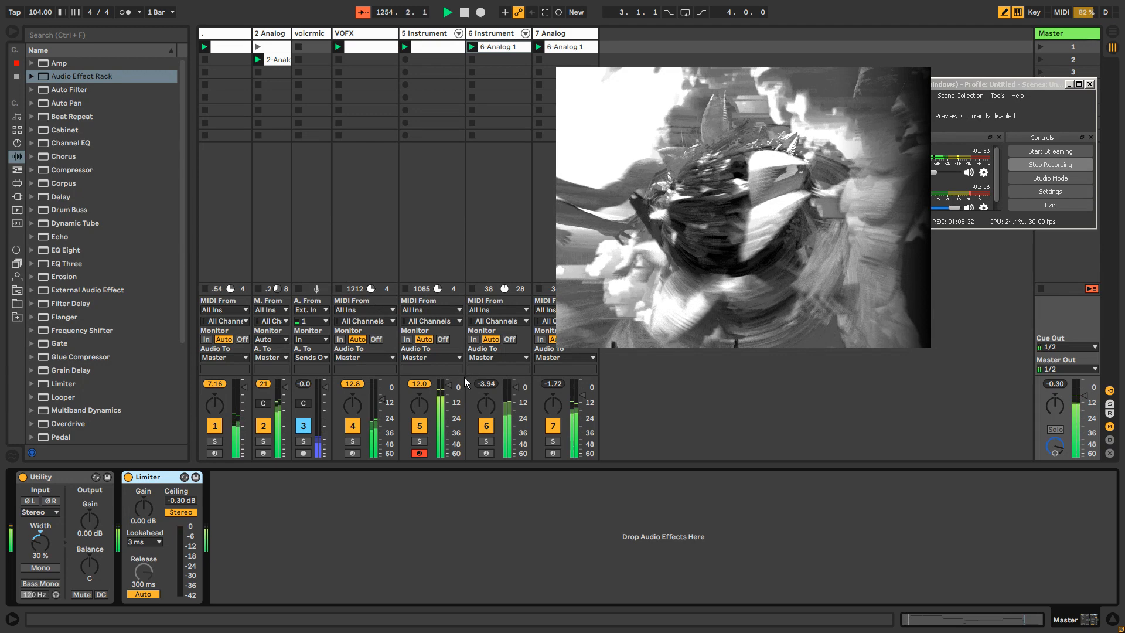
Step: On the 5 Instrument track, move Drum Buss between Grain Delay and the last Reverb, setting Boom to 87% and that Reverb's dry/wet to 29%
click(436, 33)
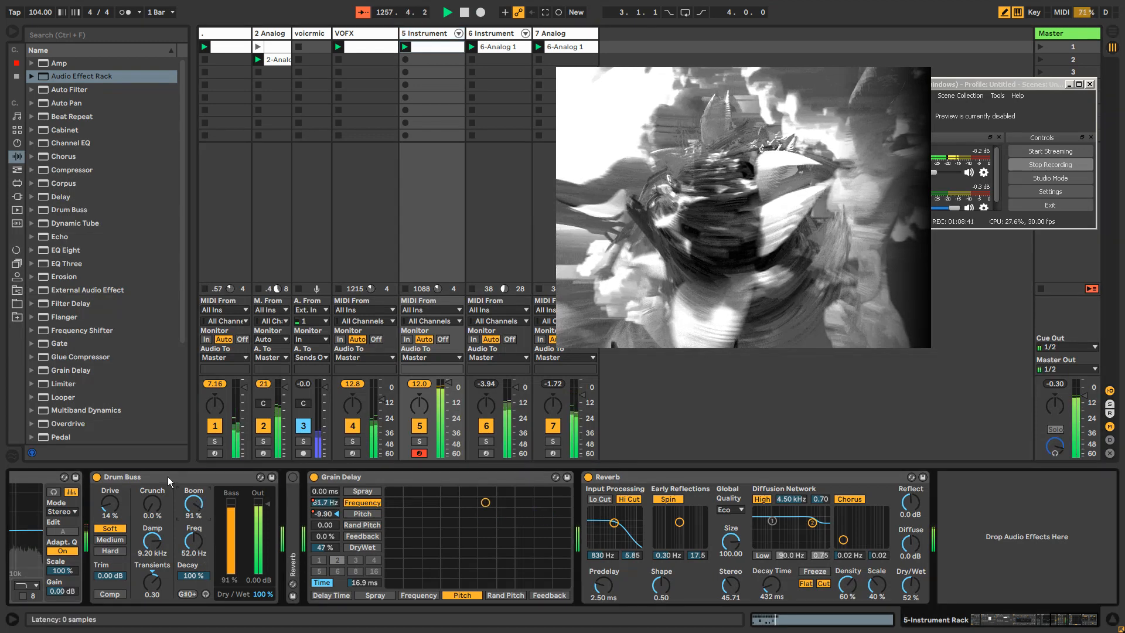
drag(171, 476, 595, 507)
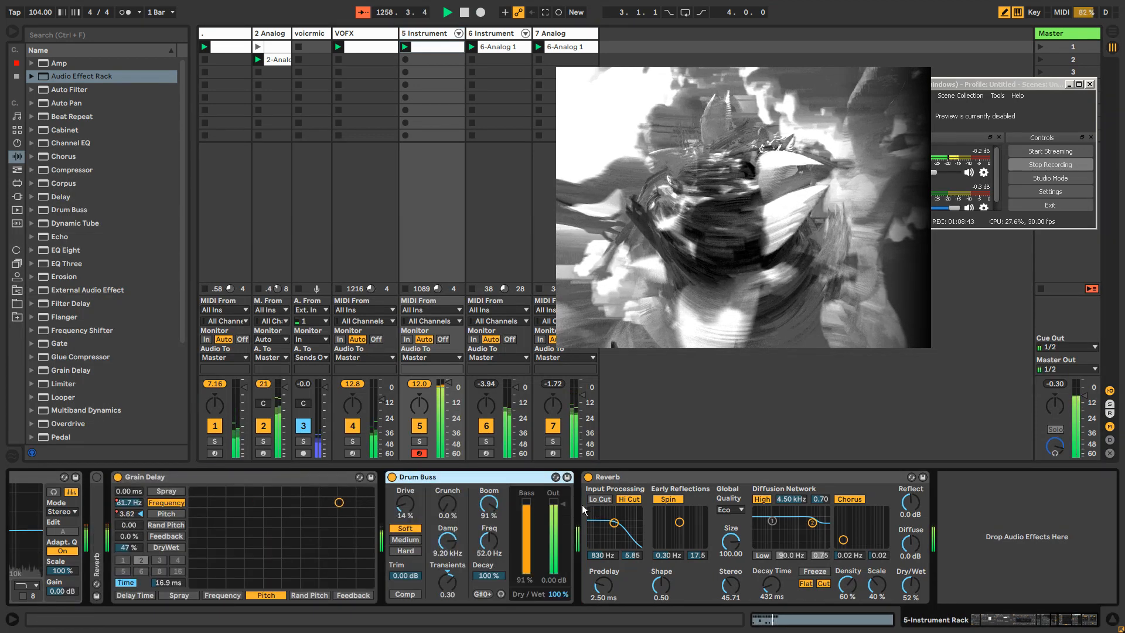
drag(489, 502, 488, 507)
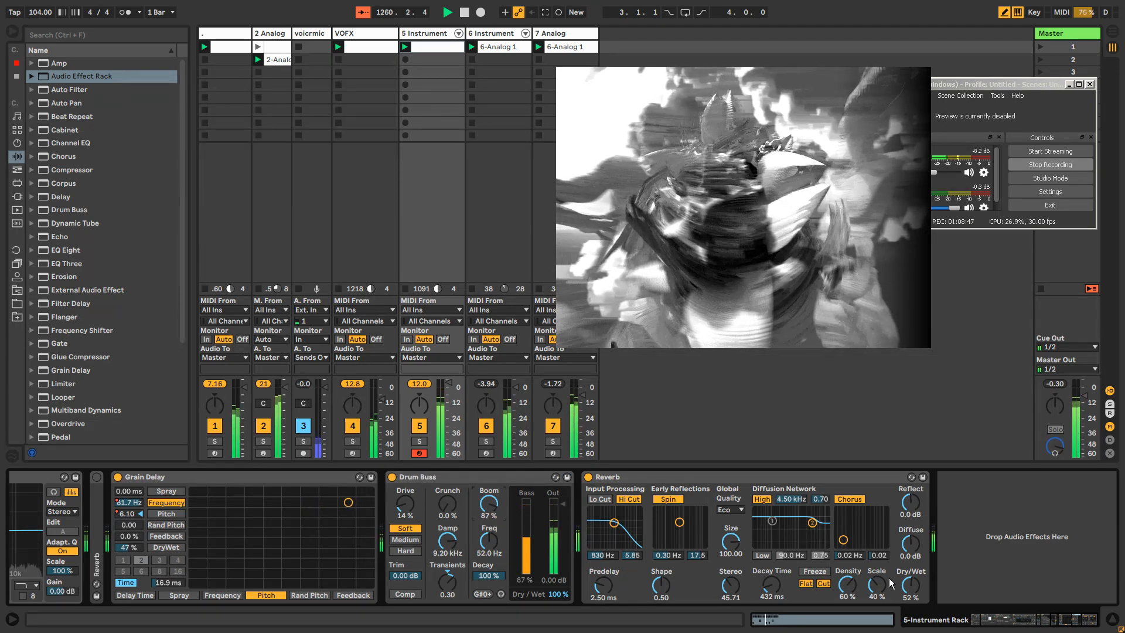
drag(910, 584, 910, 597)
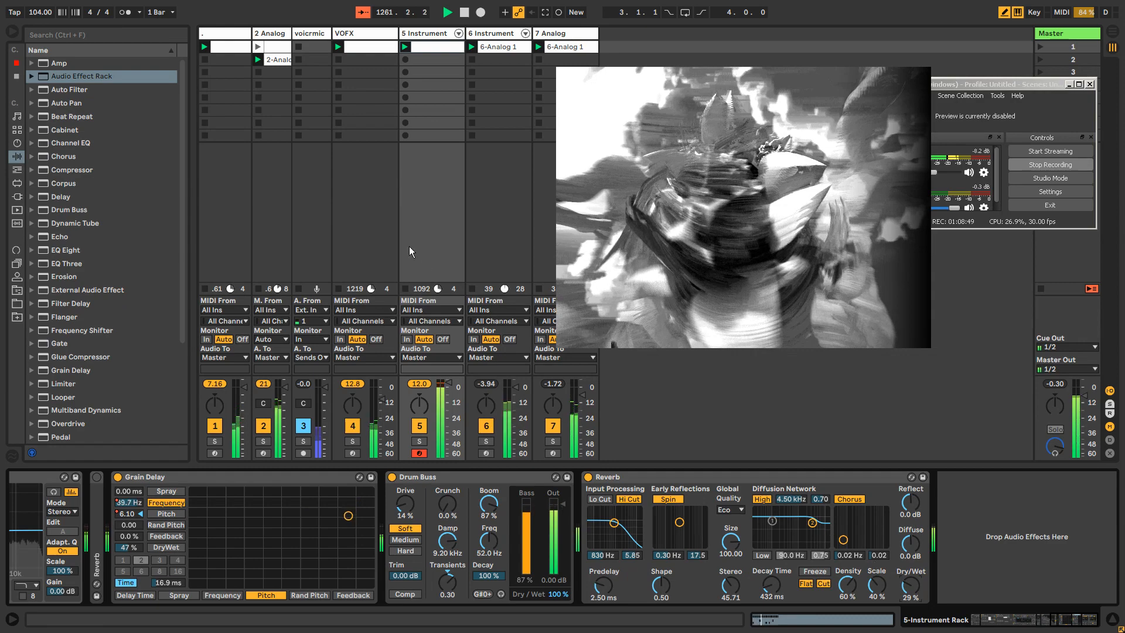
Step: Collapse every device before the final EQ Eight on the first track and briefly mute the track to hear the mix without it
click(228, 33)
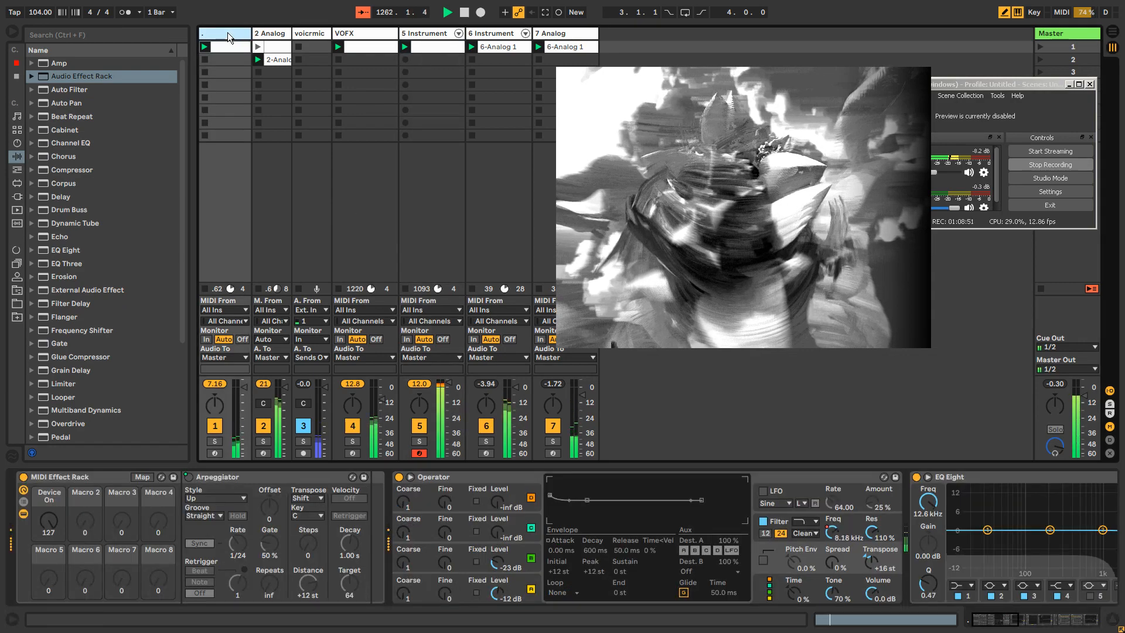
double_click(92, 476)
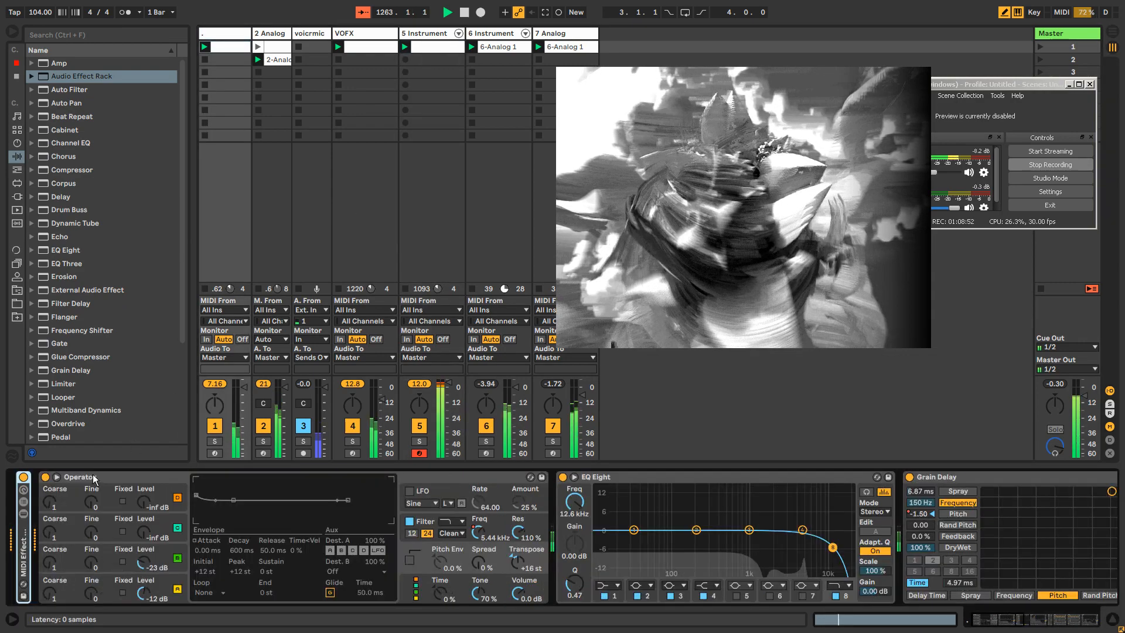
double_click(93, 474)
double_click(93, 475)
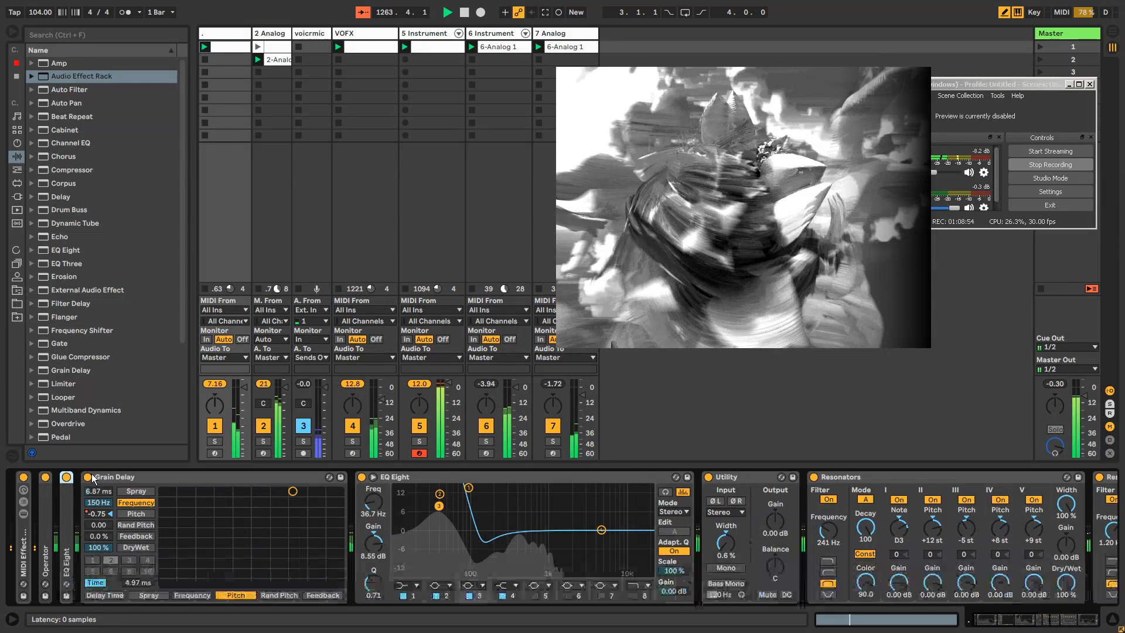
double_click(93, 475)
double_click(198, 476)
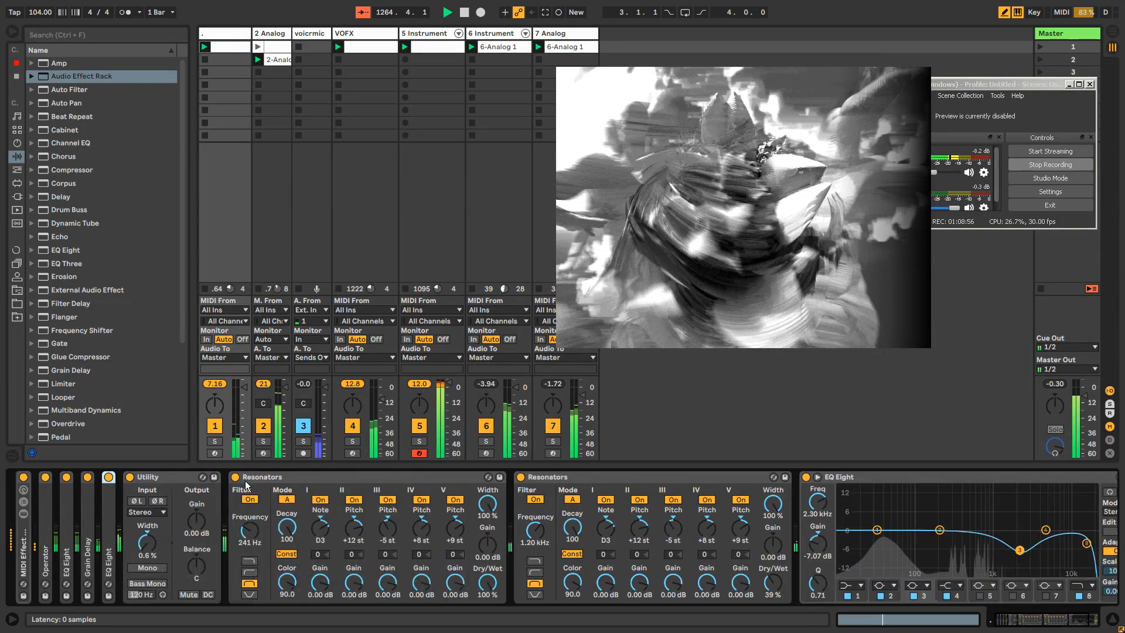
double_click(255, 477)
double_click(263, 477)
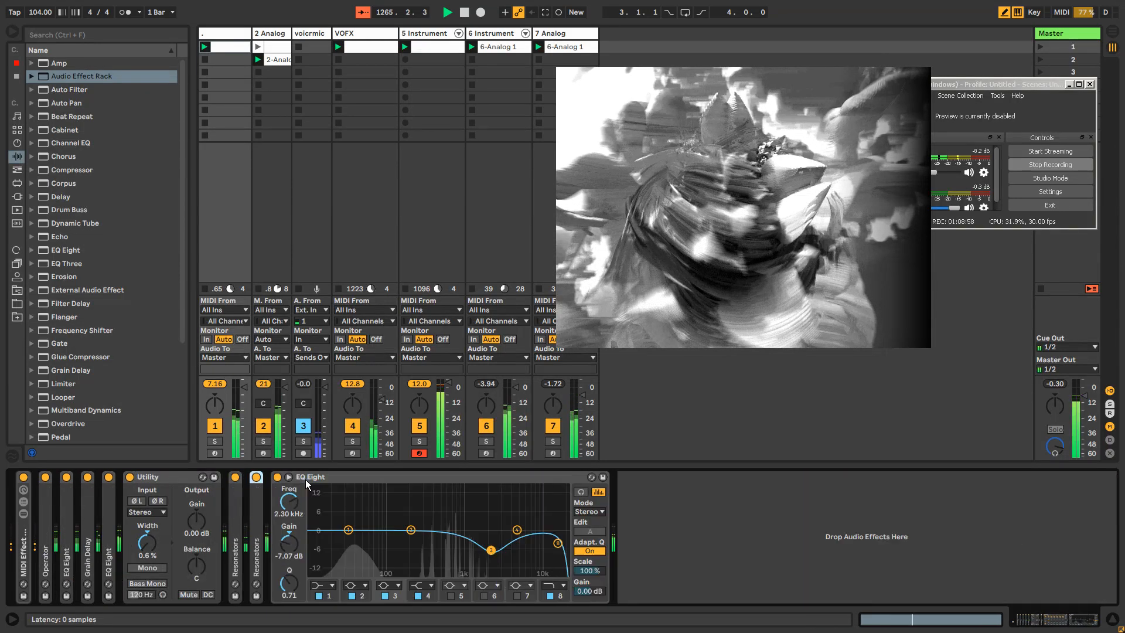
click(191, 476)
double_click(182, 477)
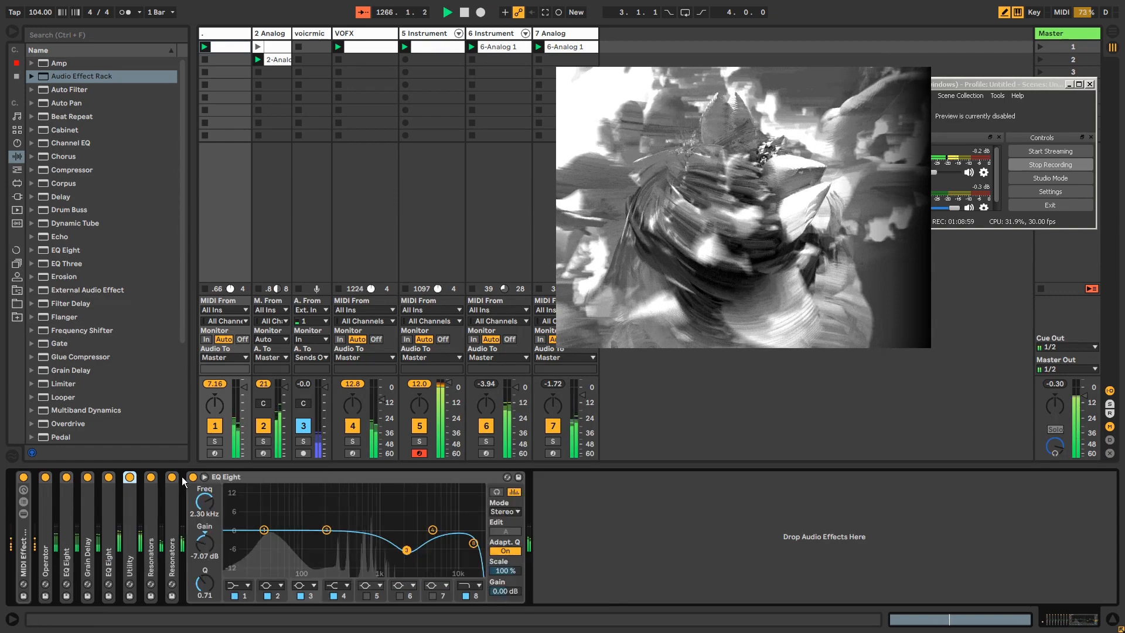
click(215, 426)
click(215, 426)
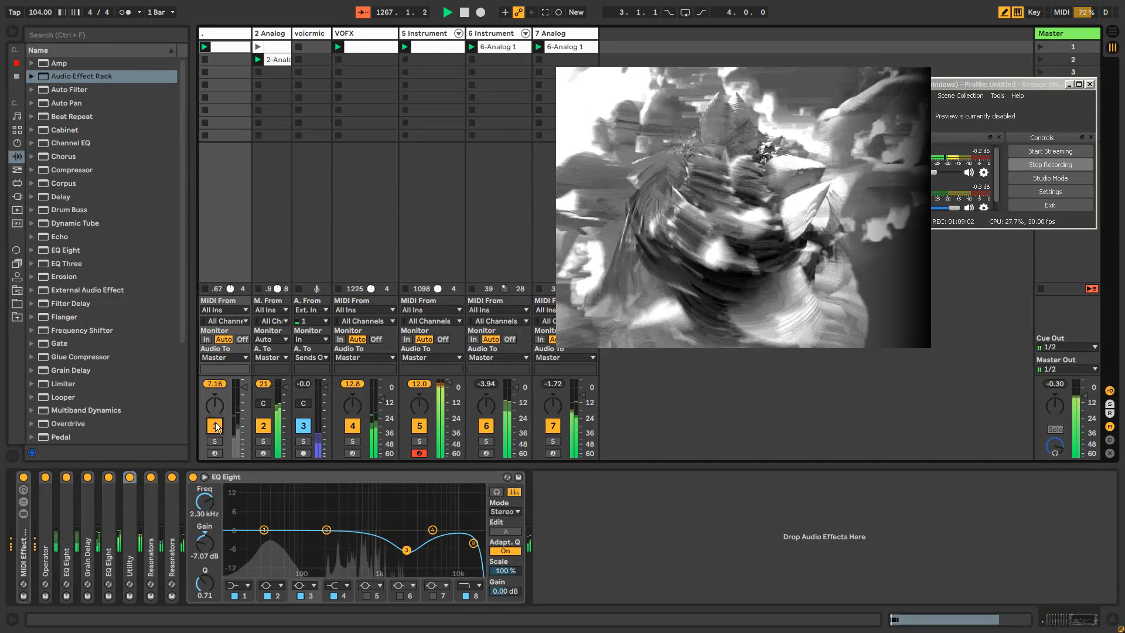
Step: Raise the VOFX track's volume slightly
click(372, 33)
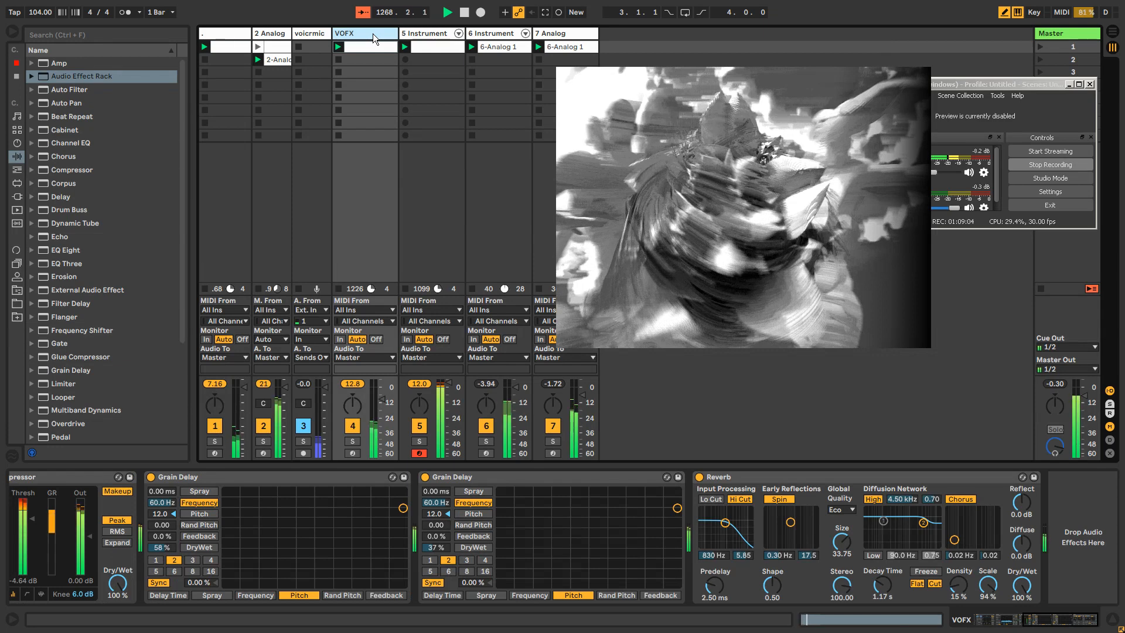
drag(381, 399, 381, 392)
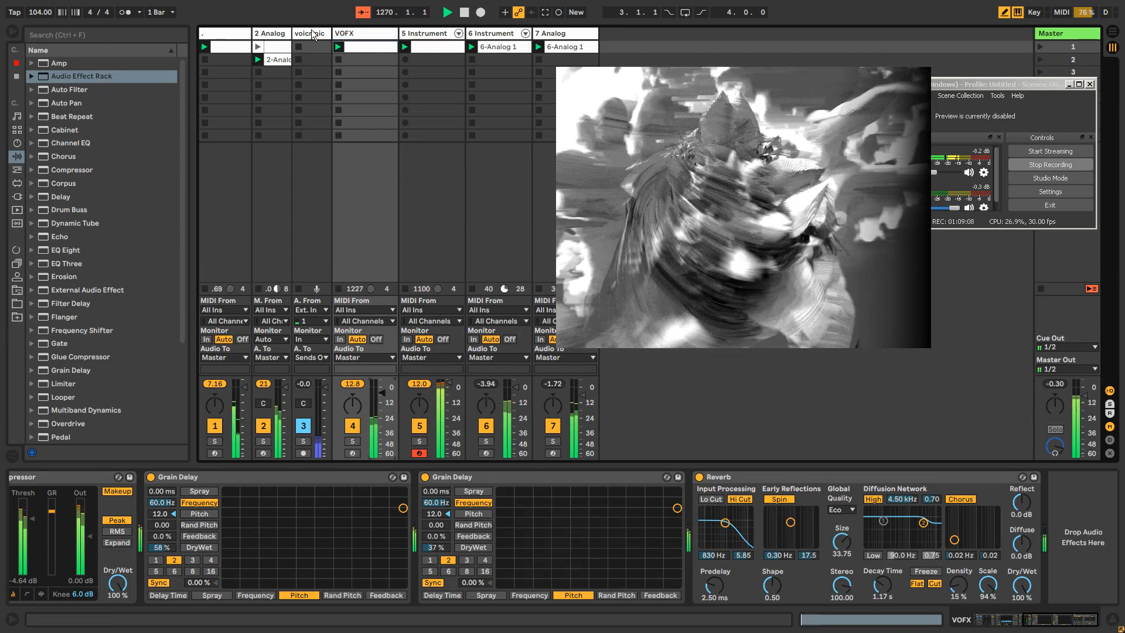
Step: Rename the voicrmic track to Mic
click(314, 34)
key(ctrl+r)
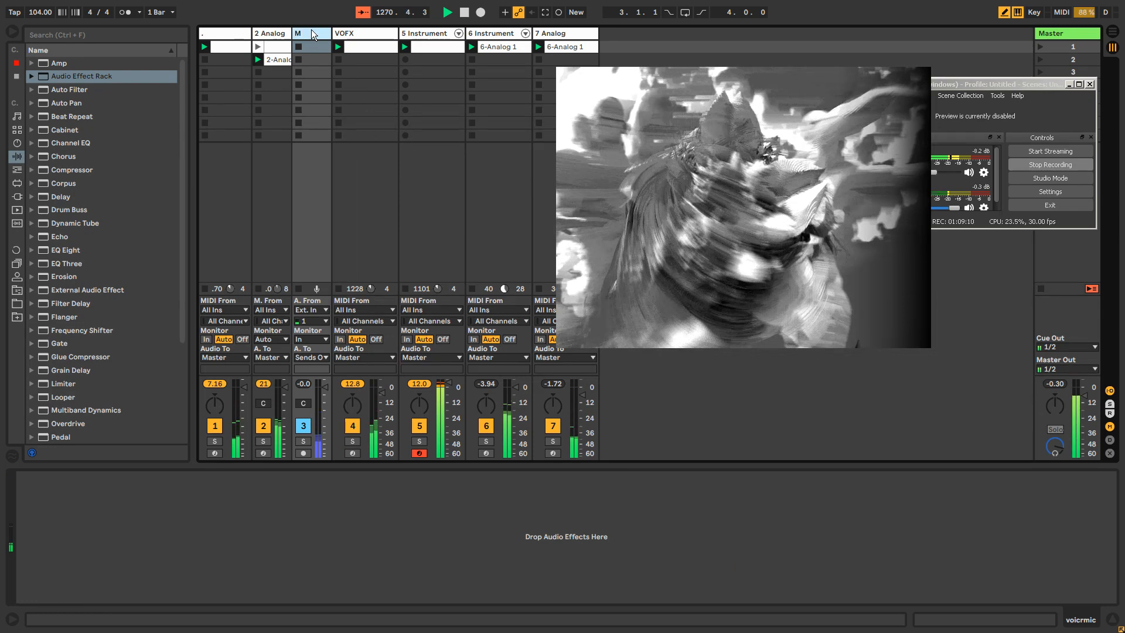
key(Return)
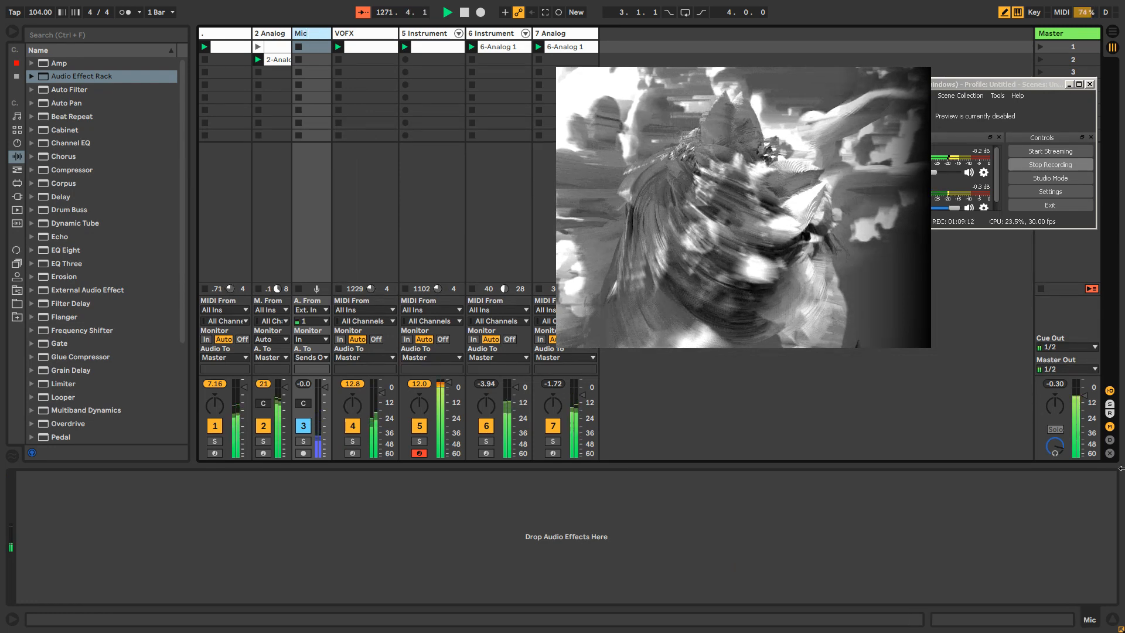